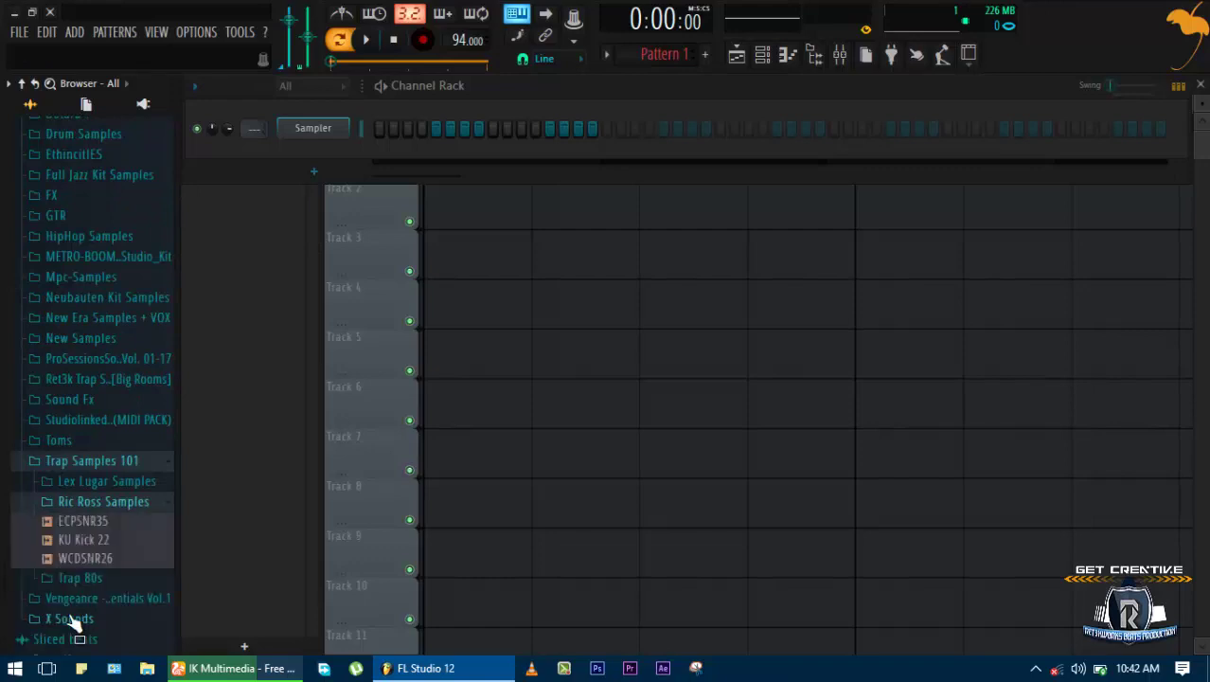
Load the KU Kick 22 sample from the Ric Ross Samples folder into the Sampler channel
{"action": "key", "text": "Down"}
{"action": "key", "text": "Down"}
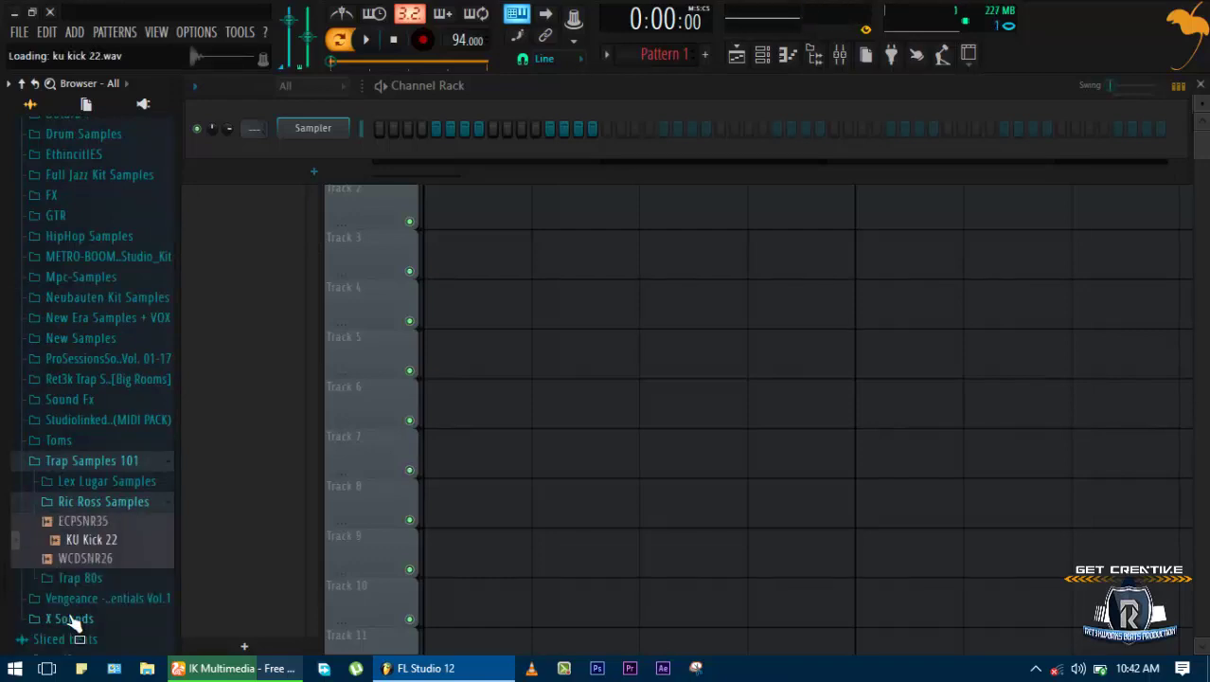
{"action": "left_click_drag", "start_coordinate": [94, 539], "coordinate": [308, 132]}
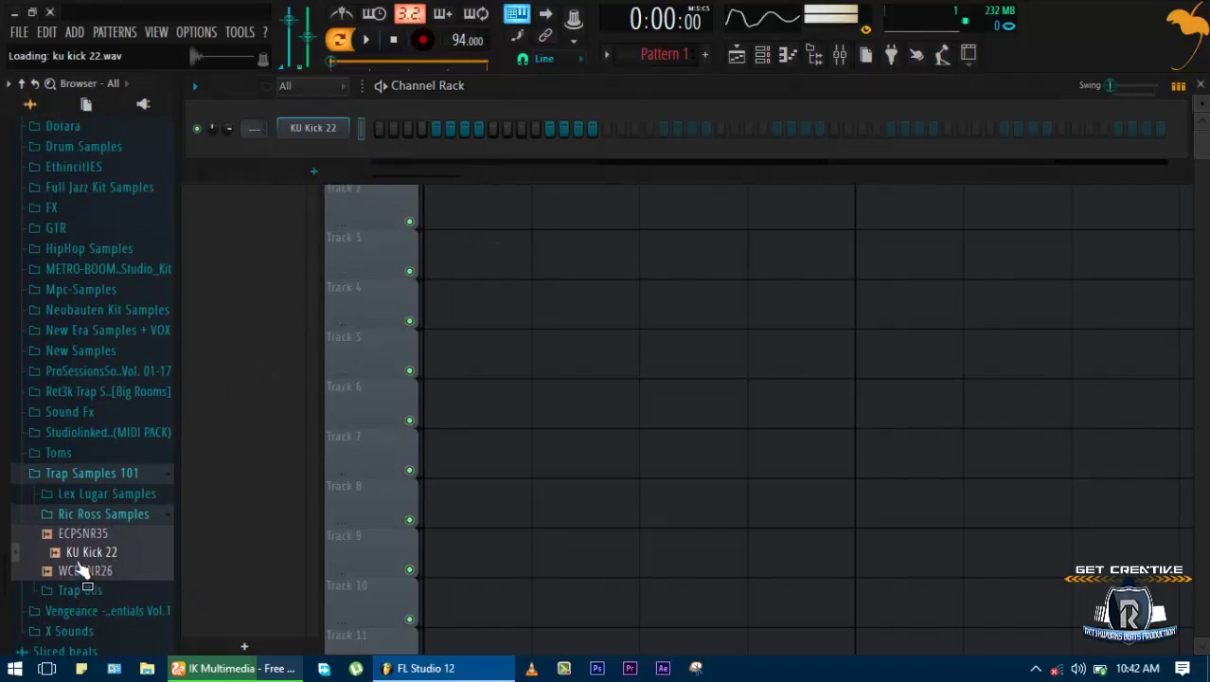
Add the ECPSNR35 and WCDSNR26 samples as new channels below KU Kick 22
{"action": "key", "text": "Up"}
{"action": "left_click_drag", "start_coordinate": [85, 538], "coordinate": [356, 157]}
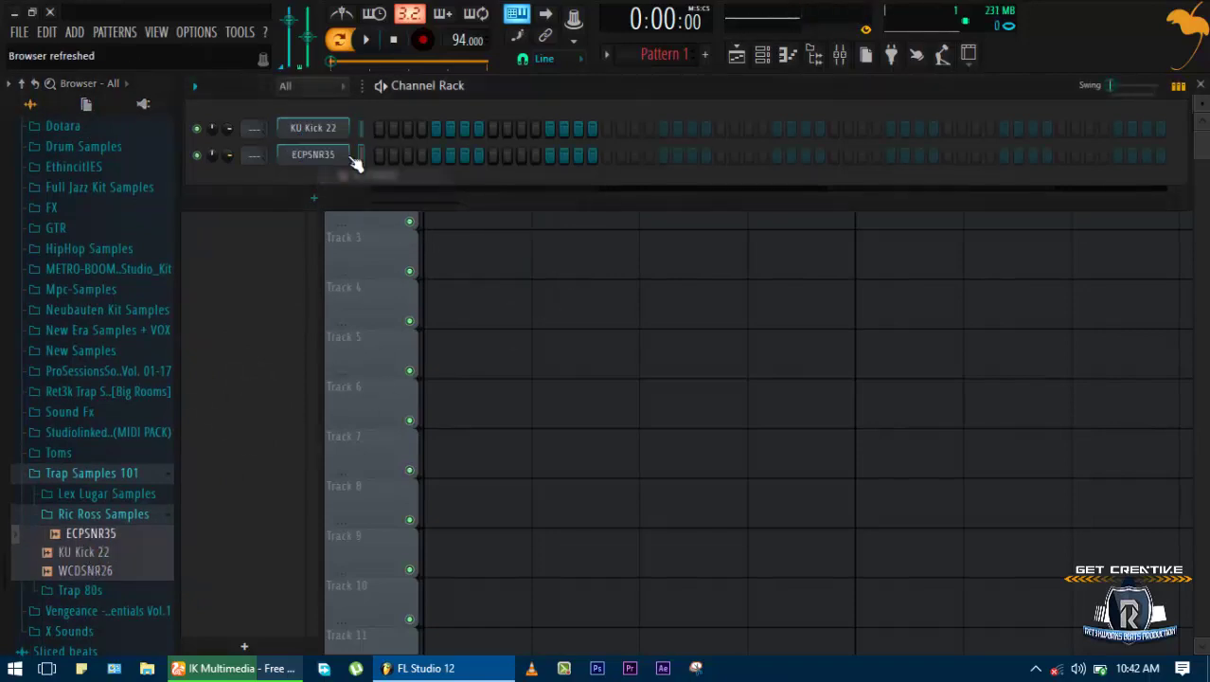
{"action": "left_click", "coordinate": [77, 576]}
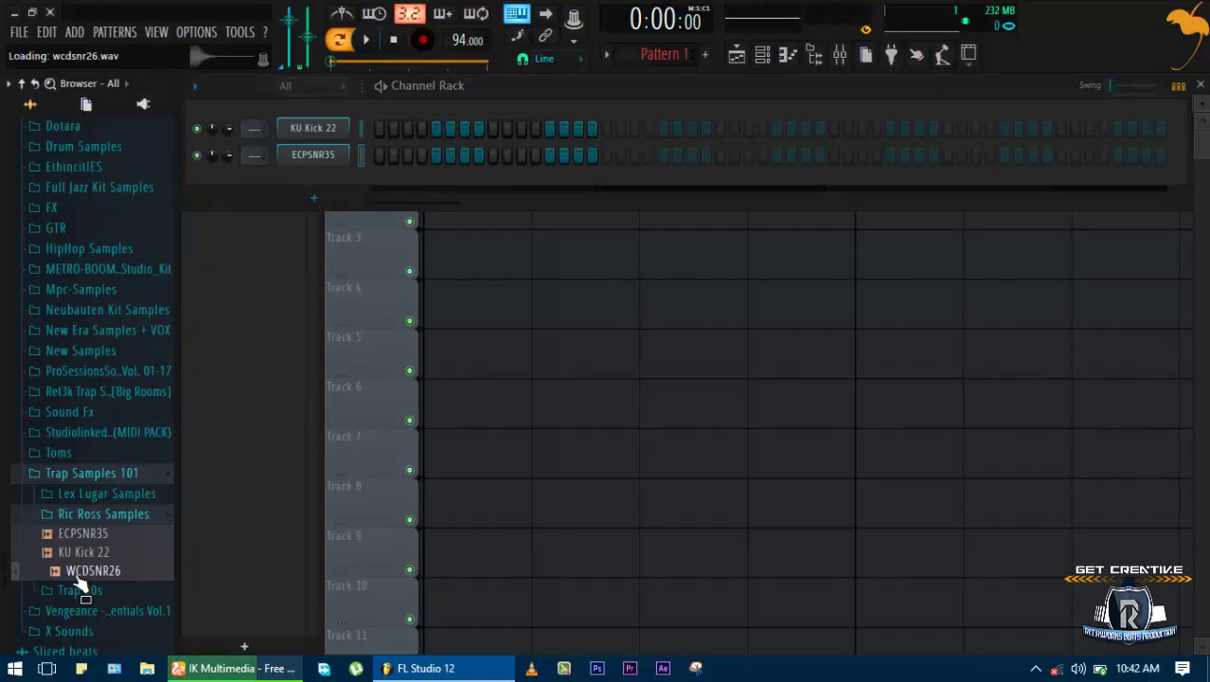
{"action": "left_click_drag", "start_coordinate": [81, 585], "coordinate": [338, 183]}
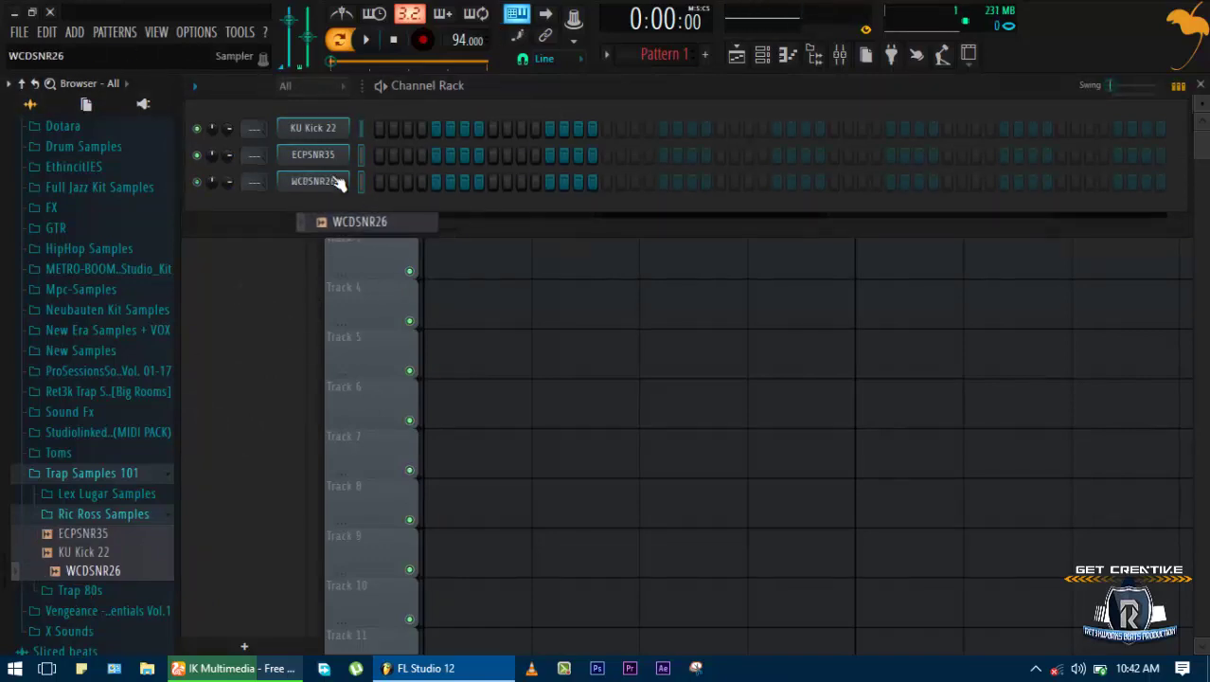
Add 808 Bass A Knaw from the Lex Lugar Samples 808 Bass folder and place its channel directly below KU Kick 22
{"action": "left_click", "coordinate": [78, 518]}
{"action": "key", "text": "Up"}
{"action": "key", "text": "Right"}
{"action": "key", "text": "Down"}
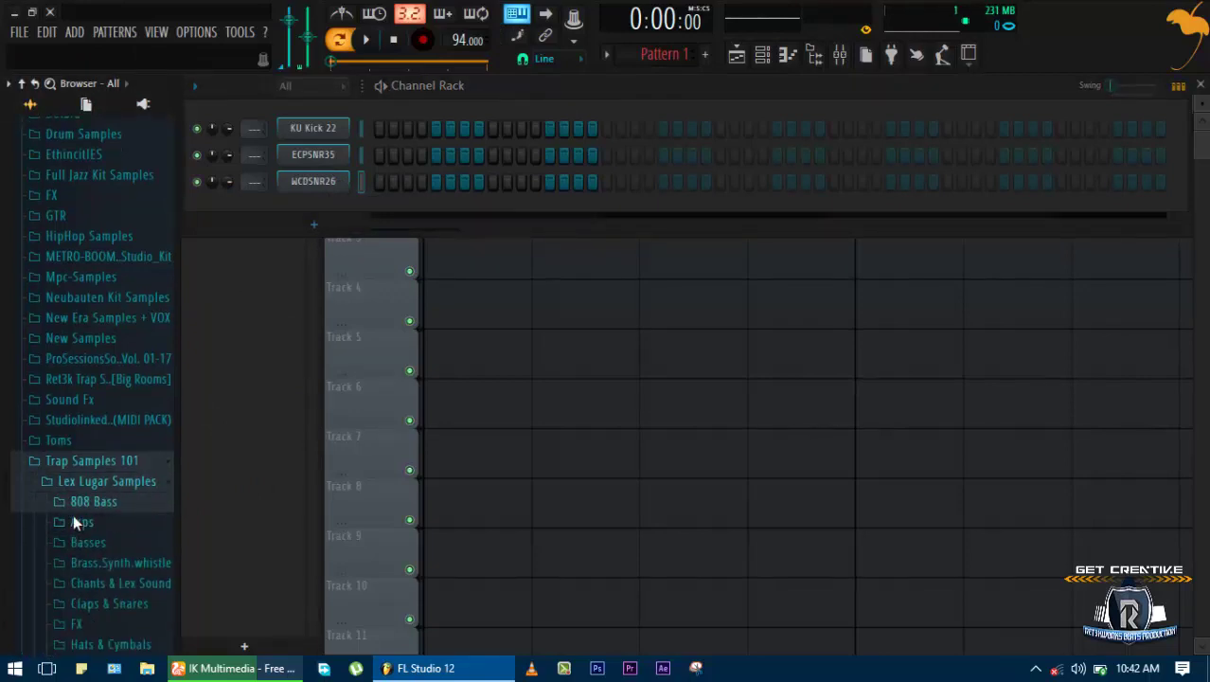
{"action": "key", "text": "Right"}
{"action": "key", "text": "Down"}
{"action": "key", "text": "Down"}
{"action": "key", "text": "Down"}
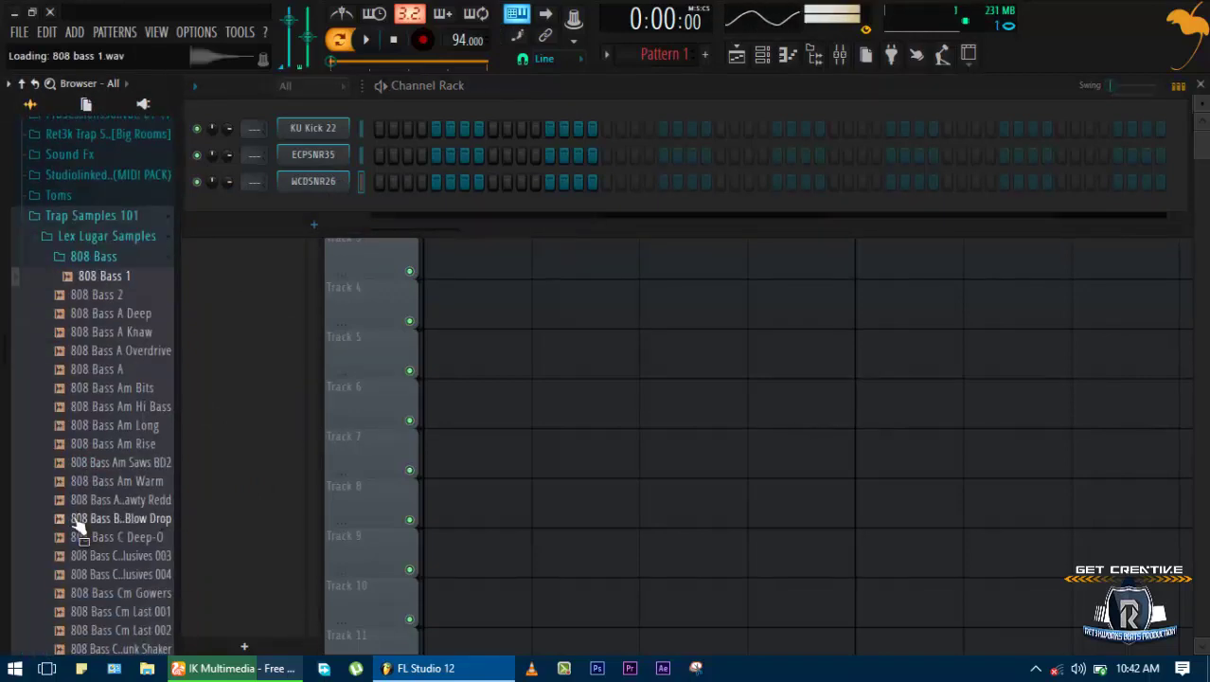
{"action": "key", "text": "Down"}
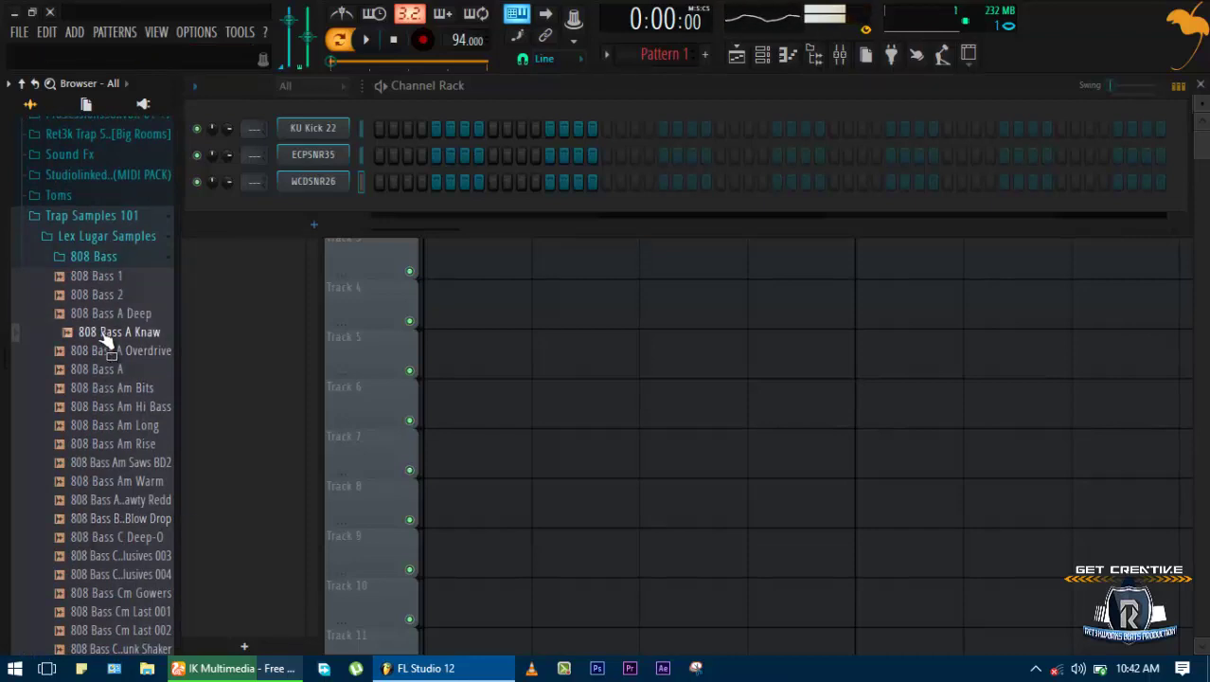
{"action": "left_click_drag", "start_coordinate": [104, 336], "coordinate": [320, 207]}
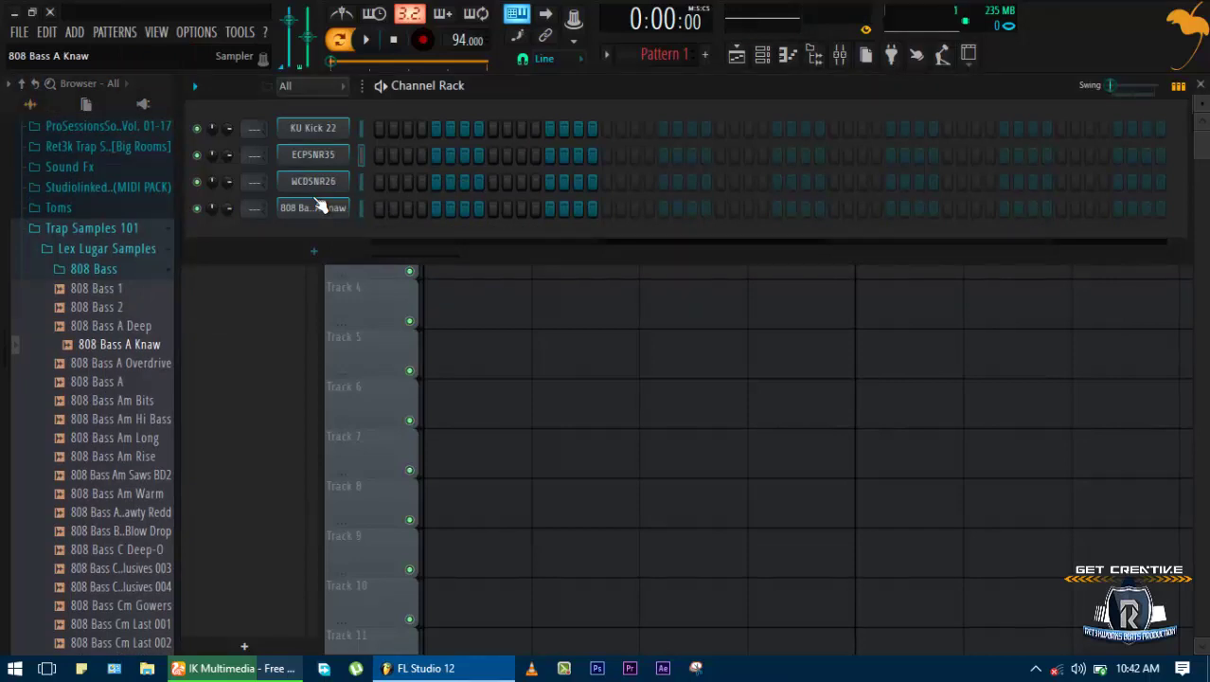
{"action": "key", "text": "alt+Up"}
{"action": "key", "text": "alt+Up"}
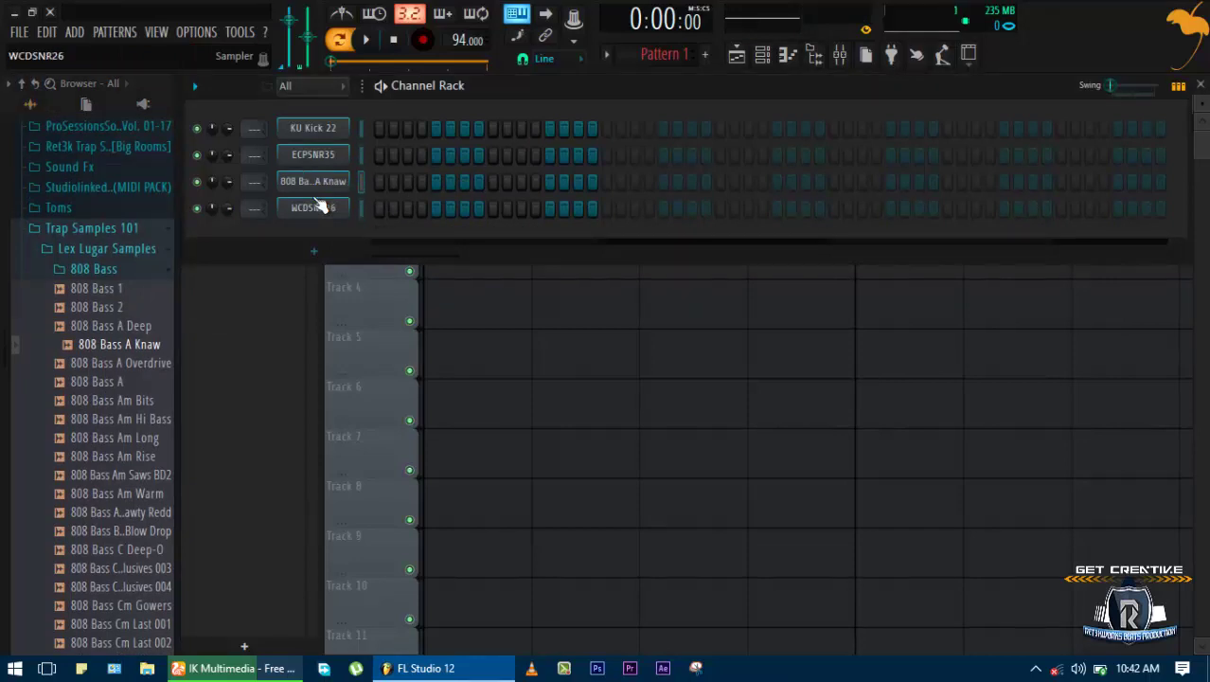
Add the What Vocal sample from the Chants & Lex Sound folder as a new channel below WCDSNR26
{"action": "left_click", "coordinate": [111, 365]}
{"action": "left_click", "coordinate": [78, 354]}
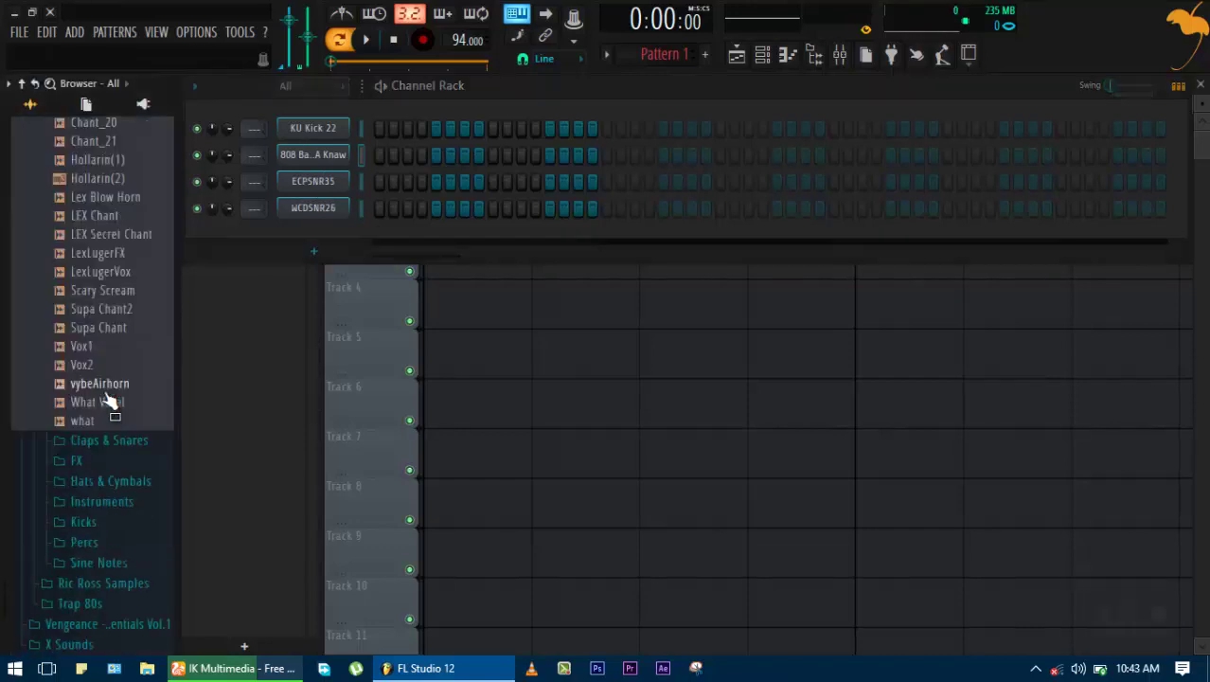
{"action": "left_click", "coordinate": [106, 405]}
{"action": "left_click_drag", "start_coordinate": [108, 415], "coordinate": [330, 234]}
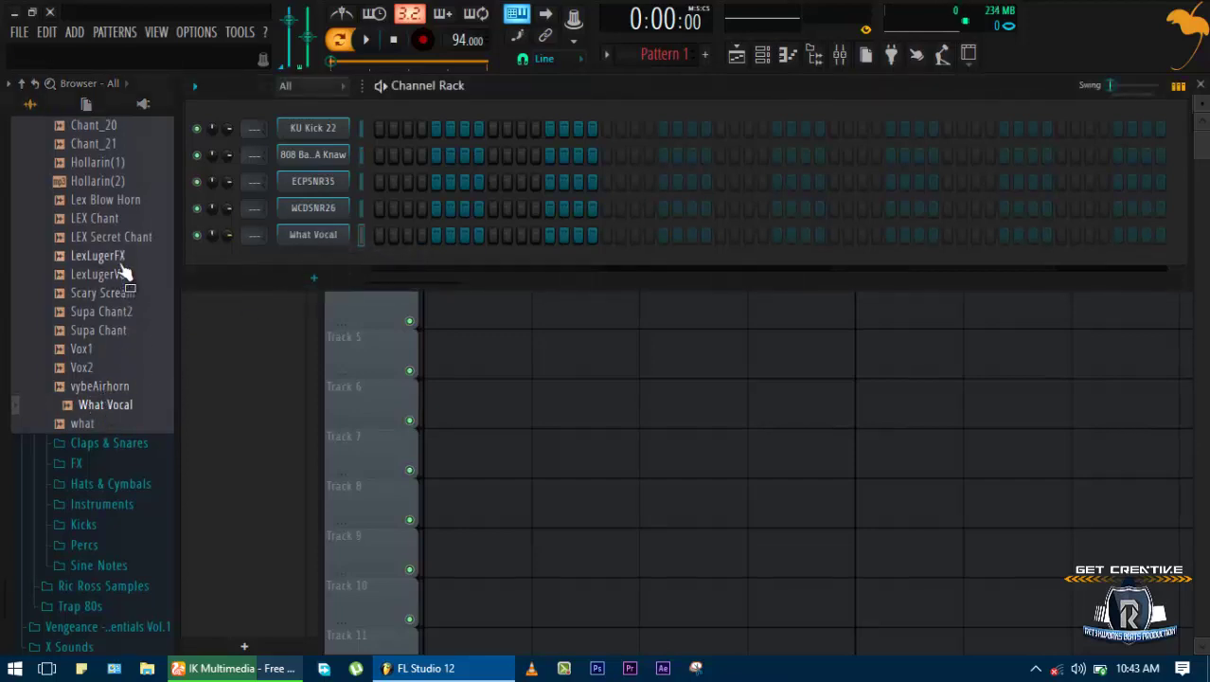
Add LEX Snare(1) from the Claps & Snares folder as a channel placed just above ECPSNR35
{"action": "scroll", "coordinate": [123, 273], "scroll_direction": "up", "scroll_amount": 5}
{"action": "left_click", "coordinate": [109, 323]}
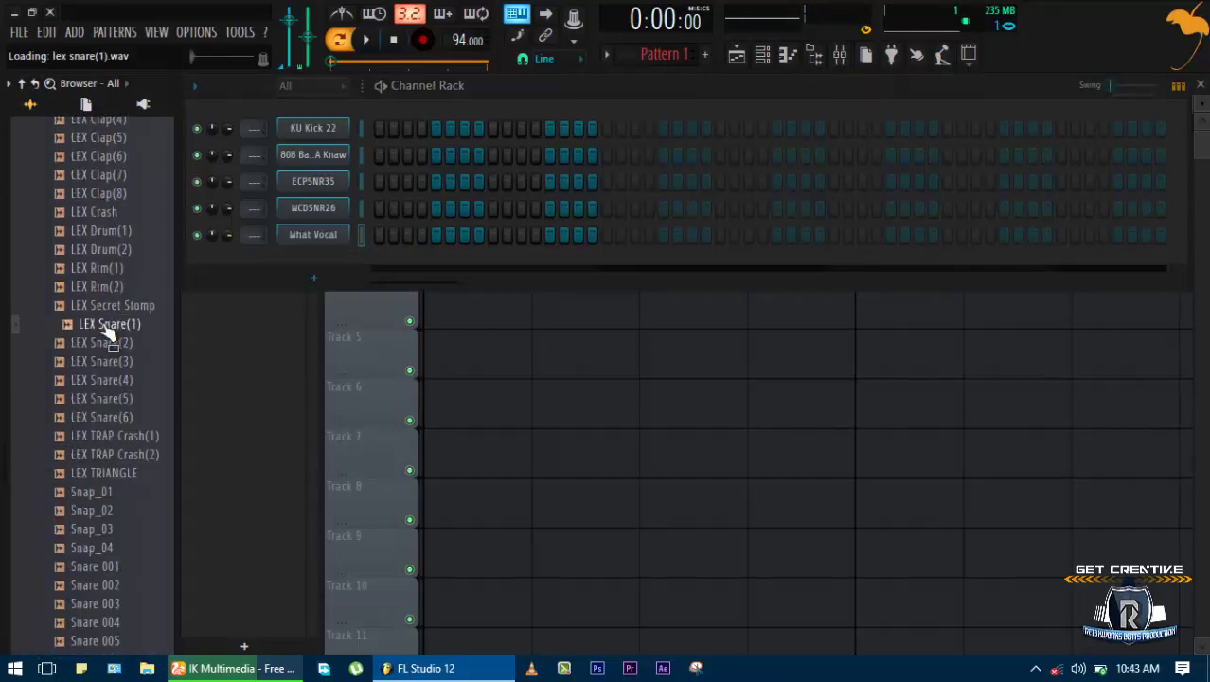
{"action": "left_click_drag", "start_coordinate": [109, 324], "coordinate": [305, 177]}
{"action": "left_click_drag", "start_coordinate": [304, 176], "coordinate": [305, 176]}
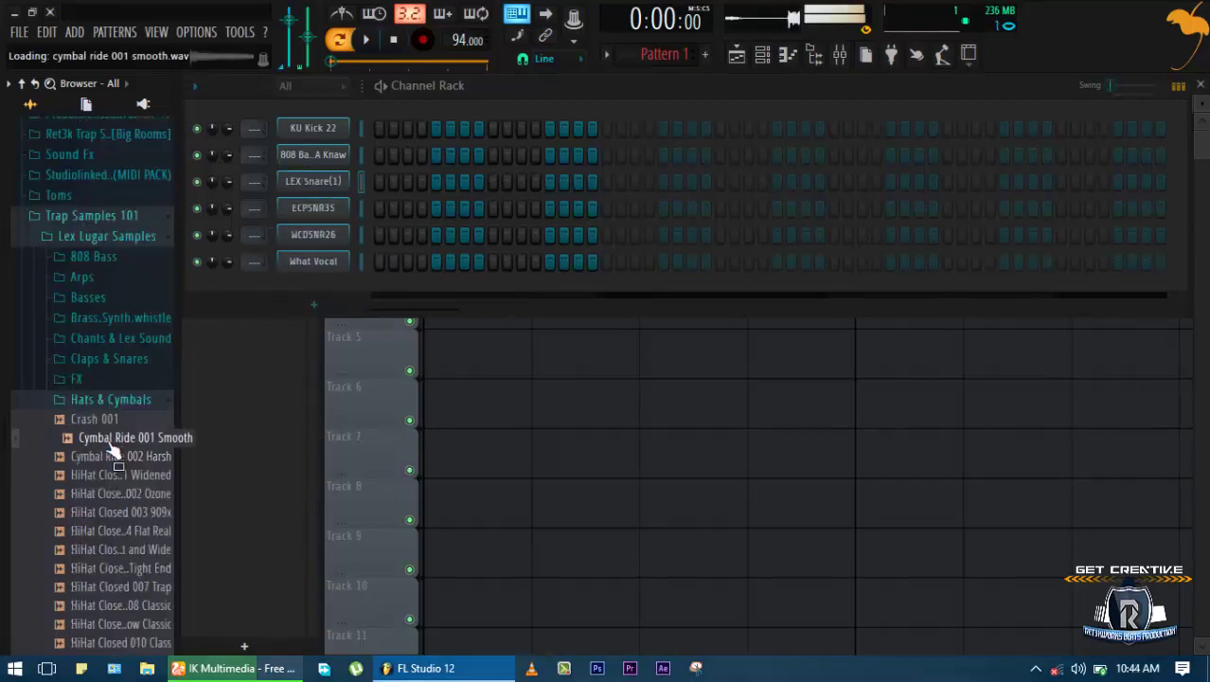
Add the Cymbal Ride 001 Smooth, LEX REV Crash and LEX Hit Crash samples from Hats & Cymbals as new channels
{"action": "left_click_drag", "start_coordinate": [123, 432], "coordinate": [319, 286]}
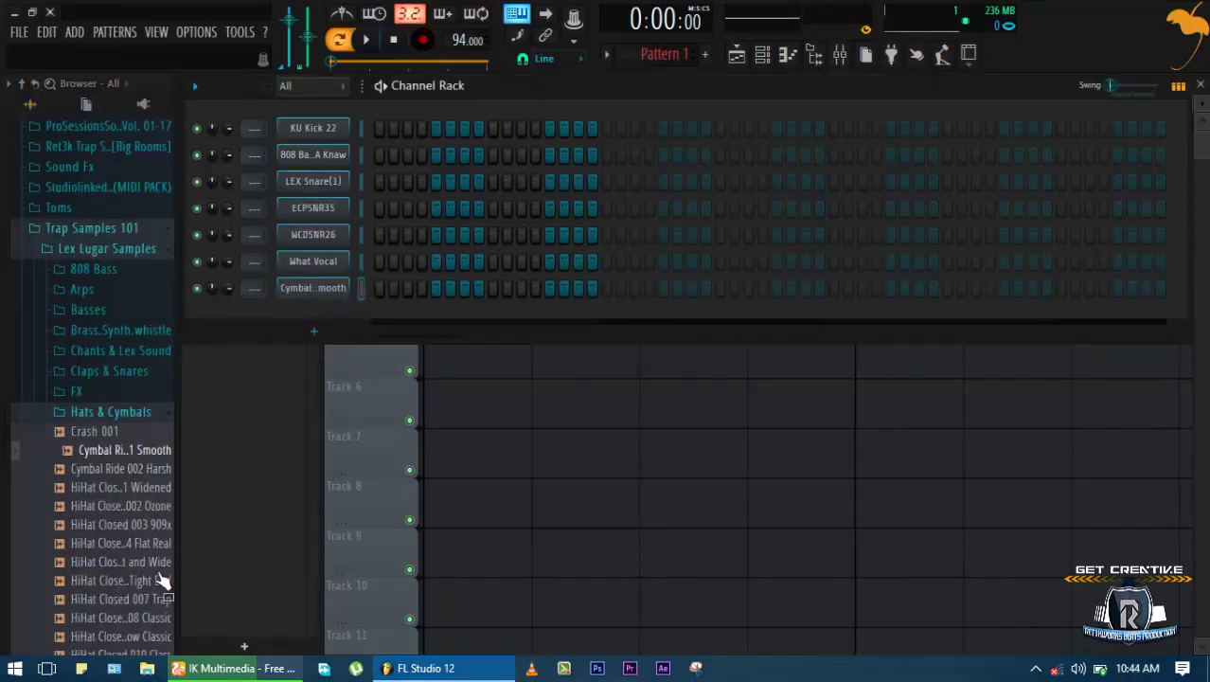
{"action": "left_click", "coordinate": [161, 580]}
{"action": "scroll", "coordinate": [148, 586], "scroll_direction": "down", "scroll_amount": 6}
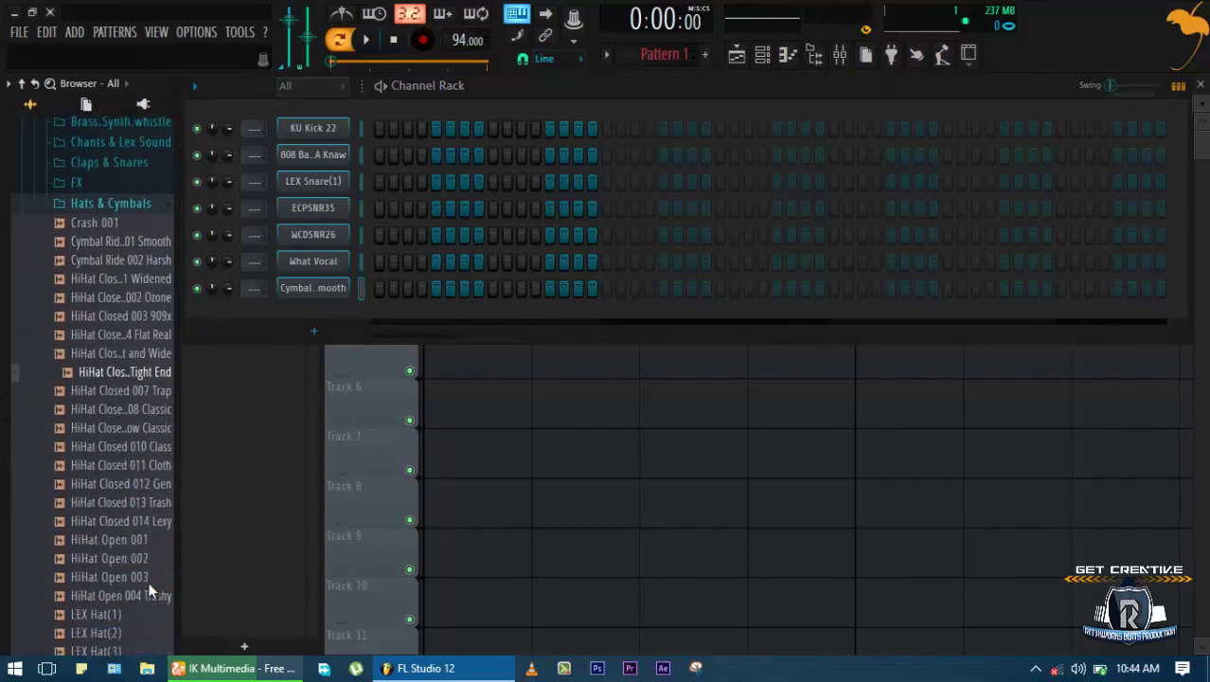
{"action": "scroll", "coordinate": [116, 509], "scroll_direction": "down", "scroll_amount": 5}
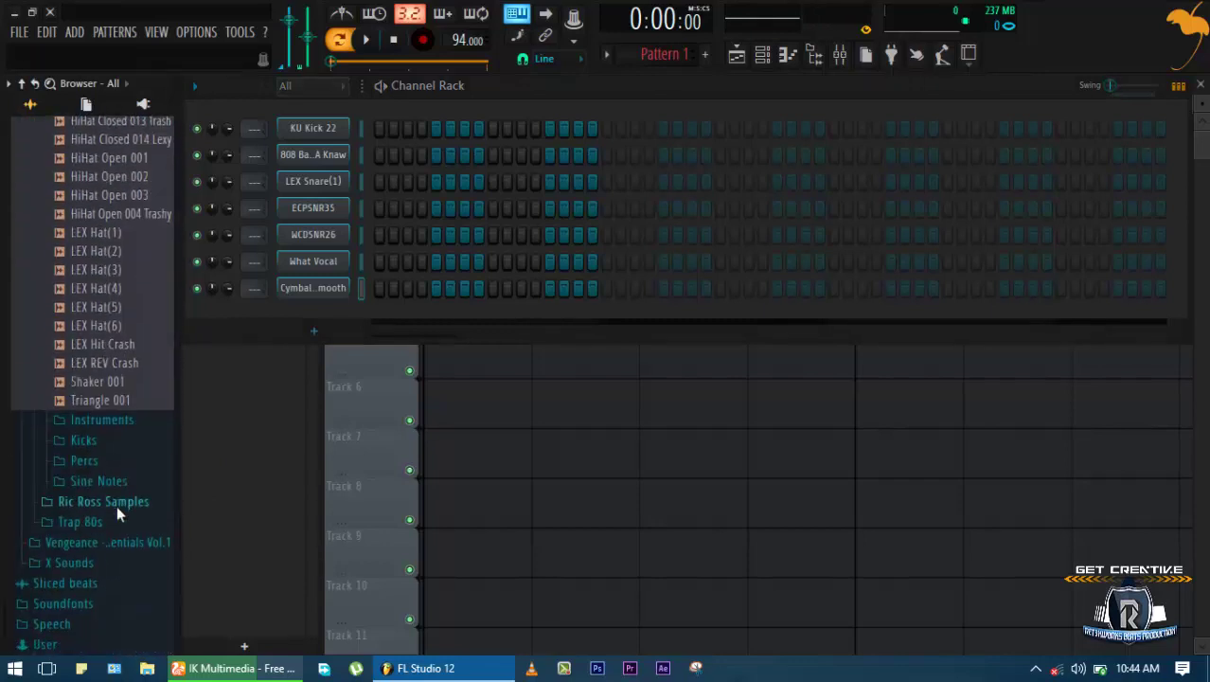
{"action": "left_click", "coordinate": [122, 363]}
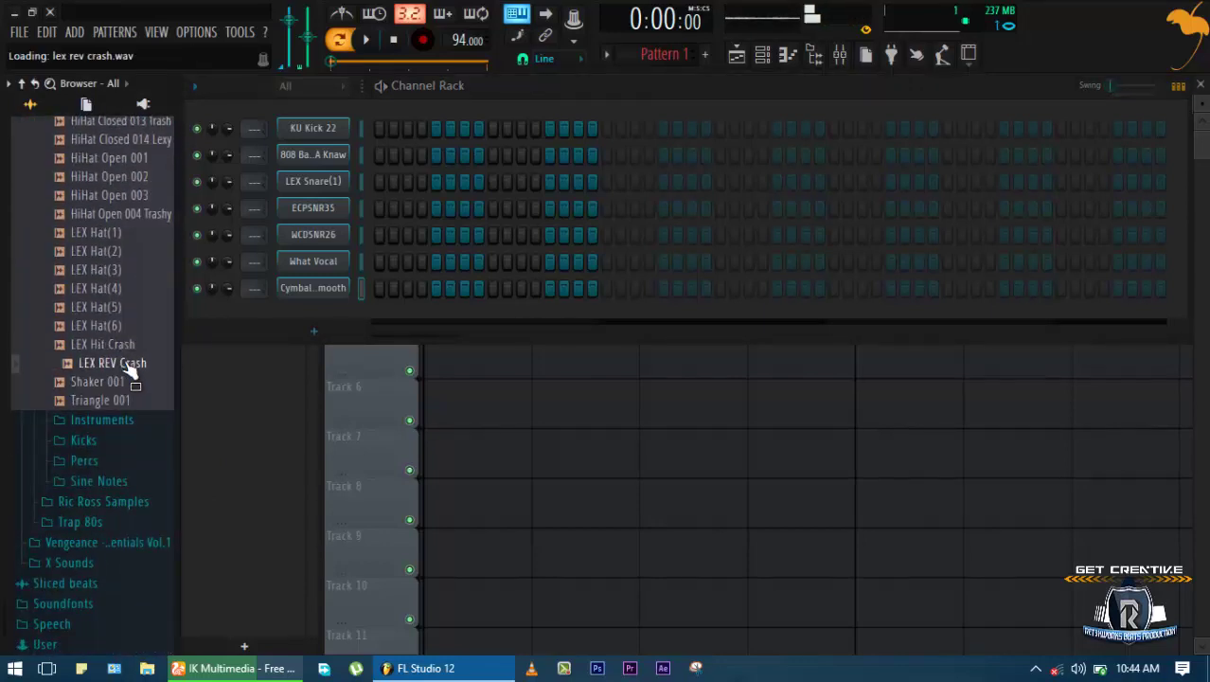
{"action": "left_click_drag", "start_coordinate": [127, 366], "coordinate": [333, 369]}
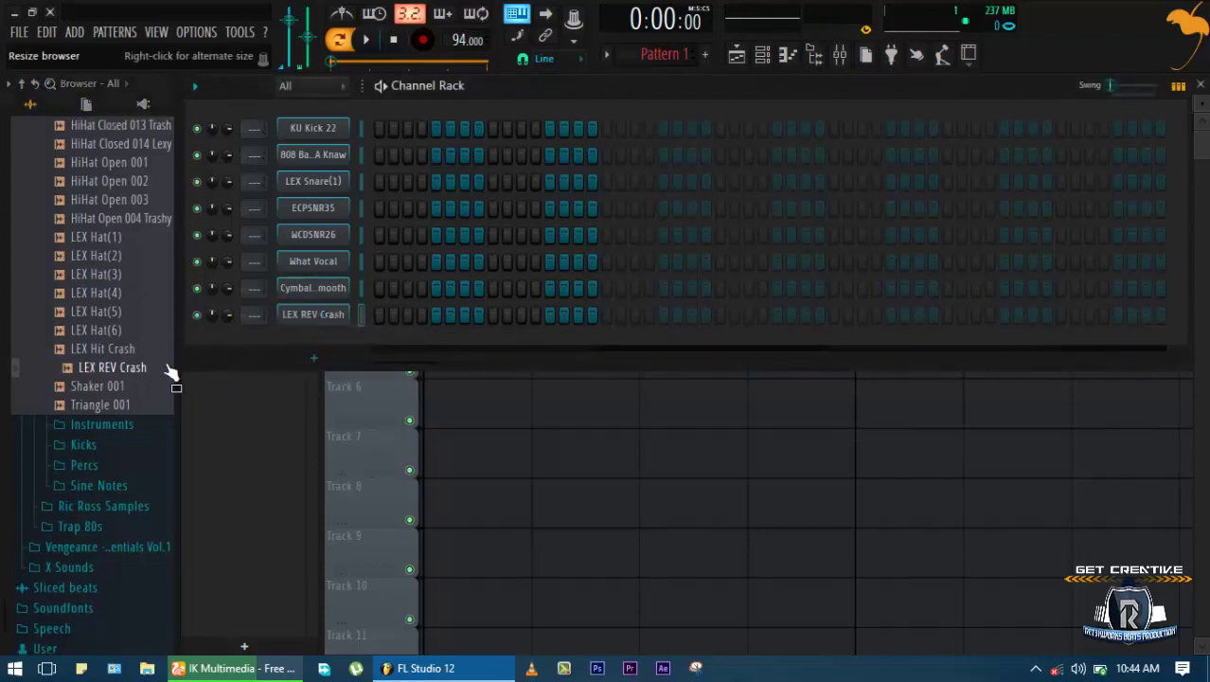
{"action": "left_click", "coordinate": [133, 348]}
{"action": "left_click_drag", "start_coordinate": [137, 350], "coordinate": [306, 331]}
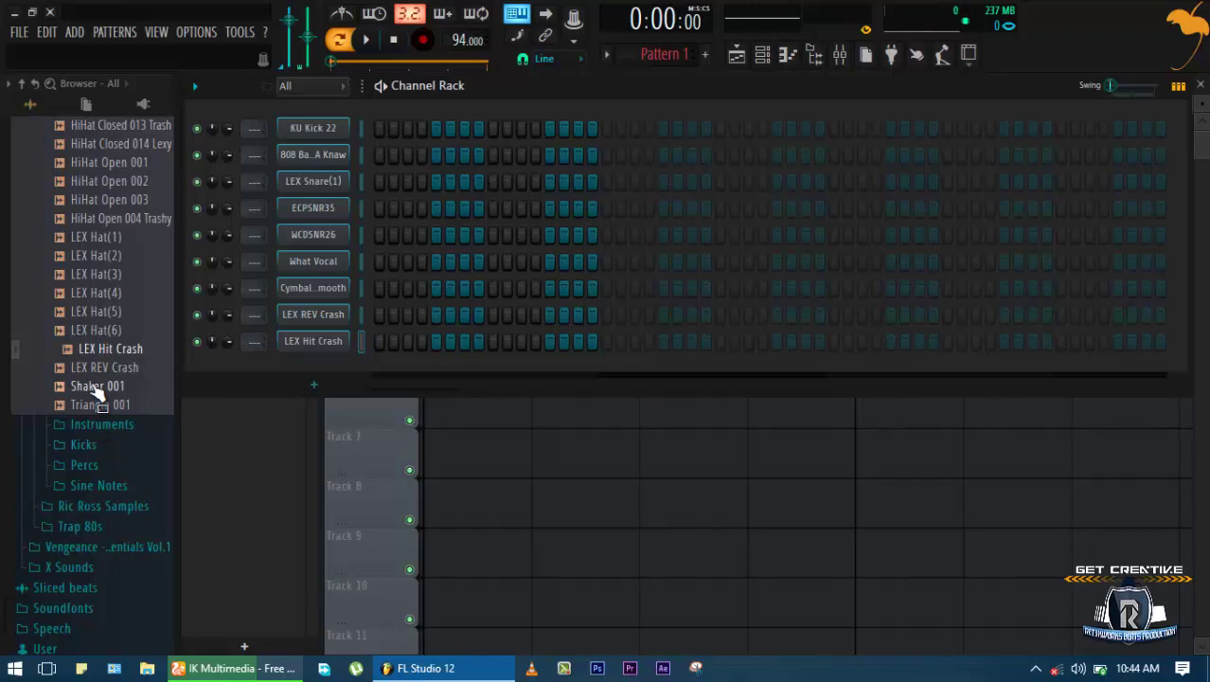
Add BOOMIN HAT 1 from the METRO-BOOMIN studio kit folder as a new channel below LEX Hit Crash
{"action": "scroll", "coordinate": [96, 390], "scroll_direction": "up", "scroll_amount": 3}
{"action": "scroll", "coordinate": [95, 390], "scroll_direction": "up", "scroll_amount": 12}
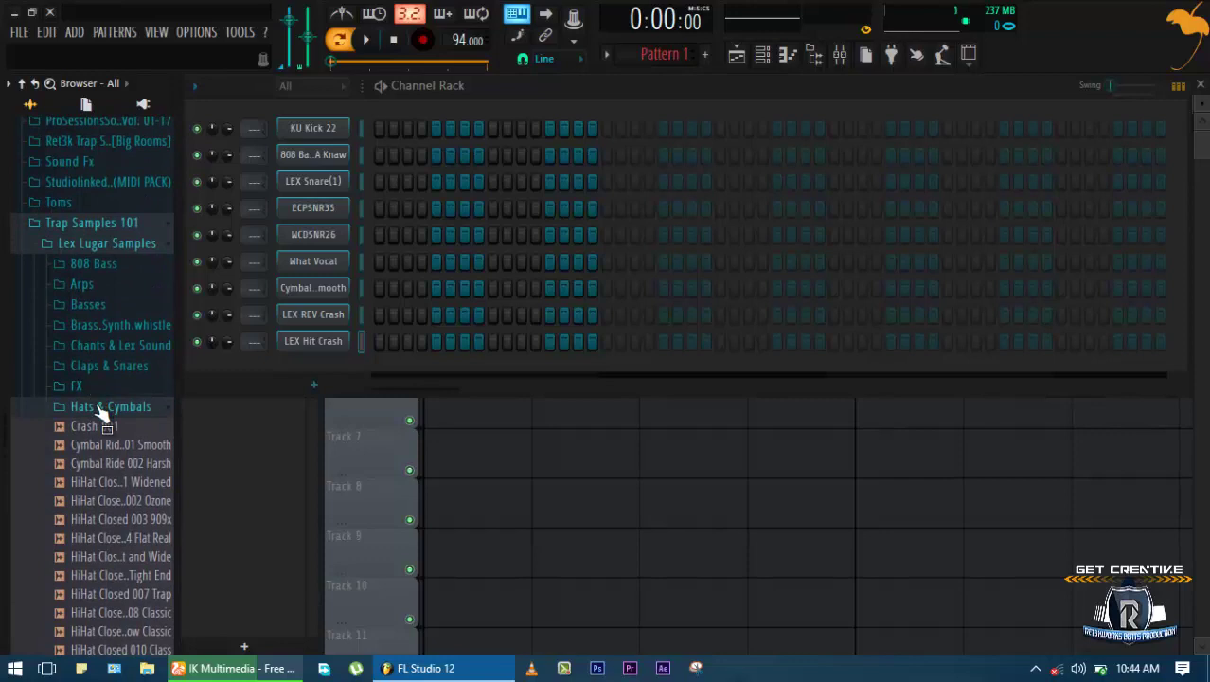
{"action": "left_click", "coordinate": [101, 409]}
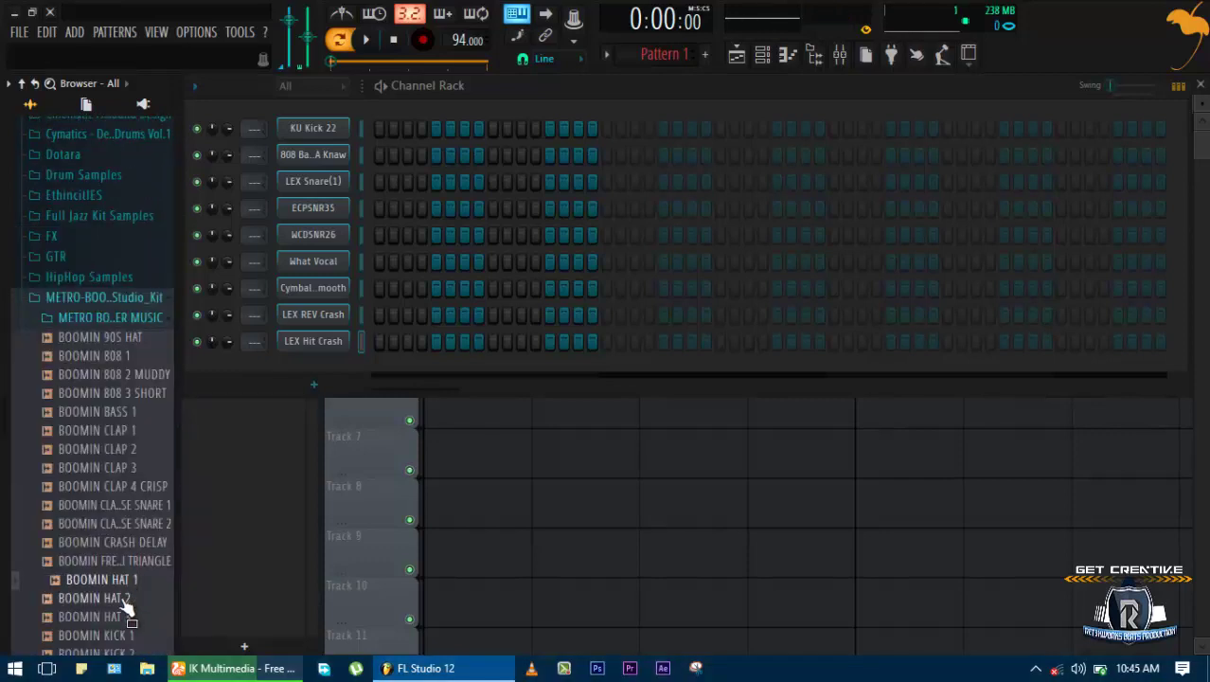
{"action": "left_click", "coordinate": [121, 583]}
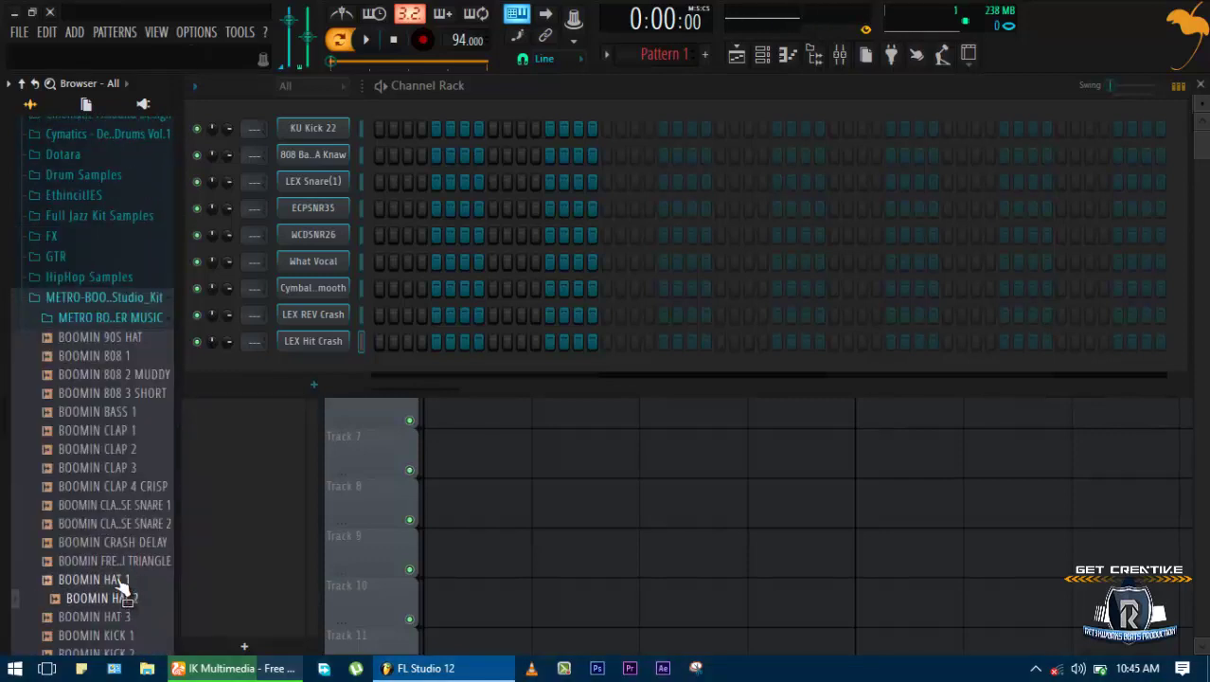
{"action": "left_click_drag", "start_coordinate": [120, 581], "coordinate": [337, 369]}
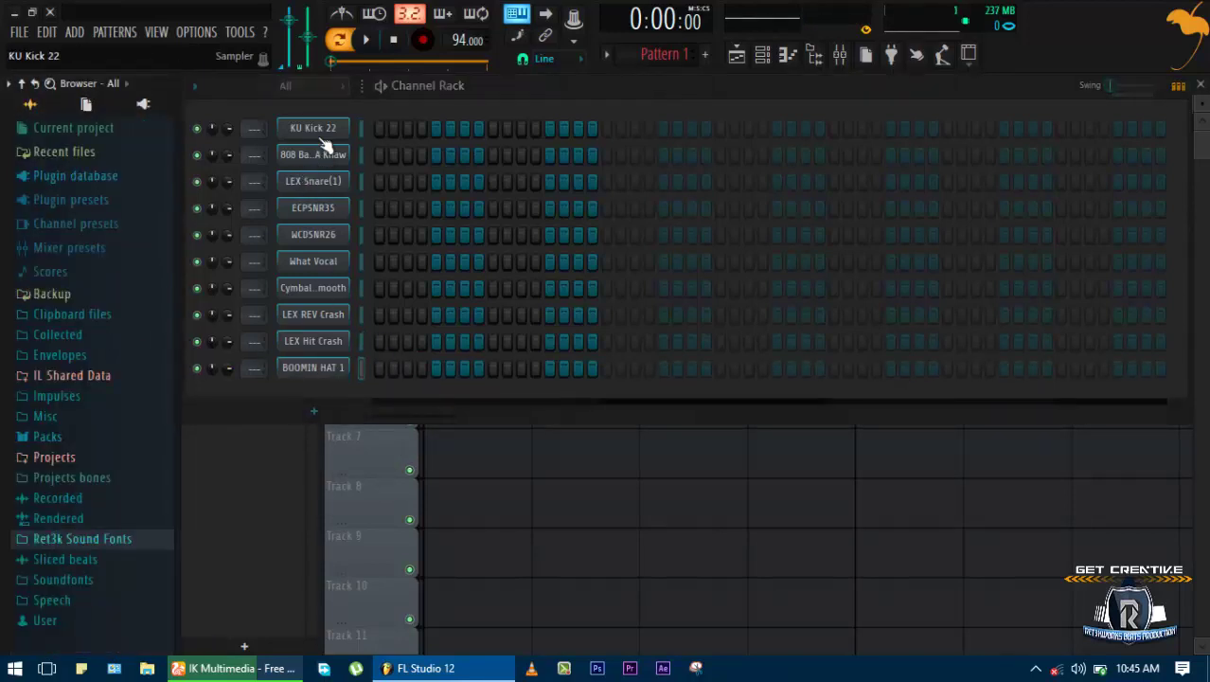
Audition the loaded channels one by one, from KU Kick 22 down to BOOMIN HAT 1
{"action": "left_click", "coordinate": [358, 129]}
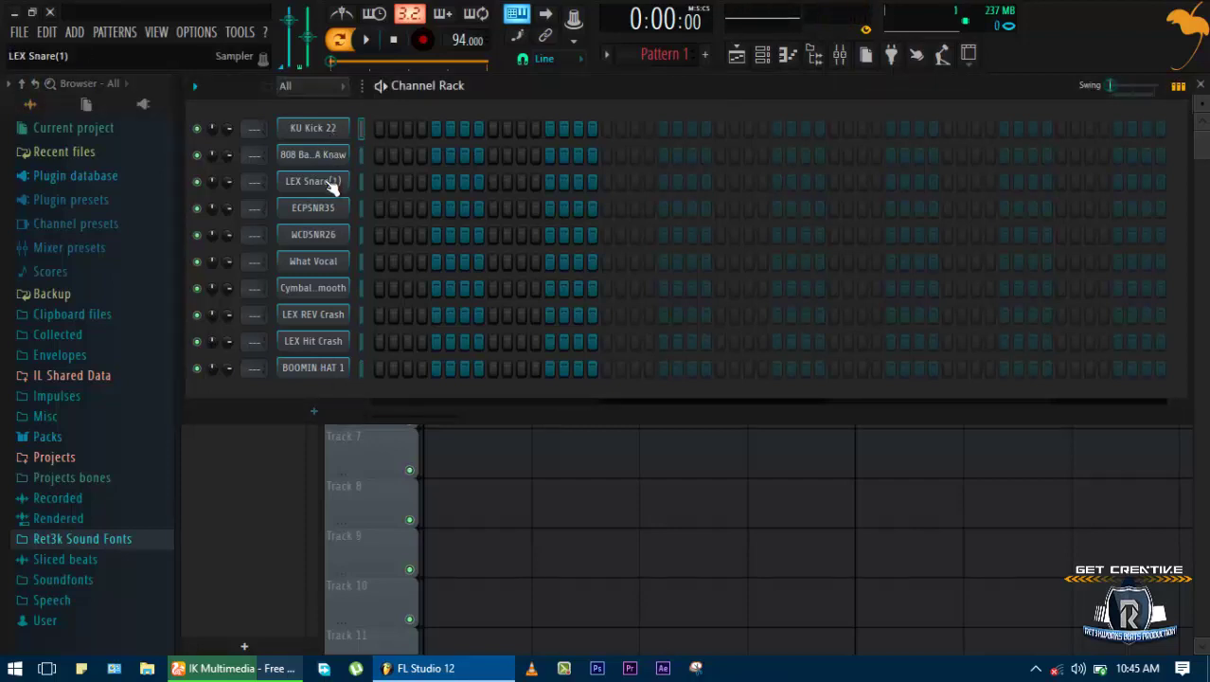
{"action": "left_click", "coordinate": [326, 187]}
{"action": "left_click", "coordinate": [325, 209]}
{"action": "left_click", "coordinate": [331, 235]}
{"action": "left_click", "coordinate": [337, 267]}
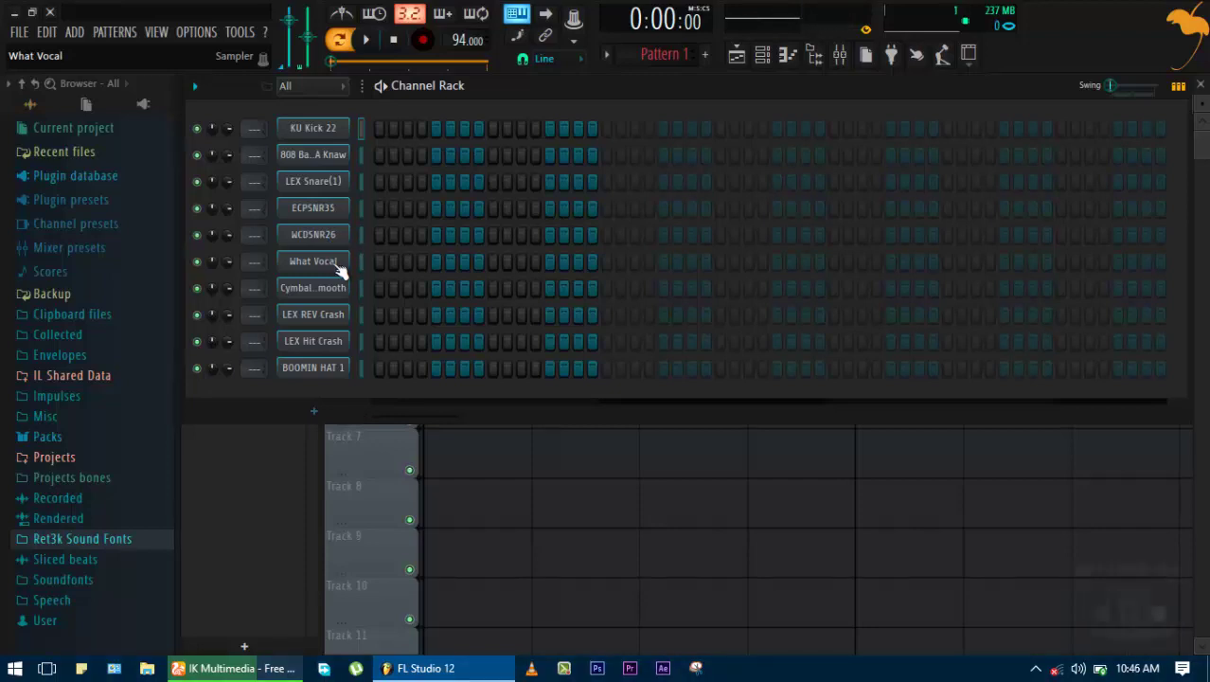
{"action": "left_click", "coordinate": [346, 292]}
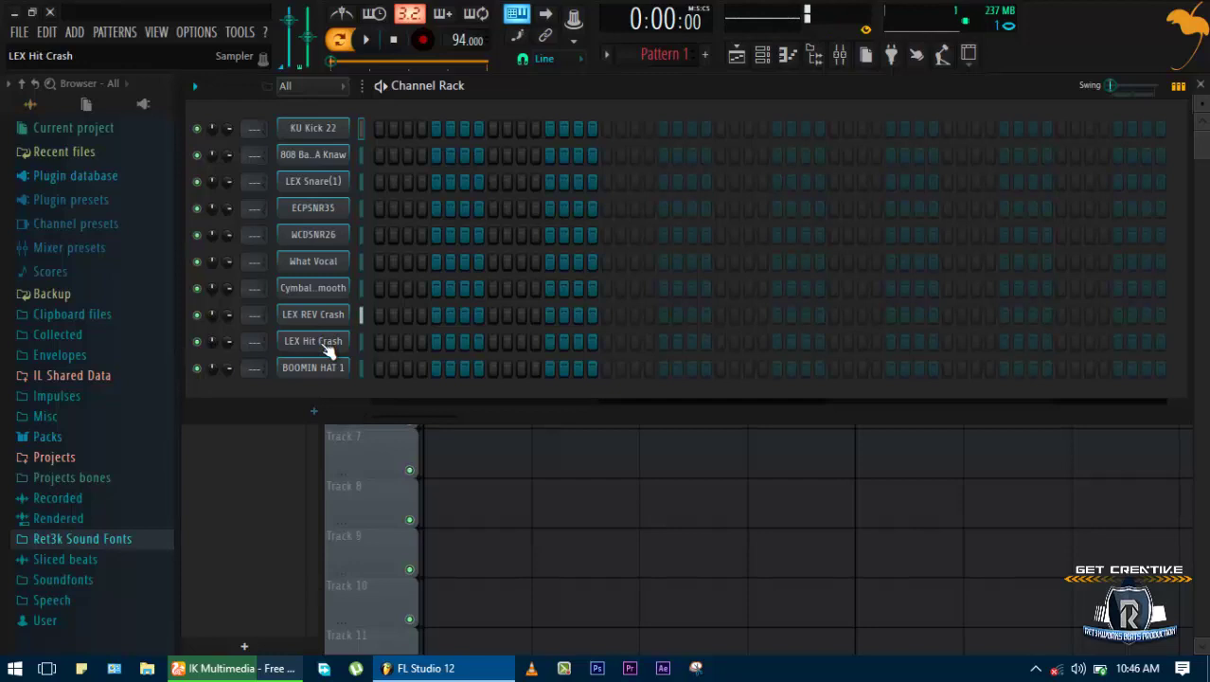
{"action": "left_click", "coordinate": [324, 347]}
{"action": "left_click", "coordinate": [321, 366]}
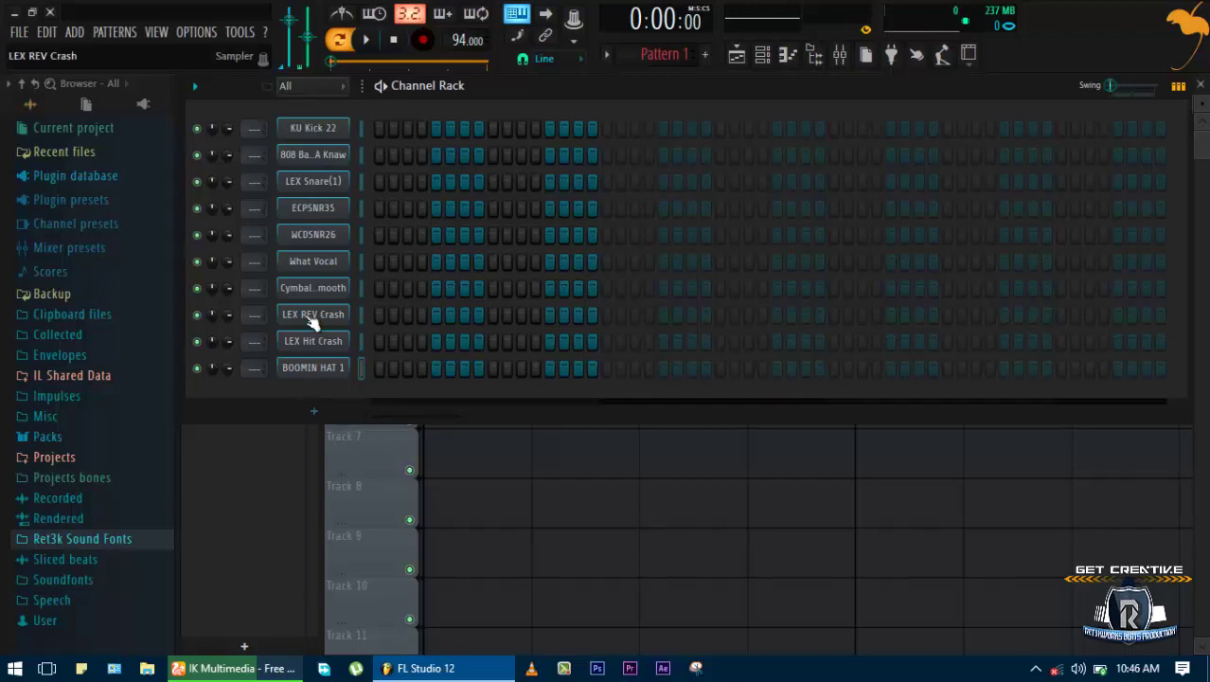
Add a reFX Nexus instrument channel and move its plugin window so the whole interface is visible
{"action": "left_click", "coordinate": [314, 411]}
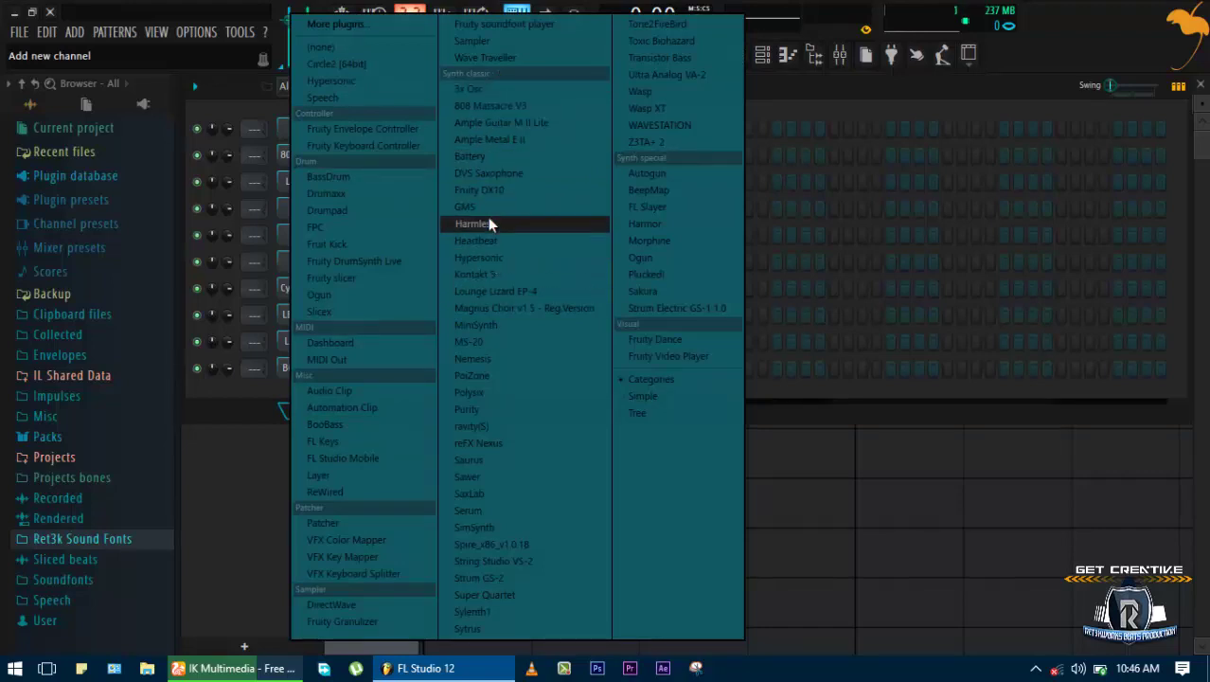
{"action": "left_click", "coordinate": [482, 444]}
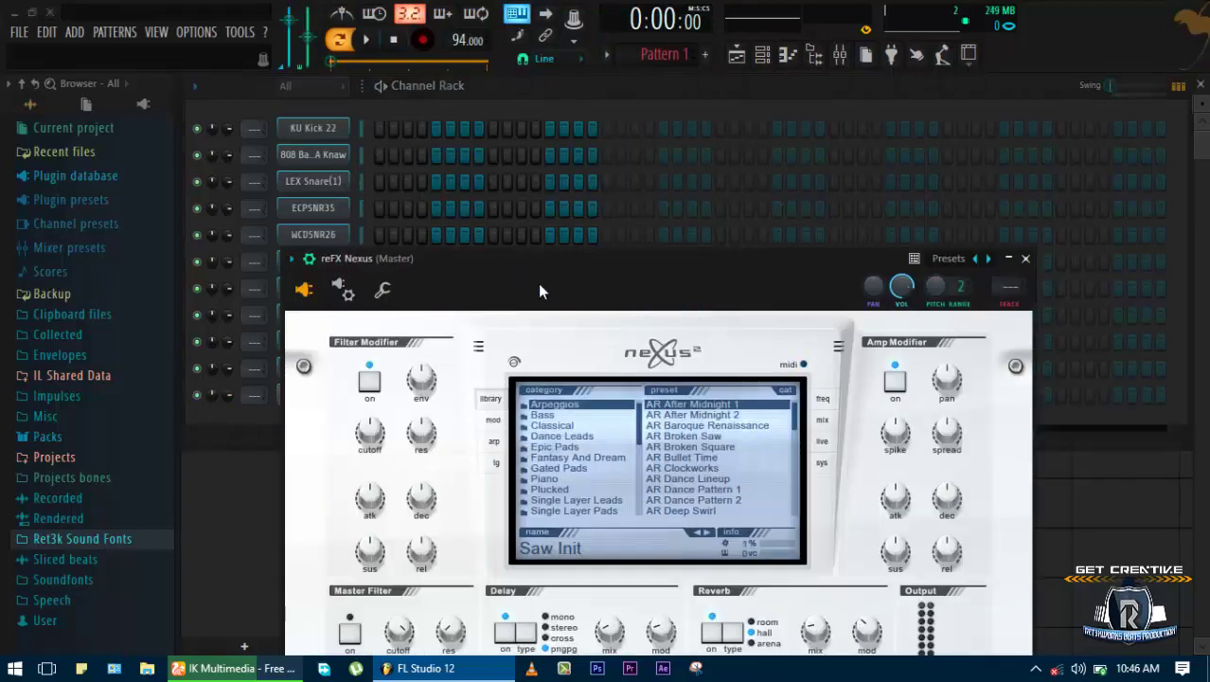
{"action": "left_click_drag", "start_coordinate": [539, 259], "coordinate": [571, 127]}
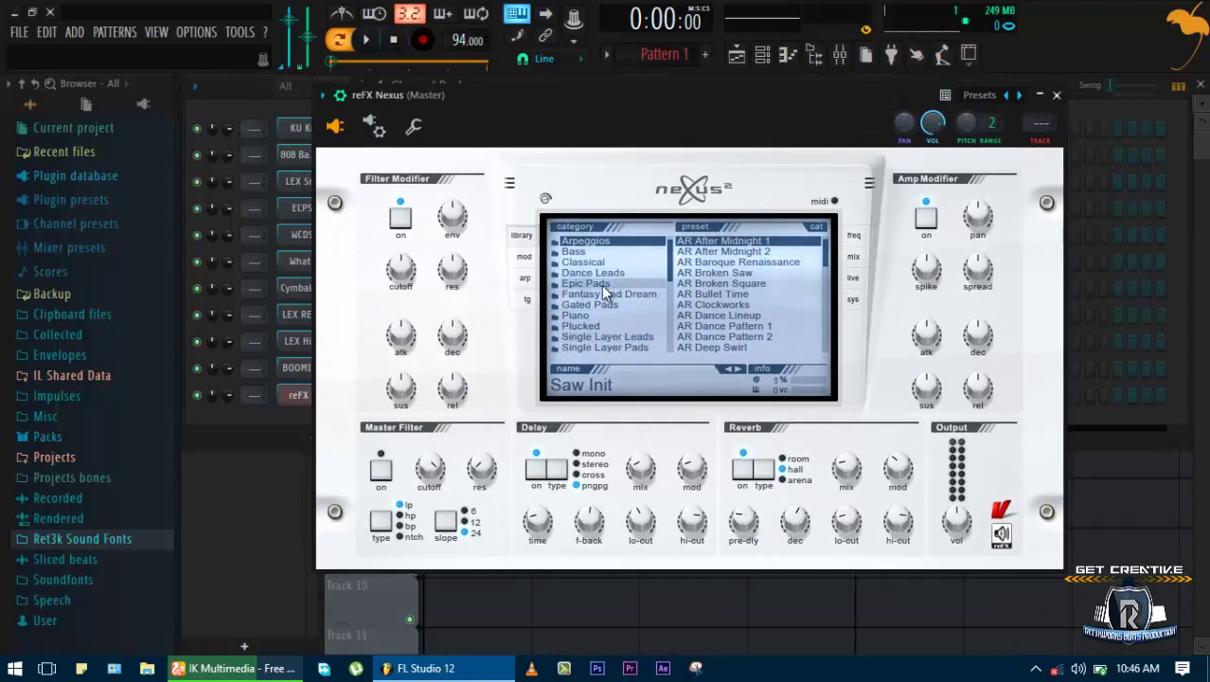
Load the PN Arena Ambience preset from the Piano category in Nexus and audition it with a few notes
{"action": "left_click", "coordinate": [587, 317]}
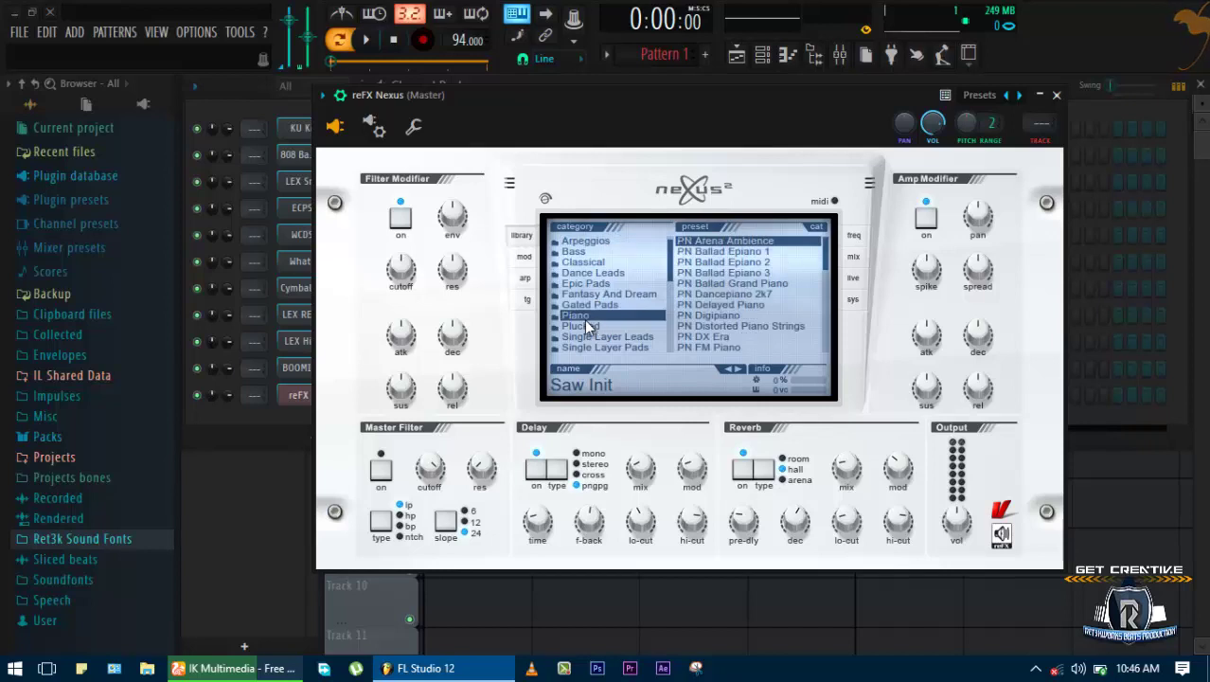
{"action": "left_click", "coordinate": [748, 241]}
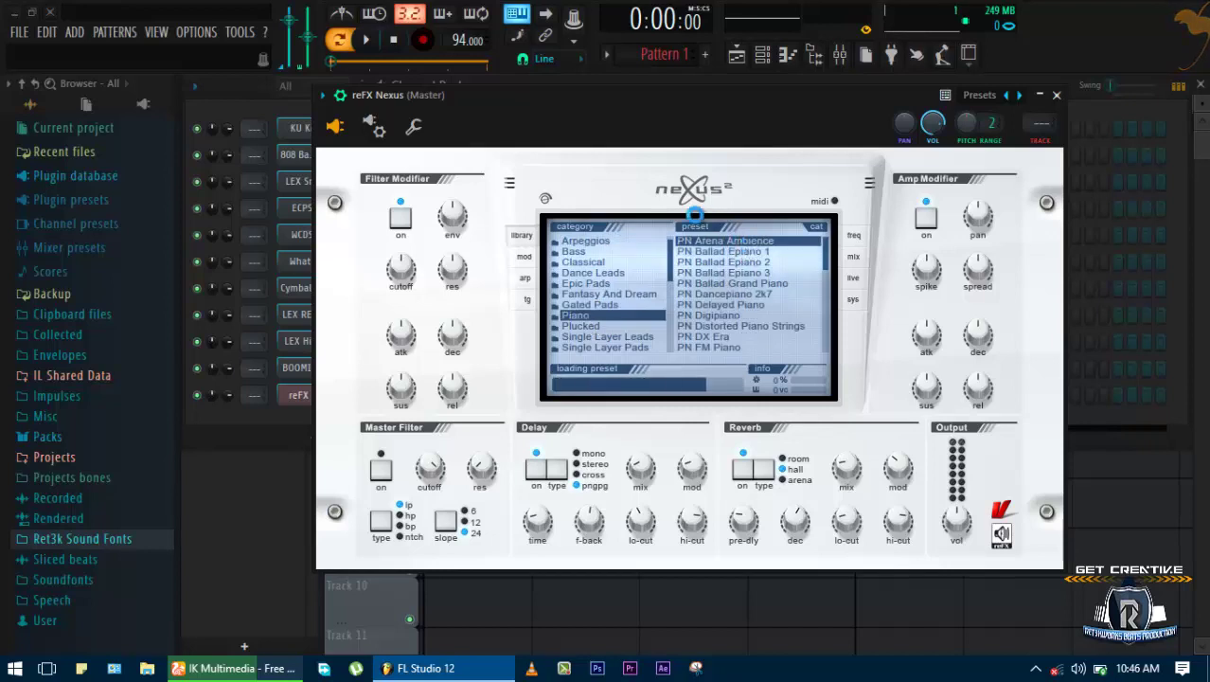
{"action": "mouse_move", "coordinate": [625, 148]}
{"action": "left_mouse_down"}
{"action": "mouse_move", "coordinate": [691, 137]}
{"action": "mouse_move", "coordinate": [645, 145]}
{"action": "left_mouse_up"}
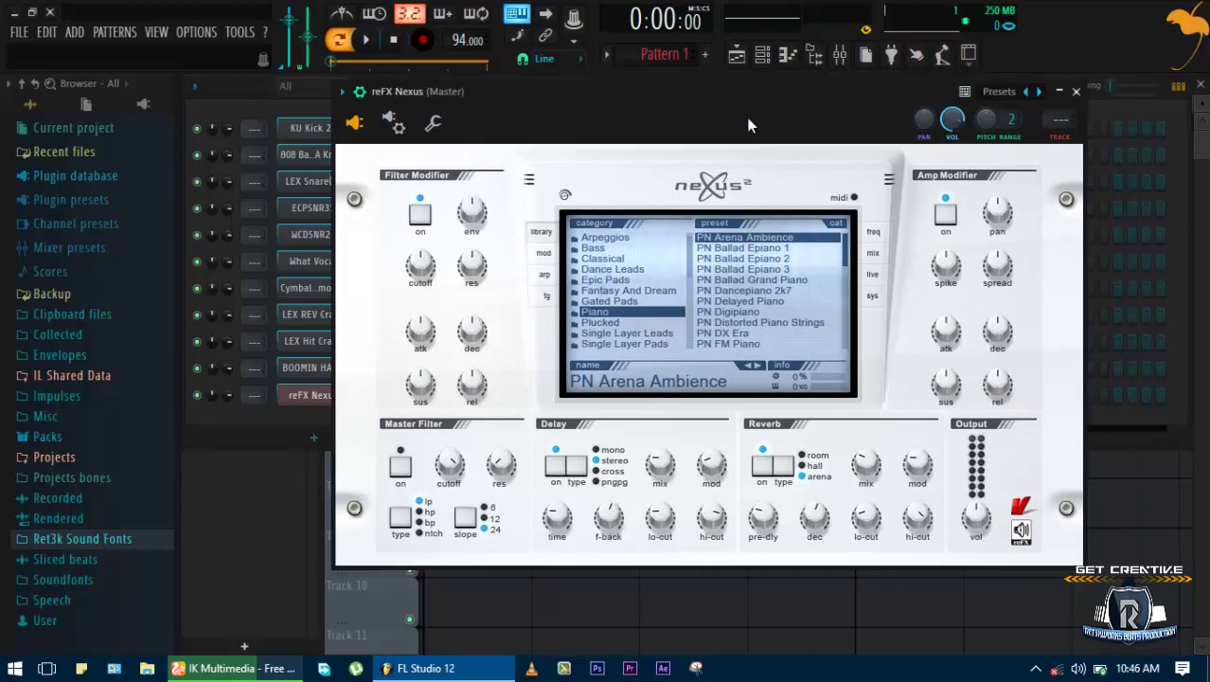
{"action": "key", "text": "v"}
{"action": "key", "text": "v"}
{"action": "key", "text": "n"}
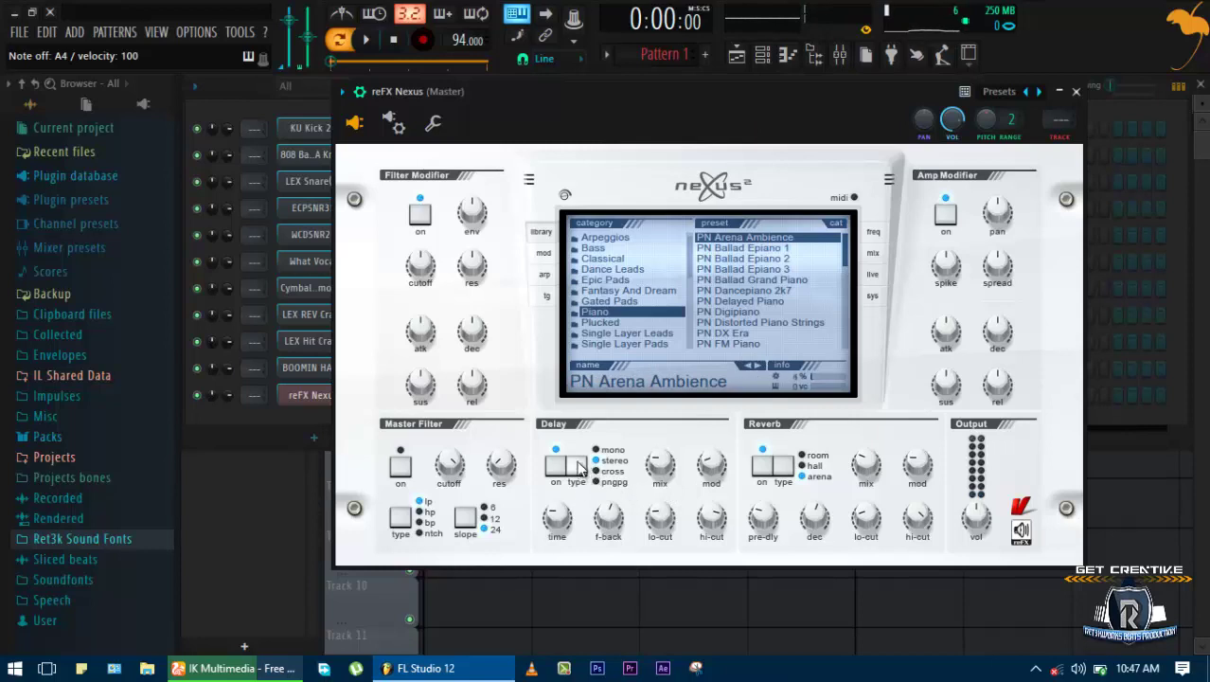
Set the Nexus delay type to pngpg, lower the delay mix, and reduce the reverb mix to 12
{"action": "mouse_move", "coordinate": [652, 455]}
{"action": "left_click_drag", "start_coordinate": [657, 461], "coordinate": [656, 478]}
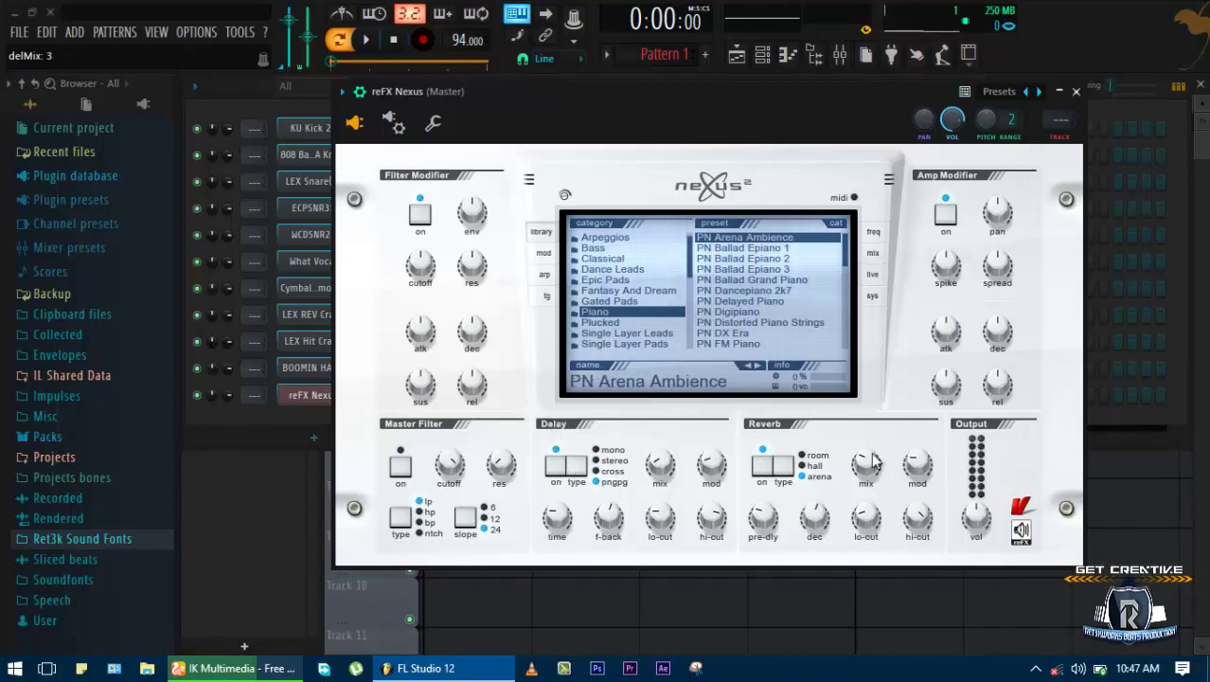
{"action": "mouse_move", "coordinate": [859, 469]}
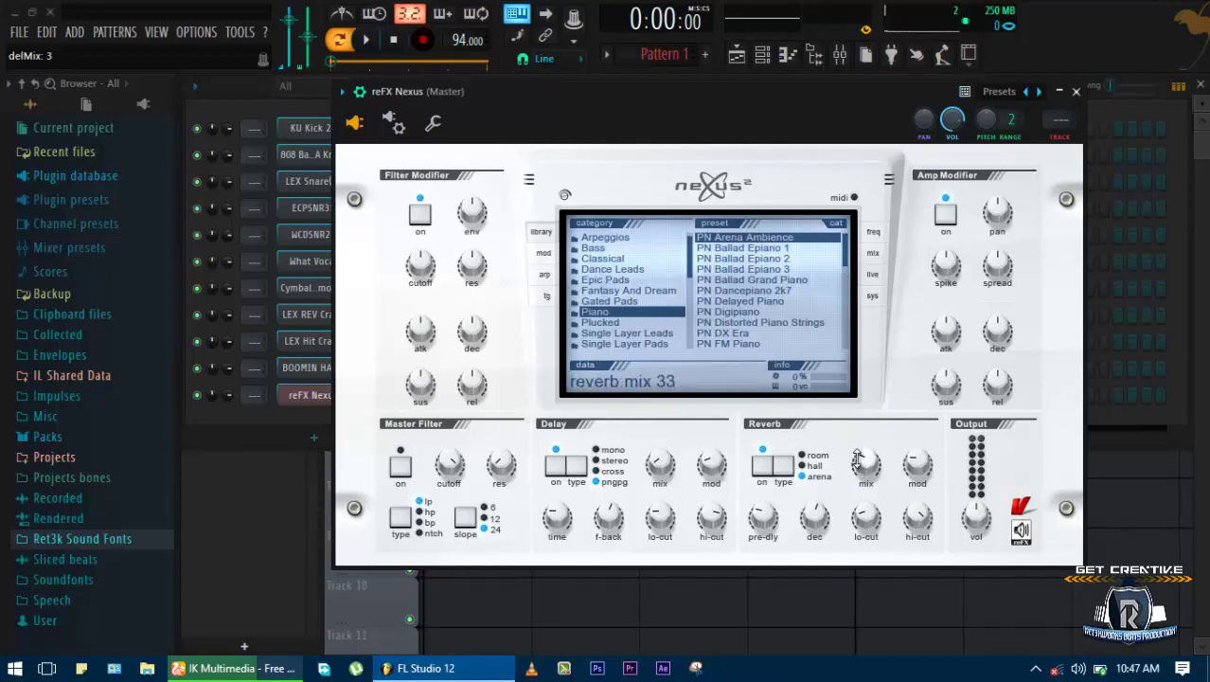
{"action": "left_click_drag", "start_coordinate": [857, 459], "coordinate": [853, 485]}
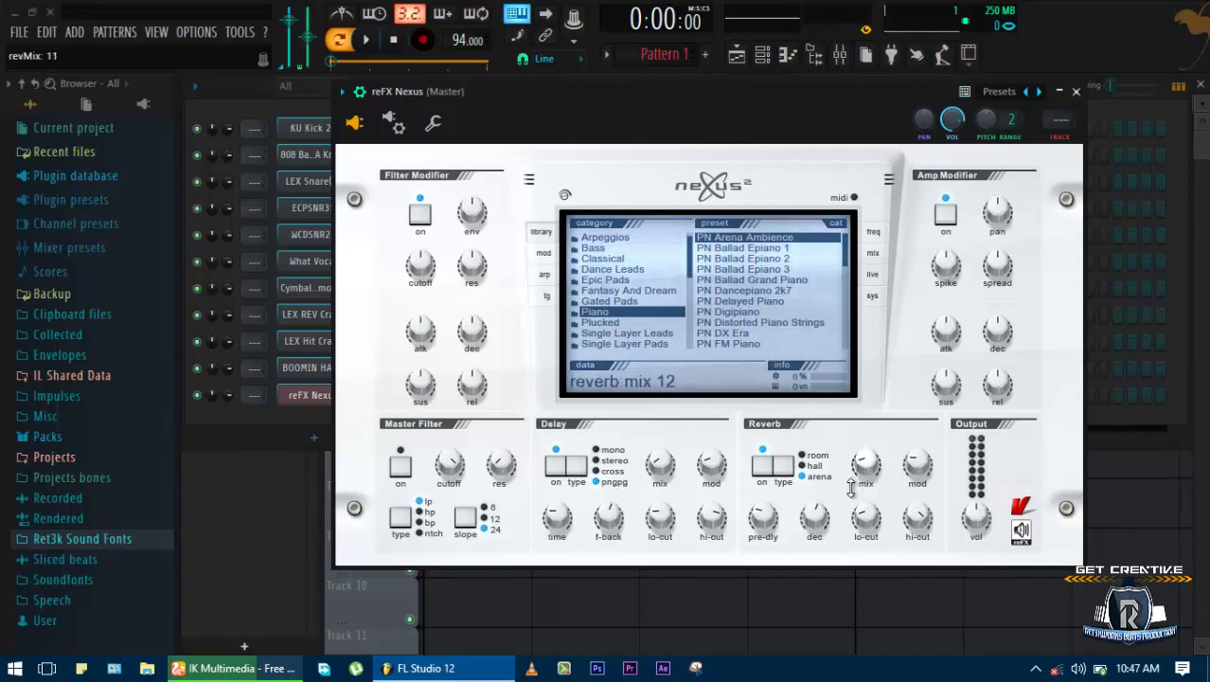
Raise the Nexus reverb mix slightly and lower the channel volume while auditioning the piano with a few notes
{"action": "left_click_drag", "start_coordinate": [779, 121], "coordinate": [747, 127]}
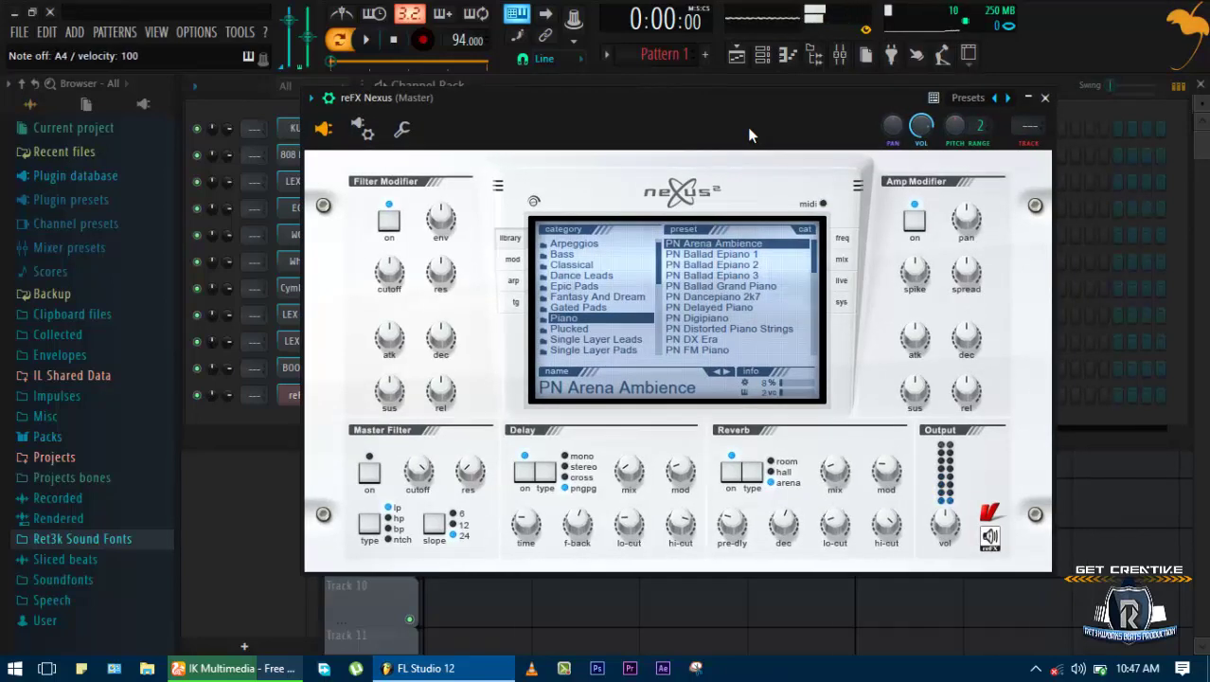
{"action": "key", "text": "w"}
{"action": "key", "text": "b"}
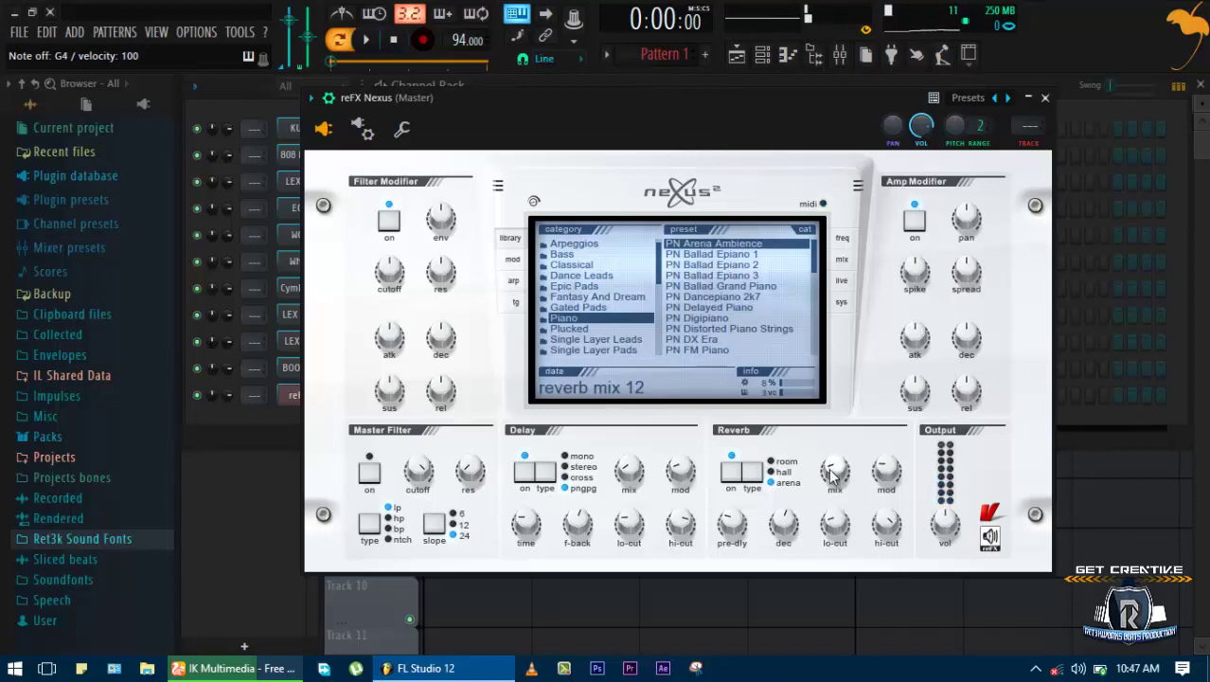
{"action": "left_click_drag", "start_coordinate": [831, 468], "coordinate": [829, 454]}
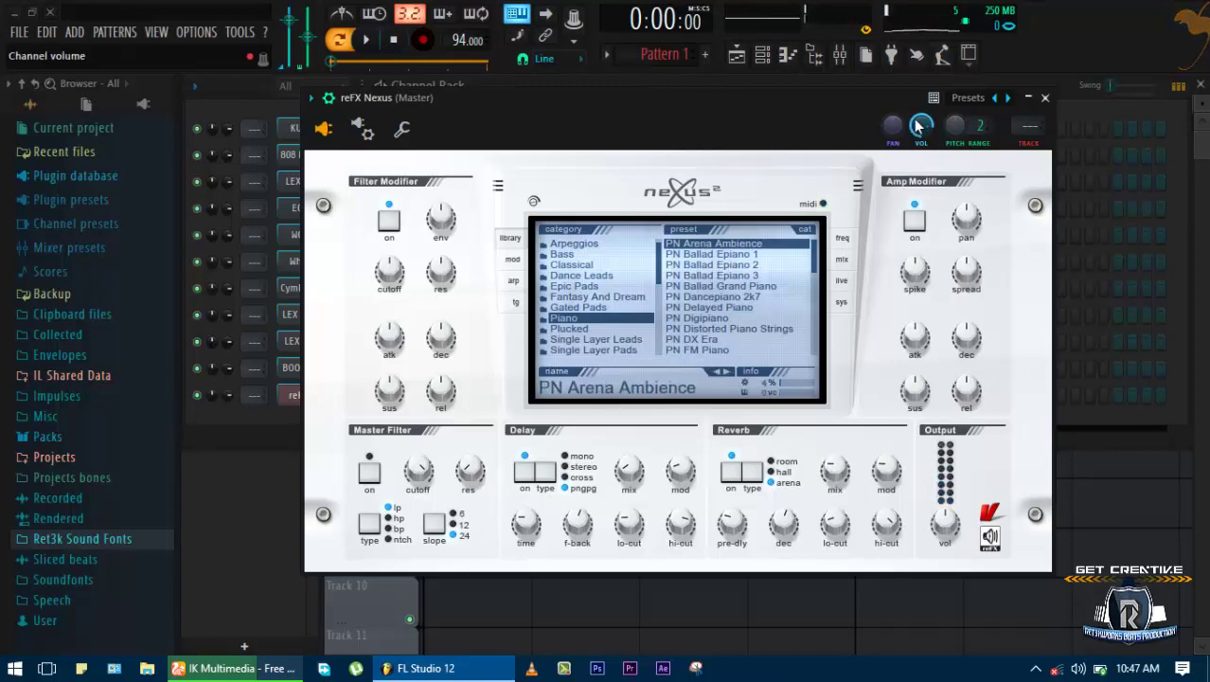
{"action": "key", "text": "c"}
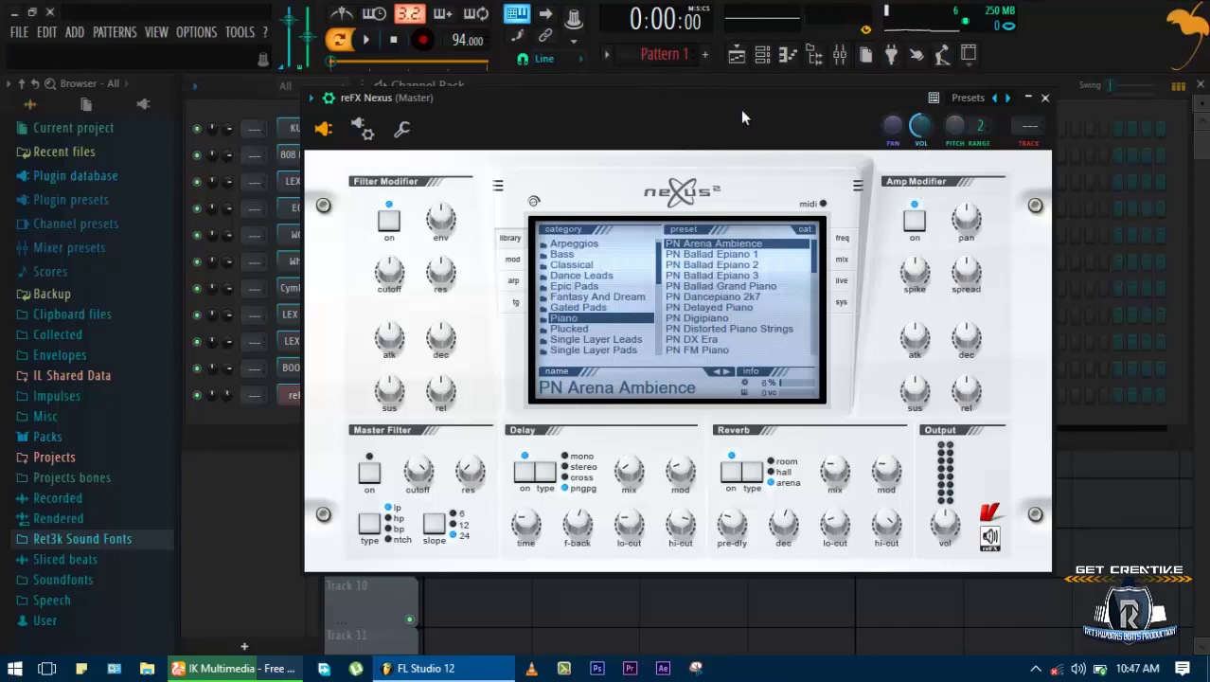
{"action": "left_click_drag", "start_coordinate": [740, 109], "coordinate": [743, 118]}
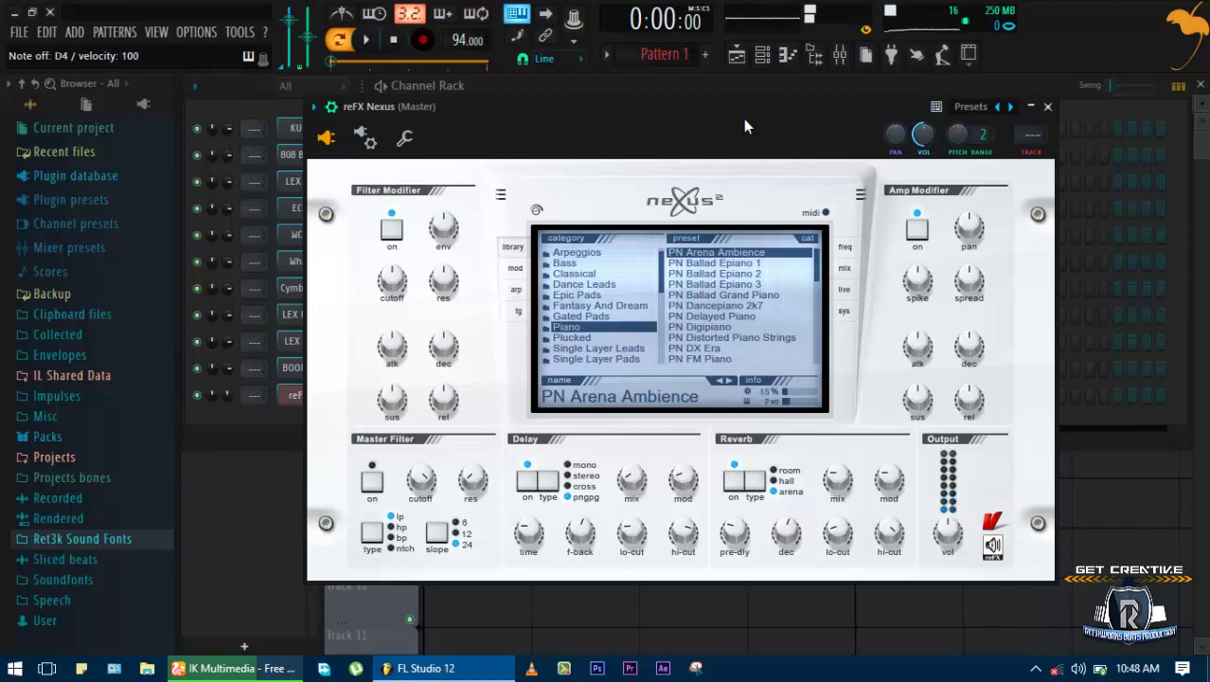
Turn on the metronome and play it briefly to hear the current tempo
{"action": "left_click", "coordinate": [346, 19]}
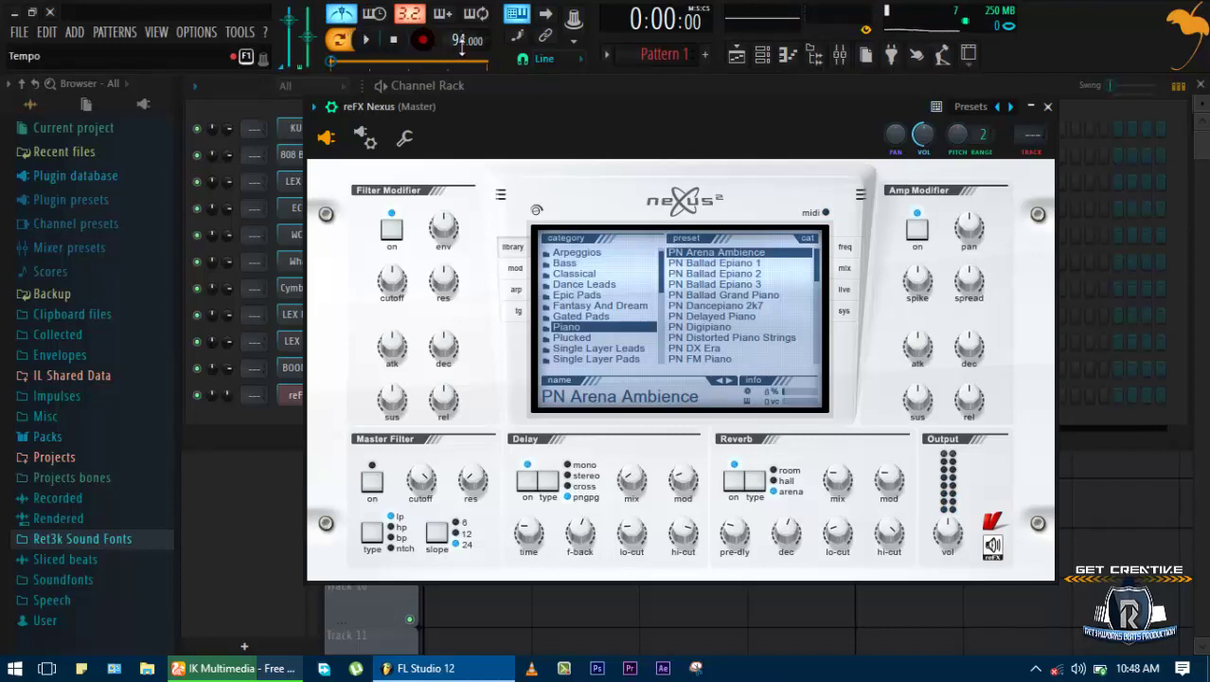
{"action": "key", "text": "space"}
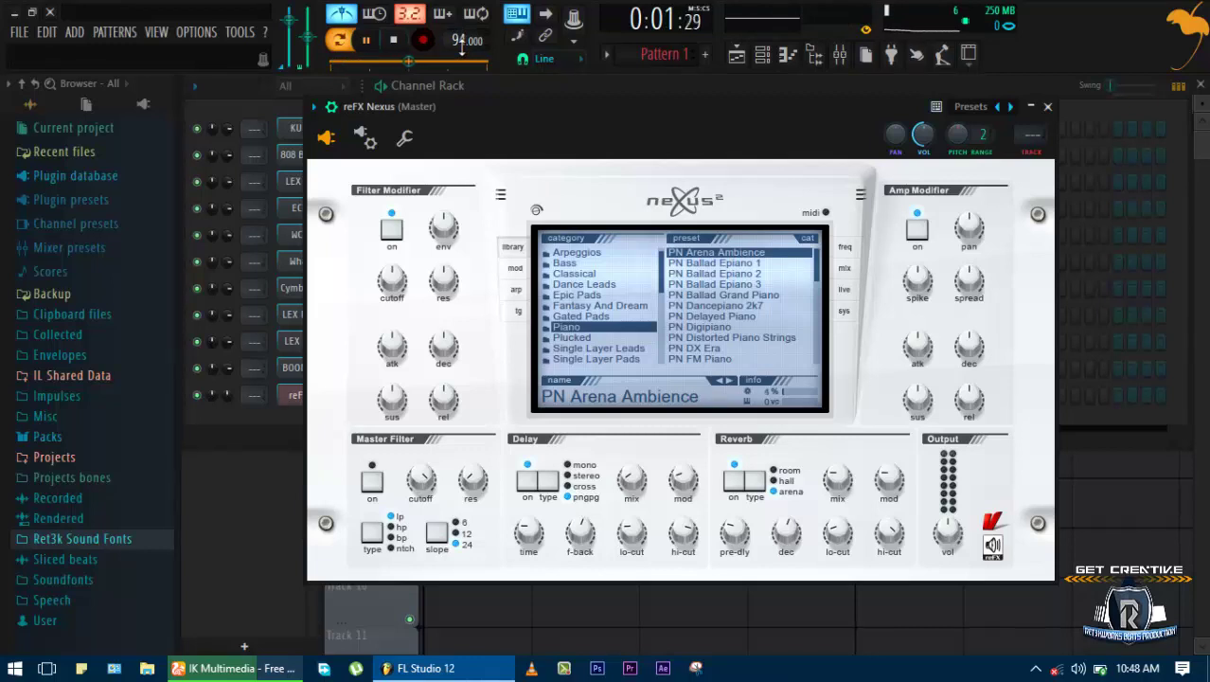
{"action": "key", "text": "space"}
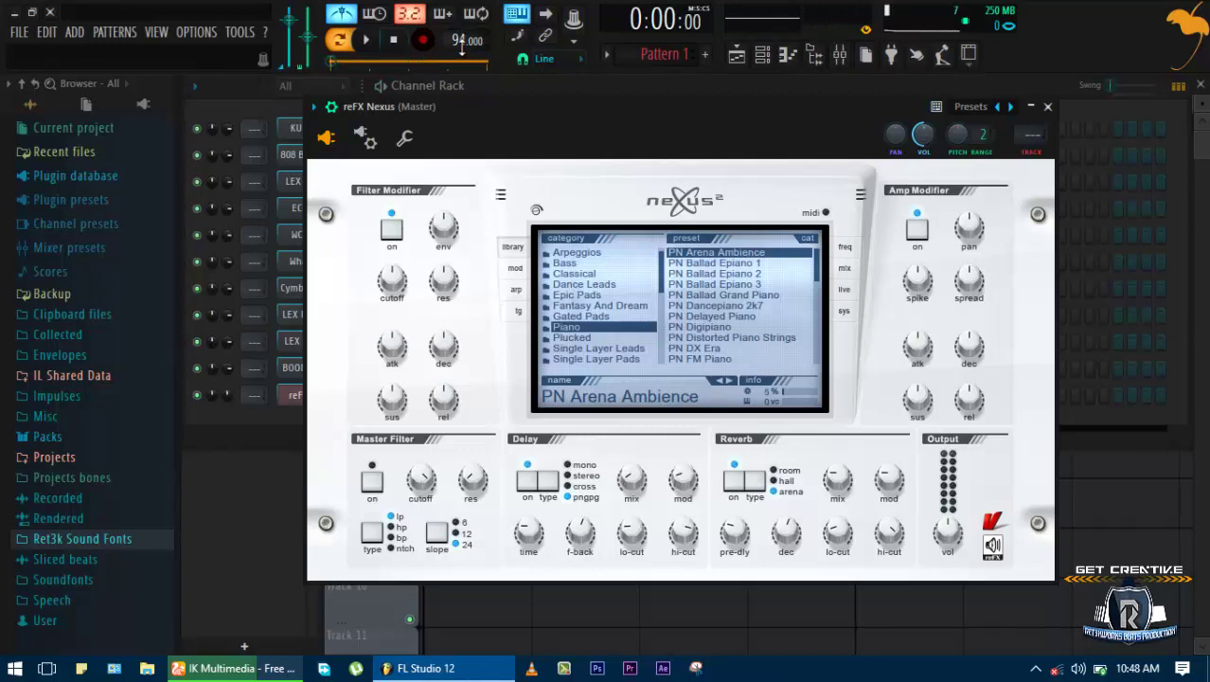
Tap in a project tempo of 69 BPM with the Tempo tapper
{"action": "right_click", "coordinate": [461, 47]}
{"action": "left_click", "coordinate": [639, 58]}
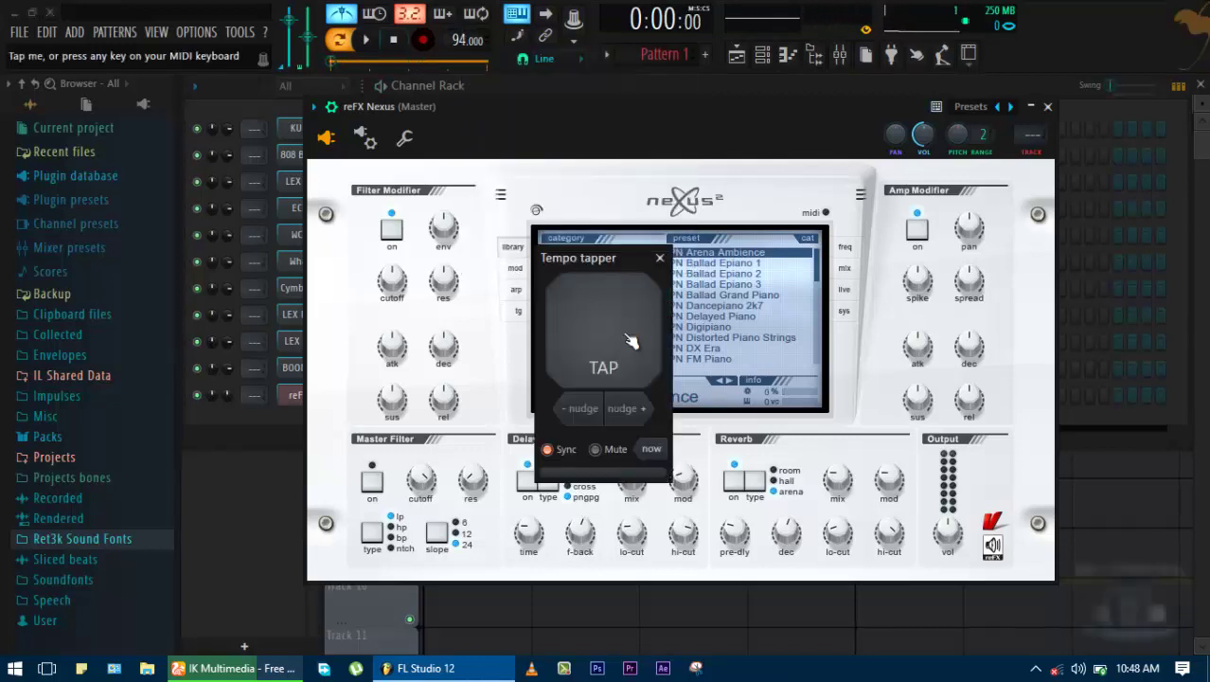
{"action": "key", "text": "z"}
{"action": "key", "text": "z"}
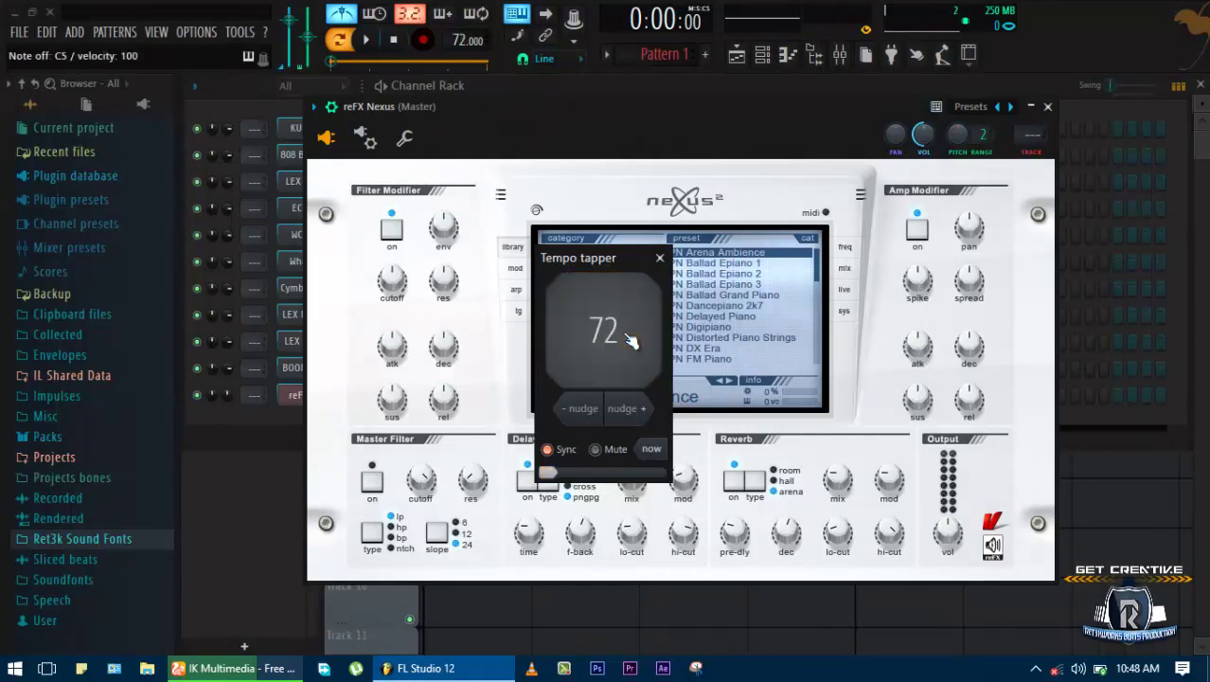
{"action": "key", "text": "z"}
{"action": "left_click", "coordinate": [630, 340]}
{"action": "left_click", "coordinate": [631, 341]}
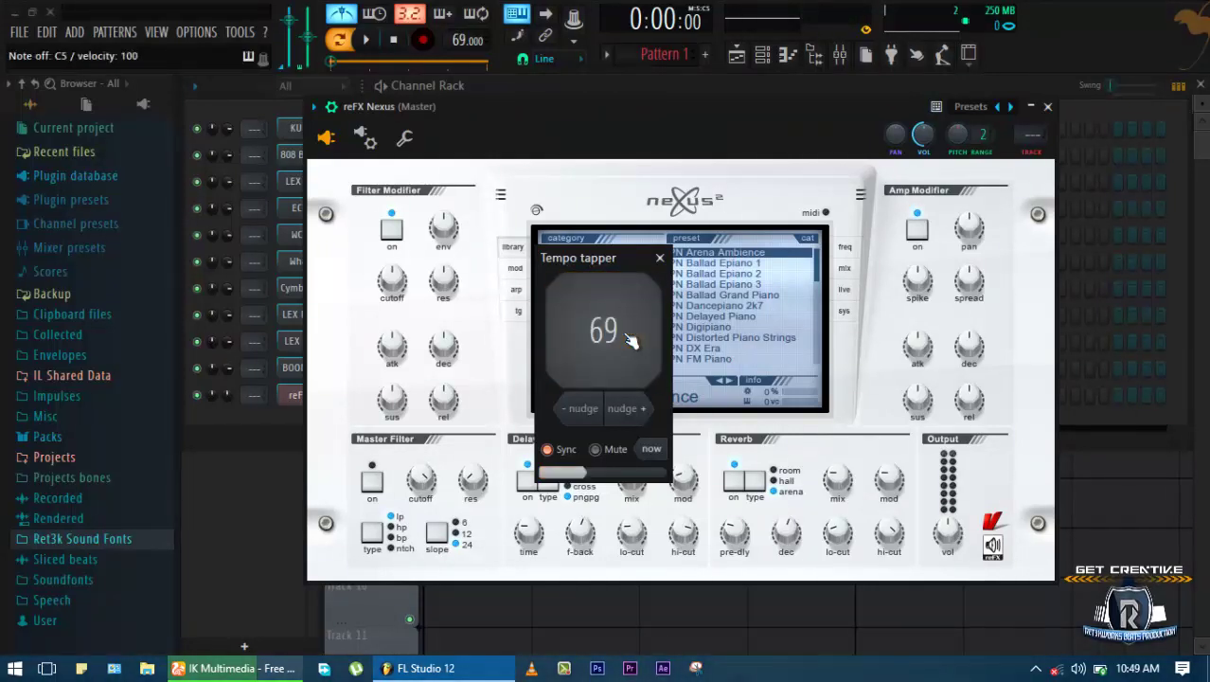
{"action": "left_click", "coordinate": [631, 341]}
{"action": "left_click", "coordinate": [631, 341]}
{"action": "left_click", "coordinate": [660, 259]}
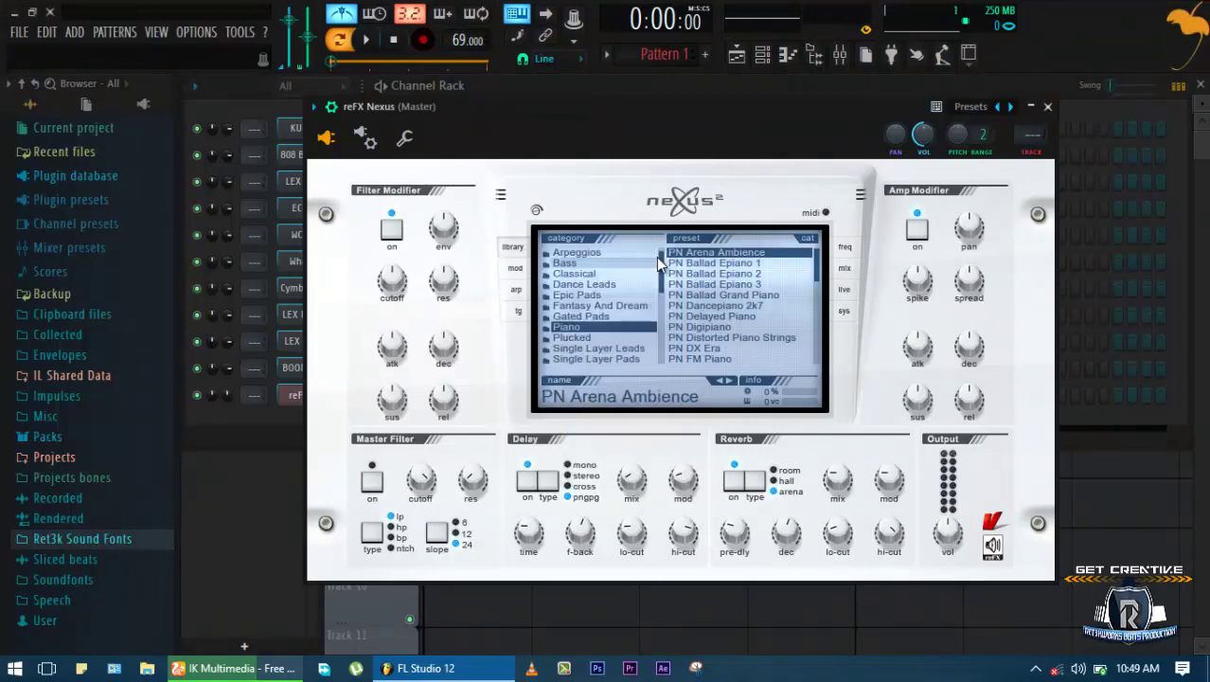
Rehearse the piano melody, then record it into Pattern 1 with the Everything recording option
{"action": "key", "text": "c"}
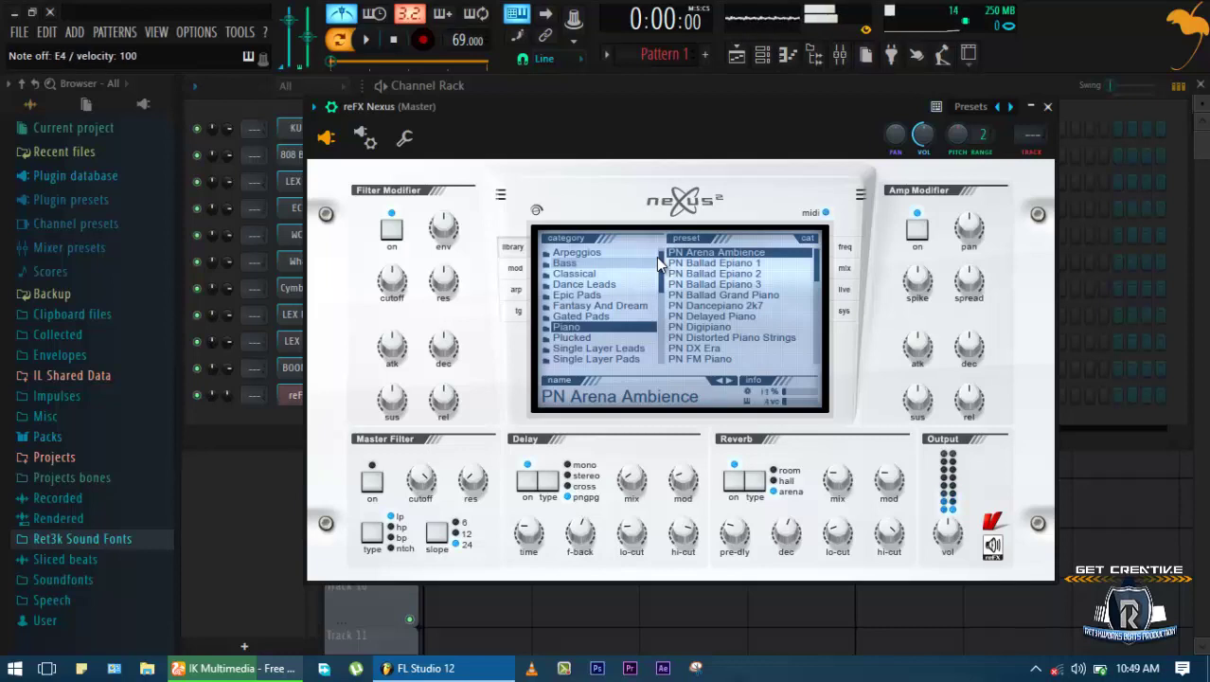
{"action": "key", "text": "v"}
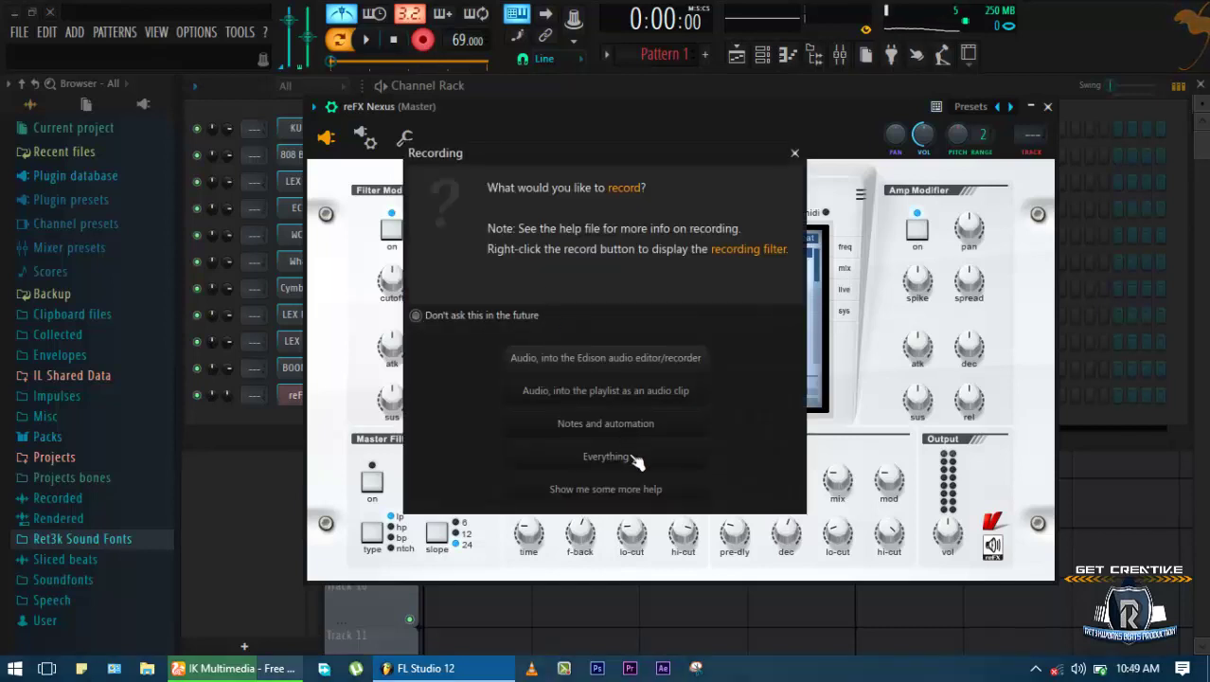
{"action": "left_click", "coordinate": [630, 456]}
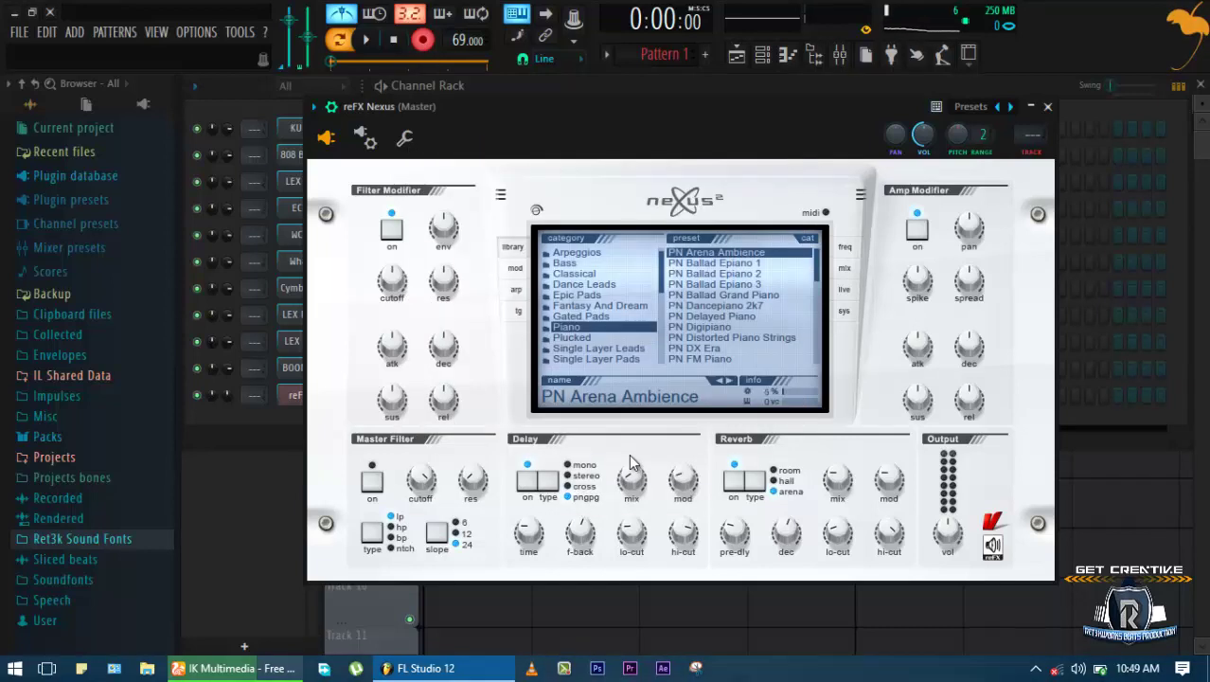
{"action": "key", "text": "space"}
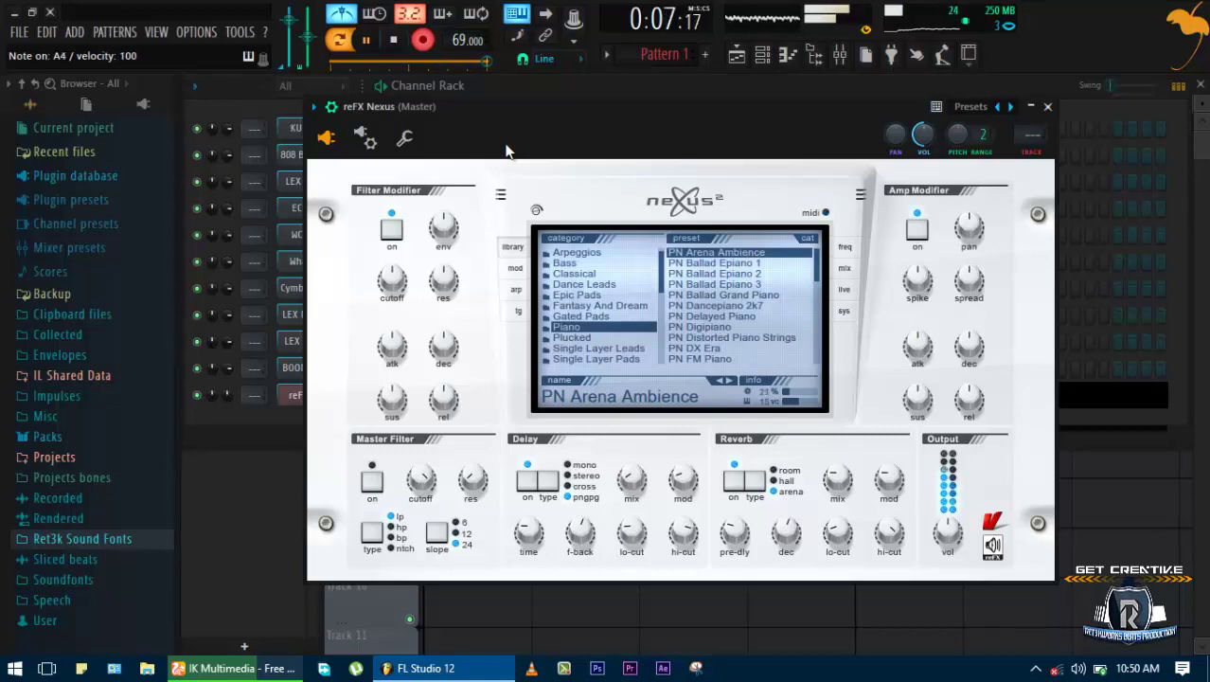
{"action": "key", "text": "space"}
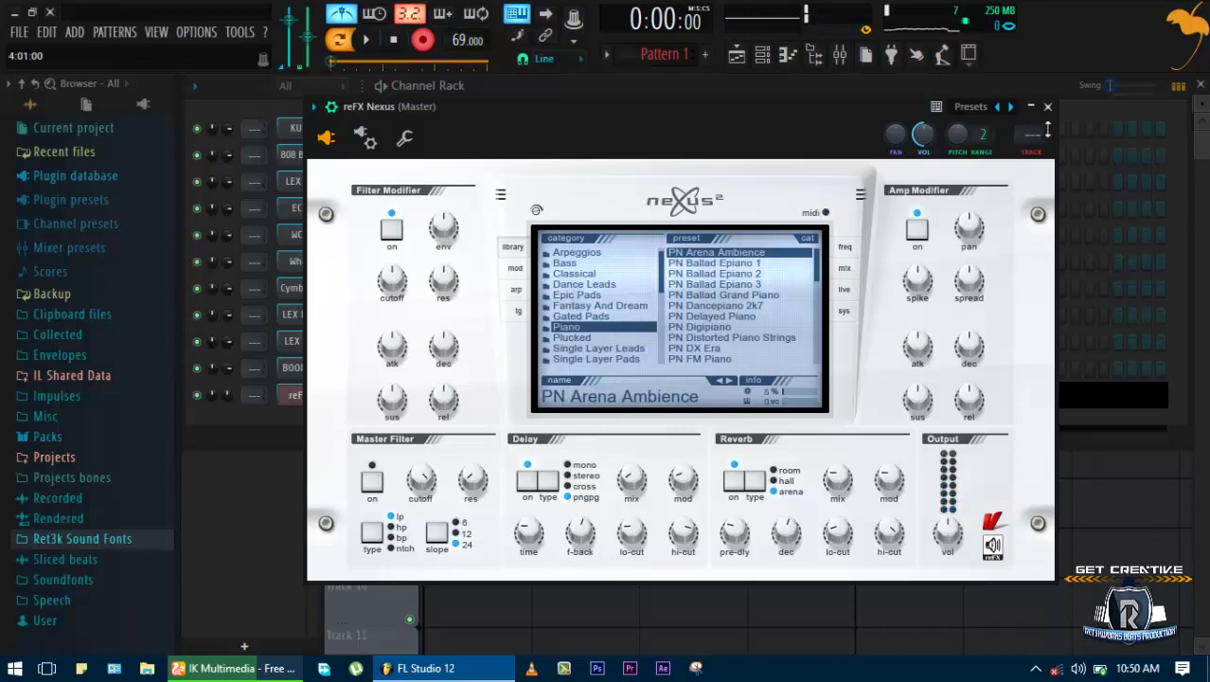
Open the recorded reFX Nexus notes in the Piano roll and delete the overlapping duplicate notes at the start
{"action": "left_click", "coordinate": [1048, 107]}
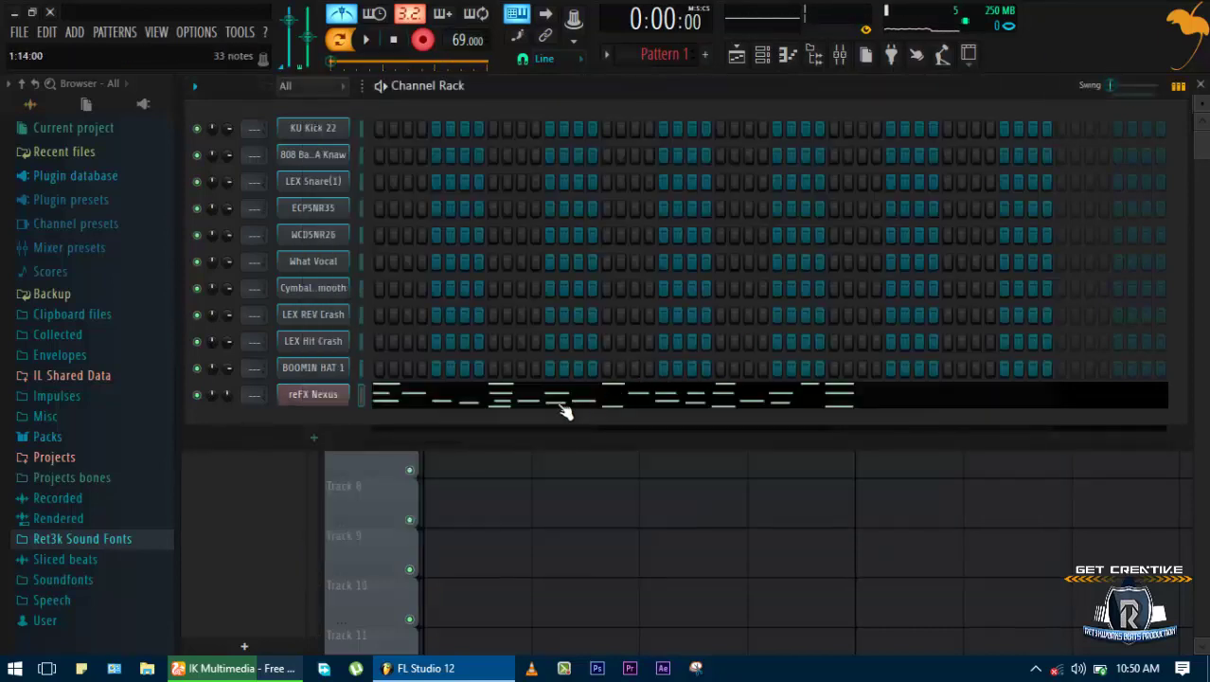
{"action": "left_click", "coordinate": [493, 410]}
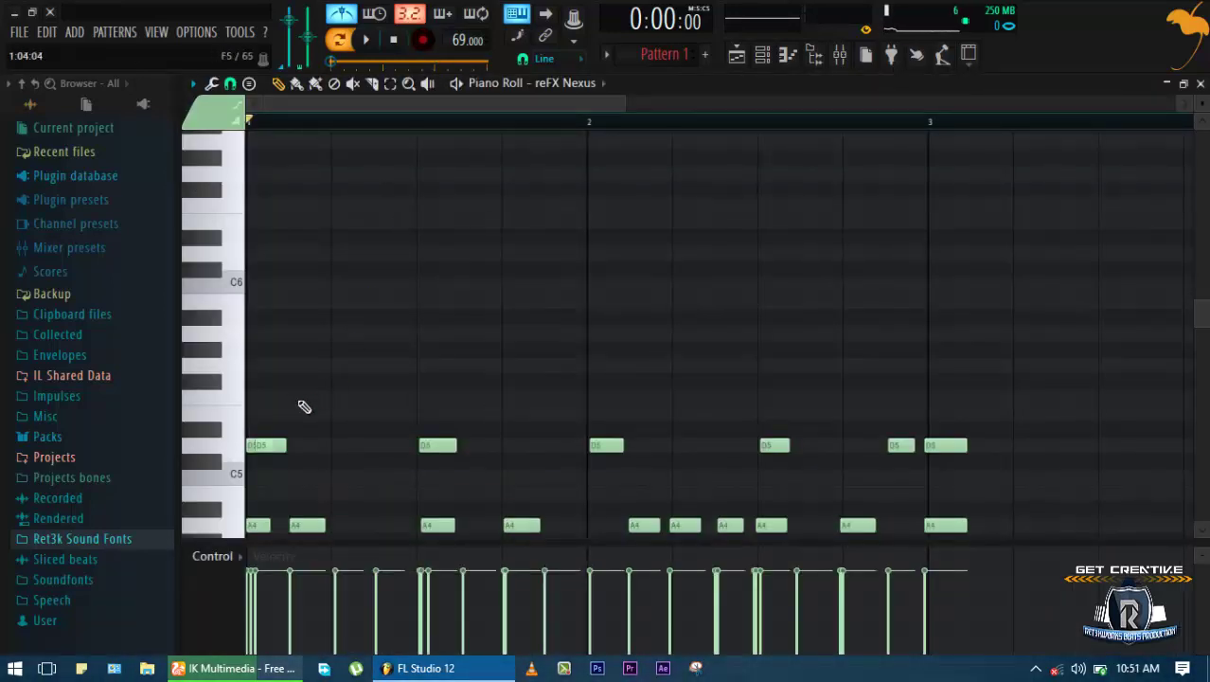
{"action": "right_click", "coordinate": [273, 444]}
{"action": "scroll", "coordinate": [278, 446], "scroll_direction": "down", "scroll_amount": 5}
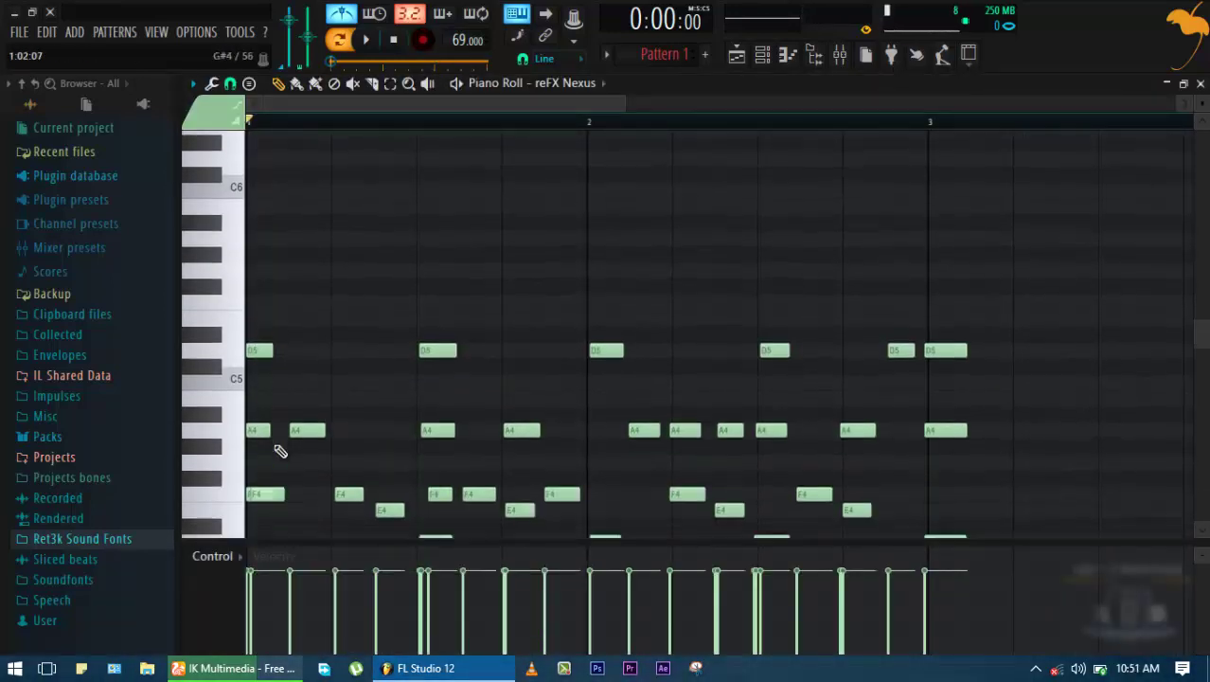
Quantize the recorded piano notes to the grid and play the pattern back
{"action": "scroll", "coordinate": [346, 327], "scroll_direction": "up", "scroll_amount": 2, "text": "ctrl"}
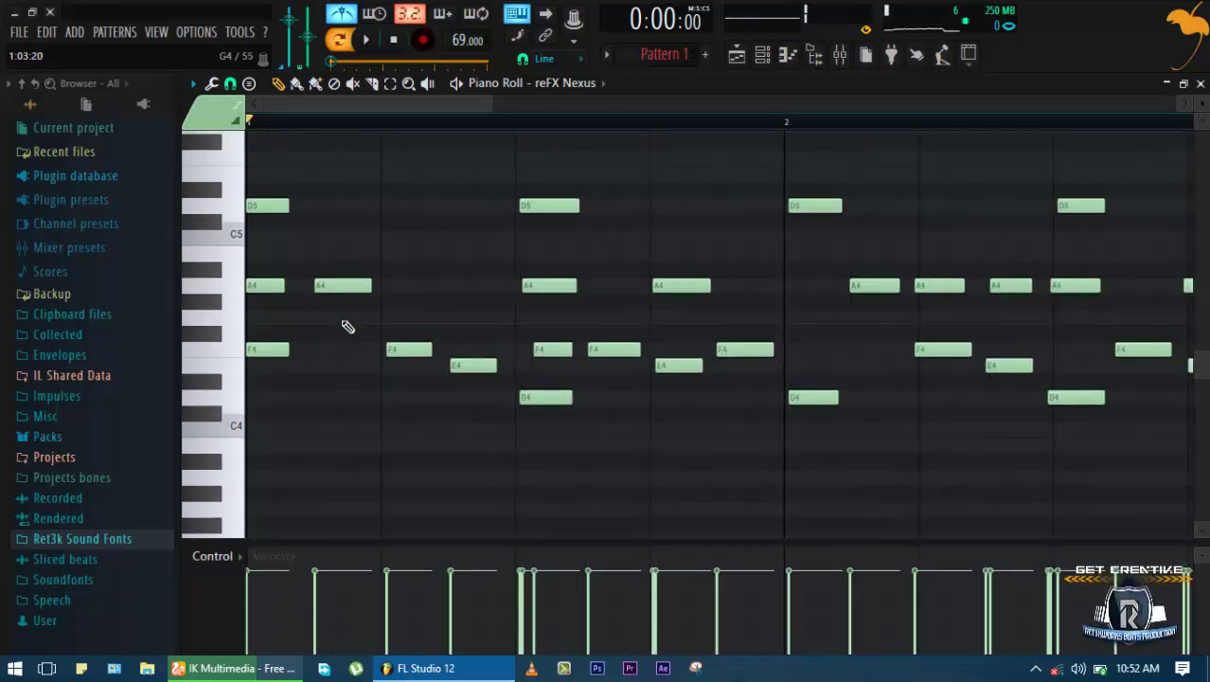
{"action": "key", "text": "ctrl+q"}
{"action": "key", "text": "space"}
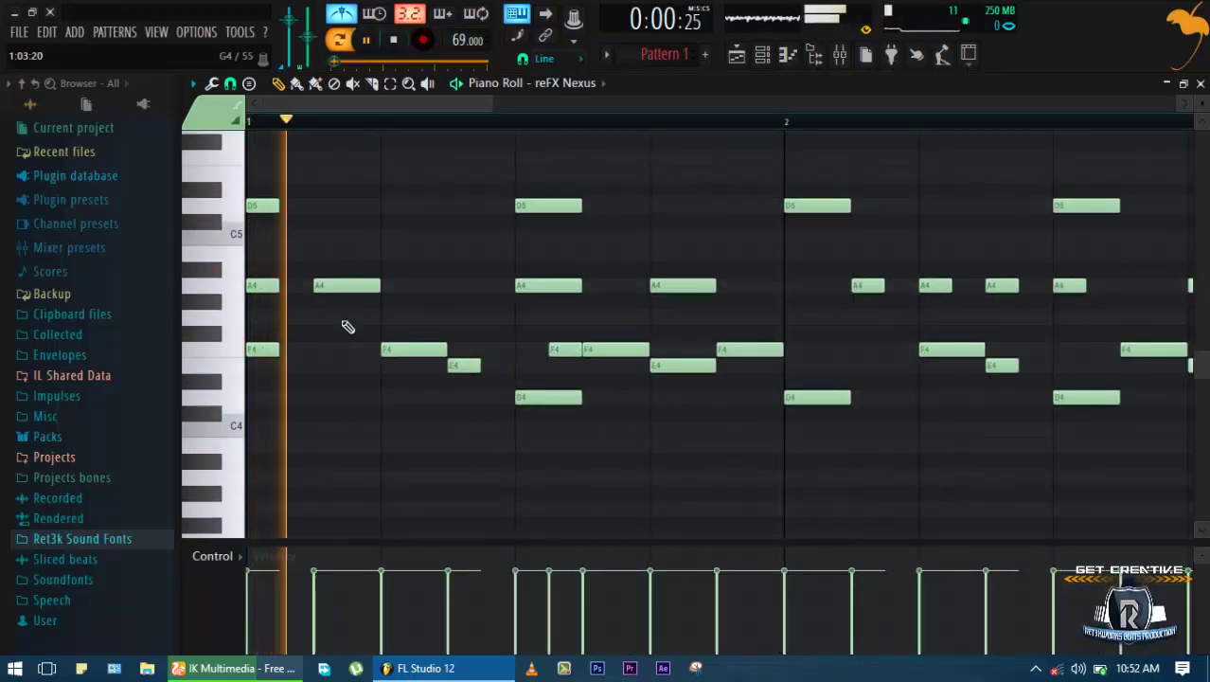
Delete the second of the adjacent F4 notes mid-bar 1, move the first to step 11, lengthen it to two steps, and play the pattern
{"action": "right_click", "coordinate": [606, 350]}
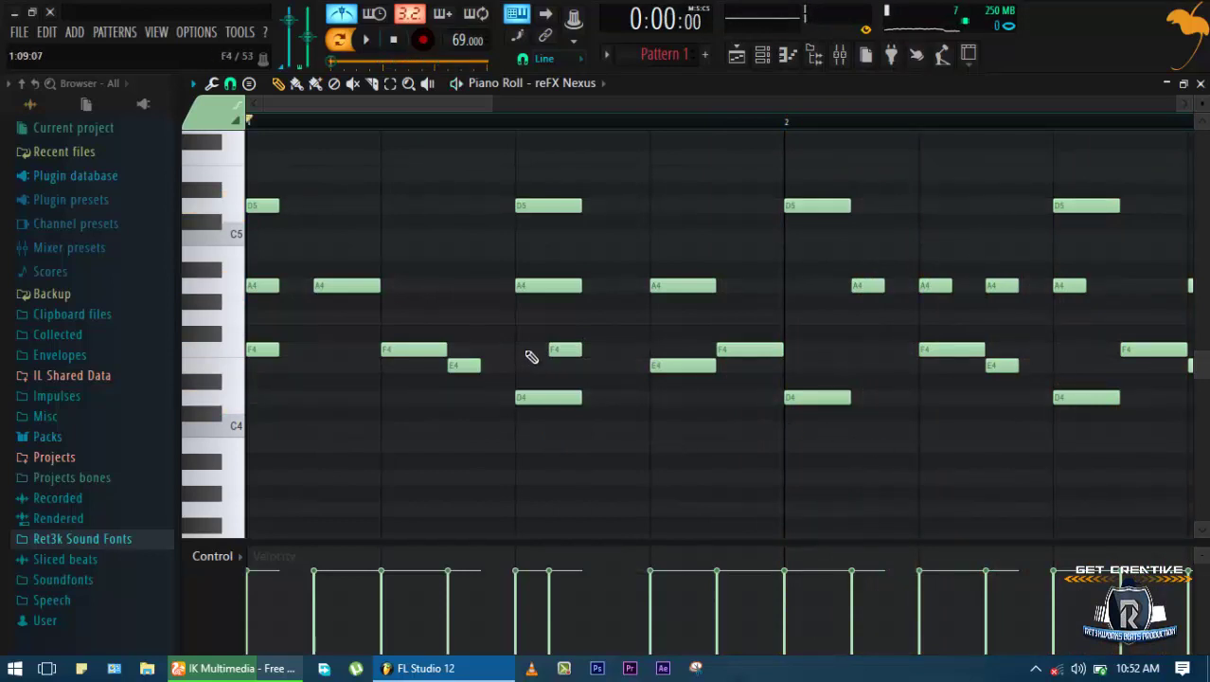
{"action": "key", "text": "space"}
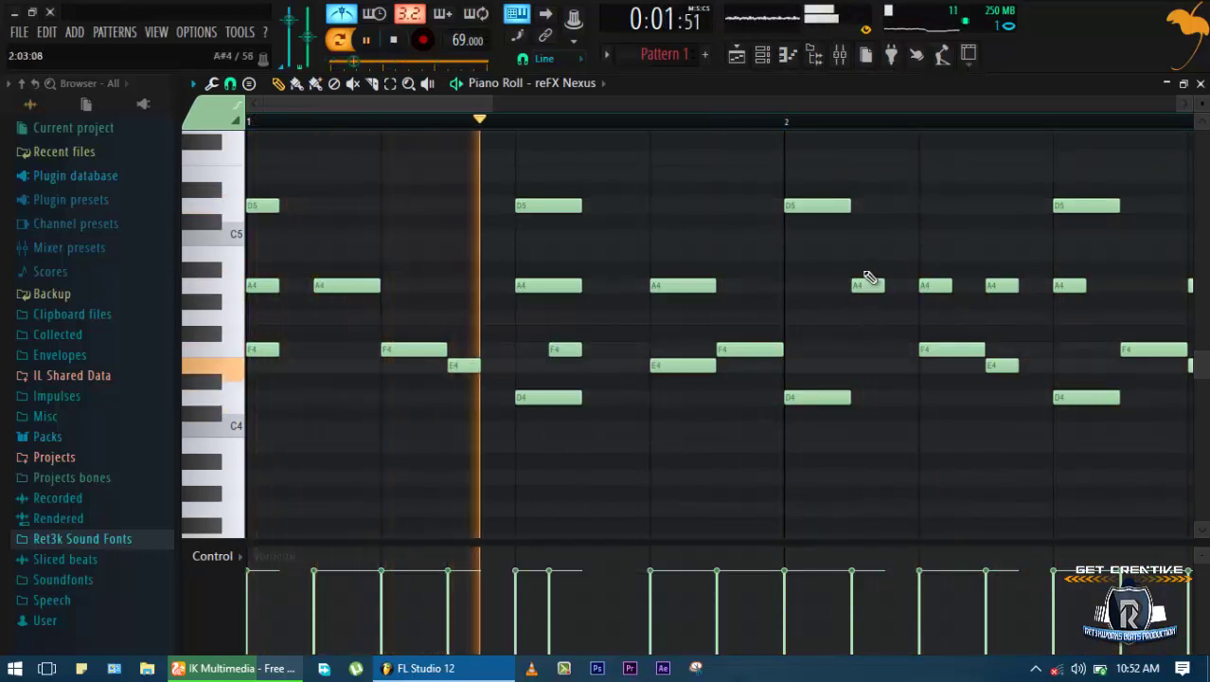
{"action": "key", "text": "space"}
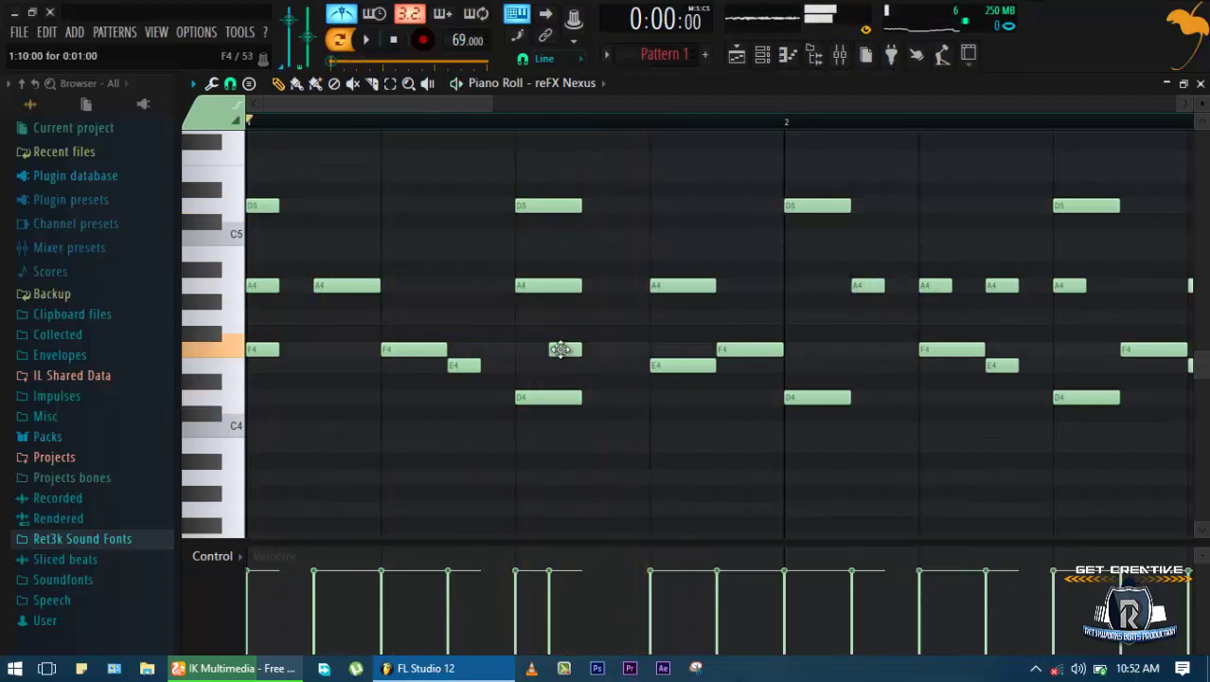
{"action": "left_click_drag", "start_coordinate": [560, 349], "coordinate": [603, 353]}
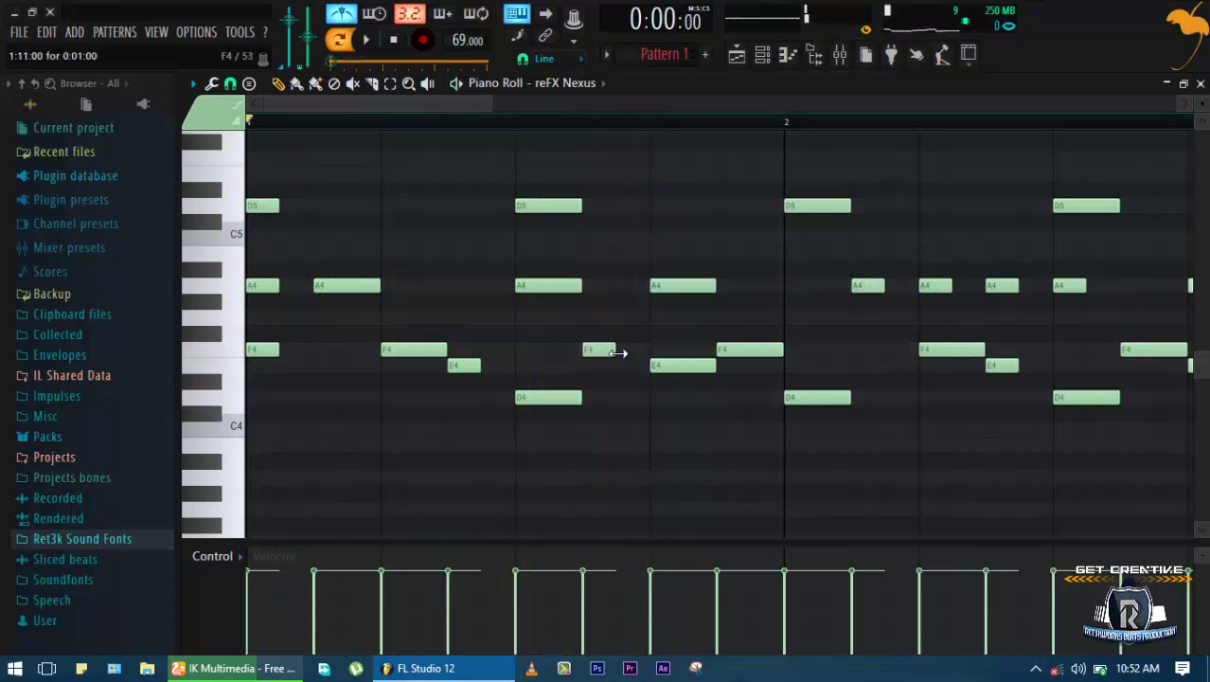
{"action": "key", "text": "space"}
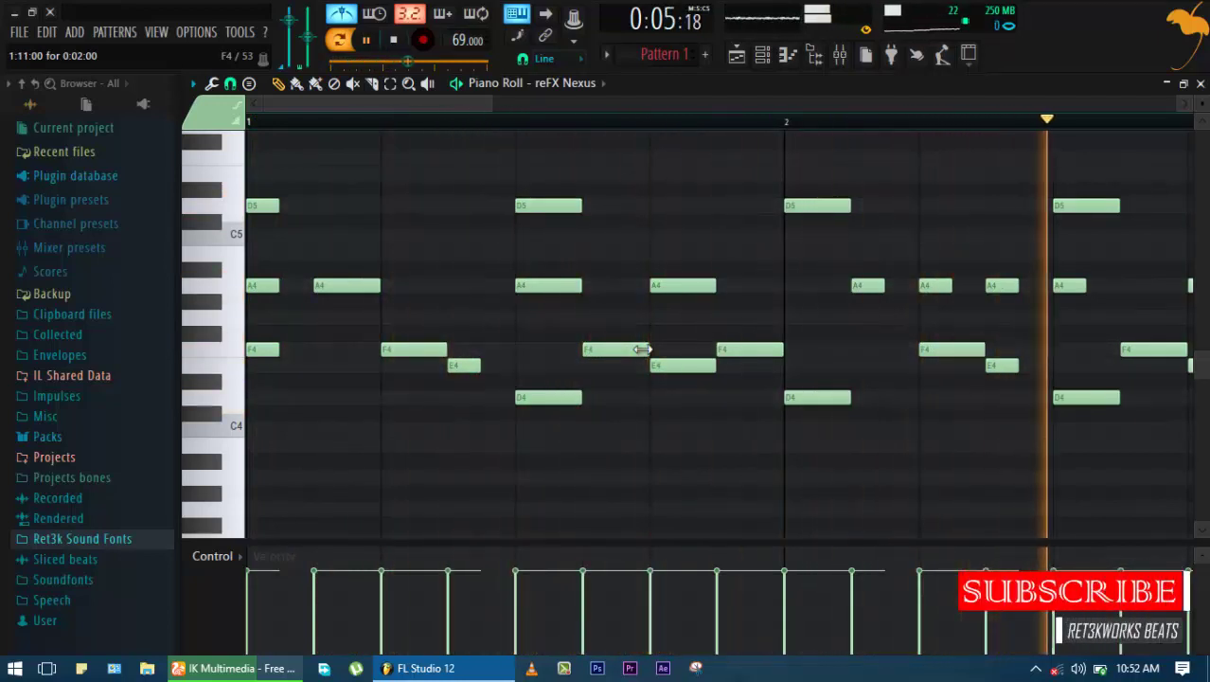
Delete the D5, A4 and D4 chord at the start of bar 3 and play the two-bar melody
{"action": "scroll", "coordinate": [830, 349], "scroll_direction": "up", "scroll_amount": 5}
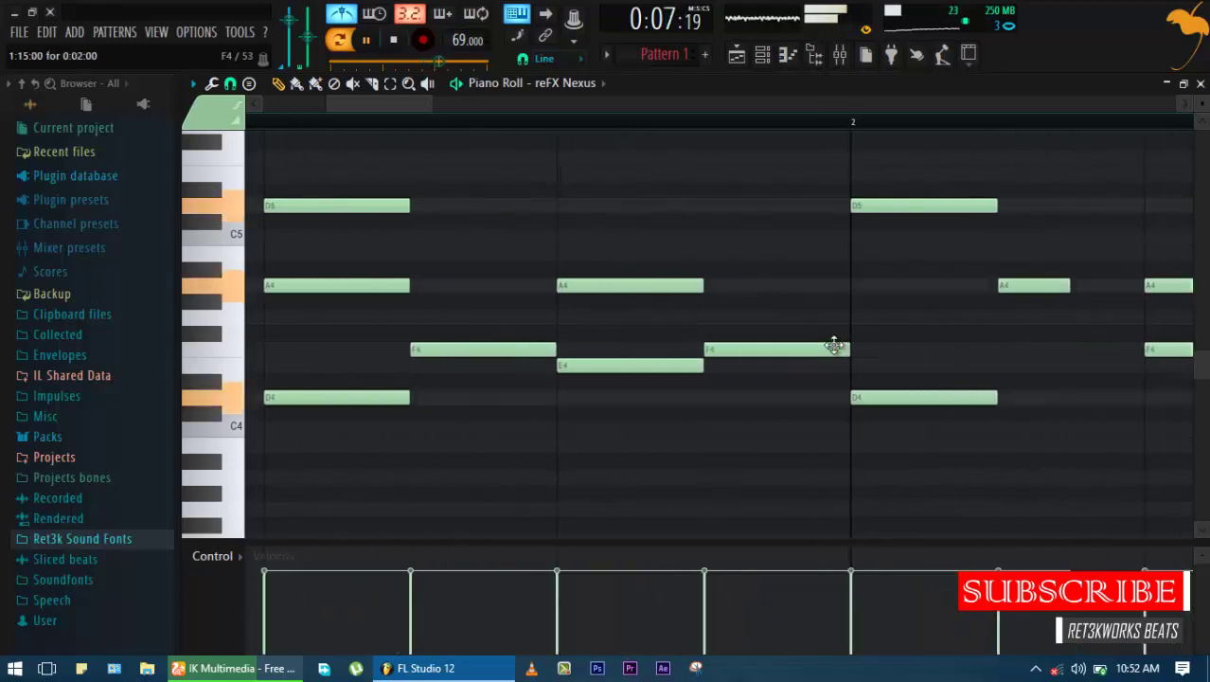
{"action": "scroll", "coordinate": [833, 346], "scroll_direction": "down", "scroll_amount": 8}
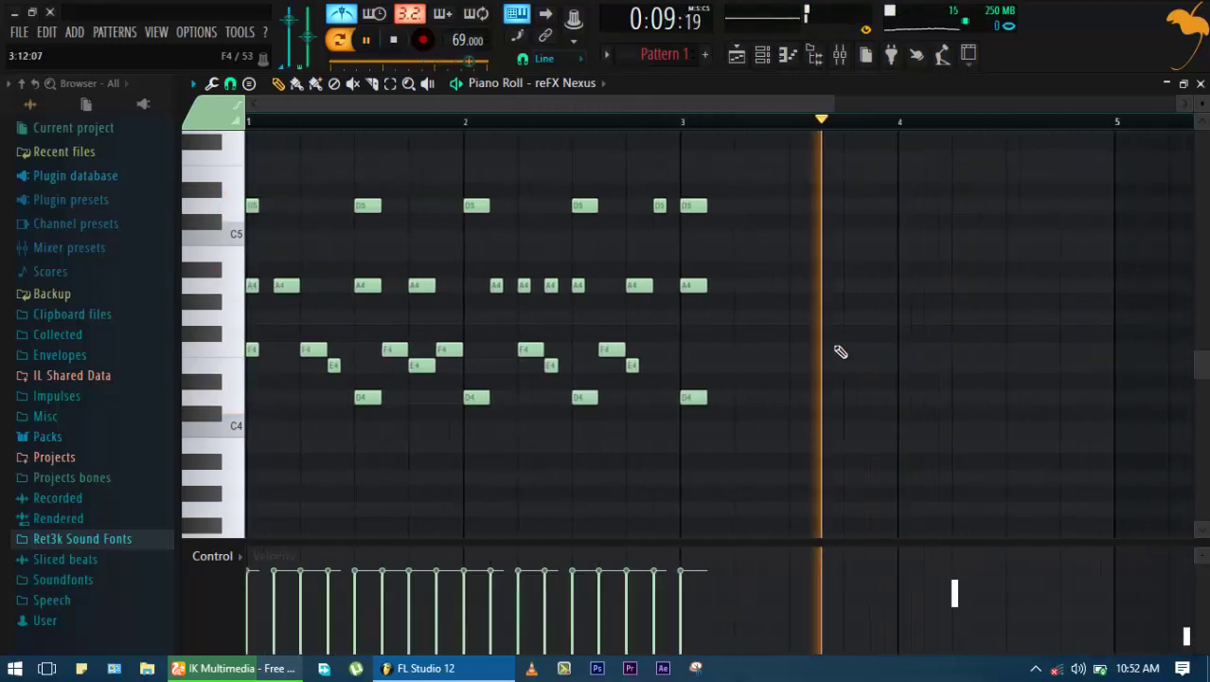
{"action": "key", "text": "space"}
{"action": "right_click", "coordinate": [689, 206]}
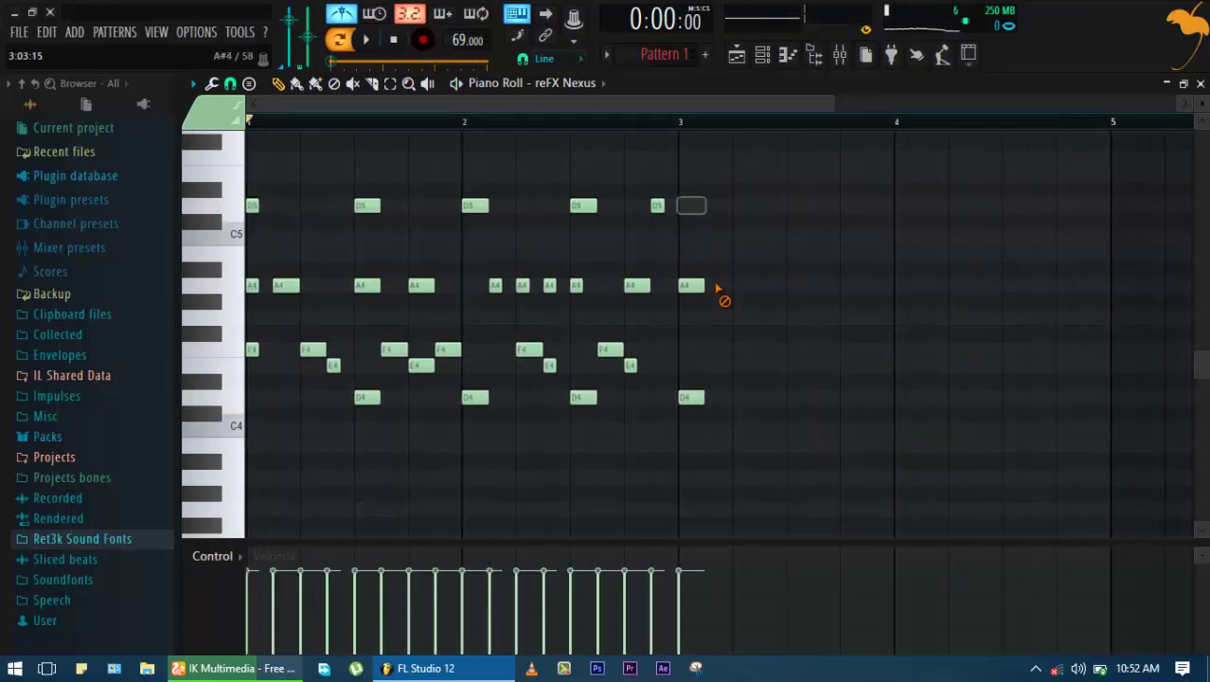
{"action": "right_click", "coordinate": [692, 397]}
{"action": "right_click", "coordinate": [693, 284]}
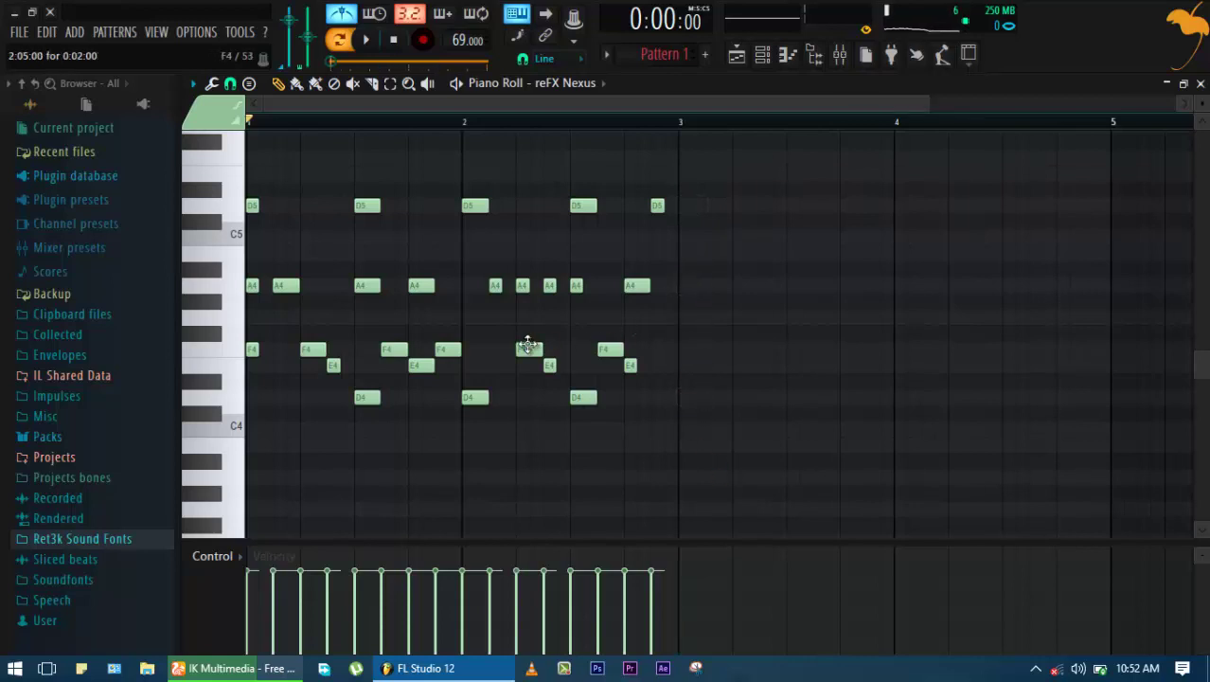
{"action": "key", "text": "space"}
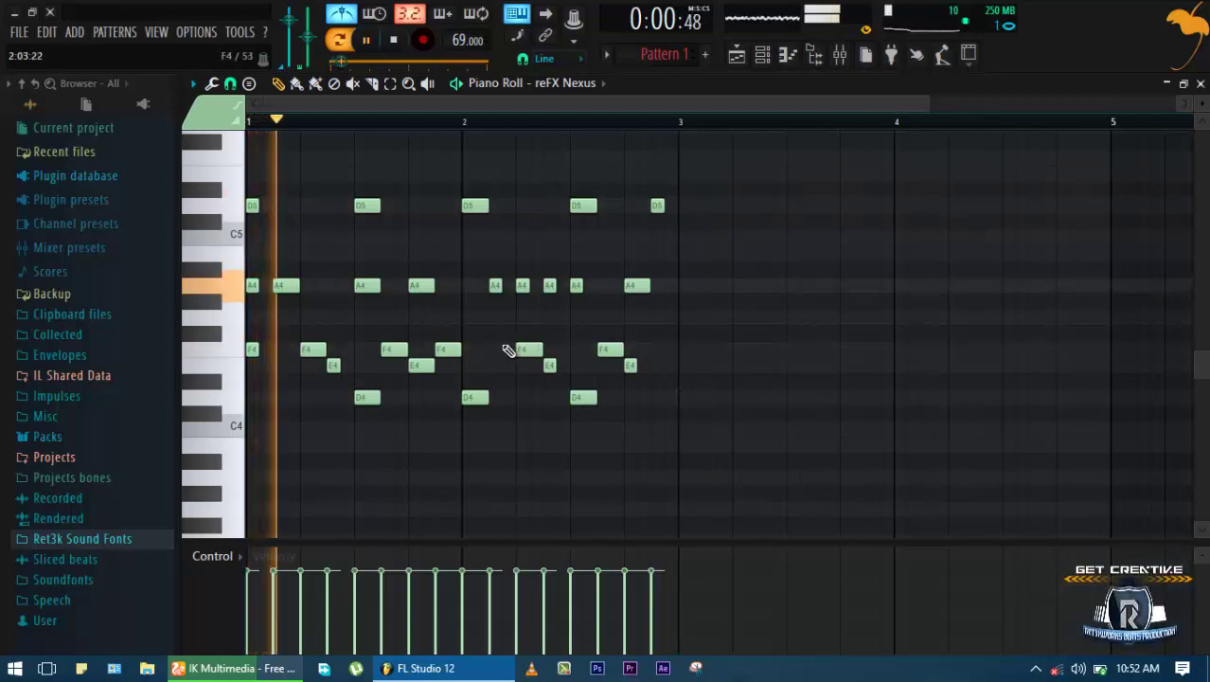
Add a two-step A4 note at step 5 of bar 1, above the F4, and play the melody
{"action": "key", "text": "space"}
{"action": "key", "text": "space"}
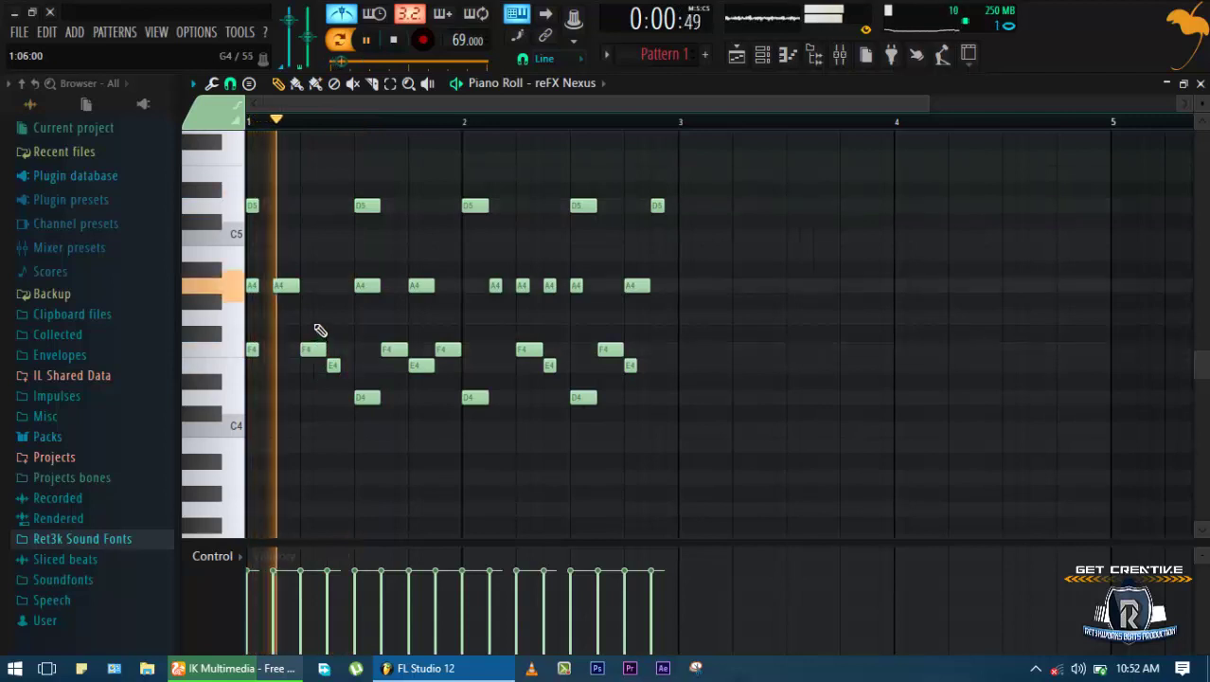
{"action": "key", "text": "space"}
{"action": "left_click", "coordinate": [307, 289]}
{"action": "key", "text": "space"}
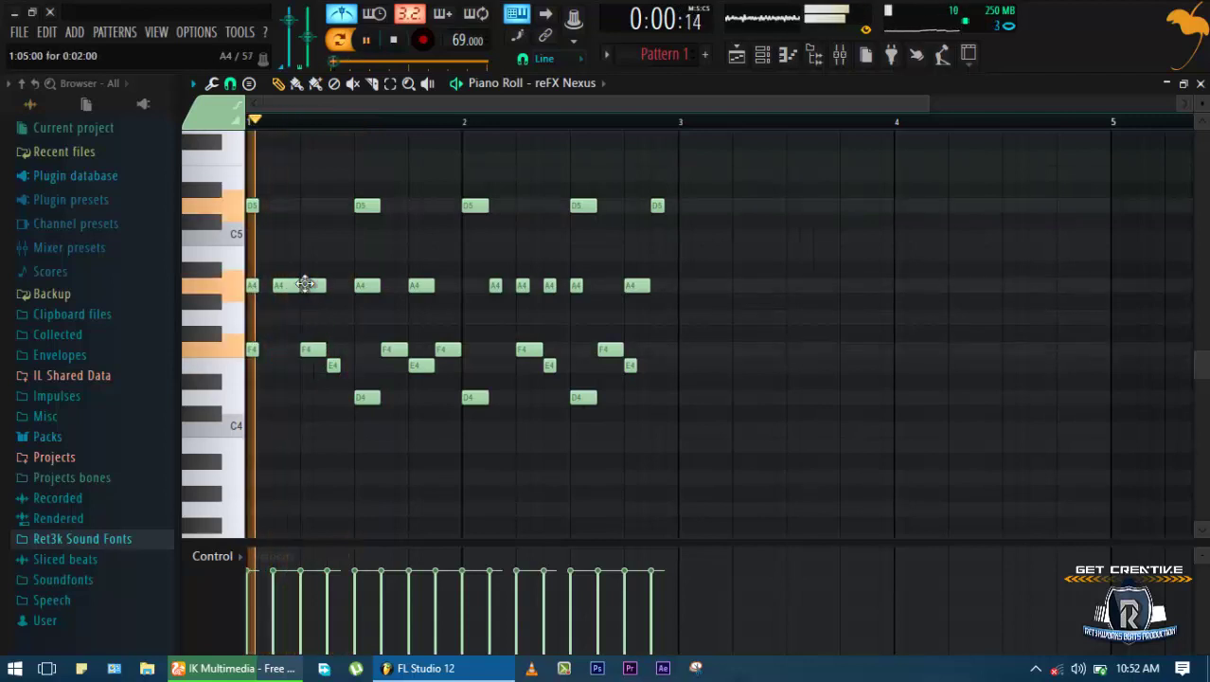
{"action": "key", "text": "space"}
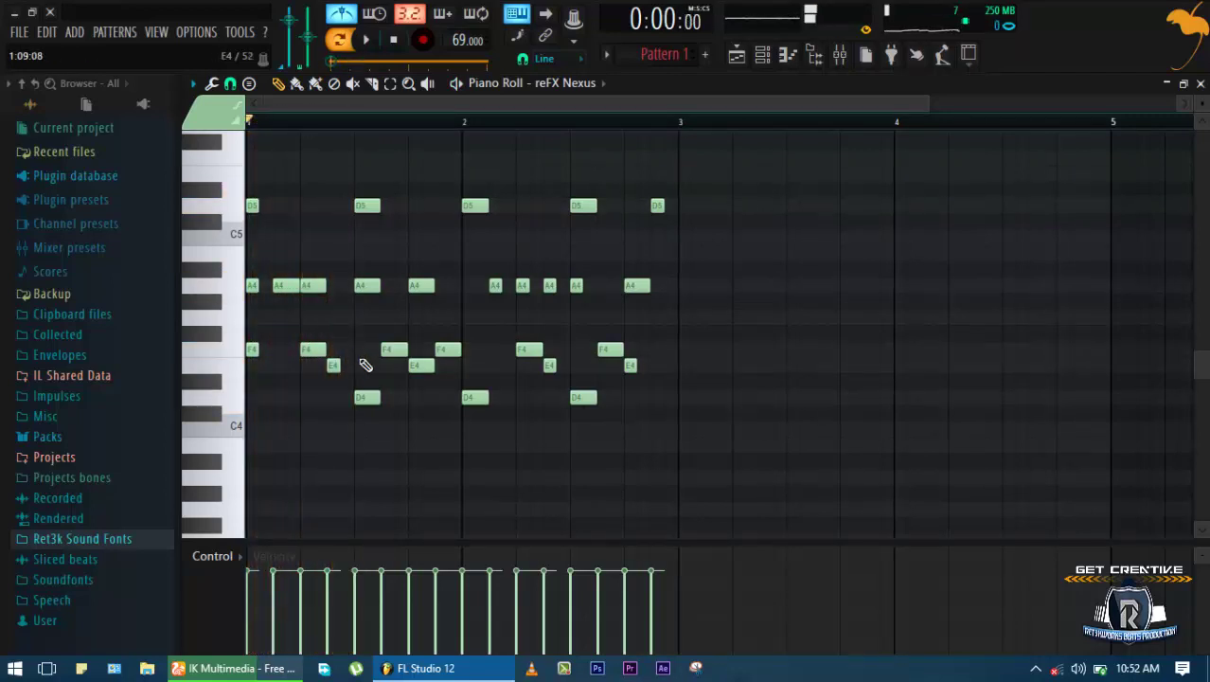
Add a one-step C5 note at step 7 of bar 1, above the E4, and play the pattern
{"action": "key", "text": "space"}
{"action": "key", "text": "space"}
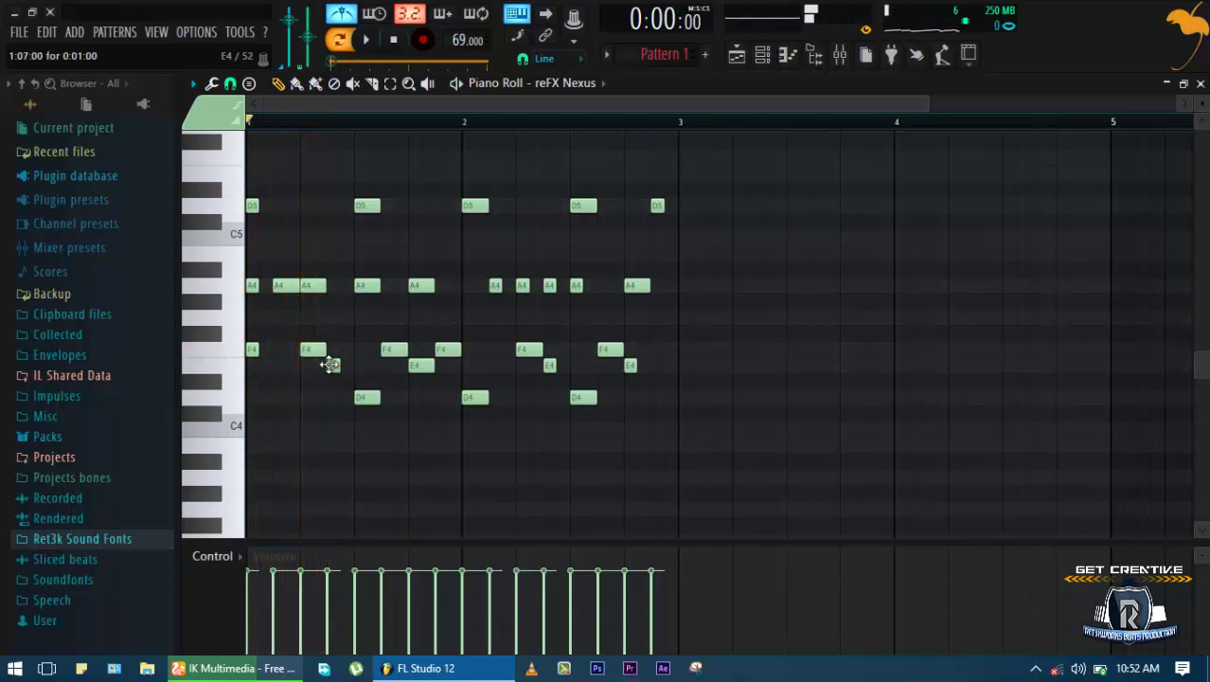
{"action": "left_click_drag", "start_coordinate": [332, 316], "coordinate": [327, 223]}
{"action": "key", "text": "space"}
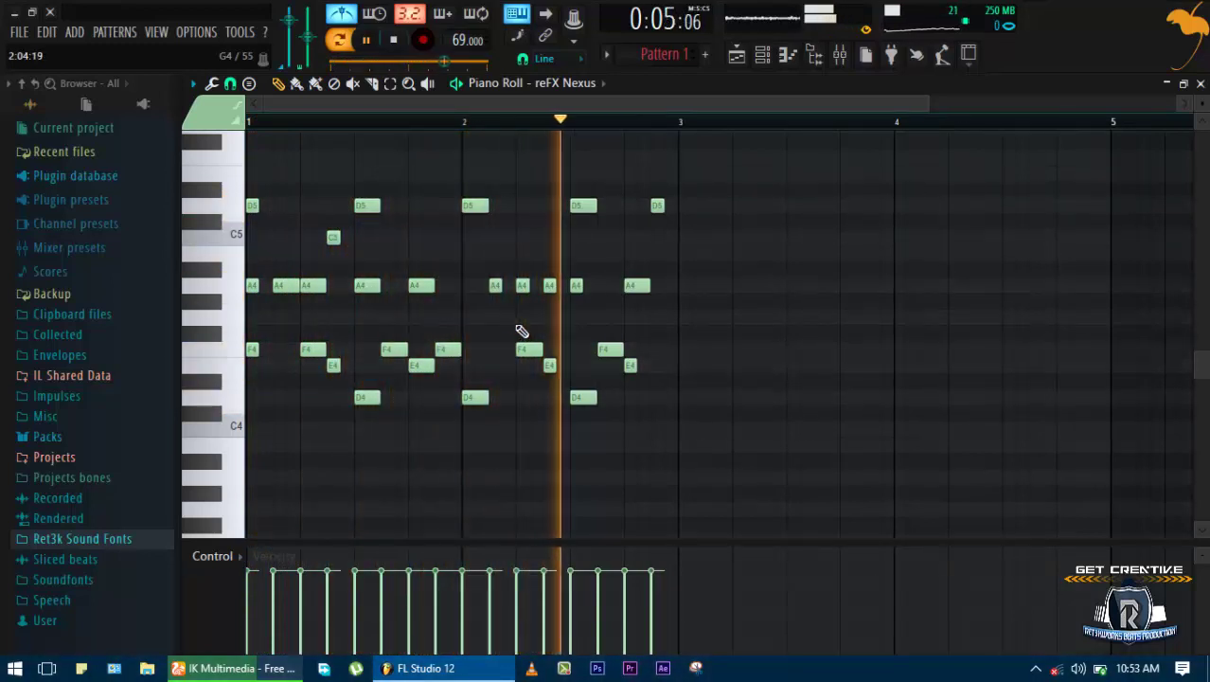
Stop playback, add a G5 note above the last D5 of bar 2, and lower the velocity there to about 48%
{"action": "key", "text": "space"}
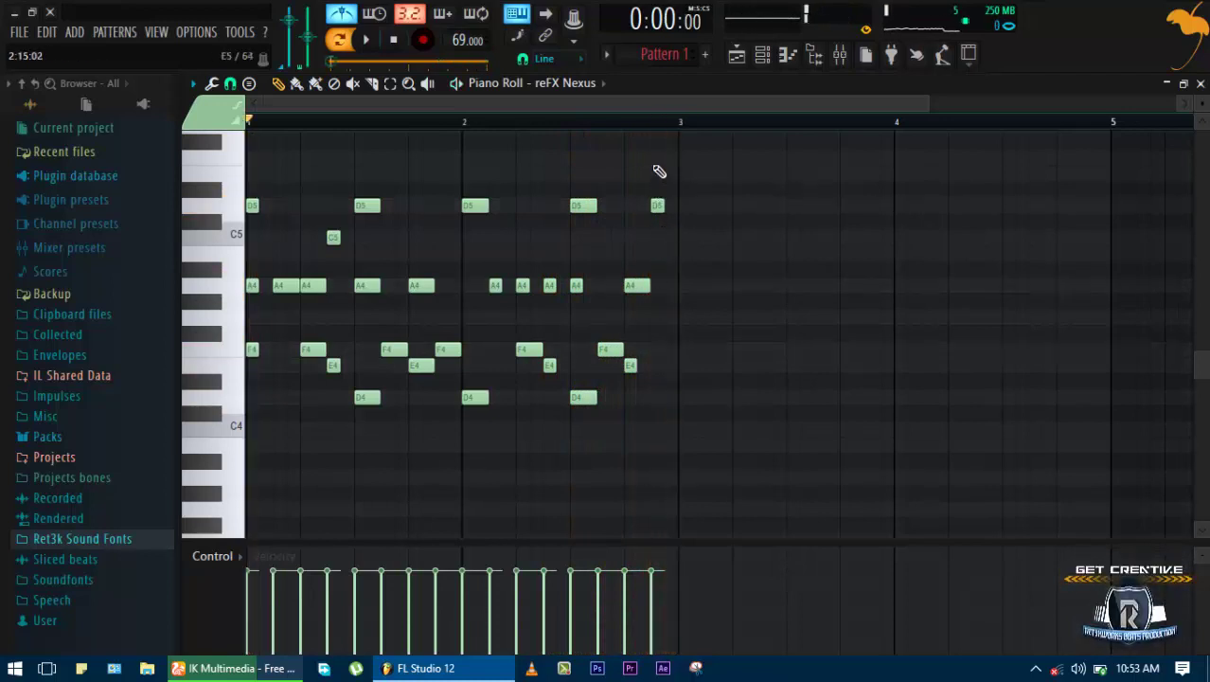
{"action": "left_click", "coordinate": [653, 141]}
{"action": "mouse_move", "coordinate": [653, 130]}
{"action": "left_mouse_down"}
{"action": "mouse_move", "coordinate": [654, 168]}
{"action": "mouse_move", "coordinate": [656, 147]}
{"action": "left_mouse_up"}
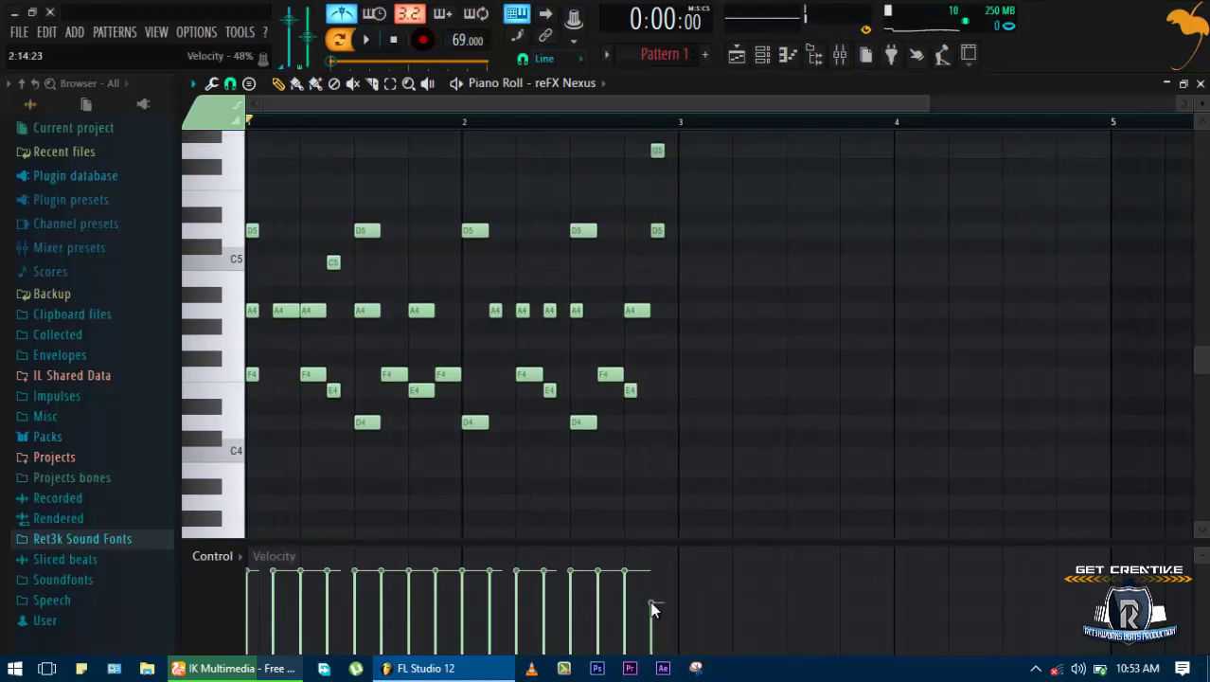
Save the project as "How to make a Beat from Scratch" in the Tutorials folder under Ret3k Projects
{"action": "key", "text": "ctrl+s"}
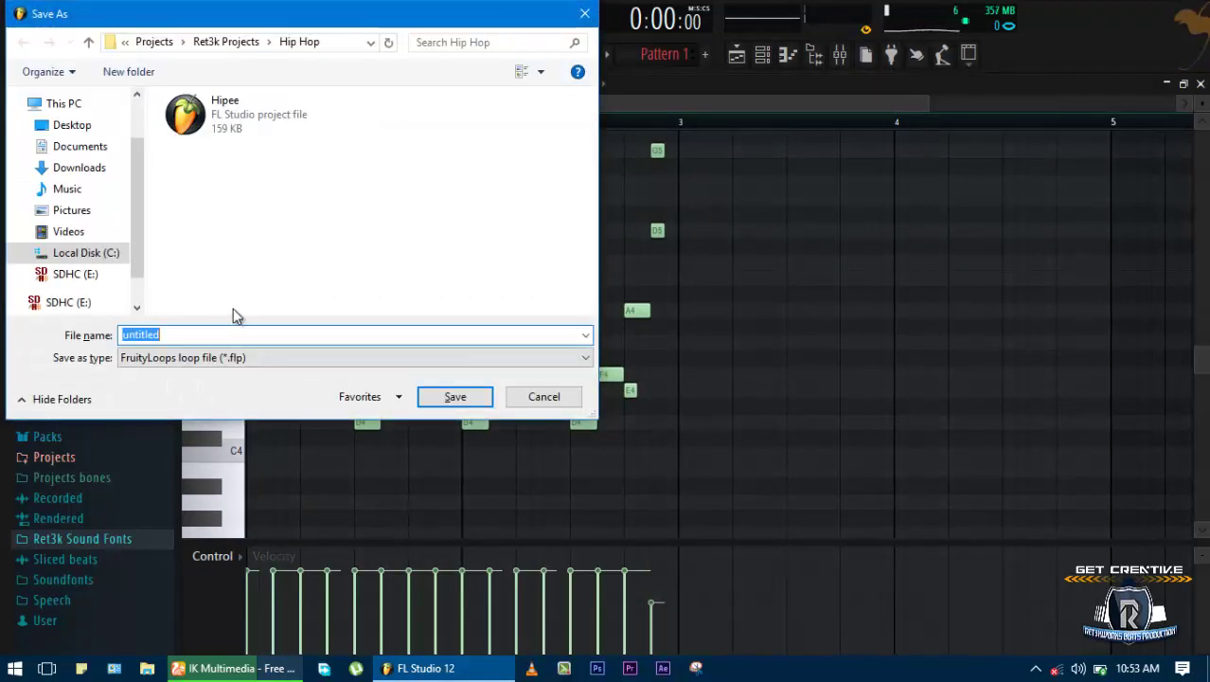
{"action": "key", "text": "alt+Up"}
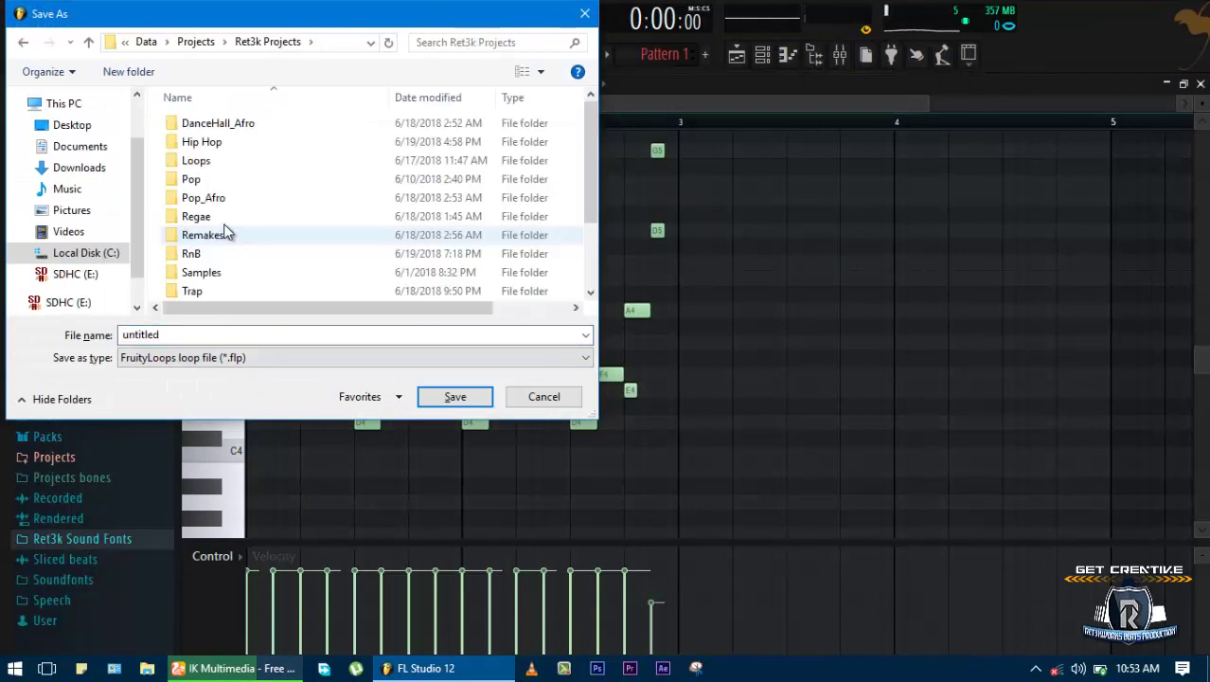
{"action": "left_click", "coordinate": [223, 218]}
{"action": "scroll", "coordinate": [227, 254], "scroll_direction": "down", "scroll_amount": 2}
{"action": "left_click", "coordinate": [224, 254]}
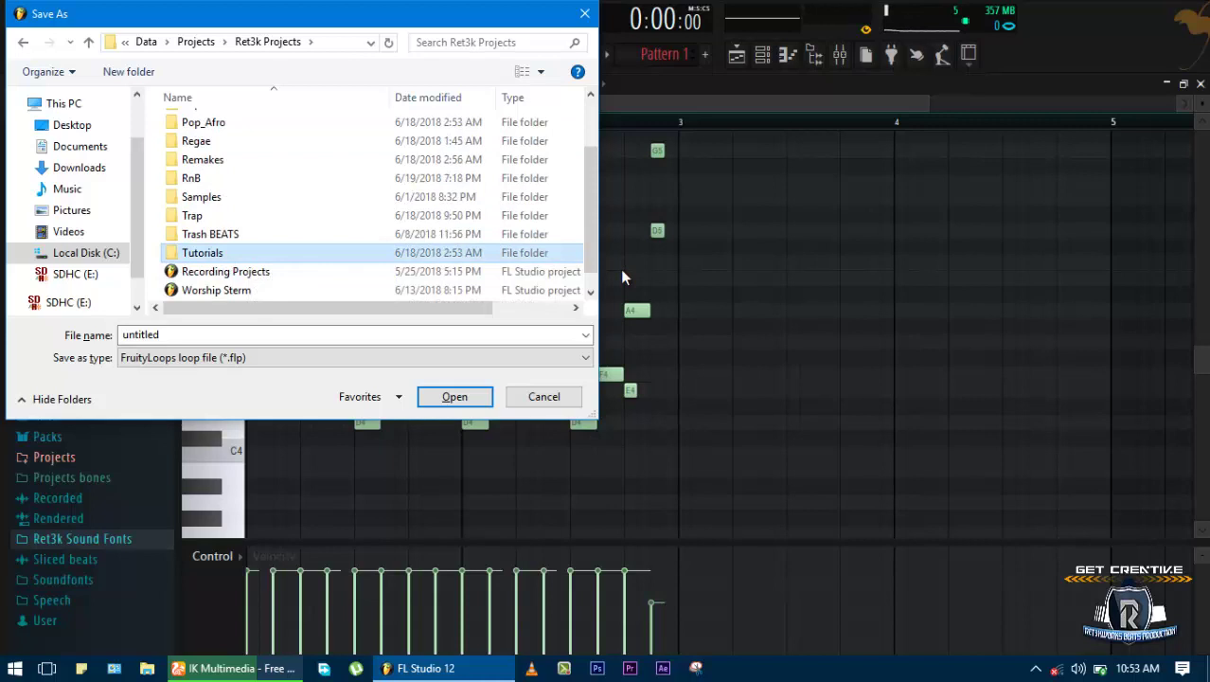
{"action": "key", "text": "Return"}
{"action": "left_click", "coordinate": [198, 338]}
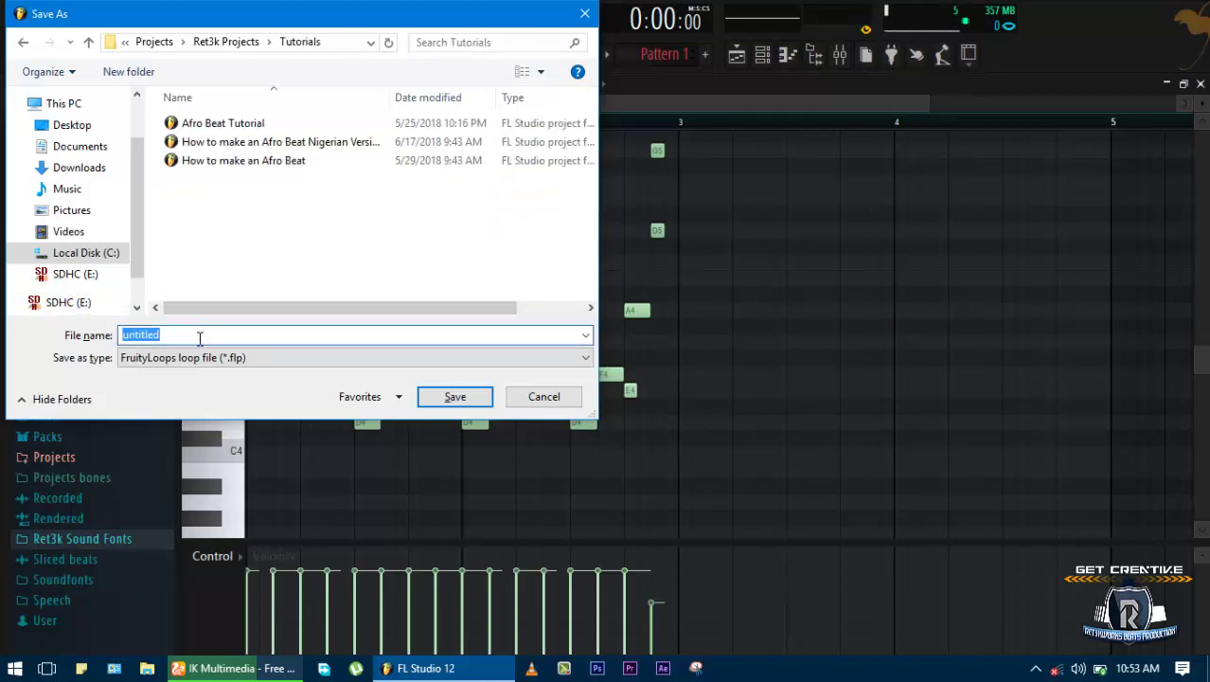
{"action": "type", "text": "How to make an"}
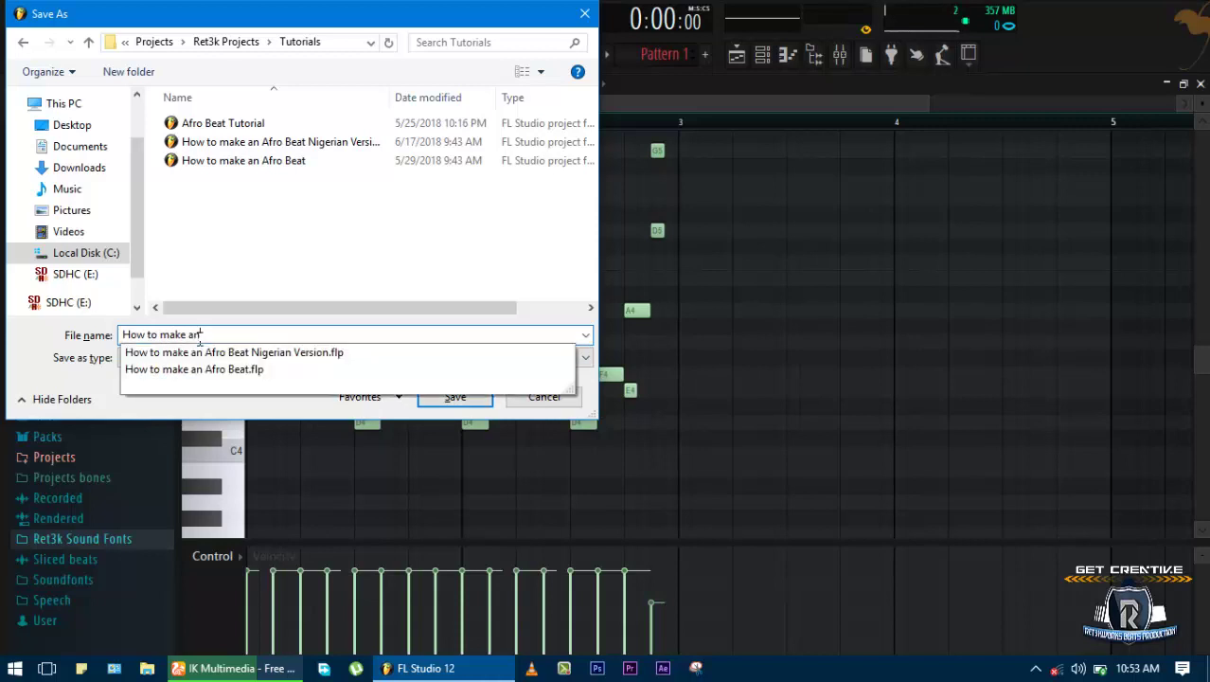
{"action": "type", "text": " Trap beat"}
{"action": "type", "text": " Beat from Scratch"}
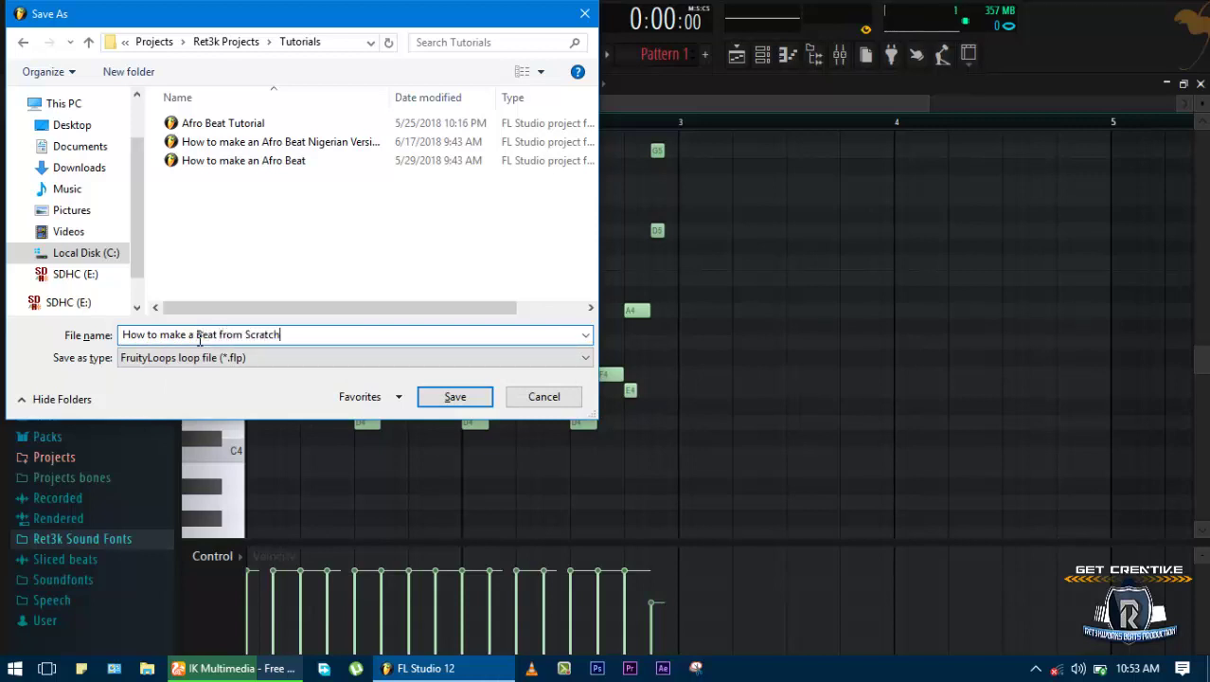
{"action": "key", "text": "Return"}
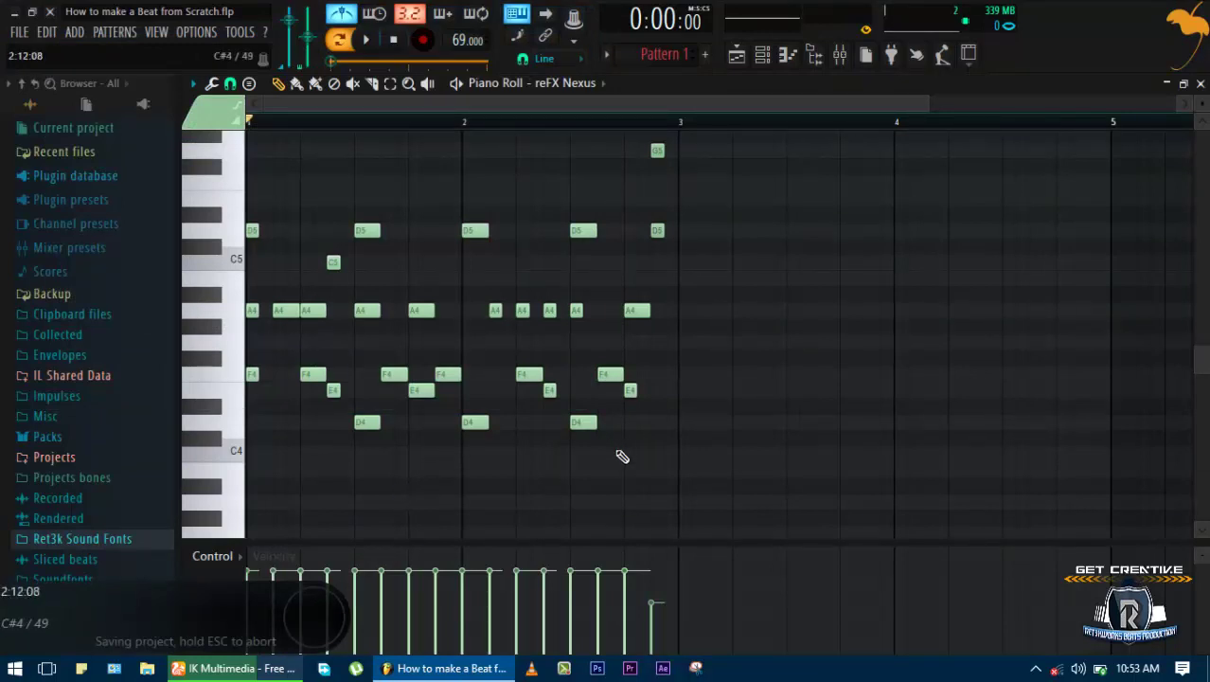
Set the grid snap to Bar, duplicate the whole two-bar melody into bars 3 and 4, and deselect the notes
{"action": "key", "text": "ctrl+a"}
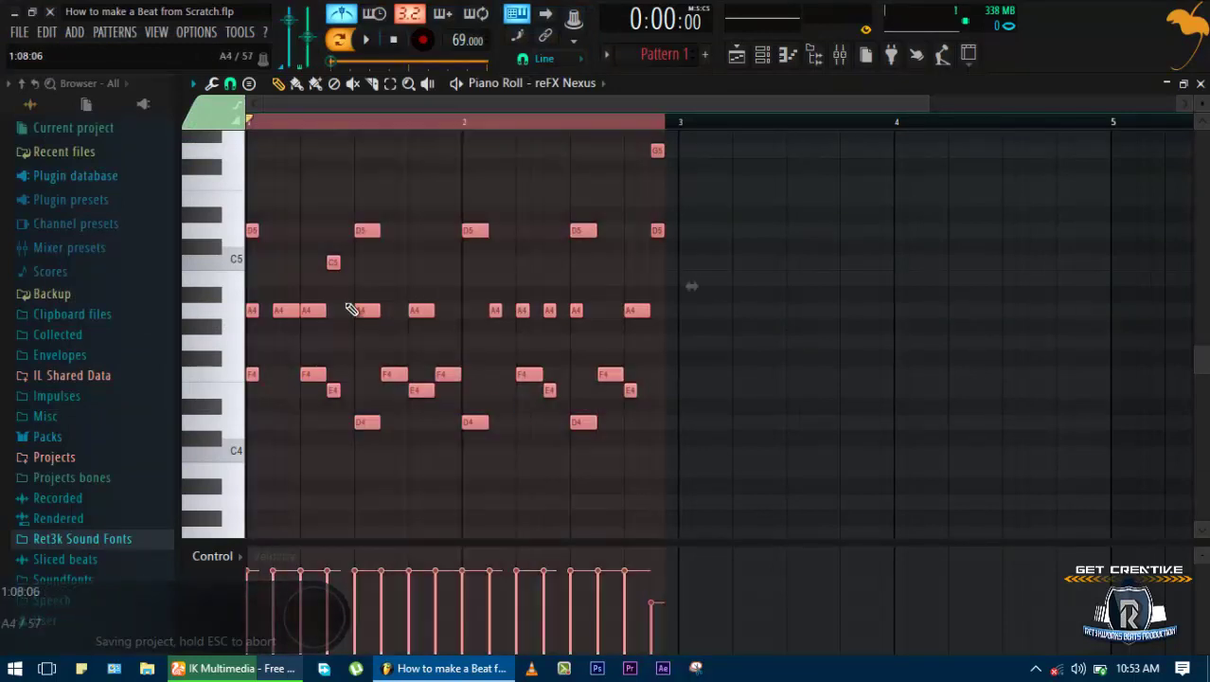
{"action": "left_click", "coordinate": [229, 83]}
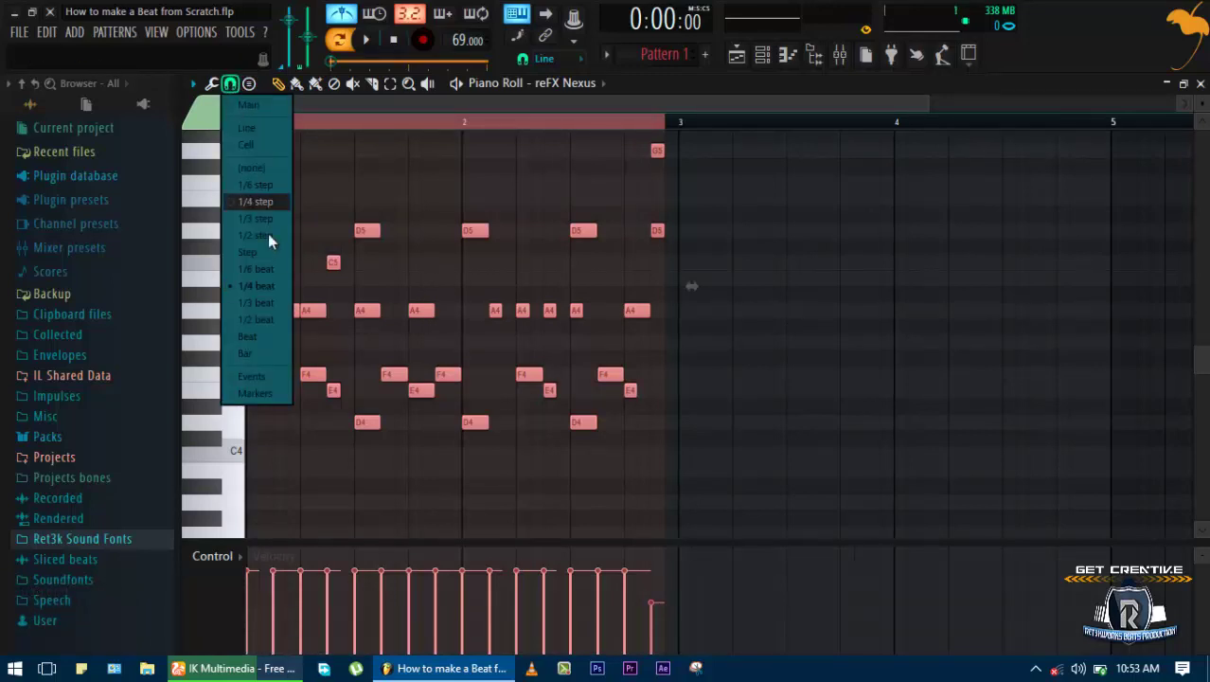
{"action": "left_click", "coordinate": [267, 355]}
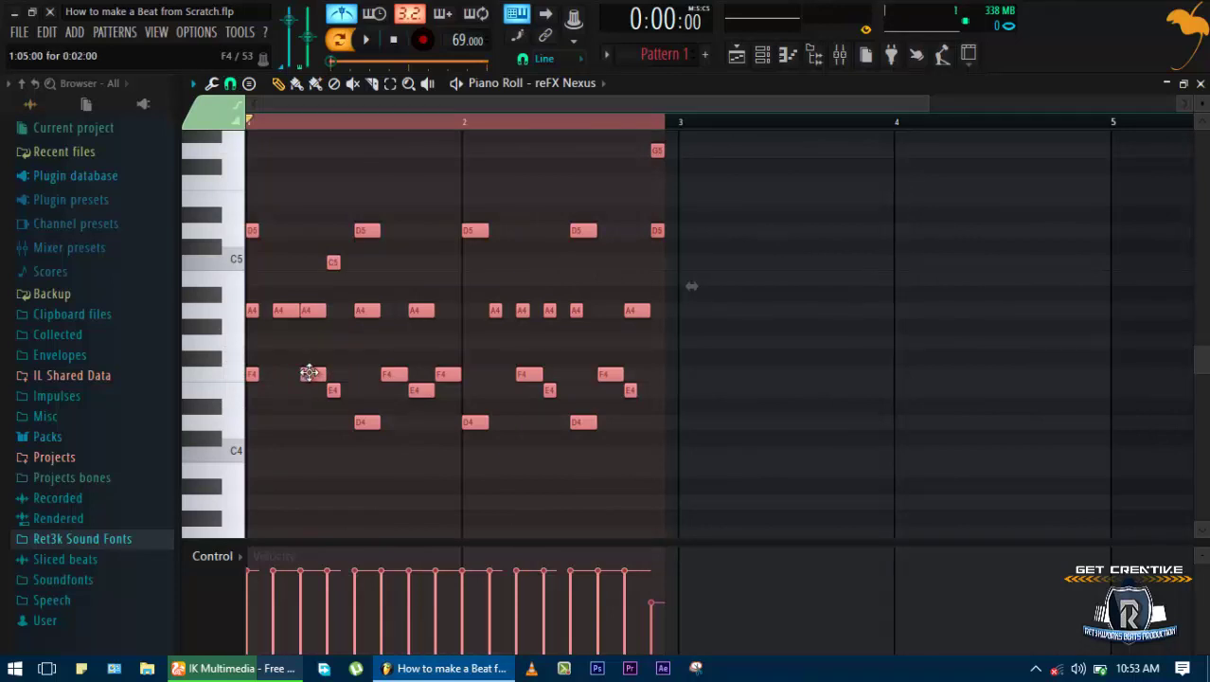
{"action": "key", "text": "ctrl+b"}
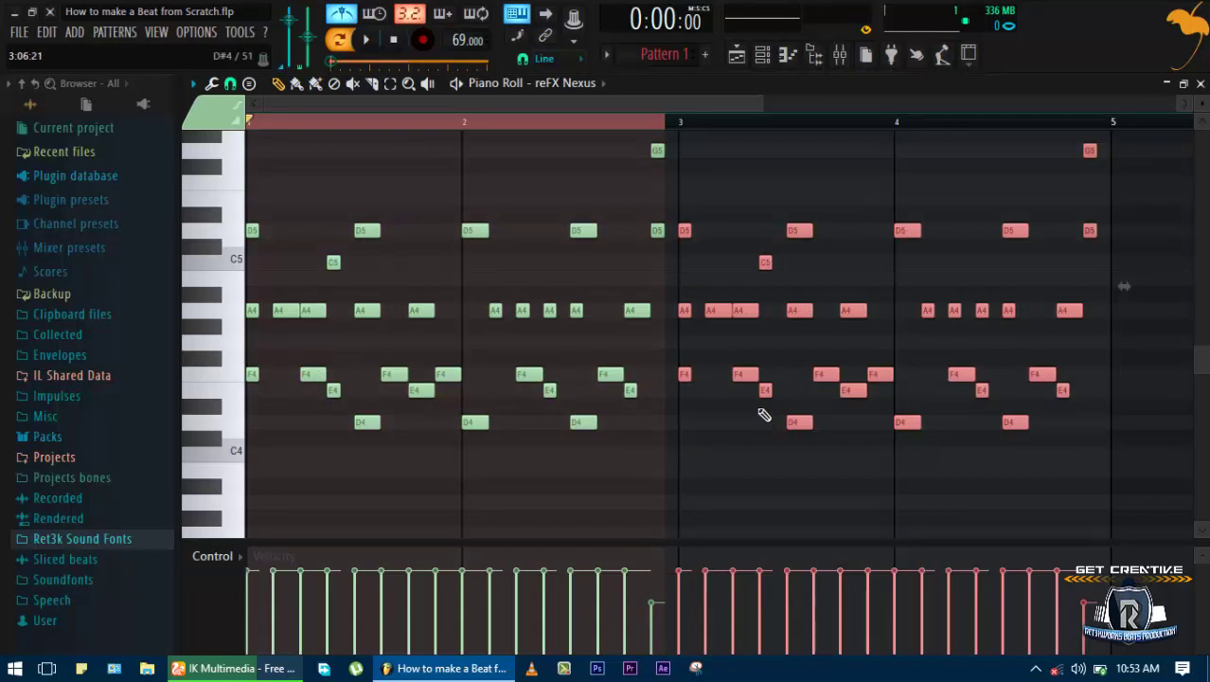
{"action": "left_click", "coordinate": [761, 410], "text": "ctrl"}
{"action": "scroll", "coordinate": [677, 379], "scroll_direction": "down", "scroll_amount": 3}
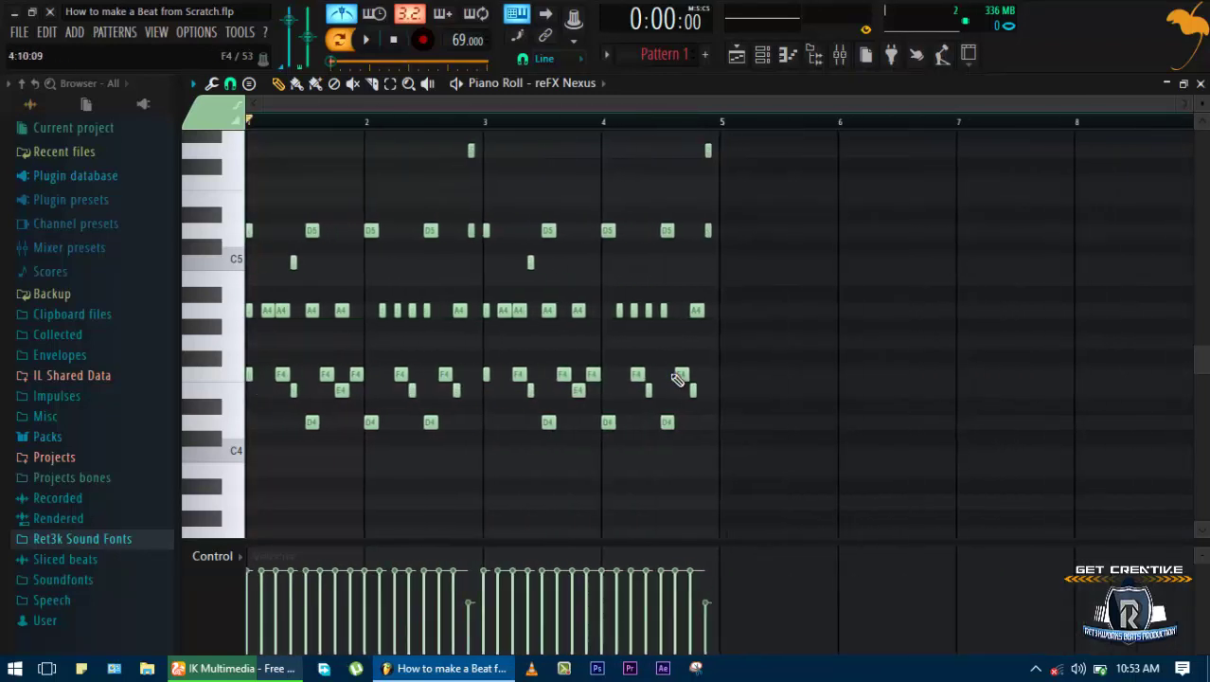
Play the four-bar melody through, show the Channel Rack, and stop playback
{"action": "key", "text": "space"}
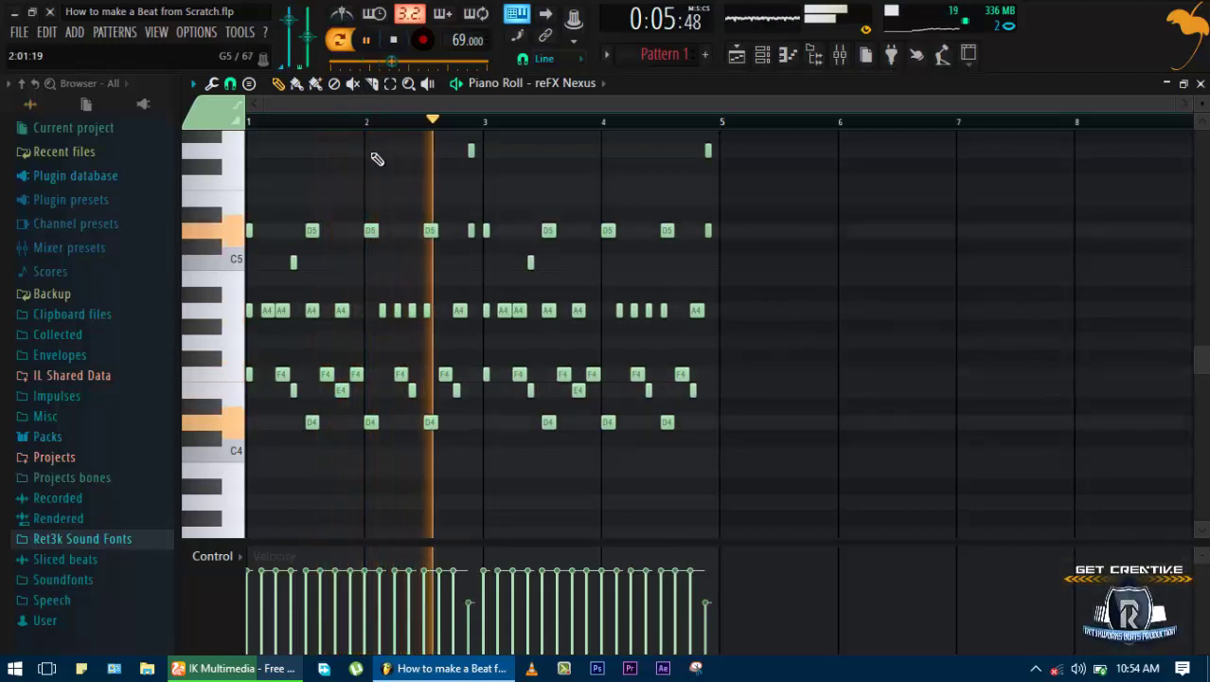
{"action": "key", "text": "F6"}
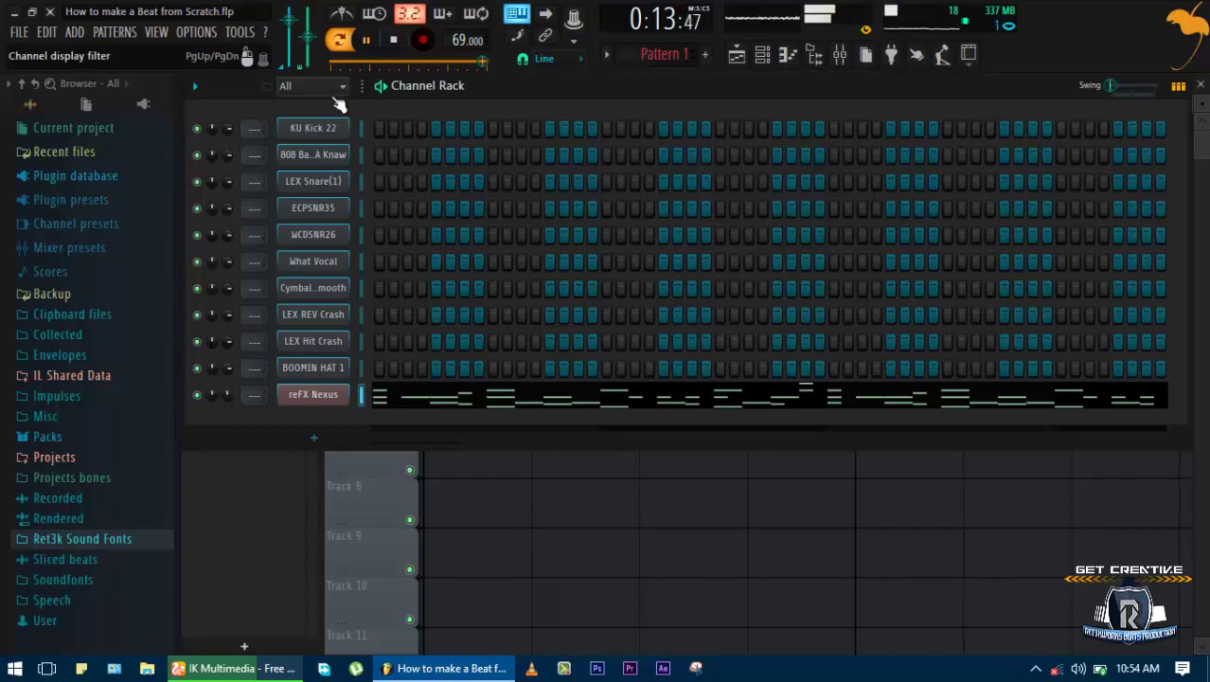
{"action": "key", "text": "space"}
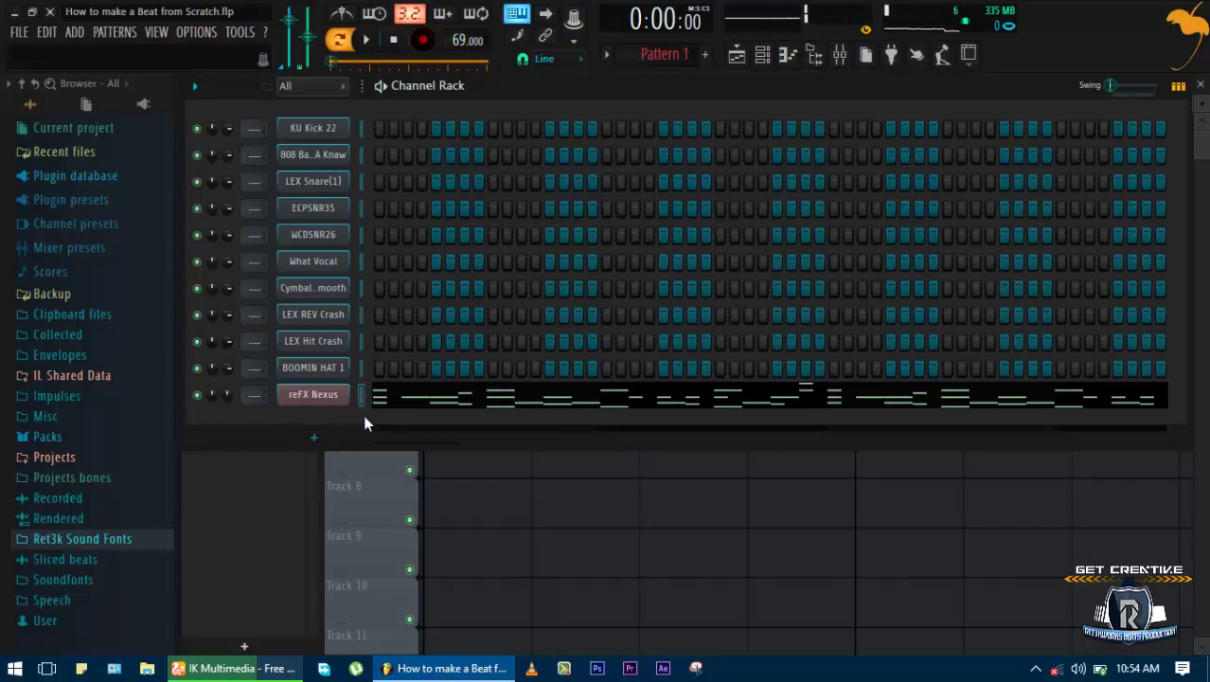
Clone the reFX Nexus channel, load the BR Analog Brass 1 preset from Synthetic Brass into it, and close the plugin window
{"action": "left_click", "coordinate": [331, 436]}
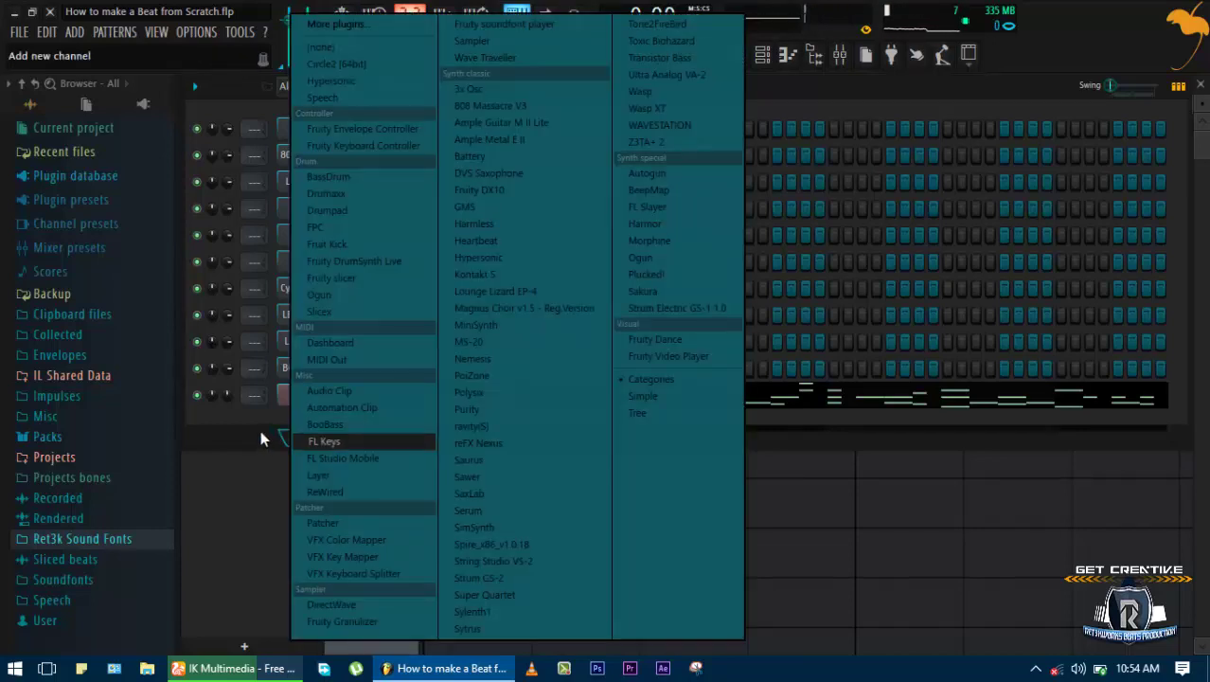
{"action": "left_click", "coordinate": [260, 430]}
{"action": "right_click", "coordinate": [301, 398]}
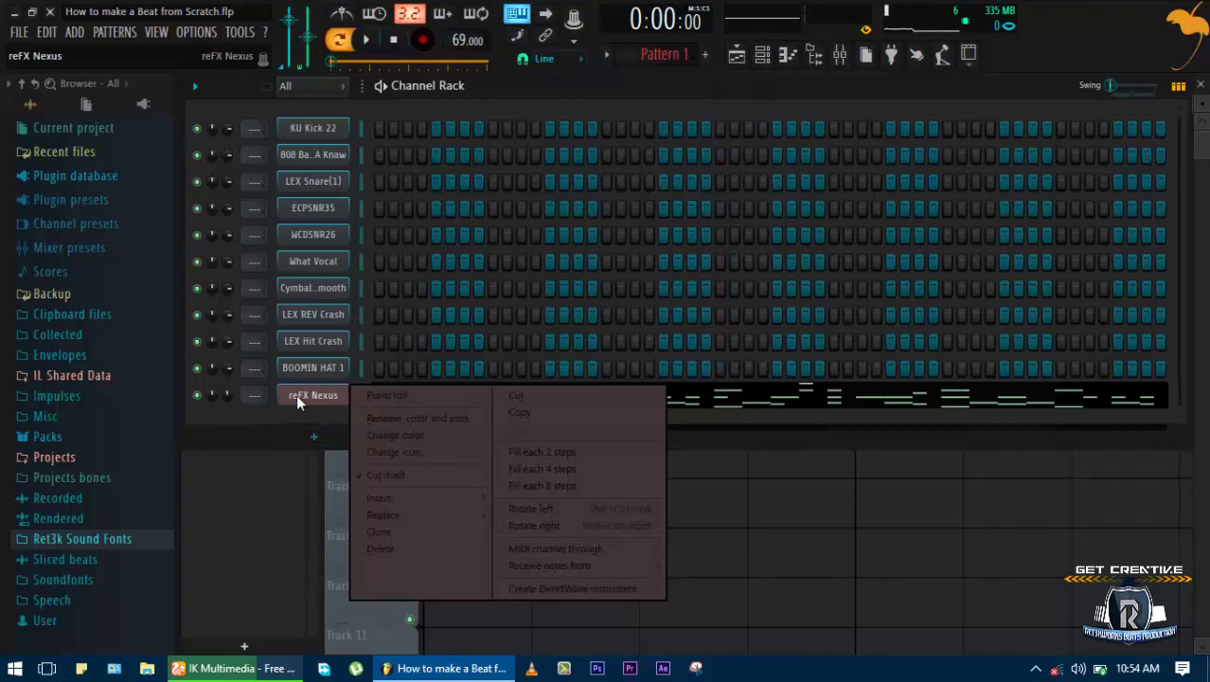
{"action": "left_click", "coordinate": [429, 534]}
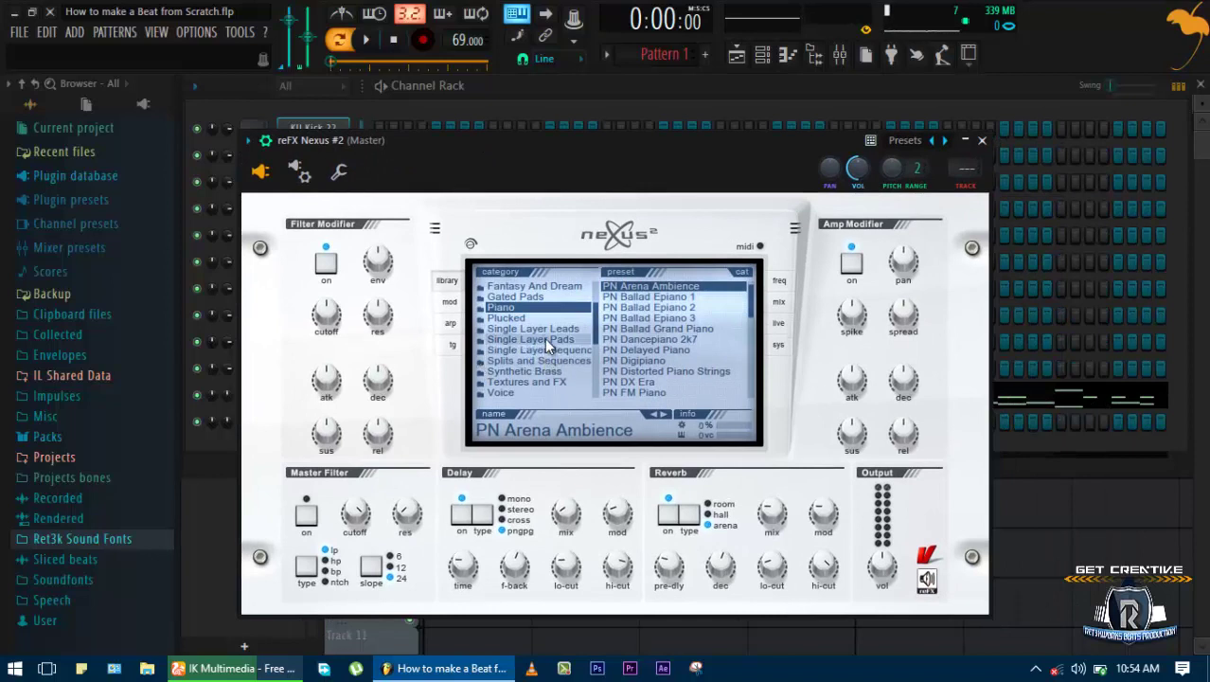
{"action": "left_click", "coordinate": [553, 372]}
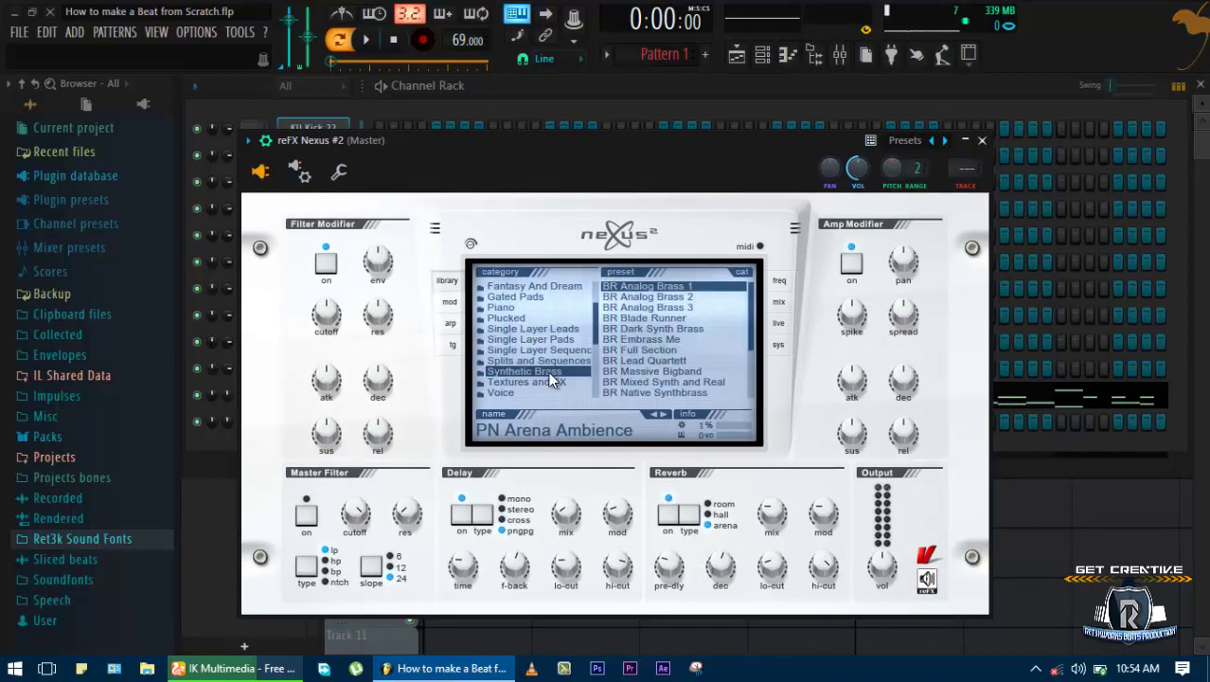
{"action": "left_click", "coordinate": [649, 287]}
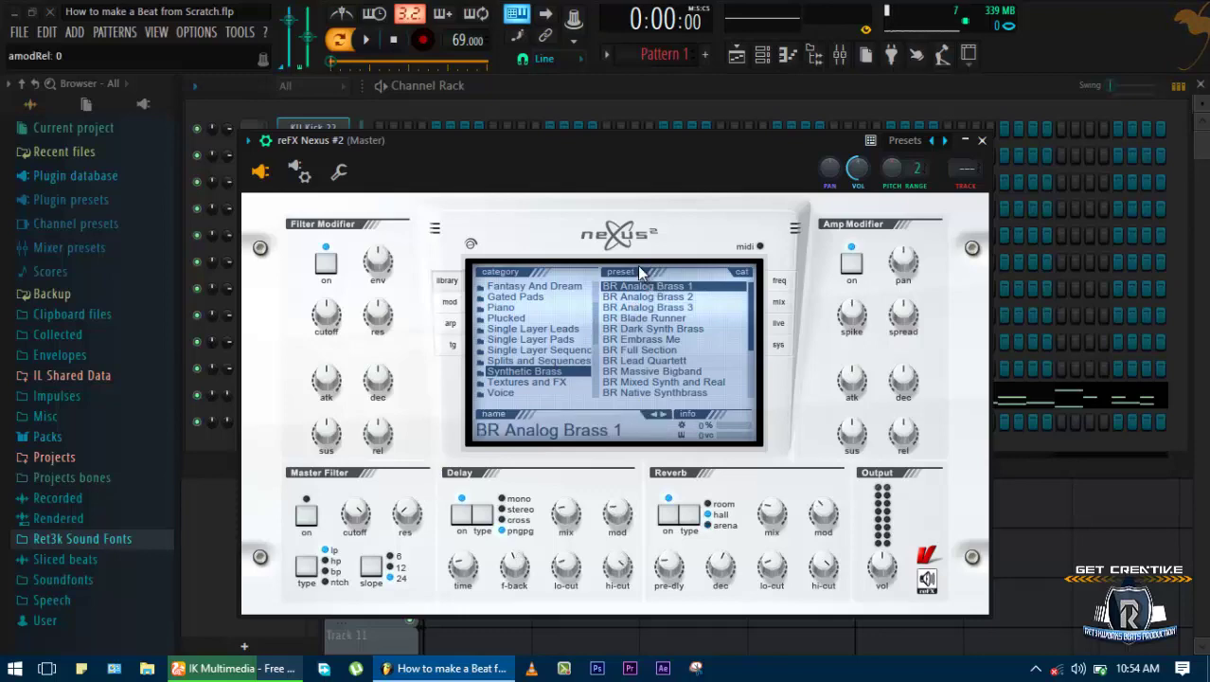
{"action": "left_click_drag", "start_coordinate": [506, 178], "coordinate": [559, 162]}
{"action": "key", "text": "Escape"}
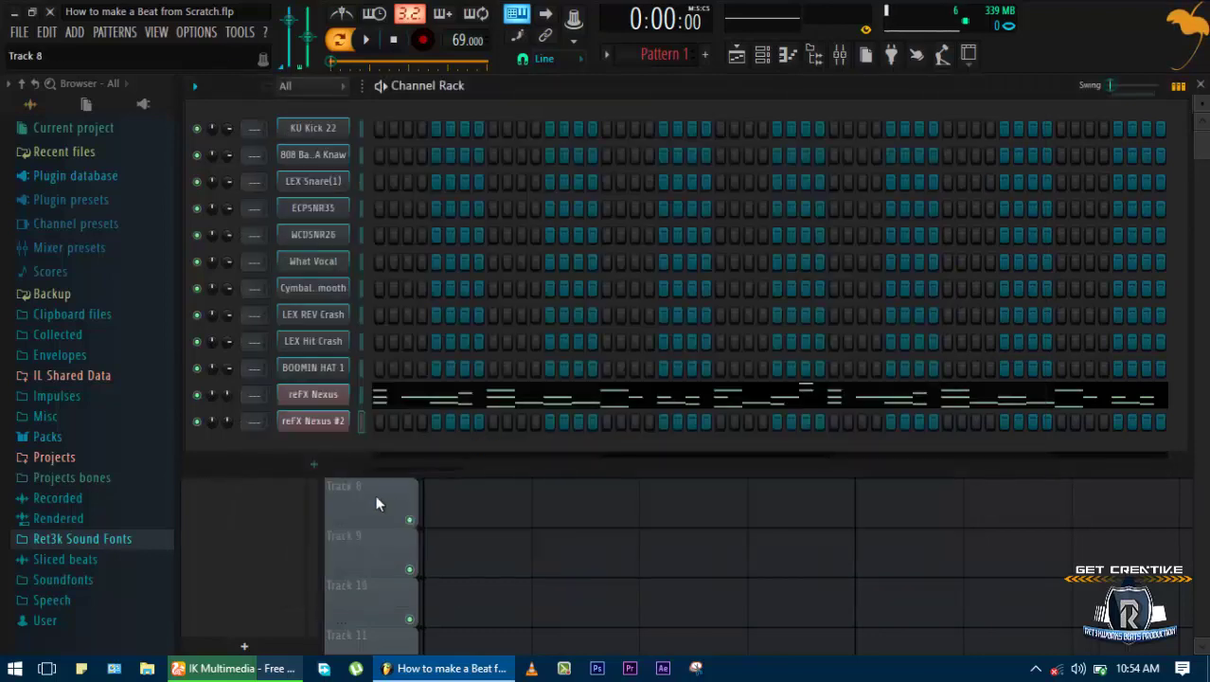
Open the cloned reFX Nexus #2 channel in the Piano roll and record a four-bar brass line based on long D4 notes
{"action": "right_click", "coordinate": [346, 428]}
{"action": "left_click", "coordinate": [398, 420]}
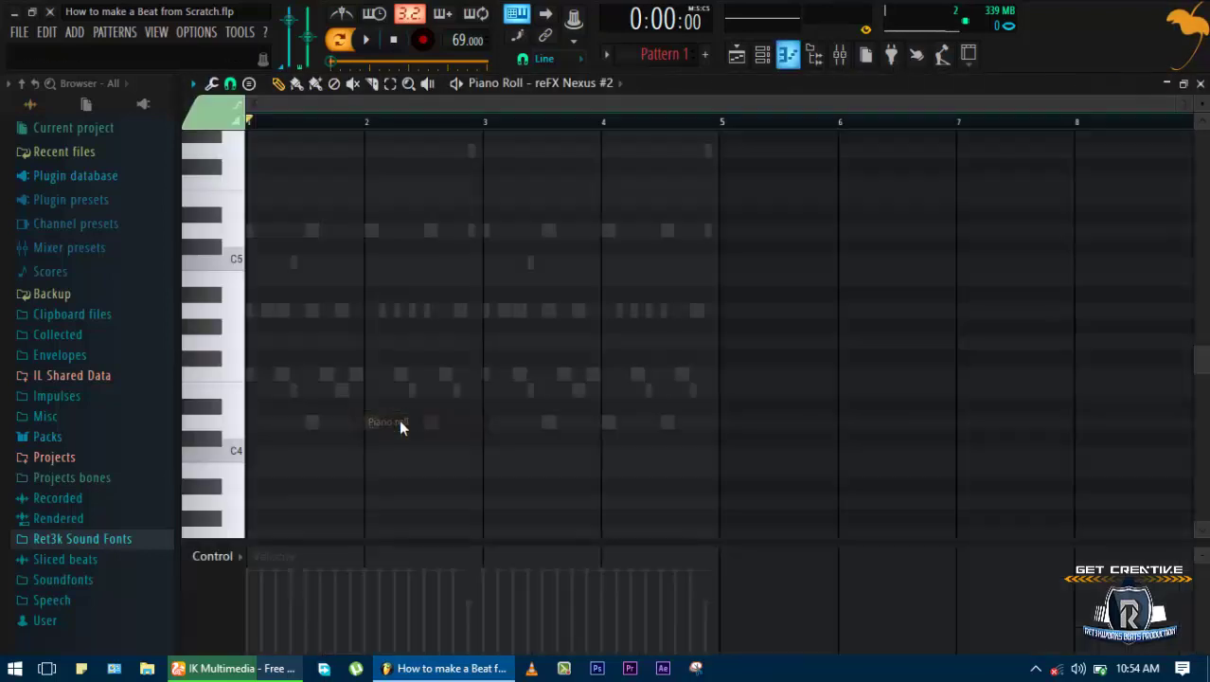
{"action": "scroll", "coordinate": [233, 458], "scroll_direction": "down", "scroll_amount": 2}
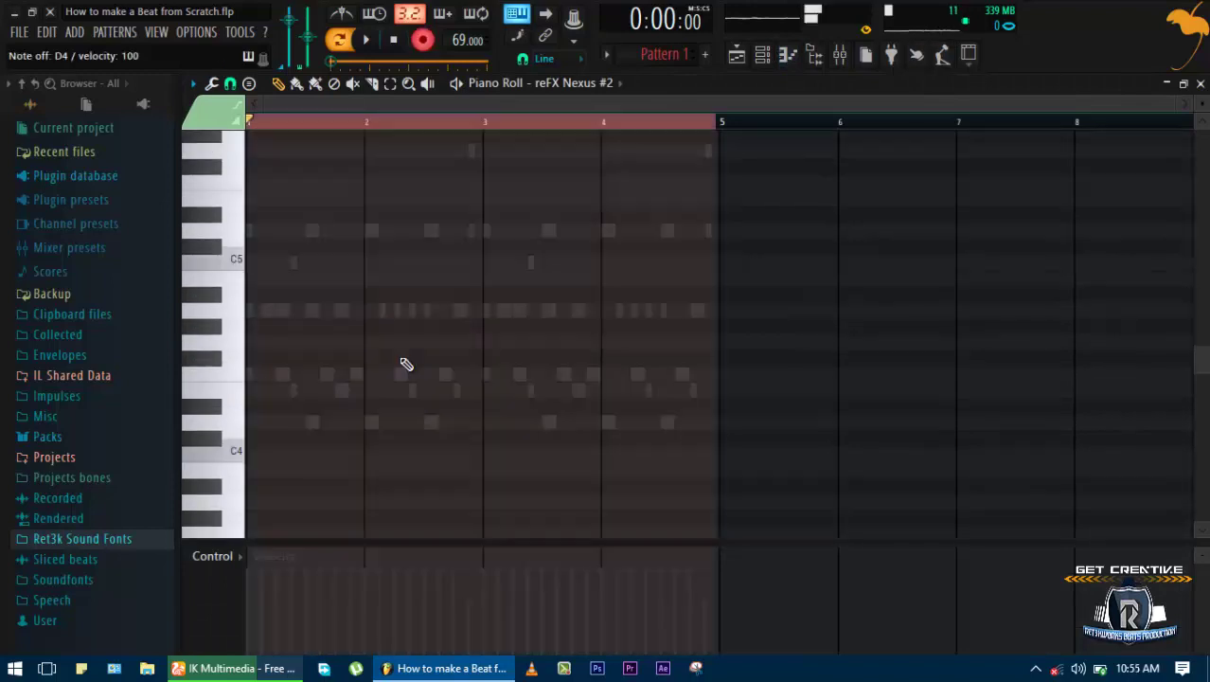
{"action": "key", "text": "space"}
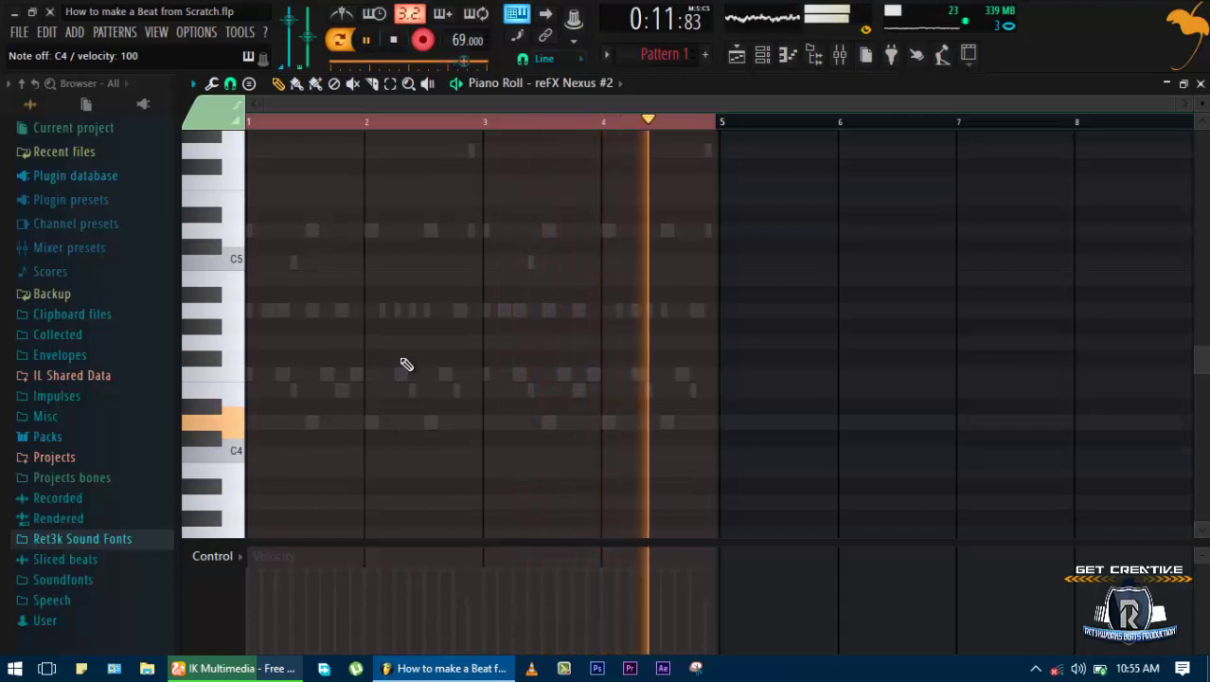
{"action": "key", "text": "space"}
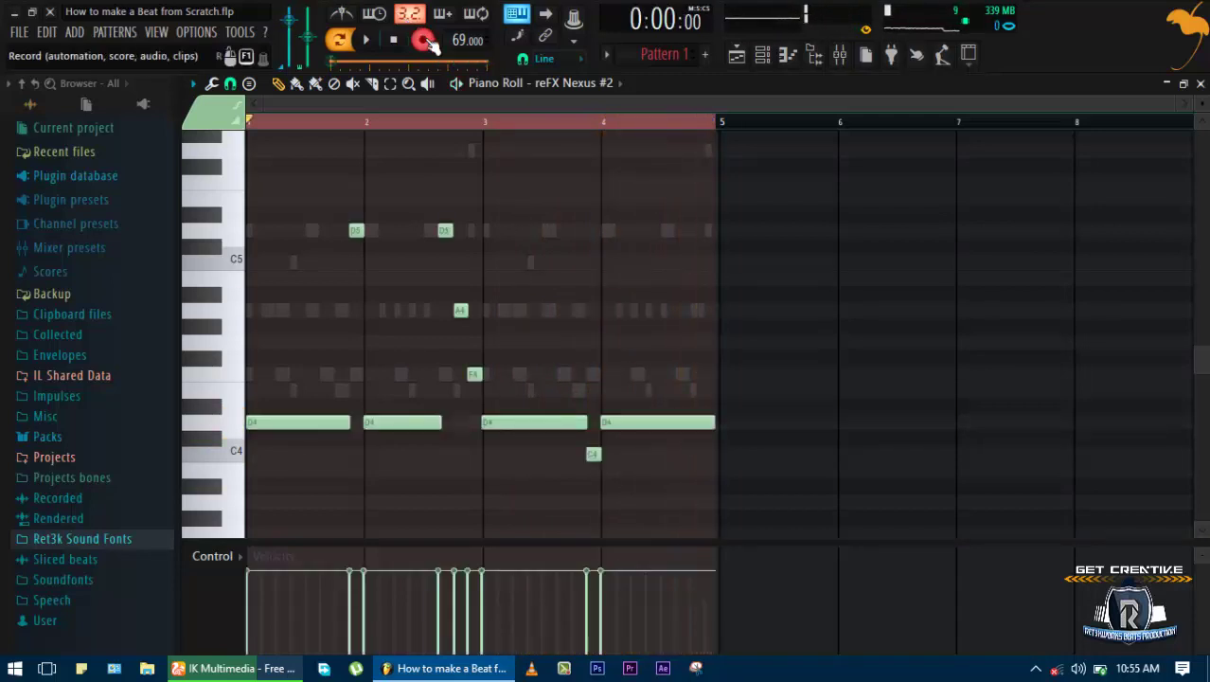
Set the grid snap to 1/4 beat, quantize the recorded brass notes, and return to the Channel Rack
{"action": "left_click", "coordinate": [230, 84]}
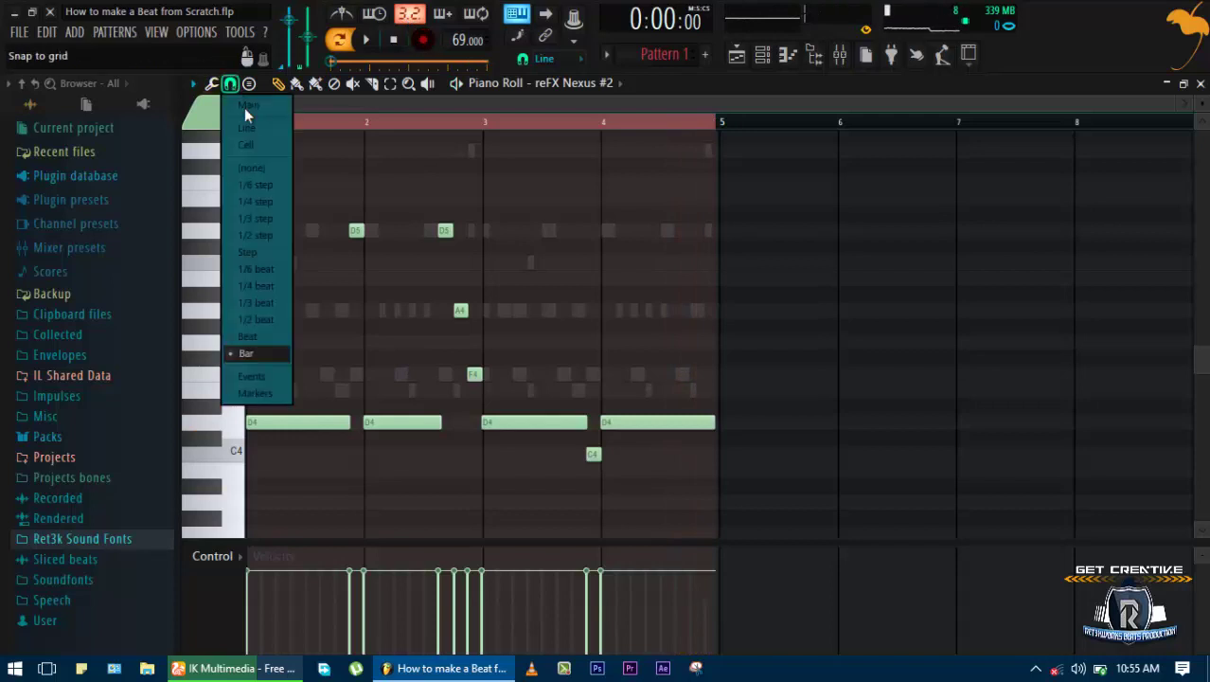
{"action": "left_click", "coordinate": [269, 304]}
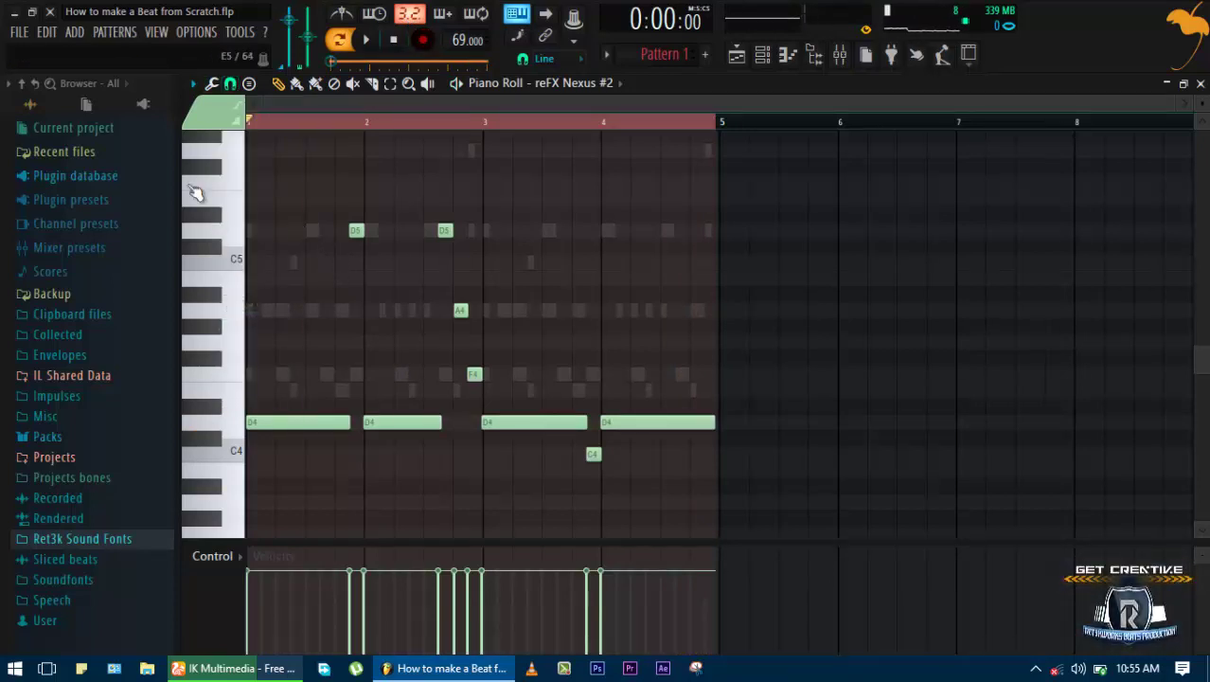
{"action": "left_click", "coordinate": [231, 83]}
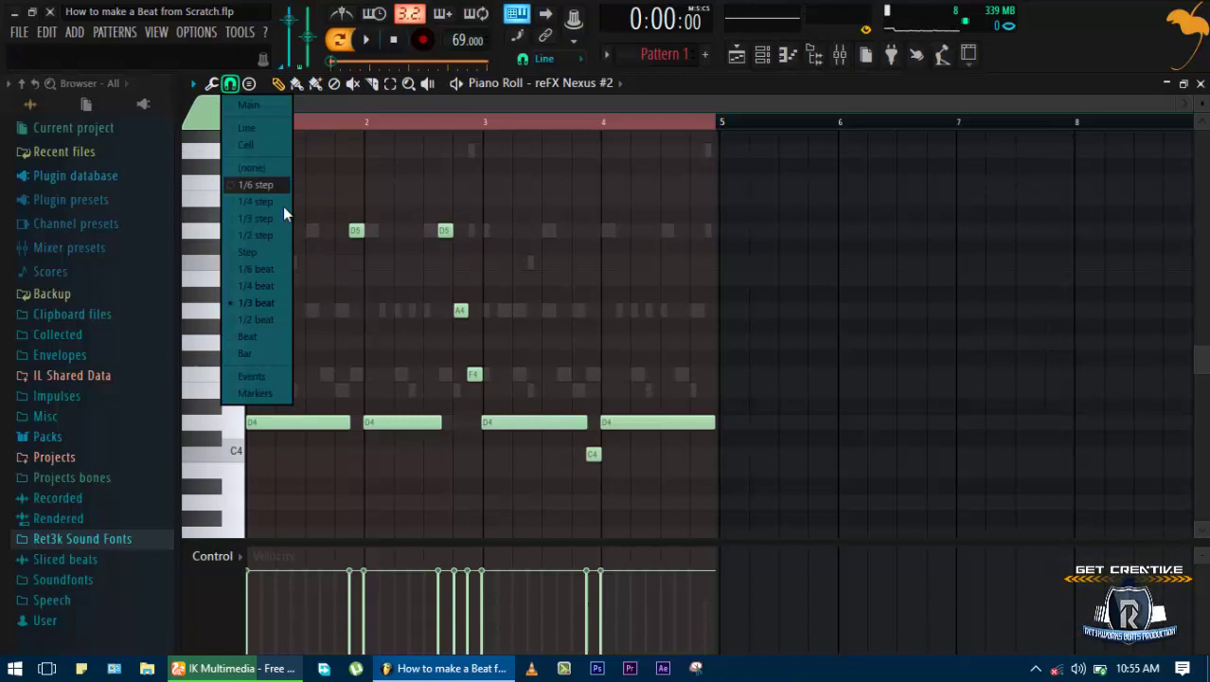
{"action": "left_click", "coordinate": [265, 285]}
{"action": "scroll", "coordinate": [336, 258], "scroll_direction": "up", "scroll_amount": 2}
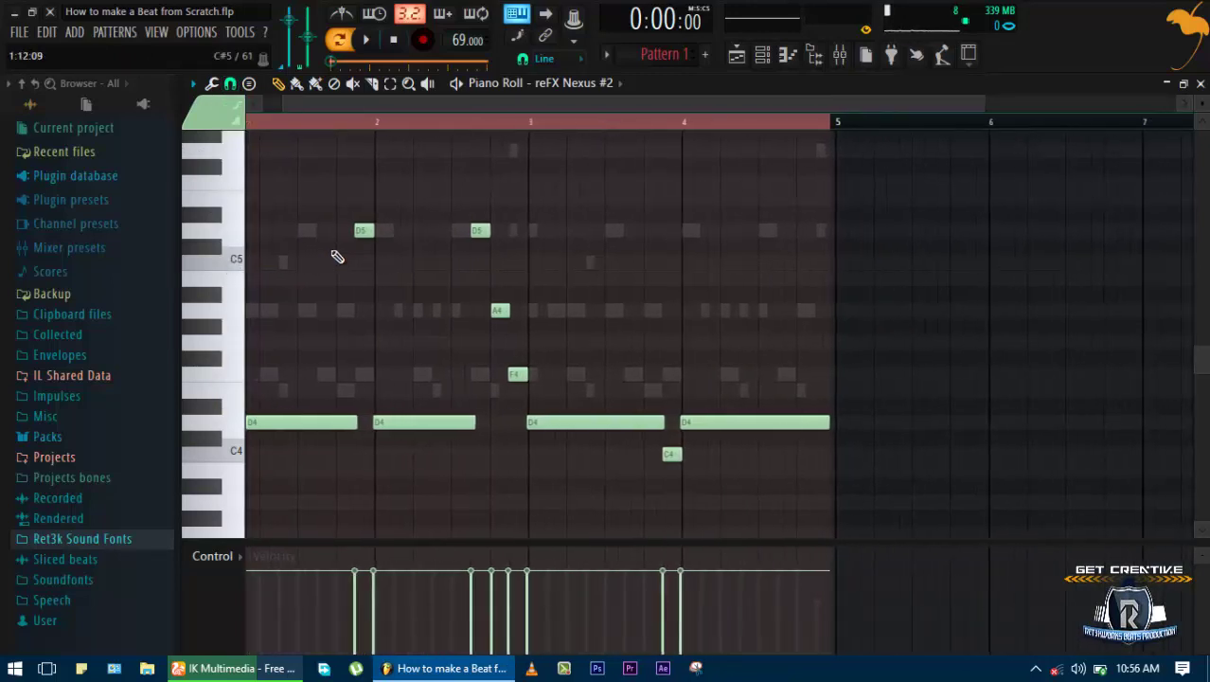
{"action": "scroll", "coordinate": [339, 257], "scroll_direction": "down", "scroll_amount": 1}
{"action": "scroll", "coordinate": [370, 298], "scroll_direction": "up", "scroll_amount": 3}
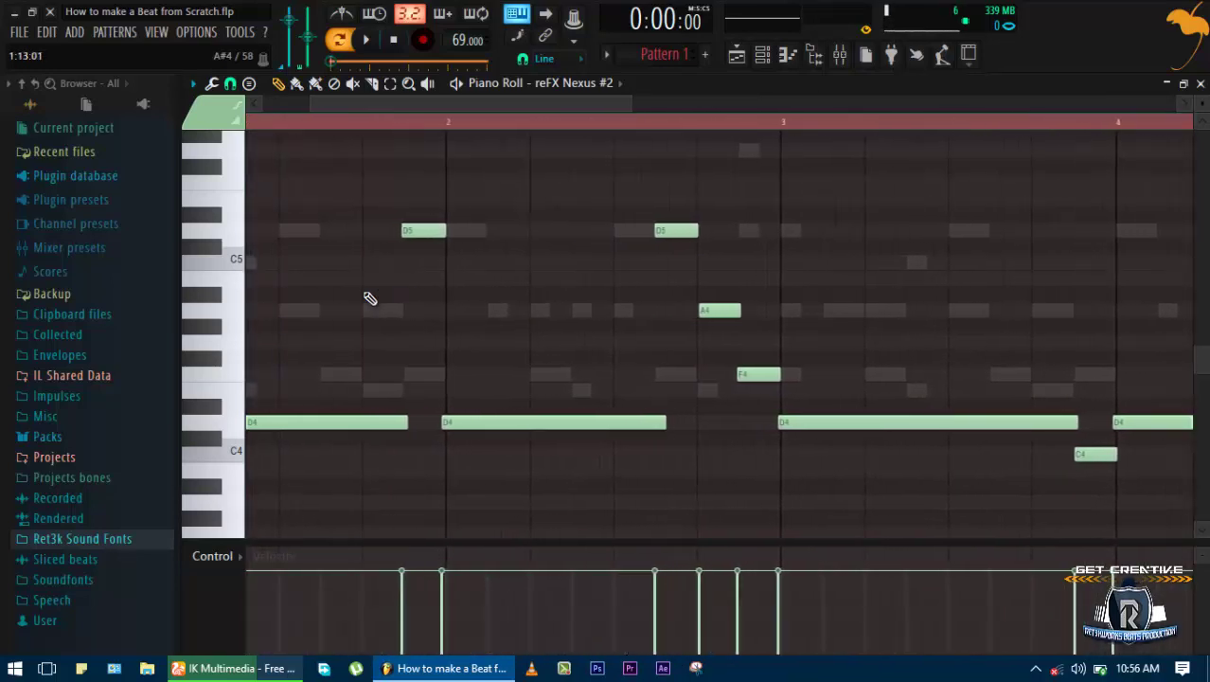
{"action": "key", "text": "ctrl+q"}
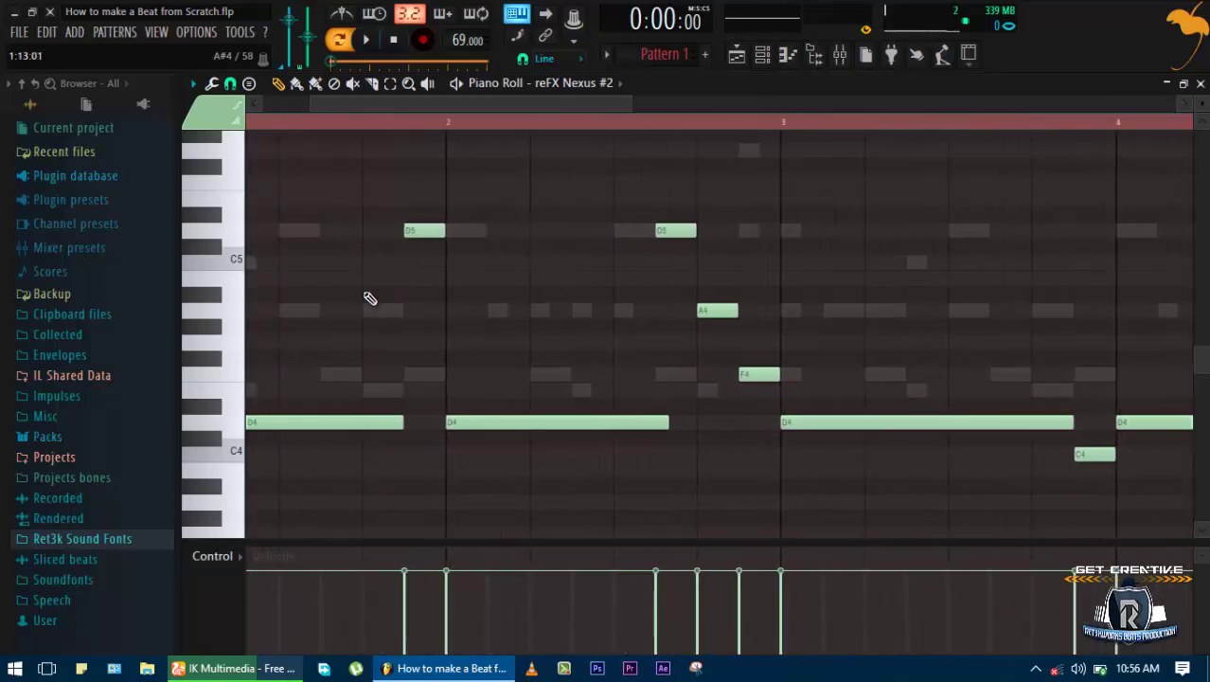
{"action": "scroll", "coordinate": [370, 299], "scroll_direction": "right", "scroll_amount": 3}
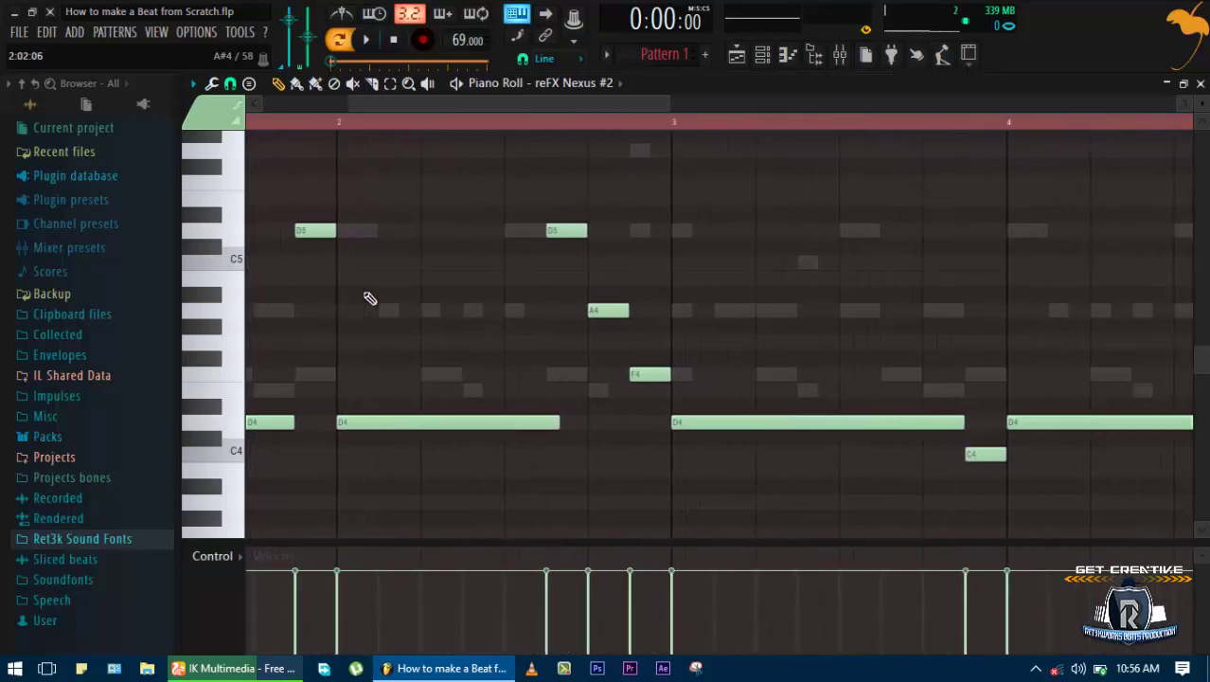
{"action": "key", "text": "Escape"}
{"action": "key", "text": "space"}
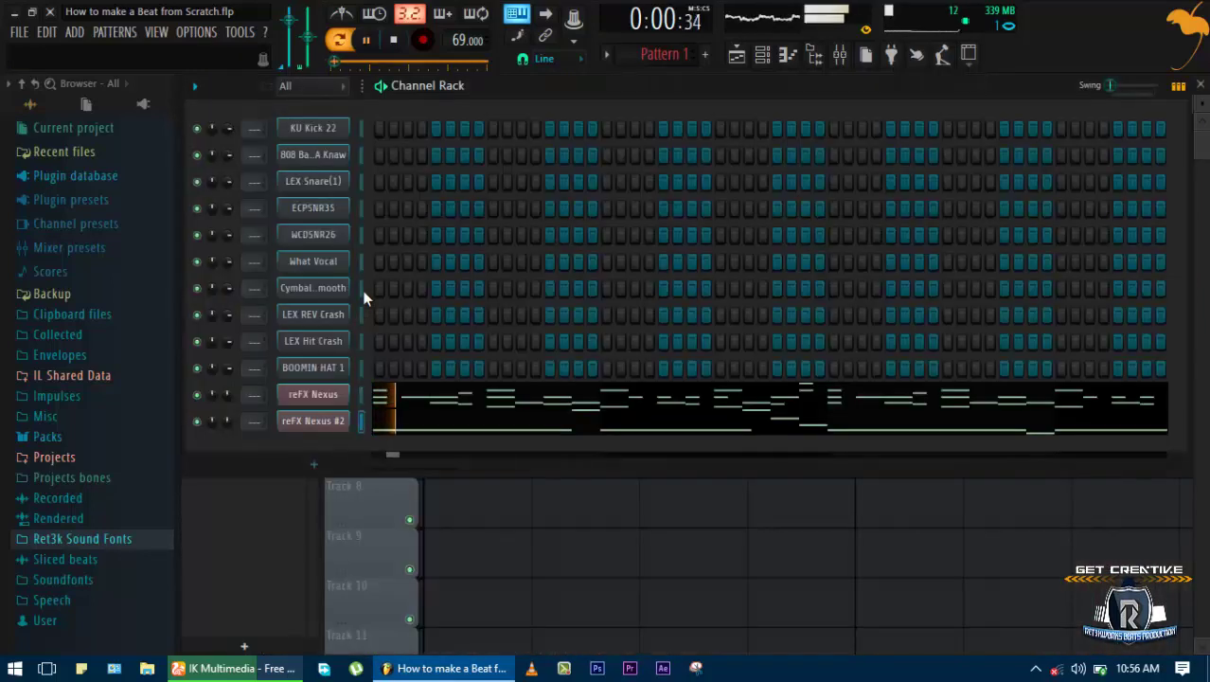
{"action": "key", "text": "space"}
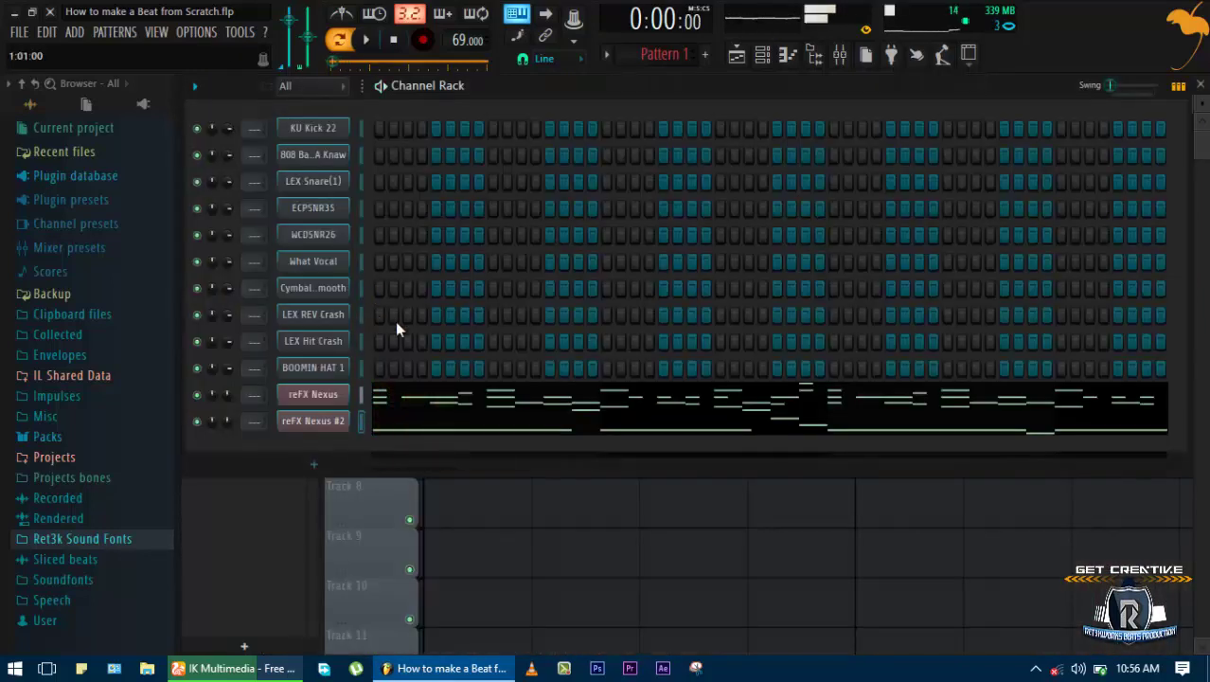
Rename the reFX Nexus #2 channel as Brass NEx and the reFX Nexus channel as Piano Chords Nex
{"action": "left_click", "coordinate": [317, 423], "text": "shift"}
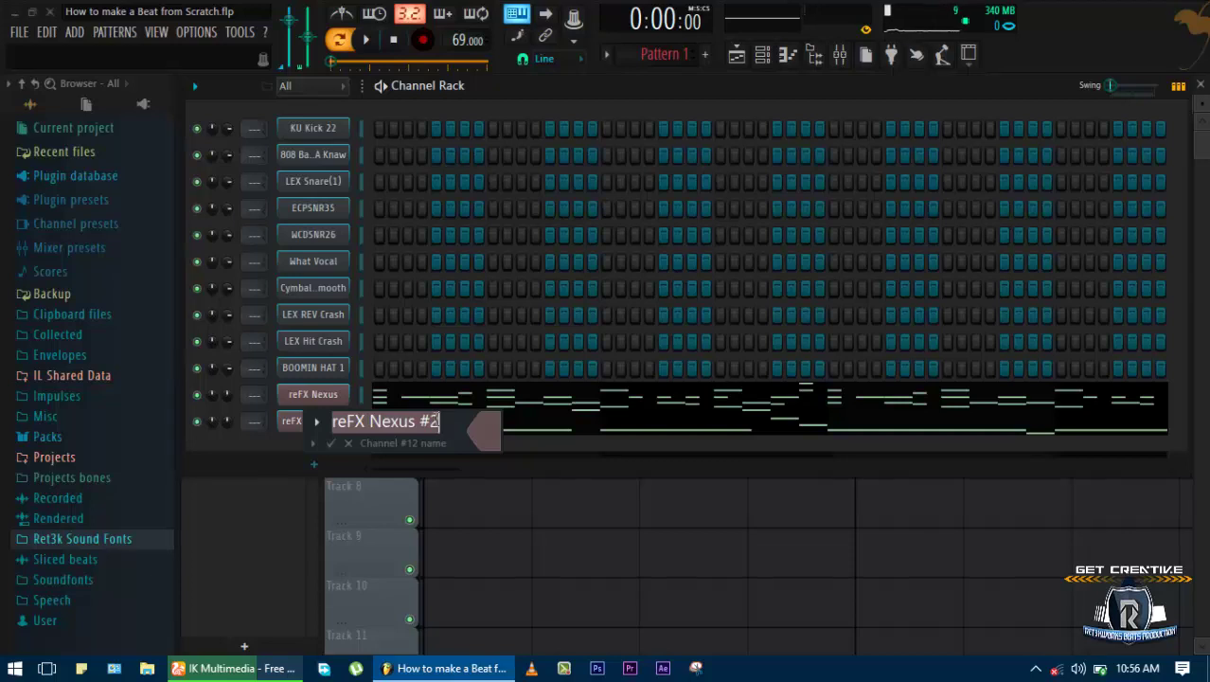
{"action": "type", "text": "Brass NEx"}
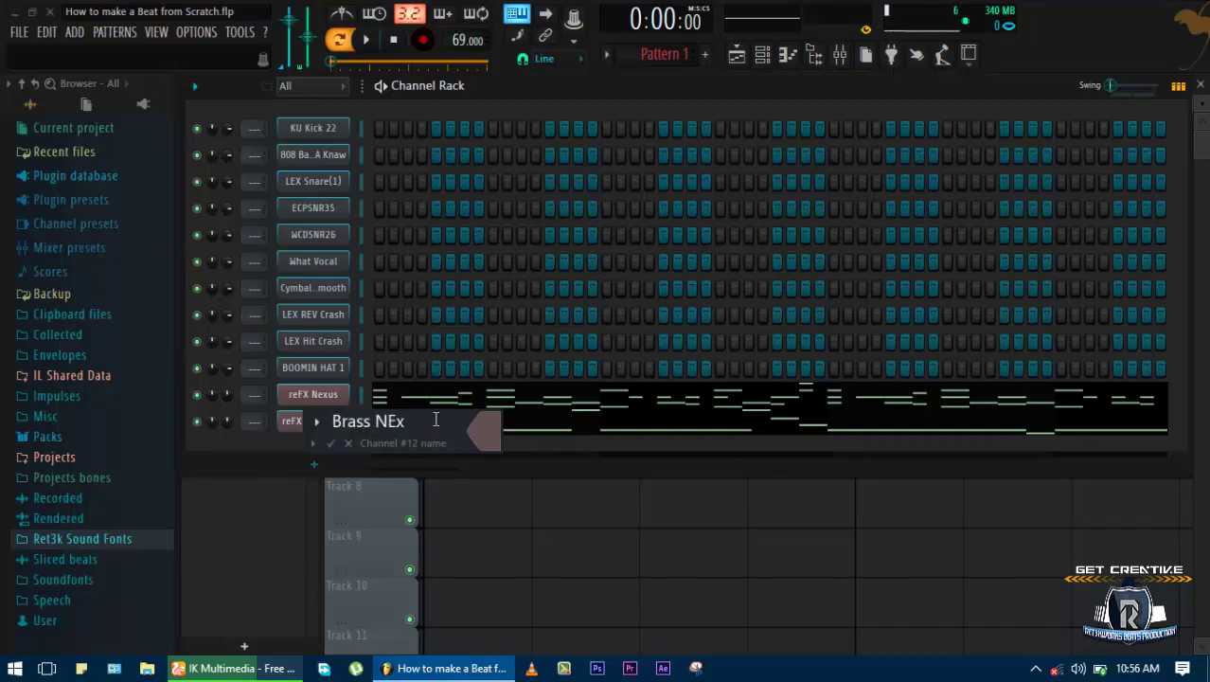
{"action": "key", "text": "Return"}
{"action": "left_click", "coordinate": [312, 398], "text": "shift"}
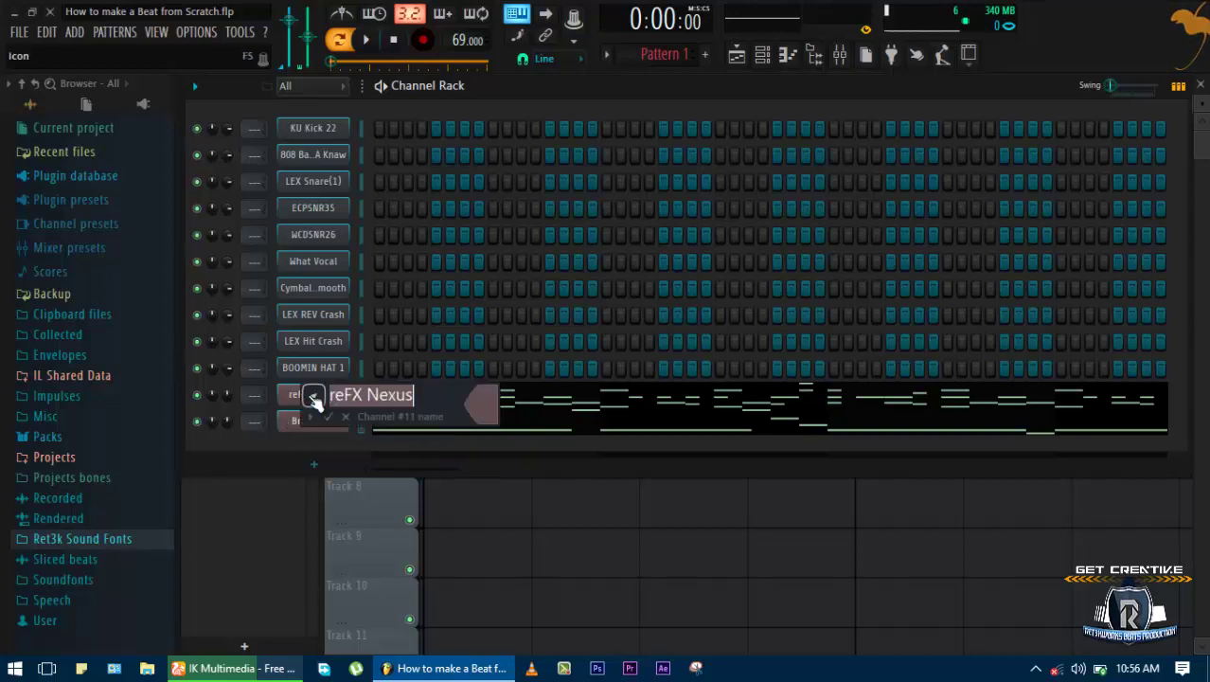
{"action": "type", "text": "Chords"}
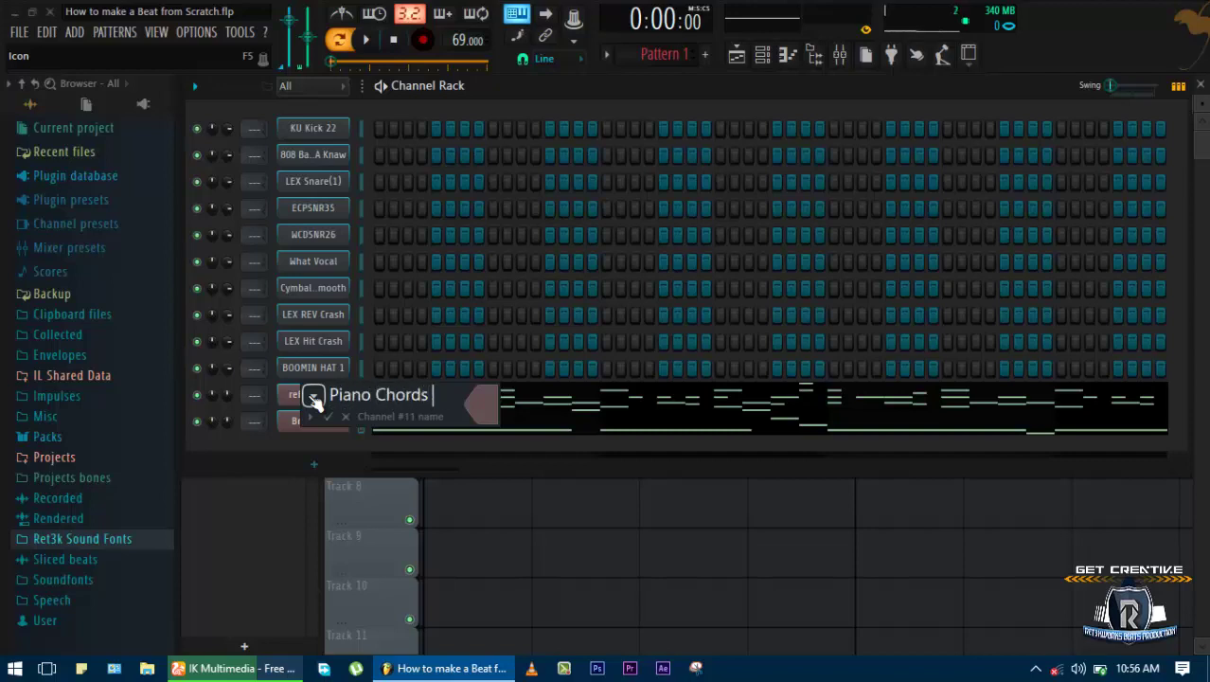
{"action": "type", "text": "iano Chords Nex"}
{"action": "key", "text": "Return"}
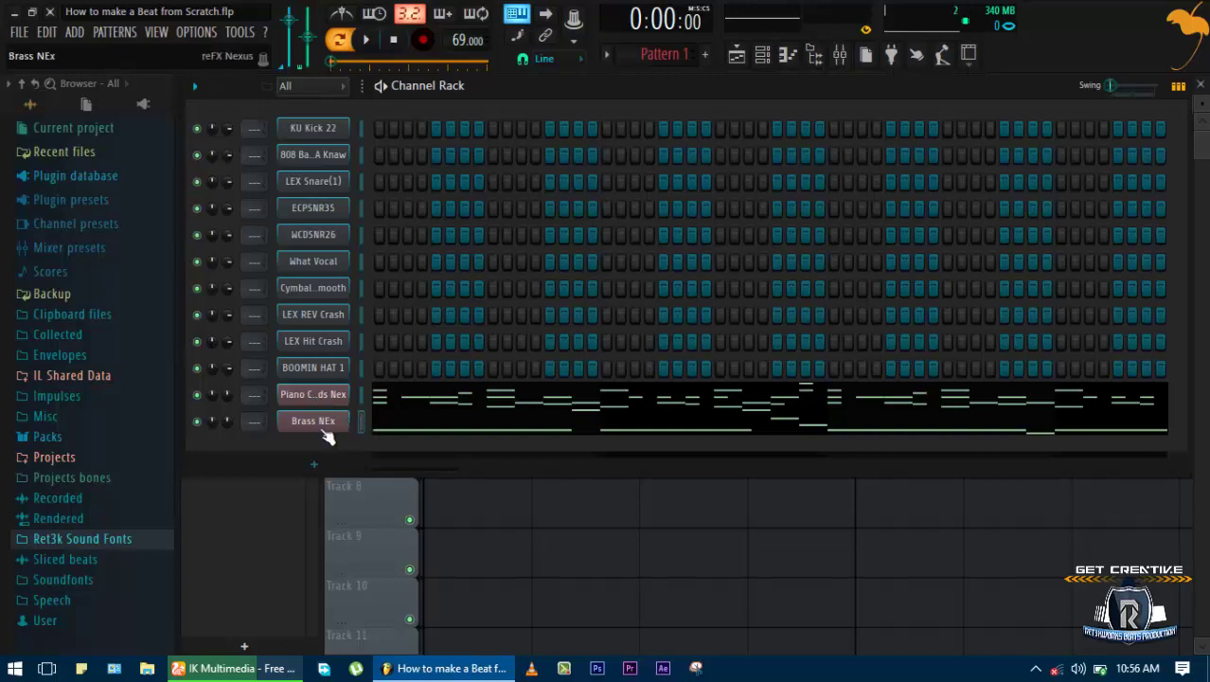
Open the Brass NEx plugin, view its modulation and portamento settings, audition a note, and close the plugin window
{"action": "left_click", "coordinate": [319, 422]}
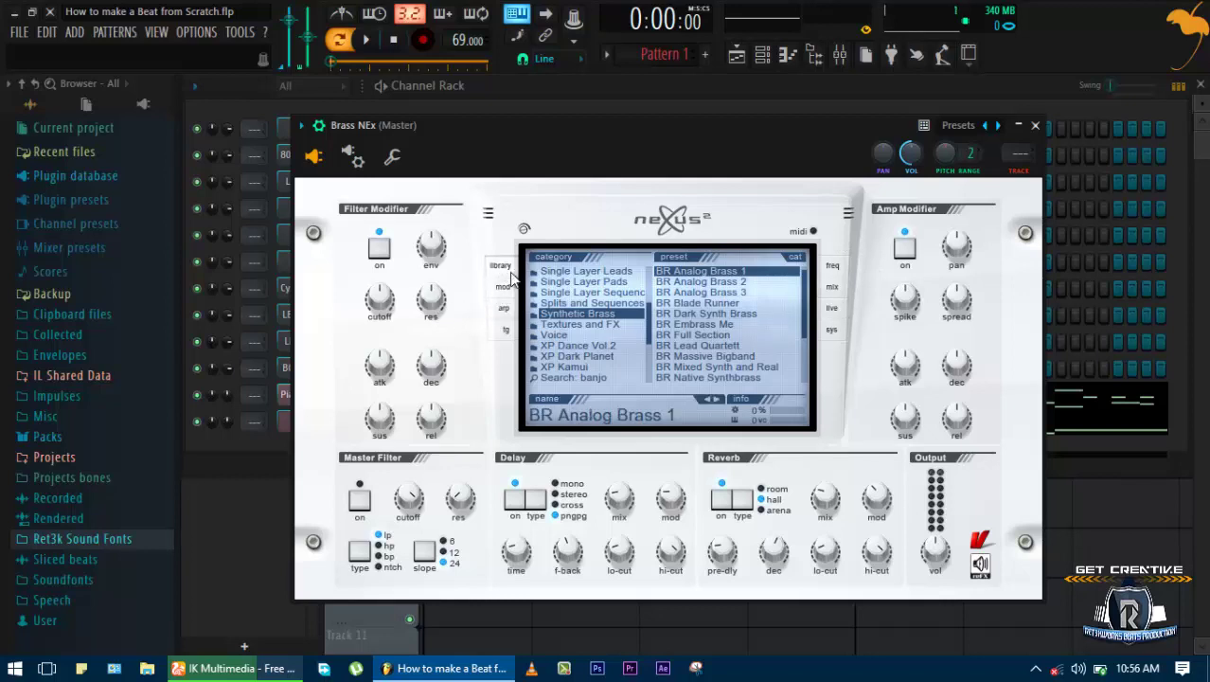
{"action": "left_click", "coordinate": [502, 288]}
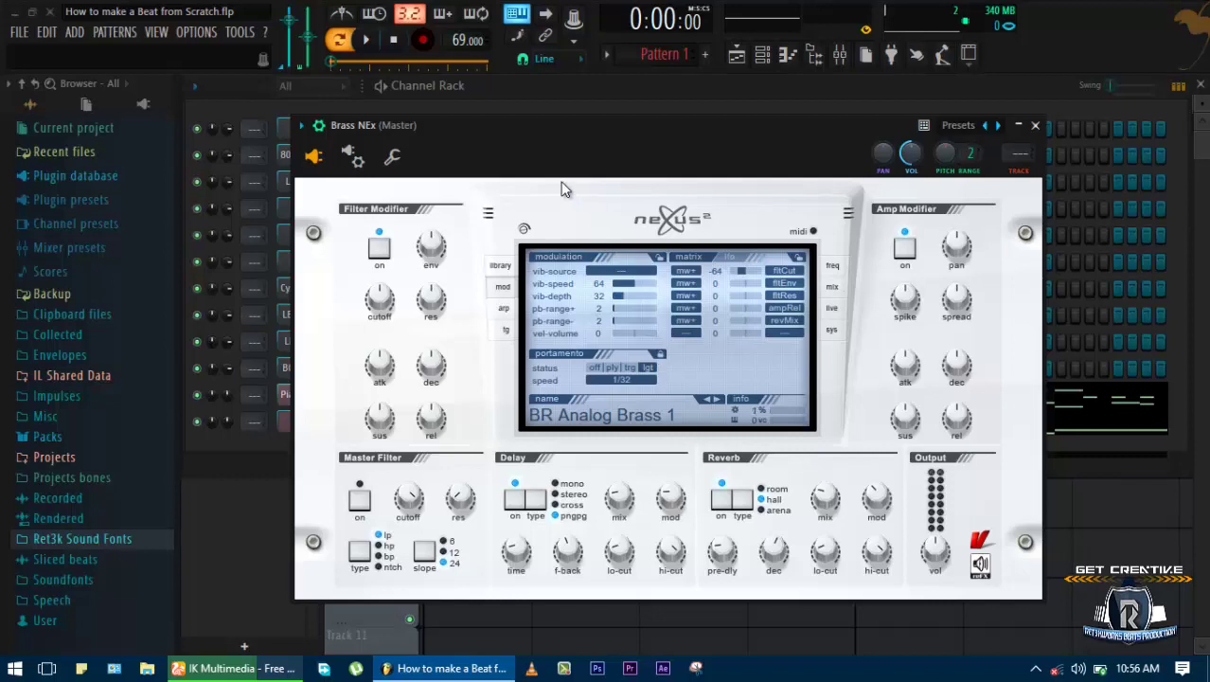
{"action": "left_click_drag", "start_coordinate": [551, 162], "coordinate": [509, 151]}
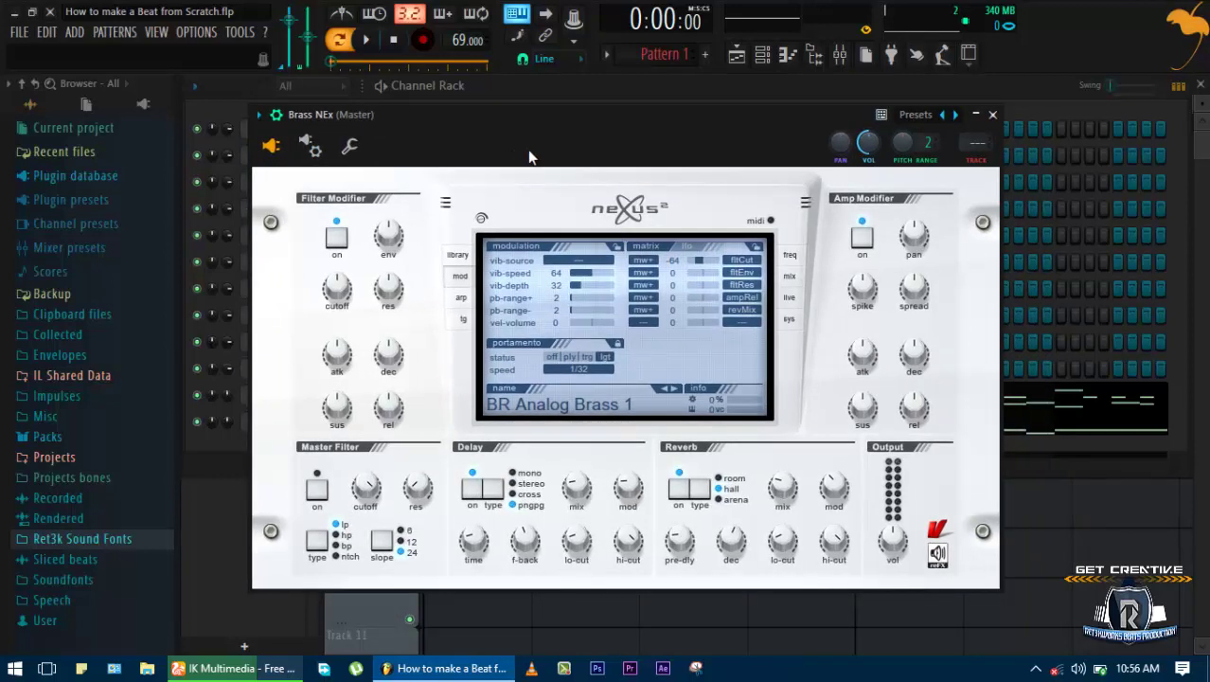
{"action": "key", "text": "b"}
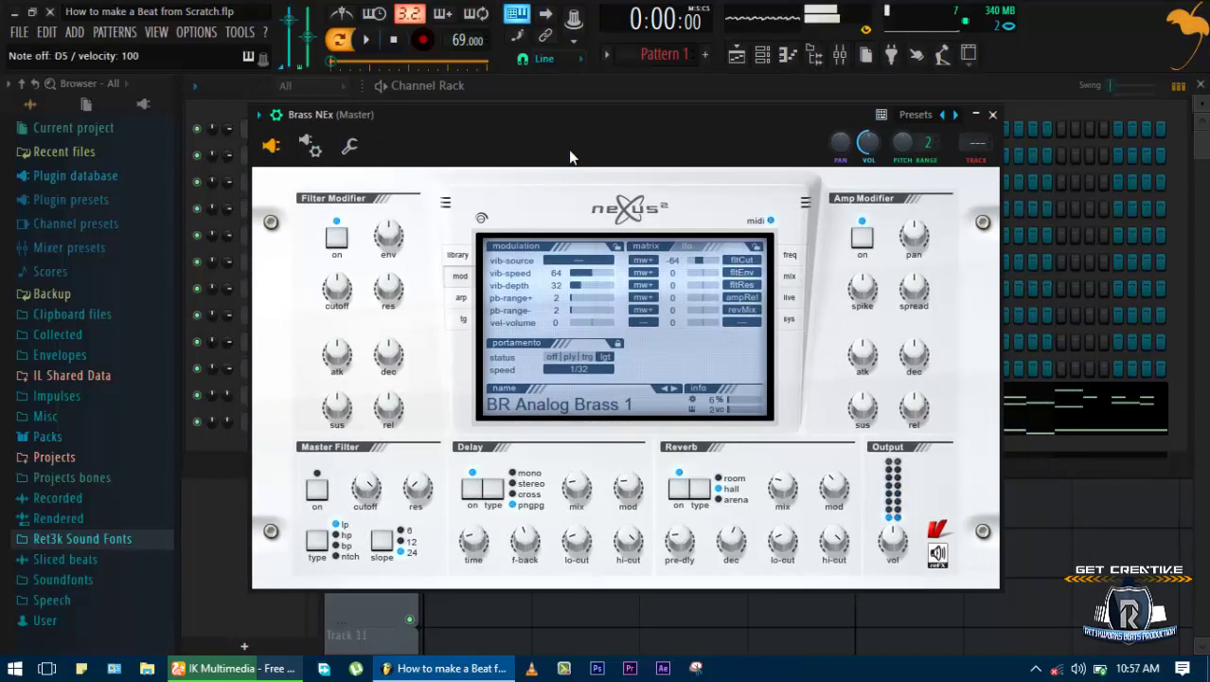
{"action": "left_click", "coordinate": [992, 114]}
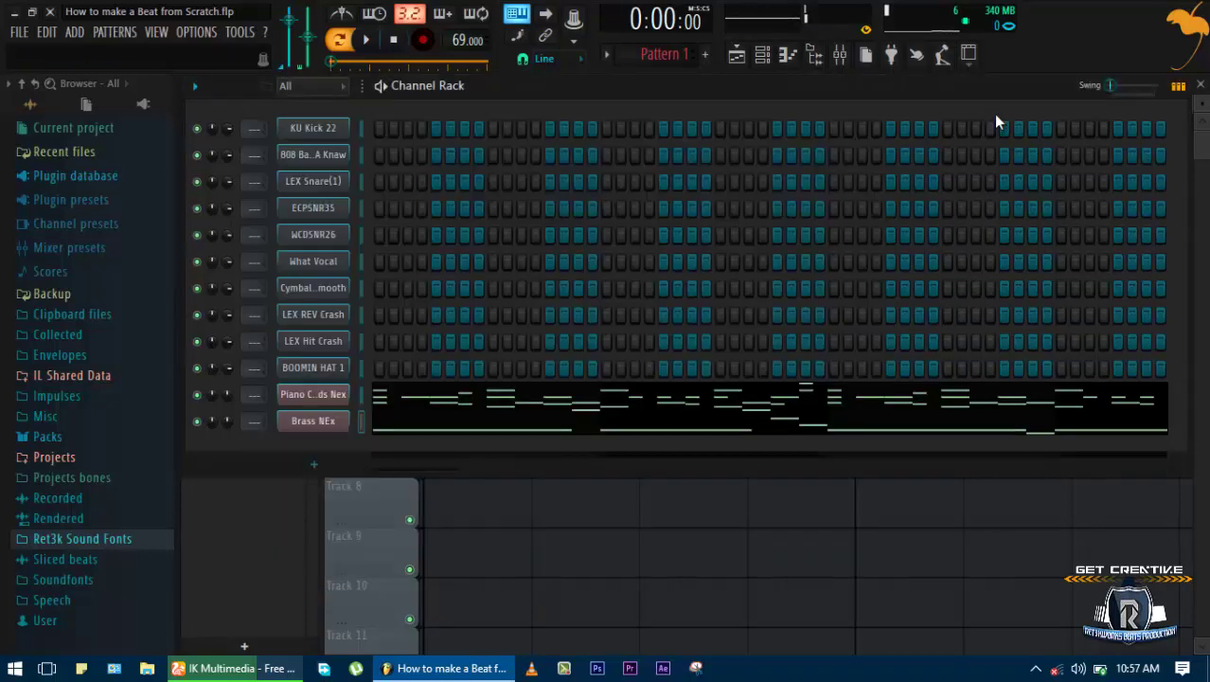
Solo the Brass NEx channel and play its line in the Piano roll
{"action": "right_click", "coordinate": [197, 421]}
{"action": "key", "text": "space"}
{"action": "left_click", "coordinate": [483, 422]}
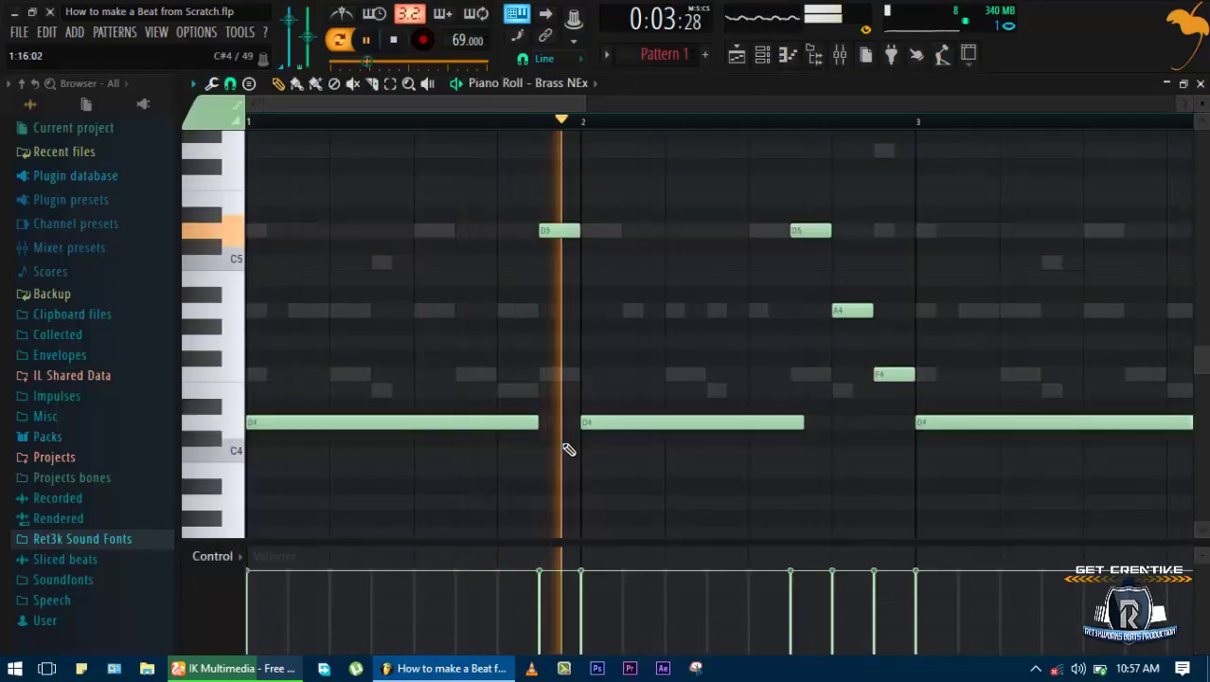
{"action": "key", "text": "space"}
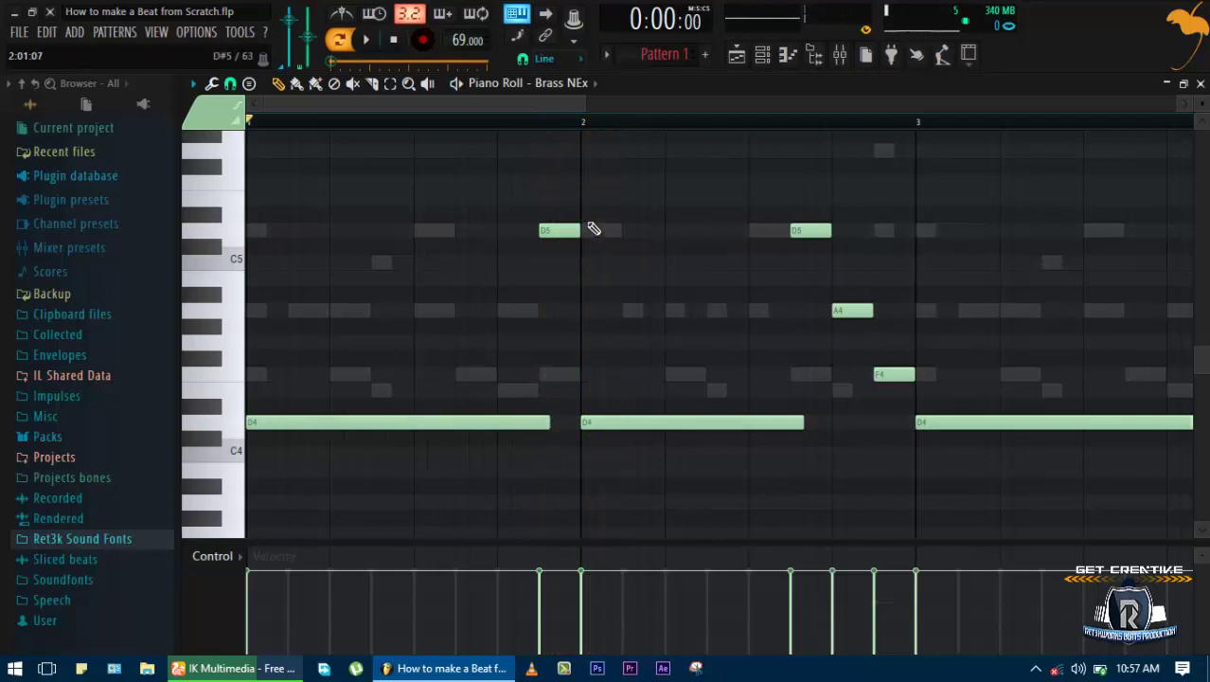
Select all brass notes, undo the lengthening of the first D4, and lengthen every note slightly so neighbouring notes overlap
{"action": "key", "text": "ctrl+a"}
{"action": "key", "text": "ctrl+z"}
{"action": "key", "text": "ctrl+z"}
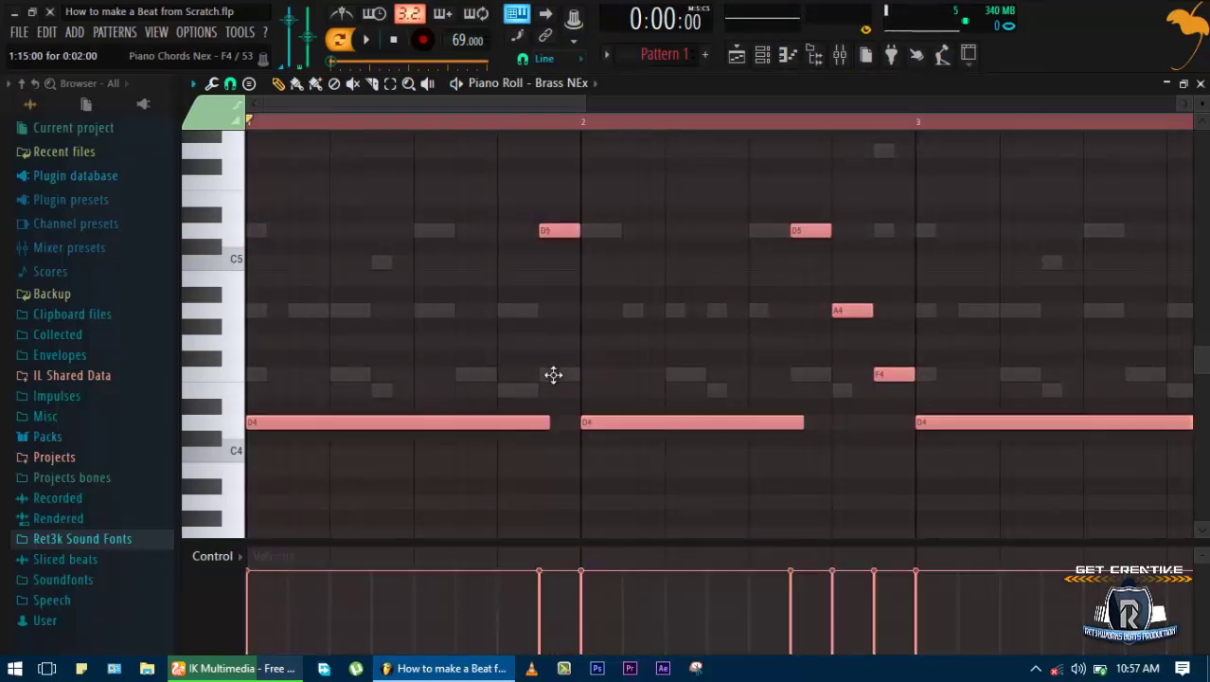
{"action": "key", "text": "ctrl+z"}
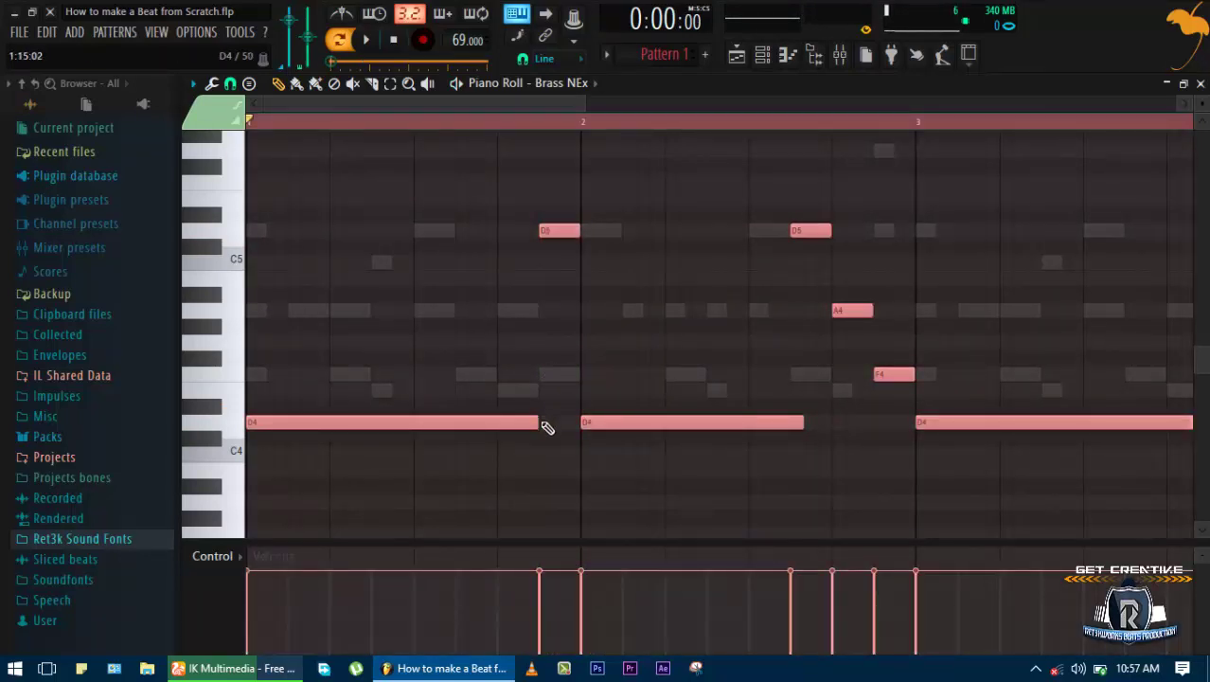
{"action": "left_click_drag", "start_coordinate": [537, 424], "coordinate": [543, 423]}
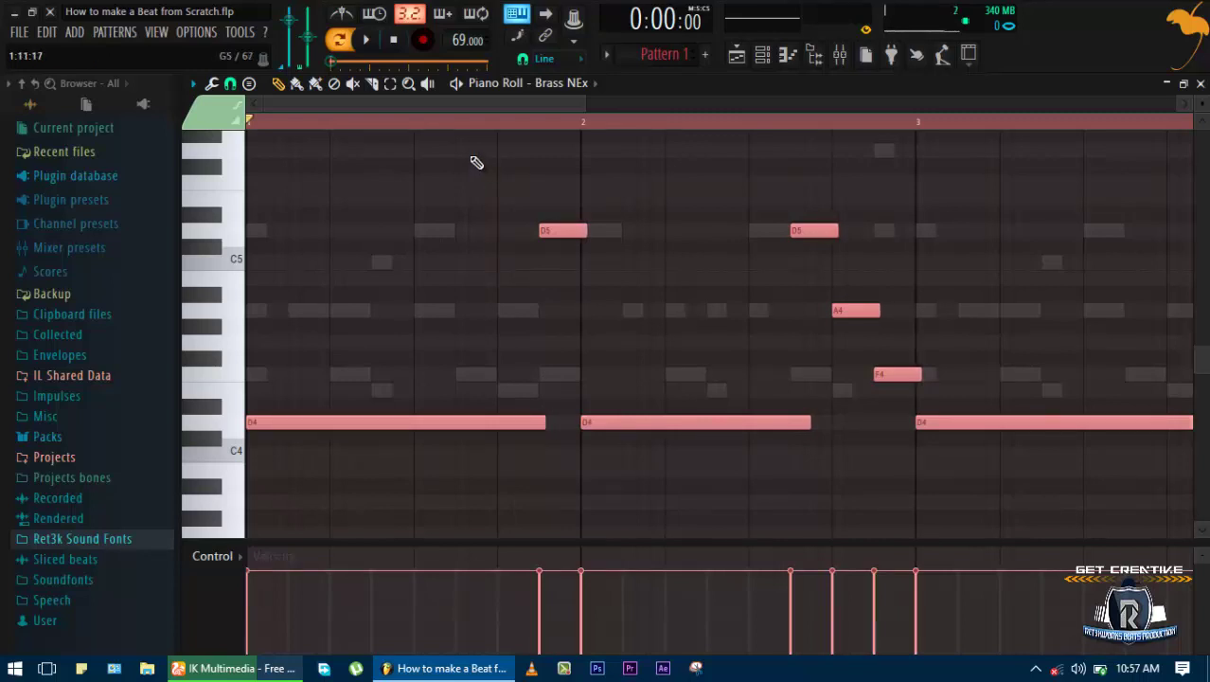
Play back the lengthened brass notes, return to the Channel Rack, and restore all channels from solo
{"action": "left_click", "coordinate": [500, 133]}
{"action": "key", "text": "space"}
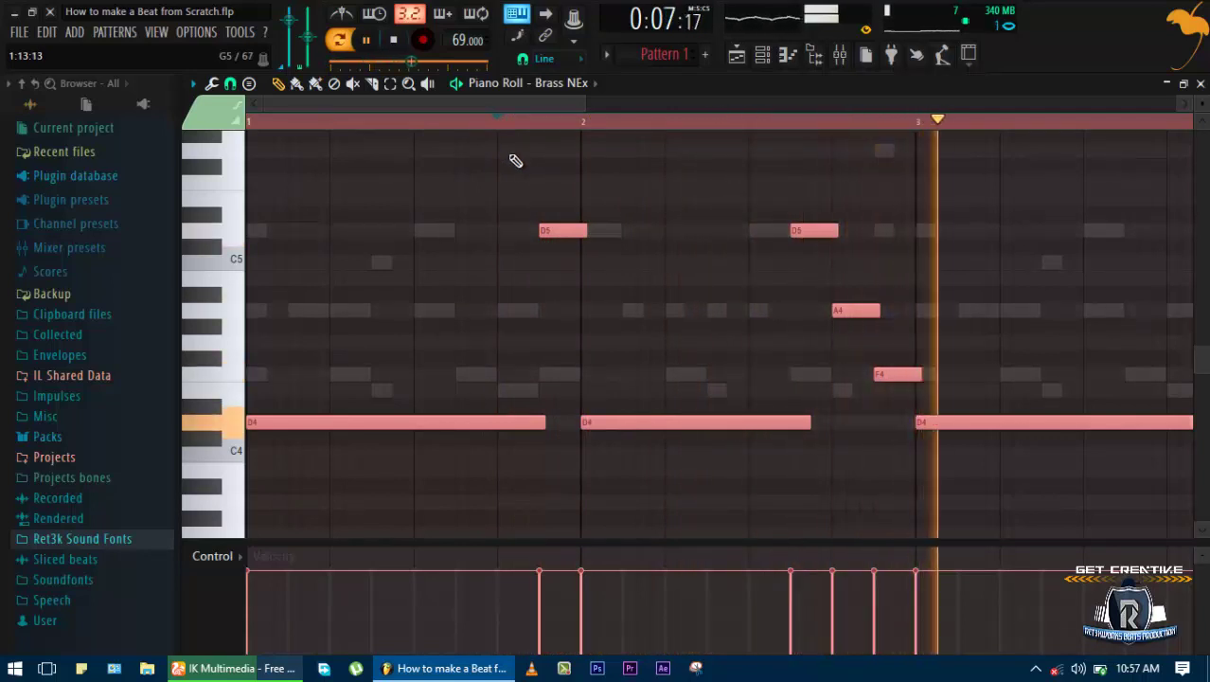
{"action": "key", "text": "F6"}
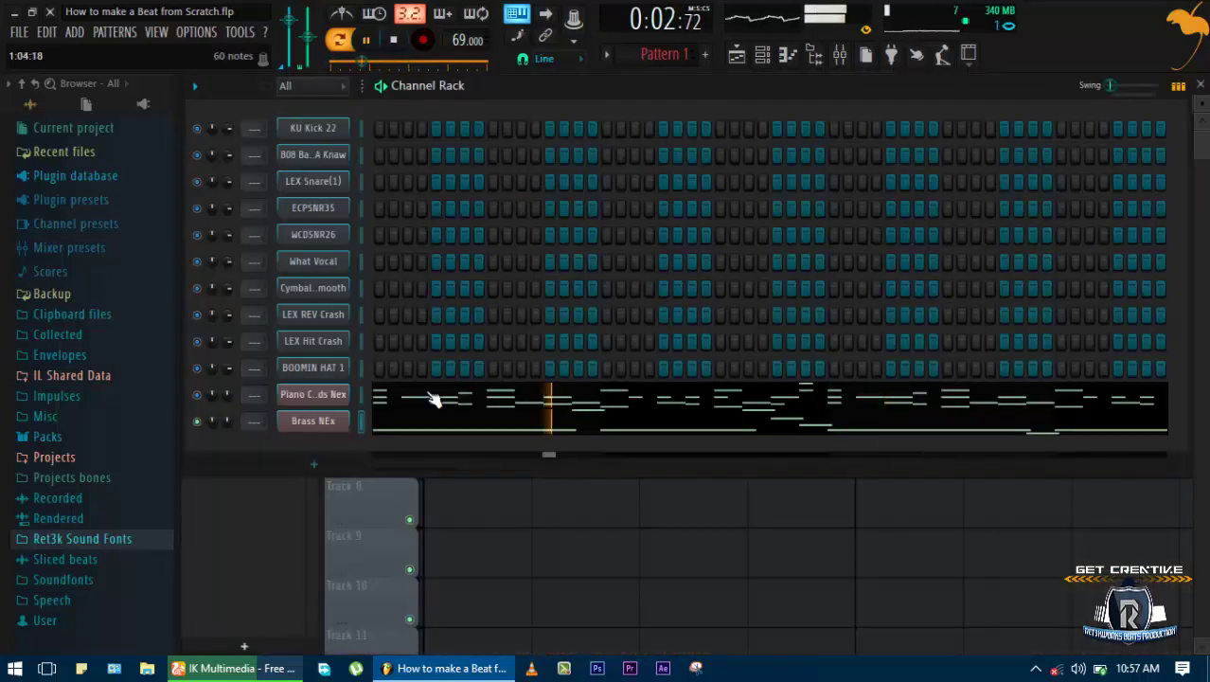
{"action": "key", "text": "space"}
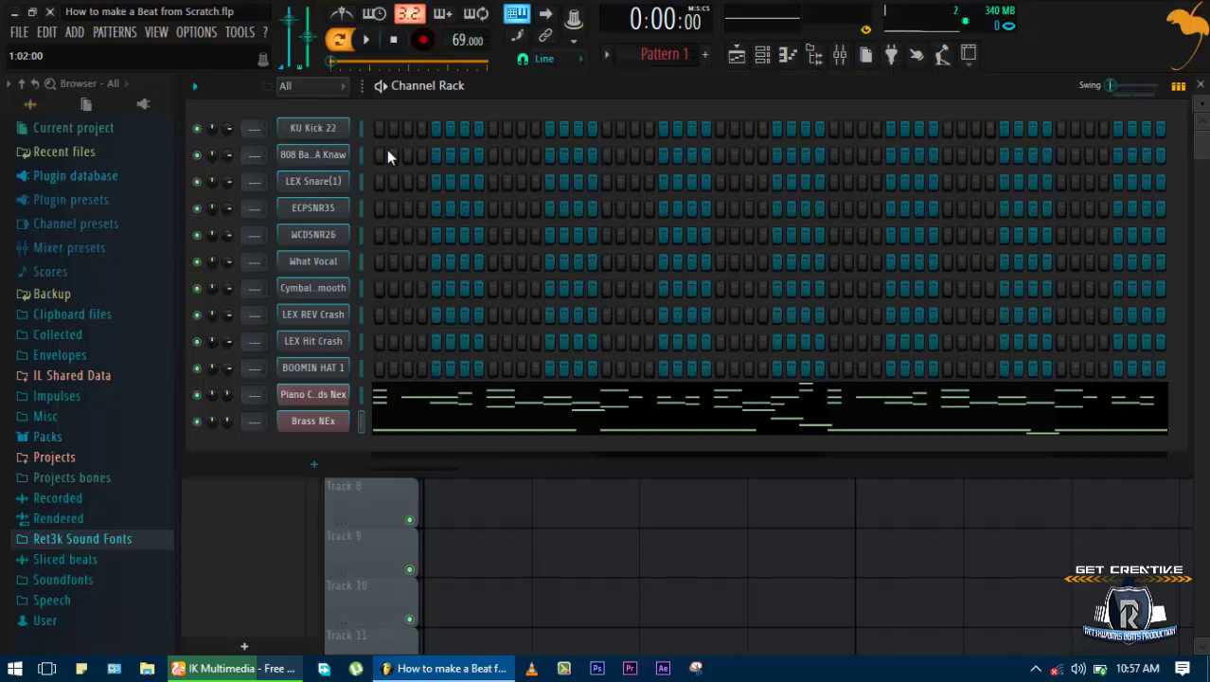
Place a KU Kick 22 hit on step 1 and move the LEX Snare(1) channel up directly below the kick
{"action": "key", "text": "space"}
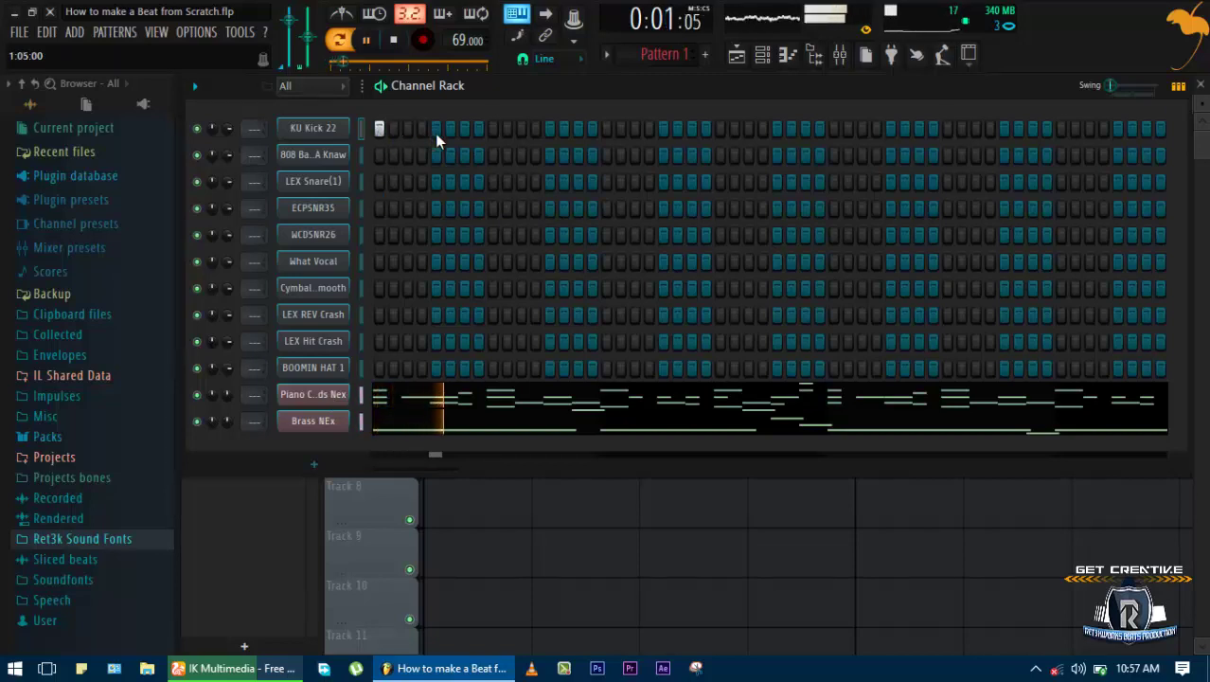
{"action": "key", "text": "space"}
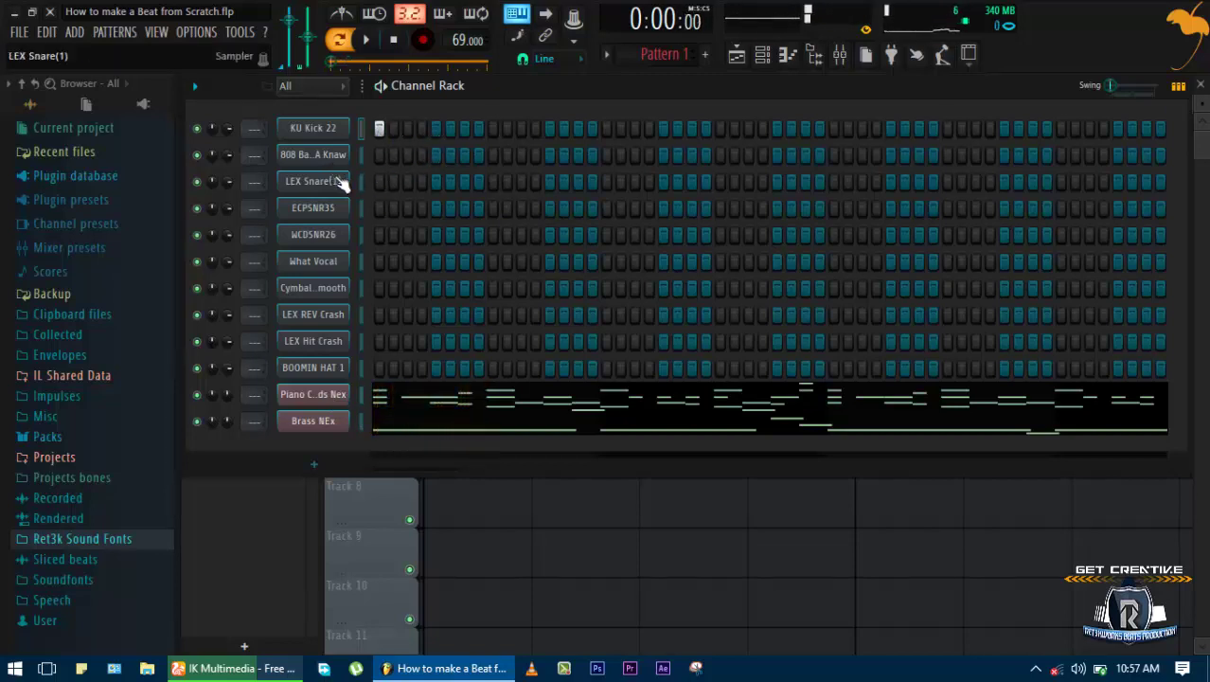
{"action": "key", "text": "alt+Up"}
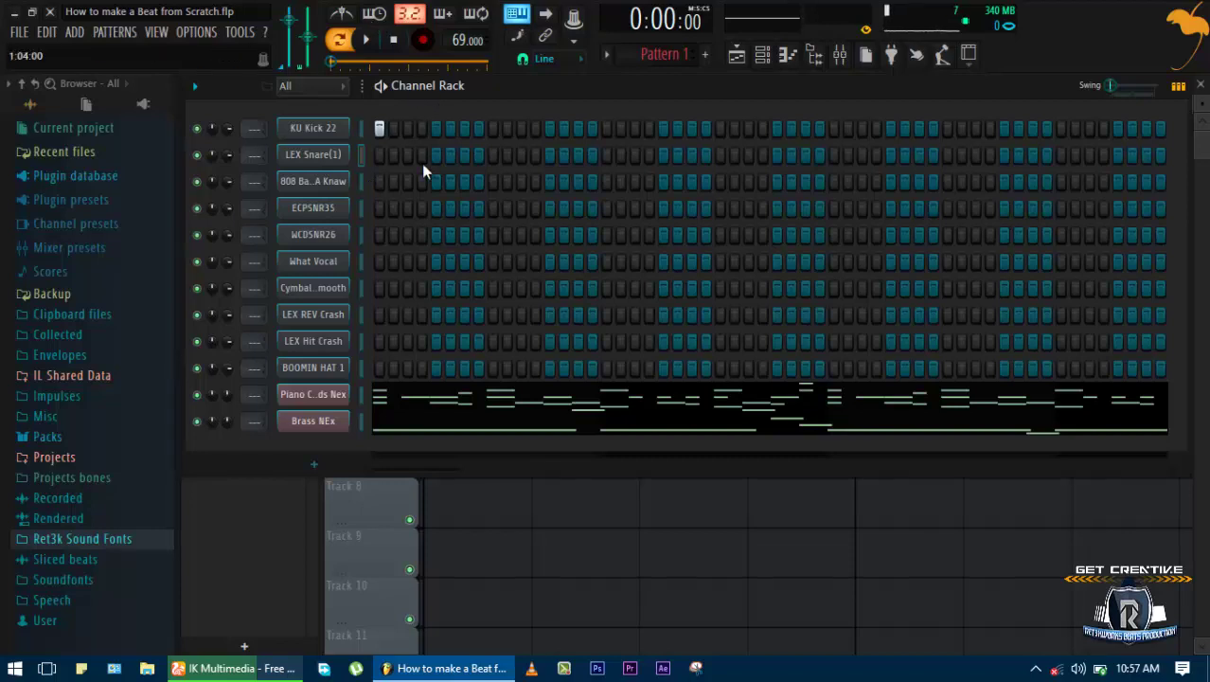
Try a LEX Snare(1) hit on step 6, move it to step 5, and audition it with the melody
{"action": "key", "text": "space"}
{"action": "left_click", "coordinate": [450, 154]}
{"action": "key", "text": "space"}
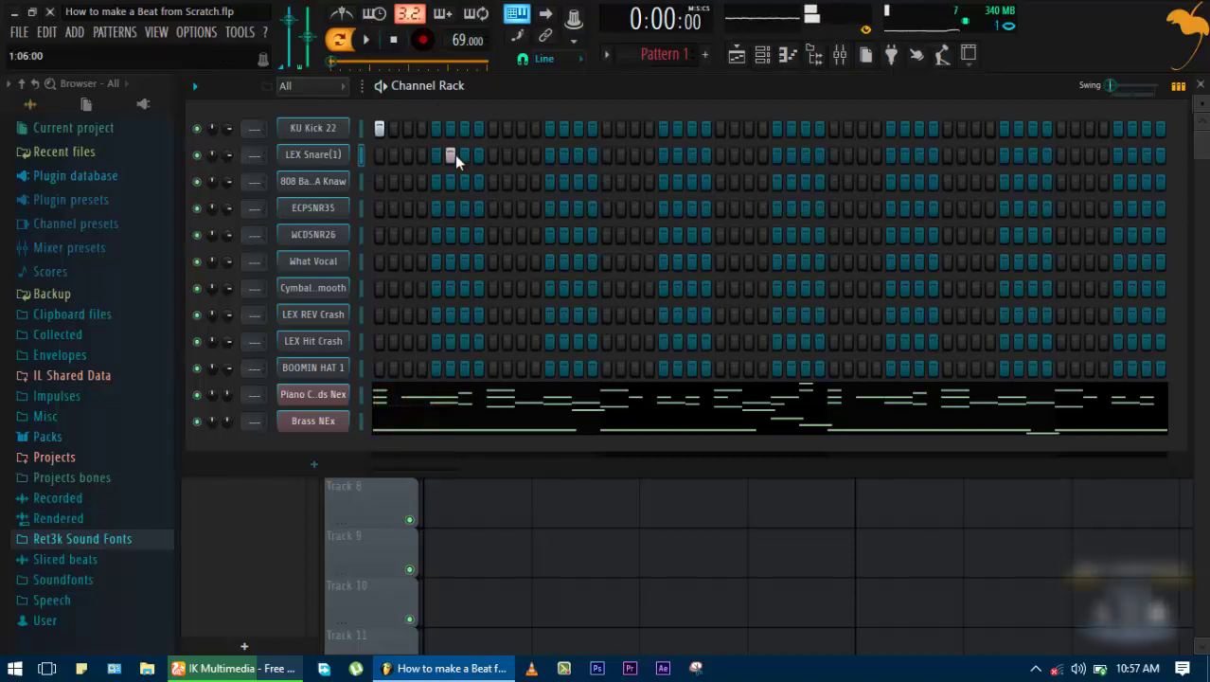
{"action": "right_click", "coordinate": [451, 155]}
{"action": "left_click", "coordinate": [436, 156]}
{"action": "key", "text": "space"}
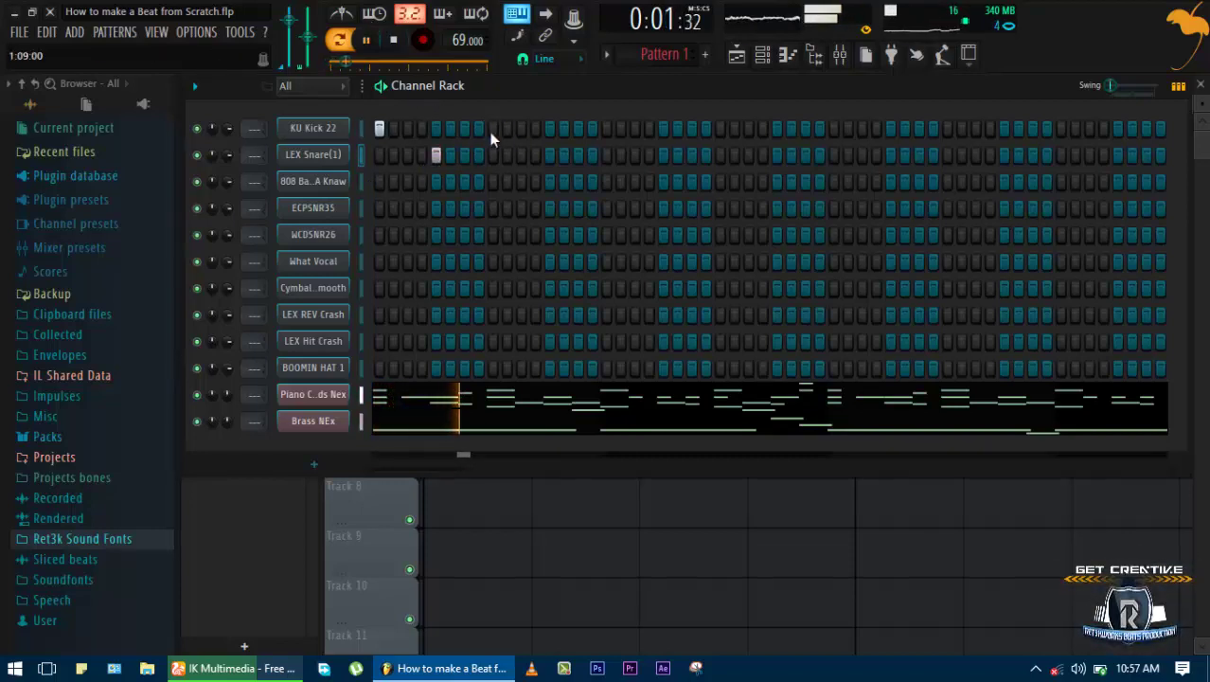
{"action": "key", "text": "space"}
Add KU Kick 22 hits on steps 8 and 10 and play the pattern
{"action": "key", "text": "space"}
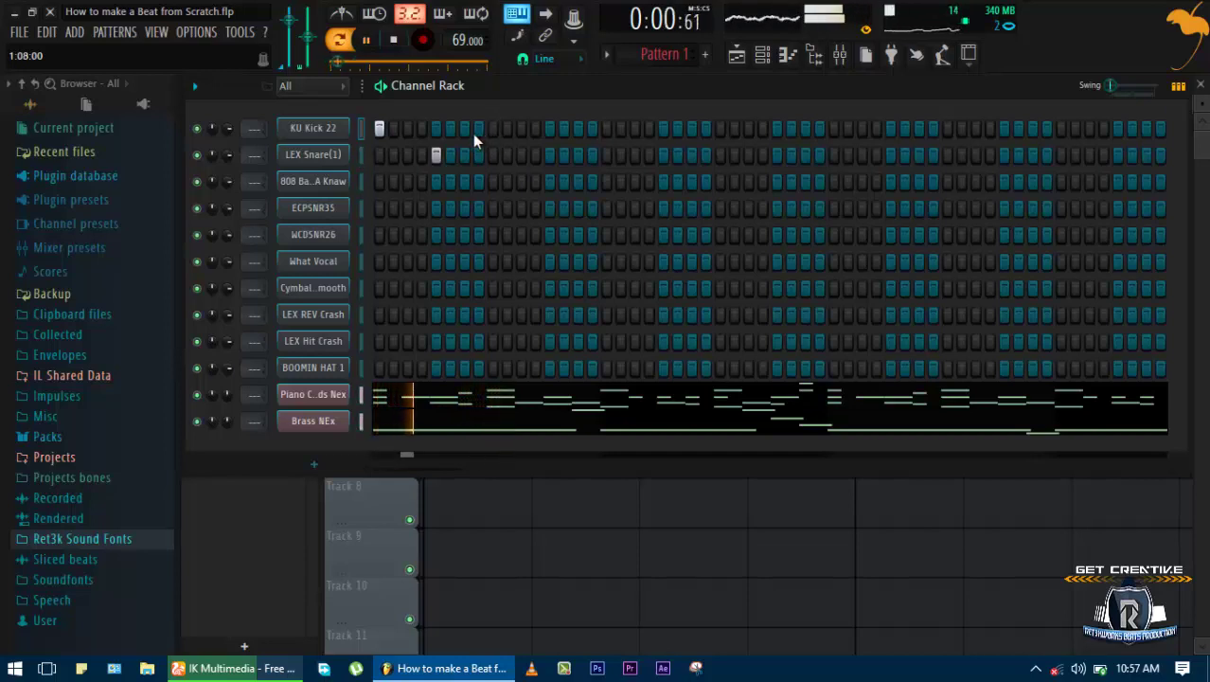
{"action": "left_click", "coordinate": [478, 129]}
{"action": "left_click", "coordinate": [506, 129]}
{"action": "key", "text": "space"}
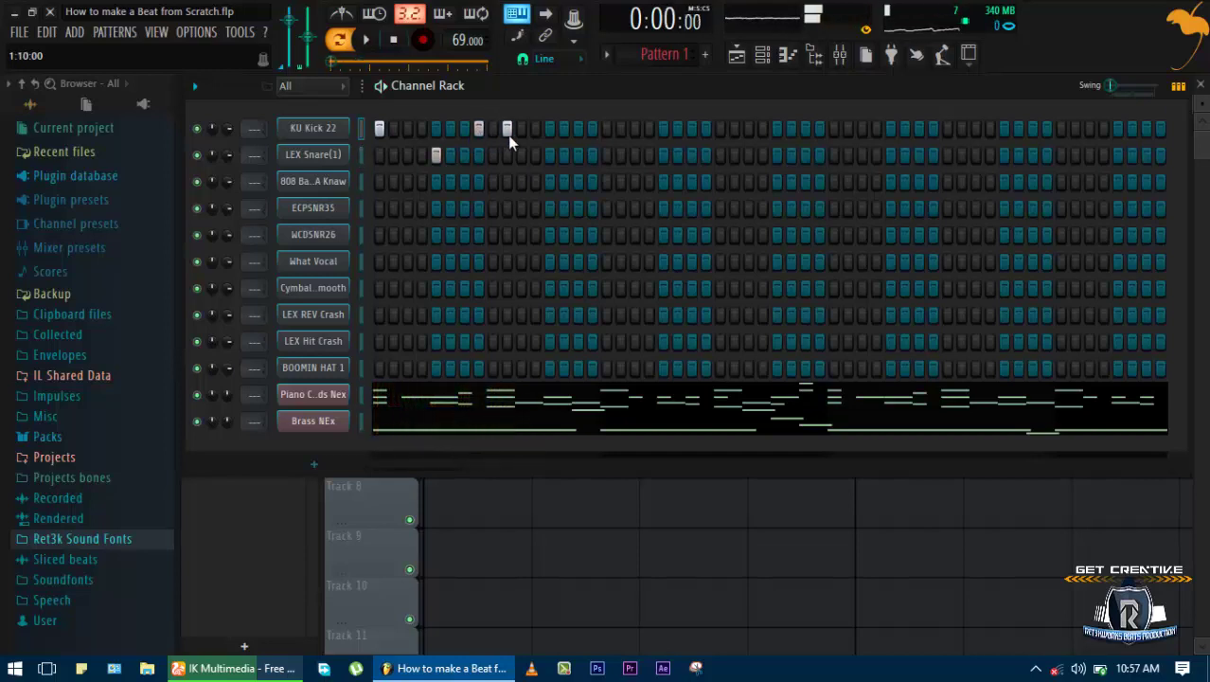
{"action": "key", "text": "space"}
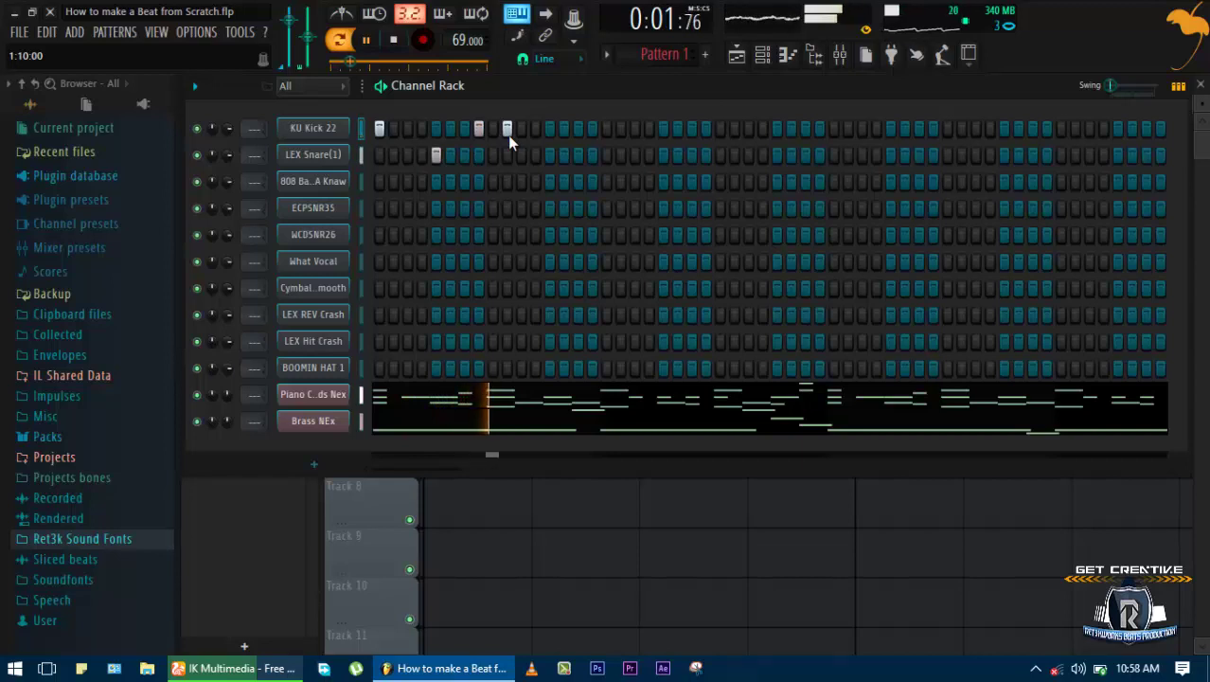
Move the KU Kick 22 hit from step 10 to step 11 after trying it on step 12 during playback
{"action": "key", "text": "space"}
{"action": "left_click", "coordinate": [508, 131]}
{"action": "left_click", "coordinate": [535, 129]}
{"action": "key", "text": "space"}
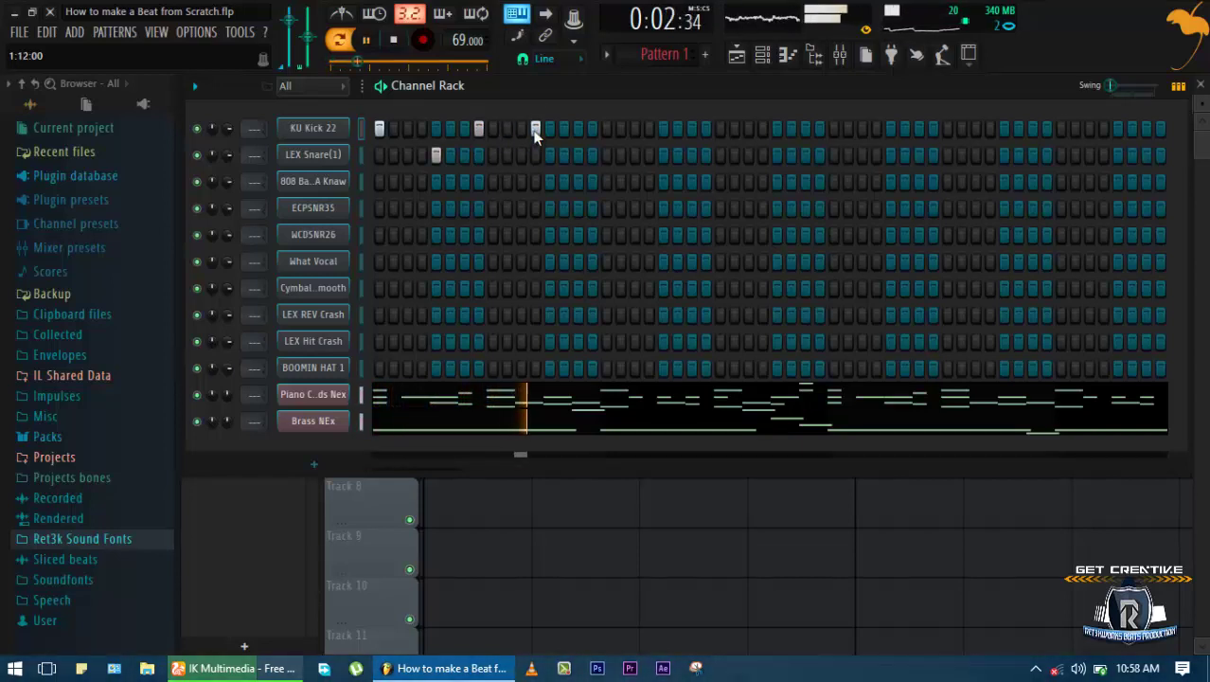
{"action": "left_click", "coordinate": [535, 129]}
{"action": "left_click", "coordinate": [520, 130]}
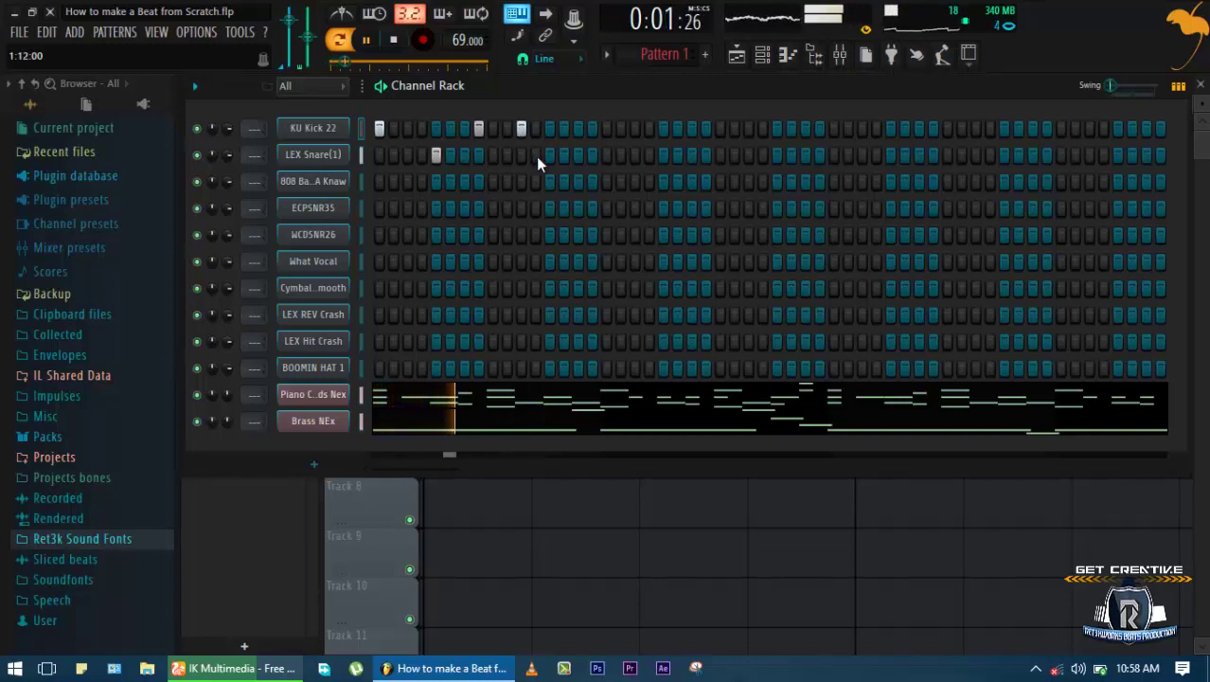
Add a LEX Snare(1) hit on step 13 and a KU Kick 22 hit on step 17, dropping the trial kick on step 15
{"action": "left_click", "coordinate": [549, 155]}
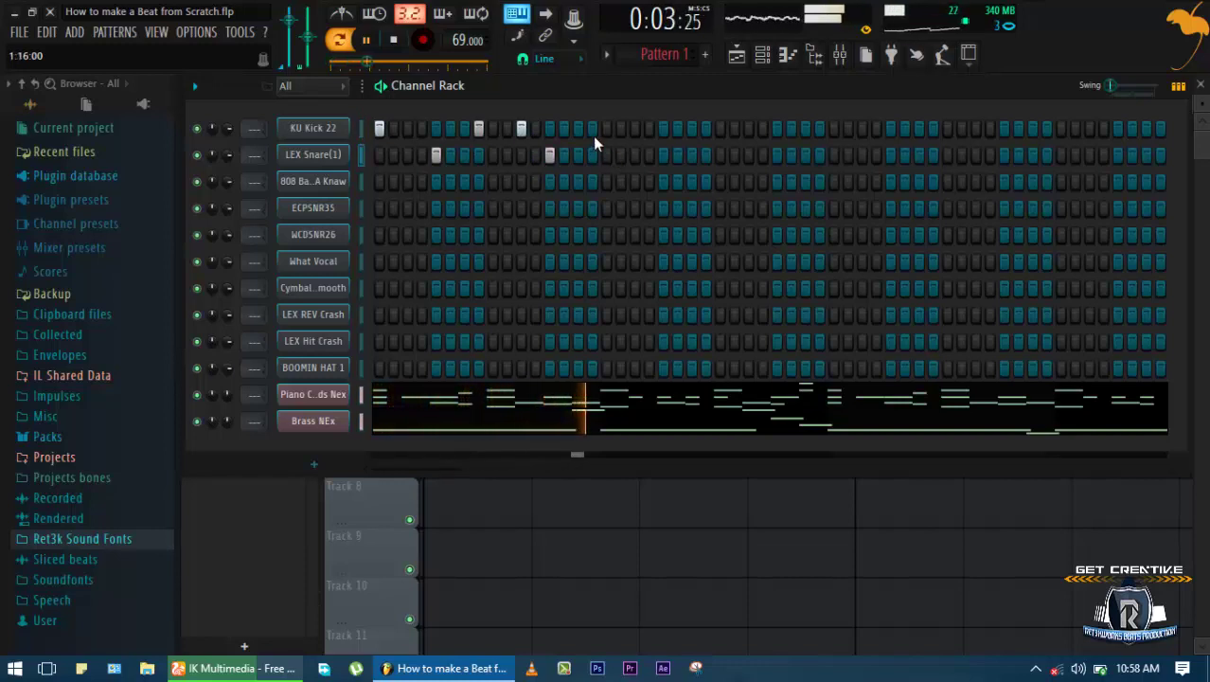
{"action": "key", "text": "space"}
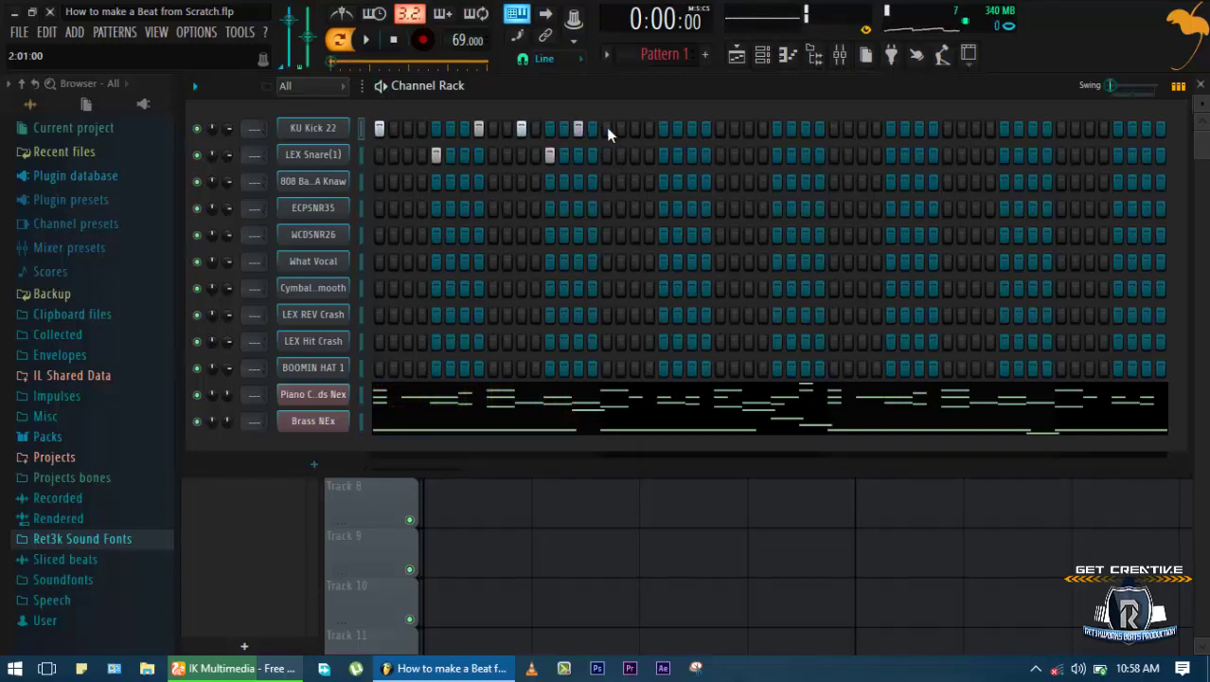
{"action": "key", "text": "space"}
{"action": "left_click", "coordinate": [607, 129]}
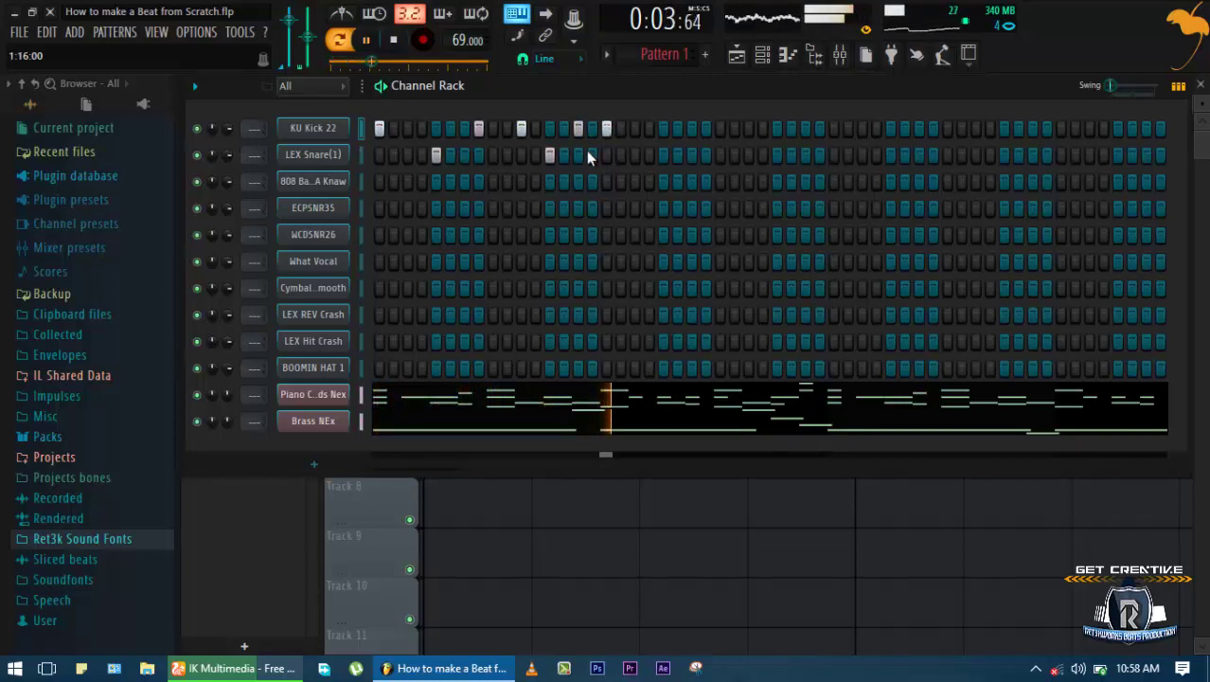
{"action": "key", "text": "space"}
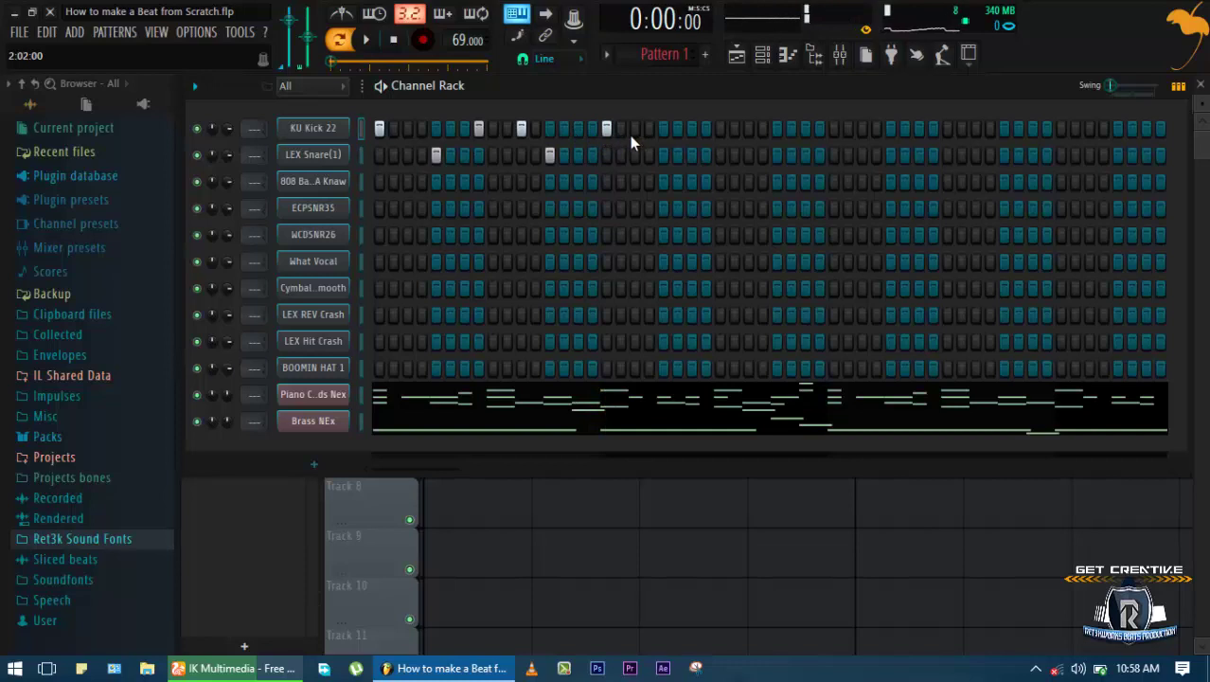
Try a KU Kick 22 hit on step 20, replace it with one on step 16, and play the pattern
{"action": "key", "text": "space"}
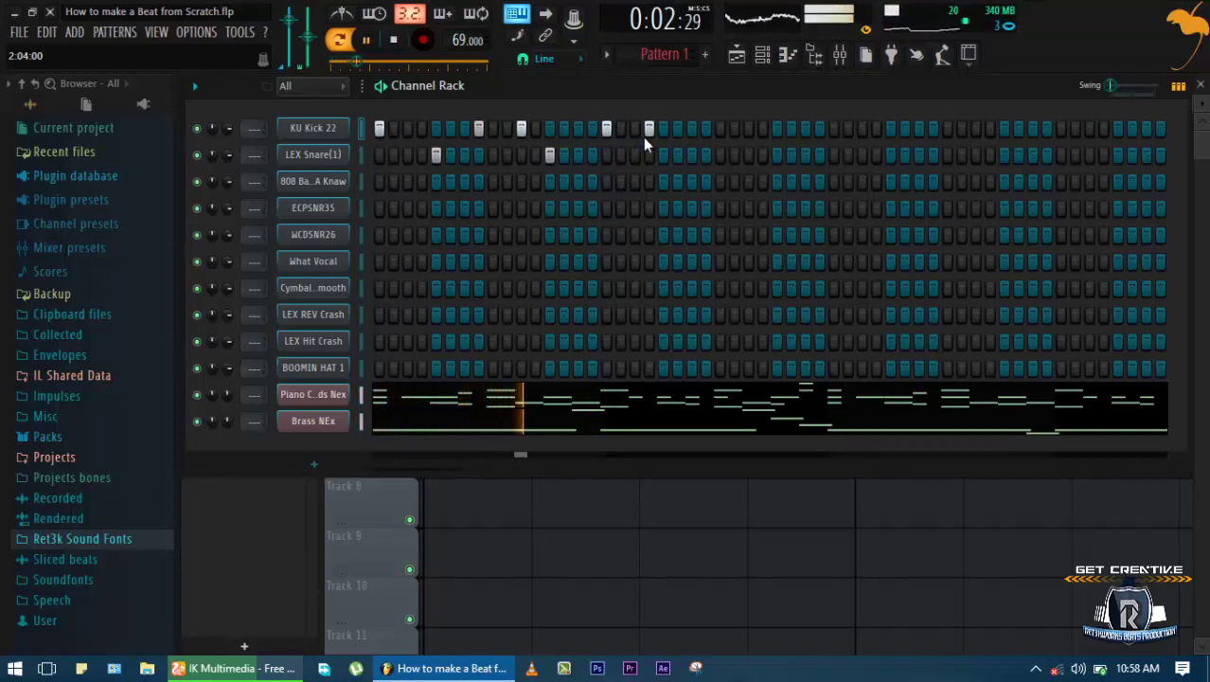
{"action": "key", "text": "space"}
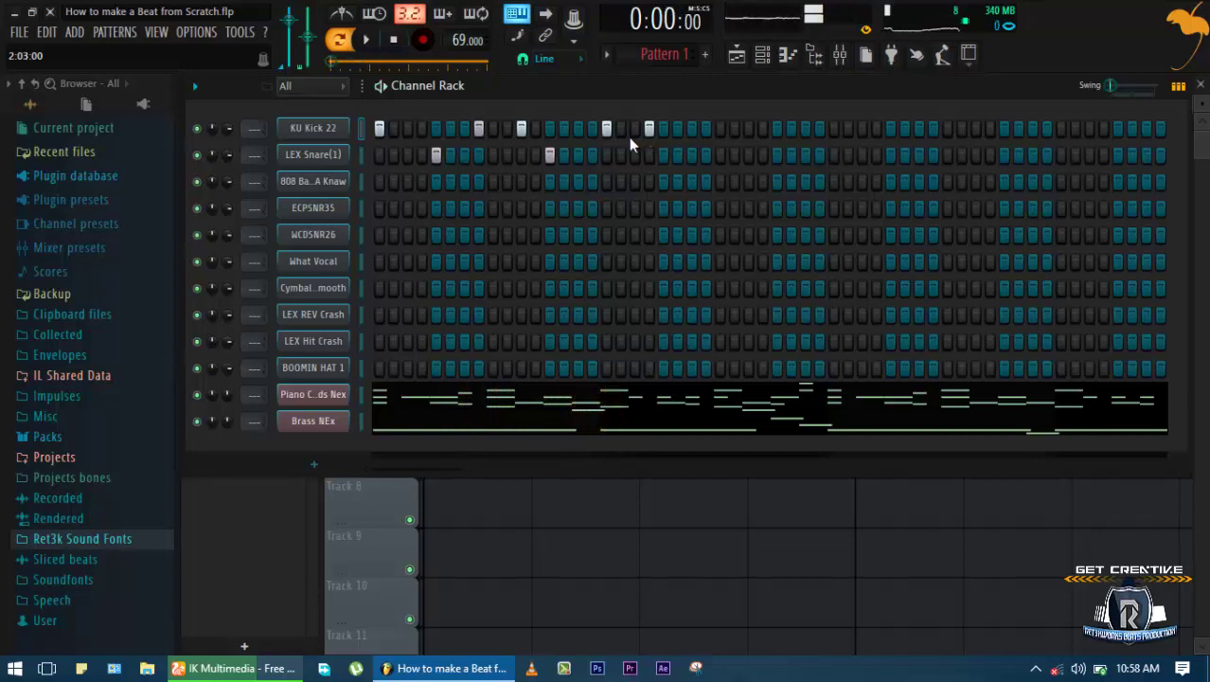
{"action": "left_click", "coordinate": [592, 129]}
{"action": "key", "text": "space"}
{"action": "right_click", "coordinate": [650, 130]}
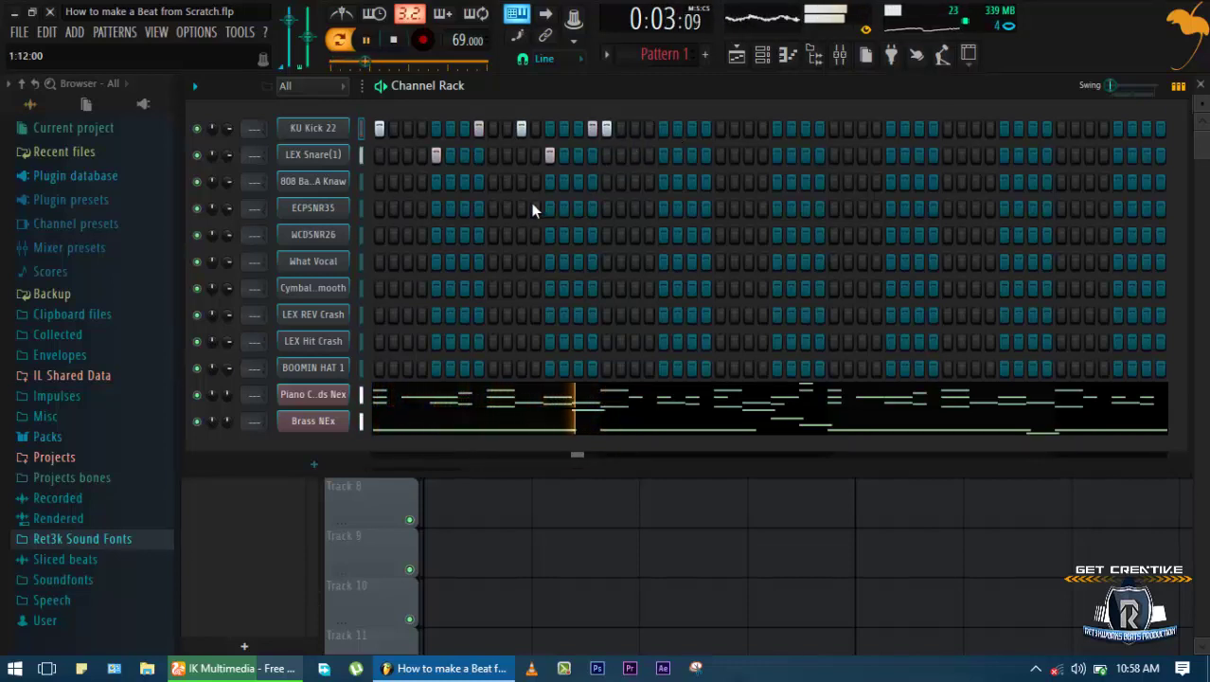
{"action": "key", "text": "space"}
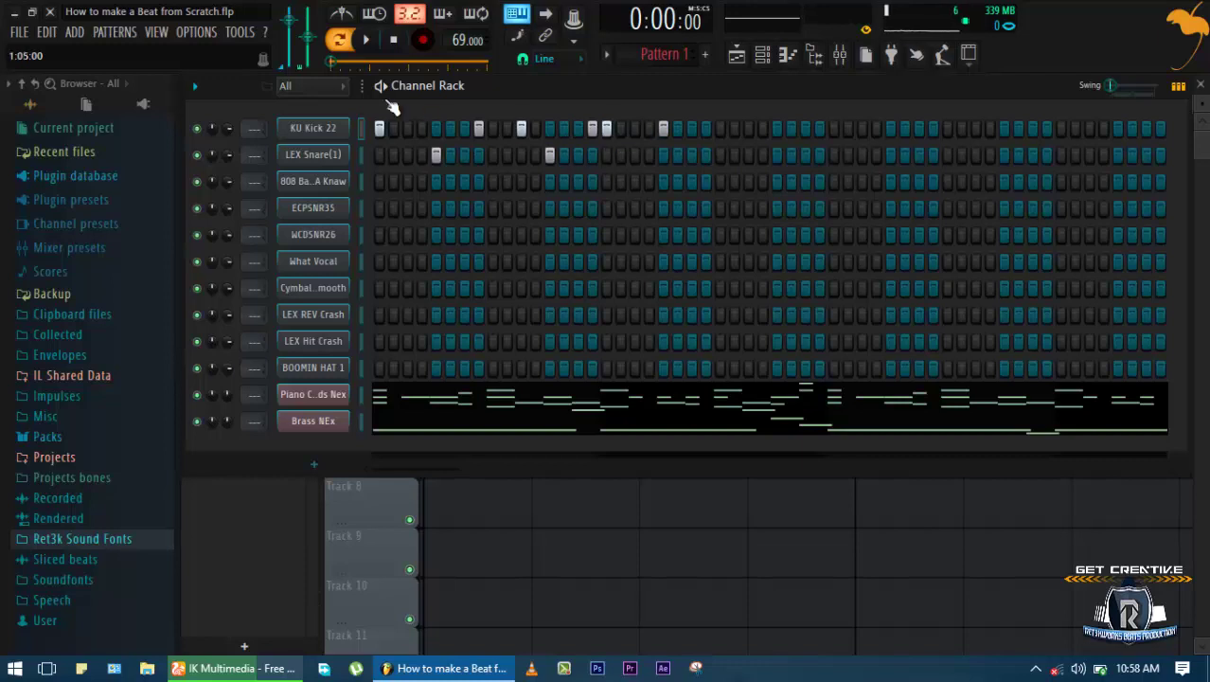
Audition the pattern from around step 14 of bar 1, and replay it from the beginning
{"action": "left_click_drag", "start_coordinate": [400, 58], "coordinate": [375, 64]}
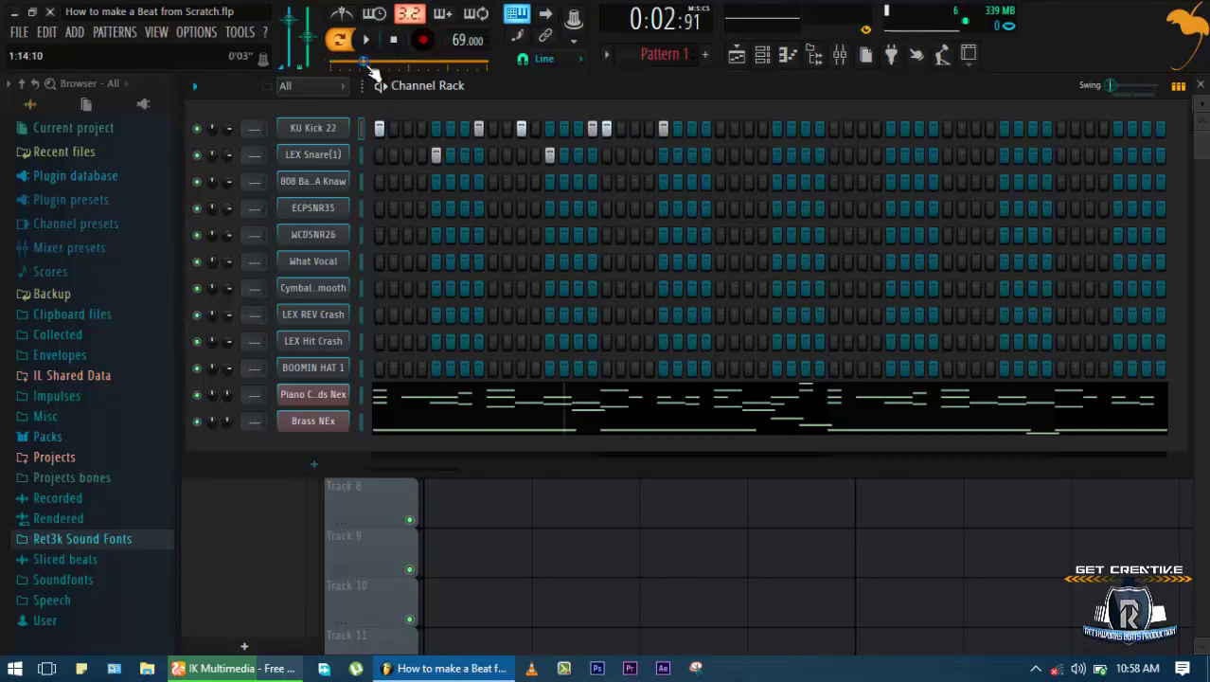
{"action": "key", "text": "space"}
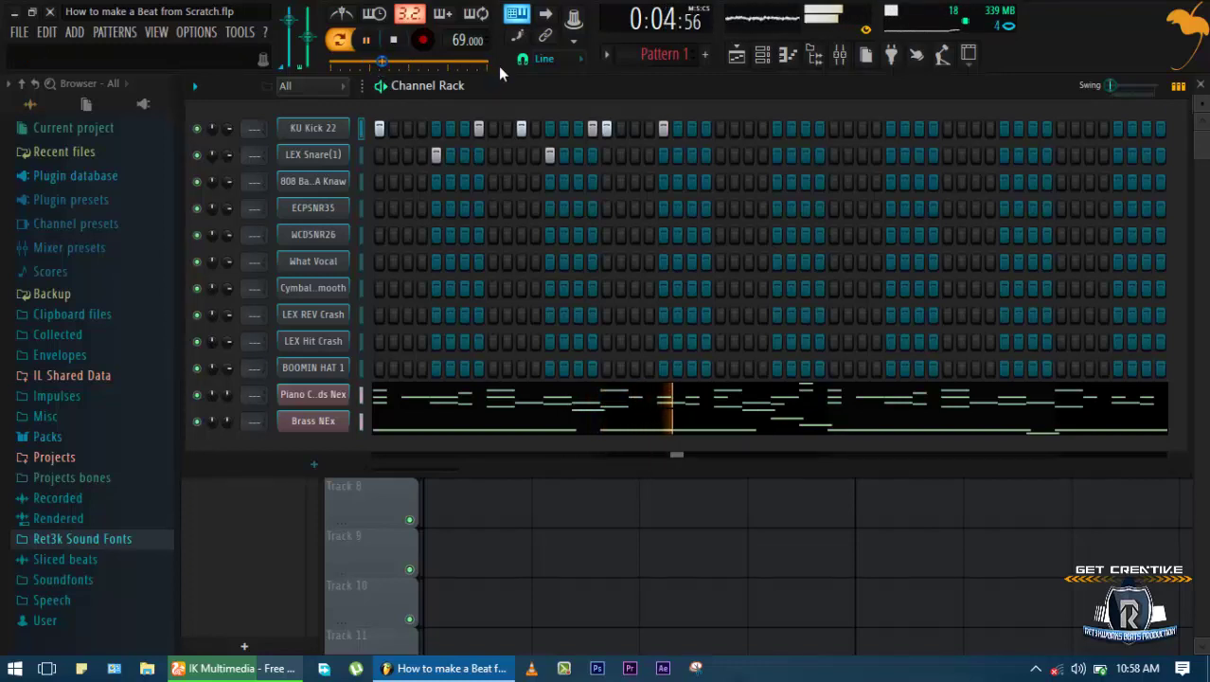
{"action": "key", "text": "space"}
{"action": "left_click_drag", "start_coordinate": [382, 62], "coordinate": [276, 83]}
{"action": "key", "text": "space"}
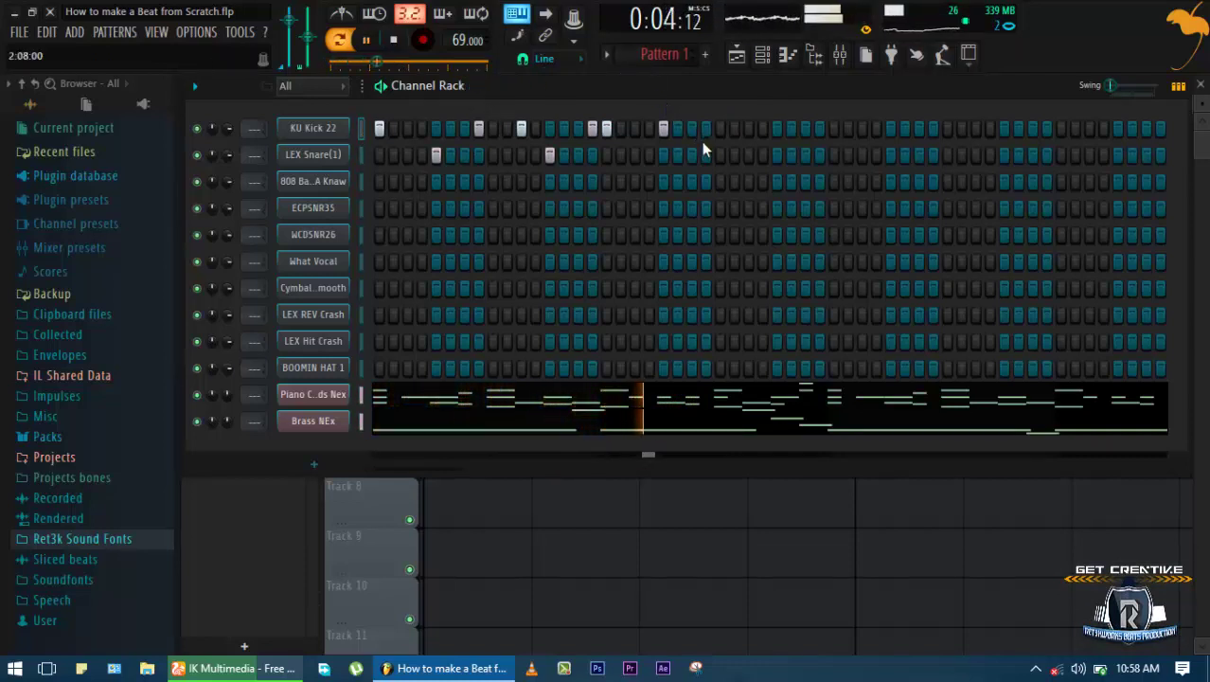
{"action": "key", "text": "space"}
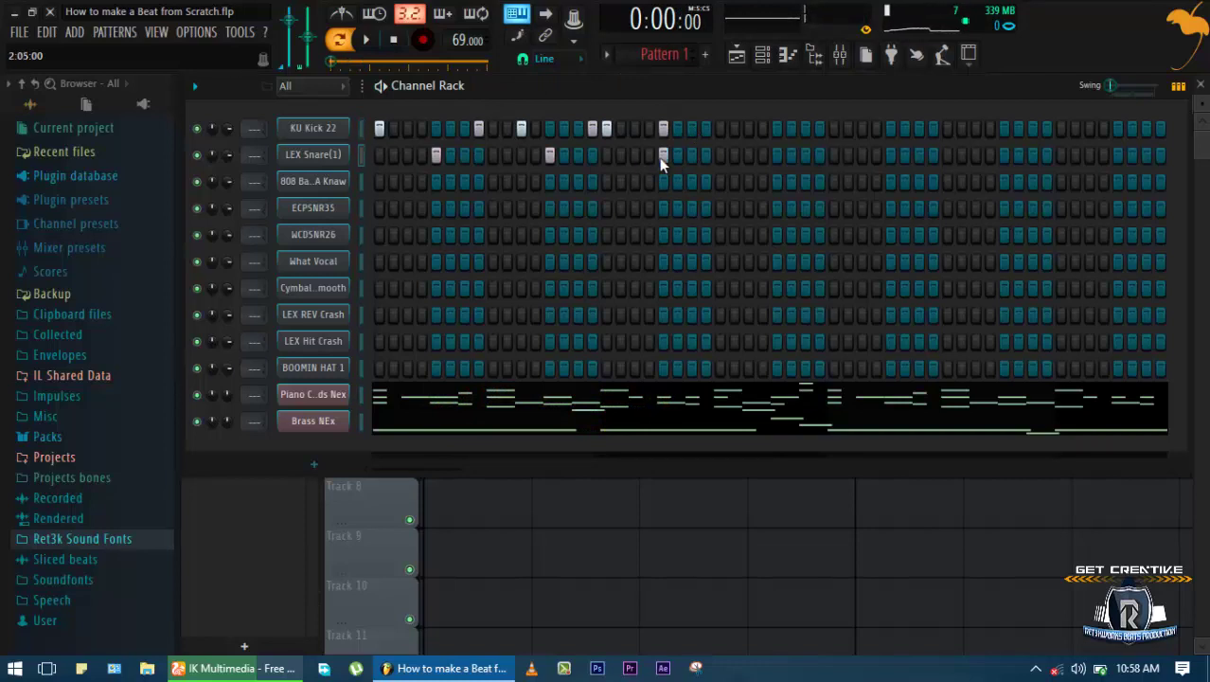
Replace the KU Kick 22 hit on step 21 with a LEX Snare(1) hit and add a kick hit on step 26
{"action": "left_click", "coordinate": [662, 155]}
{"action": "key", "text": "space"}
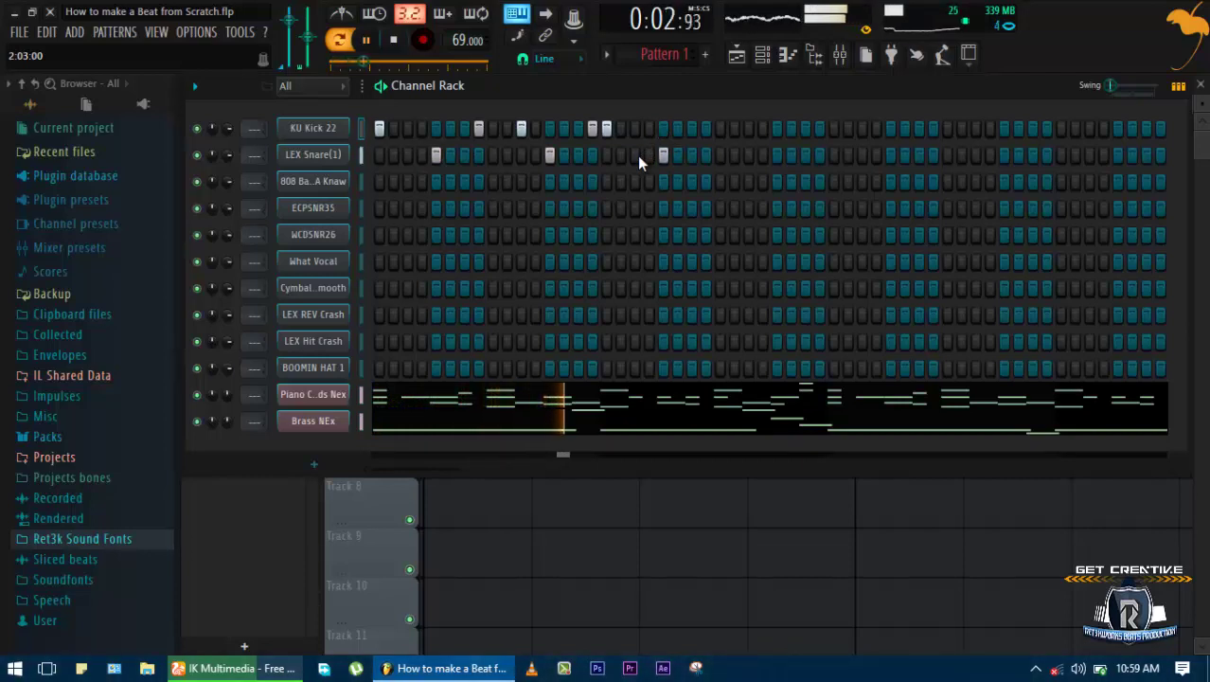
{"action": "left_click", "coordinate": [719, 128]}
{"action": "key", "text": "space"}
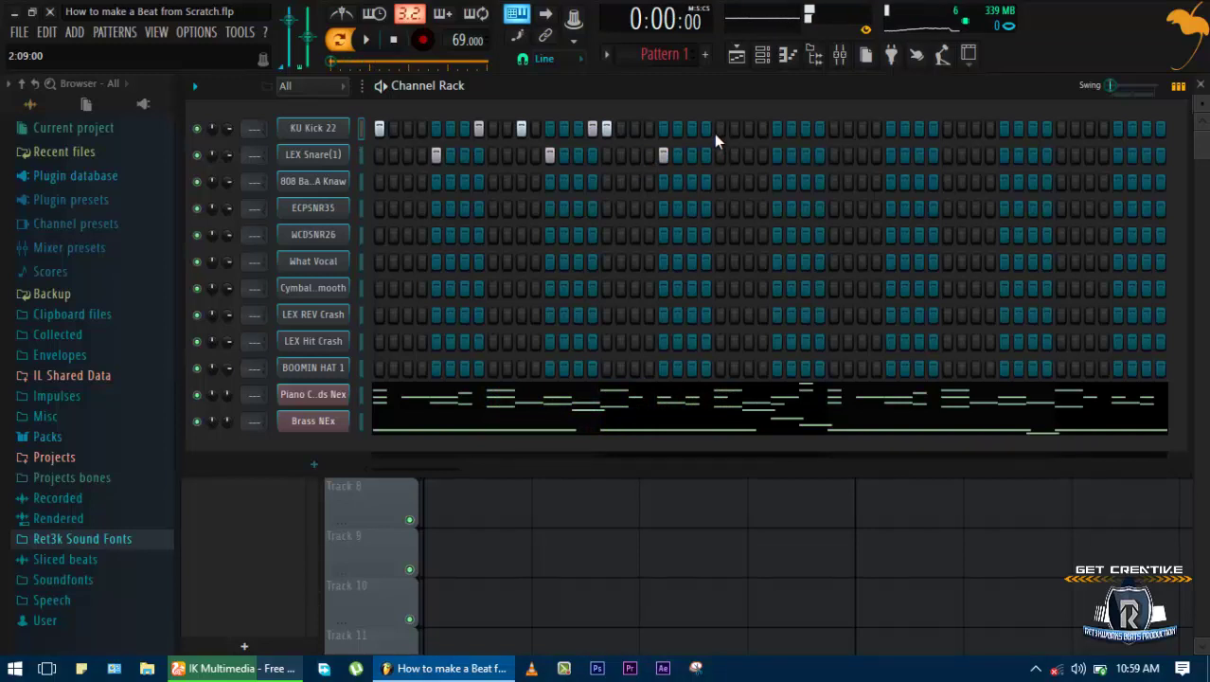
{"action": "key", "text": "space"}
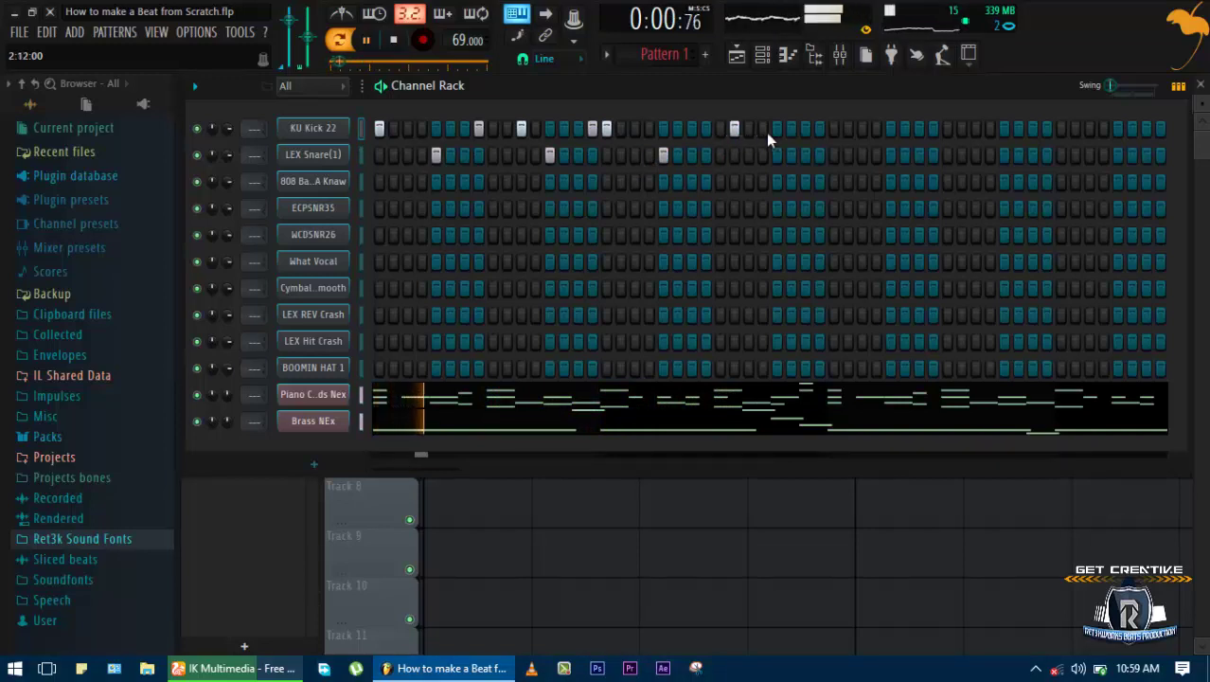
Add a KU Kick 22 hit on step 27 and a LEX Snare(1) hit on step 29, and play the pattern back
{"action": "left_click", "coordinate": [776, 129]}
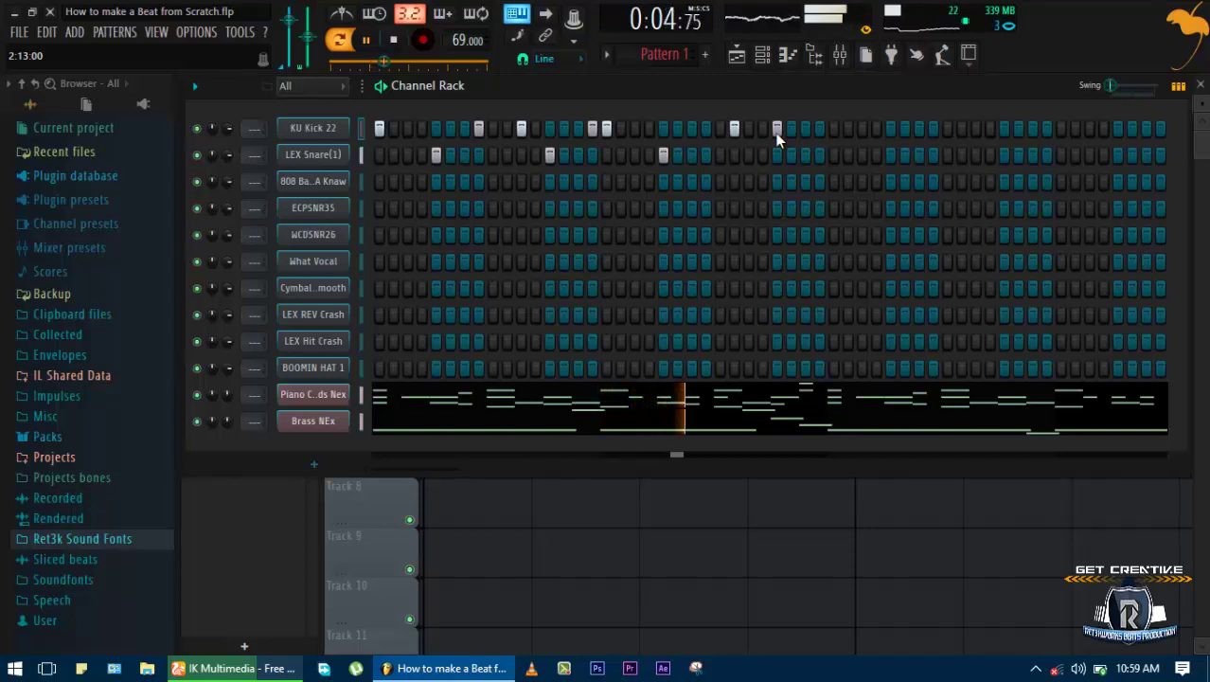
{"action": "left_click", "coordinate": [762, 129]}
{"action": "key", "text": "space"}
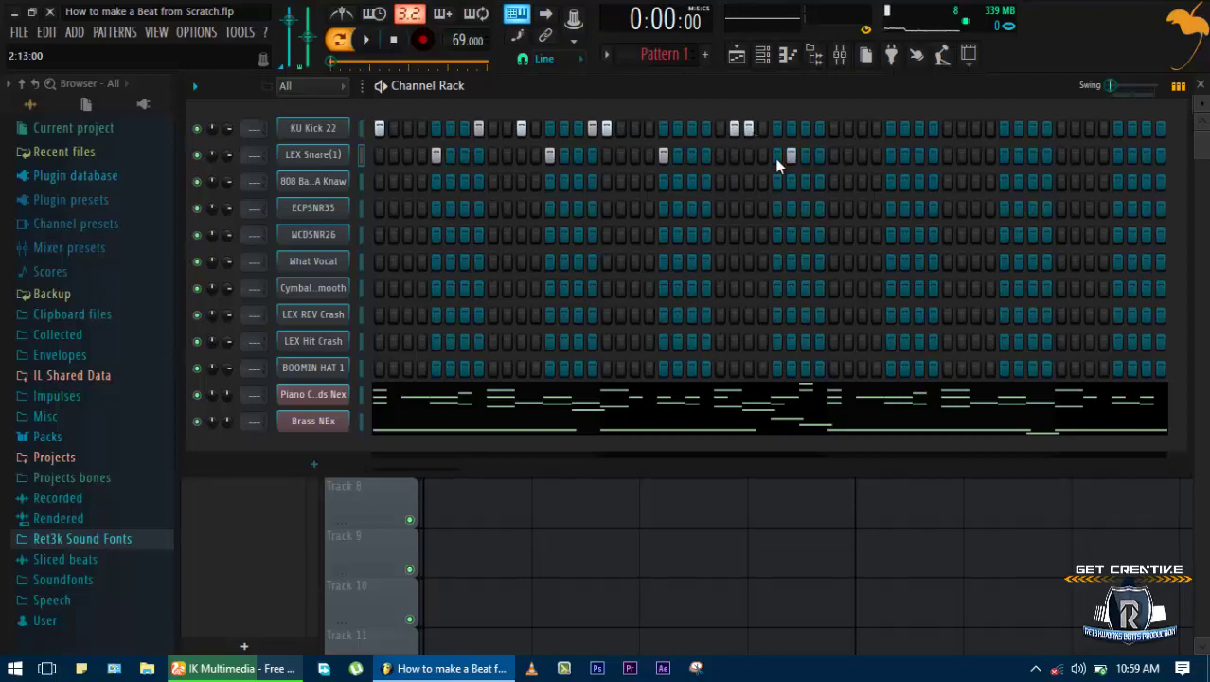
{"action": "left_click", "coordinate": [776, 160]}
{"action": "right_click", "coordinate": [795, 153]}
{"action": "key", "text": "space"}
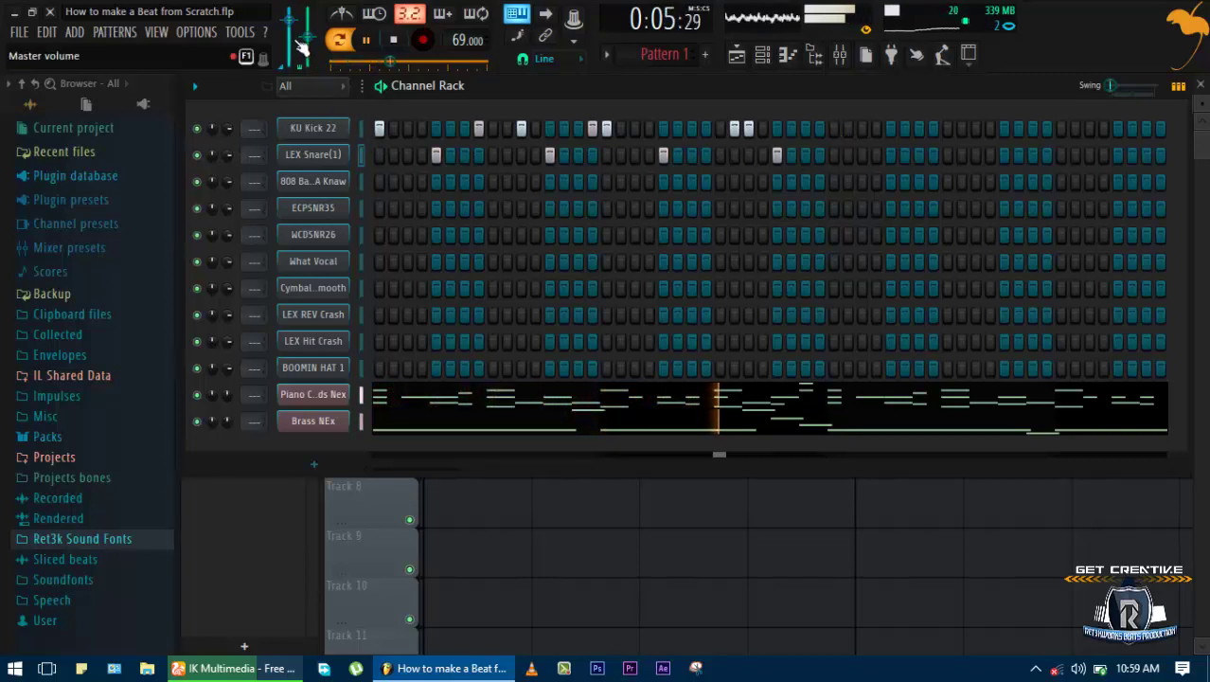
{"action": "key", "text": "space"}
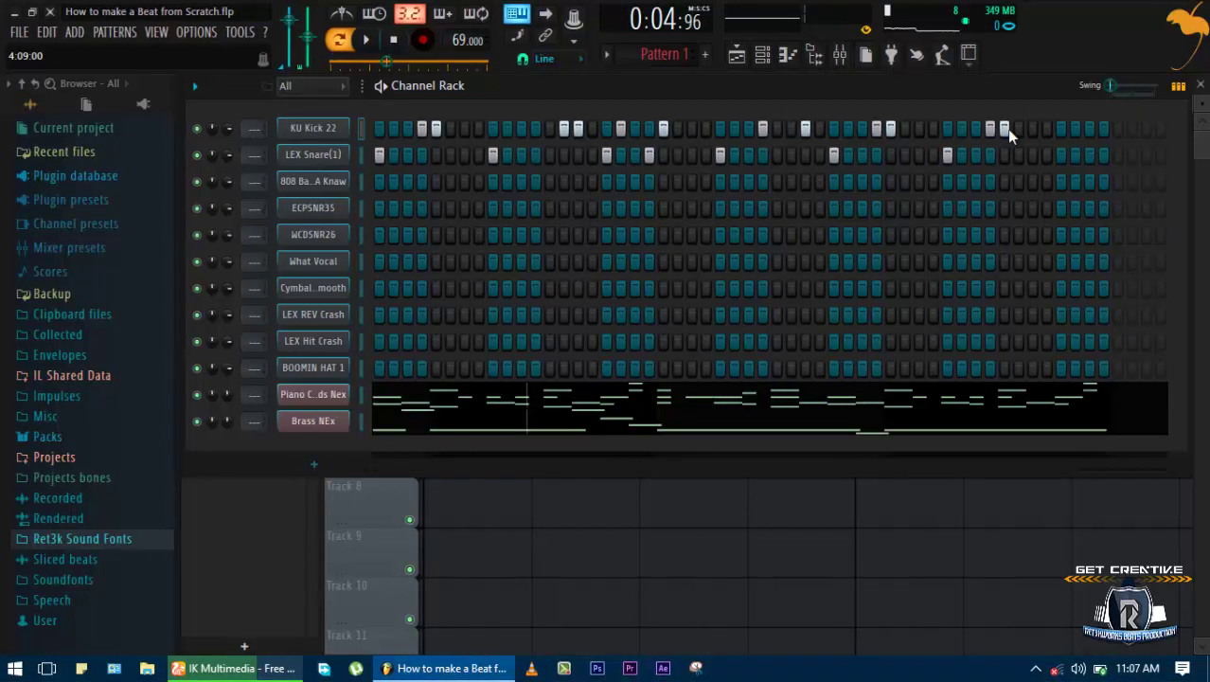
Move the KU Kick 22 hit on step 57 to step 59, trying step 58 during playback
{"action": "left_click", "coordinate": [1019, 127]}
{"action": "key", "text": "space"}
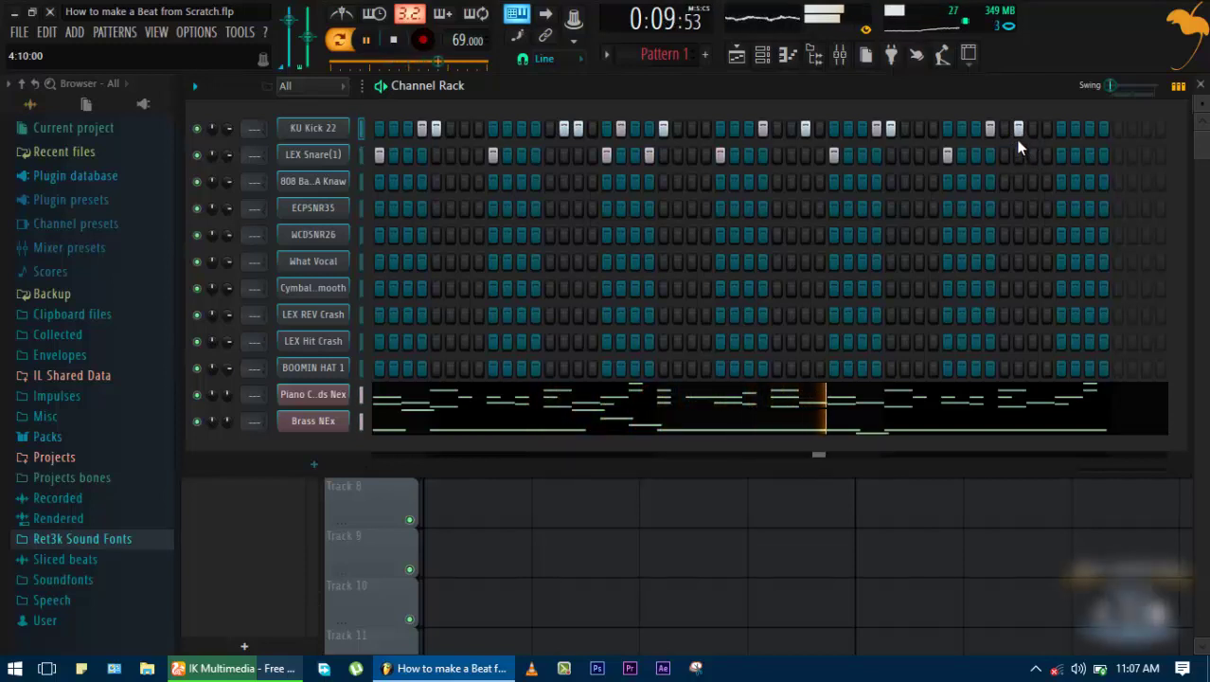
{"action": "left_click", "coordinate": [1018, 131]}
{"action": "left_click", "coordinate": [1032, 129]}
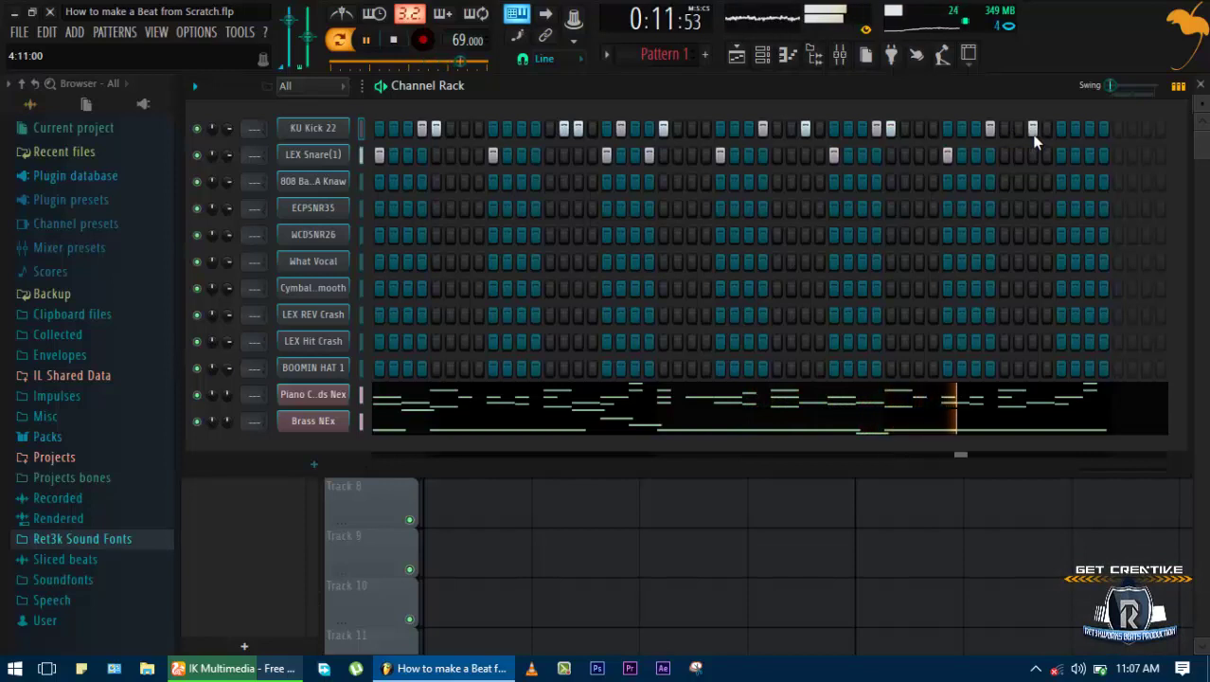
Add LEX Snare(1) hits on steps 61, 63 and 64 to close the fourth bar
{"action": "left_click", "coordinate": [1104, 156]}
{"action": "left_click", "coordinate": [1089, 155]}
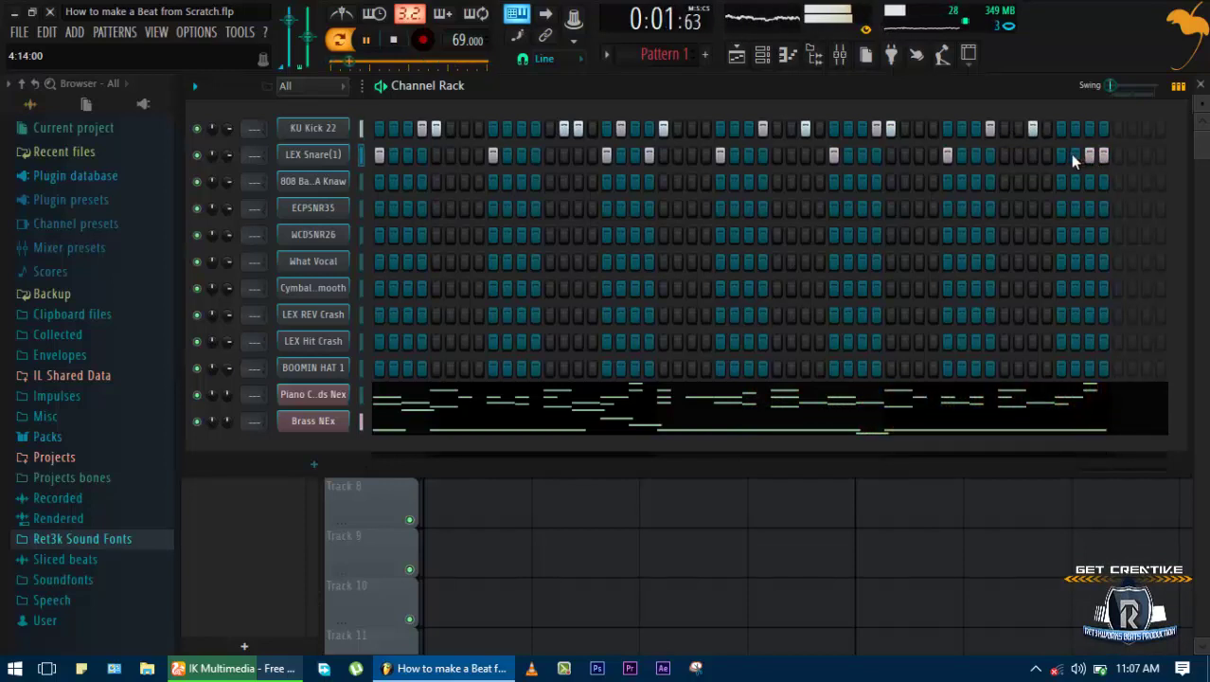
{"action": "left_click", "coordinate": [1061, 155]}
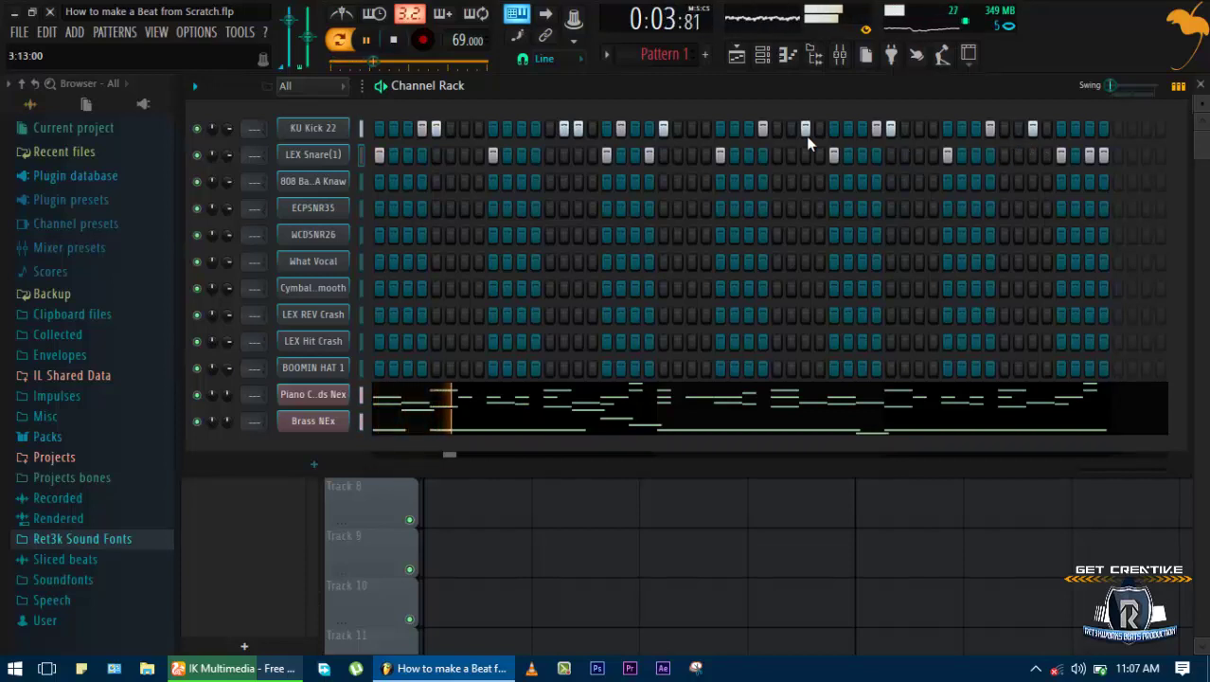
Lower the Master mixer track's level to -1.5 dB, stop playback, and return to the Channel Rack
{"action": "double_click", "coordinate": [254, 129]}
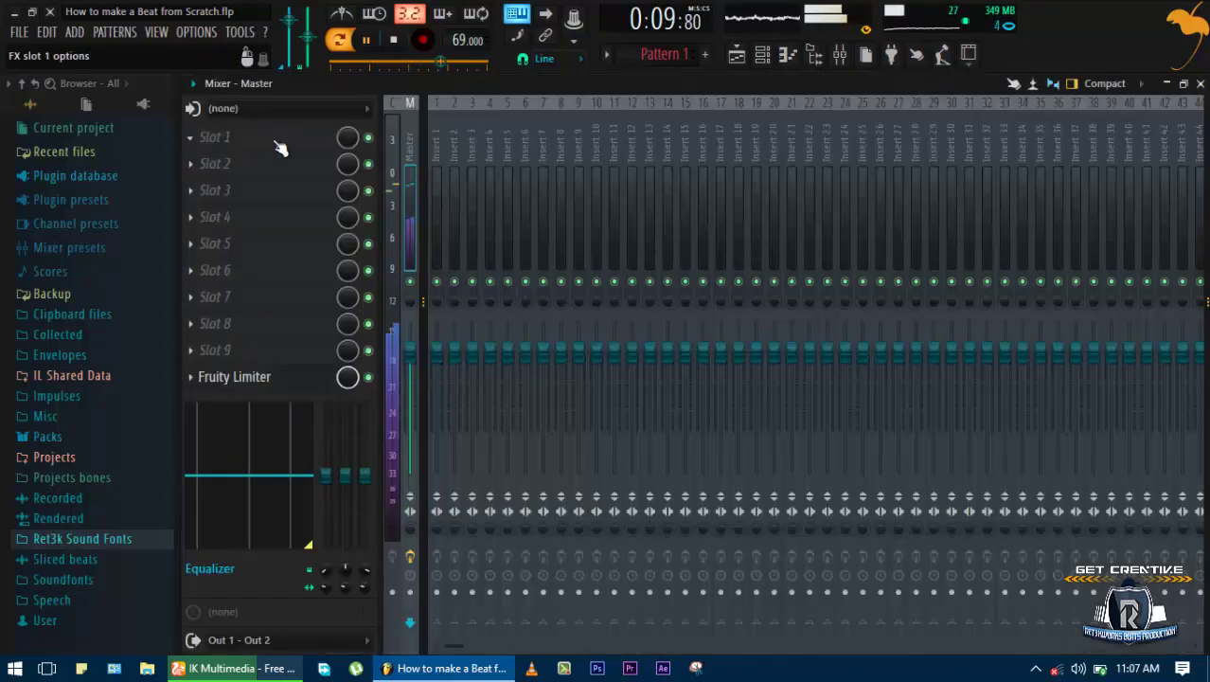
{"action": "left_click_drag", "start_coordinate": [409, 351], "coordinate": [433, 367]}
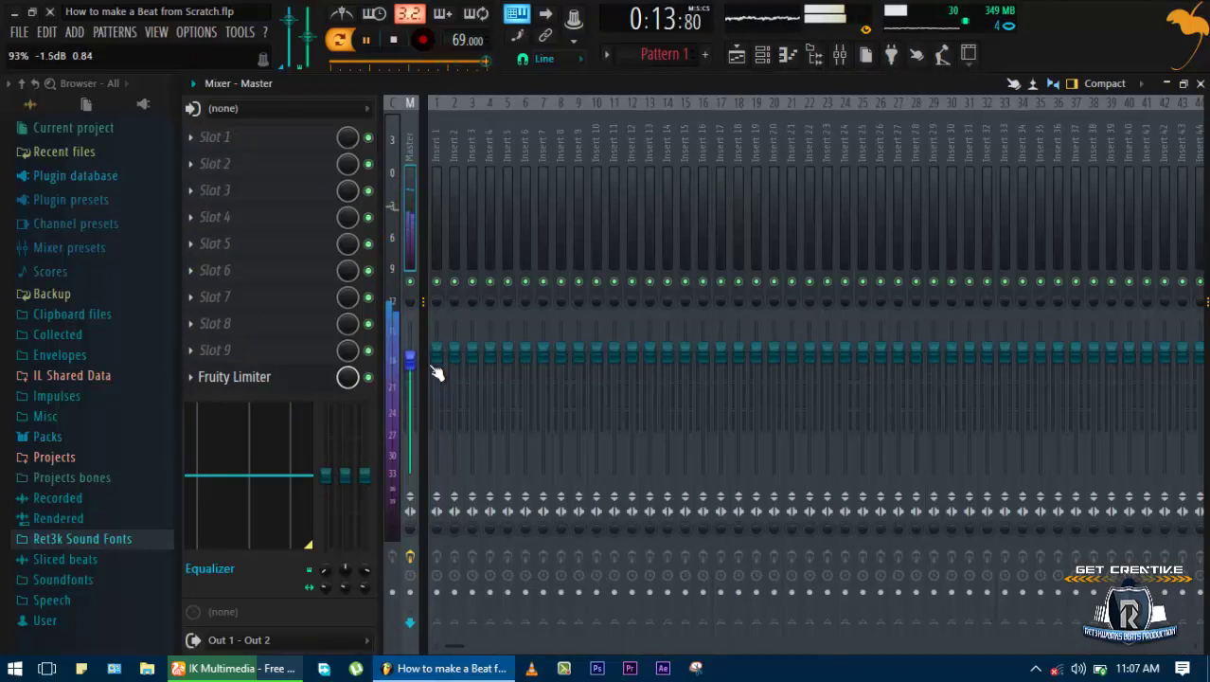
{"action": "key", "text": "space"}
{"action": "key", "text": "F9"}
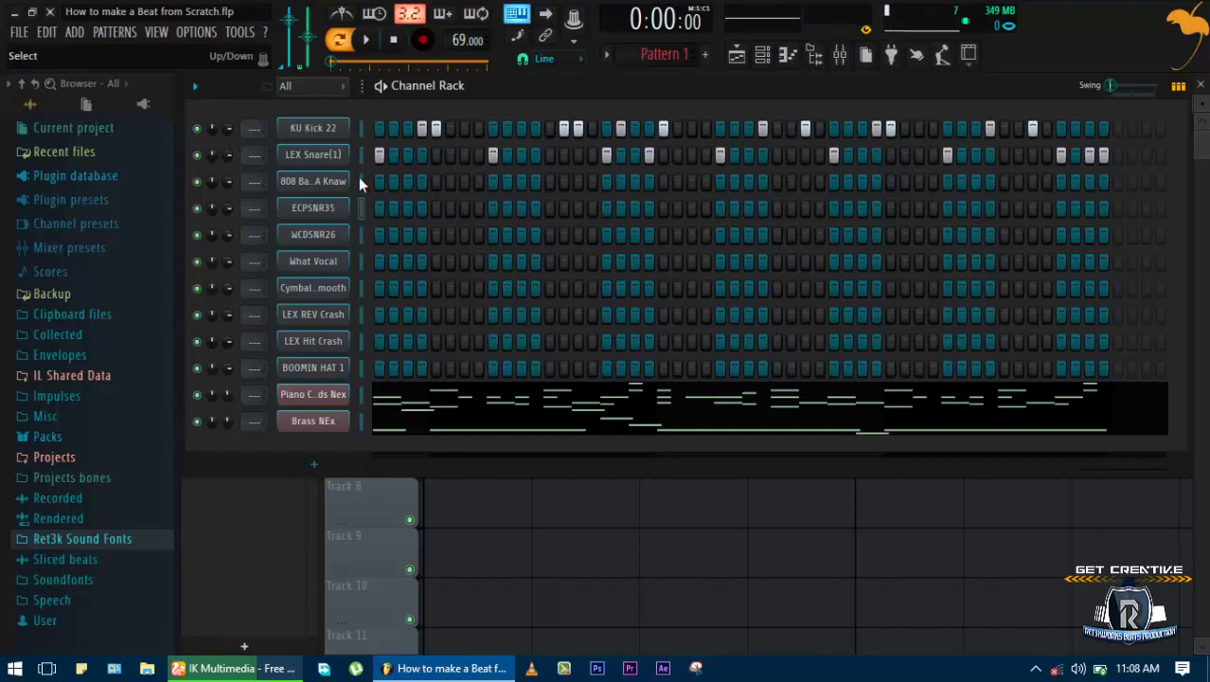
Move the ECPSNR35 and WCDSNR26 channels up directly below LEX Snare(1) and briefly play the pattern
{"action": "scroll", "coordinate": [358, 177], "scroll_direction": "right", "scroll_amount": 3}
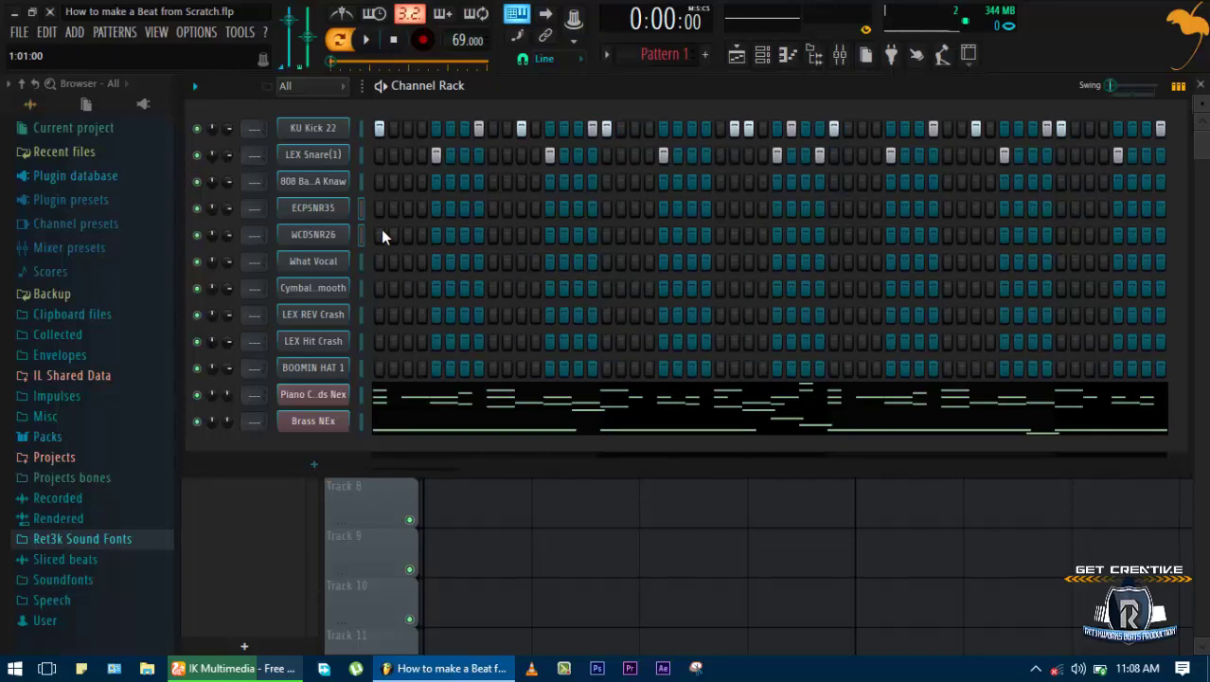
{"action": "key", "text": "alt+Up"}
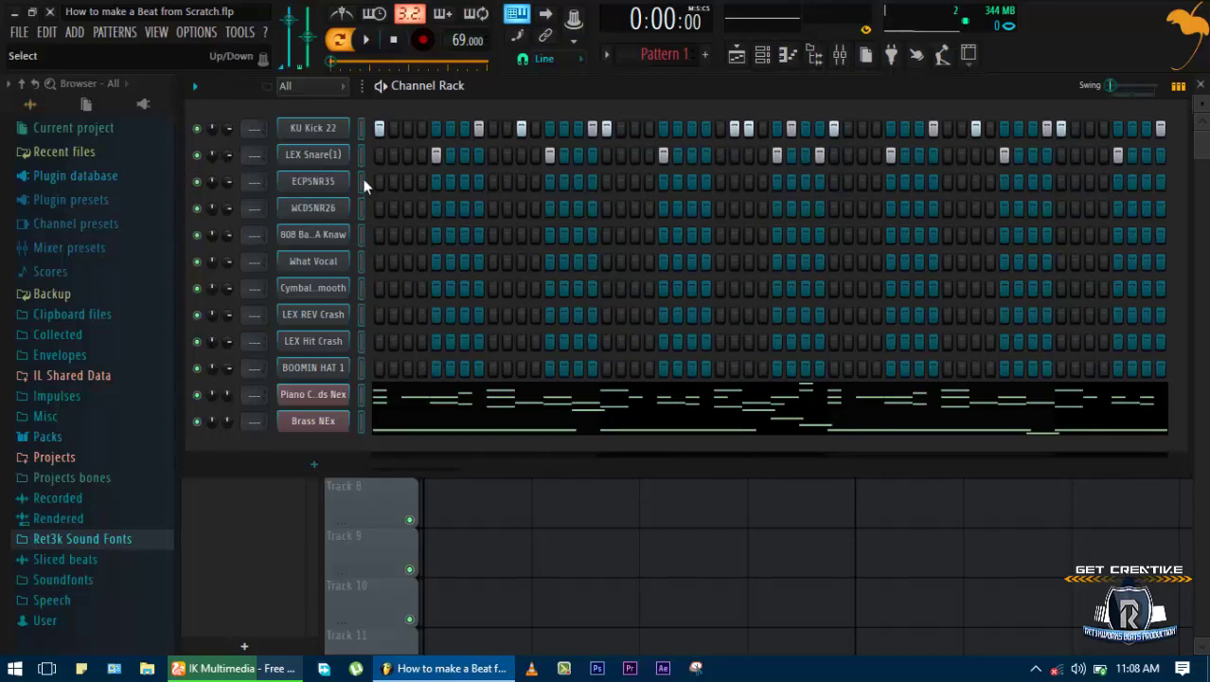
{"action": "key", "text": "space"}
{"action": "key", "text": "space"}
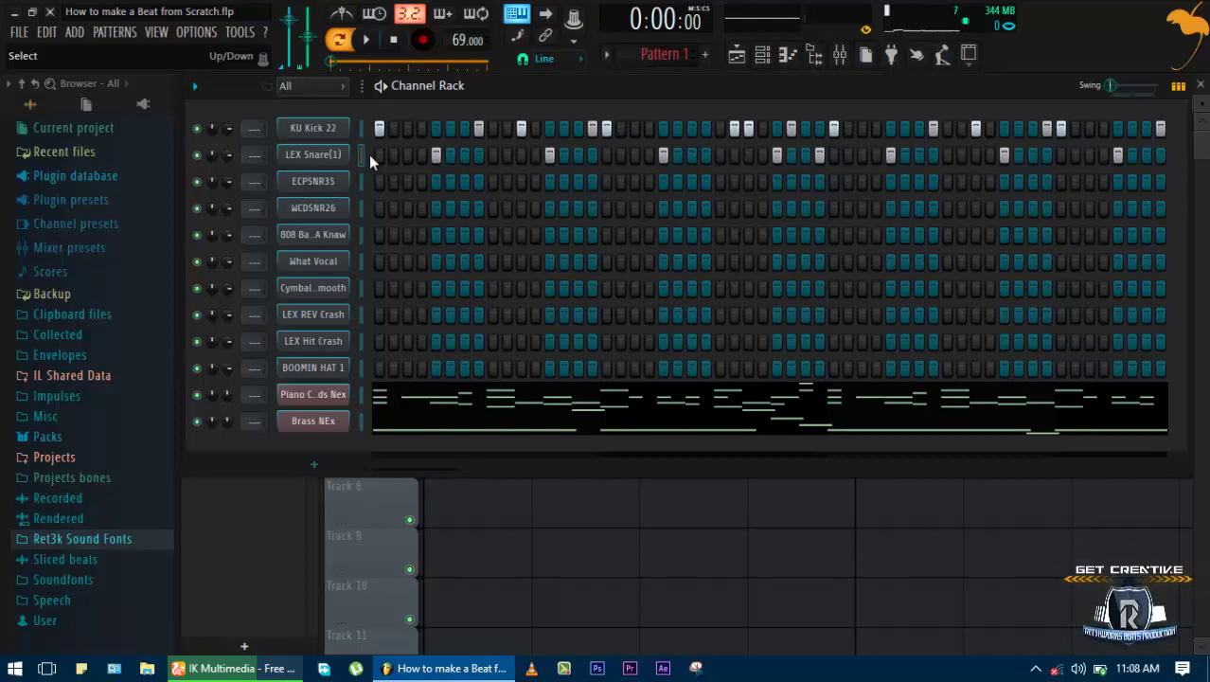
Copy the LEX Snare(1) step sequence to the ECPSNR35 channel and play the layered snares
{"action": "key", "text": "Down"}
{"action": "key", "text": "ctrl+v"}
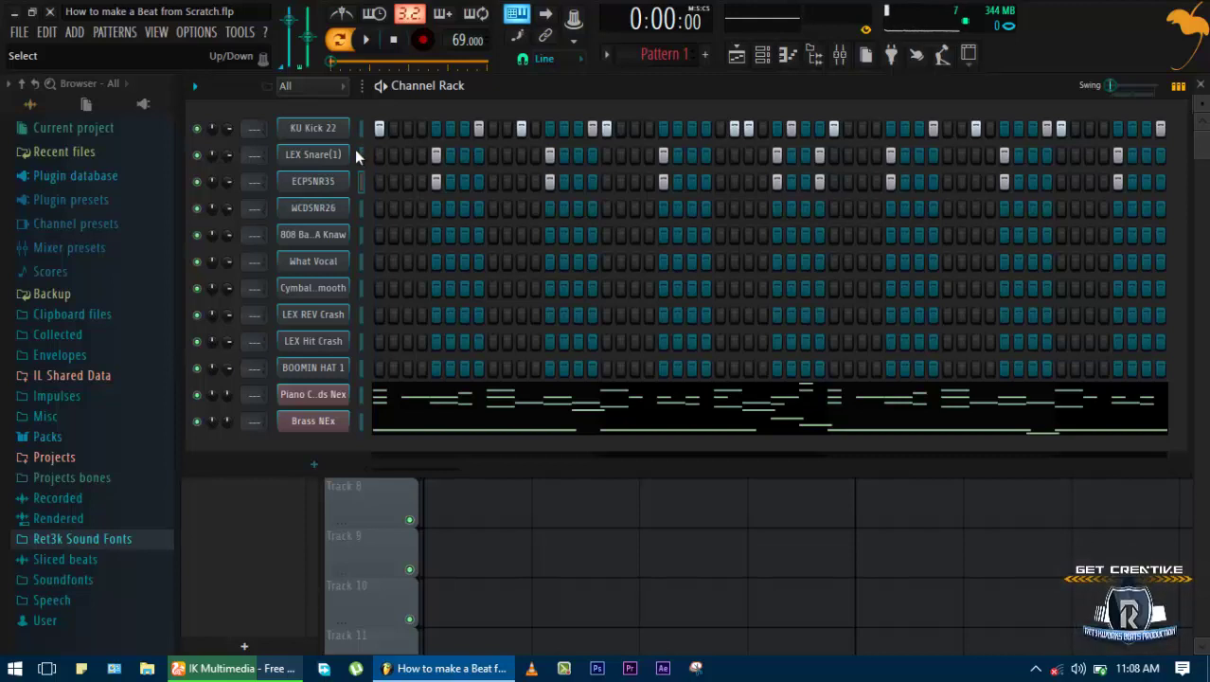
{"action": "key", "text": "space"}
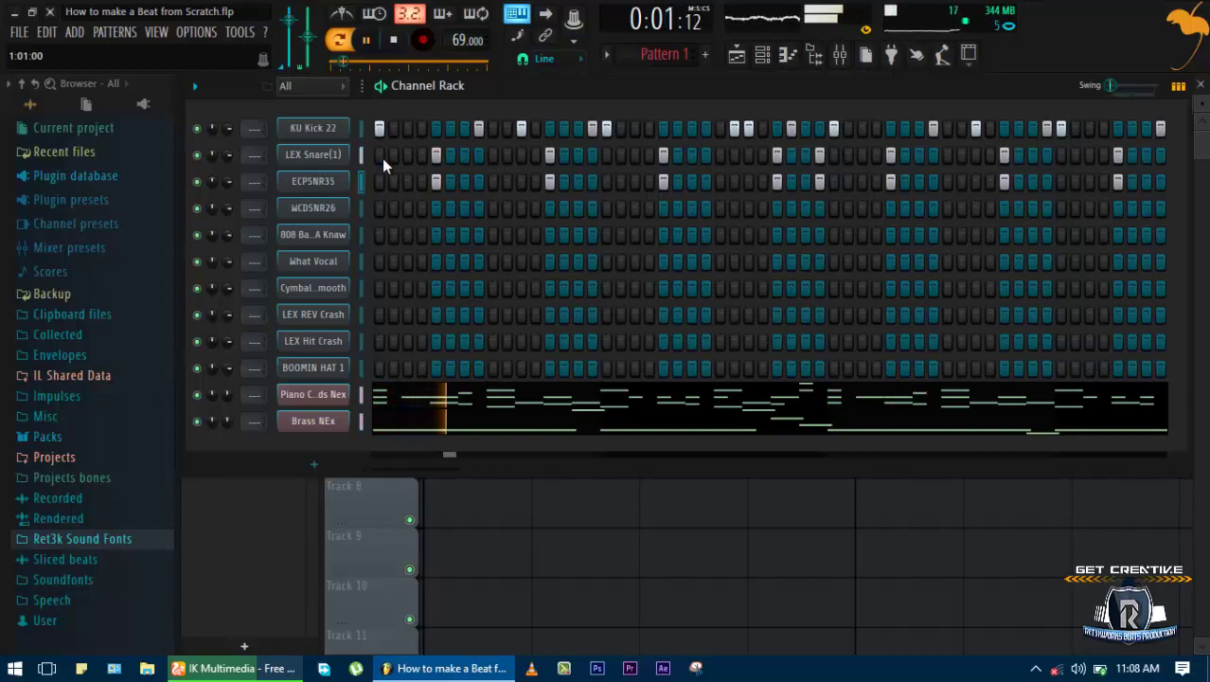
Lower the LEX Snare(1) channel volume and replay the pattern to check the snare balance
{"action": "key", "text": "space"}
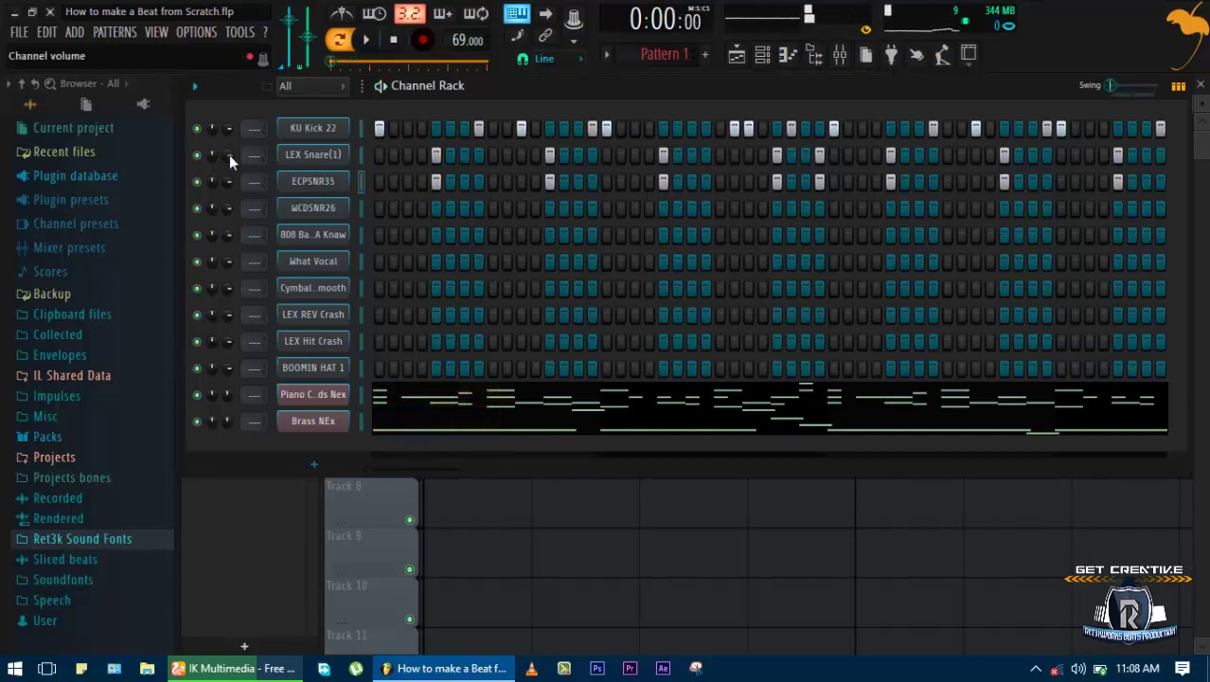
{"action": "left_click_drag", "start_coordinate": [229, 154], "coordinate": [249, 230]}
{"action": "key", "text": "space"}
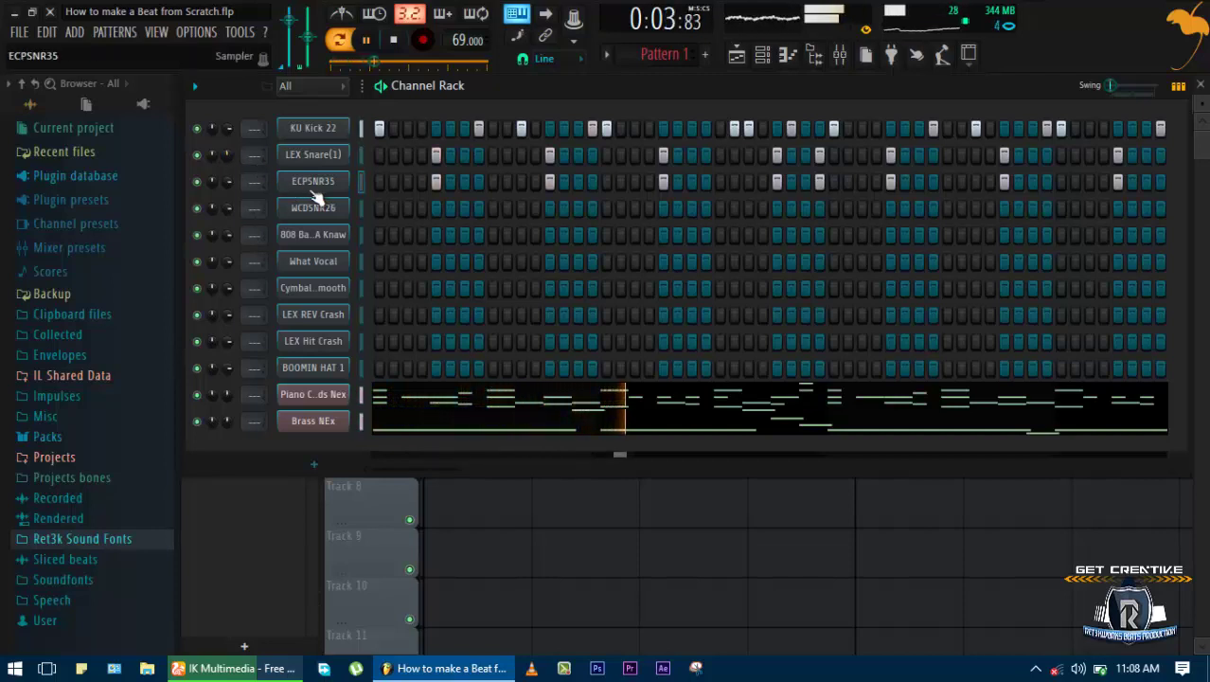
Move the LEX Snare(1) step sequence to the WCDSNR26 channel and delete the LEX Snare(1) channel
{"action": "key", "text": "space"}
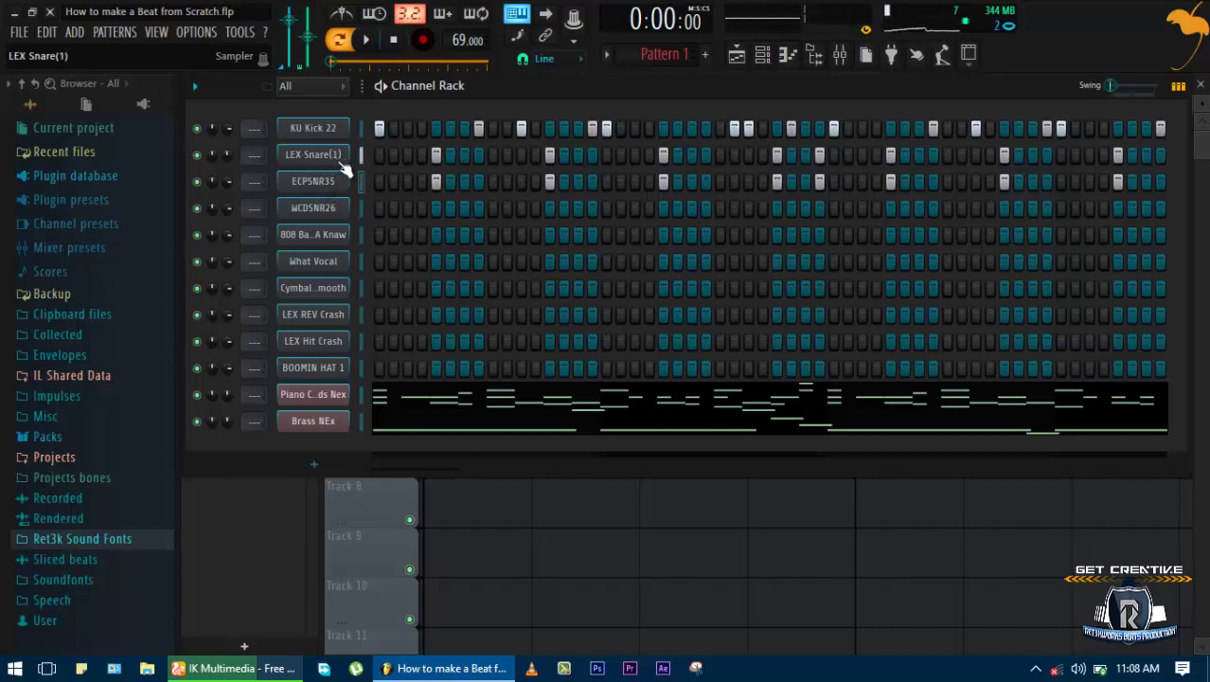
{"action": "key", "text": "ctrl+x"}
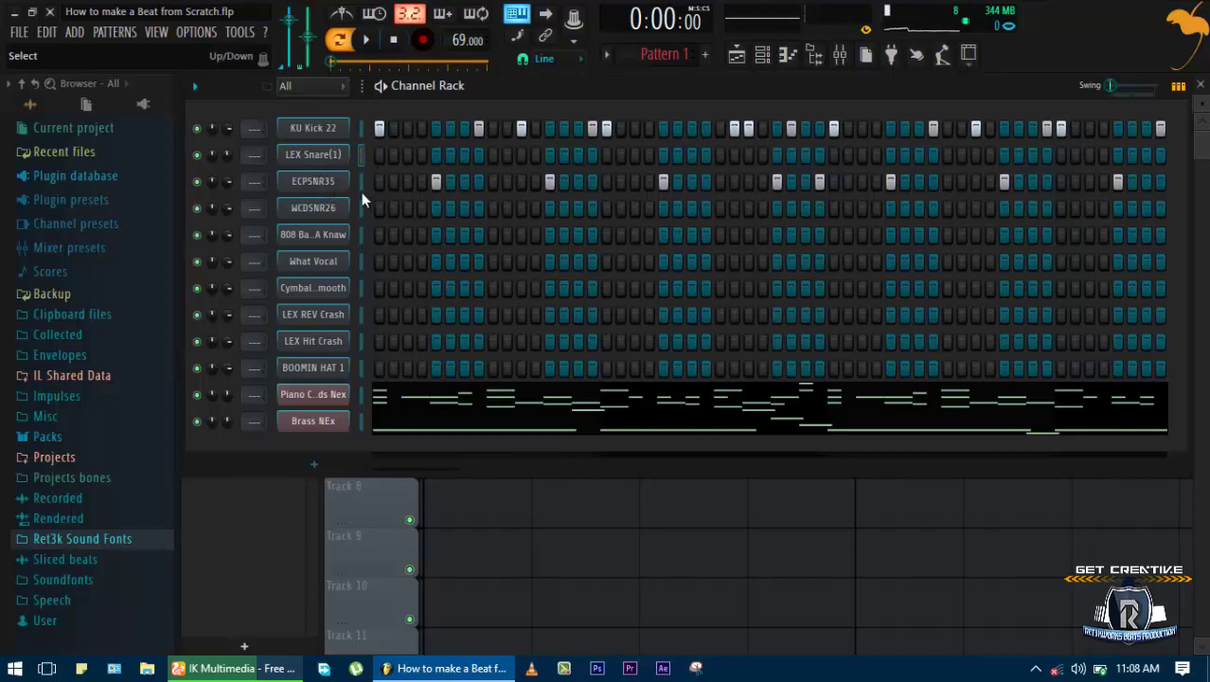
{"action": "left_click", "coordinate": [358, 209]}
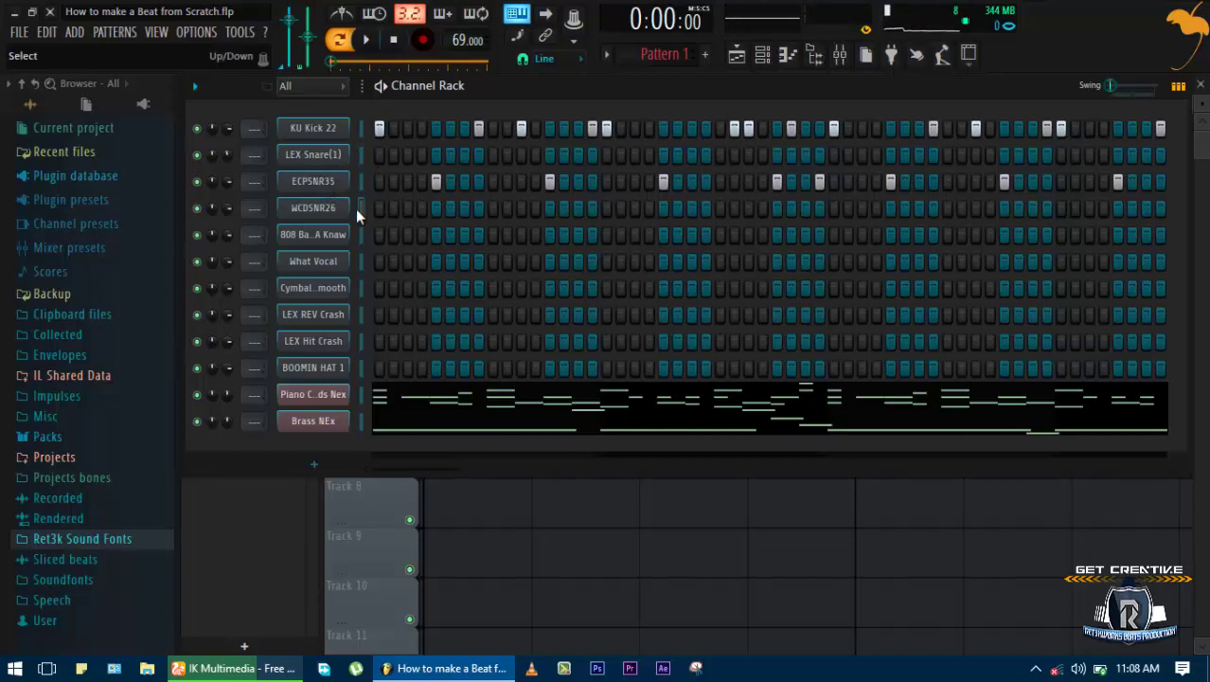
{"action": "right_click", "coordinate": [303, 134]}
{"action": "right_click", "coordinate": [310, 152]}
{"action": "left_click", "coordinate": [379, 325]}
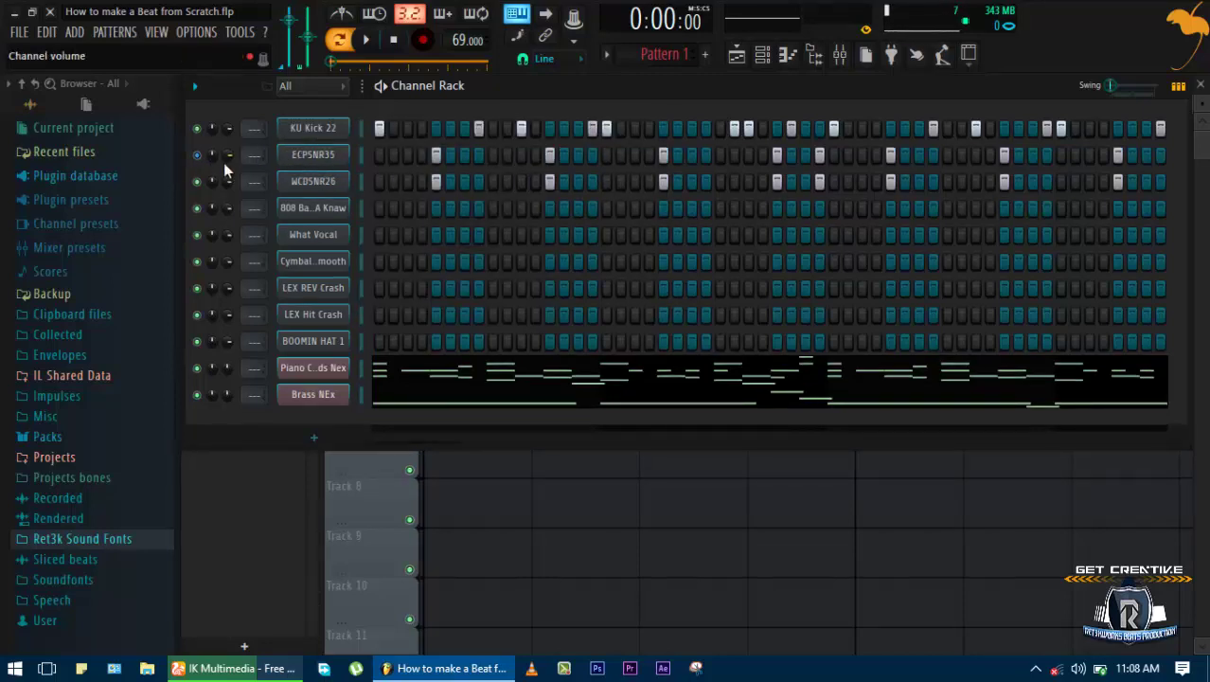
{"action": "key", "text": "space"}
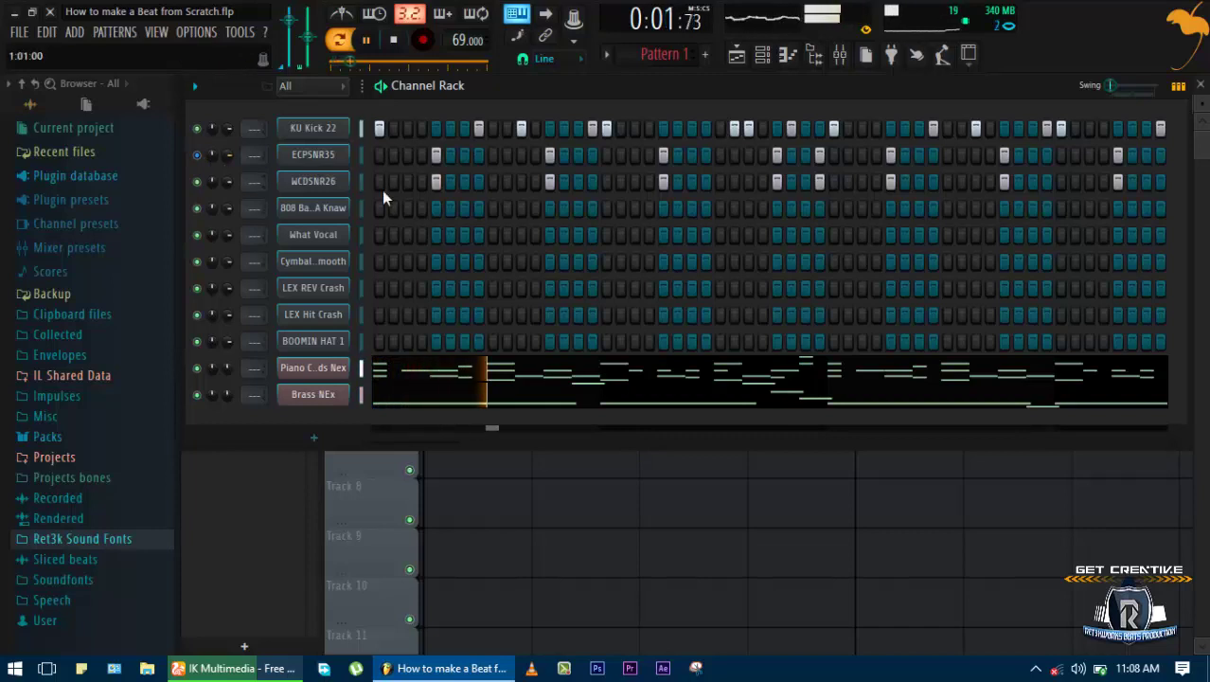
{"action": "key", "text": "space"}
Enable WCDSNR26's volume envelope with zero attack, decay, sustain and release, keeping a short hold, and play the pattern
{"action": "left_click", "coordinate": [351, 181]}
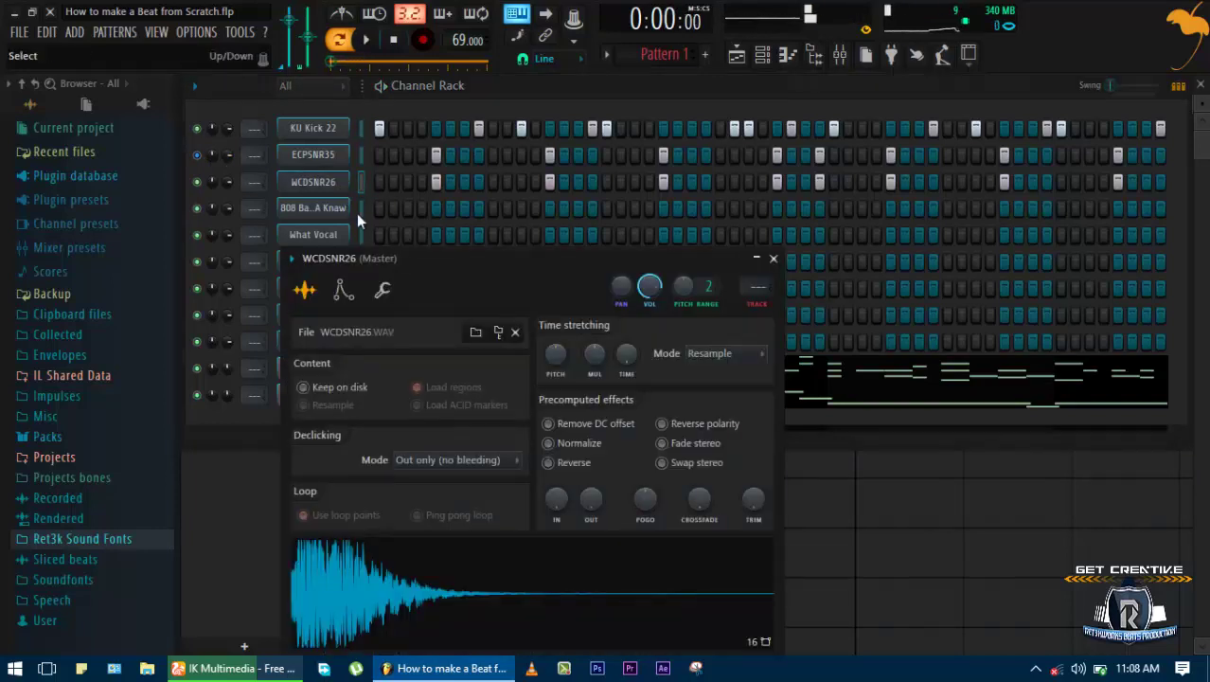
{"action": "left_click_drag", "start_coordinate": [439, 284], "coordinate": [447, 188]}
{"action": "left_click", "coordinate": [390, 193]}
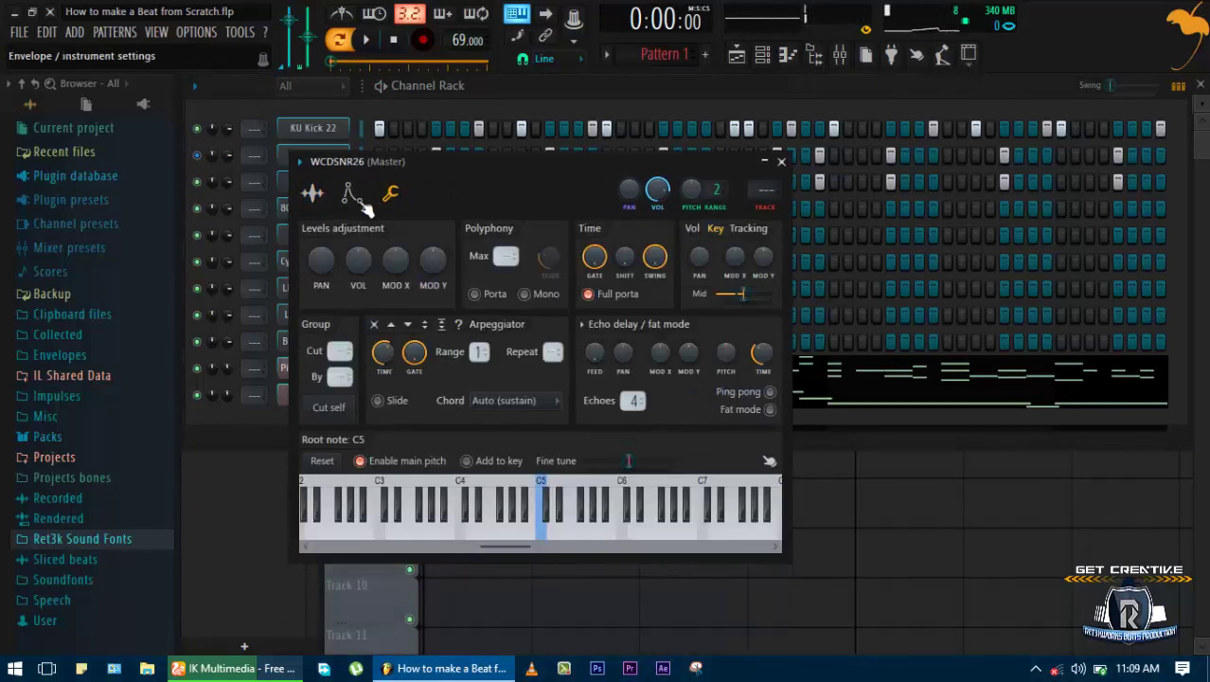
{"action": "left_click", "coordinate": [350, 193]}
{"action": "left_click_drag", "start_coordinate": [349, 379], "coordinate": [350, 416]}
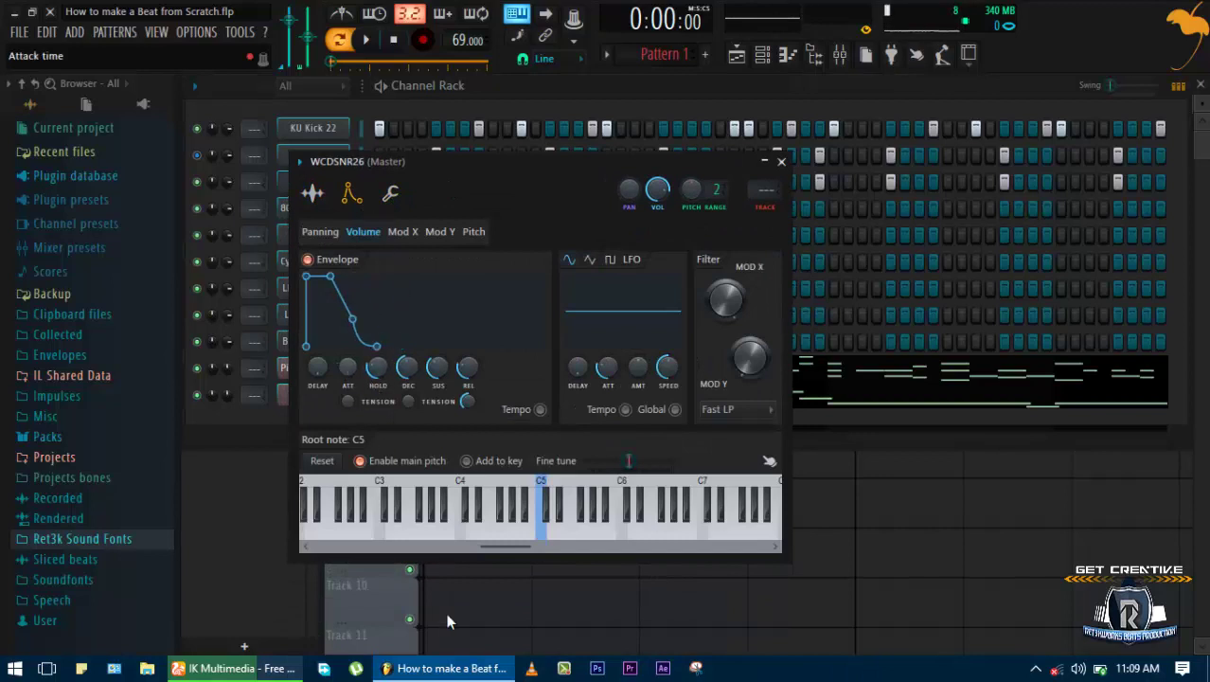
{"action": "left_click_drag", "start_coordinate": [435, 452], "coordinate": [474, 553]}
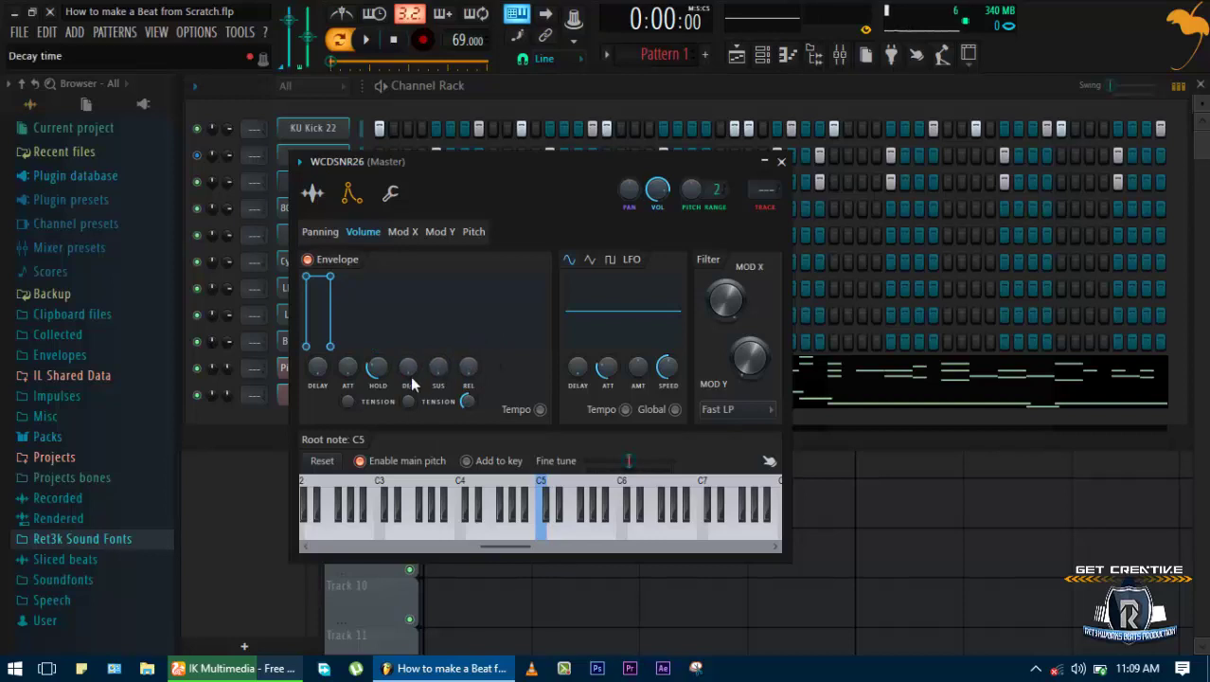
{"action": "key", "text": "space"}
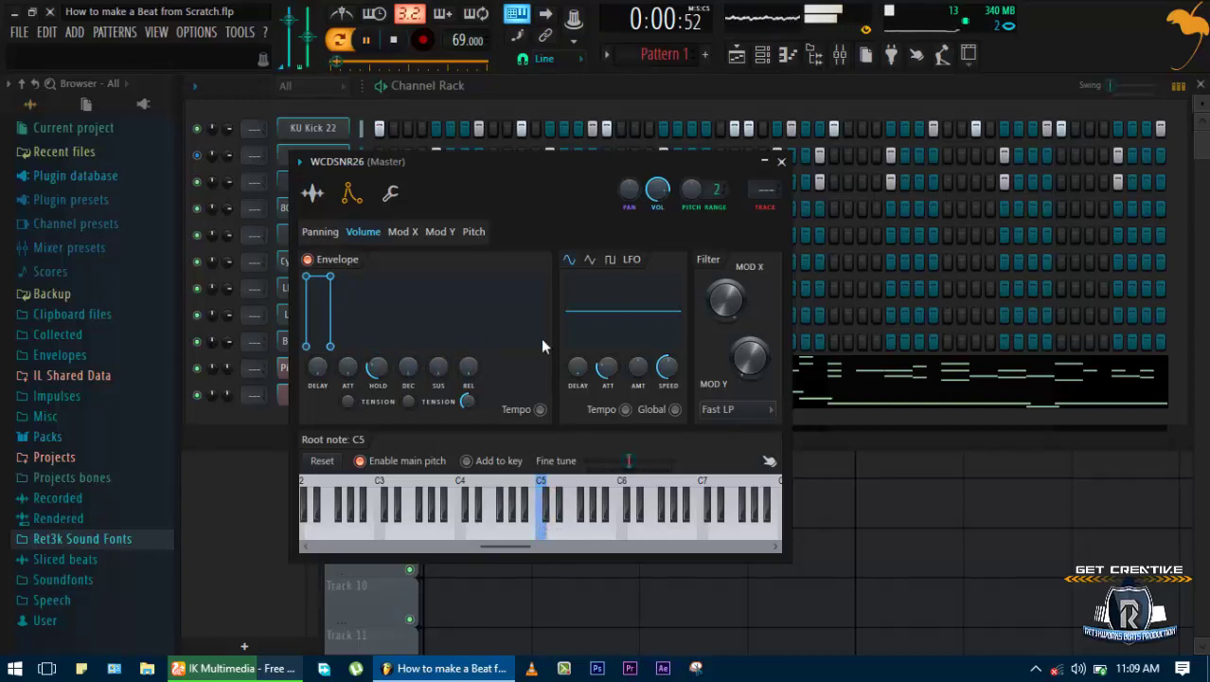
Raise the time shift of the WCDSNR26 channel slightly and replay the pattern to check the snare timing
{"action": "left_click", "coordinate": [390, 193]}
{"action": "key", "text": "space"}
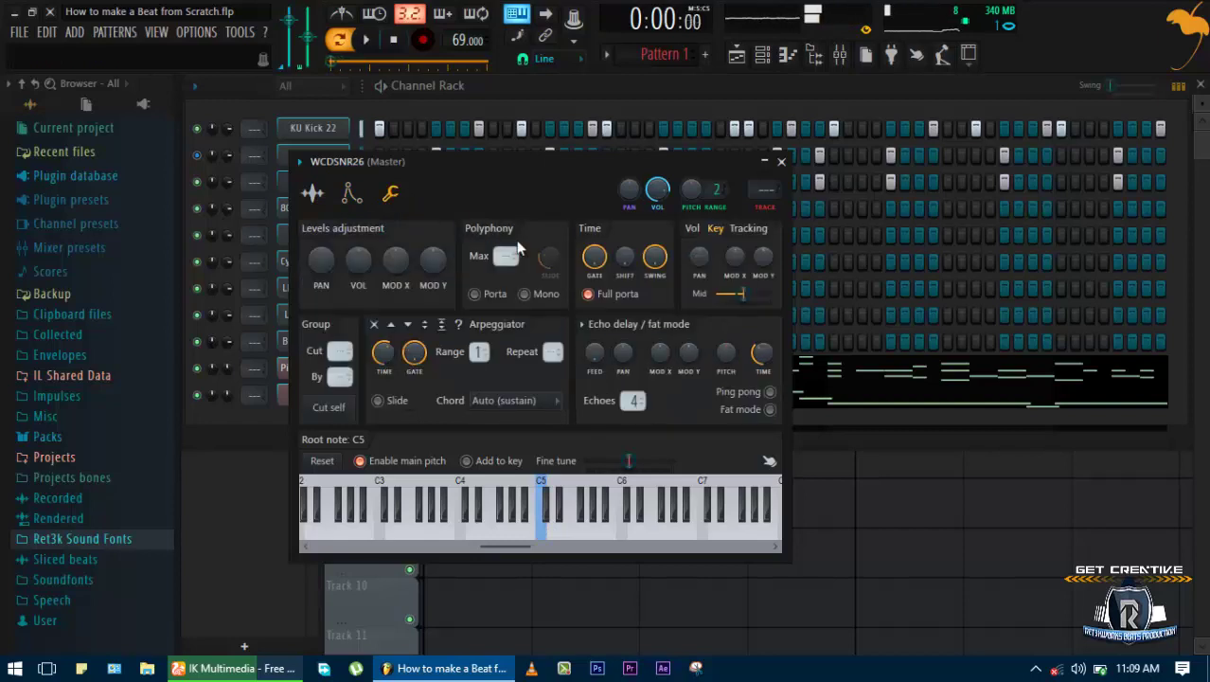
{"action": "left_click", "coordinate": [624, 268]}
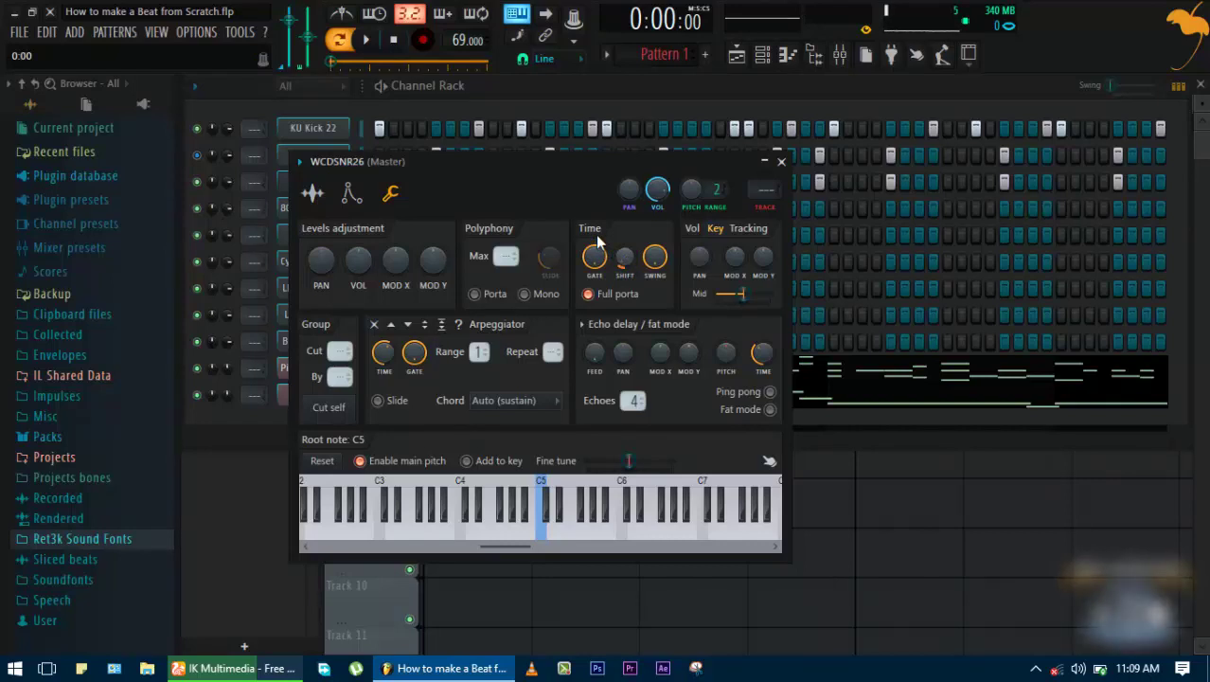
{"action": "left_click", "coordinate": [781, 161]}
{"action": "key", "text": "space"}
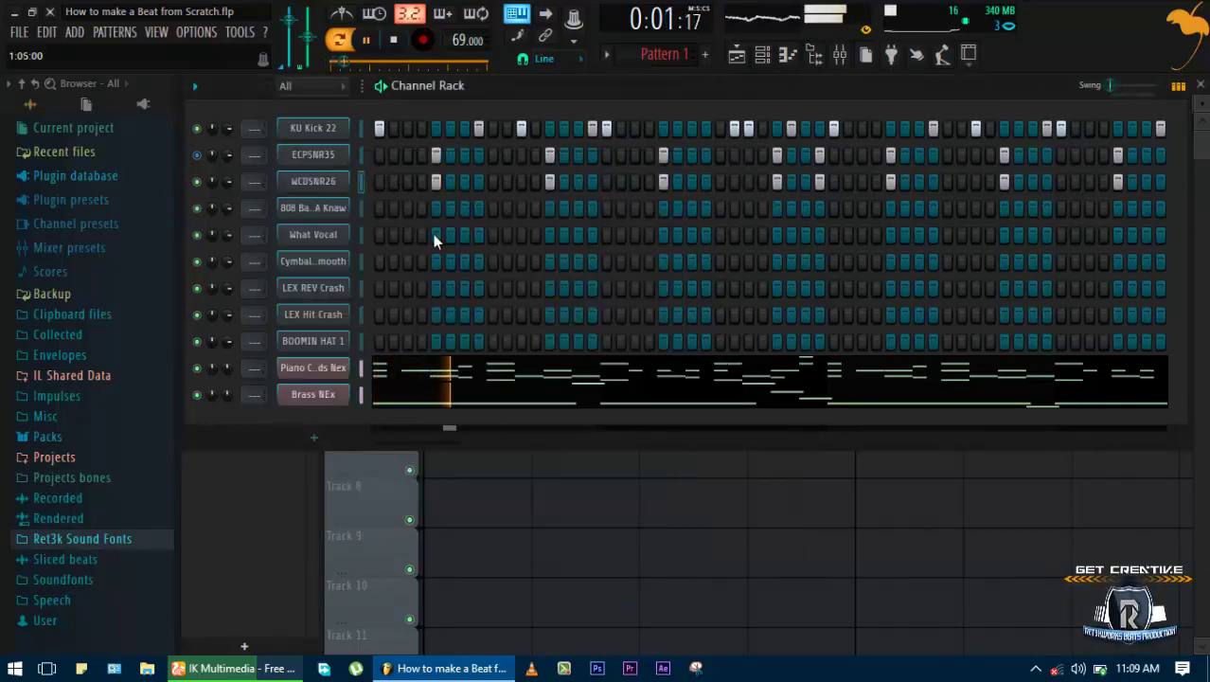
{"action": "key", "text": "space"}
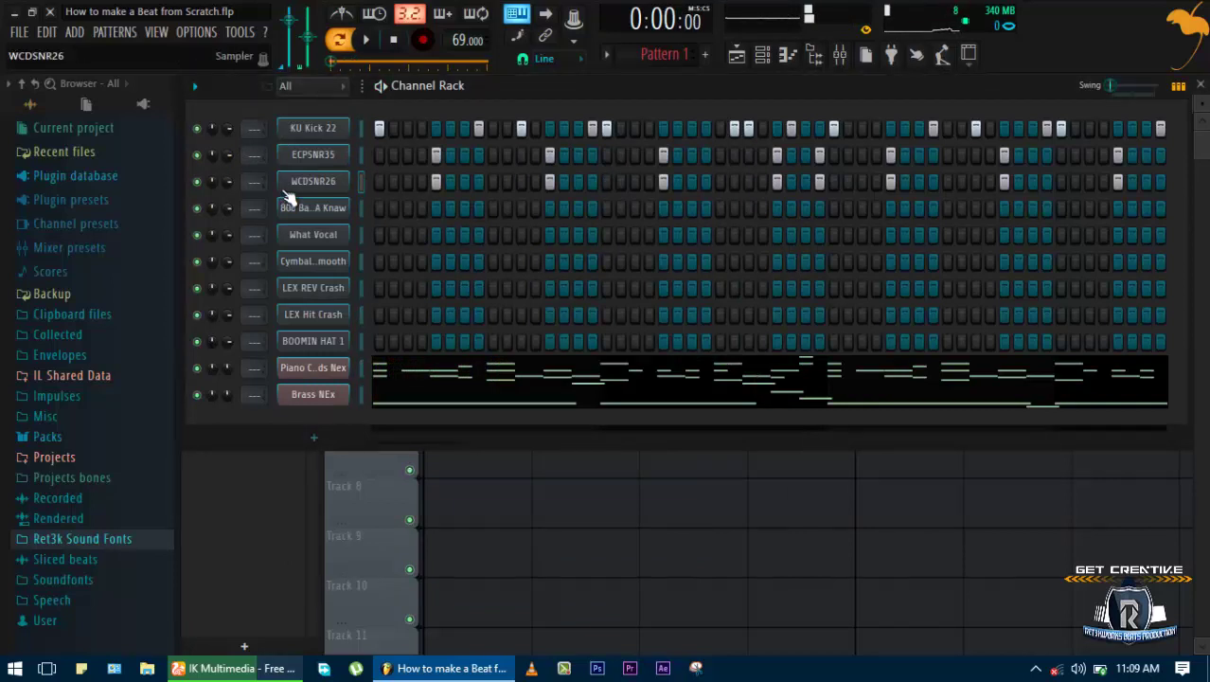
Compare the ECPSNR35 and WCDSNR26 snares during playback, reset the ECPSNR35 channel volume and leave only ECPSNR35 muted
{"action": "key", "text": "space"}
{"action": "left_click_drag", "start_coordinate": [225, 154], "coordinate": [354, 213]}
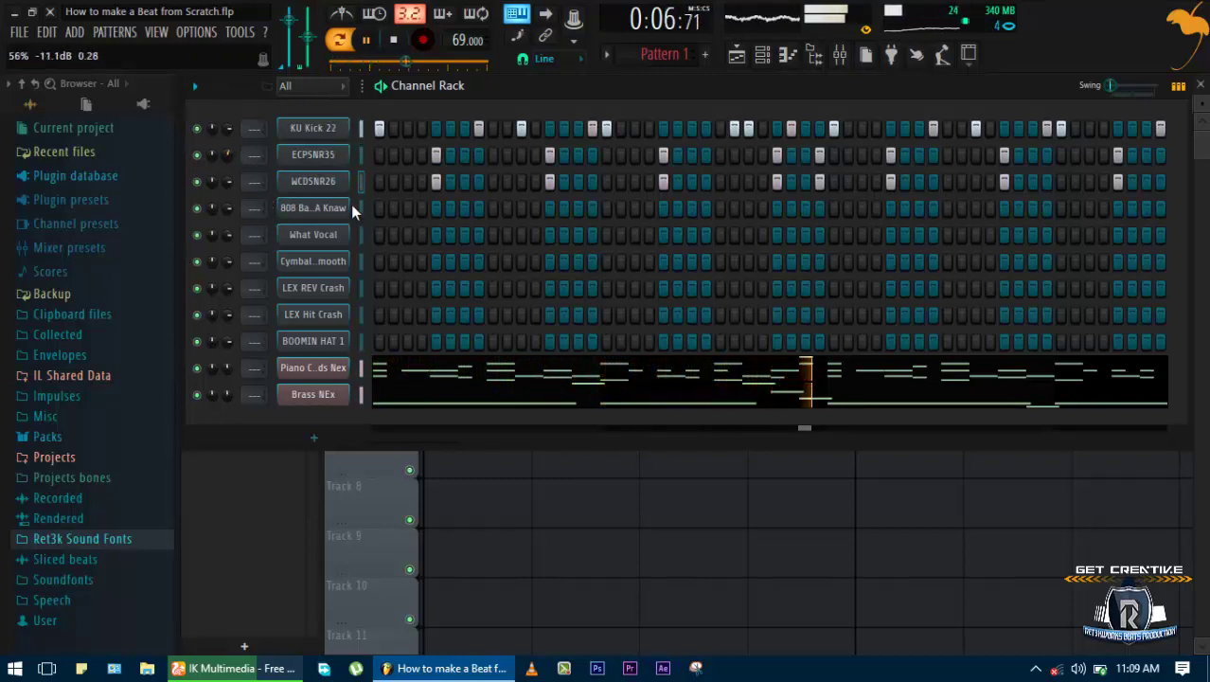
{"action": "left_click", "coordinate": [198, 181]}
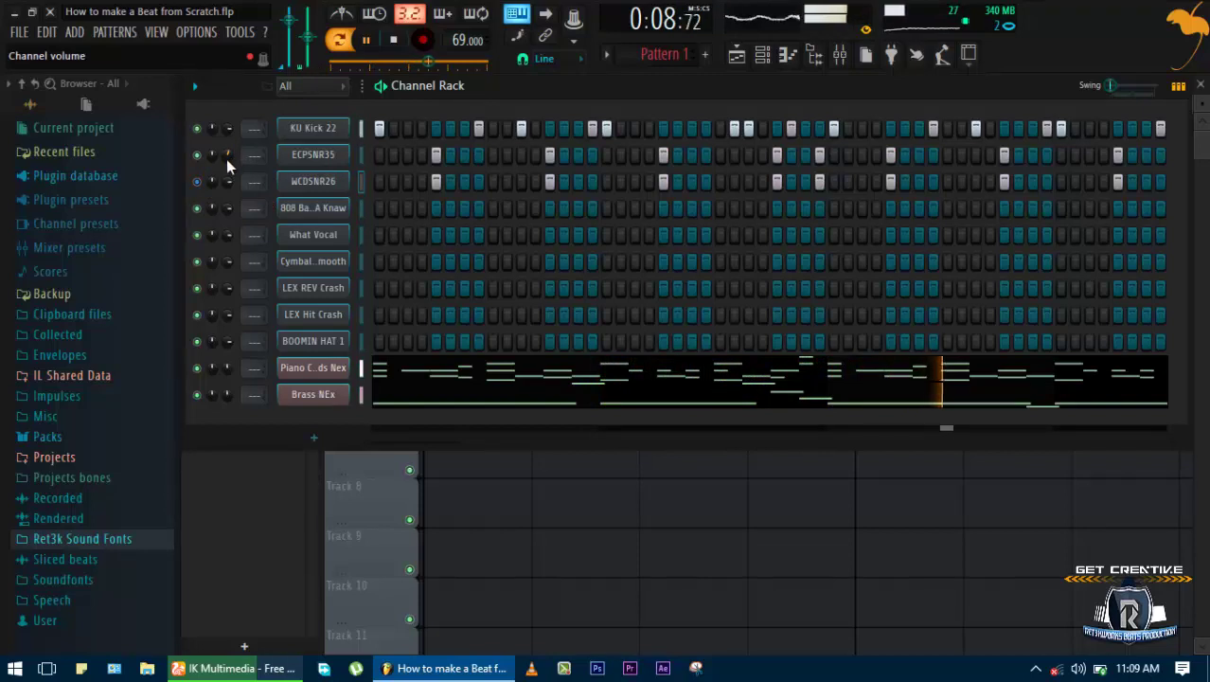
{"action": "right_click", "coordinate": [227, 159]}
{"action": "left_click", "coordinate": [228, 170]}
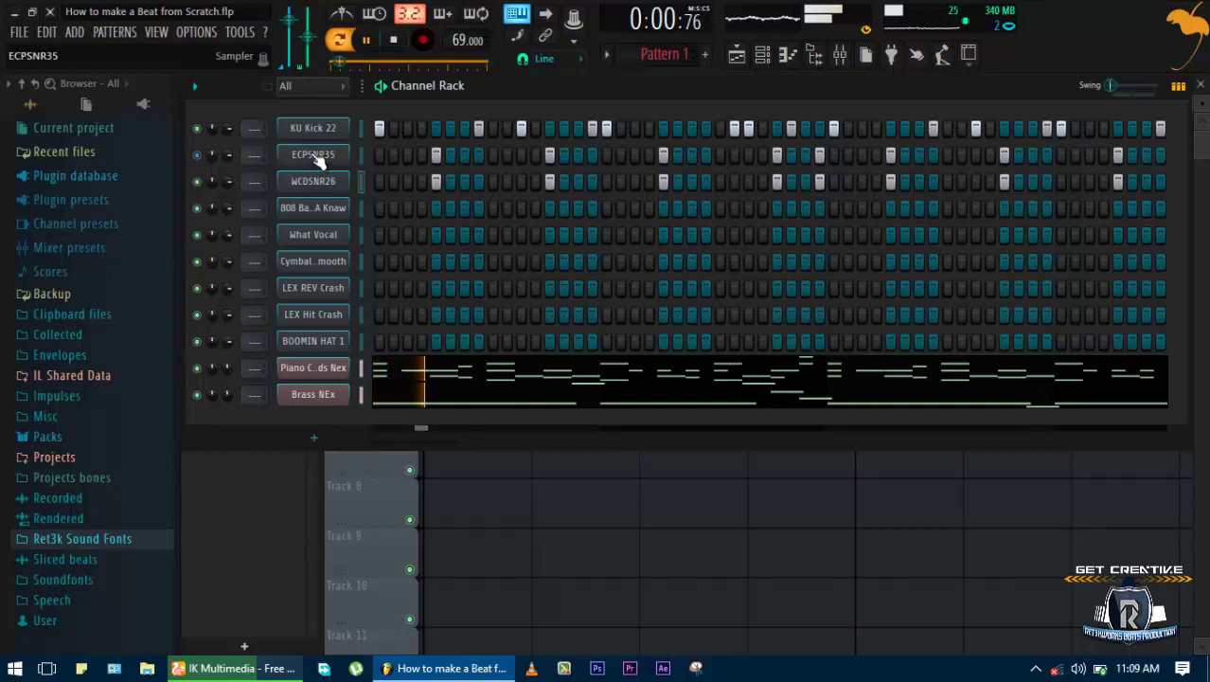
{"action": "key", "text": "space"}
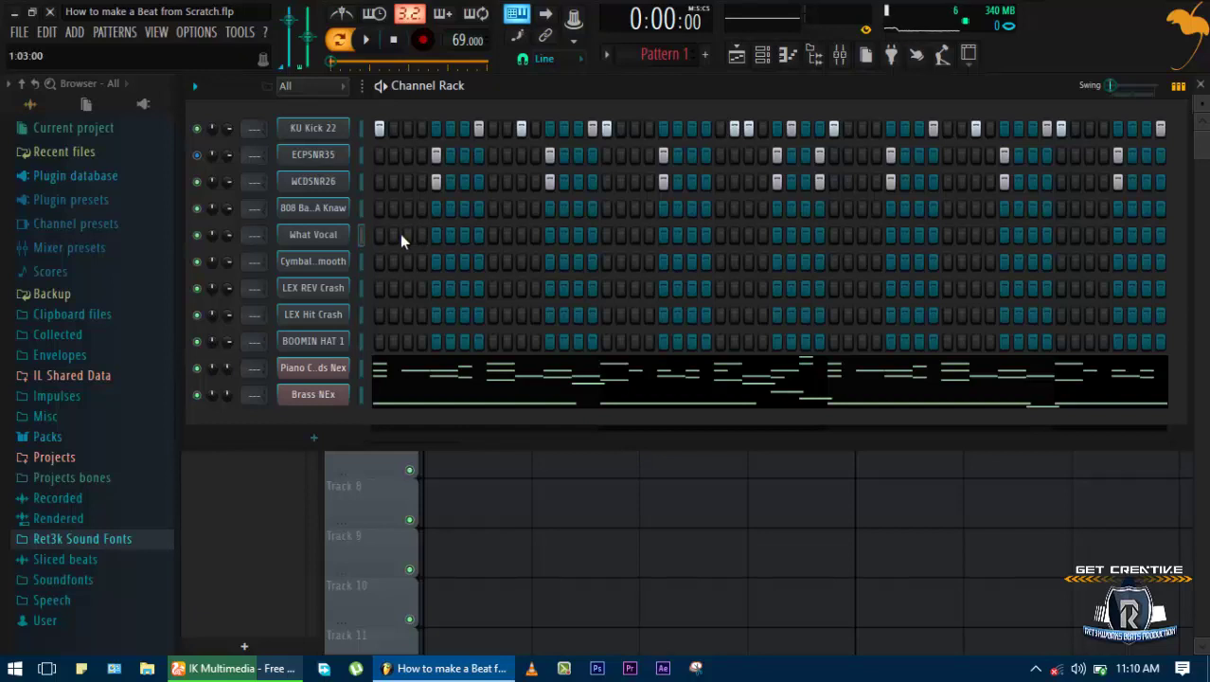
Place What Vocal hits on step 3 and every eighth step after it through step 59 while auditioning the pattern
{"action": "key", "text": "space"}
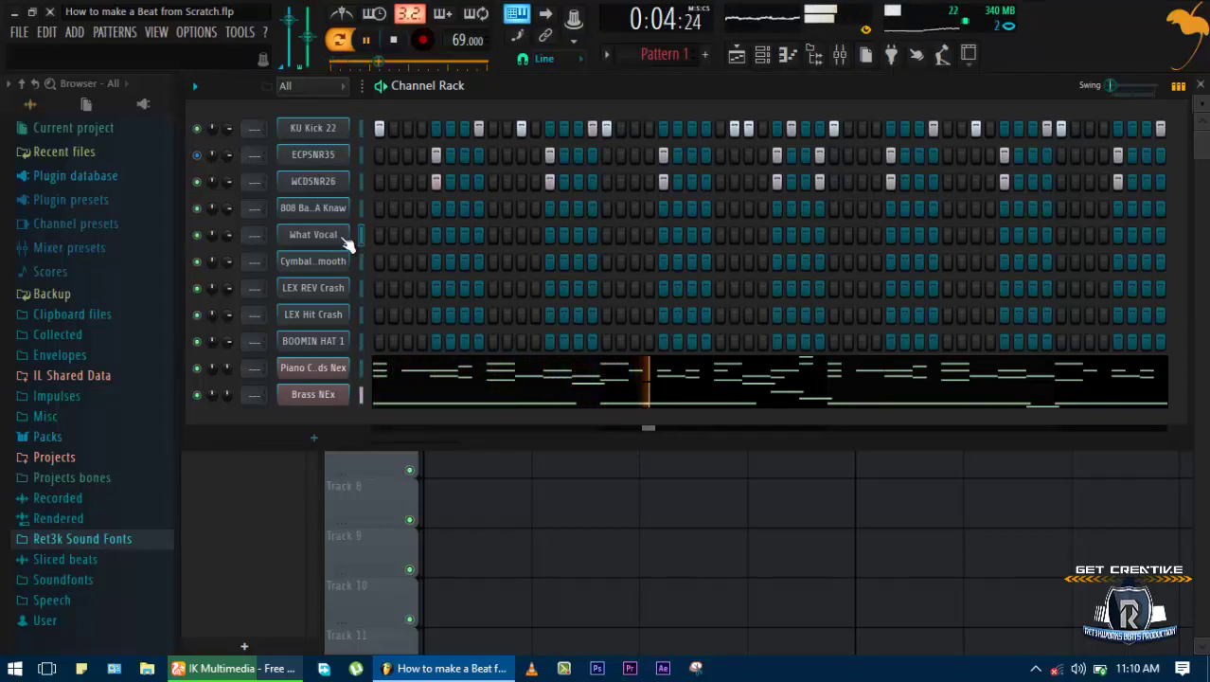
{"action": "key", "text": "space"}
{"action": "key", "text": "space"}
{"action": "key", "text": "space"}
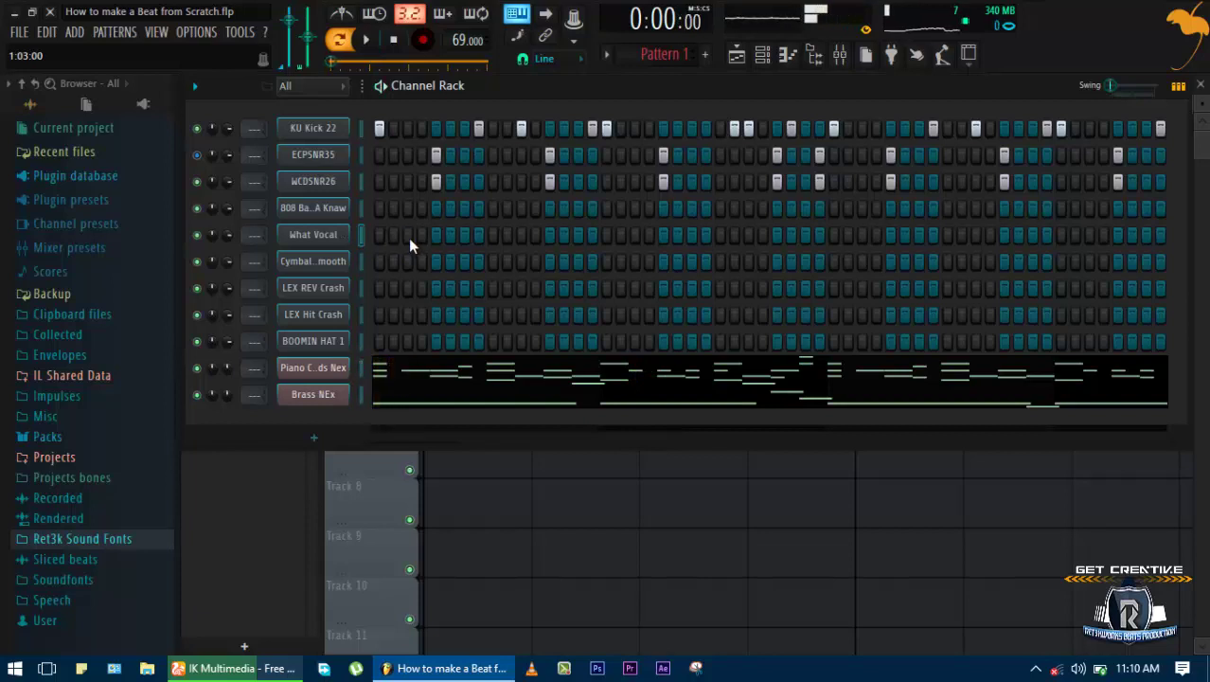
{"action": "key", "text": "space"}
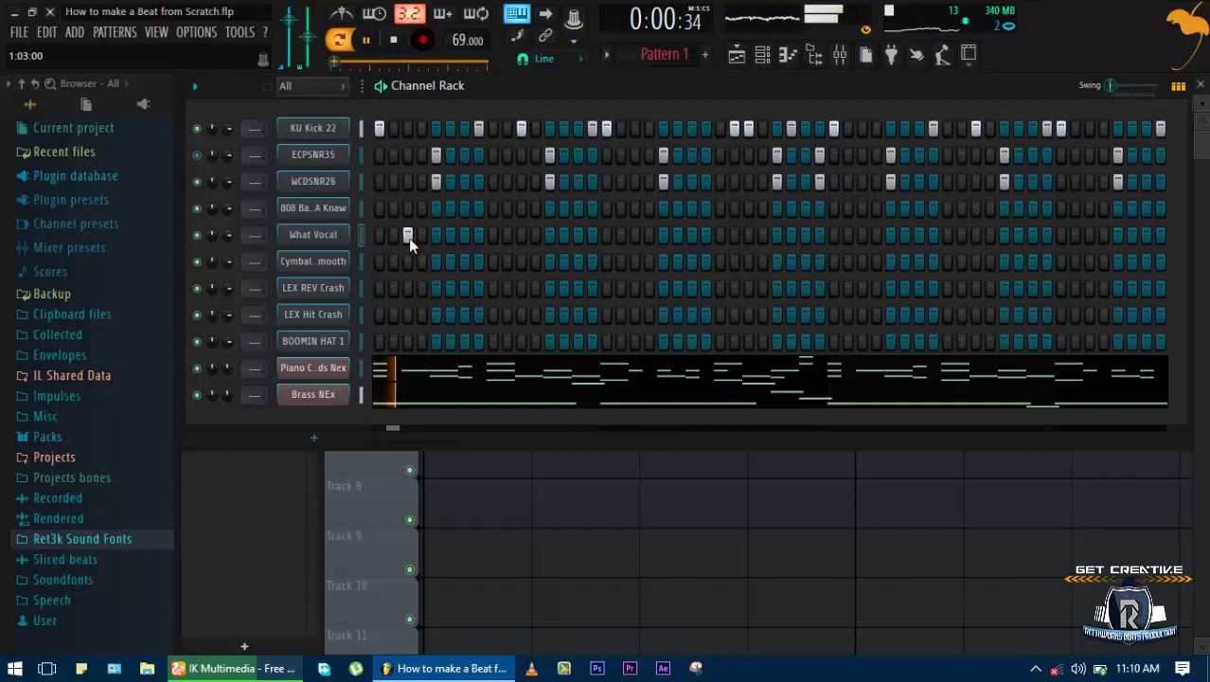
{"action": "left_click", "coordinate": [521, 239]}
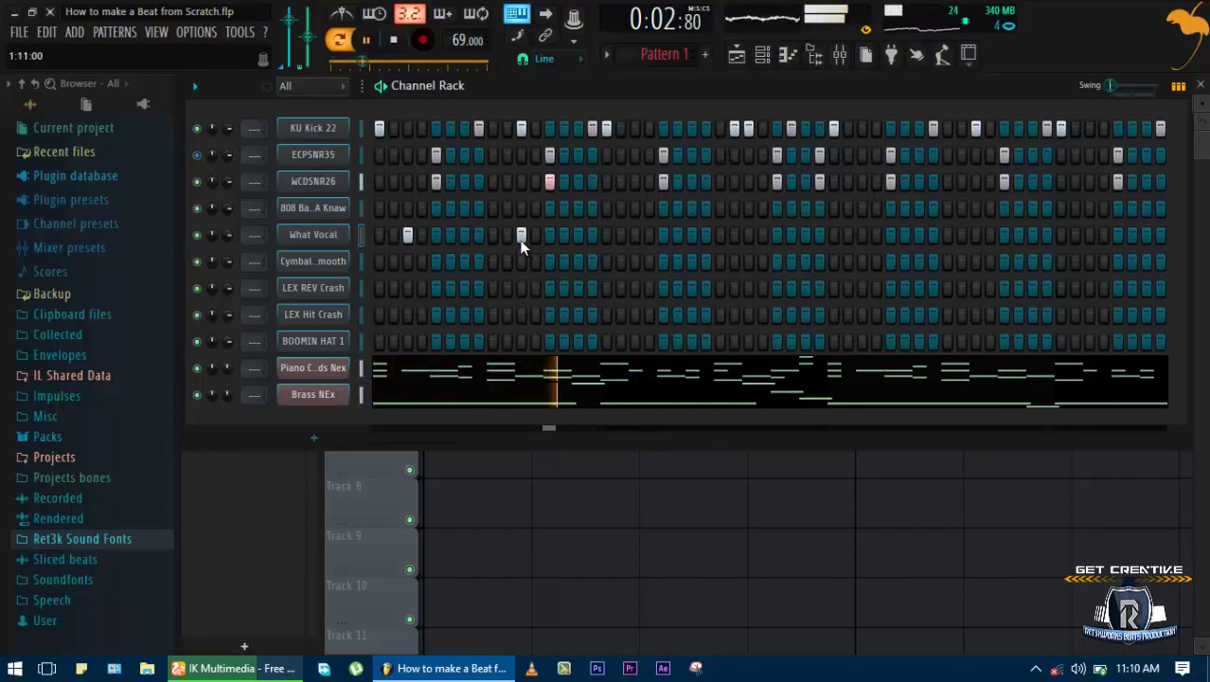
{"action": "left_click", "coordinate": [635, 239]}
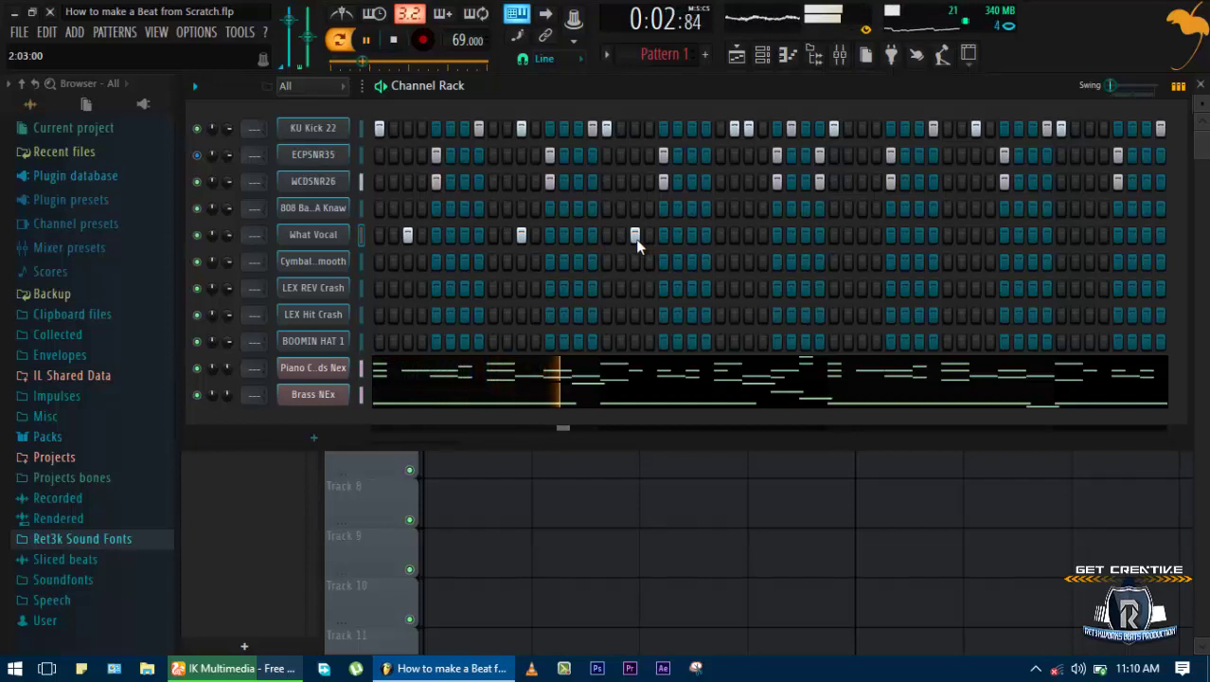
{"action": "left_click", "coordinate": [748, 237]}
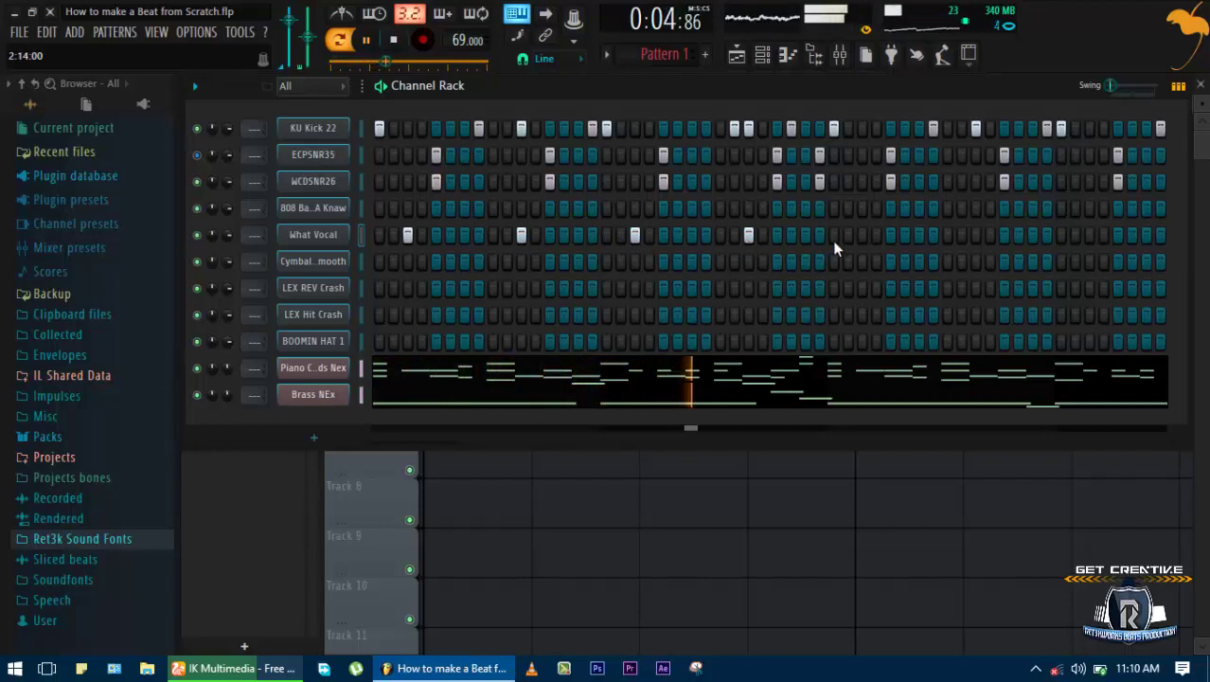
{"action": "left_click", "coordinate": [861, 235]}
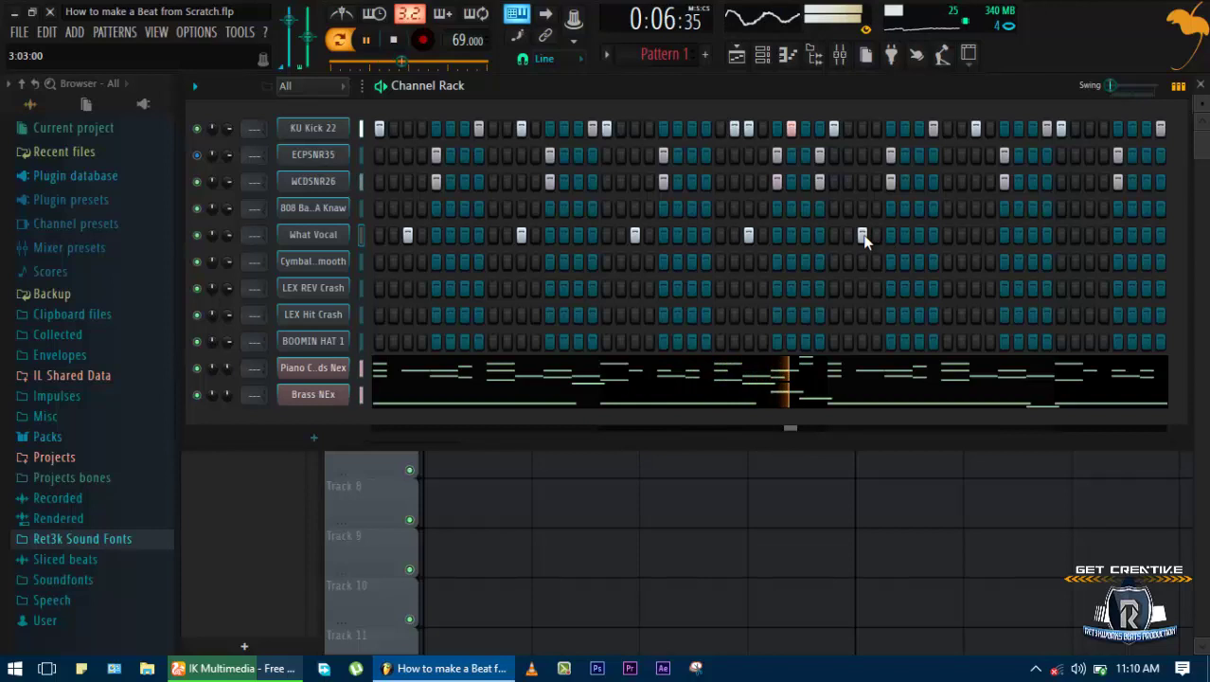
{"action": "left_click", "coordinate": [975, 235]}
{"action": "left_click", "coordinate": [1088, 235]}
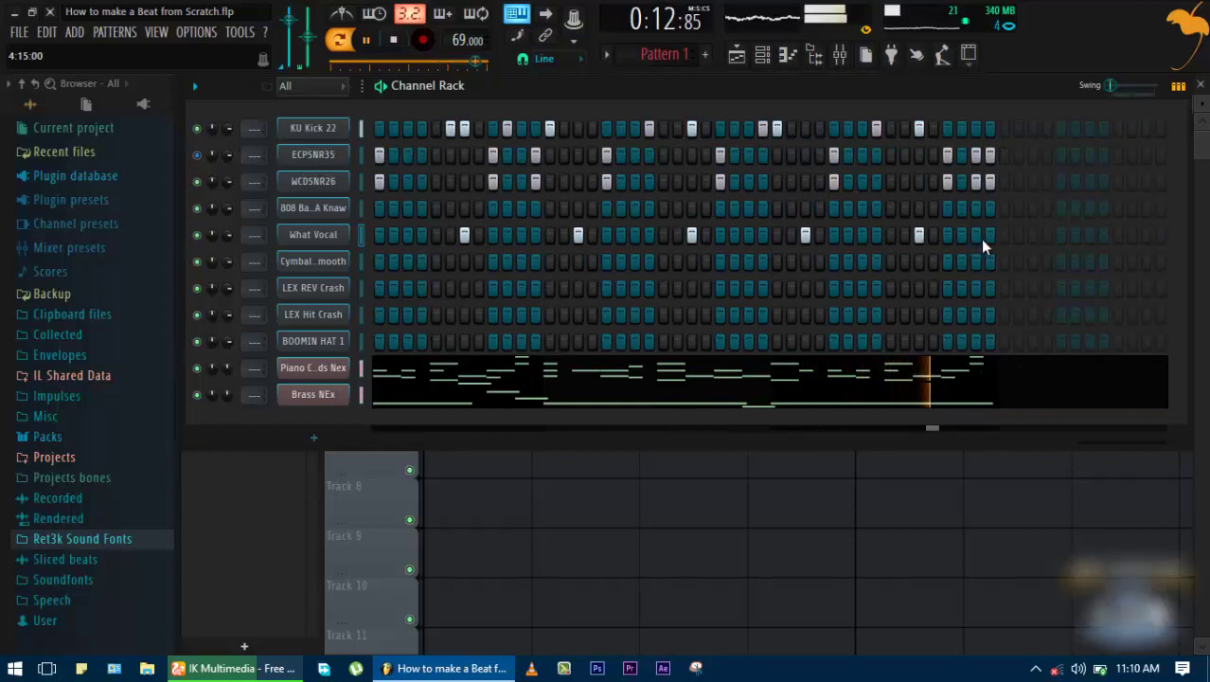
{"action": "key", "text": "space"}
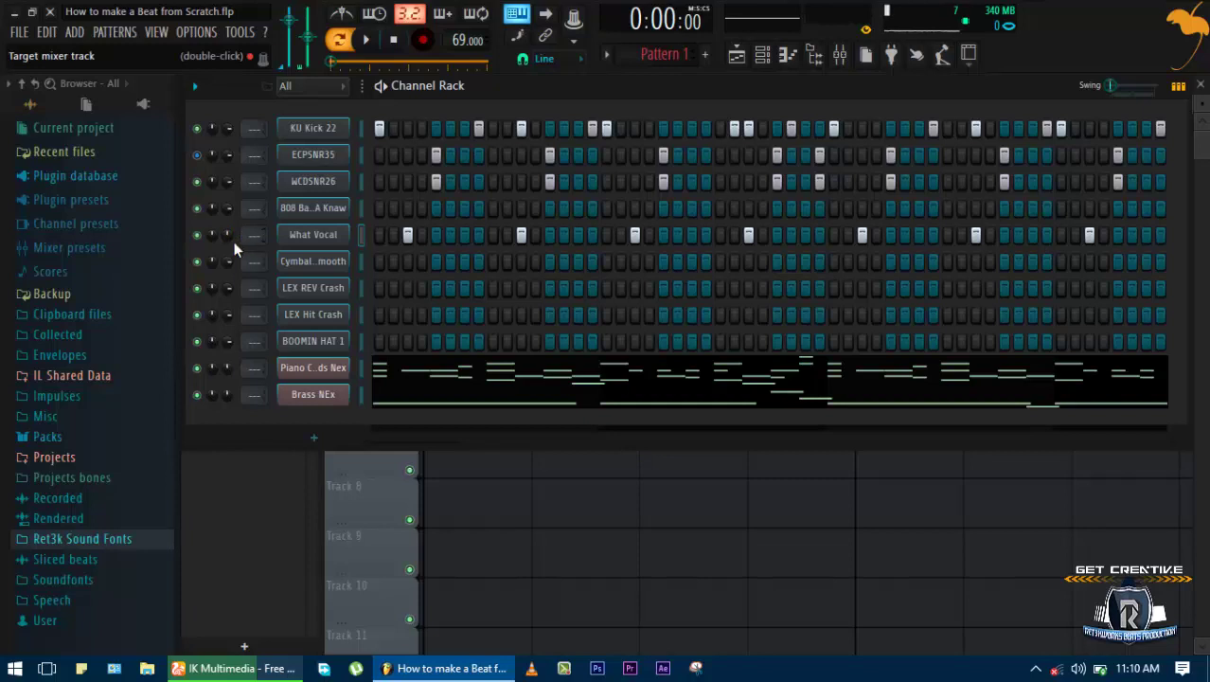
Audition the Cymbal Ride 001 Smooth channel, fill it with a hit every 4 steps and briefly play the pattern
{"action": "left_click", "coordinate": [325, 265]}
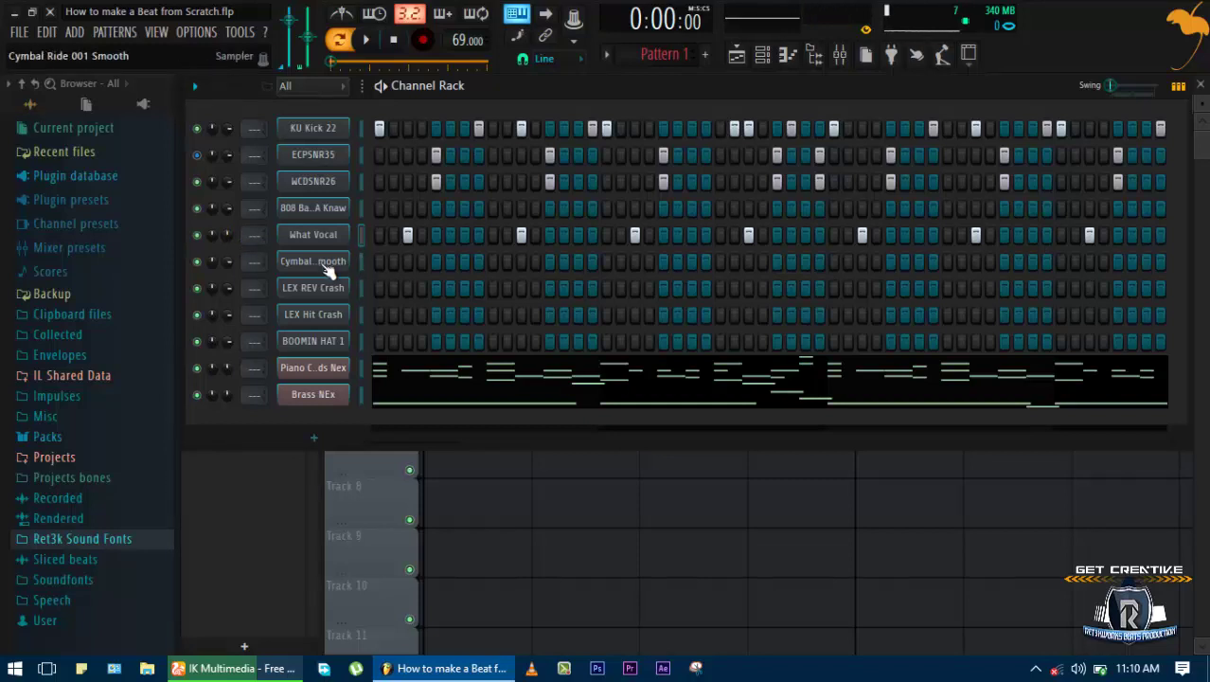
{"action": "left_click", "coordinate": [325, 265]}
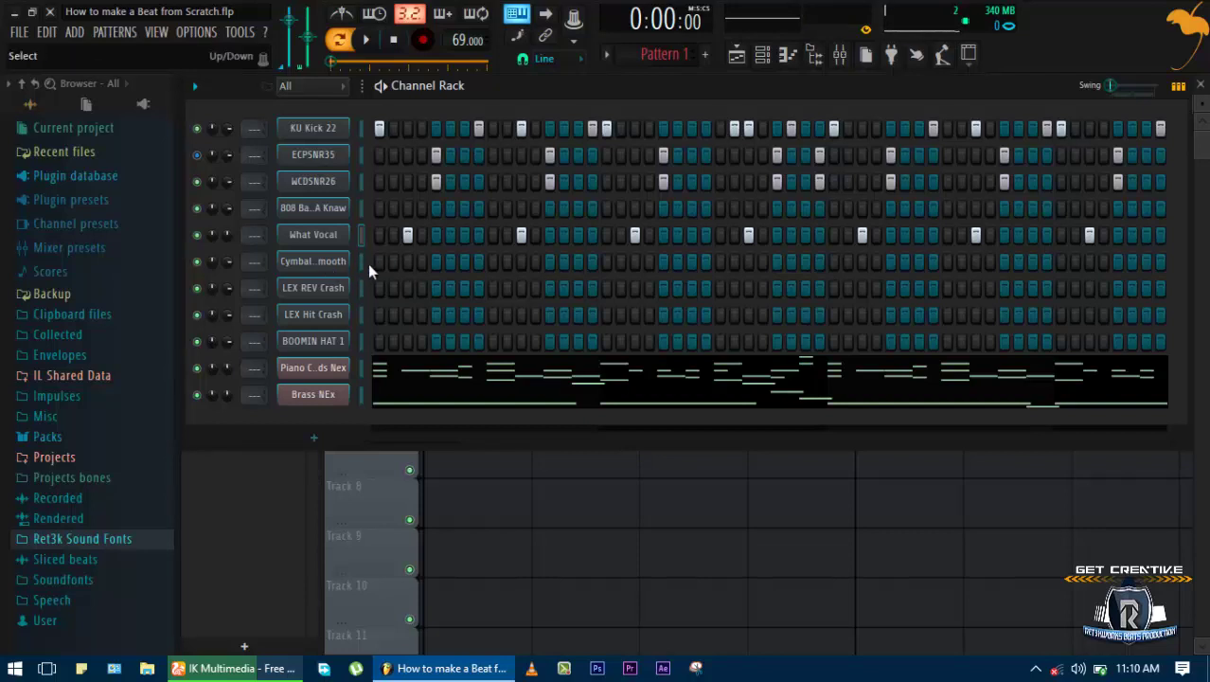
{"action": "right_click", "coordinate": [341, 263]}
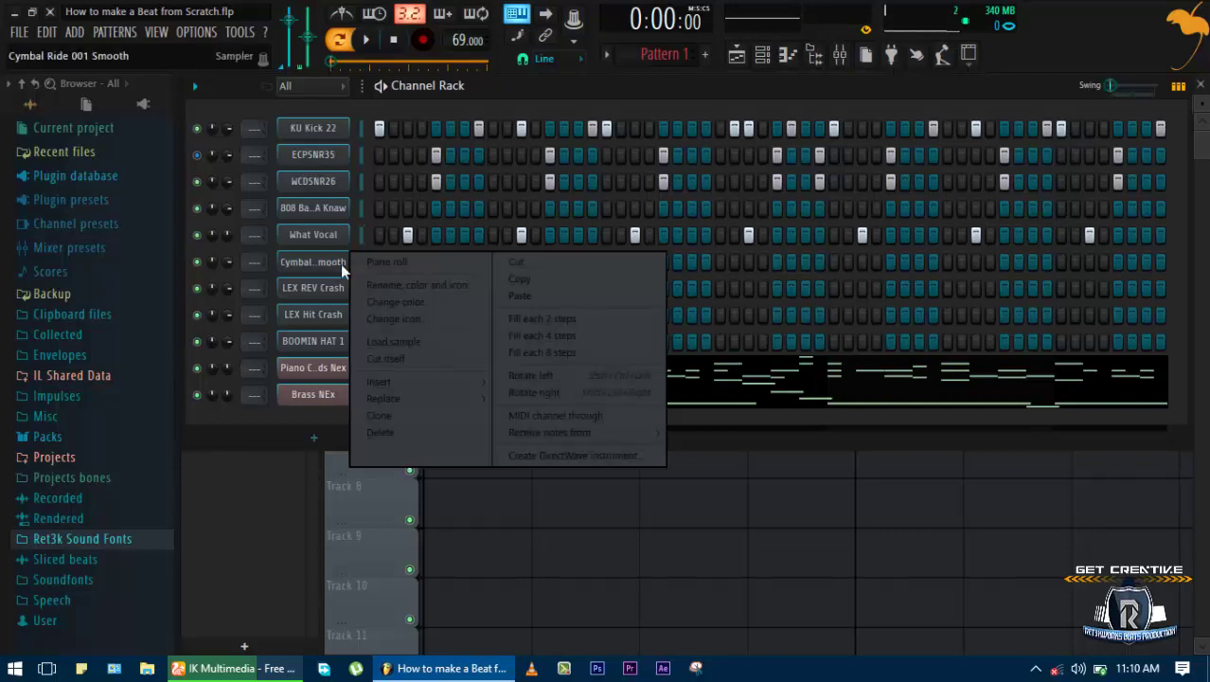
{"action": "left_click", "coordinate": [536, 334]}
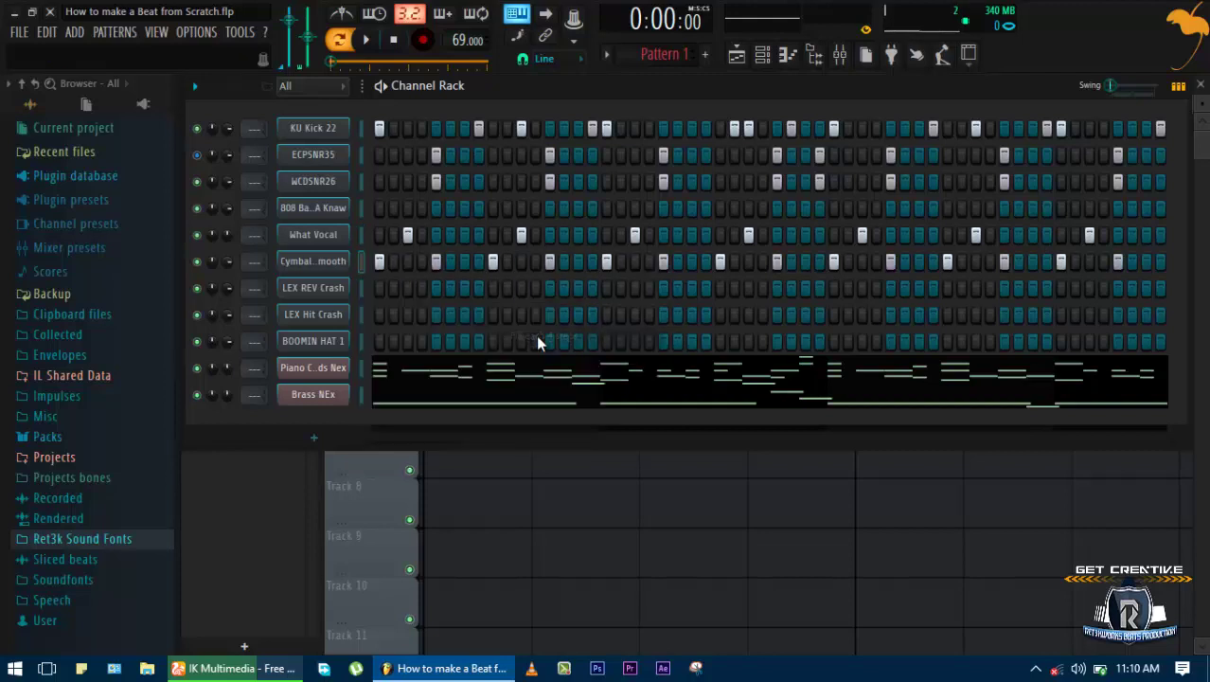
{"action": "key", "text": "space"}
{"action": "key", "text": "space"}
Set the piano roll snap to 1/4 beat, shift all Cymbal Ride 001 Smooth notes two steps later and audition the pattern
{"action": "right_click", "coordinate": [313, 262]}
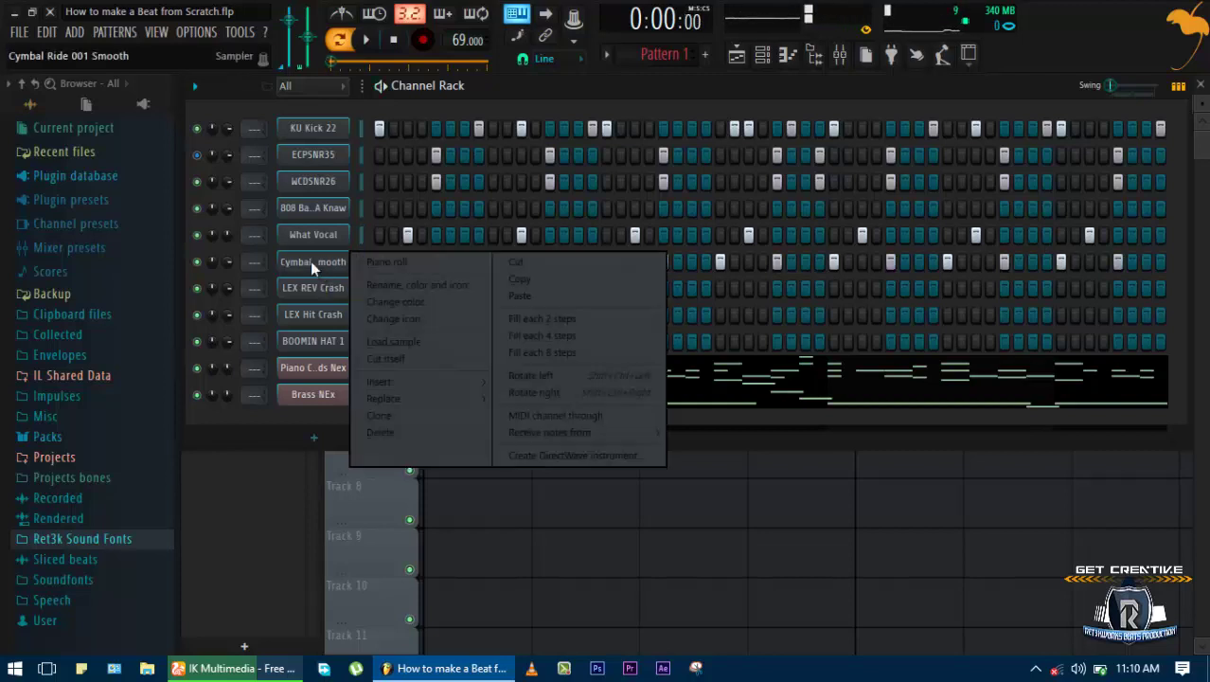
{"action": "left_click", "coordinate": [400, 263]}
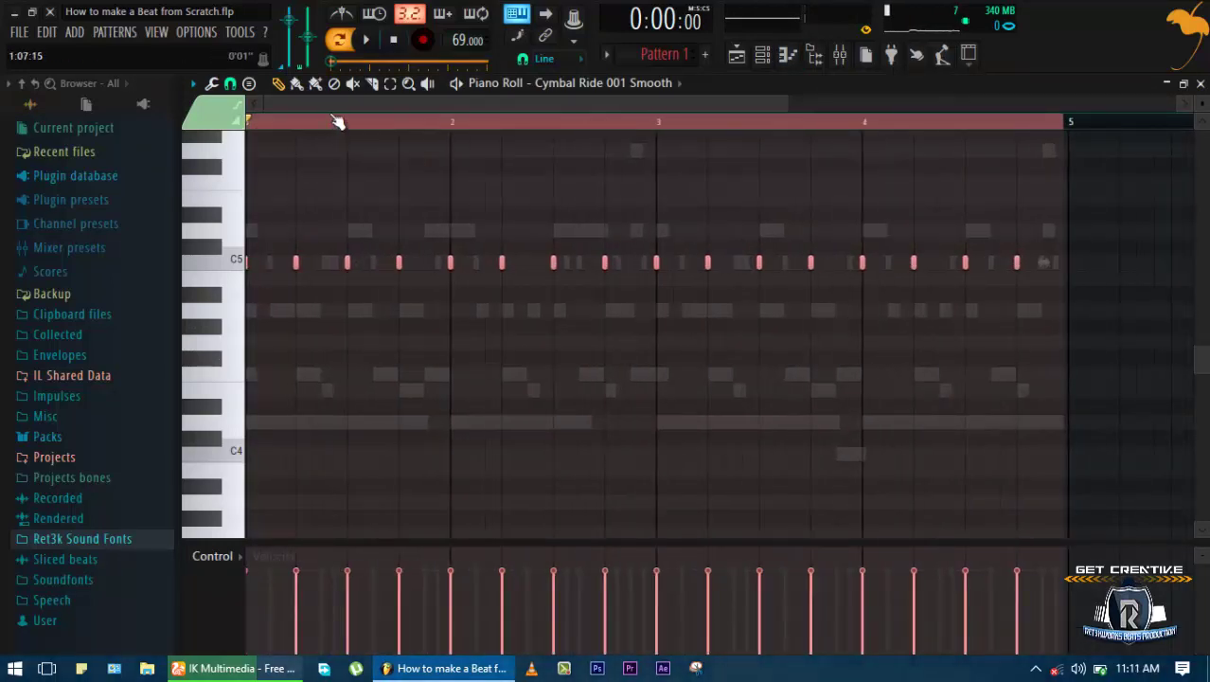
{"action": "scroll", "coordinate": [338, 121], "scroll_direction": "up", "scroll_amount": 3}
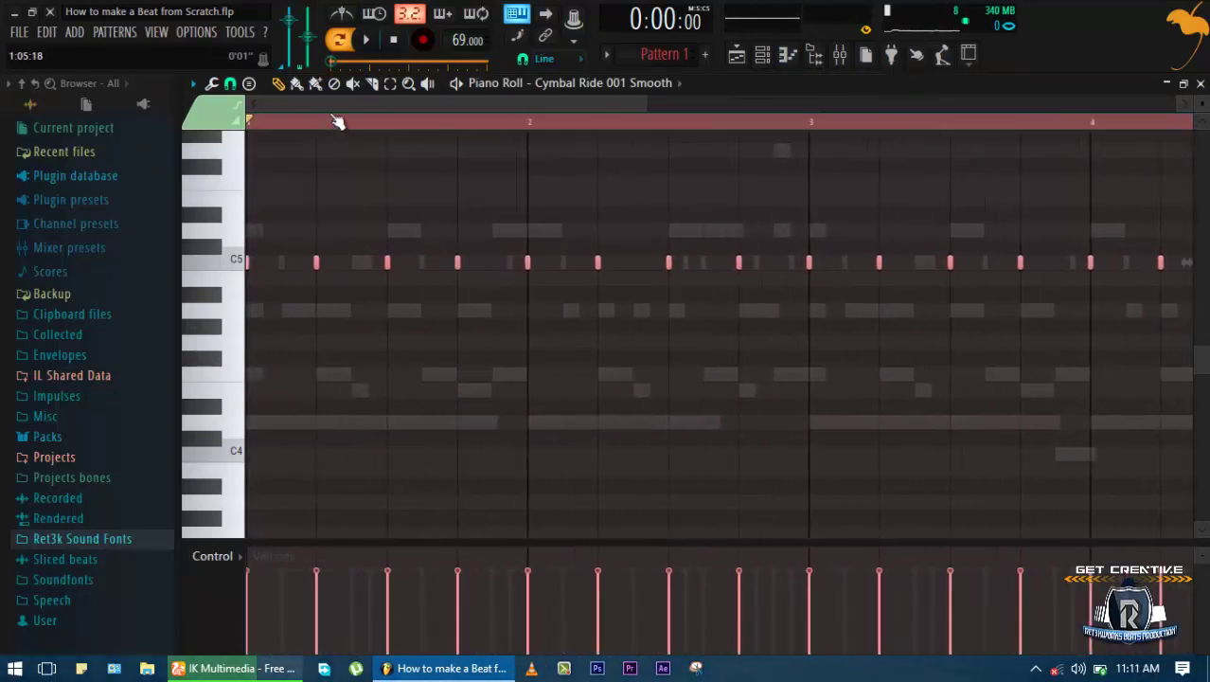
{"action": "left_click", "coordinate": [230, 84]}
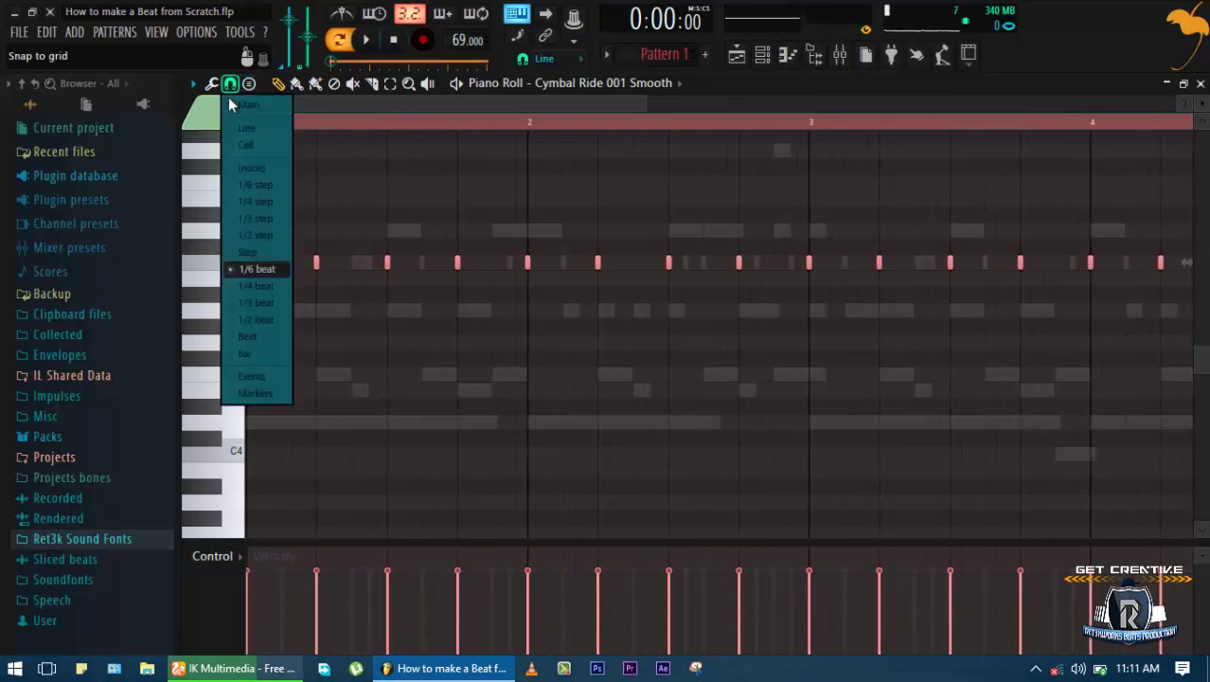
{"action": "left_click", "coordinate": [232, 288]}
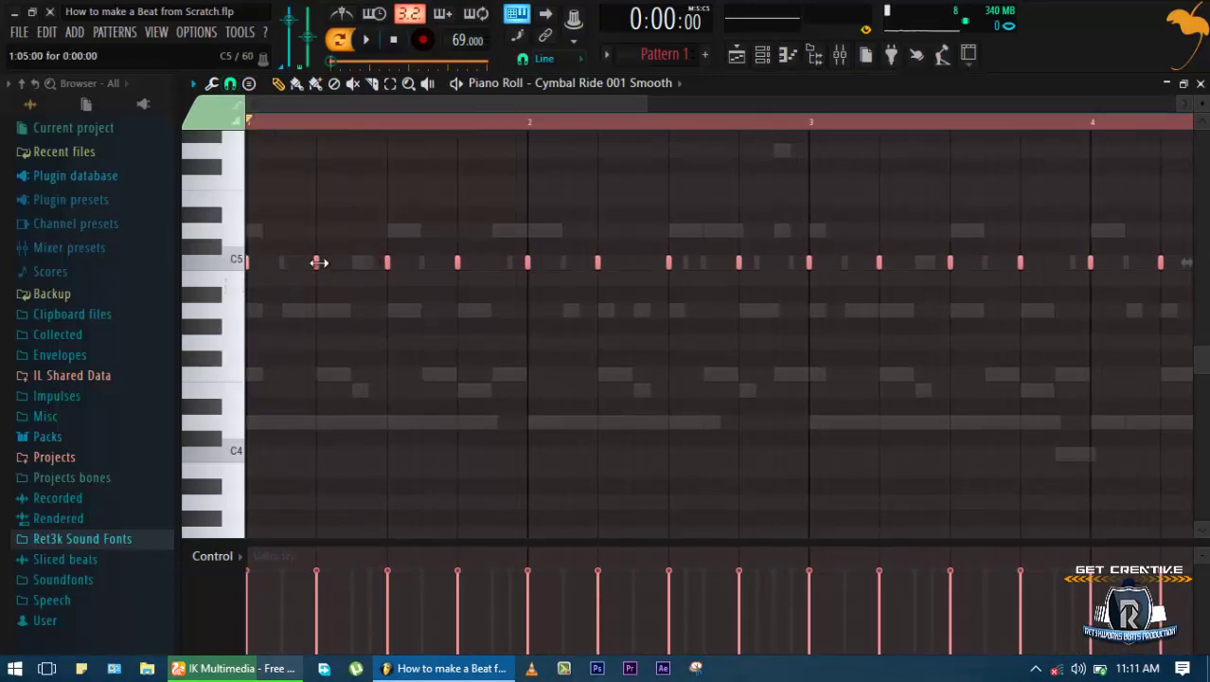
{"action": "left_click_drag", "start_coordinate": [318, 262], "coordinate": [354, 262]}
{"action": "key", "text": "space"}
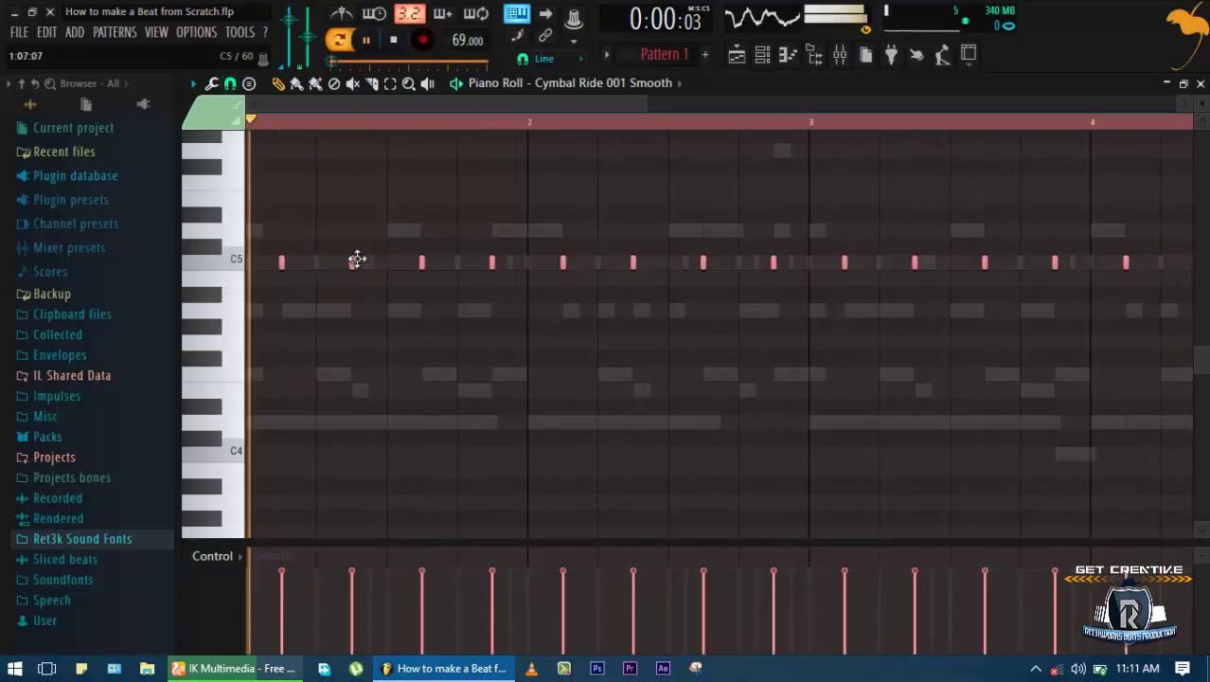
{"action": "key", "text": "Escape"}
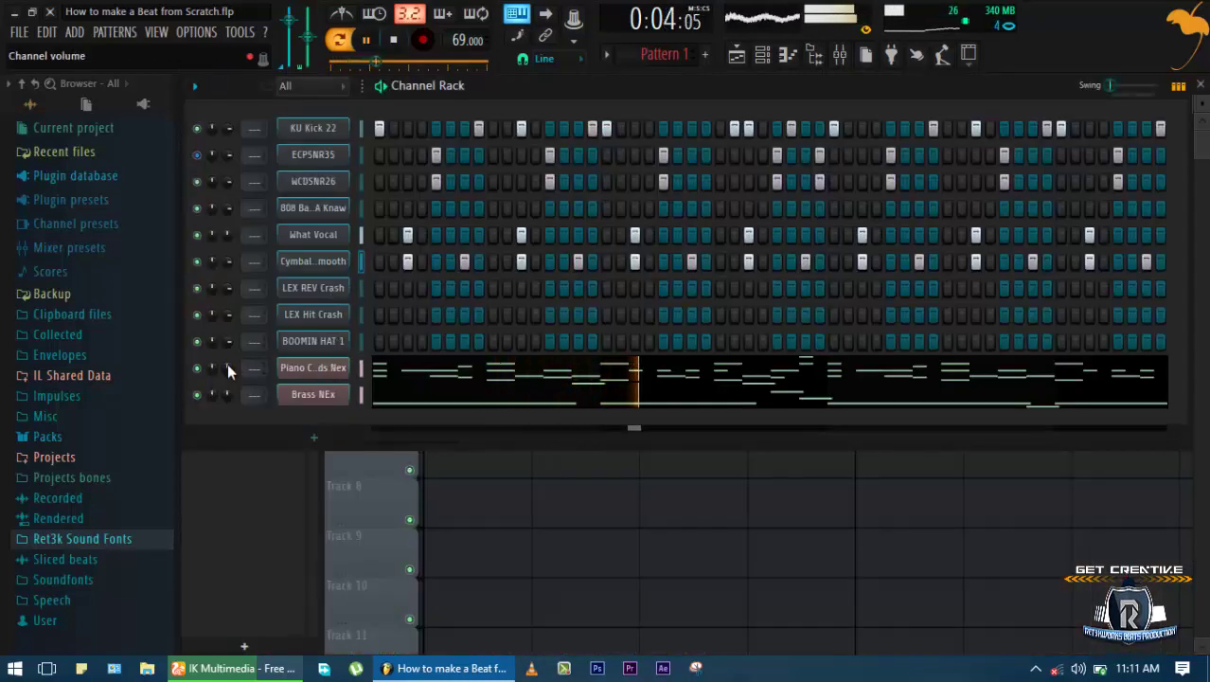
{"action": "key", "text": "space"}
Set the Cymbal Ride 001 Smooth sample's time stretching mode to e3 generic and lower its time stretch multiplier slightly
{"action": "left_click", "coordinate": [318, 369]}
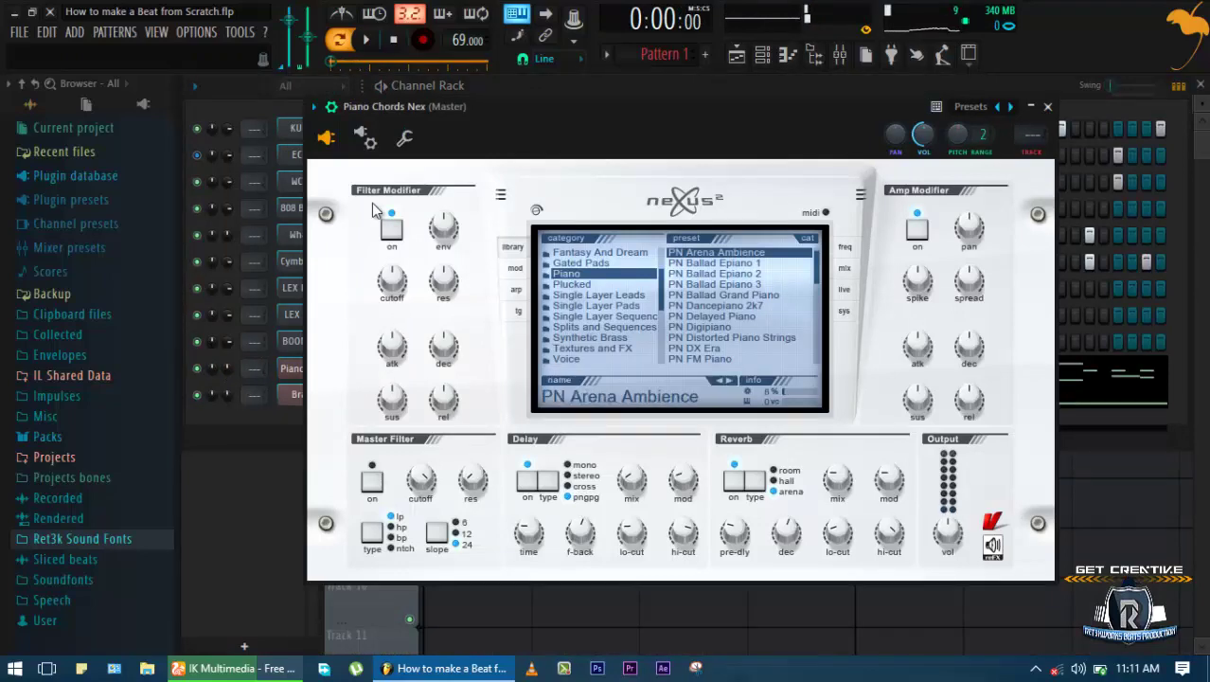
{"action": "key", "text": "Escape"}
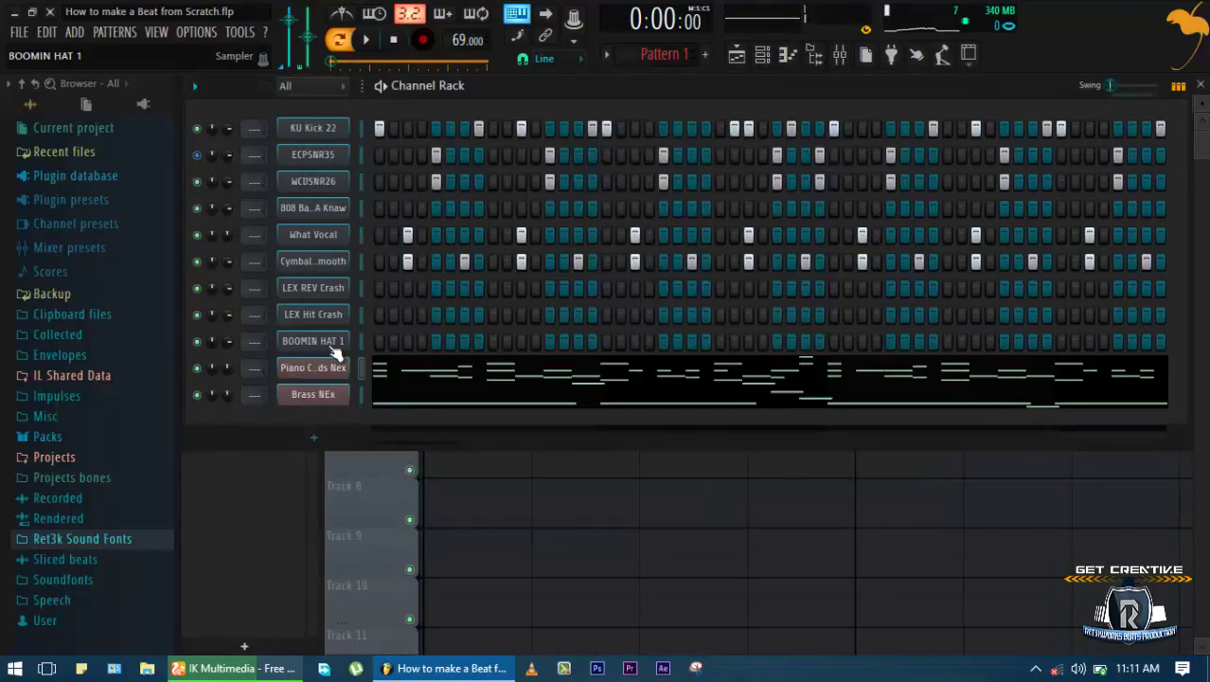
{"action": "left_click", "coordinate": [324, 263]}
{"action": "left_click", "coordinate": [324, 266]}
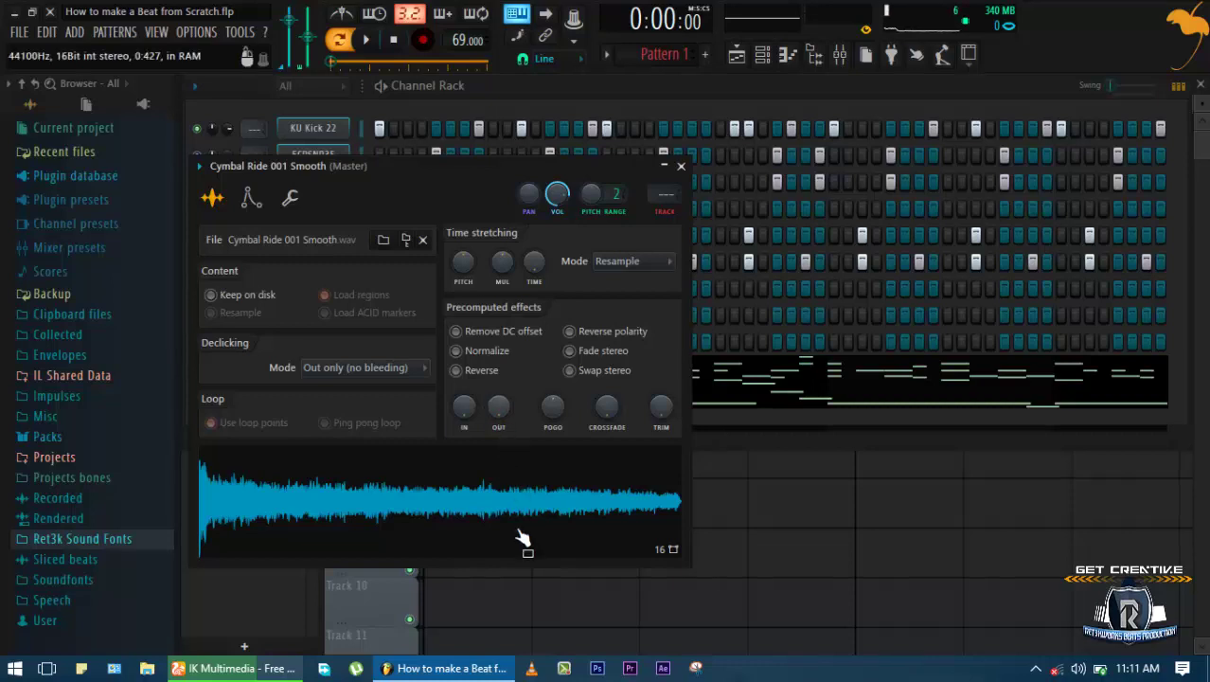
{"action": "left_click", "coordinate": [602, 261]}
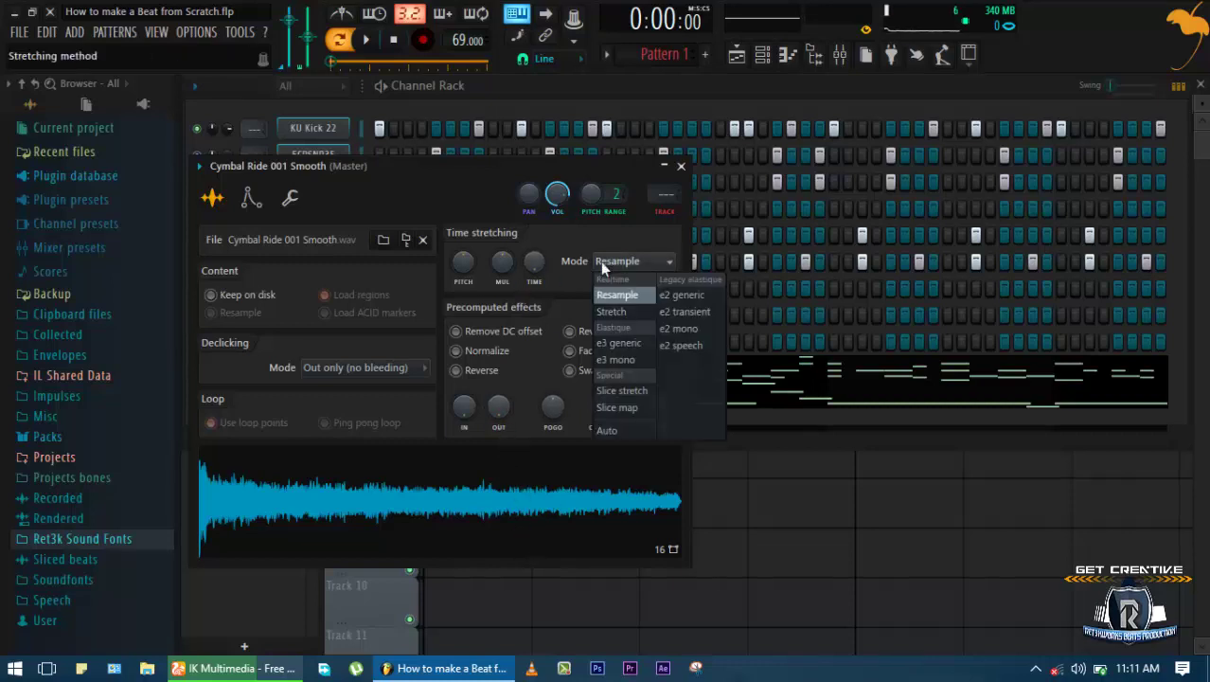
{"action": "left_click", "coordinate": [625, 343]}
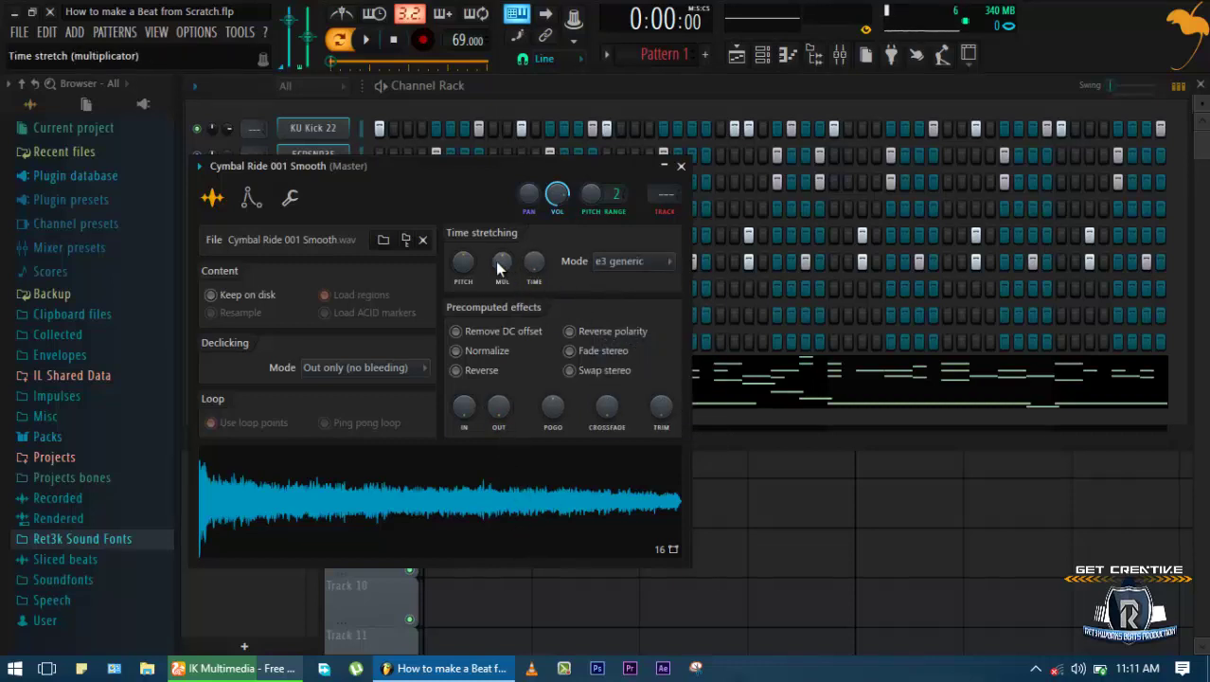
{"action": "left_click_drag", "start_coordinate": [500, 269], "coordinate": [512, 293]}
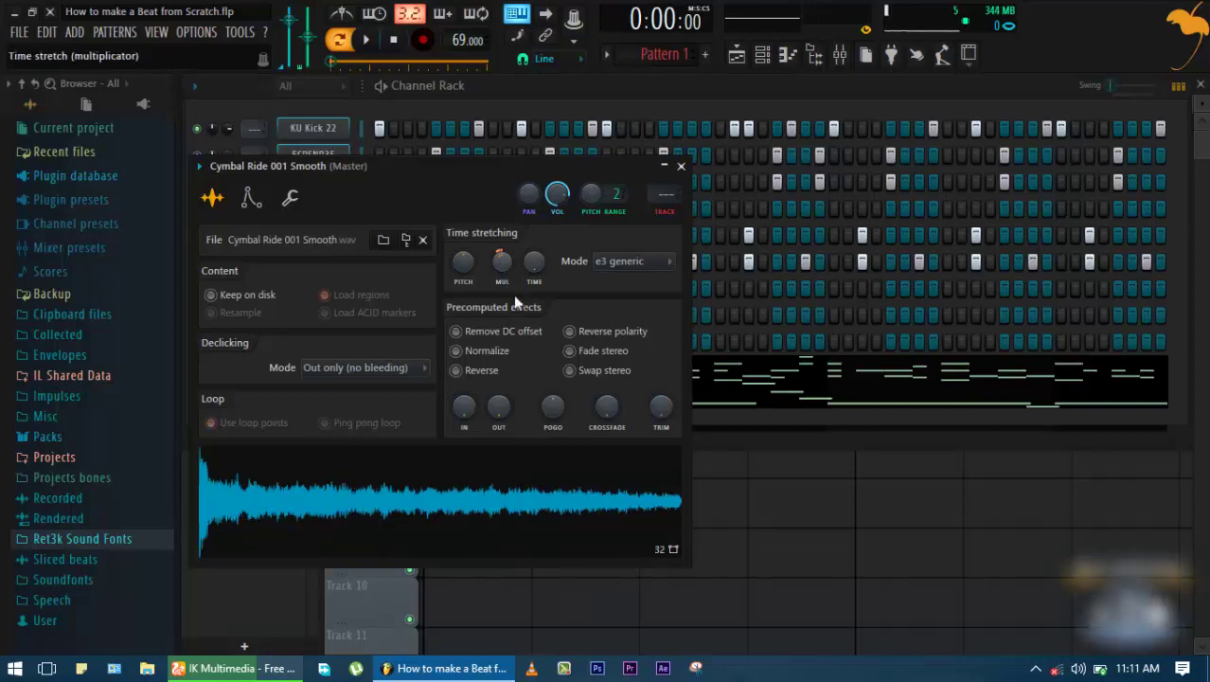
Raise the ride's stretch multiplier slightly during playback, add a quick fade out to the sample and close its channel settings
{"action": "key", "text": "space"}
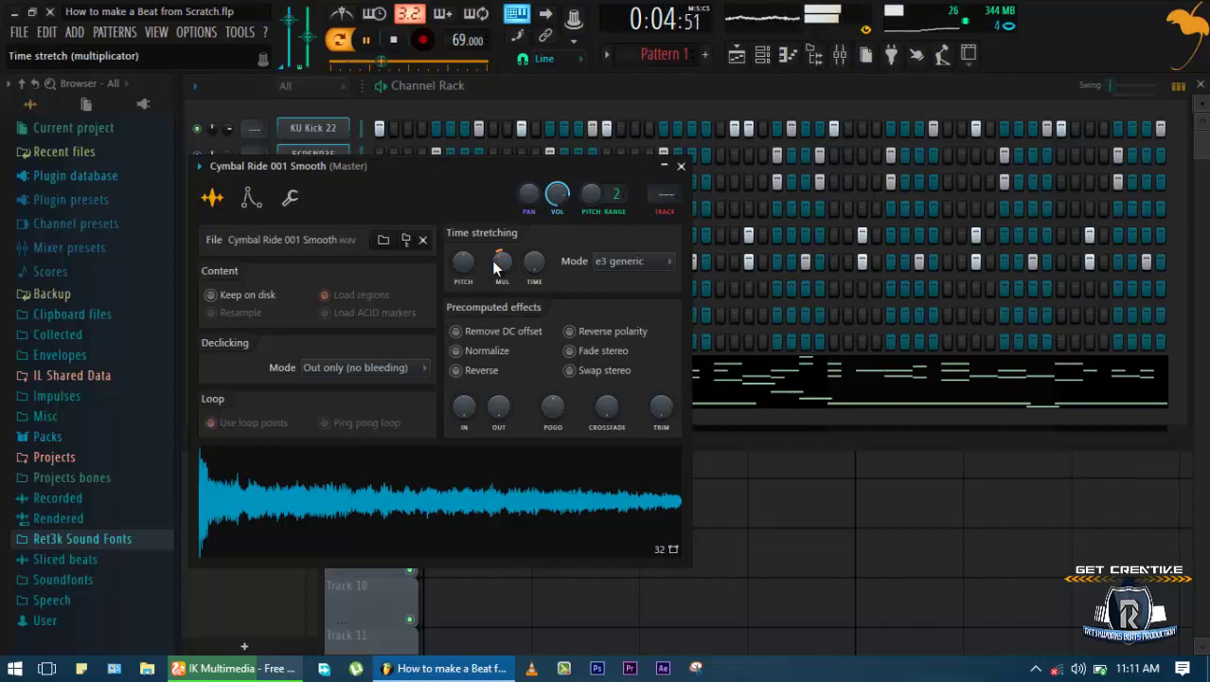
{"action": "left_click_drag", "start_coordinate": [494, 262], "coordinate": [487, 256]}
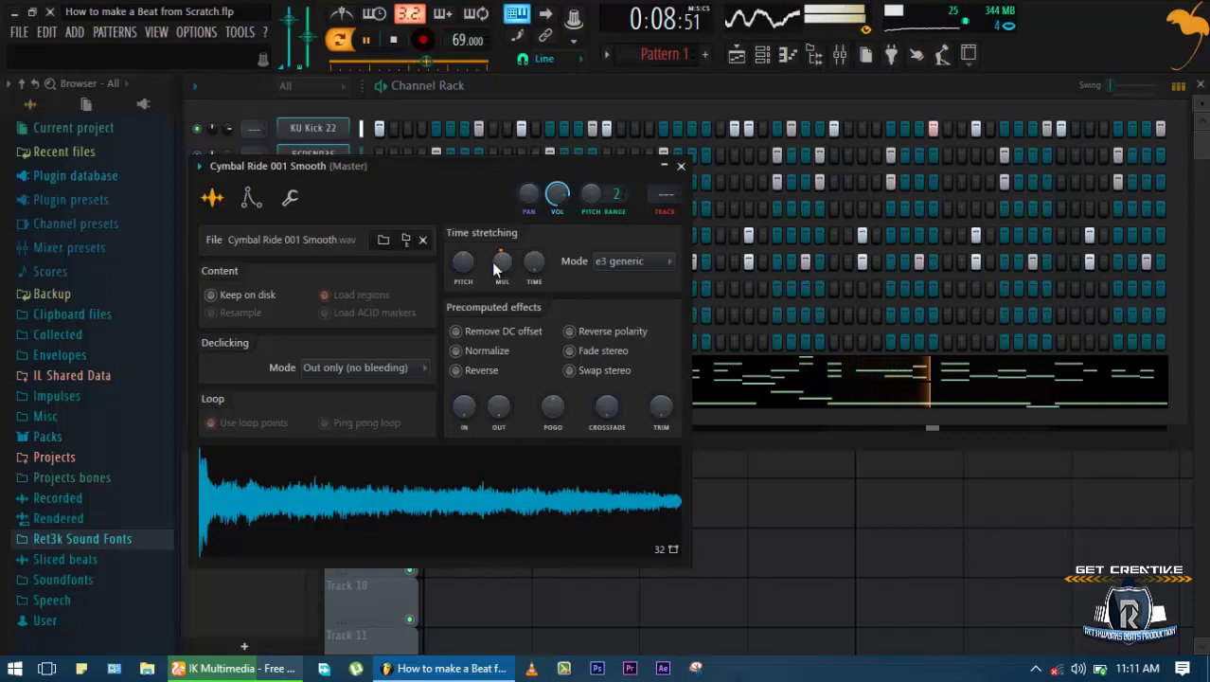
{"action": "left_click_drag", "start_coordinate": [508, 396], "coordinate": [520, 465]}
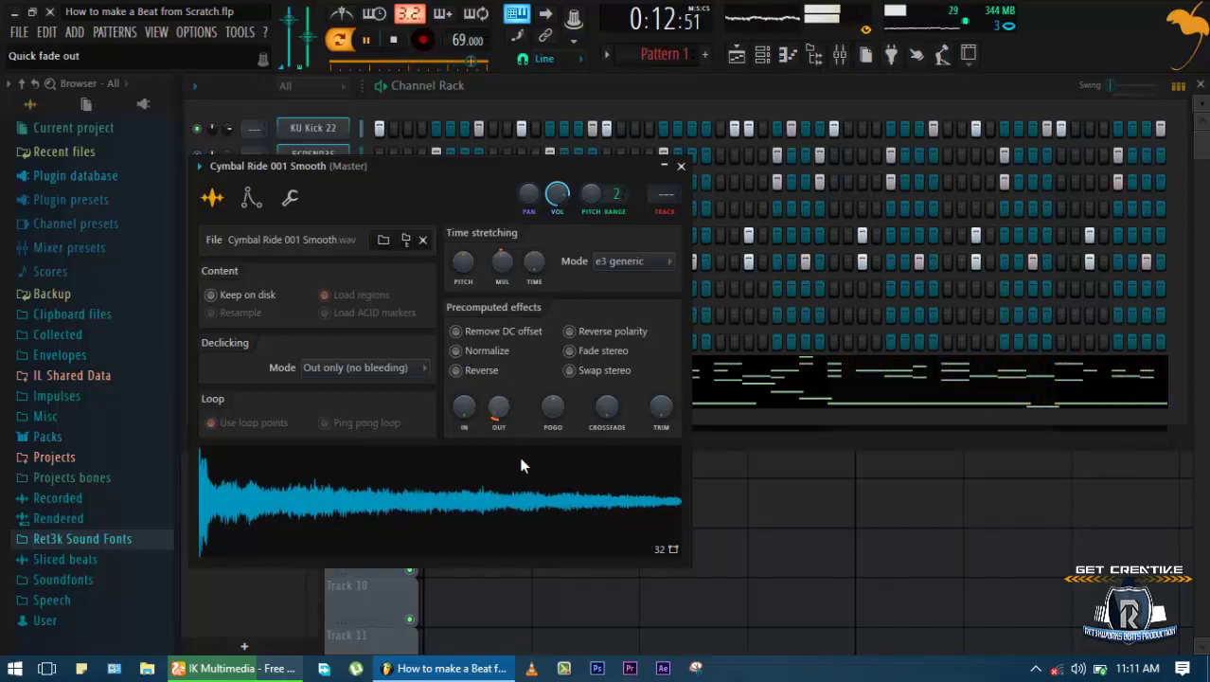
{"action": "key", "text": "space"}
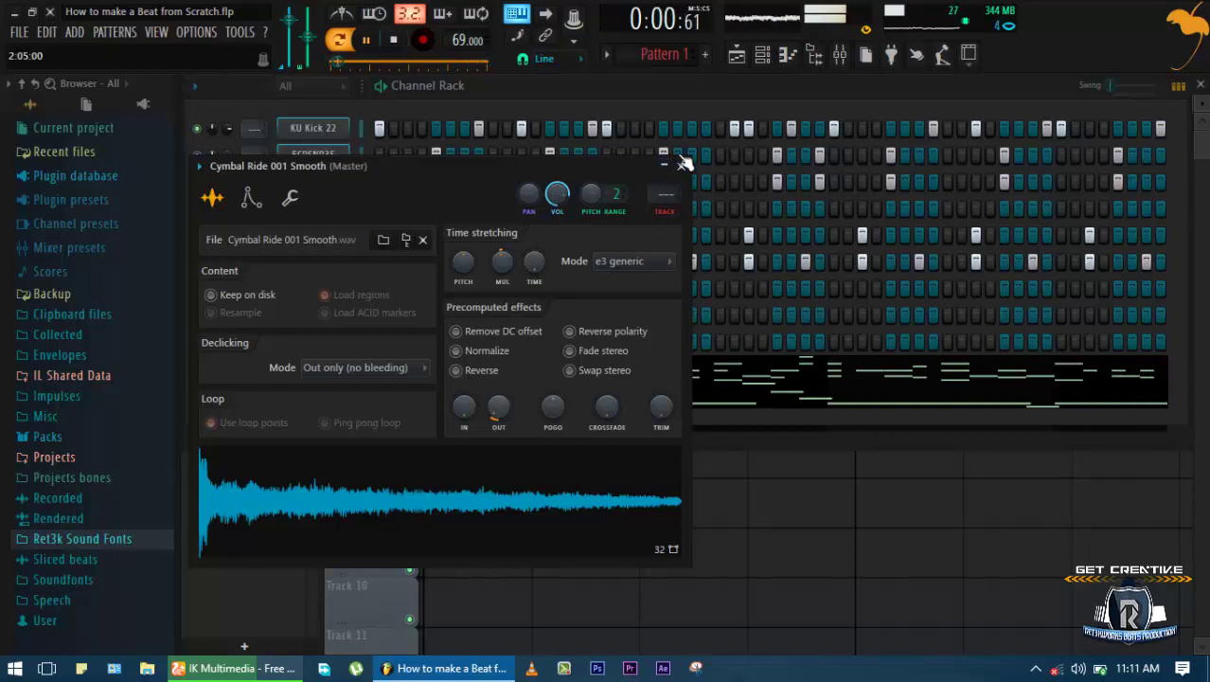
{"action": "left_click", "coordinate": [680, 166]}
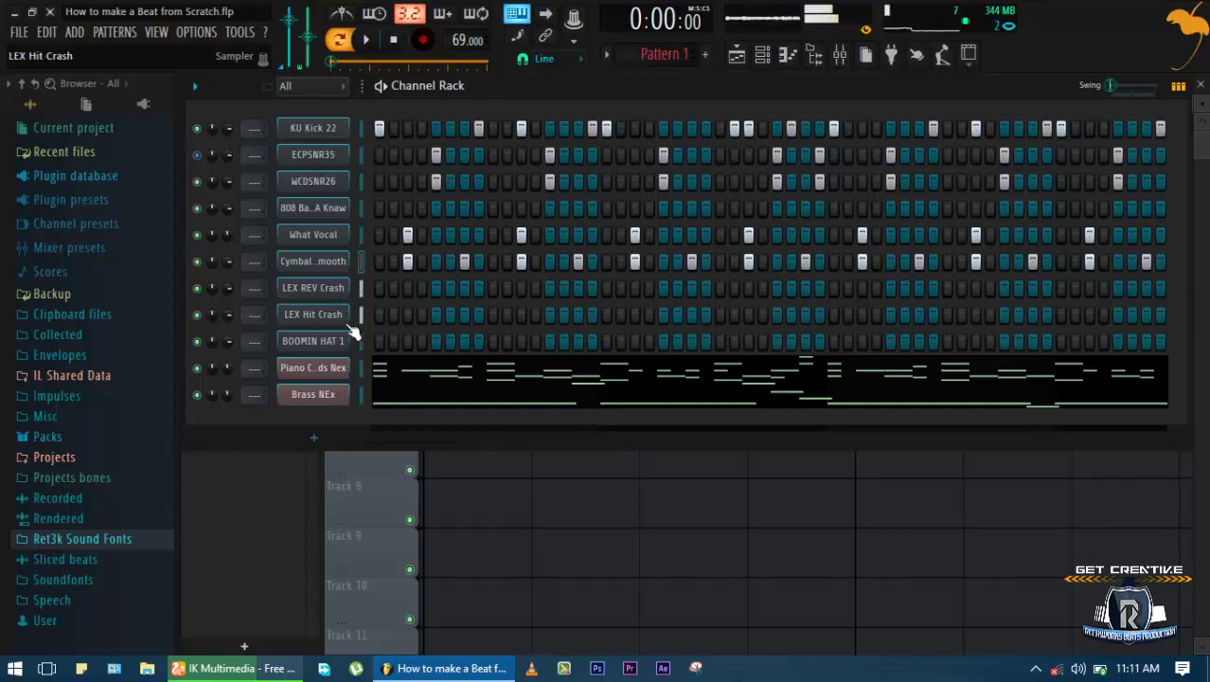
Place a LEX Hit Crash on step 1 and a LEX REV Crash on step 62, and audition the pattern's loop point
{"action": "left_click", "coordinate": [380, 315]}
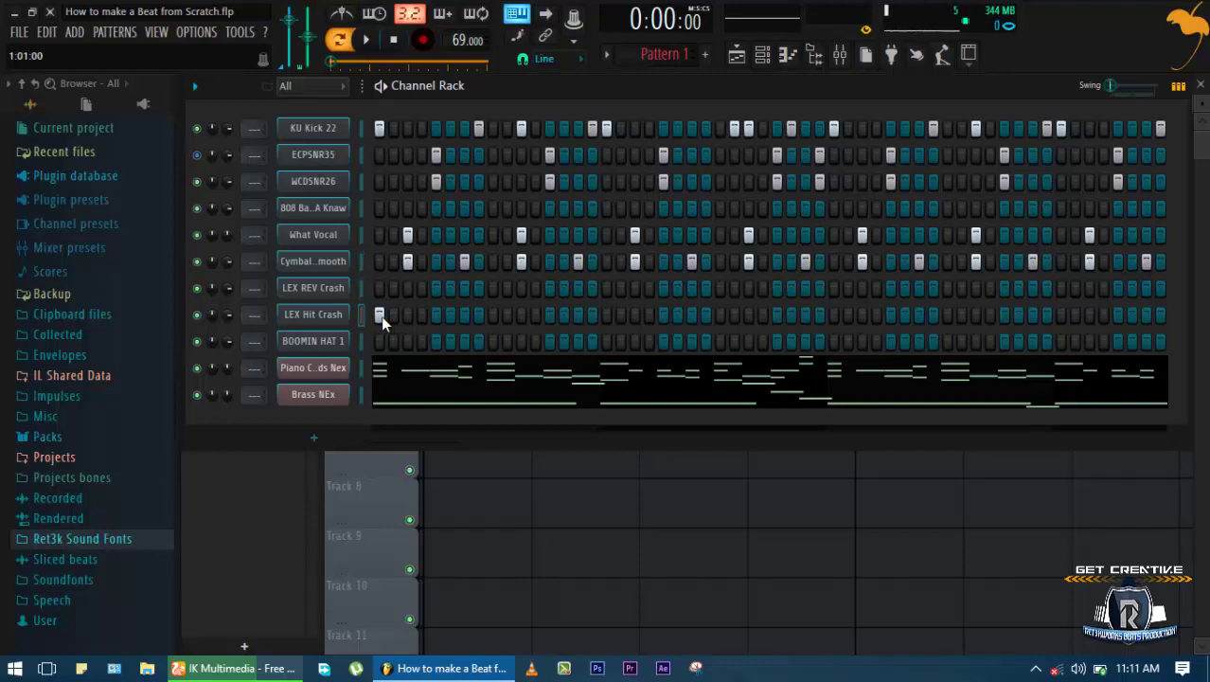
{"action": "scroll", "coordinate": [381, 315], "scroll_direction": "right", "scroll_amount": 8}
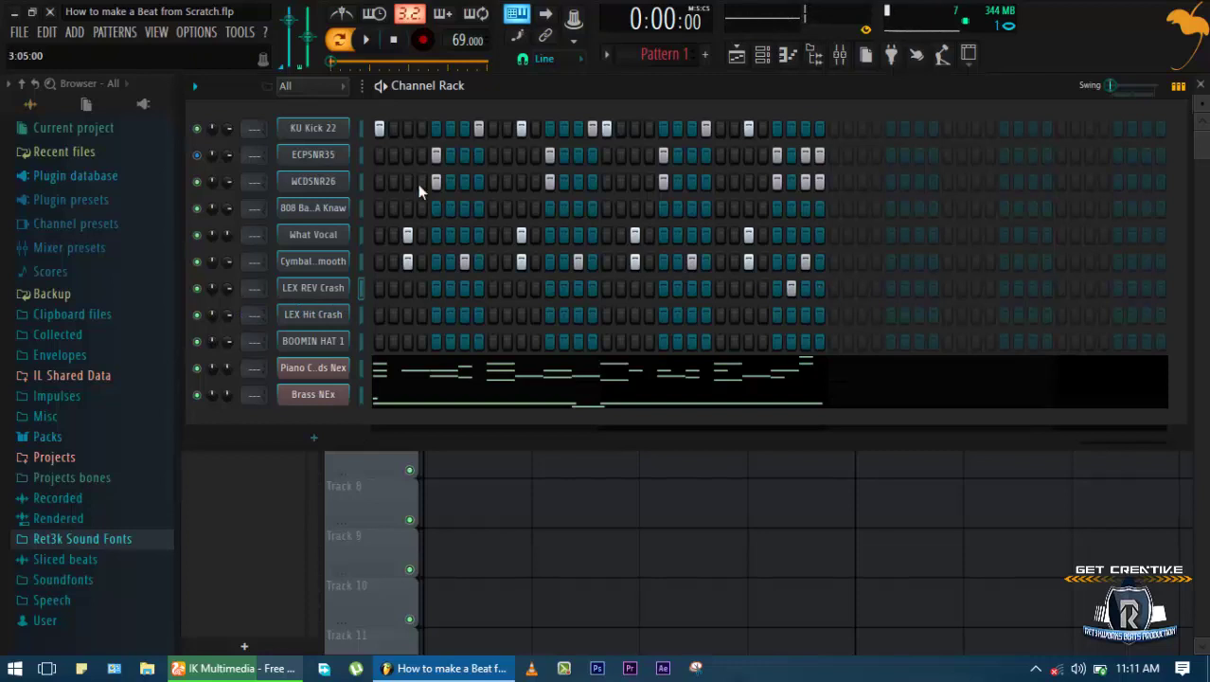
{"action": "left_click_drag", "start_coordinate": [336, 68], "coordinate": [450, 75]}
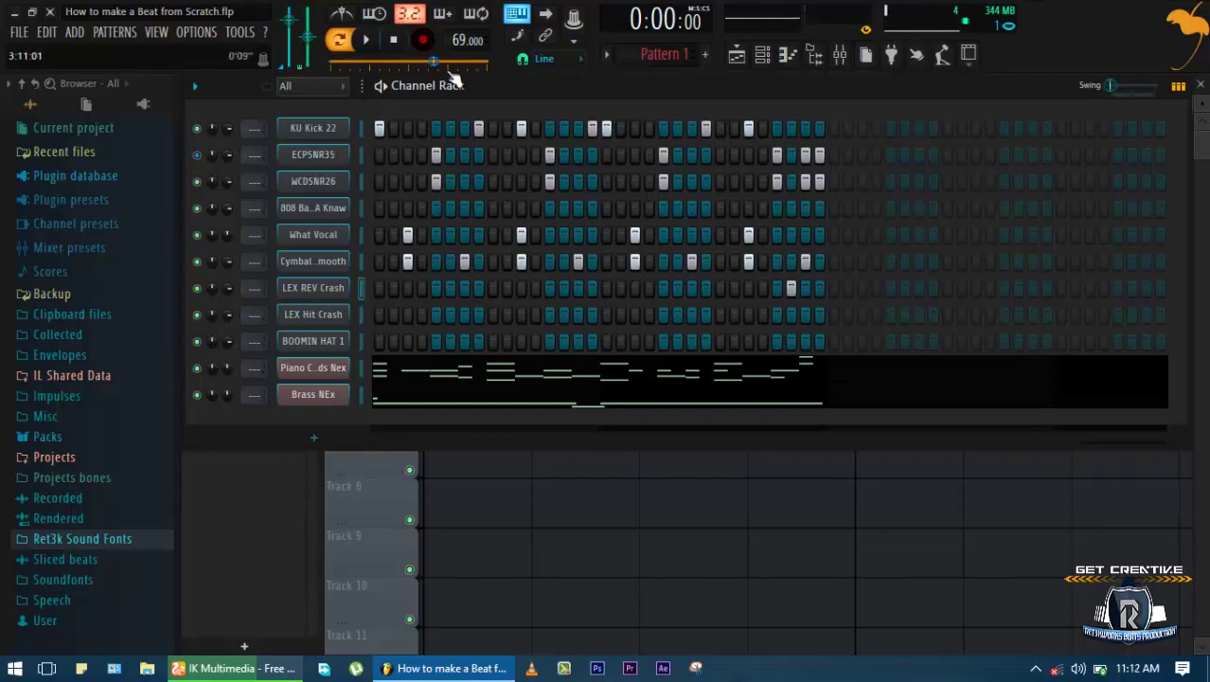
{"action": "key", "text": "space"}
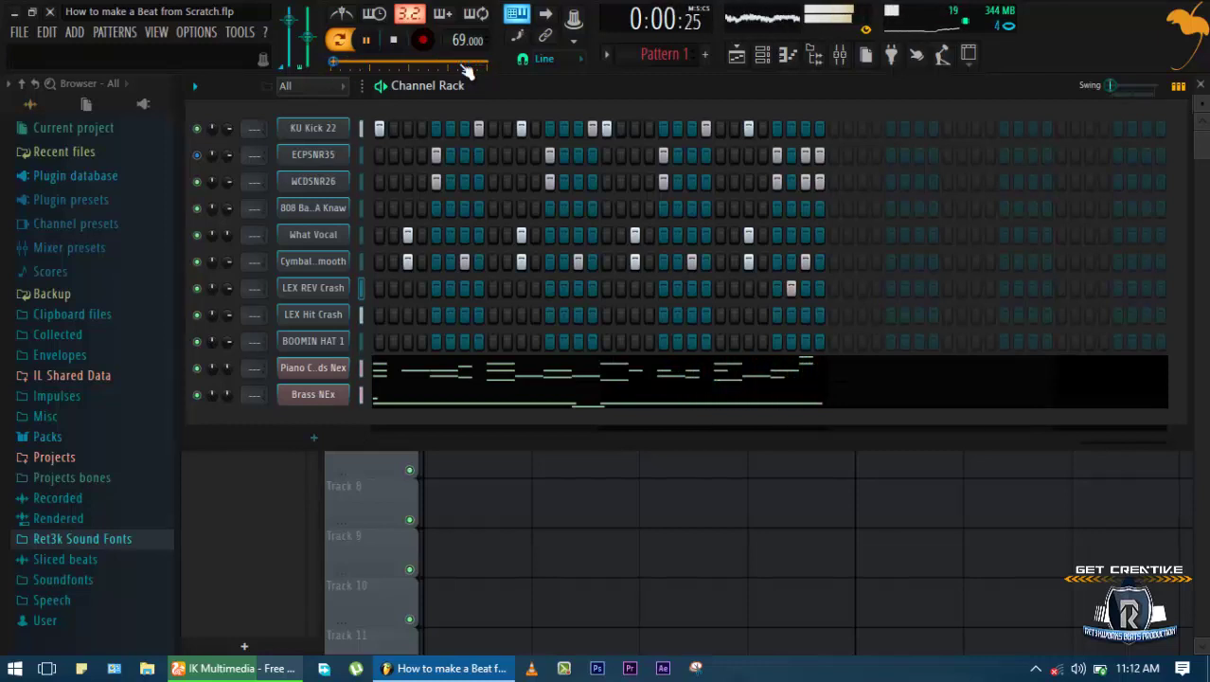
{"action": "key", "text": "space"}
{"action": "left_click", "coordinate": [462, 66]}
{"action": "key", "text": "space"}
{"action": "key", "text": "space"}
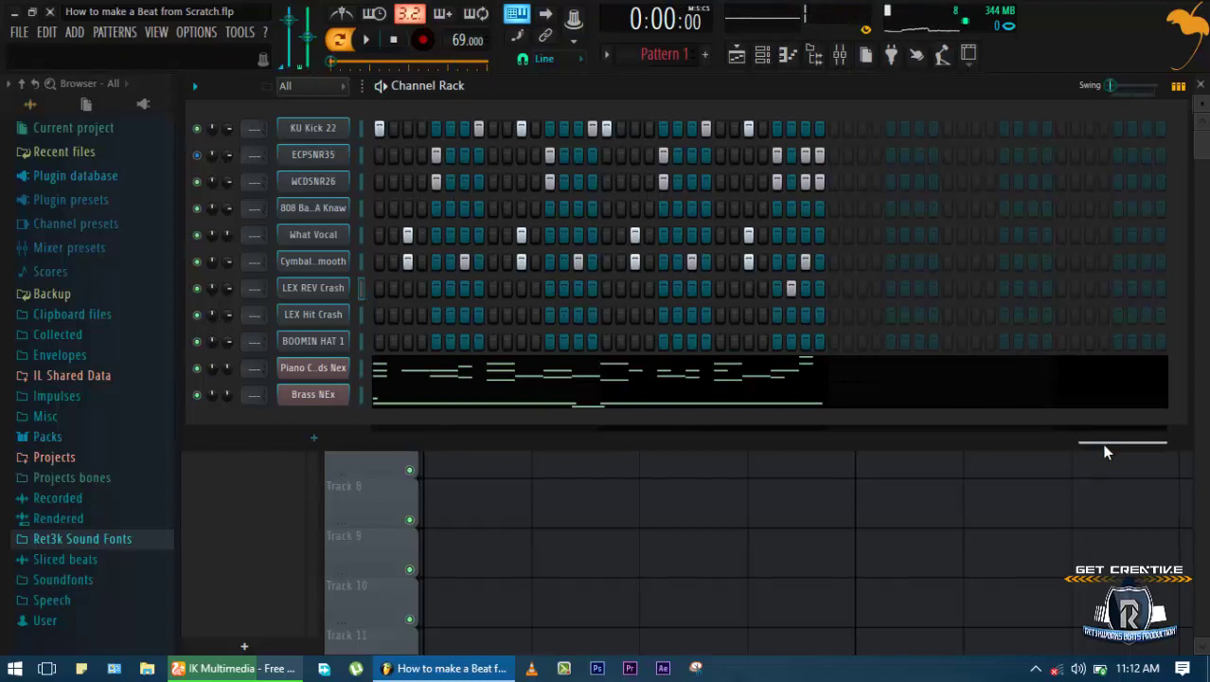
Fill BOOMIN HAT 1 every 2 steps and audition it with the snares, 808, vocal, cymbal ride, piano and brass channels muted
{"action": "right_click", "coordinate": [341, 341]}
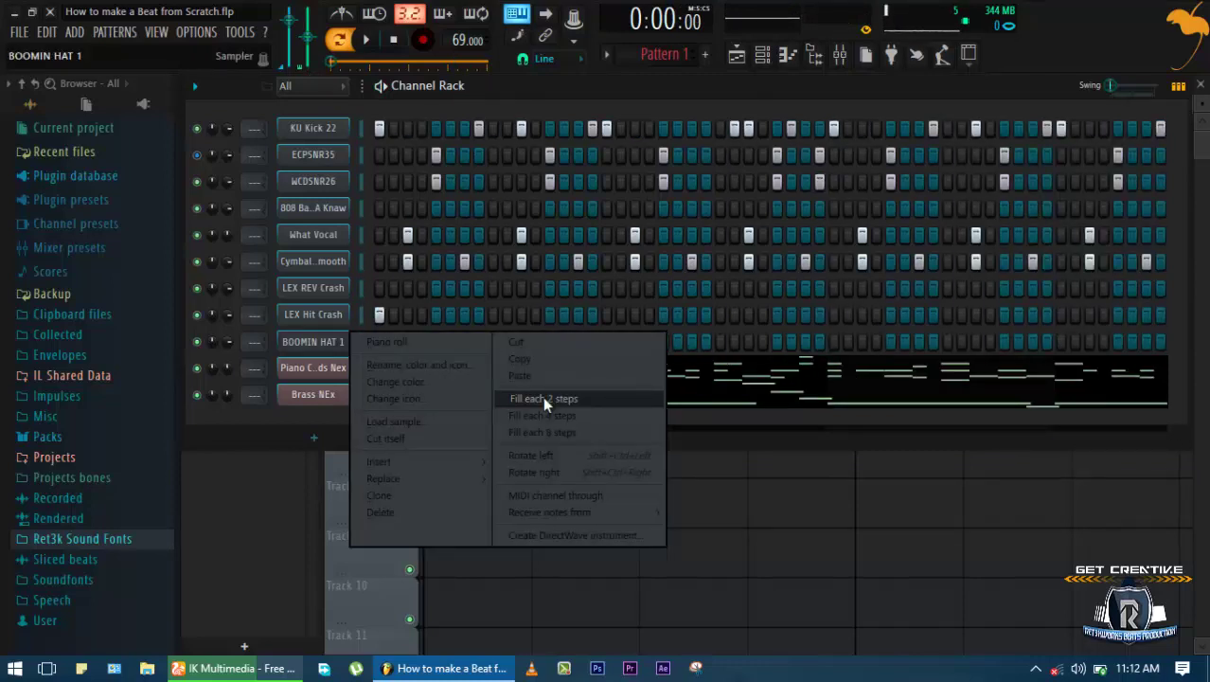
{"action": "left_click", "coordinate": [543, 399]}
{"action": "key", "text": "space"}
{"action": "key", "text": "space"}
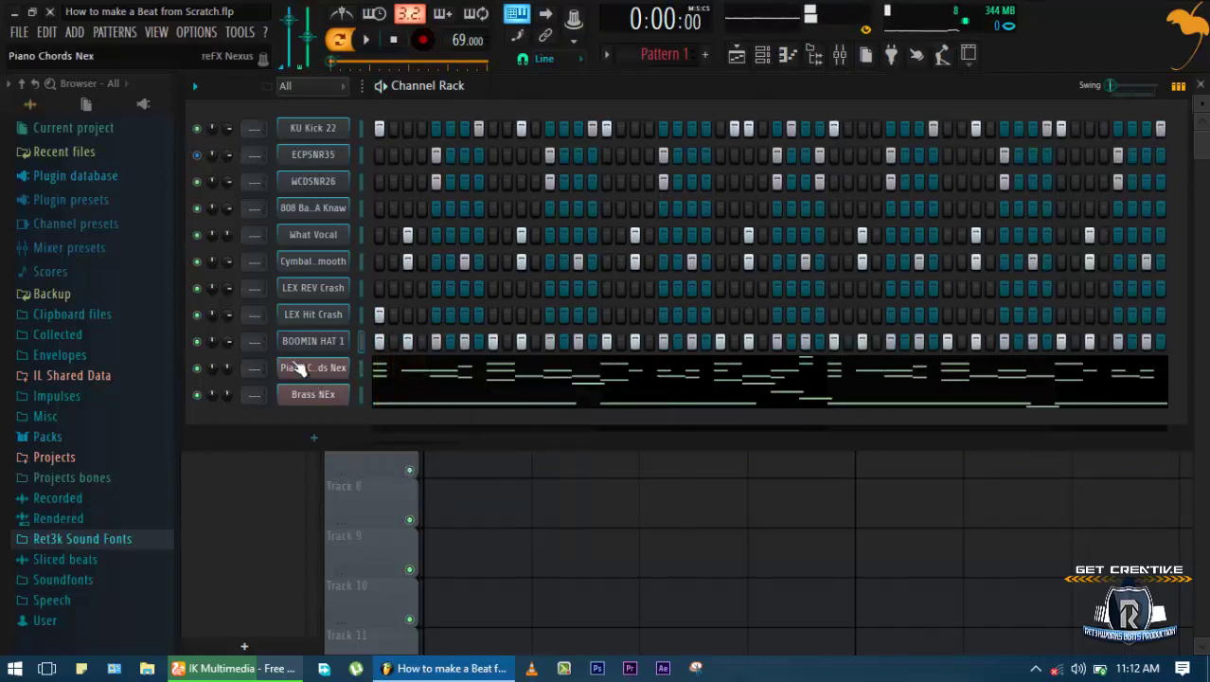
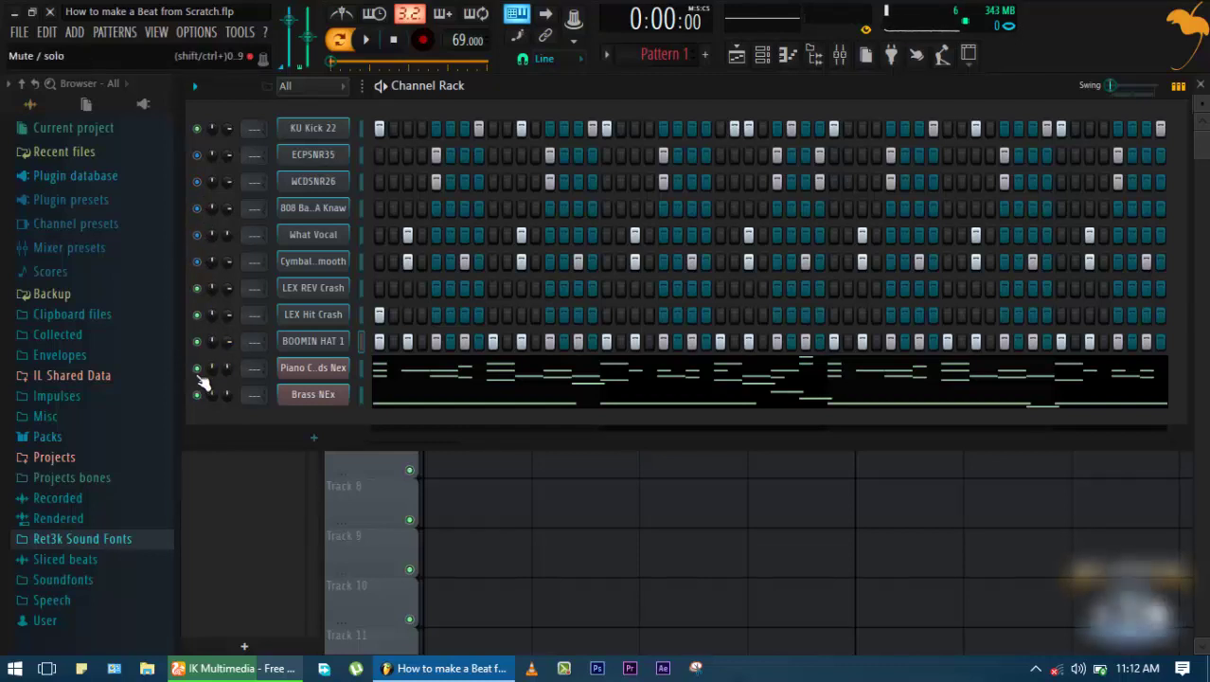
{"action": "key", "text": "space"}
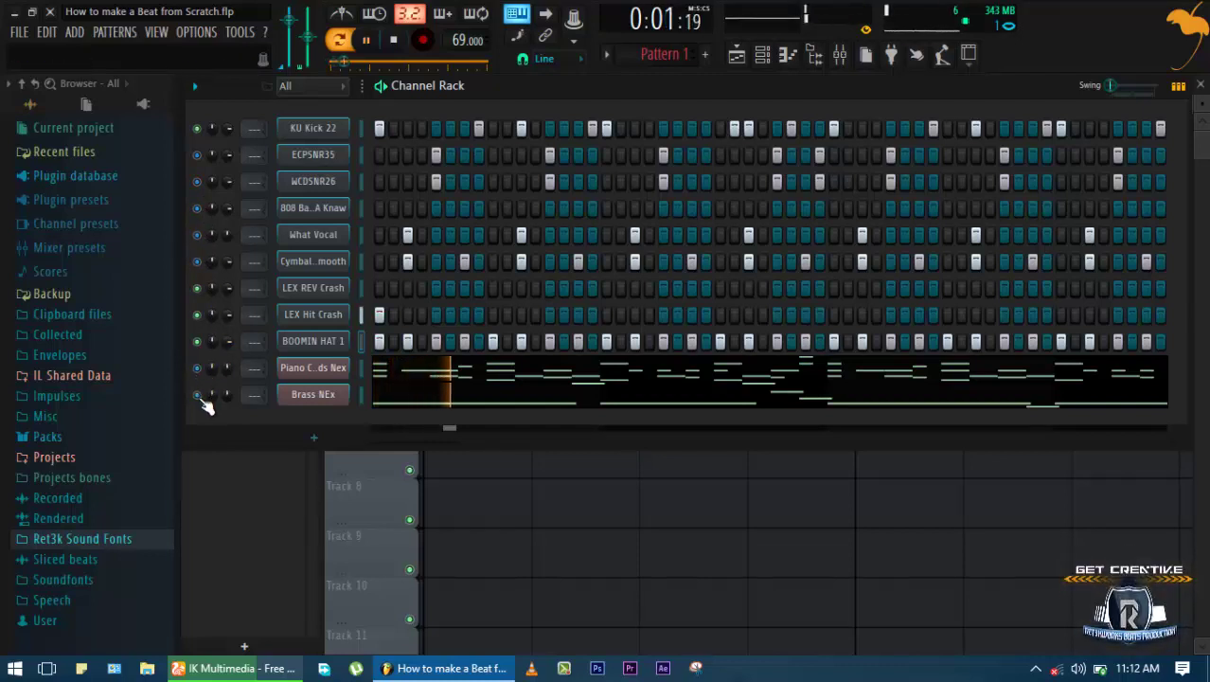
{"action": "key", "text": "space"}
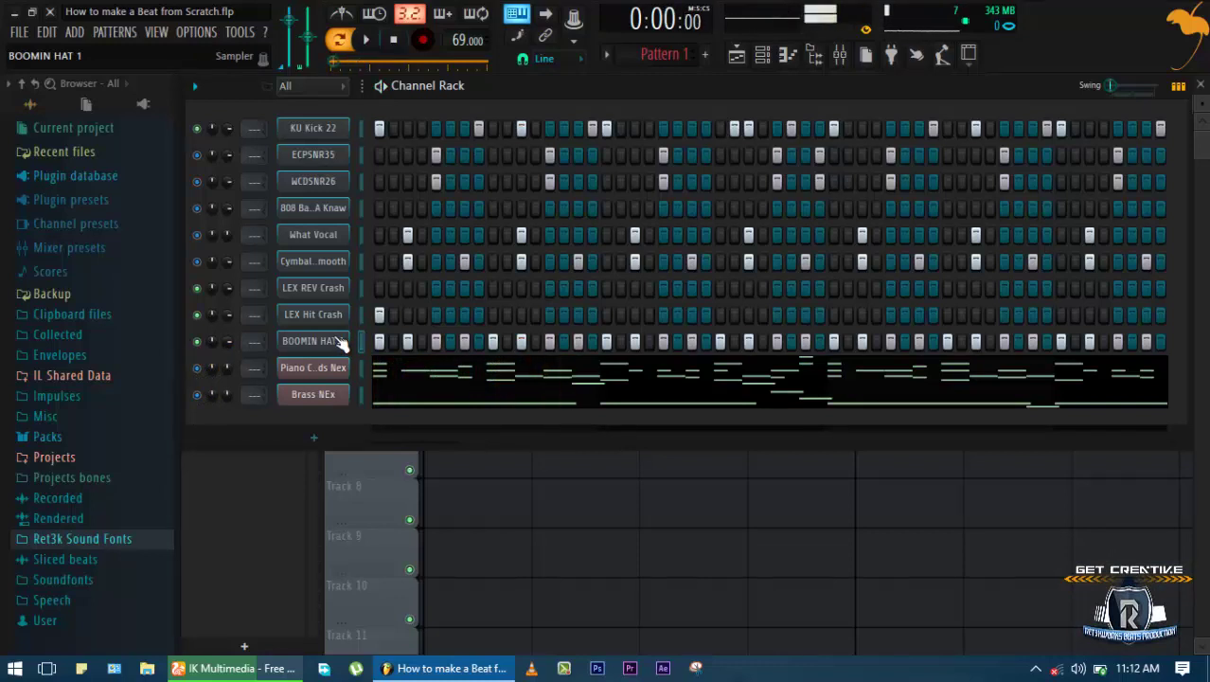
Copy all BOOMIN HAT 1 notes one step later in the piano roll to put a hat on every step, and audition it
{"action": "right_click", "coordinate": [343, 344]}
{"action": "left_click", "coordinate": [367, 344]}
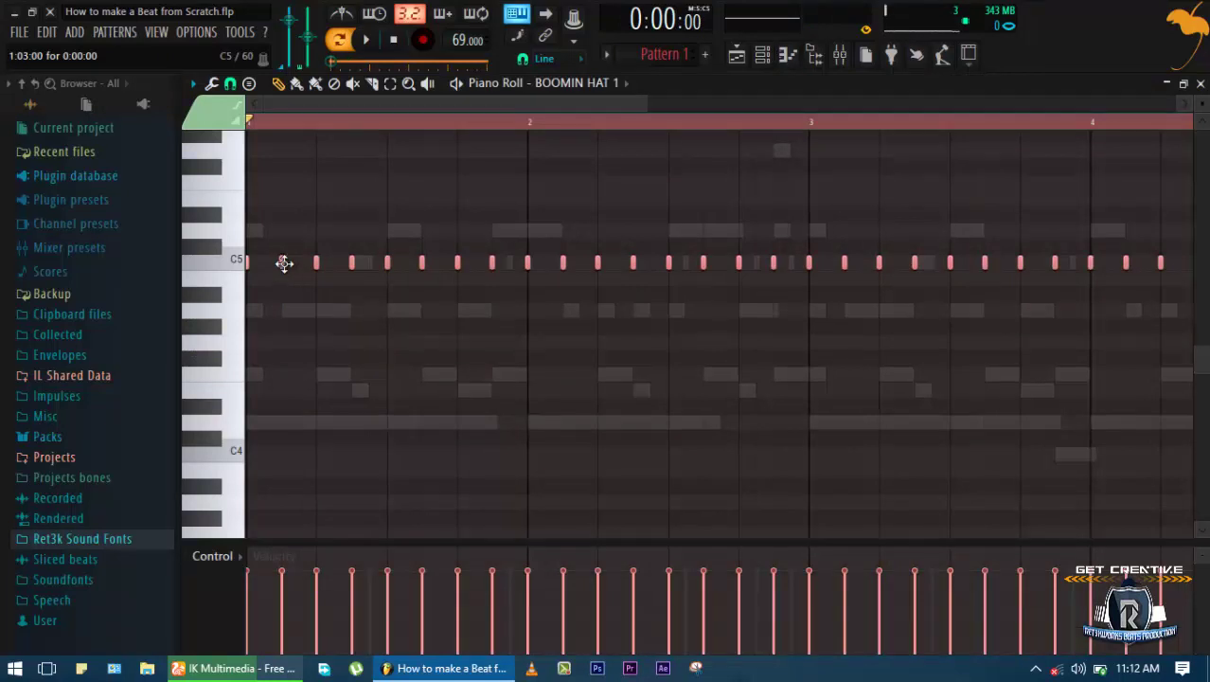
{"action": "left_click_drag", "start_coordinate": [294, 263], "coordinate": [301, 263]}
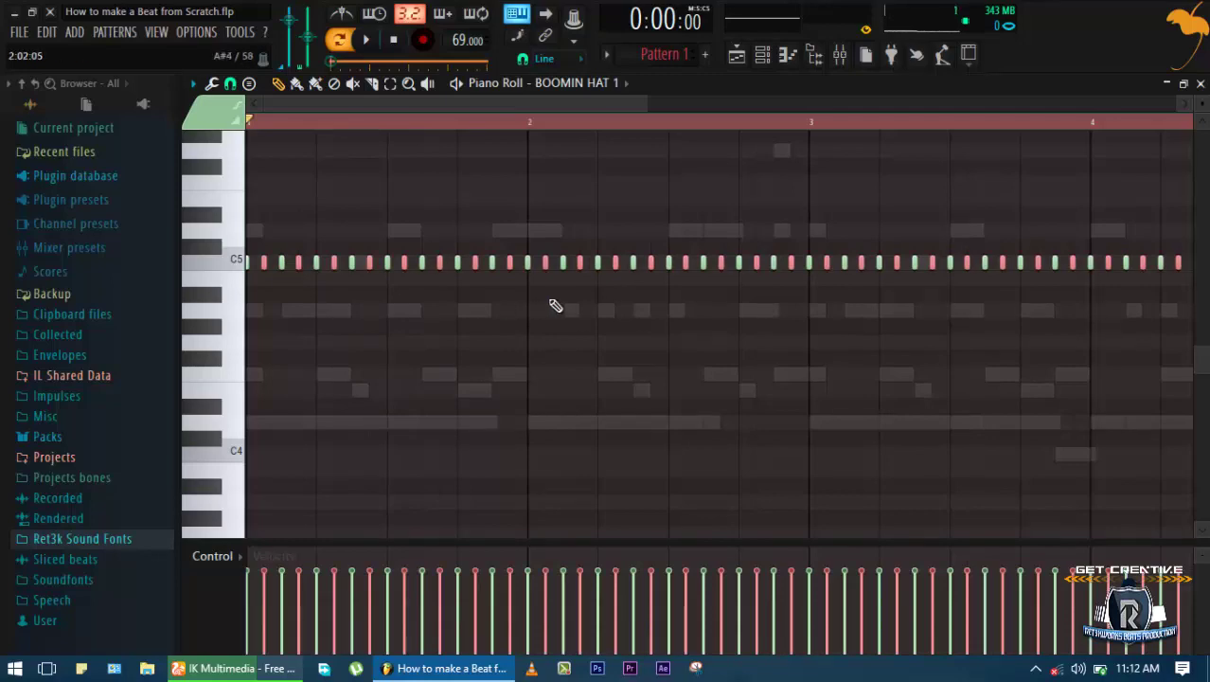
{"action": "scroll", "coordinate": [555, 304], "scroll_direction": "up", "scroll_amount": 3}
{"action": "scroll", "coordinate": [556, 305], "scroll_direction": "down", "scroll_amount": 3}
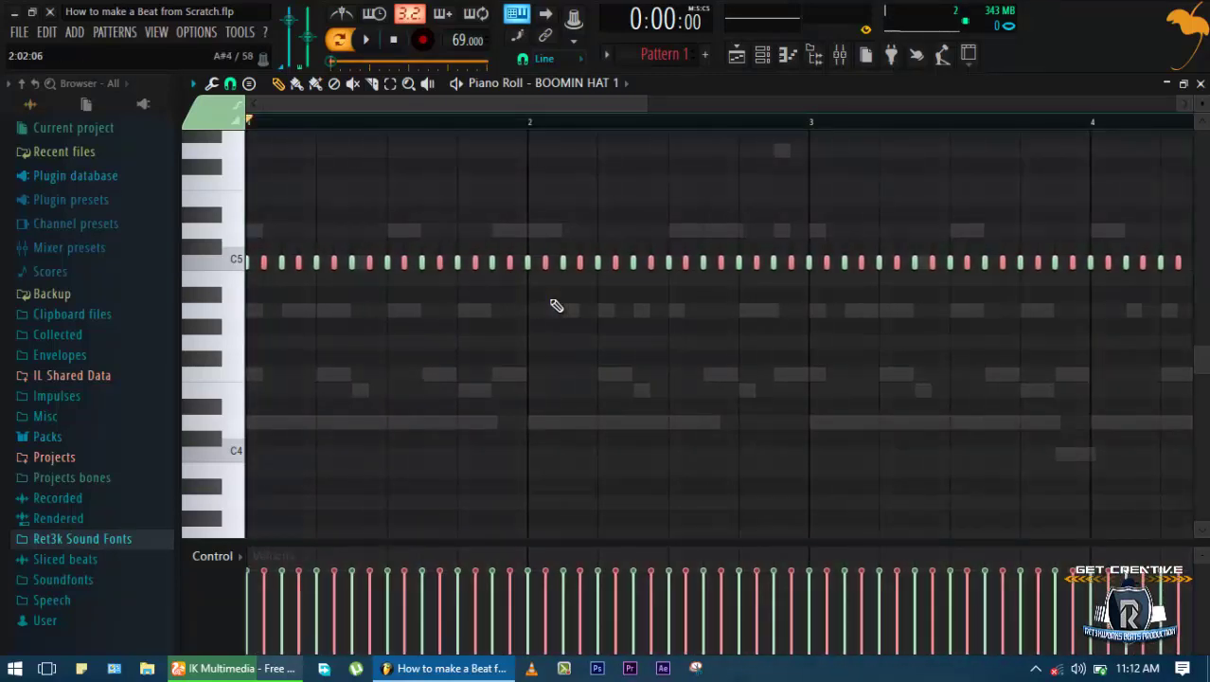
{"action": "scroll", "coordinate": [557, 304], "scroll_direction": "down", "scroll_amount": 5}
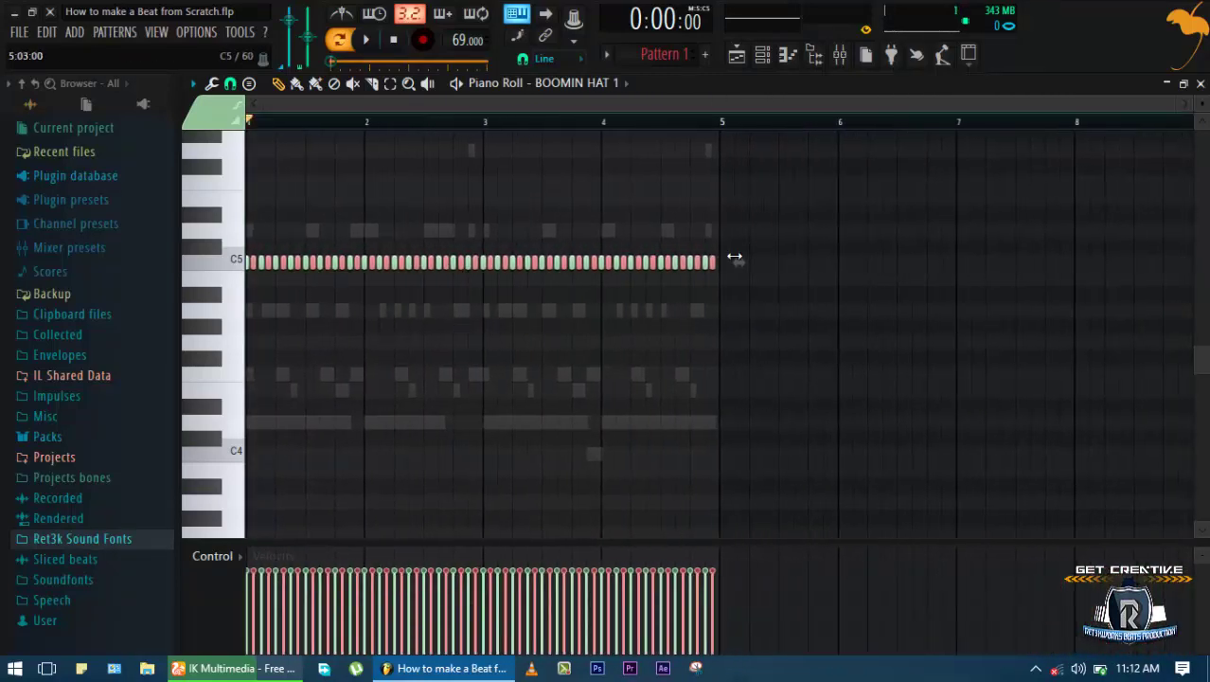
{"action": "key", "text": "F6"}
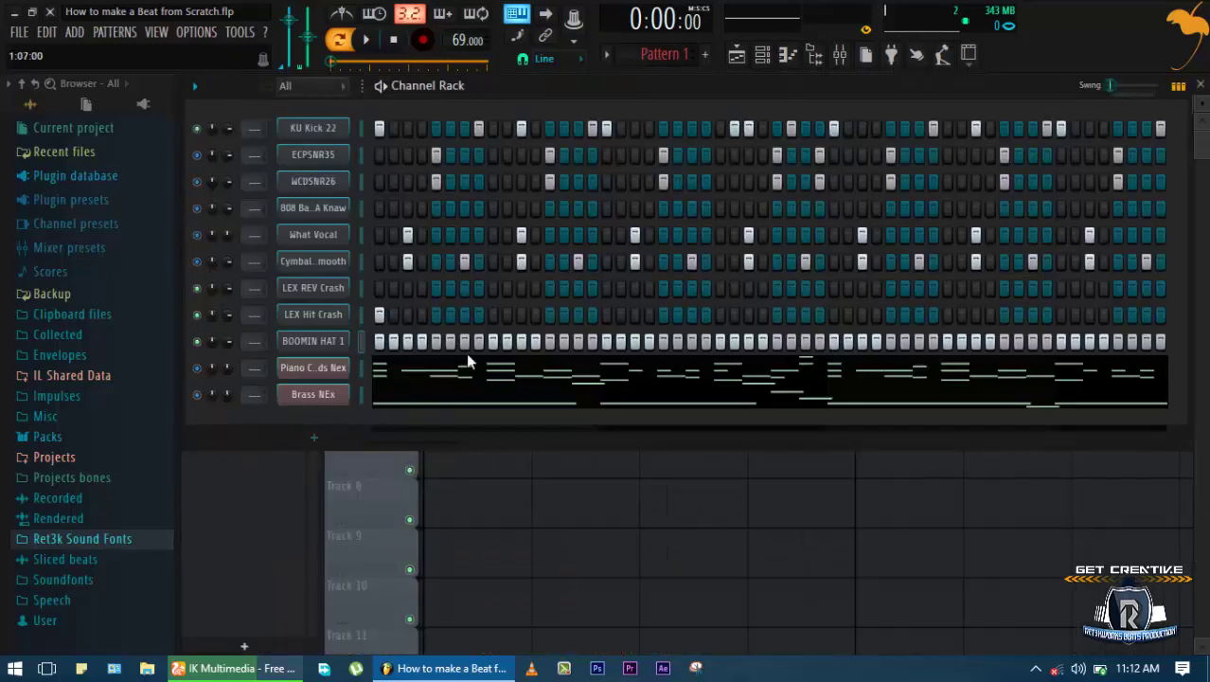
{"action": "key", "text": "space"}
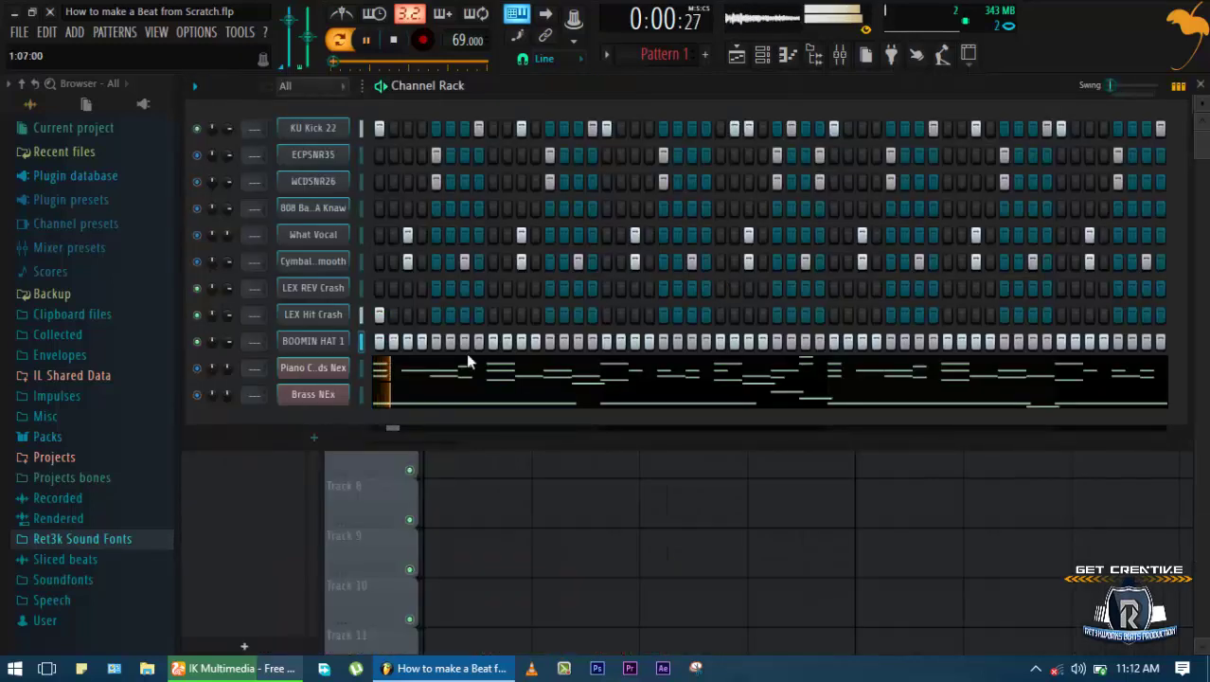
{"action": "key", "text": "space"}
Open the BOOMIN HAT 1 notes in the piano roll and audition the first steps of bar 1
{"action": "right_click", "coordinate": [300, 342]}
{"action": "left_click", "coordinate": [368, 343]}
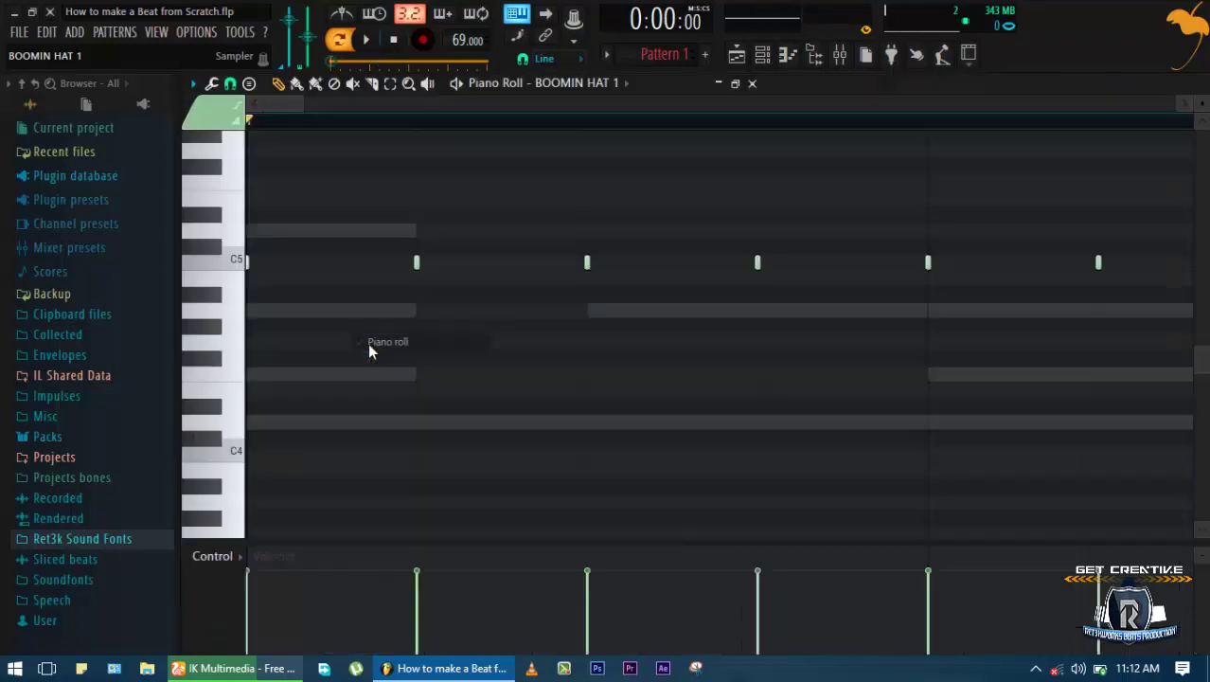
{"action": "scroll", "coordinate": [351, 341], "scroll_direction": "up", "scroll_amount": 4}
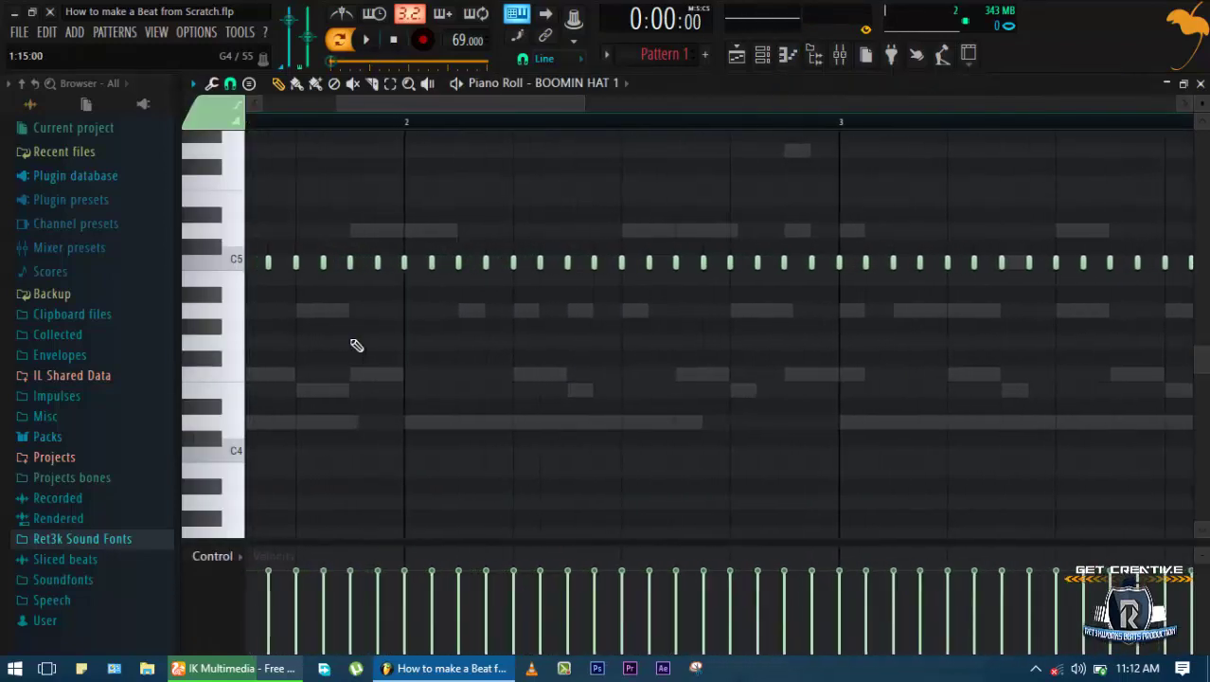
{"action": "scroll", "coordinate": [356, 344], "scroll_direction": "up", "scroll_amount": 5}
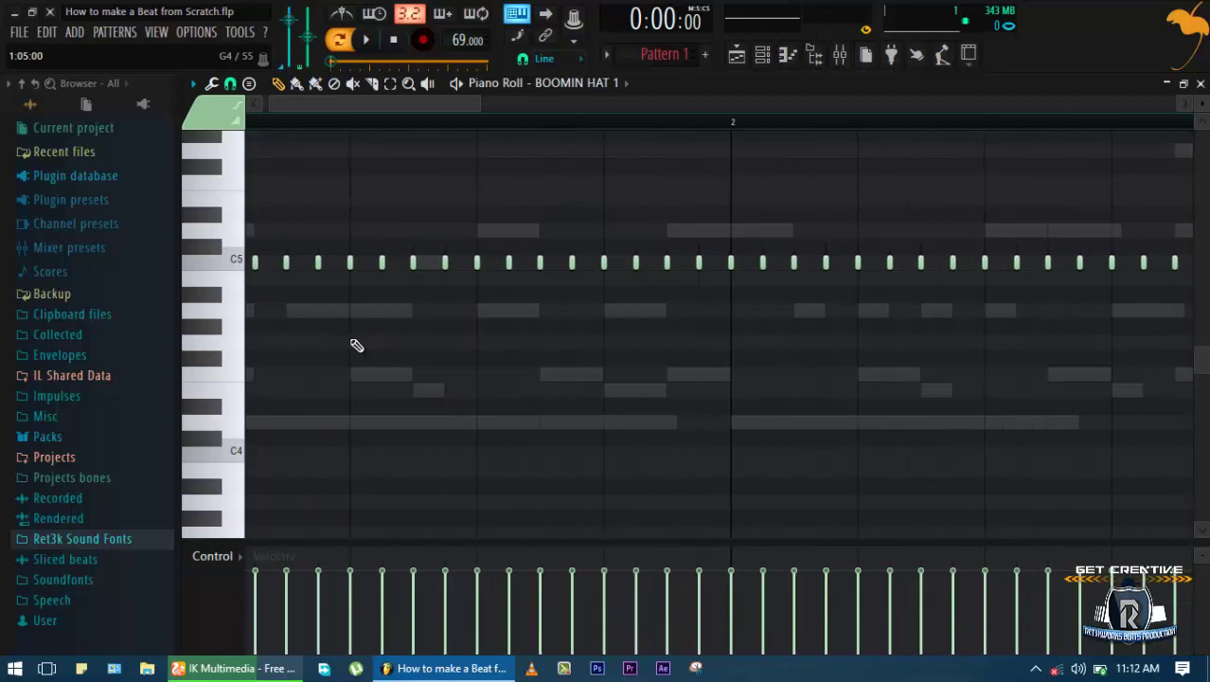
{"action": "scroll", "coordinate": [356, 344], "scroll_direction": "left", "scroll_amount": 1}
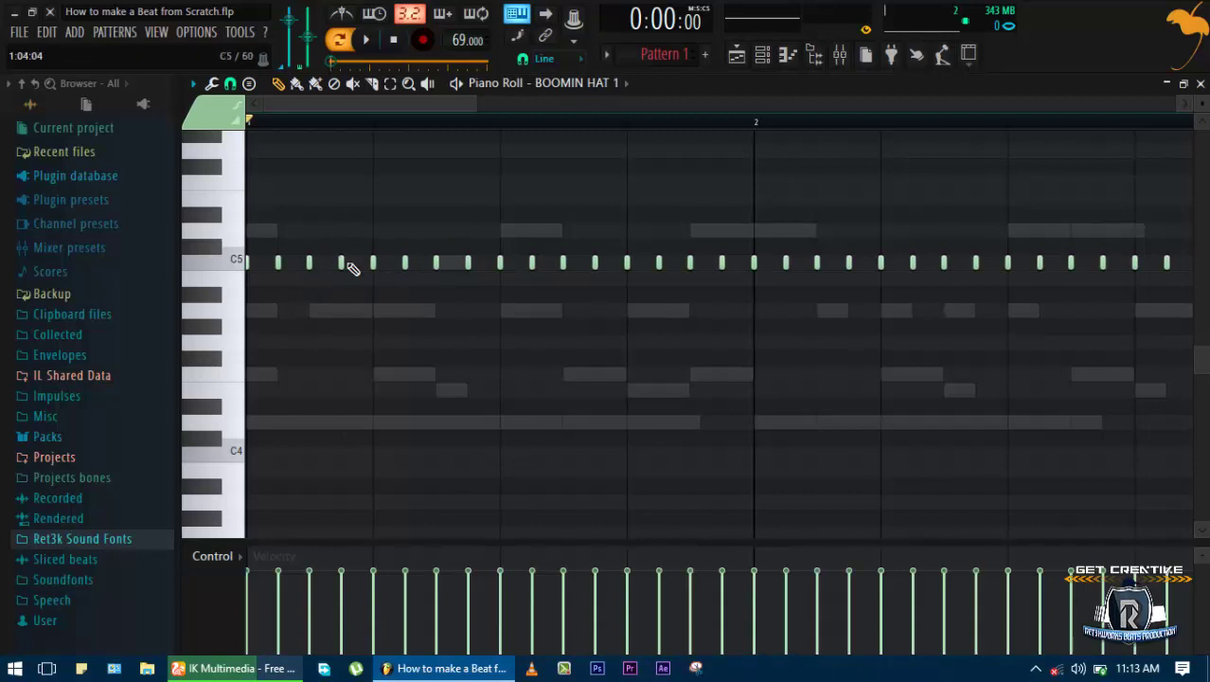
{"action": "key", "text": "space"}
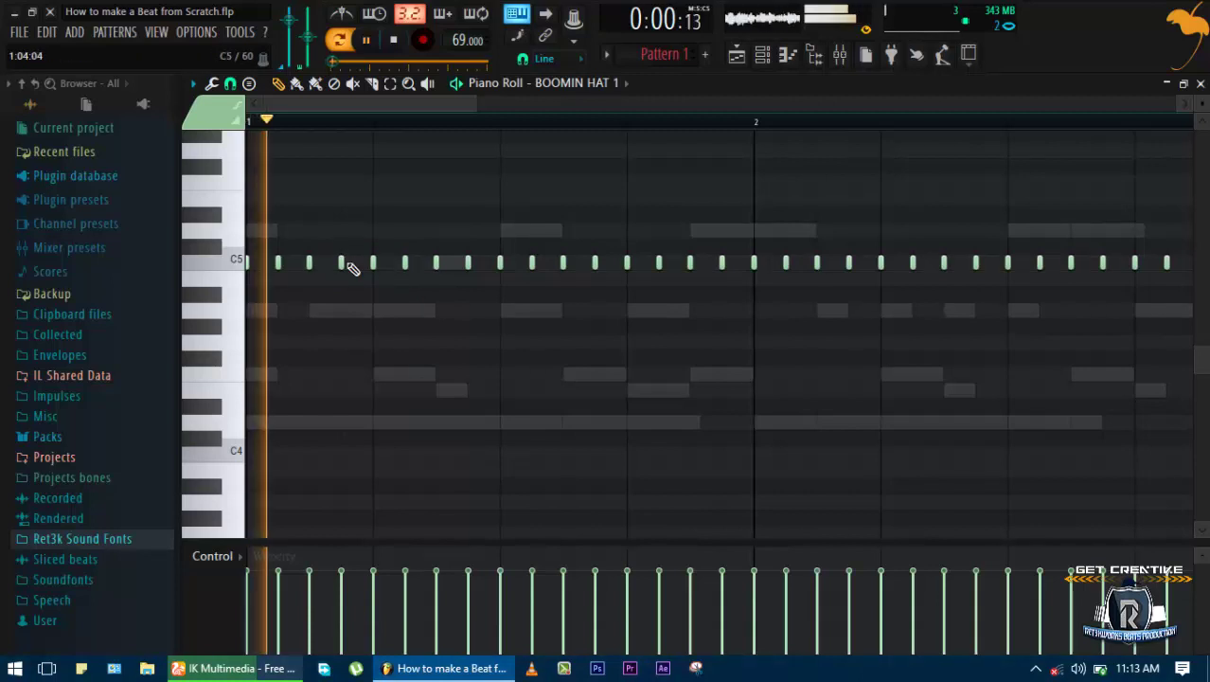
{"action": "key", "text": "space"}
{"action": "key", "text": "space"}
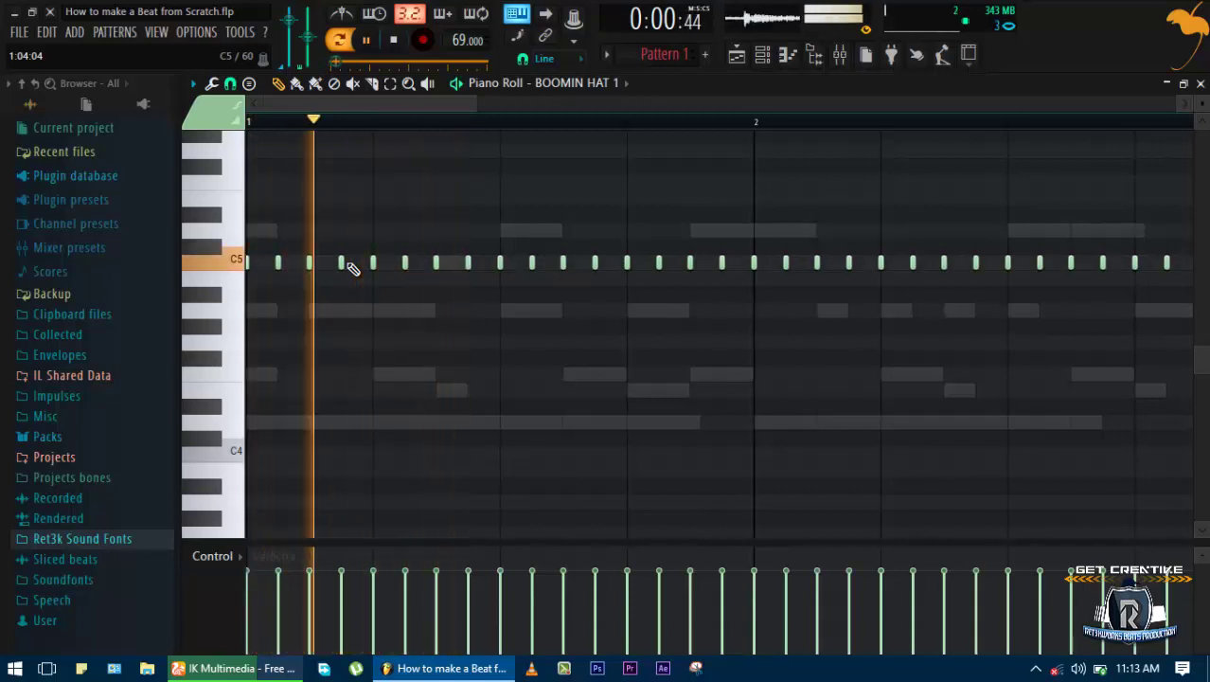
{"action": "key", "text": "space"}
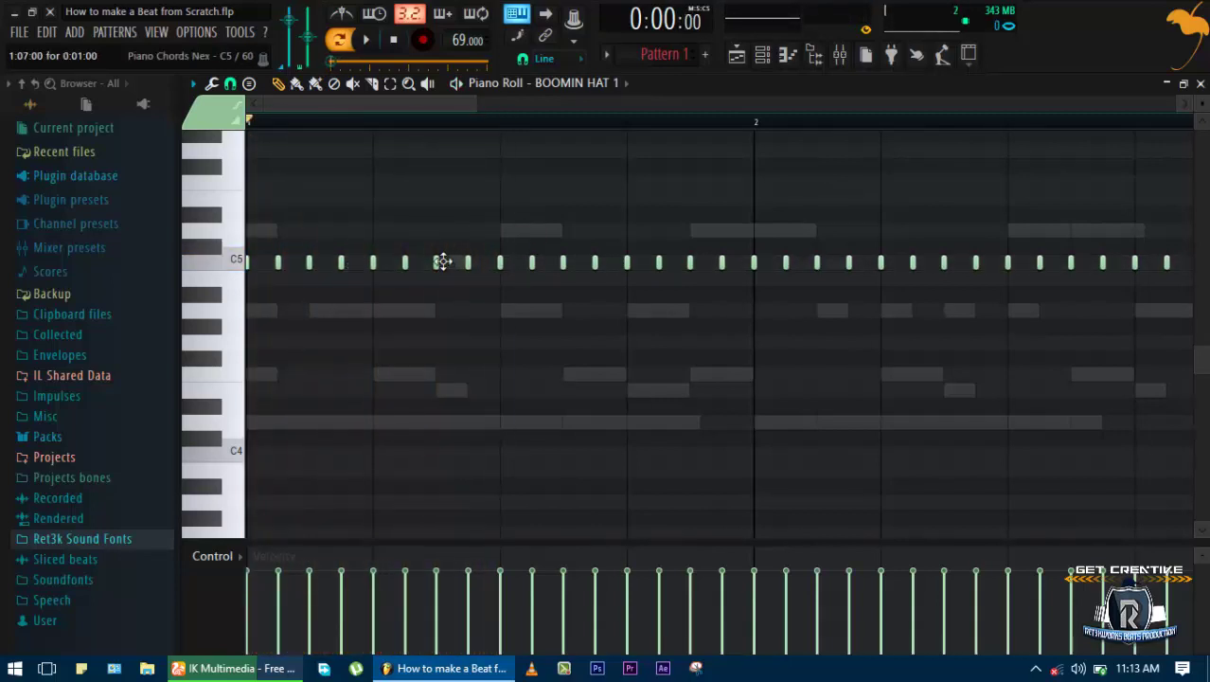
Set the piano roll snap to 1/2 step, add a C5 hat halfway between steps 7 and 8 of bar 1, and audition it
{"action": "left_click", "coordinate": [479, 265]}
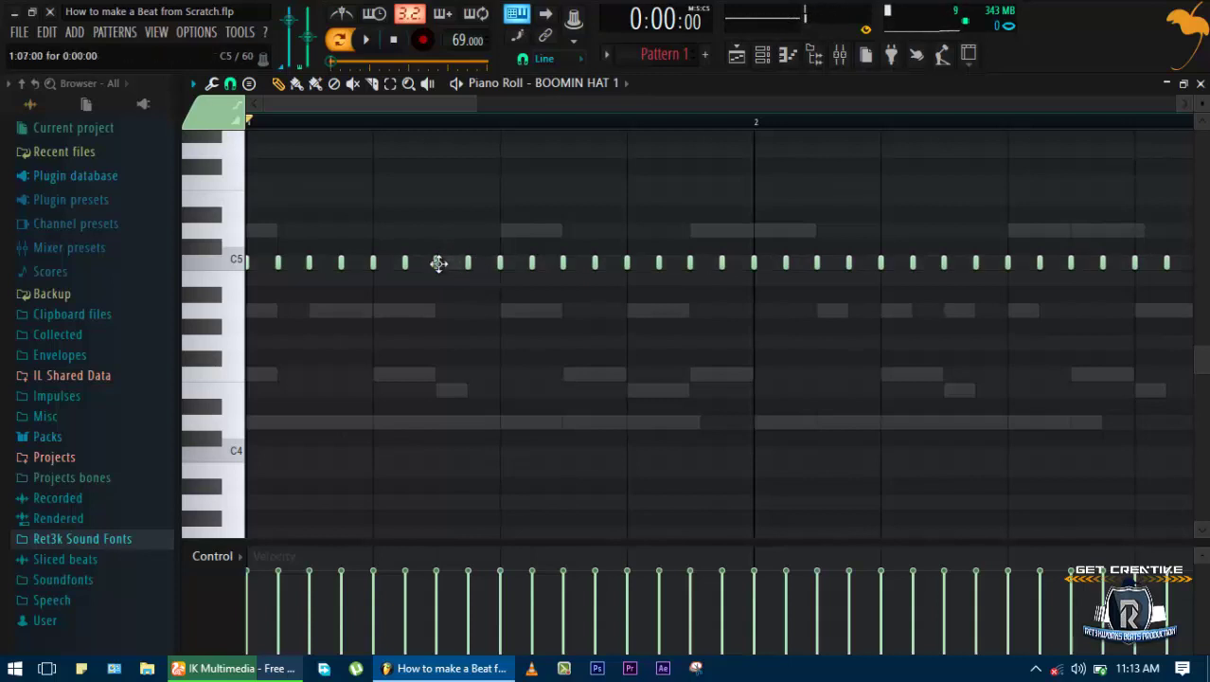
{"action": "left_click", "coordinate": [230, 83]}
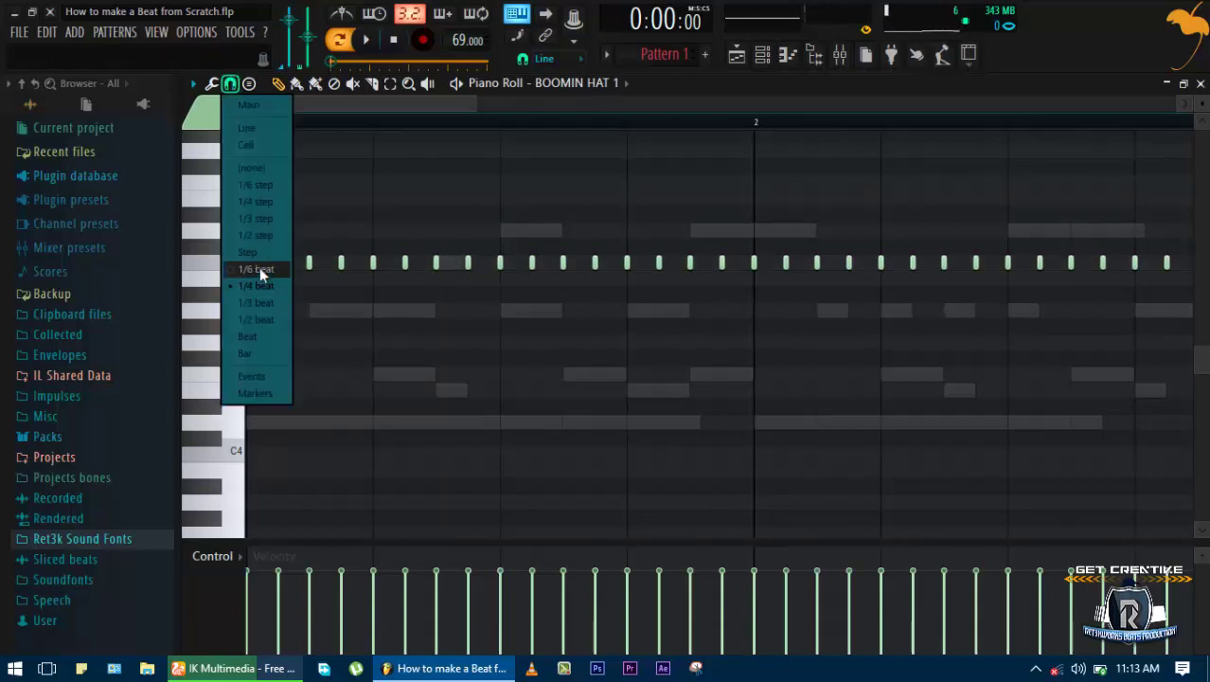
{"action": "left_click", "coordinate": [246, 234]}
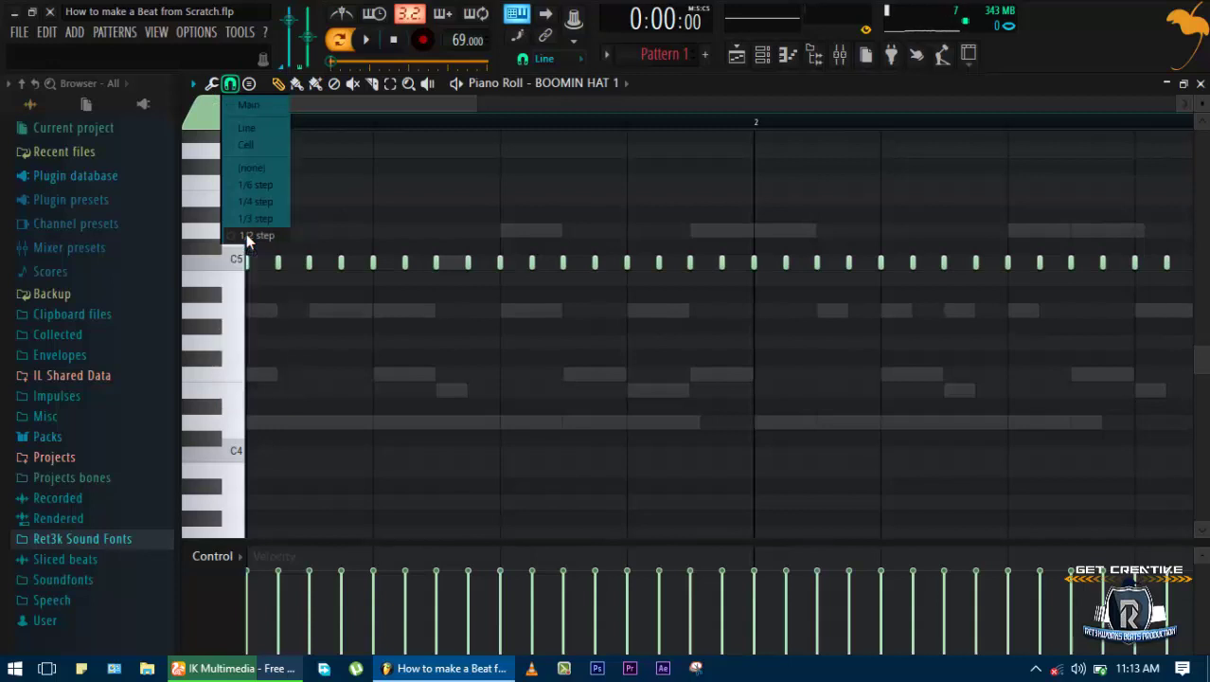
{"action": "scroll", "coordinate": [436, 268], "scroll_direction": "up", "scroll_amount": 4}
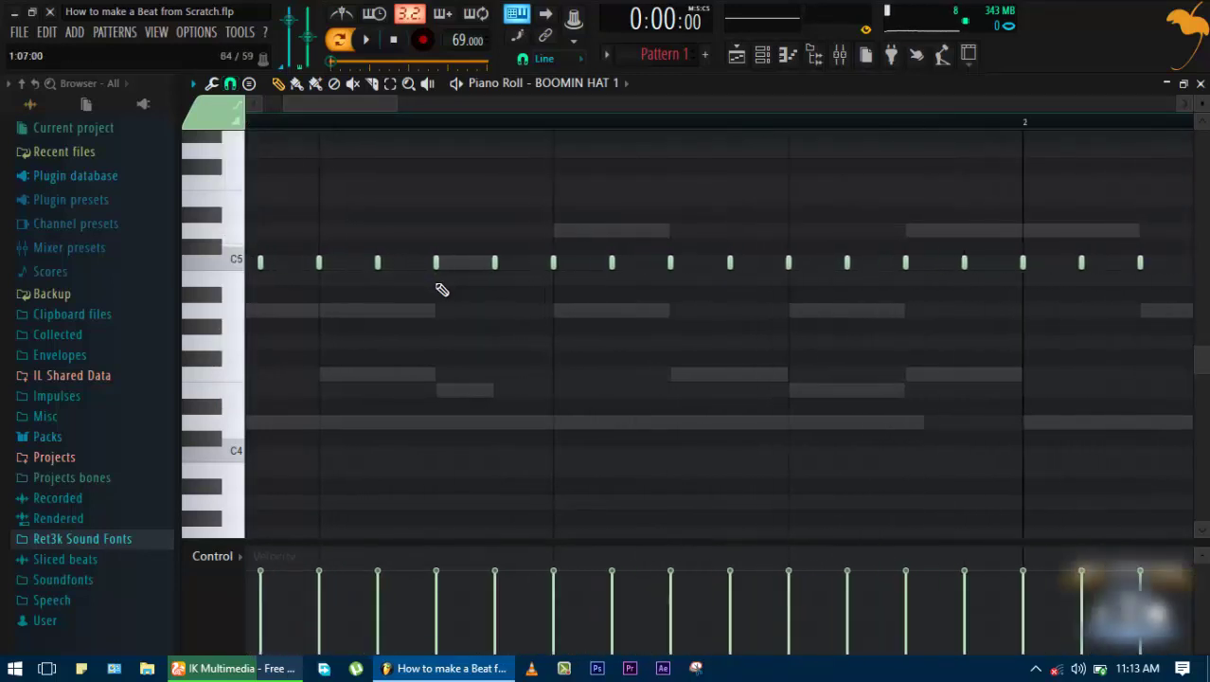
{"action": "key", "text": "space"}
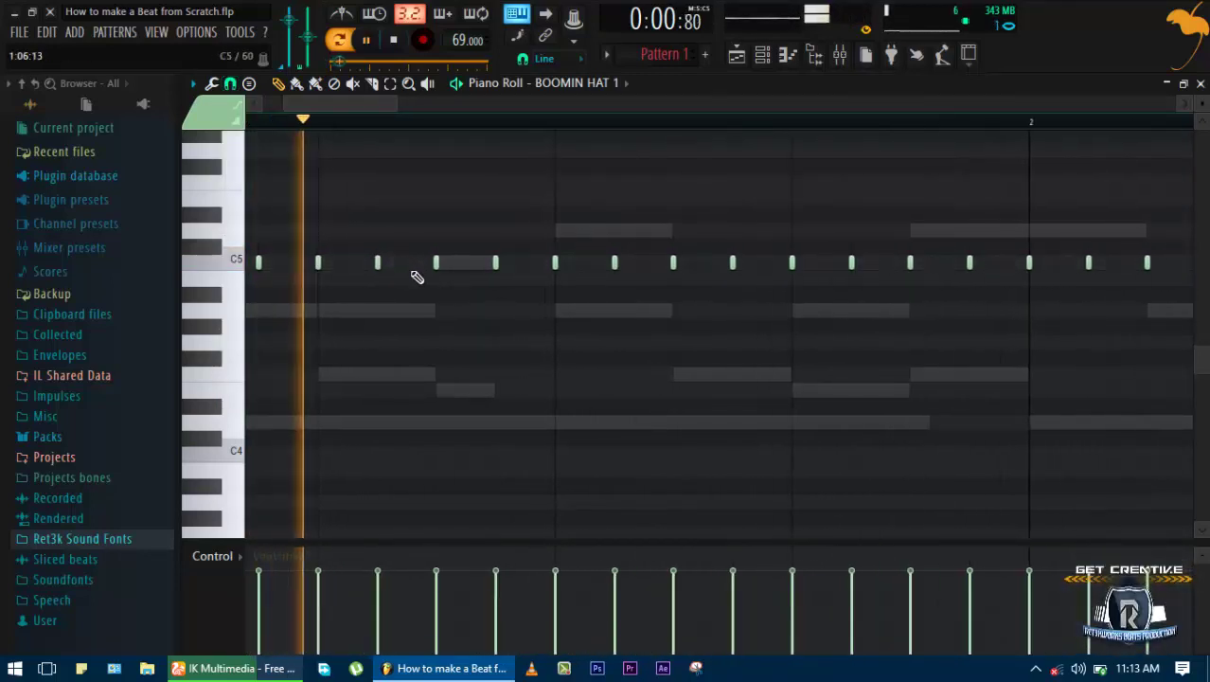
{"action": "key", "text": "space"}
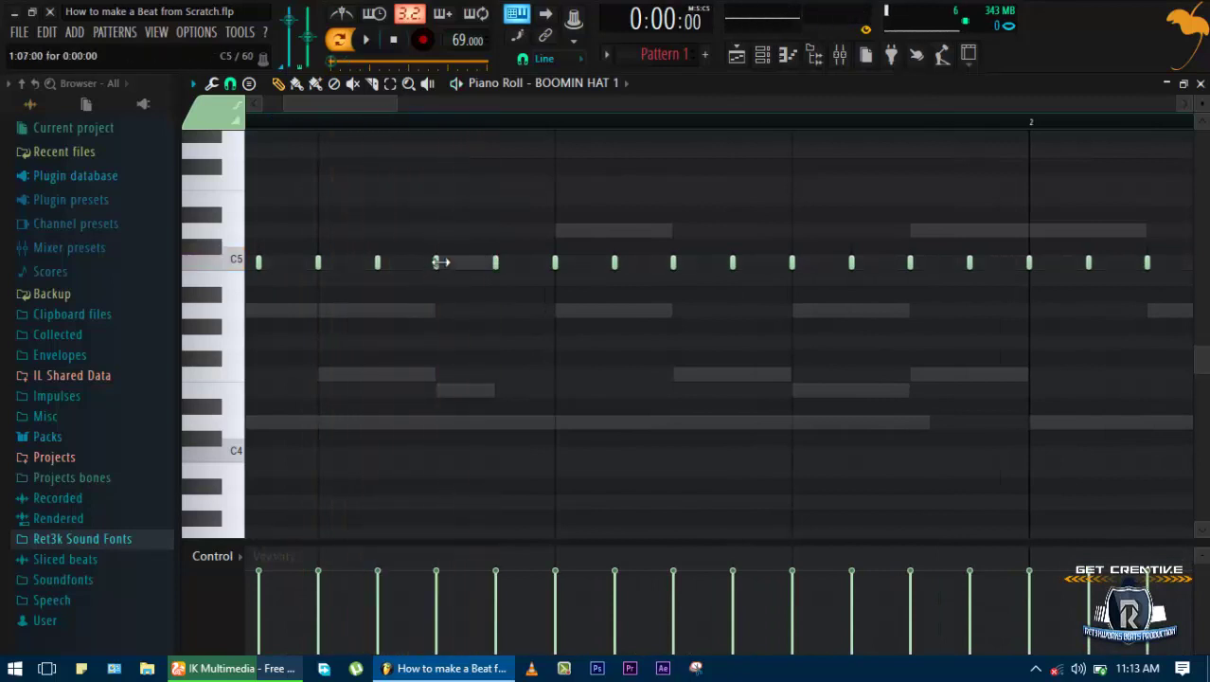
{"action": "left_click", "coordinate": [469, 282]}
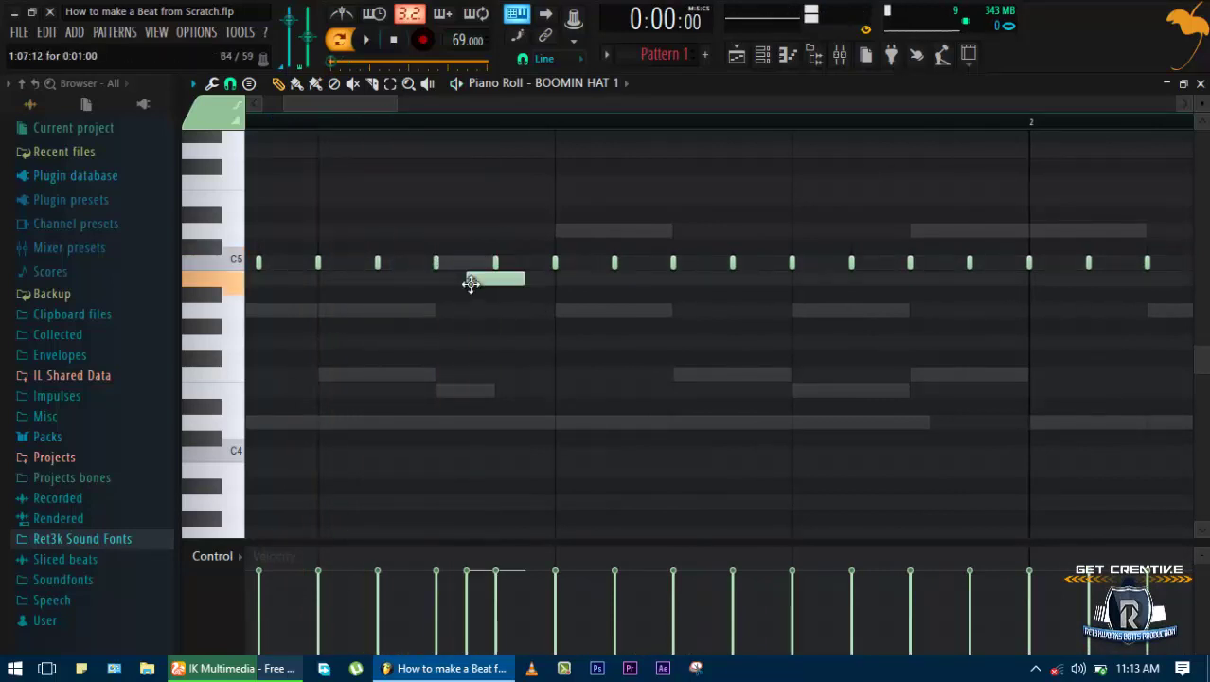
{"action": "right_click", "coordinate": [472, 285]}
{"action": "key", "text": "space"}
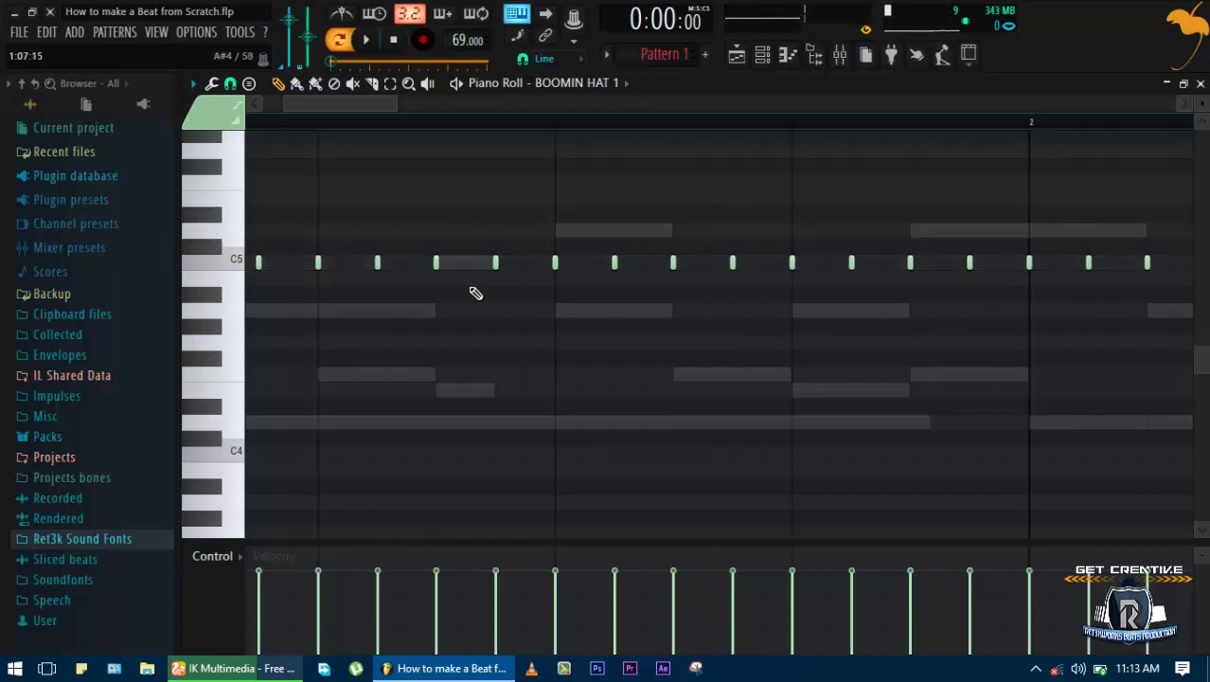
{"action": "left_click", "coordinate": [459, 262]}
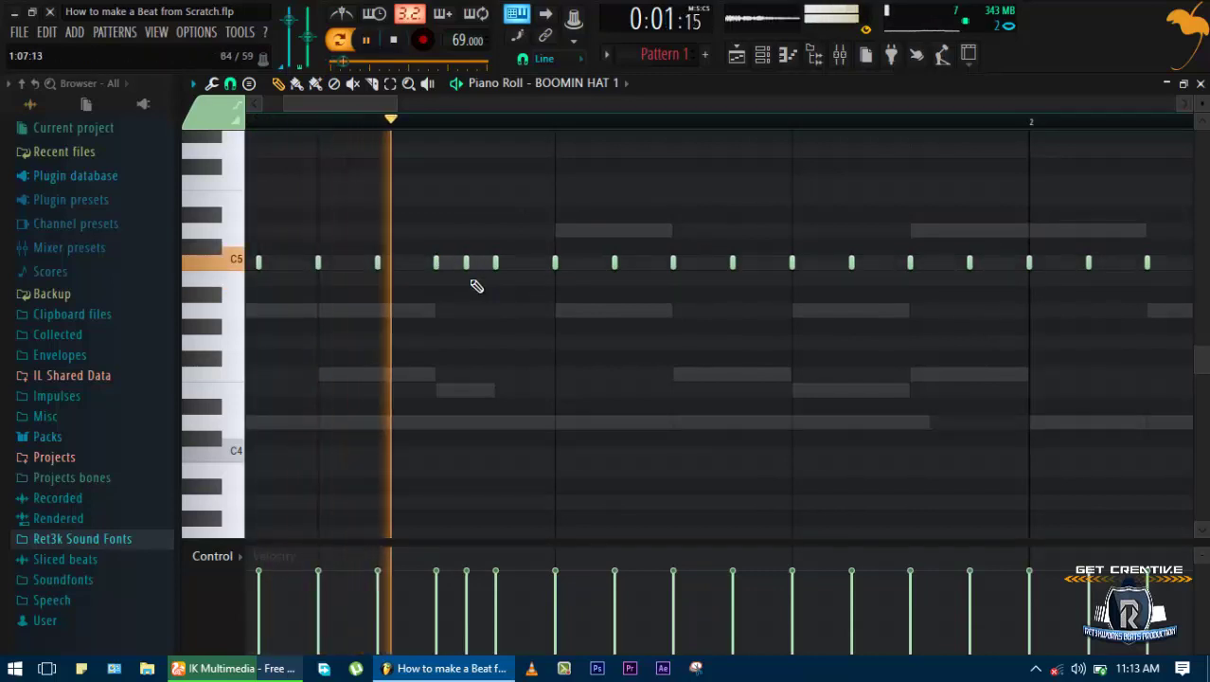
{"action": "key", "text": "space"}
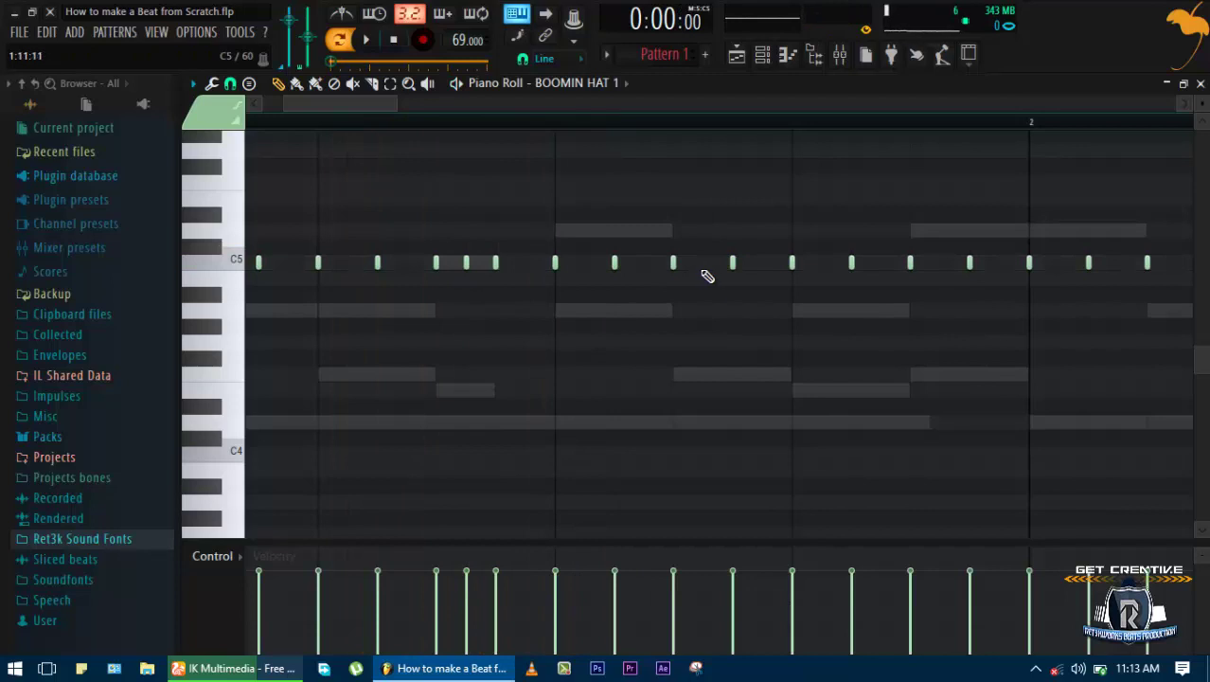
Set the snap to 1/3 step, add two C5 hats between steps 15 and 16 of bar 1 as a triplet roll, and audition it
{"action": "key", "text": "space"}
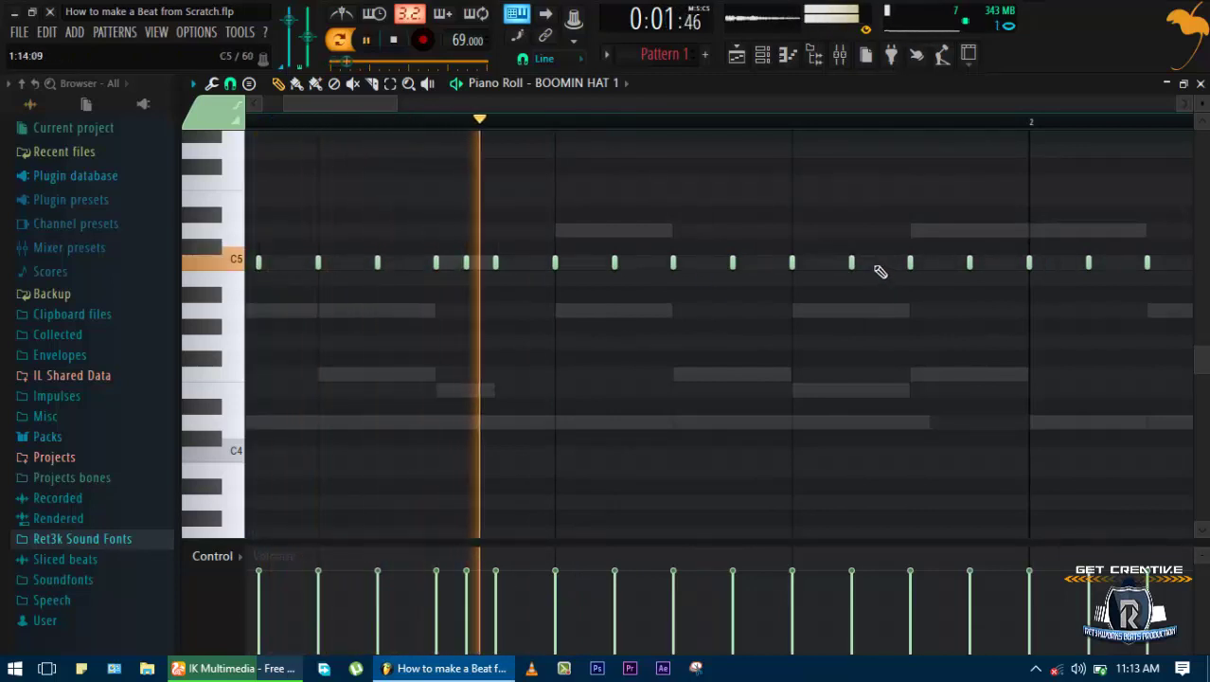
{"action": "key", "text": "space"}
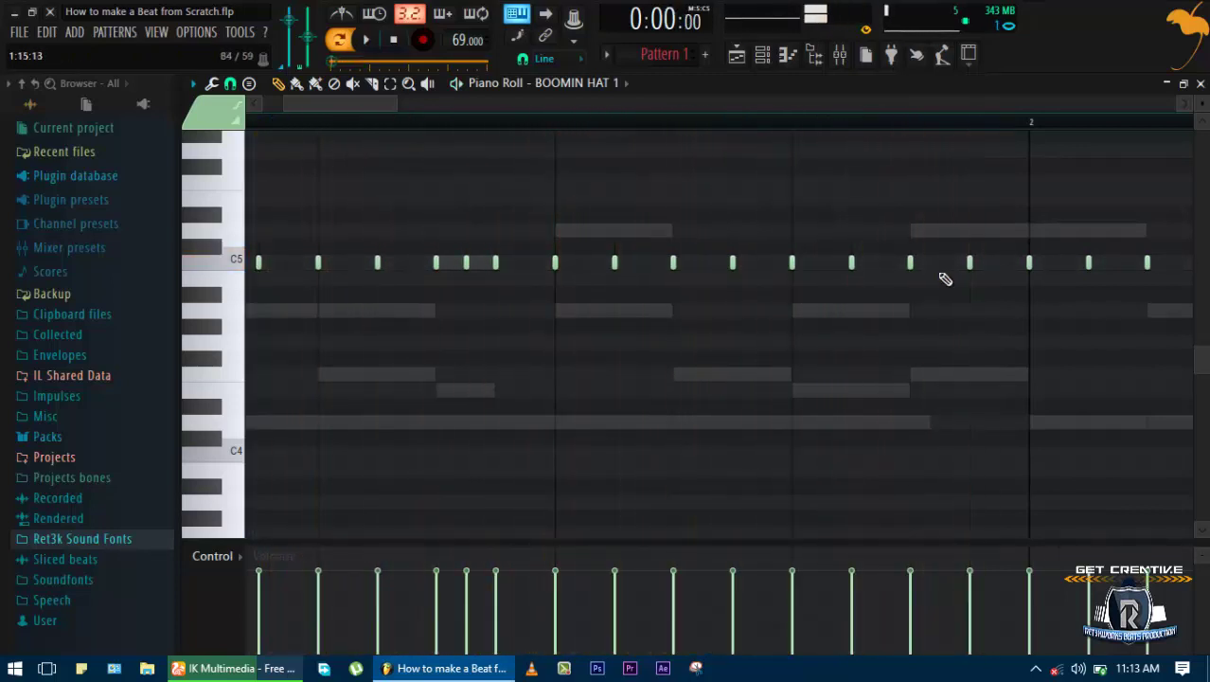
{"action": "left_click", "coordinate": [229, 84]}
{"action": "left_click", "coordinate": [256, 219]}
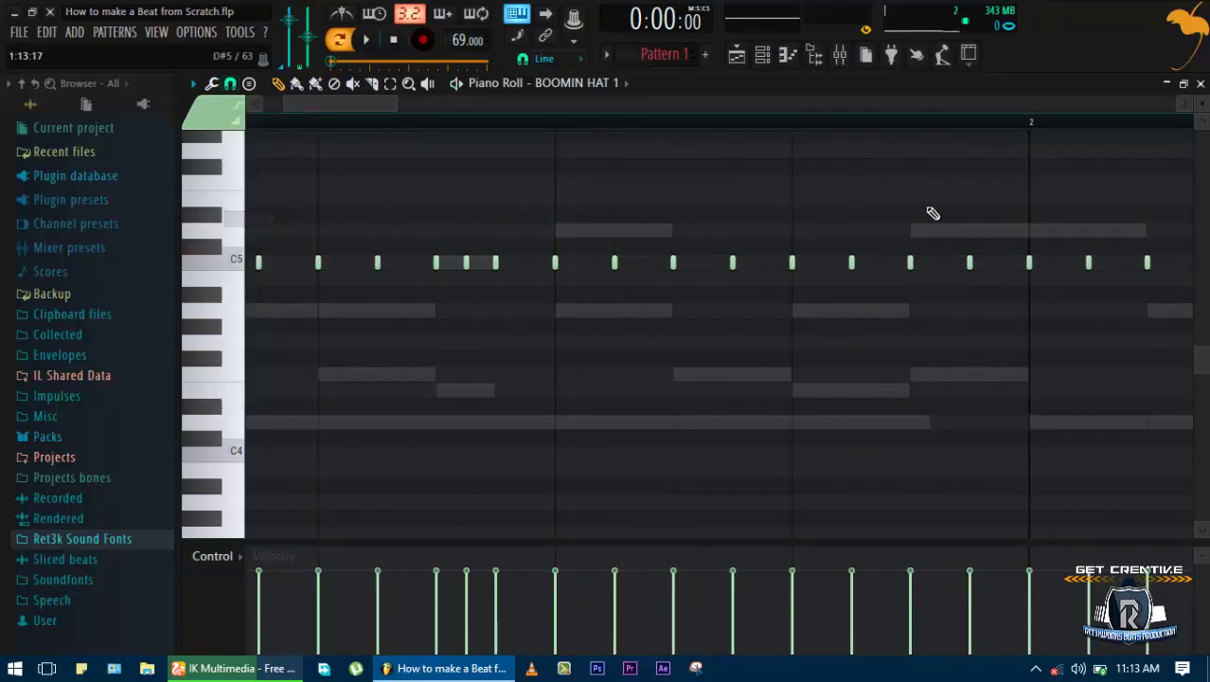
{"action": "scroll", "coordinate": [957, 274], "scroll_direction": "up", "scroll_amount": 1}
{"action": "scroll", "coordinate": [957, 273], "scroll_direction": "down", "scroll_amount": 1}
{"action": "left_click", "coordinate": [930, 263]}
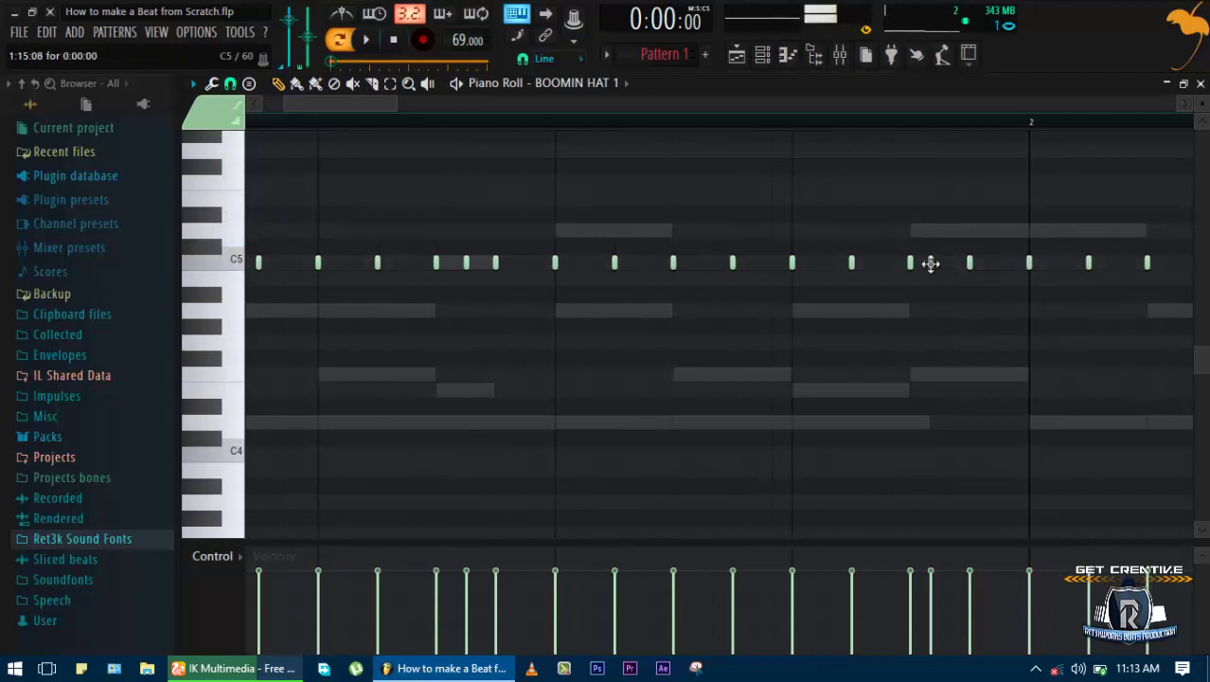
{"action": "left_click", "coordinate": [950, 262]}
{"action": "left_click", "coordinate": [788, 122]}
{"action": "key", "text": "space"}
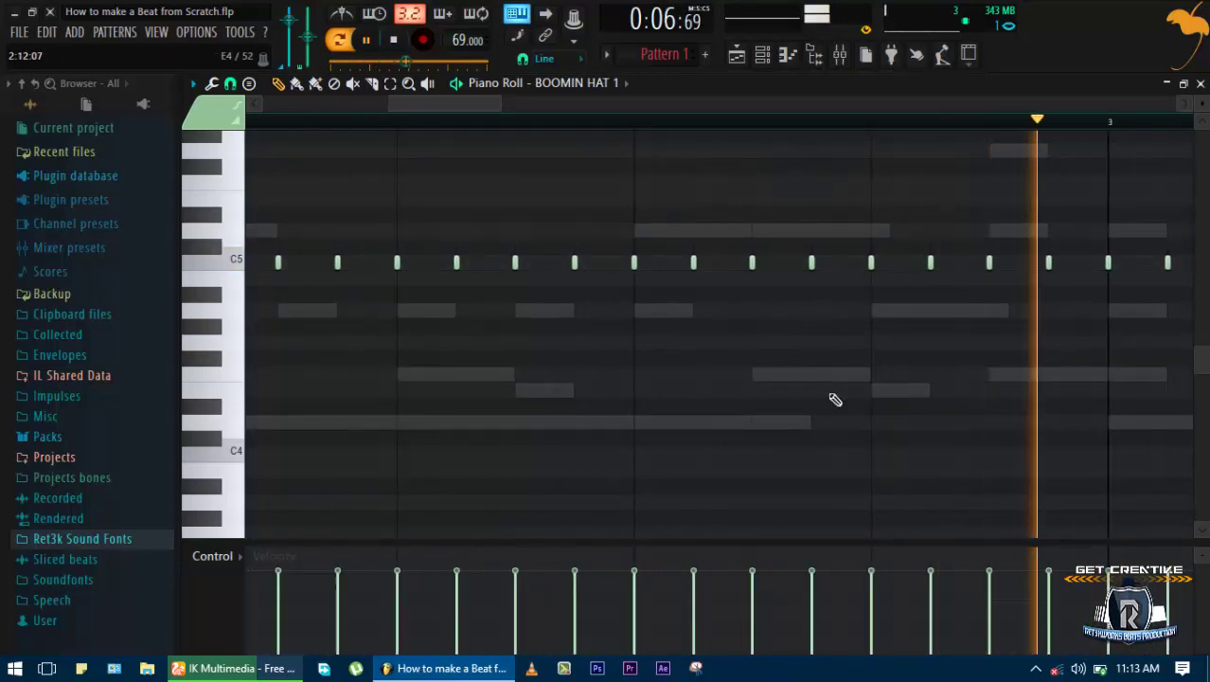
{"action": "key", "text": "space"}
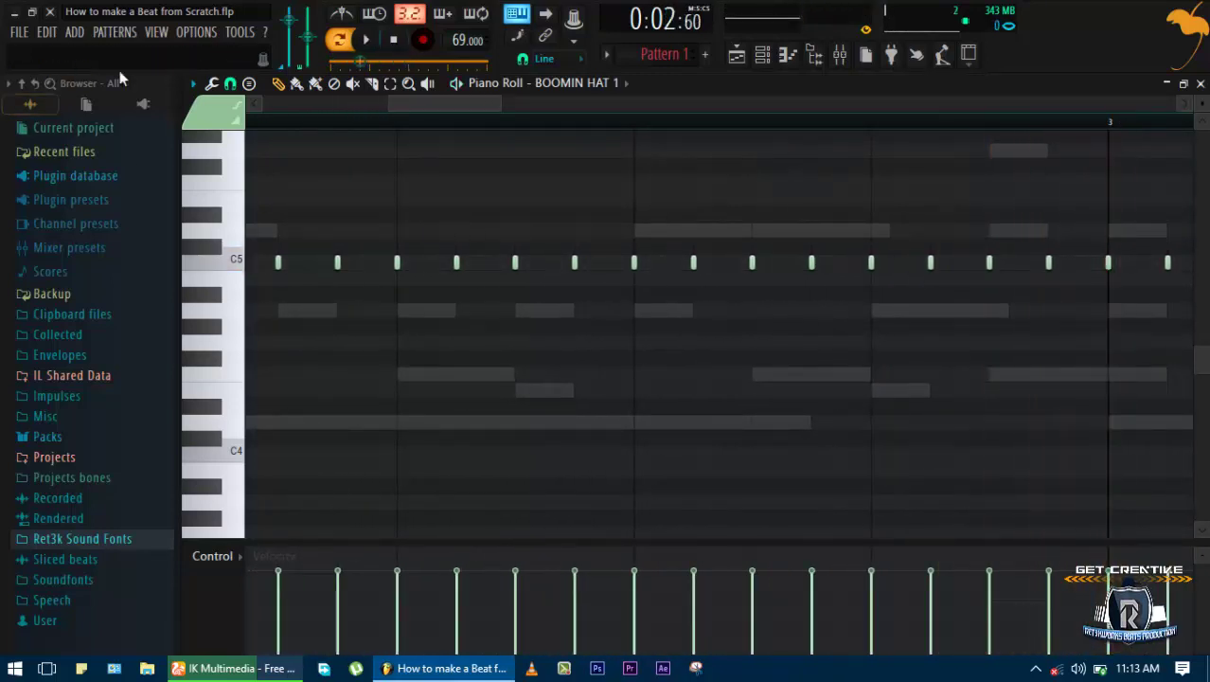
Set the piano roll snap to 1/4 step and audition the bar 2 hats from several starting points
{"action": "left_click", "coordinate": [229, 84]}
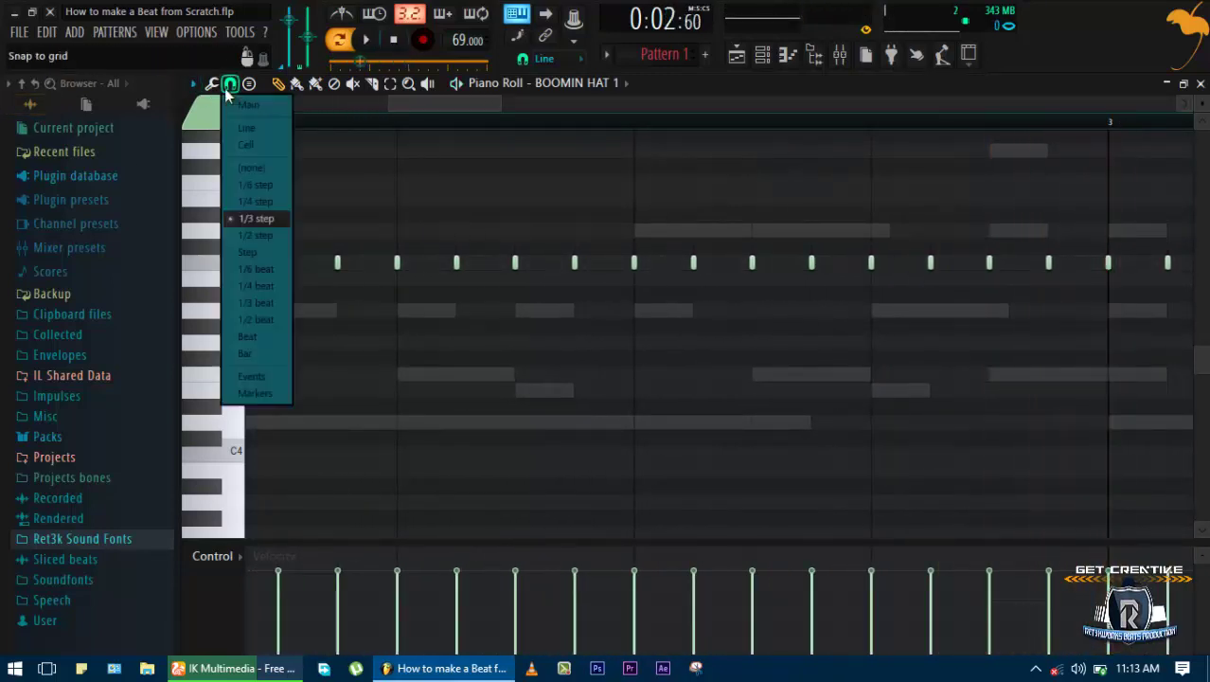
{"action": "left_click", "coordinate": [262, 205]}
{"action": "left_click", "coordinate": [780, 125]}
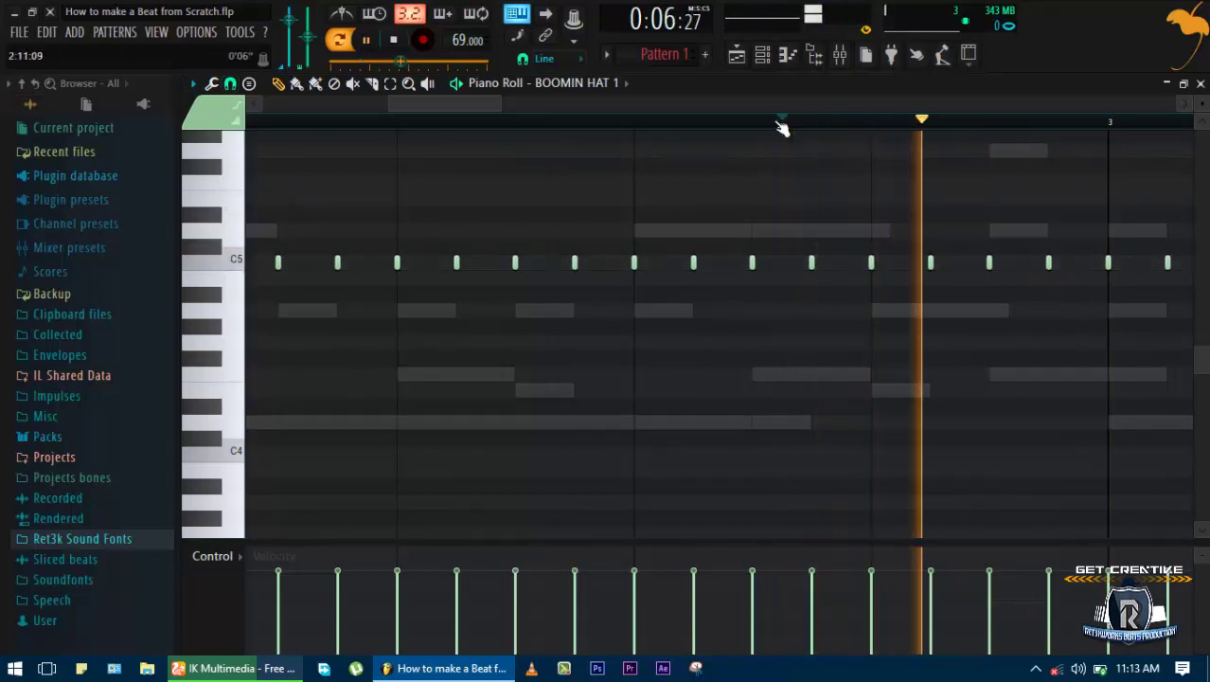
{"action": "left_click", "coordinate": [615, 125]}
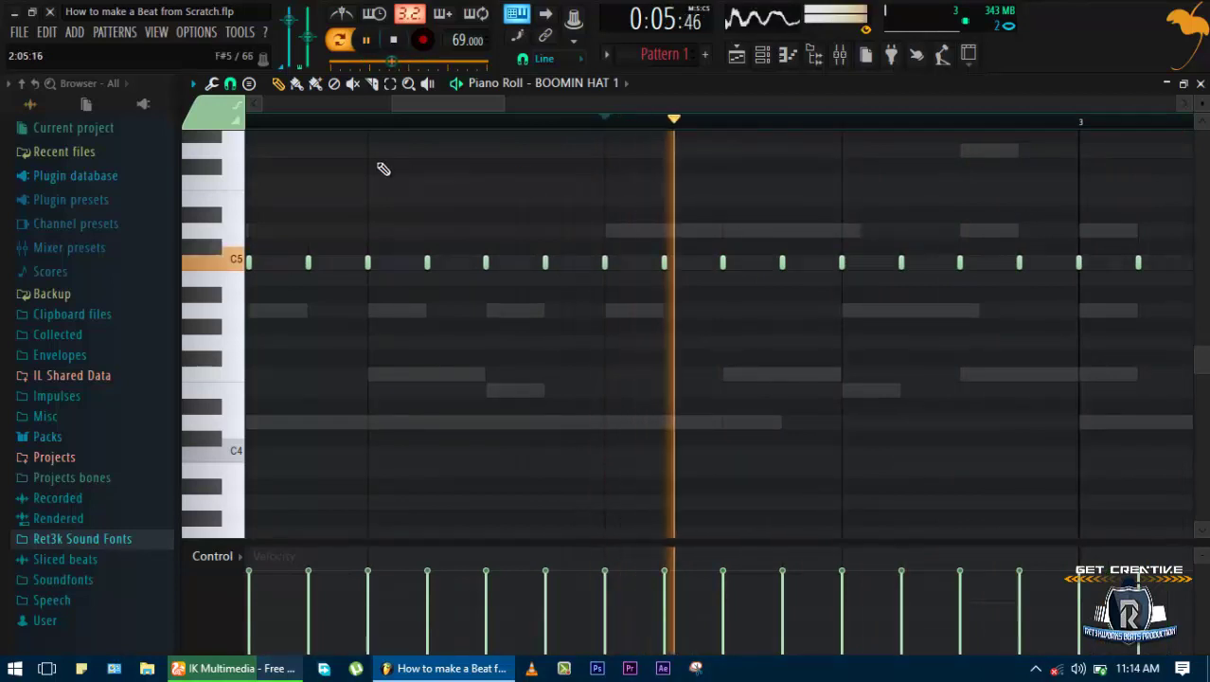
{"action": "left_click", "coordinate": [366, 124]}
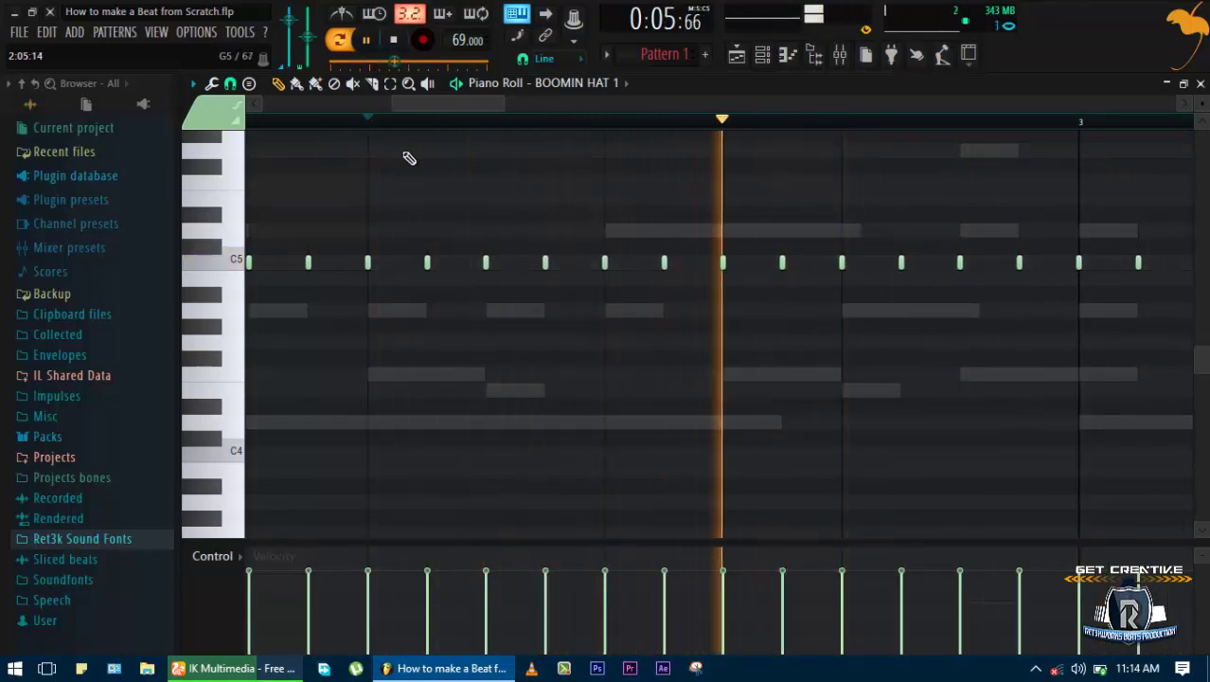
{"action": "key", "text": "space"}
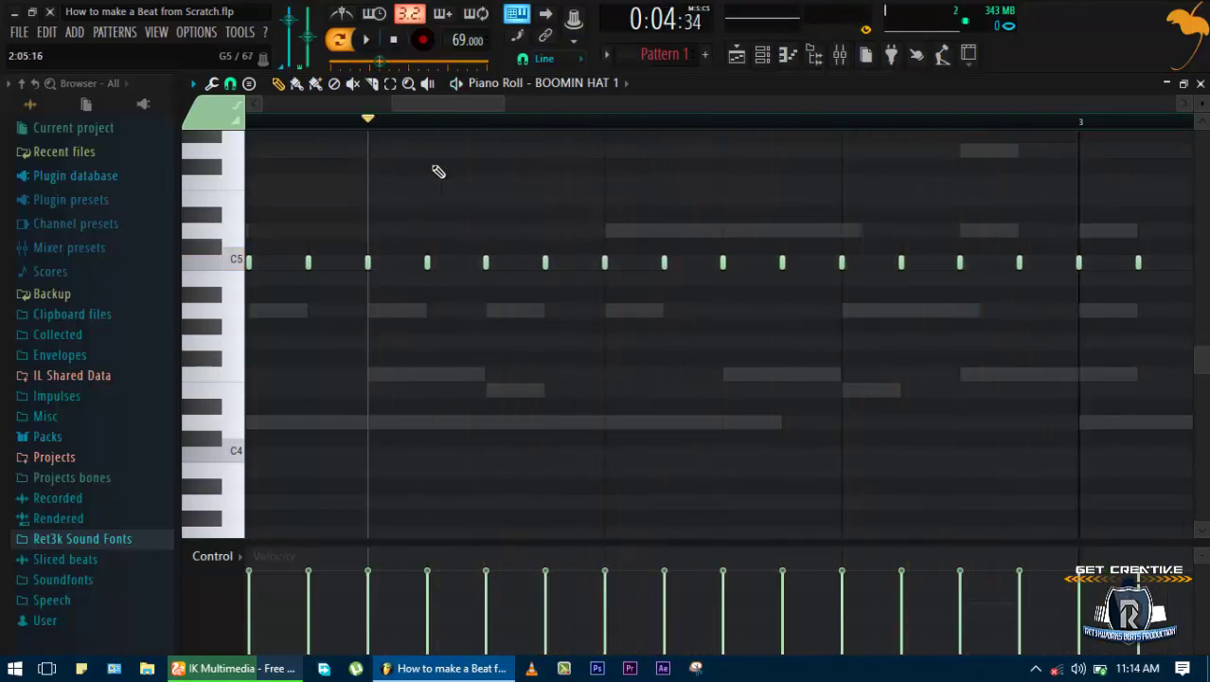
Show the whole hat pattern and audition bar 1 with its hat rolls from the start
{"action": "scroll", "coordinate": [471, 189], "scroll_direction": "down", "scroll_amount": 6}
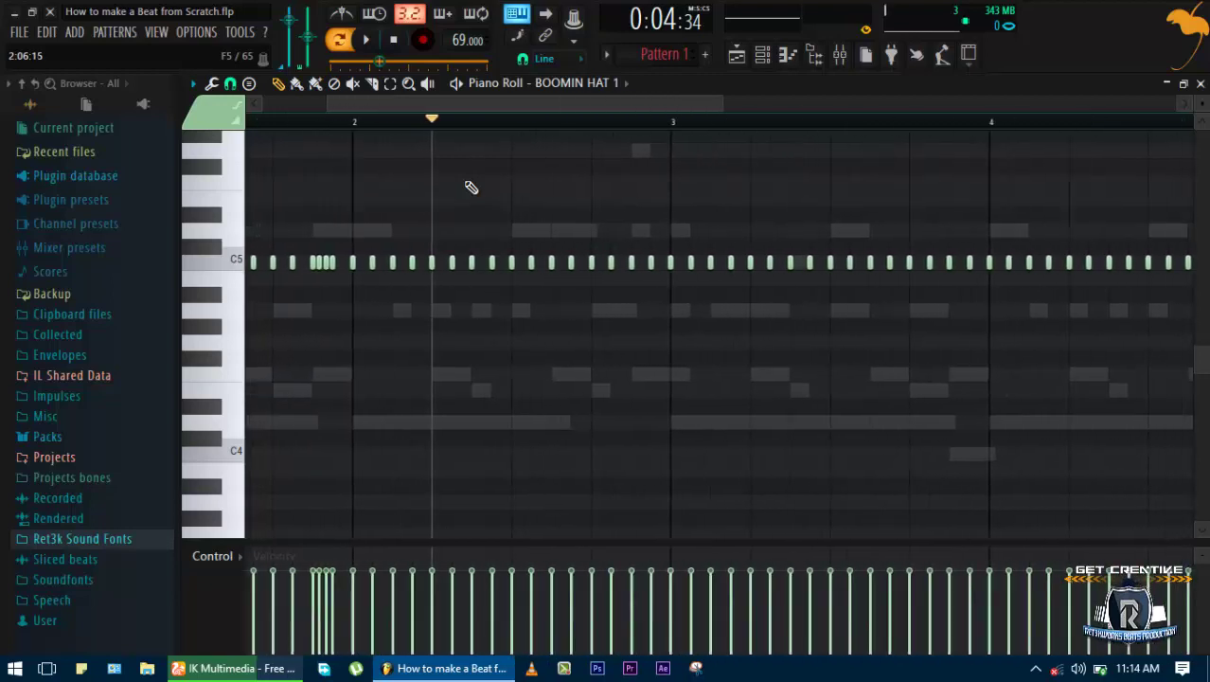
{"action": "scroll", "coordinate": [470, 188], "scroll_direction": "down", "scroll_amount": 1}
{"action": "scroll", "coordinate": [472, 187], "scroll_direction": "down", "scroll_amount": 1}
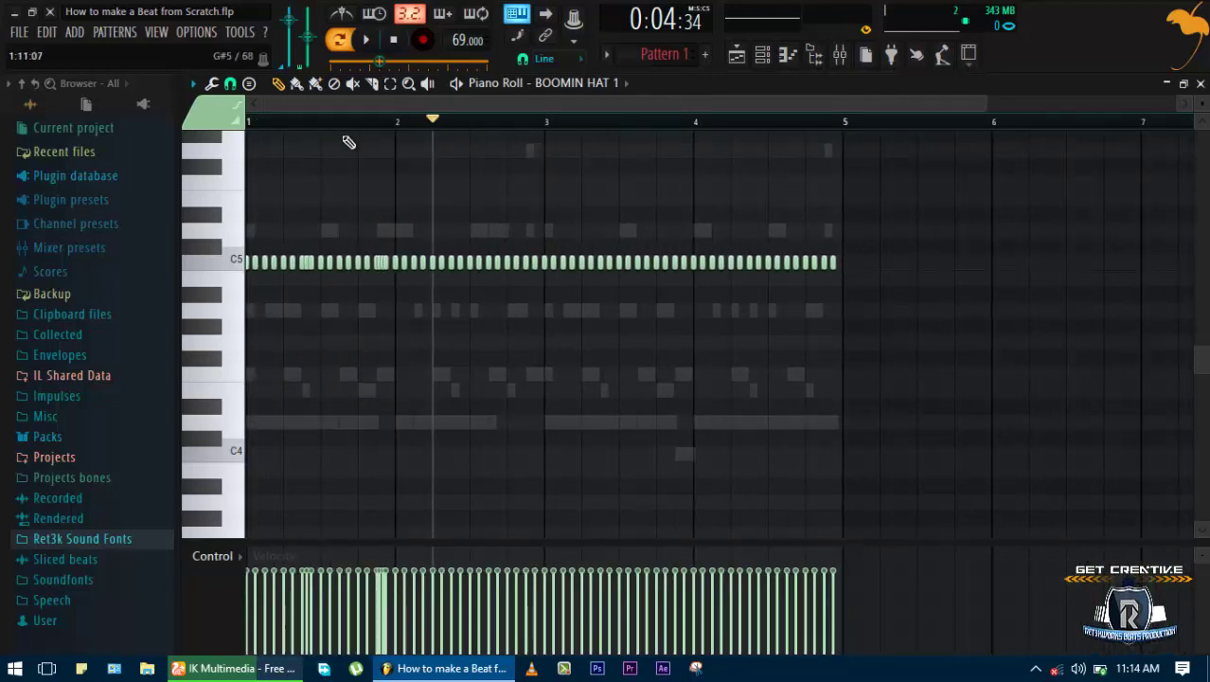
{"action": "key", "text": "space"}
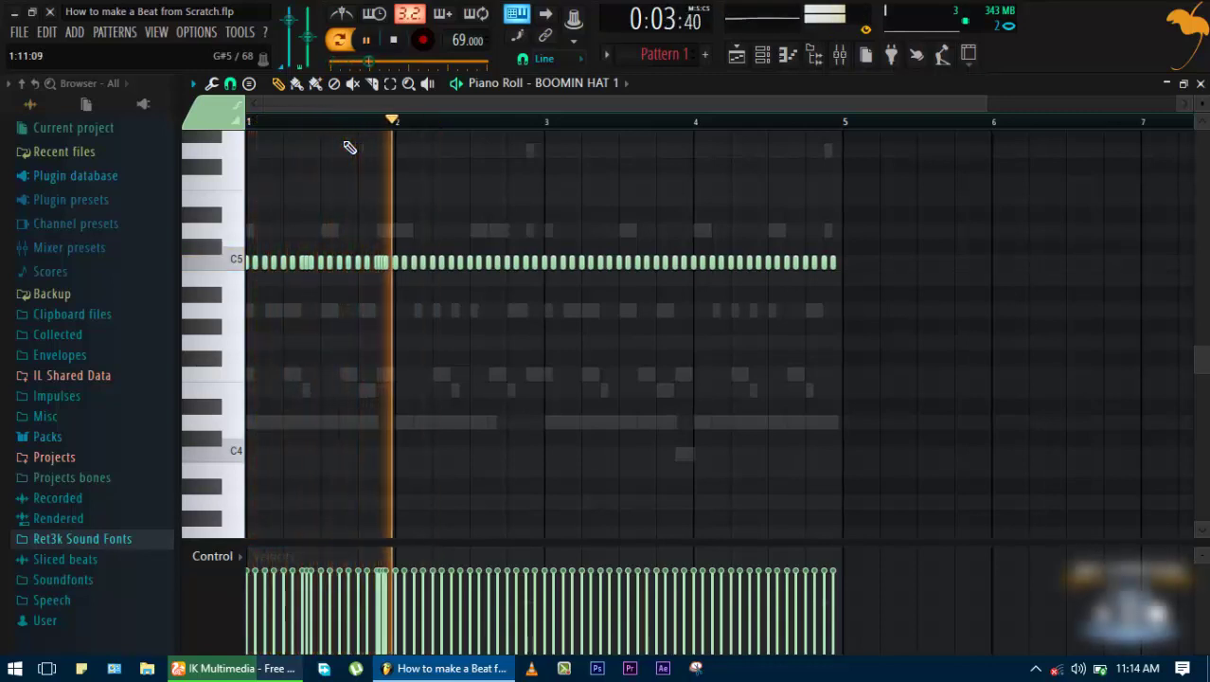
{"action": "key", "text": "space"}
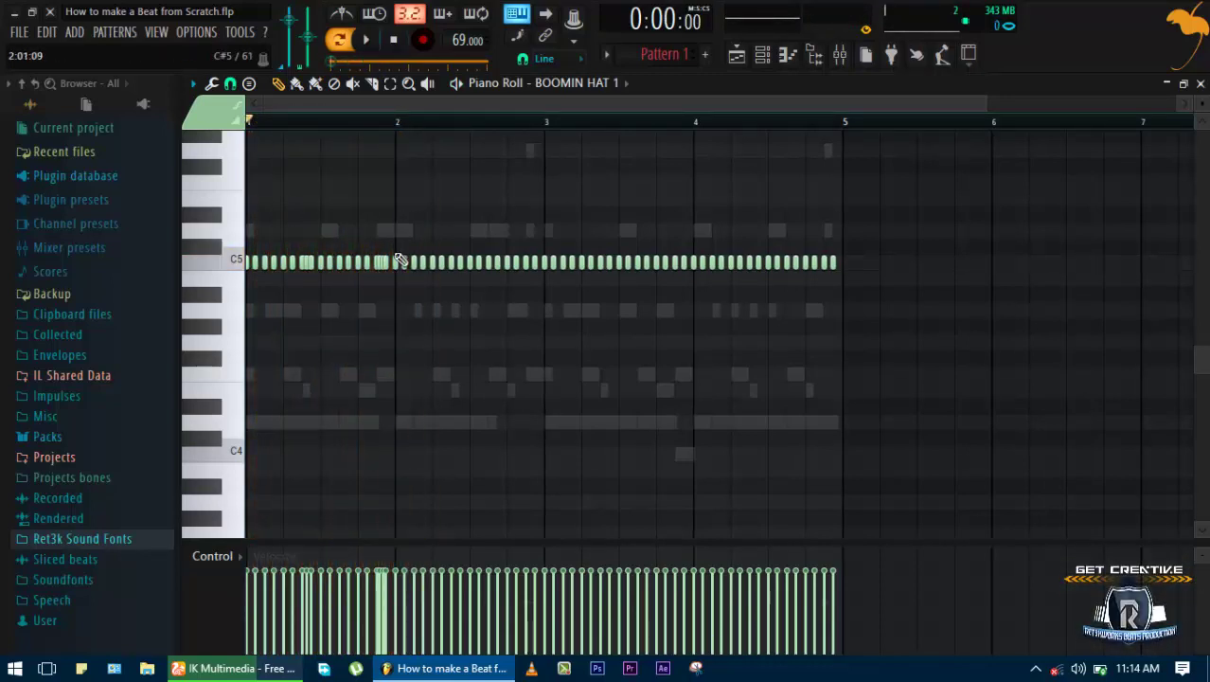
Play from late in bar 1 into bar 2, and add C5 hats half a step after steps 13 and 14 of bar 2
{"action": "left_click", "coordinate": [371, 121]}
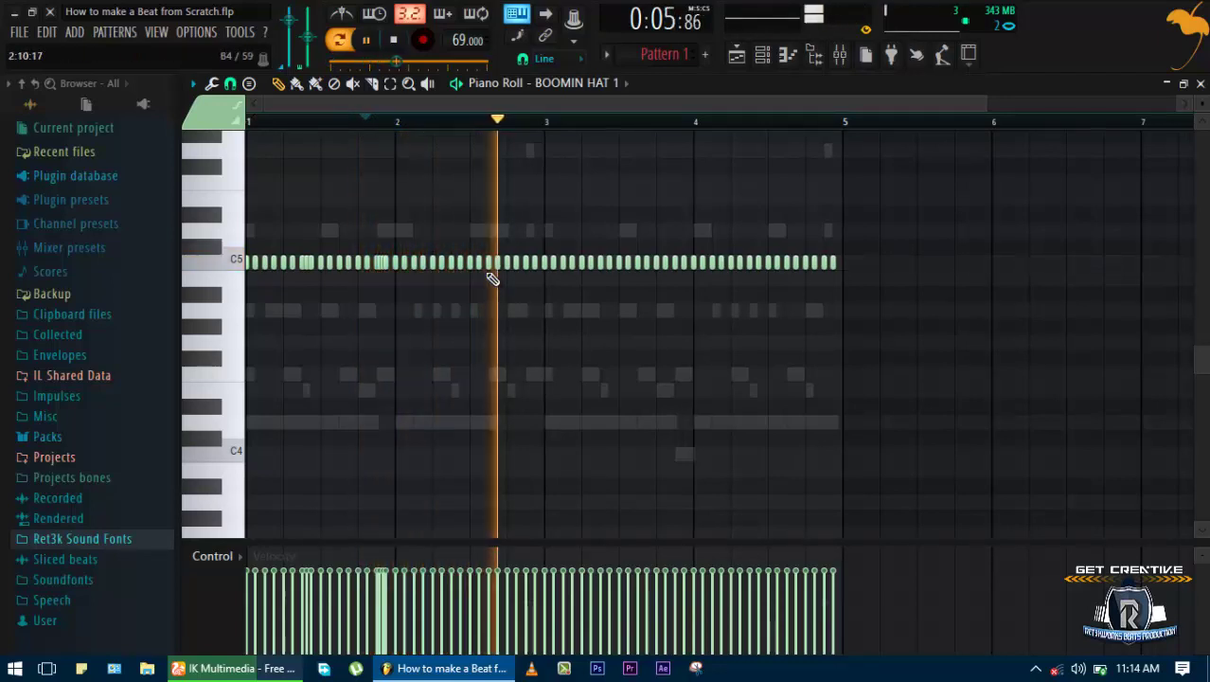
{"action": "key", "text": "space"}
{"action": "scroll", "coordinate": [516, 264], "scroll_direction": "up", "scroll_amount": 6}
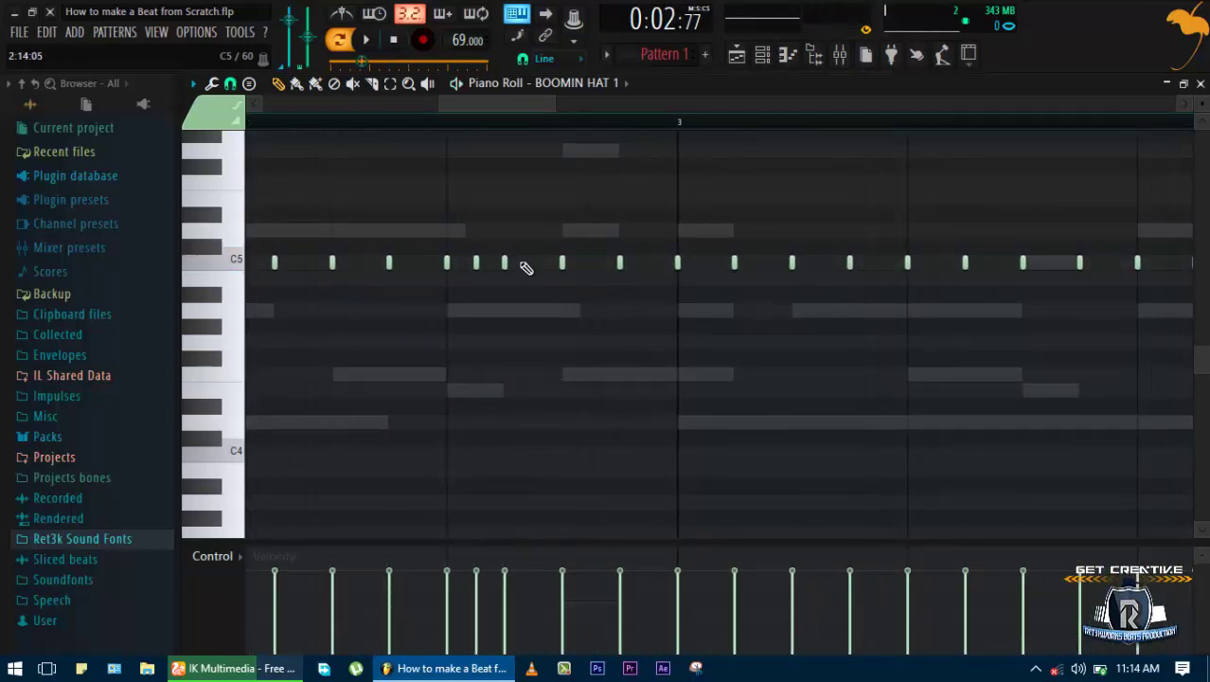
{"action": "left_click", "coordinate": [533, 263]}
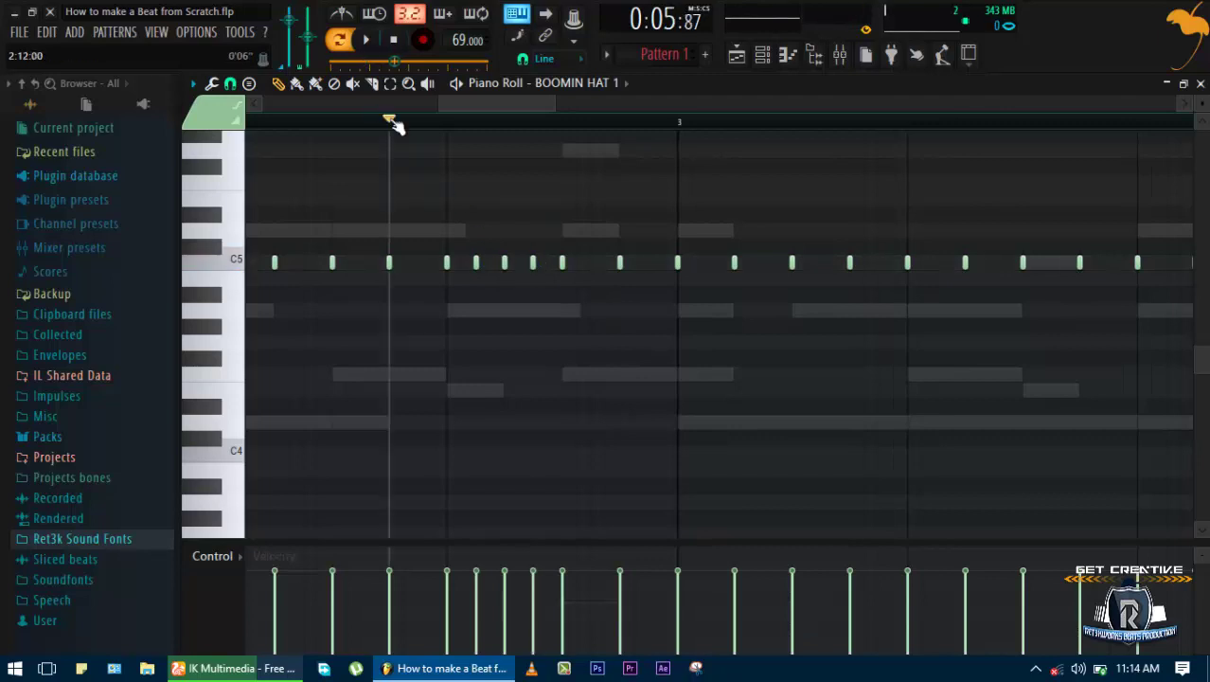
Audition and undo the half-step hats added late in bar 2, and set the piano roll snap to 1/6 beat
{"action": "key", "text": "space"}
{"action": "key", "text": "space"}
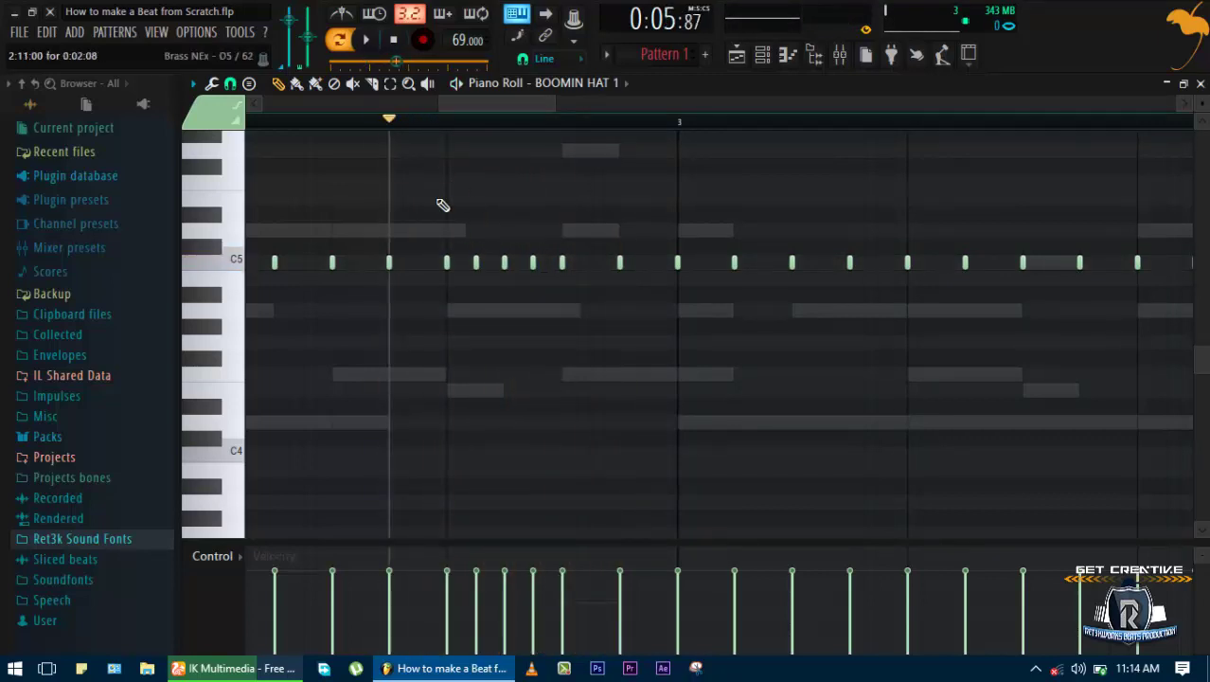
{"action": "key", "text": "ctrl+z"}
{"action": "left_click", "coordinate": [229, 84]}
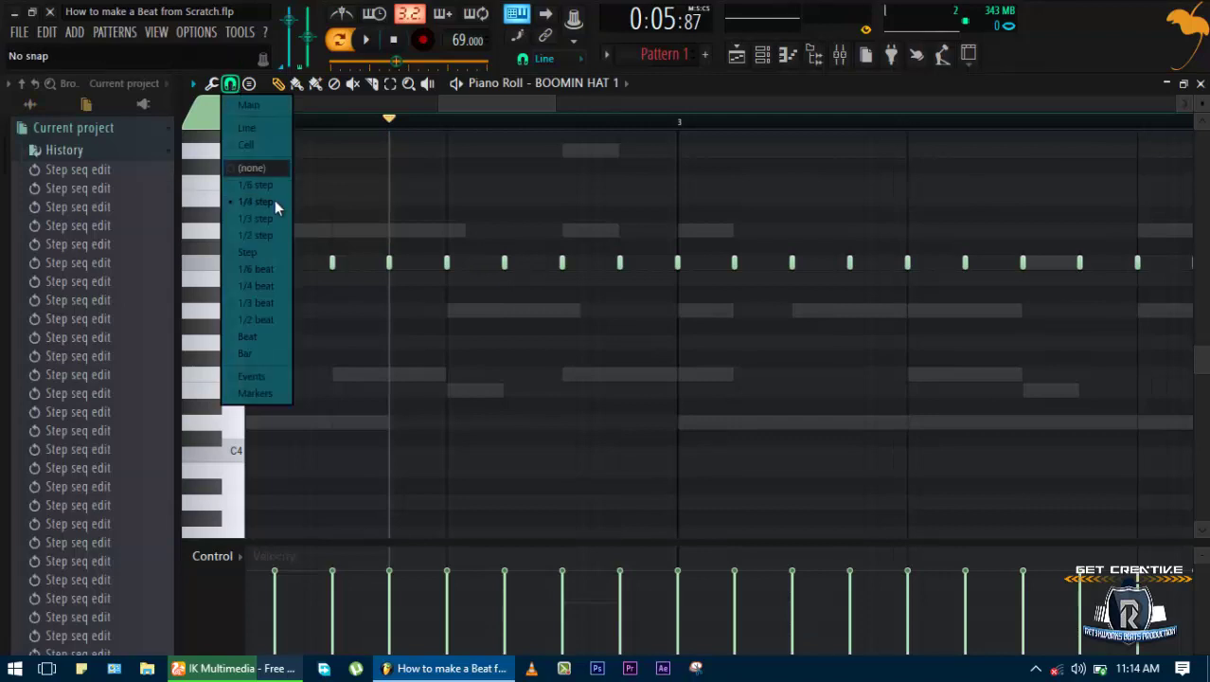
{"action": "left_click", "coordinate": [261, 267]}
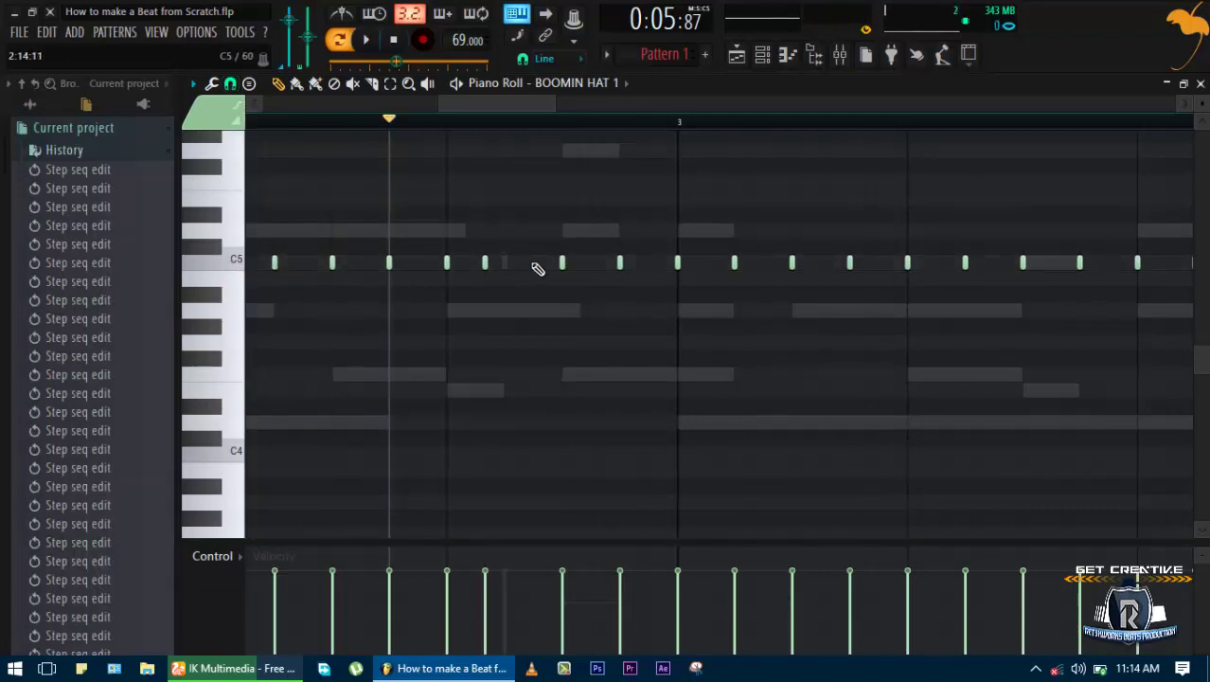
Replace the step 14 hat in bar 2 with two evenly spaced C5 triplet hats between steps 13 and 15, and audition them
{"action": "key", "text": "space"}
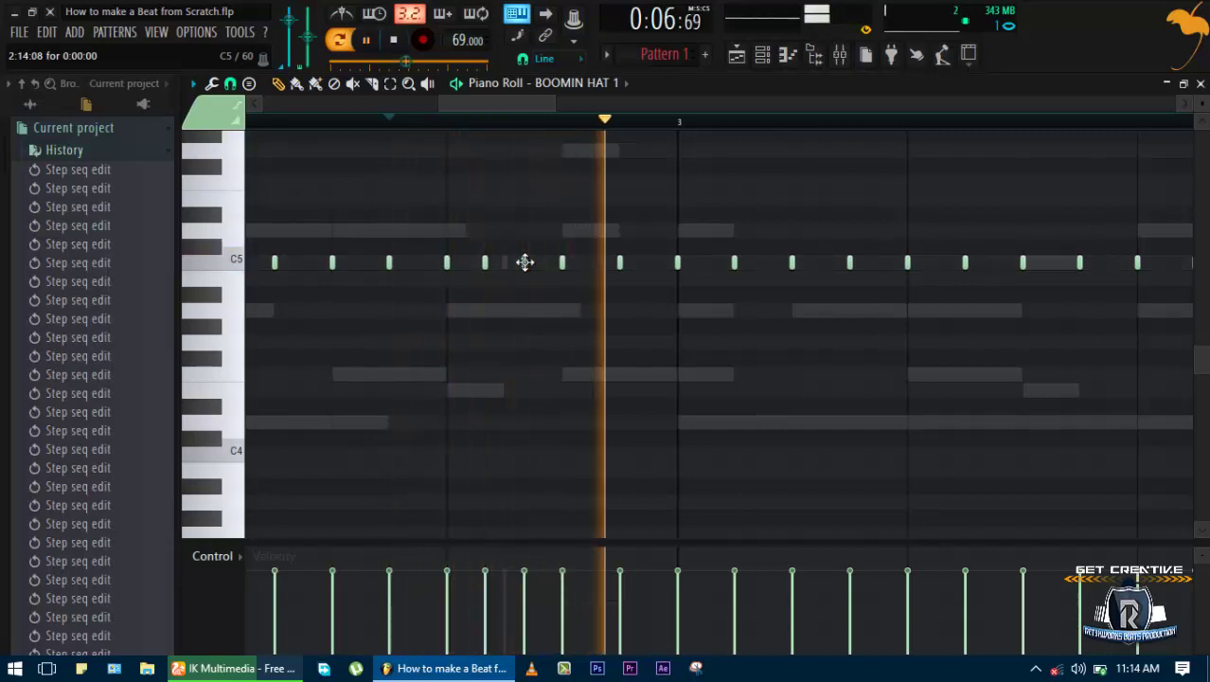
{"action": "key", "text": "space"}
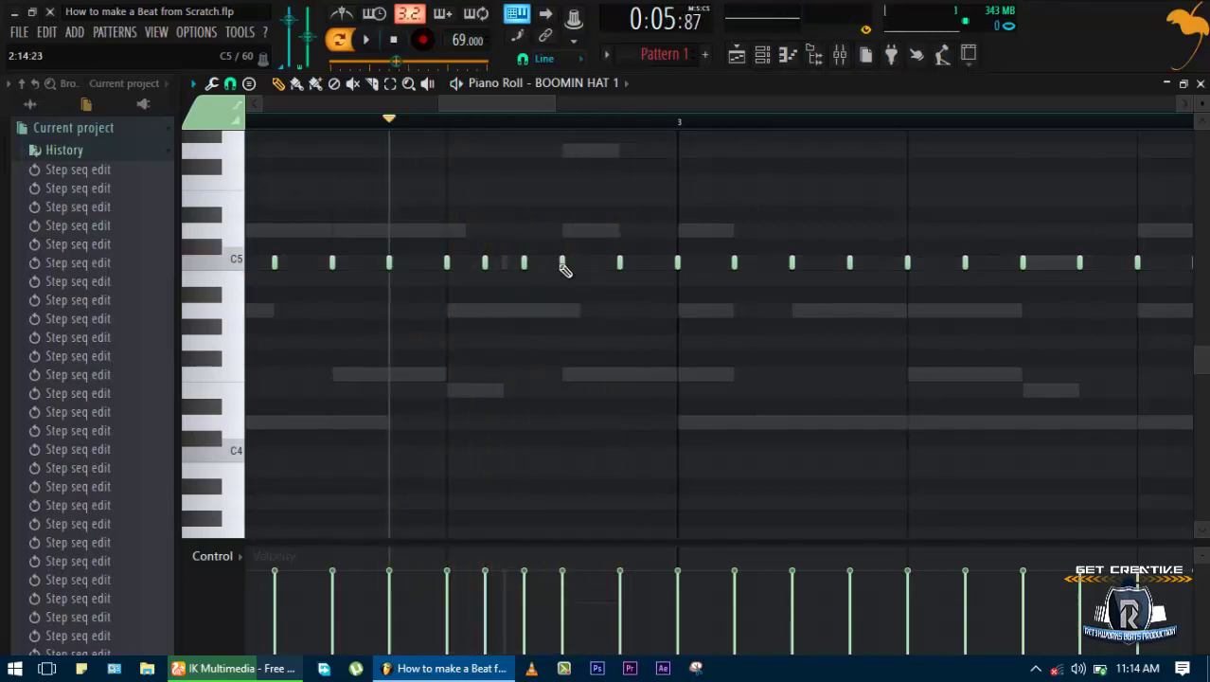
{"action": "key", "text": "space"}
{"action": "key", "text": "space"}
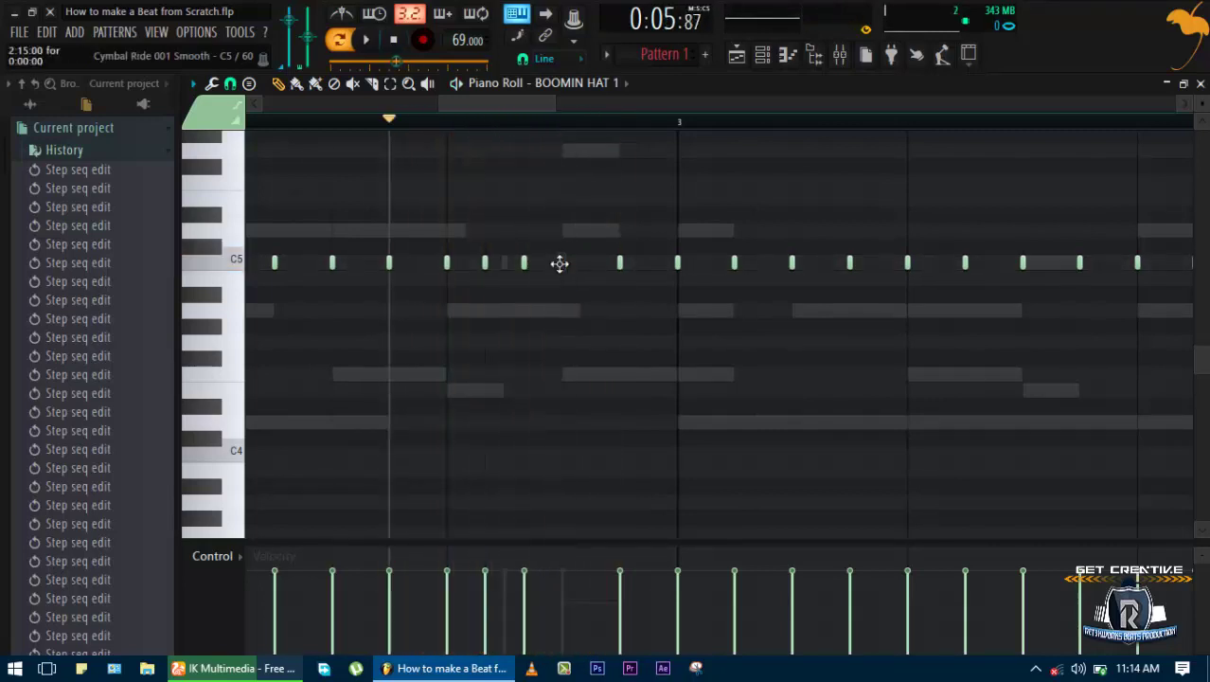
{"action": "key", "text": "space"}
{"action": "key", "text": "space"}
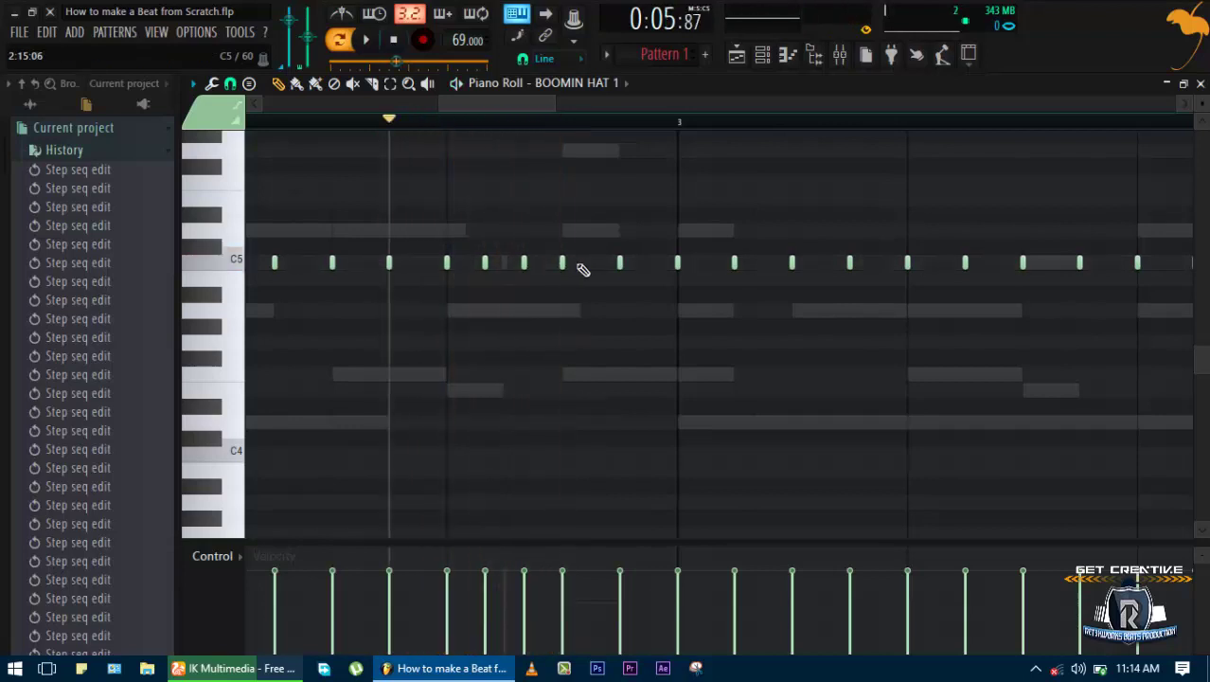
Try continuing the triplet spacing after step 15 of bar 2, audition it, and restore the regular hats on steps 15 and 16
{"action": "key", "text": "space"}
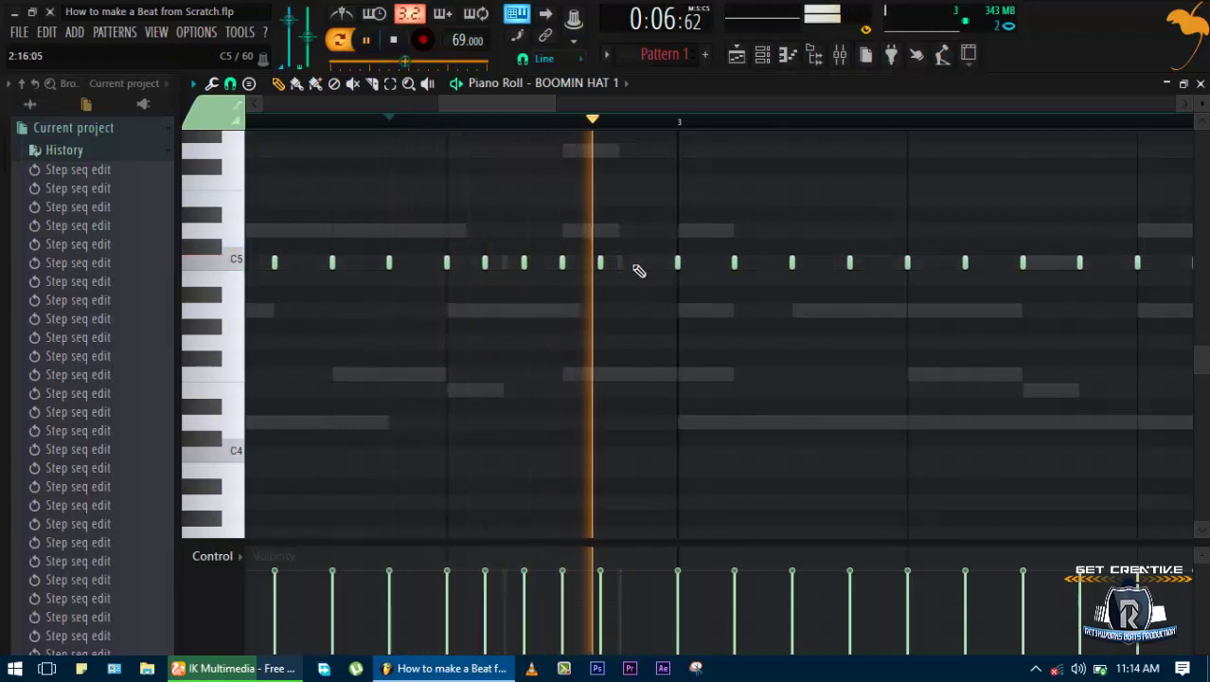
{"action": "key", "text": "space"}
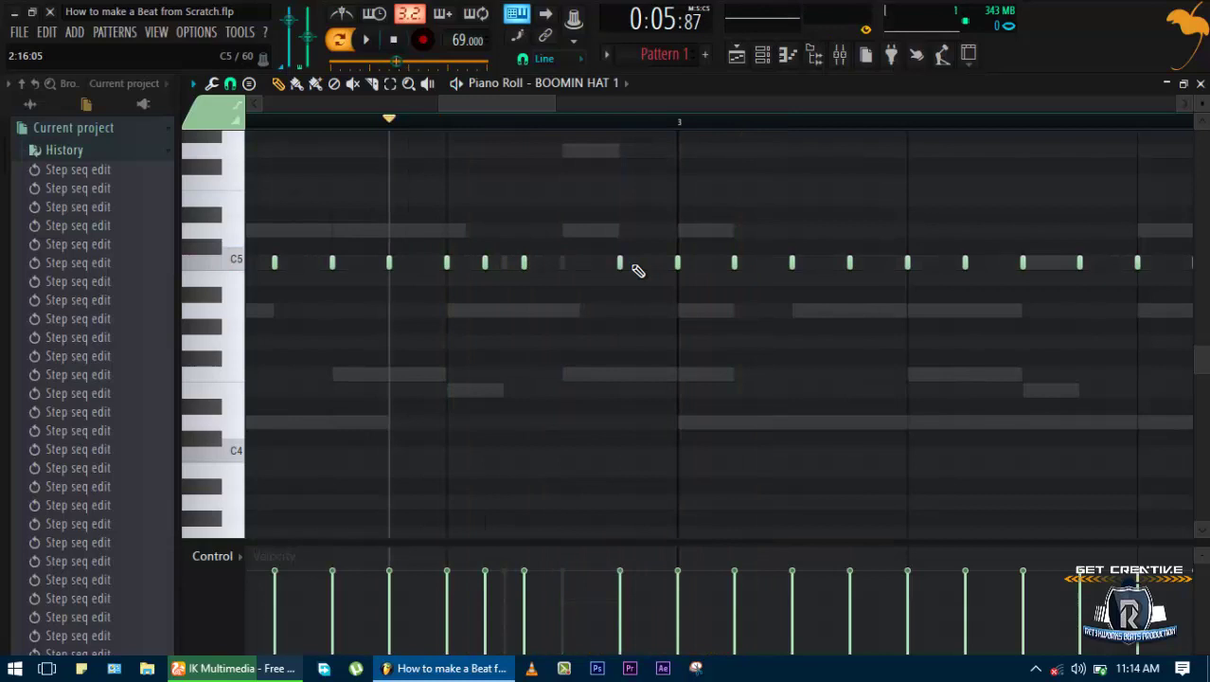
{"action": "key", "text": "space"}
{"action": "key", "text": "space"}
{"action": "key", "text": "space"}
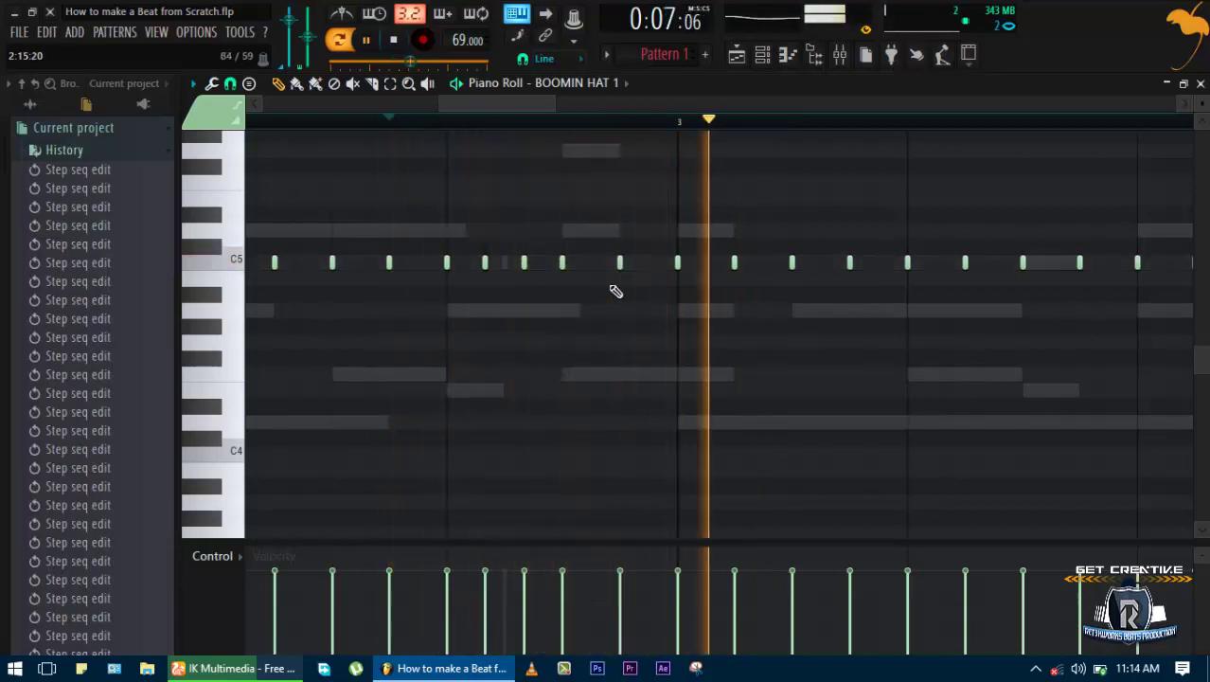
Audition the hat pattern from beat 2 of bar 2 and from the beginning
{"action": "scroll", "coordinate": [643, 284], "scroll_direction": "down", "scroll_amount": 4}
{"action": "left_click", "coordinate": [423, 121]}
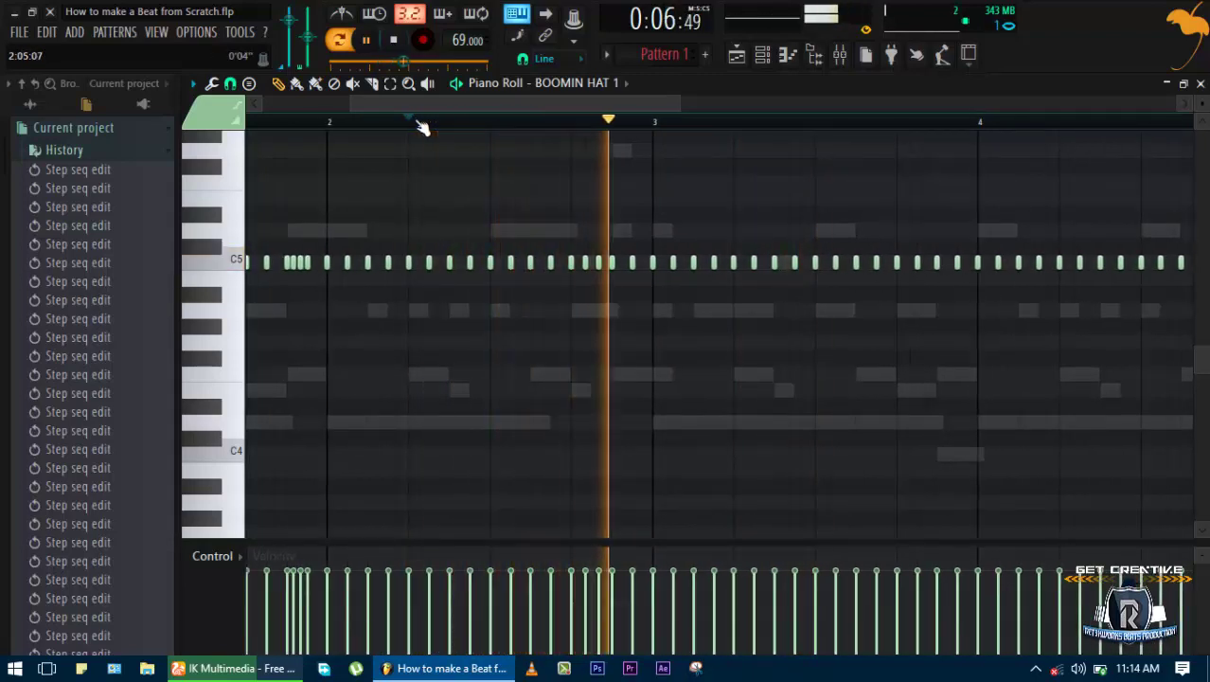
{"action": "key", "text": "space"}
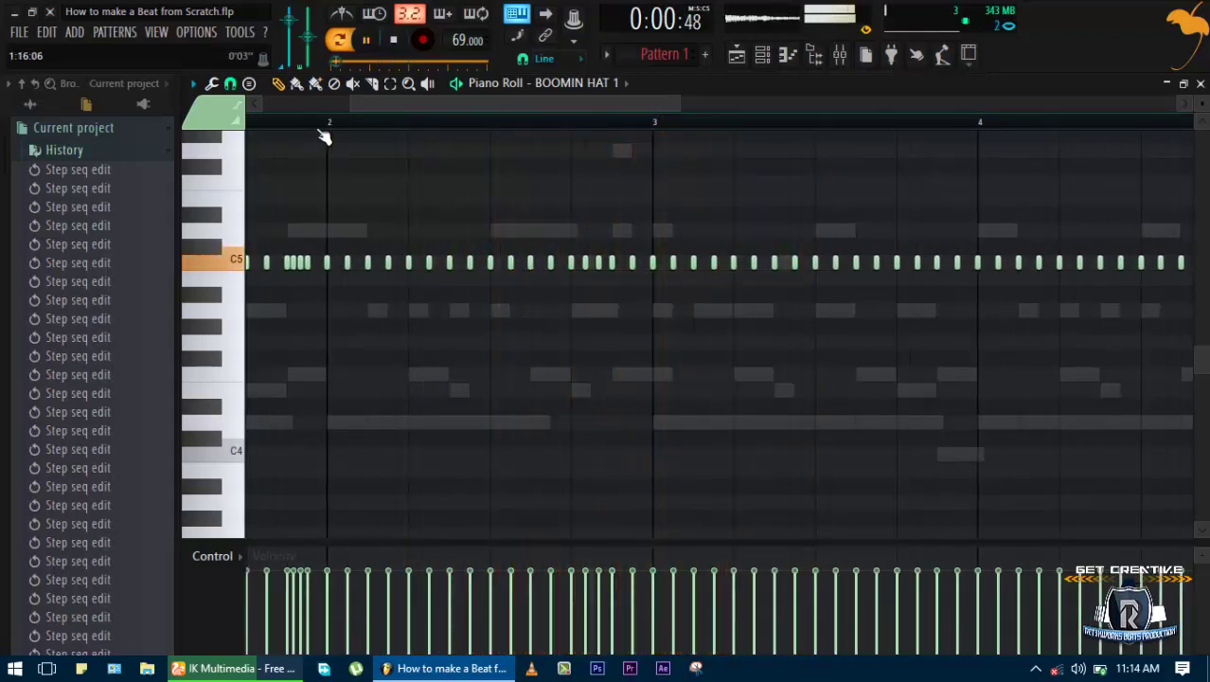
{"action": "scroll", "coordinate": [331, 135], "scroll_direction": "down", "scroll_amount": 4}
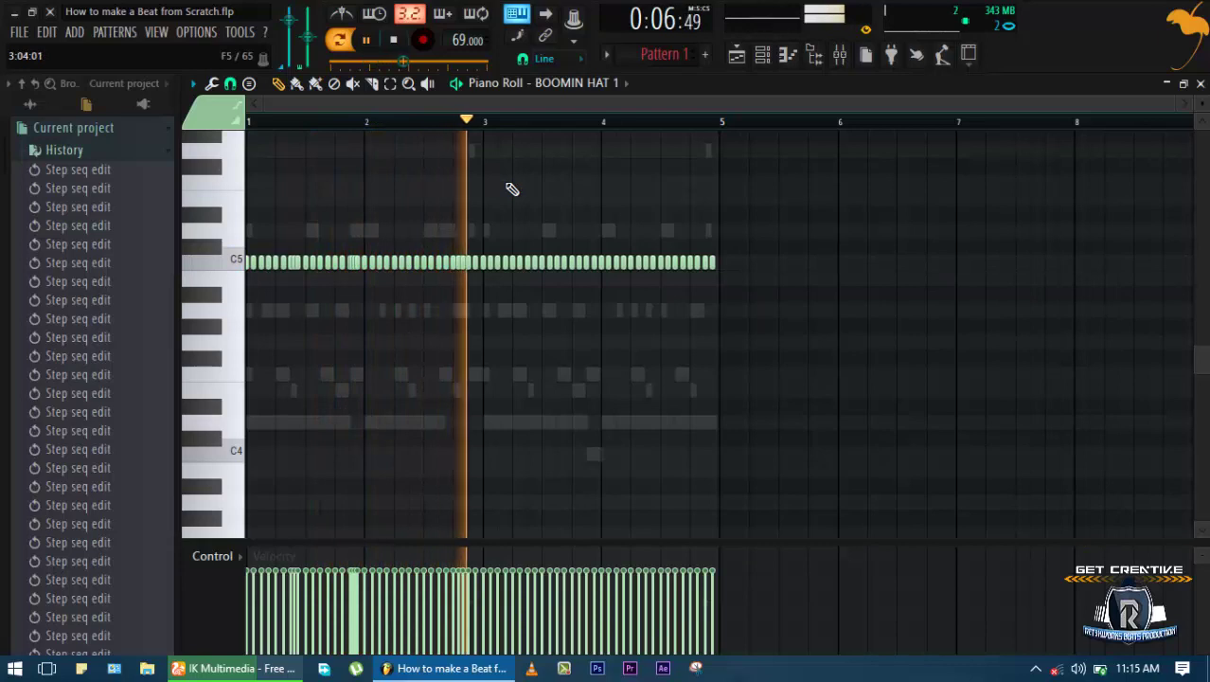
{"action": "key", "text": "space"}
Duplicate the C5 triplet hats across the end of bar 2 up to bar 3, replacing the step 16 hat, and audition the roll
{"action": "scroll", "coordinate": [486, 265], "scroll_direction": "up", "scroll_amount": 5}
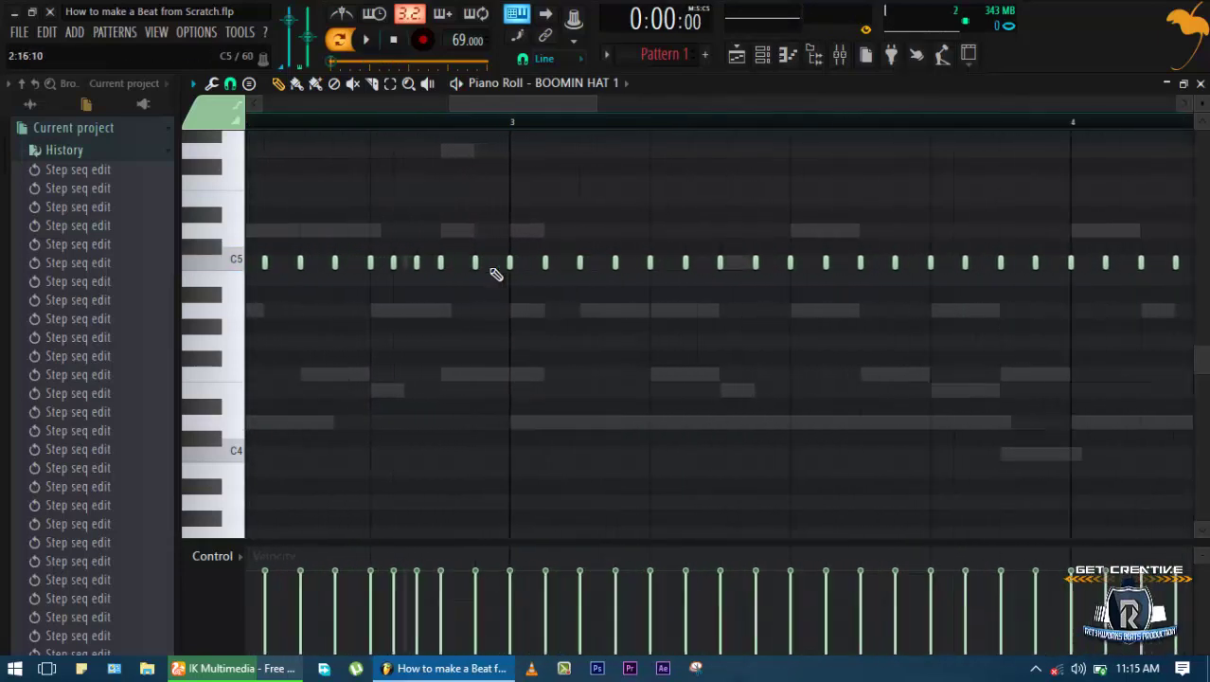
{"action": "scroll", "coordinate": [488, 274], "scroll_direction": "down", "scroll_amount": 3}
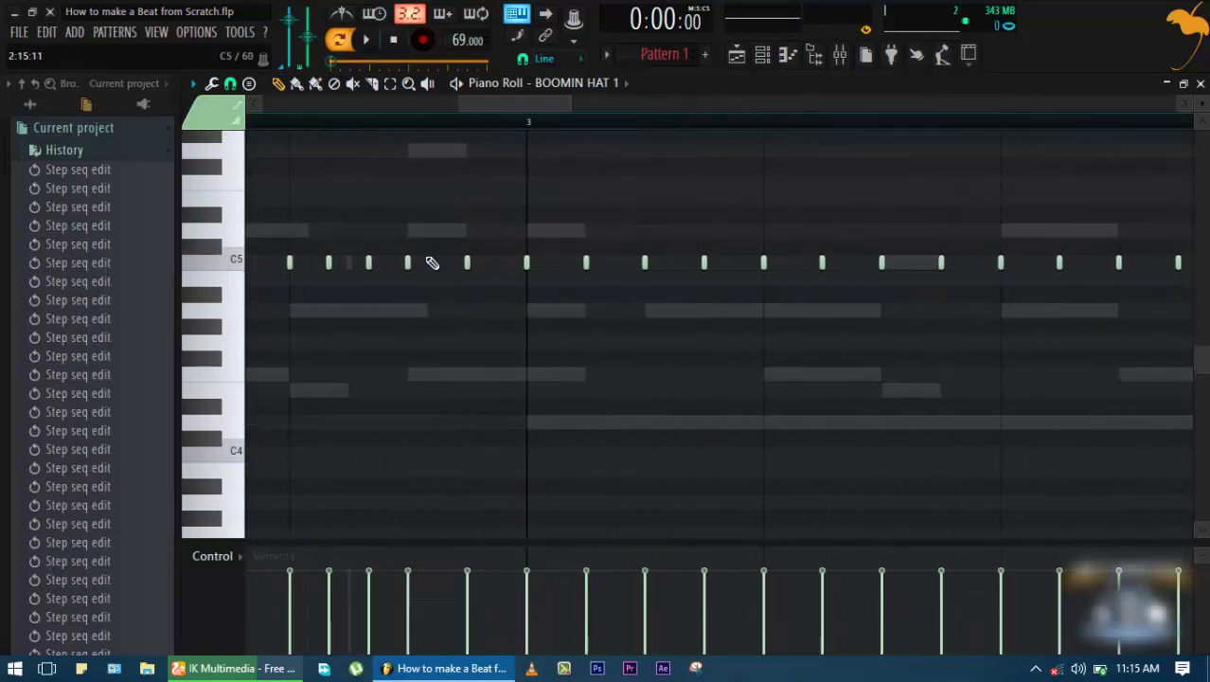
{"action": "left_click_drag", "start_coordinate": [409, 224], "coordinate": [484, 285]}
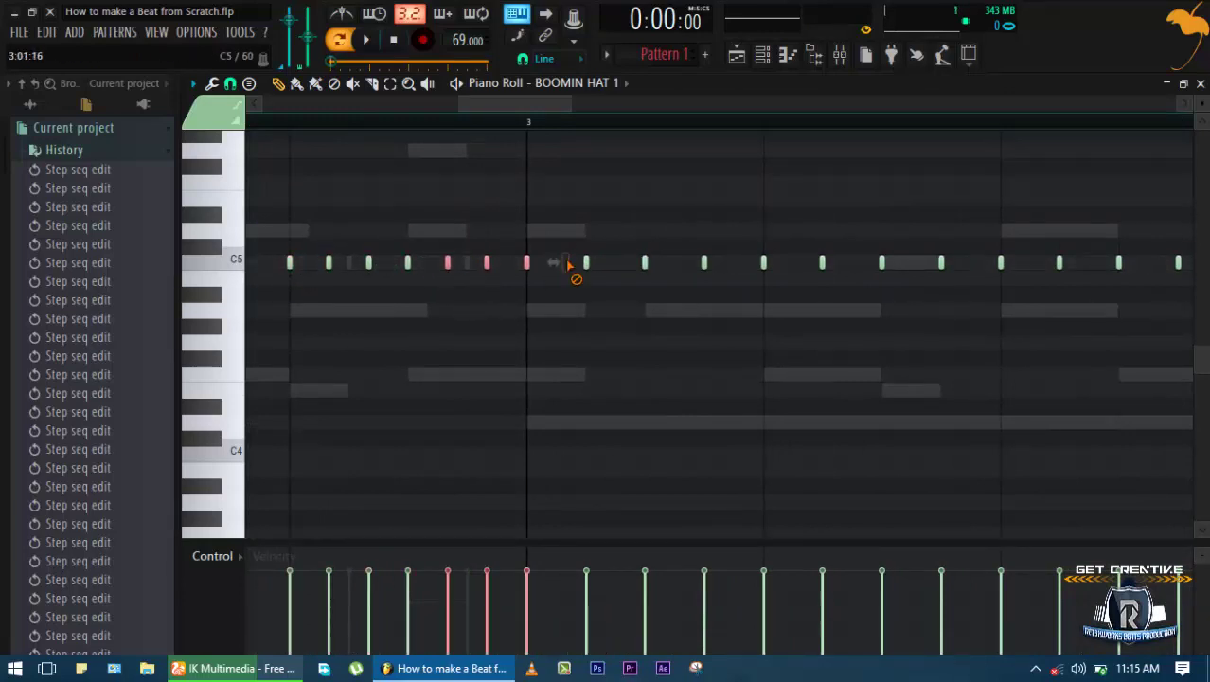
{"action": "key", "text": "space"}
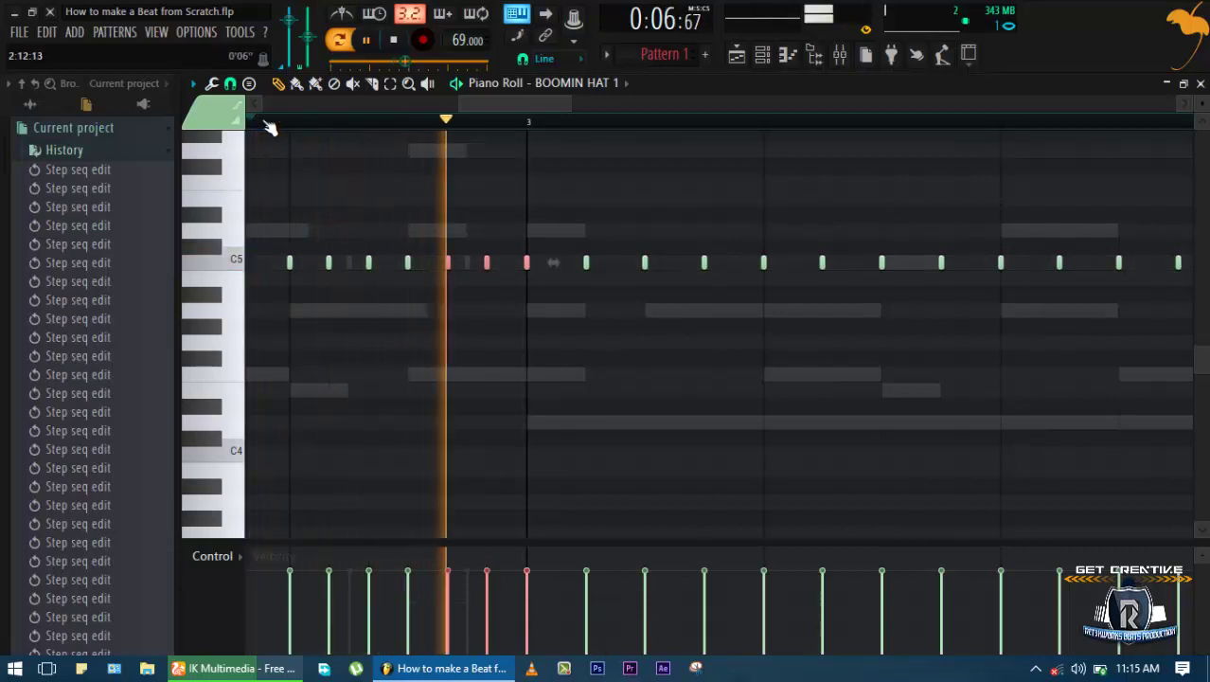
{"action": "scroll", "coordinate": [688, 363], "scroll_direction": "down", "scroll_amount": 3}
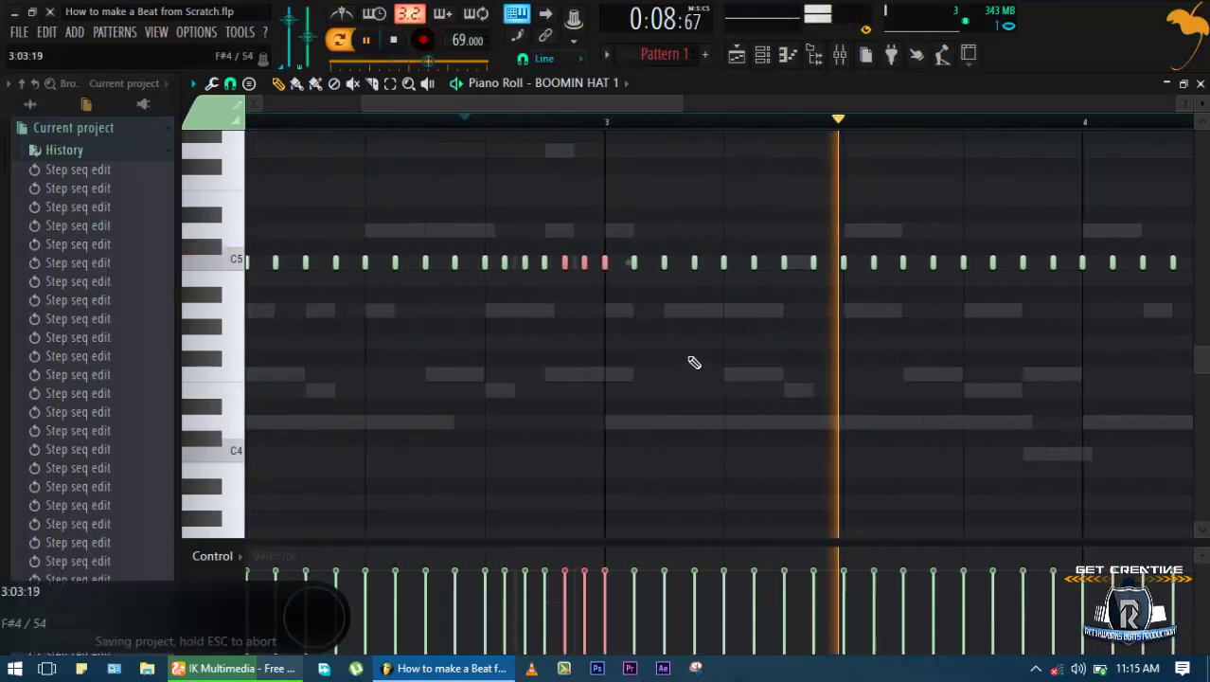
{"action": "key", "text": "space"}
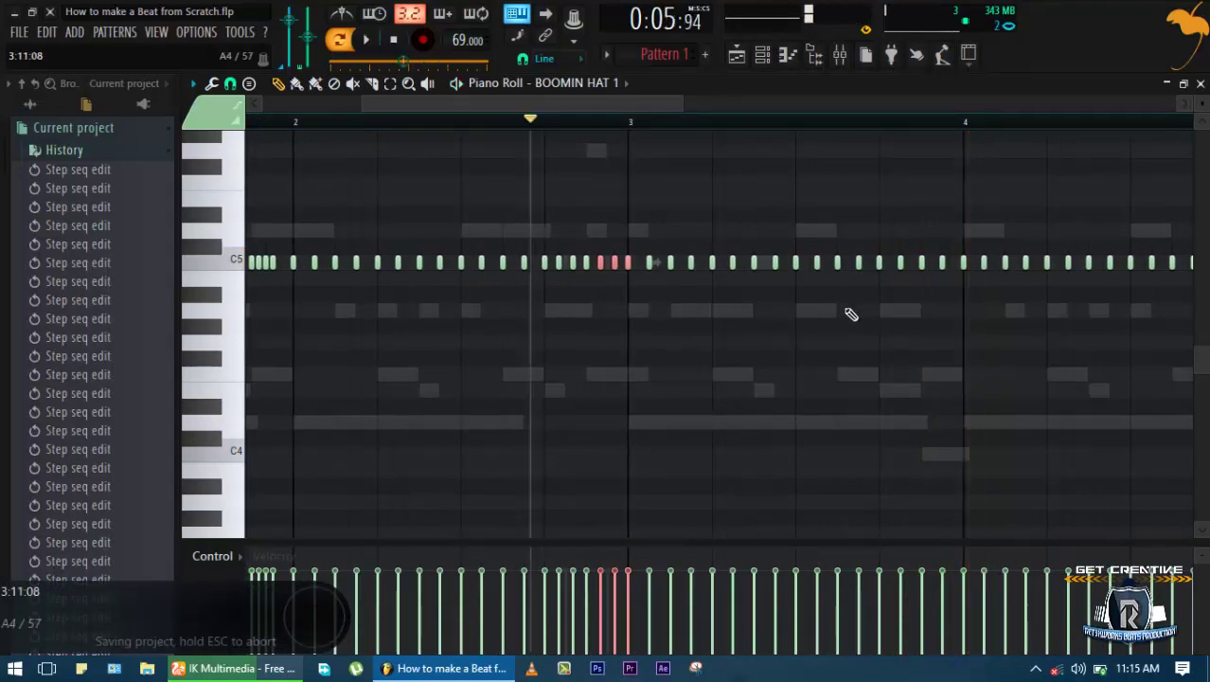
Audition the hats from the start of bar 3
{"action": "scroll", "coordinate": [849, 314], "scroll_direction": "down", "scroll_amount": 2}
{"action": "scroll", "coordinate": [852, 313], "scroll_direction": "down", "scroll_amount": 3}
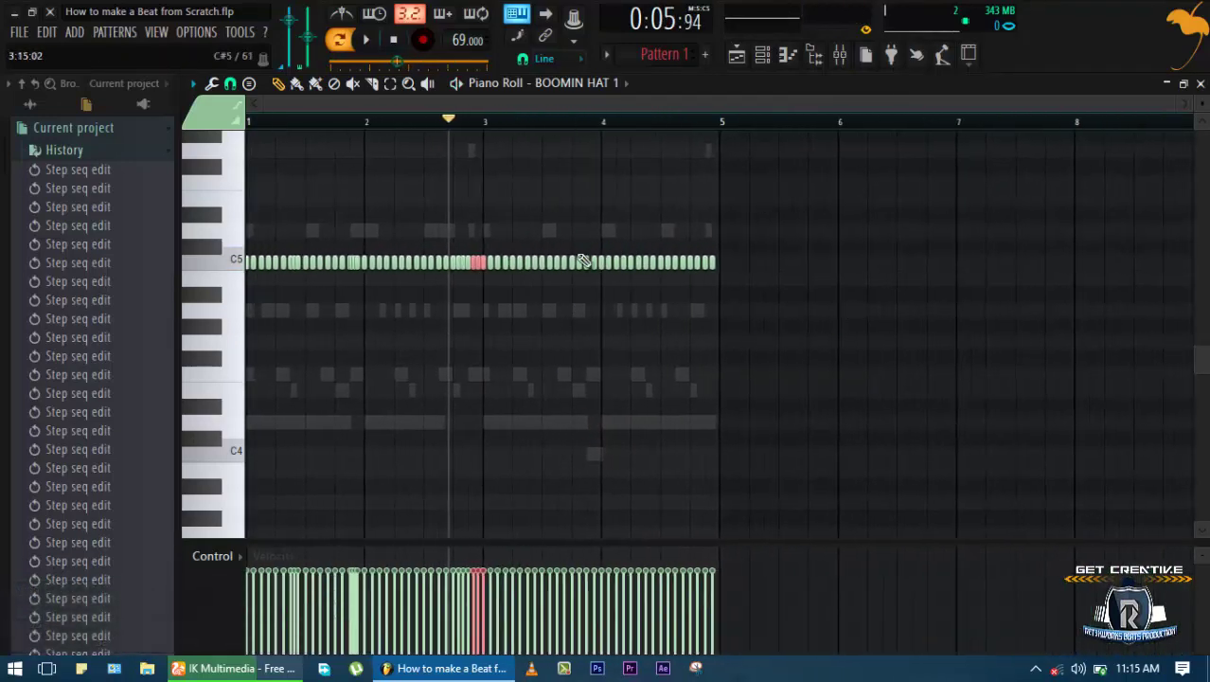
{"action": "left_click", "coordinate": [488, 121]}
{"action": "scroll", "coordinate": [556, 299], "scroll_direction": "up", "scroll_amount": 5}
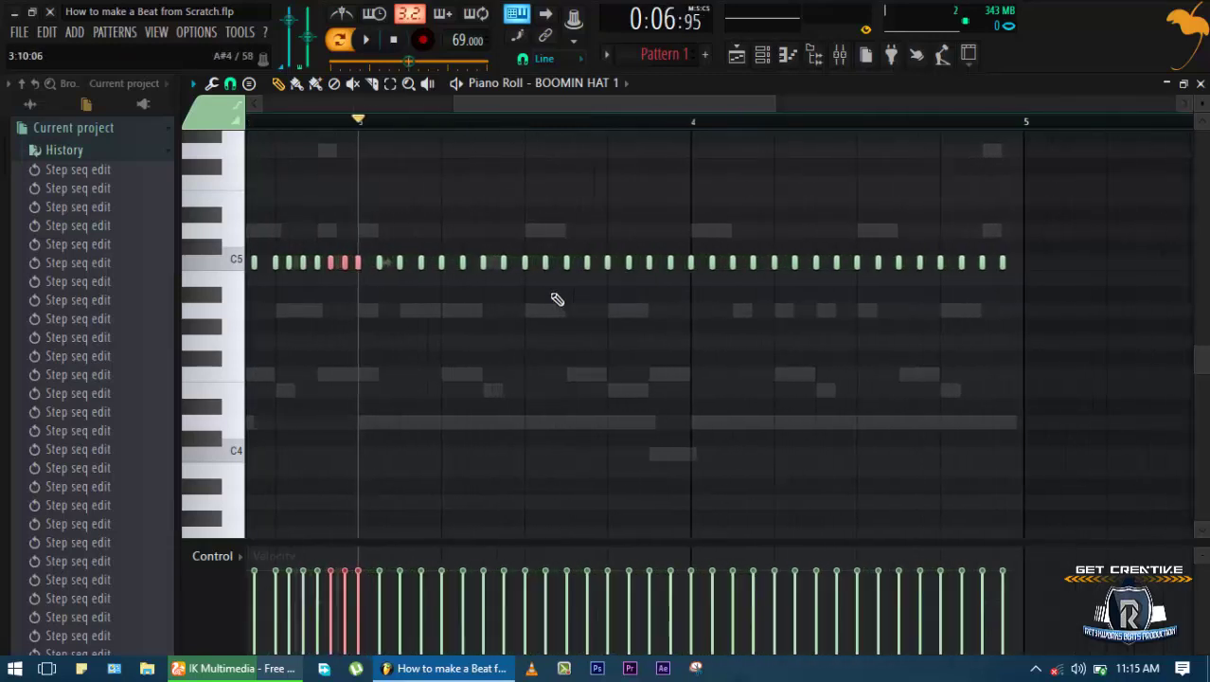
{"action": "key", "text": "space"}
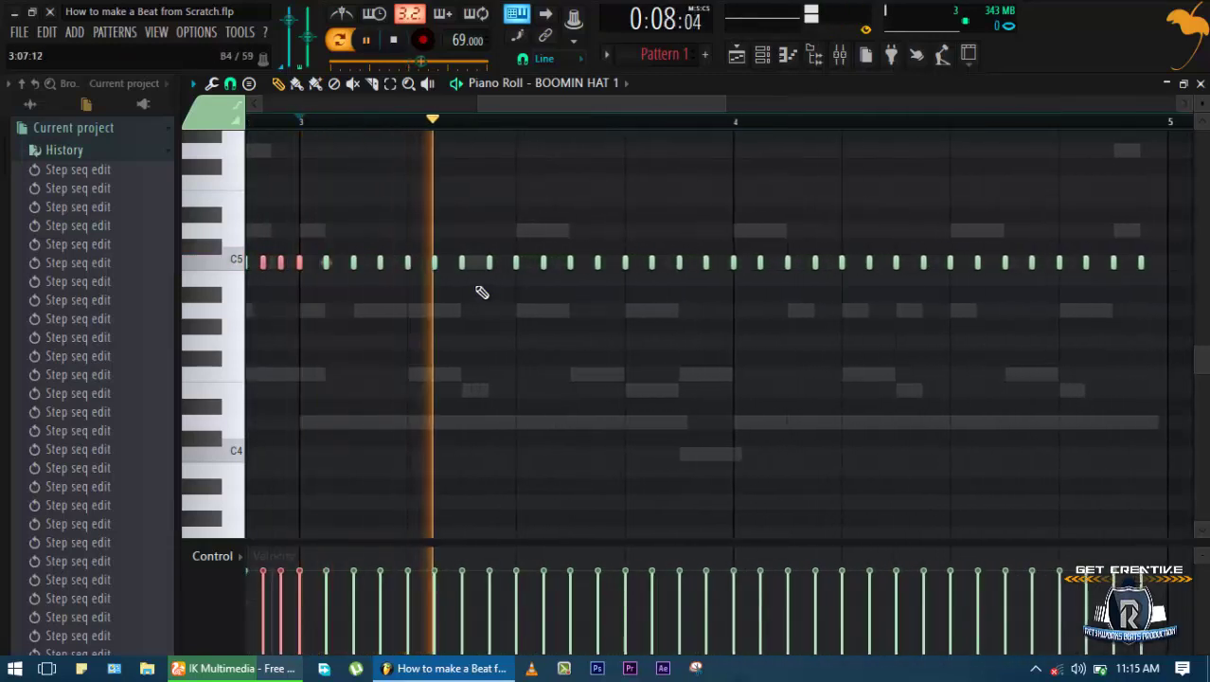
{"action": "key", "text": "space"}
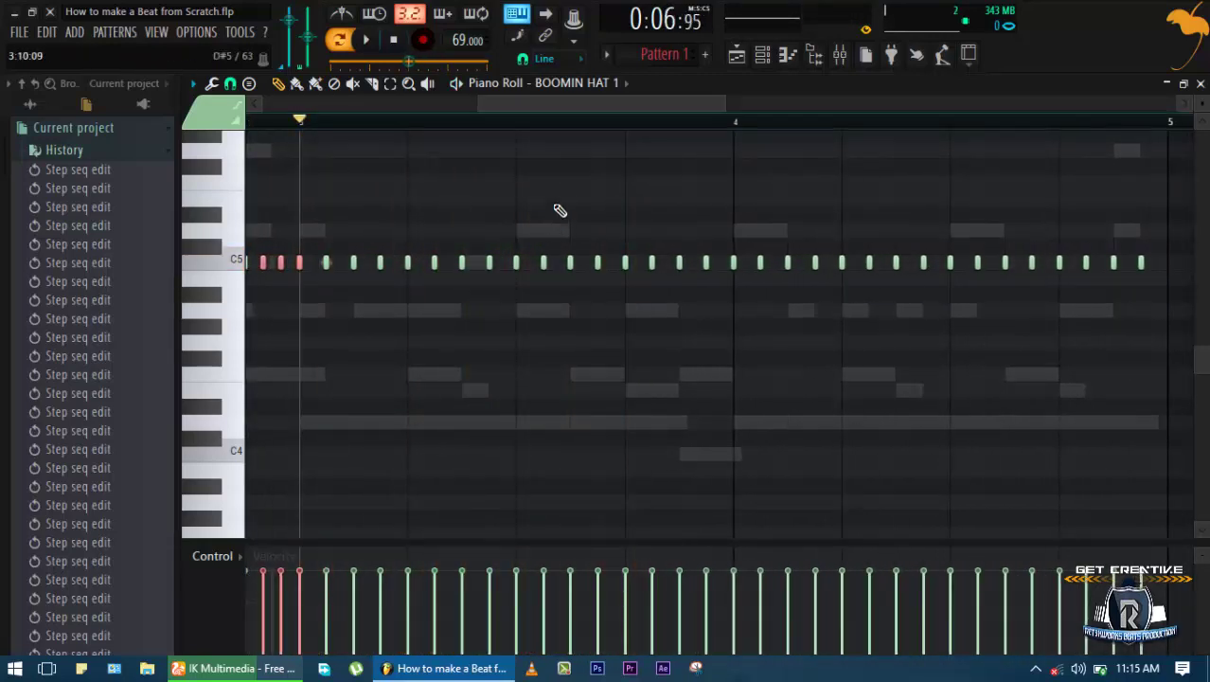
Move the playback position to beat 3 of bar 3 and open the piano roll's snap options
{"action": "left_click", "coordinate": [517, 121]}
{"action": "left_click", "coordinate": [230, 84]}
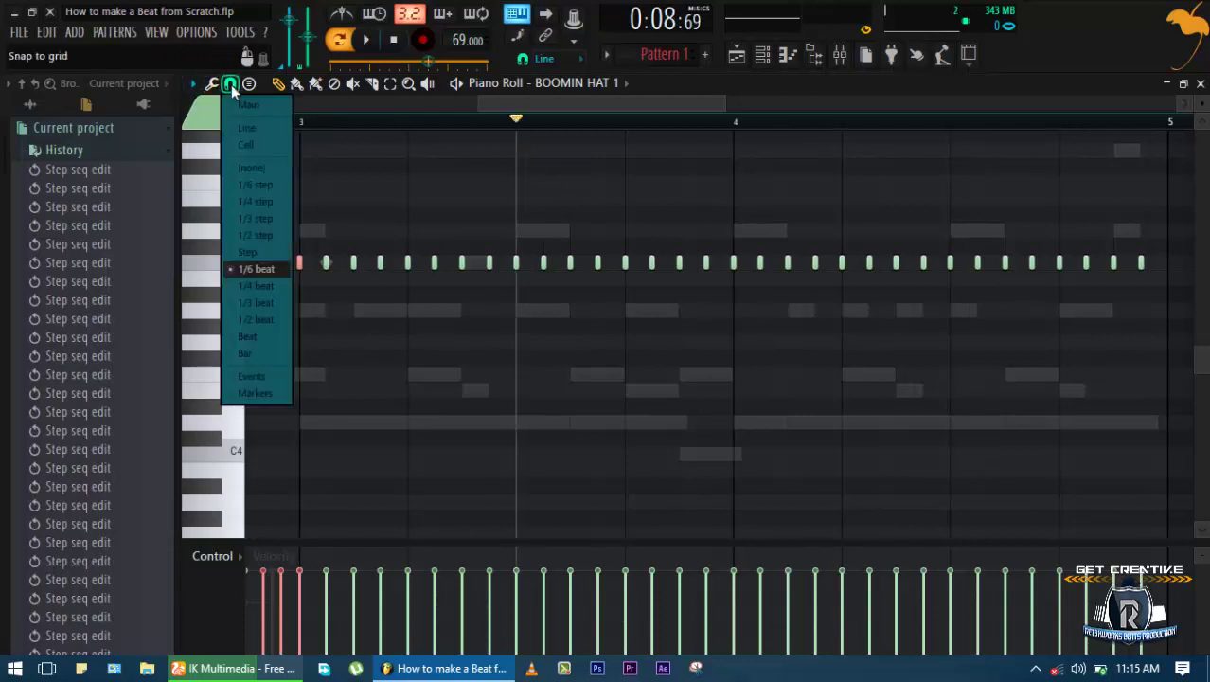
Set the snap to 1/4 step, duplicate the four hats from bar 3's midpoint half a step later, and preview them
{"action": "left_click", "coordinate": [267, 220]}
{"action": "scroll", "coordinate": [570, 259], "scroll_direction": "up", "scroll_amount": 3}
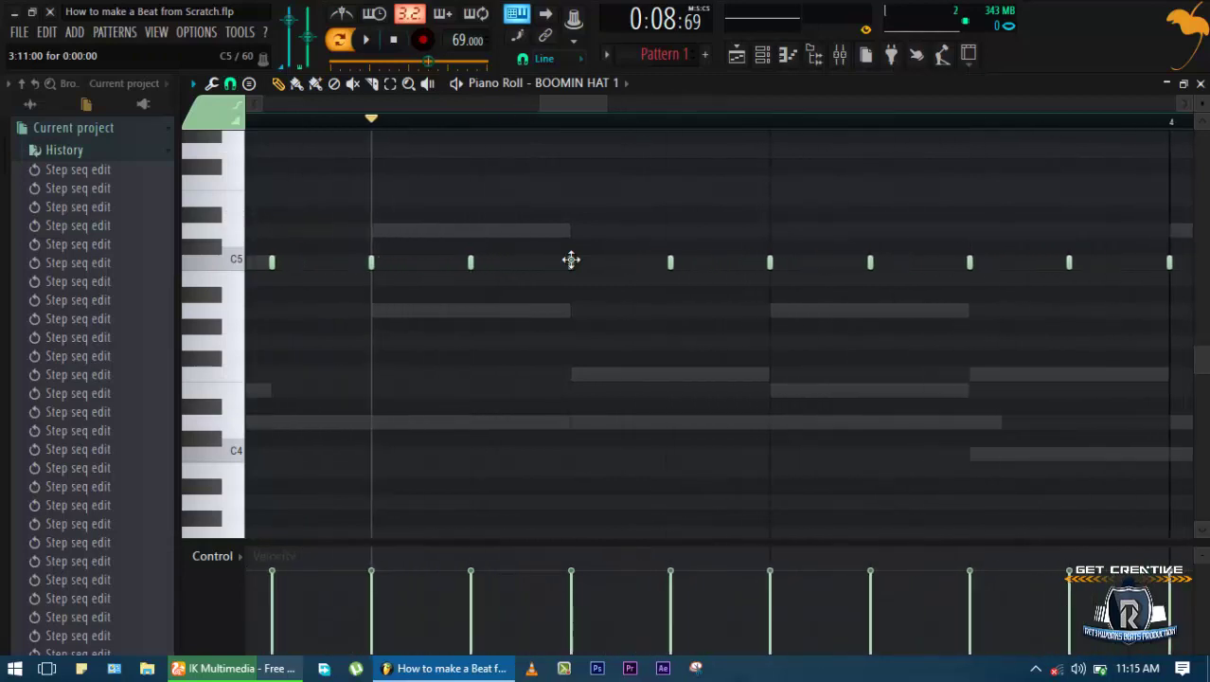
{"action": "left_click_drag", "start_coordinate": [371, 249], "coordinate": [694, 322]}
{"action": "mouse_move", "coordinate": [571, 260]}
{"action": "left_mouse_down"}
{"action": "mouse_move", "coordinate": [633, 274]}
{"action": "mouse_move", "coordinate": [621, 284]}
{"action": "mouse_move", "coordinate": [568, 269]}
{"action": "left_mouse_up"}
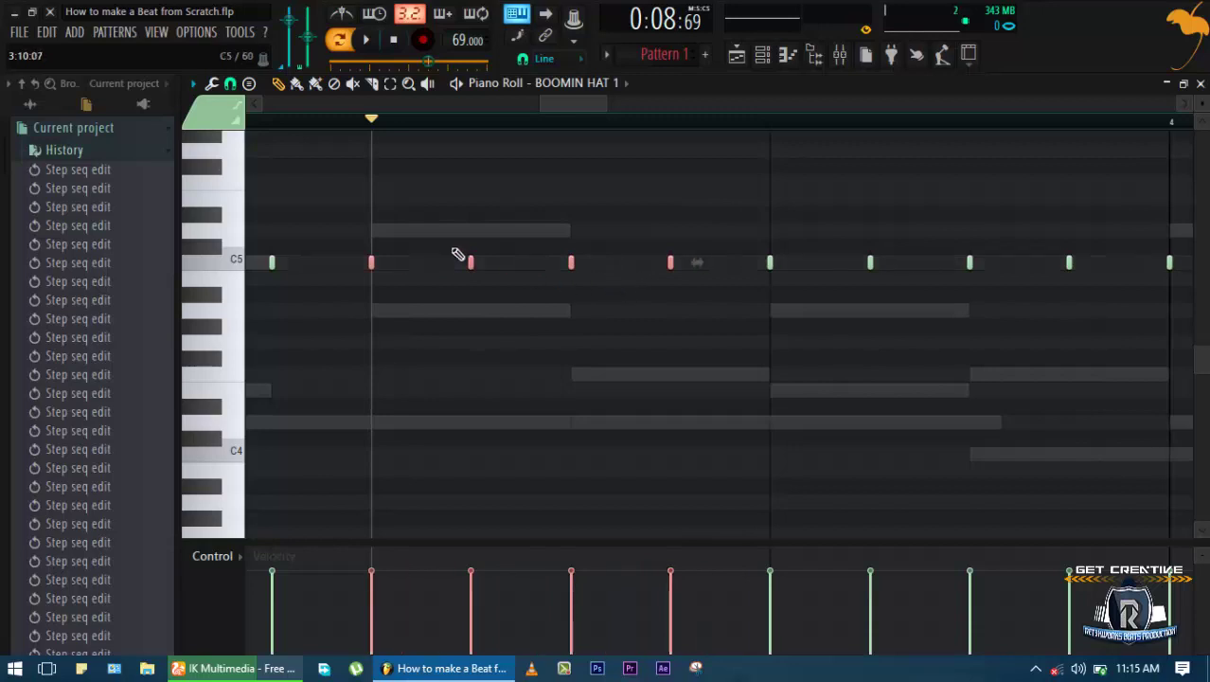
{"action": "left_click", "coordinate": [232, 85]}
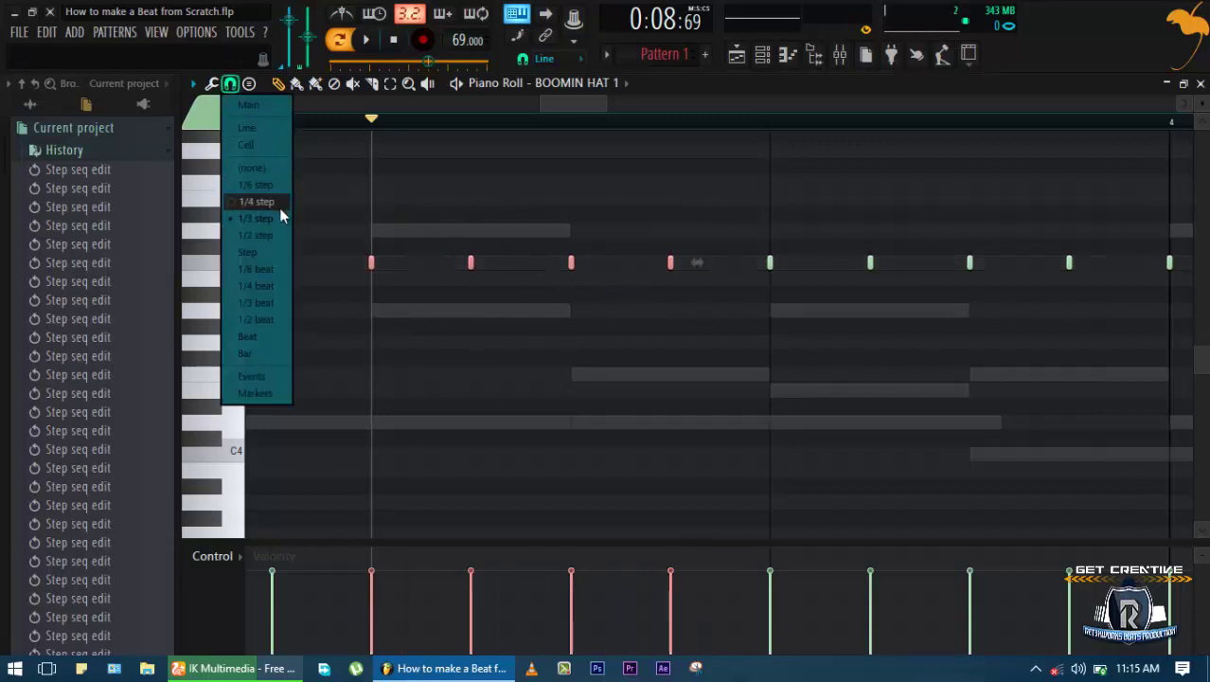
{"action": "left_click", "coordinate": [279, 204]}
{"action": "left_click_drag", "start_coordinate": [481, 265], "coordinate": [525, 275]}
{"action": "key", "text": "space"}
{"action": "key", "text": "space"}
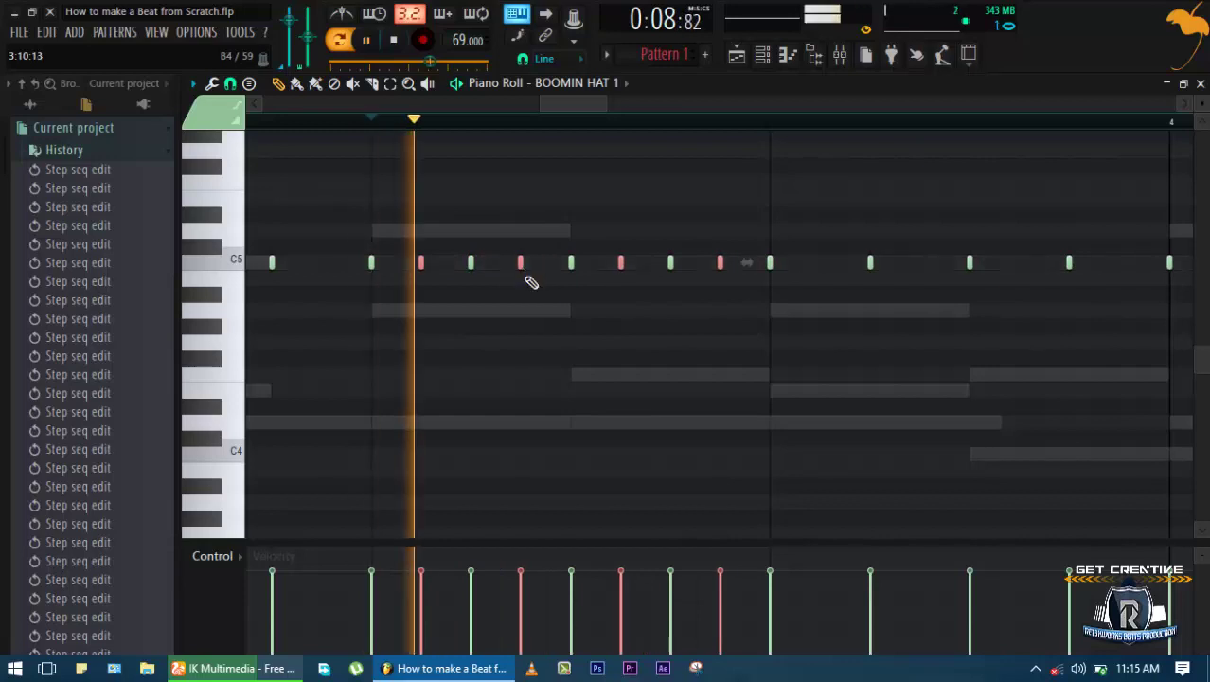
Duplicate the nine hats from bar 3's midpoint a quarter step later to form a fast roll, and play it back
{"action": "left_click_drag", "start_coordinate": [347, 242], "coordinate": [761, 303]}
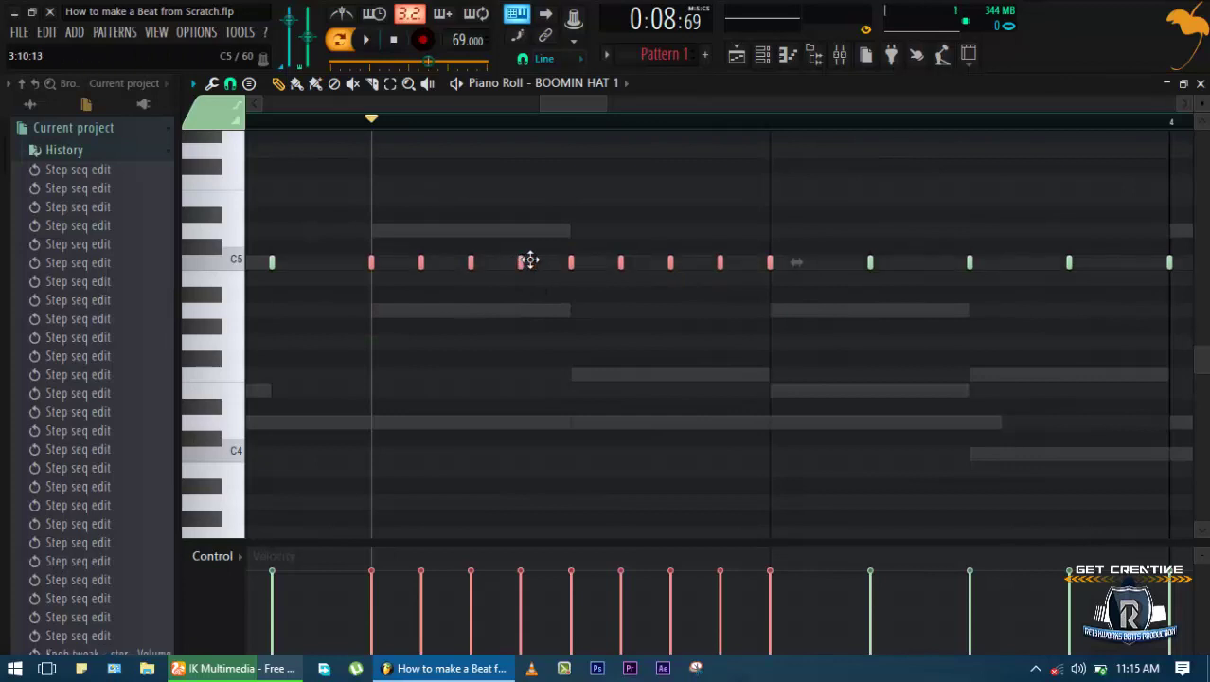
{"action": "left_click_drag", "start_coordinate": [530, 260], "coordinate": [543, 262]}
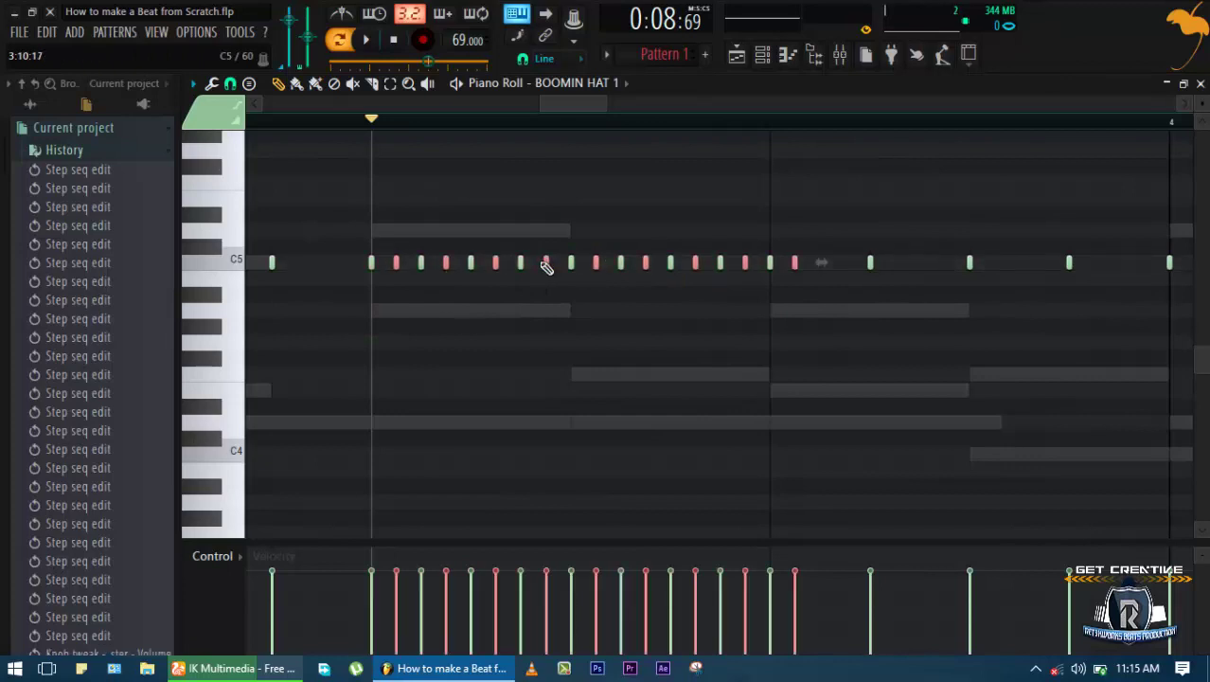
{"action": "key", "text": "space"}
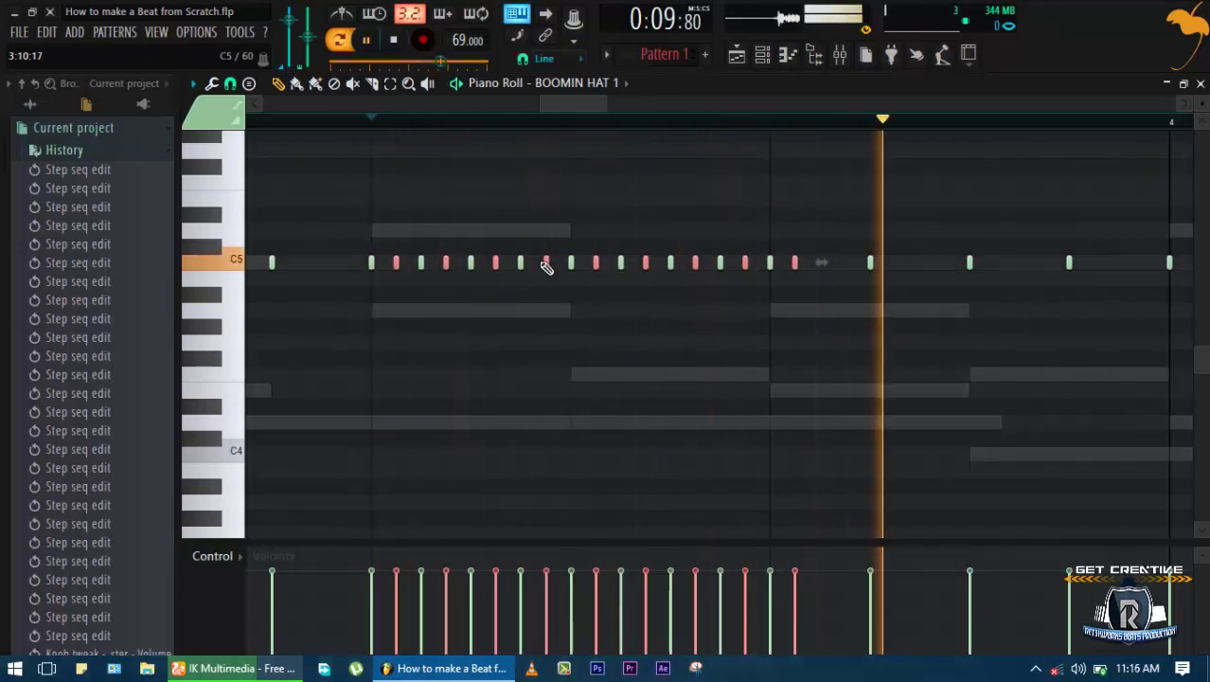
{"action": "key", "text": "space"}
{"action": "key", "text": "space"}
{"action": "key", "text": "space"}
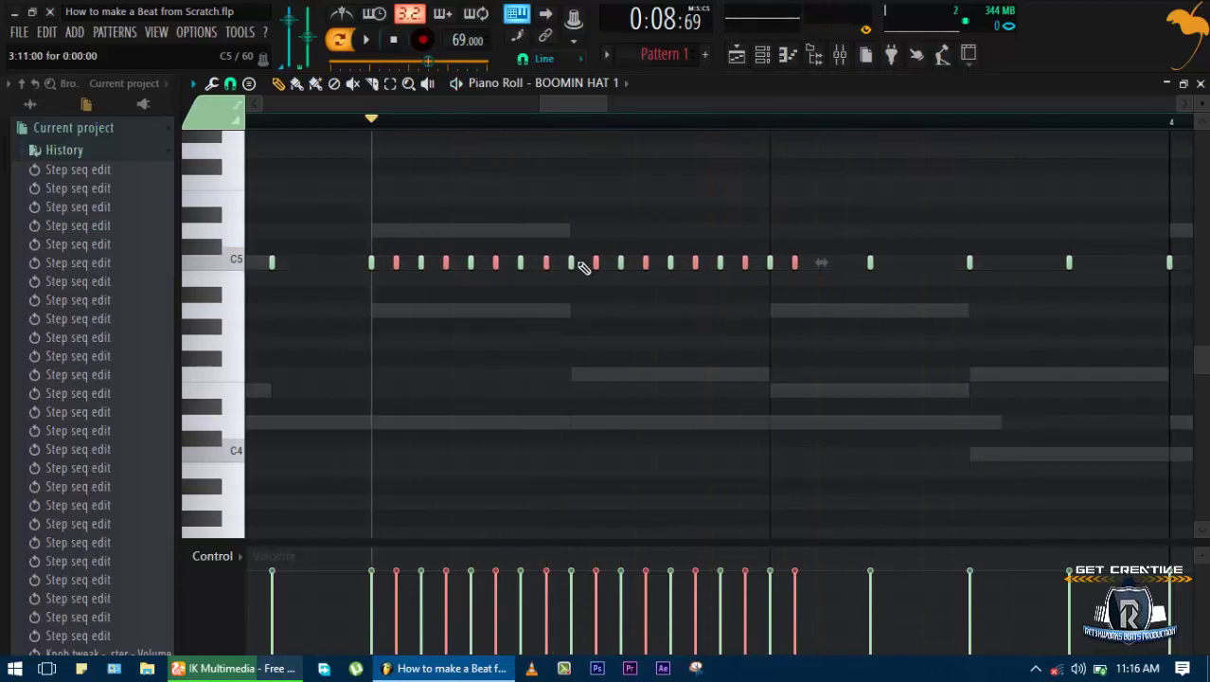
Delete the five added hats in the gaps of the roll's second half, keeping the fast hits at its start, while previewing
{"action": "right_click", "coordinate": [595, 263]}
{"action": "key", "text": "space"}
{"action": "key", "text": "space"}
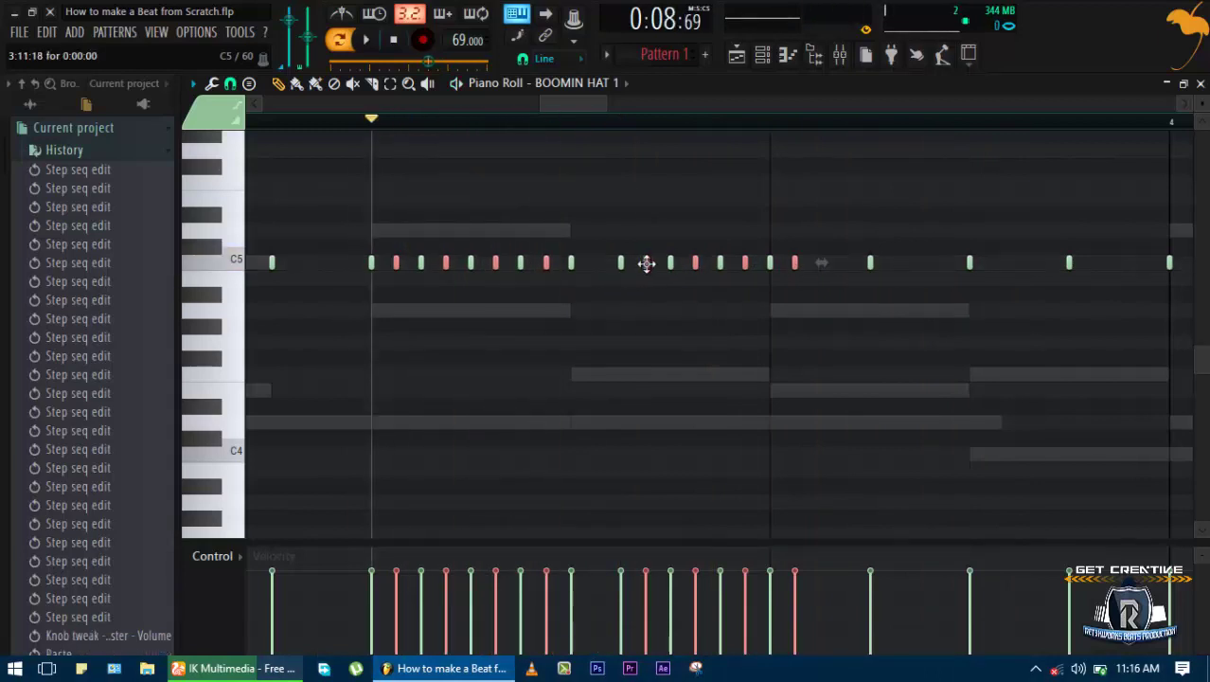
{"action": "right_click", "coordinate": [645, 264]}
{"action": "right_click", "coordinate": [696, 263]}
{"action": "key", "text": "space"}
{"action": "right_click", "coordinate": [745, 264]}
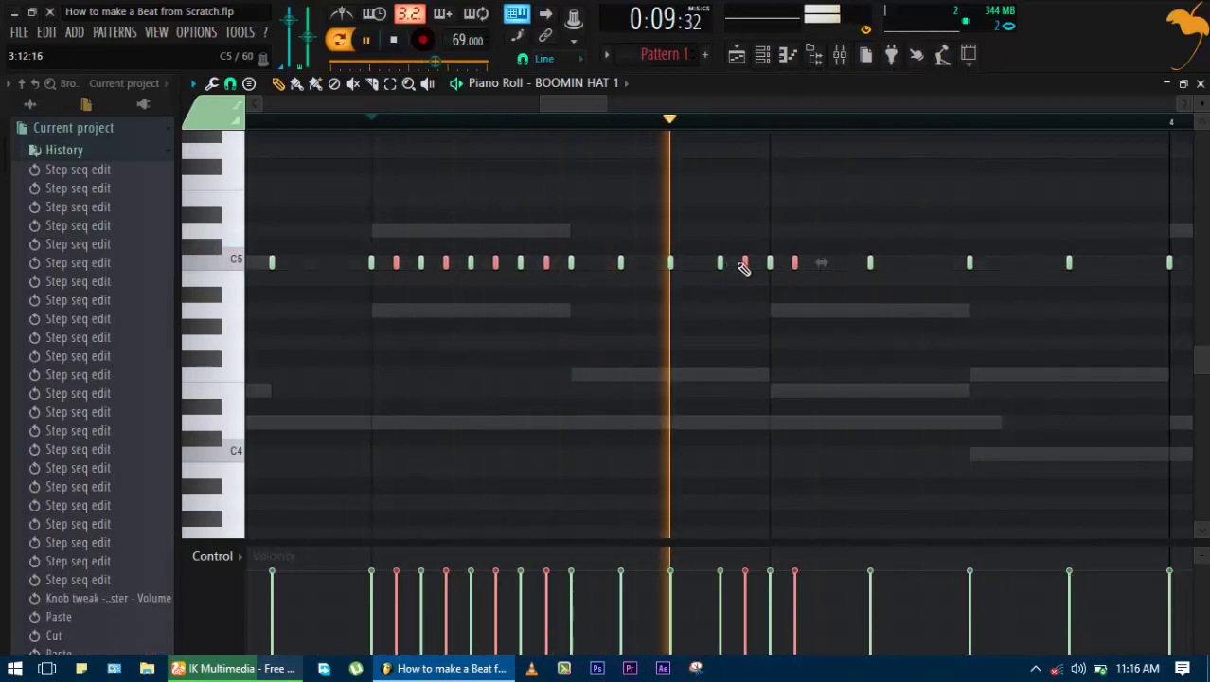
{"action": "key", "text": "space"}
{"action": "key", "text": "space"}
{"action": "right_click", "coordinate": [796, 264]}
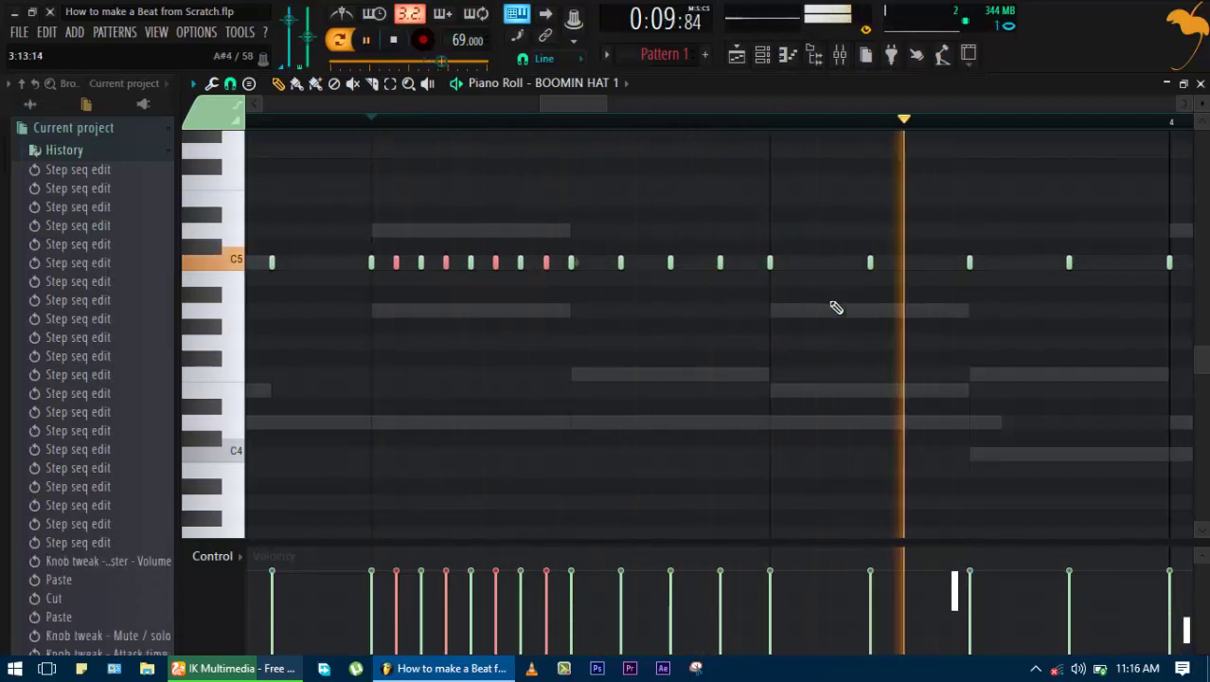
Play the hat pattern, including from late in bar 2, to check how the roll sounds in context
{"action": "scroll", "coordinate": [568, 341], "scroll_direction": "down", "scroll_amount": 2}
{"action": "scroll", "coordinate": [568, 341], "scroll_direction": "down", "scroll_amount": 2}
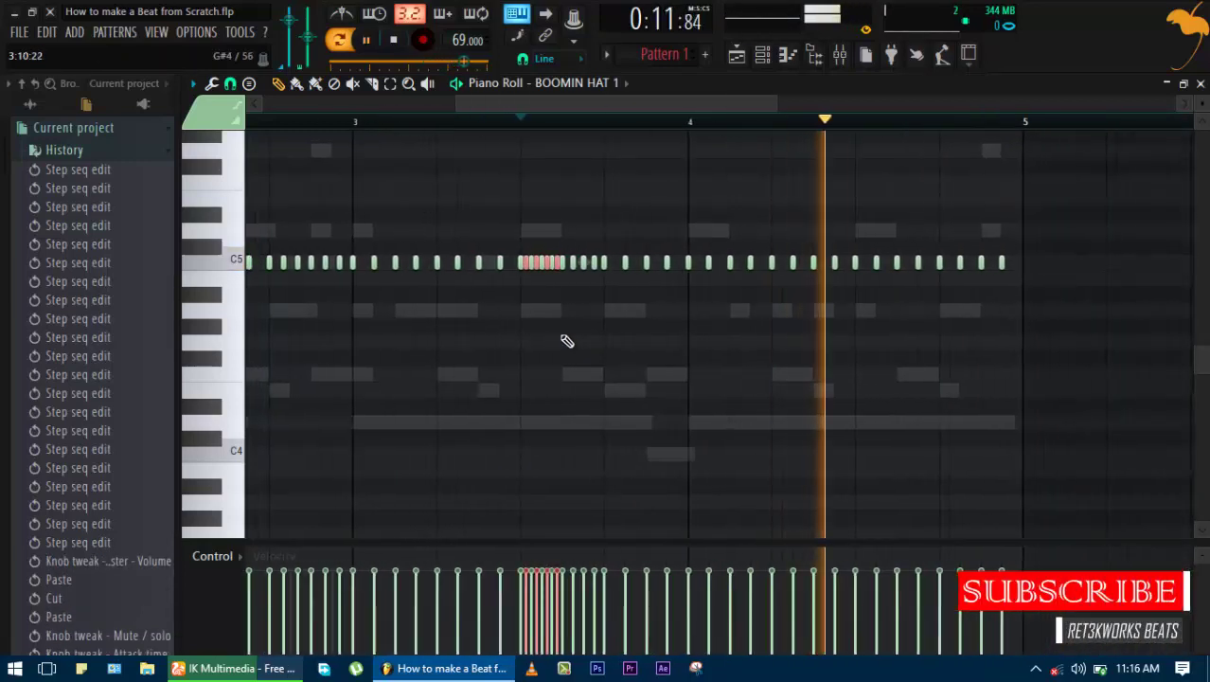
{"action": "scroll", "coordinate": [568, 341], "scroll_direction": "down", "scroll_amount": 3}
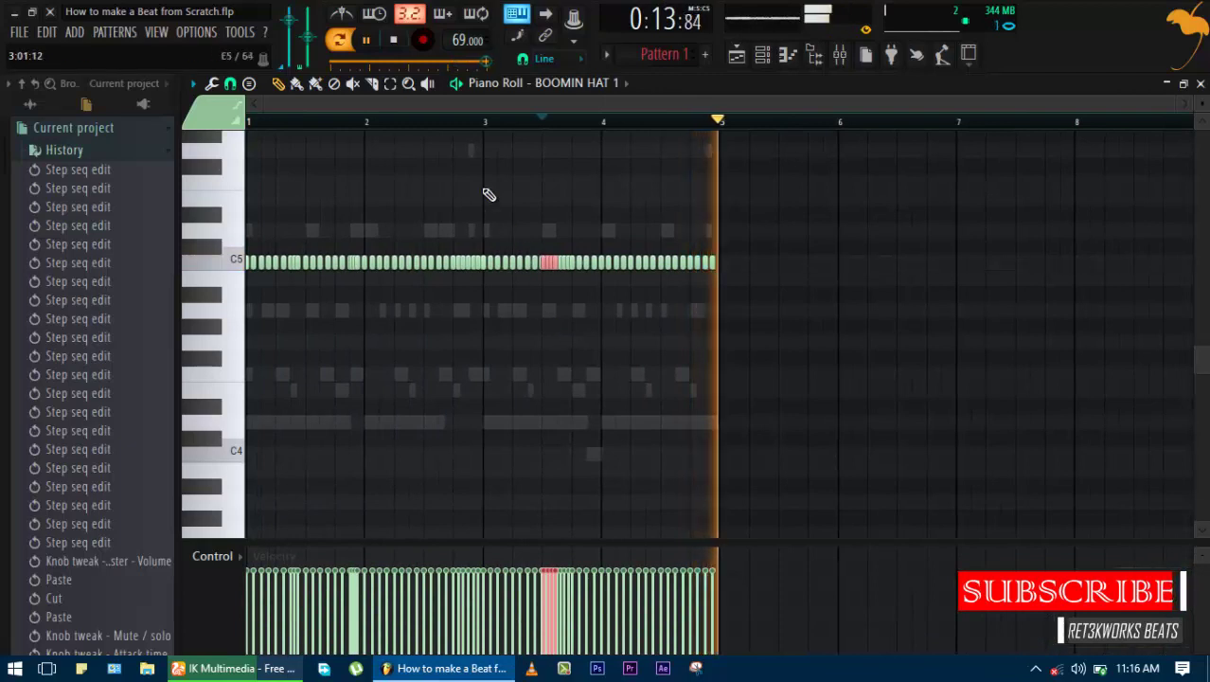
{"action": "left_click", "coordinate": [449, 121]}
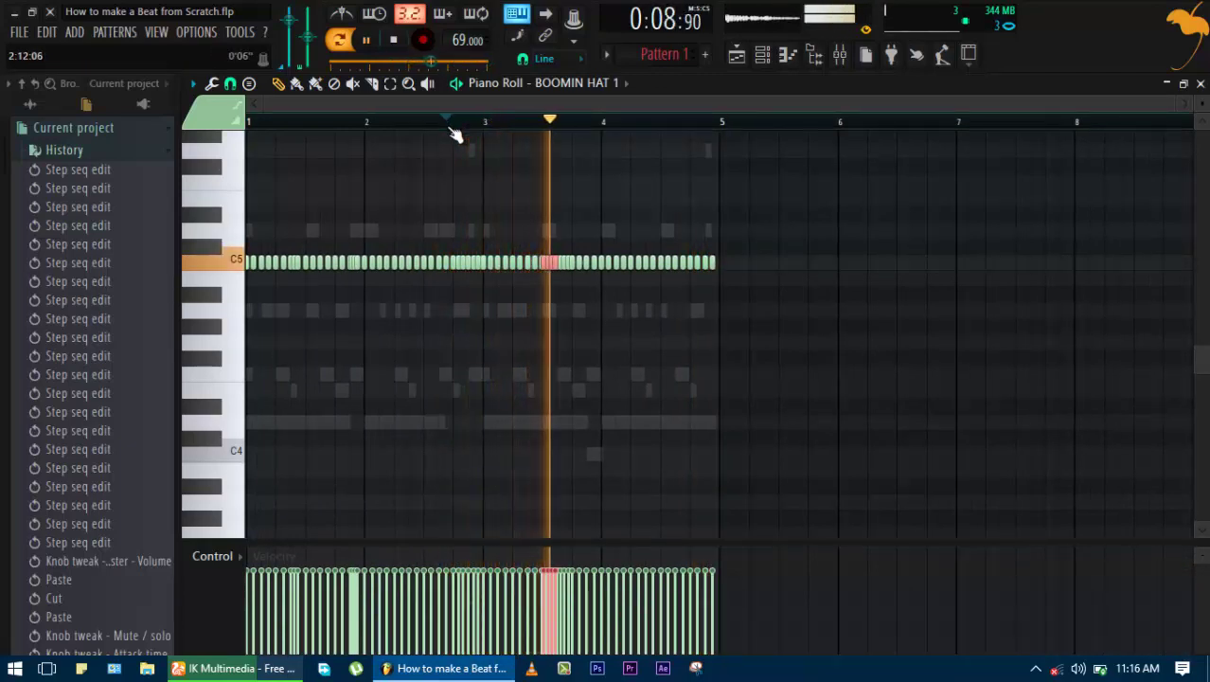
{"action": "key", "text": "space"}
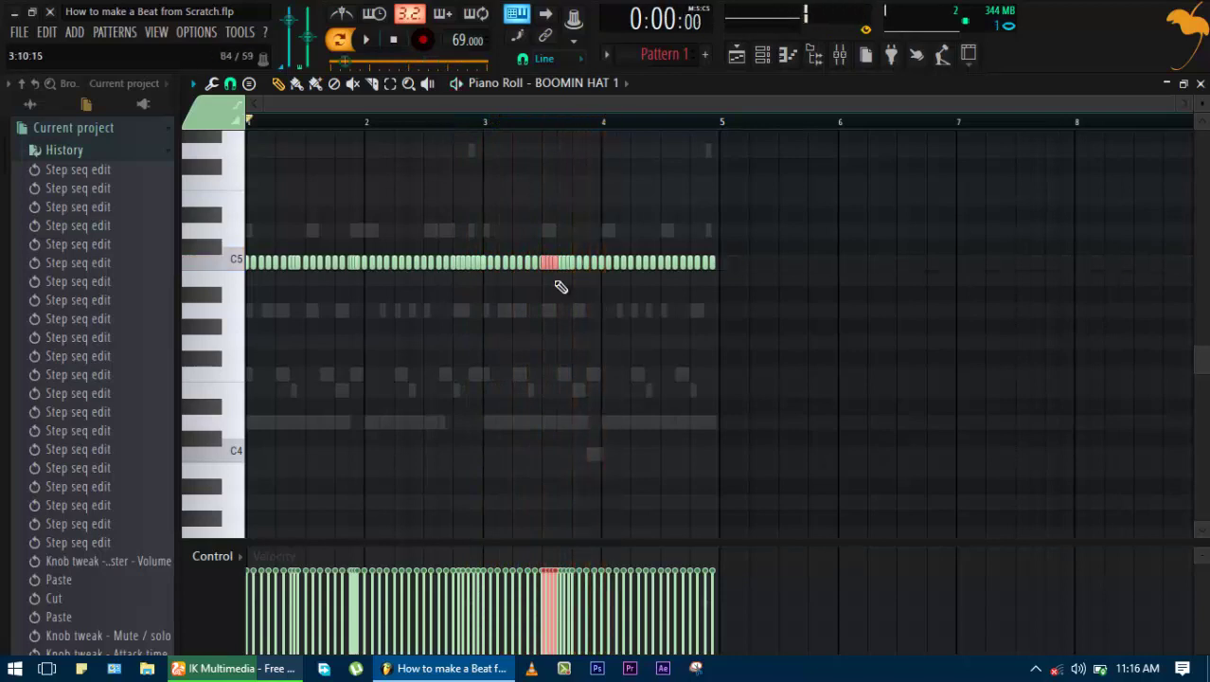
Unmute the ECPSNR35 snare in the Channel Rack during playback and return to the hat's piano roll
{"action": "key", "text": "space"}
{"action": "key", "text": "F6"}
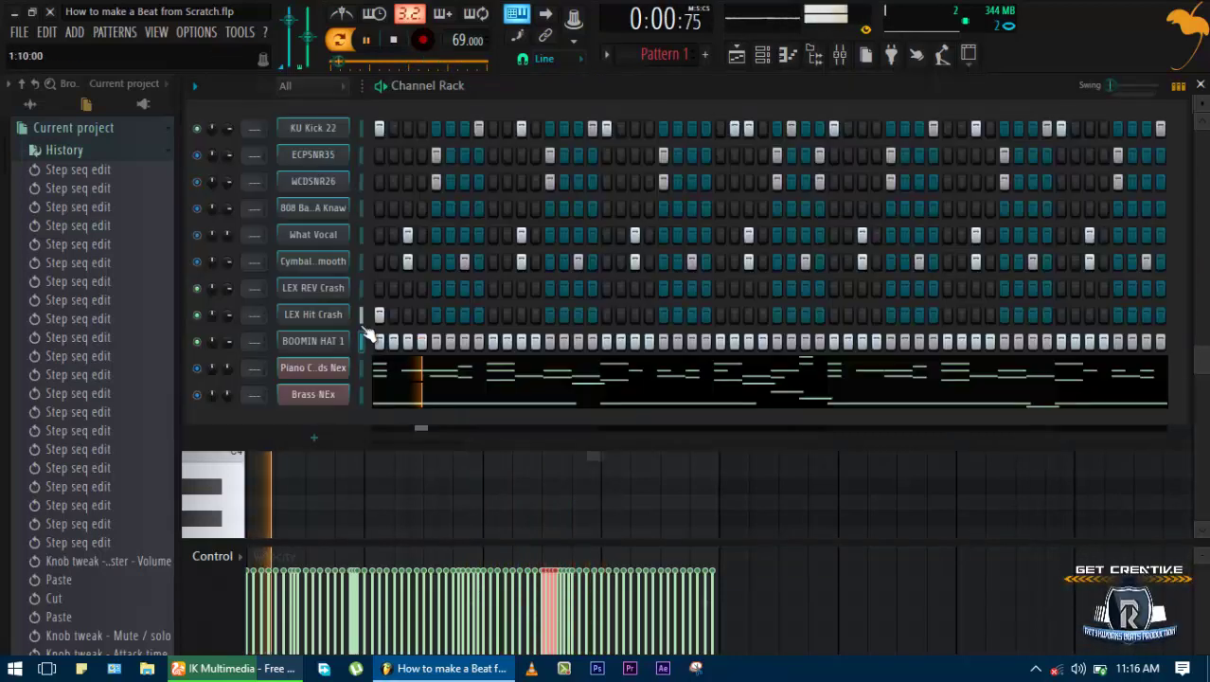
{"action": "left_click", "coordinate": [197, 157]}
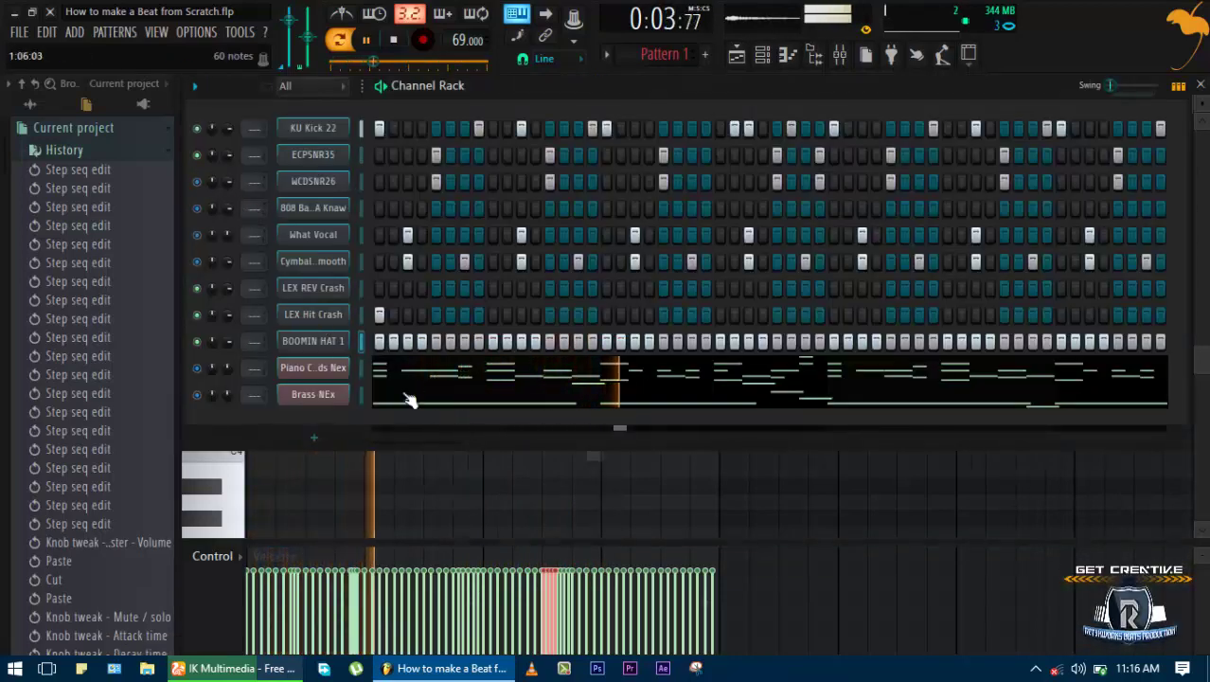
{"action": "left_click", "coordinate": [193, 494]}
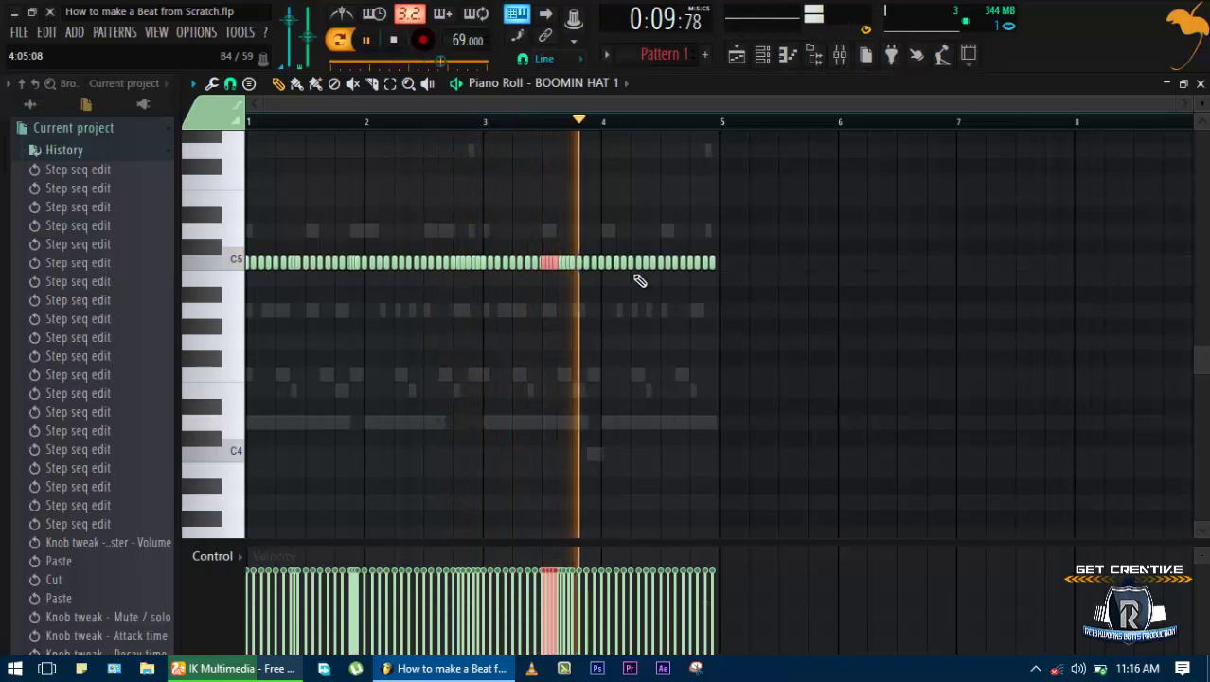
Add three C5 hats a quarter step apart after the hat at step 10 of bar 4, and undo the third
{"action": "scroll", "coordinate": [668, 280], "scroll_direction": "up", "scroll_amount": 1}
{"action": "scroll", "coordinate": [682, 281], "scroll_direction": "up", "scroll_amount": 3}
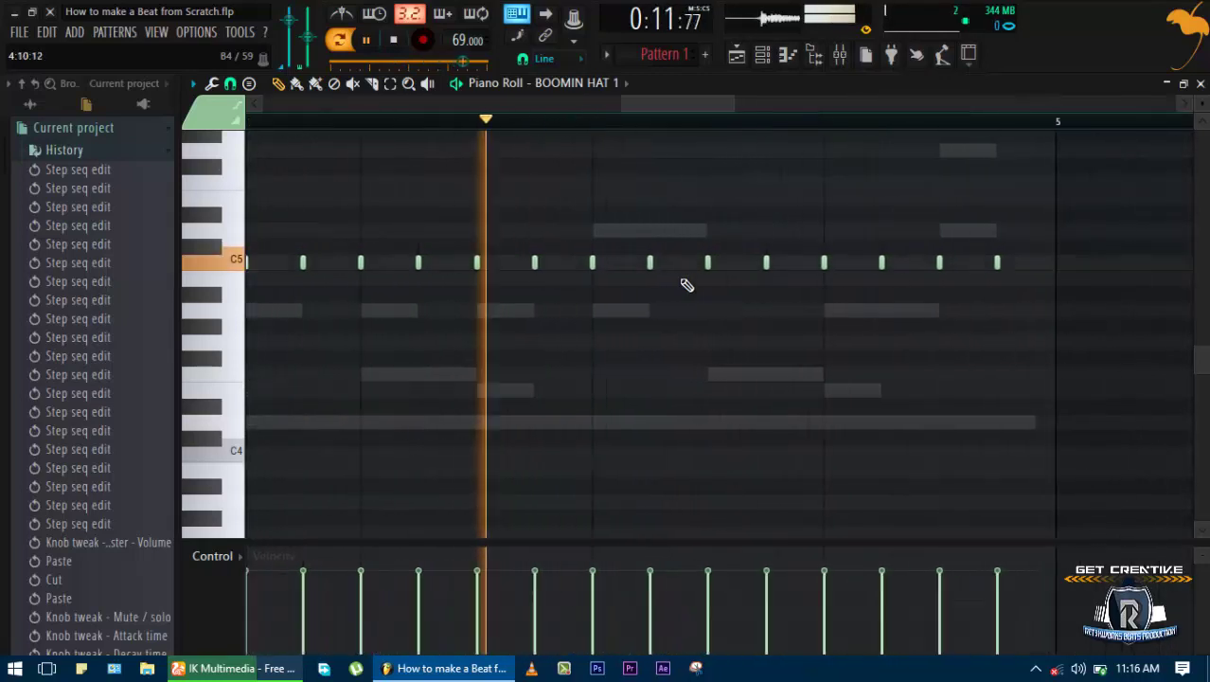
{"action": "key", "text": "space"}
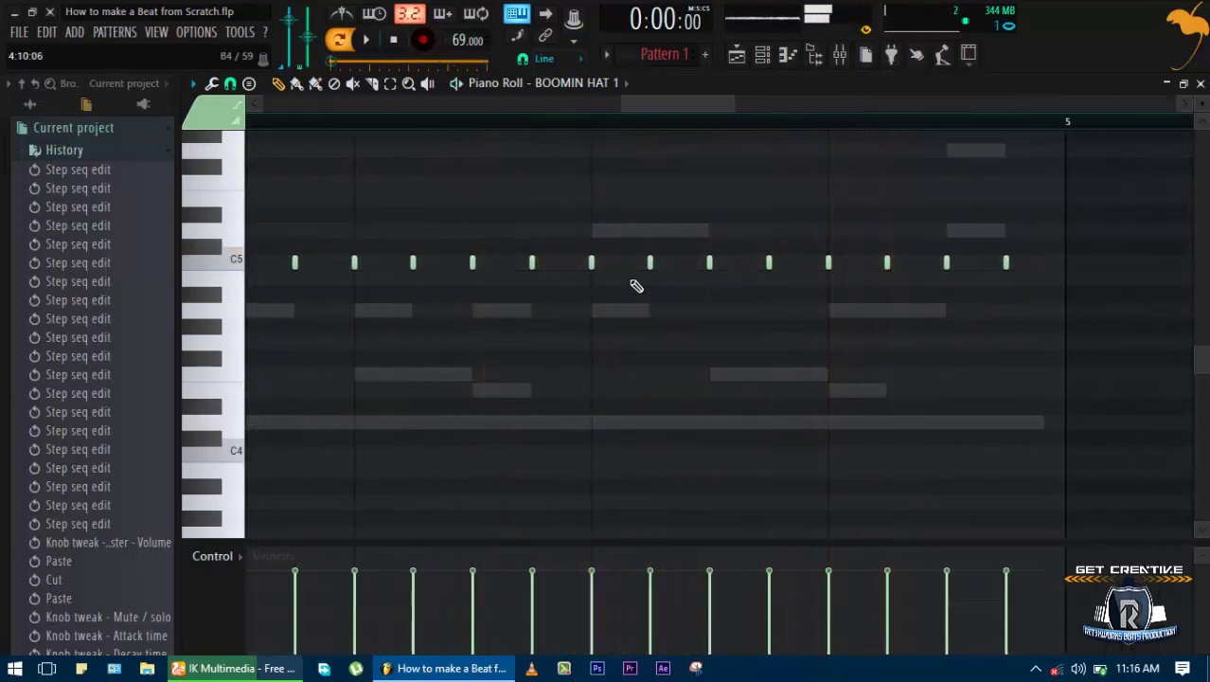
{"action": "left_click", "coordinate": [680, 262]}
{"action": "left_click", "coordinate": [664, 262]}
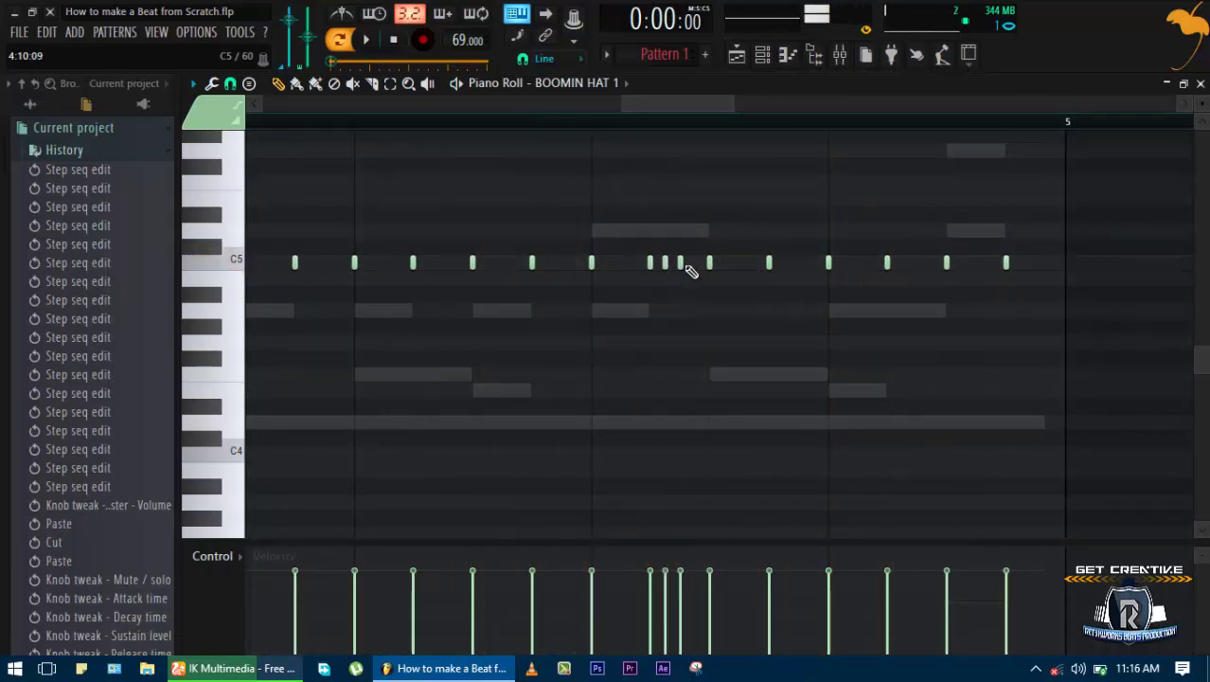
{"action": "left_click", "coordinate": [695, 262]}
{"action": "left_click", "coordinate": [555, 121]}
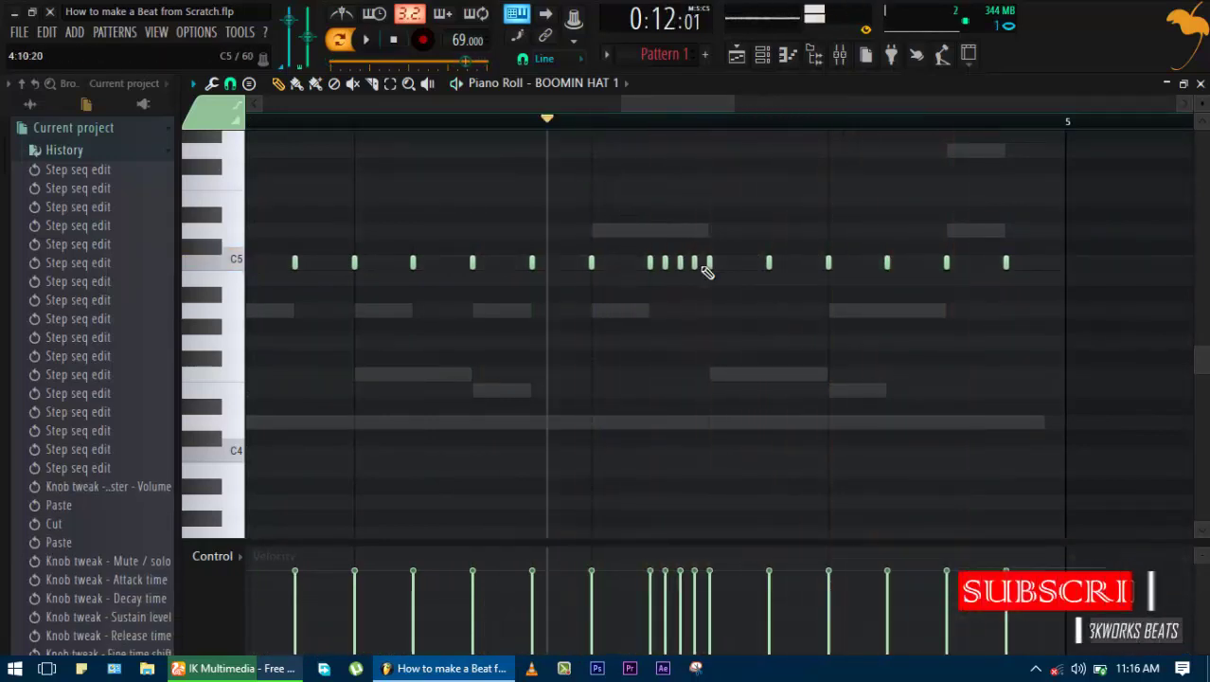
{"action": "key", "text": "ctrl+z"}
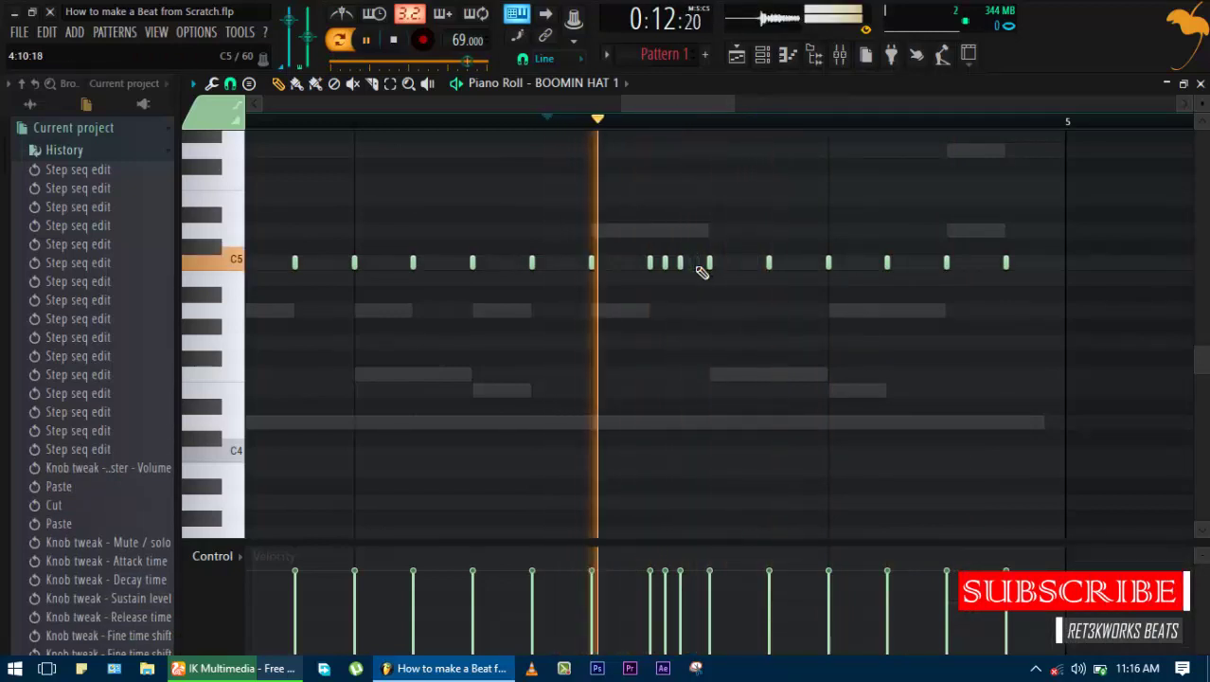
Lower the first two hats of the bar 4 roll by two semitones and play back the result
{"action": "left_click_drag", "start_coordinate": [635, 242], "coordinate": [672, 268]}
{"action": "key", "text": "space"}
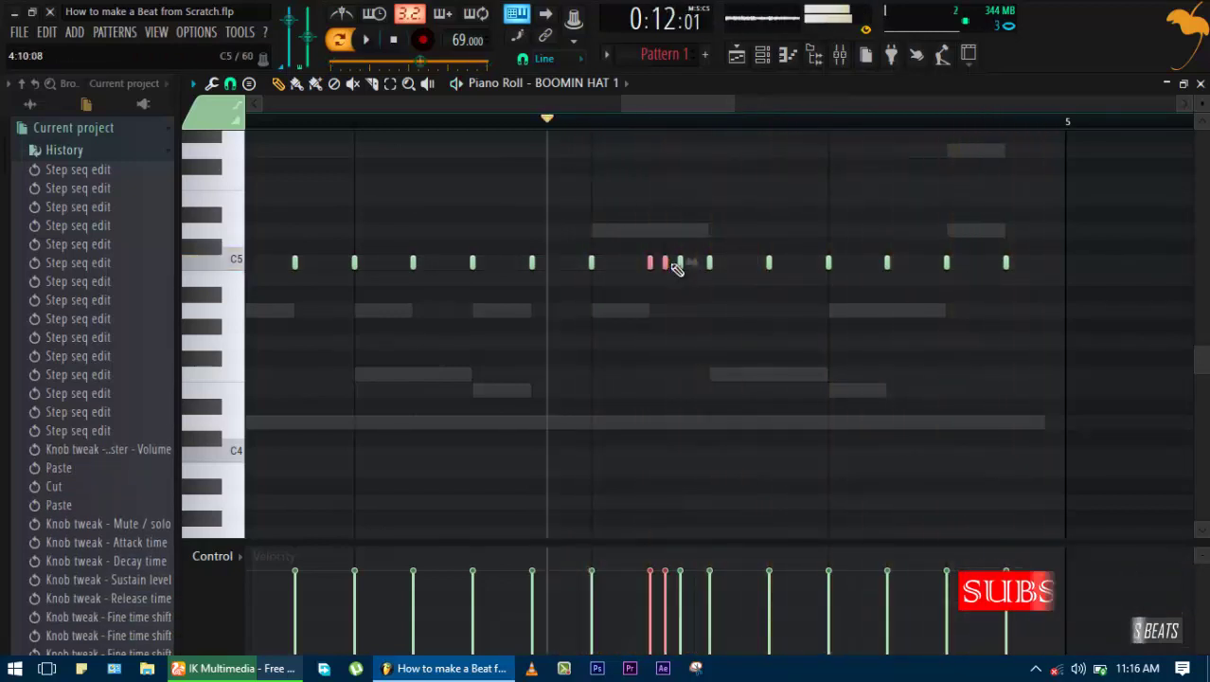
{"action": "key", "text": "shift+Down"}
{"action": "key", "text": "shift+Down"}
{"action": "key", "text": "space"}
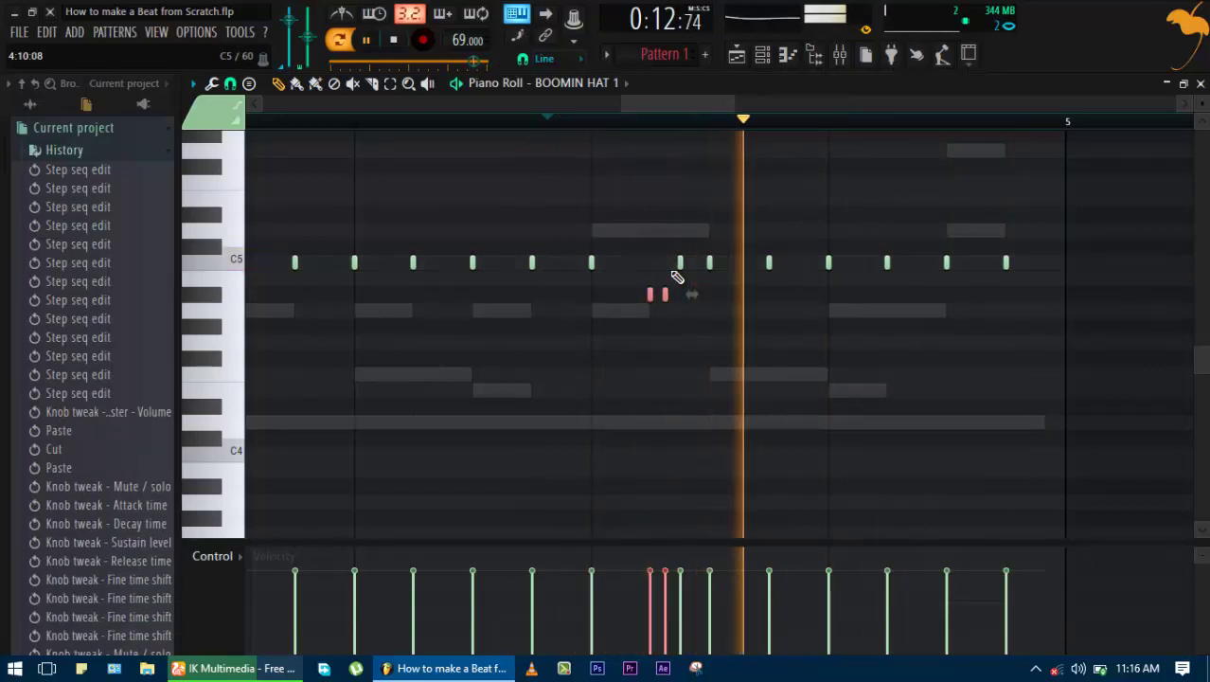
{"action": "scroll", "coordinate": [666, 290], "scroll_direction": "down", "scroll_amount": 1, "text": "ctrl"}
Open the piano roll of BOOMIN HAT 1 from the Channel Rack and select all its C5 notes
{"action": "key", "text": "F7"}
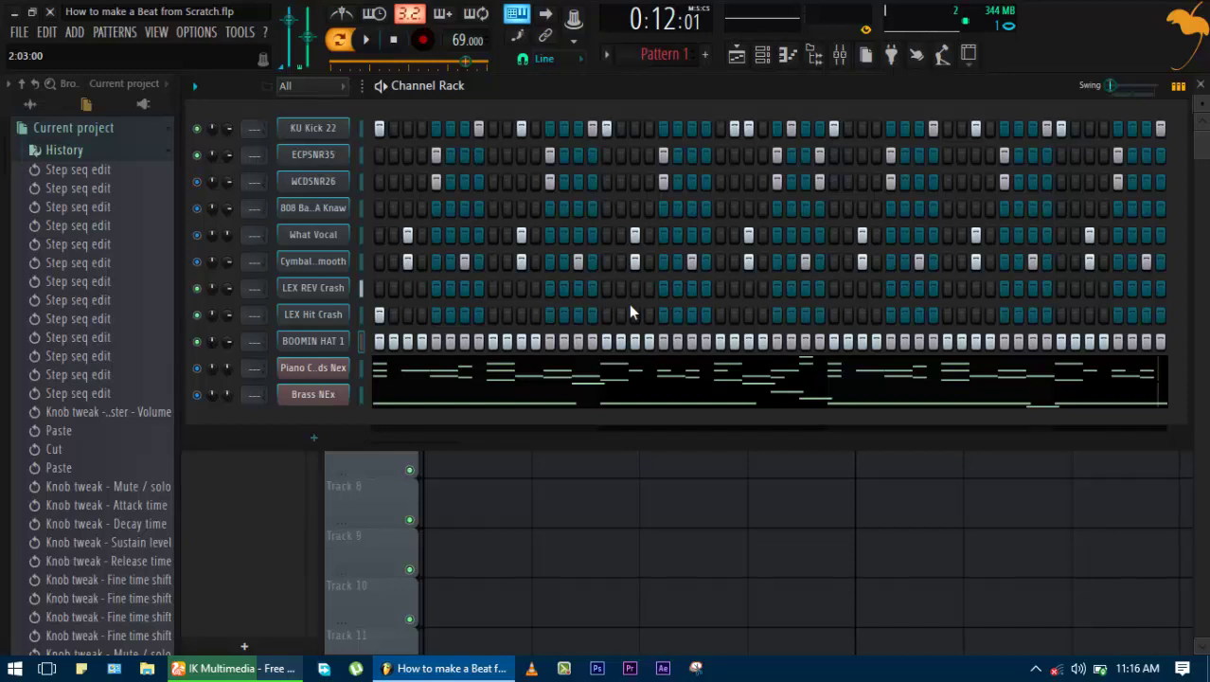
{"action": "right_click", "coordinate": [300, 342]}
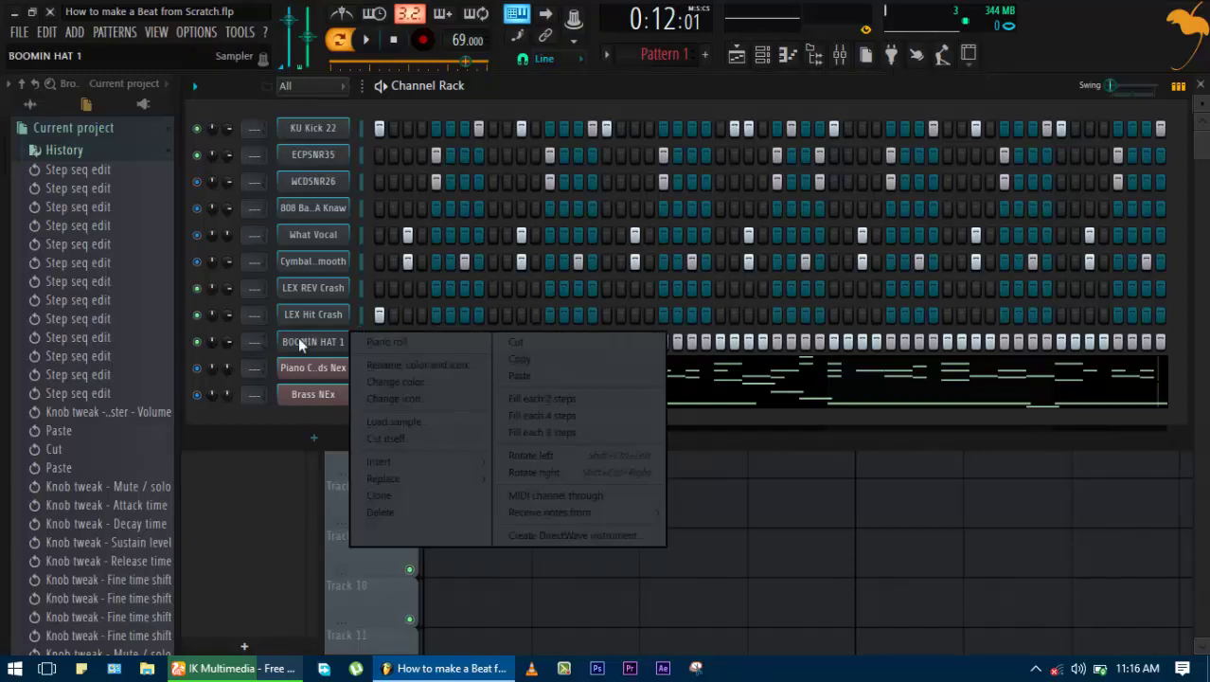
{"action": "left_click", "coordinate": [375, 343]}
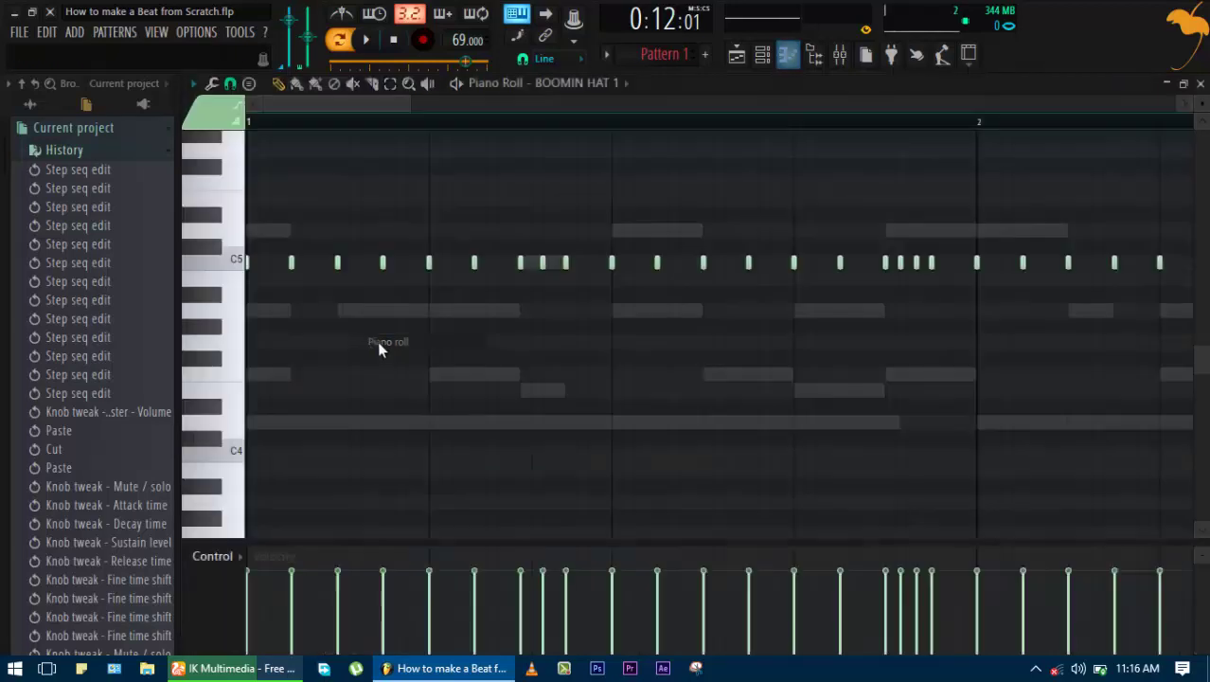
{"action": "left_click", "coordinate": [241, 265]}
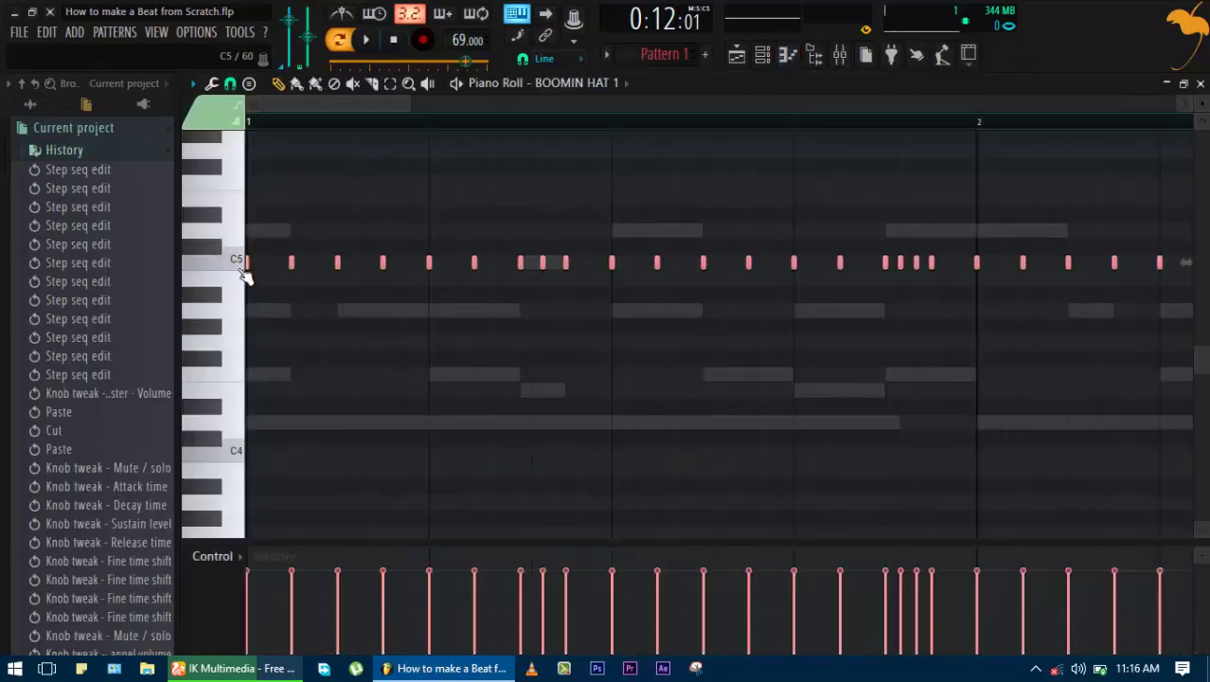
{"action": "scroll", "coordinate": [314, 304], "scroll_direction": "down", "scroll_amount": 5}
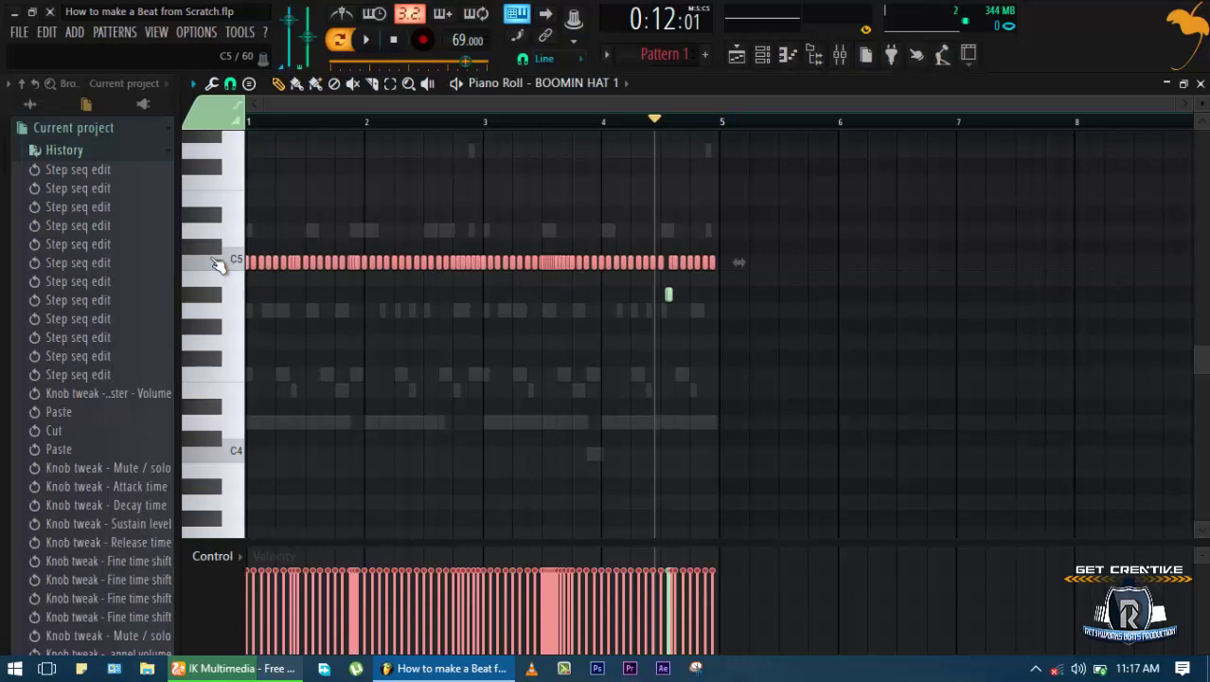
{"action": "scroll", "coordinate": [667, 326], "scroll_direction": "up", "scroll_amount": 4}
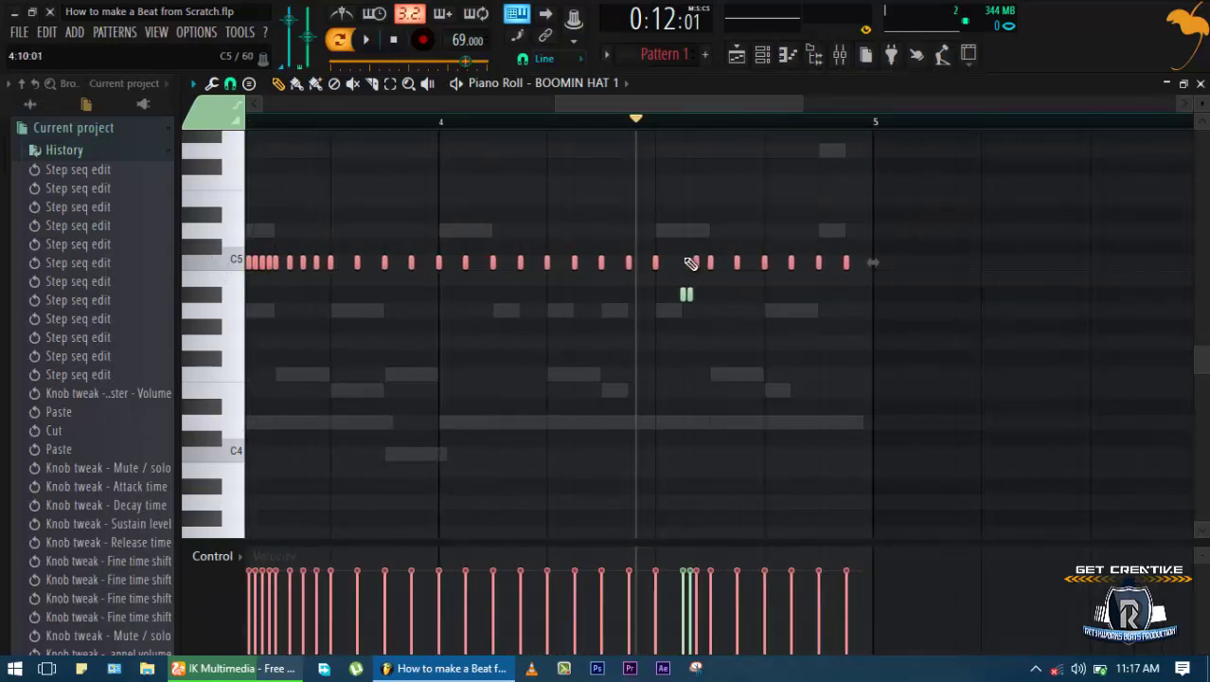
Raise the two lowered hats in bar 4 by two semitones to C5, and undo the pitch change
{"action": "left_click_drag", "start_coordinate": [710, 283], "coordinate": [608, 313]}
{"action": "key", "text": "shift+Up"}
{"action": "key", "text": "shift+Up"}
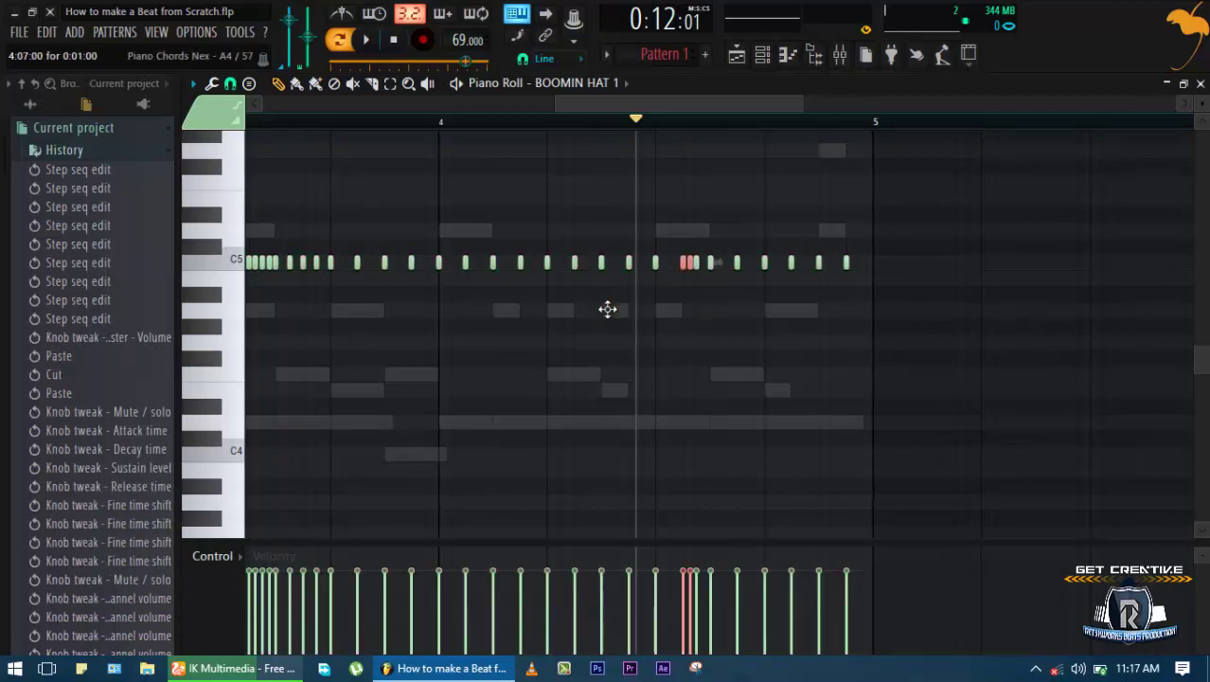
{"action": "key", "text": "ctrl+alt+z"}
{"action": "key", "text": "ctrl+alt+z"}
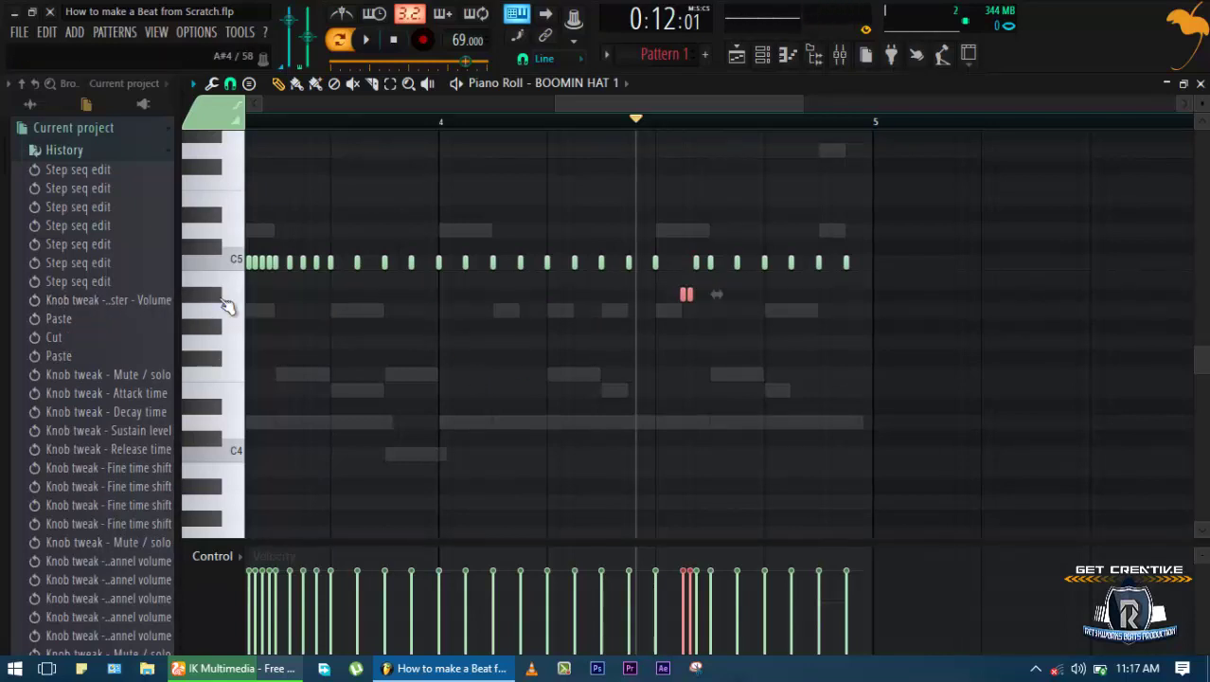
Show the Channel Rack and play the pattern to hear the hats with the unmuted drums
{"action": "key", "text": "F6"}
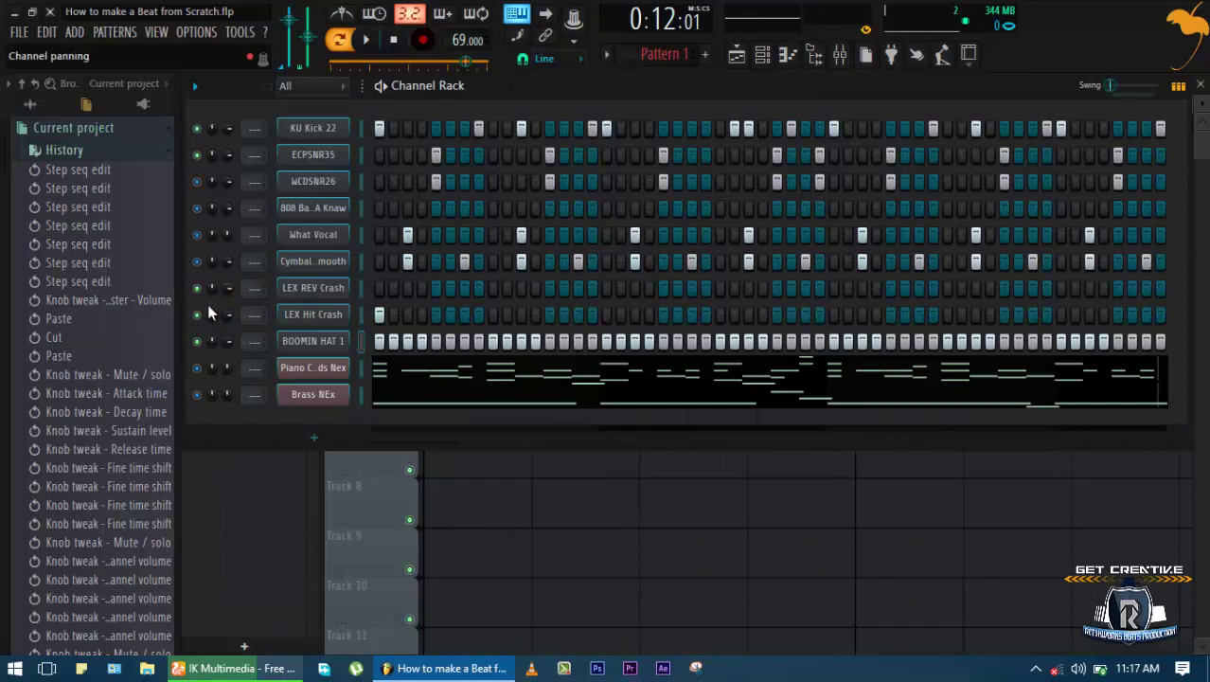
{"action": "key", "text": "space"}
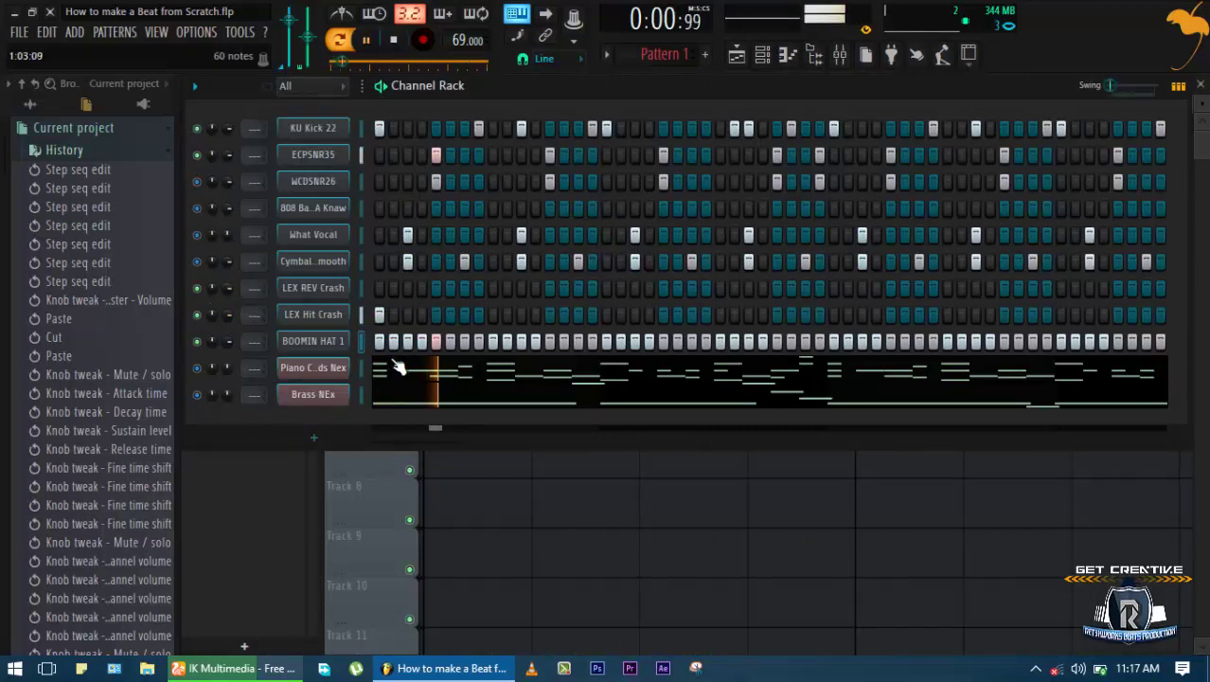
Unmute all Channel Rack channels to play back the full pattern, and save the project
{"action": "key", "text": "space"}
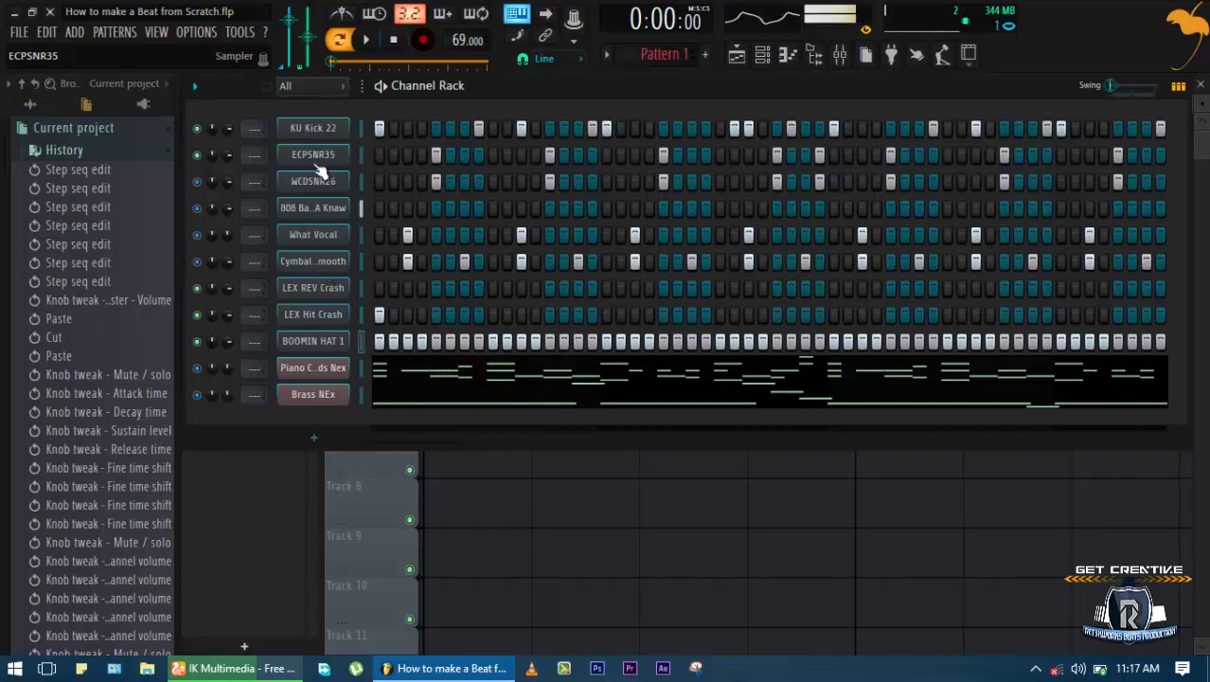
{"action": "right_click", "coordinate": [200, 182]}
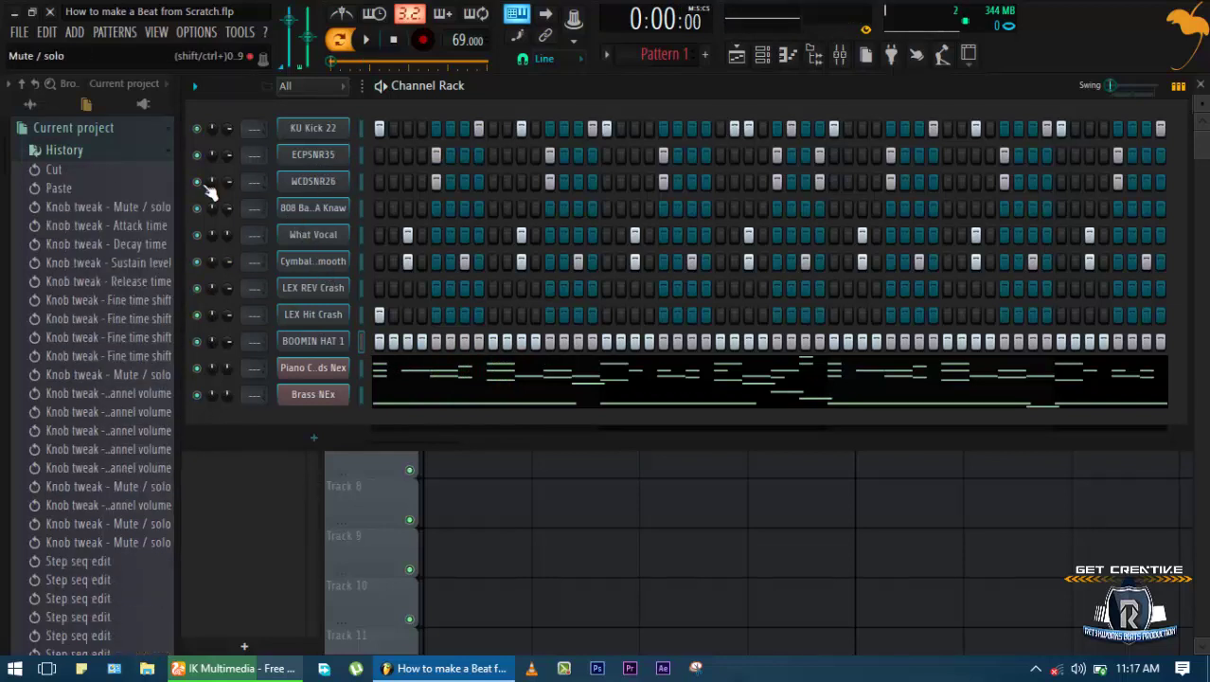
{"action": "key", "text": "space"}
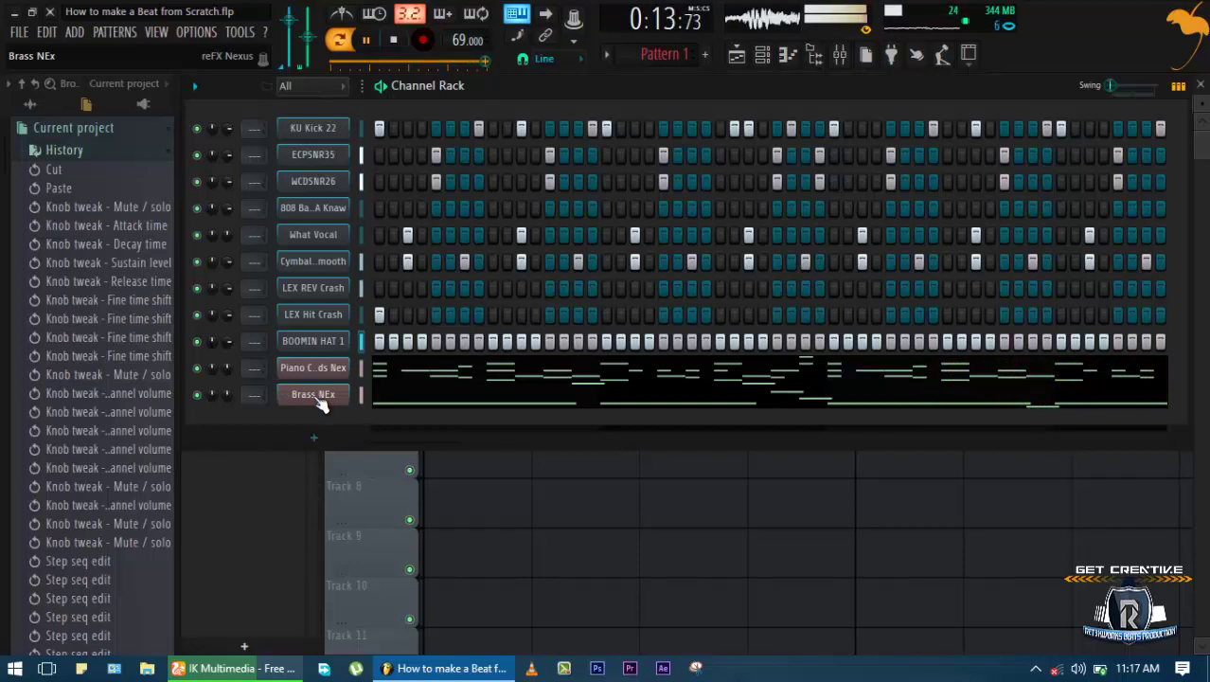
{"action": "key", "text": "ctrl+s"}
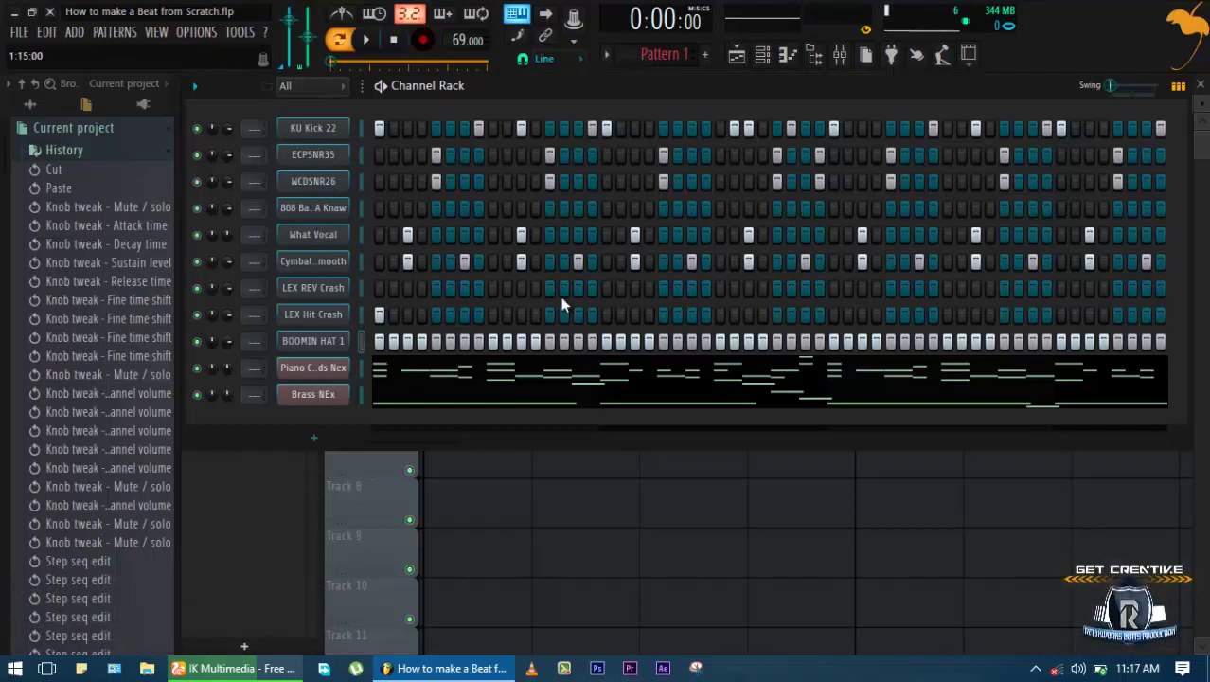
Open the channel settings of 808 Bass A Knaw and reposition the window so its whole waveform is visible
{"action": "right_click", "coordinate": [320, 215]}
{"action": "left_click", "coordinate": [322, 216]}
{"action": "left_click", "coordinate": [322, 216]}
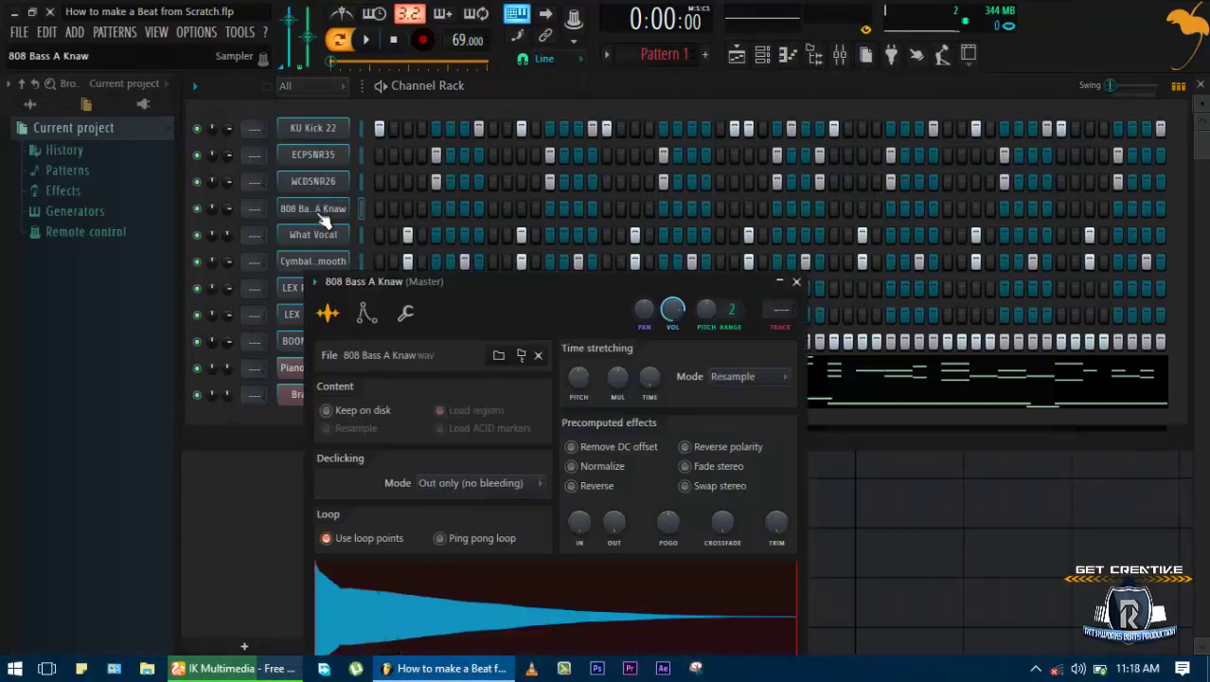
{"action": "left_click_drag", "start_coordinate": [551, 266], "coordinate": [561, 169]}
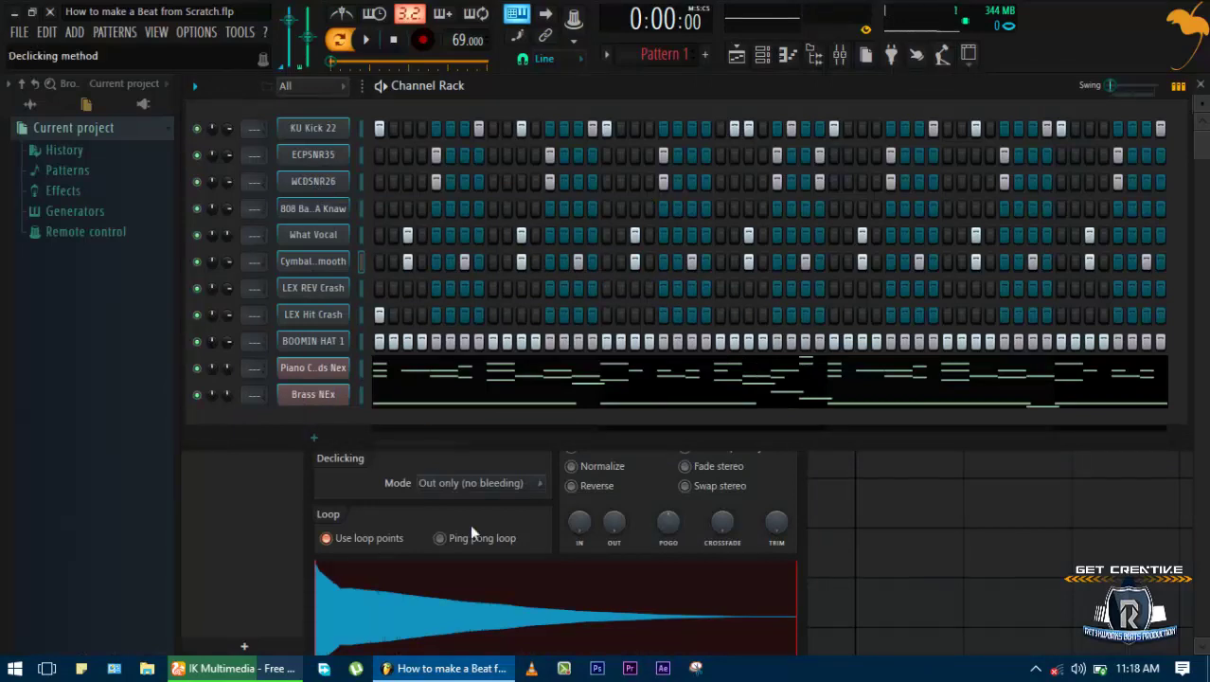
{"action": "left_click", "coordinate": [527, 602]}
{"action": "left_click_drag", "start_coordinate": [470, 320], "coordinate": [536, 124]}
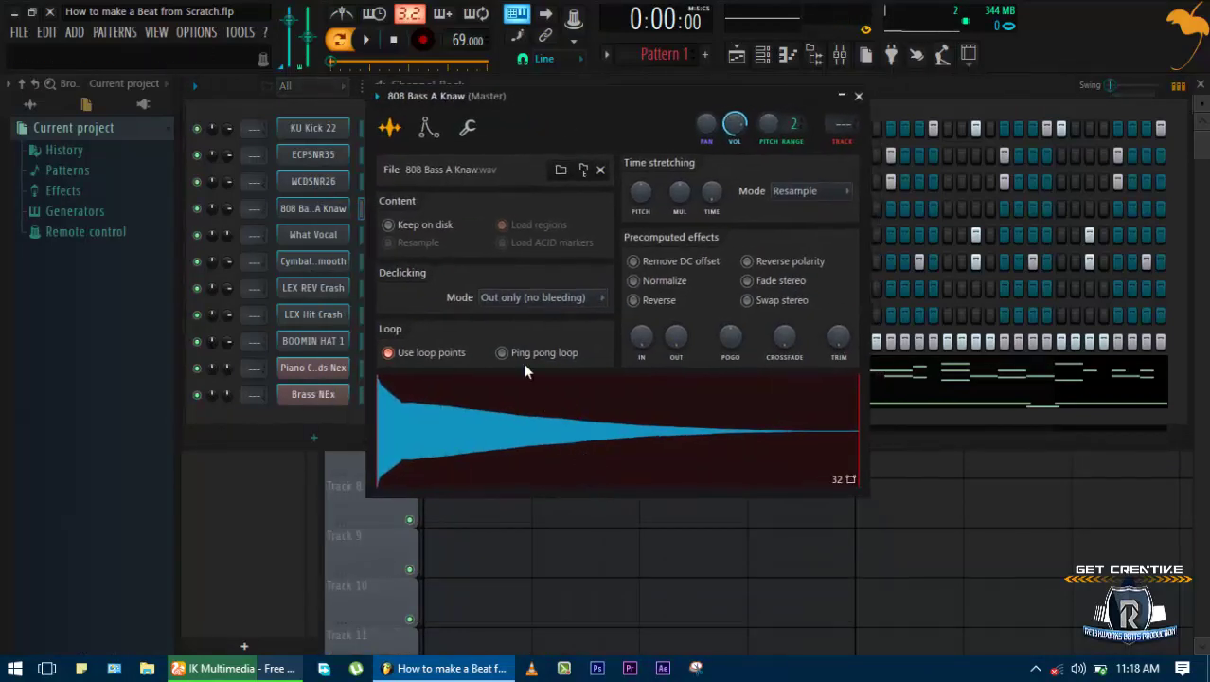
Open the 808 Bass A Knaw sample for editing in Edison and move the editor window clear
{"action": "right_click", "coordinate": [547, 441]}
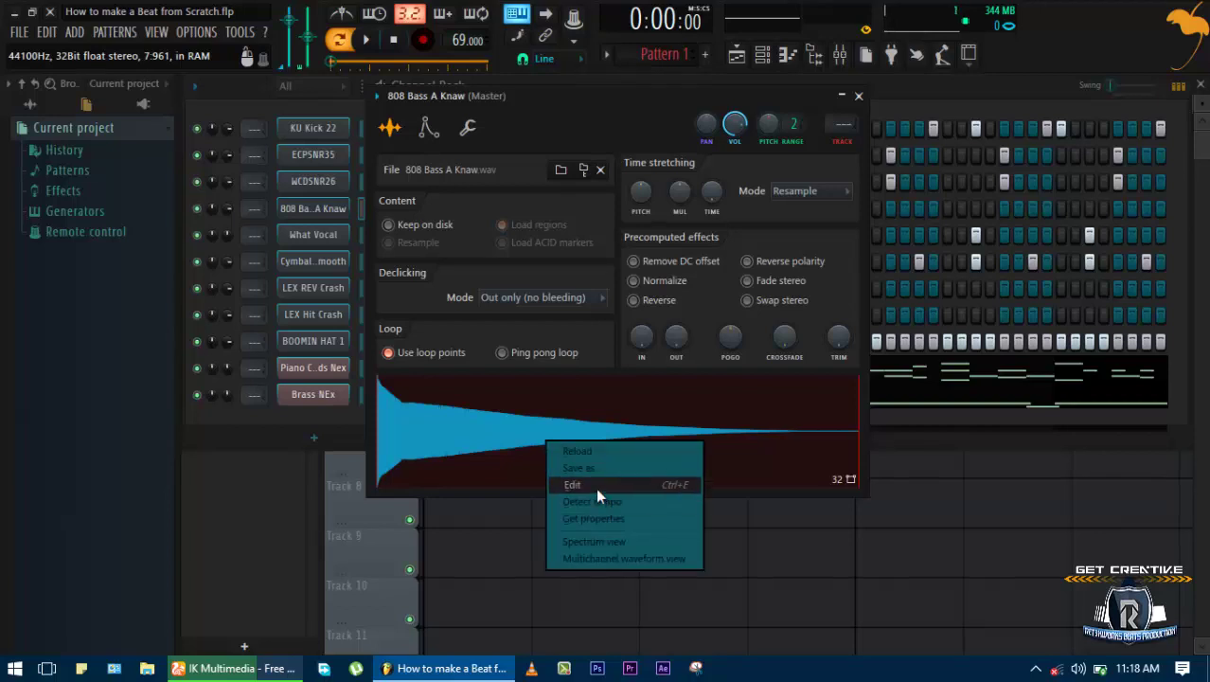
{"action": "left_click", "coordinate": [595, 488]}
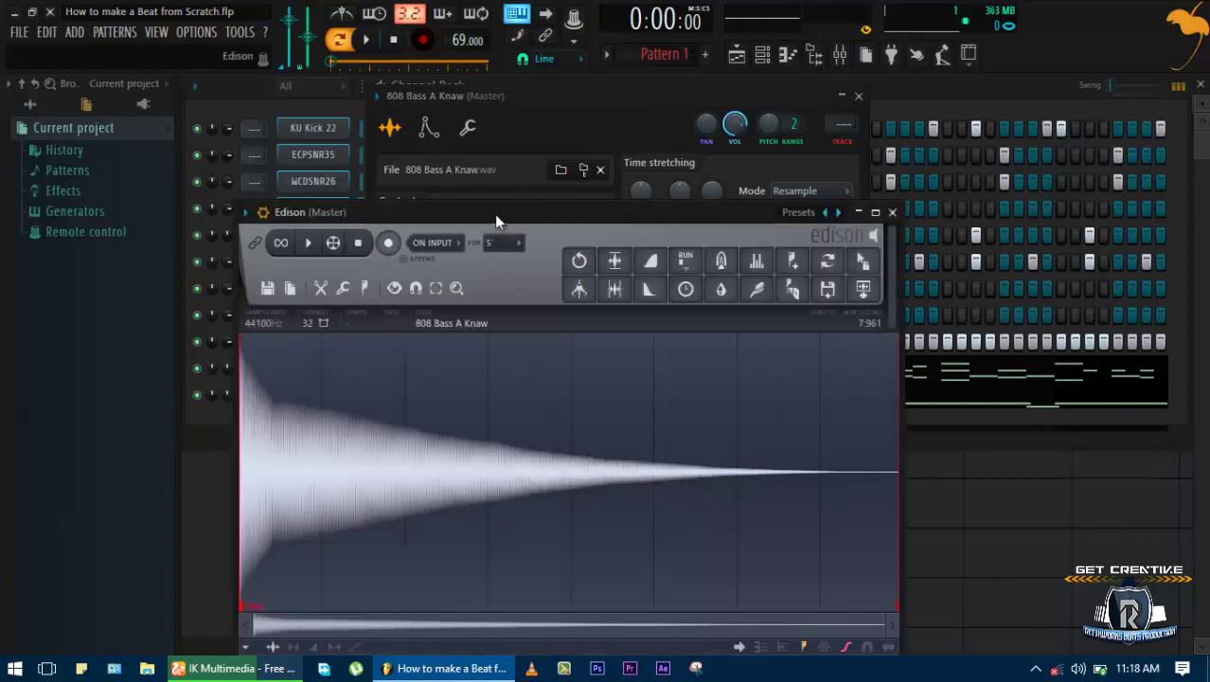
{"action": "left_click_drag", "start_coordinate": [494, 213], "coordinate": [625, 179]}
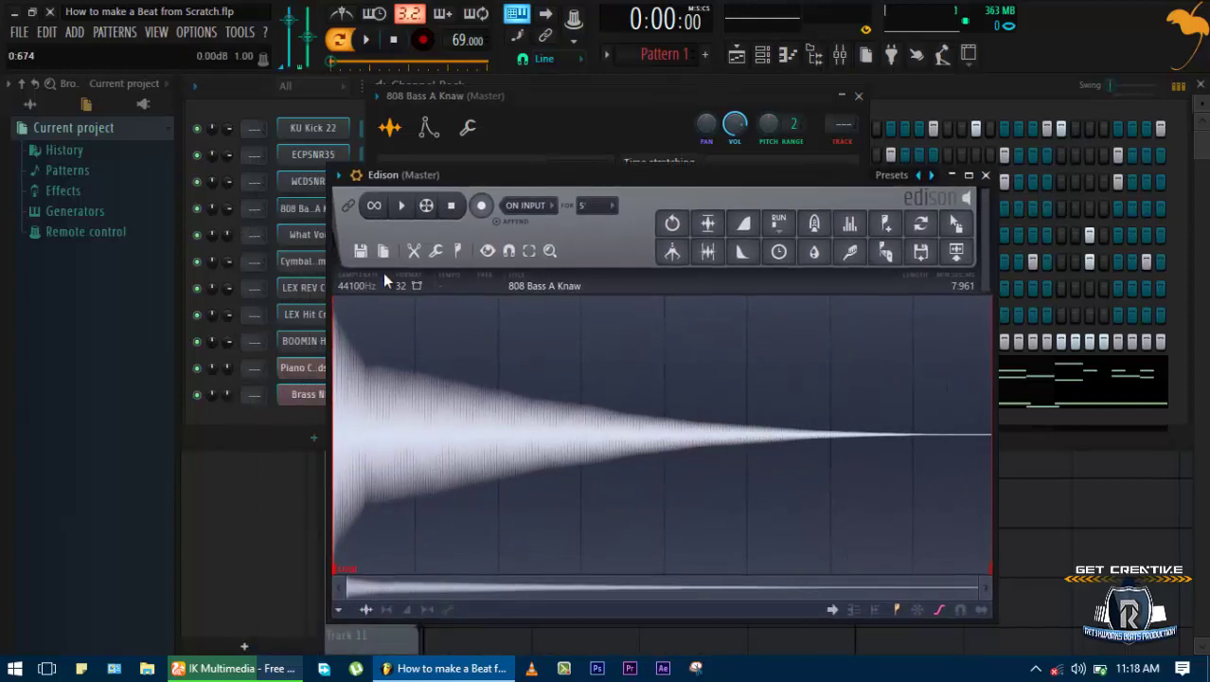
{"action": "left_click", "coordinate": [459, 252]}
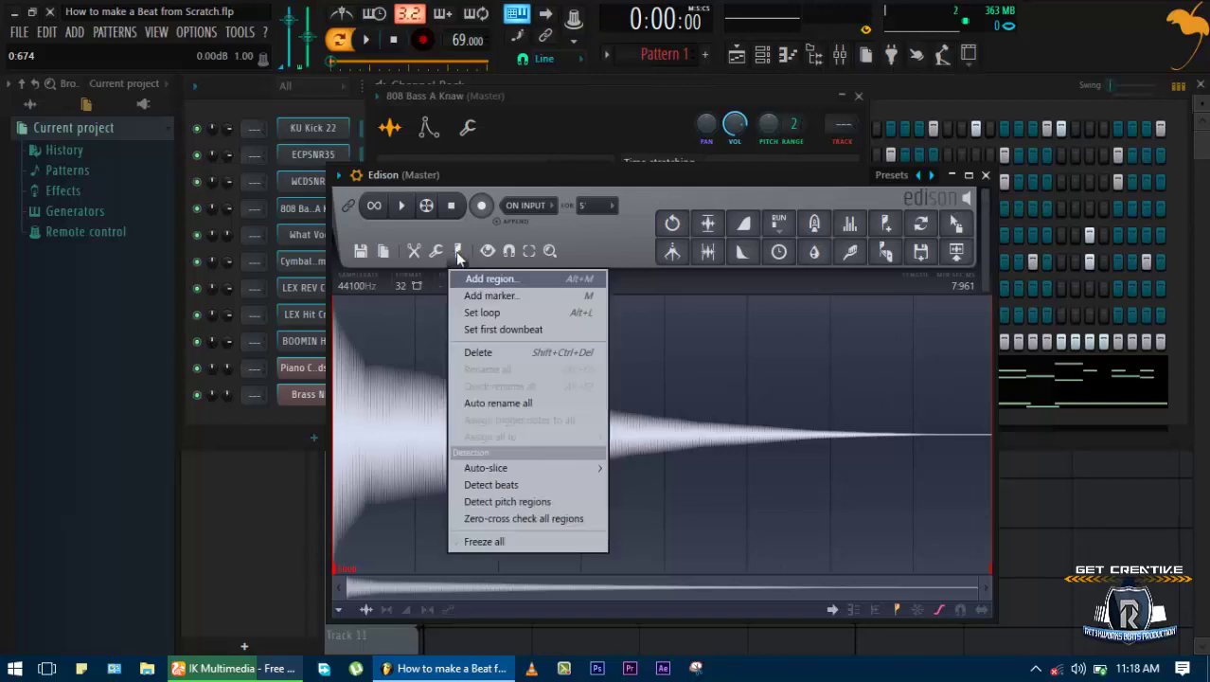
{"action": "left_click", "coordinate": [487, 252]}
{"action": "left_click", "coordinate": [643, 265]}
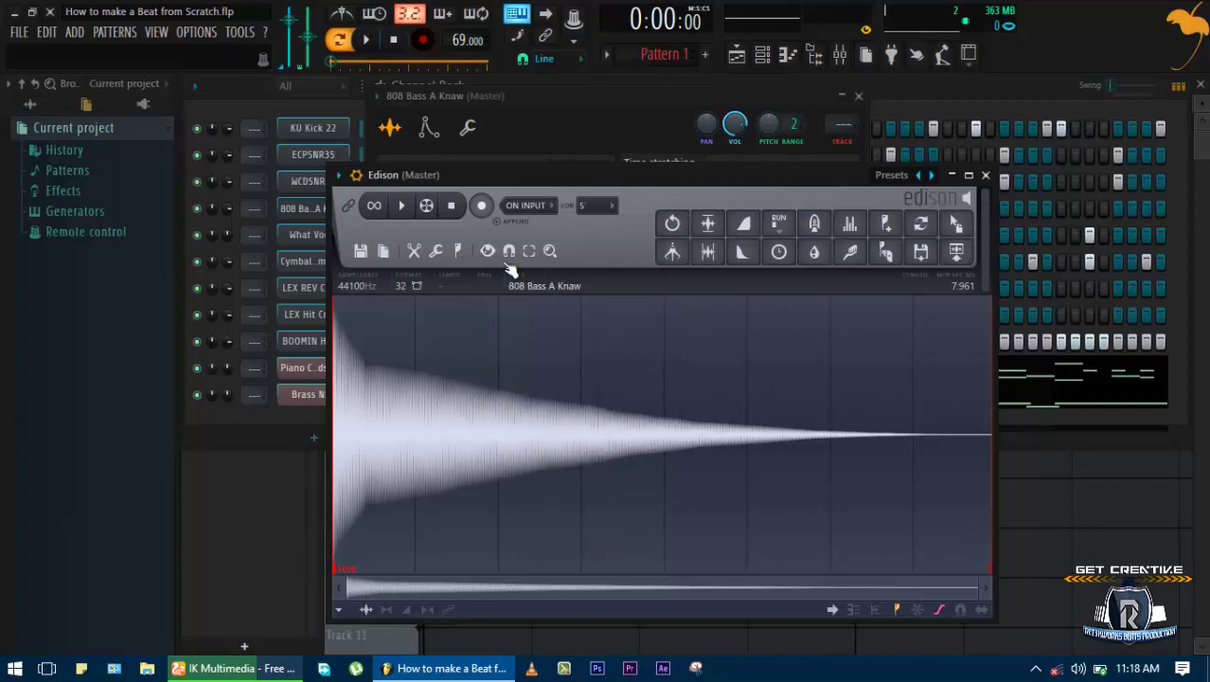
{"action": "left_click", "coordinate": [462, 251]}
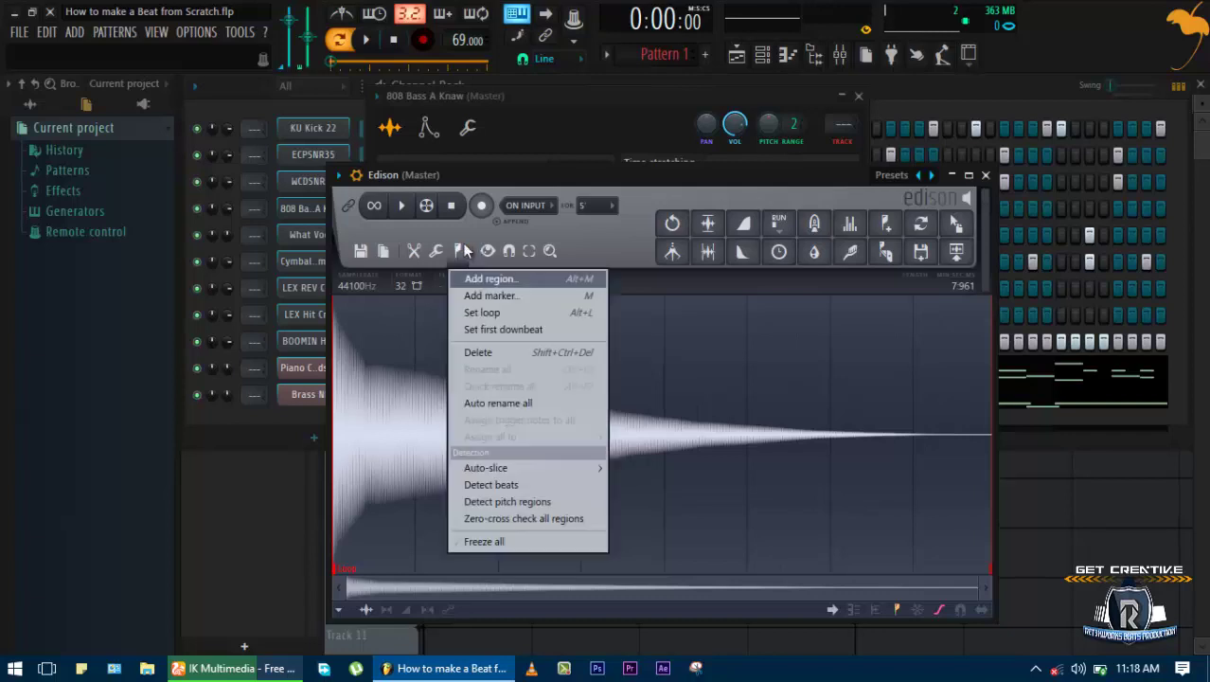
{"action": "left_click", "coordinate": [487, 251]}
{"action": "left_click", "coordinate": [438, 252]}
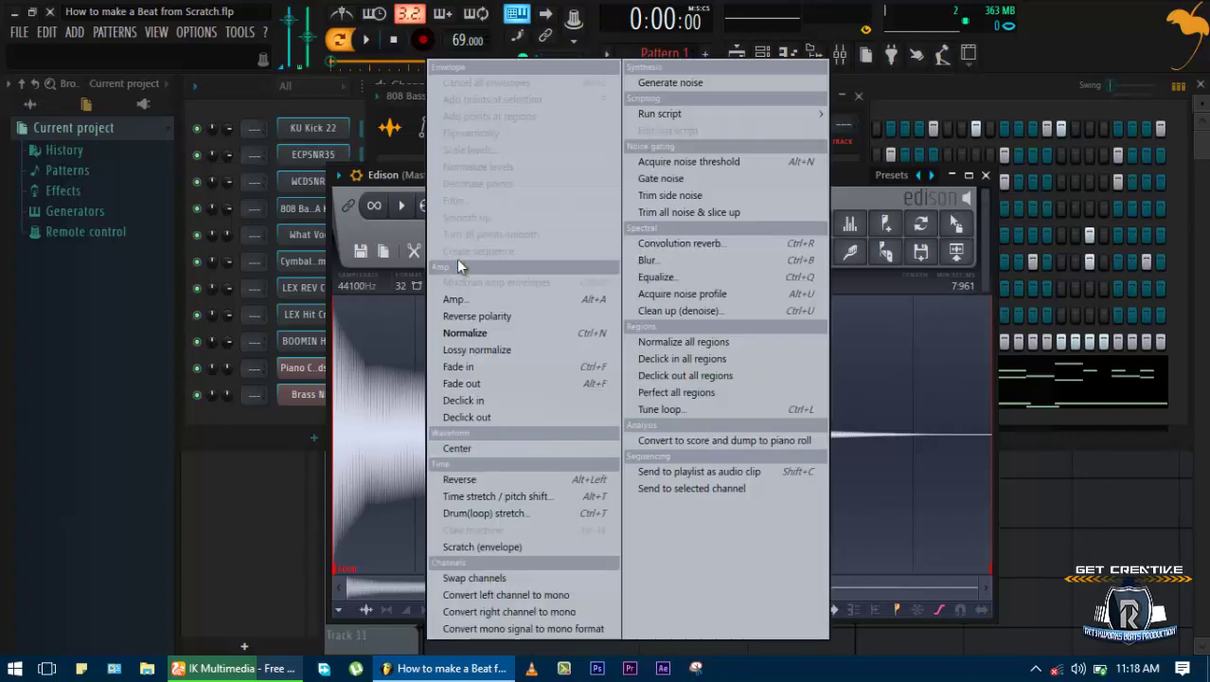
{"action": "left_click", "coordinate": [402, 368]}
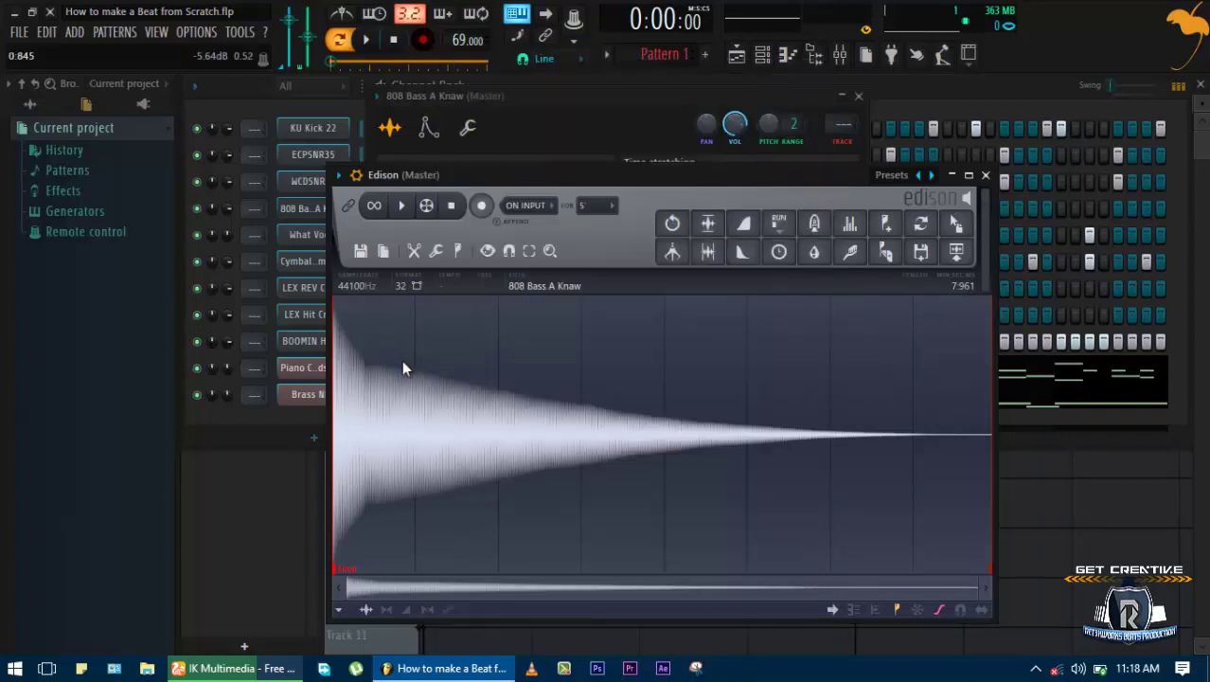
Detect the pitch regions of the 808 Bass A Knaw sample in Edison, and close the editor
{"action": "left_click", "coordinate": [461, 252]}
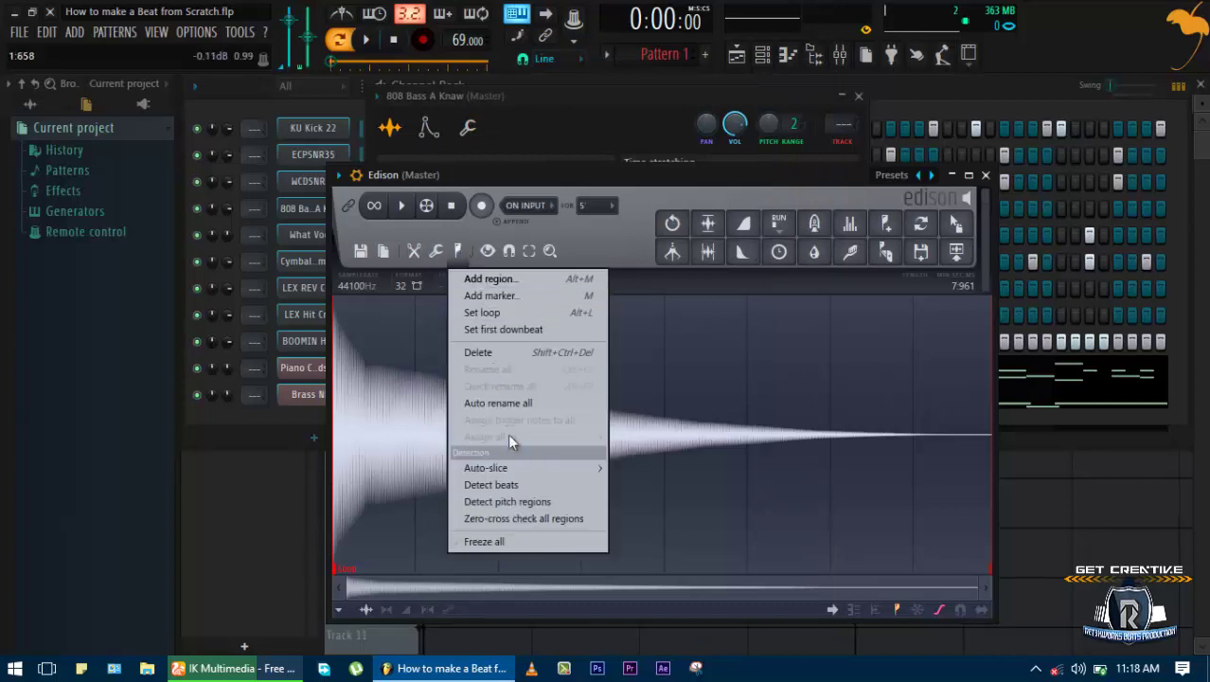
{"action": "left_click", "coordinate": [516, 502]}
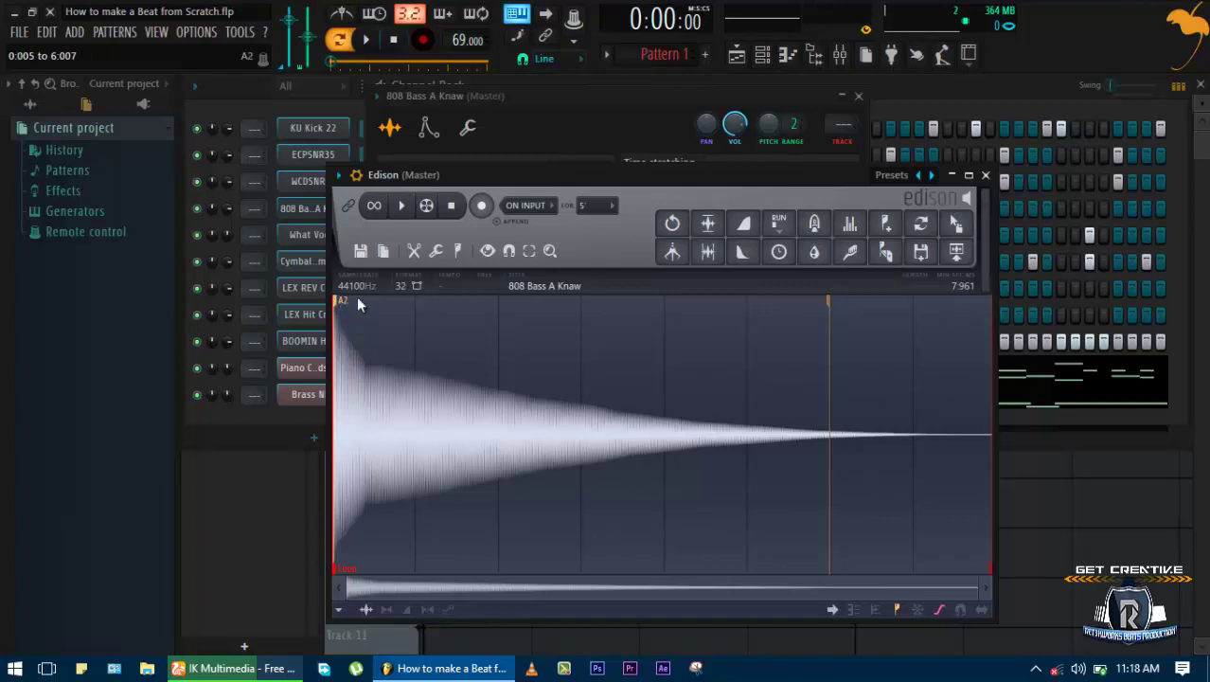
{"action": "left_click", "coordinate": [985, 174]}
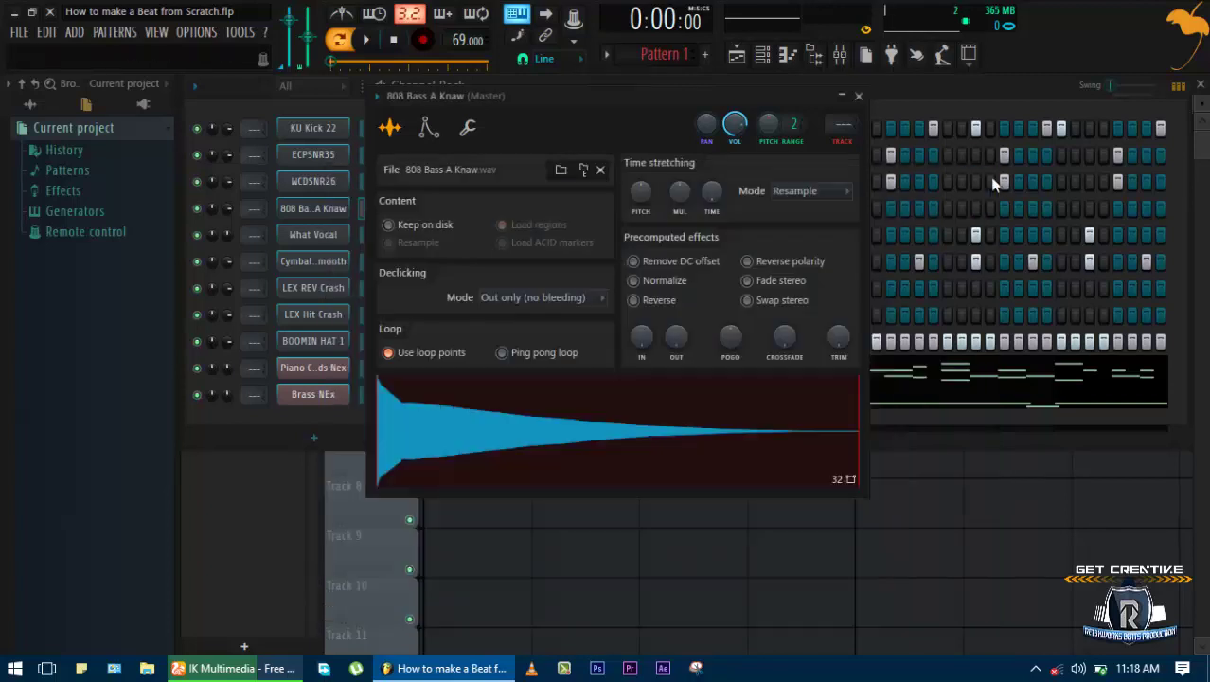
Set the root note of 808 Bass A Knaw to A4 and audition C5 and D5, alone and over the playing pattern
{"action": "left_click", "coordinate": [467, 128]}
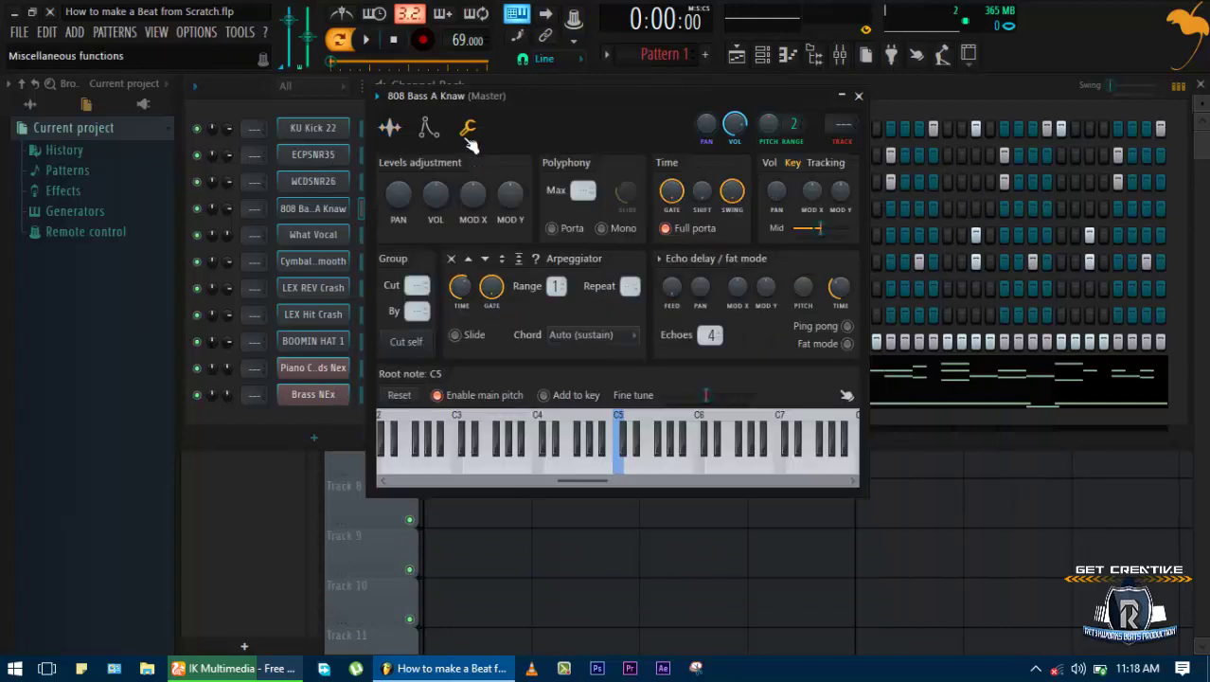
{"action": "left_click", "coordinate": [600, 470]}
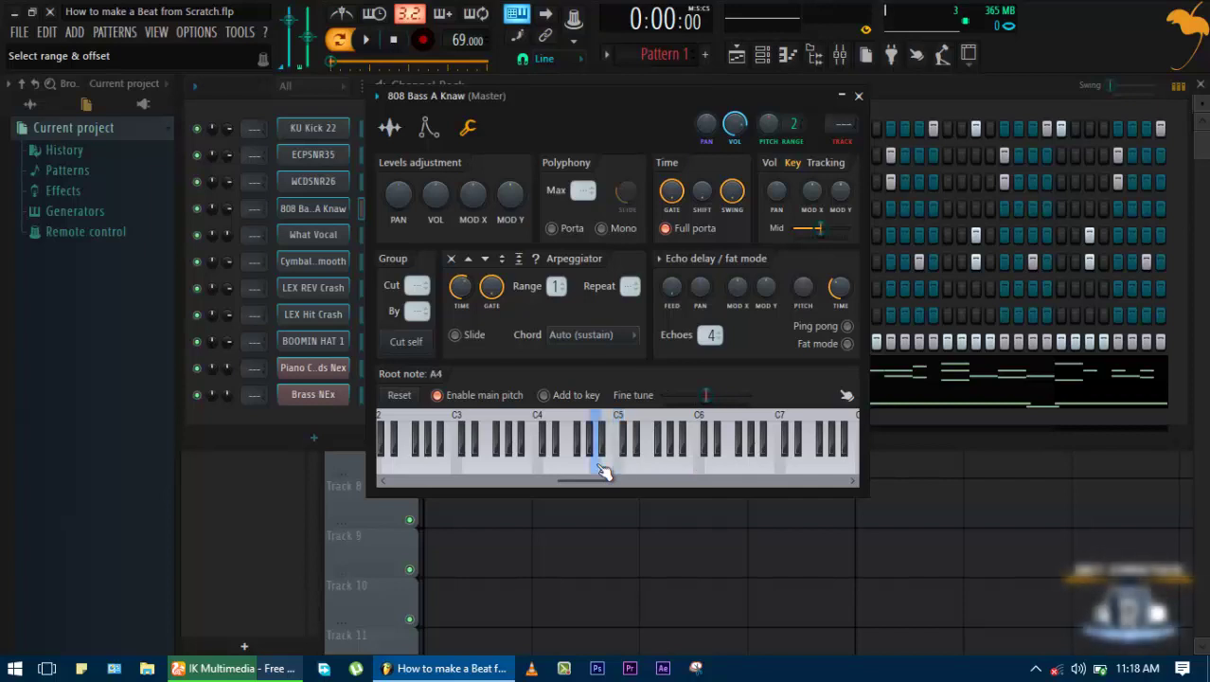
{"action": "key", "text": "q"}
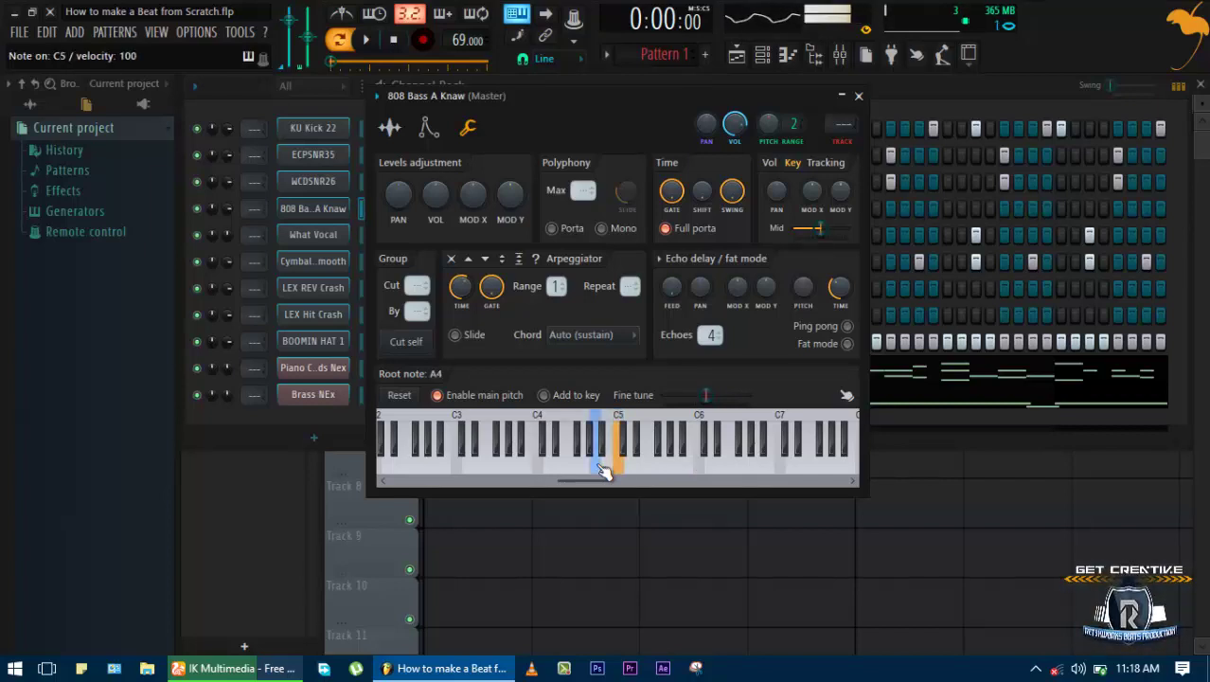
{"action": "key", "text": "w"}
{"action": "key", "text": "space"}
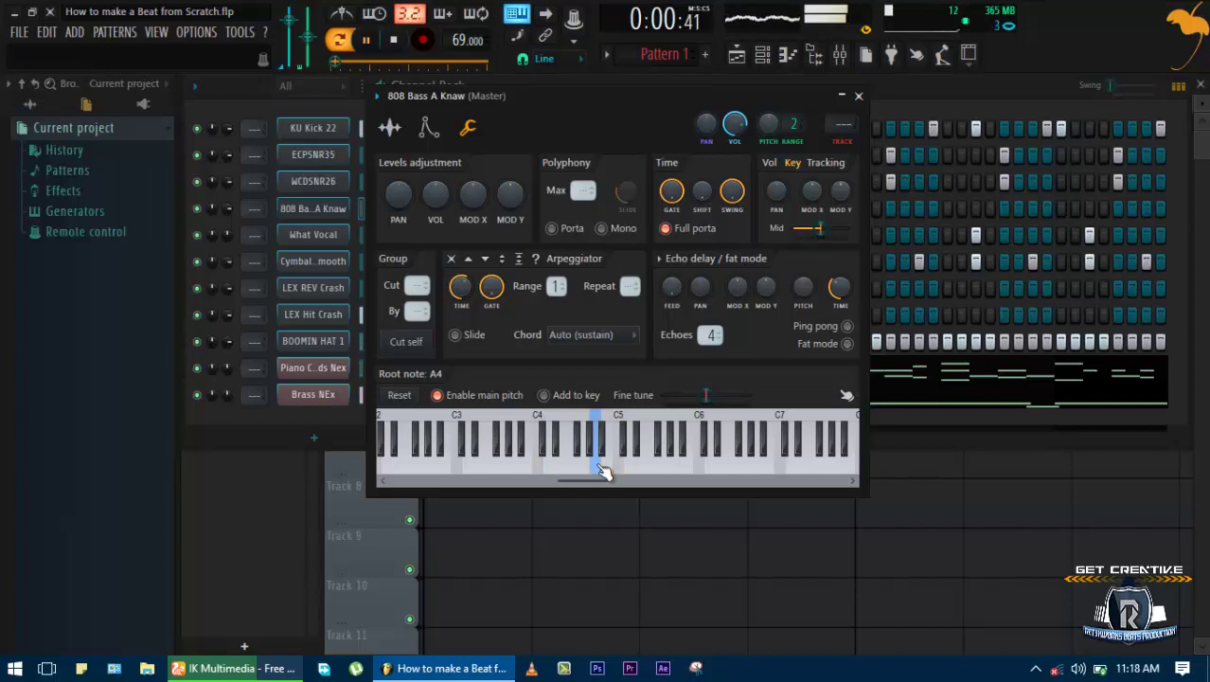
{"action": "key", "text": "q"}
{"action": "key", "text": "w"}
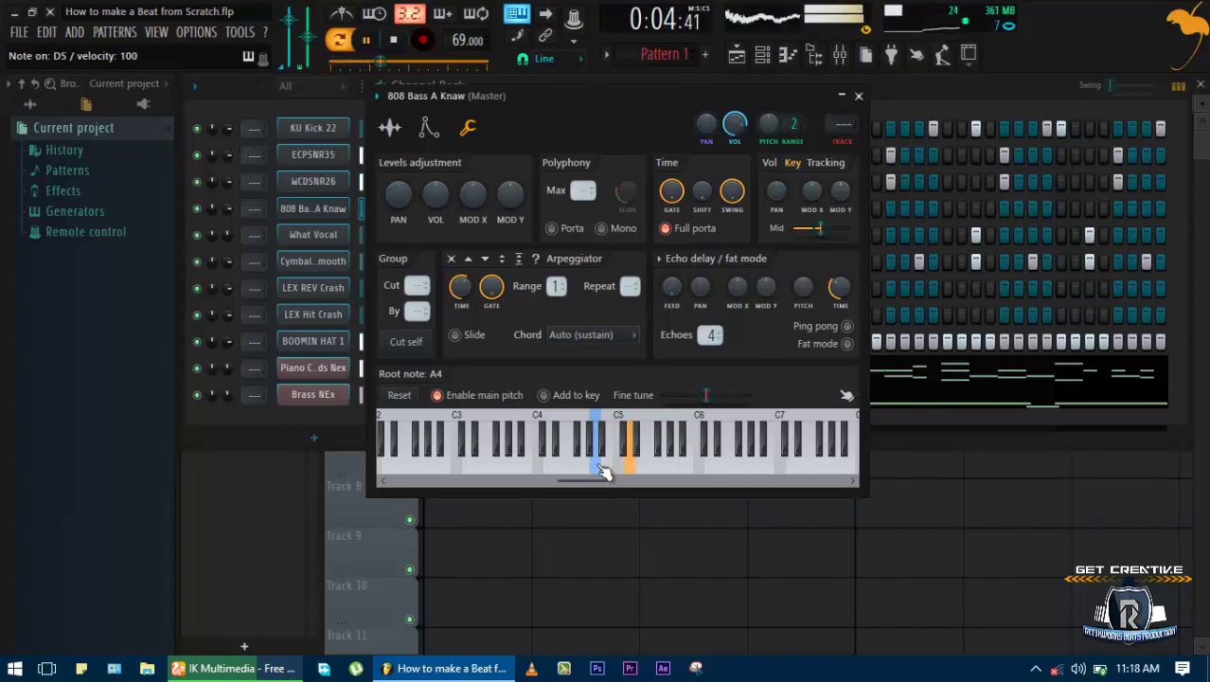
{"action": "key", "text": "space"}
Move the 808's root note back to C5 and return it to A4
{"action": "right_click", "coordinate": [627, 470]}
{"action": "right_click", "coordinate": [615, 470]}
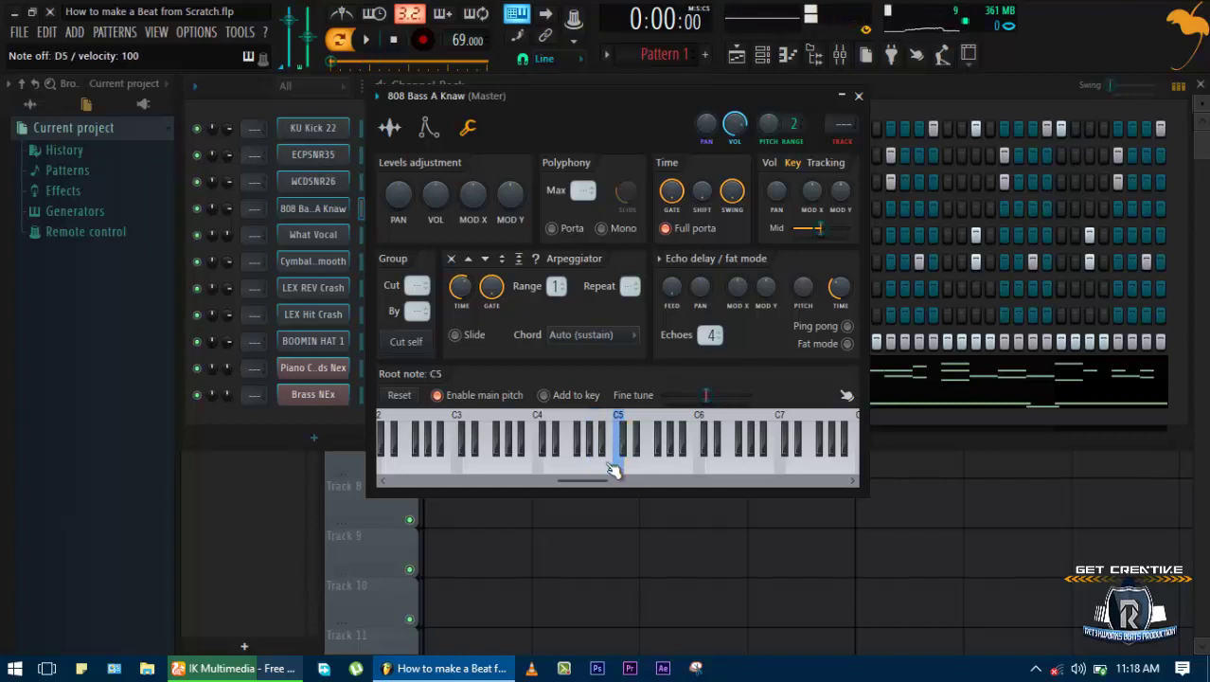
{"action": "right_click", "coordinate": [597, 466]}
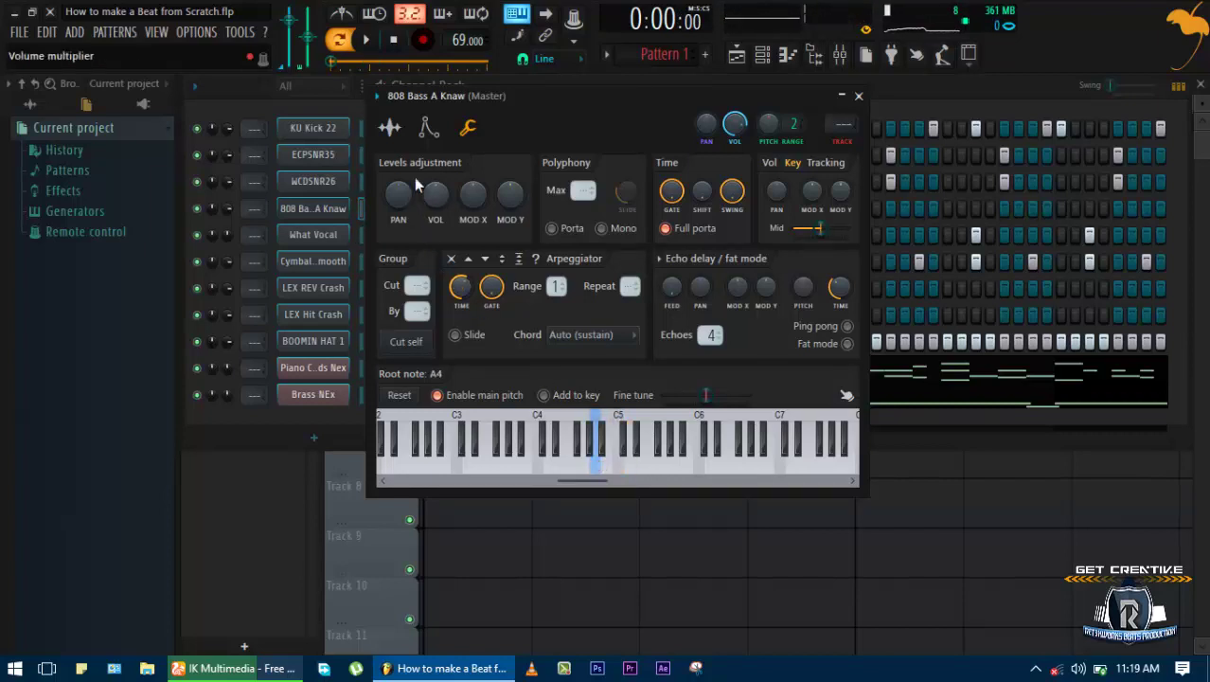
Close the 808's channel settings and audition low bass notes D4 and E4, alone and with the pattern playing
{"action": "left_click", "coordinate": [391, 131]}
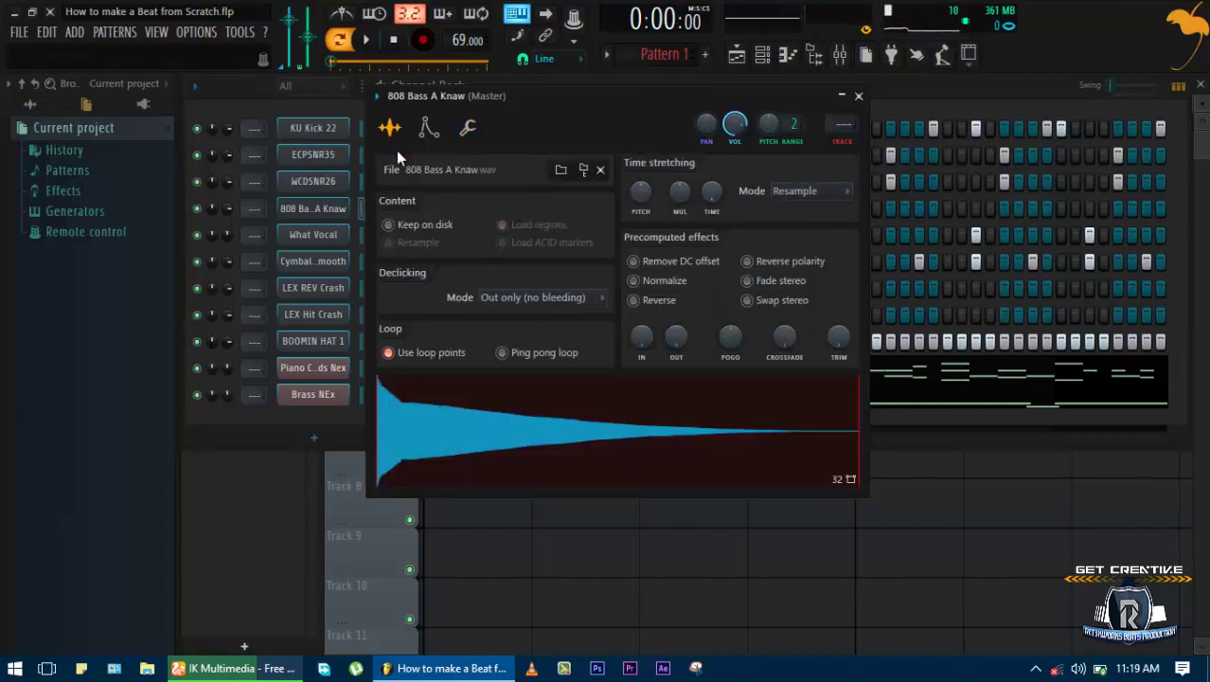
{"action": "key", "text": "Escape"}
{"action": "key", "text": "x"}
{"action": "key", "text": "c"}
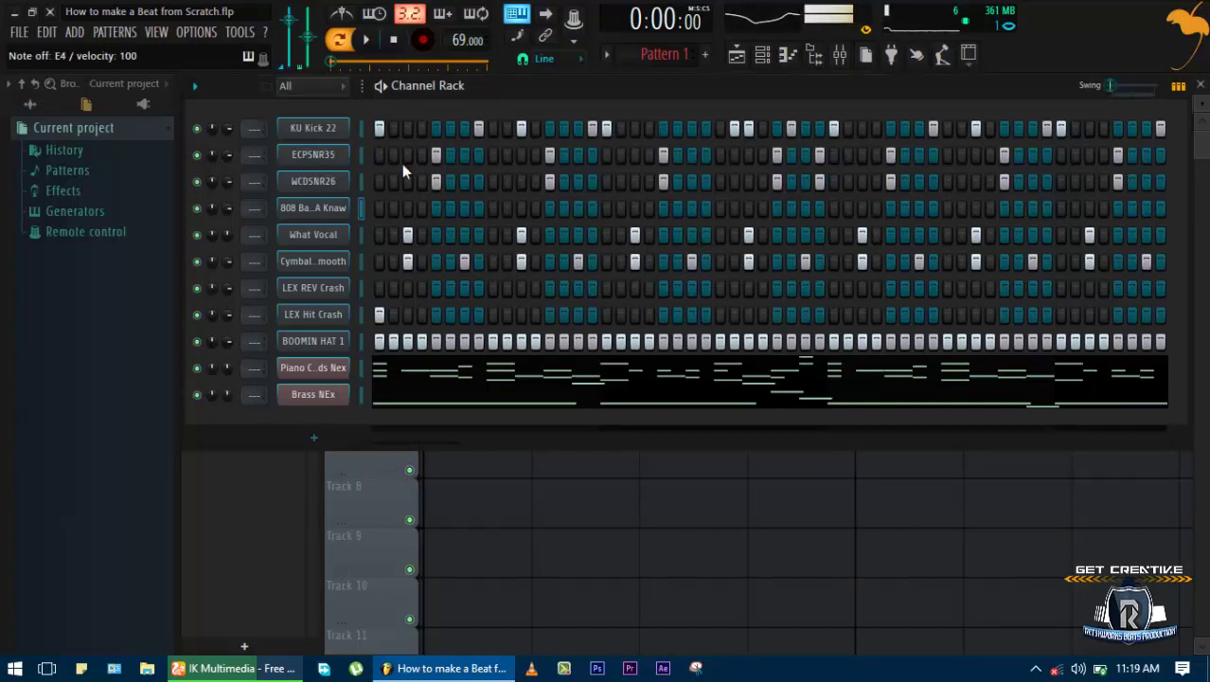
{"action": "key", "text": "space"}
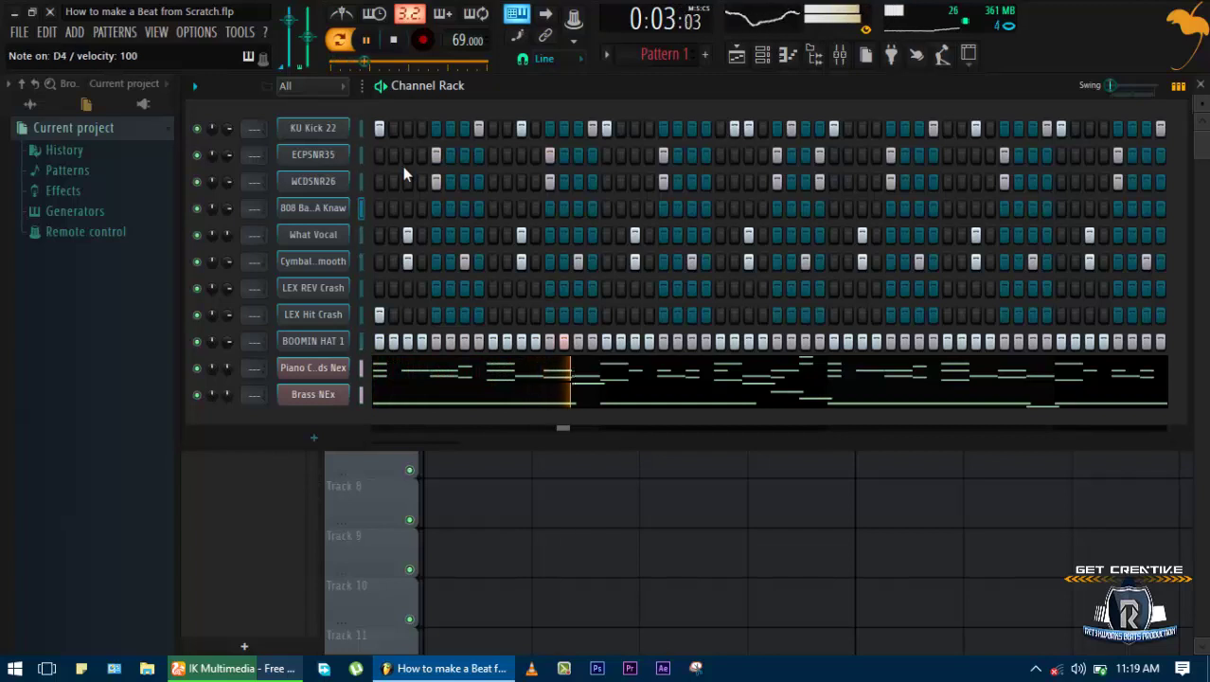
{"action": "key", "text": "space"}
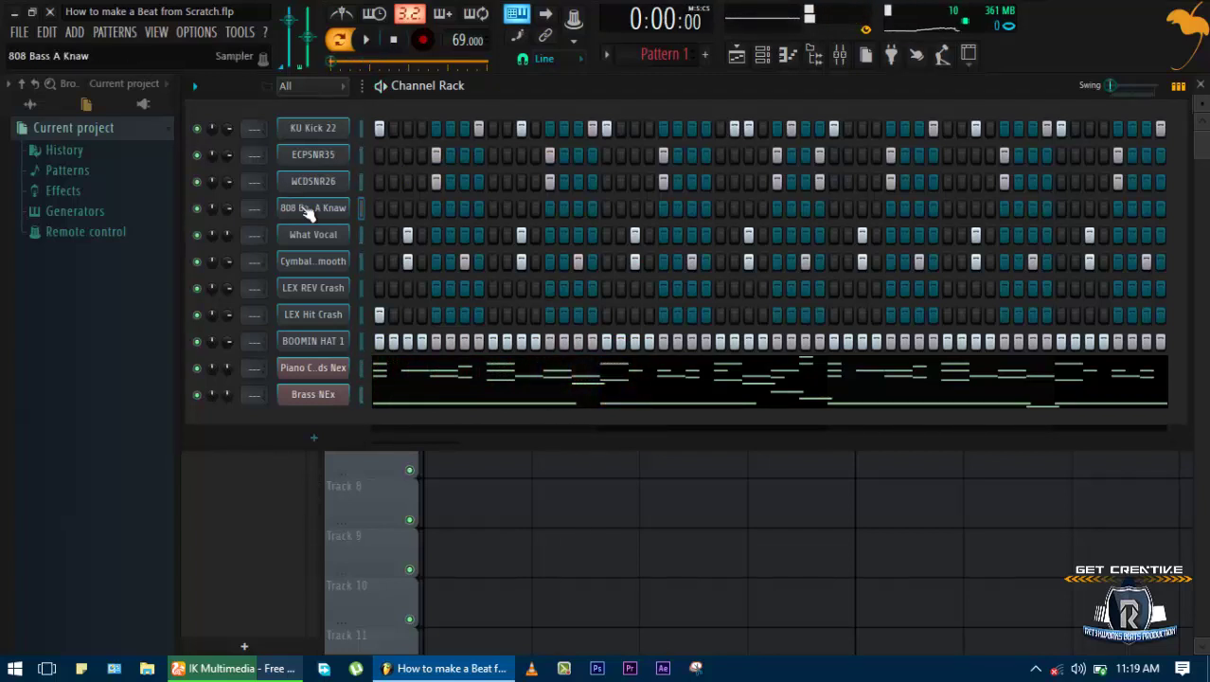
Shape the 808's volume envelope with maximum hold and minimum attack, decay, sustain and release, and audition it on D4
{"action": "left_click", "coordinate": [311, 210]}
{"action": "left_click", "coordinate": [428, 128]}
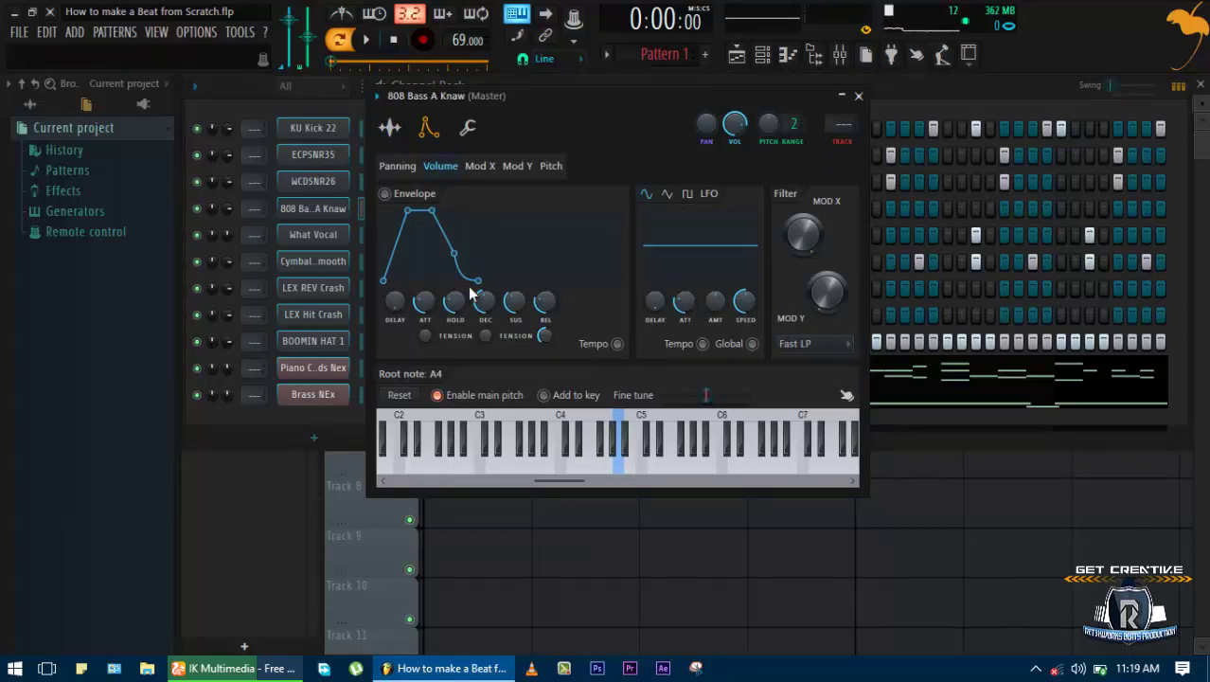
{"action": "left_click_drag", "start_coordinate": [458, 305], "coordinate": [422, 327]}
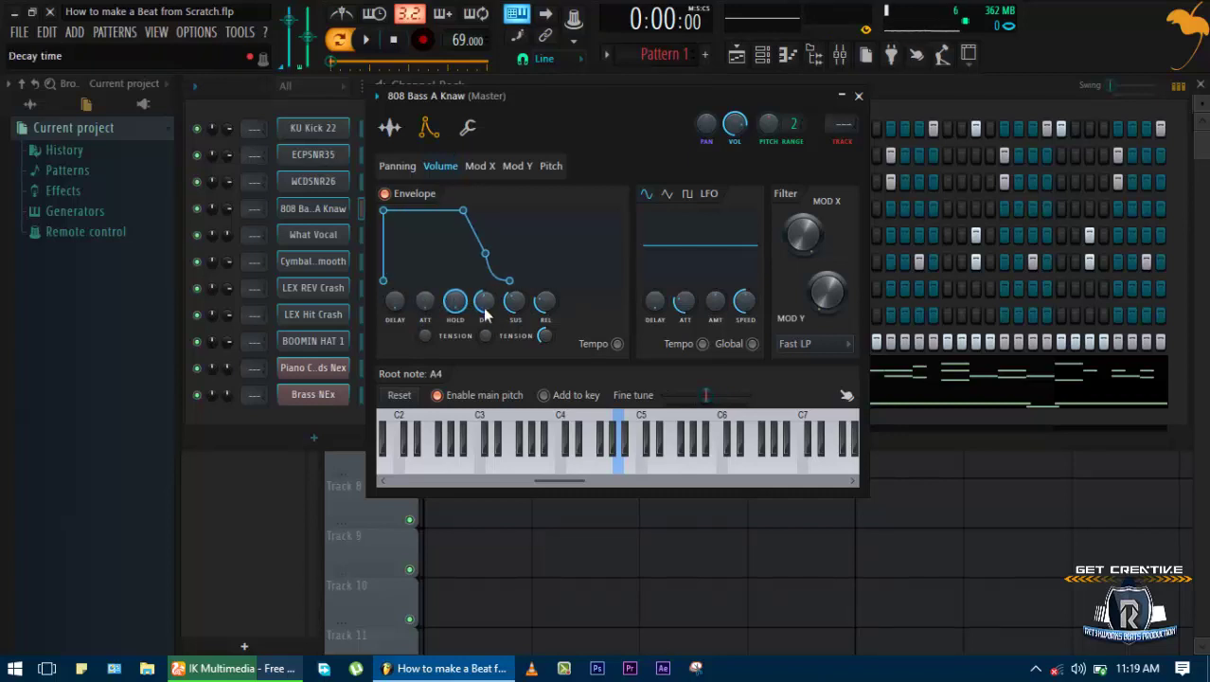
{"action": "left_click_drag", "start_coordinate": [482, 301], "coordinate": [482, 322]}
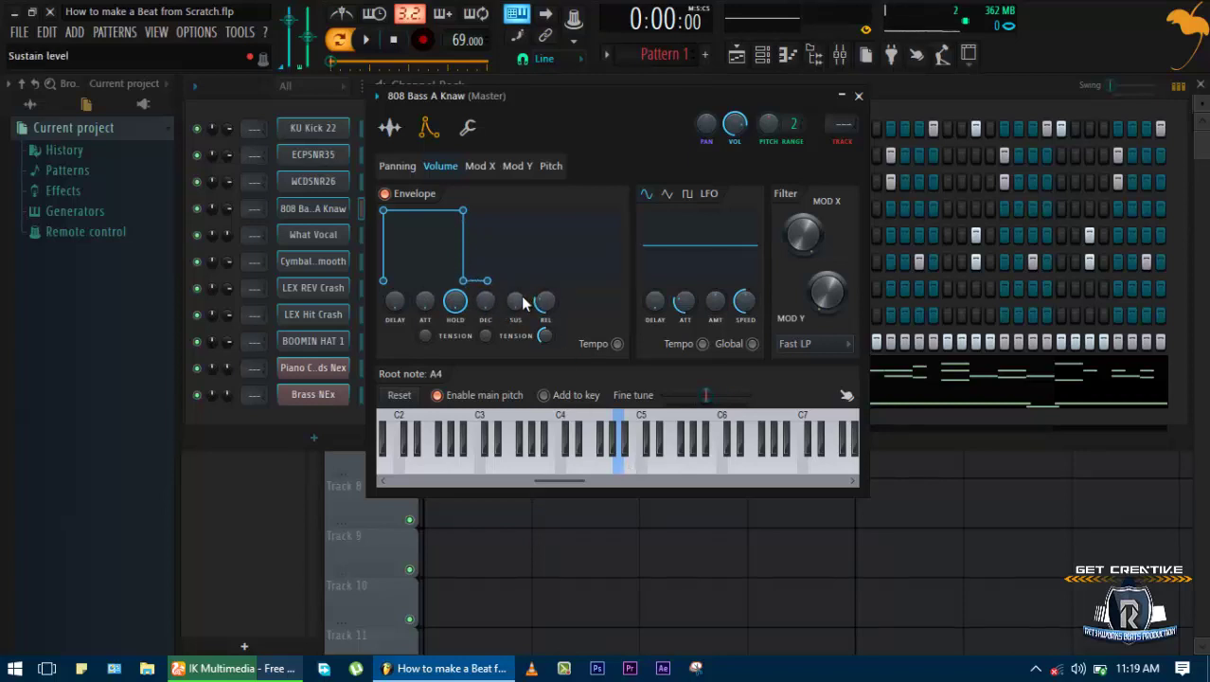
{"action": "left_click_drag", "start_coordinate": [545, 303], "coordinate": [643, 528]}
{"action": "key", "text": "x"}
{"action": "key", "text": "x"}
{"action": "key", "text": "x"}
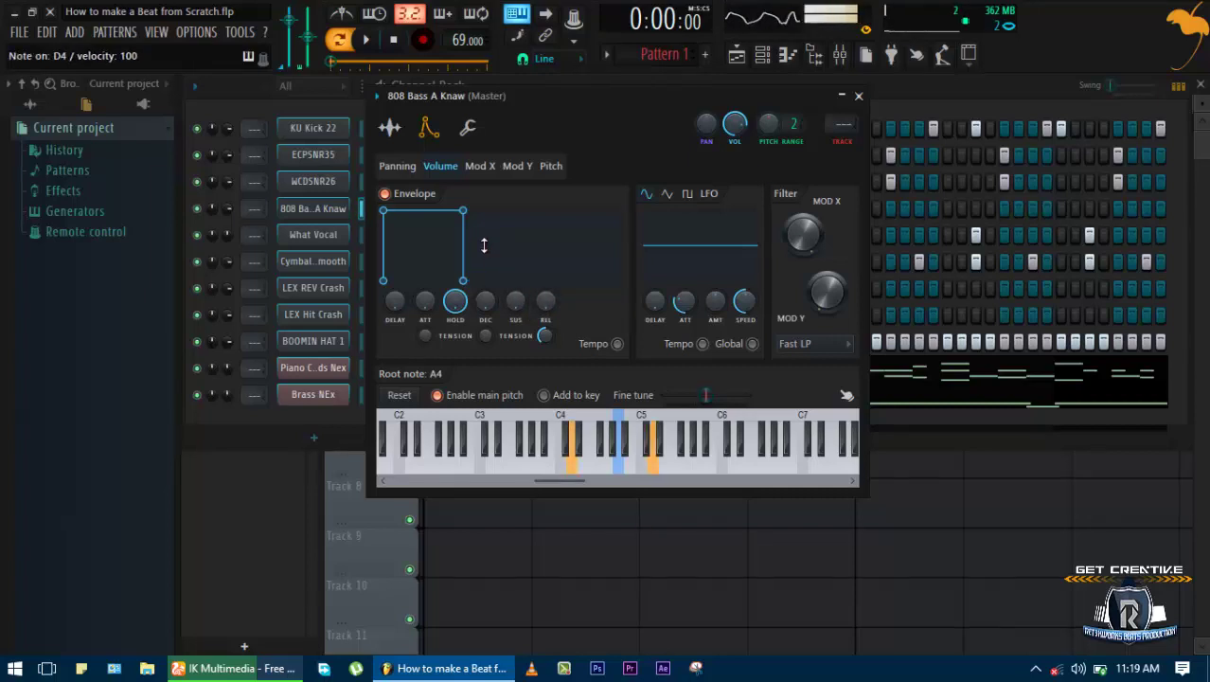
Enable portamento and mono mode in the 808 Bass A Knaw polyphony settings
{"action": "left_click", "coordinate": [469, 132]}
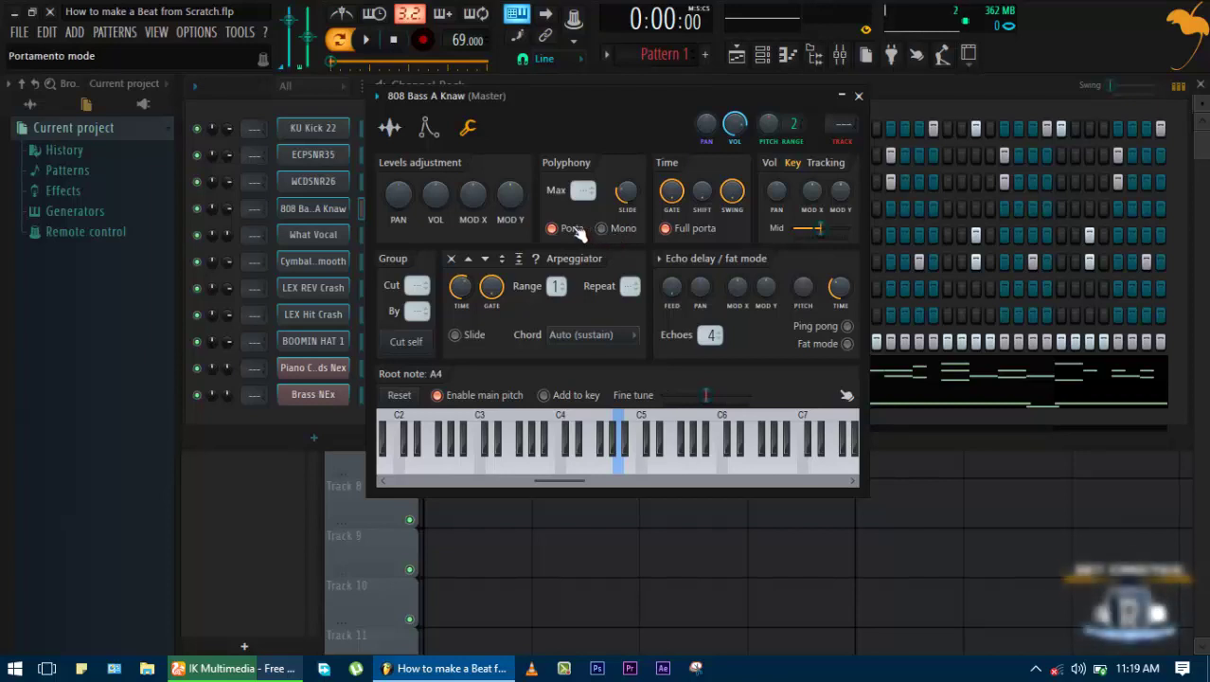
{"action": "left_click", "coordinate": [604, 230]}
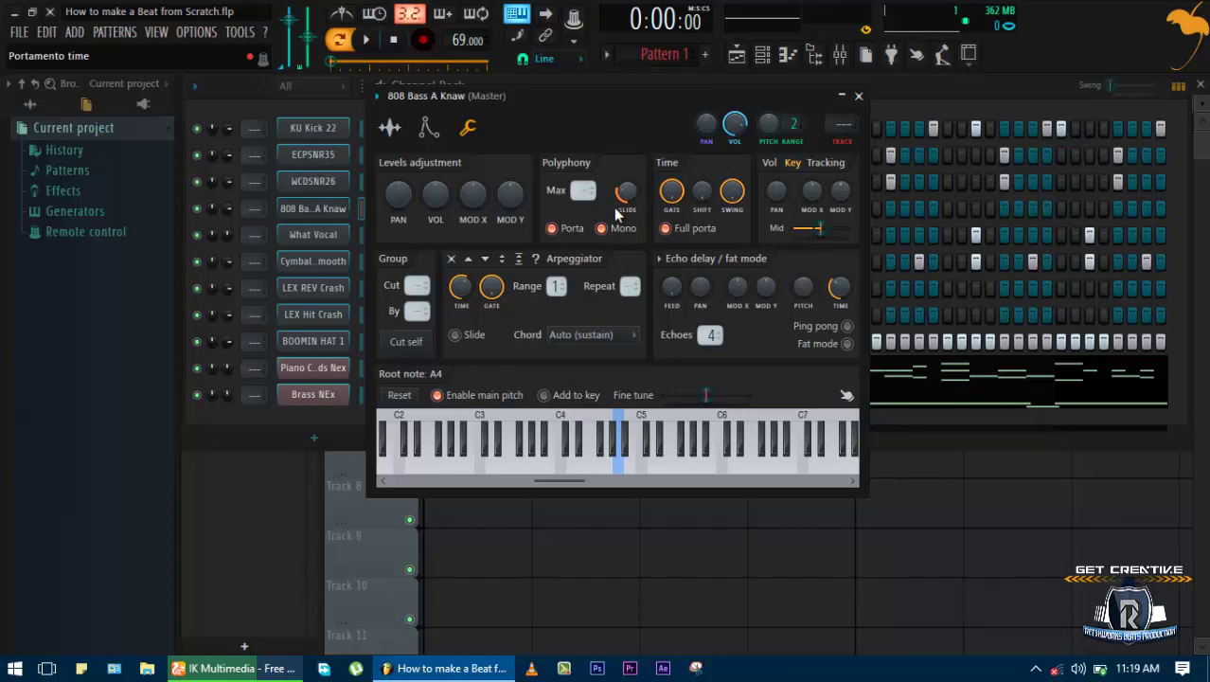
Audition the 808's portamento glide between D4 and higher notes up to D6, and close its channel settings
{"action": "key", "text": "x"}
{"action": "key", "text": "x"}
{"action": "key", "text": "q"}
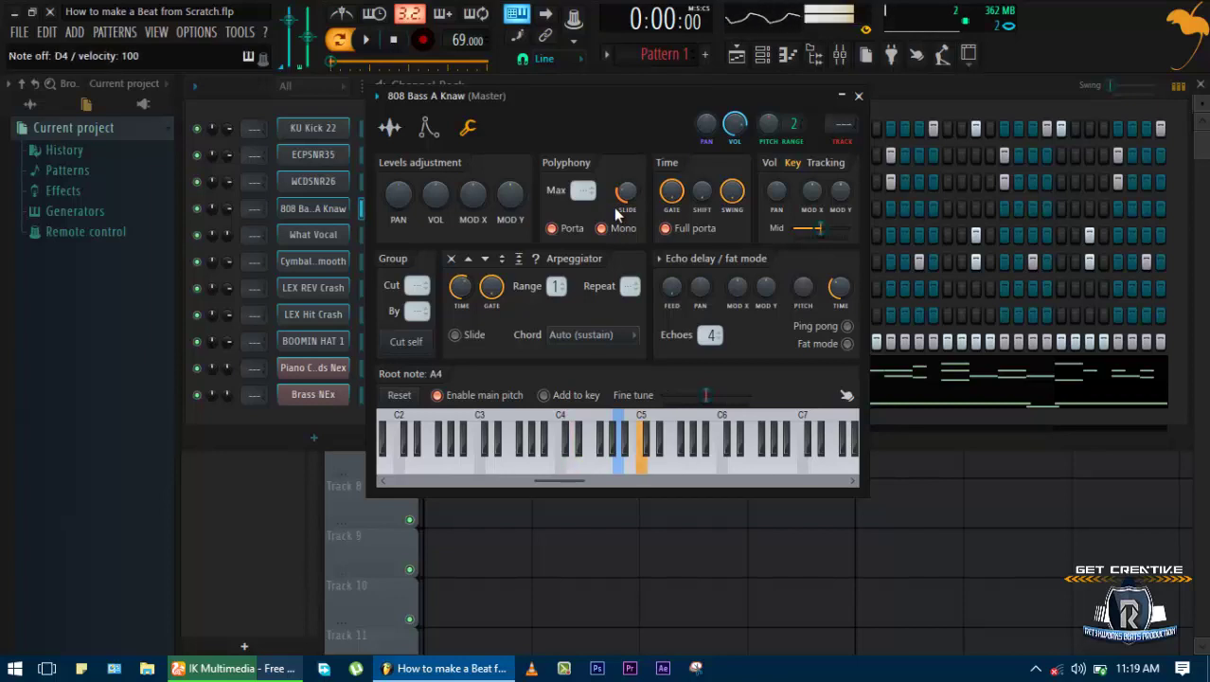
{"action": "key", "text": "w"}
{"action": "key", "text": "x"}
{"action": "key", "text": "o"}
{"action": "key", "text": "x"}
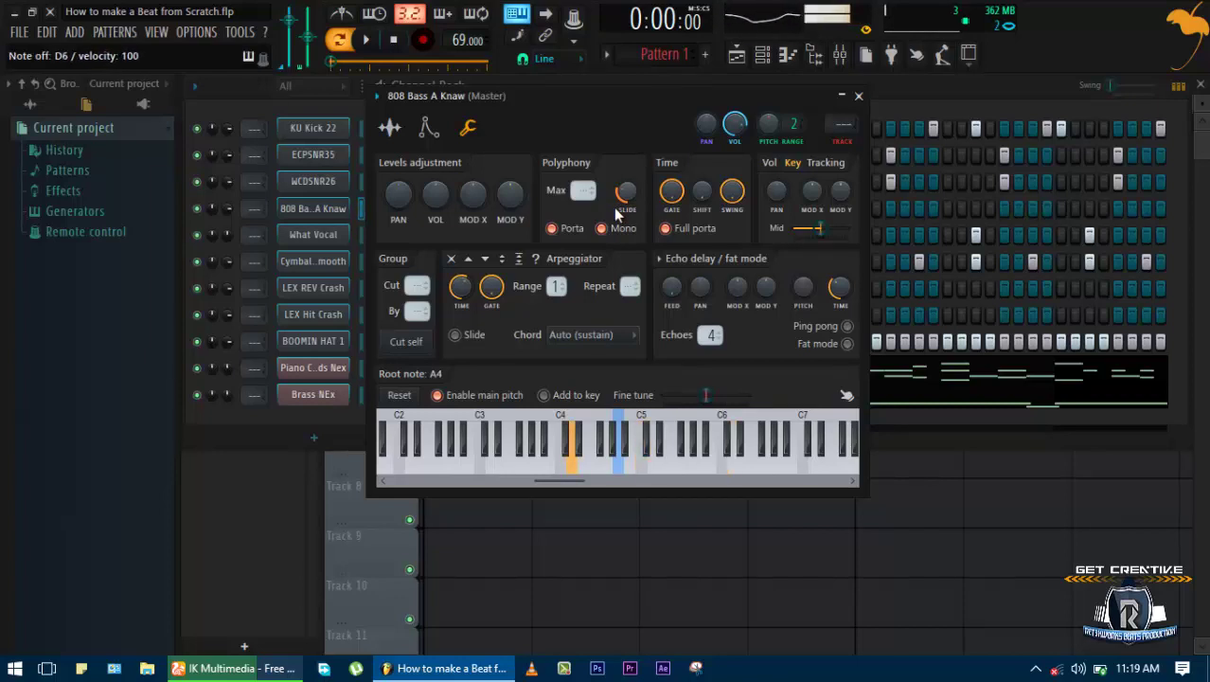
{"action": "left_click", "coordinate": [859, 95]}
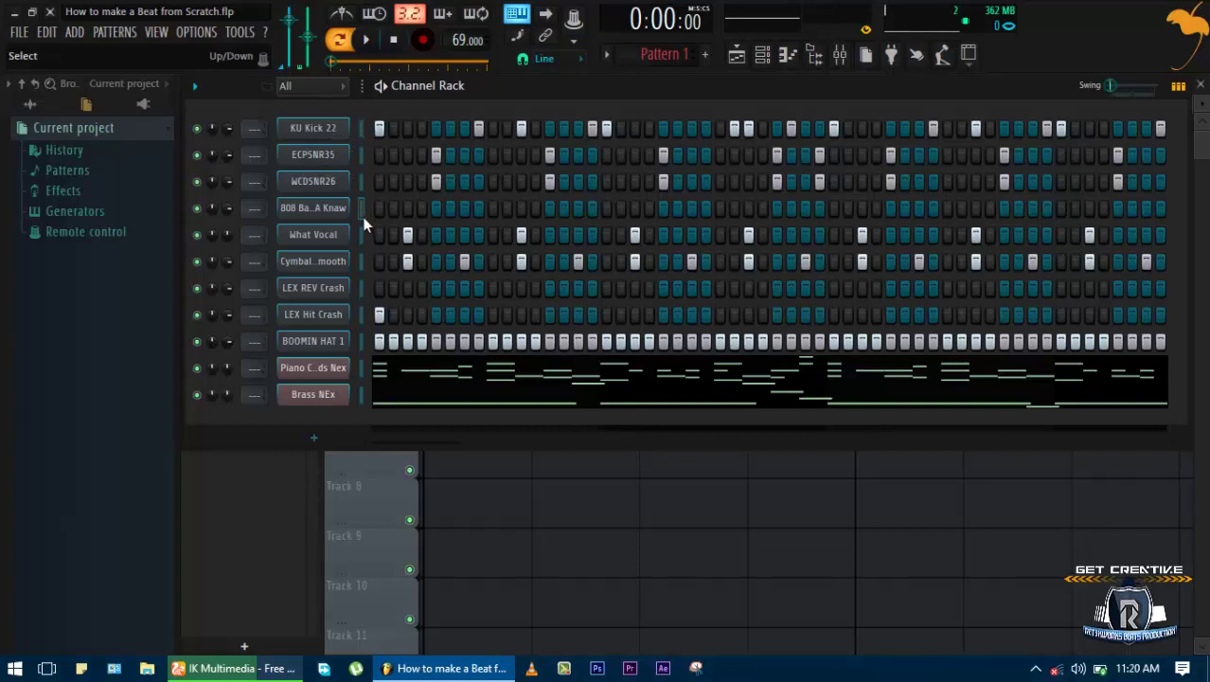
Open the 808 Bass A Knaw piano roll and apply Quick legato to all its notes, with a brief playback
{"action": "right_click", "coordinate": [339, 211]}
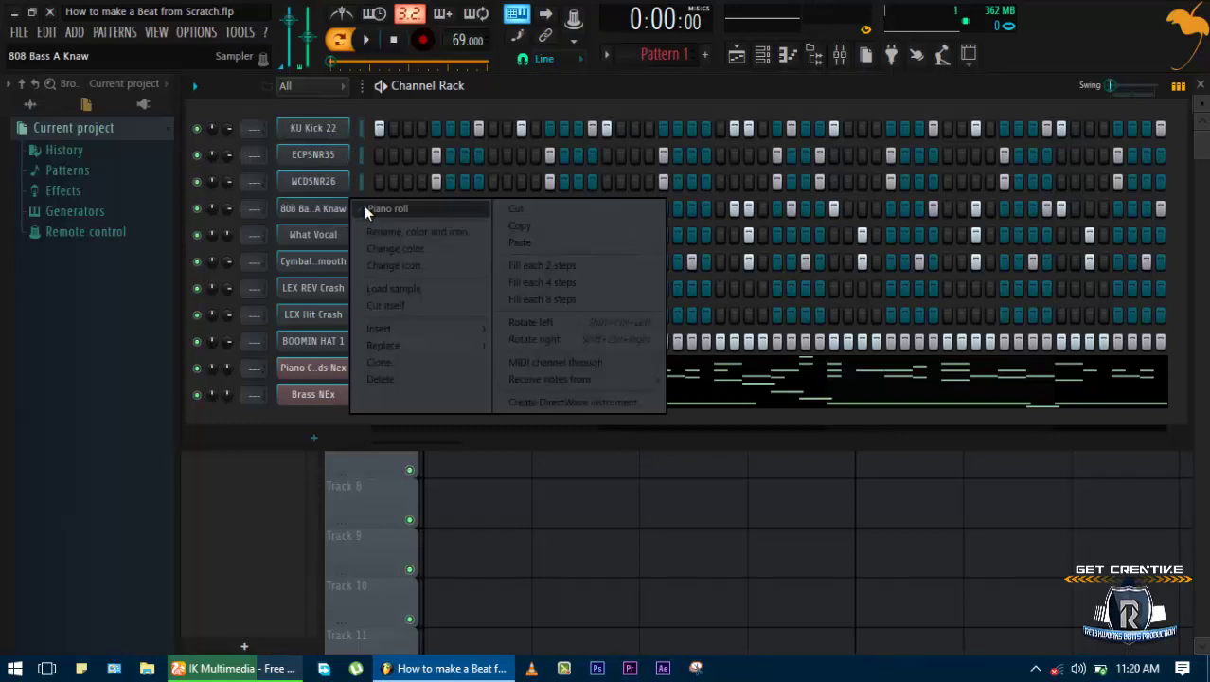
{"action": "left_click", "coordinate": [367, 210]}
{"action": "scroll", "coordinate": [324, 263], "scroll_direction": "down", "scroll_amount": 2}
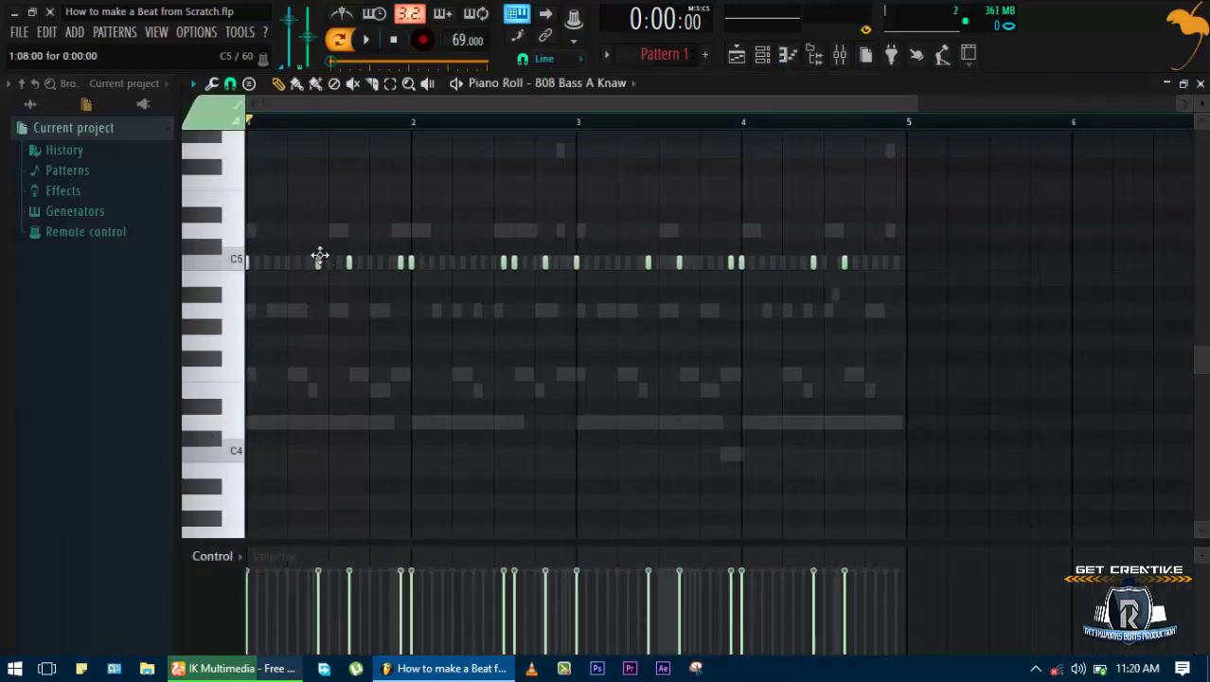
{"action": "scroll", "coordinate": [320, 256], "scroll_direction": "down", "scroll_amount": 2}
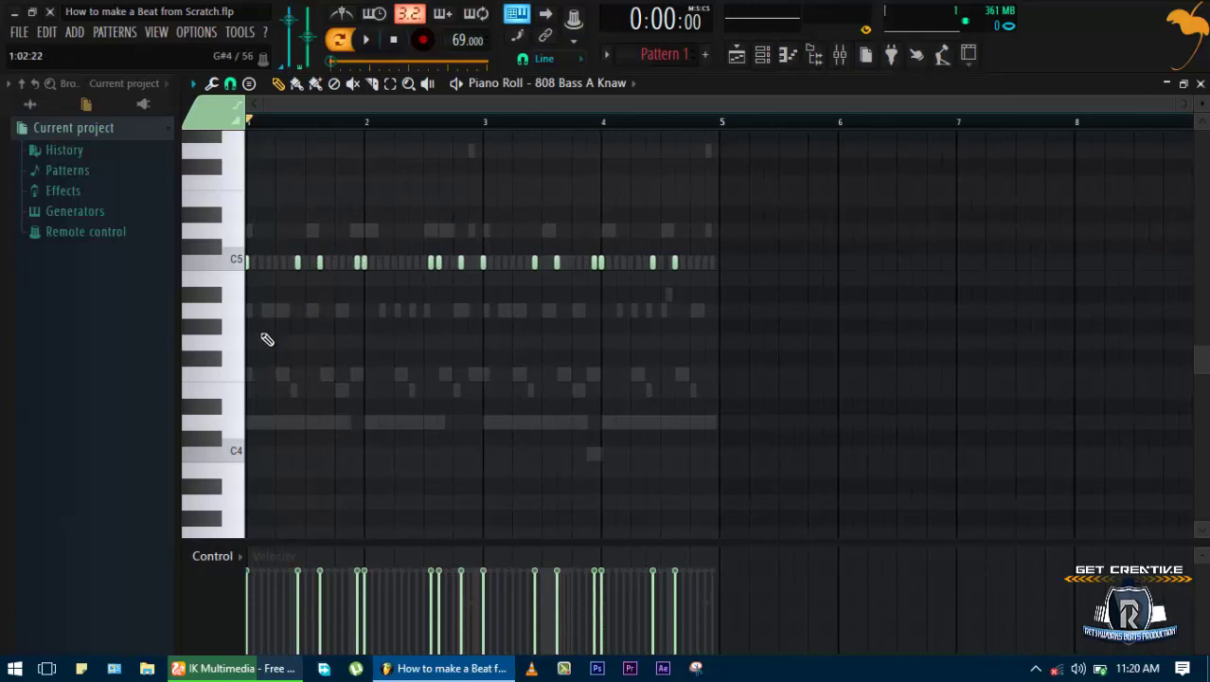
{"action": "key", "text": "ctrl+a"}
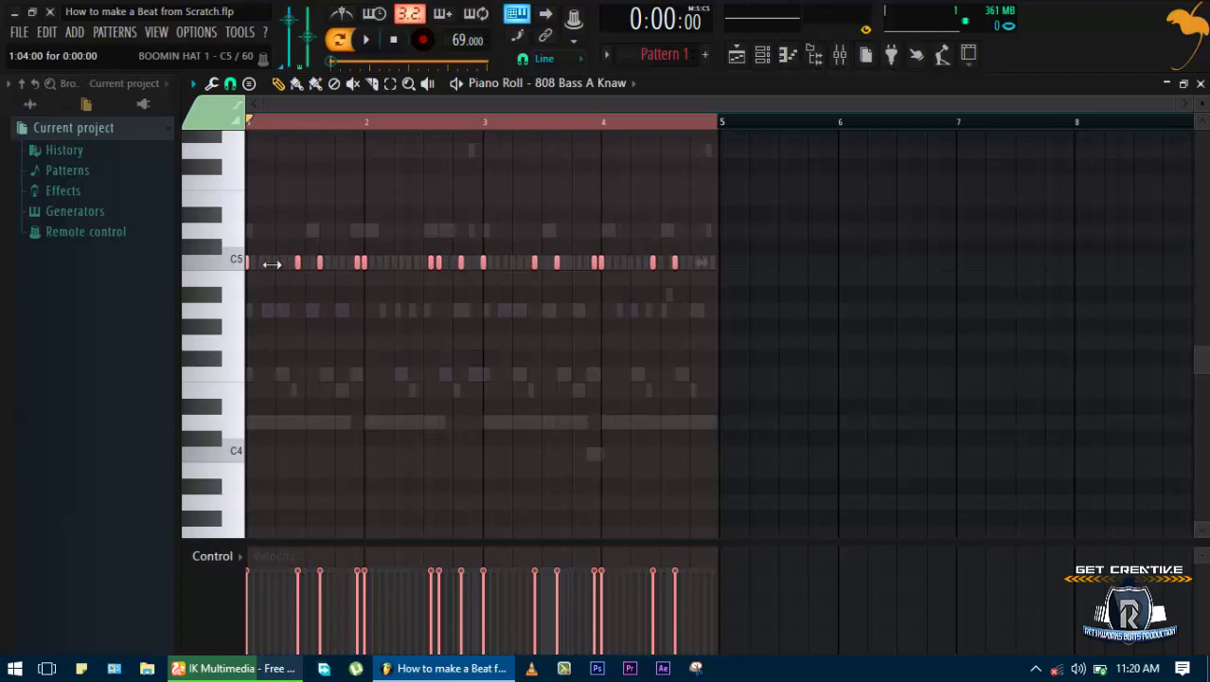
{"action": "left_click", "coordinate": [193, 83]}
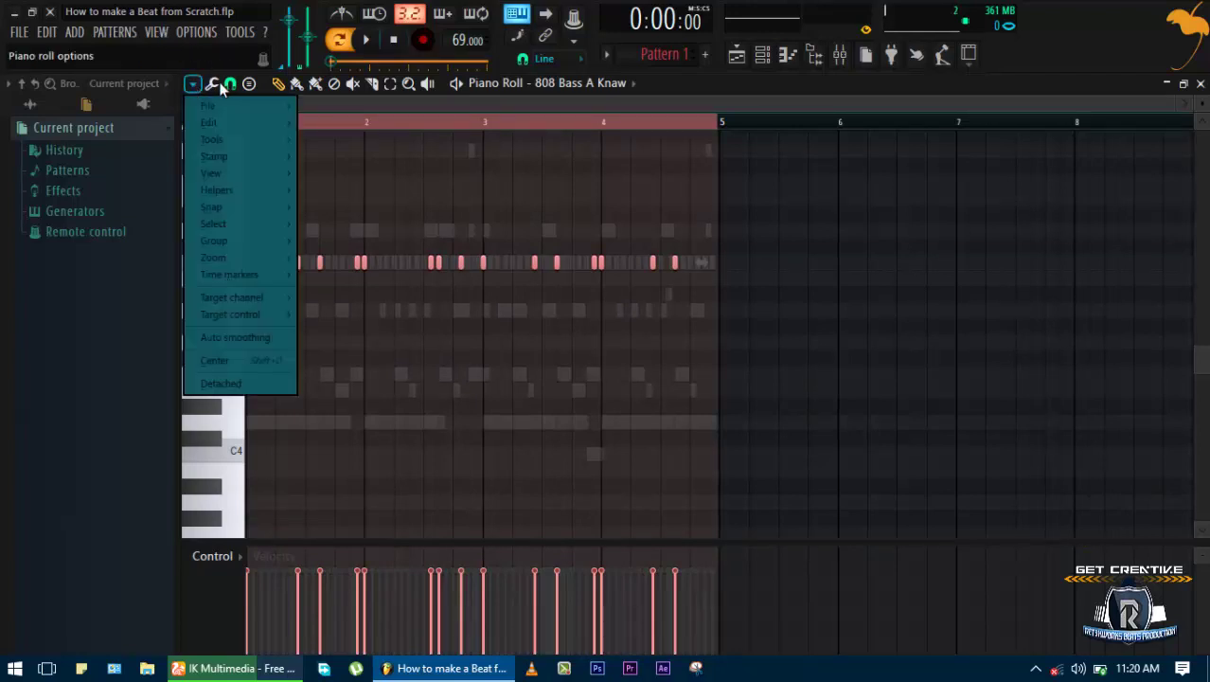
{"action": "left_click", "coordinate": [213, 83]}
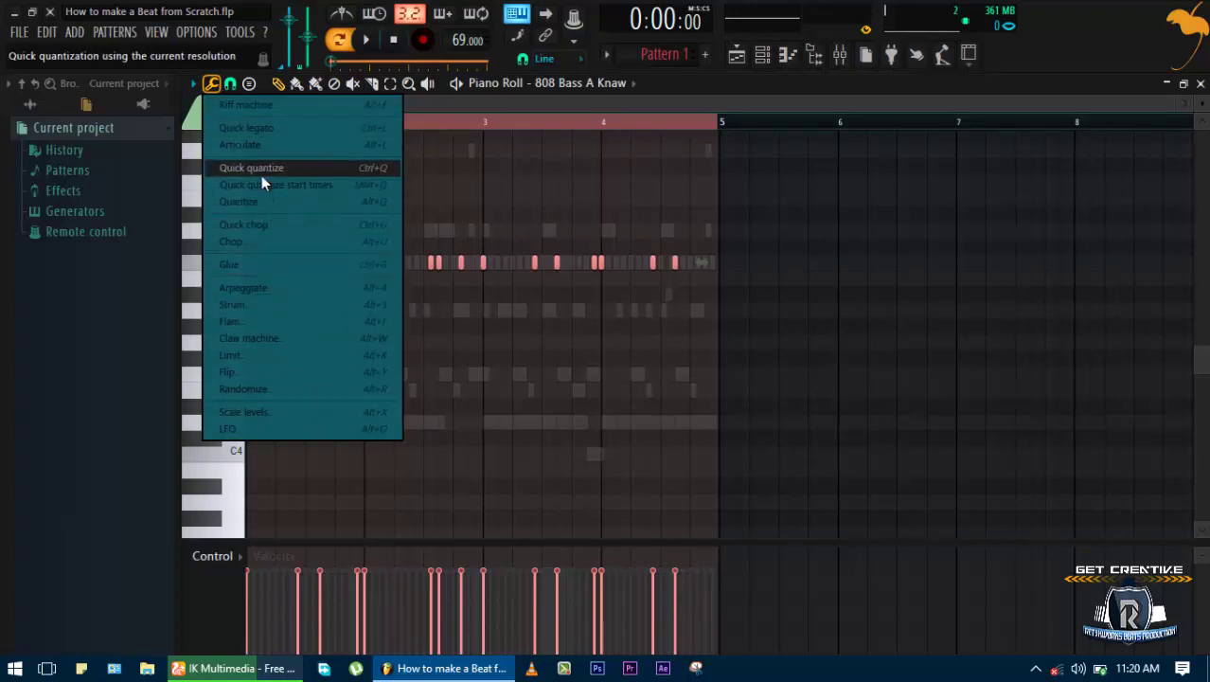
{"action": "left_click", "coordinate": [269, 127]}
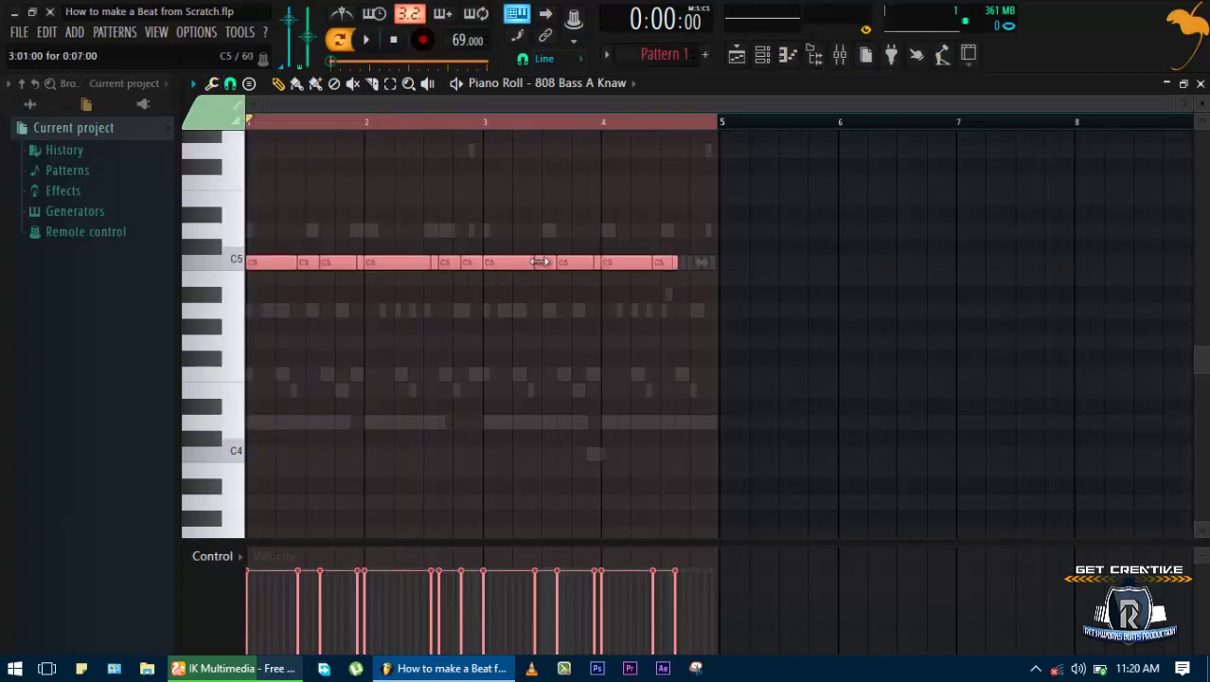
{"action": "key", "text": "space"}
{"action": "key", "text": "space"}
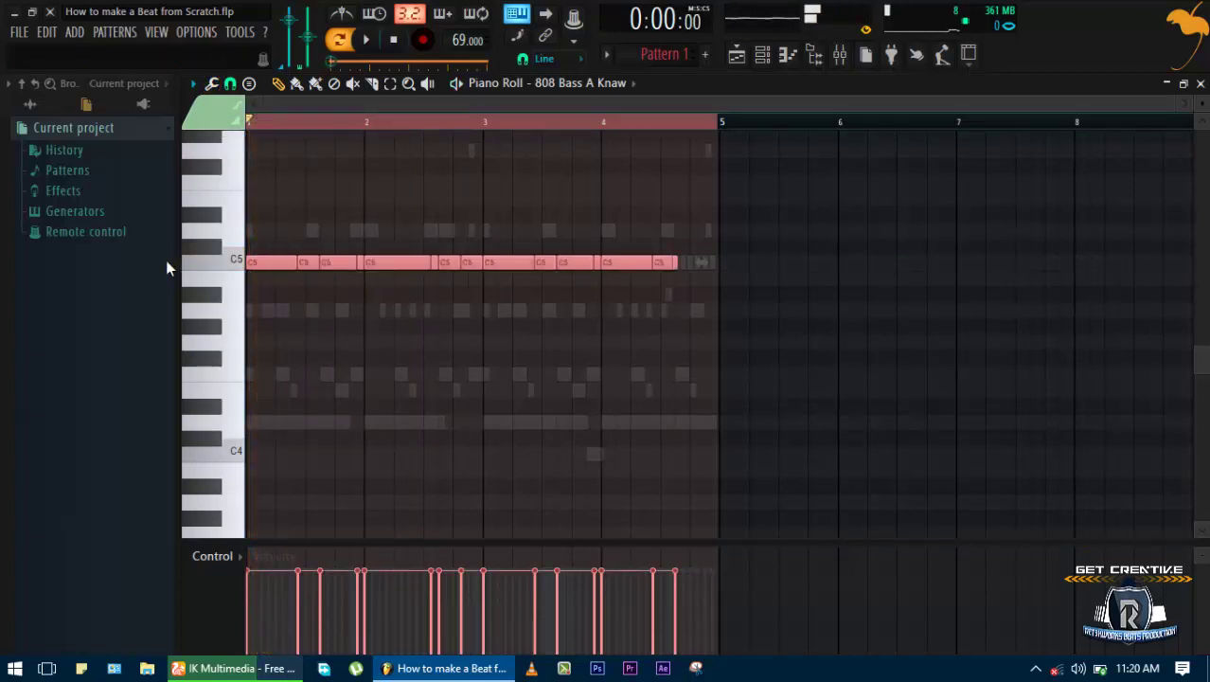
Transpose all the 808 notes up two semitones to D5 and play the pattern, returning to the channel rack
{"action": "left_click", "coordinate": [232, 239]}
{"action": "key", "text": "Up"}
{"action": "key", "text": "Up"}
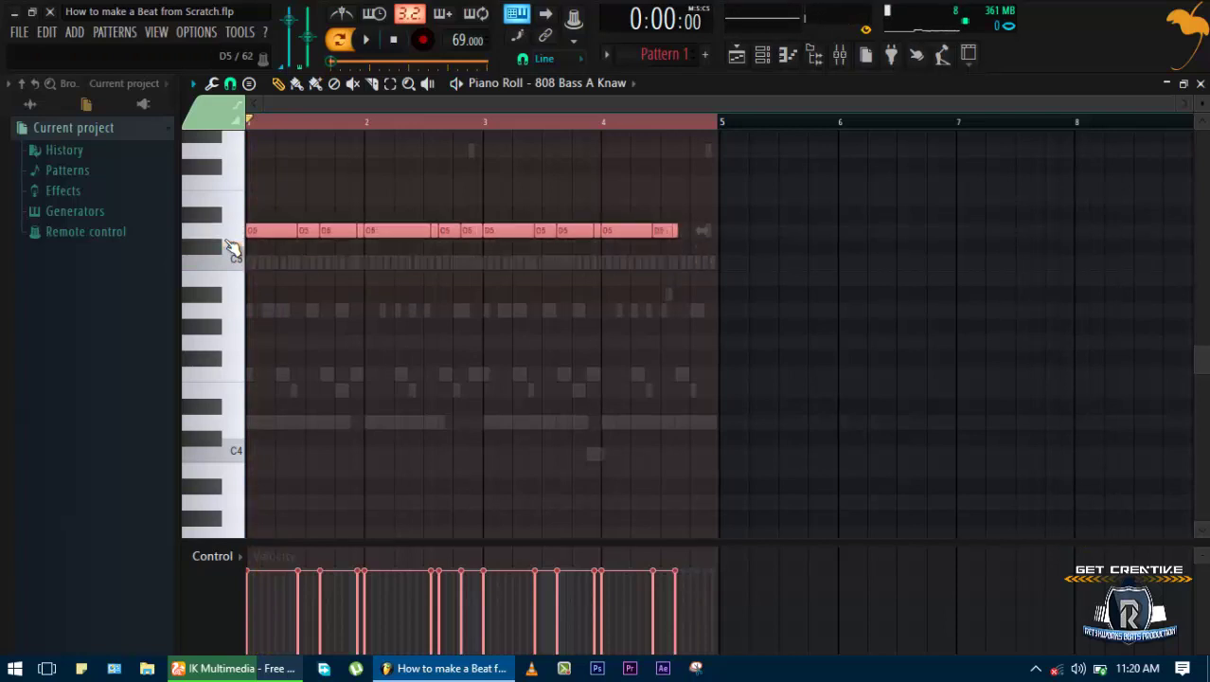
{"action": "key", "text": "space"}
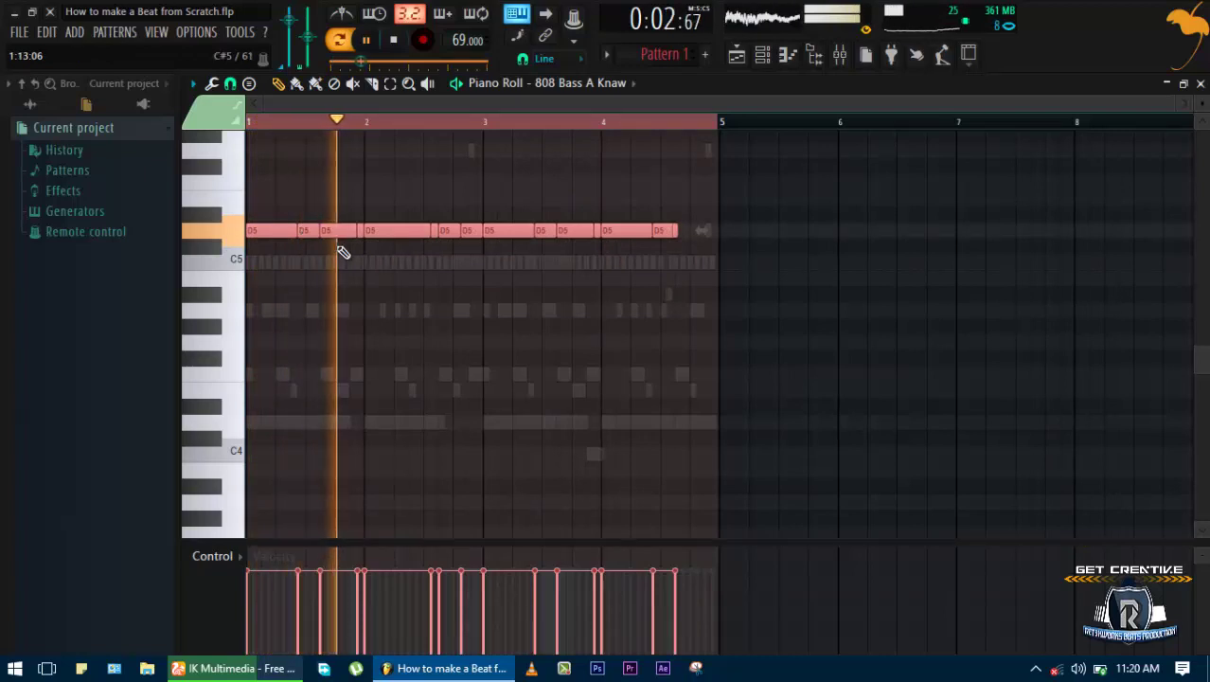
{"action": "key", "text": "F6"}
{"action": "key", "text": "space"}
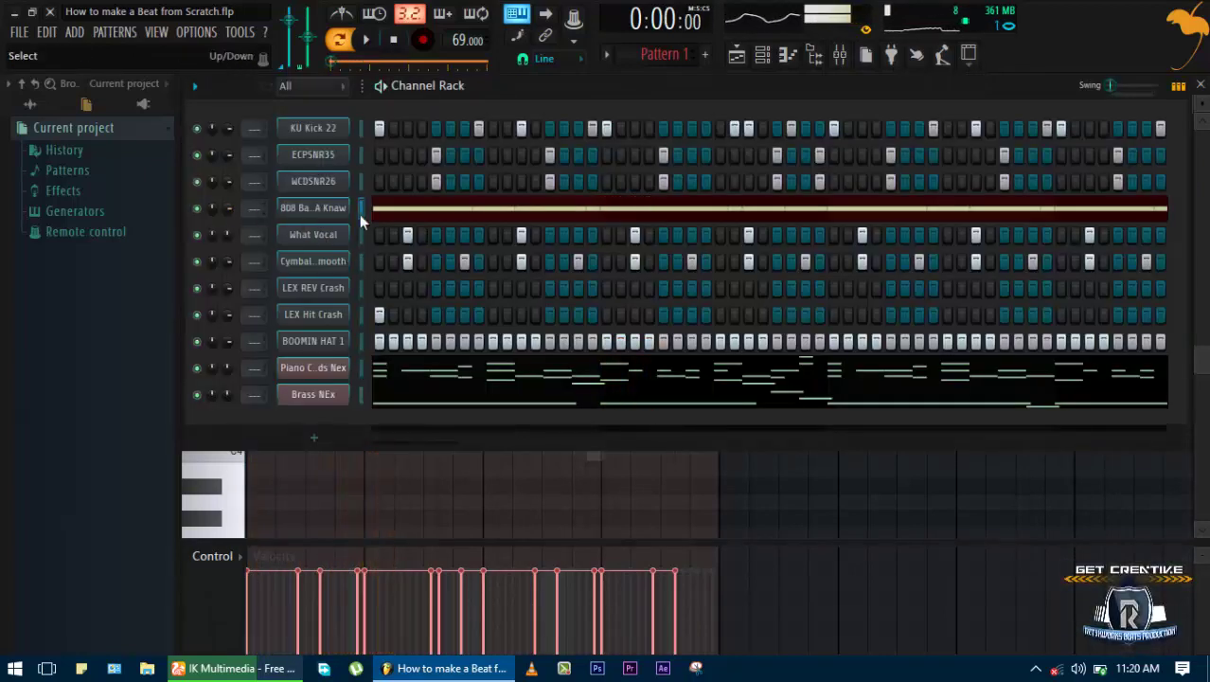
Try all the 808 notes an octave higher at D6 during playback and return them to D5
{"action": "left_click", "coordinate": [387, 208]}
{"action": "left_click", "coordinate": [387, 208]}
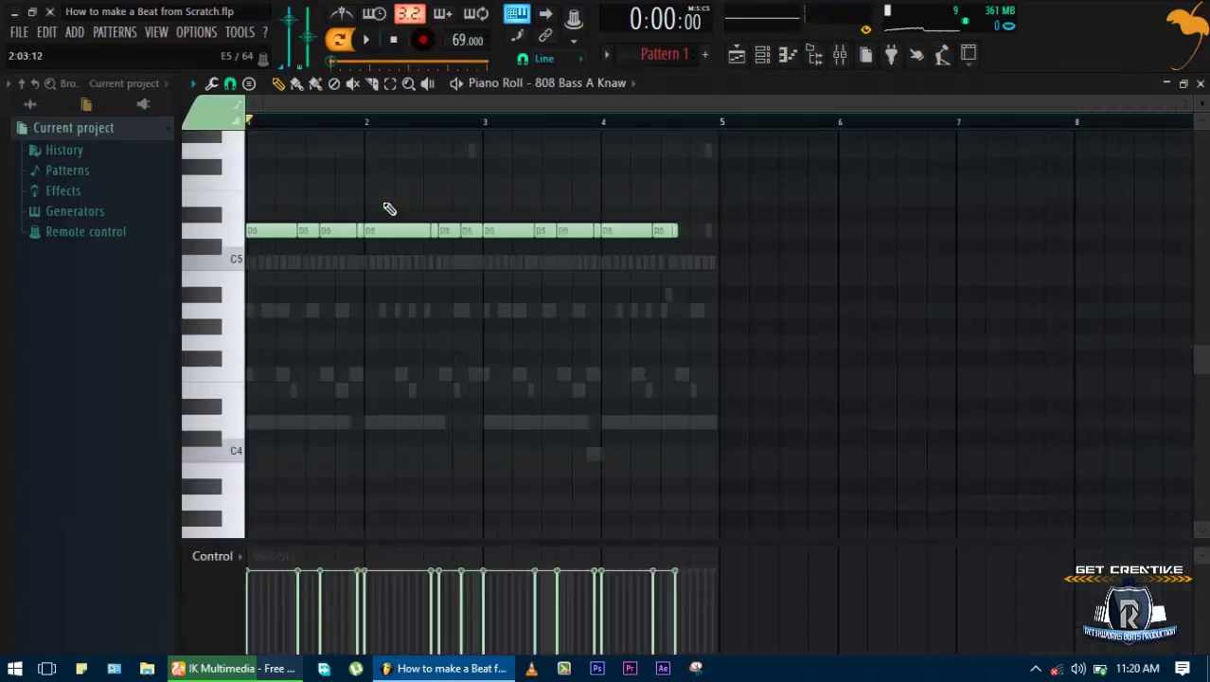
{"action": "key", "text": "space"}
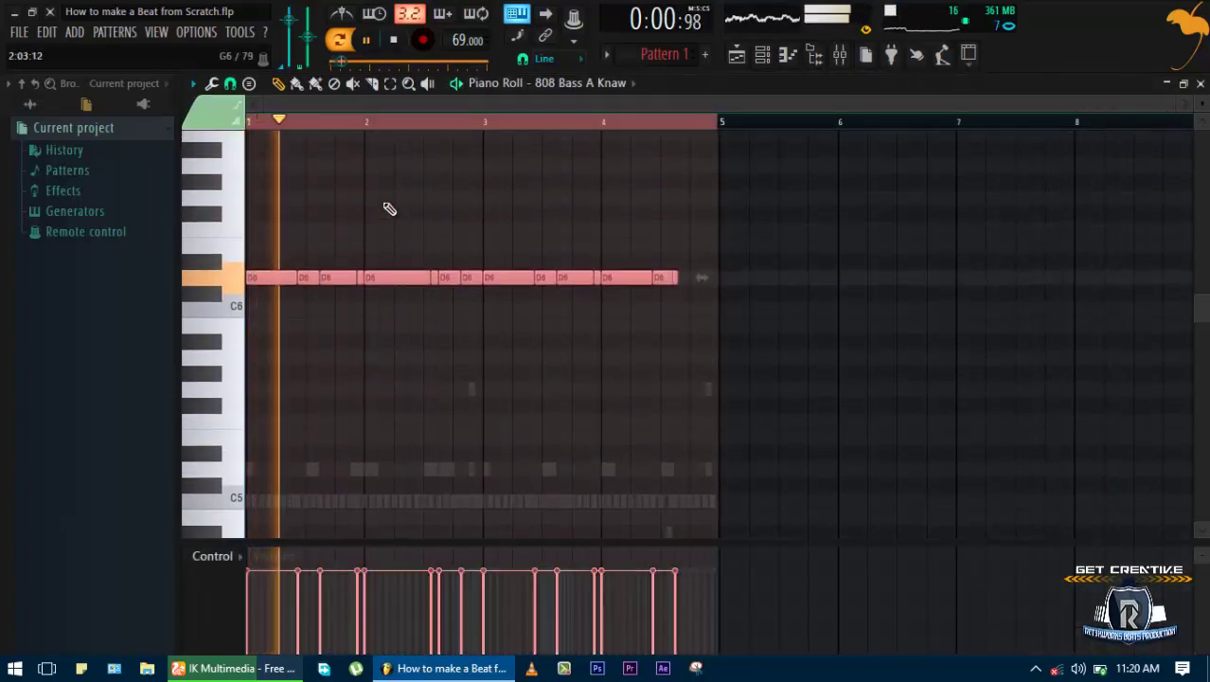
{"action": "key", "text": "space"}
{"action": "key", "text": "space"}
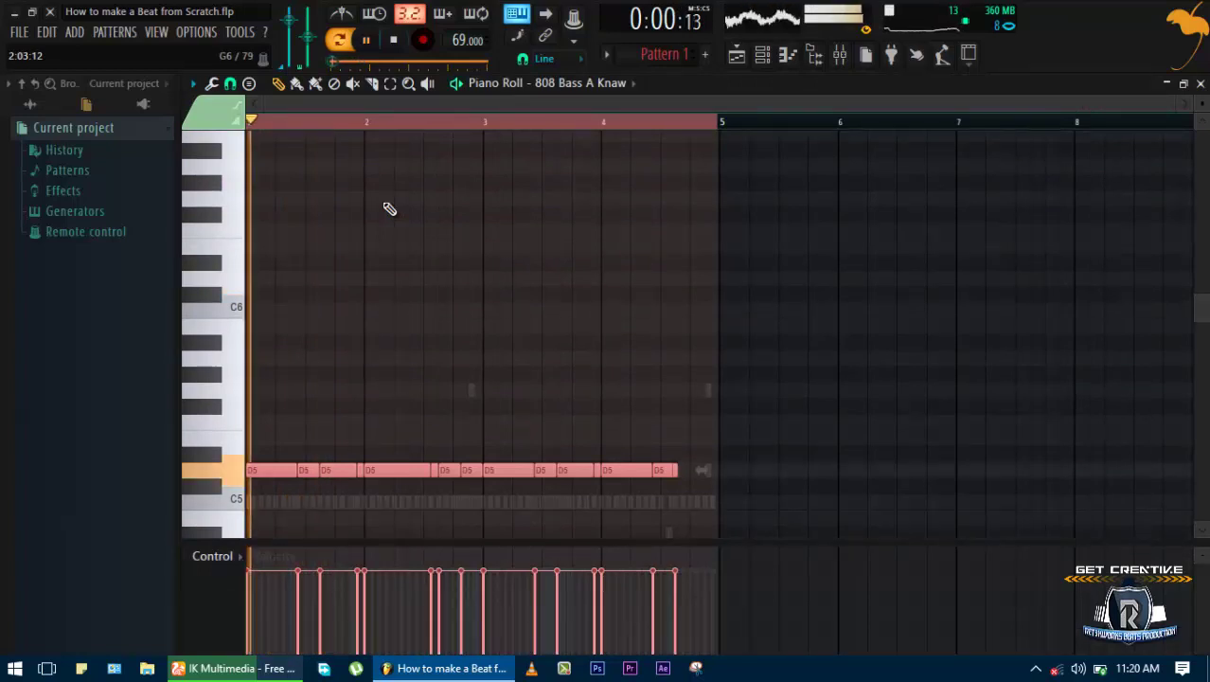
{"action": "scroll", "coordinate": [384, 204], "scroll_direction": "up", "scroll_amount": 2}
{"action": "key", "text": "space"}
{"action": "scroll", "coordinate": [389, 208], "scroll_direction": "left", "scroll_amount": 3}
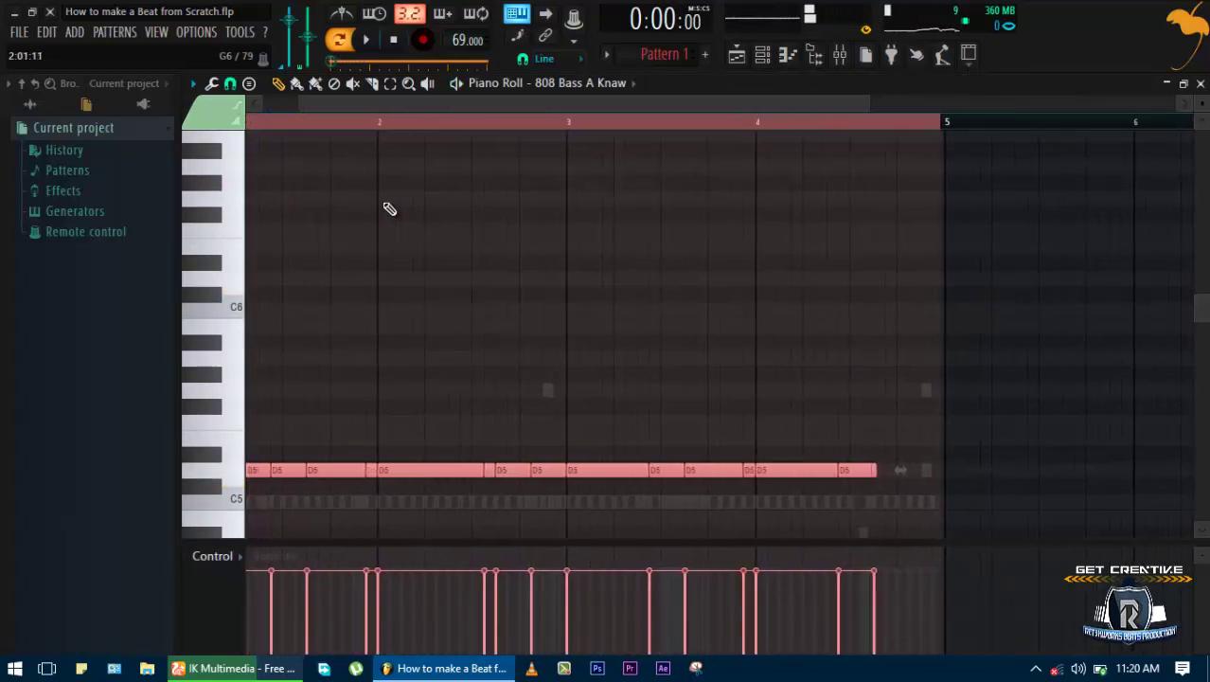
{"action": "scroll", "coordinate": [389, 208], "scroll_direction": "down", "scroll_amount": 2}
Adjust the 808's channel volume and mute ECPSNR35, both LEX crashes, BOOMIN HAT 1, the piano and the brass while auditioning the pattern
{"action": "key", "text": "F6"}
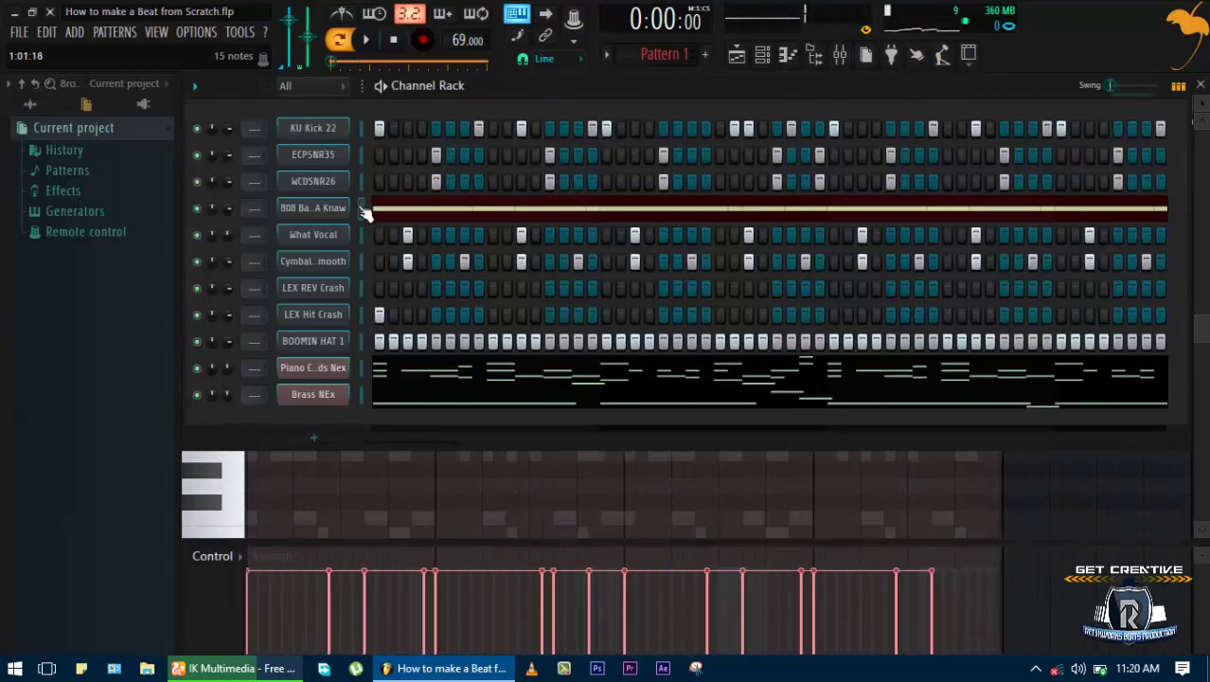
{"action": "left_click_drag", "start_coordinate": [234, 208], "coordinate": [231, 240]}
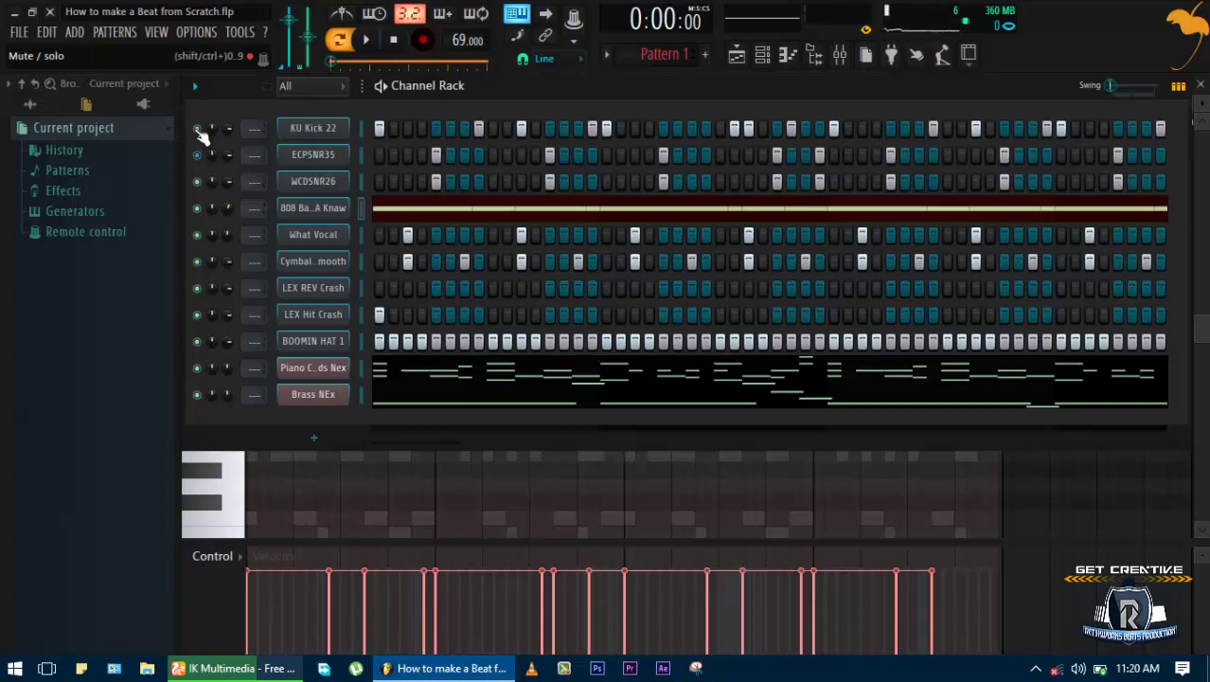
{"action": "key", "text": "space"}
{"action": "key", "text": "space"}
{"action": "key", "text": "space"}
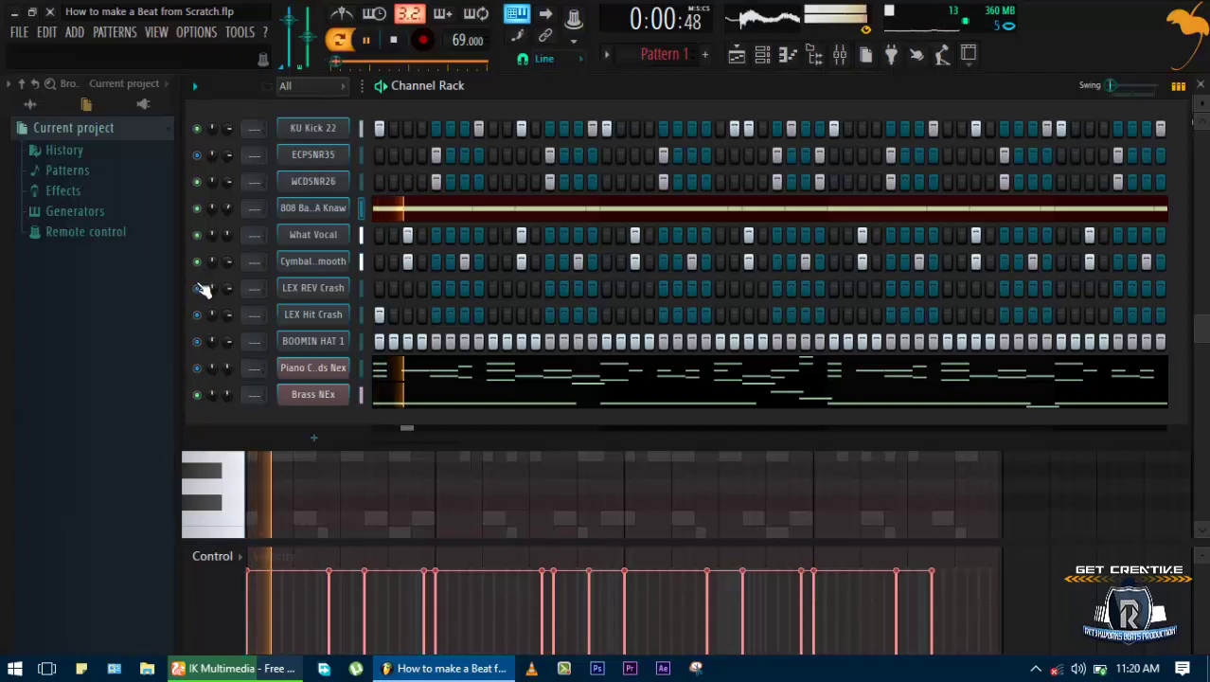
{"action": "key", "text": "space"}
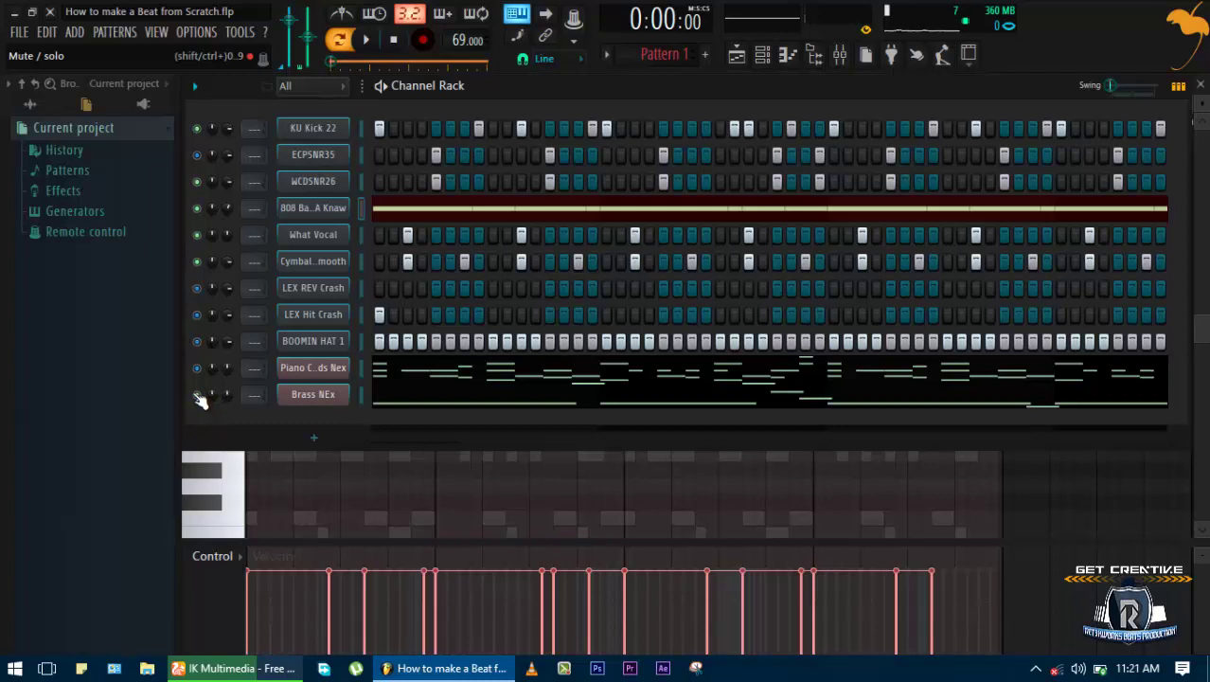
{"action": "key", "text": "space"}
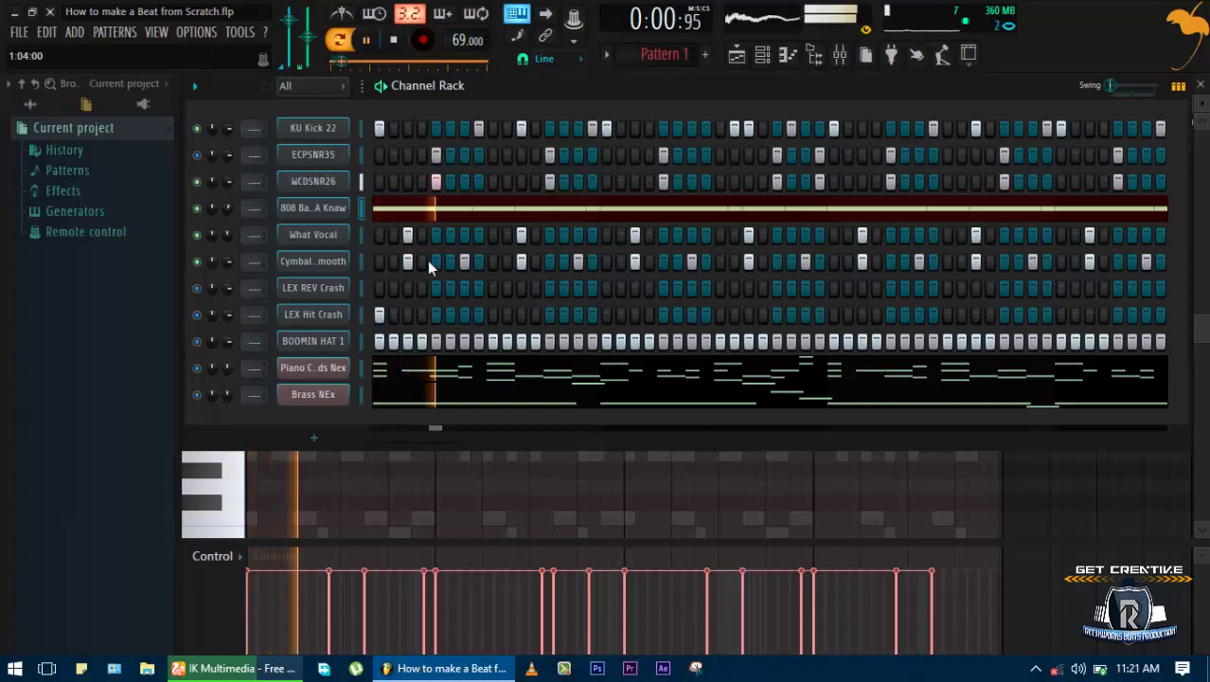
Reopen the 808's piano roll and move all its notes down an octave to D4, then play the pattern
{"action": "left_click", "coordinate": [412, 215]}
{"action": "left_click", "coordinate": [409, 216]}
{"action": "key", "text": "ctrl+a"}
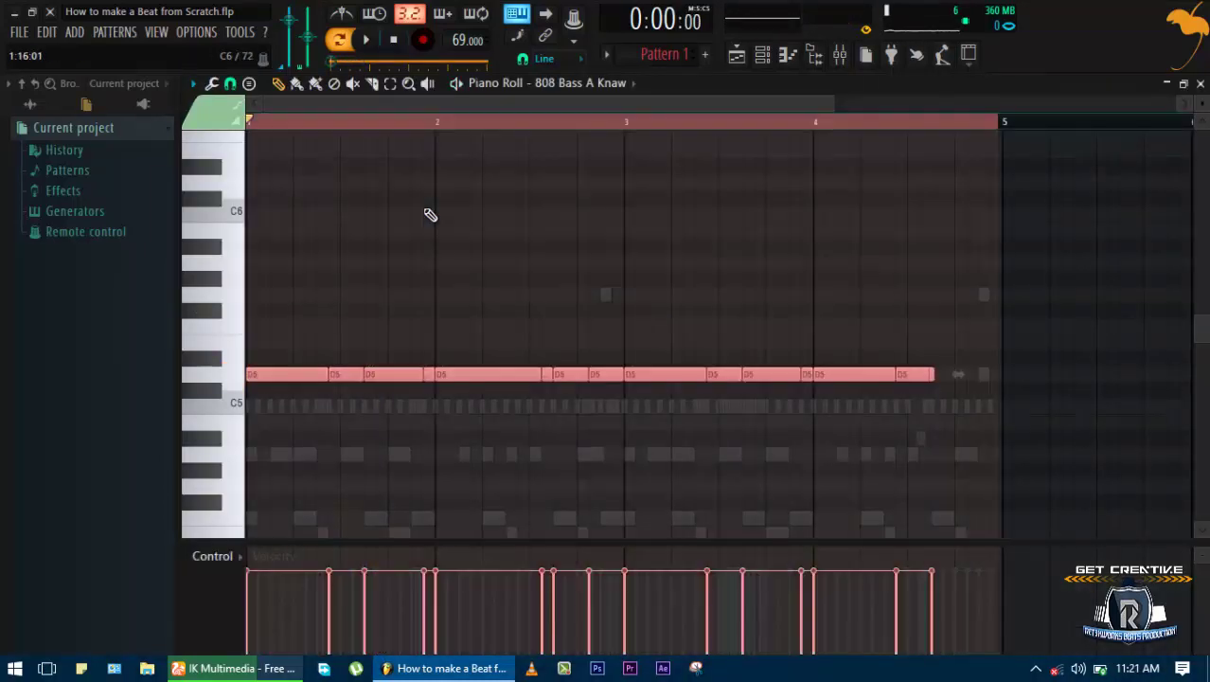
{"action": "scroll", "coordinate": [430, 215], "scroll_direction": "down", "scroll_amount": 3}
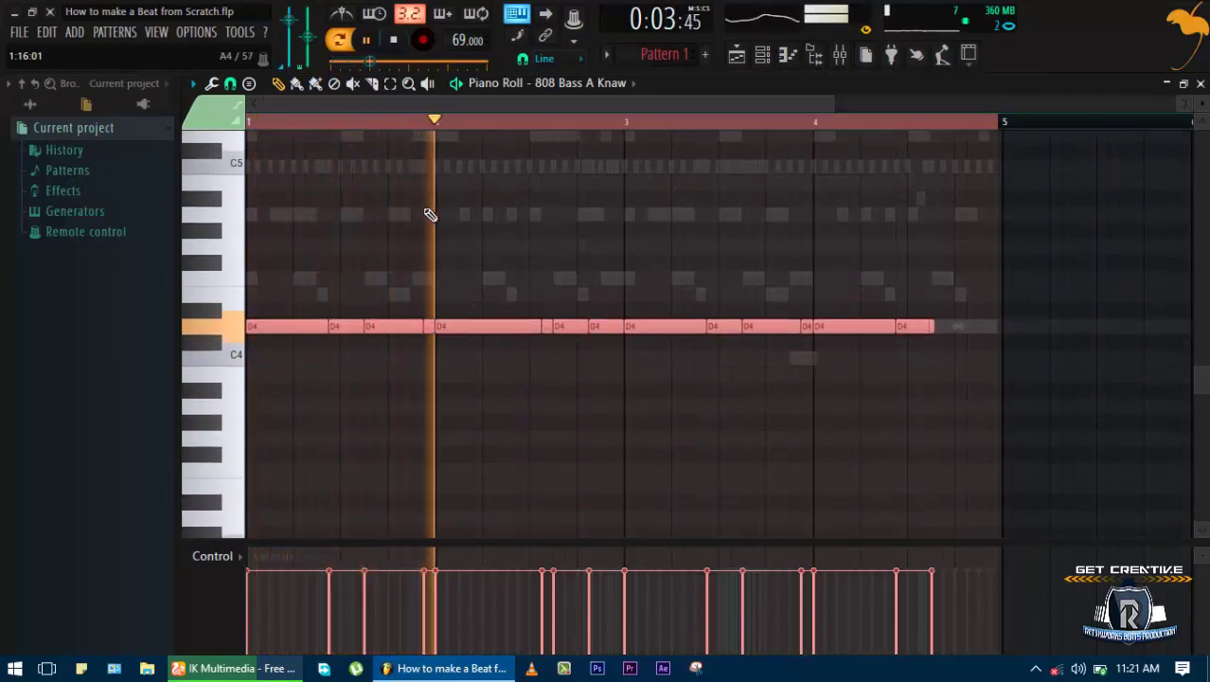
{"action": "key", "text": "space"}
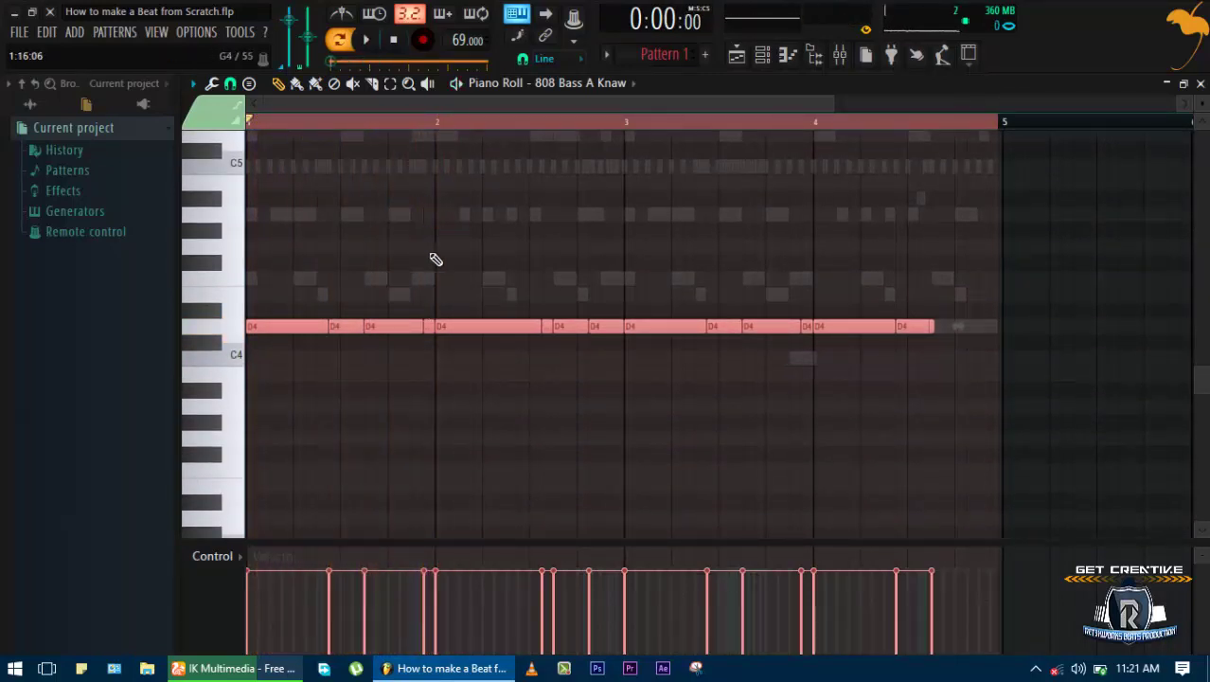
Raise the short 808 note just before bar 2 an octave to D5 and play the pattern
{"action": "left_click_drag", "start_coordinate": [431, 261], "coordinate": [427, 337]}
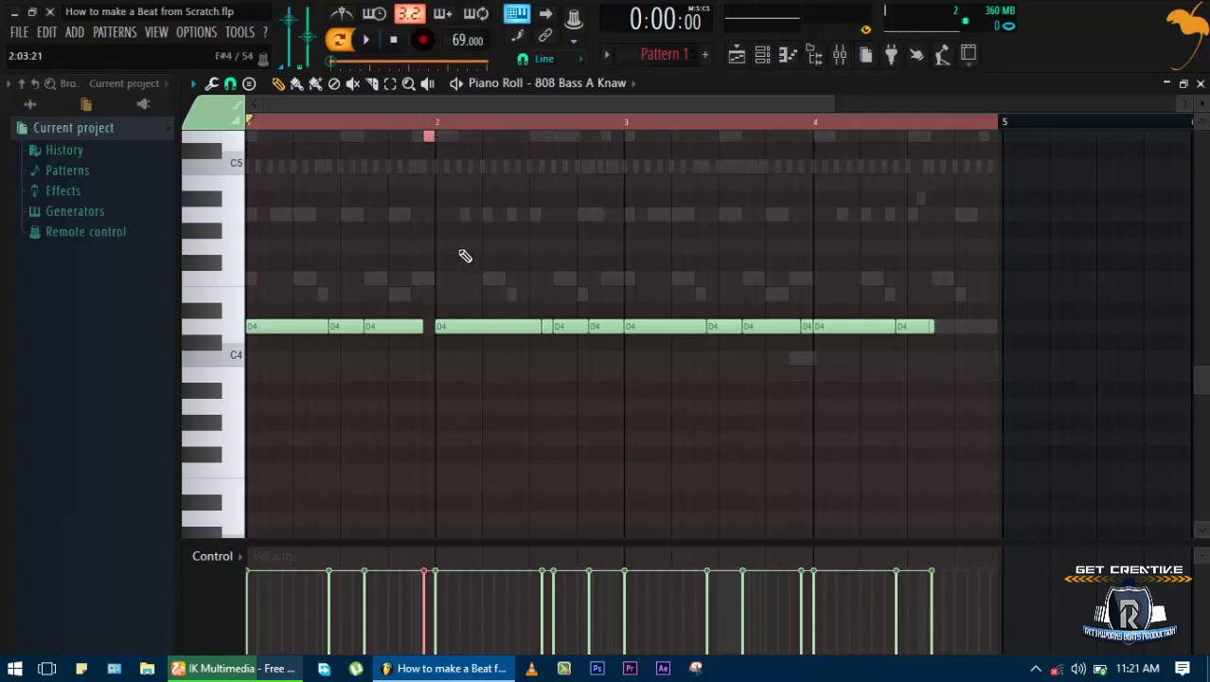
{"action": "key", "text": "space"}
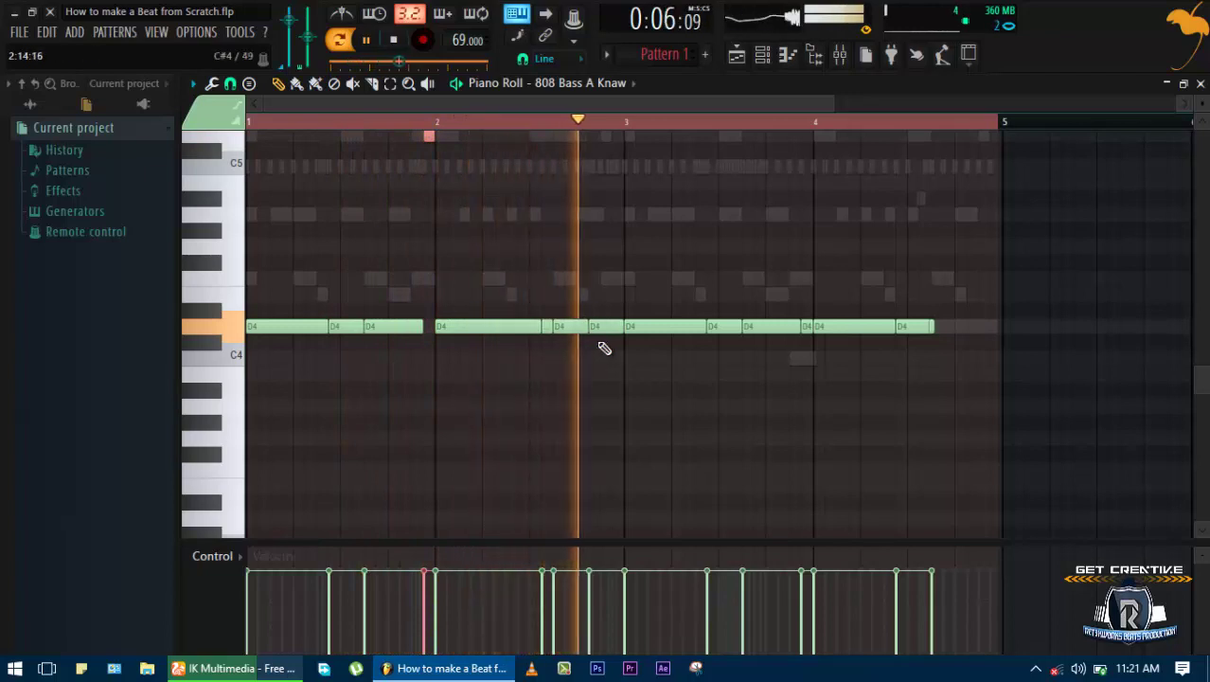
{"action": "key", "text": "space"}
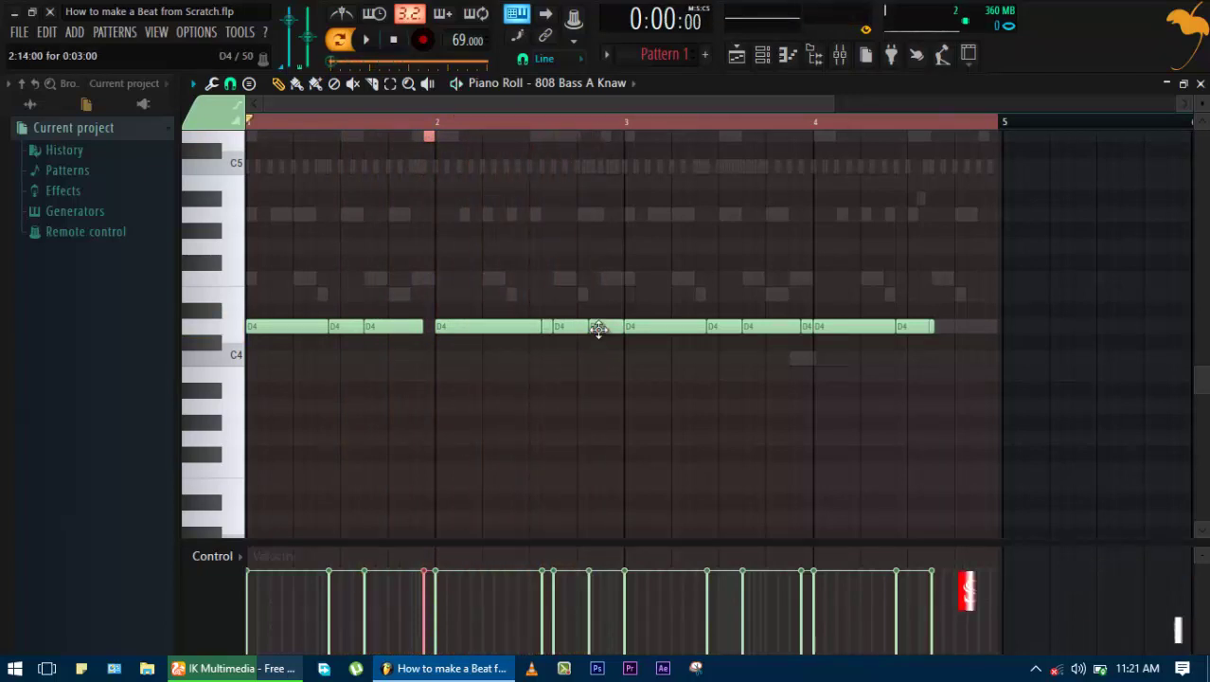
Try the 808 note just before bar 3 an octave higher, return it to D4, and check the snap-to-grid options
{"action": "left_click", "coordinate": [599, 328]}
{"action": "key", "text": "ctrl+Up"}
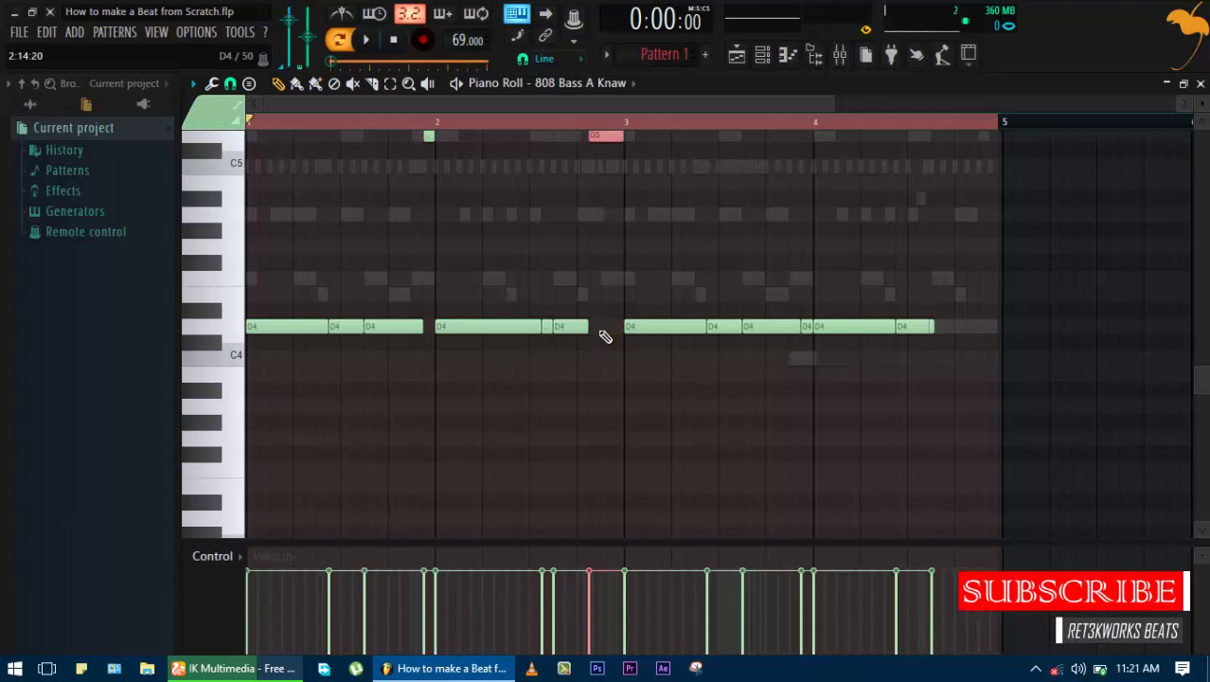
{"action": "key", "text": "ctrl+Down"}
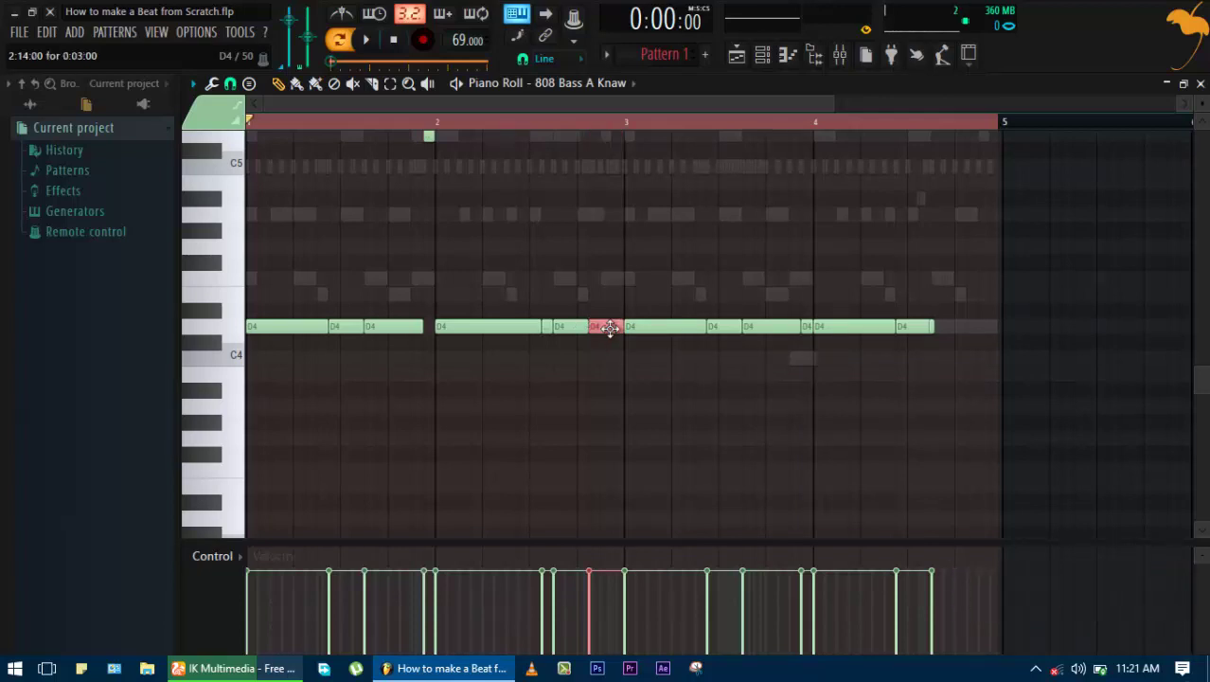
{"action": "left_click", "coordinate": [230, 83]}
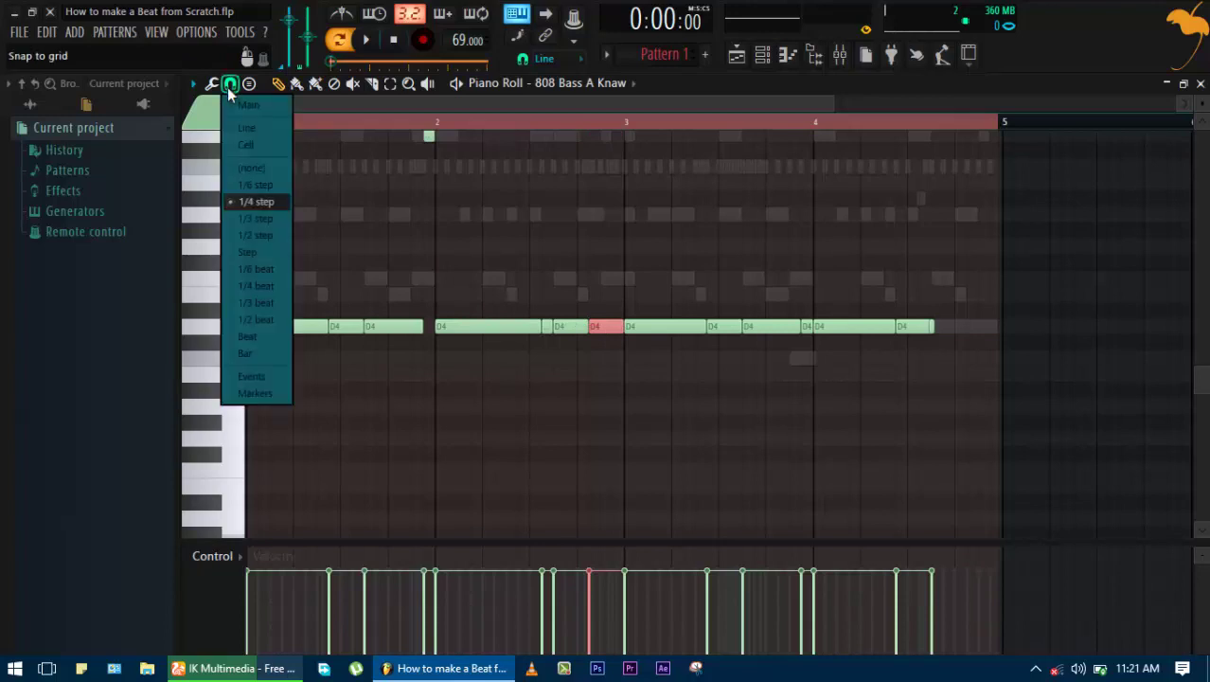
{"action": "left_click", "coordinate": [242, 352]}
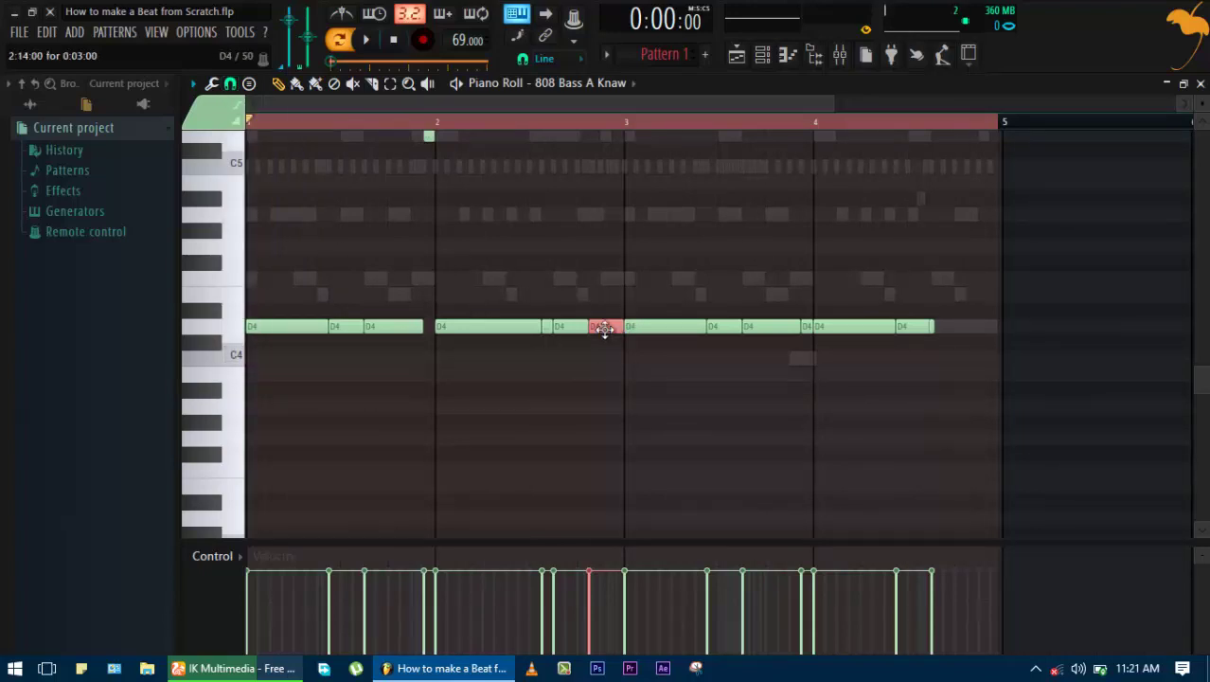
Duplicate the D4 note just before bar 3 and raise the copy an octave to D5
{"action": "left_click_drag", "start_coordinate": [604, 325], "coordinate": [663, 362]}
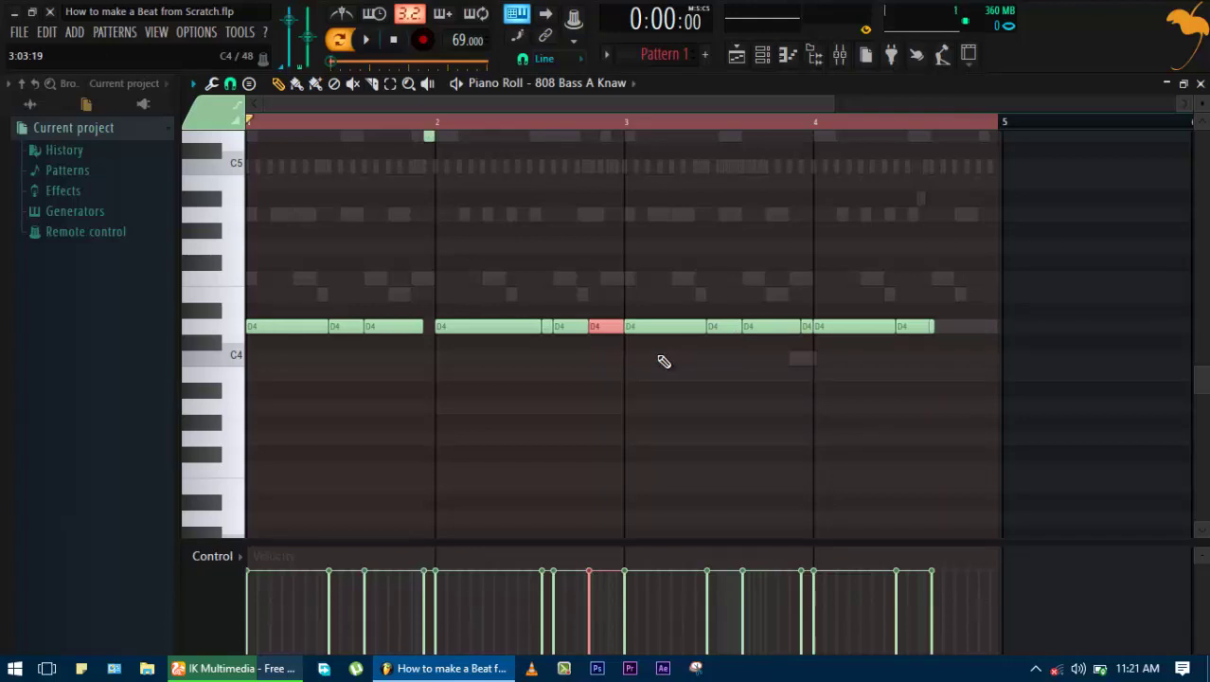
{"action": "key", "text": "ctrl+Up"}
{"action": "scroll", "coordinate": [666, 364], "scroll_direction": "up", "scroll_amount": 2}
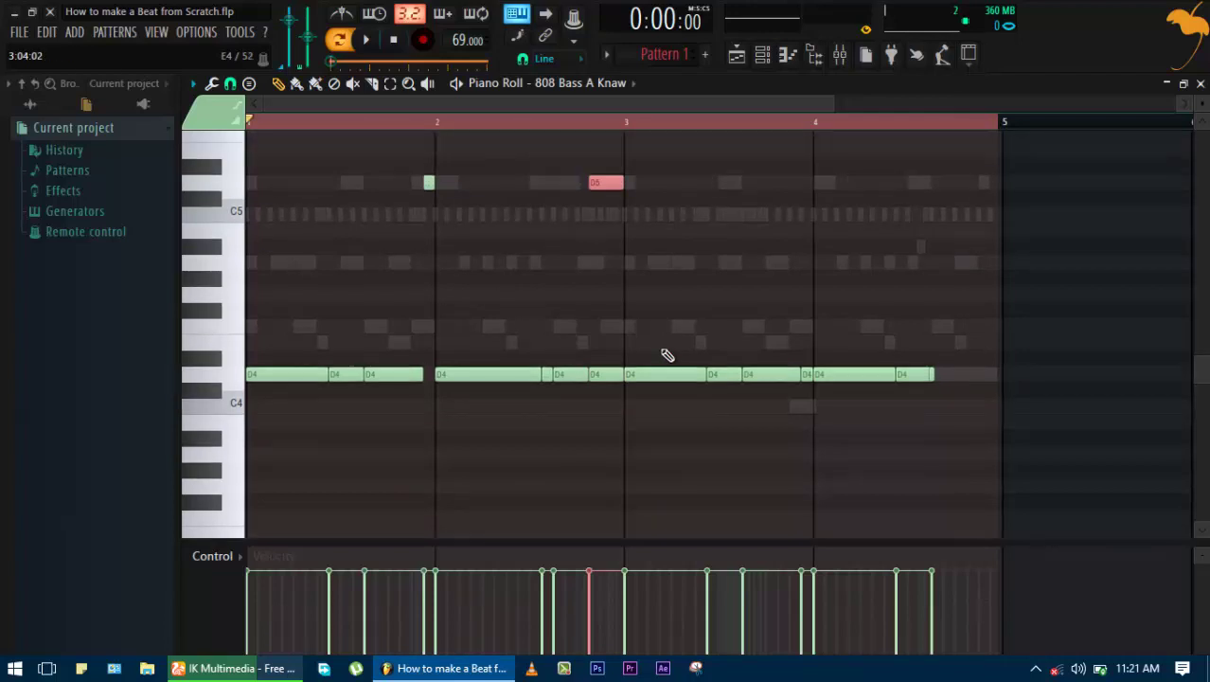
Turn the D5 note just before bar 3 into a slide note in its note properties
{"action": "left_click", "coordinate": [590, 184]}
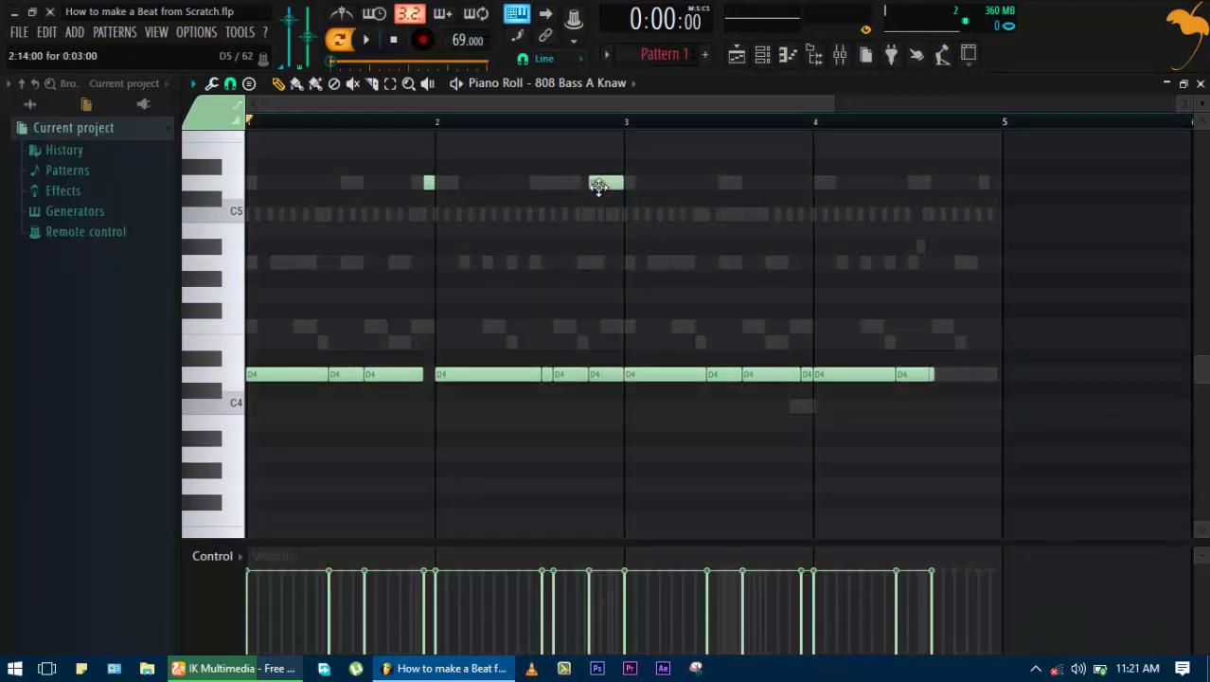
{"action": "double_click", "coordinate": [599, 184]}
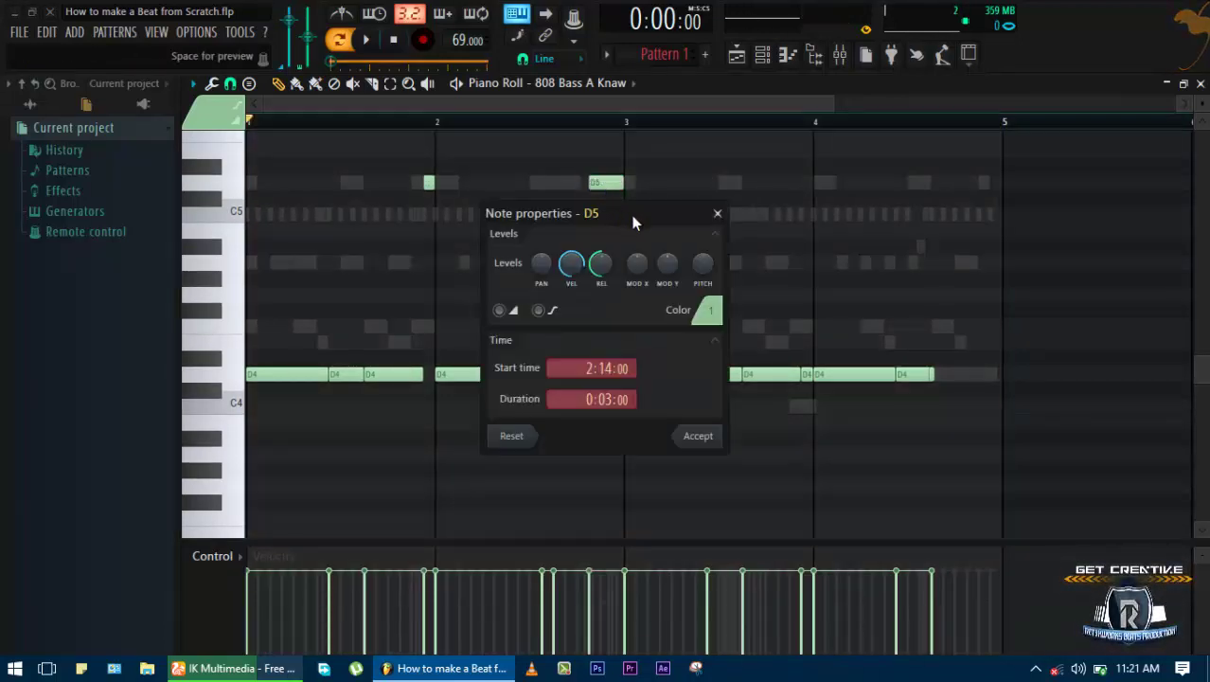
{"action": "left_click_drag", "start_coordinate": [634, 222], "coordinate": [675, 227]}
{"action": "left_click", "coordinate": [543, 317]}
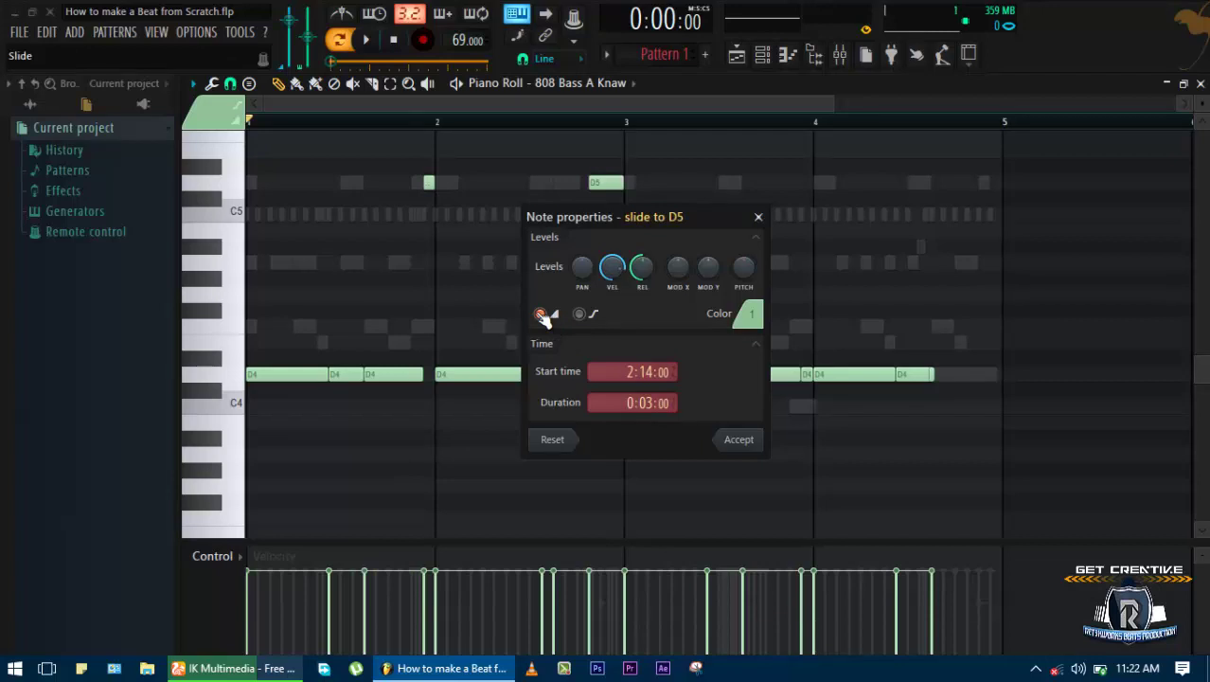
{"action": "left_click", "coordinate": [736, 438]}
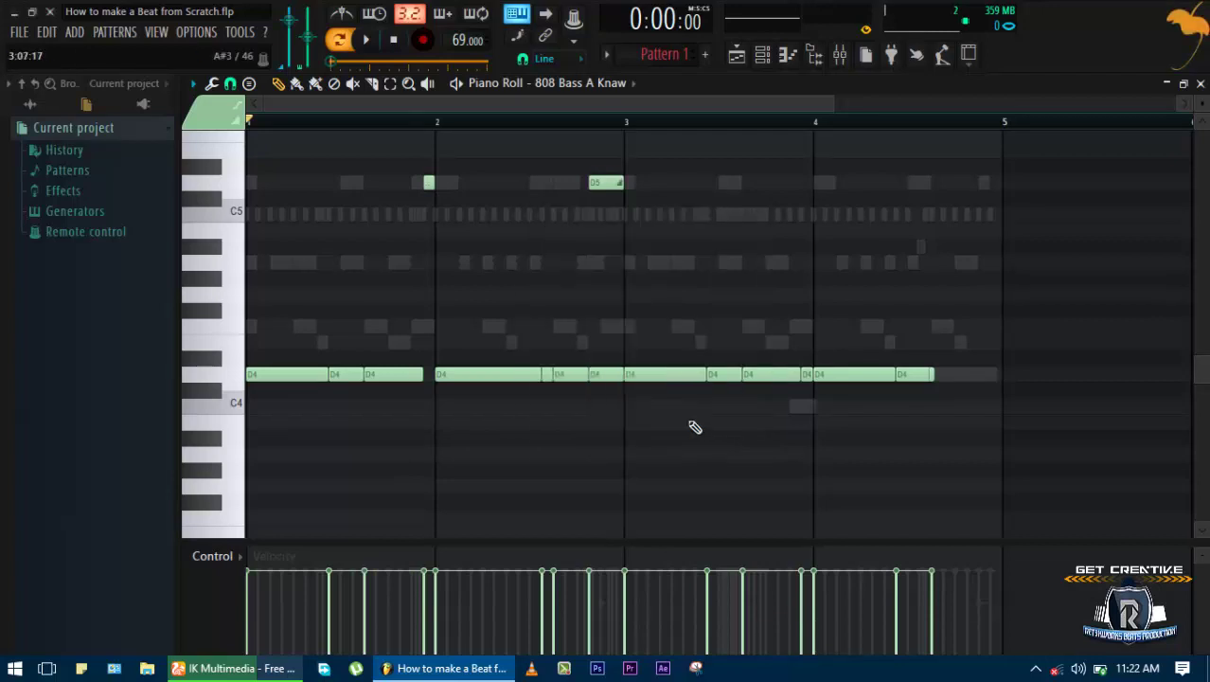
Enable portamento on the D4 note just before bar 3 and play the pattern from bar 2
{"action": "double_click", "coordinate": [604, 374]}
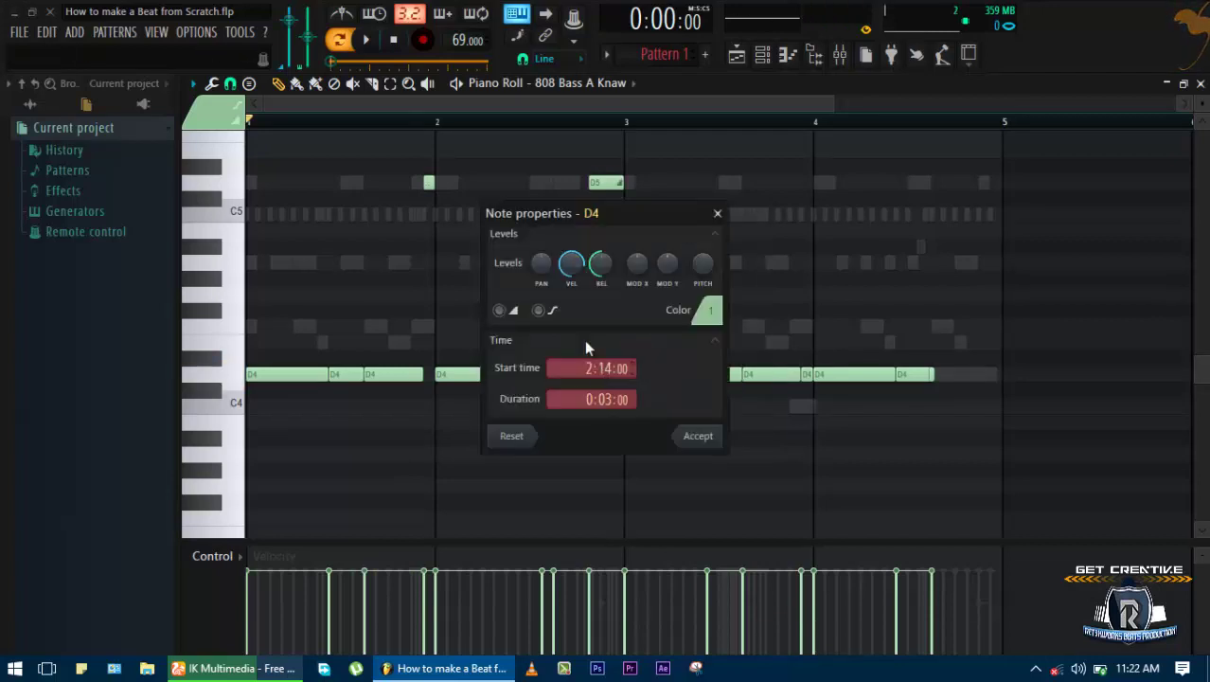
{"action": "left_click", "coordinate": [539, 315]}
{"action": "left_click", "coordinate": [702, 434]}
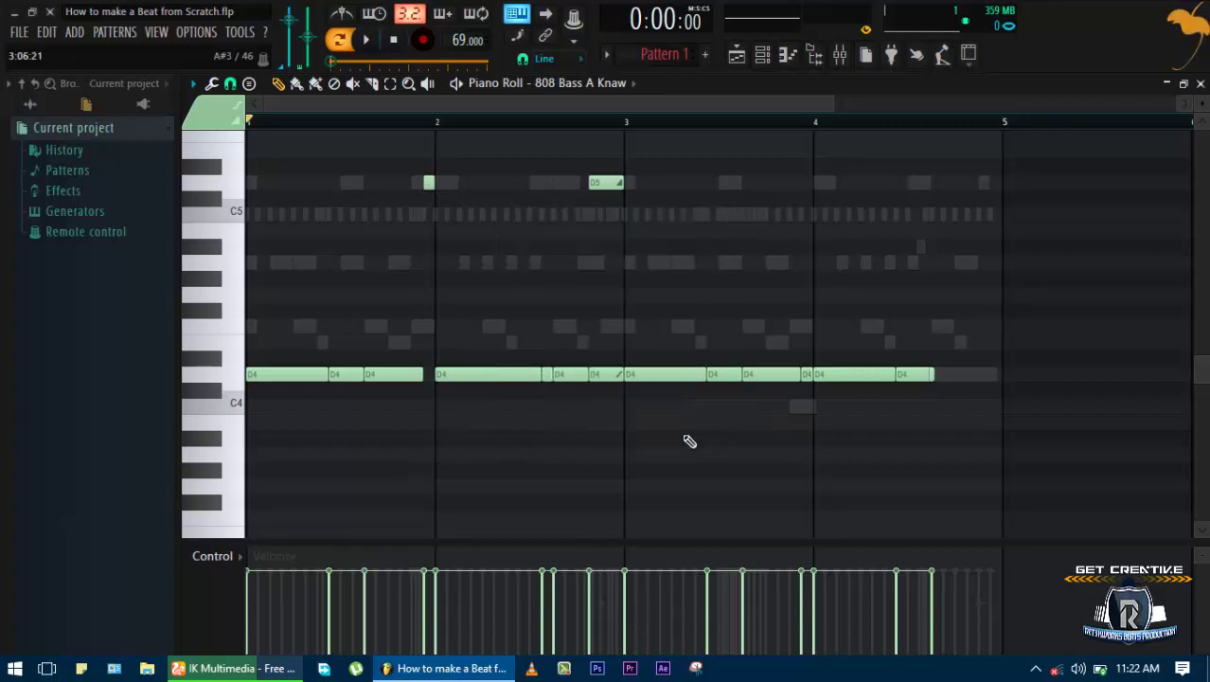
{"action": "left_click", "coordinate": [439, 123]}
{"action": "key", "text": "space"}
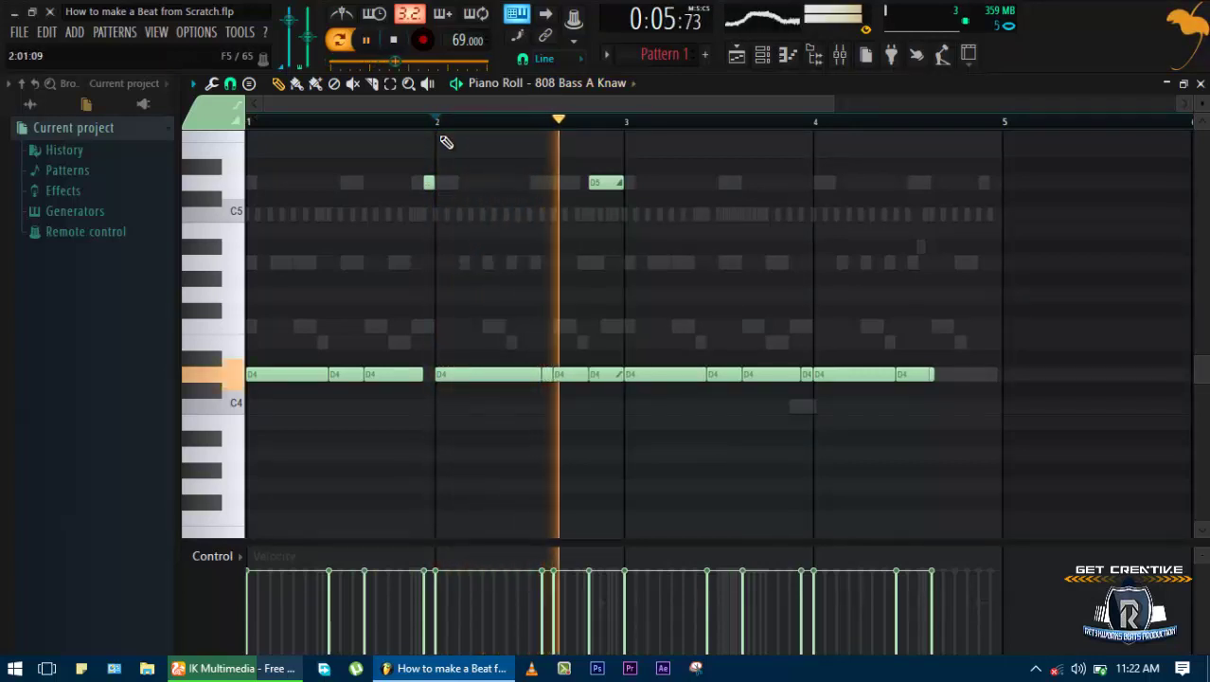
{"action": "key", "text": "space"}
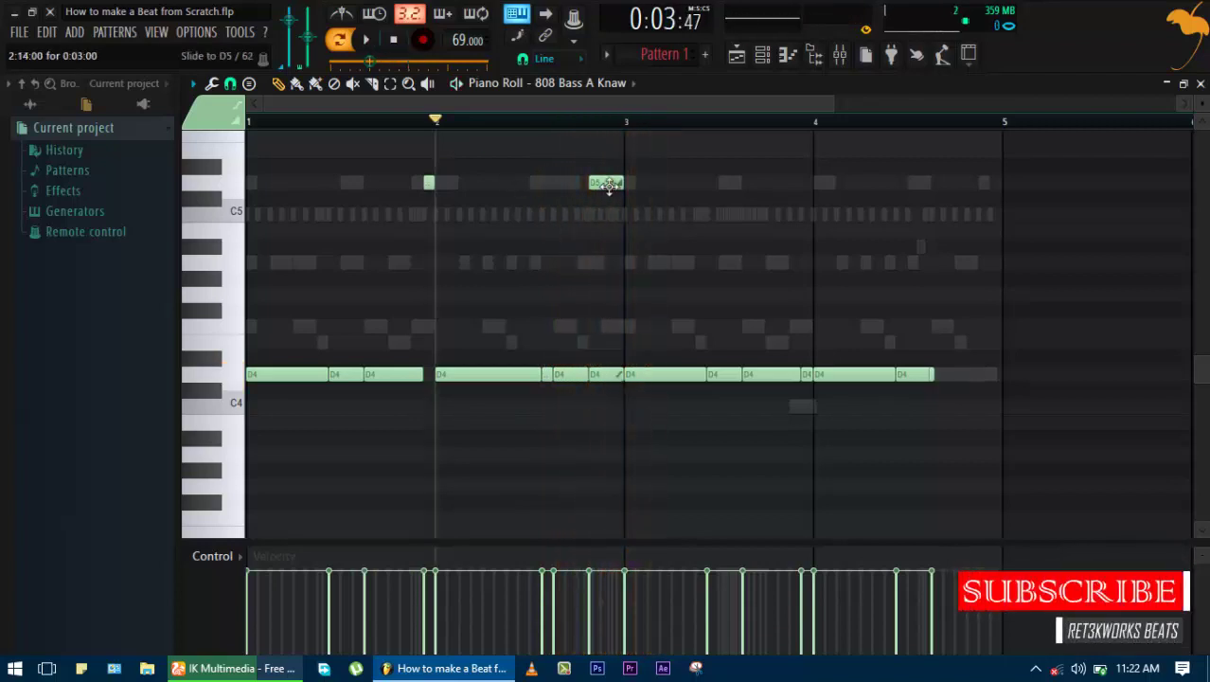
Try the first note of bar 3 an octave higher at D5 during playback, and return it to D4
{"action": "key", "text": "space"}
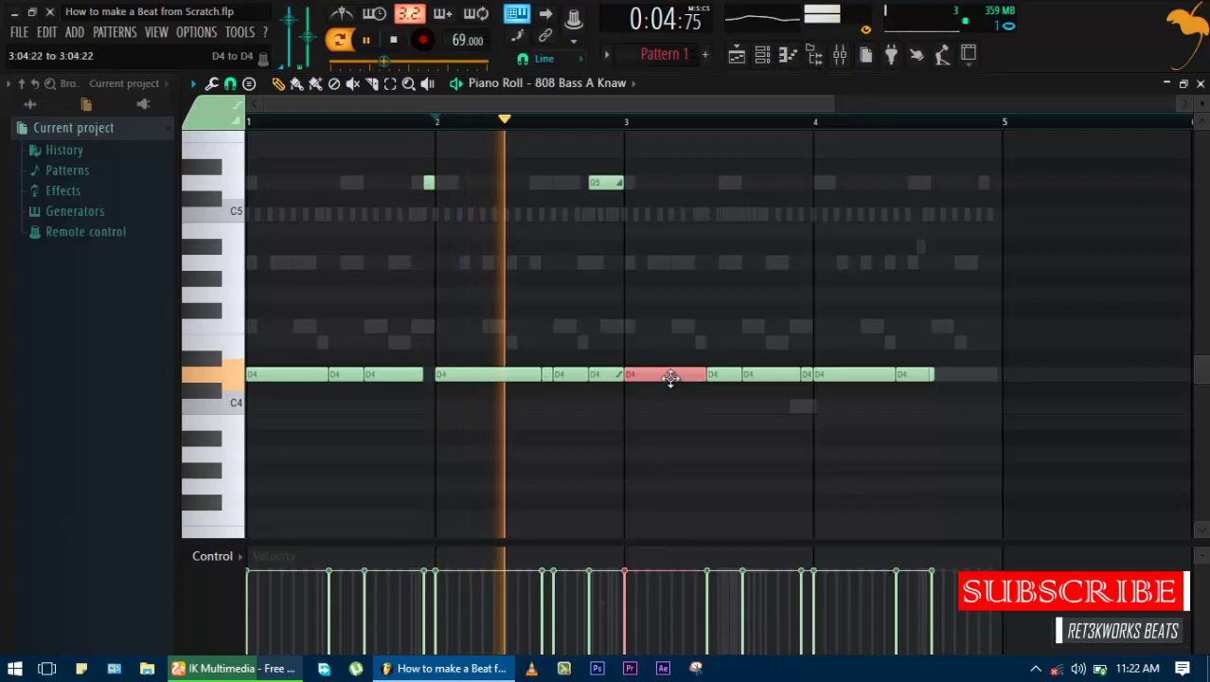
{"action": "left_click", "coordinate": [670, 377]}
{"action": "key", "text": "ctrl+Up"}
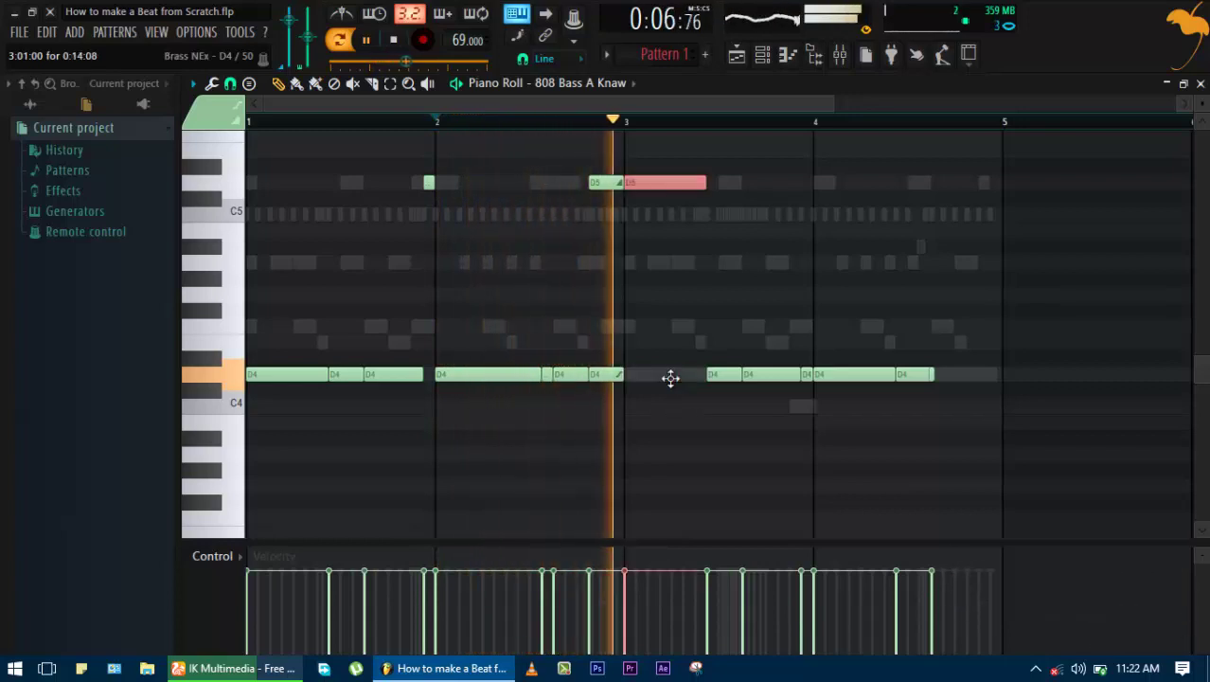
{"action": "key", "text": "space"}
{"action": "scroll", "coordinate": [649, 201], "scroll_direction": "up", "scroll_amount": 3}
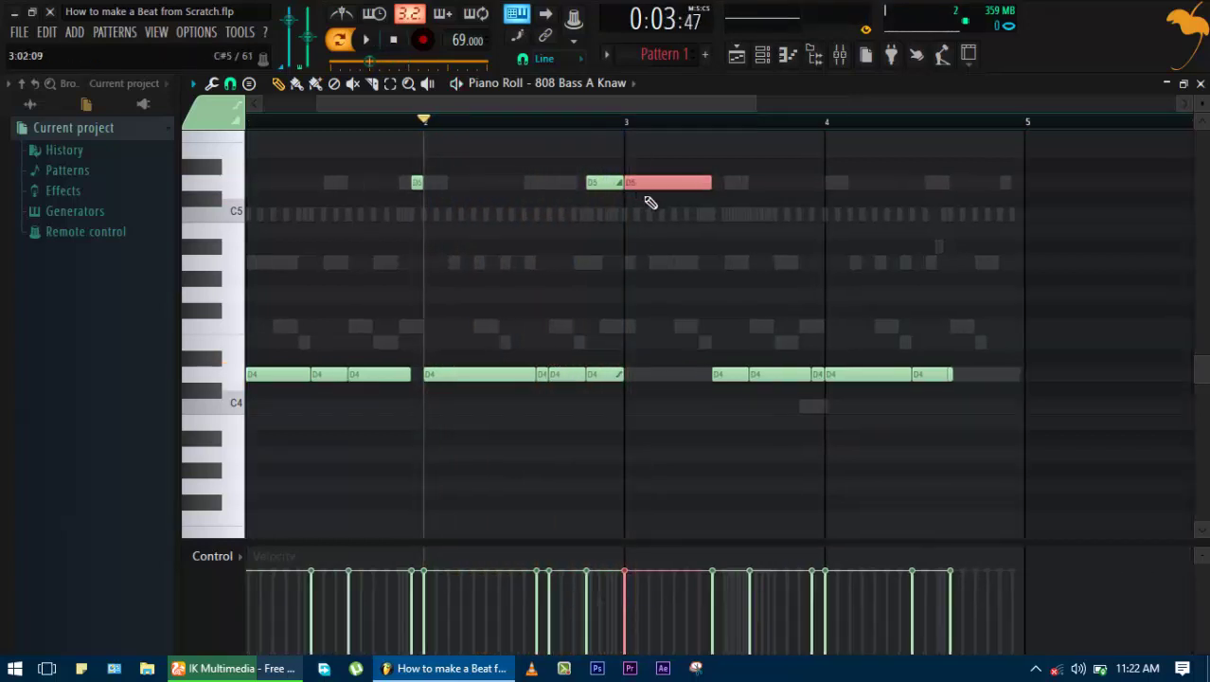
{"action": "scroll", "coordinate": [657, 205], "scroll_direction": "down", "scroll_amount": 2}
{"action": "key", "text": "ctrl+Down"}
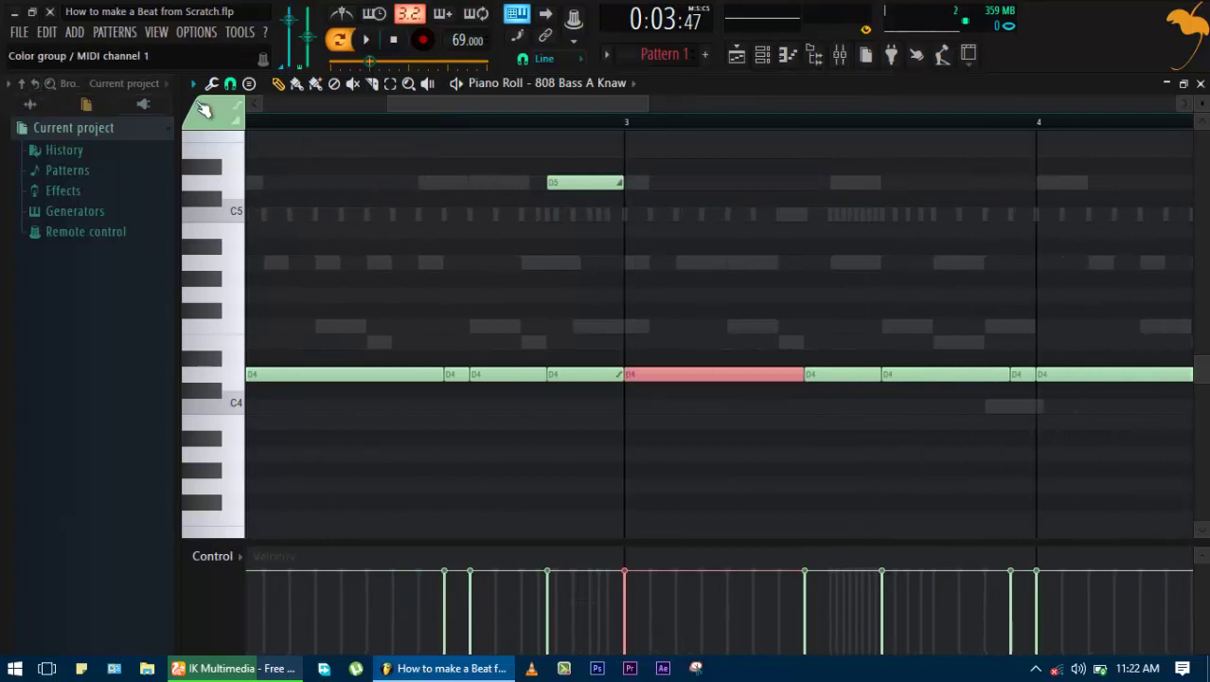
Set the grid snap to 1/4 beat, shorten bar 3's first D4 note to one step, and add a three-step D4 note right after it
{"action": "left_click", "coordinate": [230, 83]}
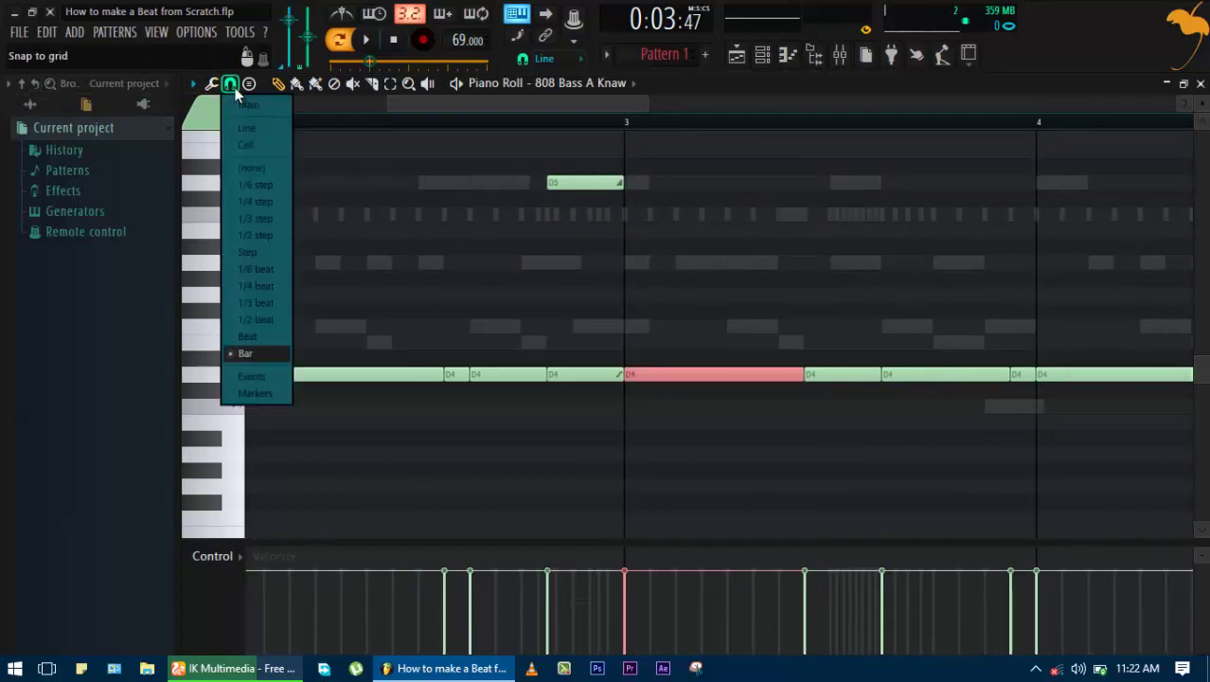
{"action": "left_click", "coordinate": [262, 285]}
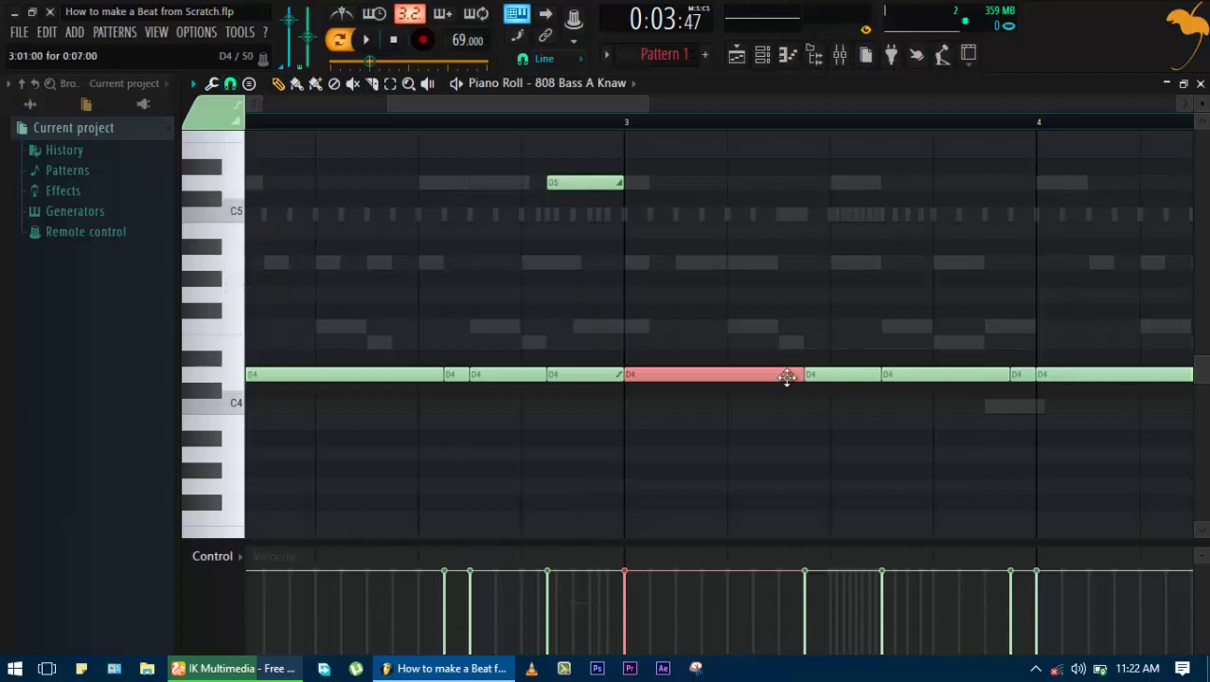
{"action": "left_click_drag", "start_coordinate": [803, 373], "coordinate": [641, 405]}
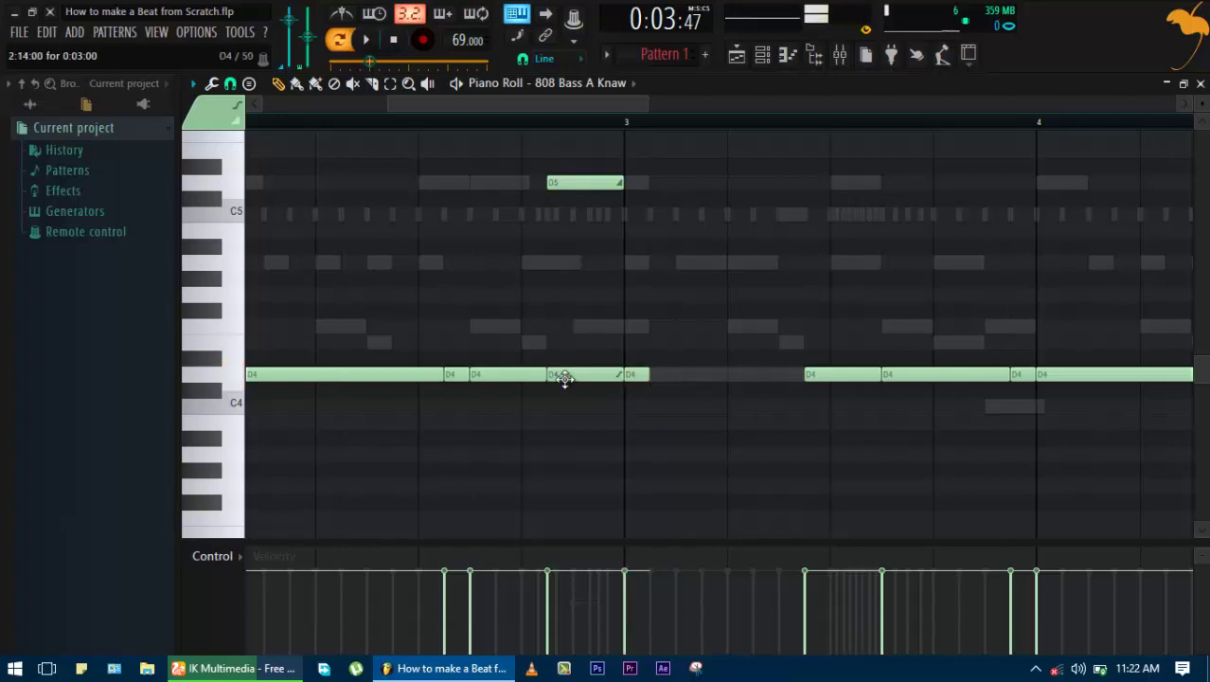
{"action": "left_click_drag", "start_coordinate": [651, 386], "coordinate": [653, 362]}
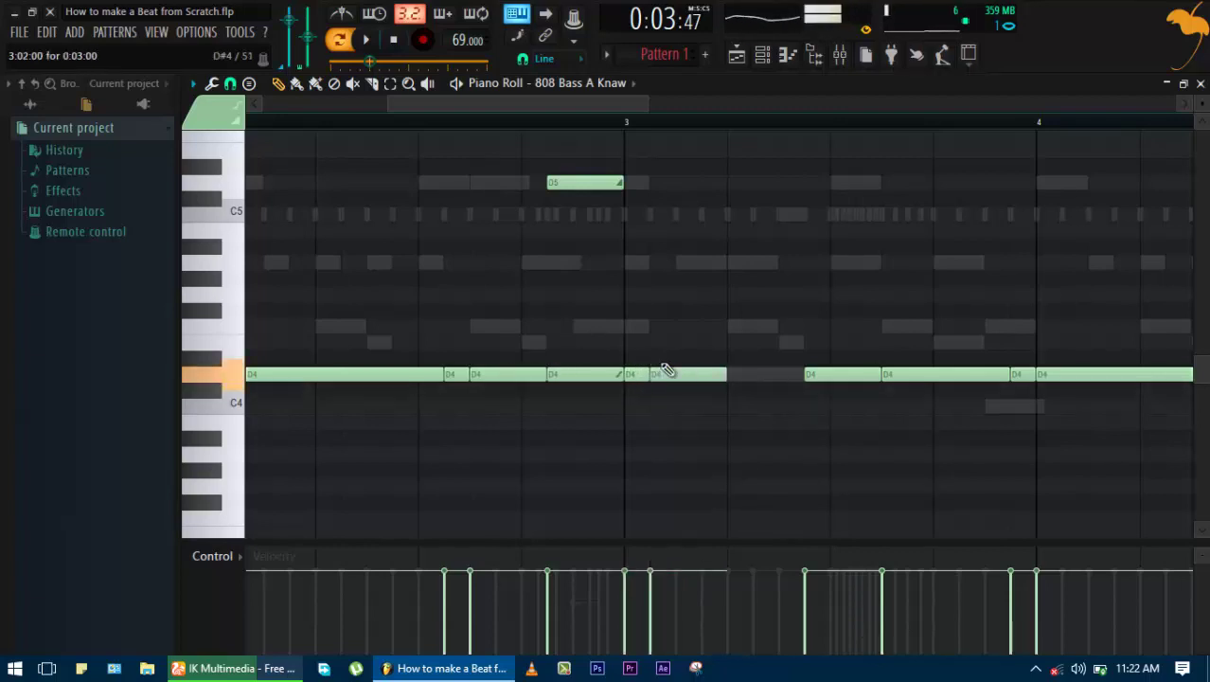
Raise the one-step note at the start of bar 3 an octave to D5 and play from just before it
{"action": "left_click", "coordinate": [641, 374]}
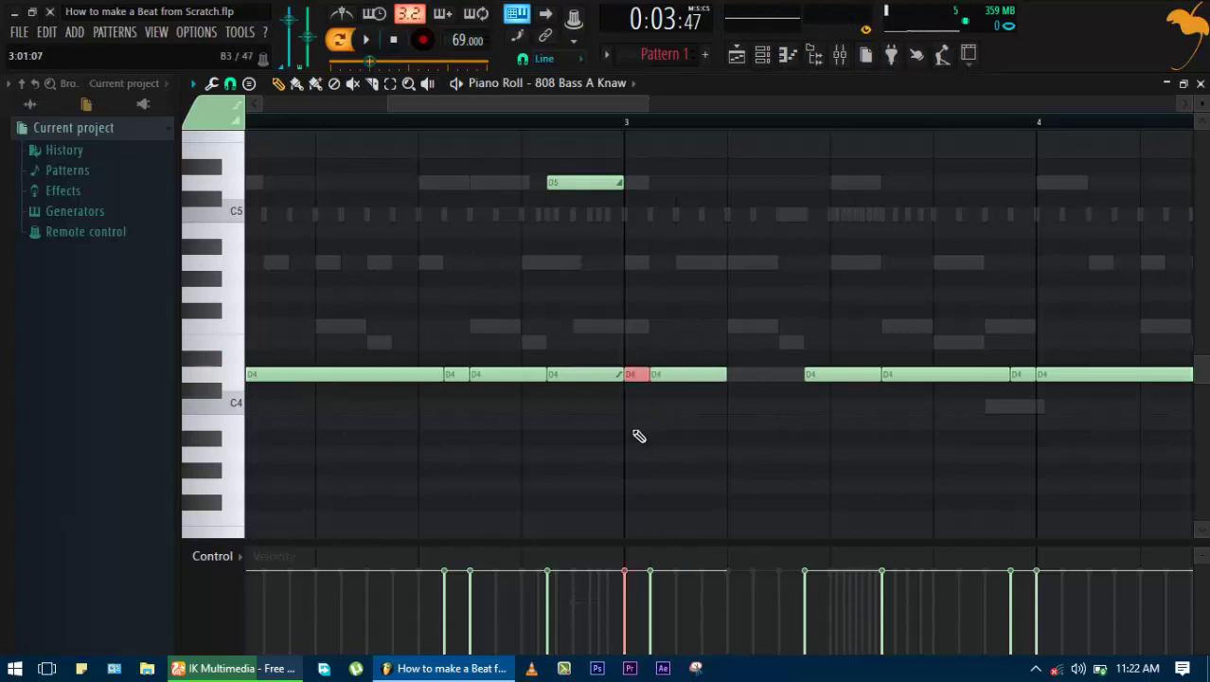
{"action": "key", "text": "ctrl+Up"}
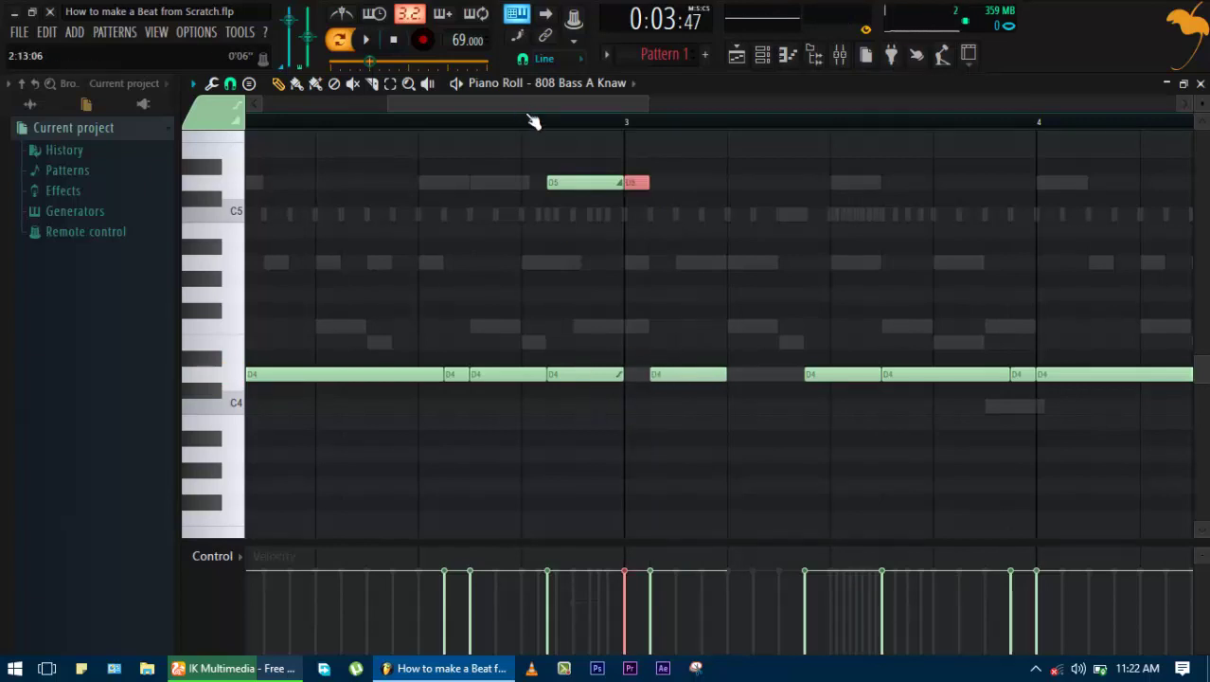
{"action": "left_click", "coordinate": [533, 121]}
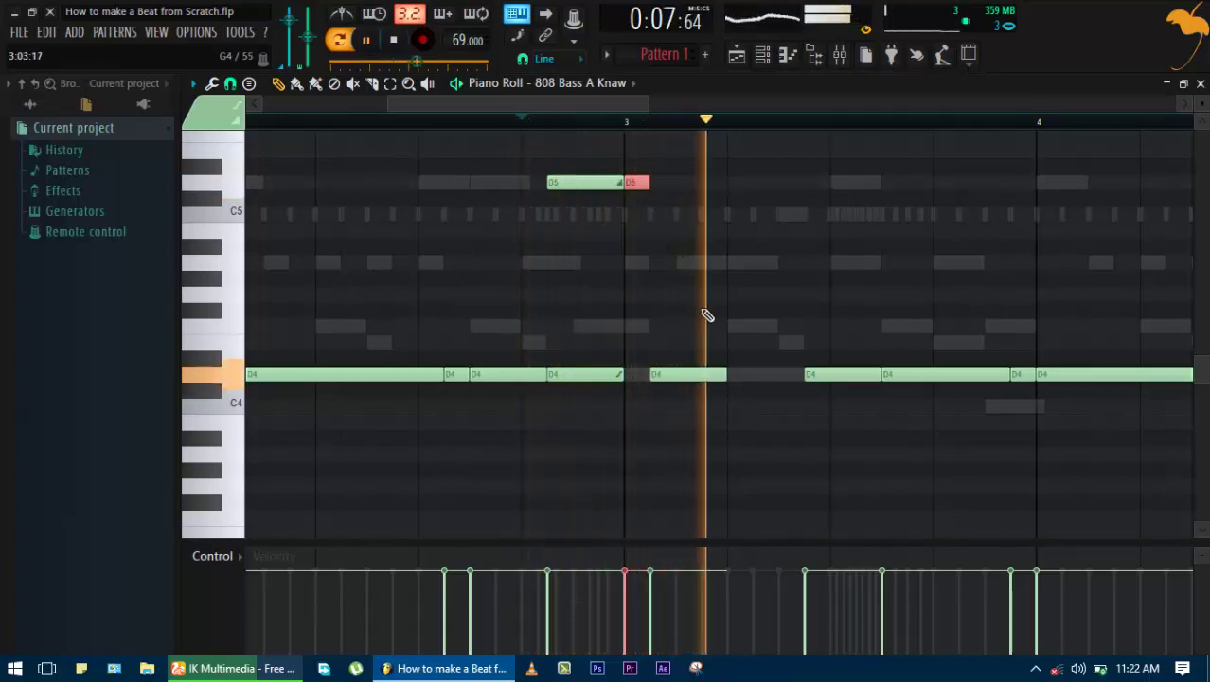
{"action": "key", "text": "space"}
Extend the D4 note at 3:02 up to the next note with quick legato, save the project and play the result
{"action": "left_click", "coordinate": [720, 375]}
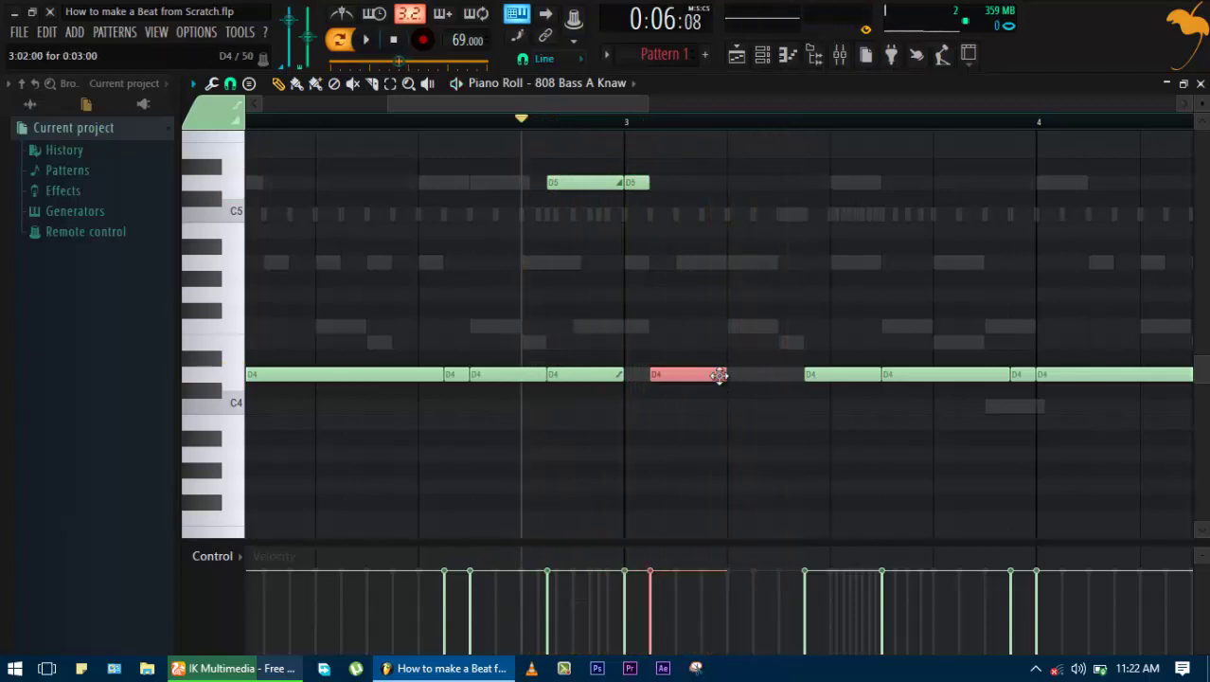
{"action": "key", "text": "ctrl+l"}
{"action": "scroll", "coordinate": [734, 358], "scroll_direction": "down", "scroll_amount": 4}
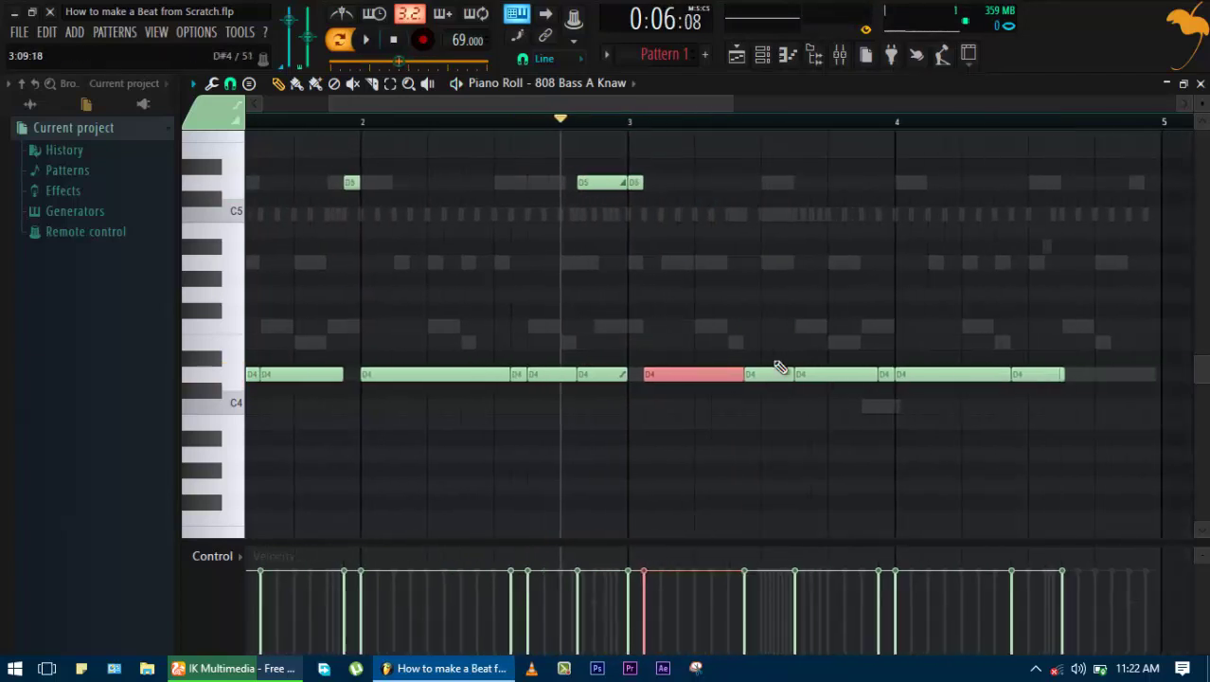
{"action": "key", "text": "ctrl+s"}
{"action": "key", "text": "space"}
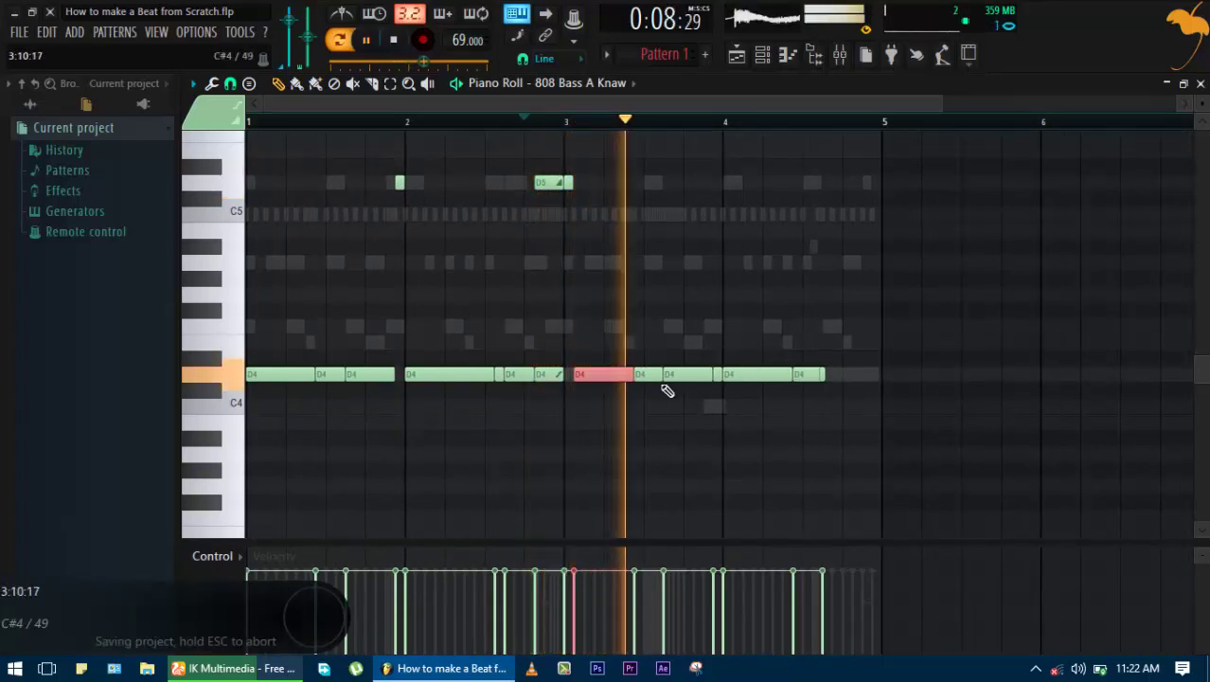
{"action": "key", "text": "space"}
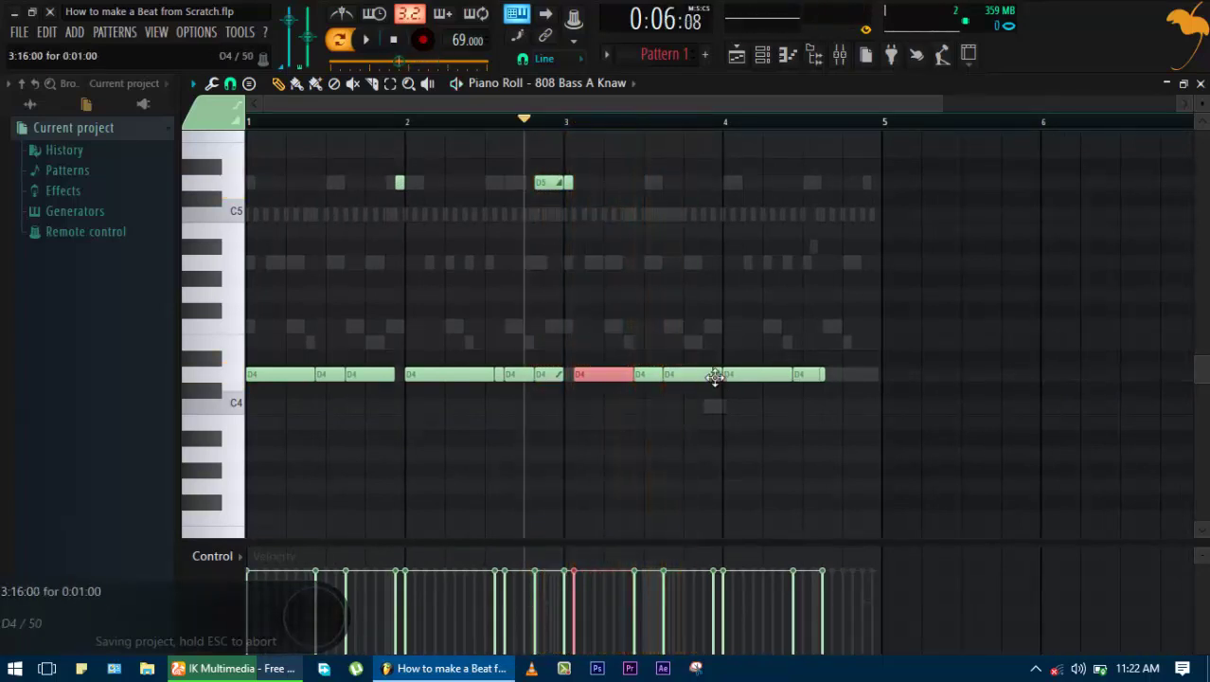
Try the long D4 note late in bar 3 an octave lower at D3, play from bar 3, and return it to D4
{"action": "left_click", "coordinate": [707, 373]}
{"action": "right_click", "coordinate": [706, 373]}
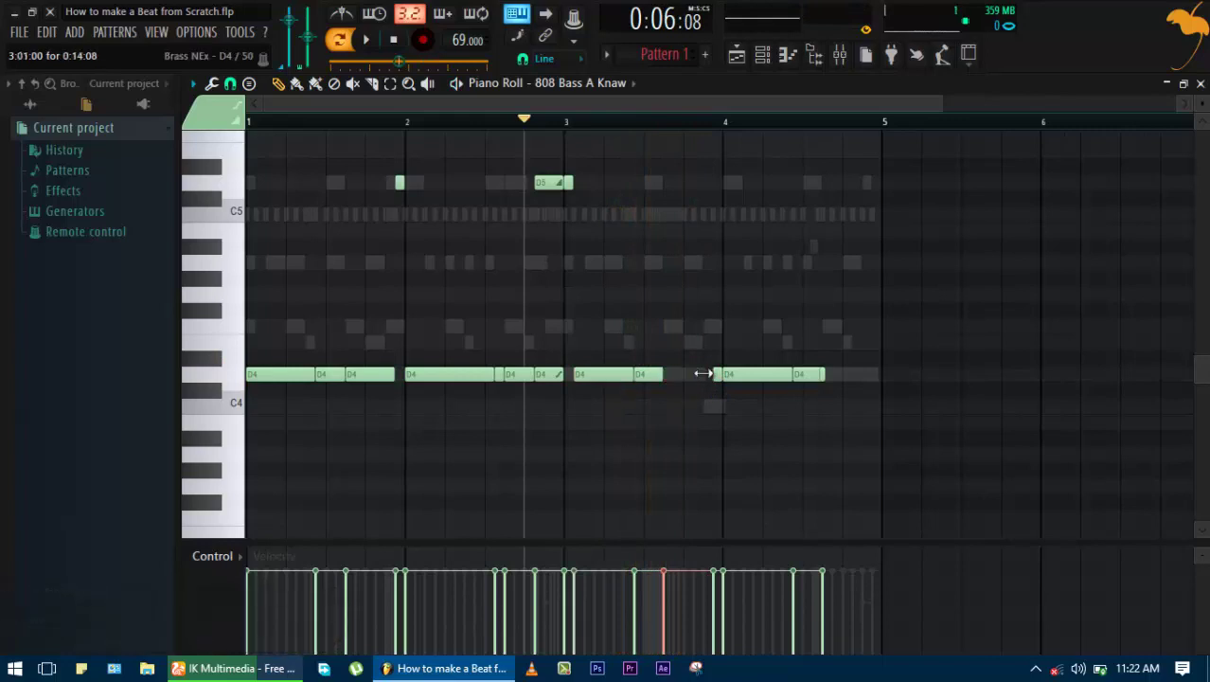
{"action": "scroll", "coordinate": [705, 369], "scroll_direction": "up", "scroll_amount": 1}
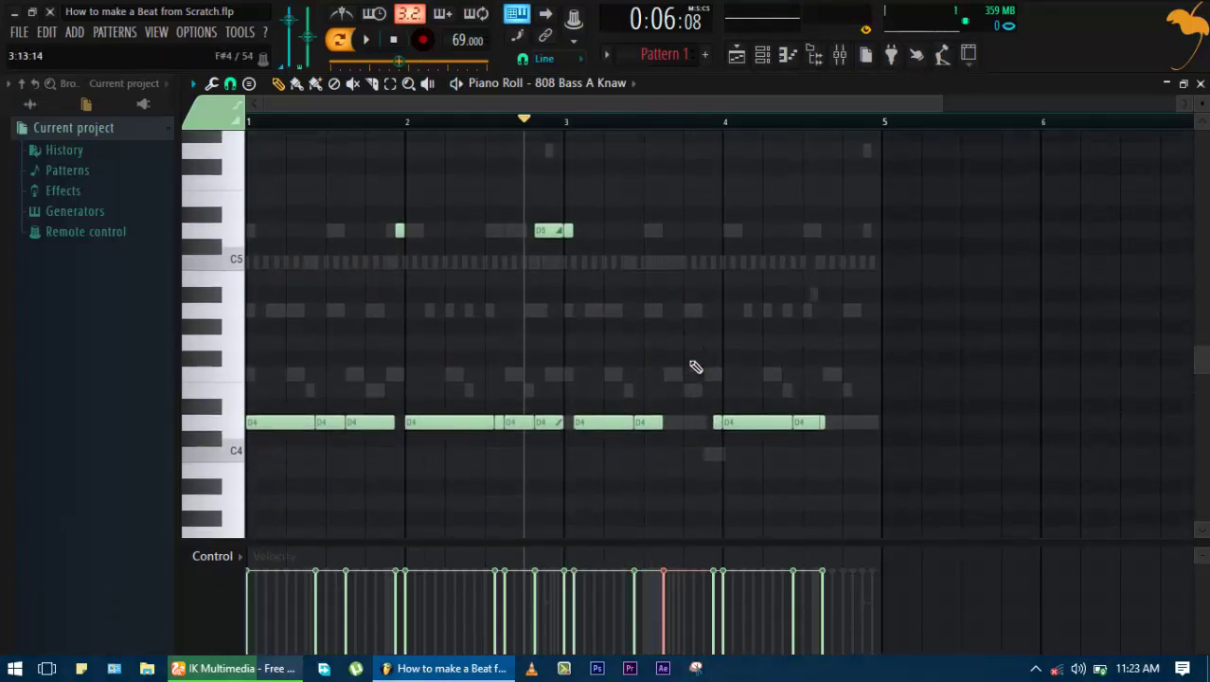
{"action": "scroll", "coordinate": [694, 366], "scroll_direction": "down", "scroll_amount": 2}
{"action": "scroll", "coordinate": [696, 366], "scroll_direction": "down", "scroll_amount": 2}
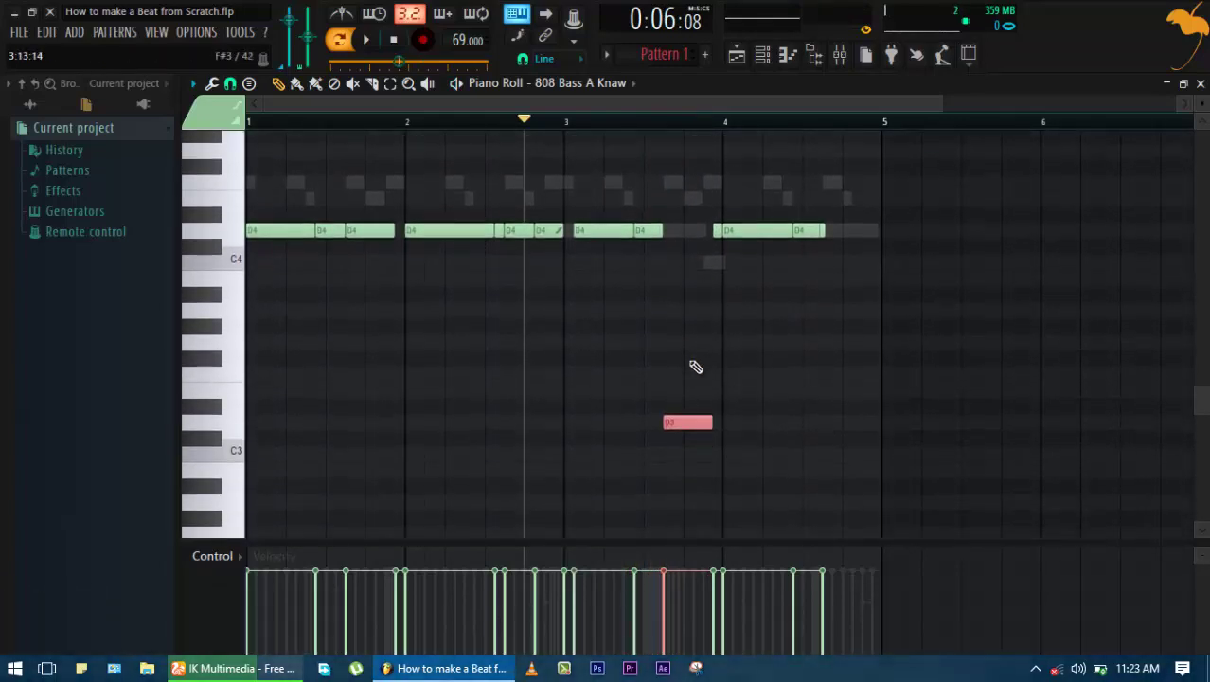
{"action": "left_click", "coordinate": [564, 121]}
{"action": "key", "text": "space"}
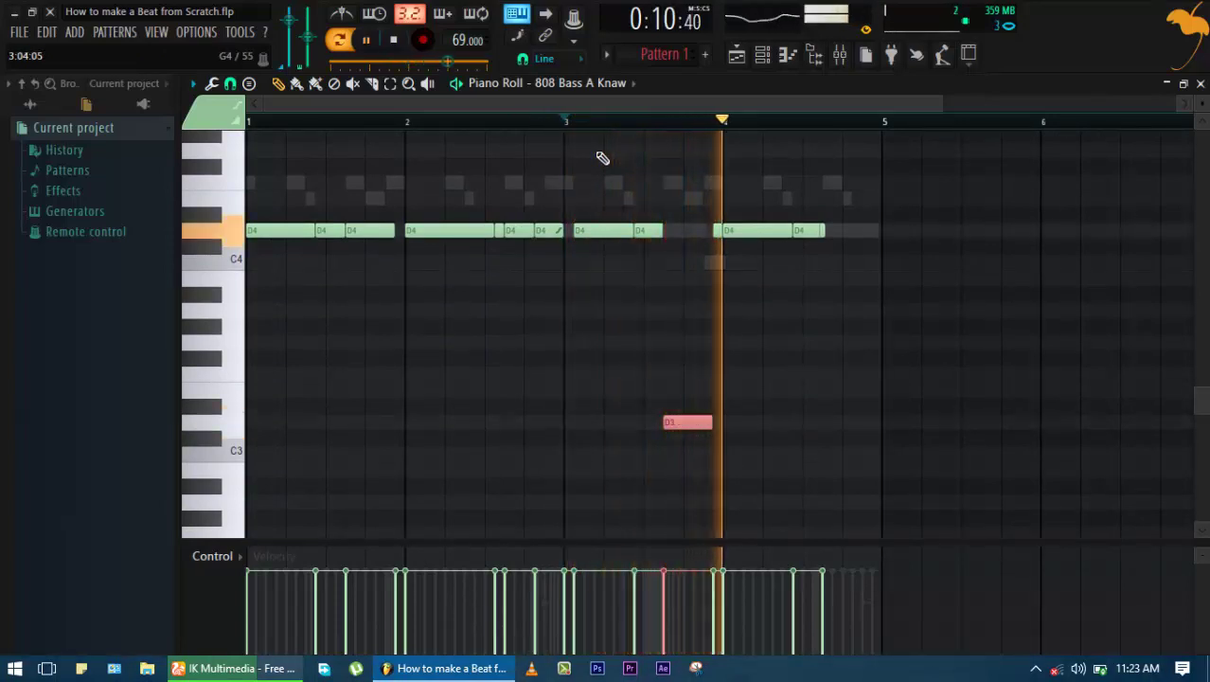
{"action": "key", "text": "space"}
{"action": "key", "text": "ctrl+Up"}
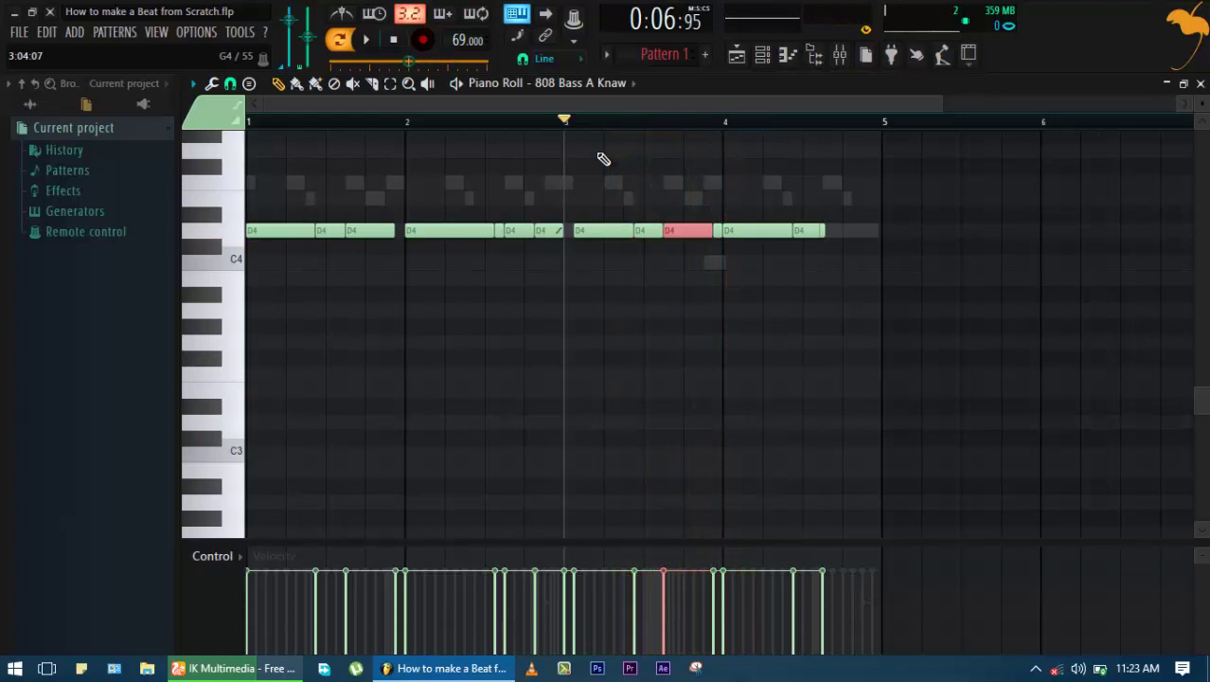
Lower the long D4 note late in bar 3 by two semitones to C4 and play from bar 3
{"action": "key", "text": "shift+Down"}
{"action": "key", "text": "shift+Down"}
{"action": "key", "text": "space"}
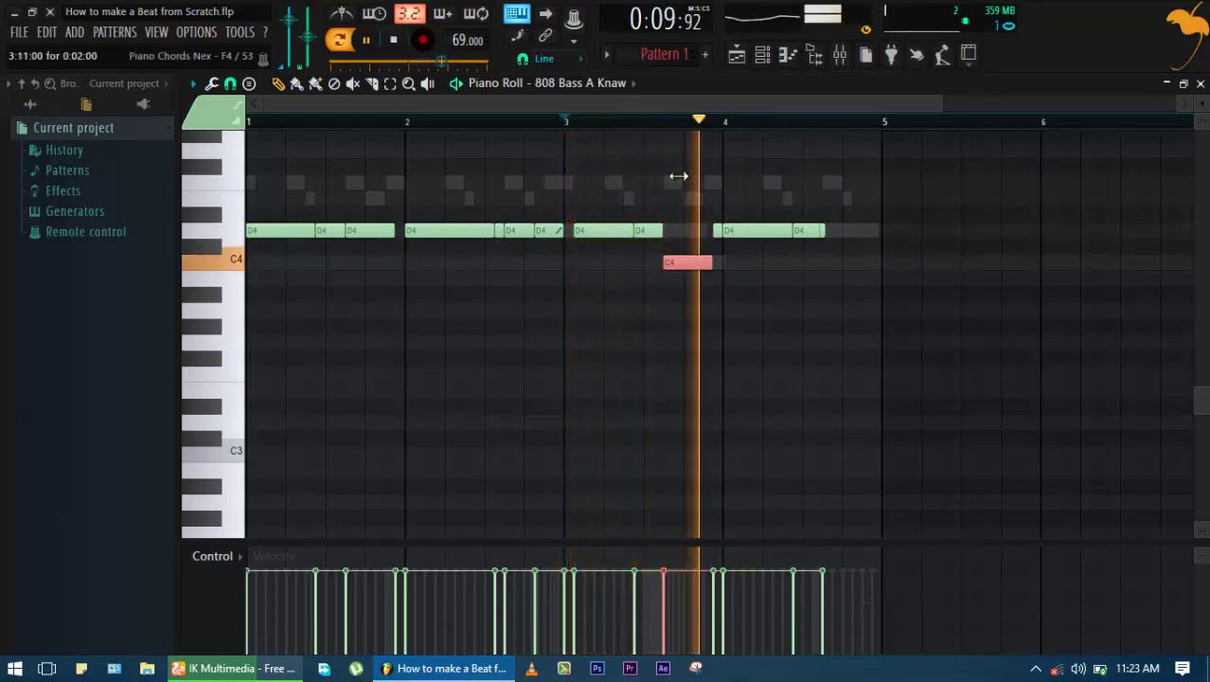
{"action": "key", "text": "space"}
Move the one-step D4 note just before bar 4 up to E4, play from bar 3 and save the project
{"action": "left_click_drag", "start_coordinate": [717, 230], "coordinate": [719, 194]}
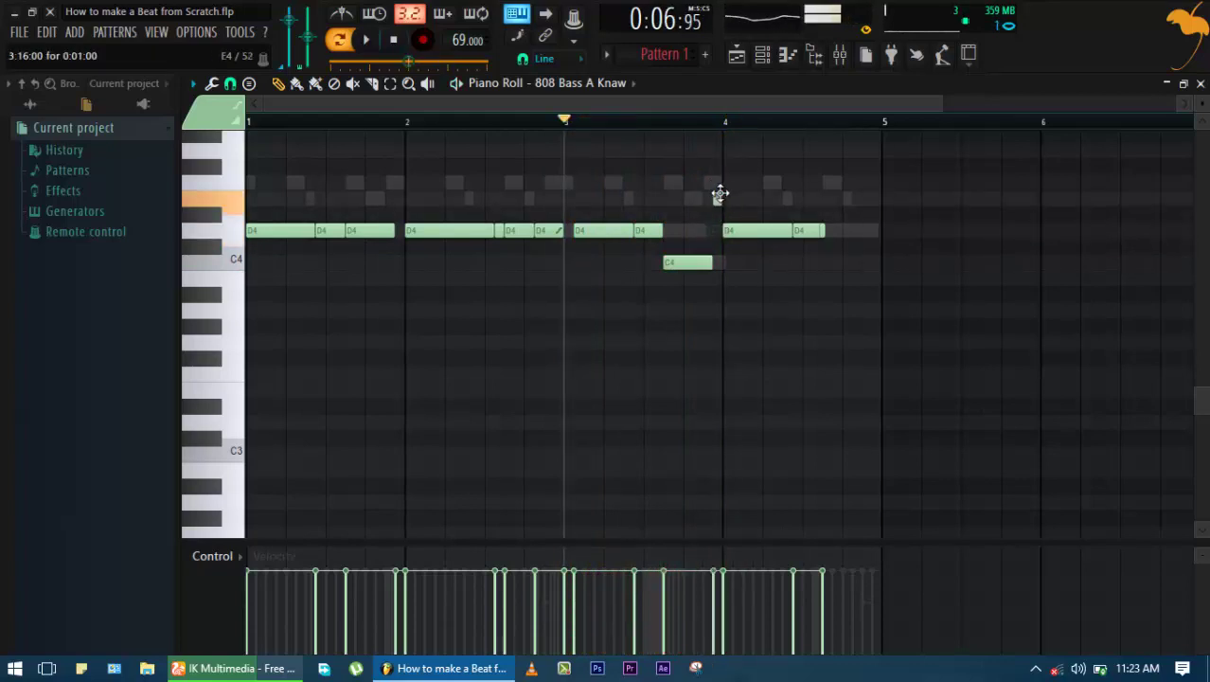
{"action": "key", "text": "space"}
{"action": "key", "text": "ctrl+s"}
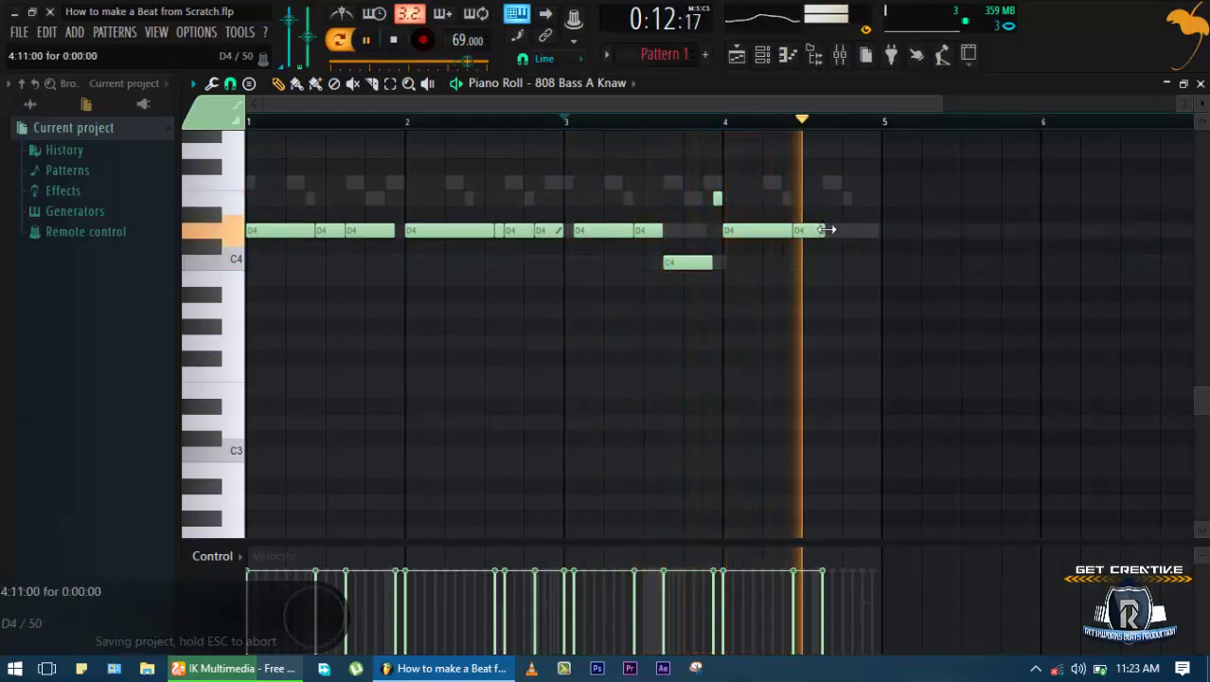
{"action": "key", "text": "space"}
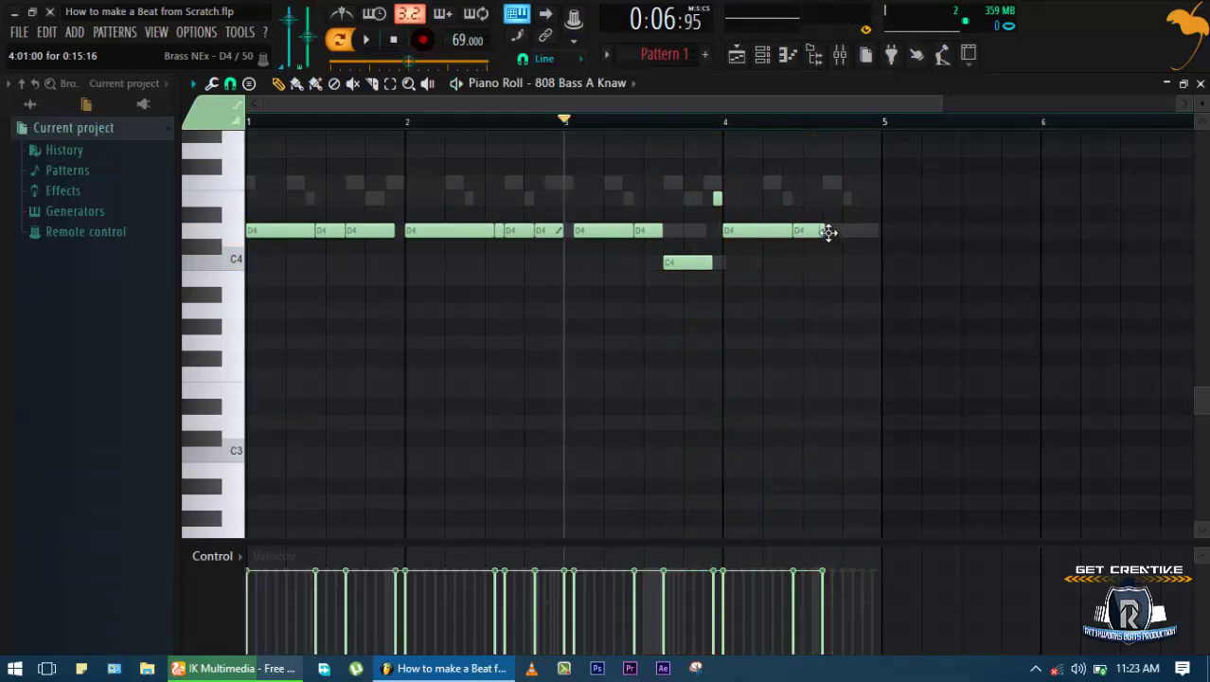
Lengthen the last D4 note in bar 4 to six steps so it ends at bar 5, and save the project
{"action": "left_click_drag", "start_coordinate": [829, 231], "coordinate": [880, 236]}
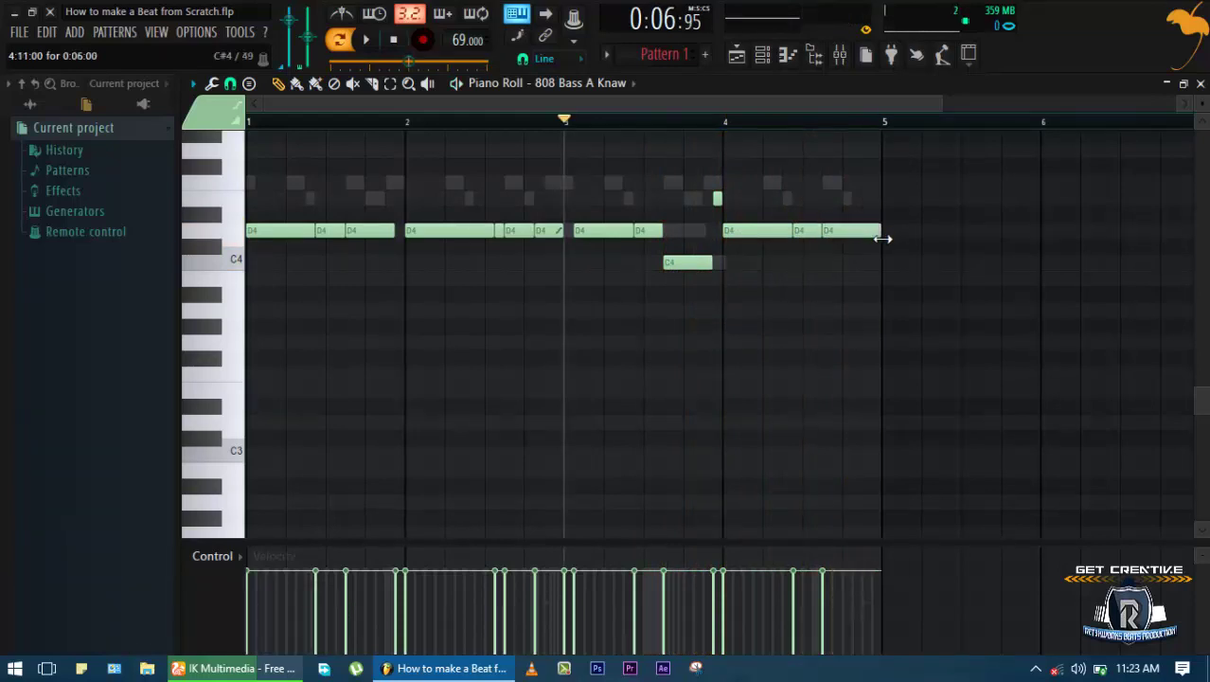
{"action": "key", "text": "ctrl+s"}
{"action": "left_click", "coordinate": [846, 229]}
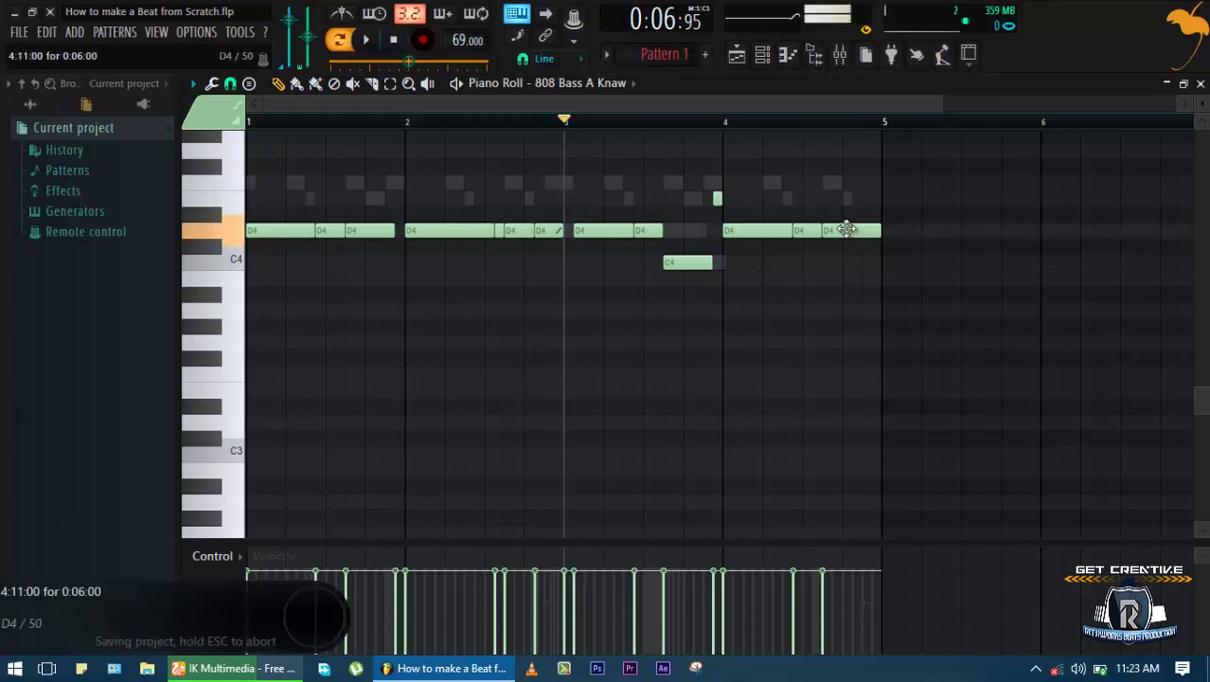
{"action": "double_click", "coordinate": [846, 229]}
{"action": "key", "text": "Escape"}
{"action": "mouse_move", "coordinate": [847, 229]}
{"action": "left_mouse_down"}
{"action": "mouse_move", "coordinate": [888, 235]}
{"action": "mouse_move", "coordinate": [852, 231]}
{"action": "left_mouse_up"}
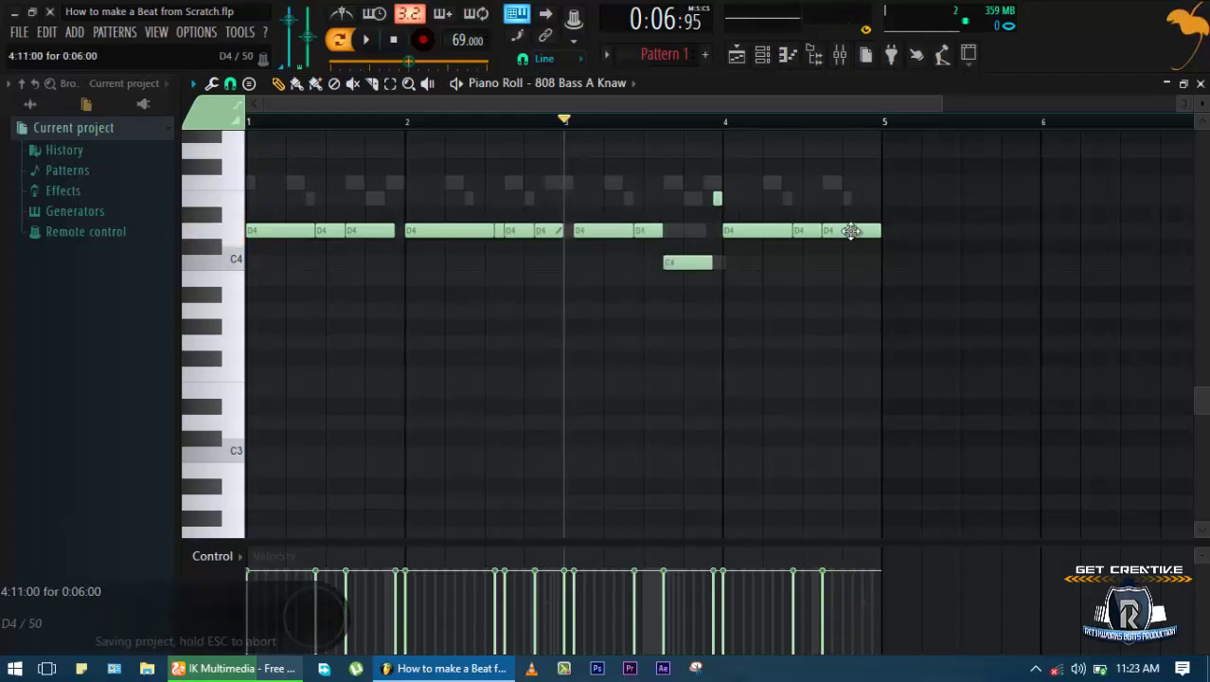
Copy the six-step D4 note at the end of bar 4 one octave up to D5
{"action": "left_click", "coordinate": [851, 231]}
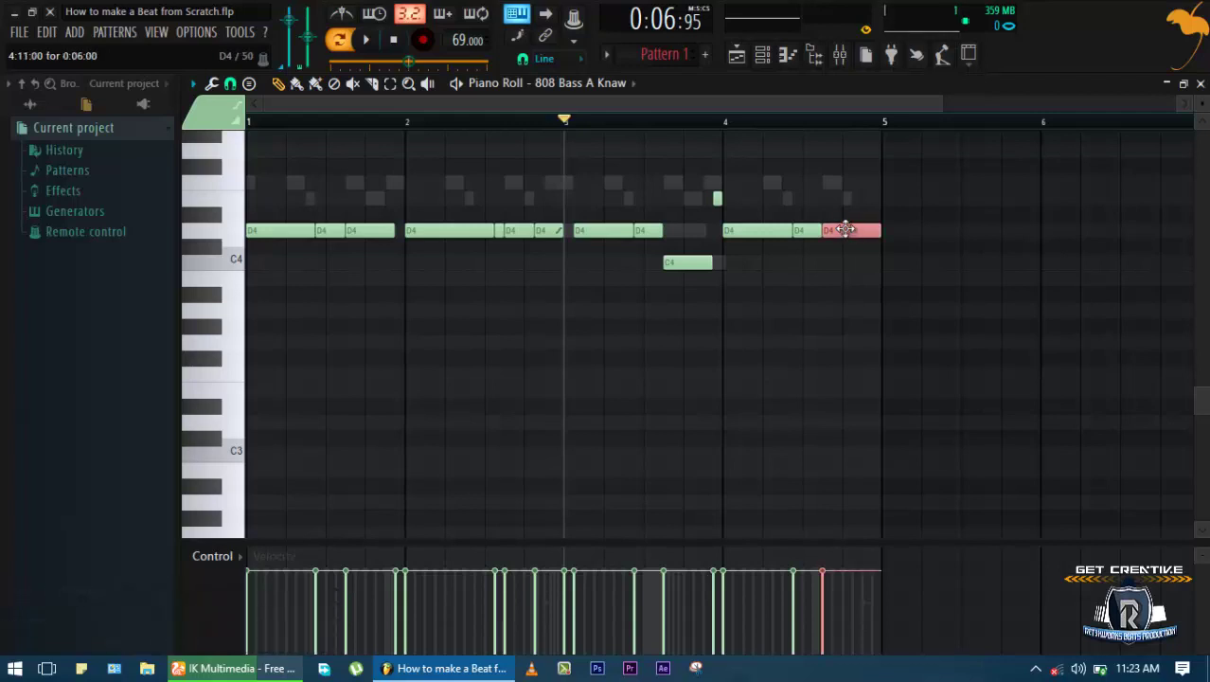
{"action": "mouse_move", "coordinate": [845, 230]}
{"action": "left_mouse_down"}
{"action": "mouse_move", "coordinate": [858, 231]}
{"action": "mouse_move", "coordinate": [843, 239]}
{"action": "left_mouse_up"}
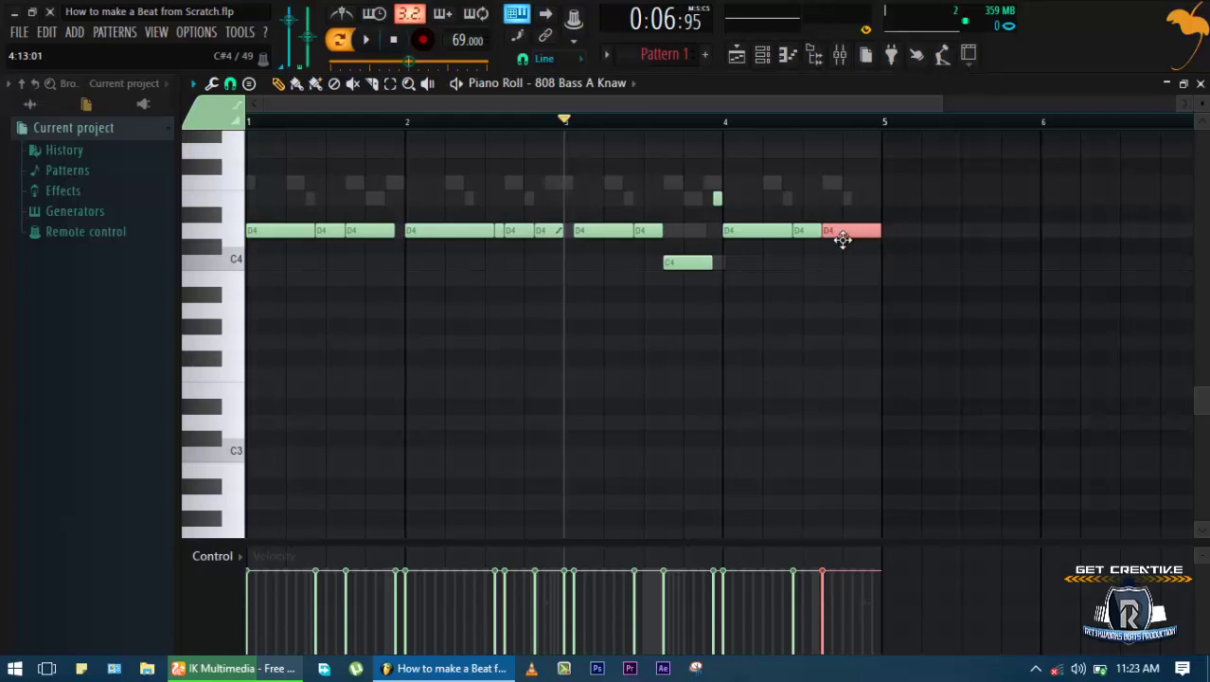
{"action": "left_click", "coordinate": [842, 239]}
{"action": "key", "text": "ctrl+z"}
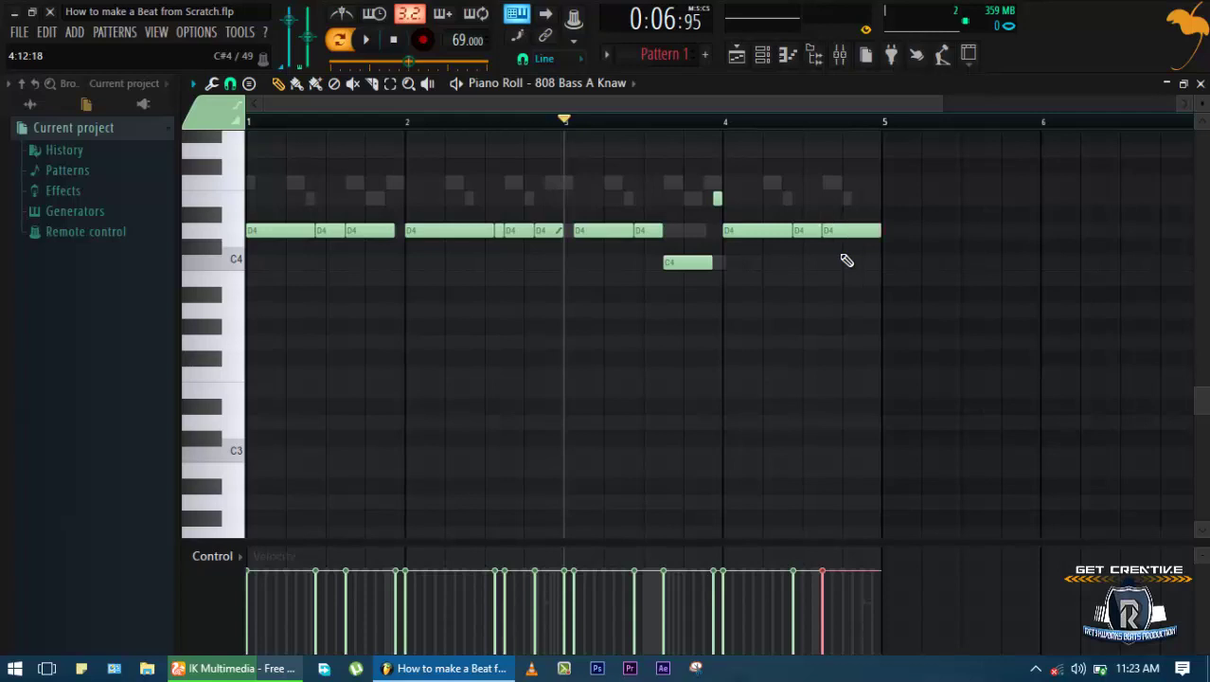
{"action": "scroll", "coordinate": [846, 261], "scroll_direction": "up", "scroll_amount": 4}
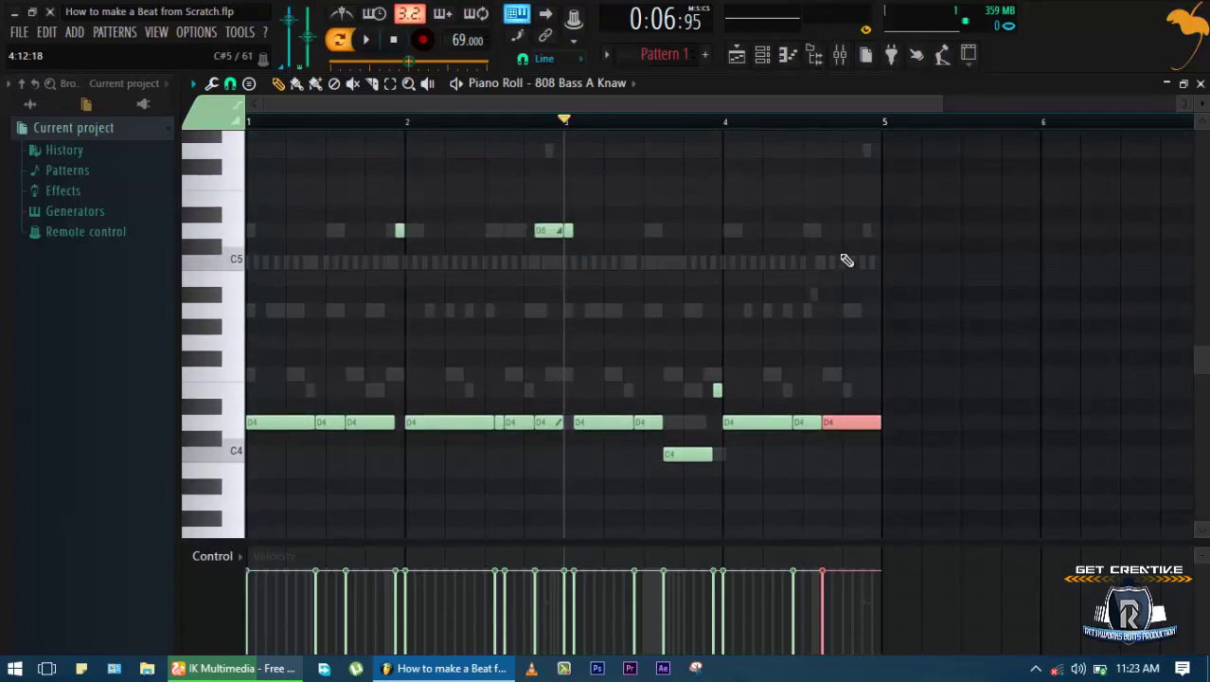
{"action": "key", "text": "ctrl+Up"}
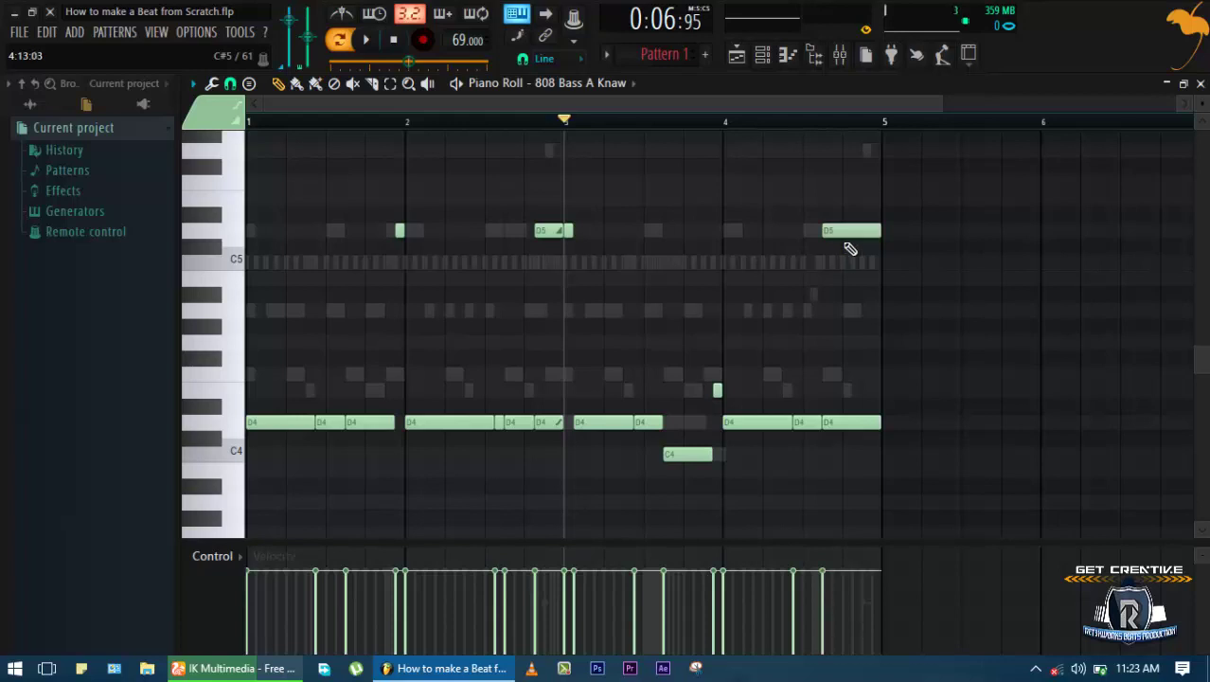
Turn on portamento for the D5 note at the end of bar 4 and slide for the D4 note beneath it
{"action": "double_click", "coordinate": [846, 232]}
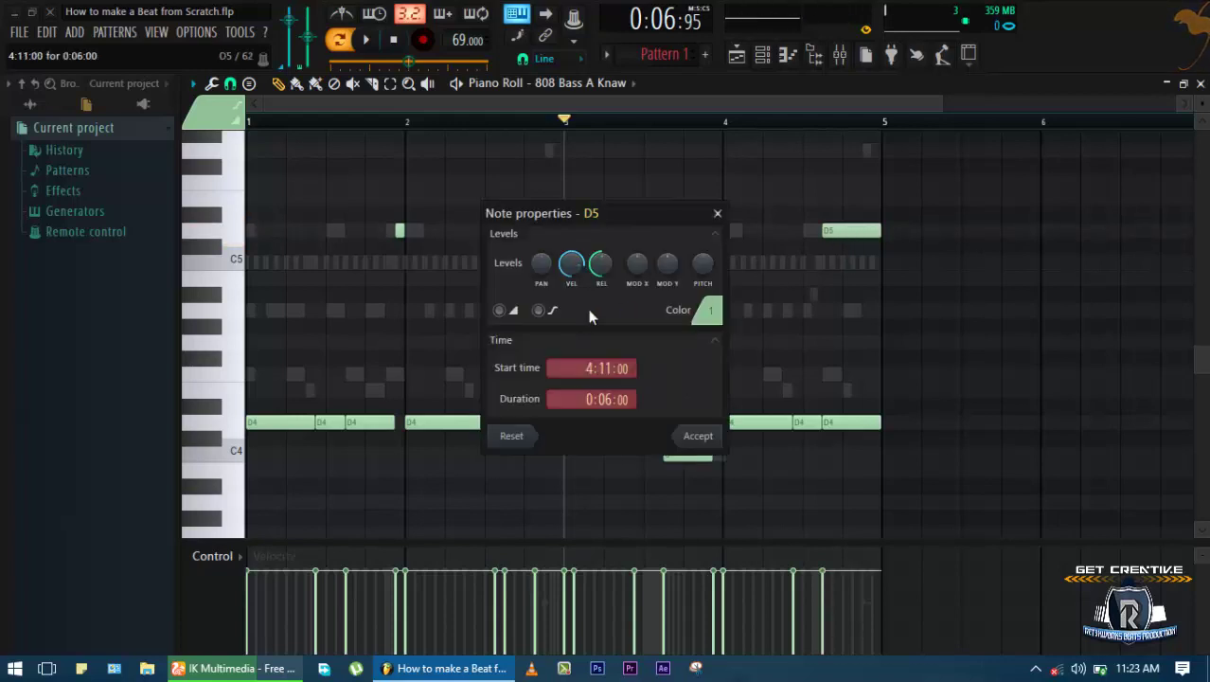
{"action": "left_click", "coordinate": [539, 311]}
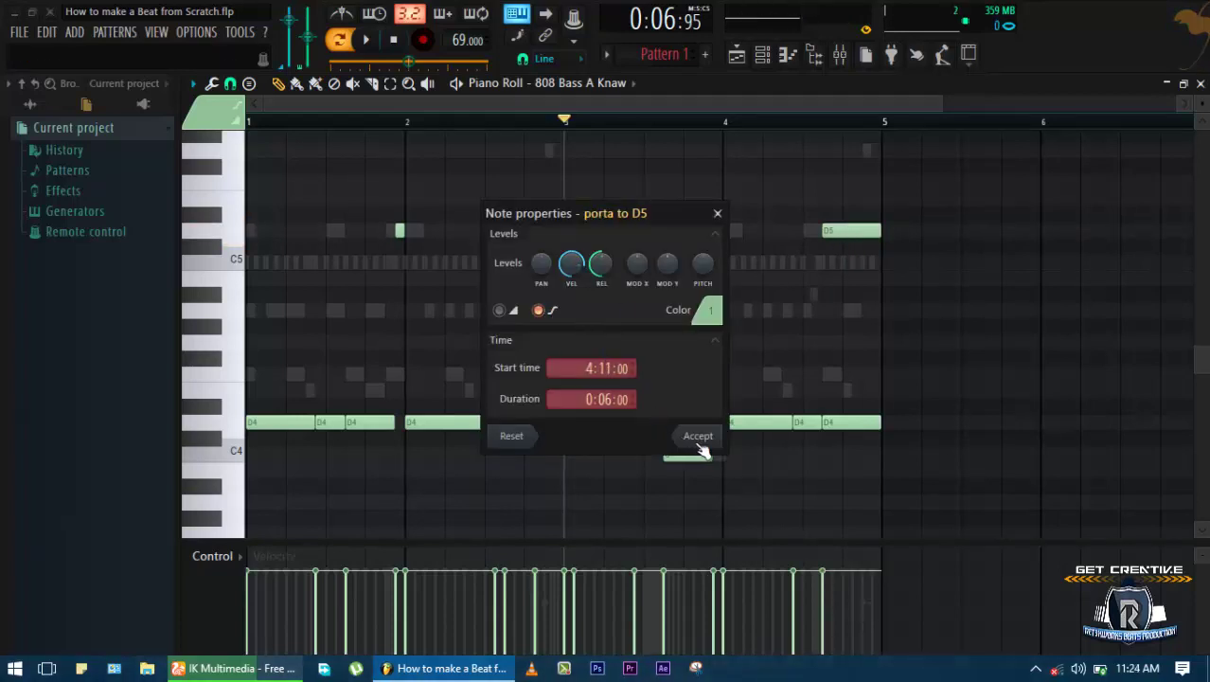
{"action": "left_click", "coordinate": [697, 436]}
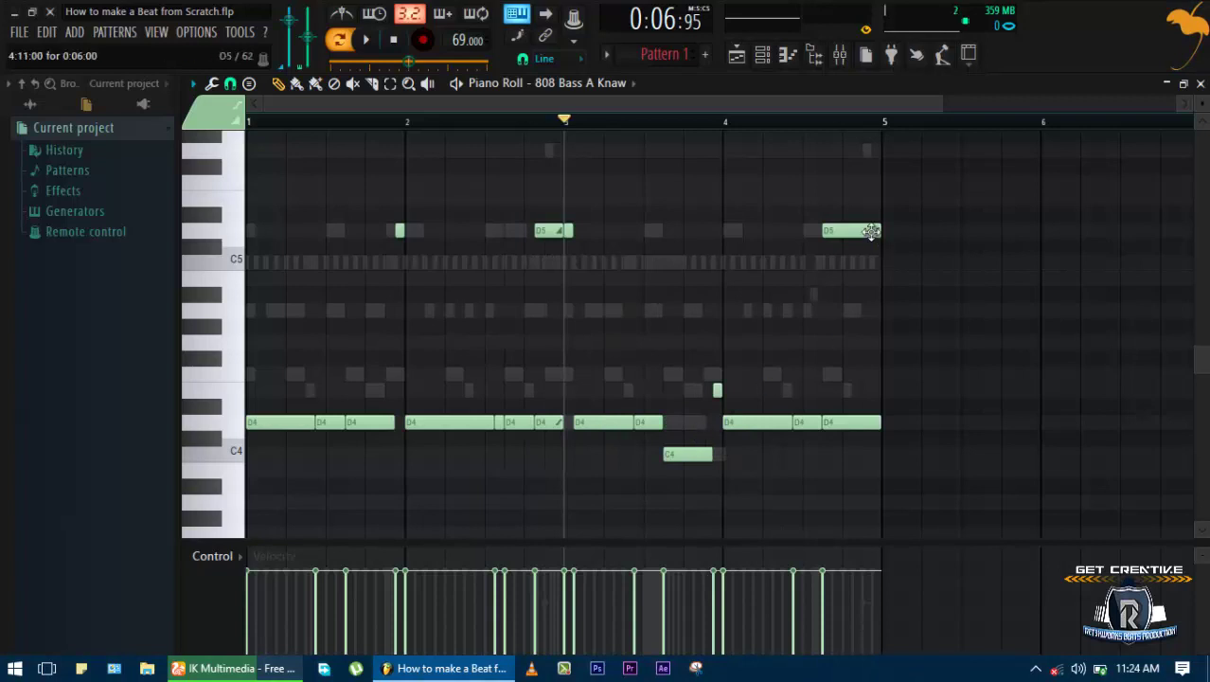
{"action": "double_click", "coordinate": [854, 426]}
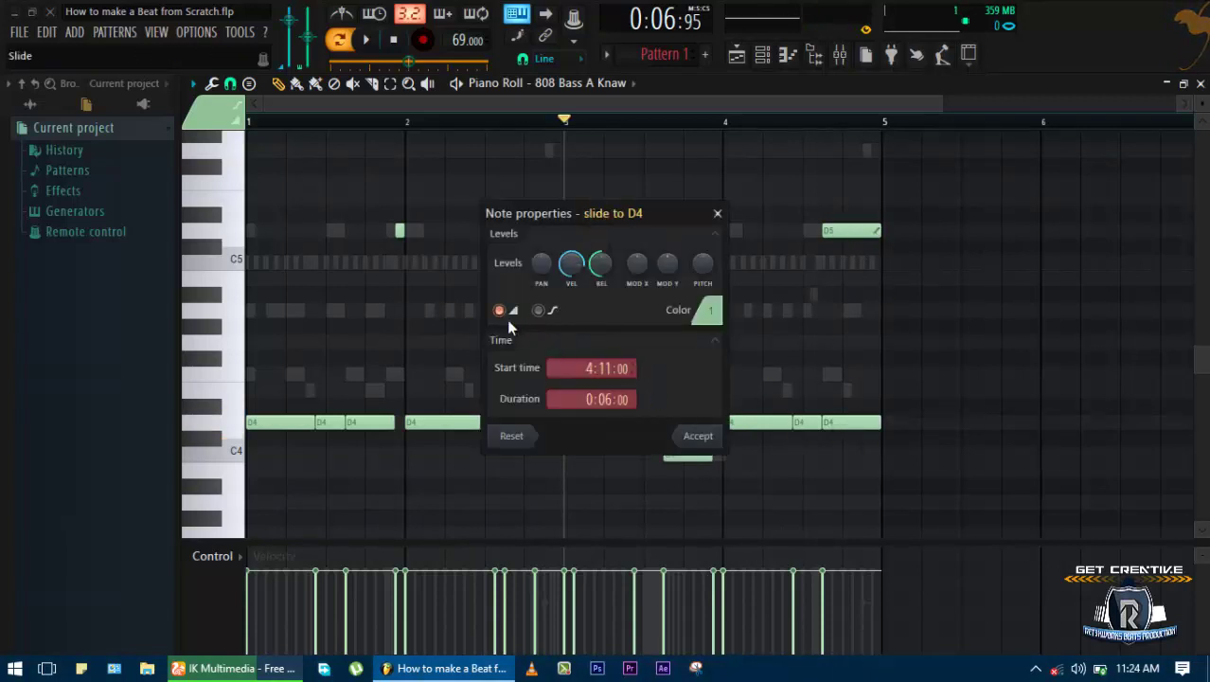
{"action": "left_click", "coordinate": [701, 437]}
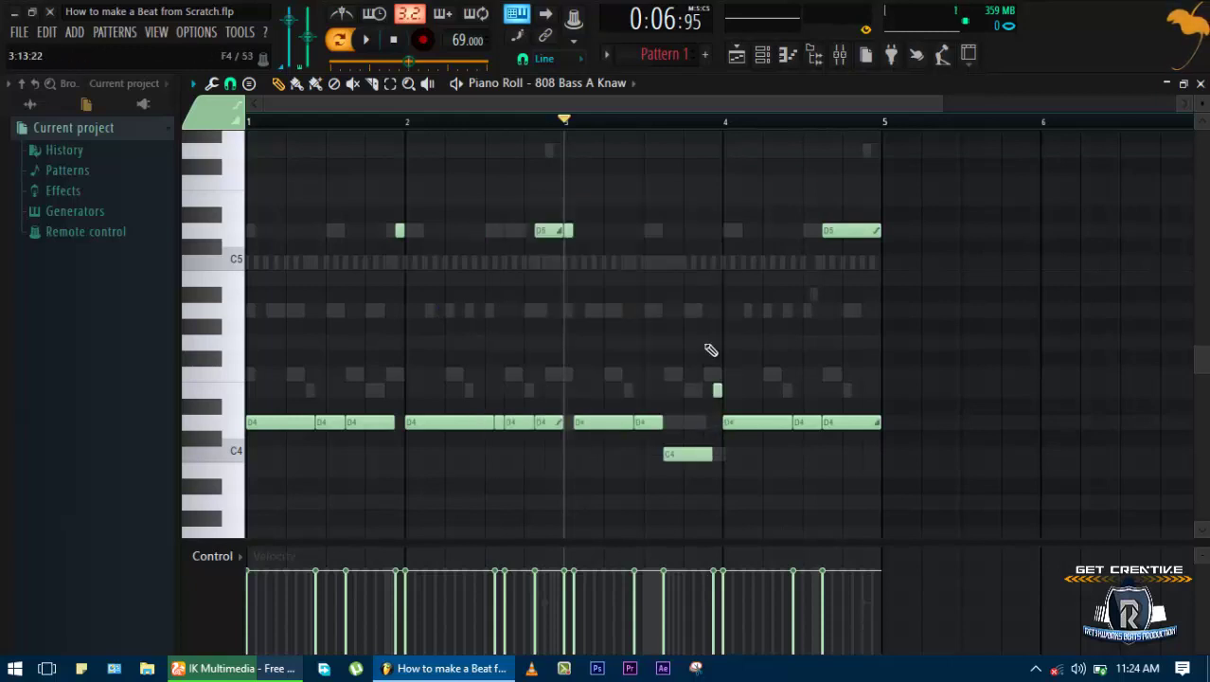
Play the bassline from within bar 4 and open the channel rack
{"action": "left_click", "coordinate": [785, 121]}
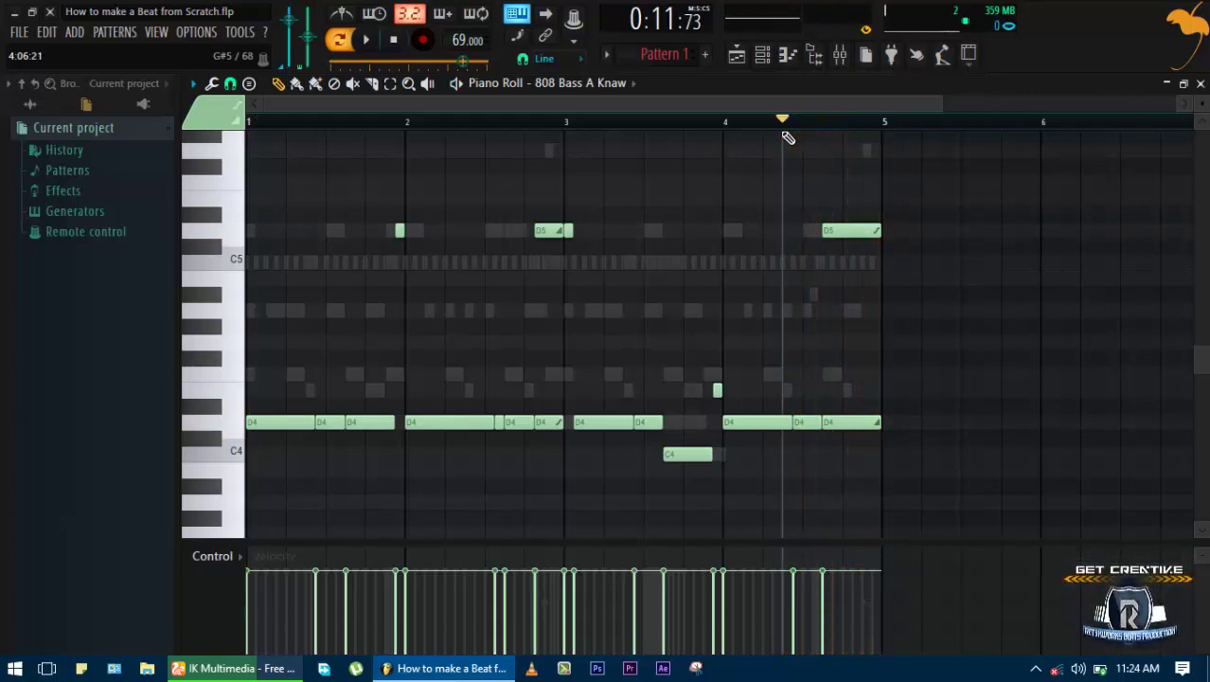
{"action": "key", "text": "space"}
{"action": "key", "text": "F7"}
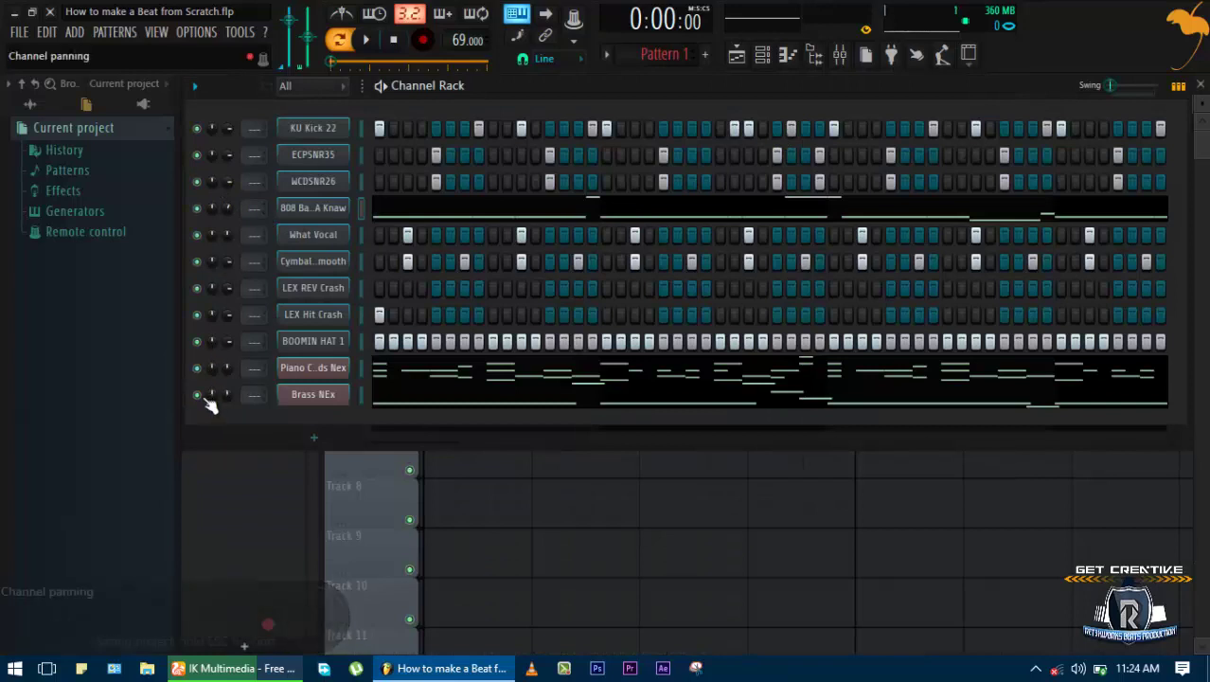
Play the pattern through and save the project
{"action": "key", "text": "space"}
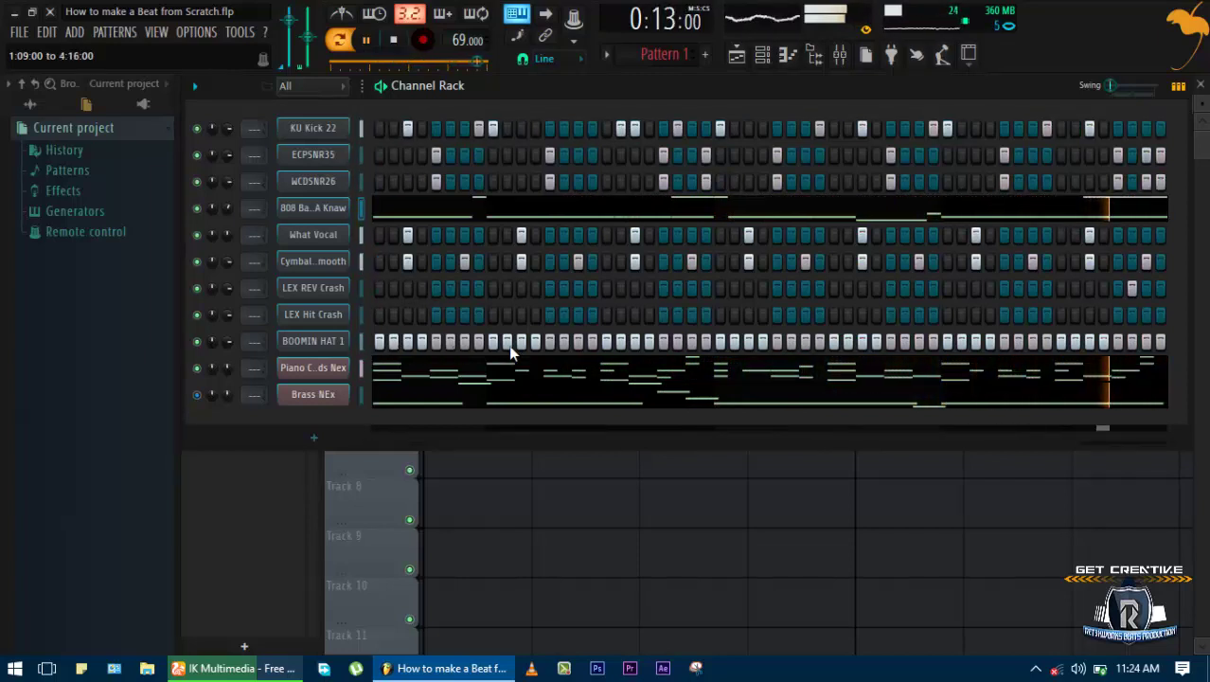
{"action": "key", "text": "space"}
{"action": "key", "text": "ctrl+s"}
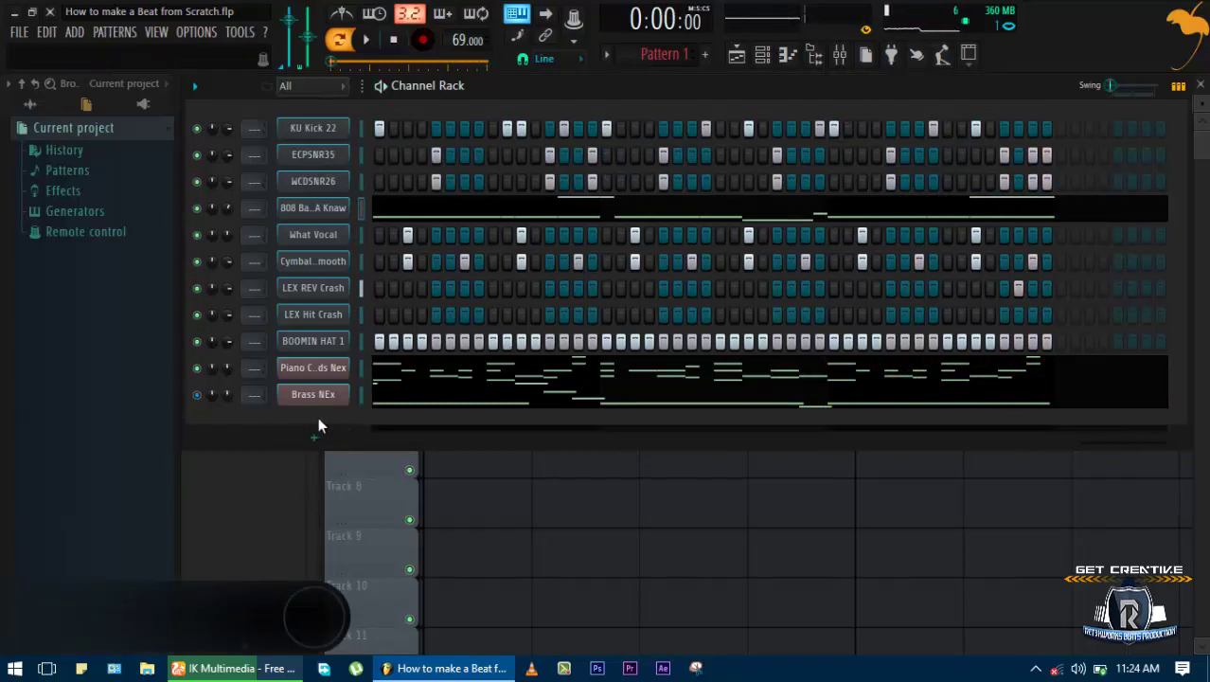
{"action": "key", "text": "ctrl+s"}
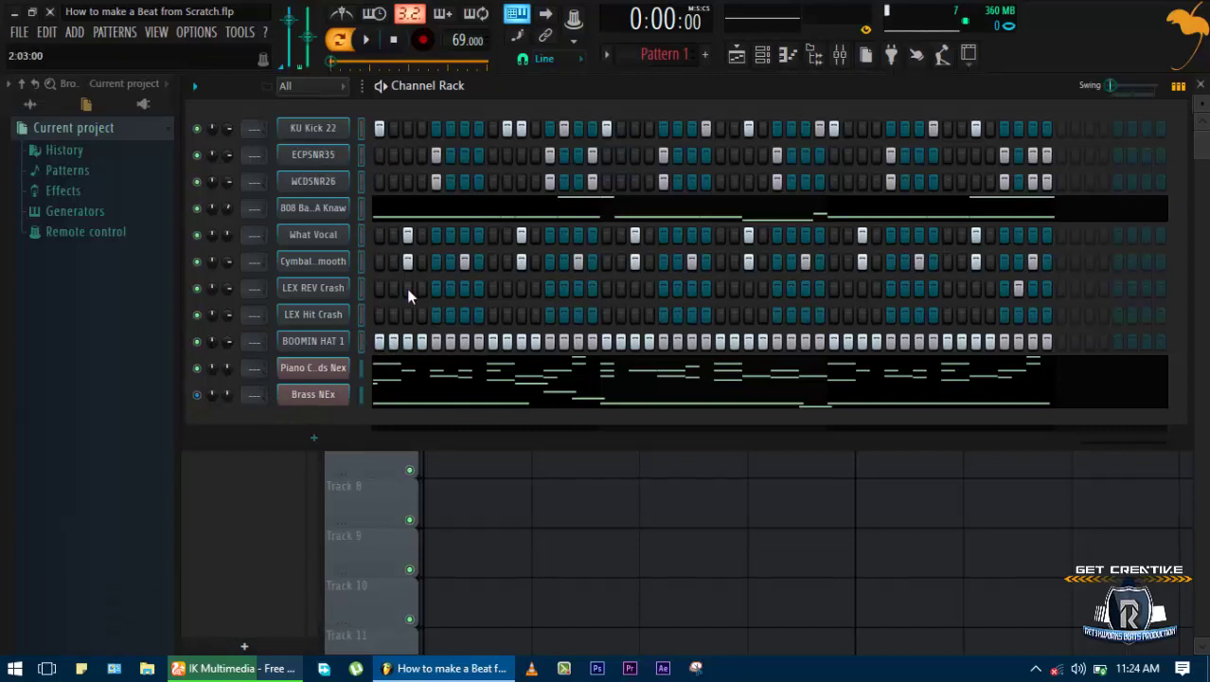
{"action": "left_click", "coordinate": [194, 86]}
{"action": "mouse_move", "coordinate": [268, 258]}
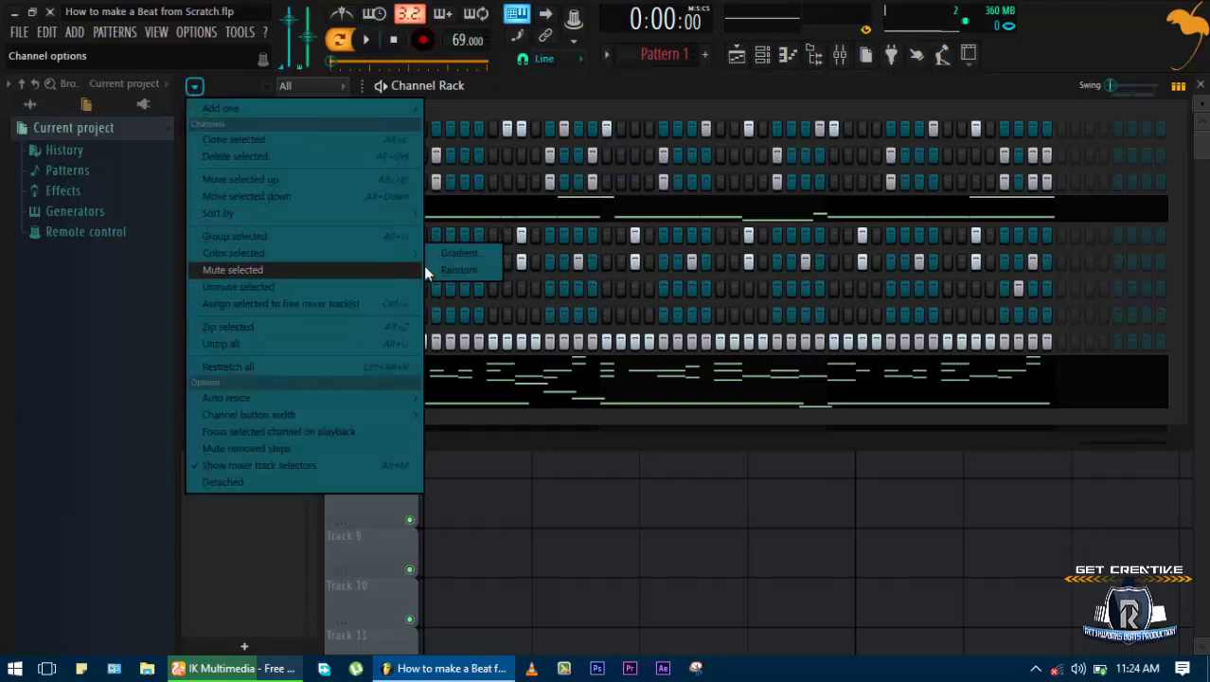
{"action": "left_click", "coordinate": [478, 269]}
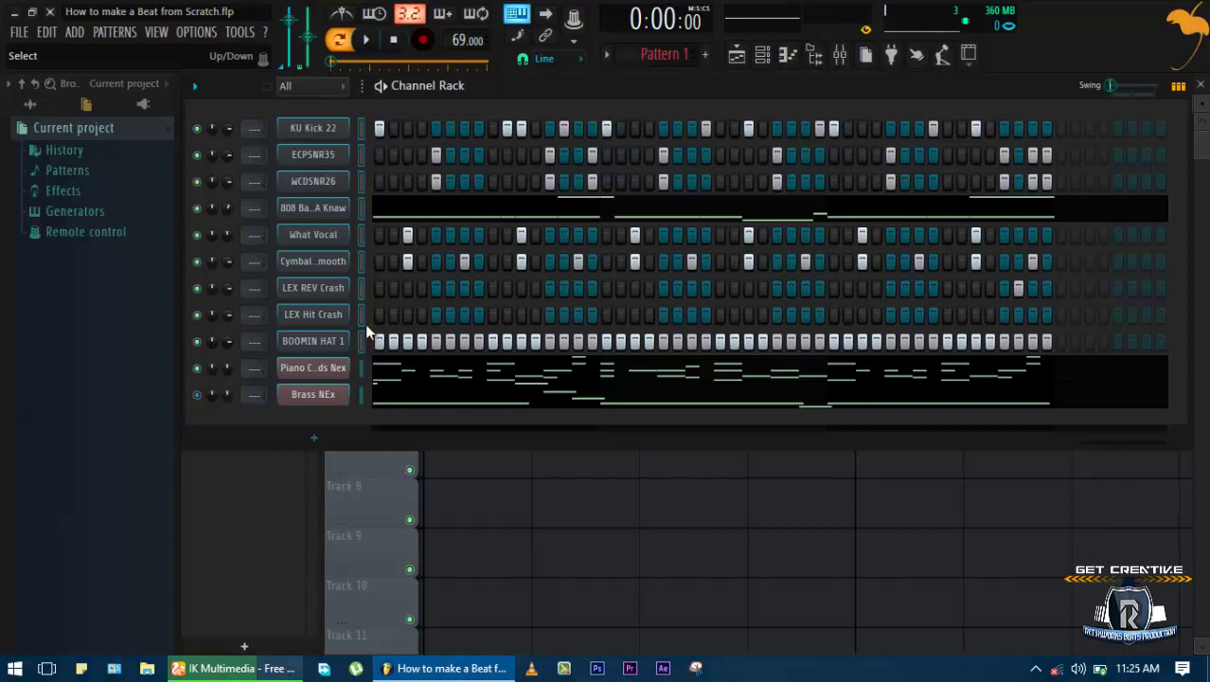
Color the selected channels from KU Kick 22 through BOOMIN HAT 1 pure red (255, 0, 0) using the Gradient option
{"action": "left_click", "coordinate": [195, 86]}
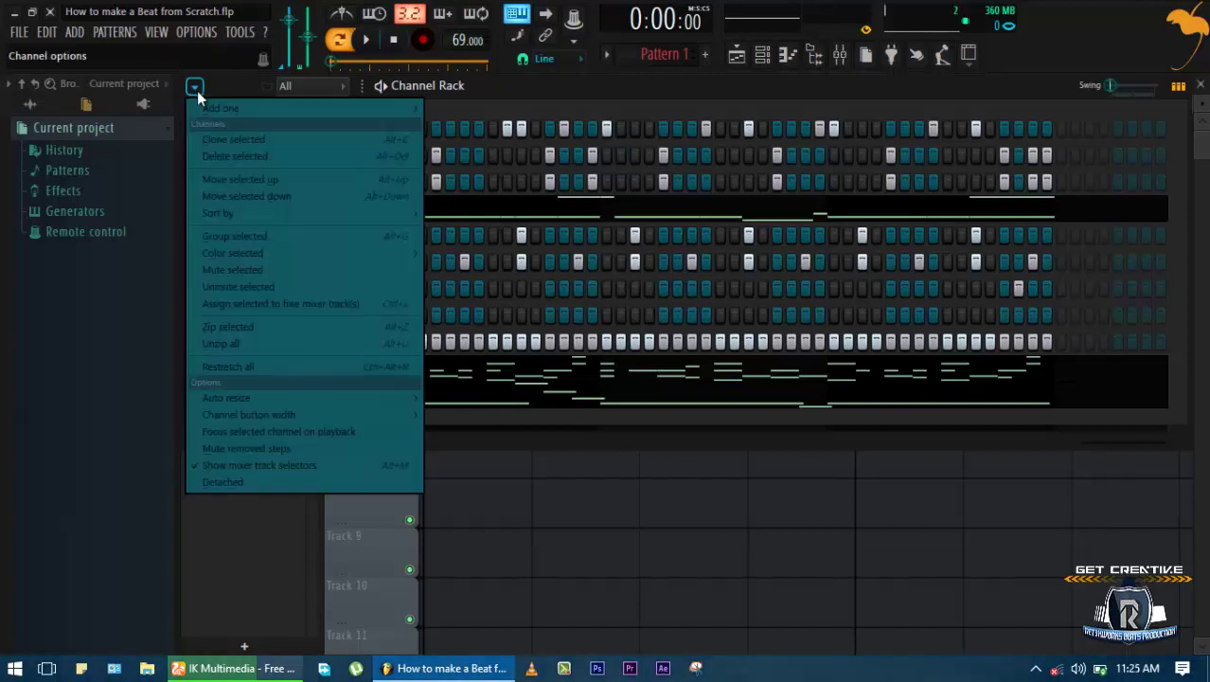
{"action": "mouse_move", "coordinate": [267, 256]}
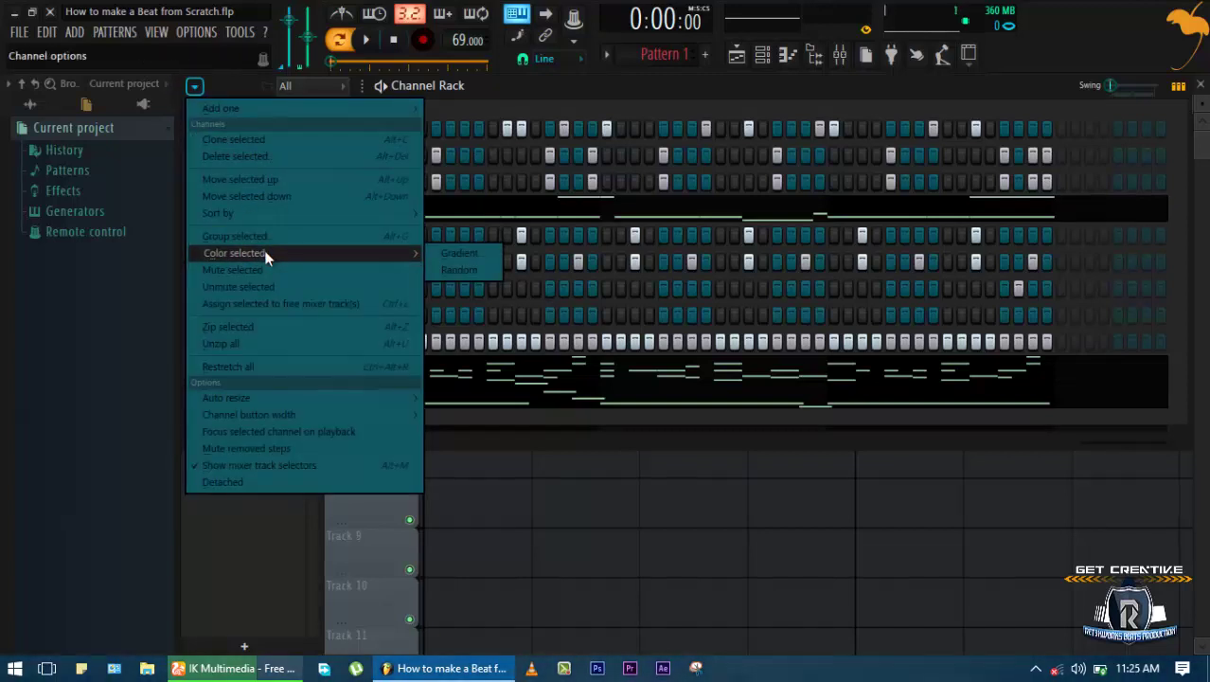
{"action": "left_click", "coordinate": [453, 253]}
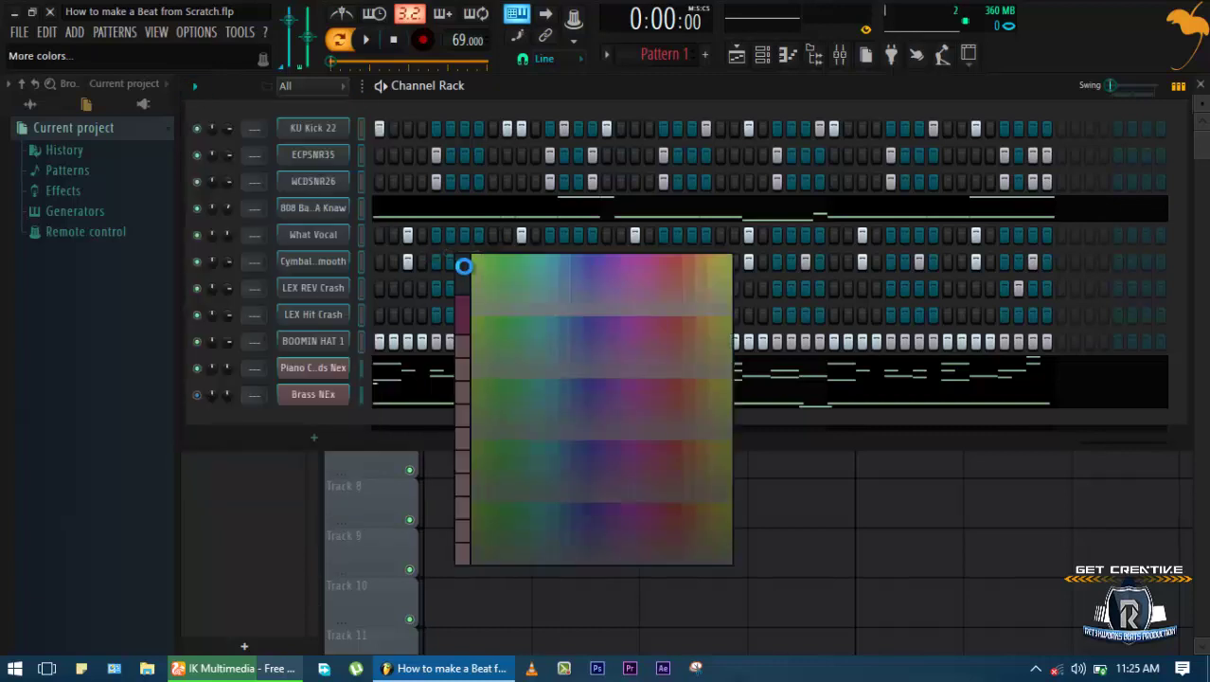
{"action": "left_click", "coordinate": [423, 204]}
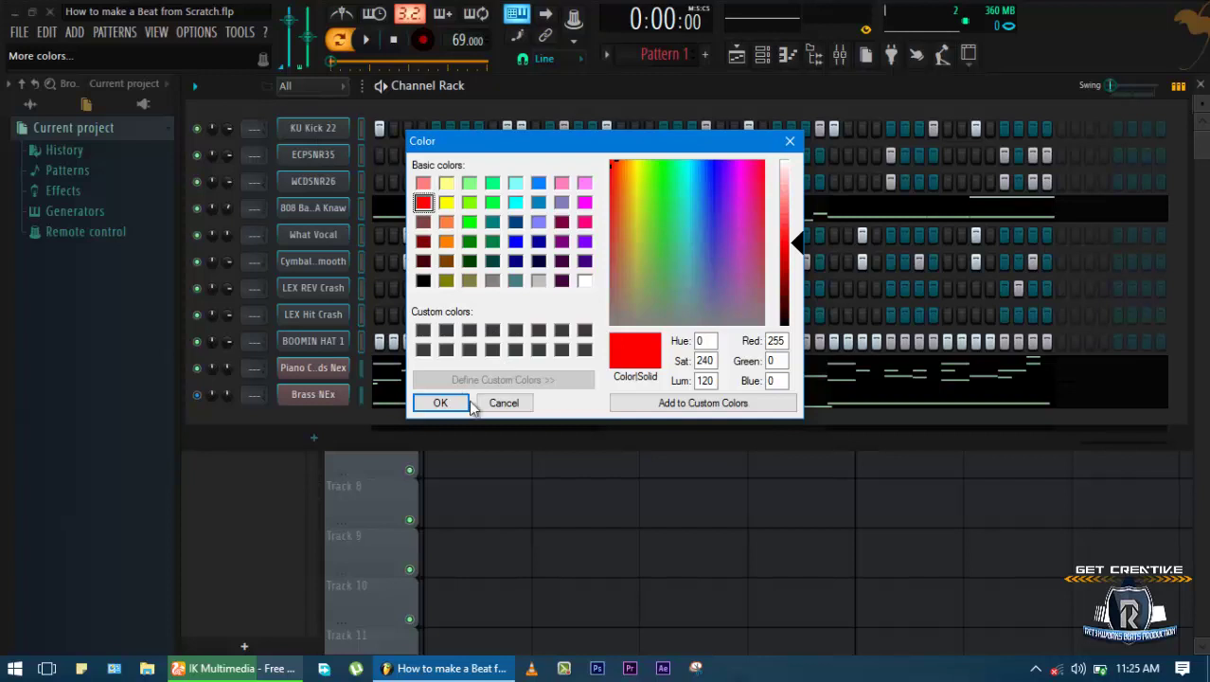
{"action": "left_click", "coordinate": [456, 404]}
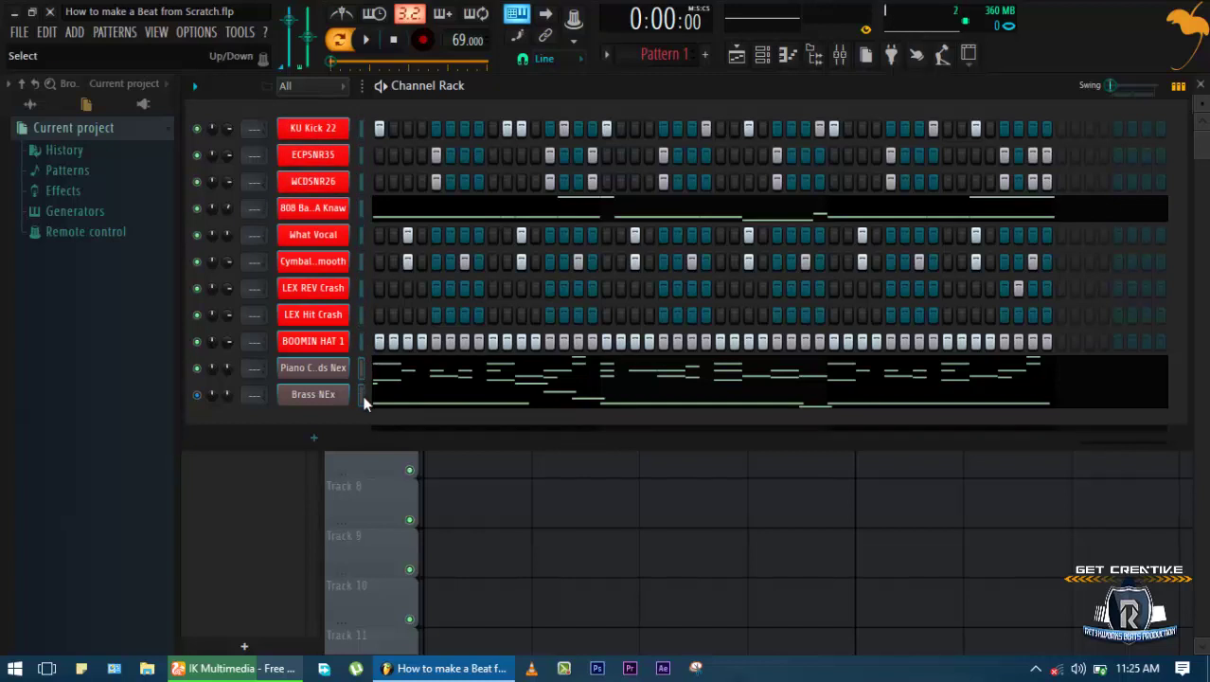
Color the selected piano chords and brass channels pure blue (0, 0, 255) using the Gradient option, and save the project
{"action": "left_click", "coordinate": [198, 95]}
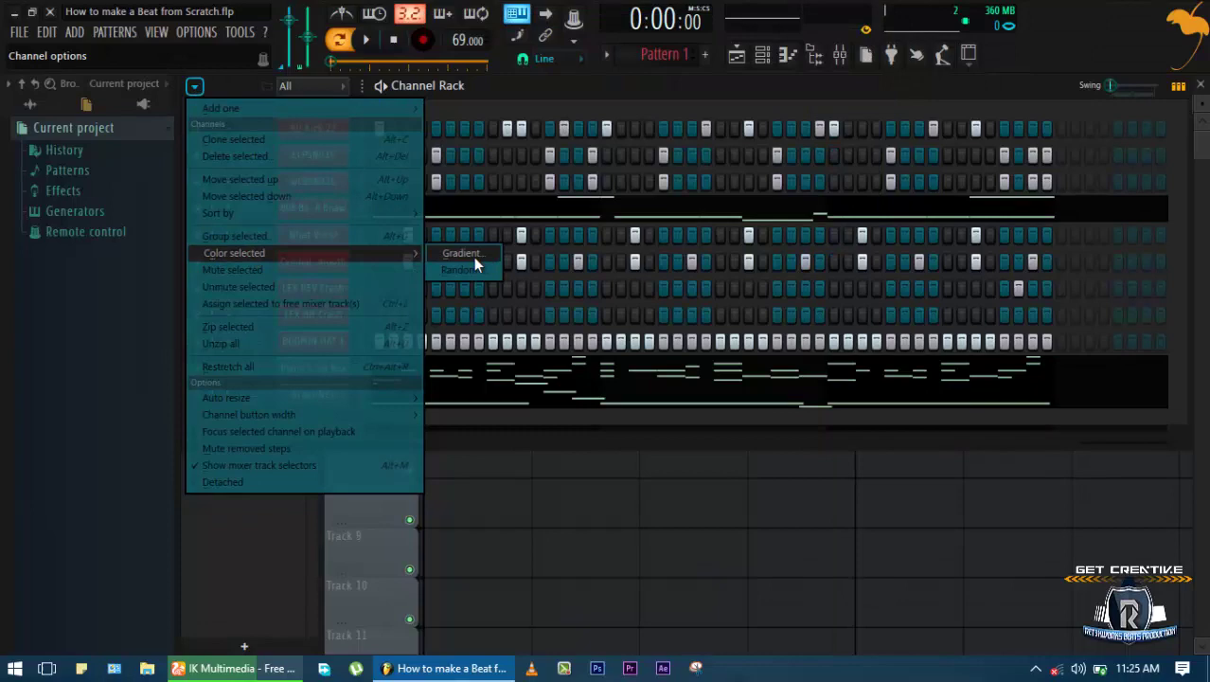
{"action": "left_click", "coordinate": [473, 257]}
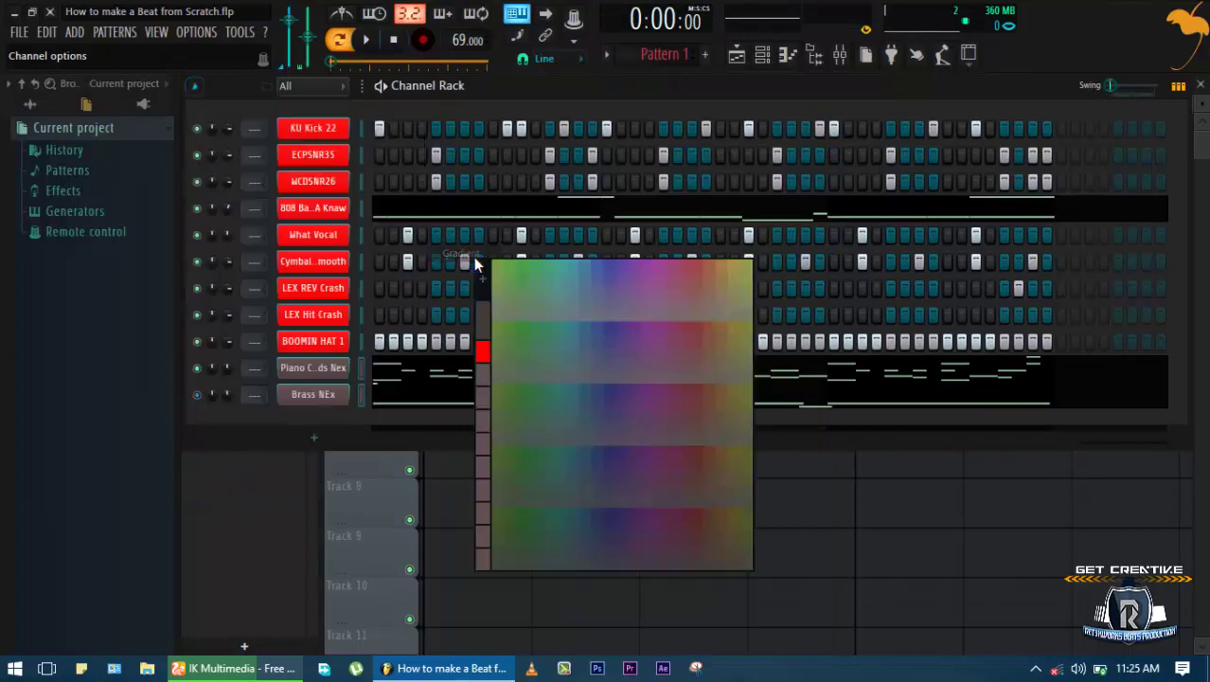
{"action": "left_click", "coordinate": [477, 279]}
{"action": "left_click", "coordinate": [516, 224]}
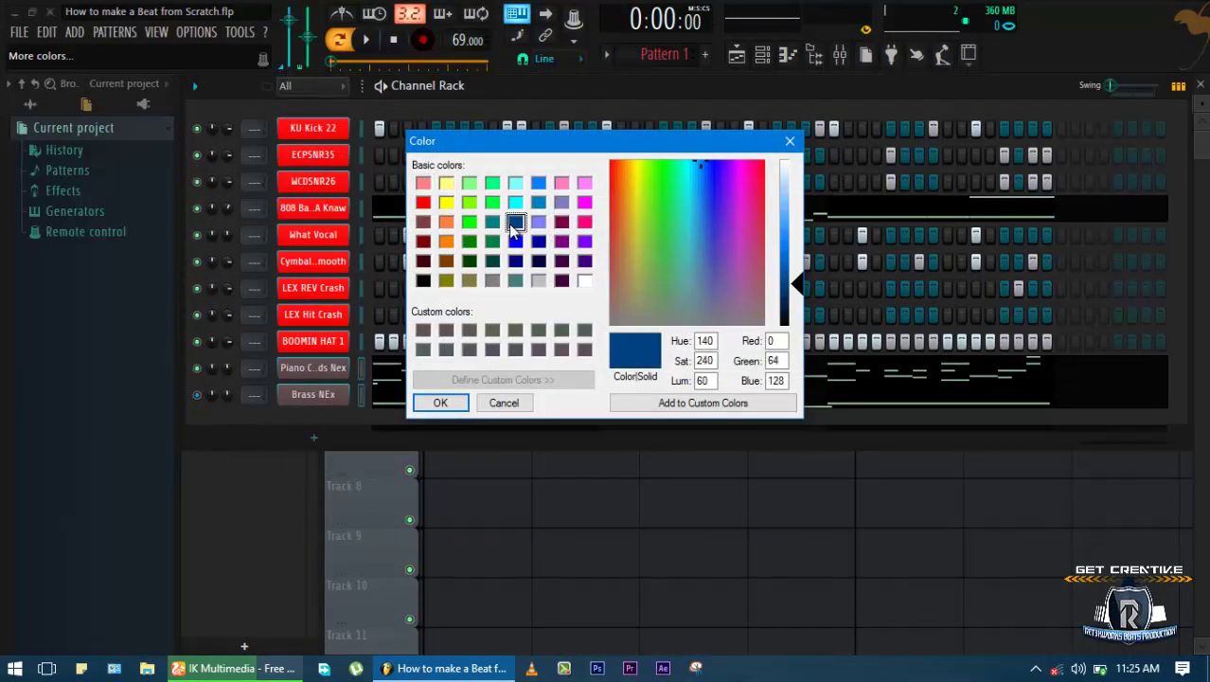
{"action": "left_click", "coordinate": [515, 241]}
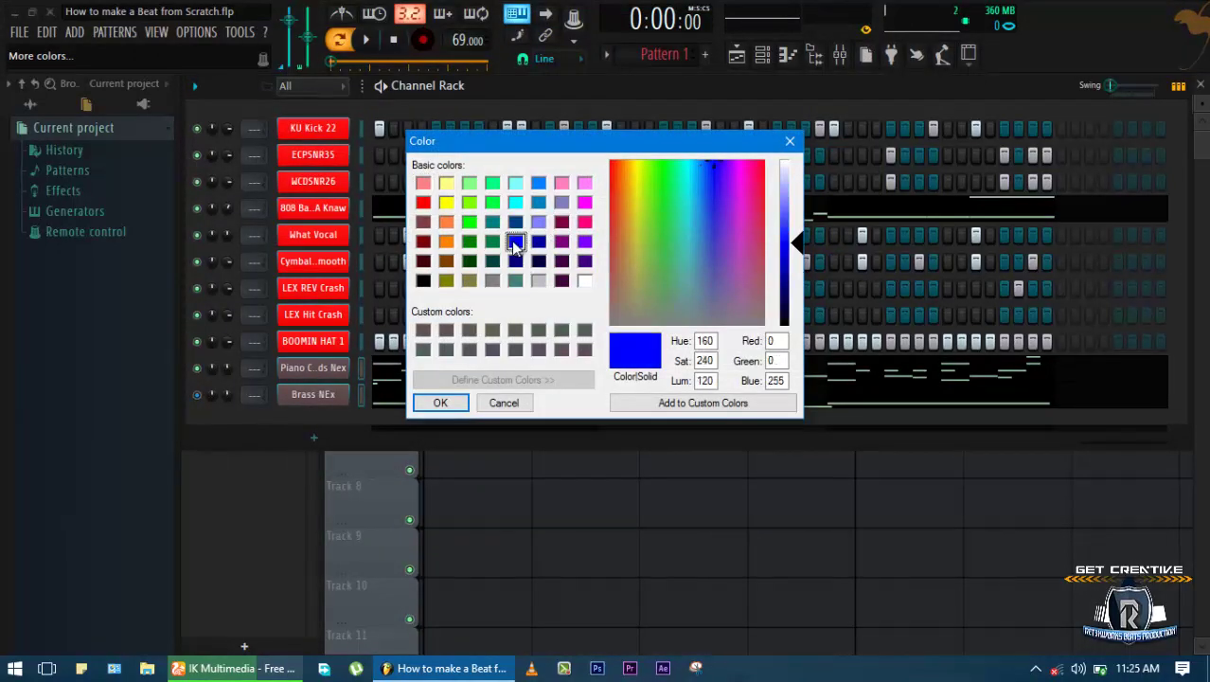
{"action": "left_click", "coordinate": [441, 405]}
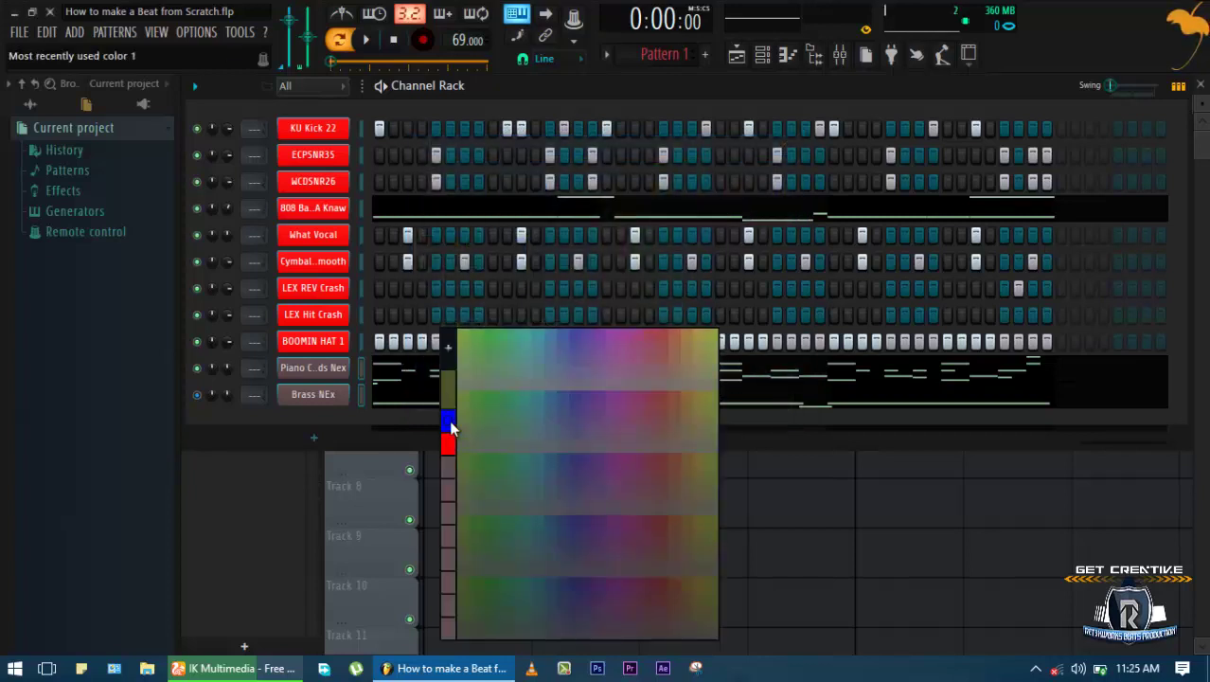
{"action": "key", "text": "ctrl+s"}
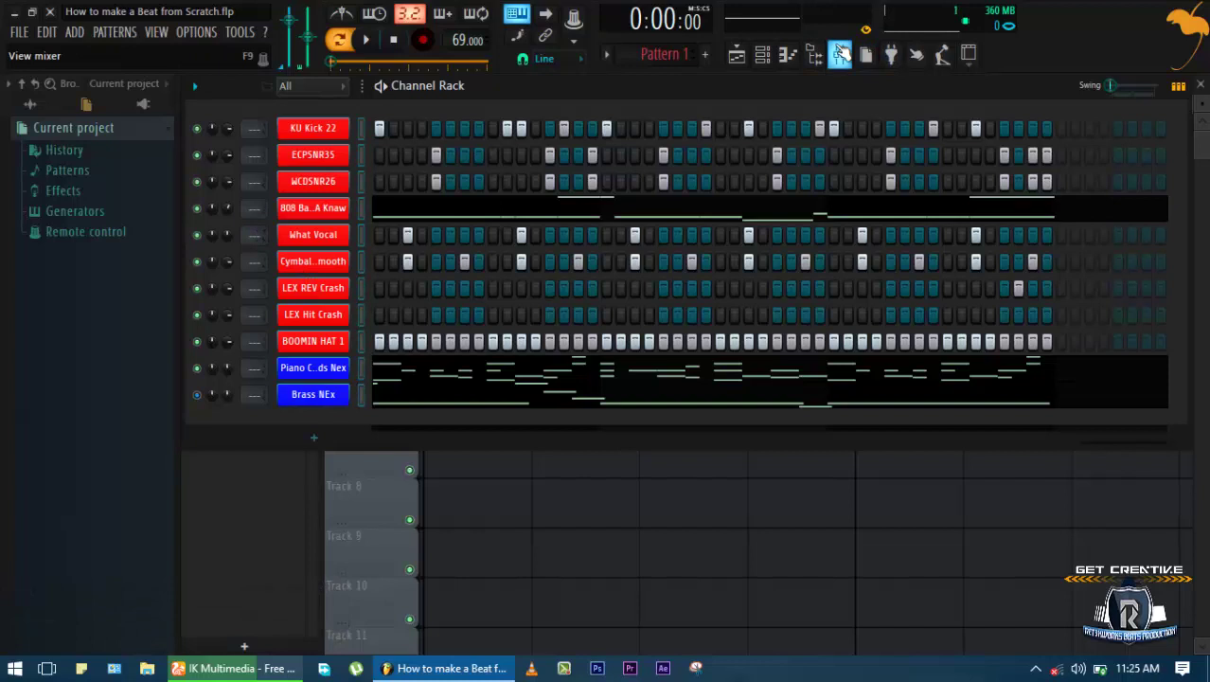
Route all selected channels to consecutive mixer tracks starting from Insert 1
{"action": "double_click", "coordinate": [255, 214]}
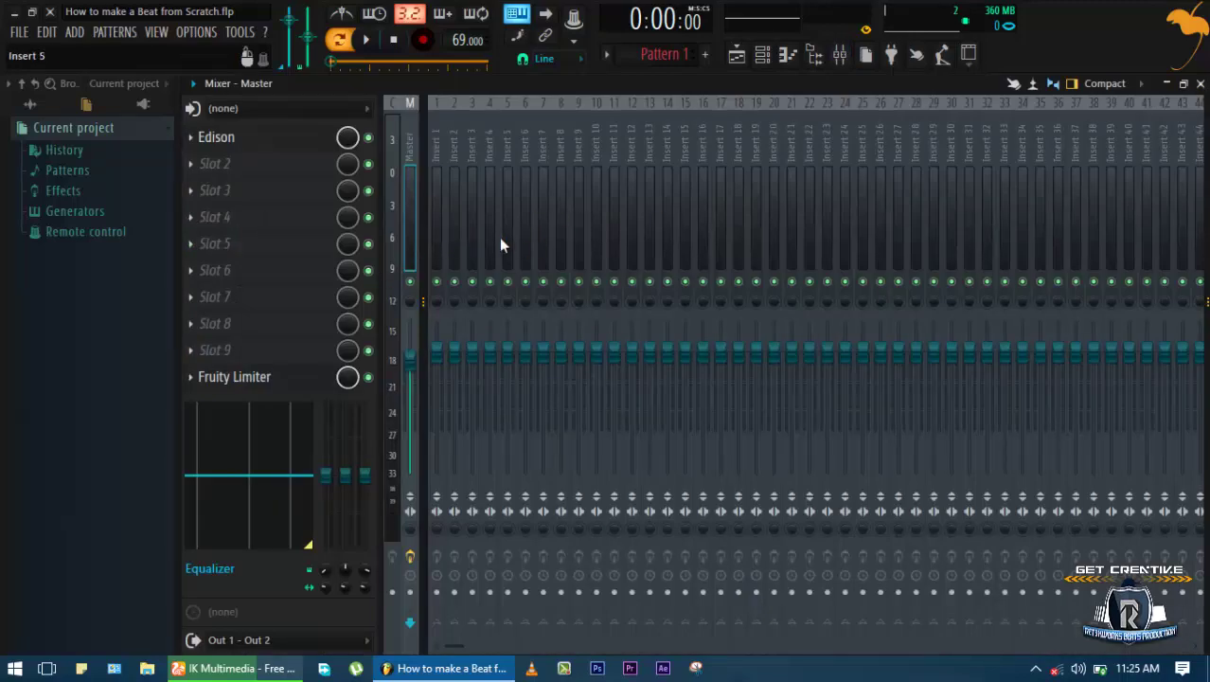
{"action": "key", "text": "F9"}
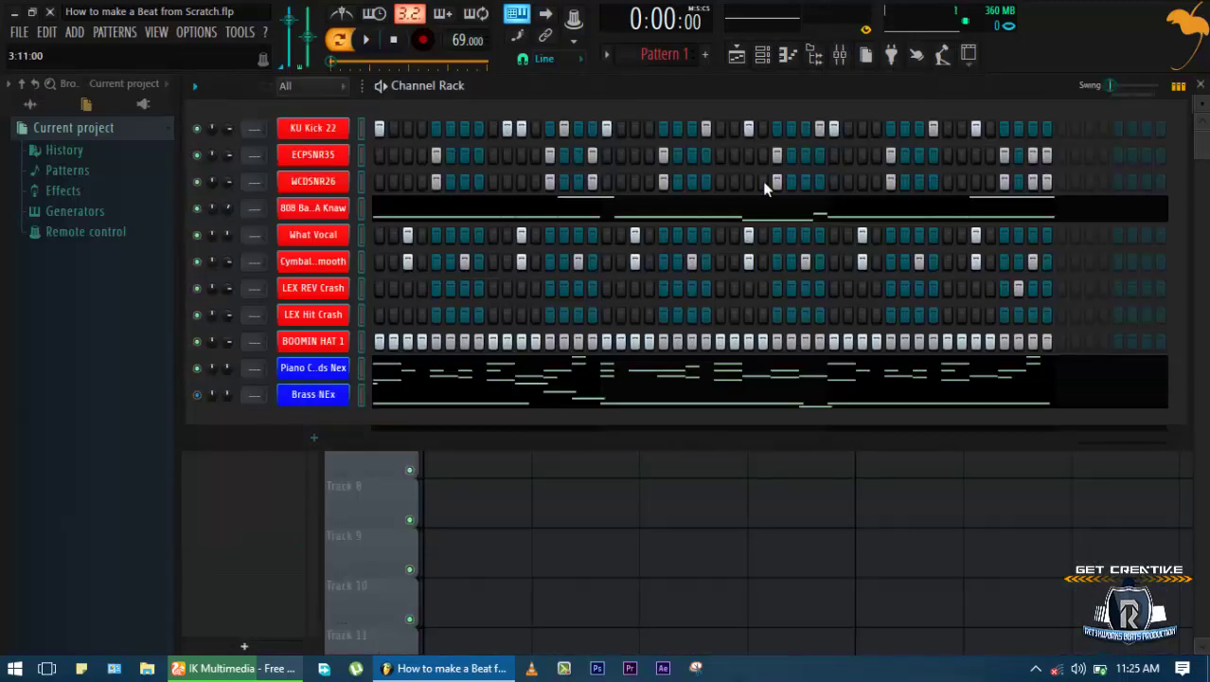
{"action": "left_click", "coordinate": [841, 58]}
{"action": "left_click", "coordinate": [441, 227]}
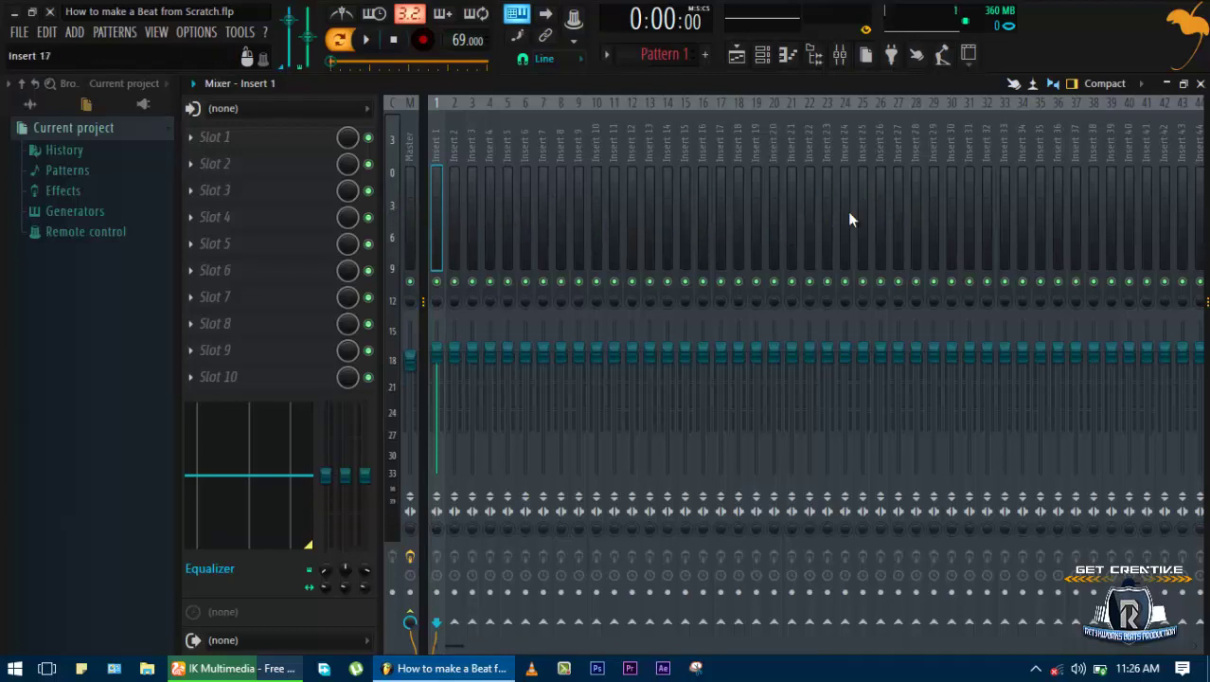
{"action": "right_click", "coordinate": [439, 226]}
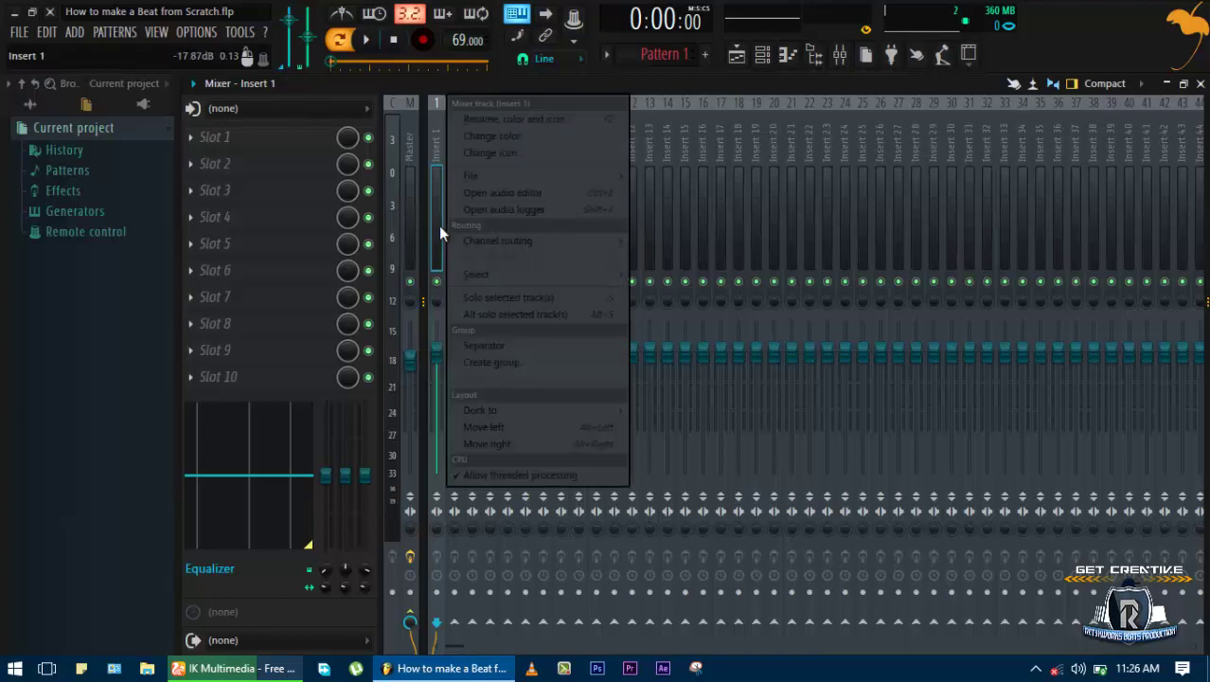
{"action": "mouse_move", "coordinate": [449, 244]}
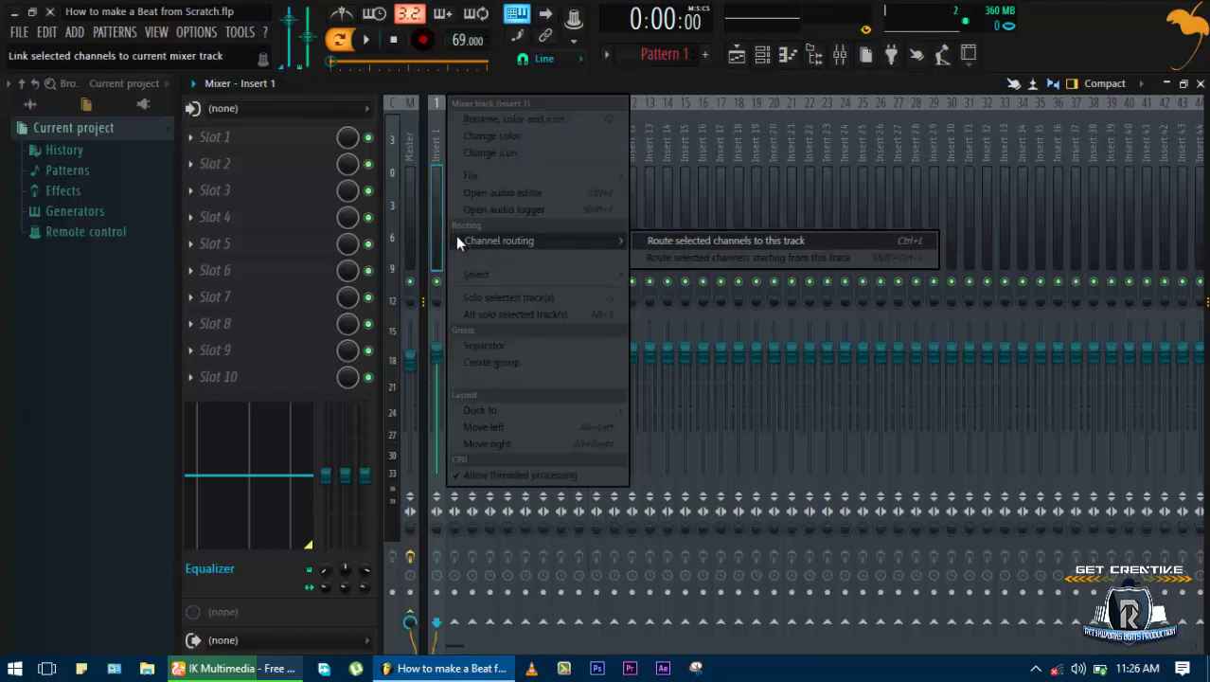
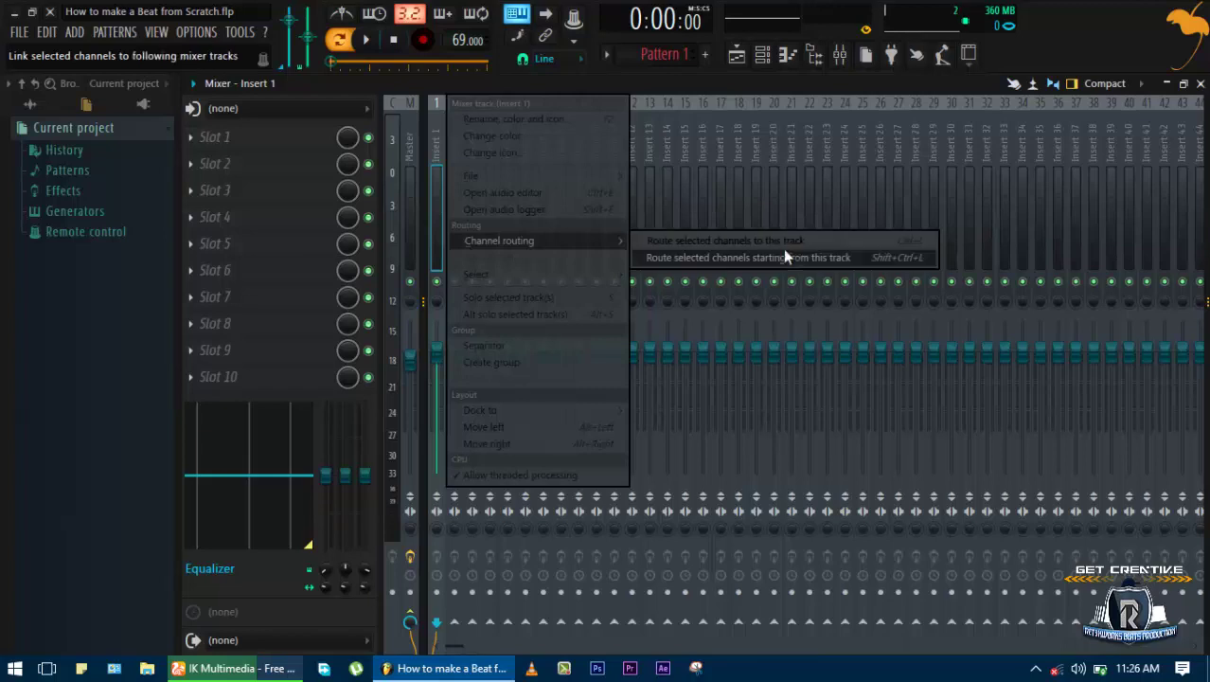
{"action": "left_click", "coordinate": [786, 258]}
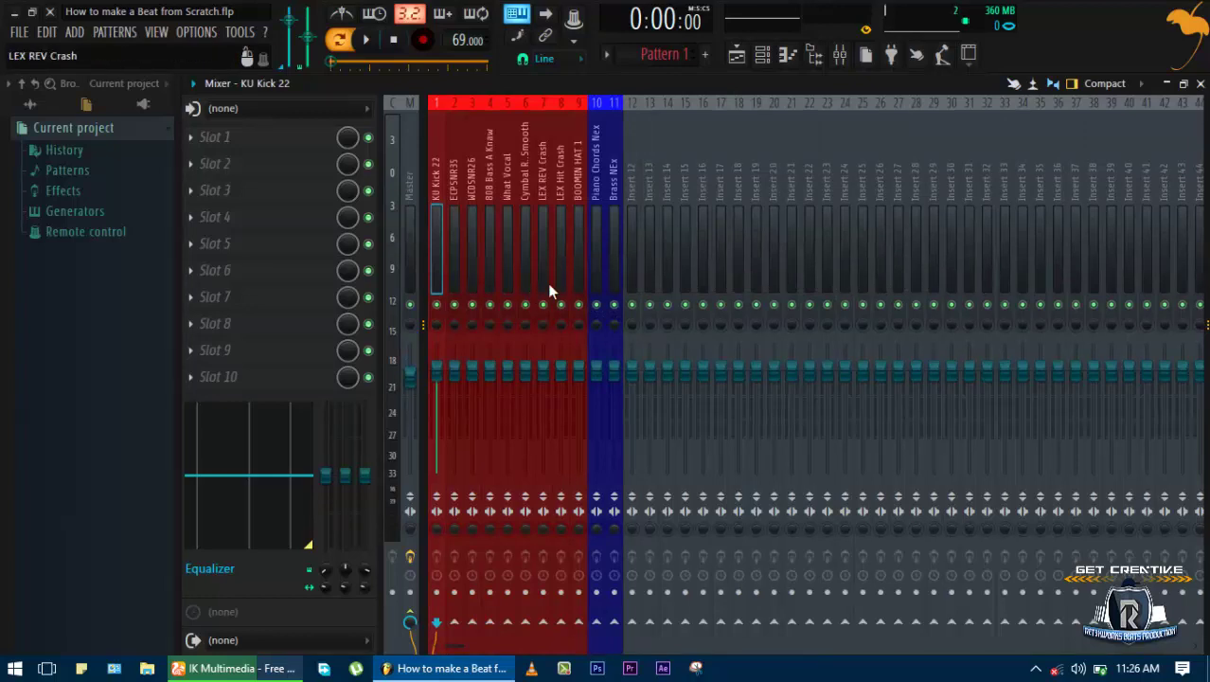
Save the project, and rename mixer track Insert 28 to Instrument with the same red color as the drum tracks
{"action": "key", "text": "ctrl+s"}
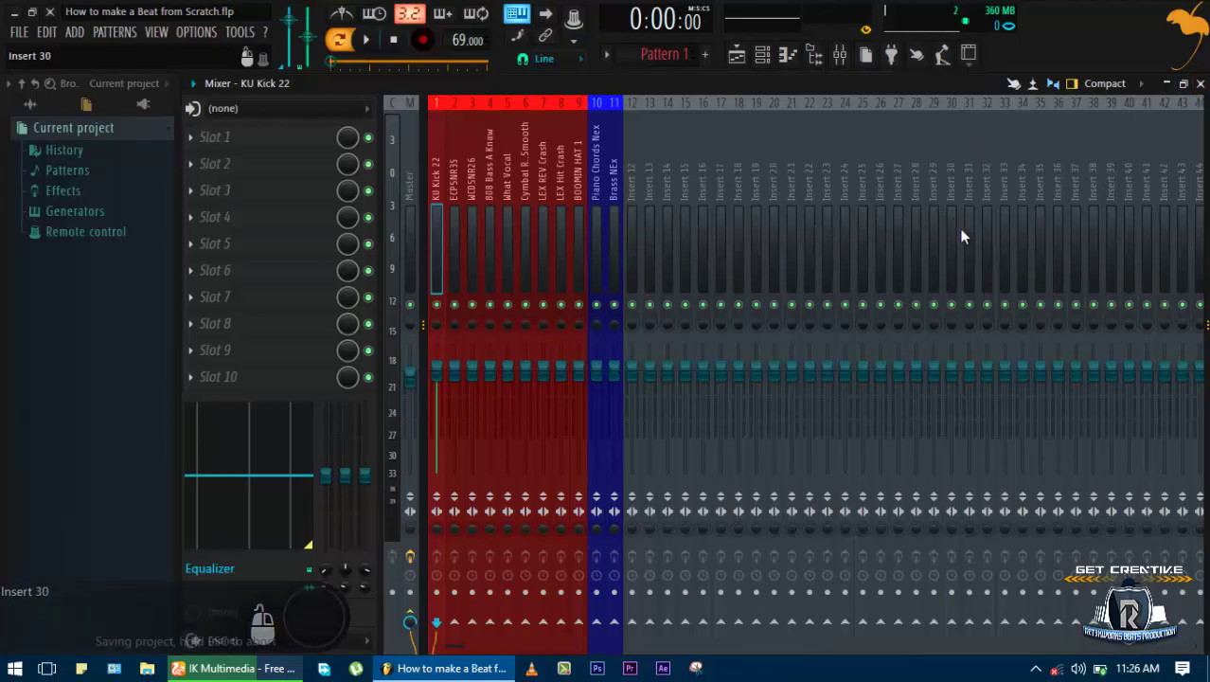
{"action": "left_click", "coordinate": [952, 251]}
{"action": "left_click", "coordinate": [918, 246]}
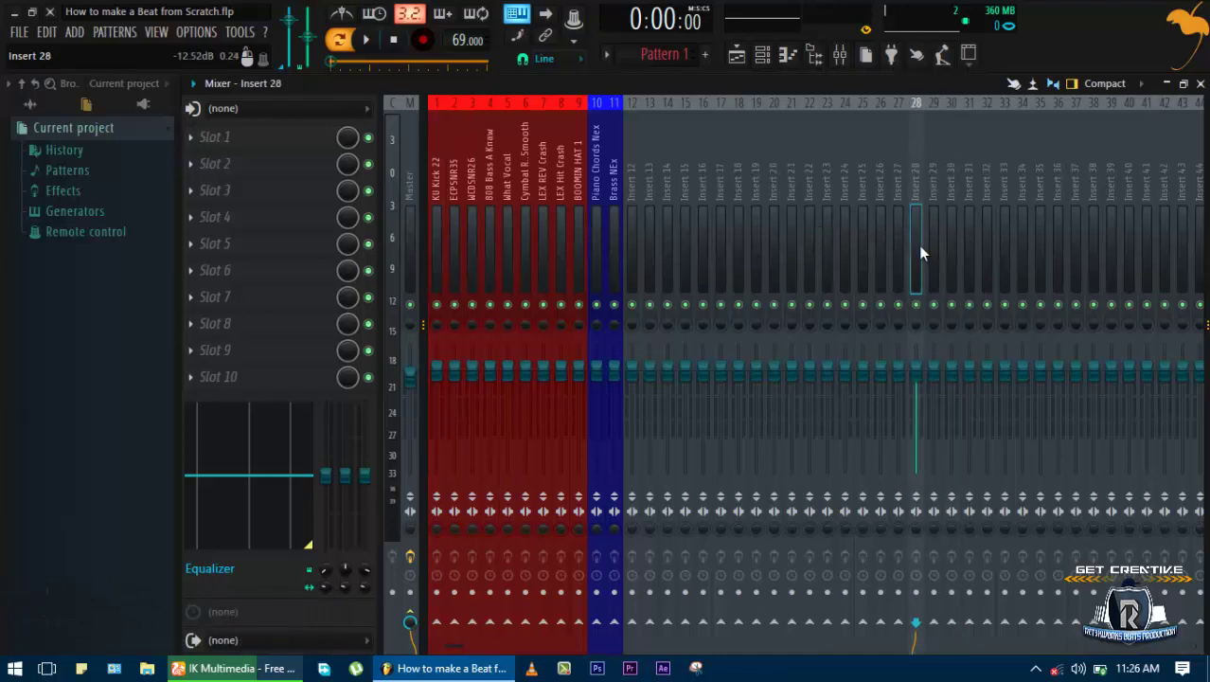
{"action": "key", "text": "F2"}
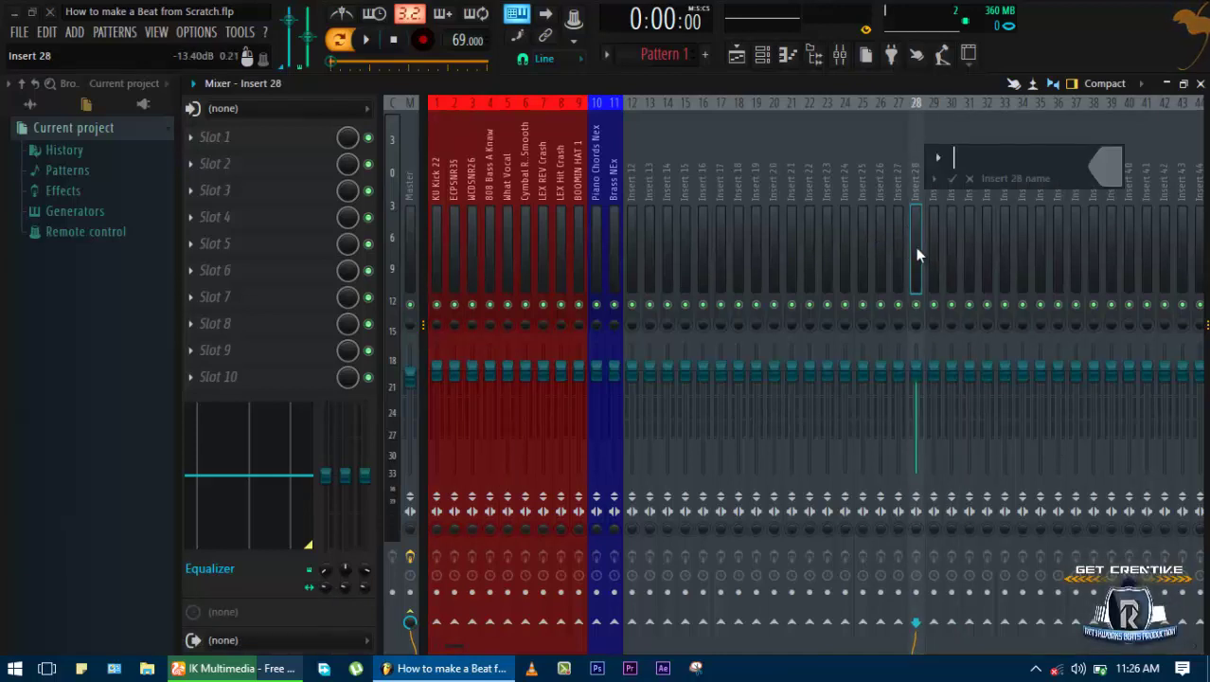
{"action": "type", "text": "Instrument"}
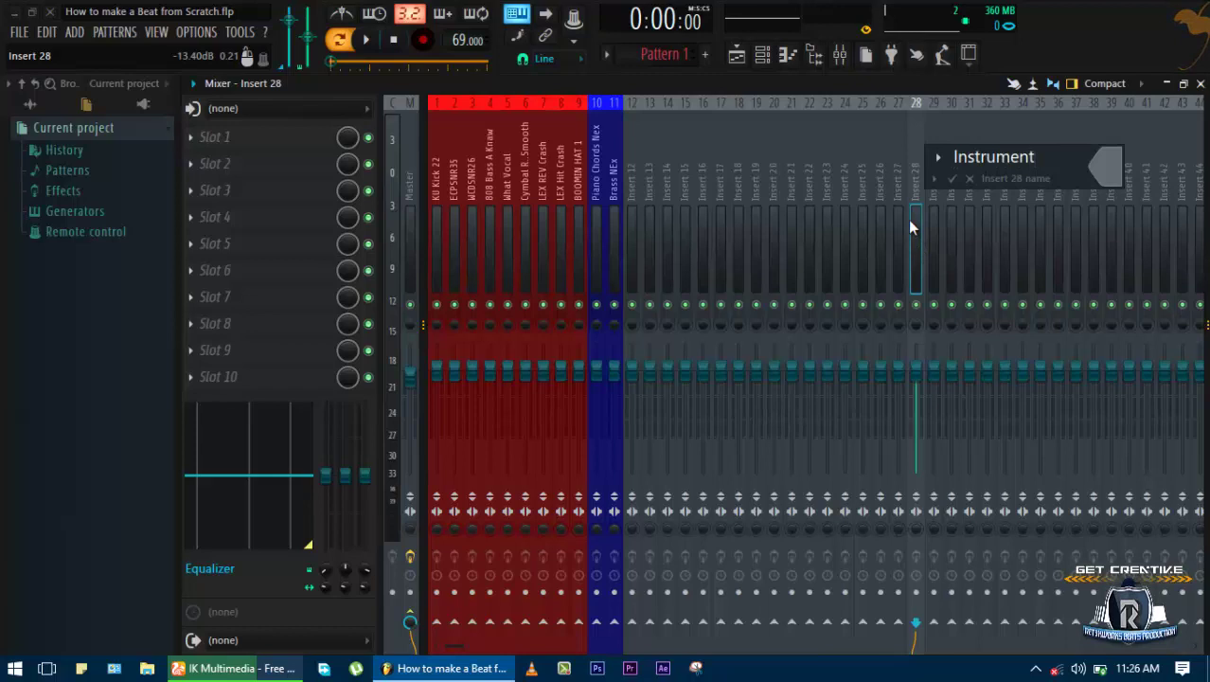
{"action": "left_click", "coordinate": [1103, 167]}
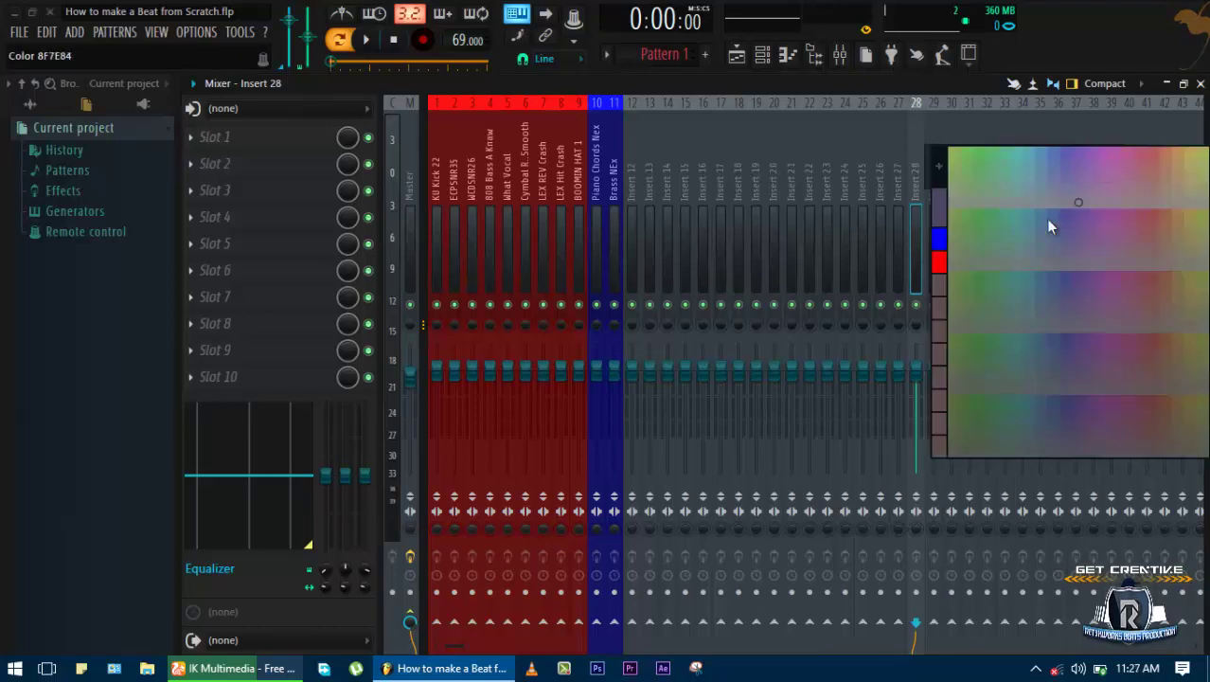
{"action": "left_click", "coordinate": [937, 263]}
{"action": "key", "text": "Return"}
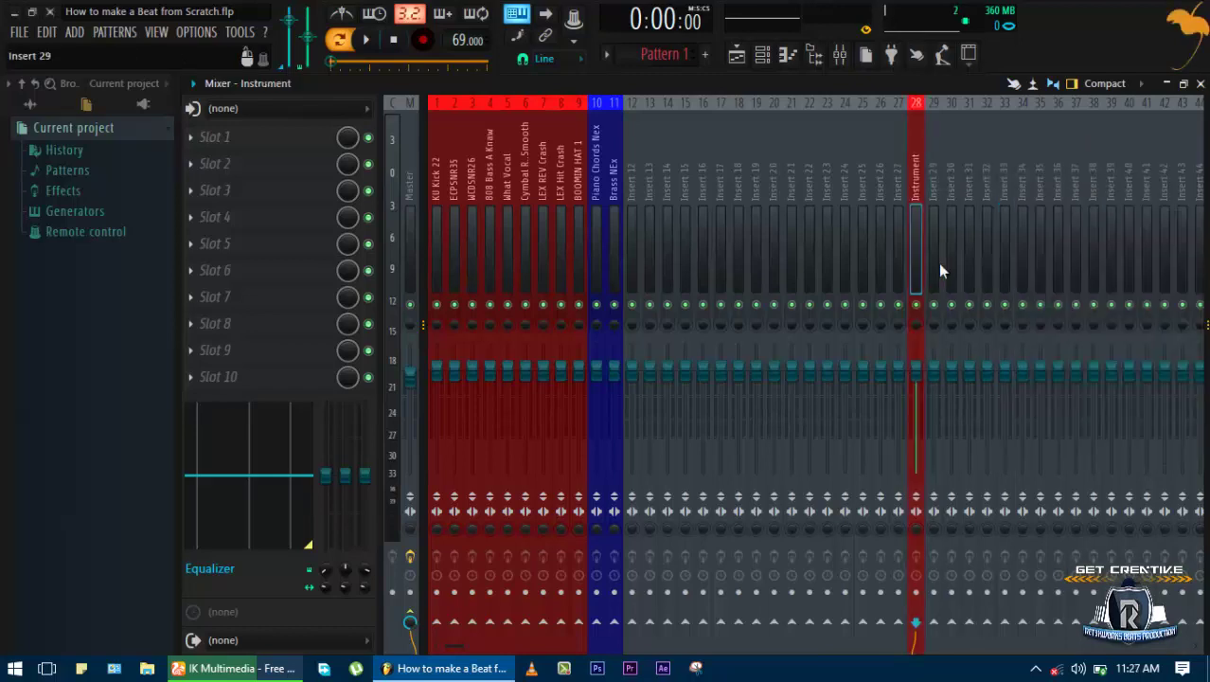
Rename mixer track Insert 29 to Bands and color it the same blue as the piano chords and brass tracks
{"action": "left_click", "coordinate": [933, 194]}
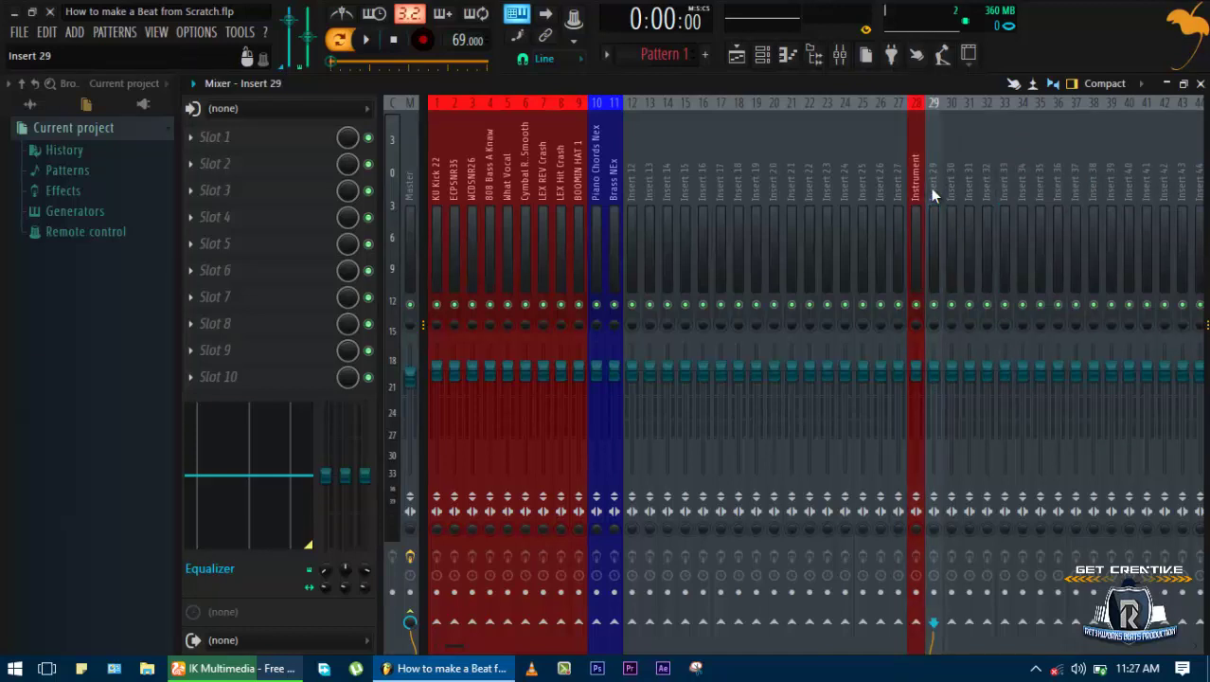
{"action": "key", "text": "F2"}
{"action": "type", "text": "Bands"}
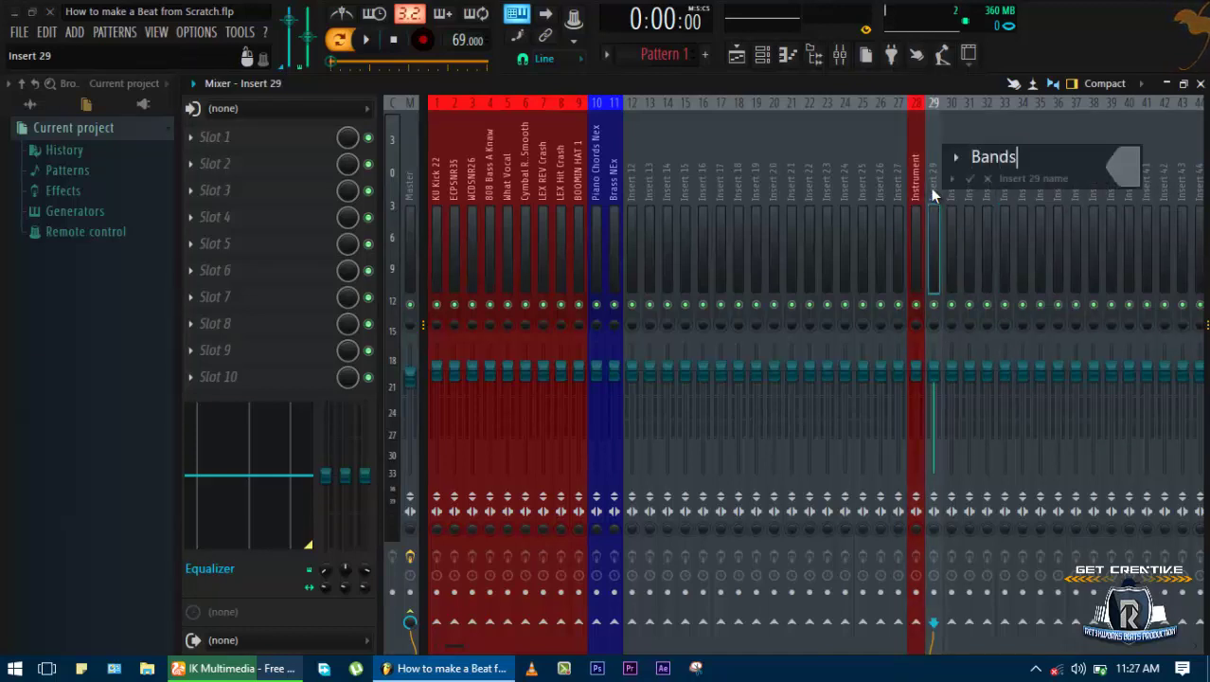
{"action": "left_click", "coordinate": [1131, 171]}
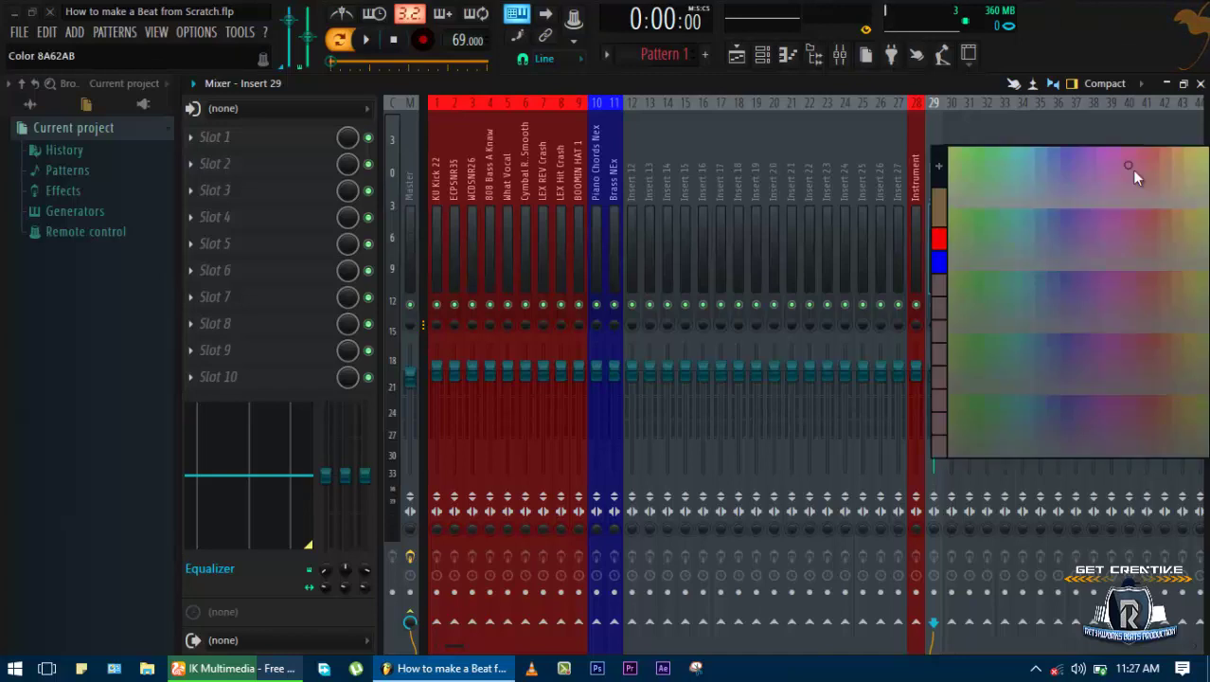
{"action": "left_click", "coordinate": [943, 264]}
{"action": "key", "text": "Return"}
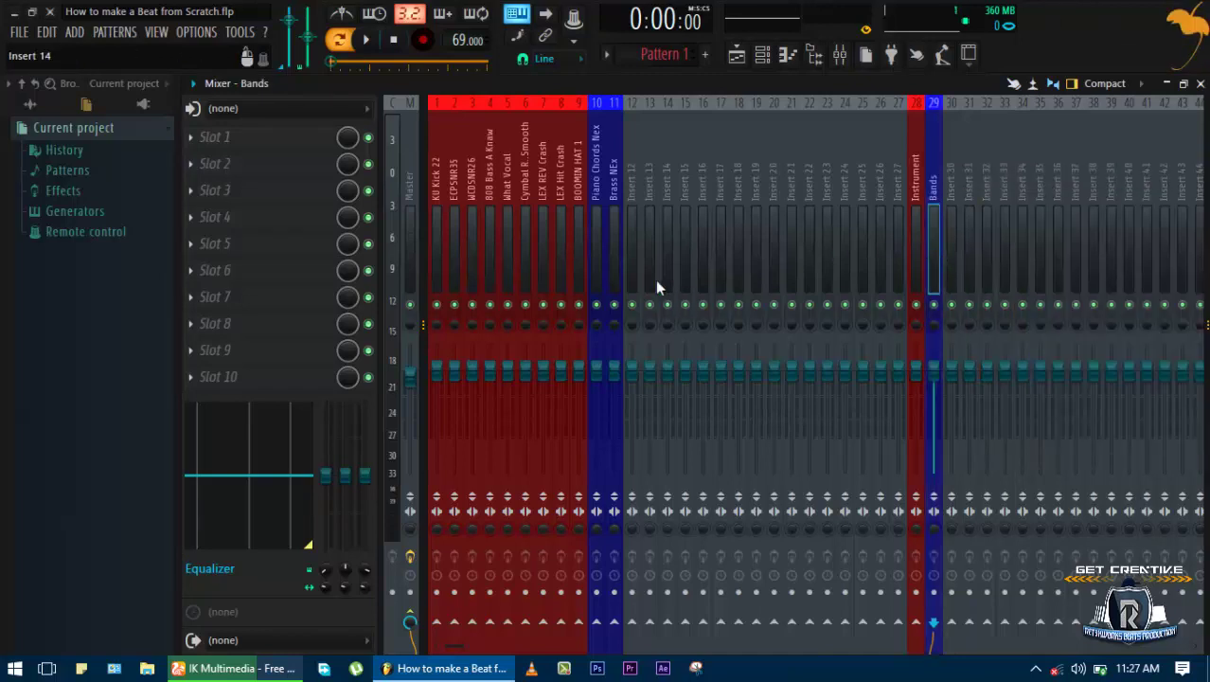
Route mixer tracks 1 to 9, KU Kick 22 through BOOMIN HAT 1, only to the Instrument track and play the pattern to check
{"action": "left_click", "coordinate": [434, 272]}
{"action": "left_click", "coordinate": [507, 273]}
{"action": "left_click", "coordinate": [526, 272]}
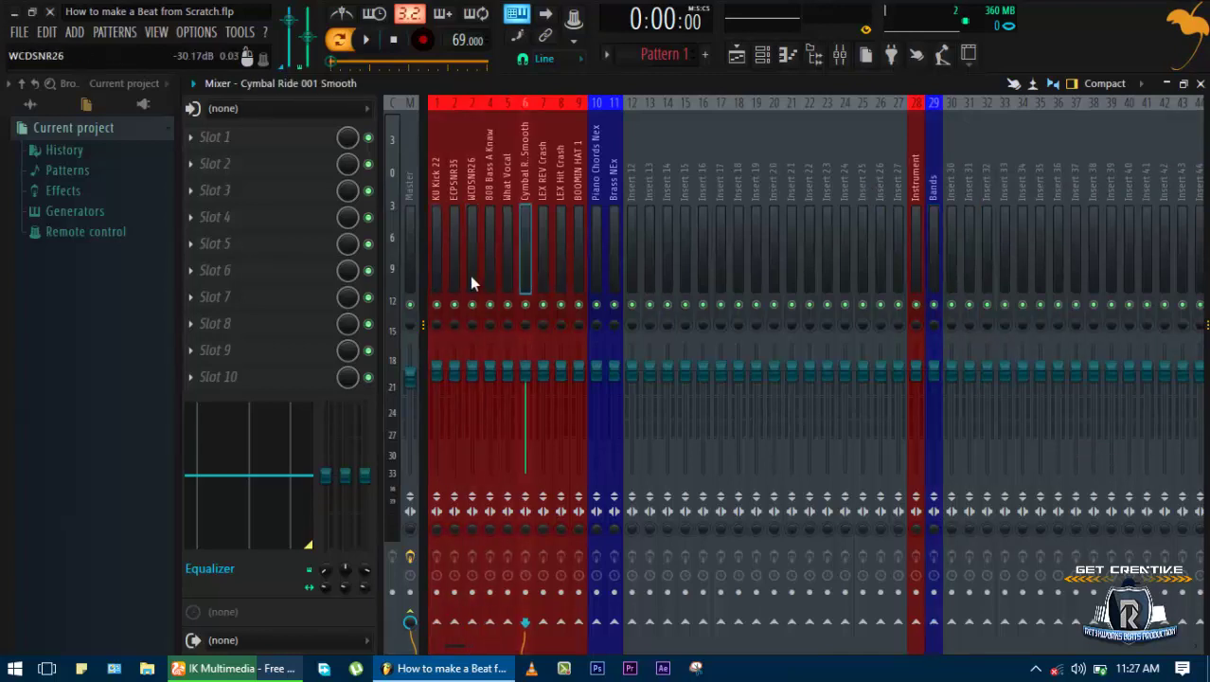
{"action": "left_click", "coordinate": [431, 272]}
{"action": "left_click_drag", "start_coordinate": [429, 269], "coordinate": [580, 284]}
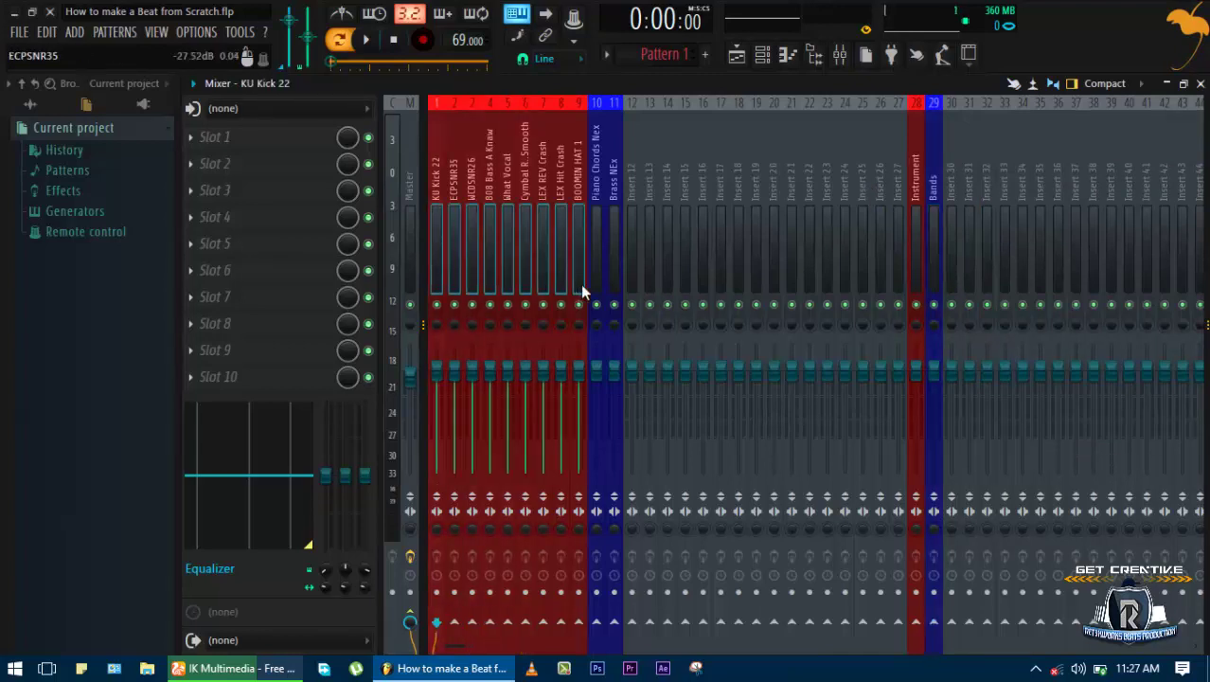
{"action": "right_click", "coordinate": [917, 624]}
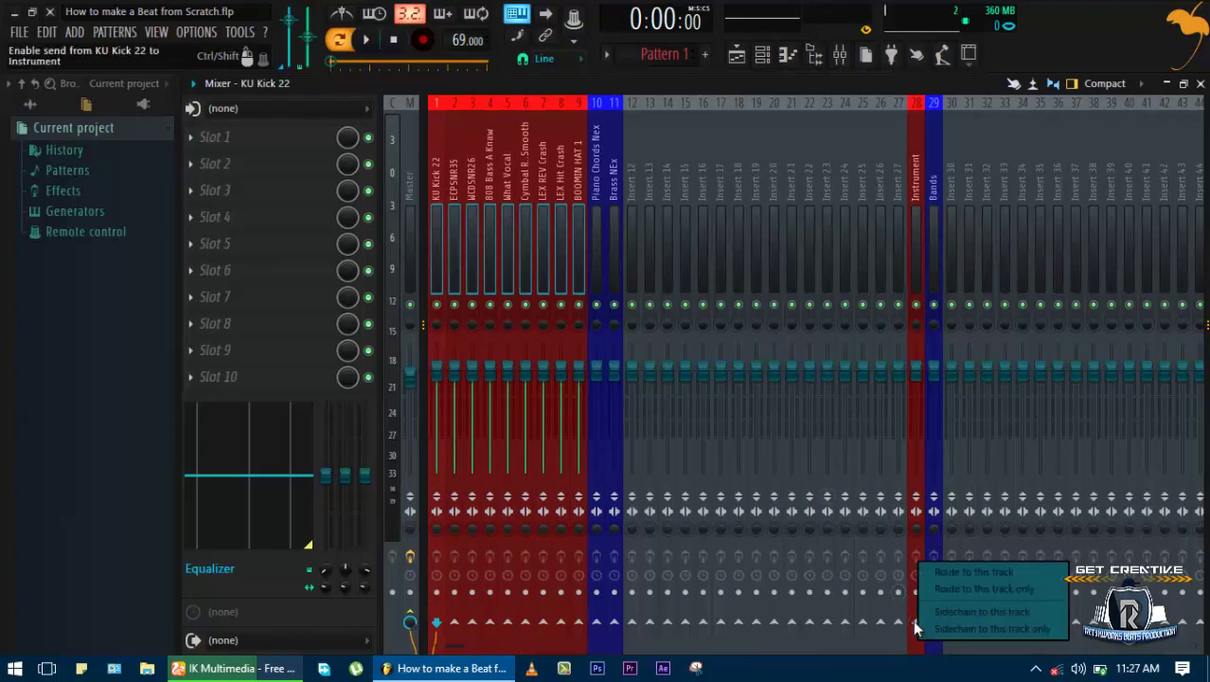
{"action": "left_click", "coordinate": [914, 622]}
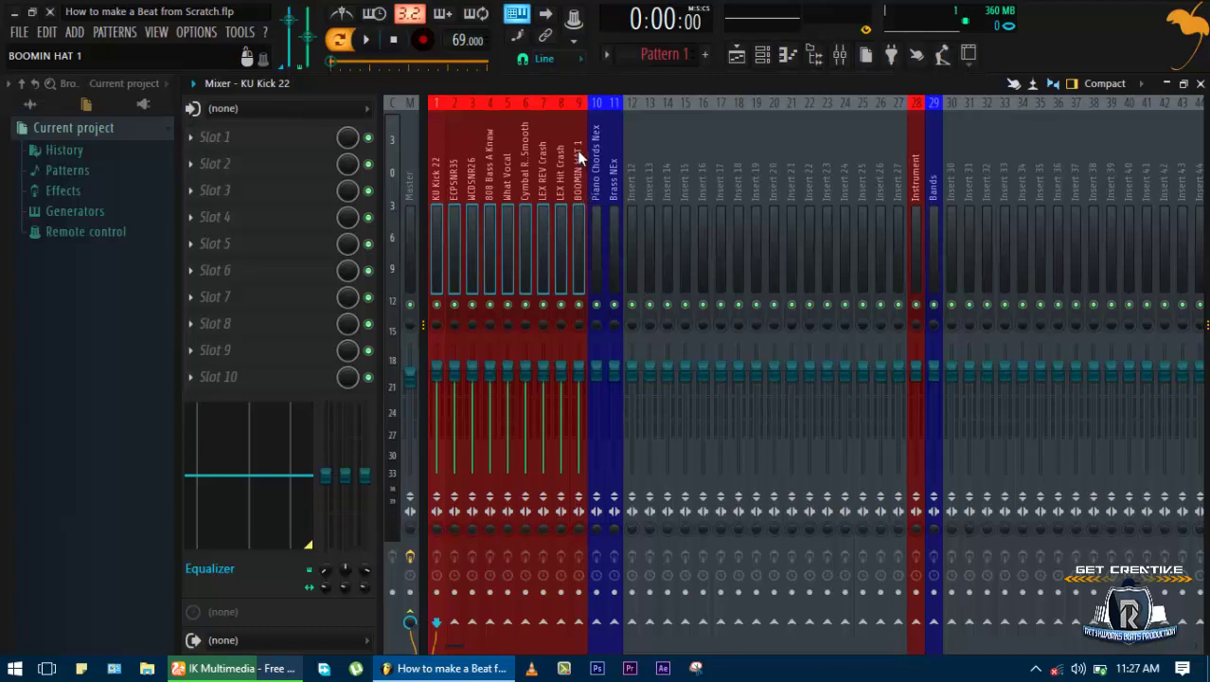
{"action": "right_click", "coordinate": [919, 622]}
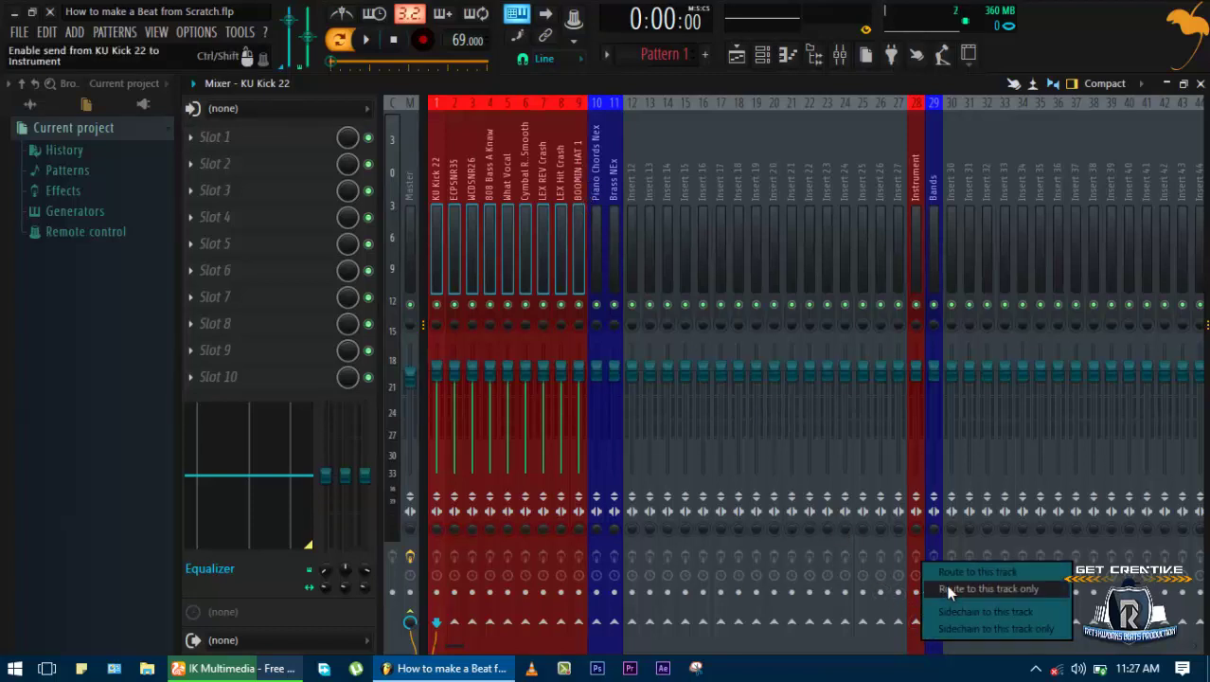
{"action": "left_click", "coordinate": [950, 589]}
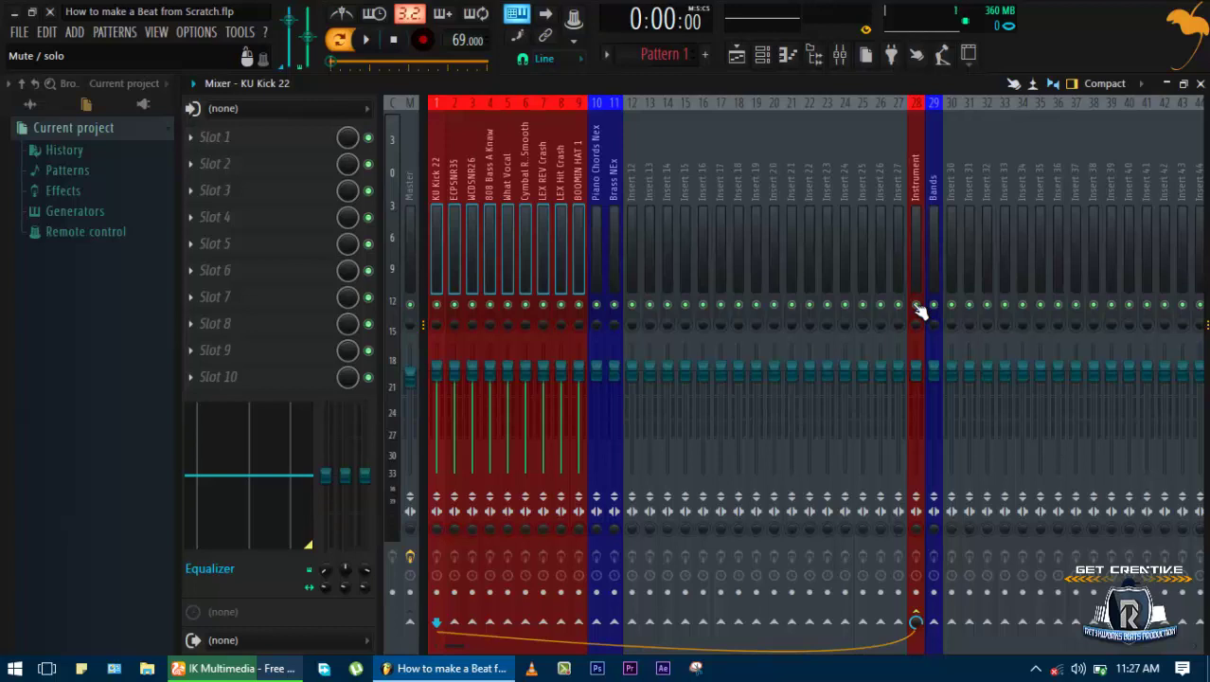
{"action": "key", "text": "space"}
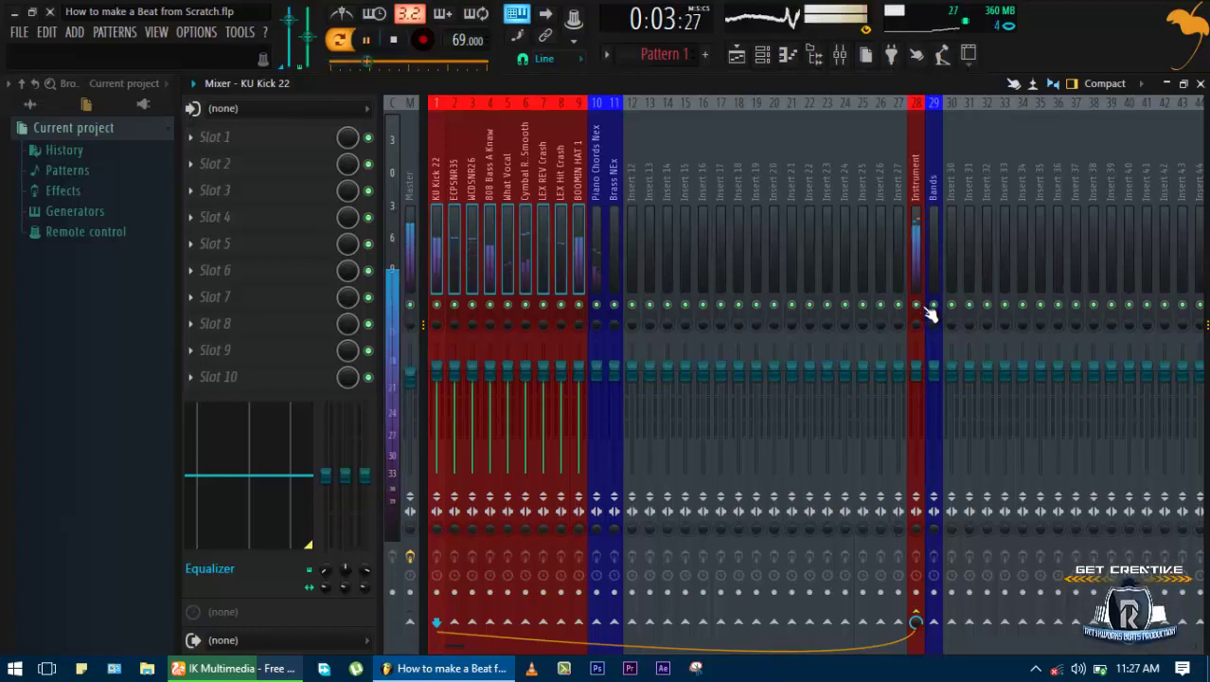
{"action": "key", "text": "space"}
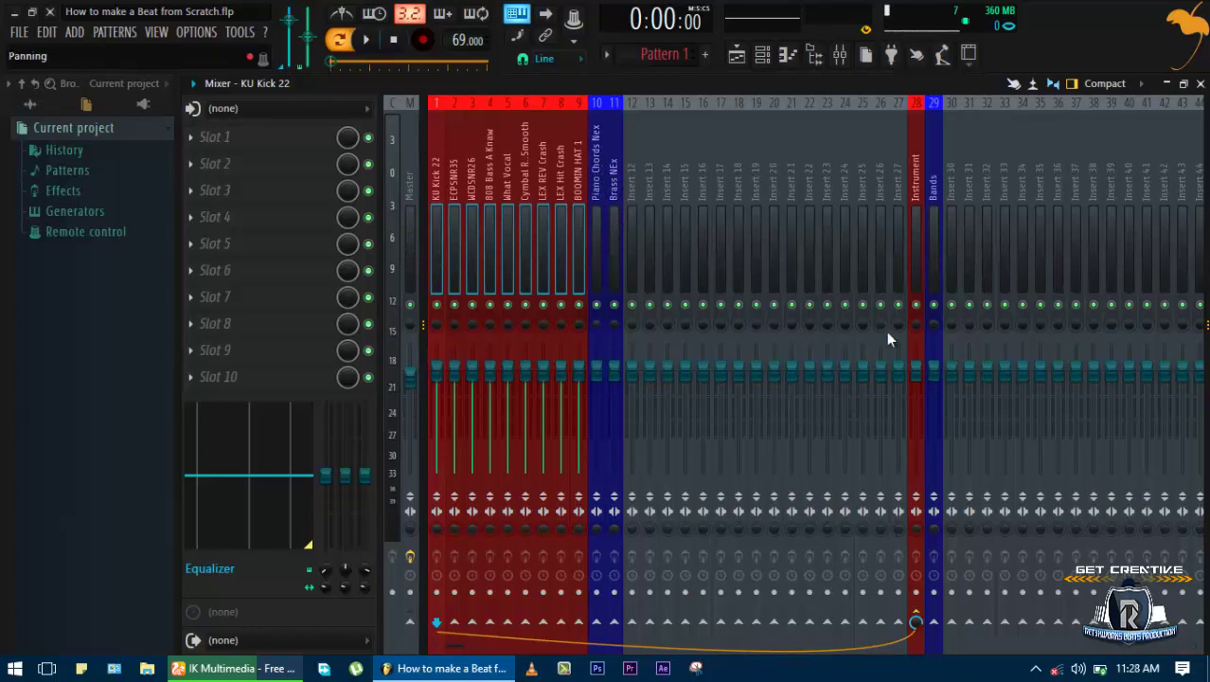
Route the piano chords and brass mixer tracks only to the Bands track and play the pattern to check
{"action": "left_click", "coordinate": [600, 275]}
{"action": "left_click", "coordinate": [613, 277], "text": "ctrl"}
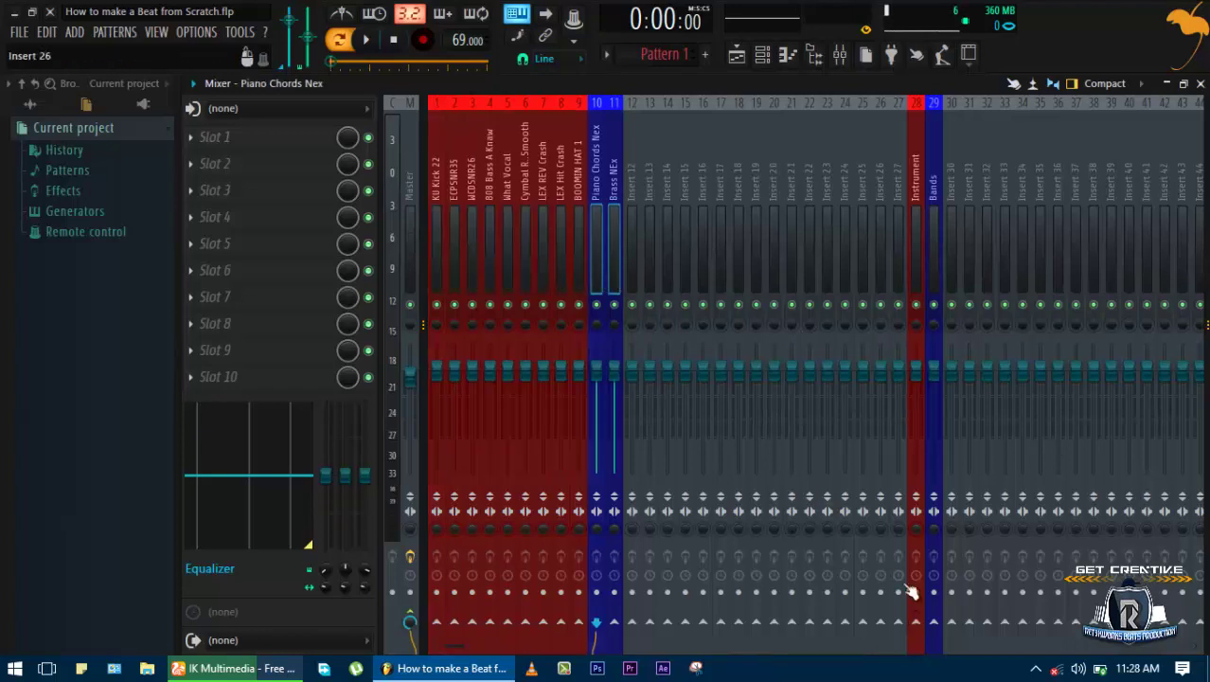
{"action": "right_click", "coordinate": [934, 591]}
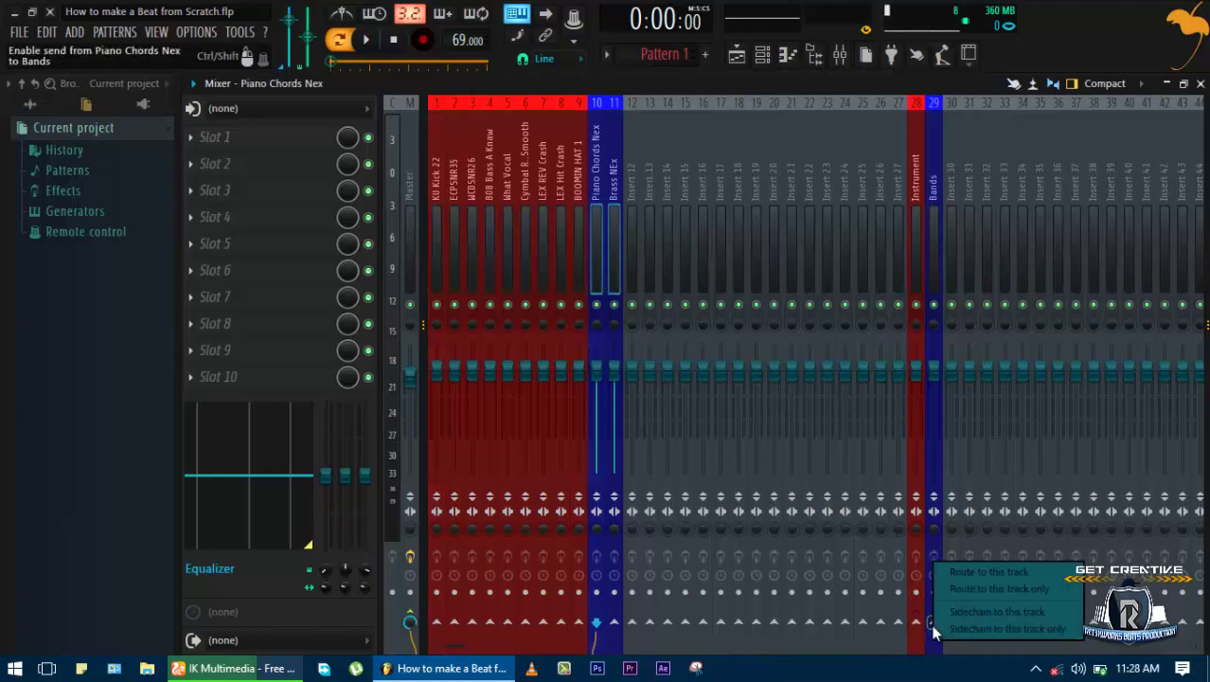
{"action": "left_click", "coordinate": [965, 589]}
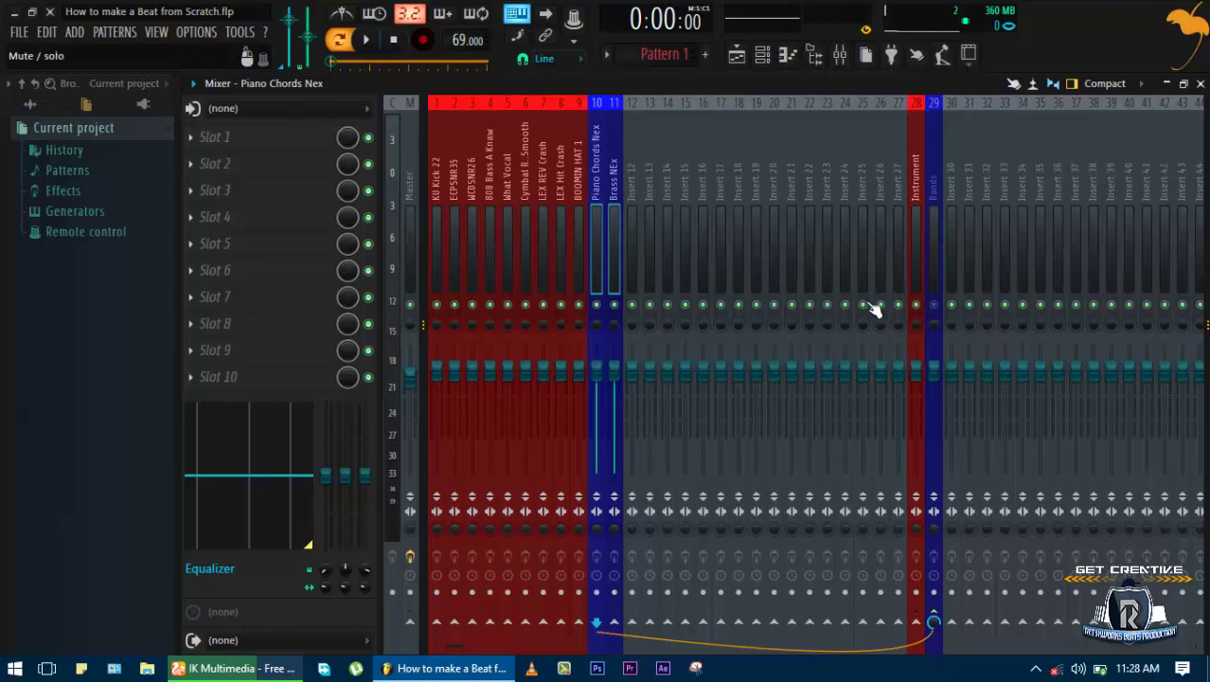
{"action": "key", "text": "space"}
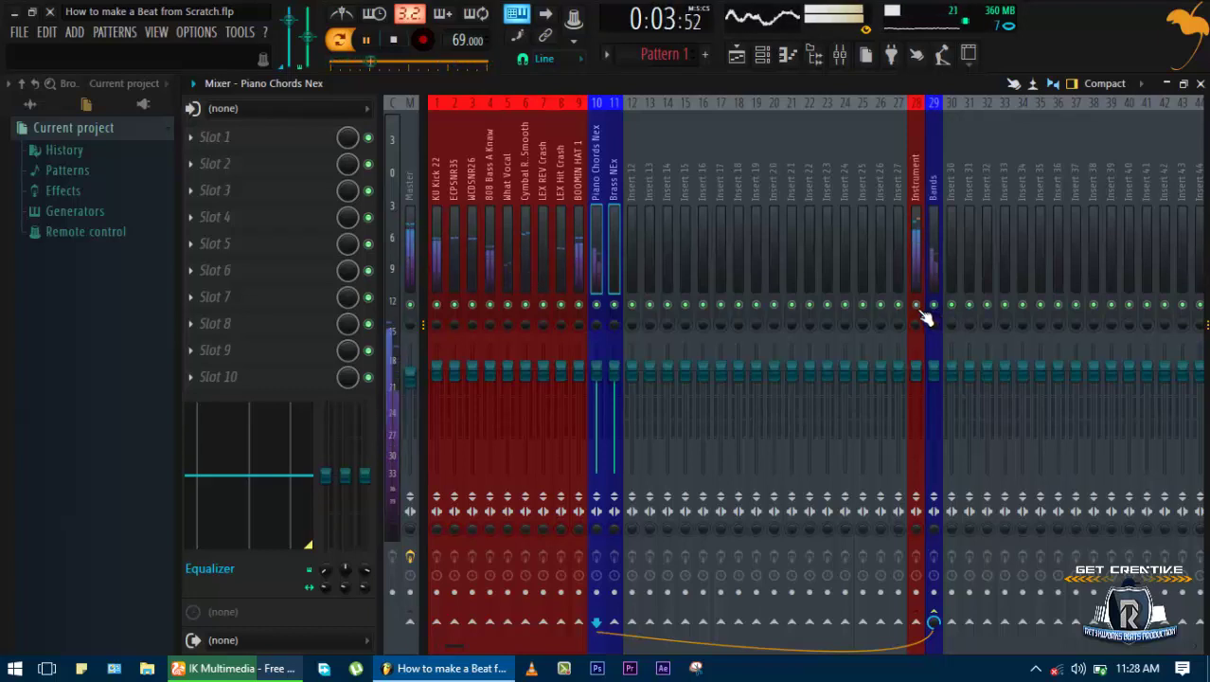
{"action": "key", "text": "space"}
Rename mixer track Insert 30 to BYE-PASS and color it bright green from the basic colors
{"action": "left_click", "coordinate": [910, 278]}
{"action": "left_click", "coordinate": [934, 282]}
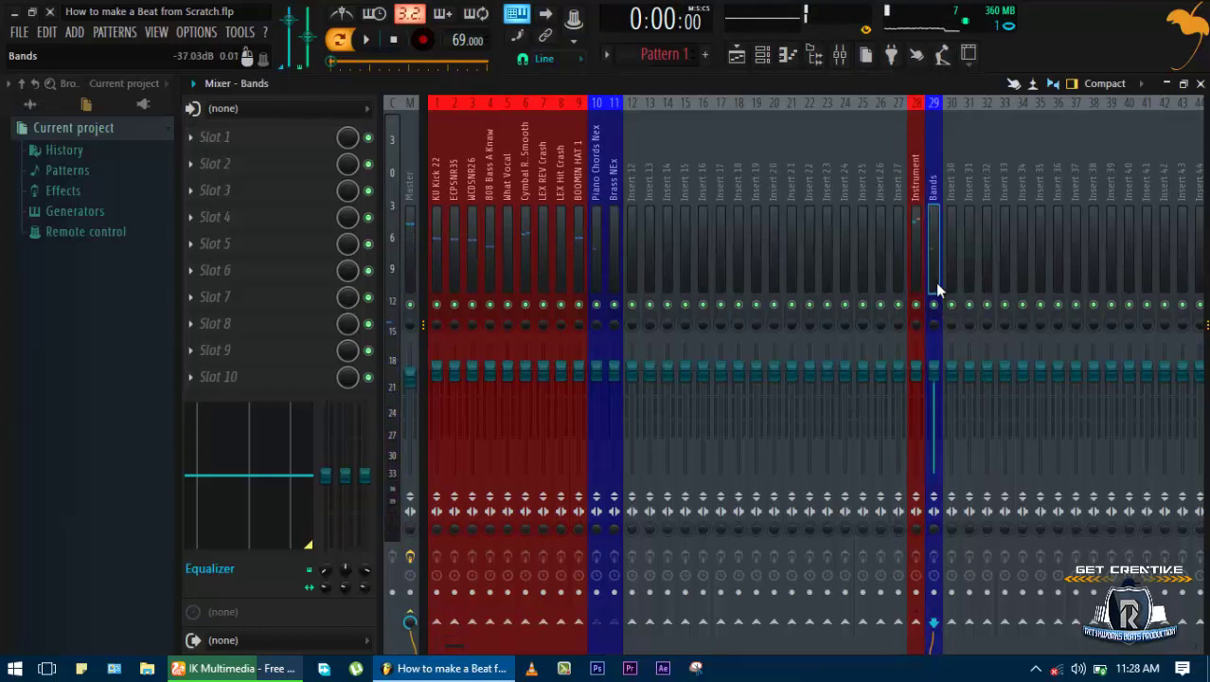
{"action": "double_click", "coordinate": [951, 261]}
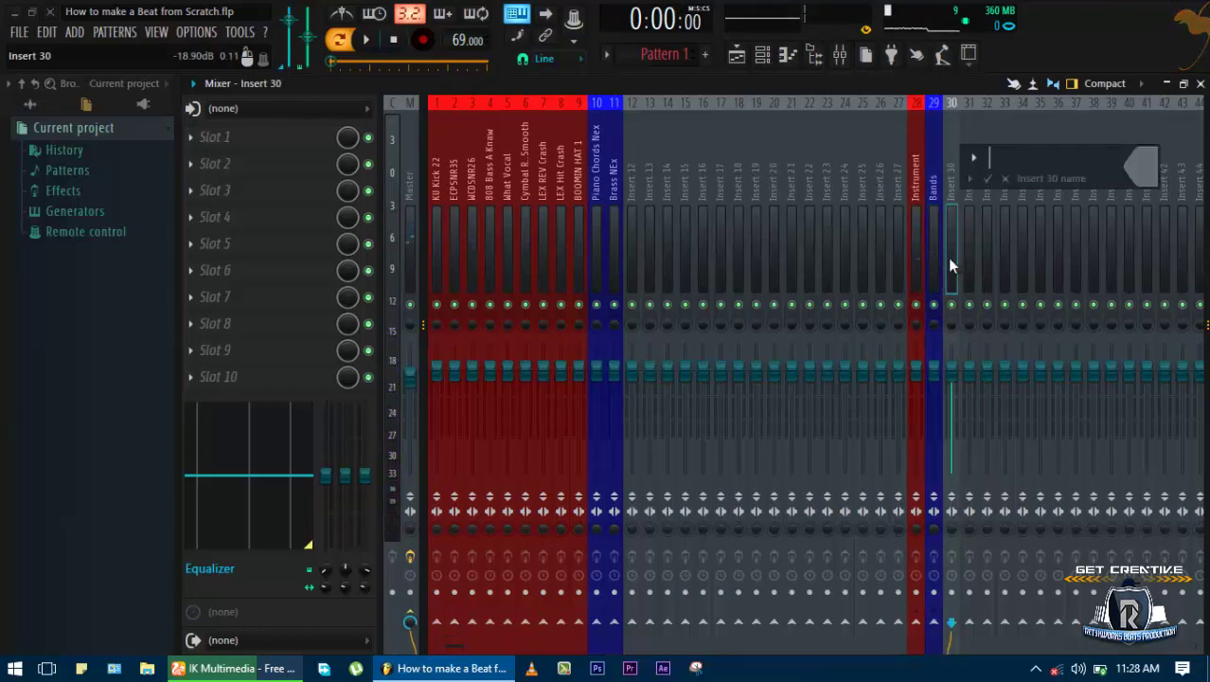
{"action": "type", "text": "N"}
{"action": "key", "text": "BackSpace"}
{"action": "type", "text": "Bye"}
{"action": "key", "text": "BackSpace"}
{"action": "key", "text": "BackSpace"}
{"action": "type", "text": "ye"}
{"action": "key", "text": "BackSpace"}
{"action": "key", "text": "BackSpace"}
{"action": "type", "text": "YE"}
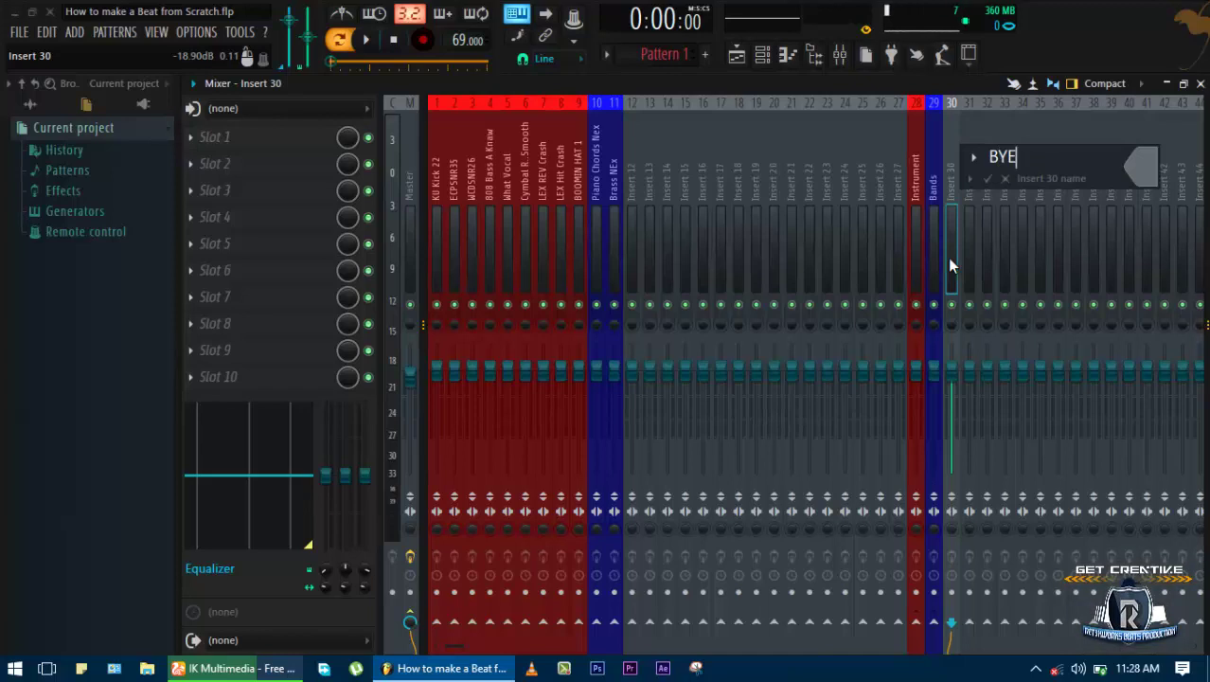
{"action": "type", "text": "-p"}
{"action": "key", "text": "BackSpace"}
{"action": "type", "text": "PASS"}
{"action": "left_click", "coordinate": [1145, 171]}
{"action": "left_click", "coordinate": [941, 166]}
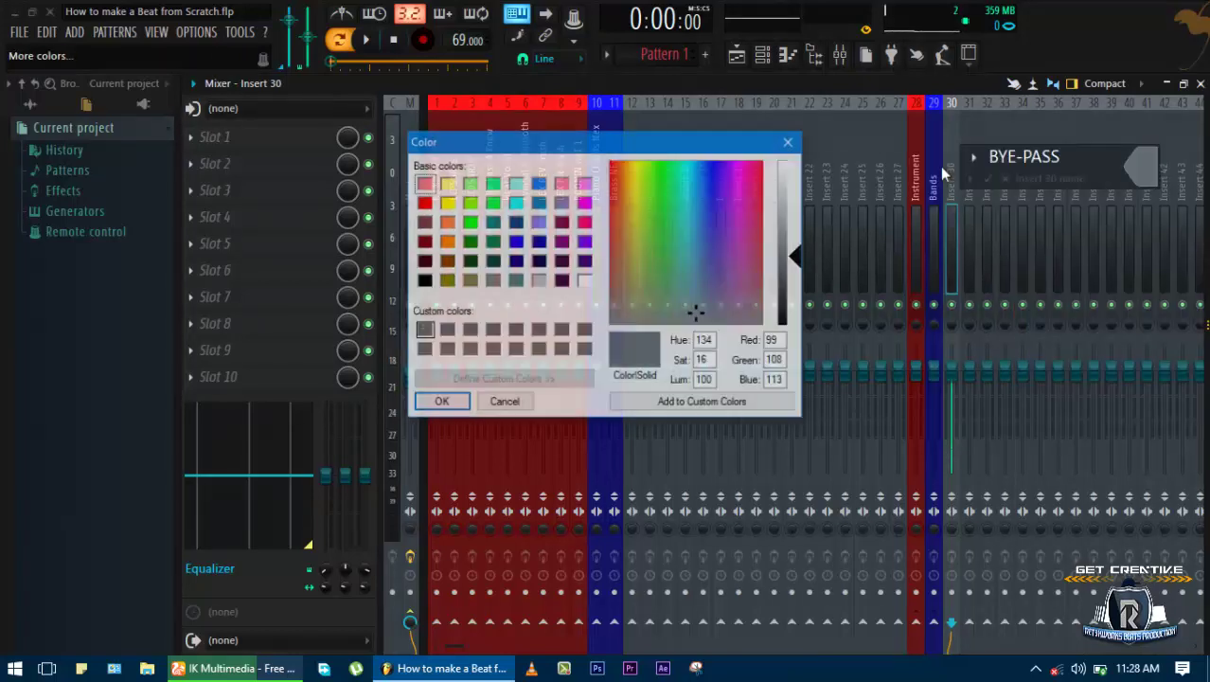
{"action": "left_click", "coordinate": [465, 228]}
{"action": "key", "text": "Return"}
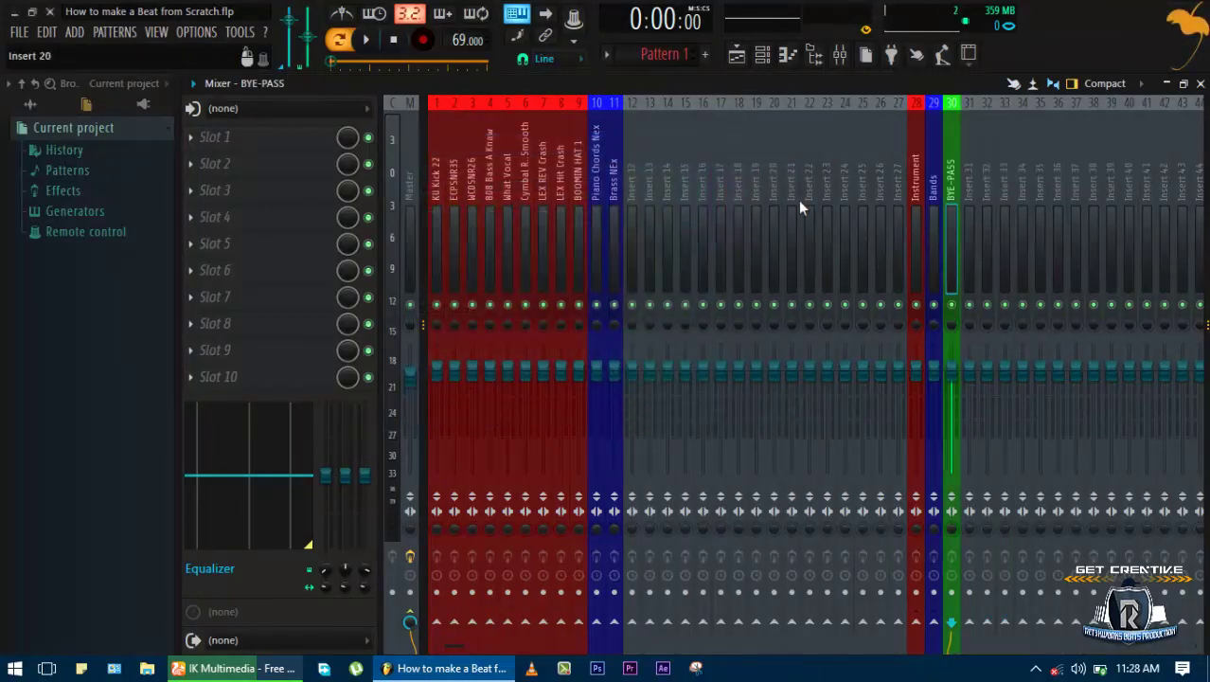
Route the Instrument and Bands mixer tracks only to the BYE-PASS track
{"action": "left_click", "coordinate": [916, 284]}
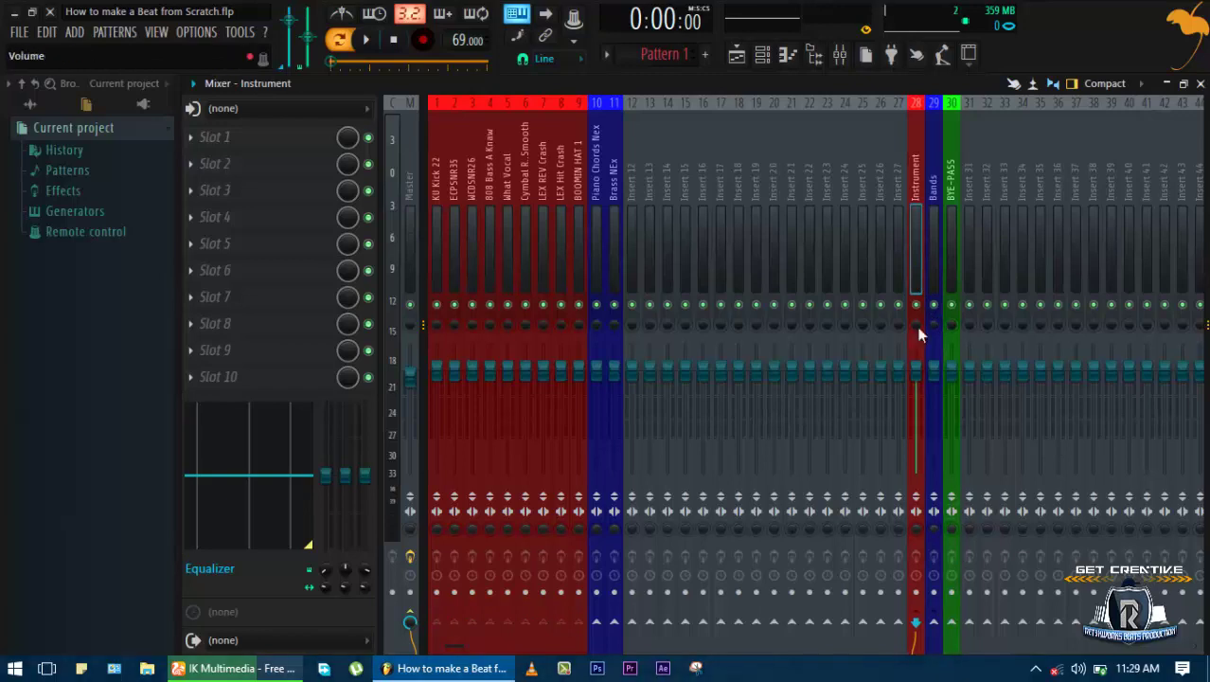
{"action": "left_click", "coordinate": [926, 285], "text": "ctrl"}
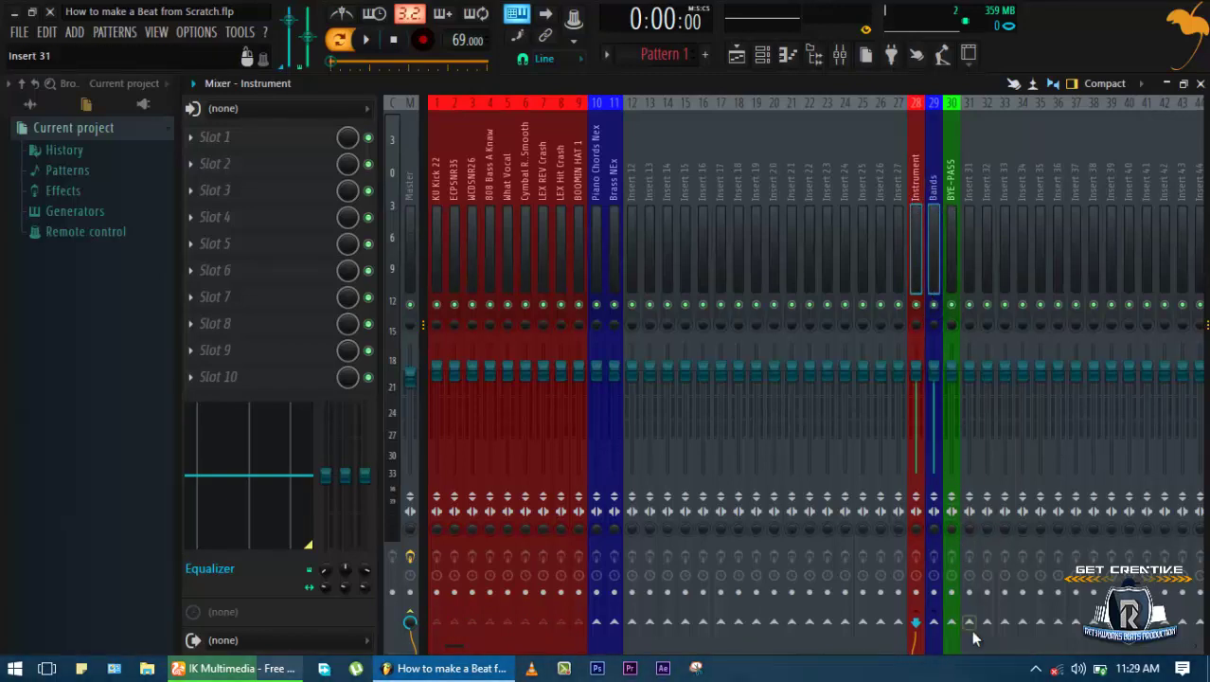
{"action": "right_click", "coordinate": [931, 621]}
{"action": "left_click", "coordinate": [948, 627]}
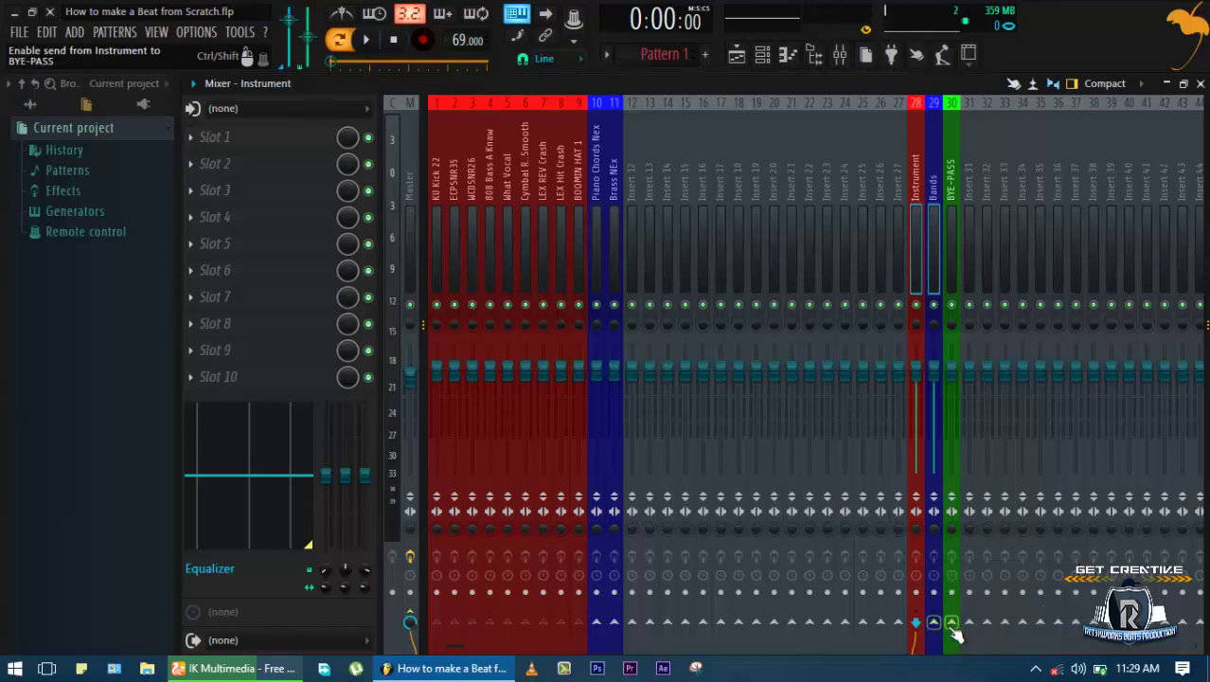
{"action": "right_click", "coordinate": [951, 627]}
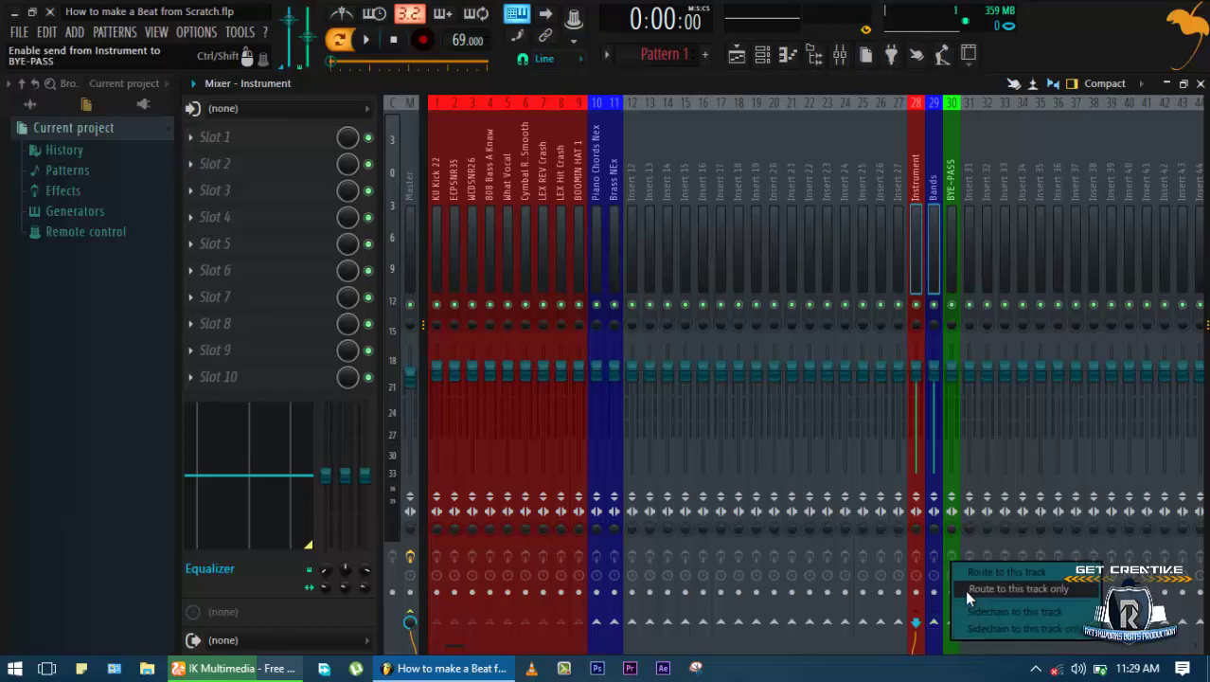
{"action": "left_click", "coordinate": [967, 592]}
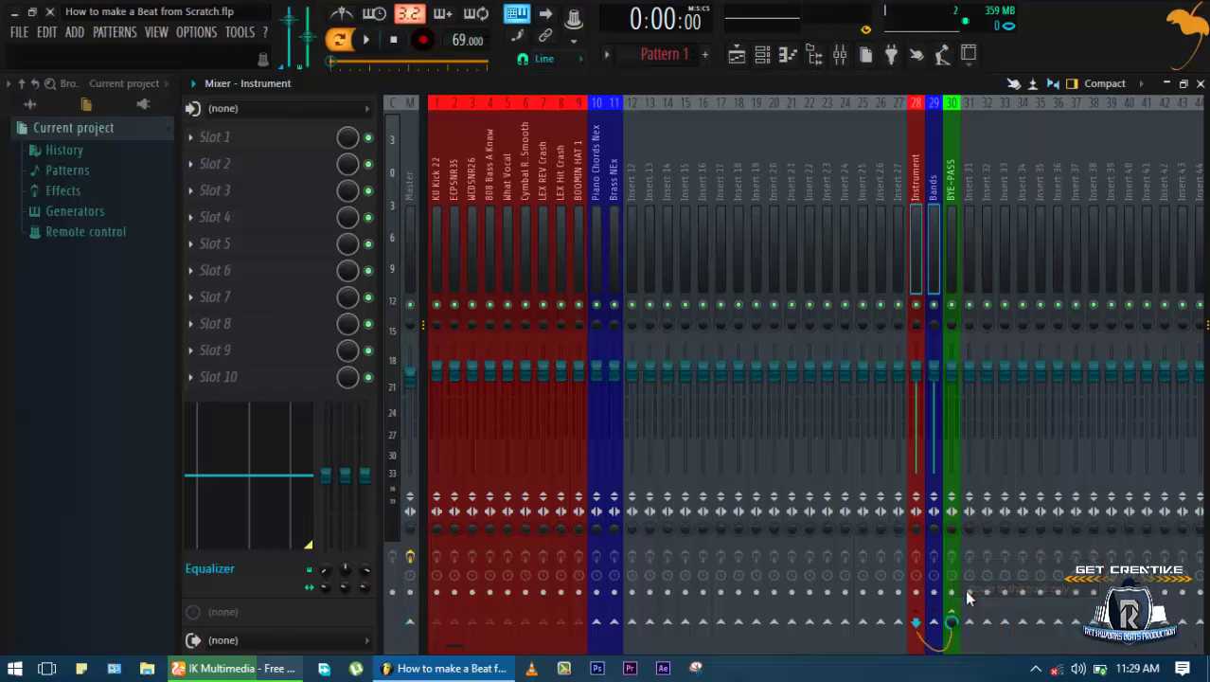
Save the project and play the pattern to check the Bands and Instrument routing through BYE-PASS
{"action": "left_click", "coordinate": [935, 248]}
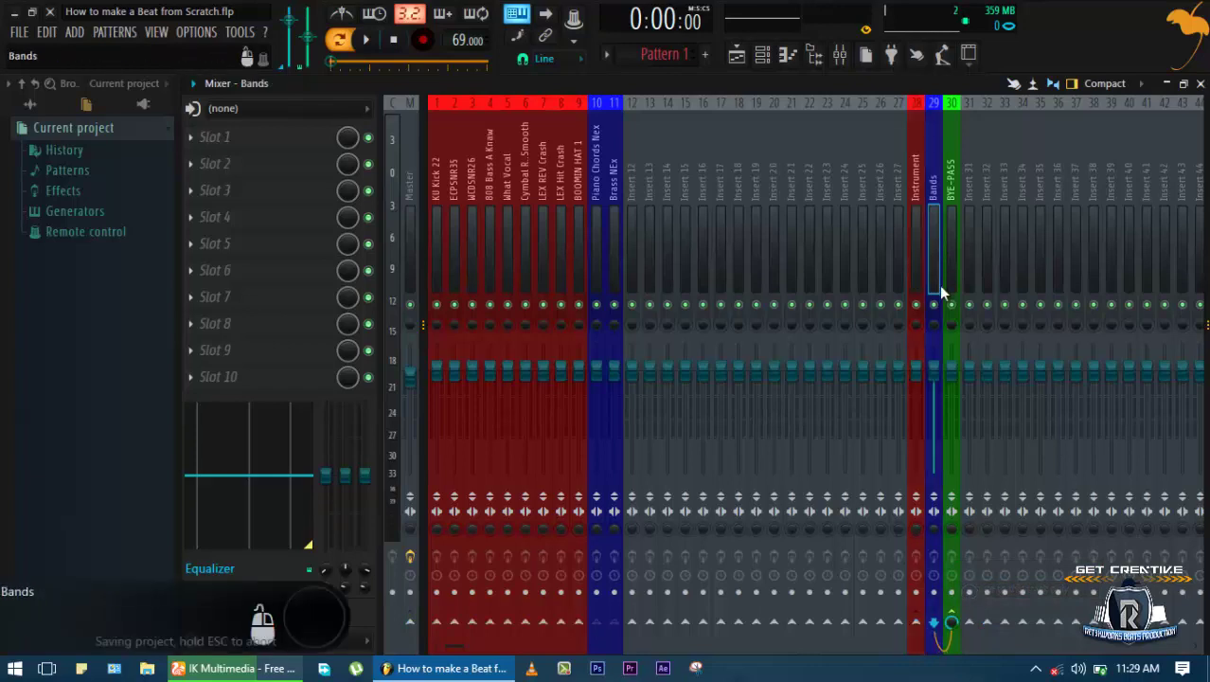
{"action": "left_click", "coordinate": [913, 255]}
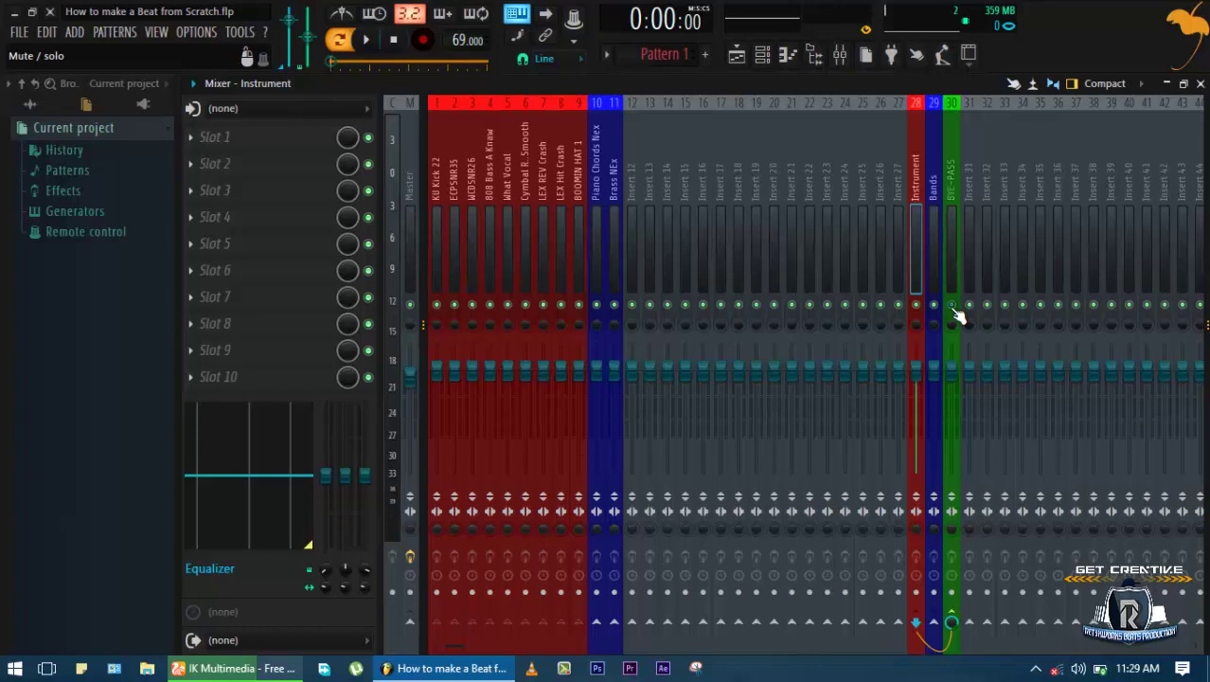
{"action": "key", "text": "space"}
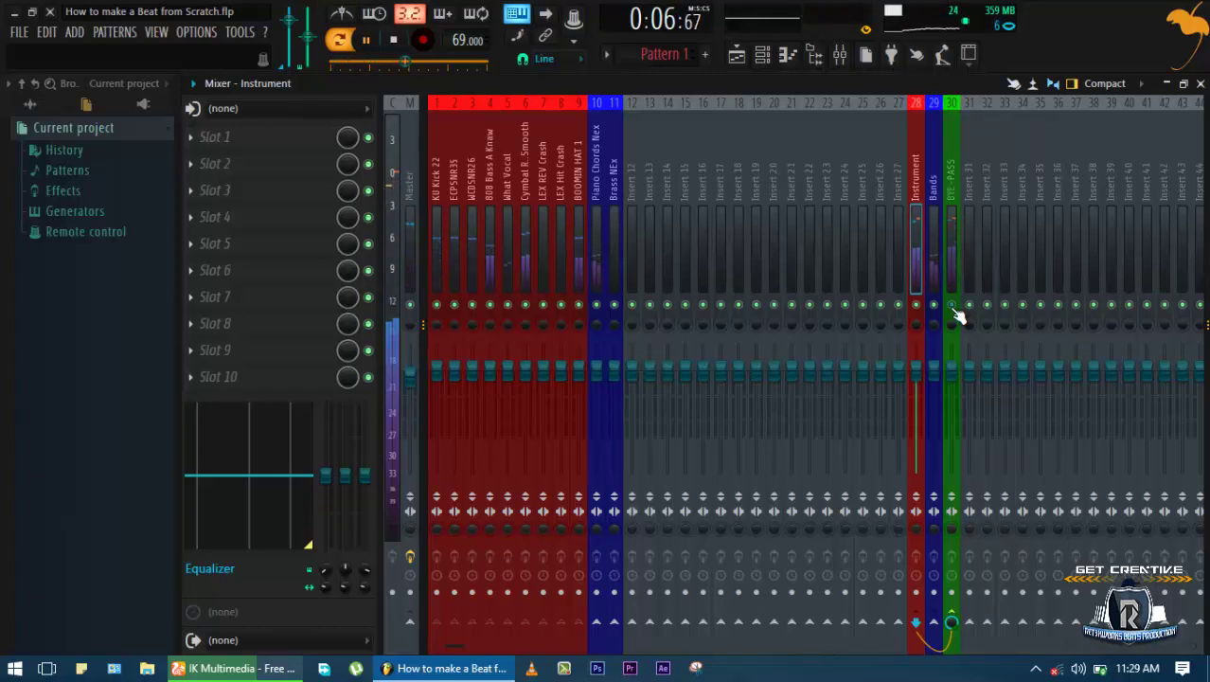
Save the project and solo the Brass NEx channel to hear it on its own mixer track
{"action": "key", "text": "space"}
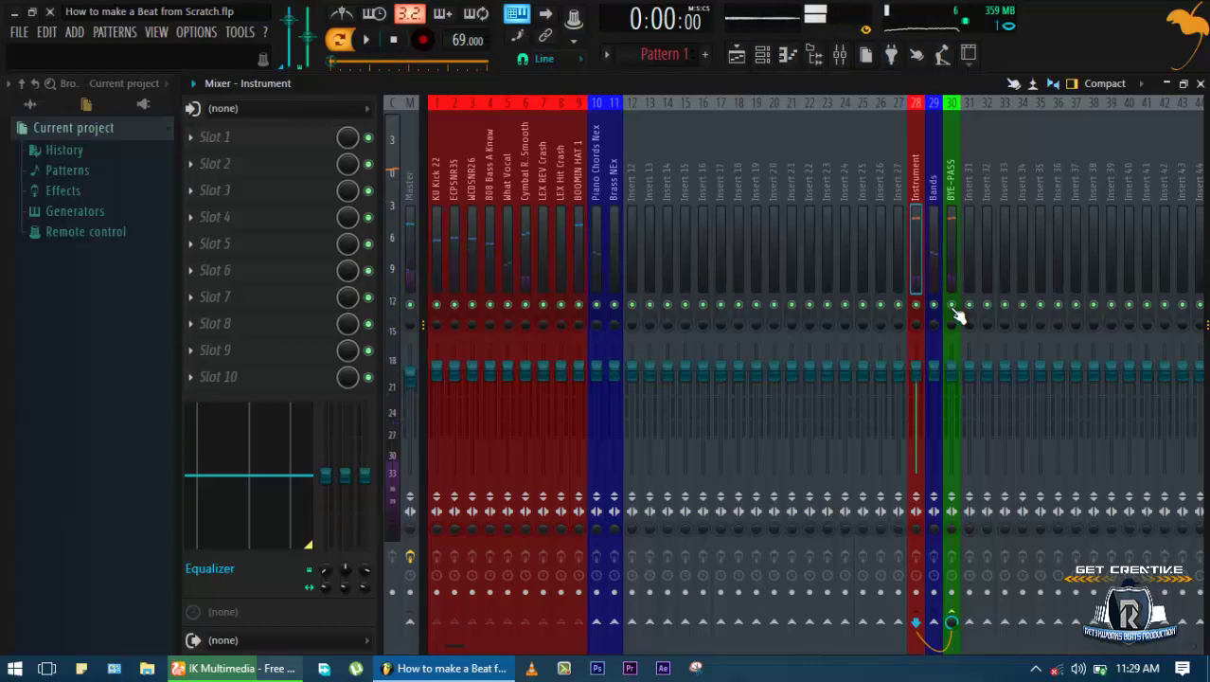
{"action": "key", "text": "ctrl+s"}
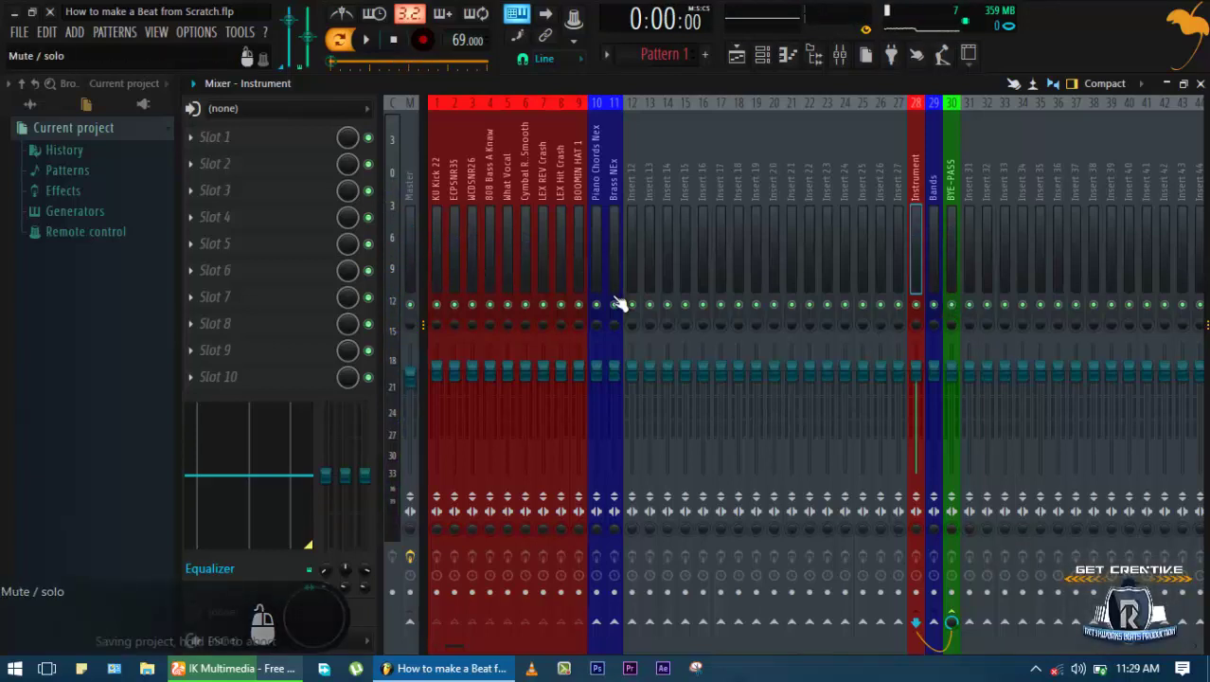
{"action": "key", "text": "F6"}
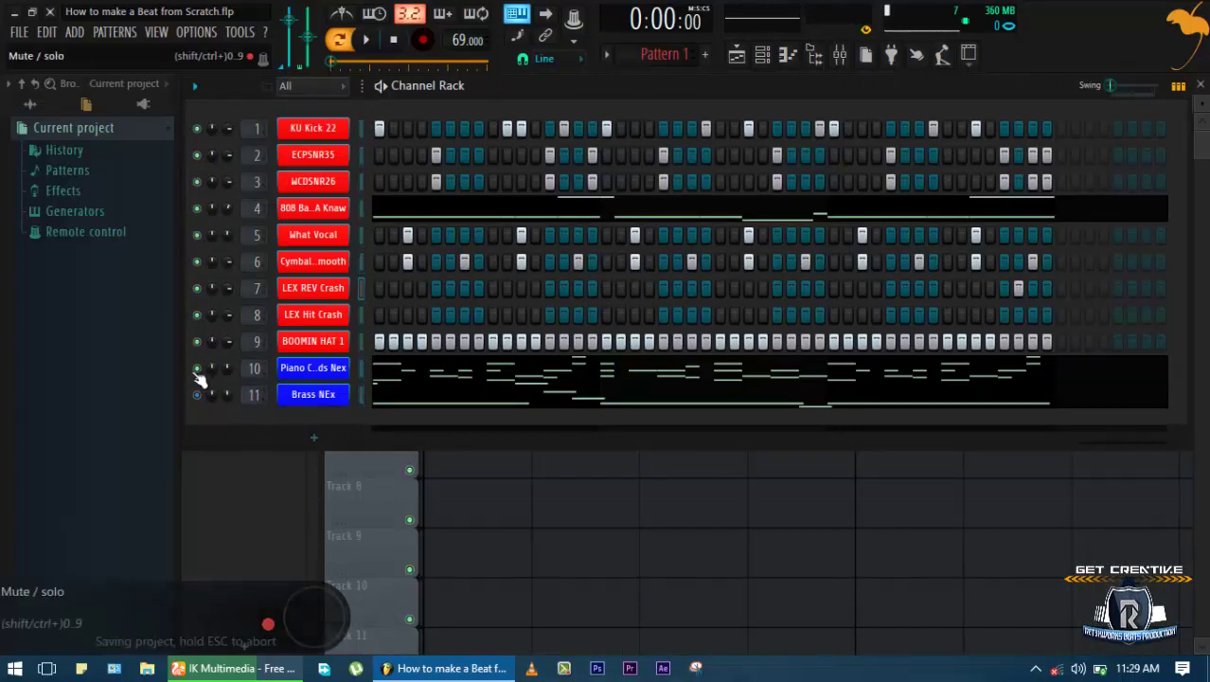
{"action": "double_click", "coordinate": [257, 394]}
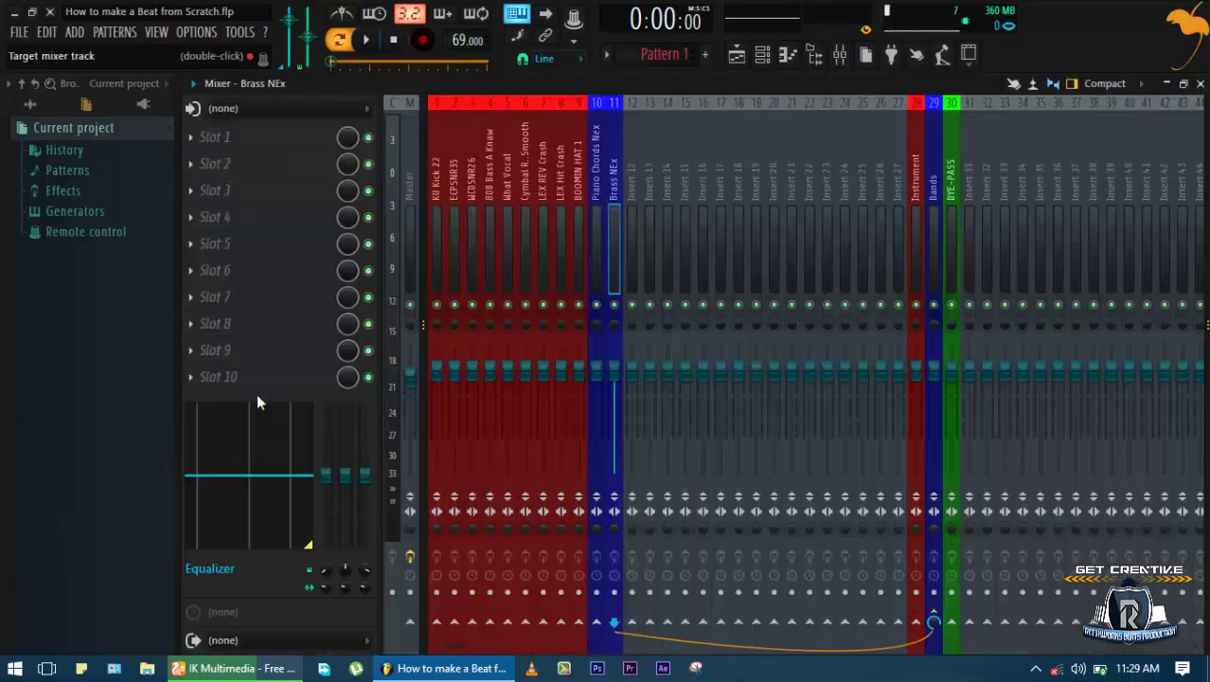
{"action": "double_click", "coordinate": [257, 394]}
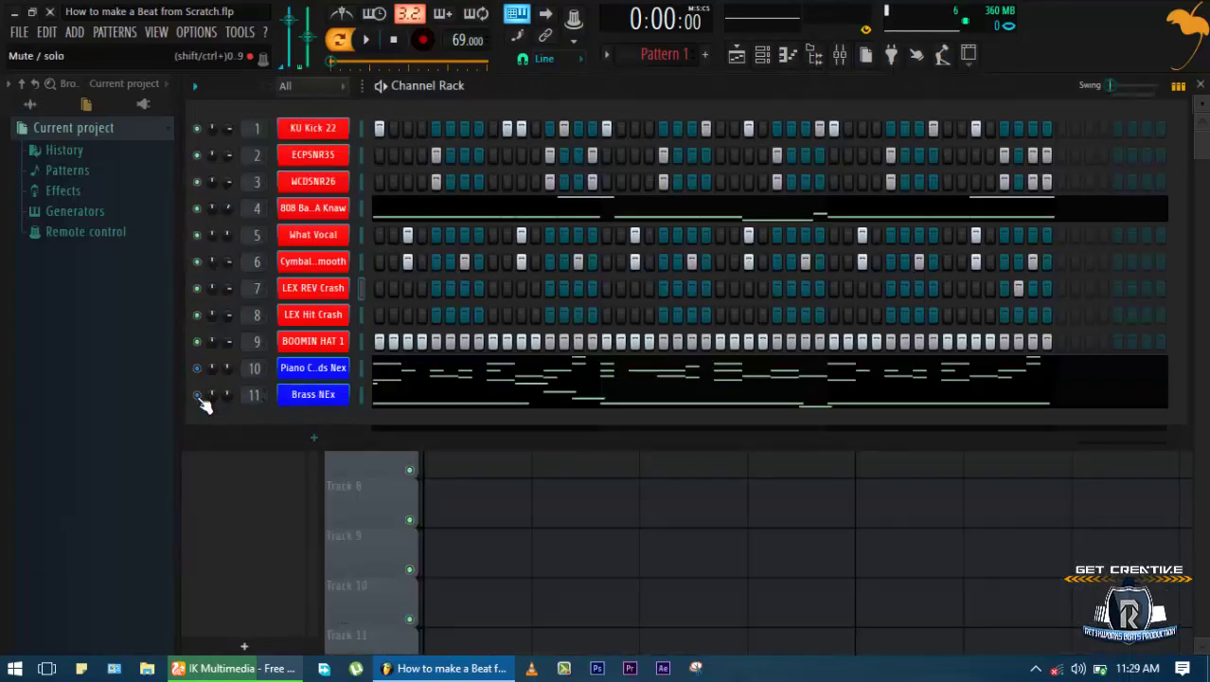
{"action": "double_click", "coordinate": [257, 394]}
{"action": "key", "text": "space"}
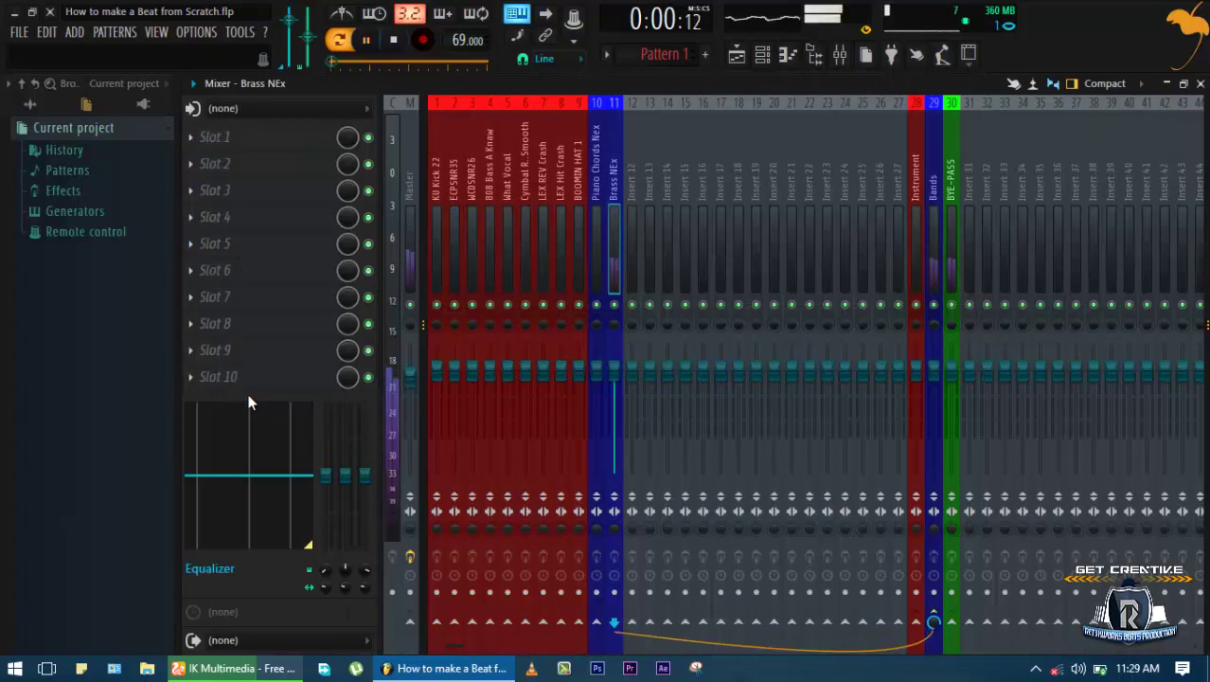
Load Fruity Parametric EQ 2 into the first effect slot of the Brass NEx mixer track and play the part
{"action": "left_click", "coordinate": [256, 137]}
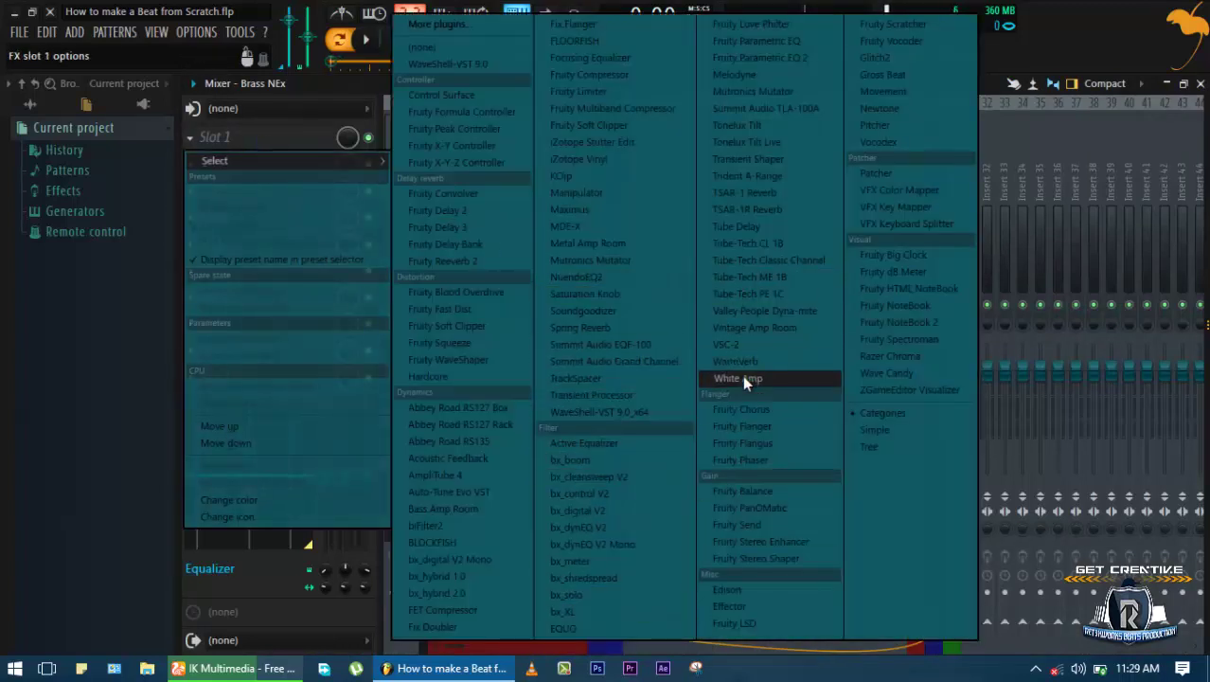
{"action": "left_click", "coordinate": [739, 57]}
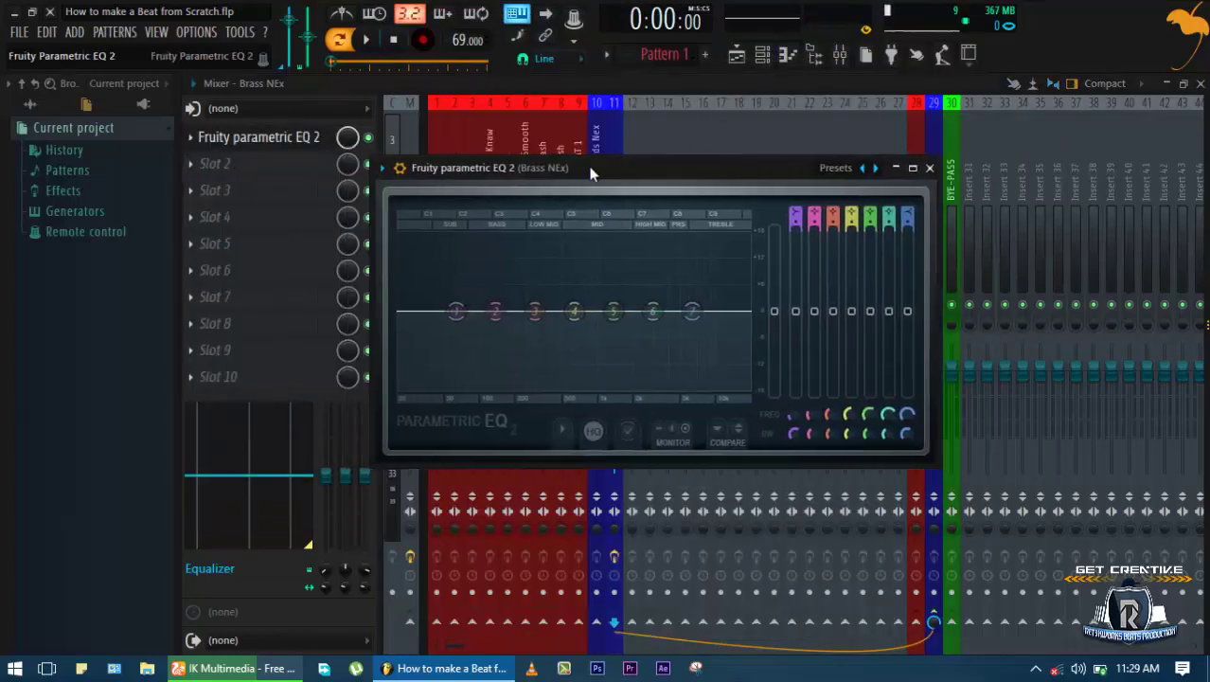
{"action": "key", "text": "space"}
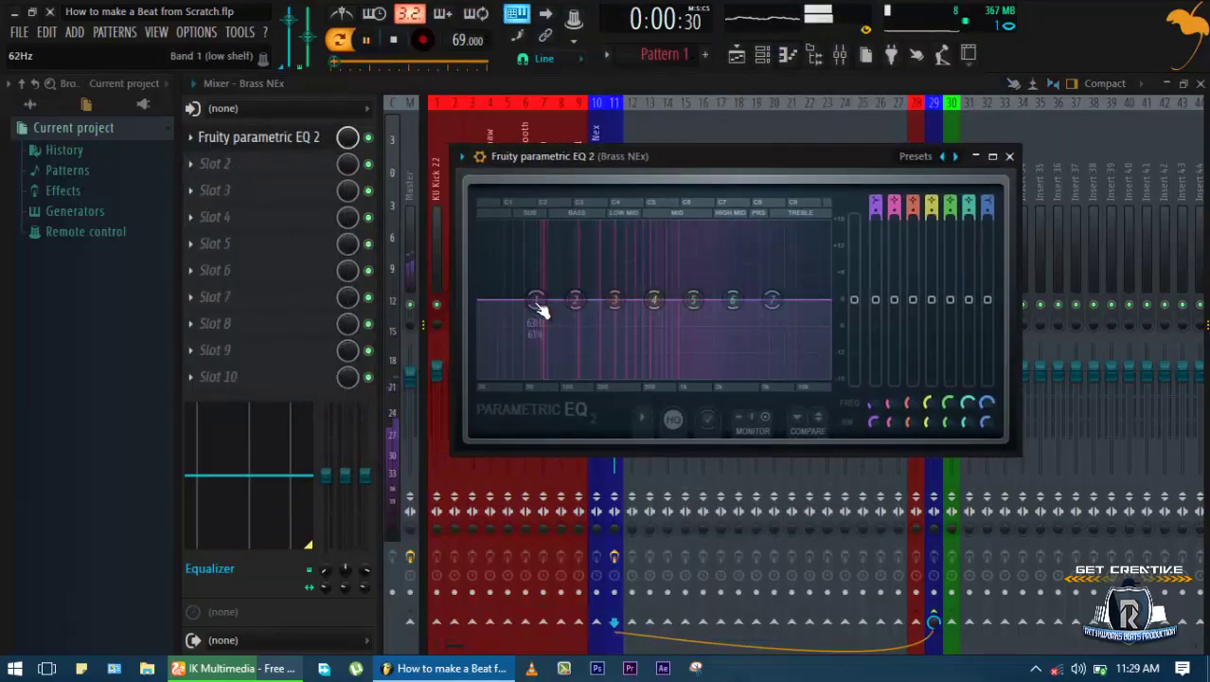
Set band 1 of the brass EQ to order Steep 4 and filter type High pass
{"action": "right_click", "coordinate": [535, 301]}
{"action": "mouse_move", "coordinate": [587, 372]}
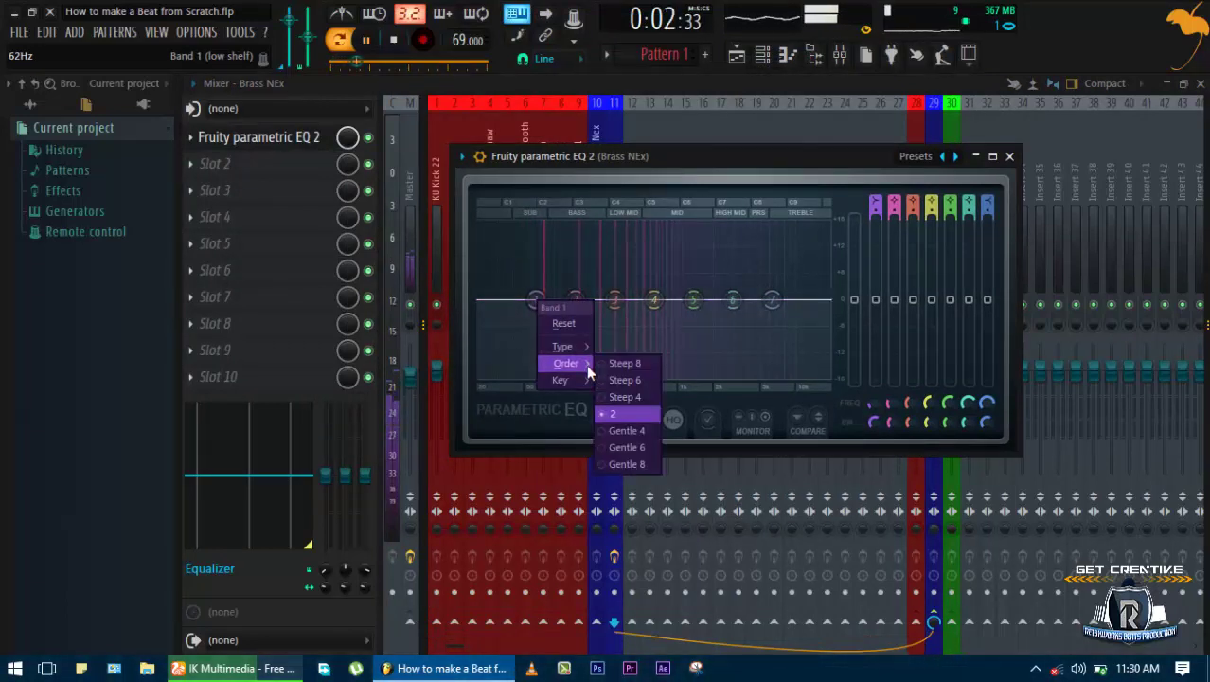
{"action": "left_click", "coordinate": [629, 396]}
{"action": "key", "text": "space"}
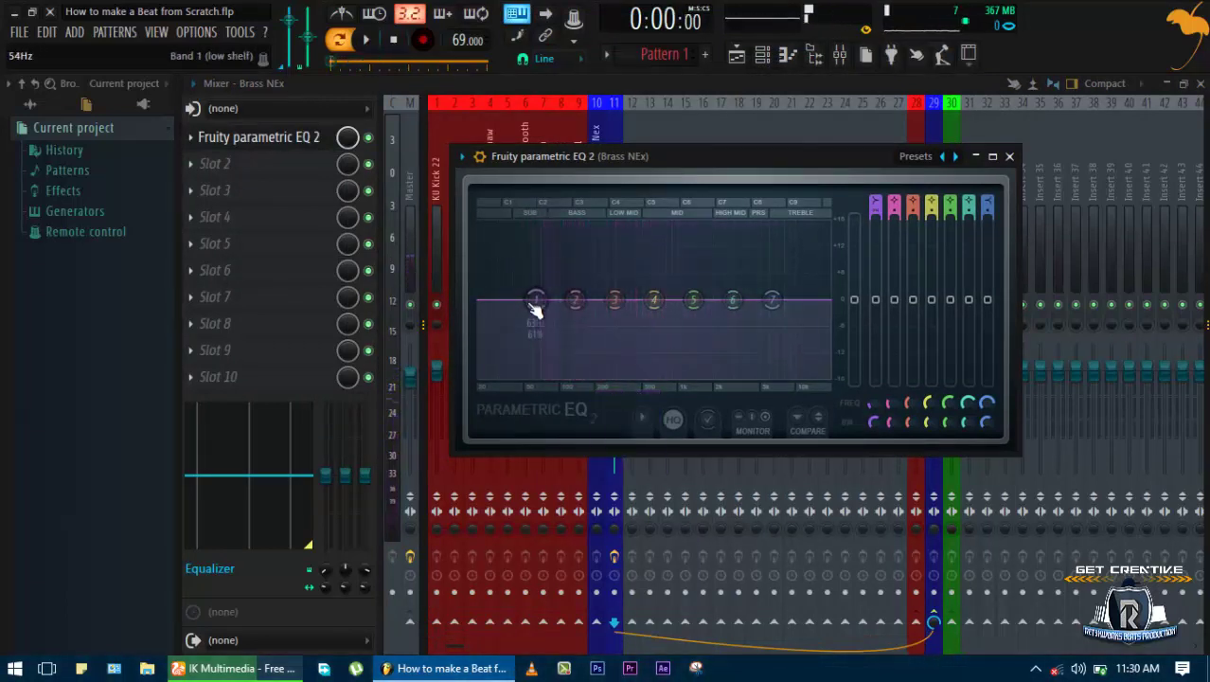
{"action": "right_click", "coordinate": [535, 301]}
{"action": "mouse_move", "coordinate": [575, 350]}
{"action": "left_click", "coordinate": [629, 397]}
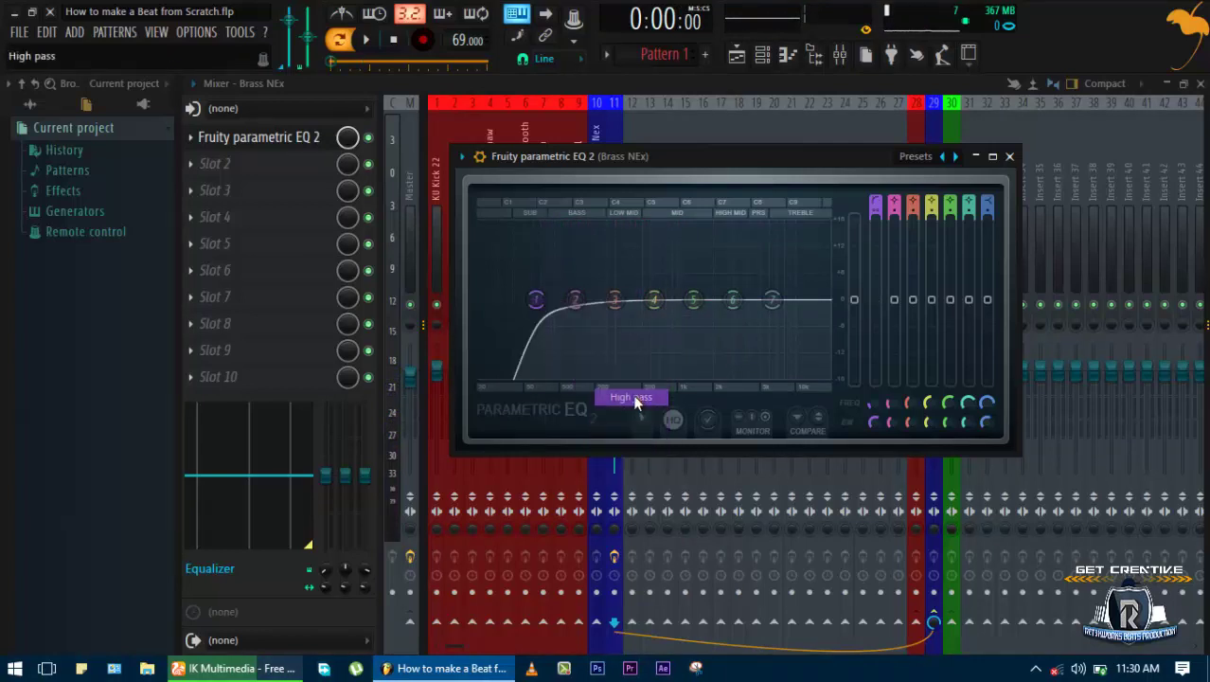
During playback, raise the high-pass cutoff to band 2's position, boost band 3 around 294 Hz and nudge band 2 to about 155 Hz
{"action": "key", "text": "space"}
{"action": "left_click_drag", "start_coordinate": [535, 301], "coordinate": [634, 341]}
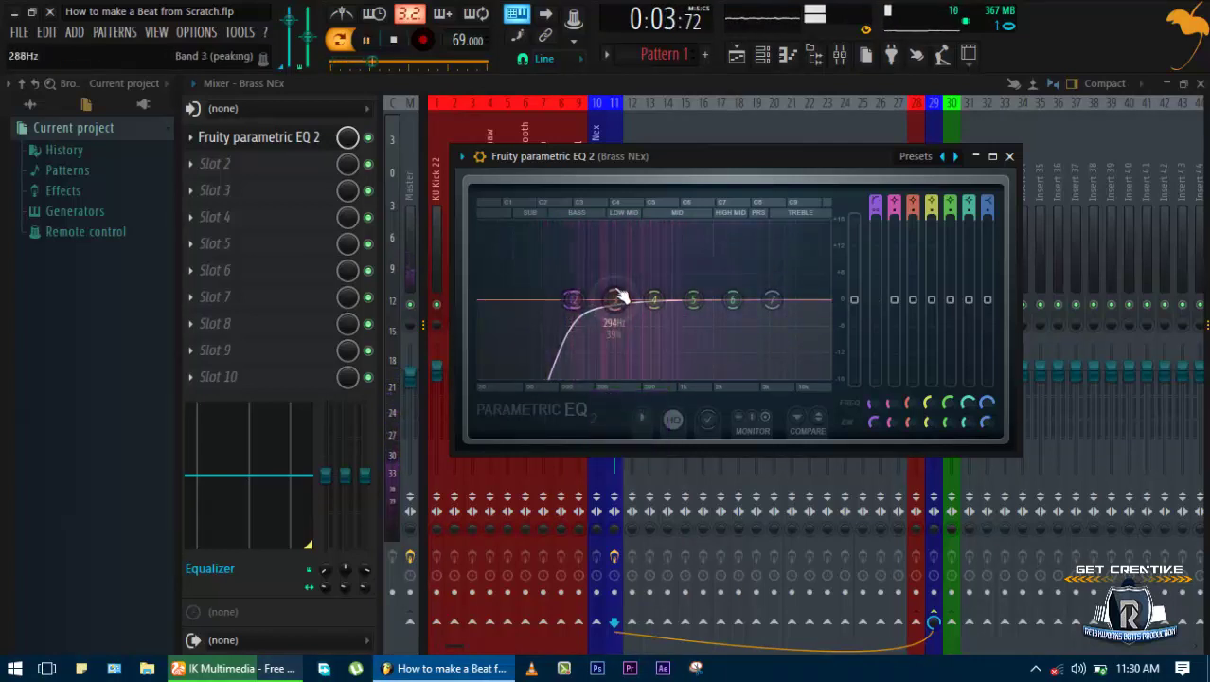
{"action": "left_click_drag", "start_coordinate": [620, 298], "coordinate": [616, 246]}
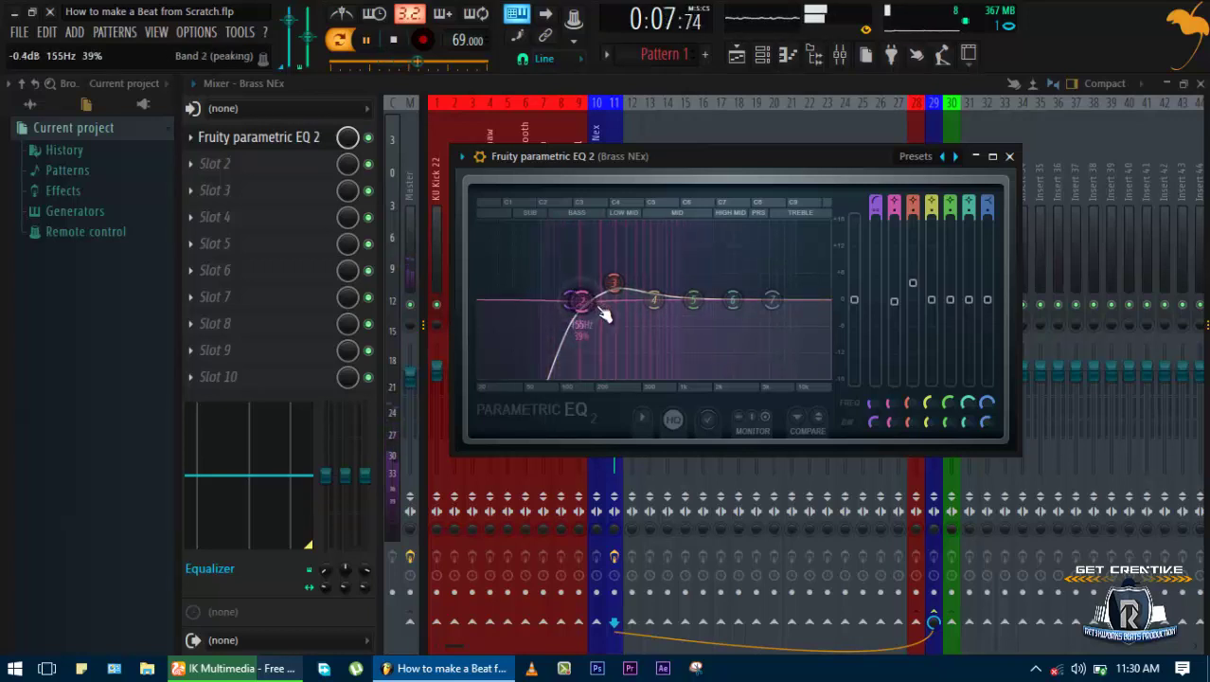
{"action": "left_click_drag", "start_coordinate": [596, 305], "coordinate": [610, 299]}
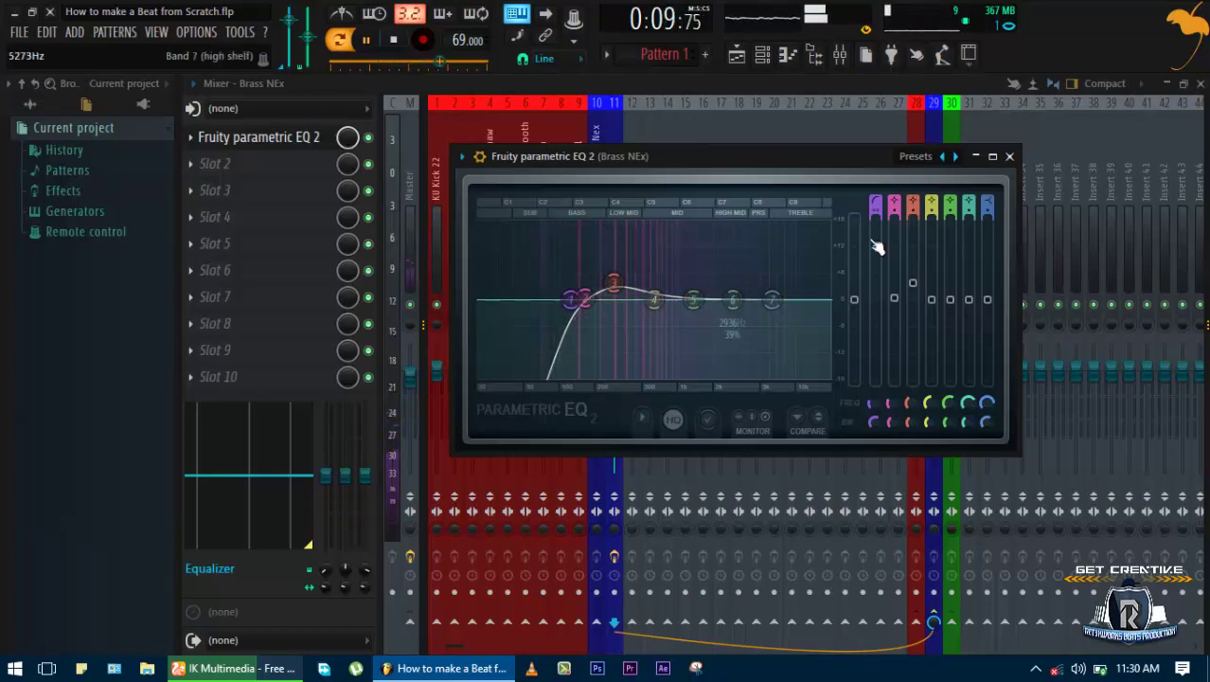
Close the brass EQ, save the project and switch the browser to show all folders
{"action": "left_click", "coordinate": [1009, 157]}
{"action": "key", "text": "F6"}
{"action": "key", "text": "space"}
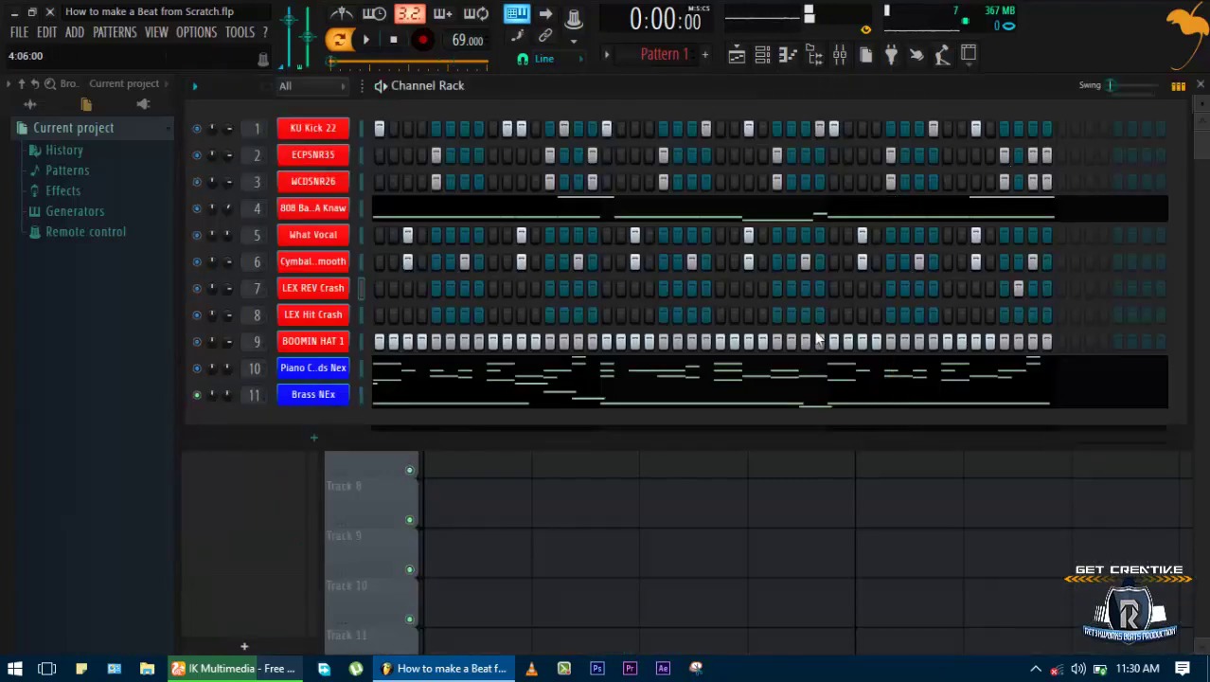
{"action": "key", "text": "ctrl+s"}
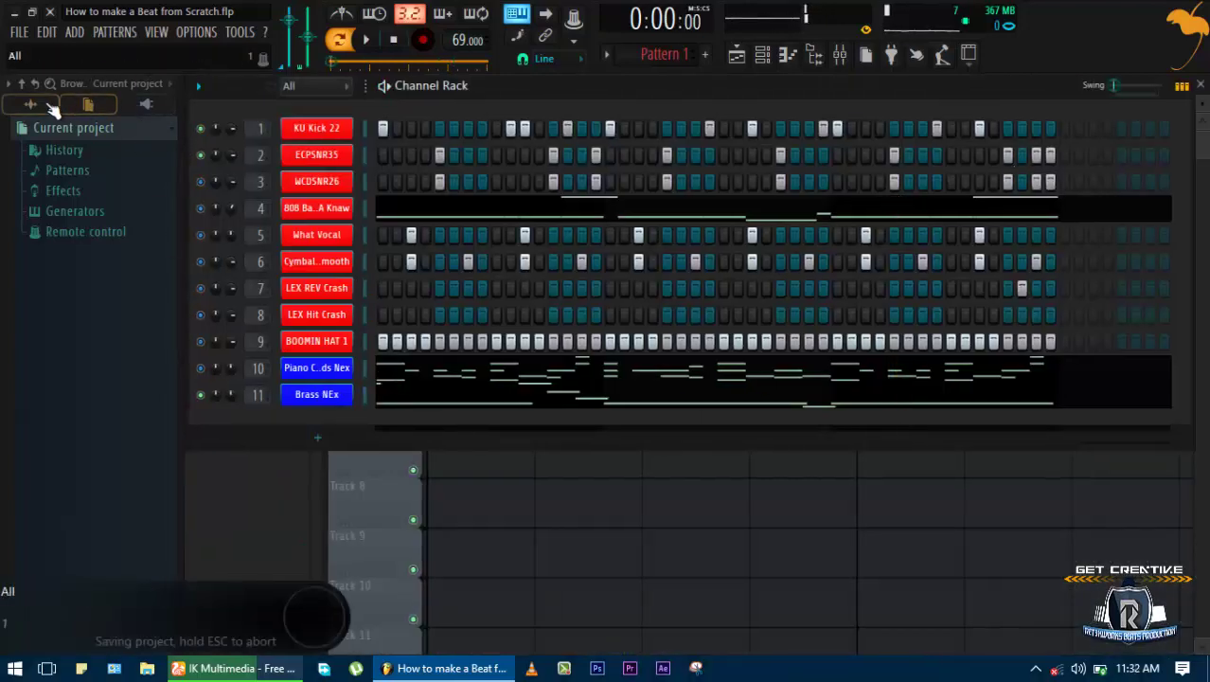
{"action": "left_click", "coordinate": [32, 104]}
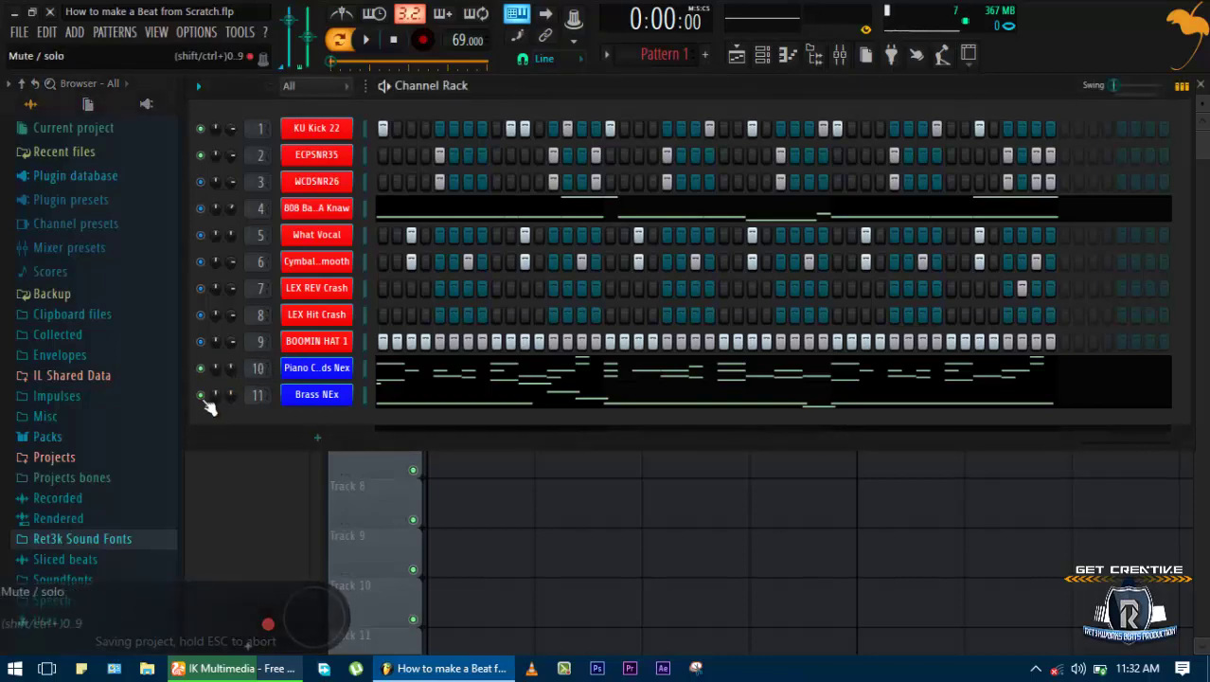
Load the Movement plugin into the first effect slot of the Piano Chords Nex mixer track
{"action": "left_click", "coordinate": [257, 367]}
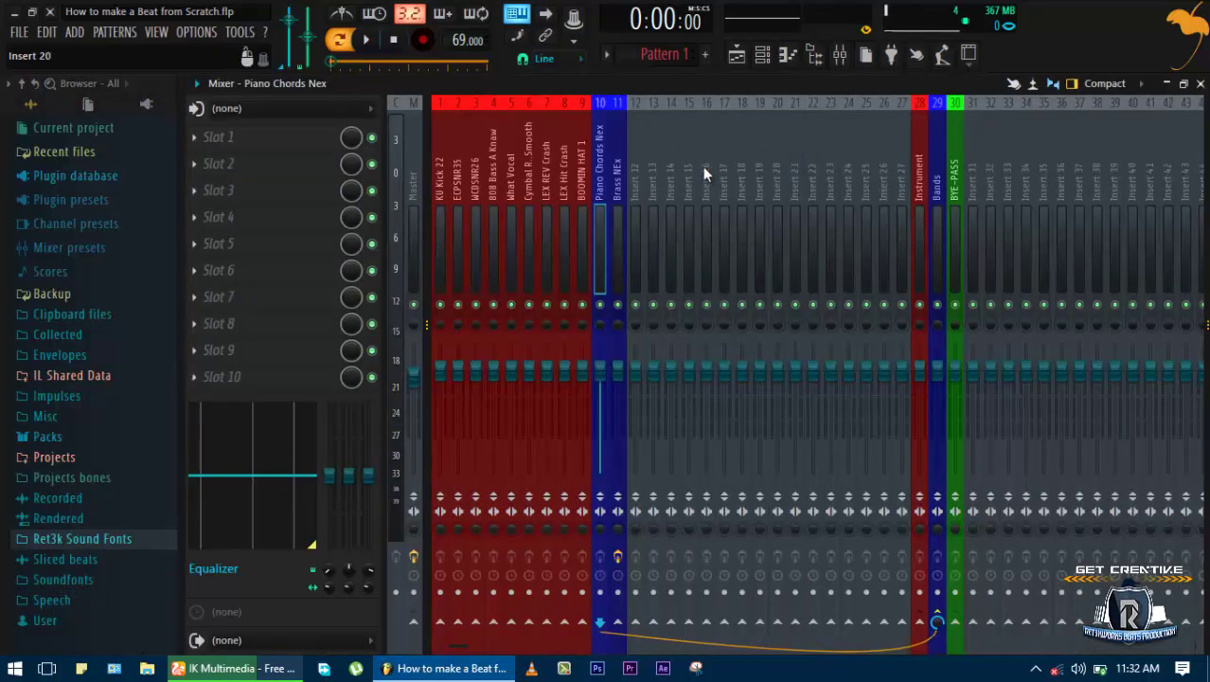
{"action": "left_click", "coordinate": [291, 156]}
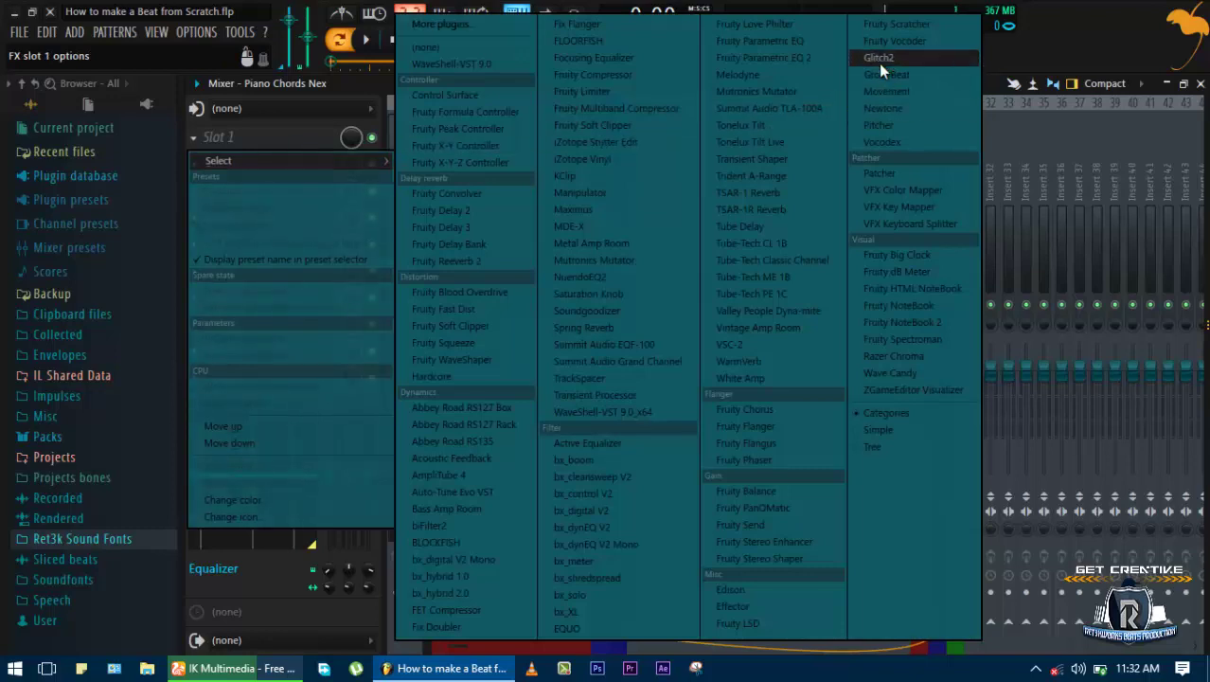
{"action": "left_click", "coordinate": [897, 92]}
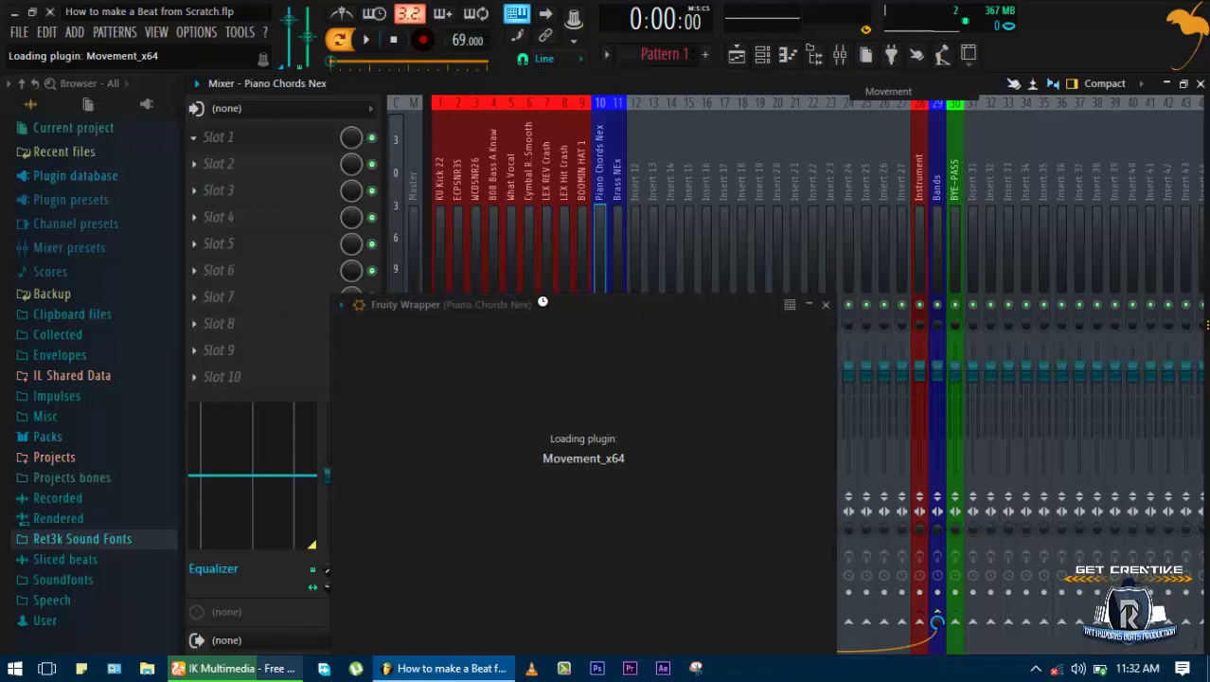
{"action": "left_click_drag", "start_coordinate": [543, 302], "coordinate": [472, 135]}
Detach the Movement plugin window so it floats free of the main workspace
{"action": "left_click", "coordinate": [271, 127]}
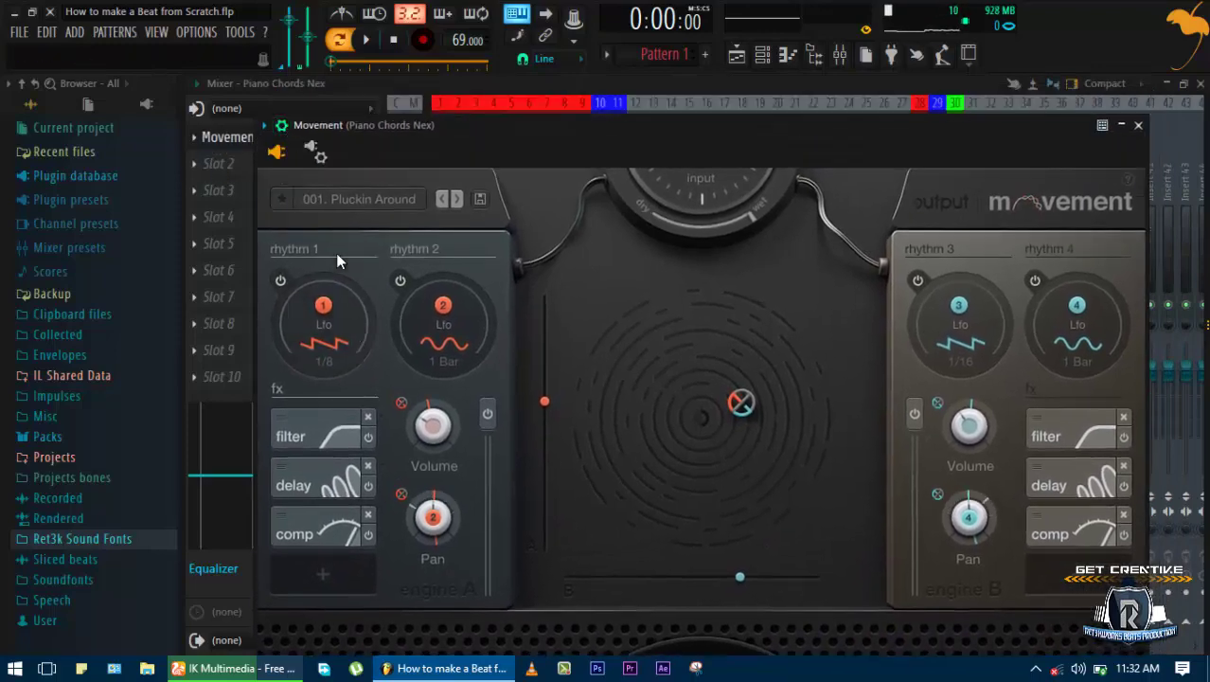
{"action": "left_click", "coordinate": [276, 125]}
{"action": "left_click", "coordinate": [265, 125]}
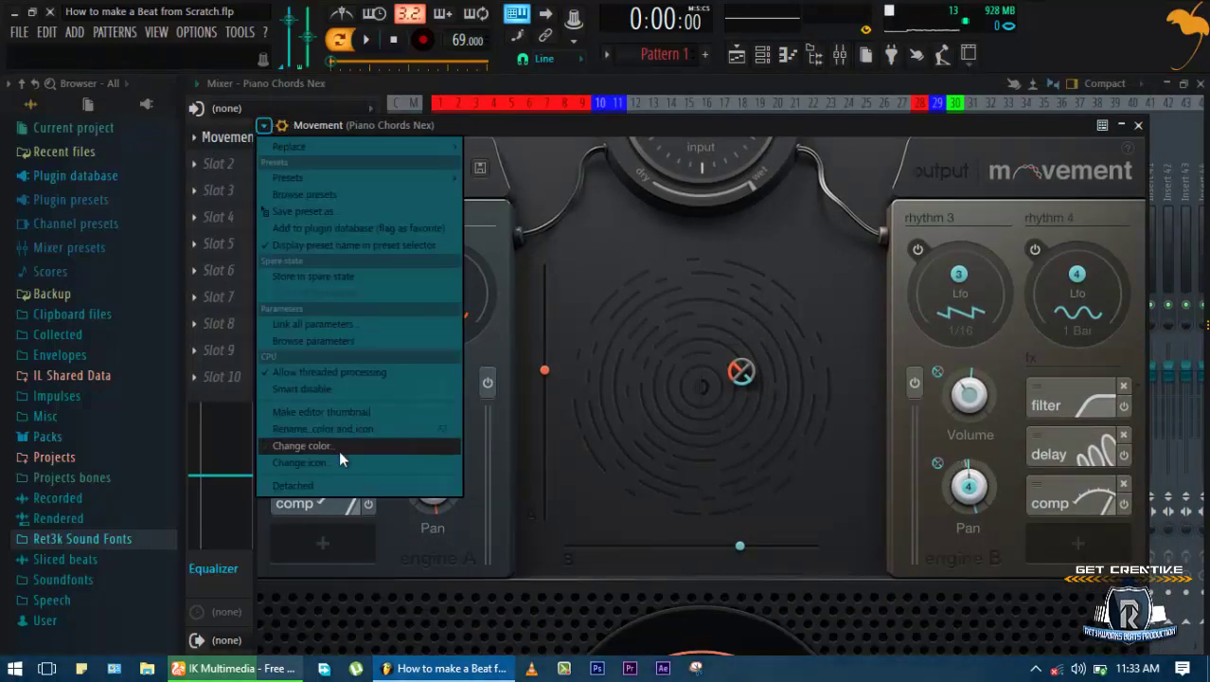
{"action": "left_click", "coordinate": [338, 485]}
Audition Movement presets on the piano chords, going one by one from 001 Pluckin Around to 010 Saw Pumper
{"action": "key", "text": "space"}
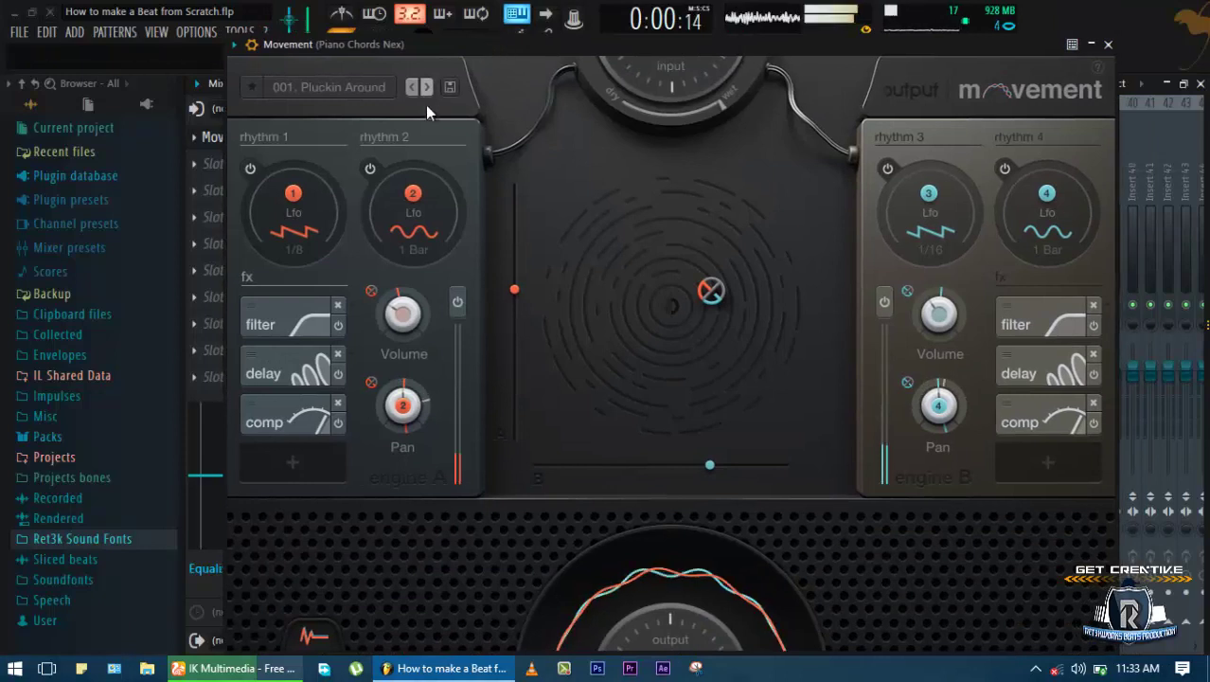
{"action": "key", "text": "space"}
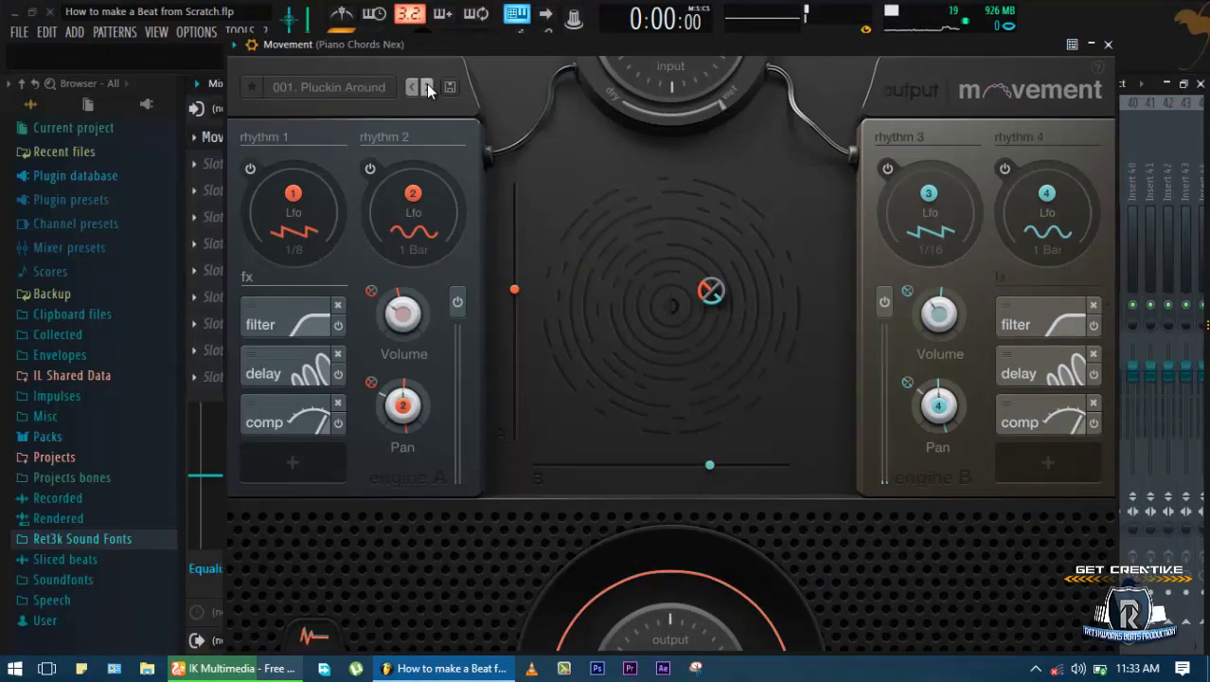
{"action": "left_click", "coordinate": [426, 88]}
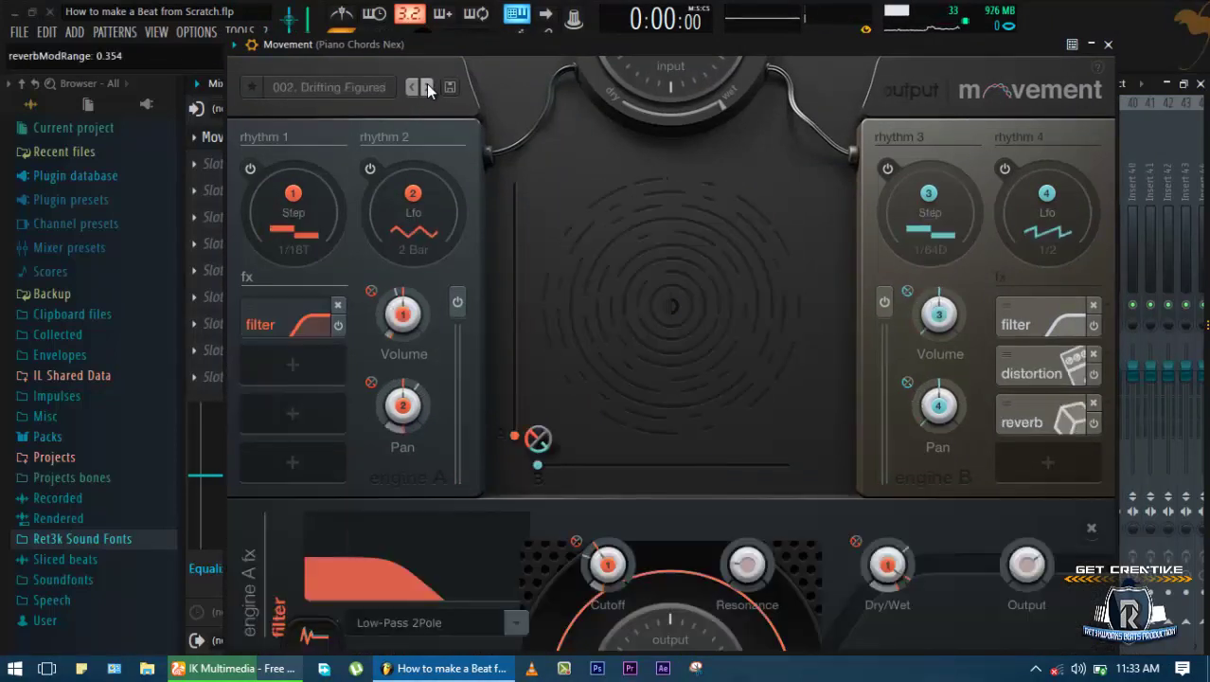
{"action": "key", "text": "space"}
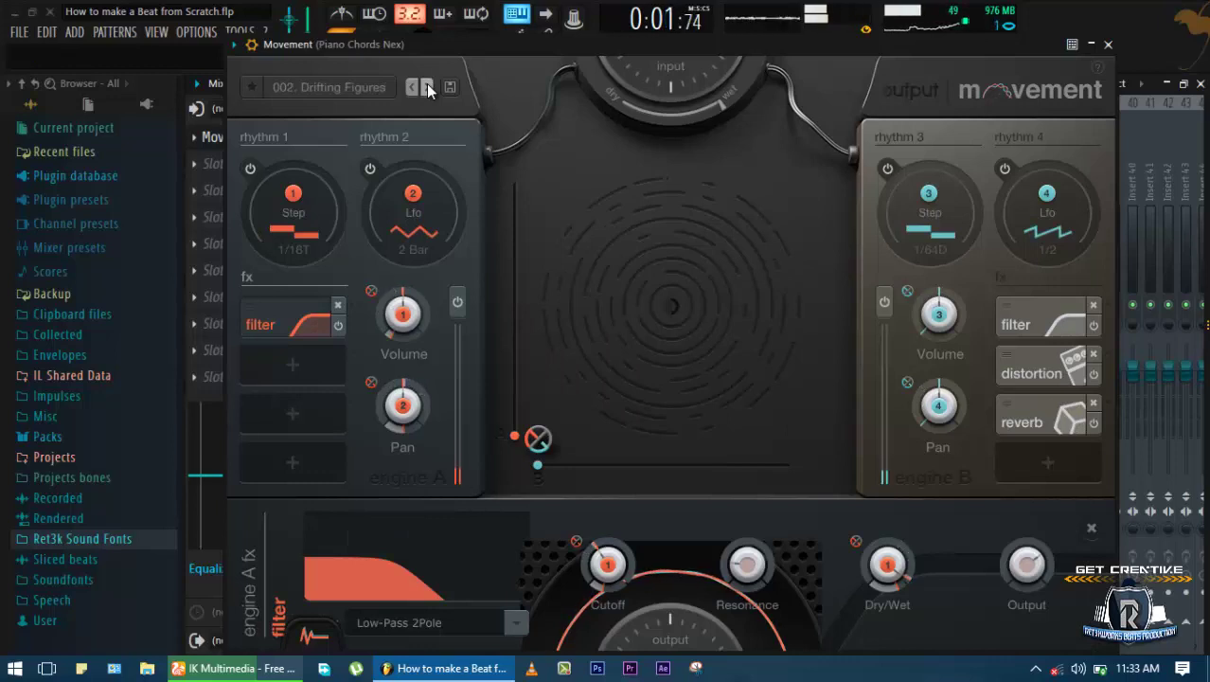
{"action": "key", "text": "space"}
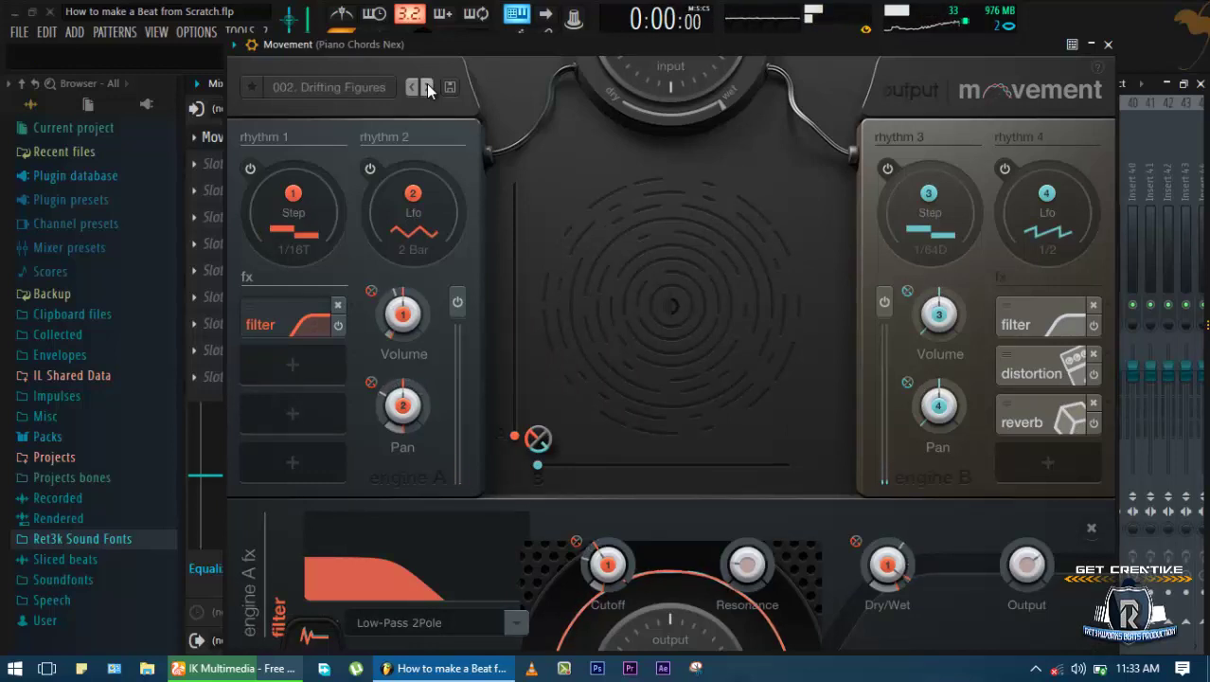
{"action": "left_click", "coordinate": [427, 87]}
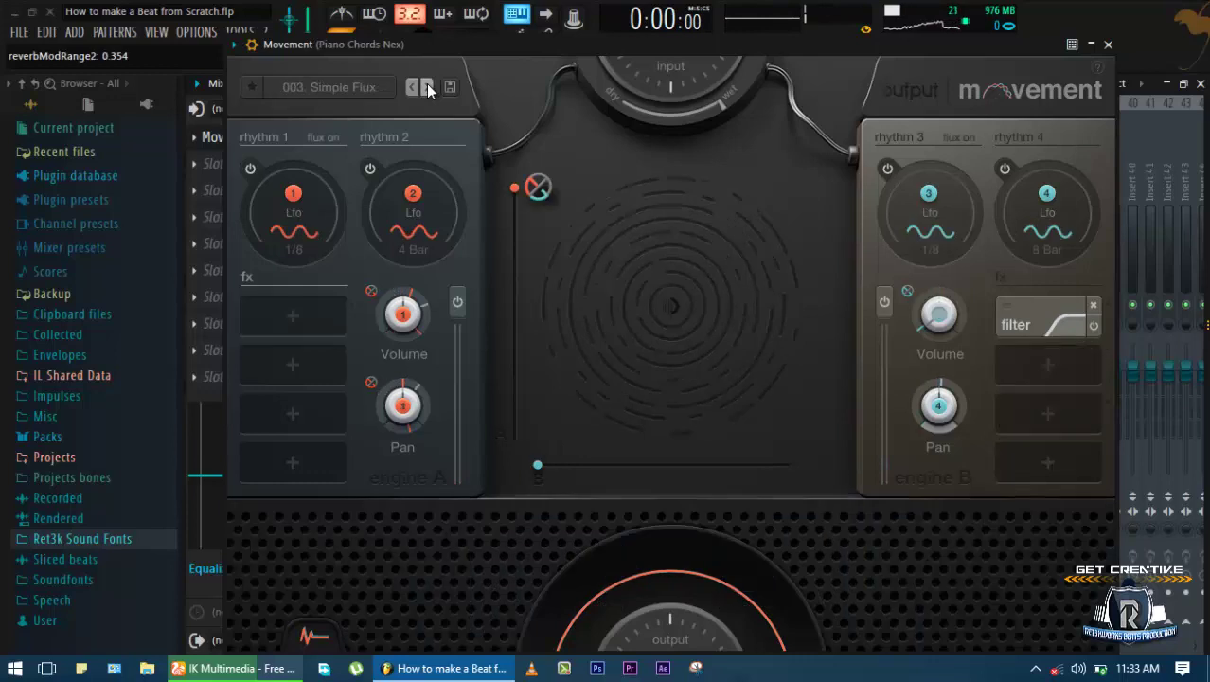
{"action": "key", "text": "space"}
{"action": "left_click", "coordinate": [427, 88]}
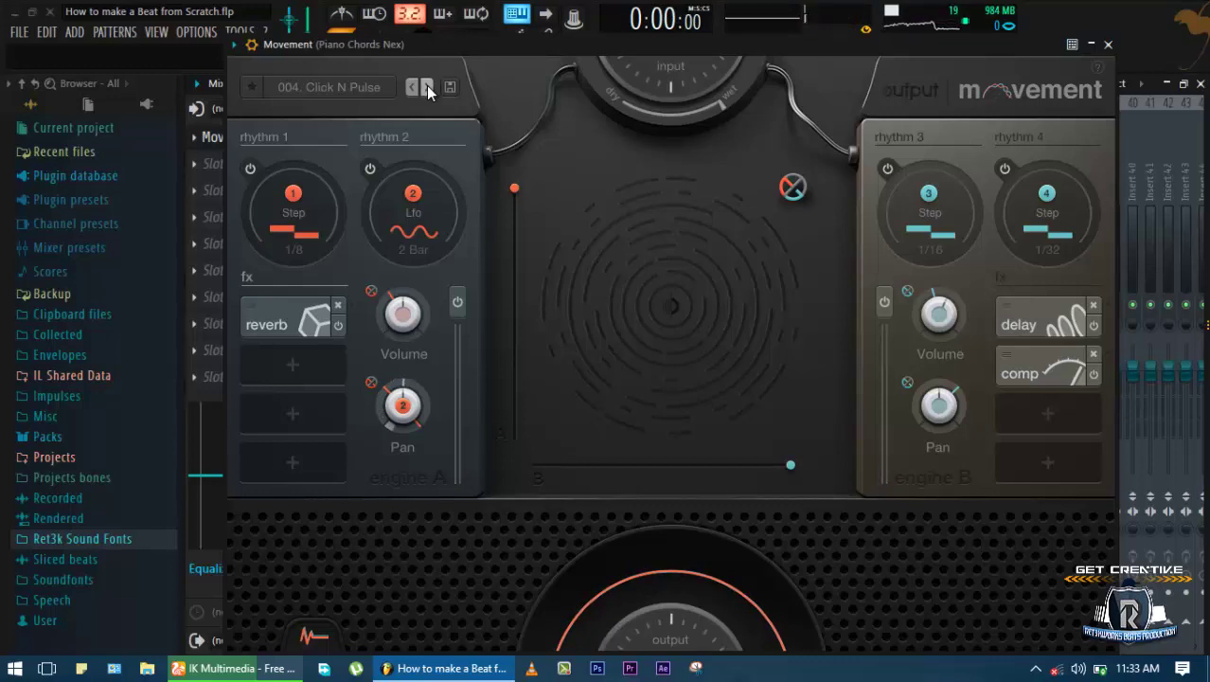
{"action": "left_click", "coordinate": [427, 86]}
{"action": "key", "text": "space"}
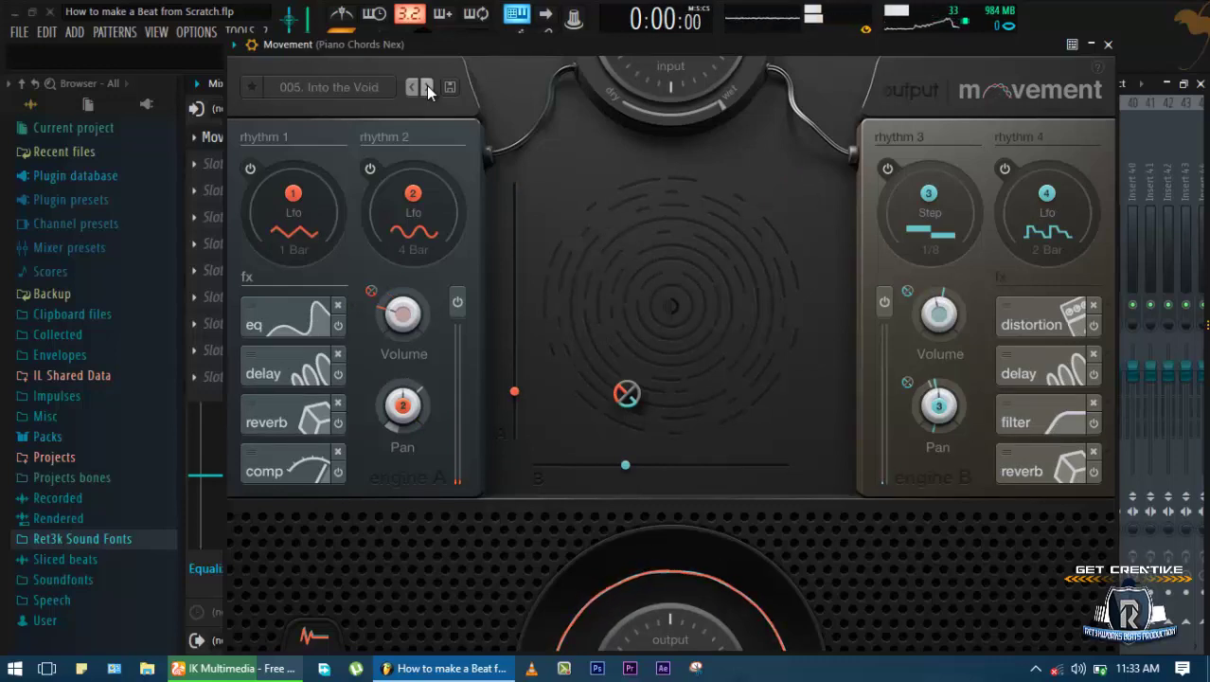
{"action": "left_click", "coordinate": [427, 87]}
{"action": "key", "text": "space"}
{"action": "left_click", "coordinate": [426, 86]}
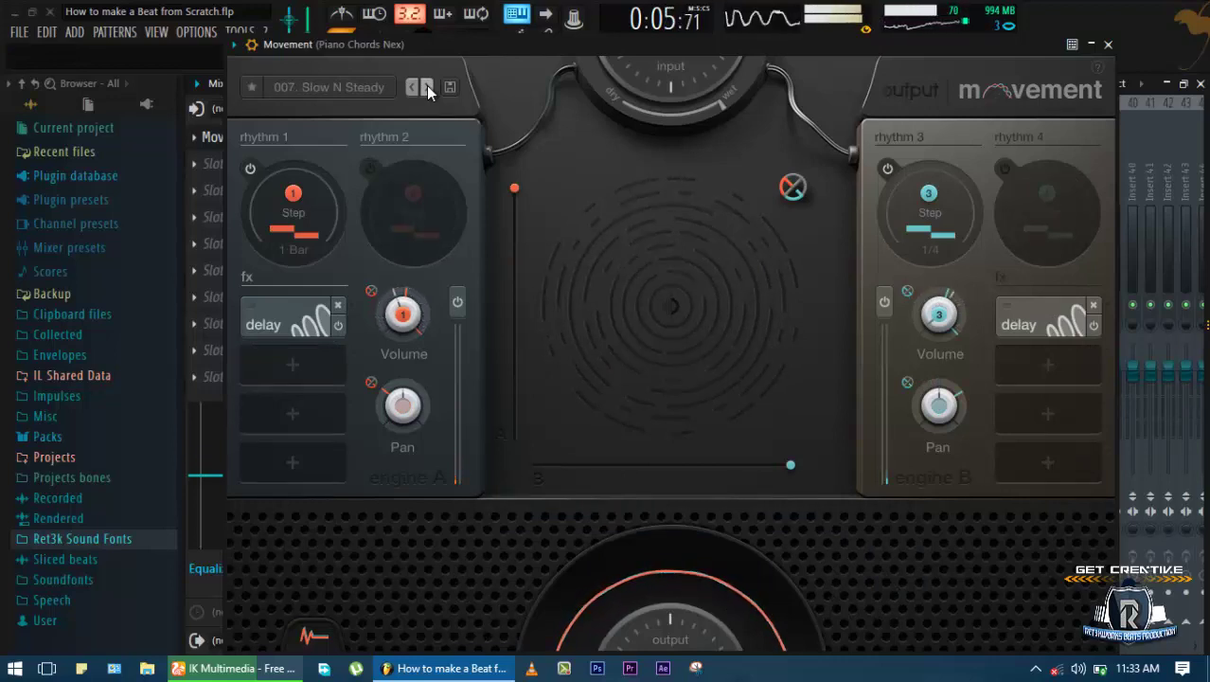
{"action": "left_click", "coordinate": [426, 86]}
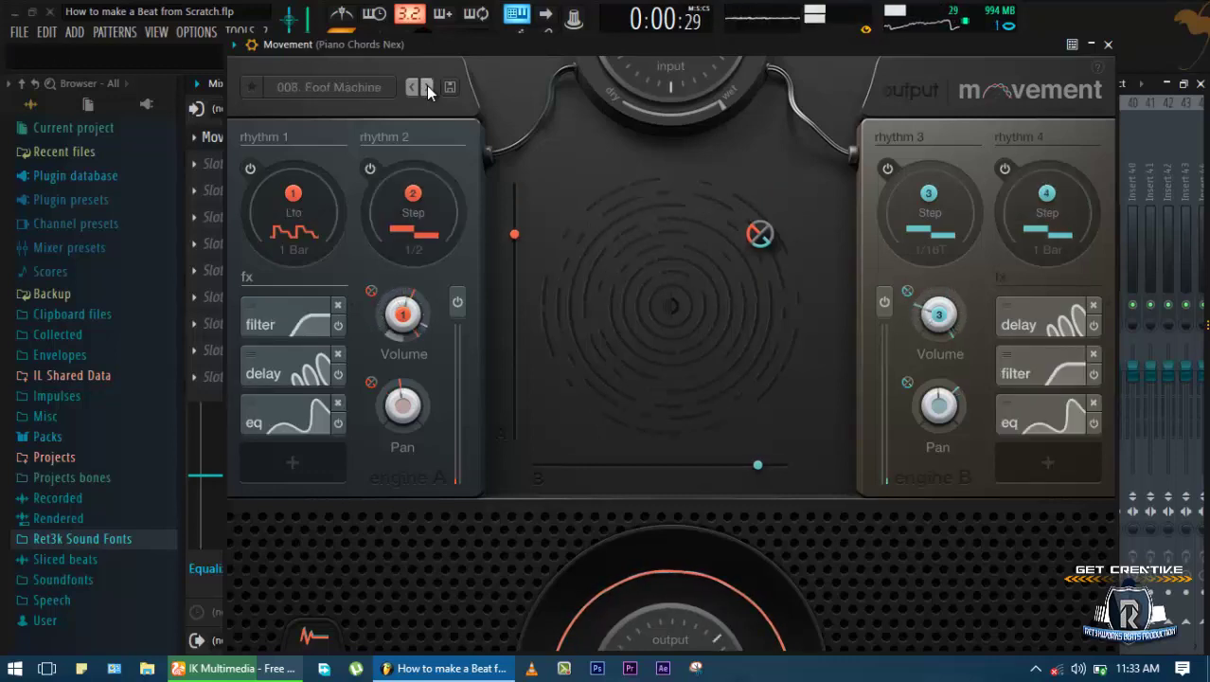
{"action": "left_click", "coordinate": [426, 86]}
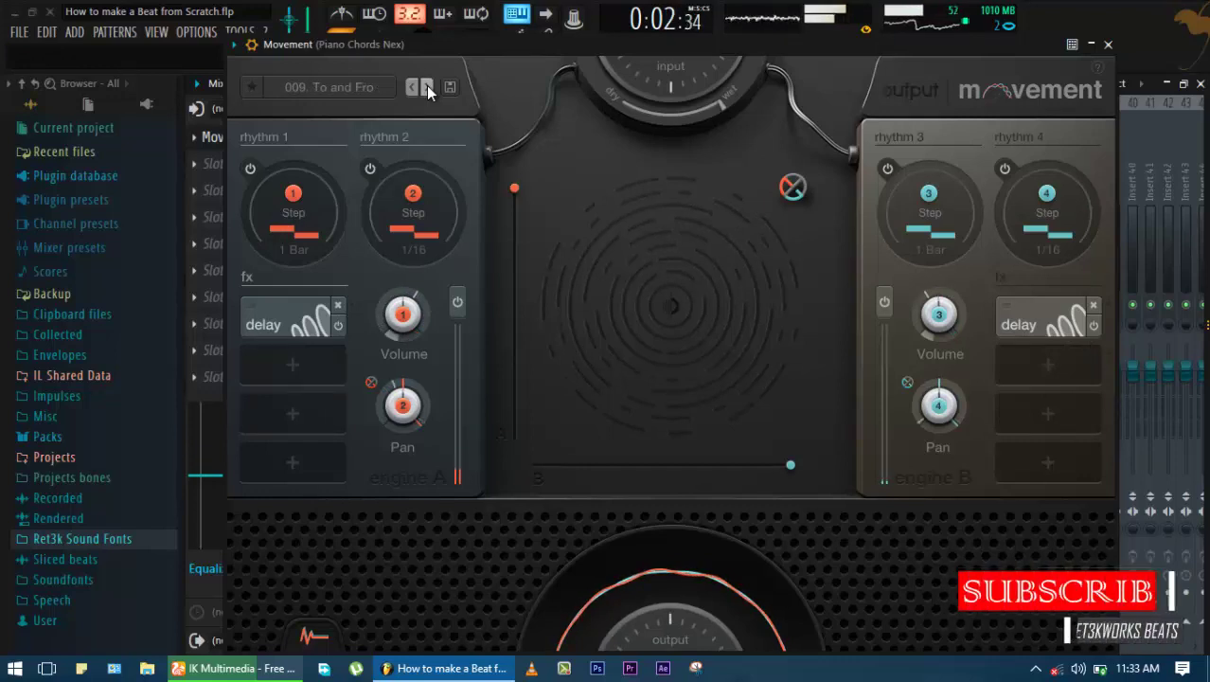
{"action": "left_click", "coordinate": [426, 86]}
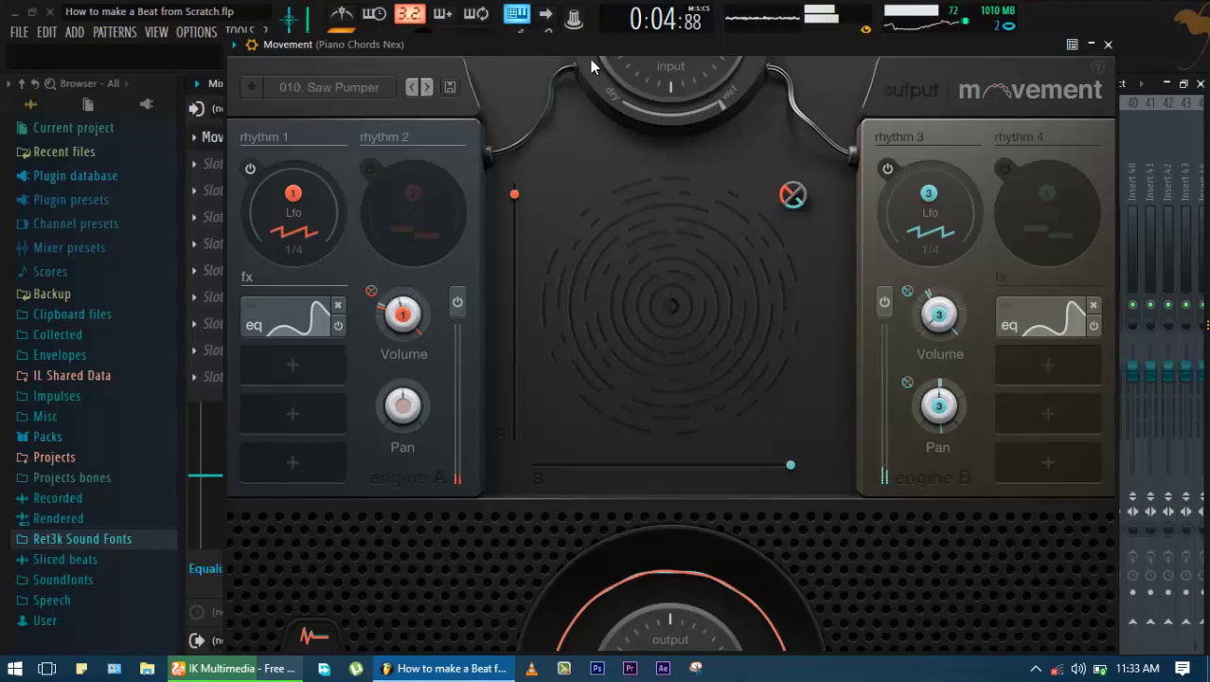
Stop playback, close the Movement window and load Edison into the second effect slot of the Piano Chords Nex track
{"action": "key", "text": "space"}
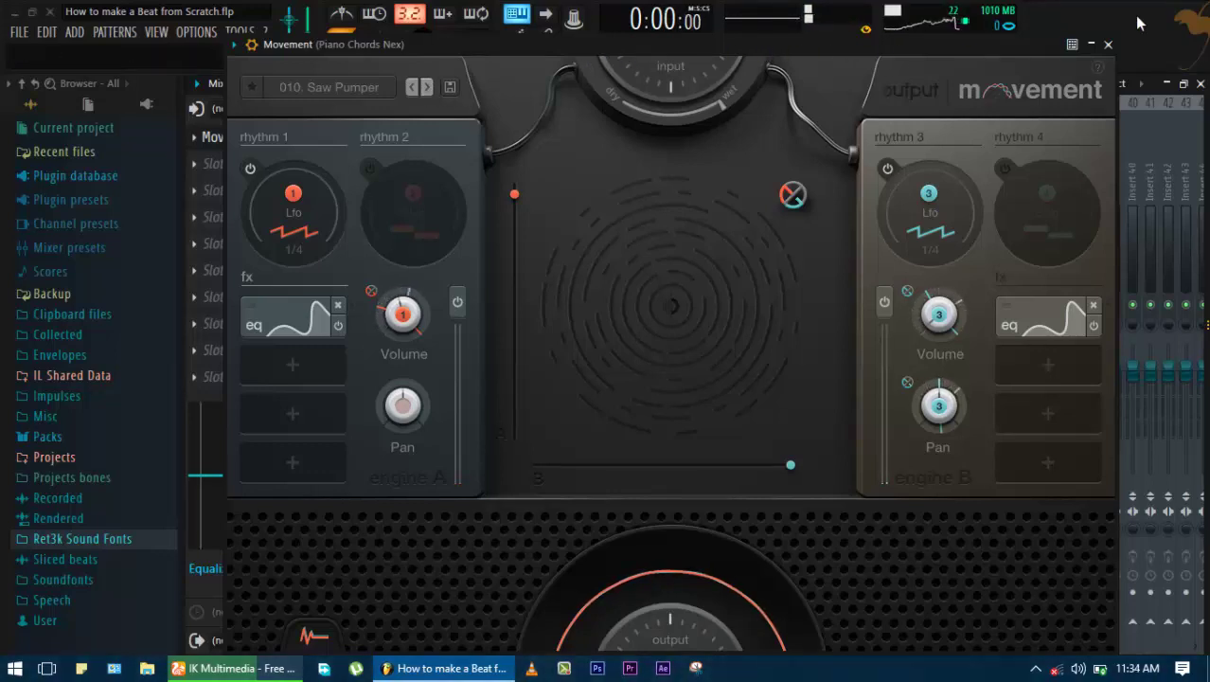
{"action": "left_click", "coordinate": [1111, 45]}
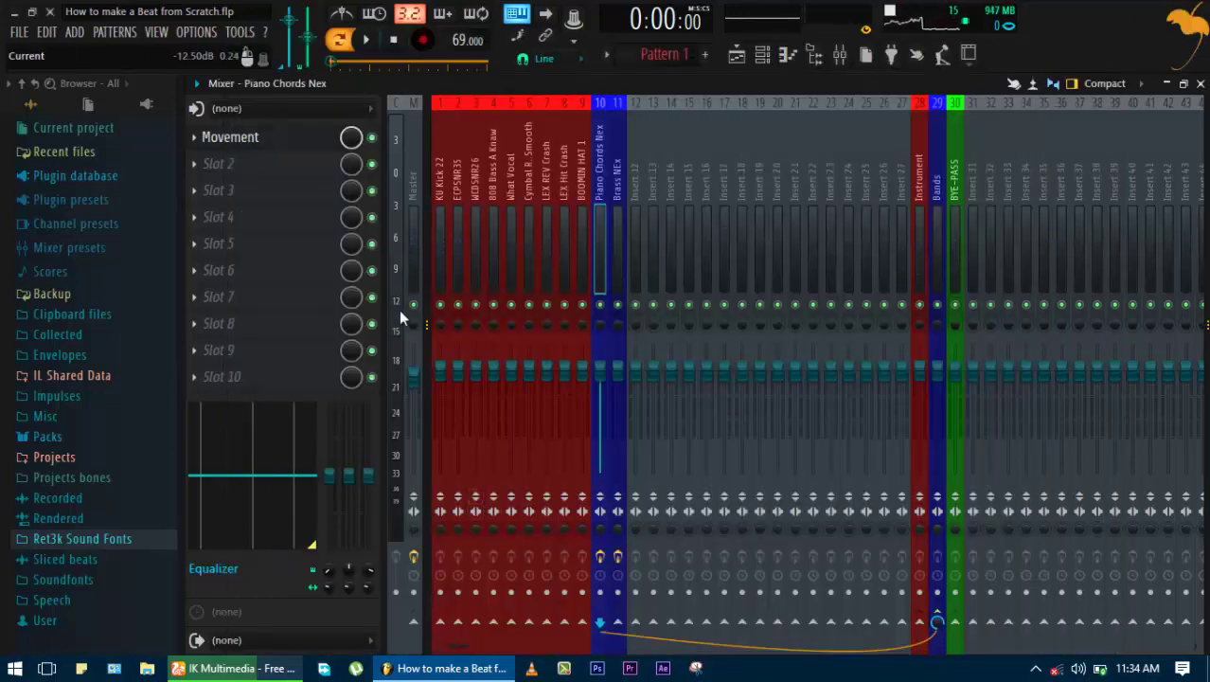
{"action": "left_click", "coordinate": [258, 165]}
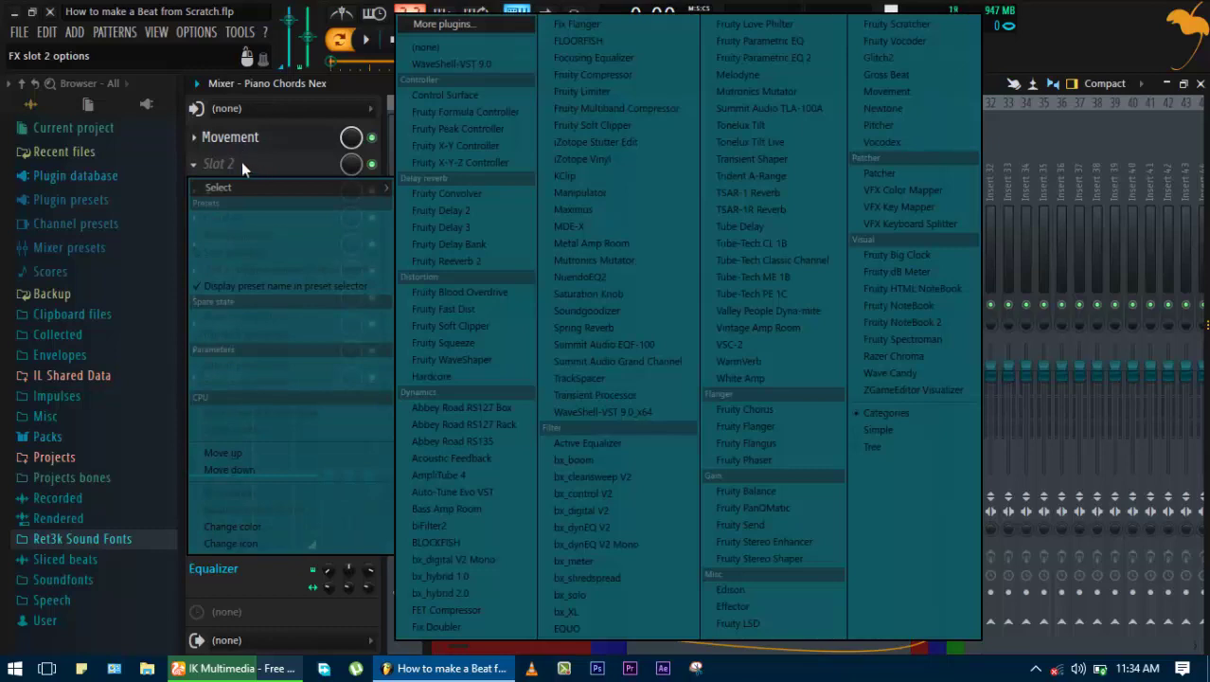
{"action": "left_click", "coordinate": [252, 170]}
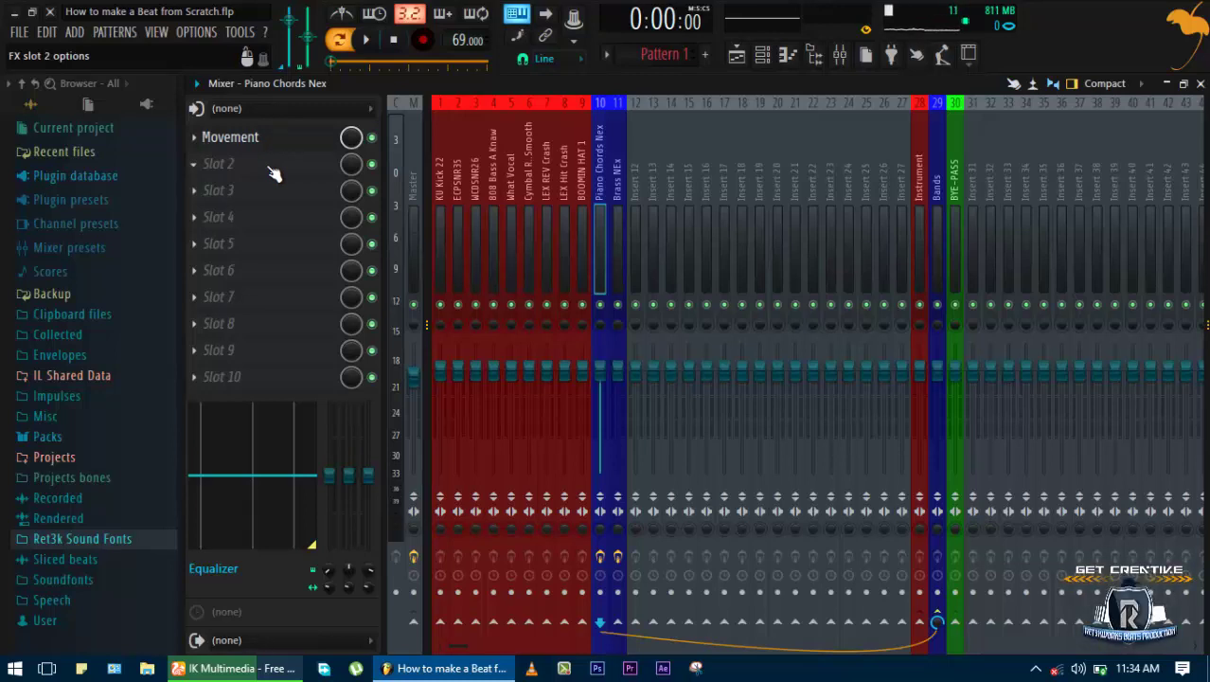
{"action": "left_click", "coordinate": [269, 168]}
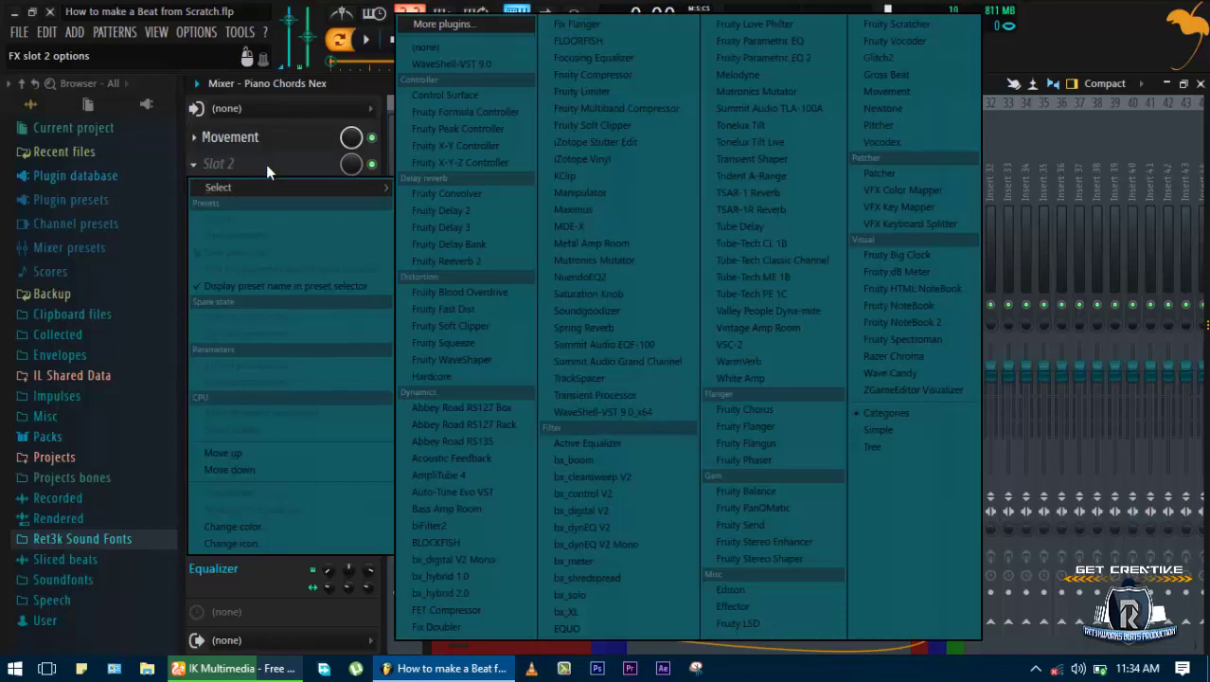
{"action": "left_click", "coordinate": [268, 169]}
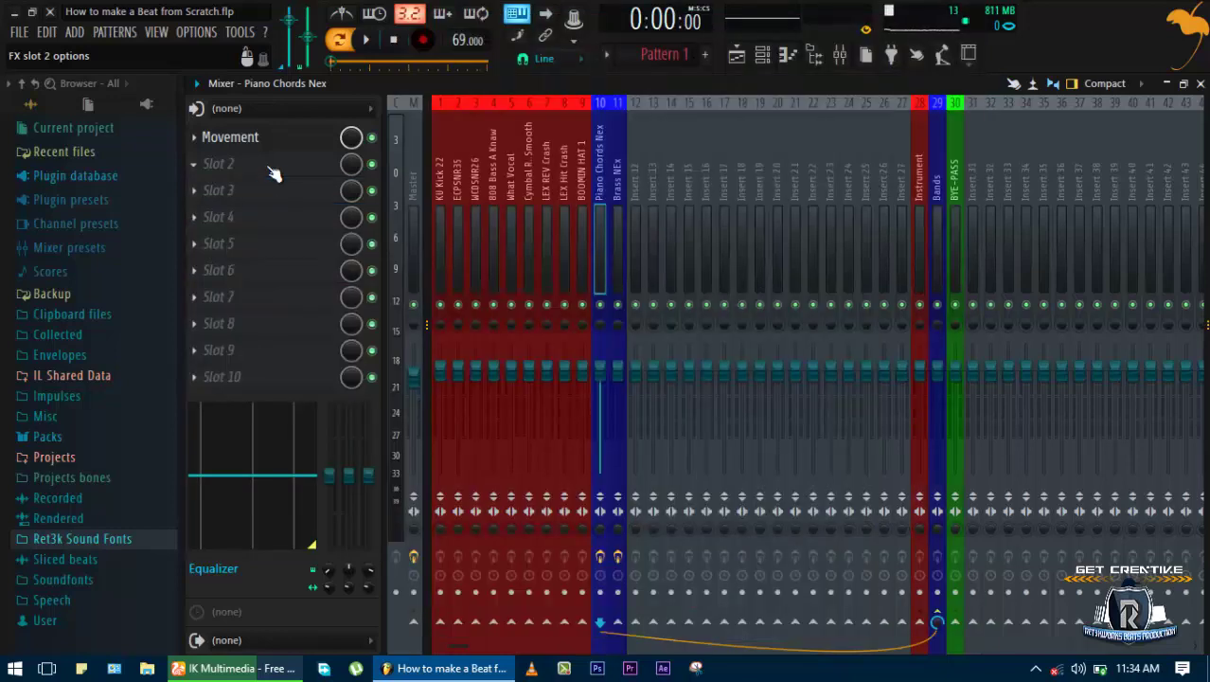
{"action": "left_click", "coordinate": [269, 168]}
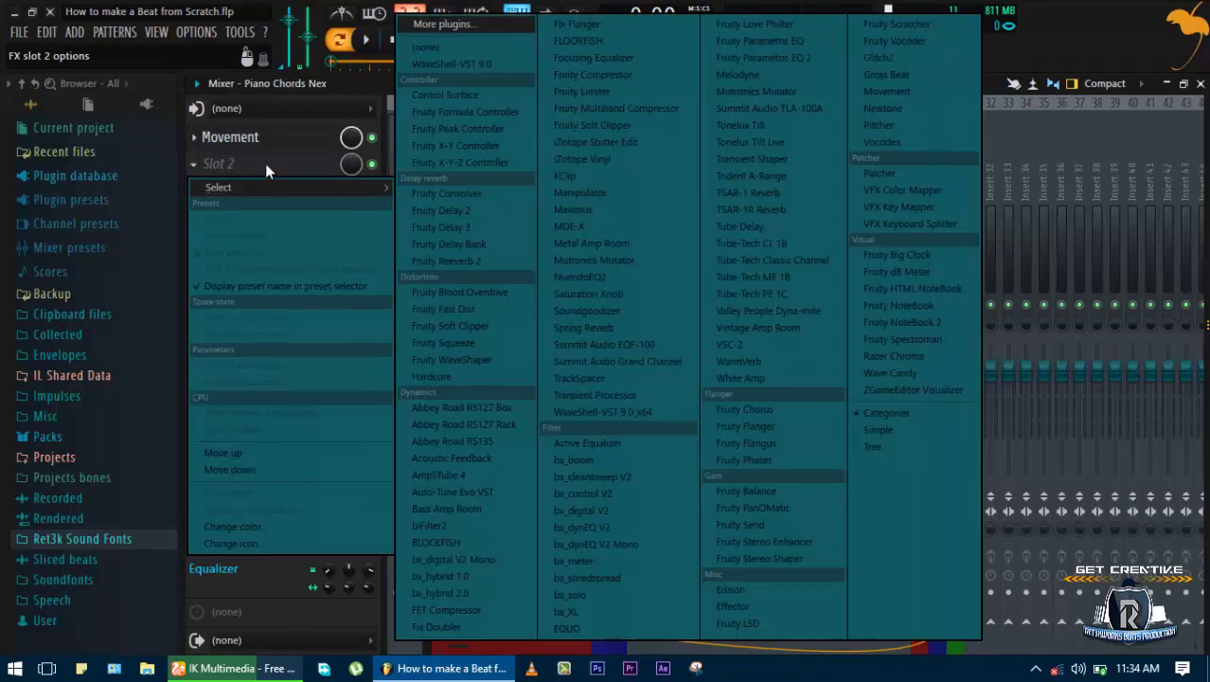
{"action": "left_click", "coordinate": [750, 588]}
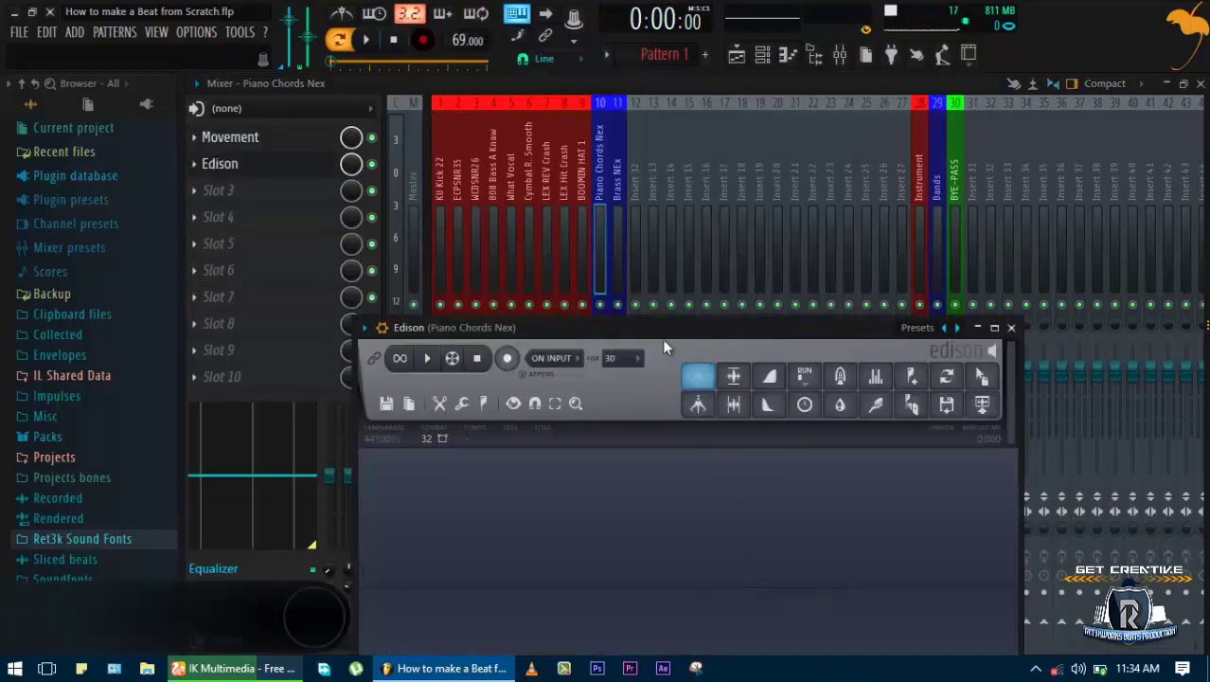
{"action": "left_click_drag", "start_coordinate": [652, 327], "coordinate": [677, 173]}
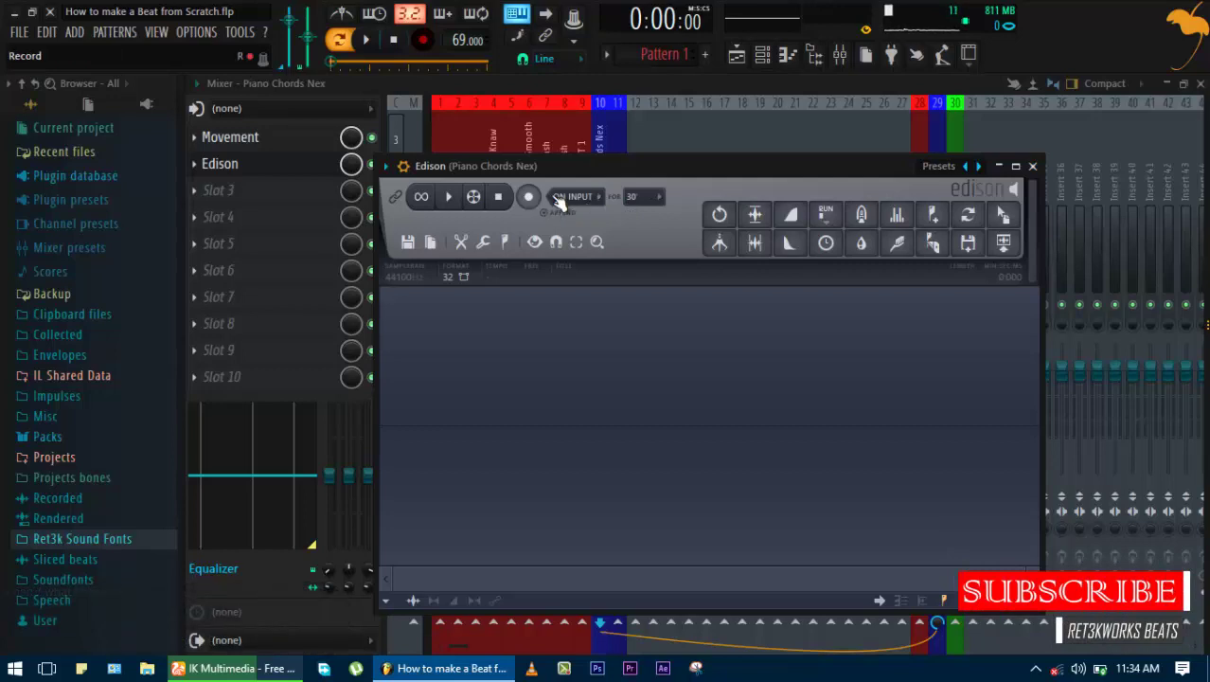
Record the piano chords with their Movement effect in Edison, using the On Play recording mode
{"action": "left_click", "coordinate": [593, 212]}
{"action": "left_click", "coordinate": [593, 265]}
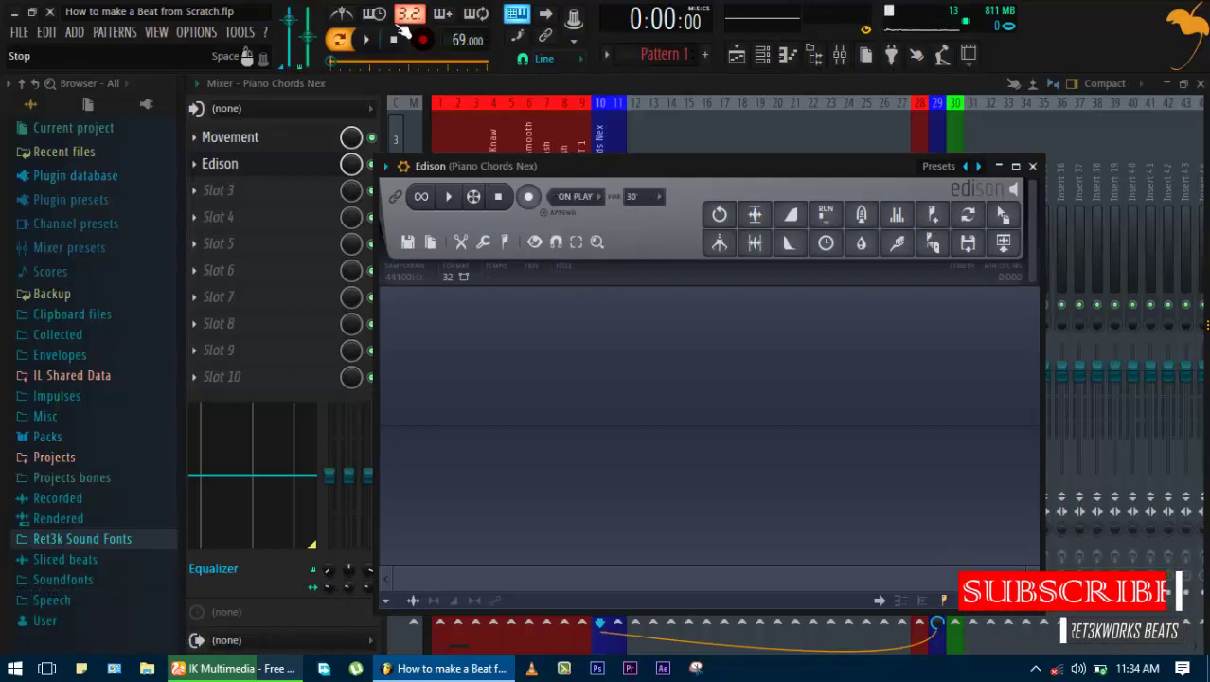
{"action": "left_click", "coordinate": [531, 198]}
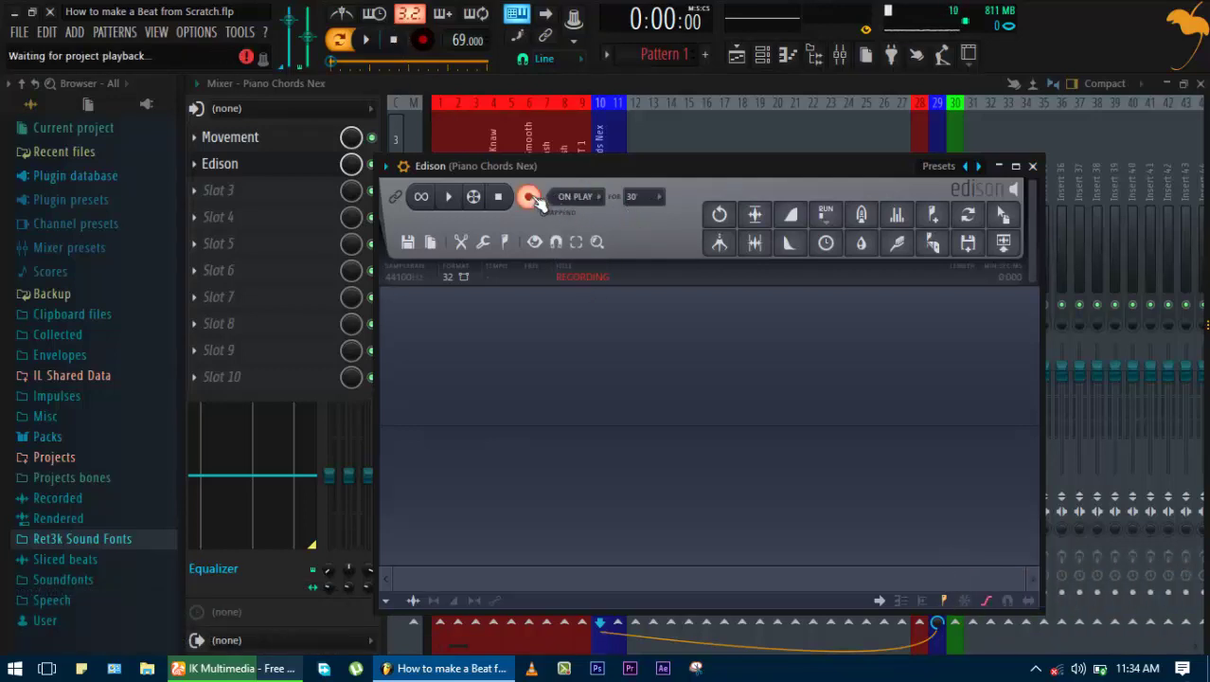
{"action": "left_click", "coordinate": [368, 43]}
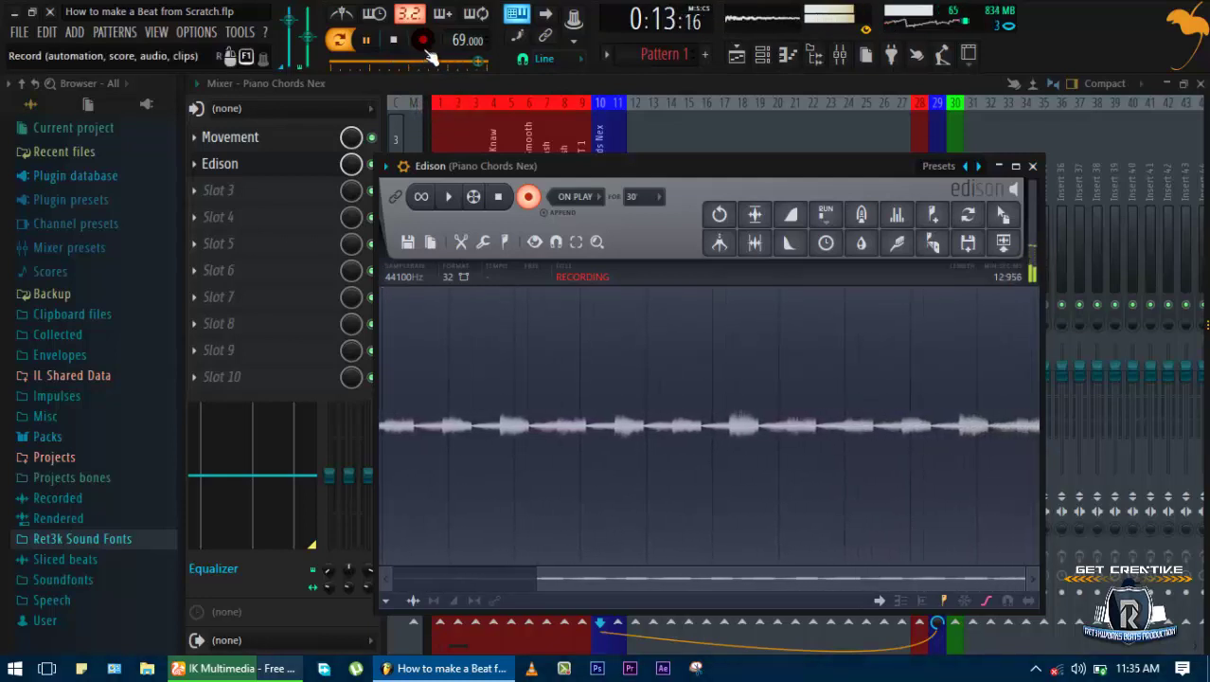
{"action": "left_click", "coordinate": [396, 43]}
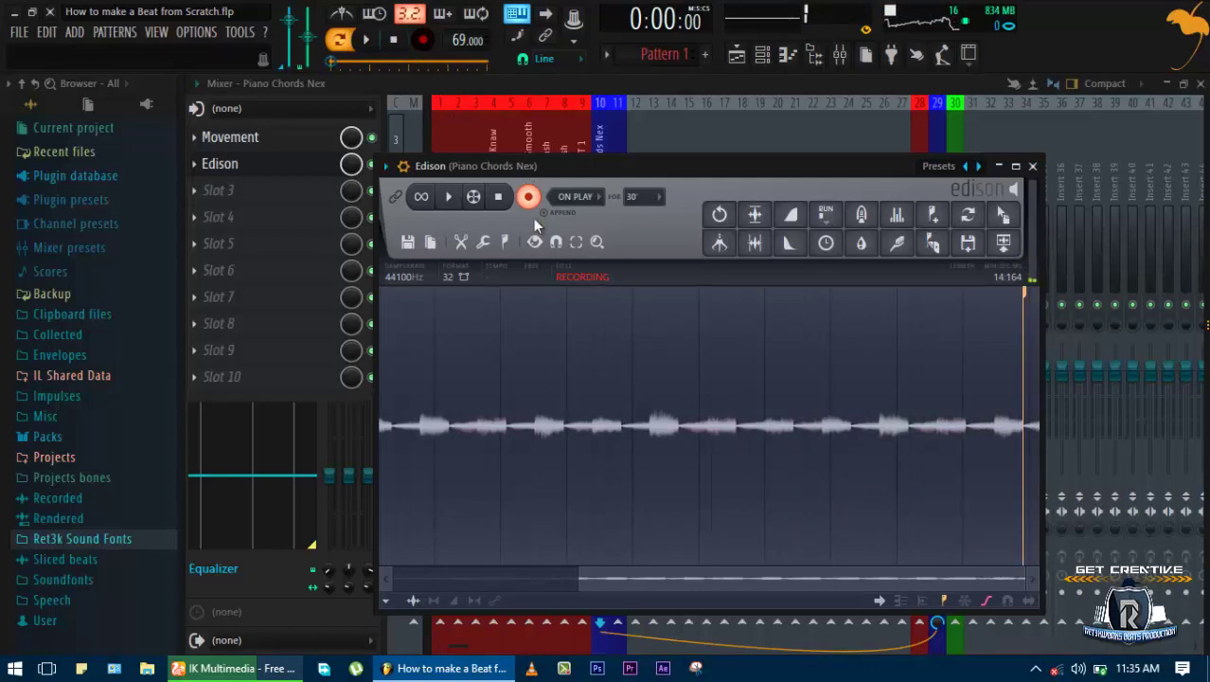
{"action": "left_click", "coordinate": [530, 198]}
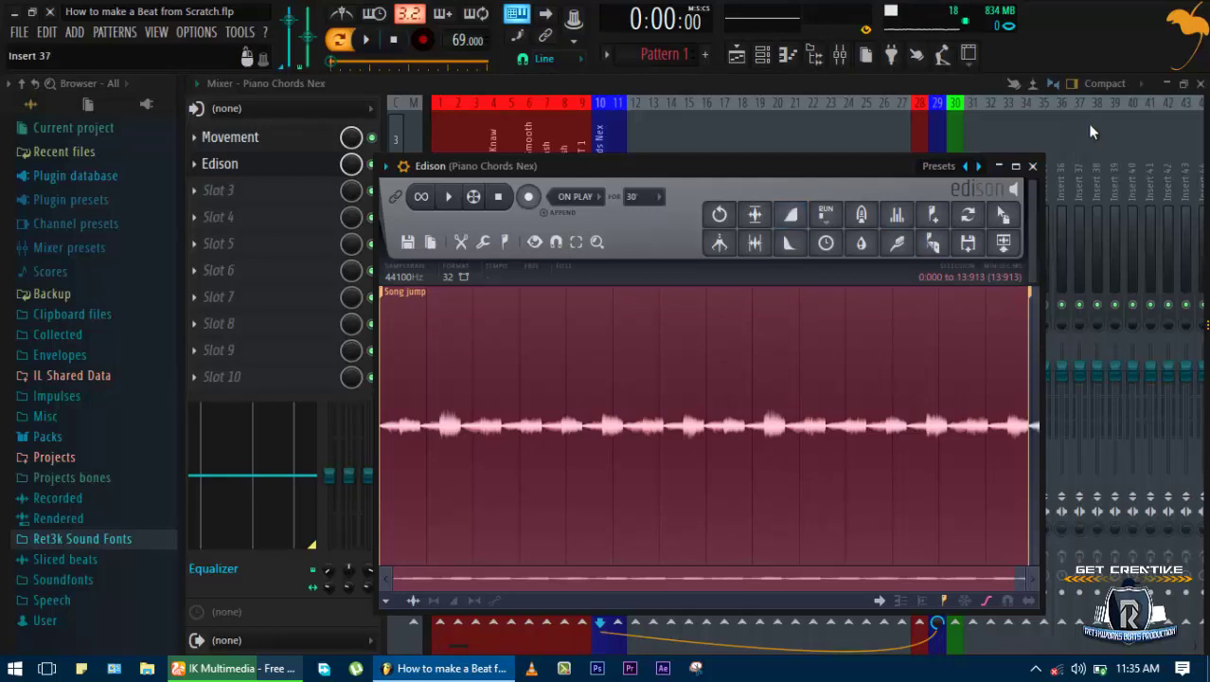
Add the Edison recording as a new sampler channel below Piano Chords Nex and open its envelope settings
{"action": "left_click", "coordinate": [1200, 84]}
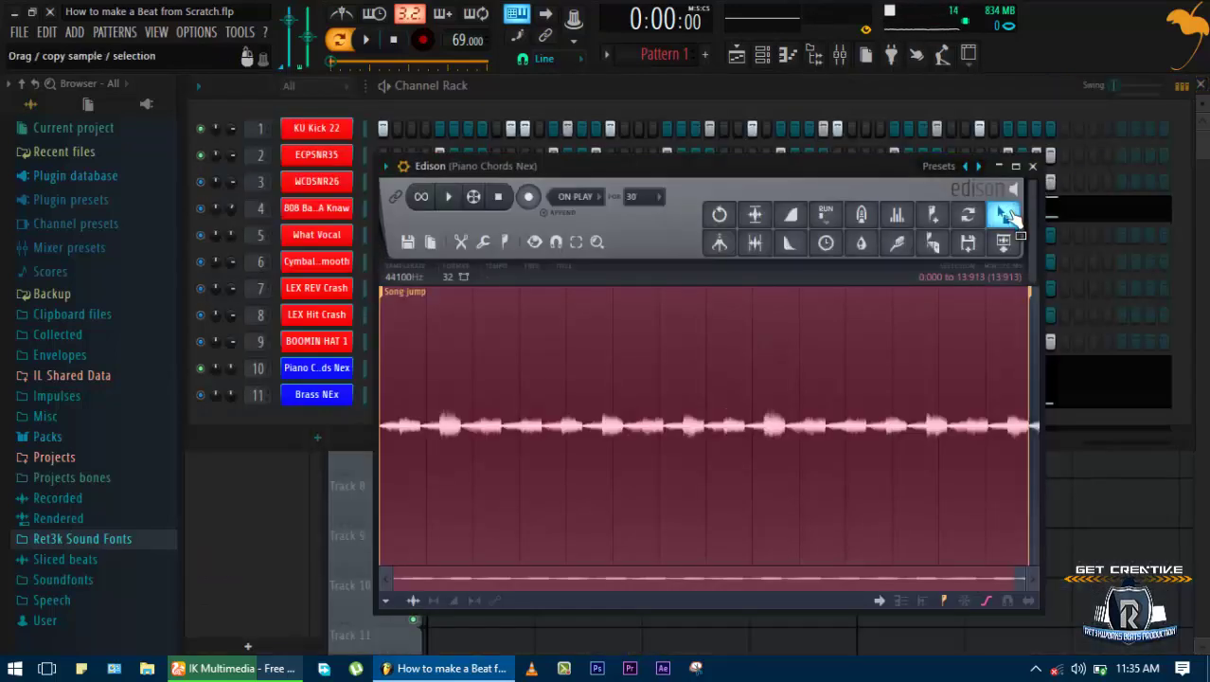
{"action": "left_click_drag", "start_coordinate": [1007, 216], "coordinate": [336, 405]}
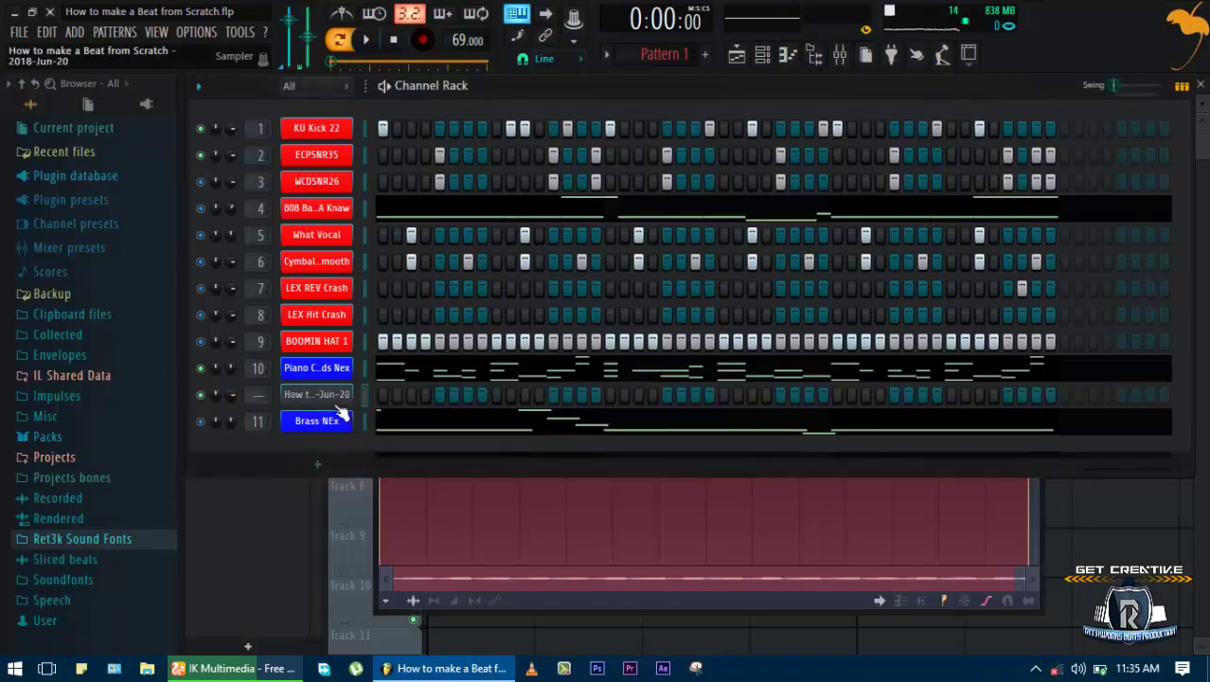
{"action": "left_click", "coordinate": [333, 397]}
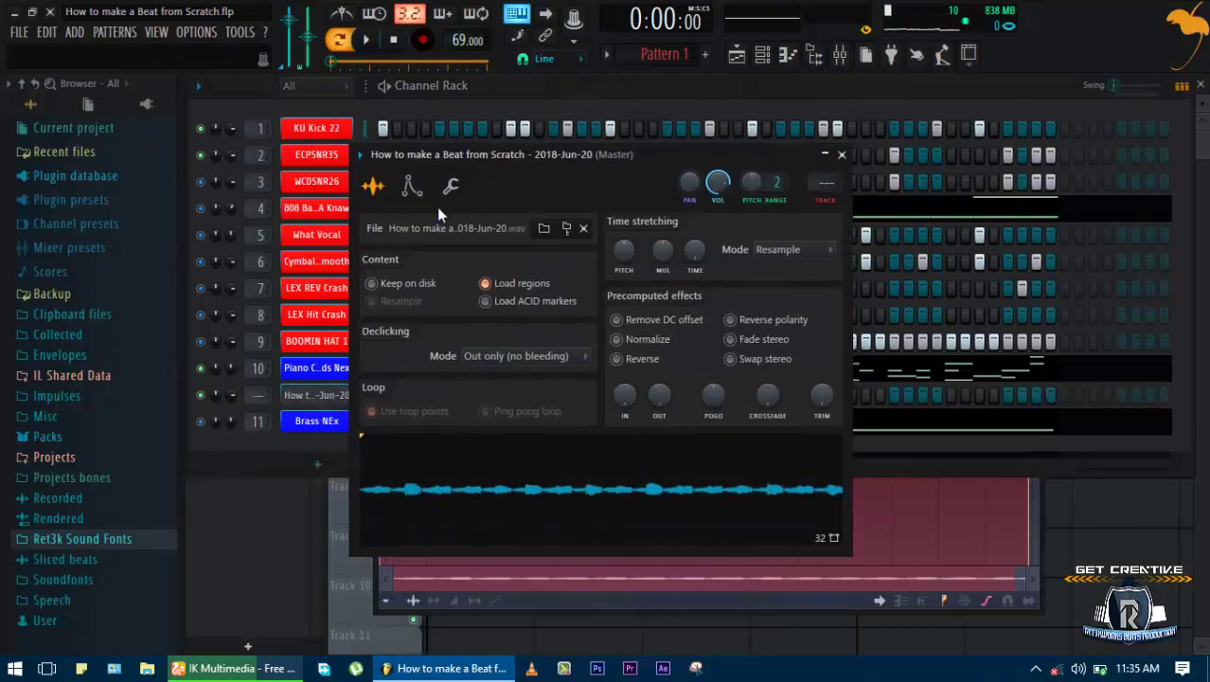
{"action": "left_click", "coordinate": [411, 189]}
{"action": "left_click_drag", "start_coordinate": [439, 361], "coordinate": [536, 390]}
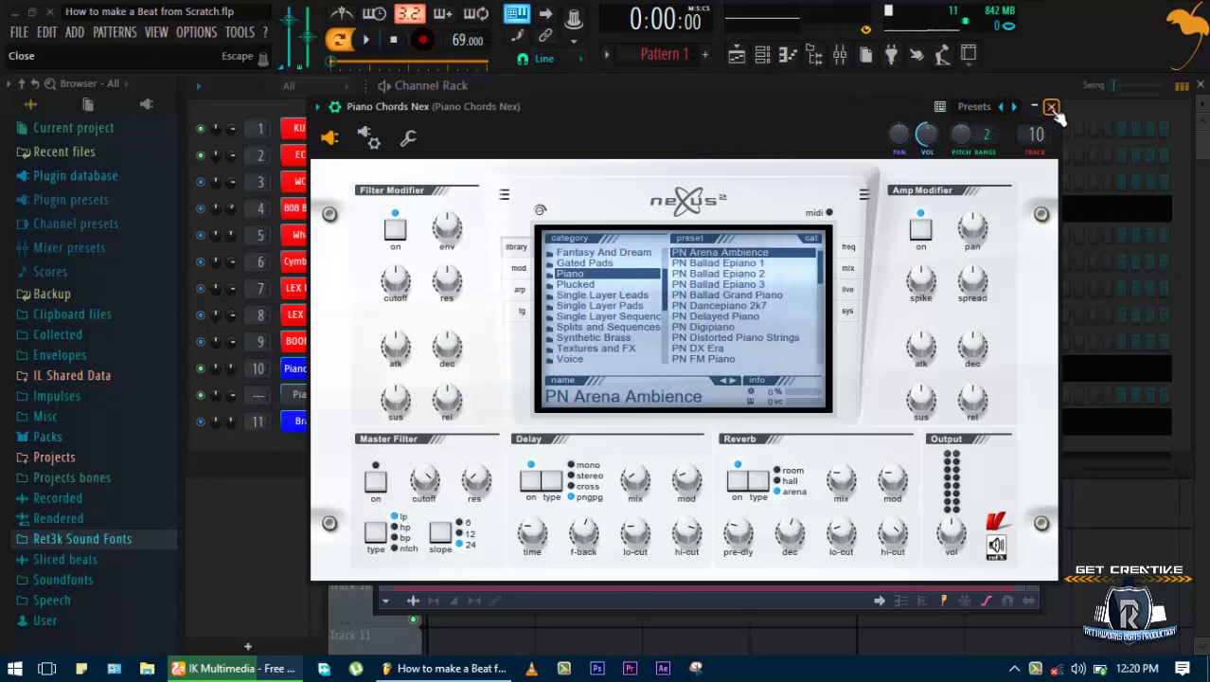
Load the AR Sinebells preset from the "Search: bells" category into the Piano Chords Nex instrument
{"action": "left_click_drag", "start_coordinate": [775, 127], "coordinate": [922, 128]}
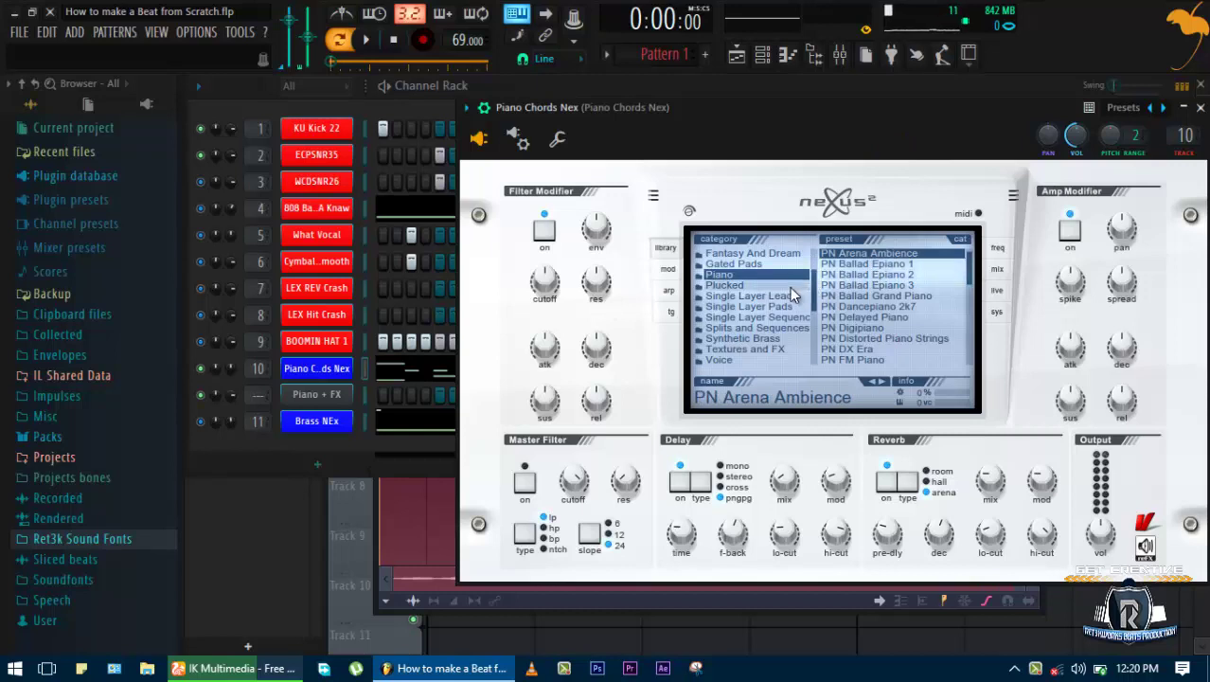
{"action": "scroll", "coordinate": [822, 308], "scroll_direction": "down", "scroll_amount": 1}
{"action": "scroll", "coordinate": [757, 310], "scroll_direction": "down", "scroll_amount": 9}
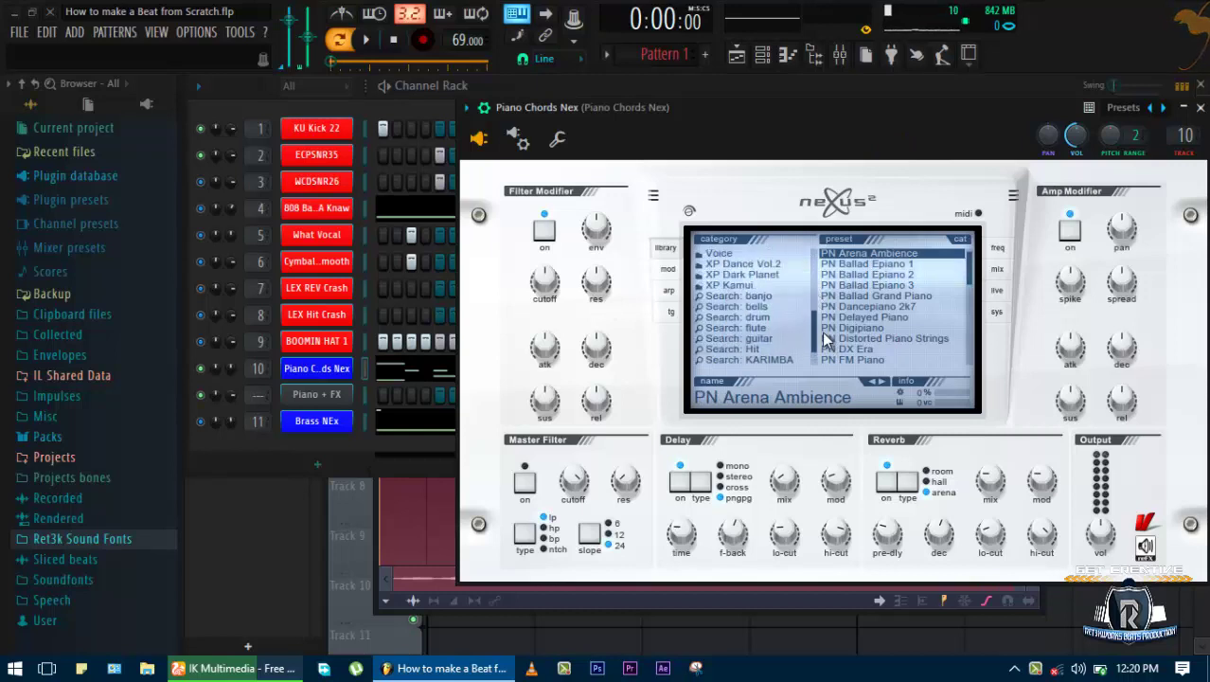
{"action": "left_click", "coordinate": [750, 309]}
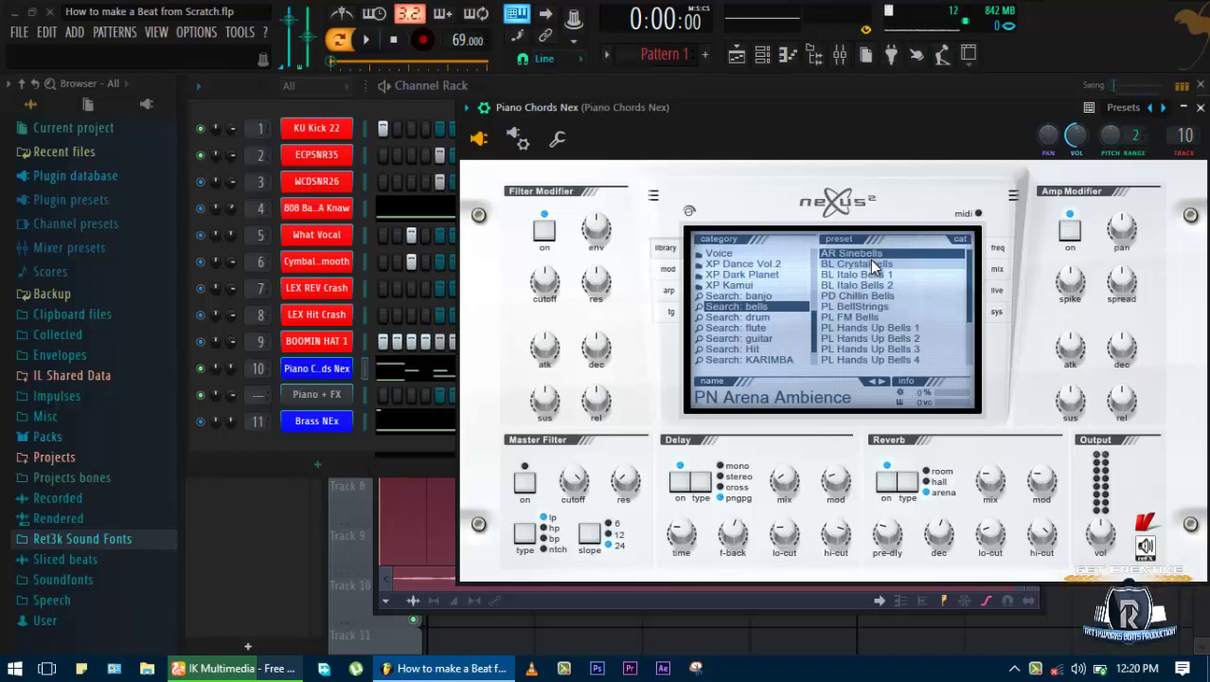
{"action": "left_click_drag", "start_coordinate": [808, 122], "coordinate": [767, 115]}
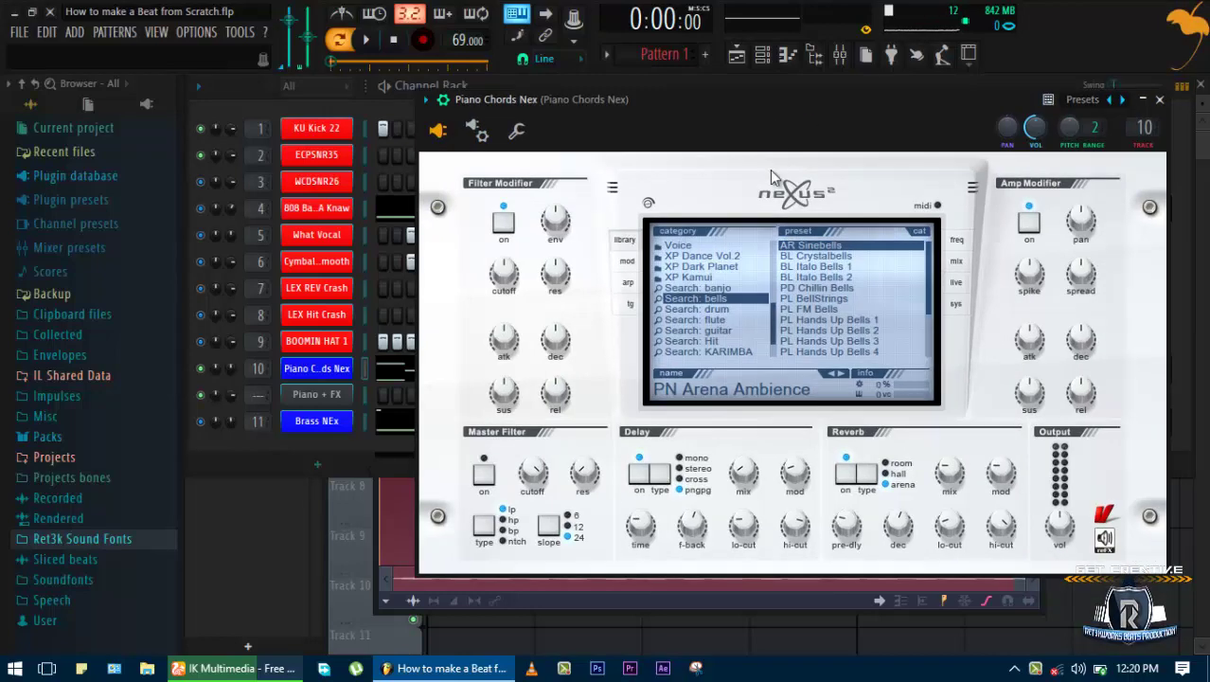
{"action": "left_click", "coordinate": [836, 246]}
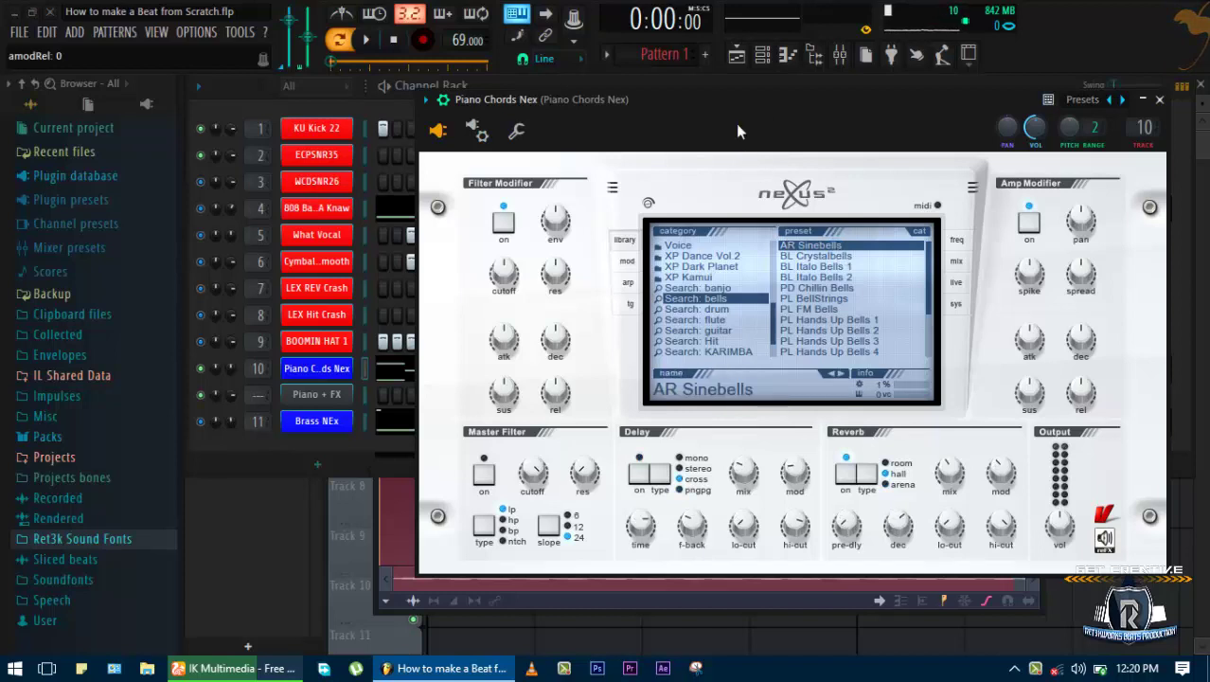
Play a few test notes with the AR Sinebells sound
{"action": "left_click_drag", "start_coordinate": [736, 115], "coordinate": [684, 122]}
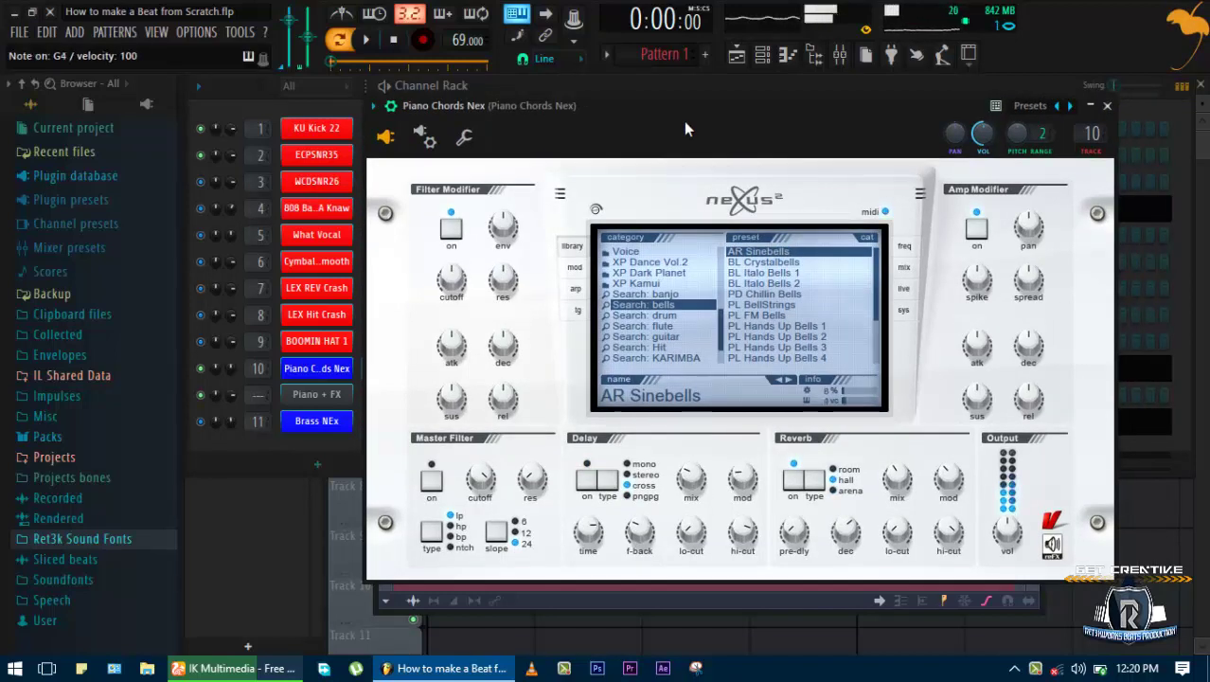
{"action": "key", "text": "h"}
{"action": "key", "text": "y"}
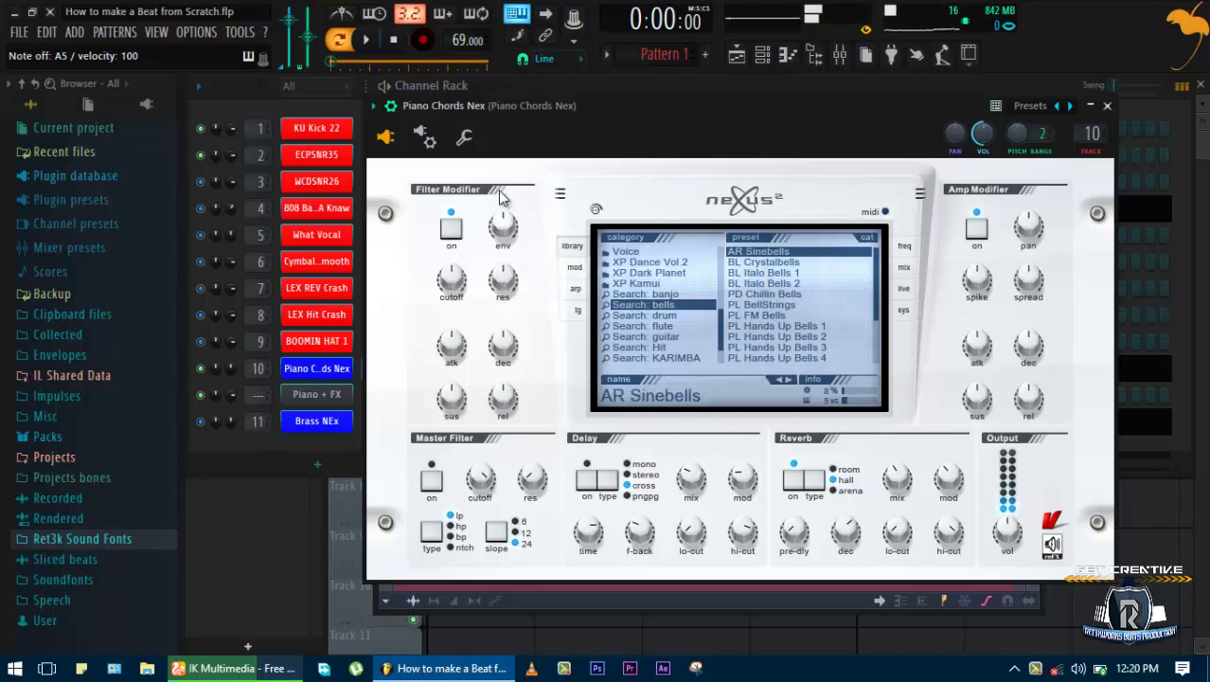
{"action": "mouse_move", "coordinate": [617, 107]}
{"action": "left_mouse_down"}
{"action": "mouse_move", "coordinate": [809, 114]}
{"action": "mouse_move", "coordinate": [627, 118]}
{"action": "left_mouse_up"}
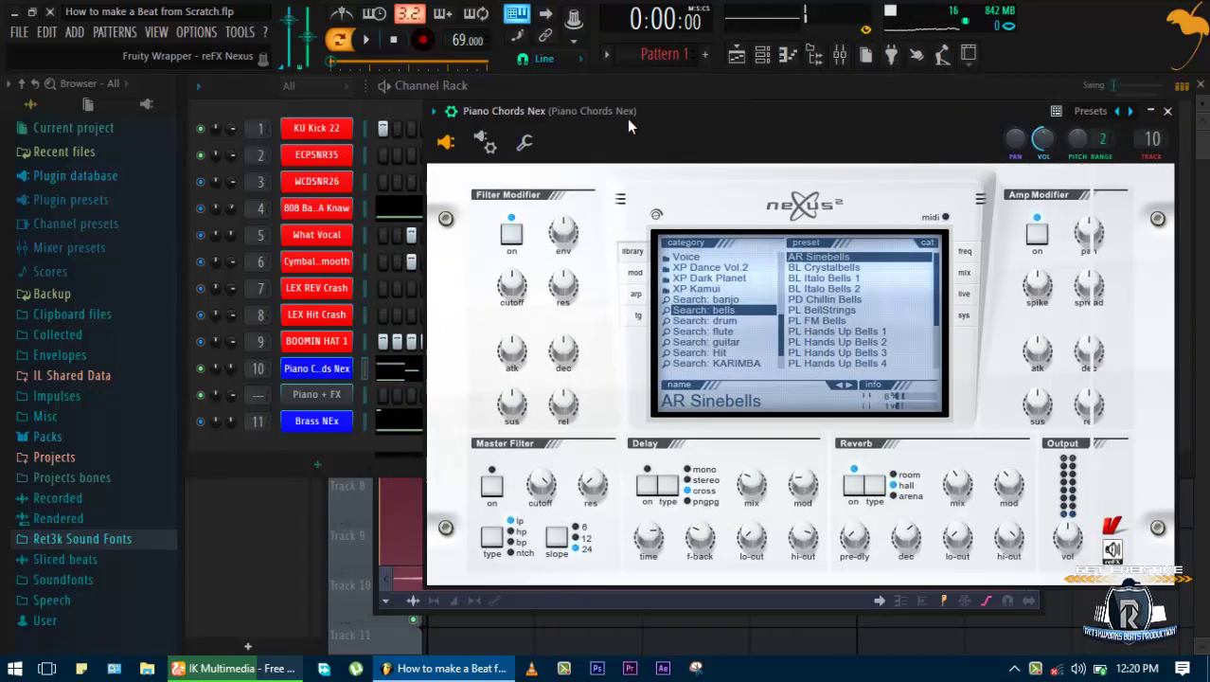
Solo the Piano Chords Nex channel and play its pattern with the notes shown in the piano roll
{"action": "left_click", "coordinate": [209, 378]}
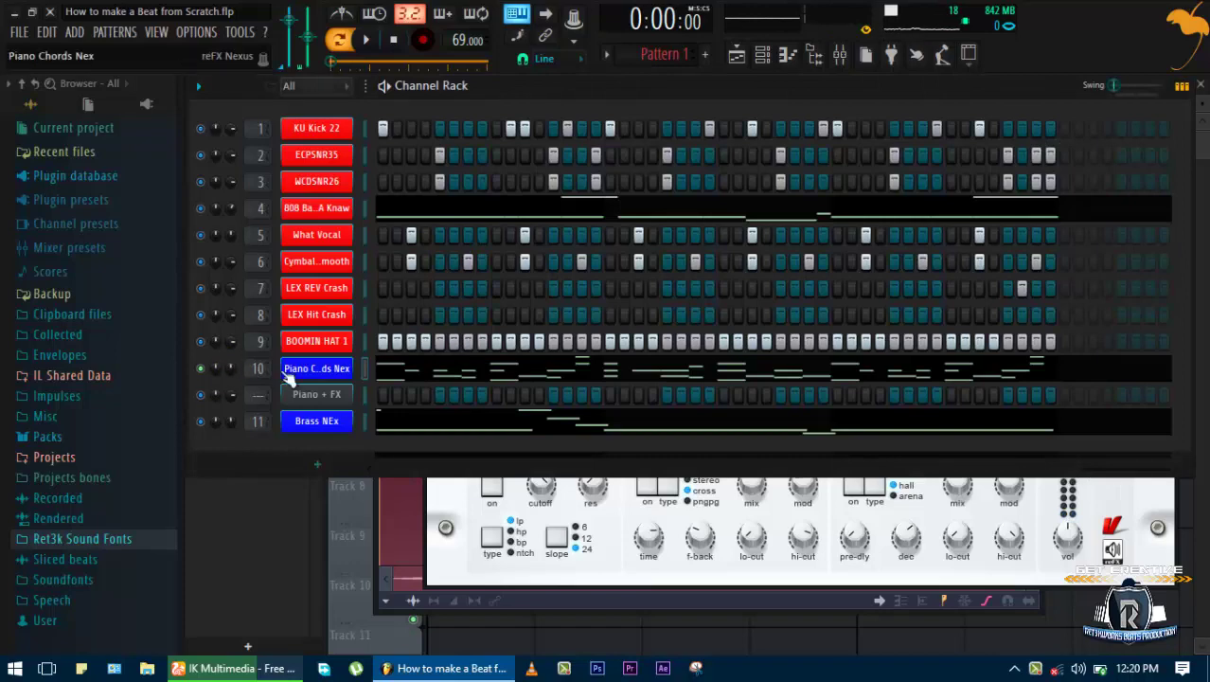
{"action": "key", "text": "space"}
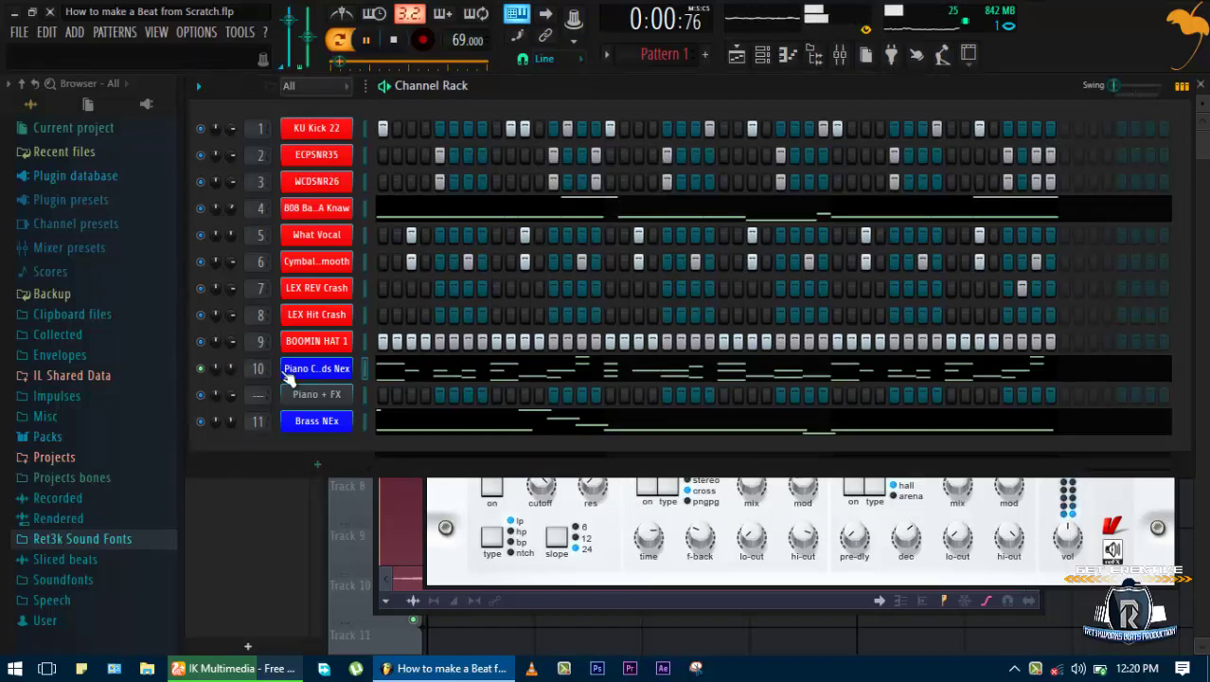
{"action": "left_click", "coordinate": [419, 380]}
{"action": "scroll", "coordinate": [420, 381], "scroll_direction": "up", "scroll_amount": 3}
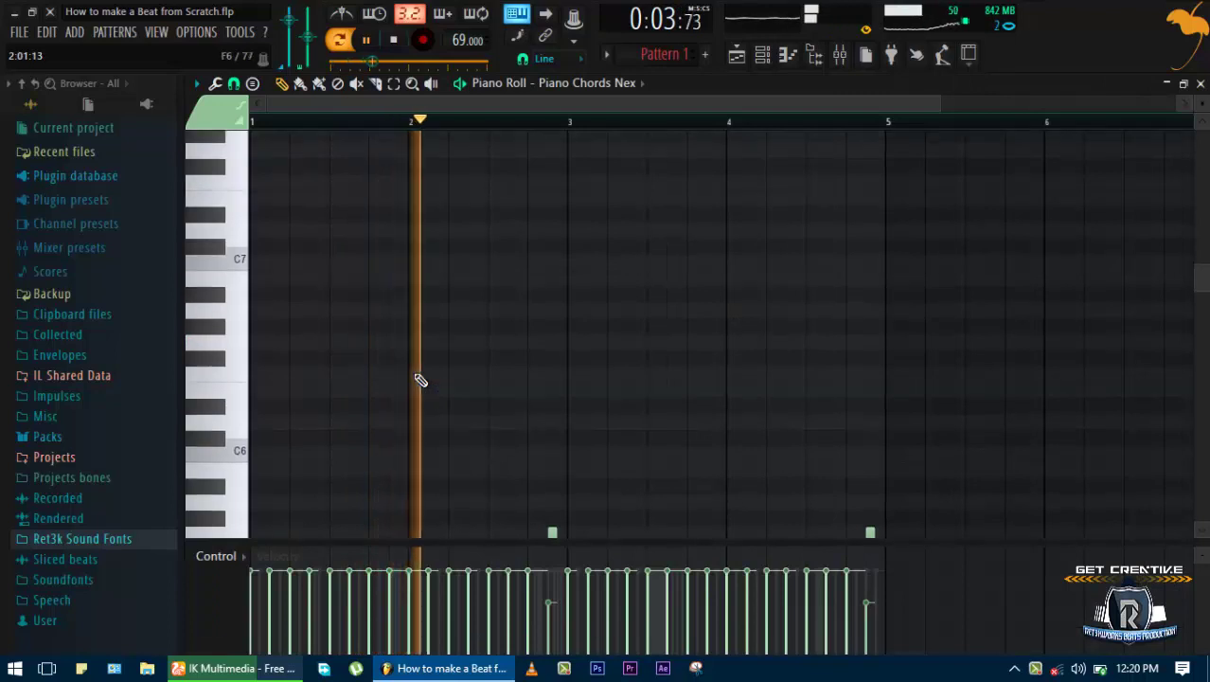
{"action": "scroll", "coordinate": [421, 381], "scroll_direction": "down", "scroll_amount": 10}
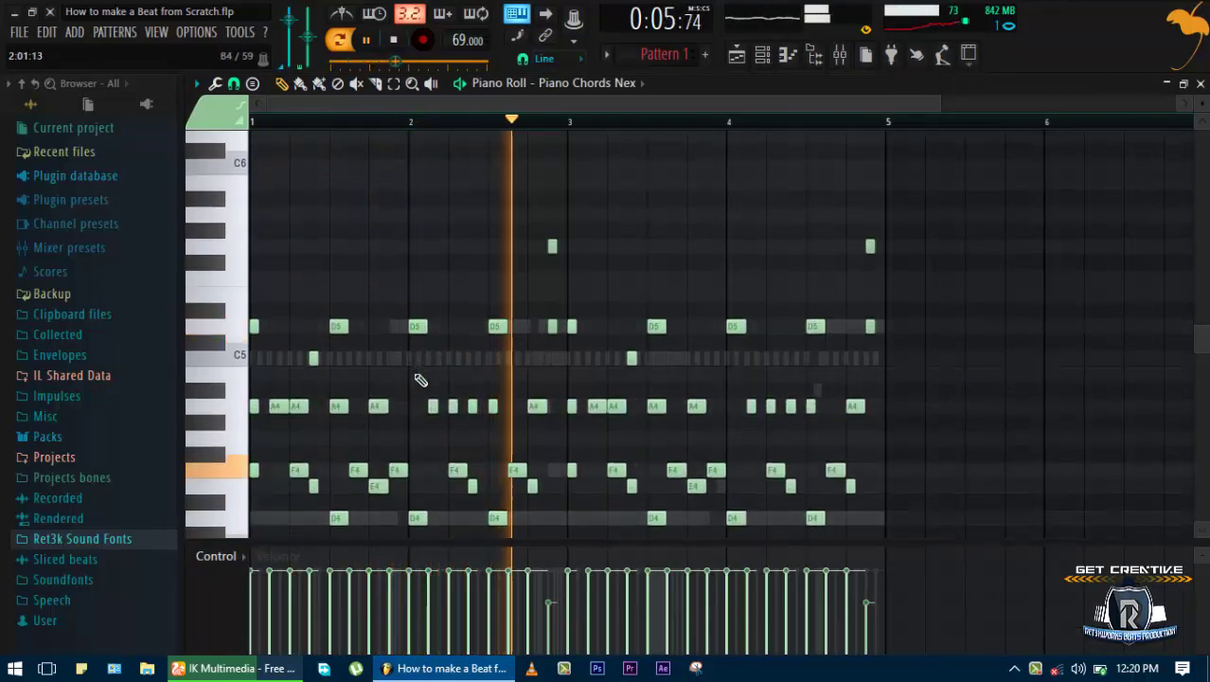
Transpose all Piano Chords Nex notes up one octave and listen to the pattern
{"action": "key", "text": "ctrl+a"}
{"action": "key", "text": "space"}
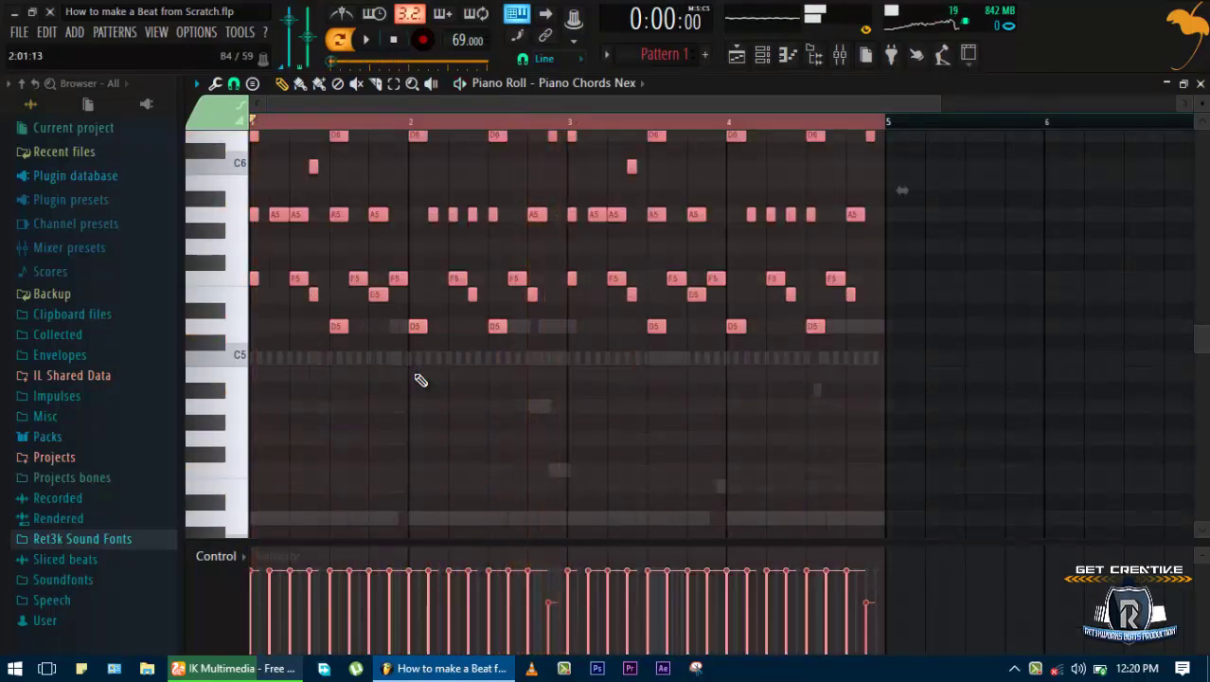
{"action": "key", "text": "space"}
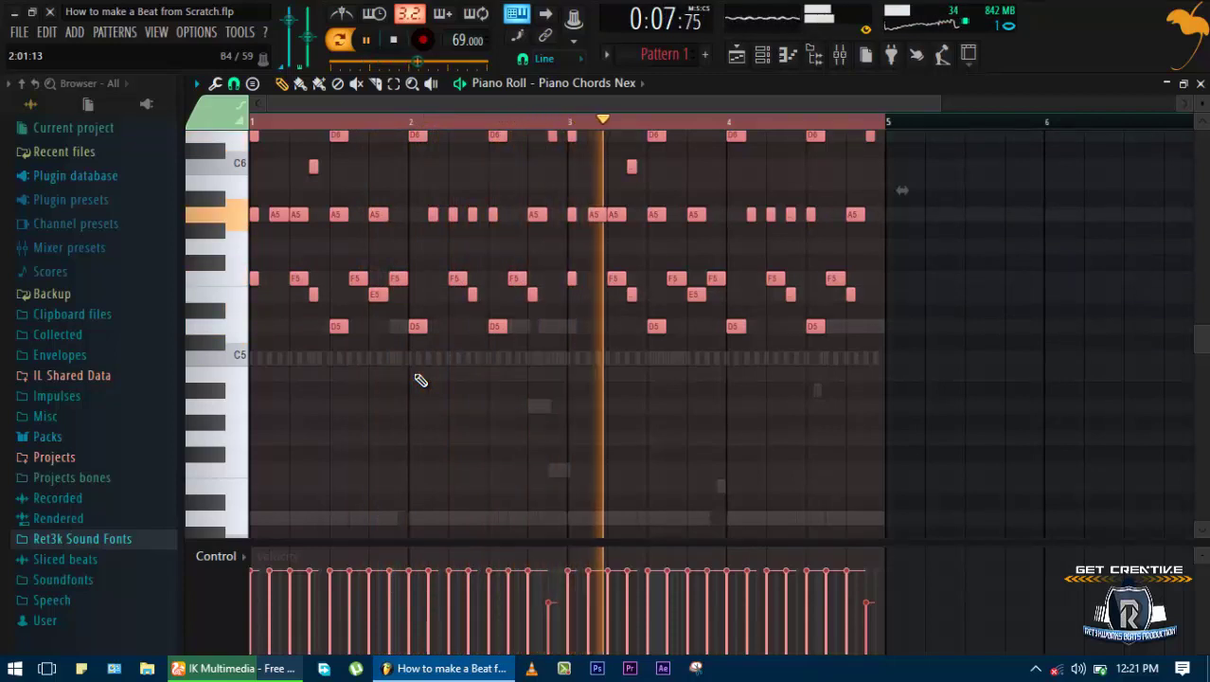
{"action": "key", "text": "space"}
Show the mixer track that the Piano Chords Nex channel is routed to
{"action": "key", "text": "F6"}
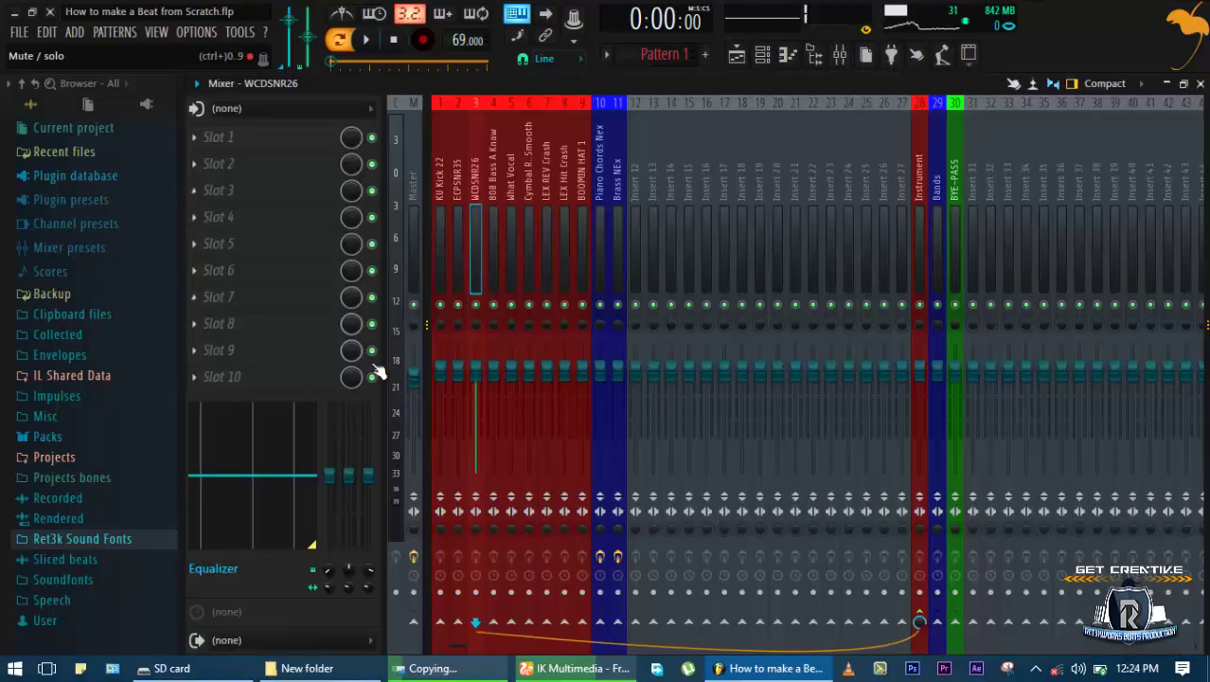
{"action": "key", "text": "F6"}
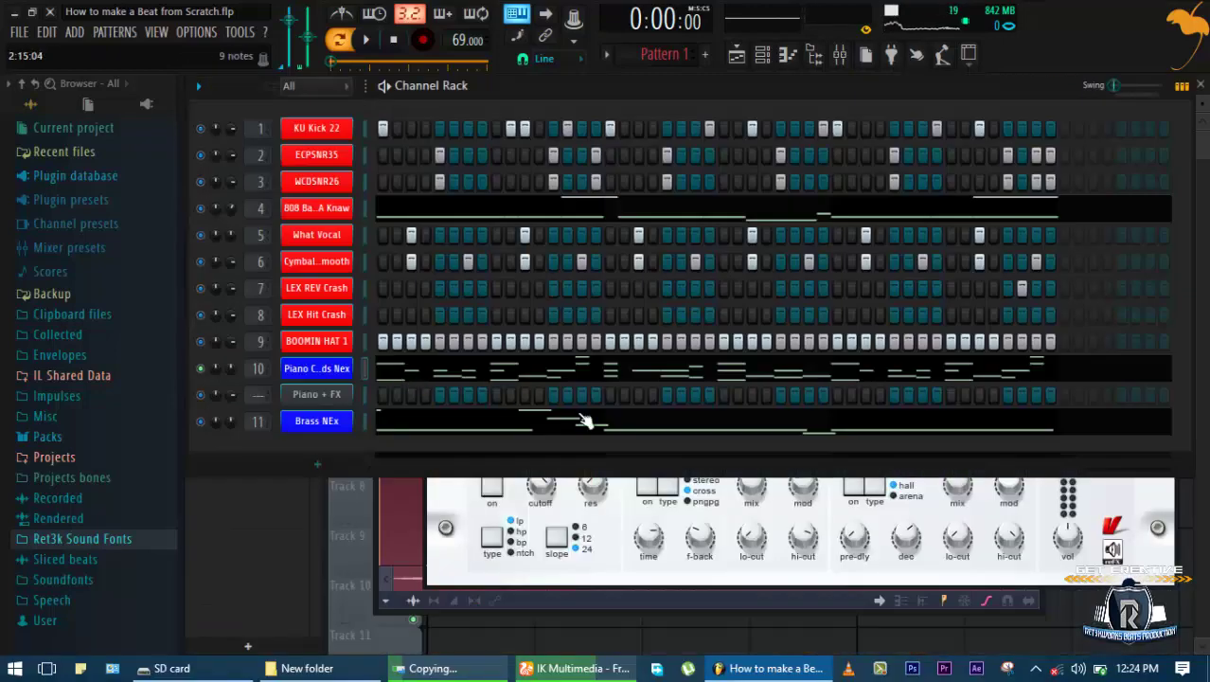
{"action": "double_click", "coordinate": [259, 368]}
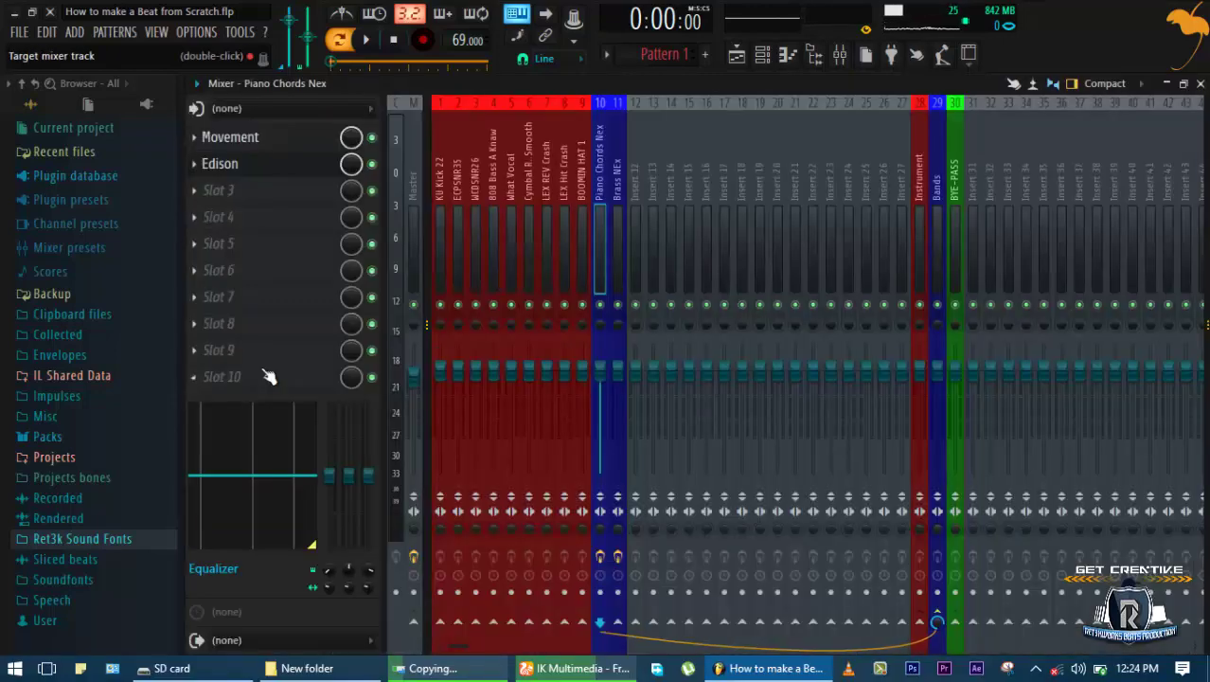
Clear the old audio in Edison on the Piano Chords Nex track and record one playback of the bell pattern into it
{"action": "left_click", "coordinate": [274, 174]}
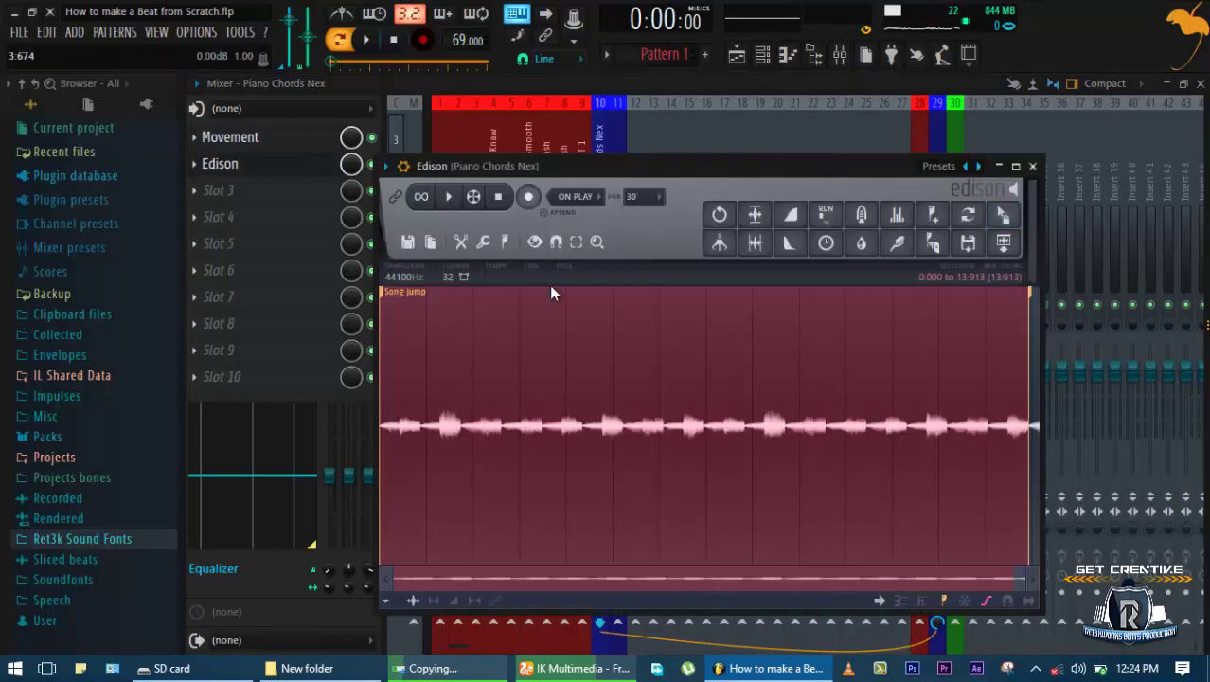
{"action": "key", "text": "Delete"}
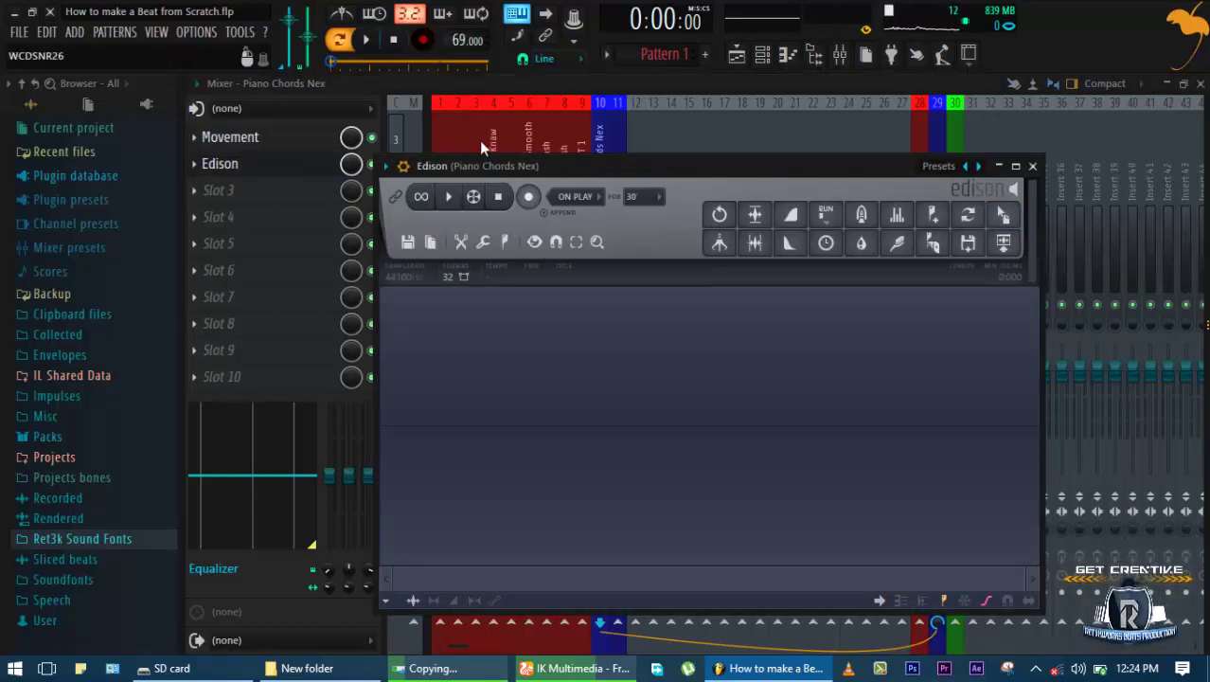
{"action": "left_click", "coordinate": [531, 197]}
{"action": "left_click", "coordinate": [366, 40]}
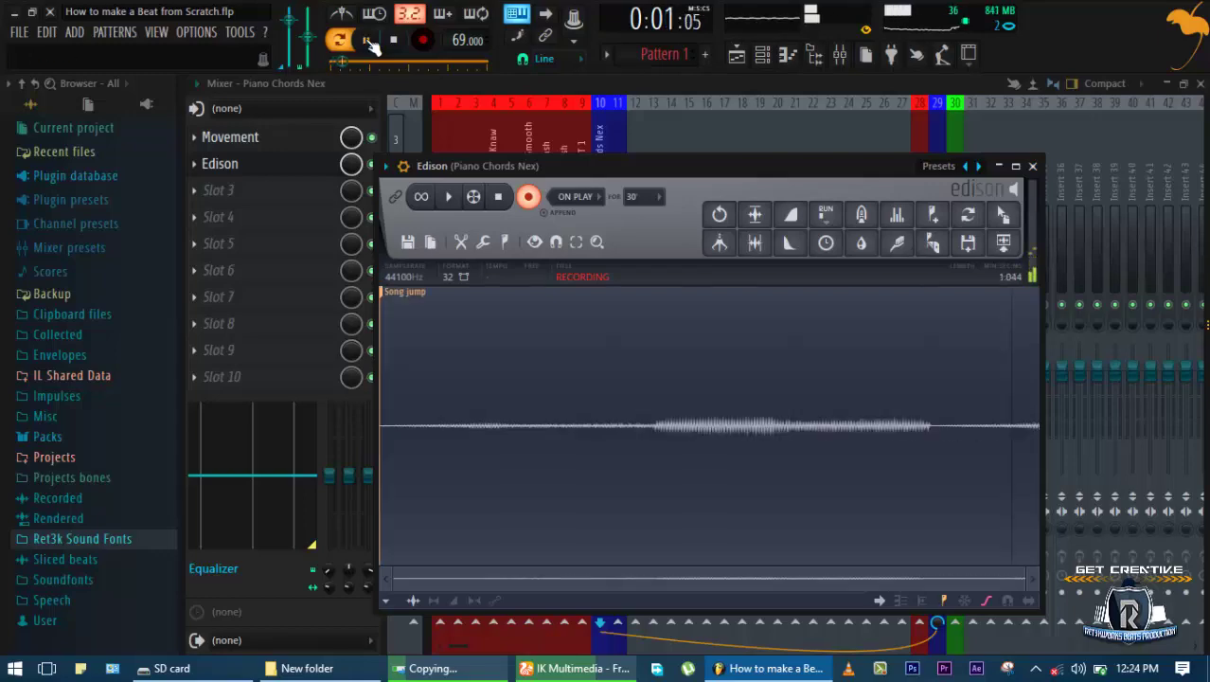
{"action": "key", "text": "F6"}
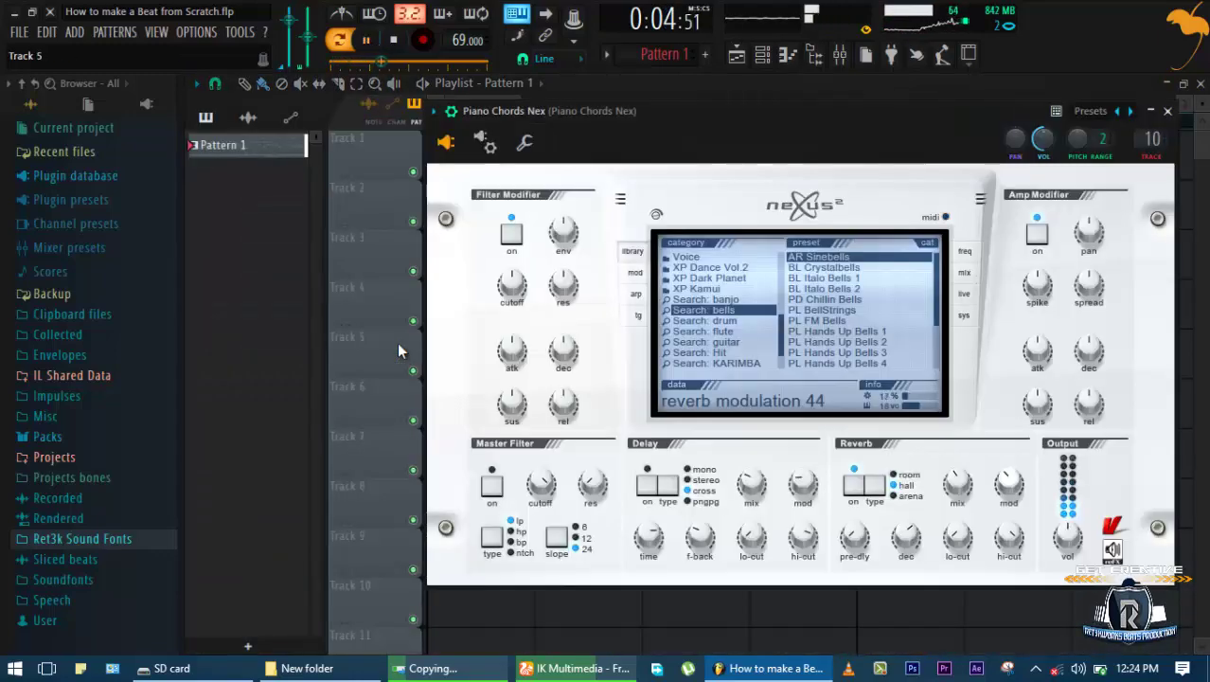
{"action": "key", "text": "ctrl+e"}
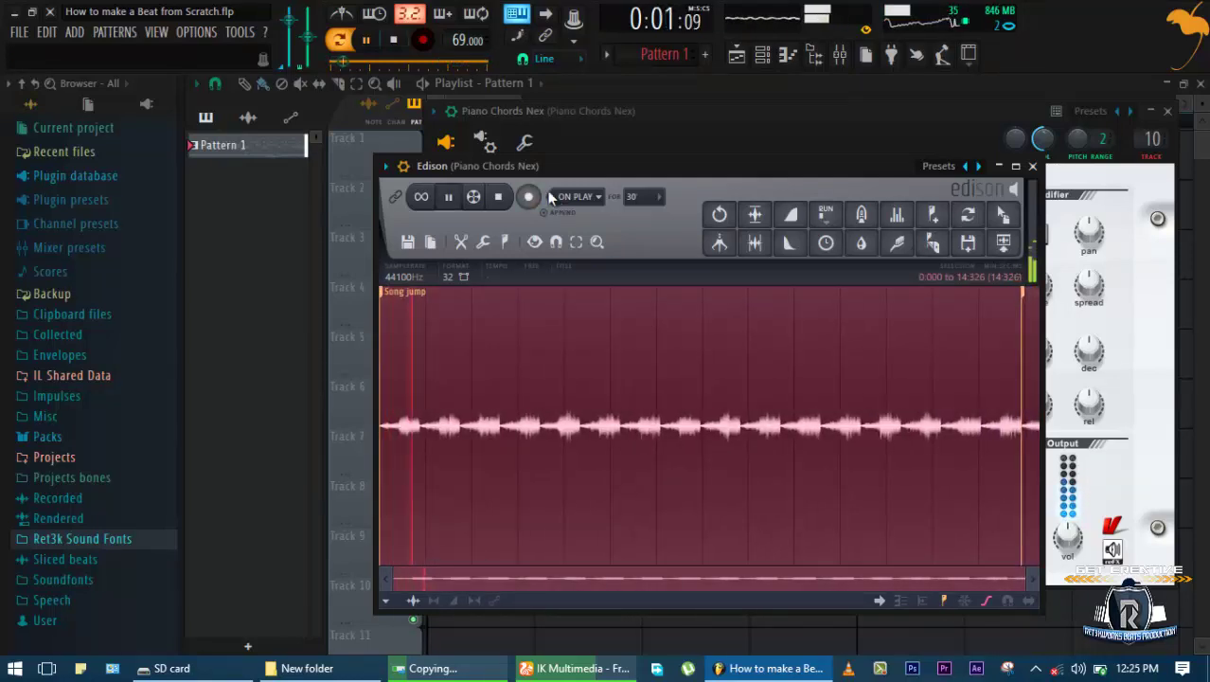
{"action": "left_click", "coordinate": [393, 40]}
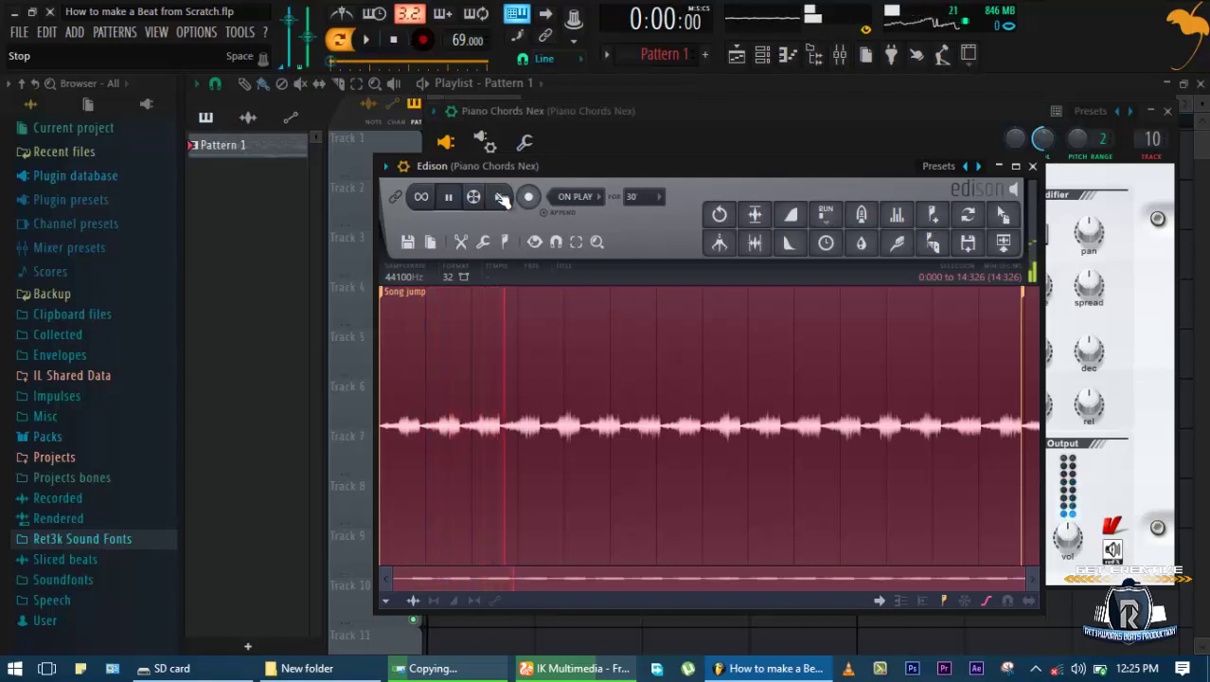
{"action": "left_click", "coordinate": [498, 196]}
Select the recorded bell loop in Edison and add it to the Channel Rack as a new sampler channel below Brass NEx
{"action": "key", "text": "F6"}
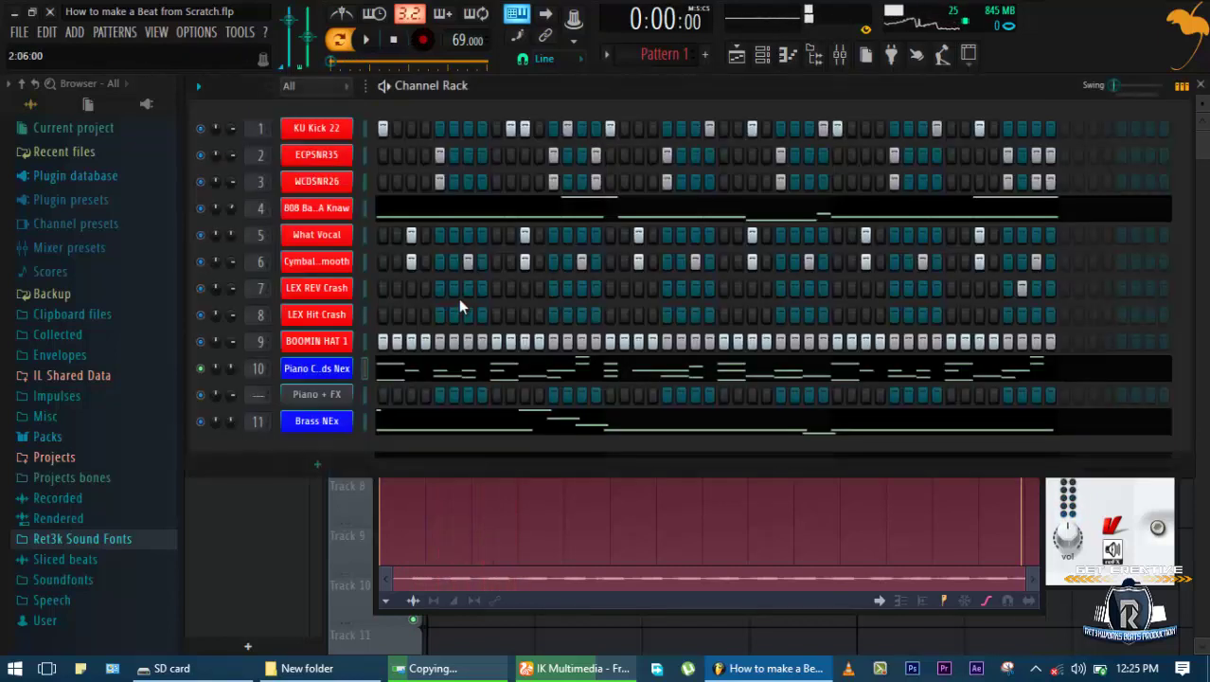
{"action": "left_click", "coordinate": [487, 534]}
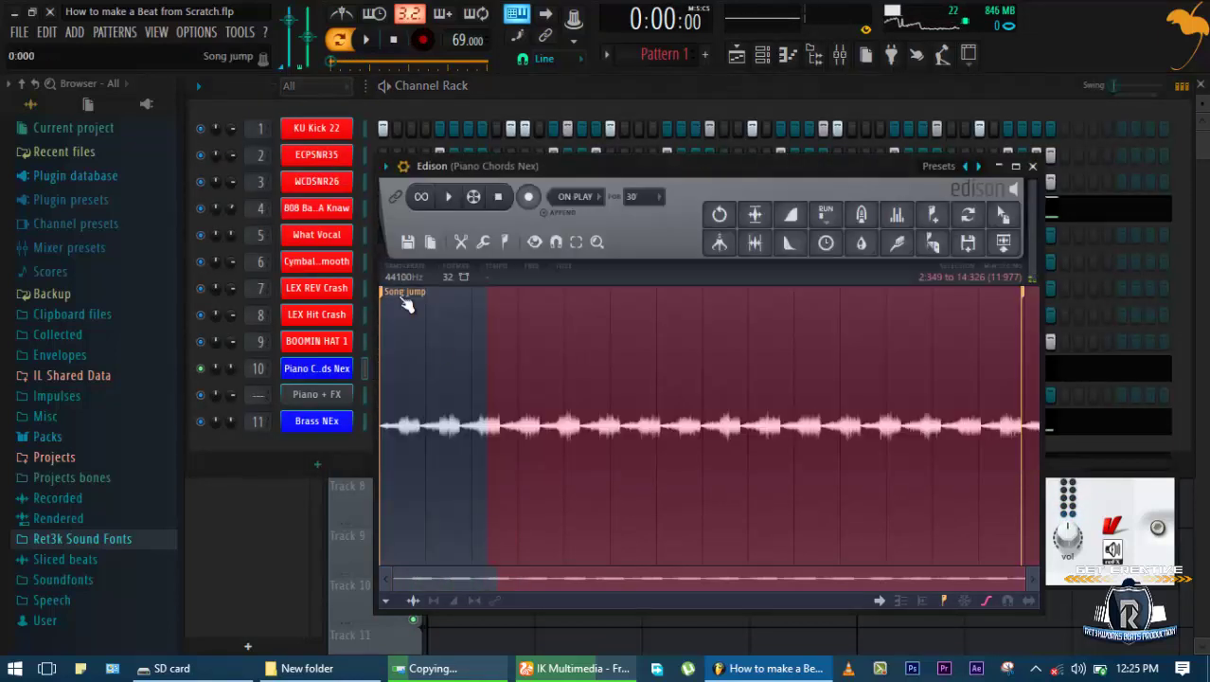
{"action": "left_click", "coordinate": [384, 295]}
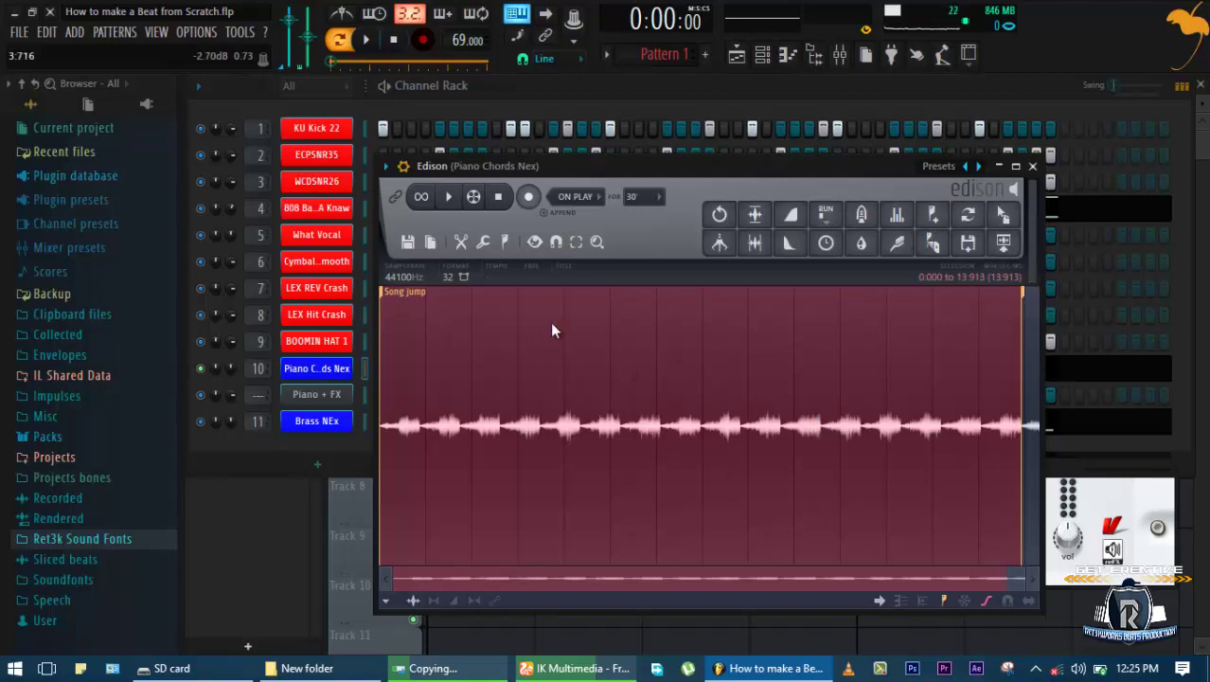
{"action": "left_click_drag", "start_coordinate": [1003, 214], "coordinate": [345, 438]}
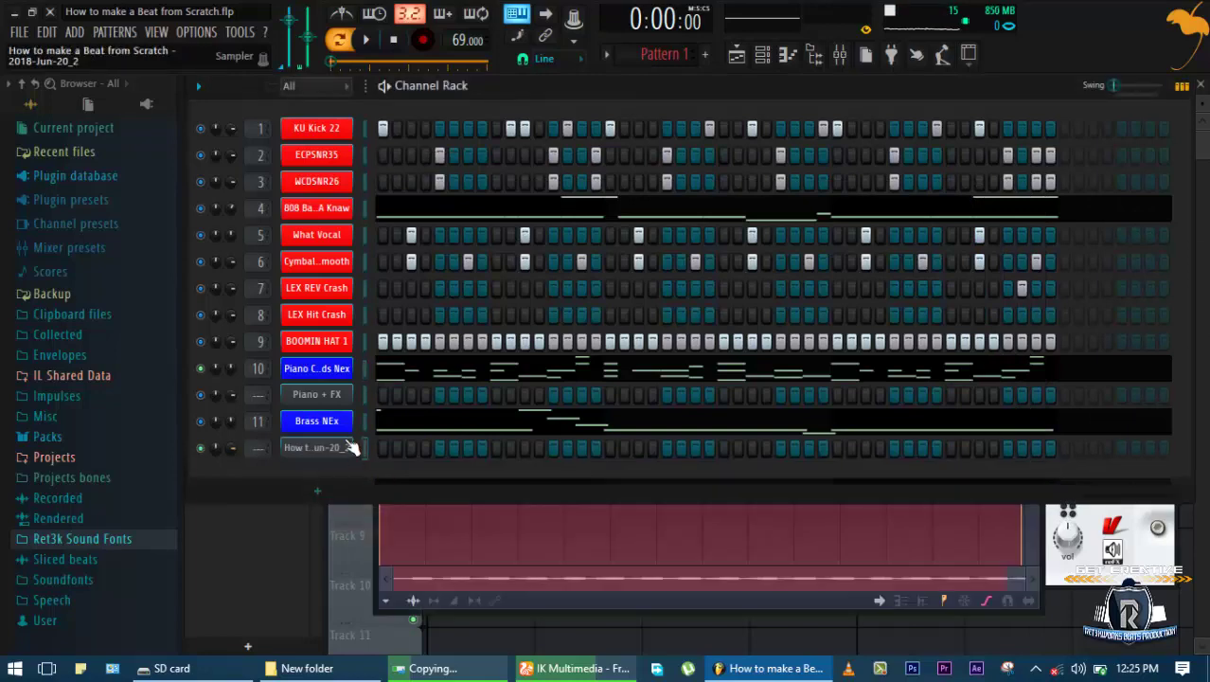
Clear the recorded bell audio from Edison and close its window
{"action": "left_click", "coordinate": [476, 549]}
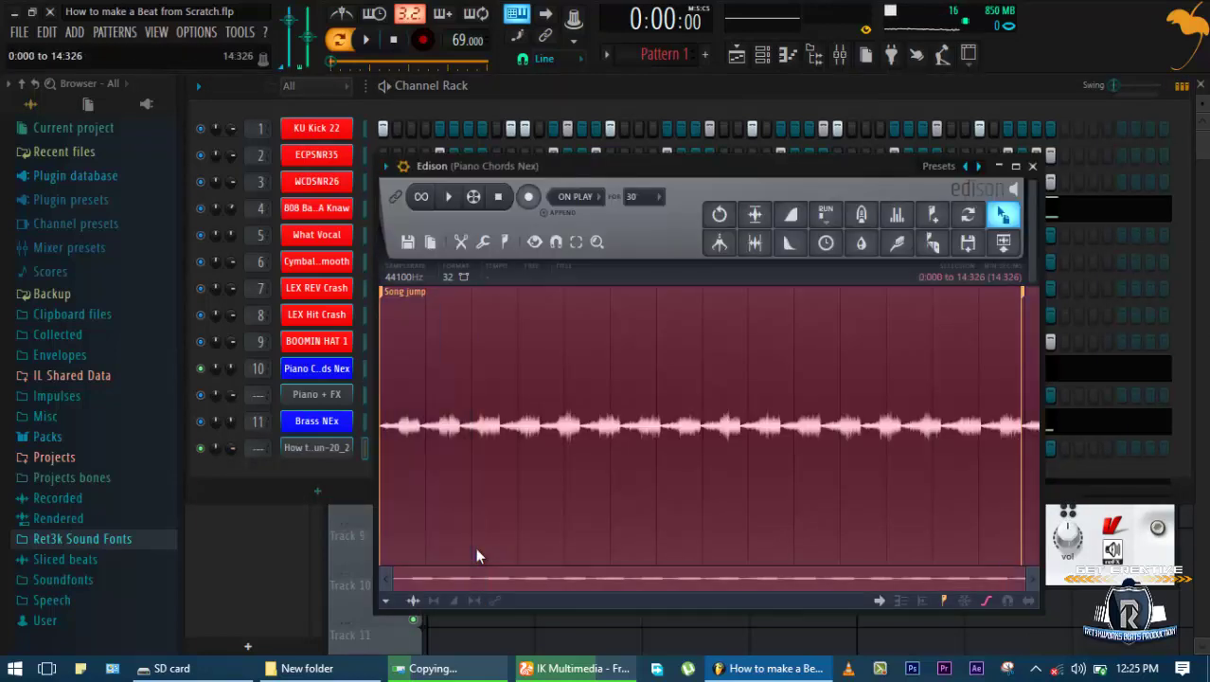
{"action": "key", "text": "Delete"}
{"action": "key", "text": "Escape"}
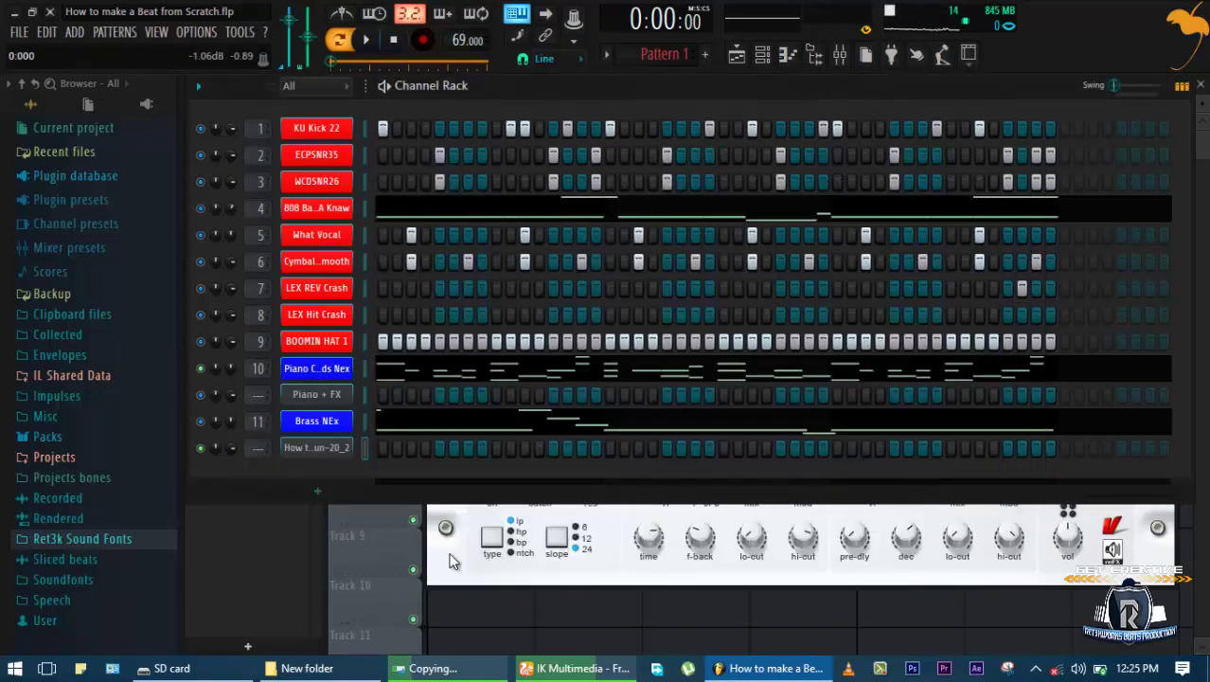
View the effects on the Piano Chords Nex mixer track and return to the Channel Rack
{"action": "double_click", "coordinate": [255, 368]}
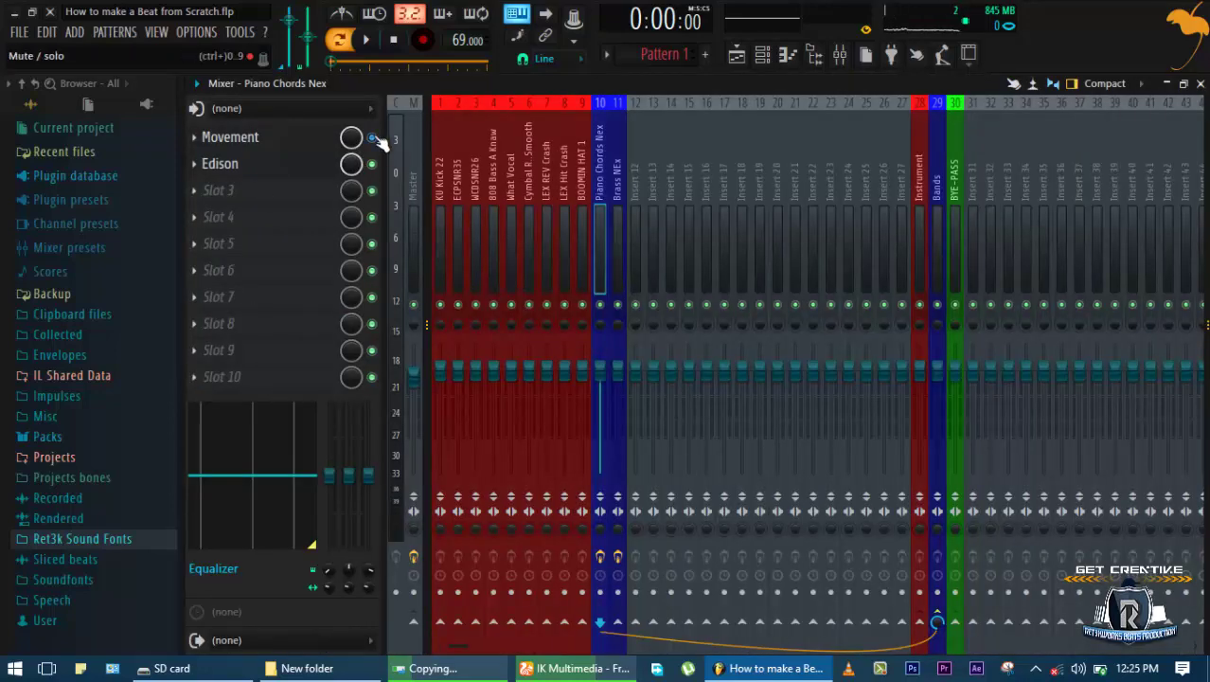
{"action": "left_click", "coordinate": [271, 144]}
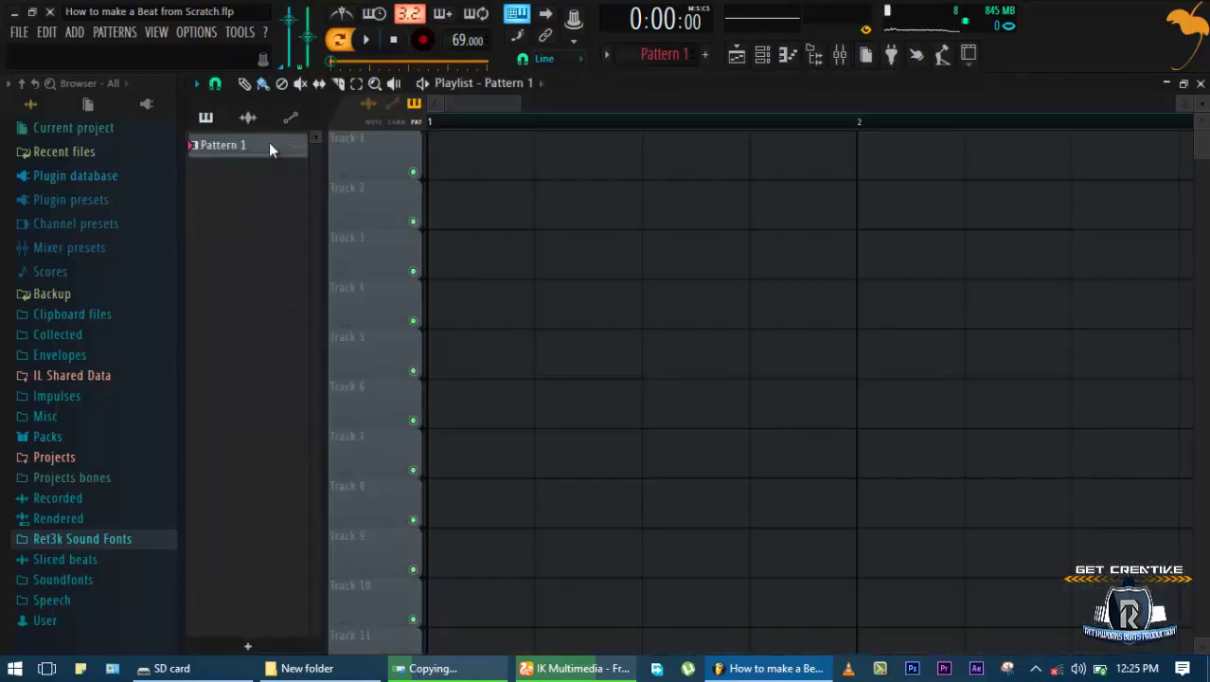
{"action": "key", "text": "F9"}
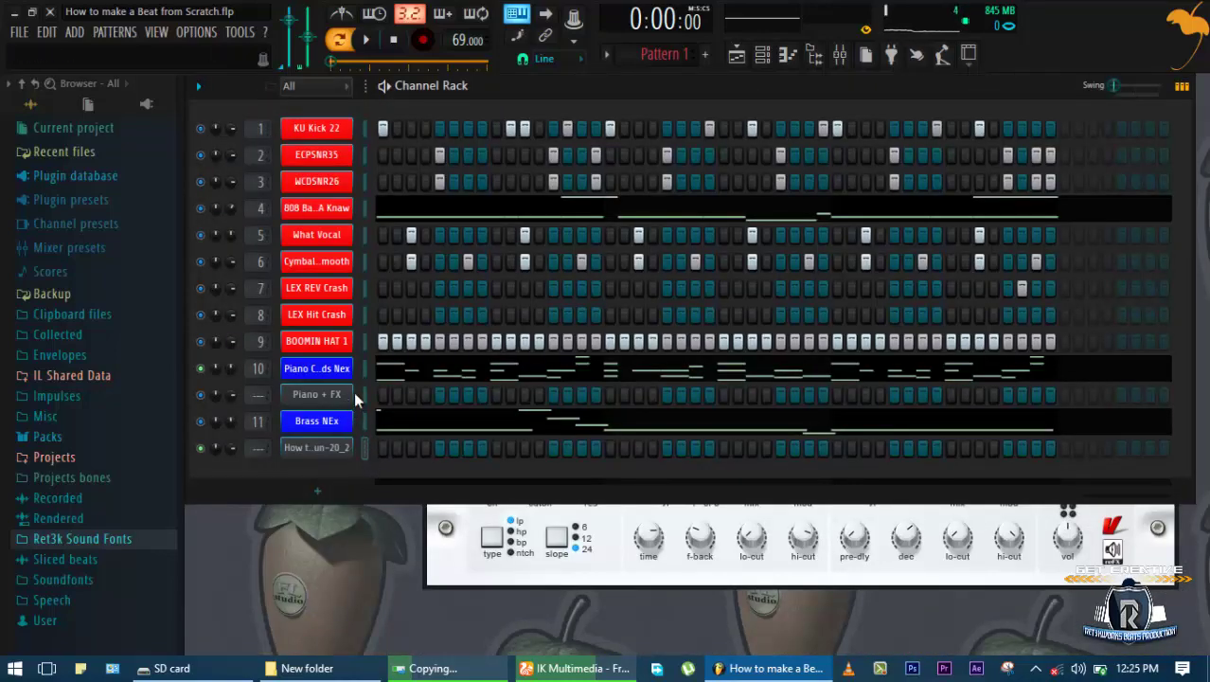
Check the volume envelope settings of the Piano + FX channel and close them
{"action": "left_click", "coordinate": [320, 396]}
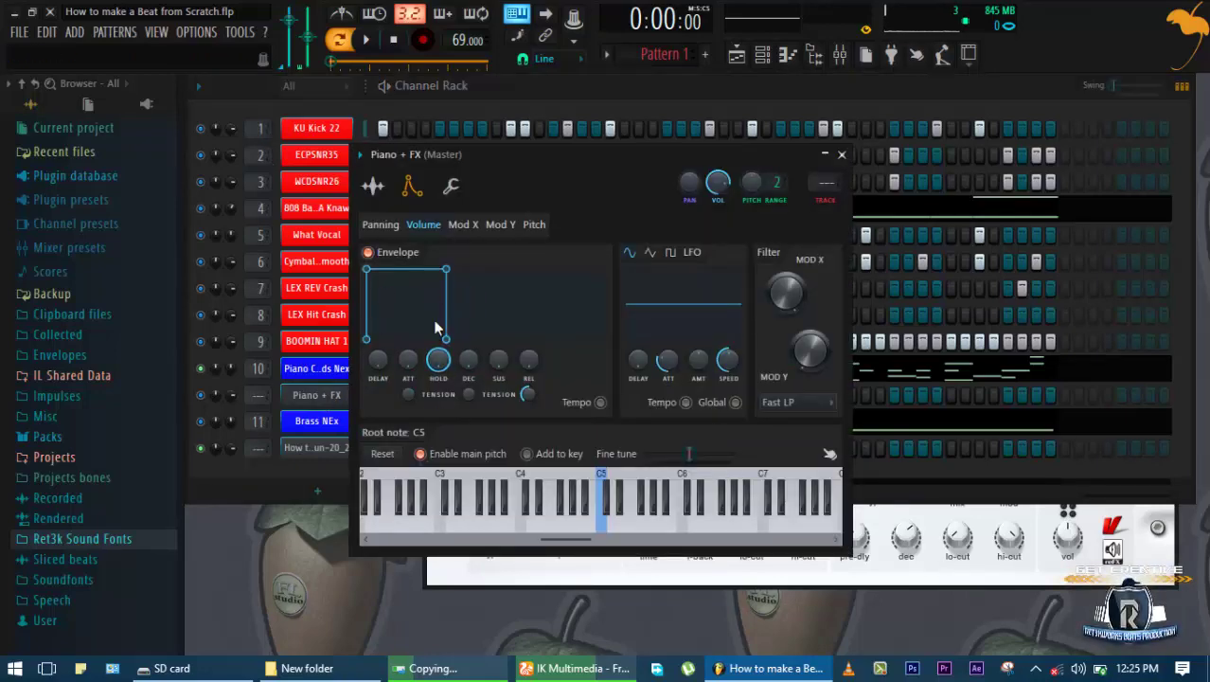
{"action": "key", "text": "Escape"}
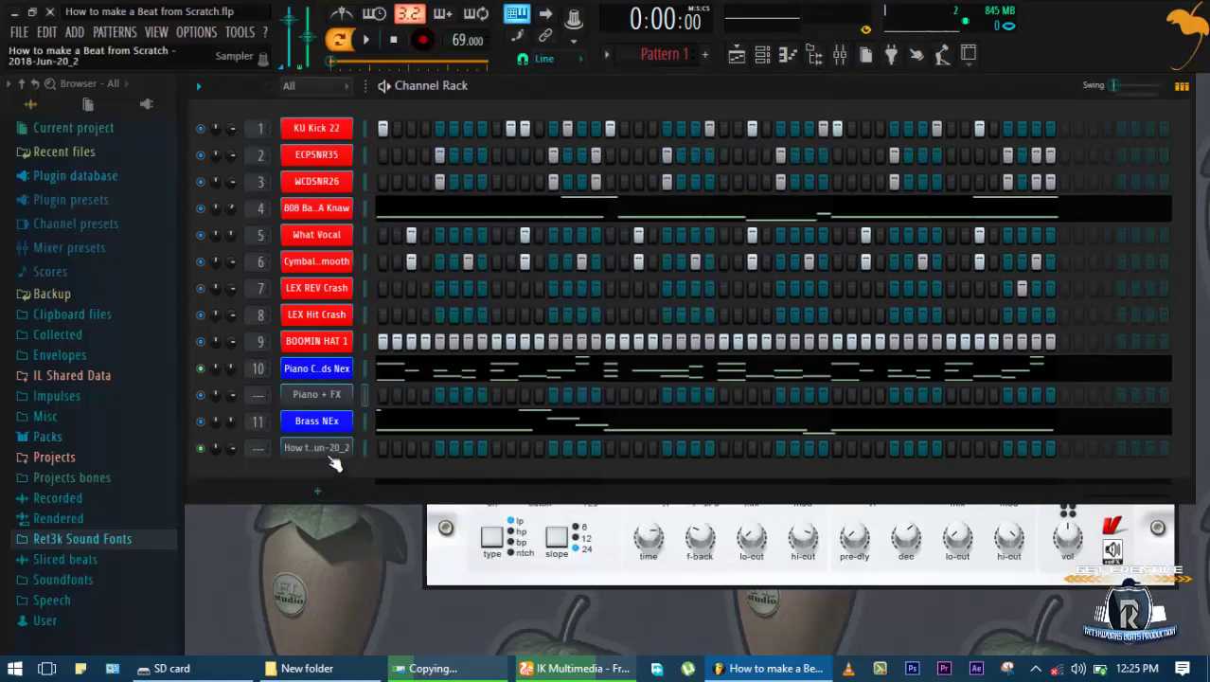
Enable the volume envelope on the 2018-Jun-20_2 sampler channel with maximum hold and minimum attack, decay, sustain and release
{"action": "left_click", "coordinate": [320, 448]}
{"action": "left_click", "coordinate": [255, 197]}
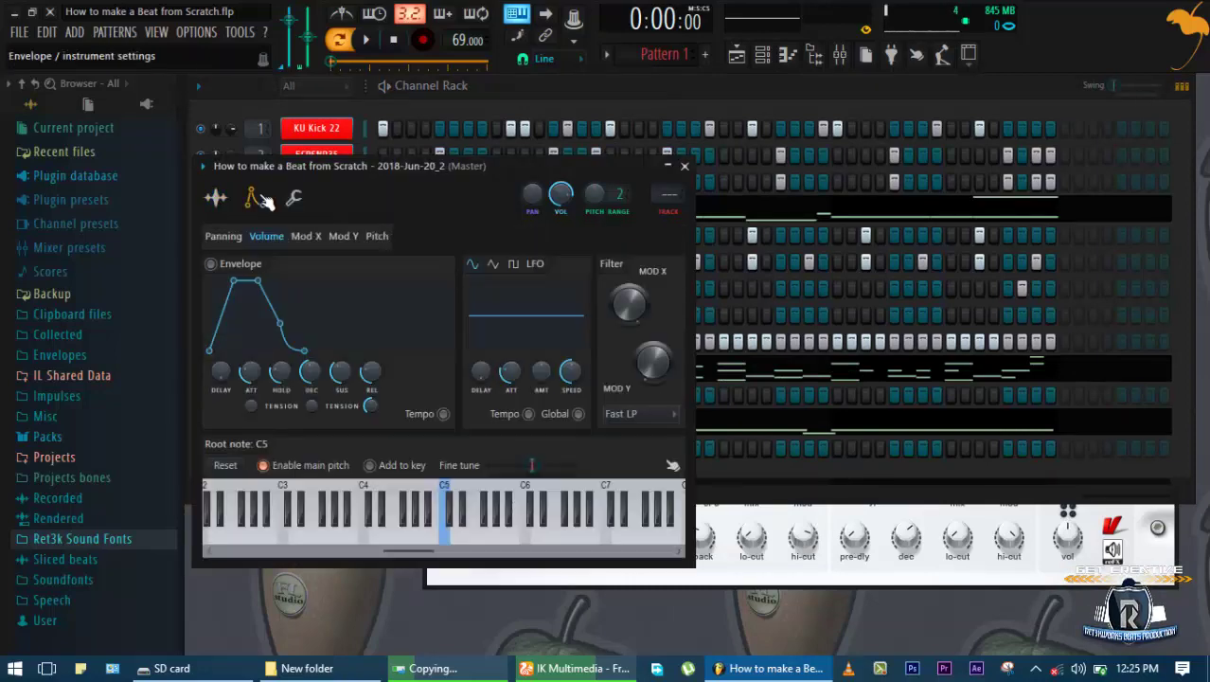
{"action": "left_click_drag", "start_coordinate": [249, 374], "coordinate": [336, 388]}
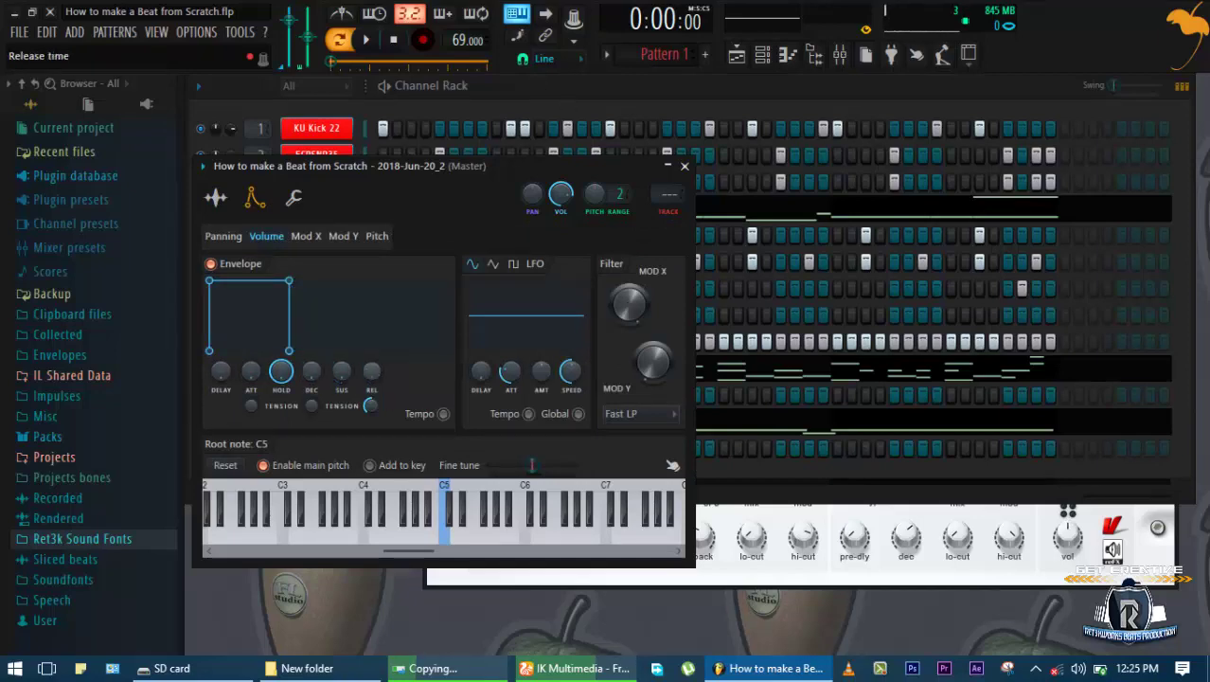
{"action": "key", "text": "Escape"}
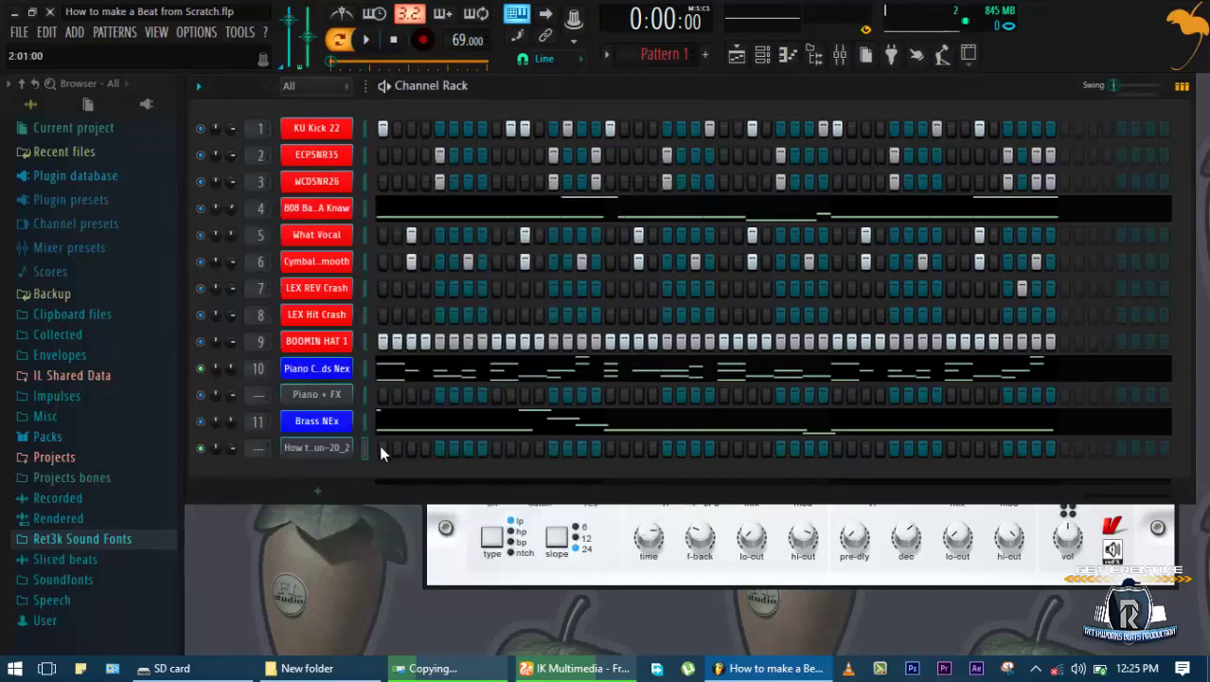
Place the Piano + FX and 2018-Jun-20_2 notes on the pattern's first step and remove their misplaced steps at bar 2
{"action": "left_click", "coordinate": [382, 395]}
{"action": "scroll", "coordinate": [383, 398], "scroll_direction": "up", "scroll_amount": 4}
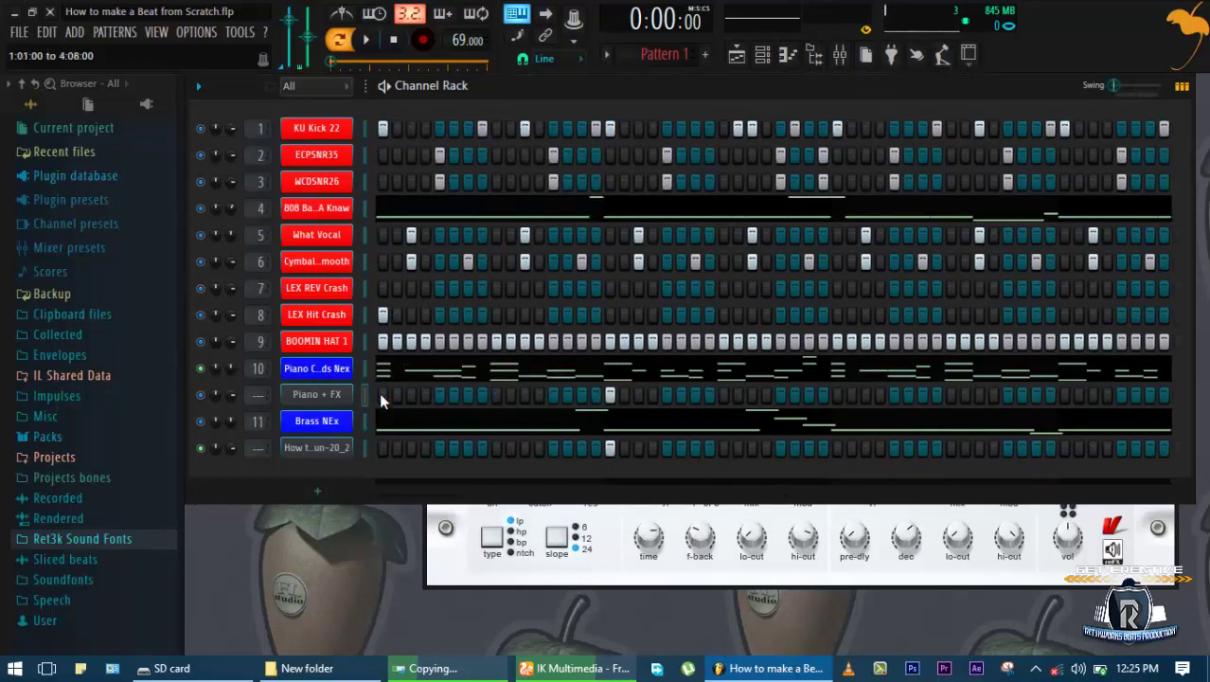
{"action": "left_click", "coordinate": [383, 447]}
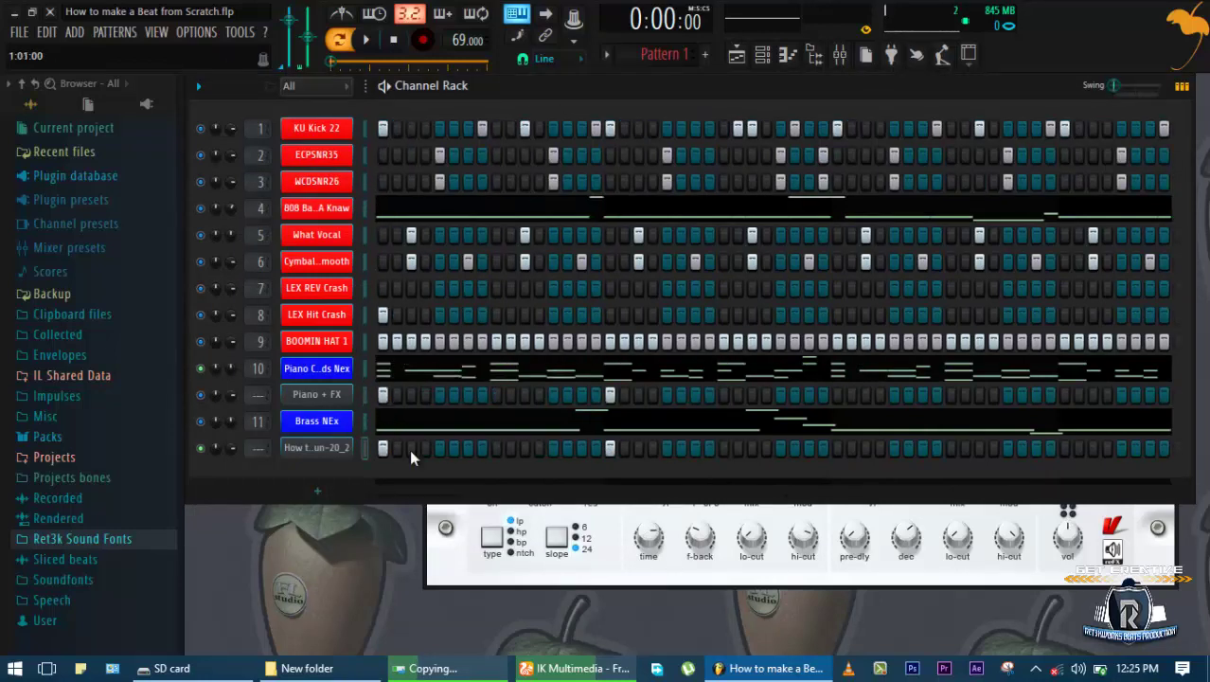
{"action": "right_click", "coordinate": [610, 449]}
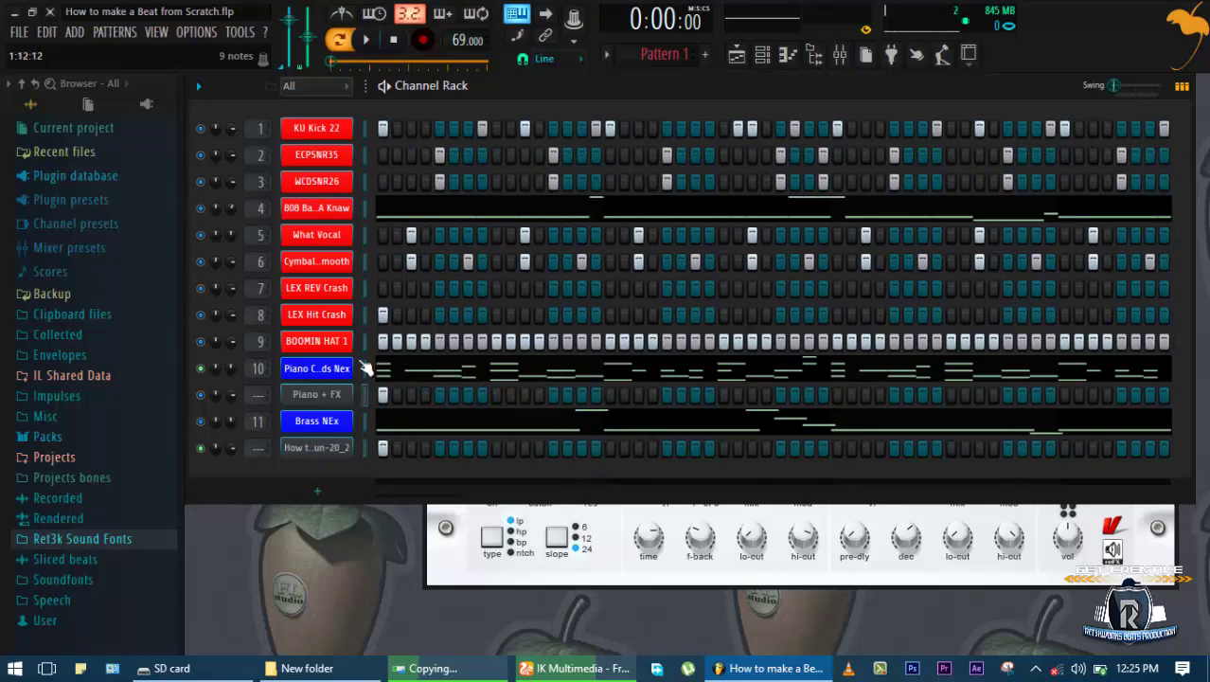
Lengthen the C5 notes of the Piano + FX and 2018-Jun-20_2 channels to span the full four bars
{"action": "right_click", "coordinate": [348, 395]}
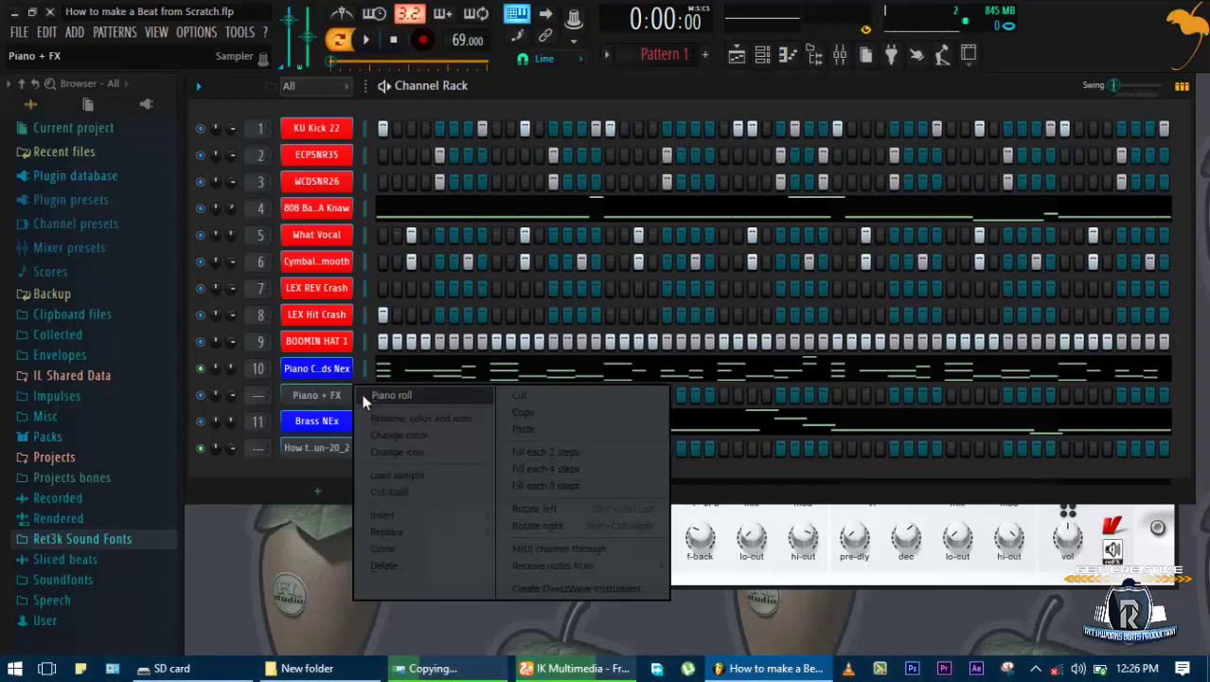
{"action": "left_click", "coordinate": [386, 396]}
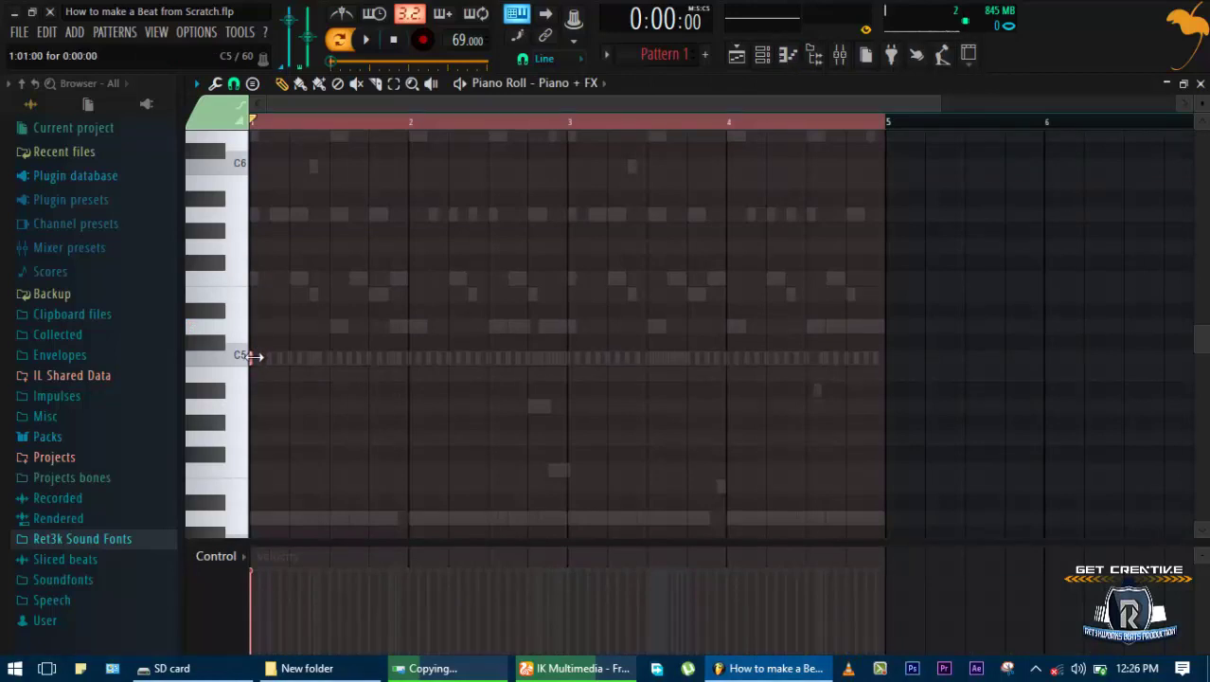
{"action": "left_click_drag", "start_coordinate": [254, 357], "coordinate": [887, 383]}
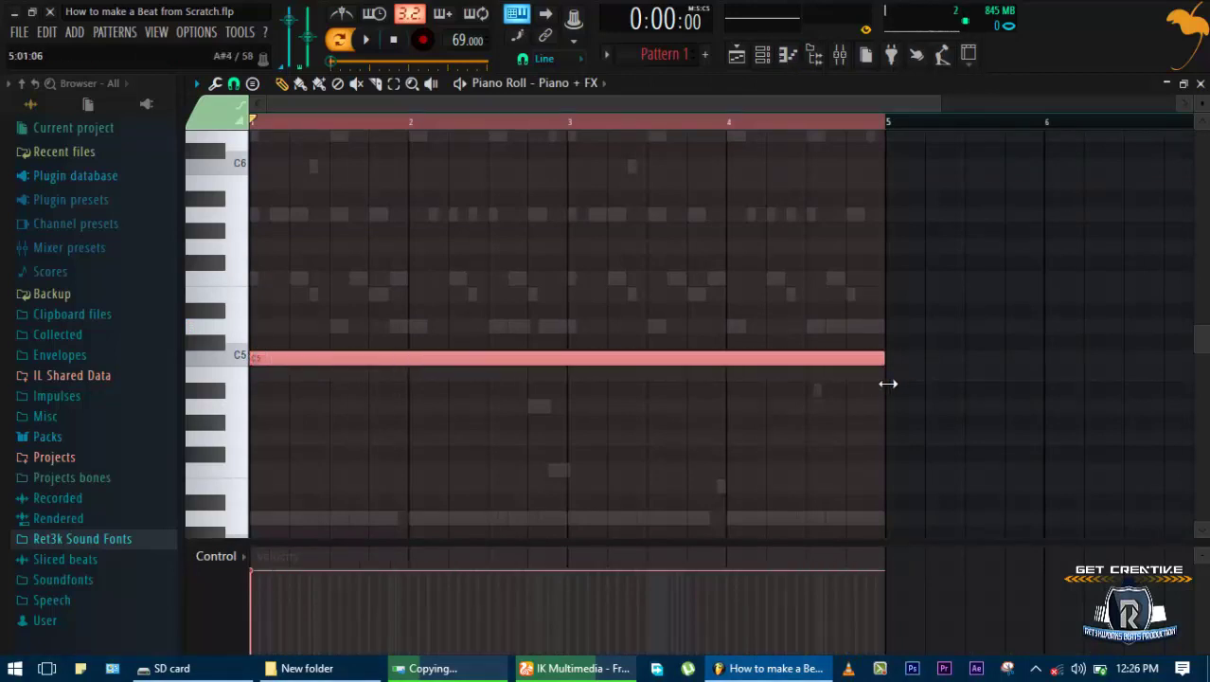
{"action": "key", "text": "F7"}
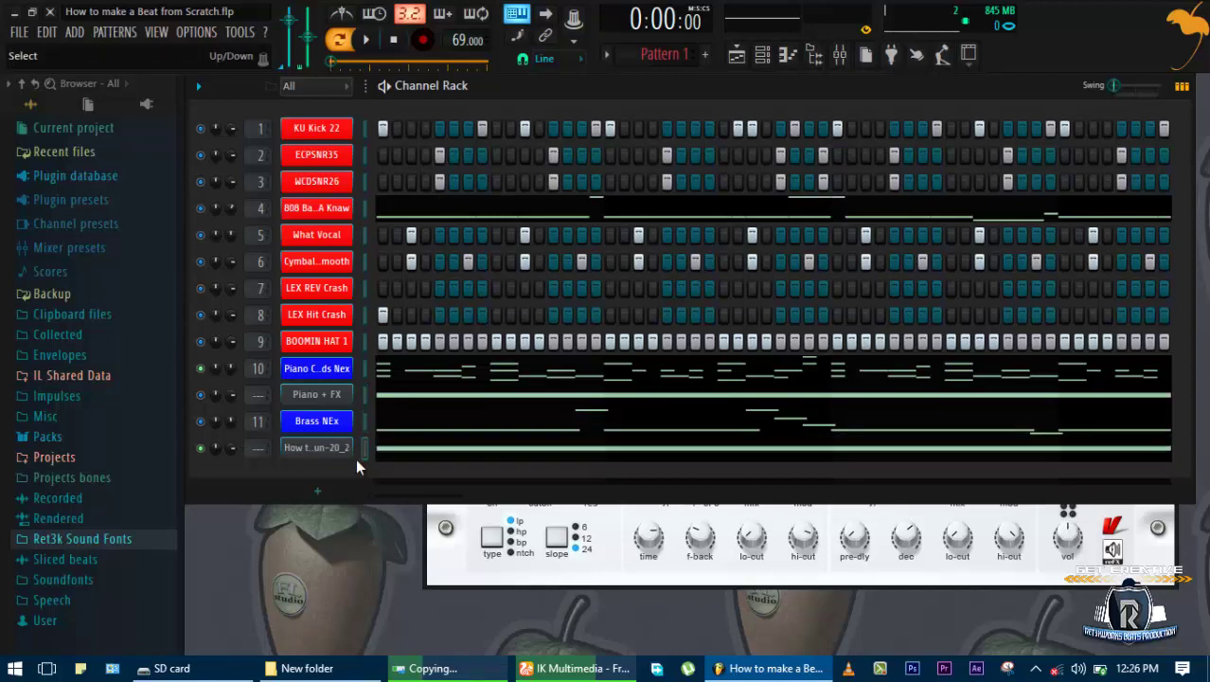
Play the pattern to listen to the rendered audio channels, and stop playback
{"action": "key", "text": "space"}
{"action": "key", "text": "space"}
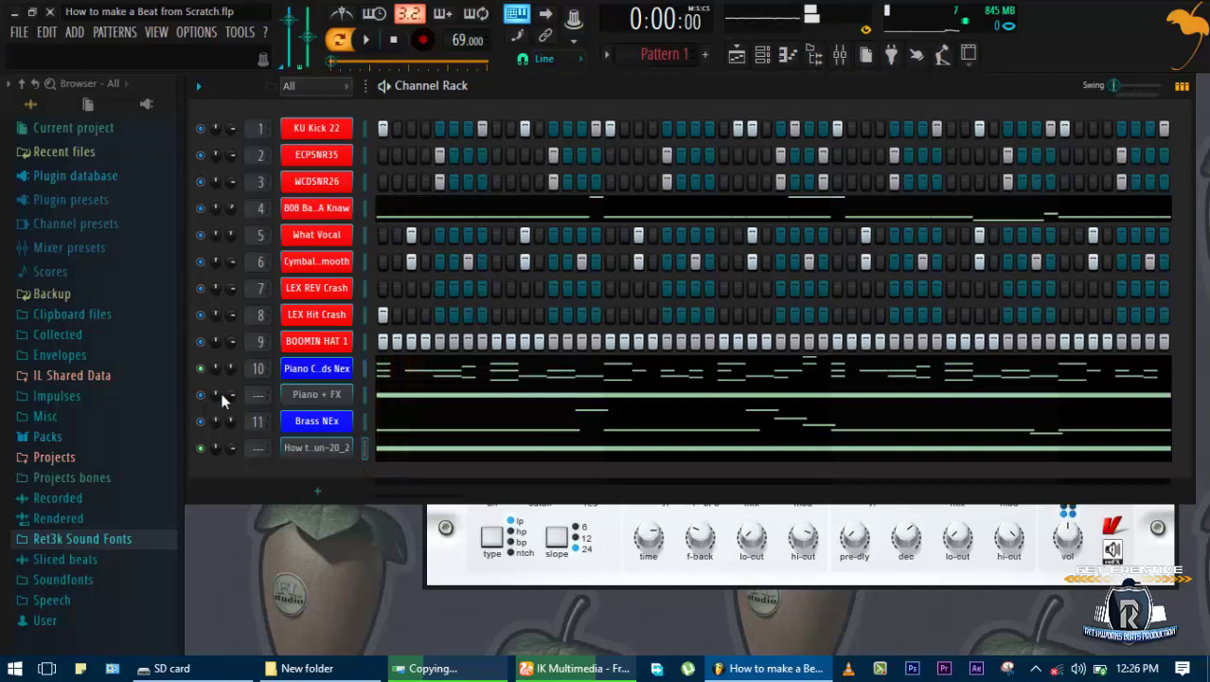
{"action": "key", "text": "space"}
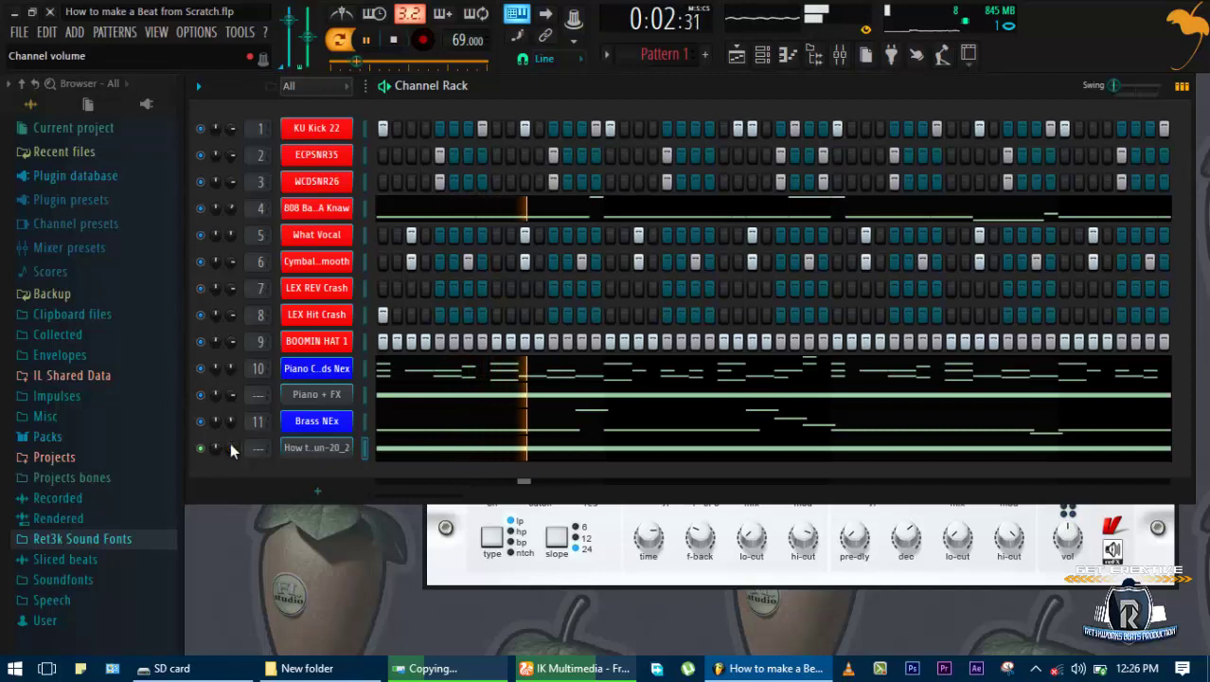
{"action": "key", "text": "space"}
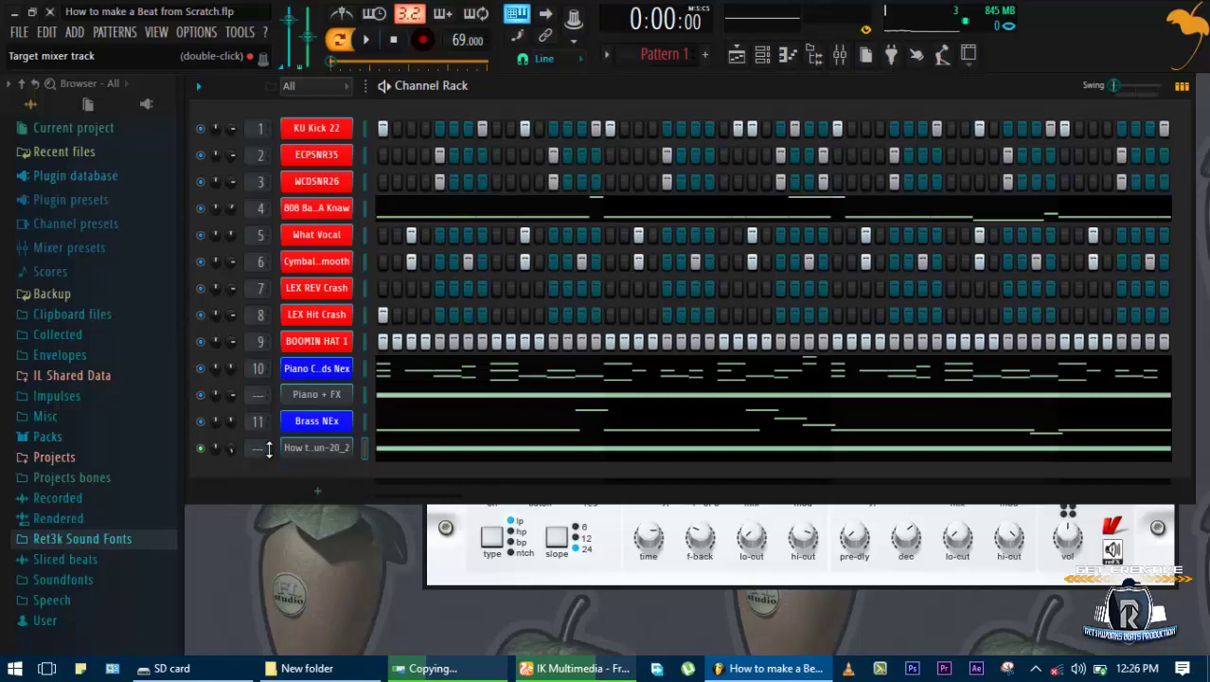
Check the volume envelope of the 2018-Jun-20_2 channel, including its hold time, and close its settings
{"action": "left_click", "coordinate": [308, 447]}
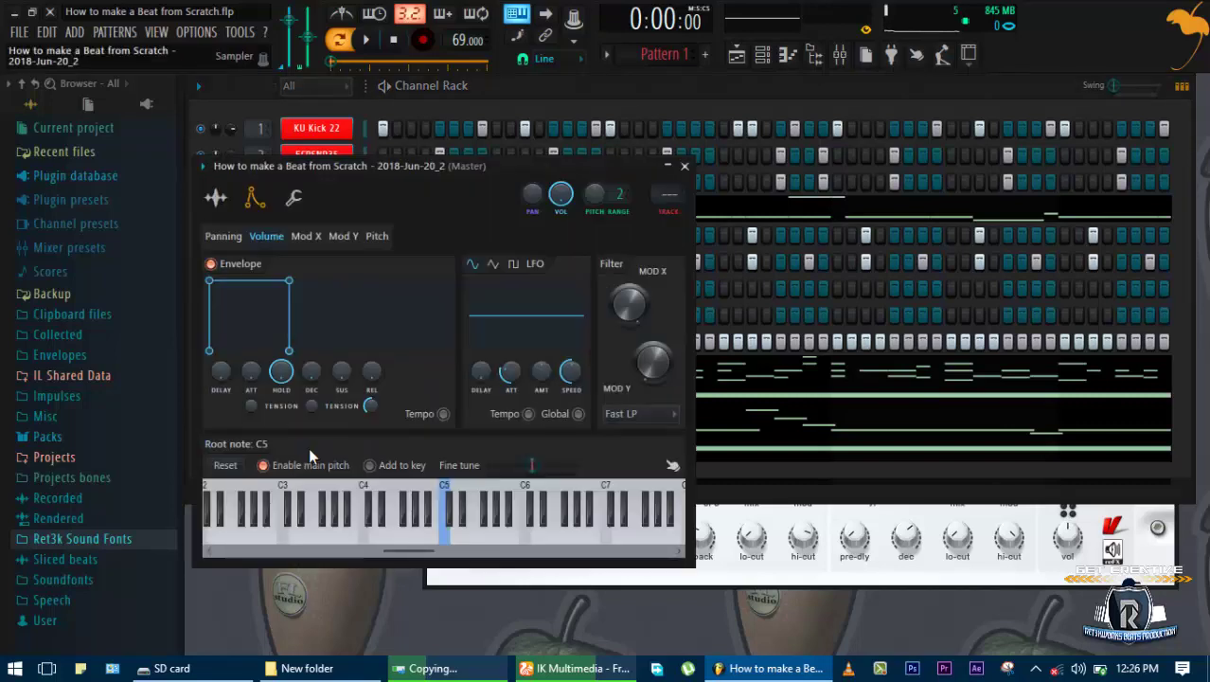
{"action": "mouse_move", "coordinate": [287, 375]}
{"action": "left_mouse_down"}
{"action": "mouse_move", "coordinate": [308, 483]}
{"action": "mouse_move", "coordinate": [317, 478]}
{"action": "mouse_move", "coordinate": [277, 377]}
{"action": "left_mouse_up"}
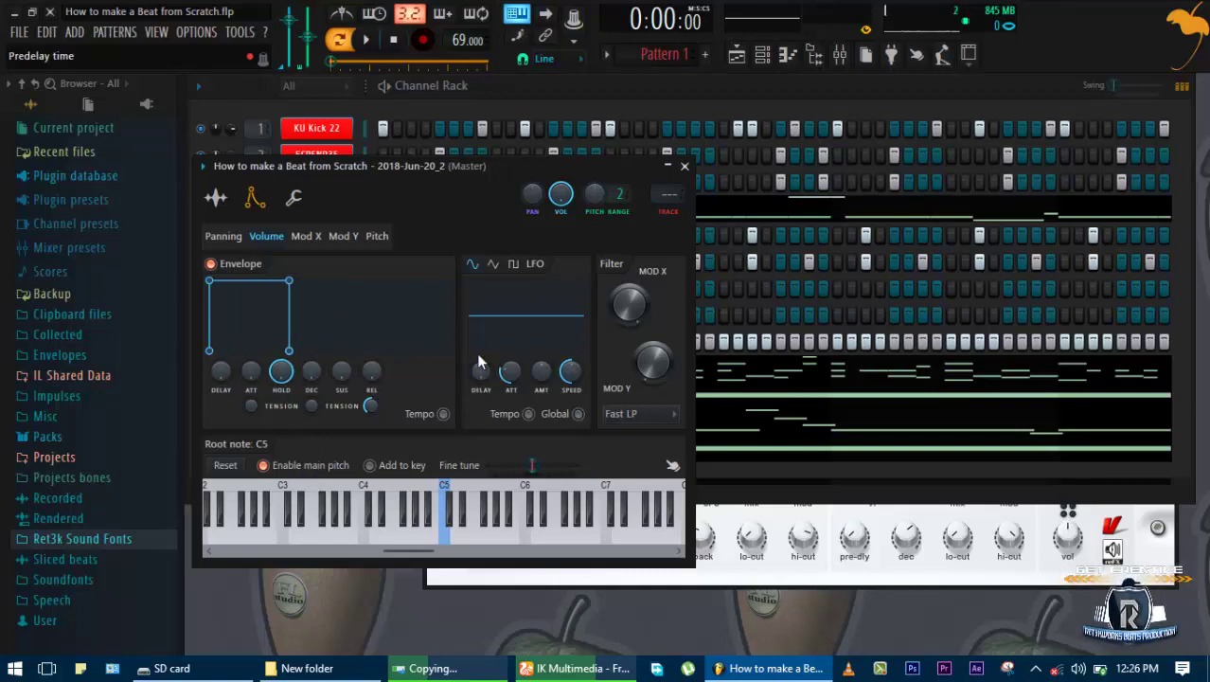
{"action": "left_click", "coordinate": [686, 168]}
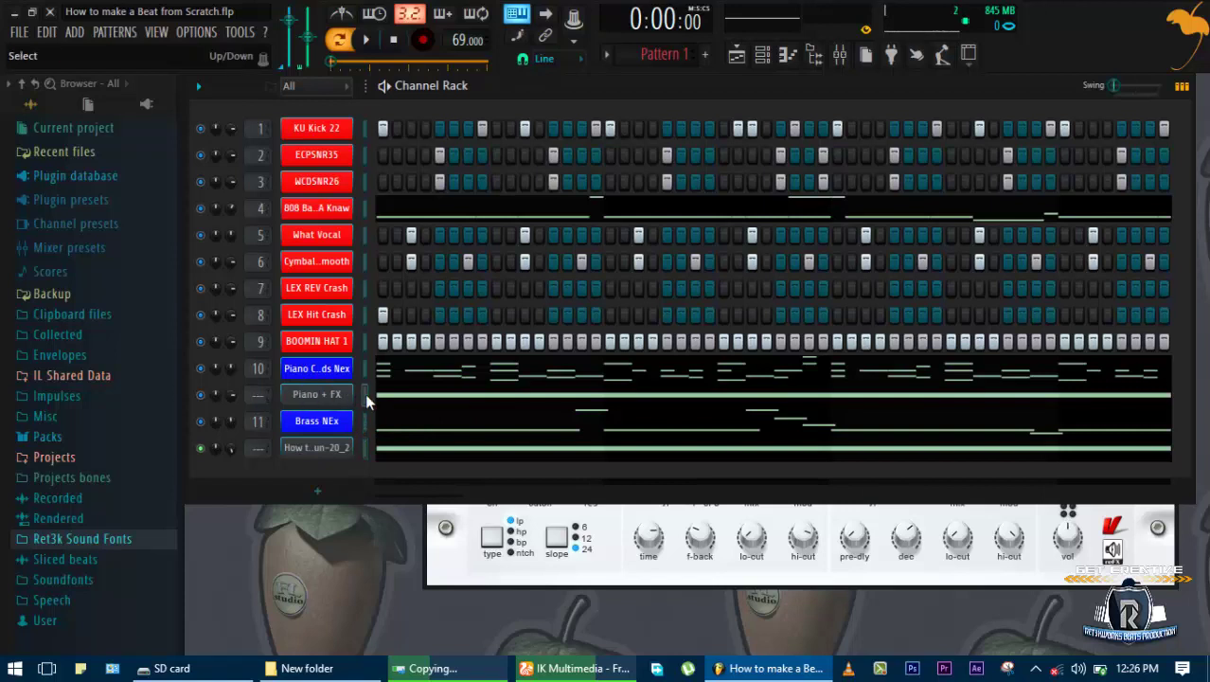
Move the 2018-Jun-20_2 channel above Brass NEx and play the pattern with kick, both snares, 808 and Piano + FX unmuted
{"action": "key", "text": "Down"}
{"action": "key", "text": "Down"}
{"action": "key", "text": "alt+Up"}
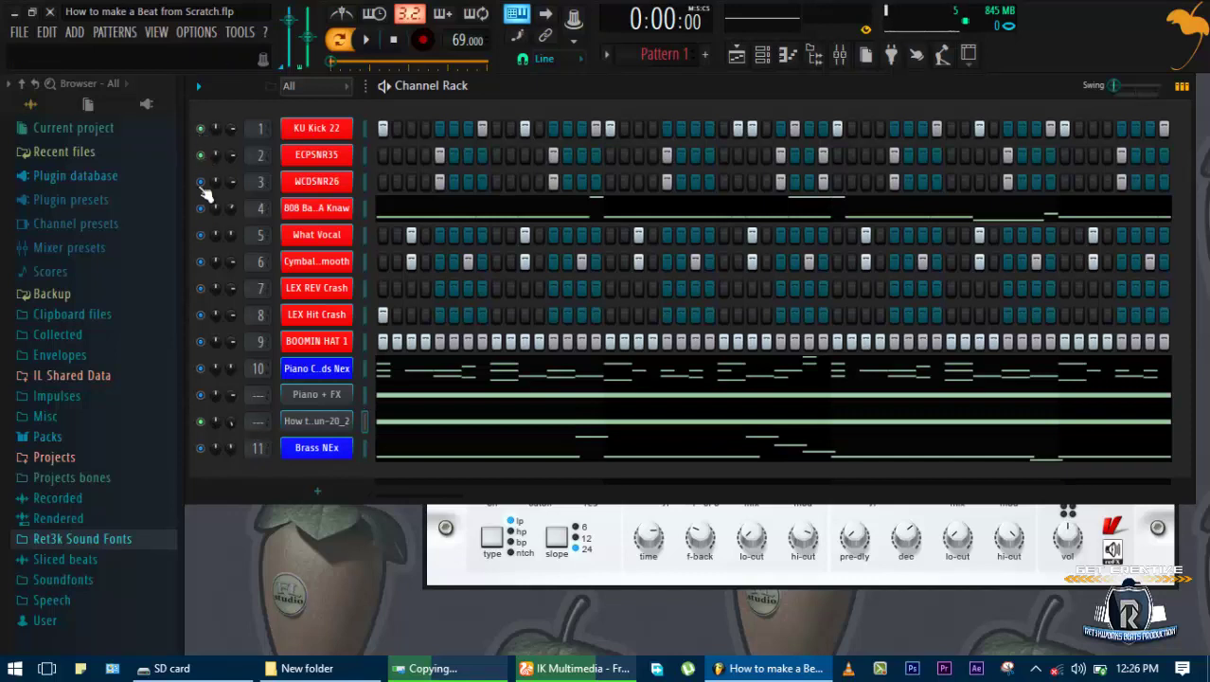
{"action": "key", "text": "space"}
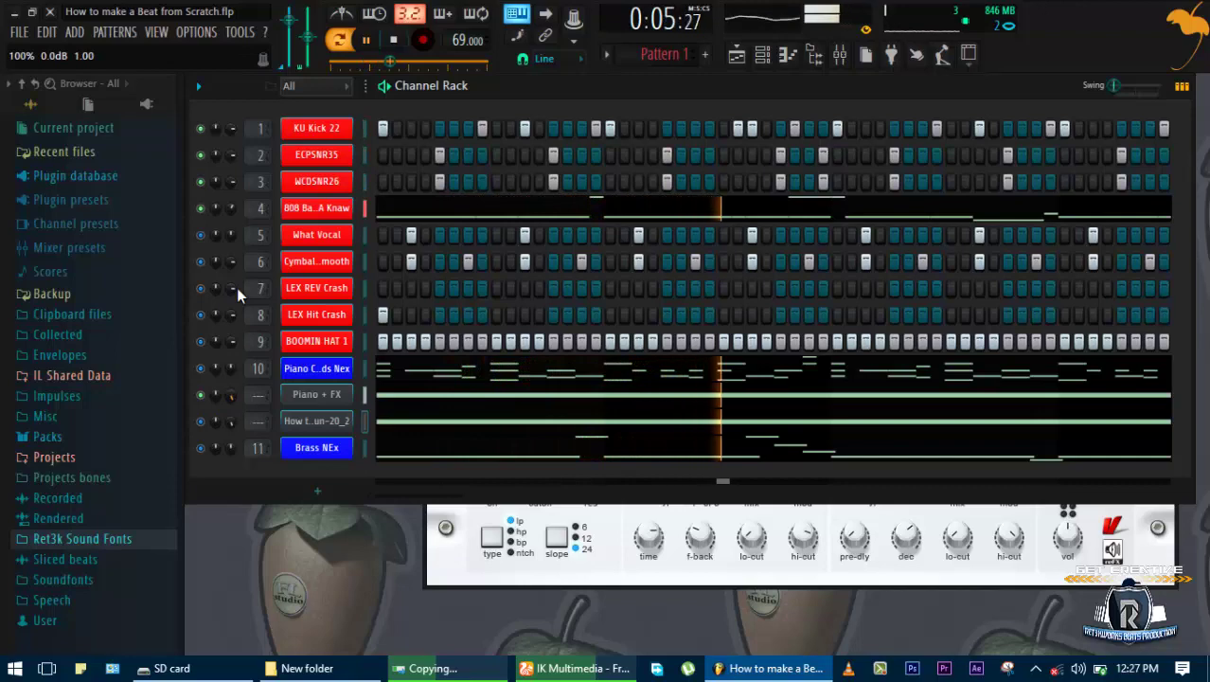
Normalize the sample of the Piano + FX channel
{"action": "left_click", "coordinate": [303, 401]}
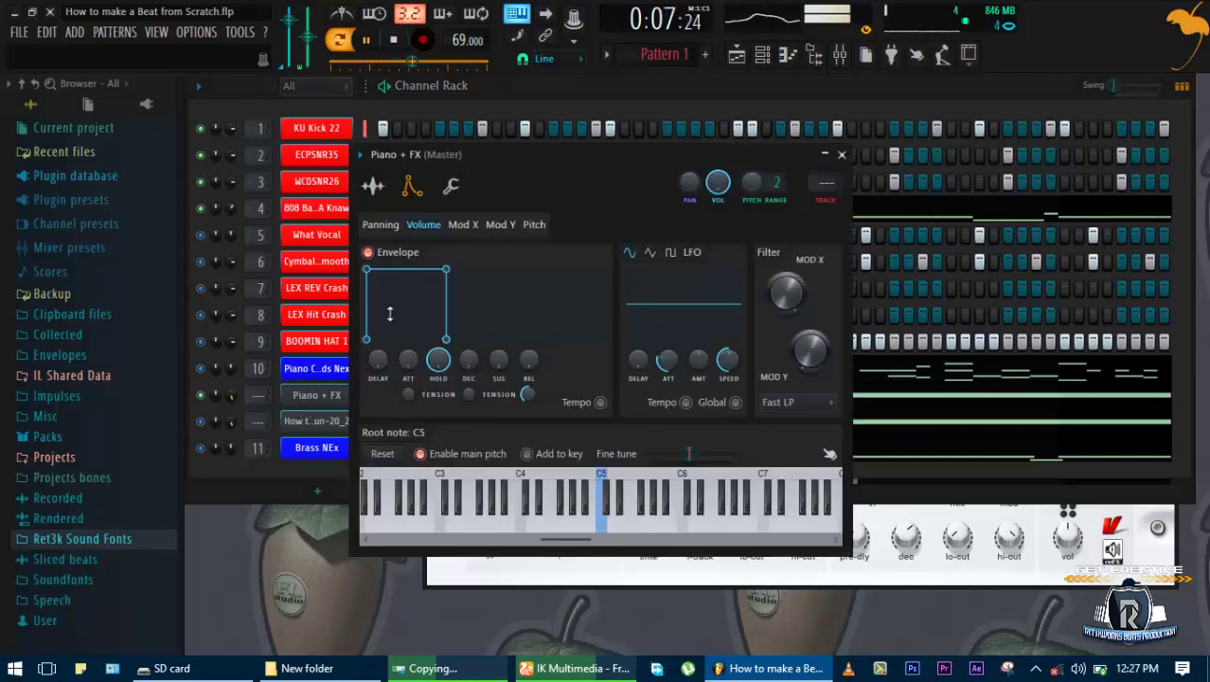
{"action": "left_click", "coordinate": [372, 186]}
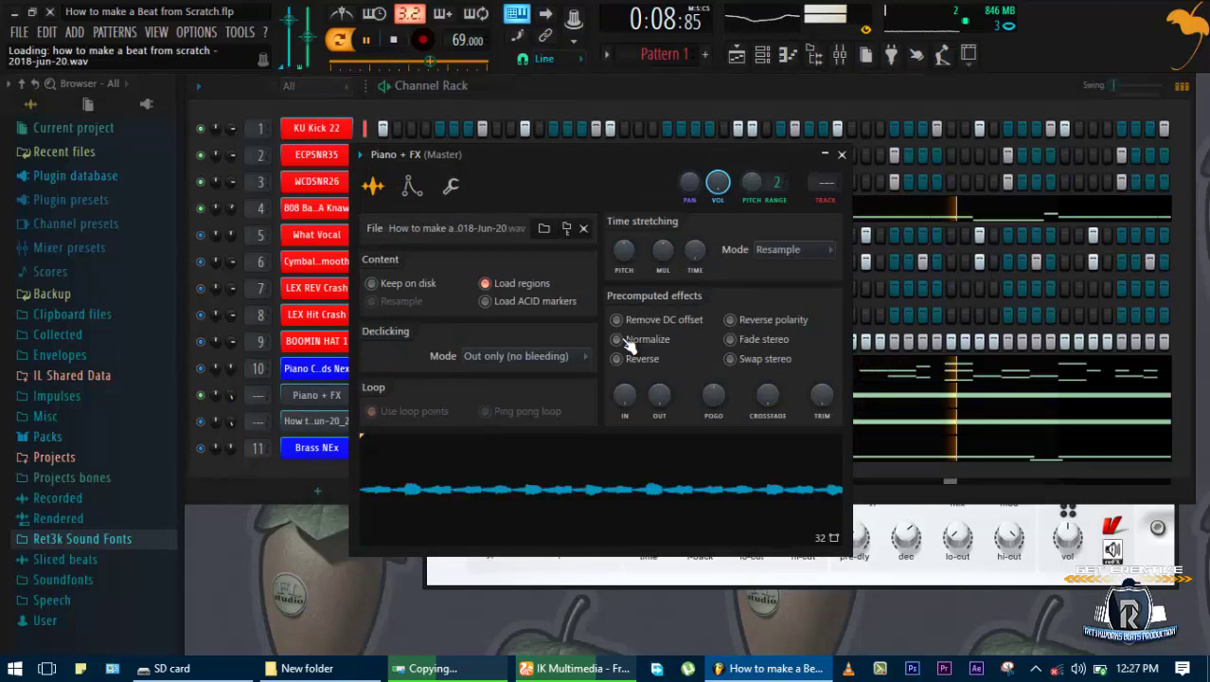
{"action": "left_click", "coordinate": [628, 343]}
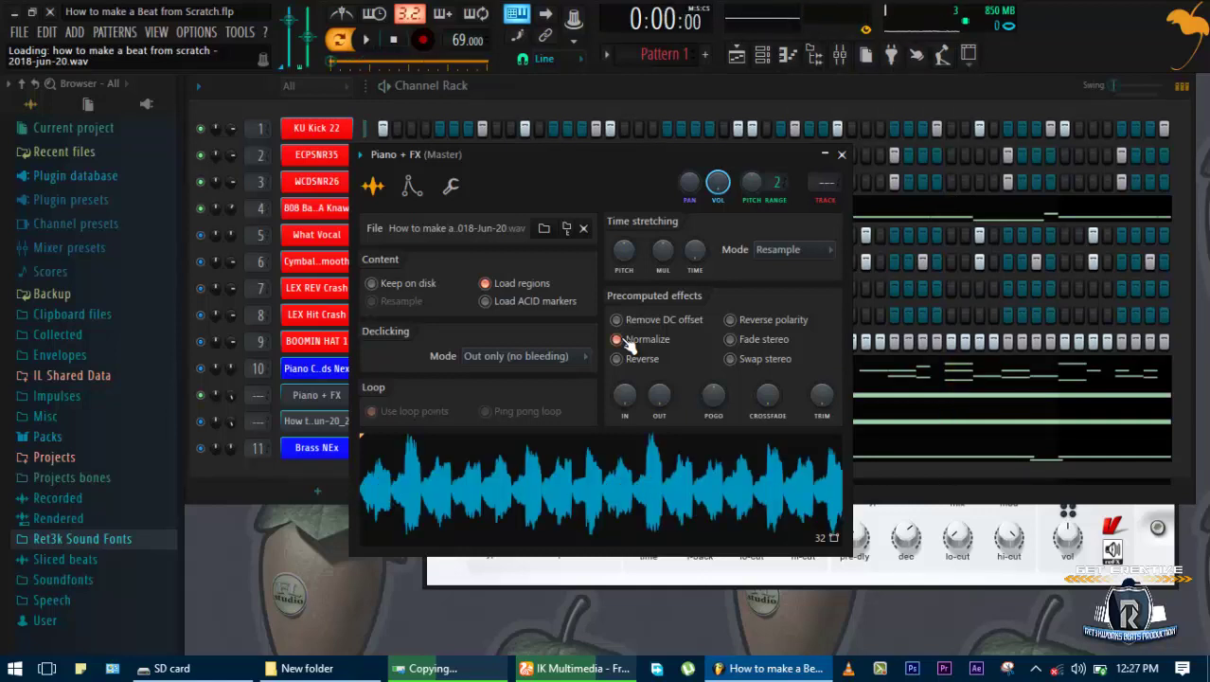
Lower the Piano + FX channel volume to 43% during playback, copy that value, and close the channel settings
{"action": "left_click_drag", "start_coordinate": [717, 182], "coordinate": [741, 325]}
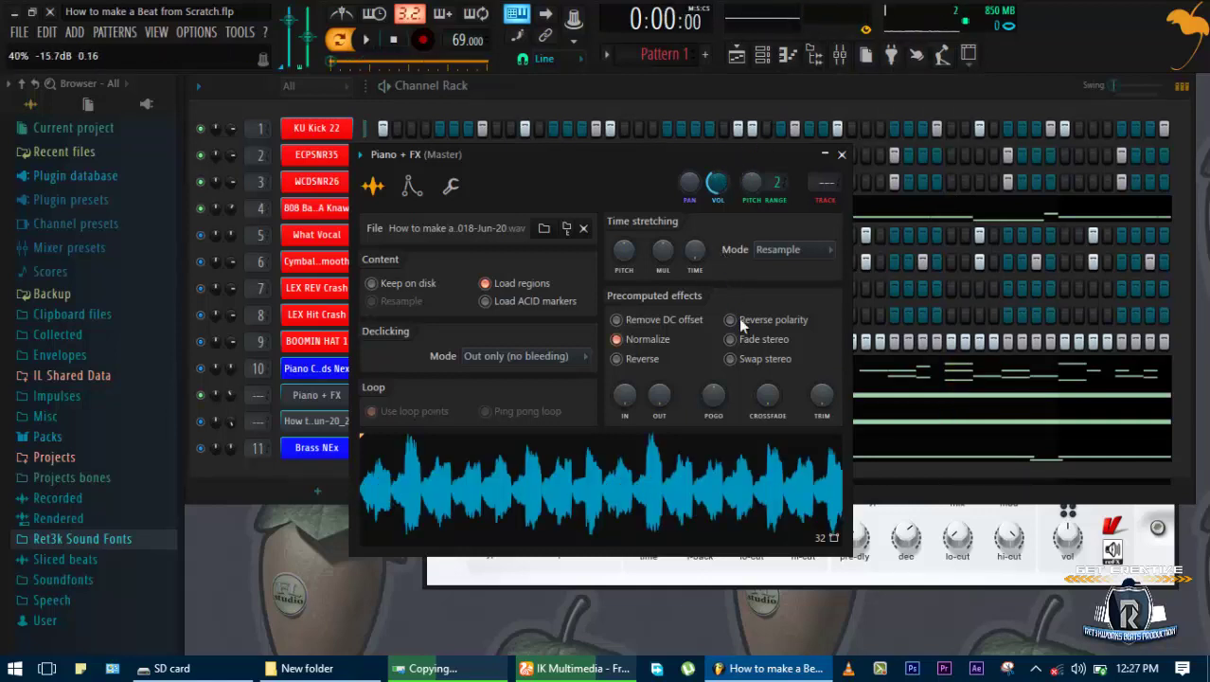
{"action": "key", "text": "space"}
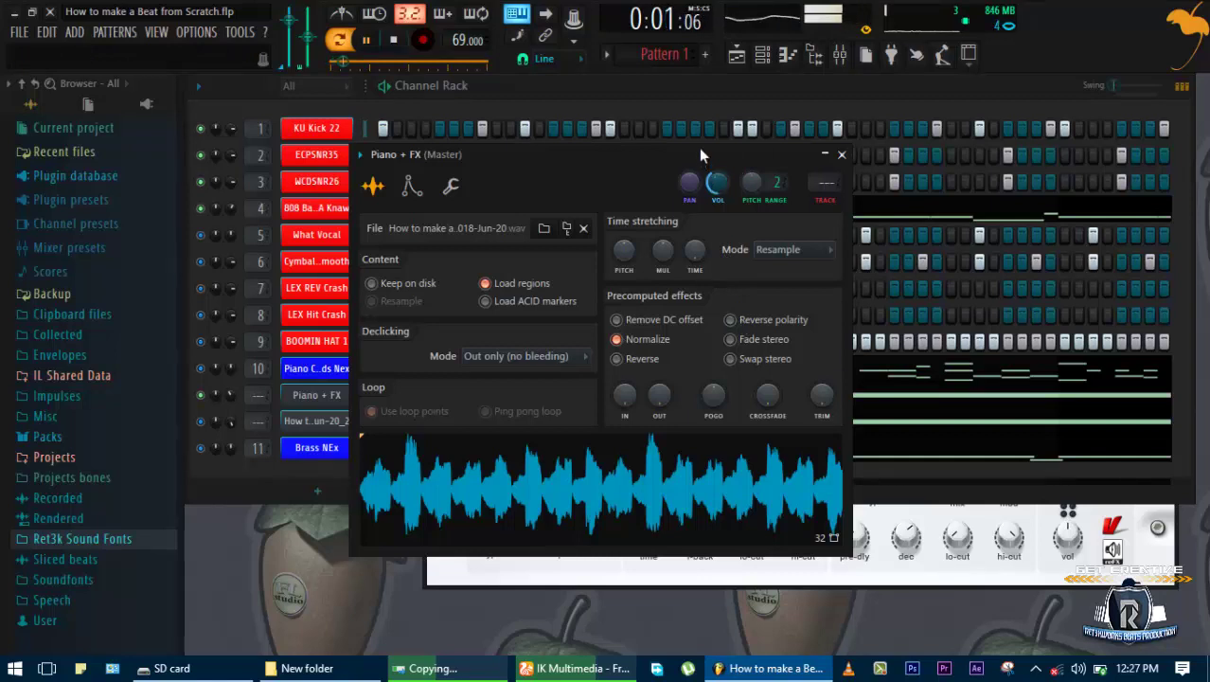
{"action": "scroll", "coordinate": [712, 183], "scroll_direction": "up", "scroll_amount": 3}
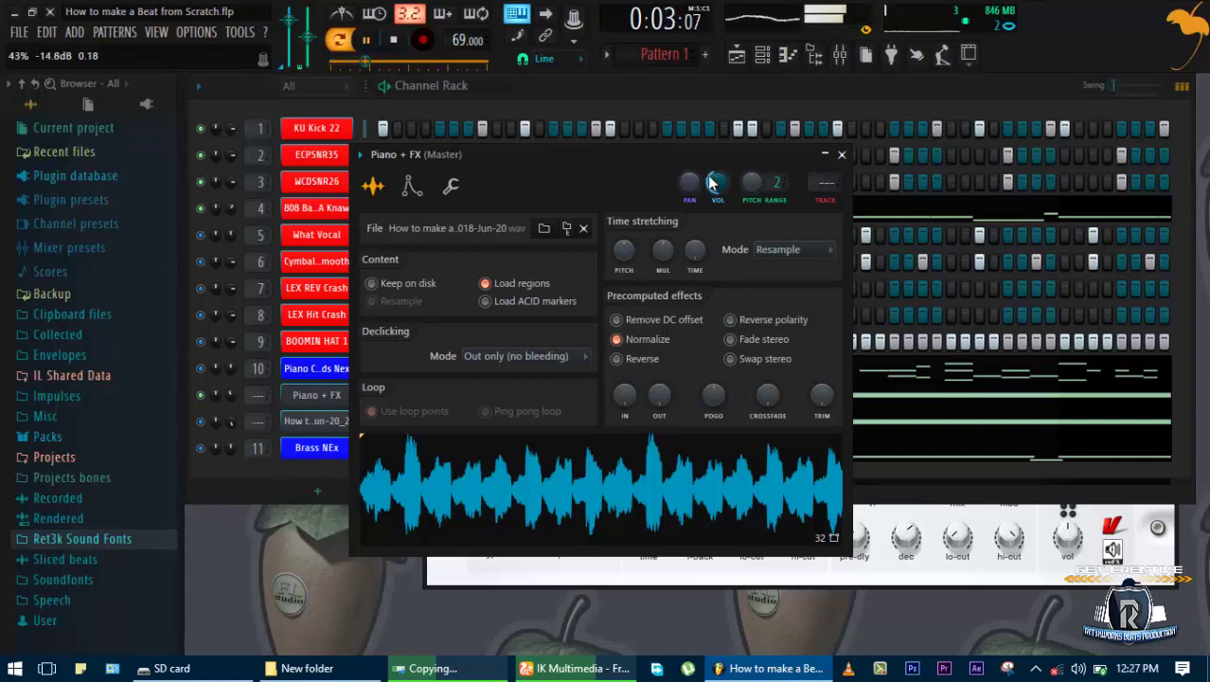
{"action": "right_click", "coordinate": [713, 181]}
{"action": "key", "text": "Escape"}
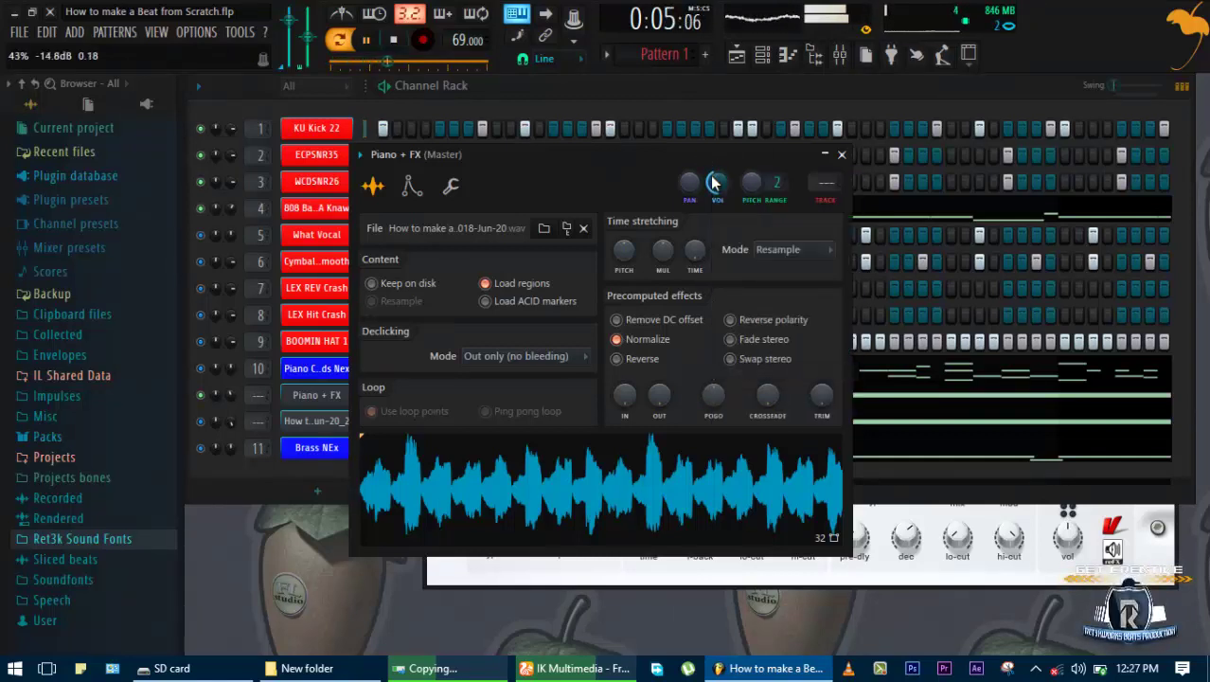
{"action": "key", "text": "Escape"}
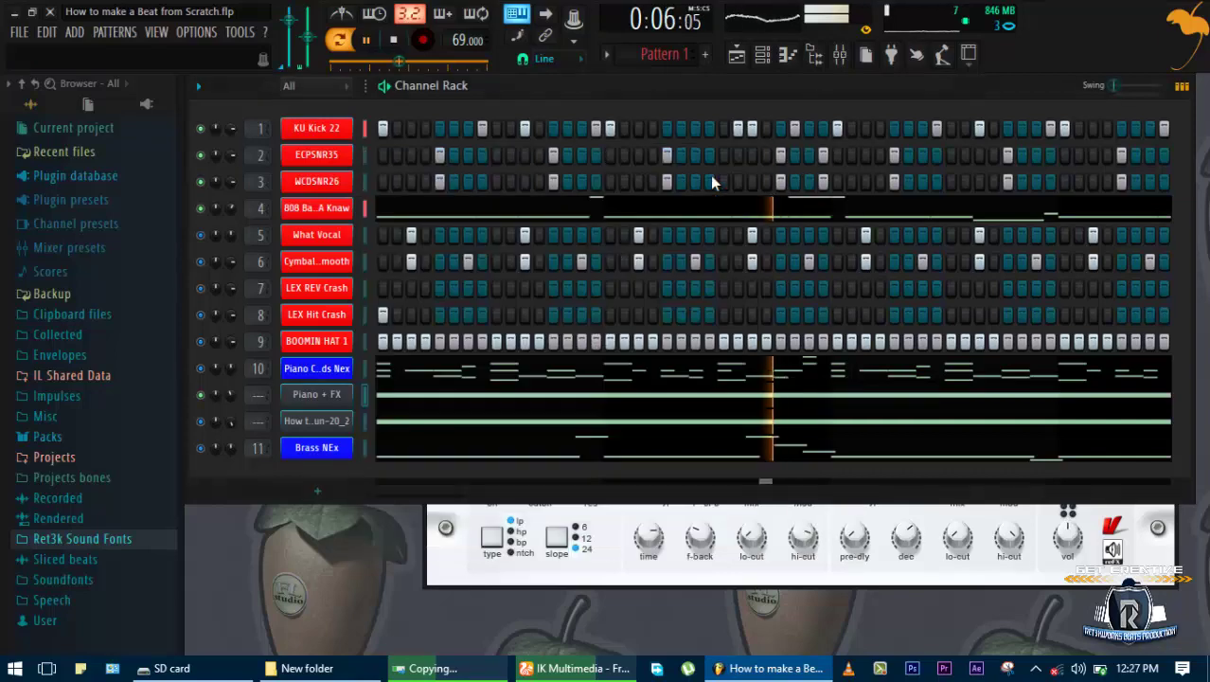
Normalize the sample of the 2018-Jun-20_2 channel with playback stopped
{"action": "left_click", "coordinate": [315, 419]}
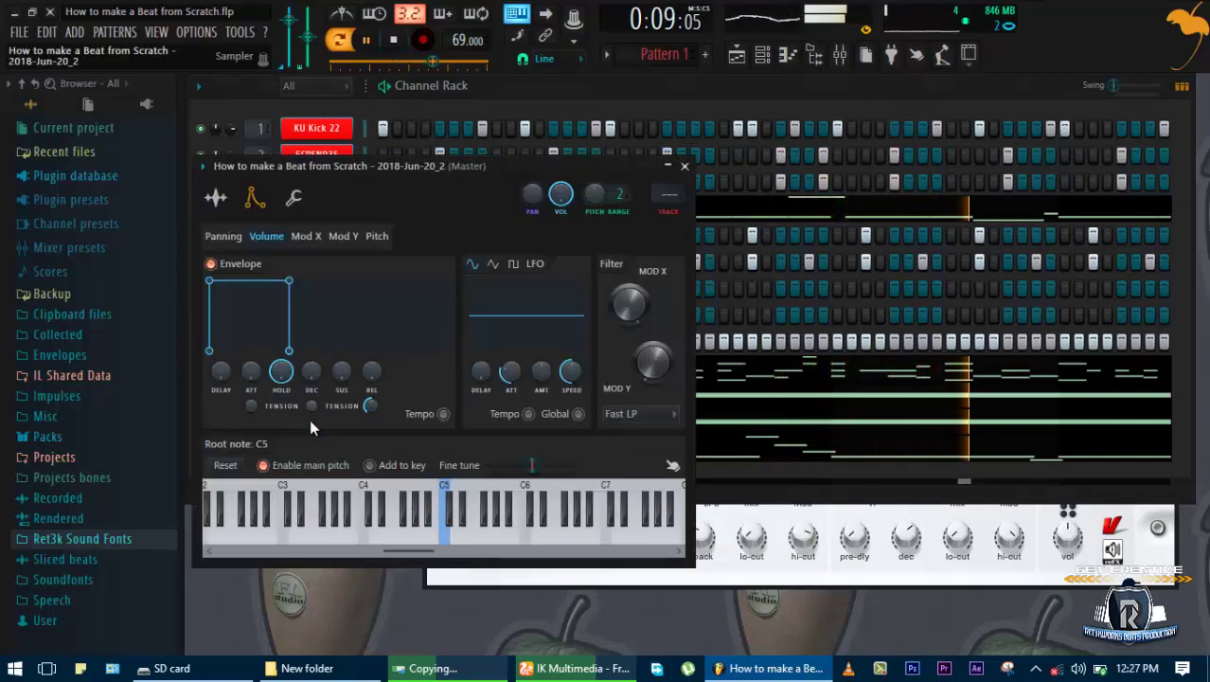
{"action": "left_click", "coordinate": [217, 196]}
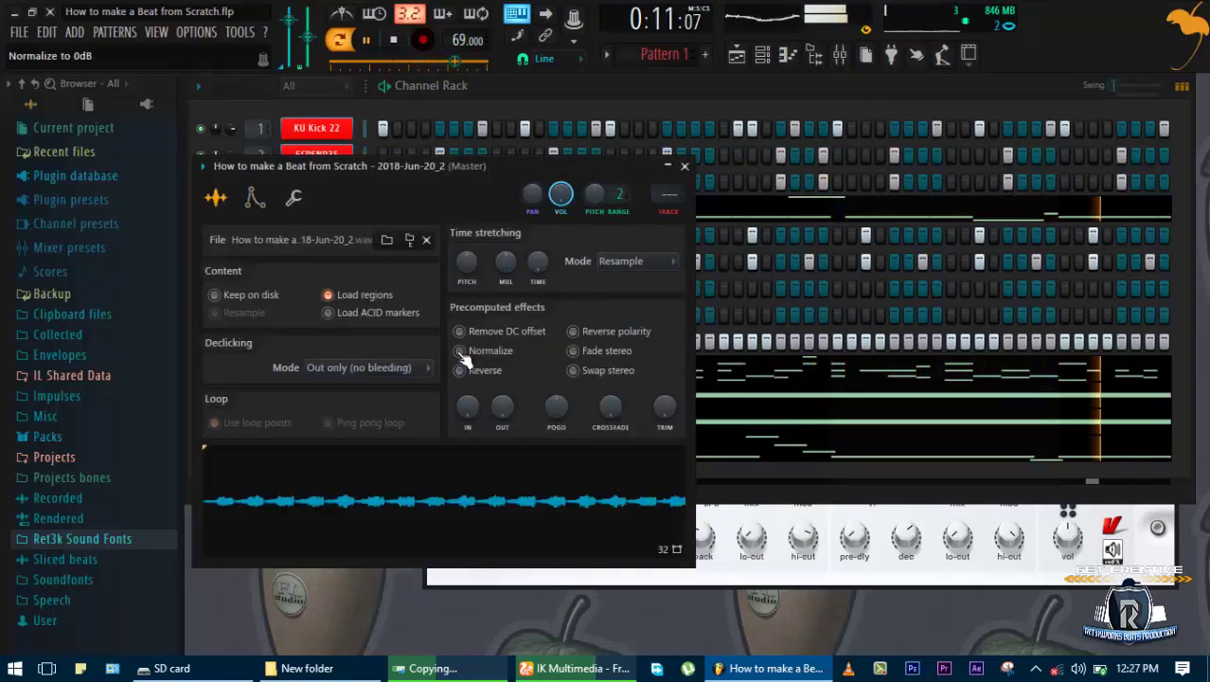
{"action": "key", "text": "space"}
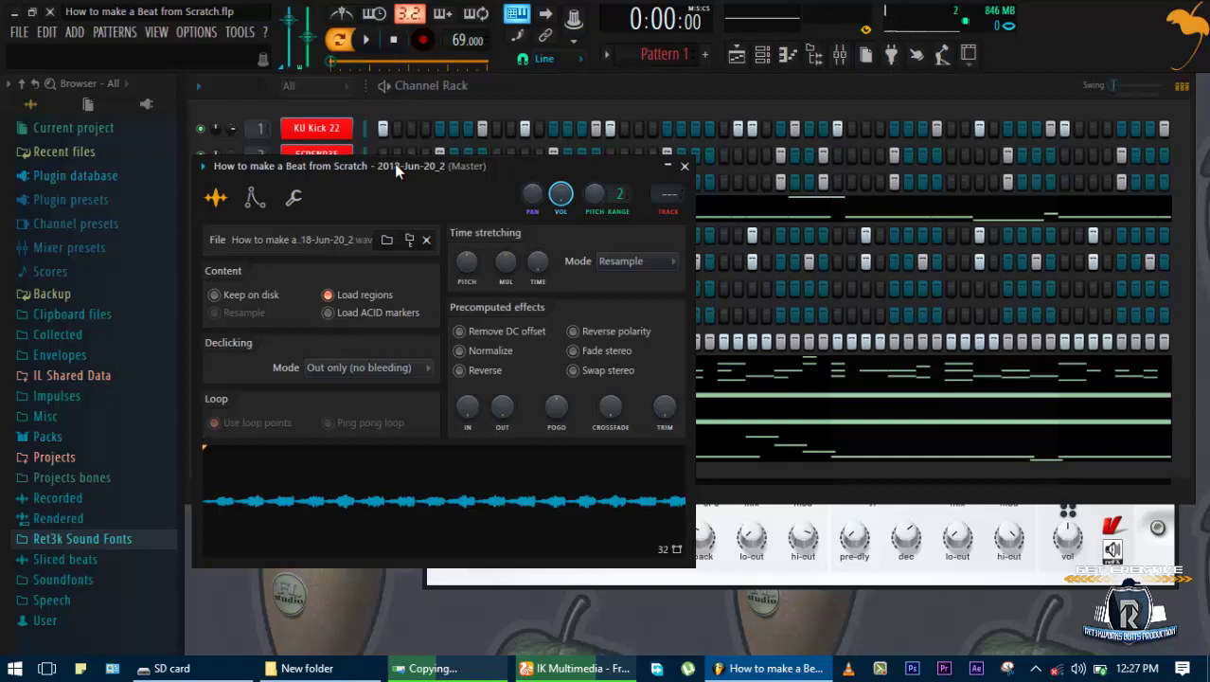
{"action": "left_click_drag", "start_coordinate": [394, 163], "coordinate": [637, 139]}
{"action": "left_click", "coordinate": [702, 326]}
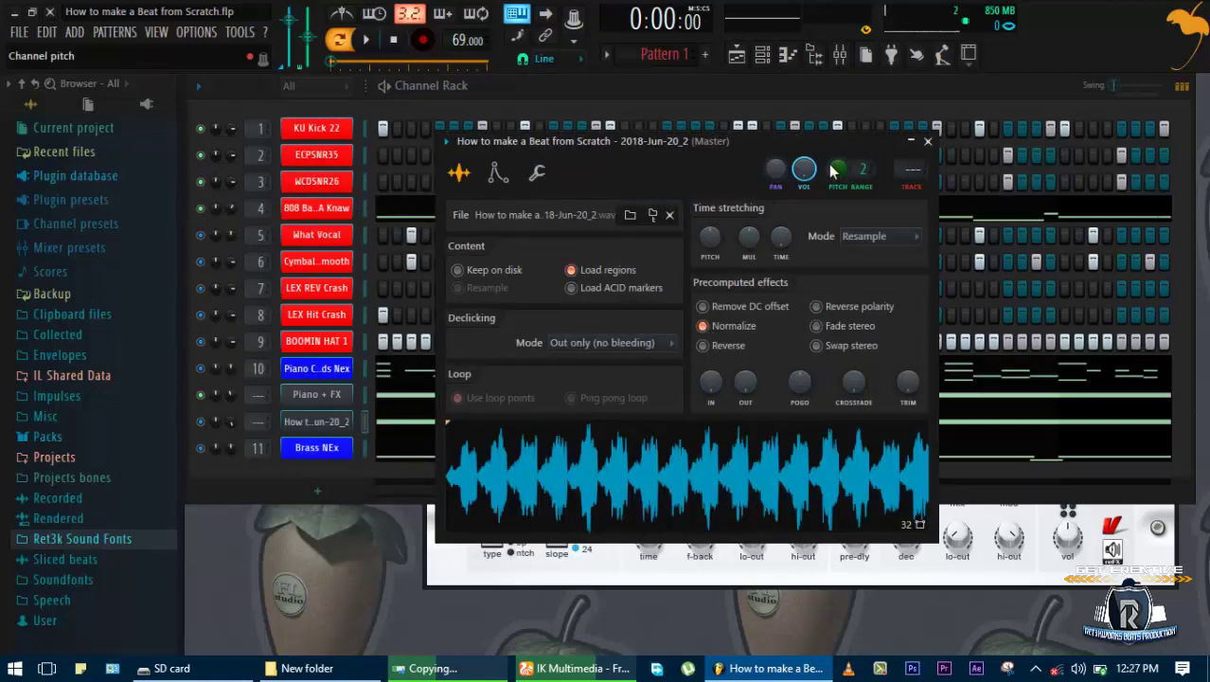
Paste the copied 43% volume onto the 2018-Jun-20_2 channel and audition the pattern
{"action": "left_click_drag", "start_coordinate": [804, 175], "coordinate": [819, 227]}
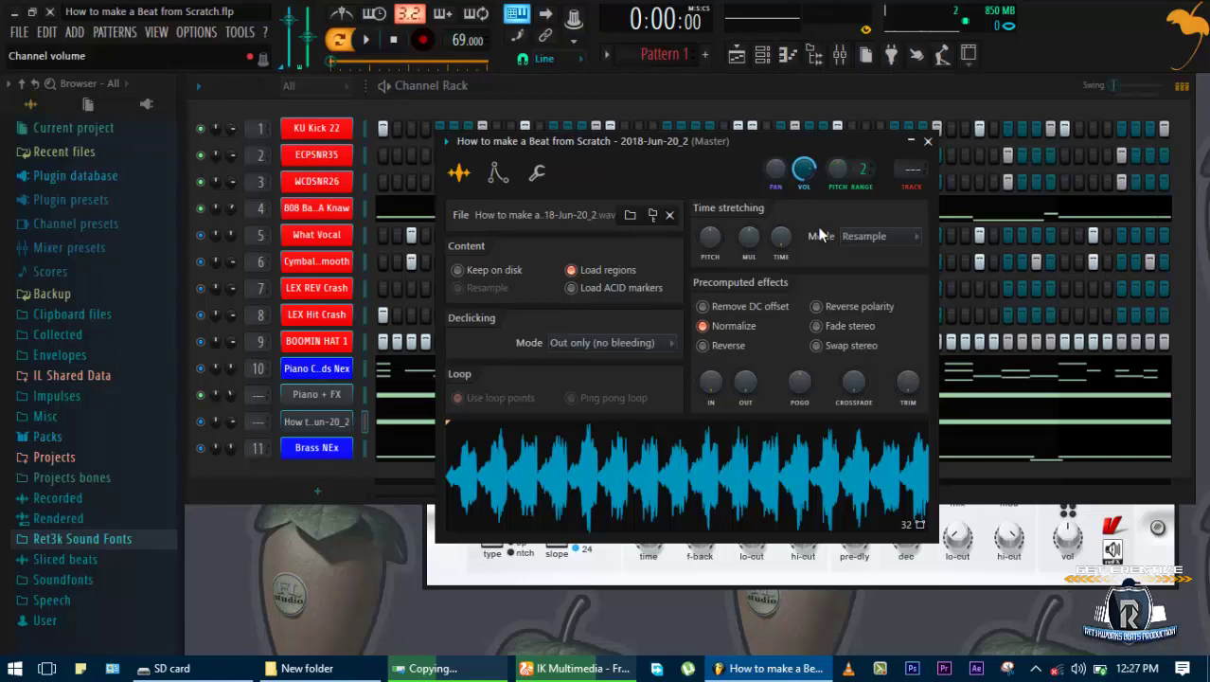
{"action": "right_click", "coordinate": [806, 183]}
{"action": "left_click", "coordinate": [807, 183]}
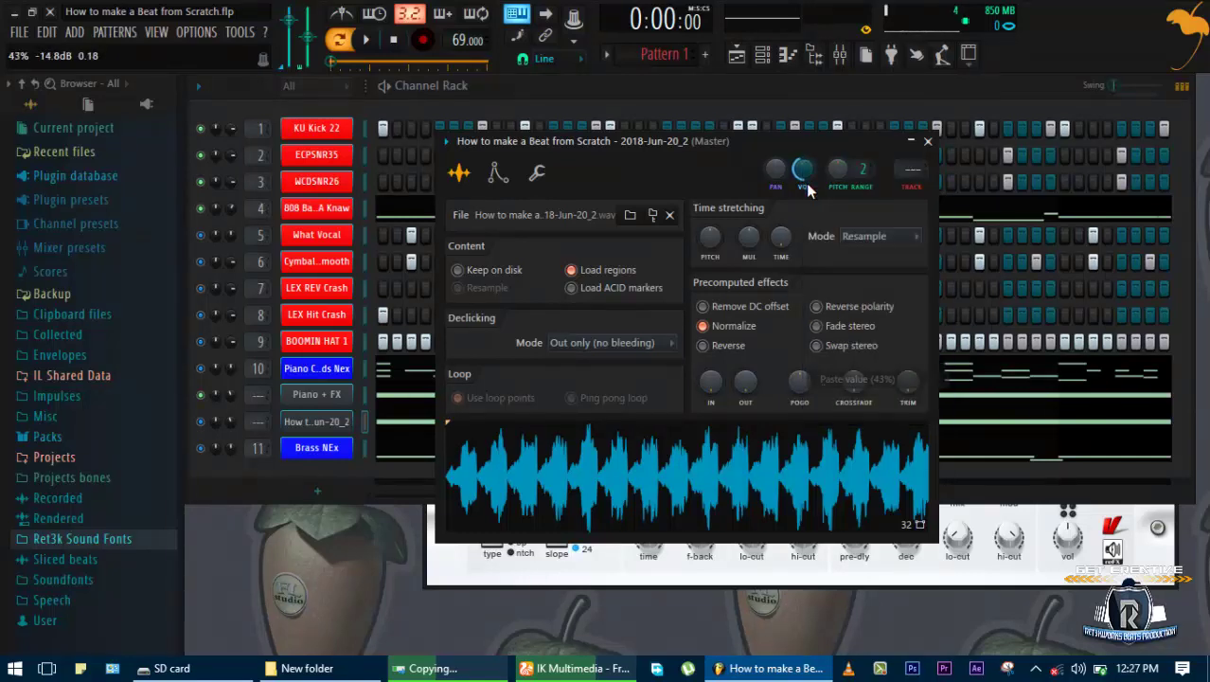
{"action": "key", "text": "Escape"}
{"action": "key", "text": "space"}
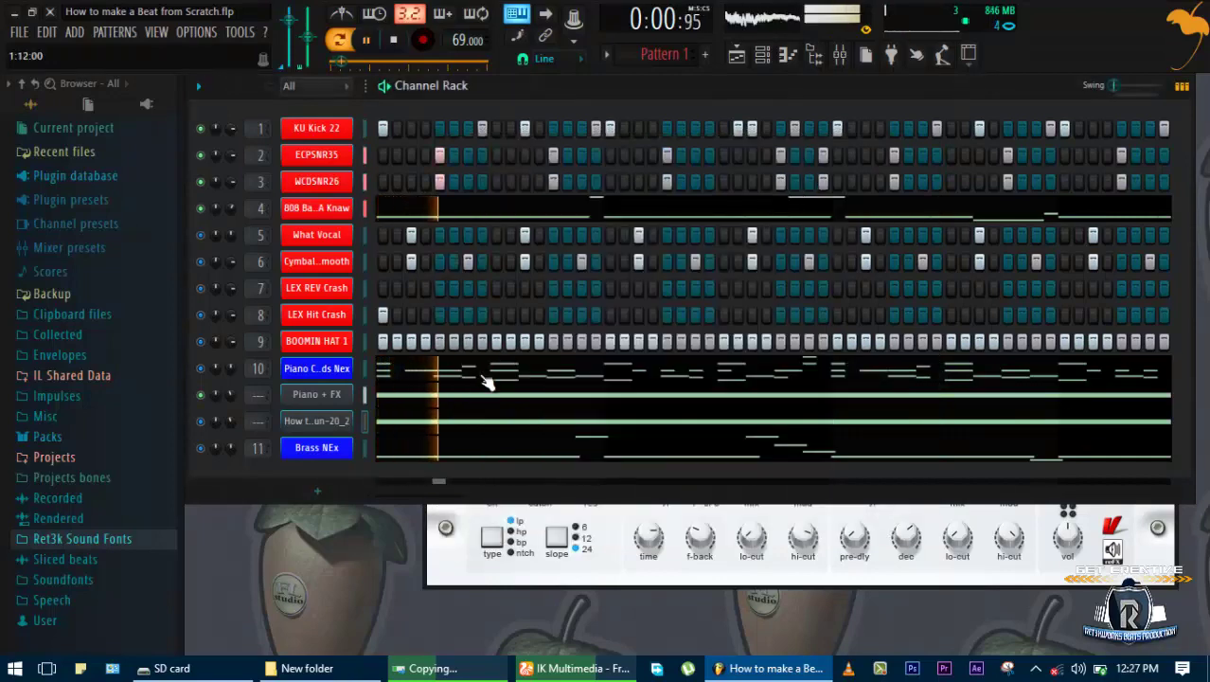
{"action": "key", "text": "space"}
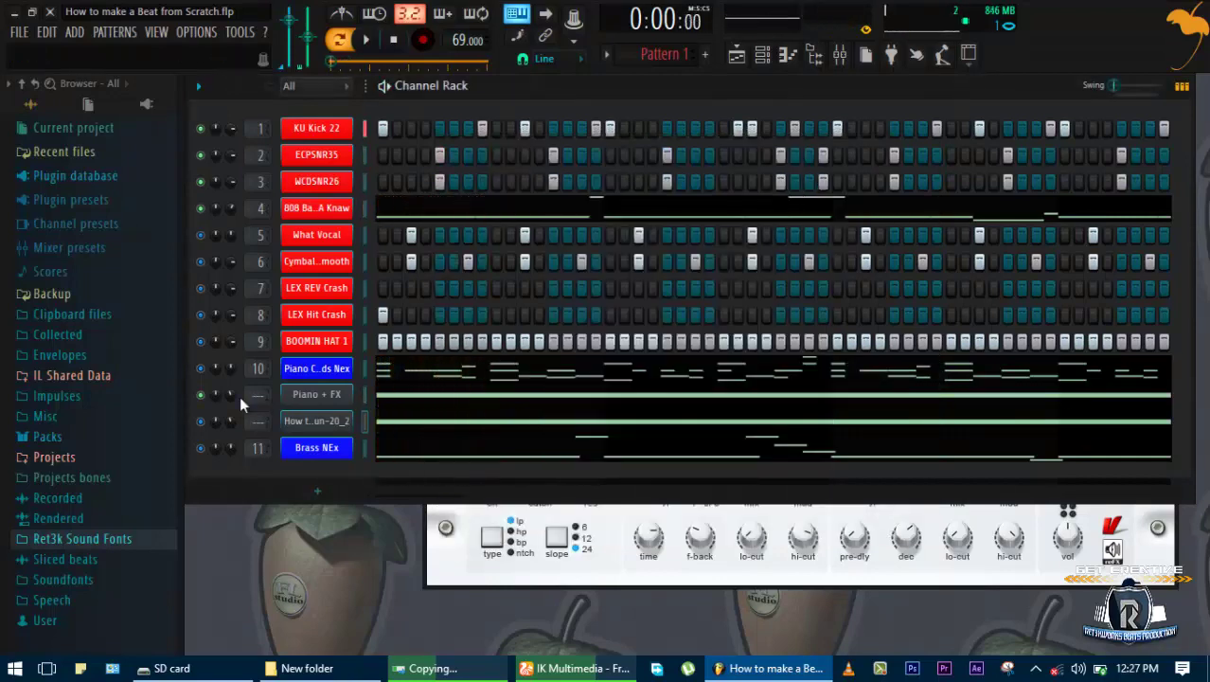
Rename the 2018-Jun-20_2 audio channel as Bells + FX
{"action": "left_click", "coordinate": [319, 424], "text": "shift"}
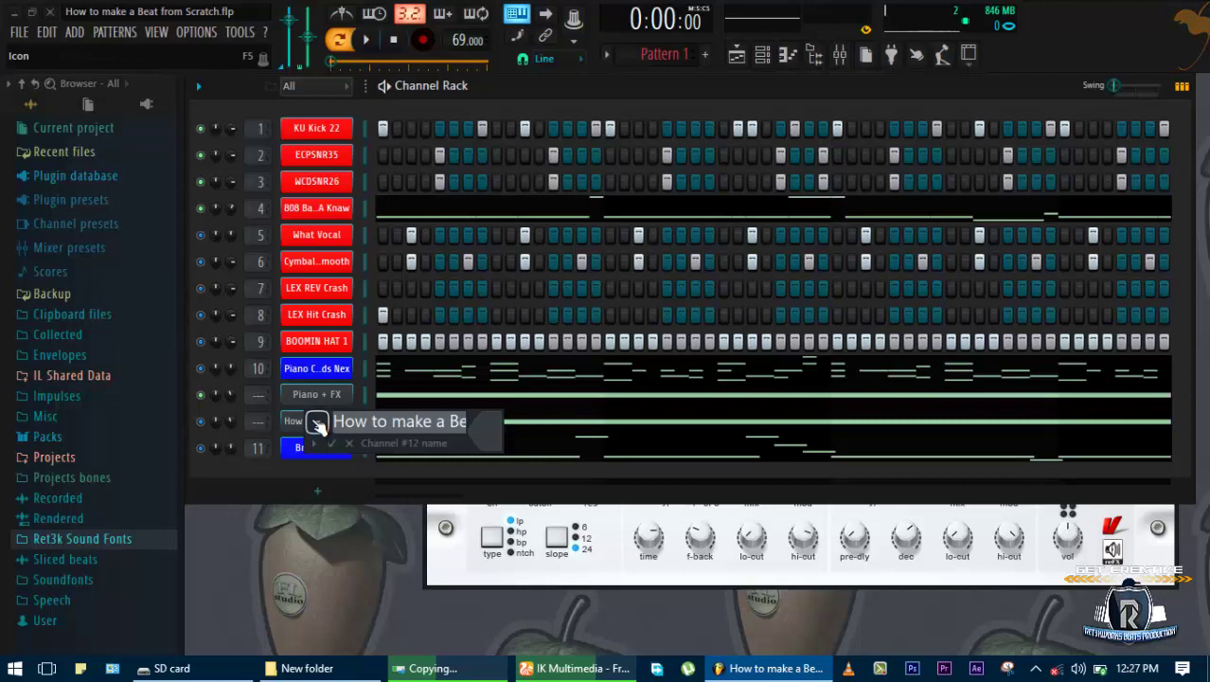
{"action": "type", "text": "Belss"}
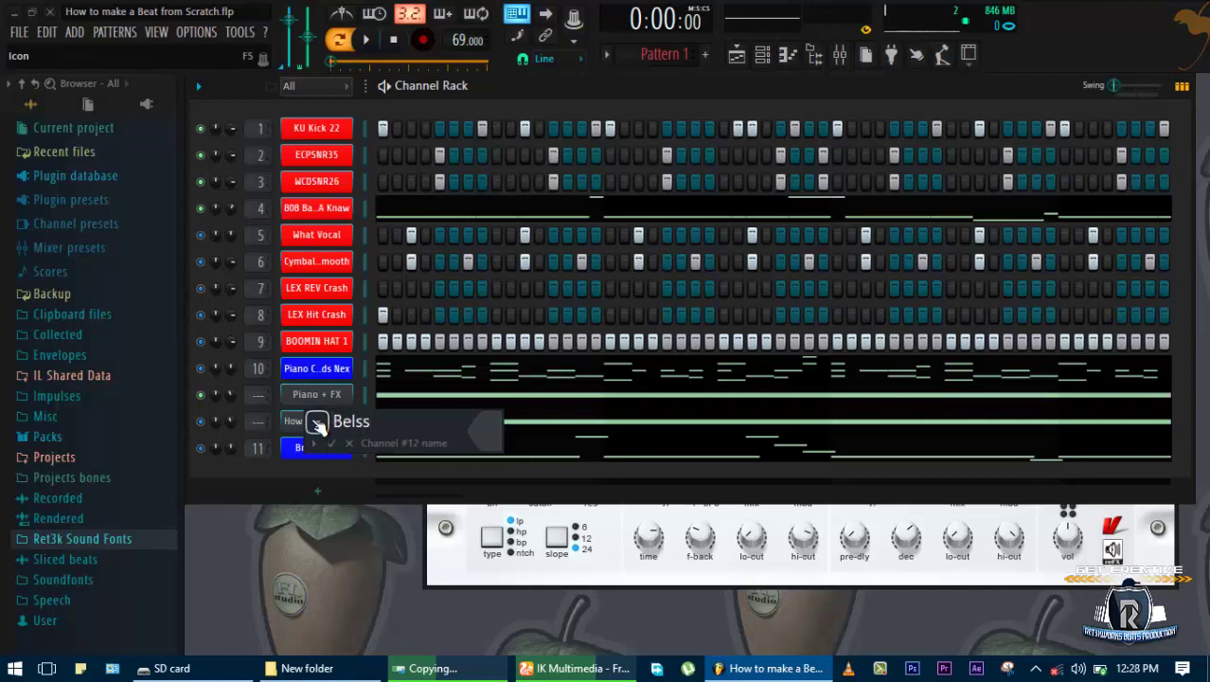
{"action": "key", "text": "Return"}
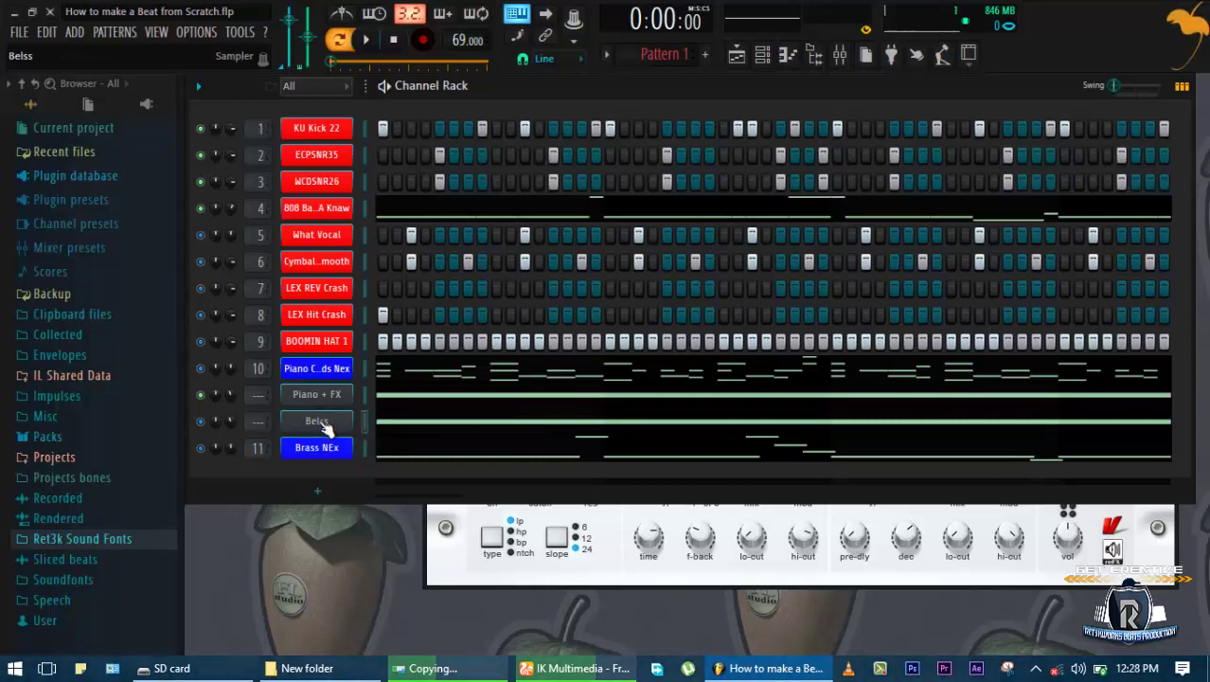
{"action": "left_click", "coordinate": [322, 428], "text": "shift"}
{"action": "left_click", "coordinate": [391, 421]}
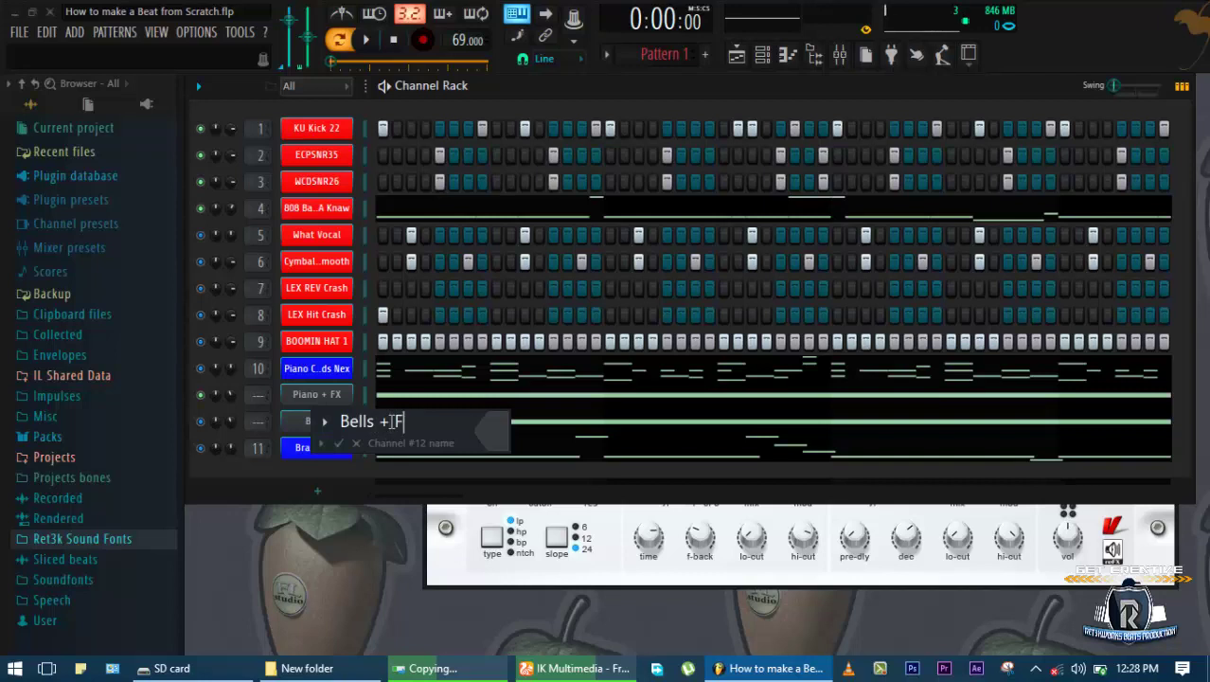
{"action": "key", "text": "Return"}
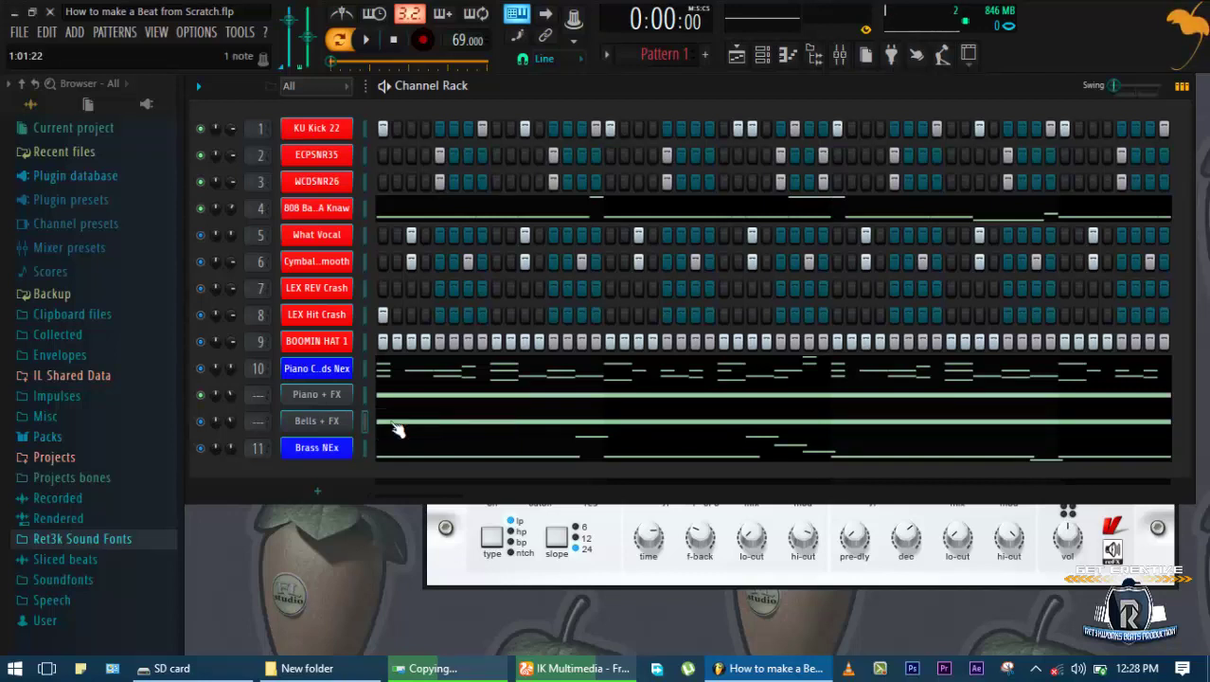
Color the Piano + FX and Bells + FX channels blue to match the other melodic channels
{"action": "left_click", "coordinate": [328, 395], "text": "shift"}
{"action": "left_click", "coordinate": [492, 414]}
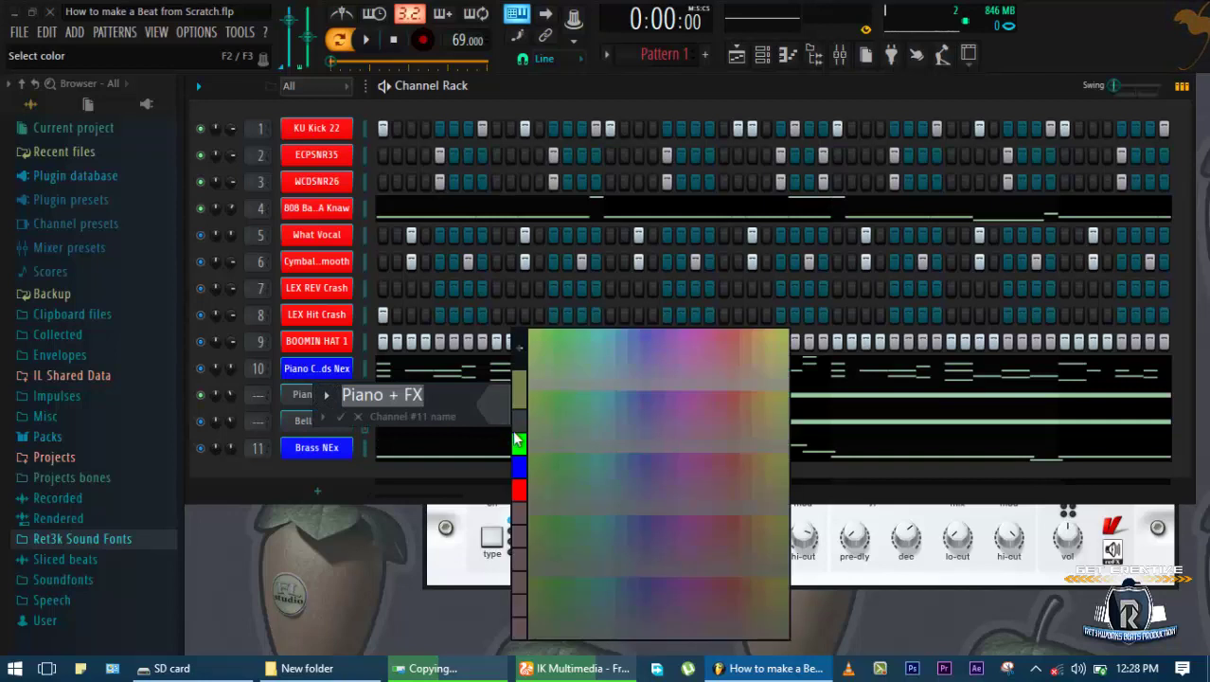
{"action": "left_click", "coordinate": [517, 471]}
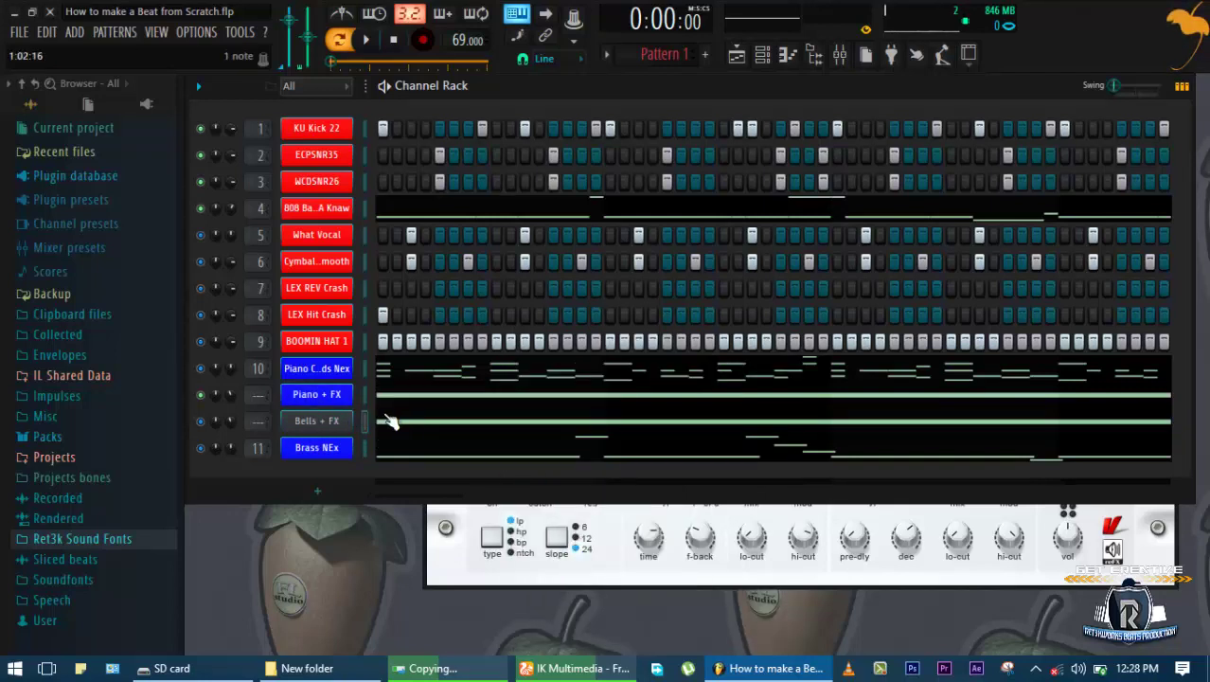
{"action": "left_click", "coordinate": [301, 420], "text": "shift"}
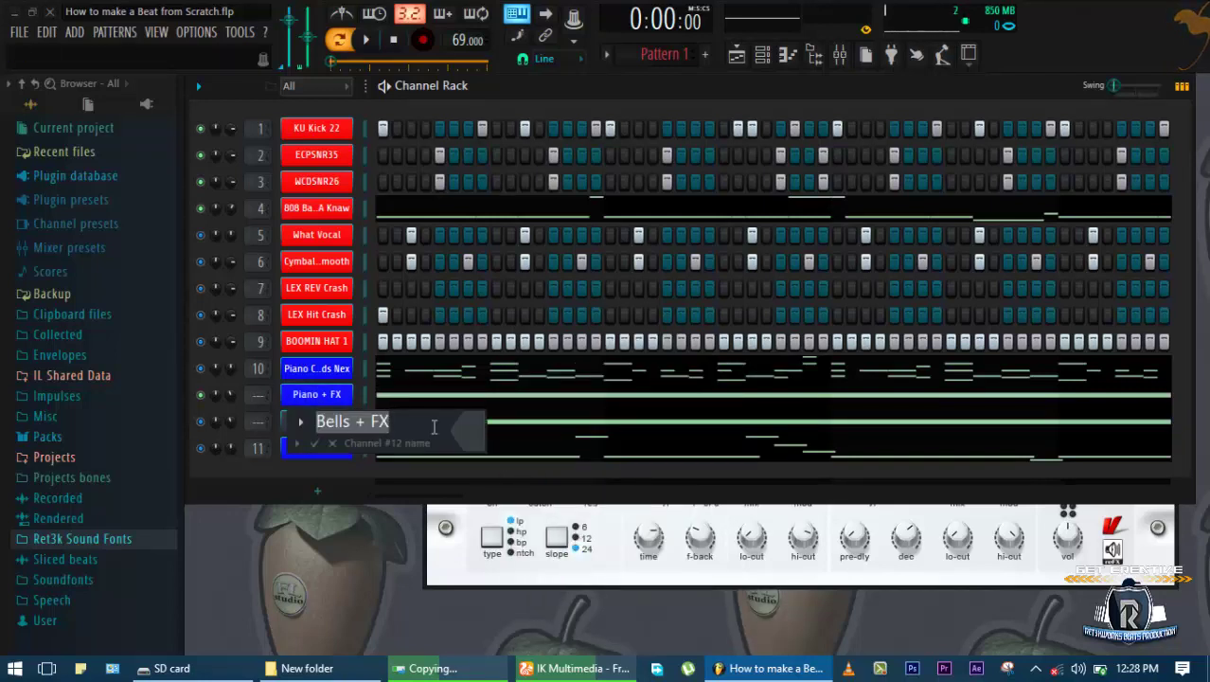
{"action": "left_click", "coordinate": [467, 432]}
{"action": "left_click", "coordinate": [498, 422]}
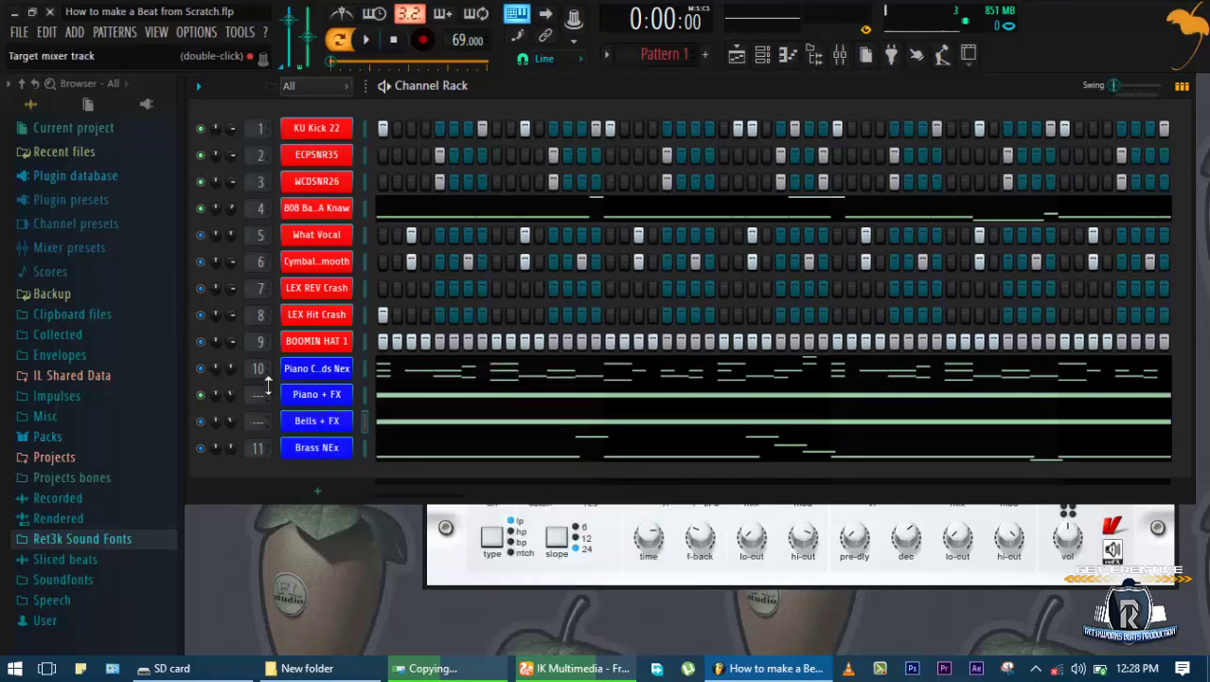
Audition the audio channels with a few live notes, then play the pattern briefly and stop it
{"action": "left_click", "coordinate": [309, 395]}
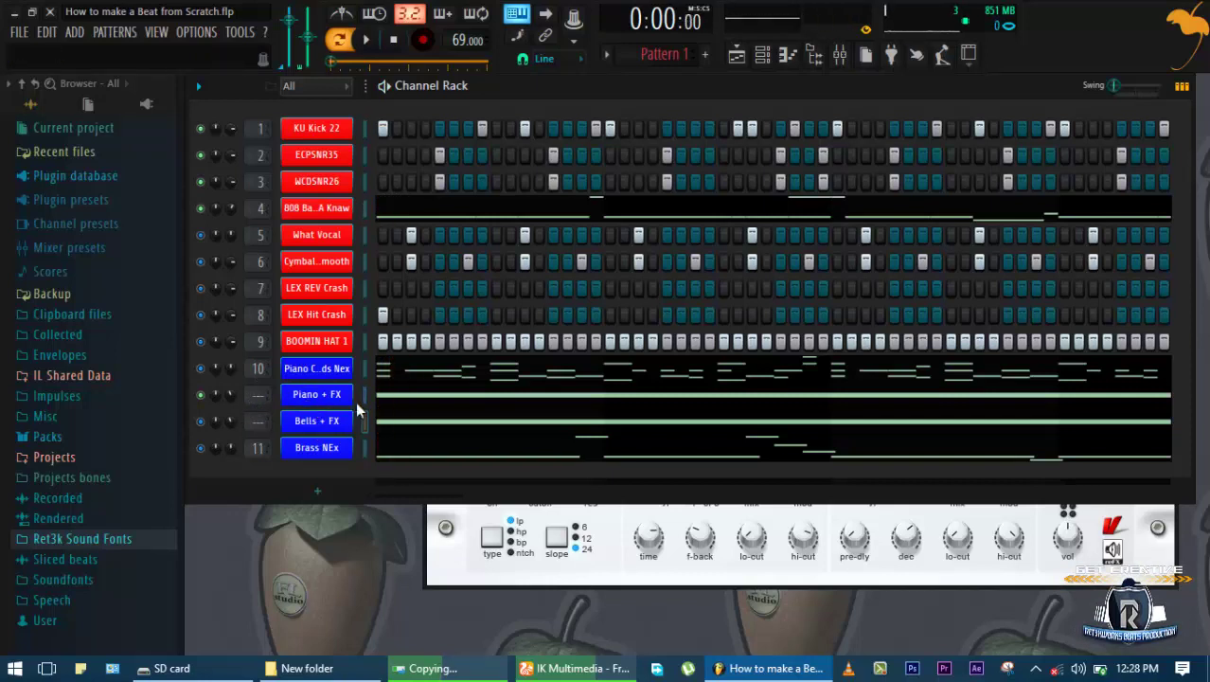
{"action": "key", "text": "w"}
{"action": "key", "text": "t"}
{"action": "key", "text": "r"}
{"action": "key", "text": "v"}
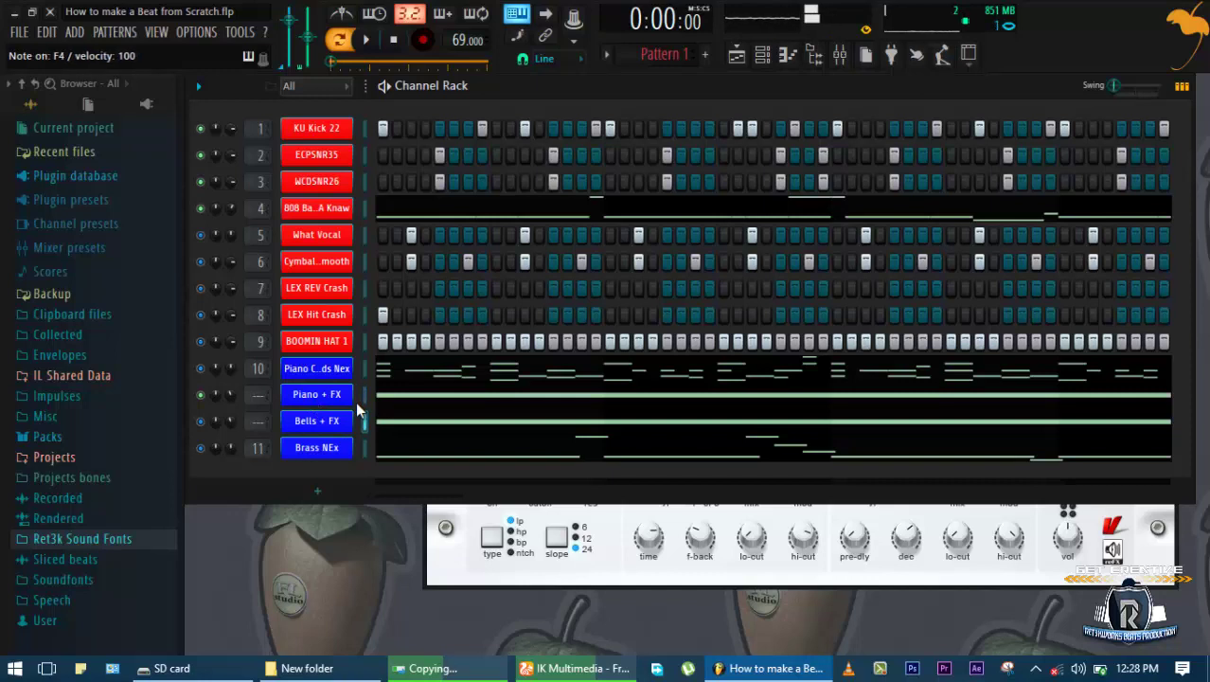
{"action": "key", "text": "n"}
{"action": "key", "text": "b"}
{"action": "key", "text": "v"}
{"action": "key", "text": "space"}
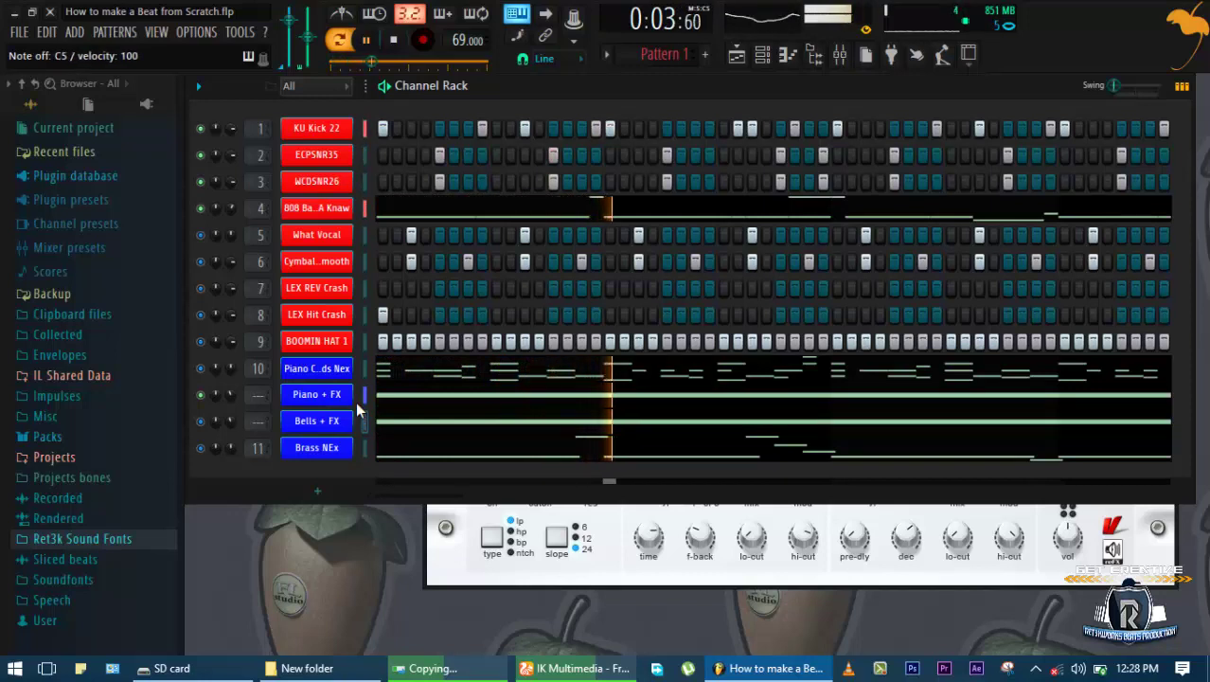
{"action": "key", "text": "space"}
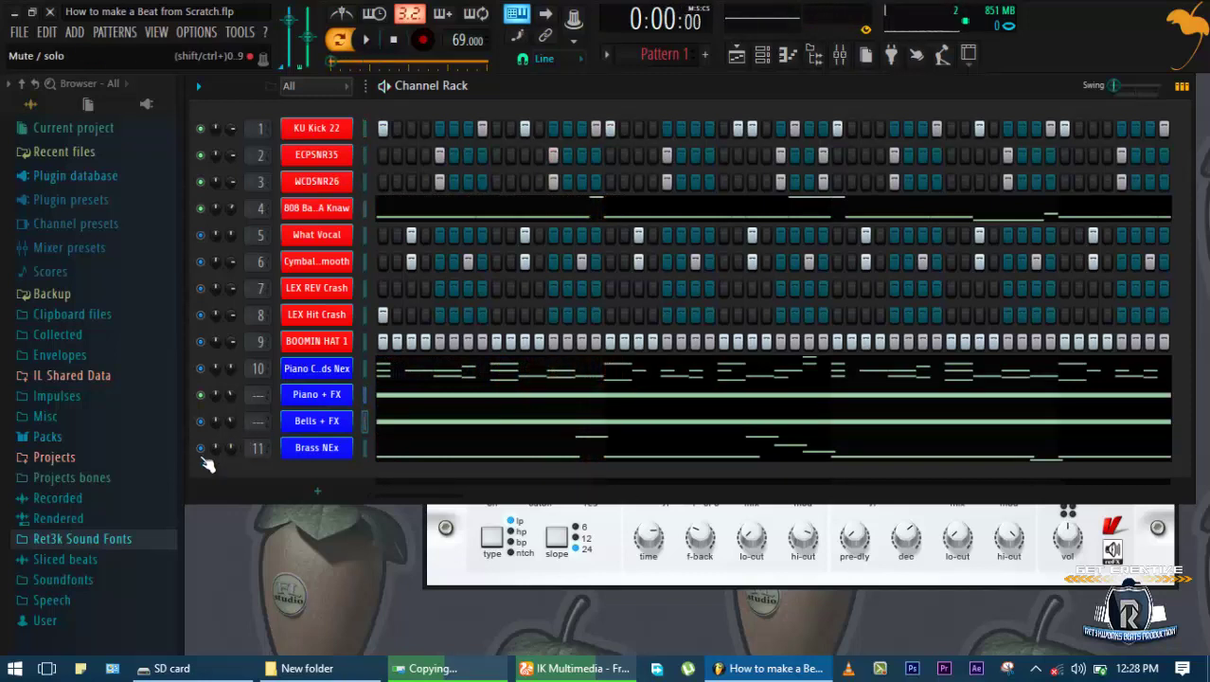
Delete the original Piano Chords Nex channel from the channel rack
{"action": "right_click", "coordinate": [326, 372]}
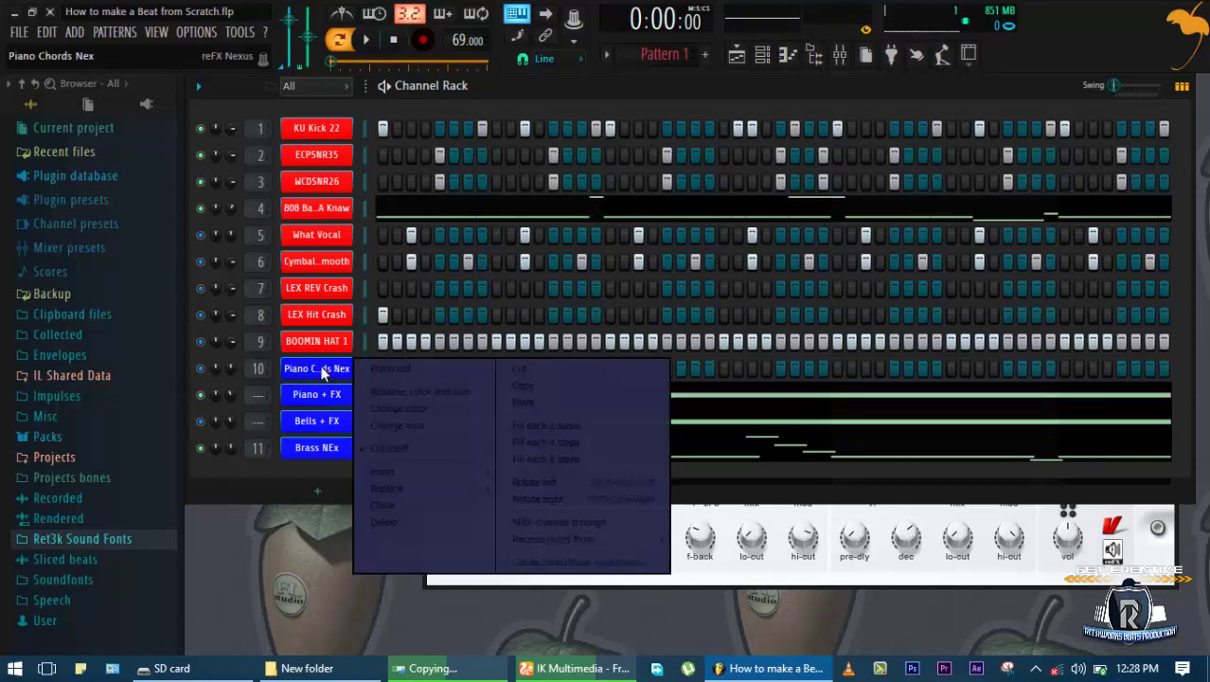
{"action": "left_click", "coordinate": [383, 522]}
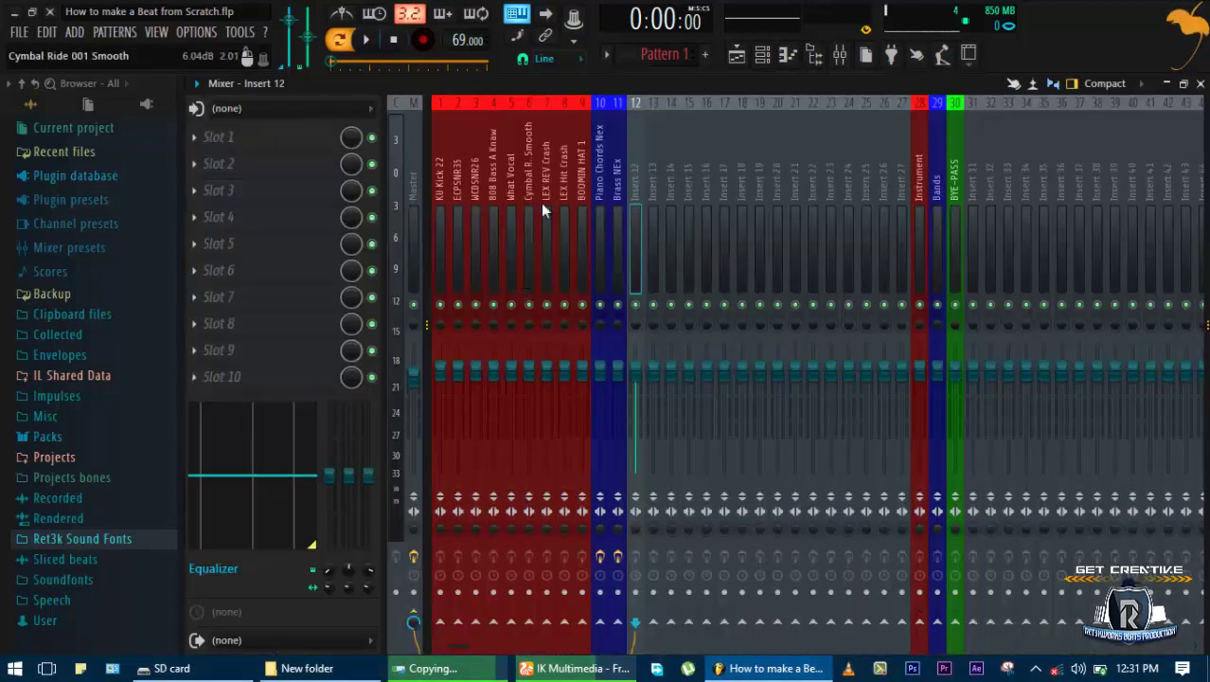
Copy the Brass NEx name from mixer insert 11 to insert 12 and color insert 12 blue
{"action": "double_click", "coordinate": [620, 194]}
{"action": "key", "text": "ctrl+c"}
{"action": "key", "text": "BackSpace"}
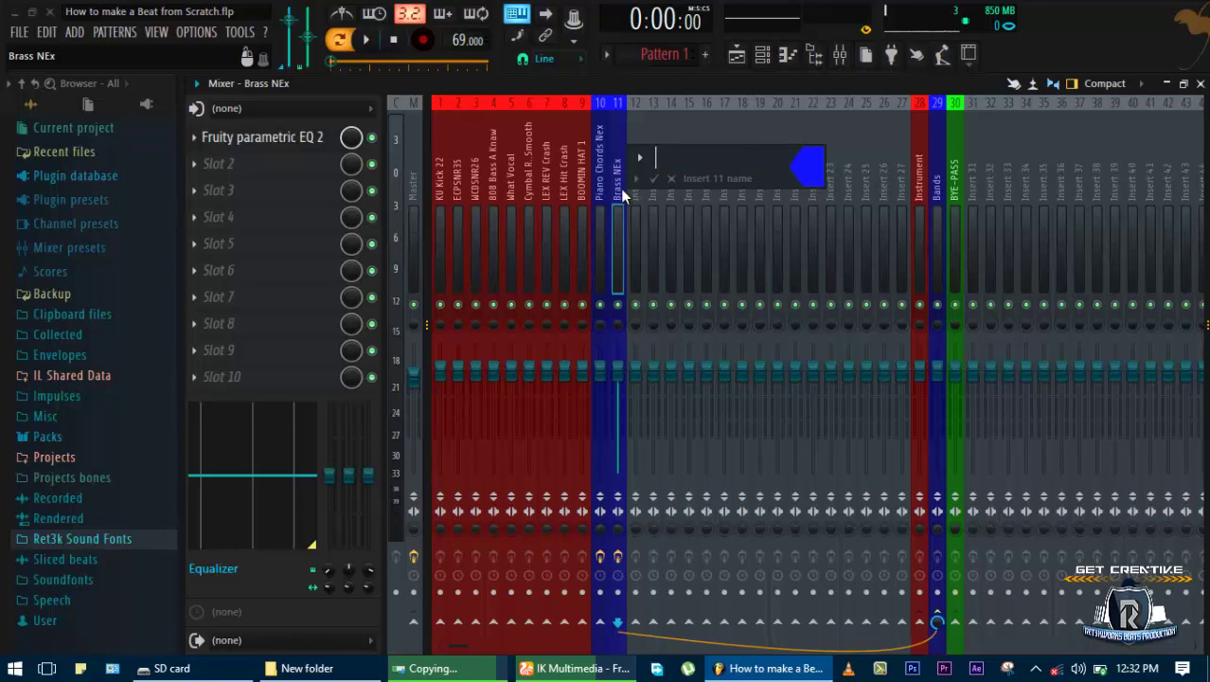
{"action": "left_click", "coordinate": [634, 187]}
{"action": "double_click", "coordinate": [635, 187]}
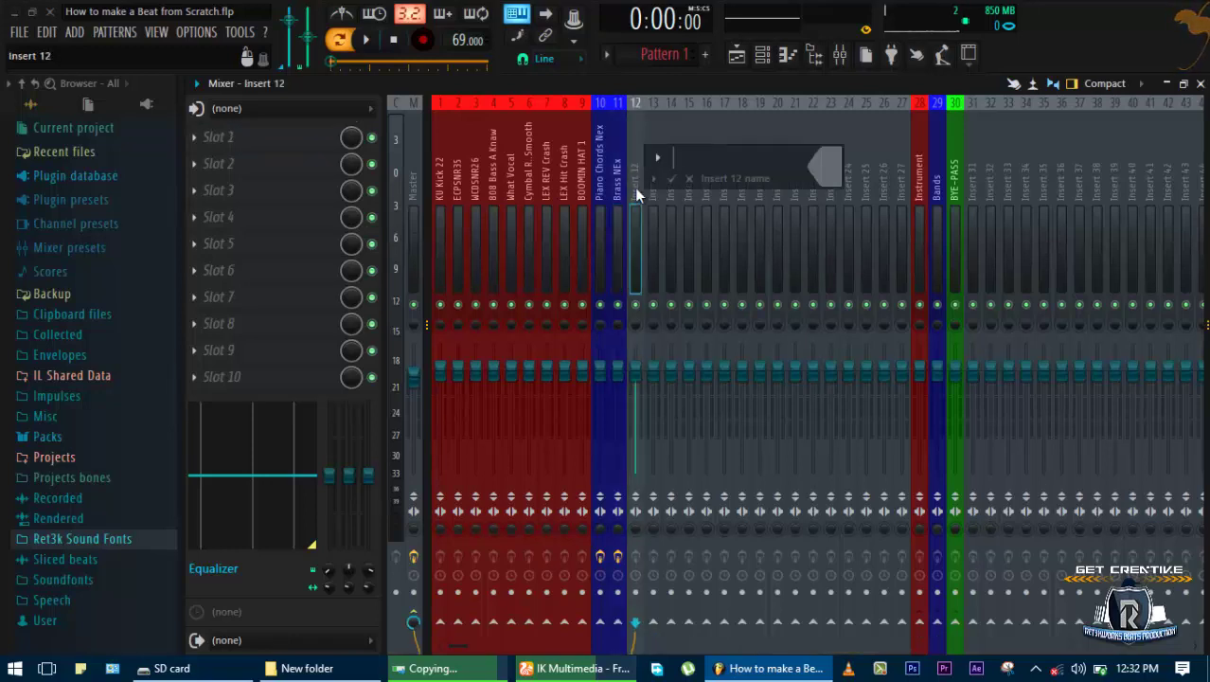
{"action": "key", "text": "ctrl+v"}
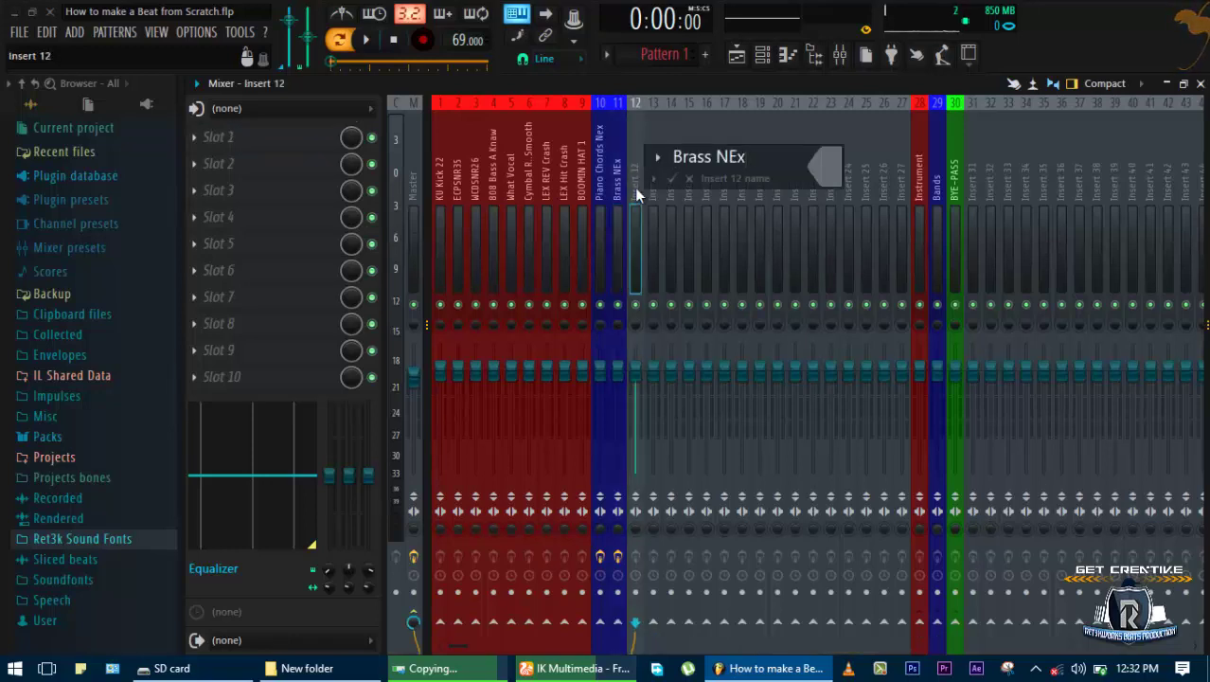
{"action": "left_click", "coordinate": [827, 161]}
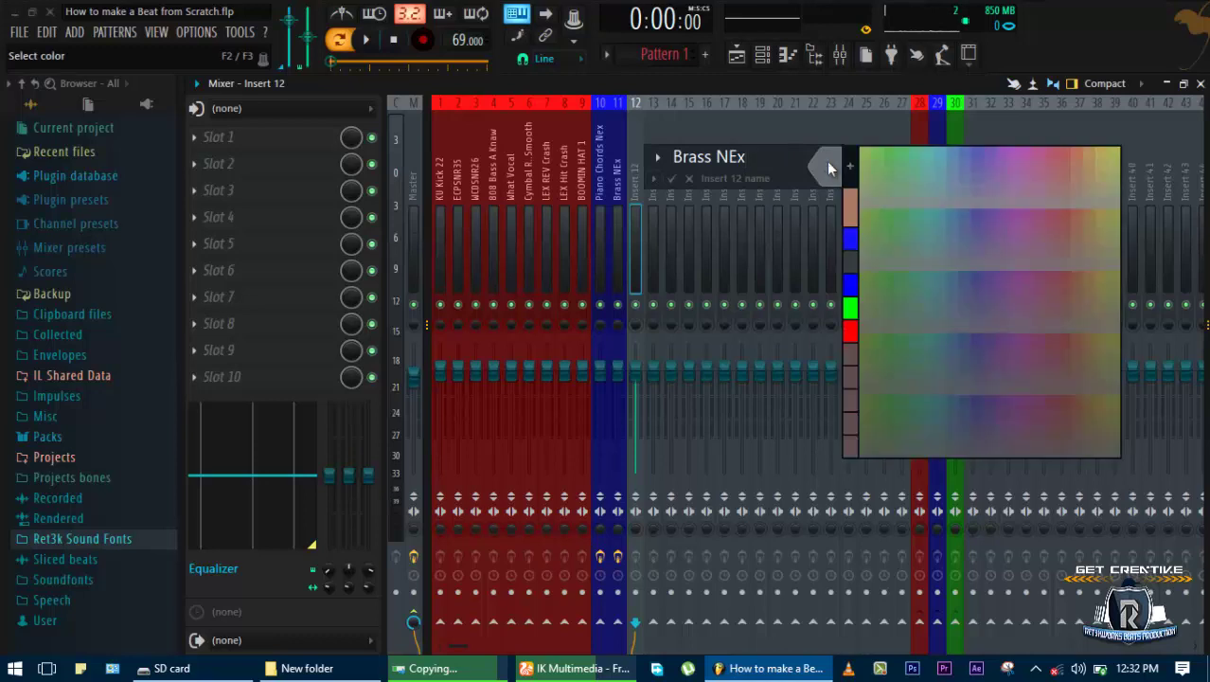
{"action": "left_click", "coordinate": [848, 239]}
{"action": "key", "text": "Return"}
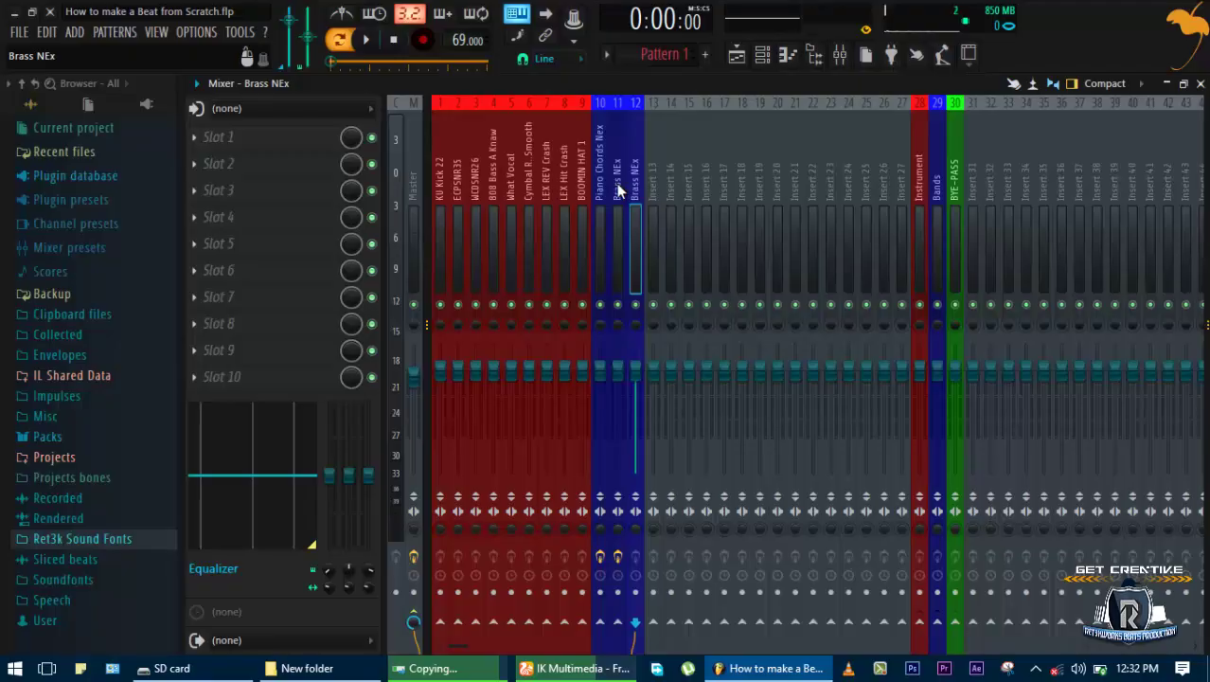
{"action": "key", "text": "alt+Tab"}
{"action": "key", "text": "alt+Tab"}
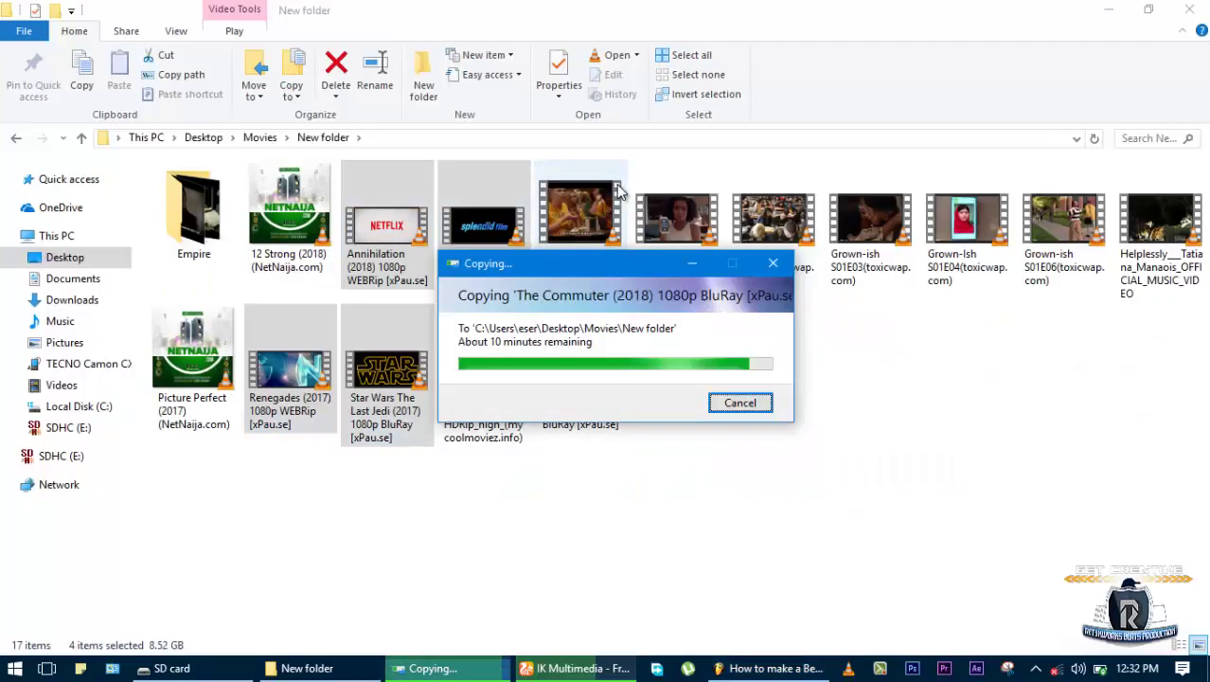
{"action": "left_click", "coordinate": [750, 668]}
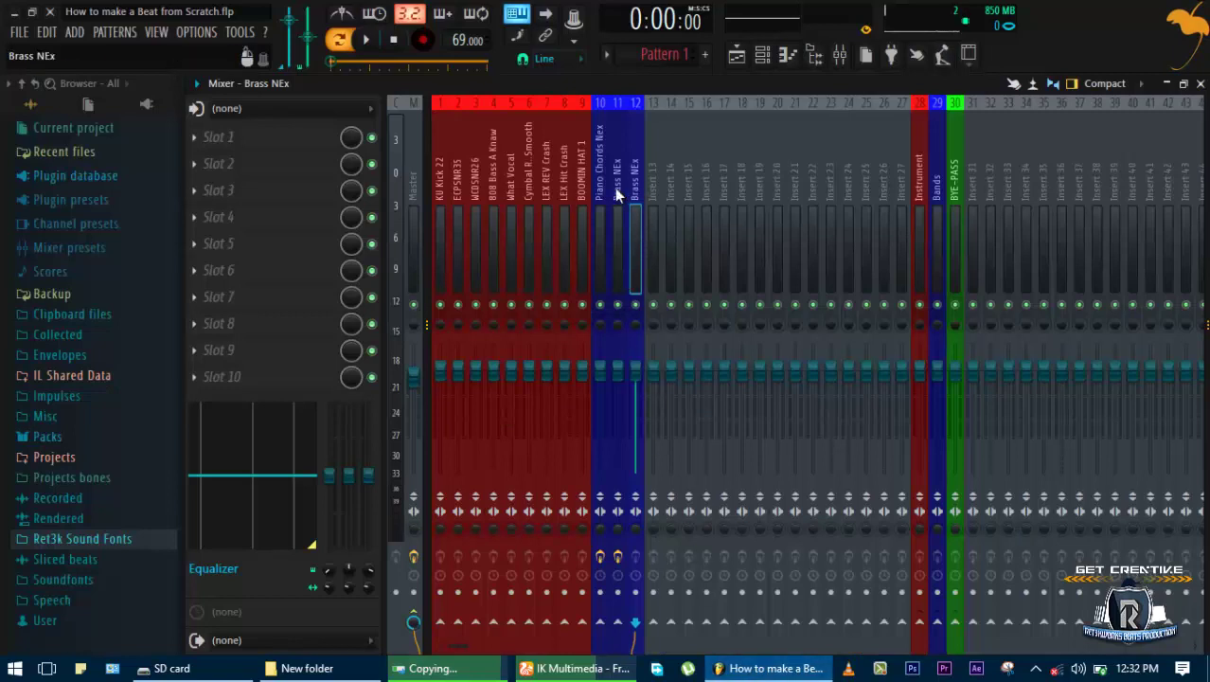
Go to the mixer track targeted by the Bells + FX channel, insert 11, and rename it Bells + FX
{"action": "key", "text": "F6"}
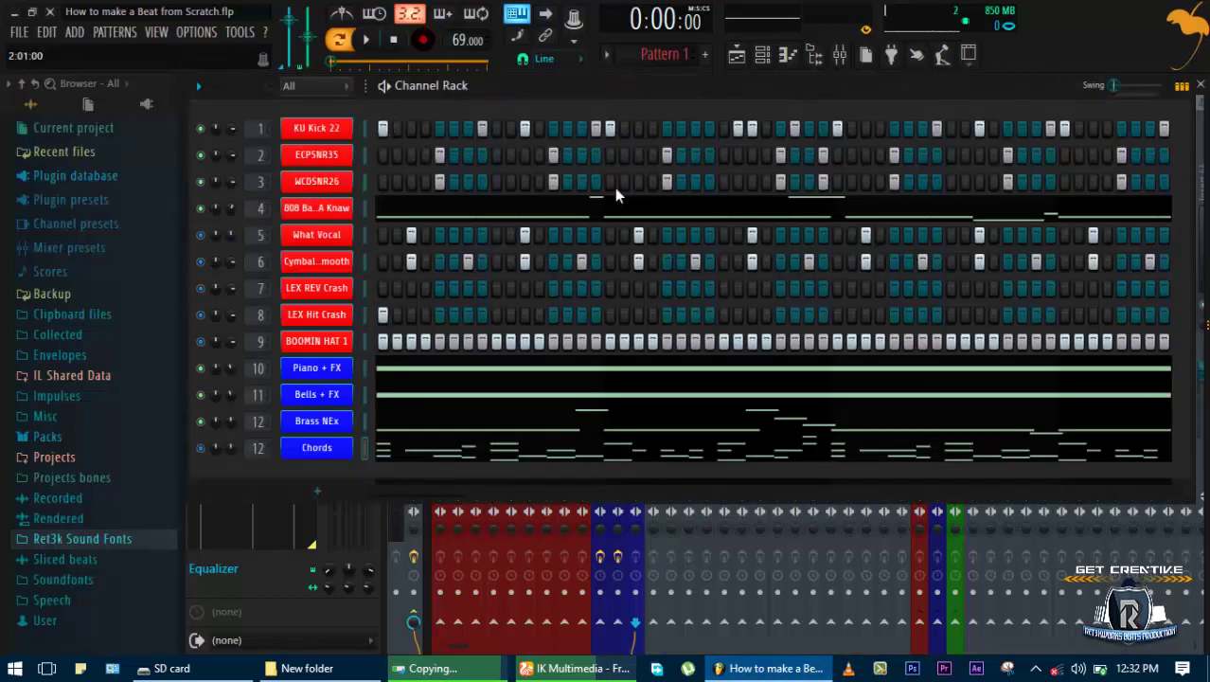
{"action": "middle_click", "coordinate": [303, 398]}
{"action": "key", "text": "Escape"}
{"action": "left_click", "coordinate": [257, 395]}
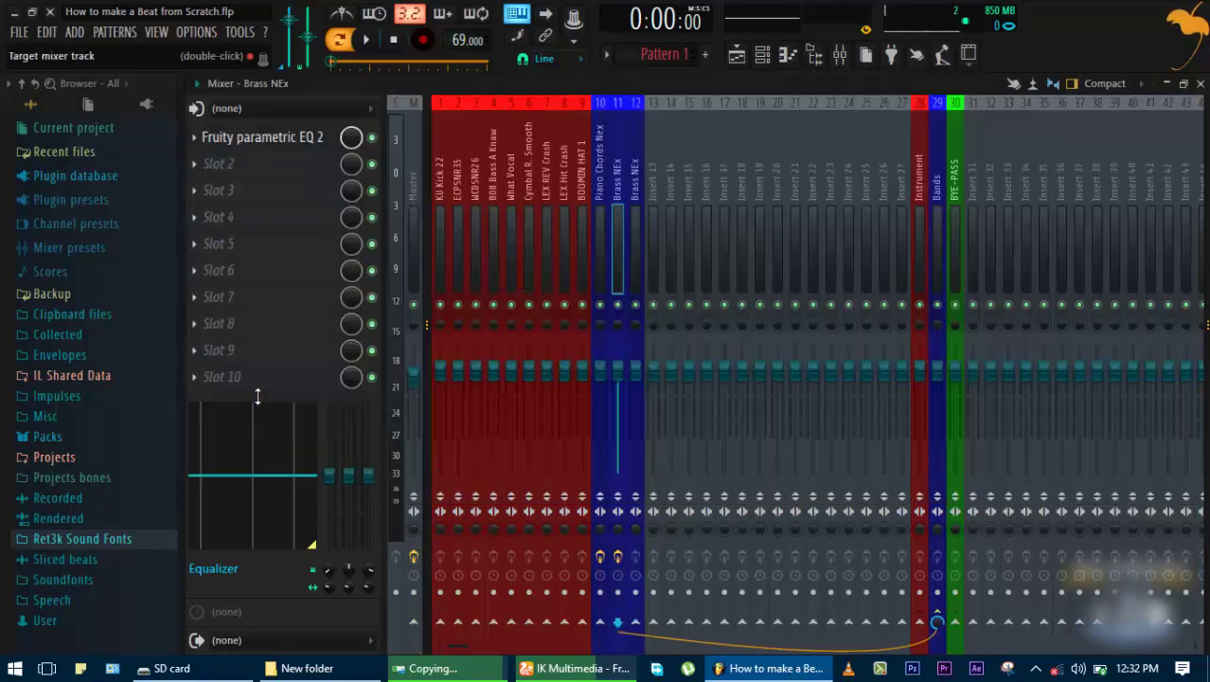
{"action": "double_click", "coordinate": [617, 194]}
{"action": "type", "text": "Bells + FX"}
{"action": "key", "text": "Return"}
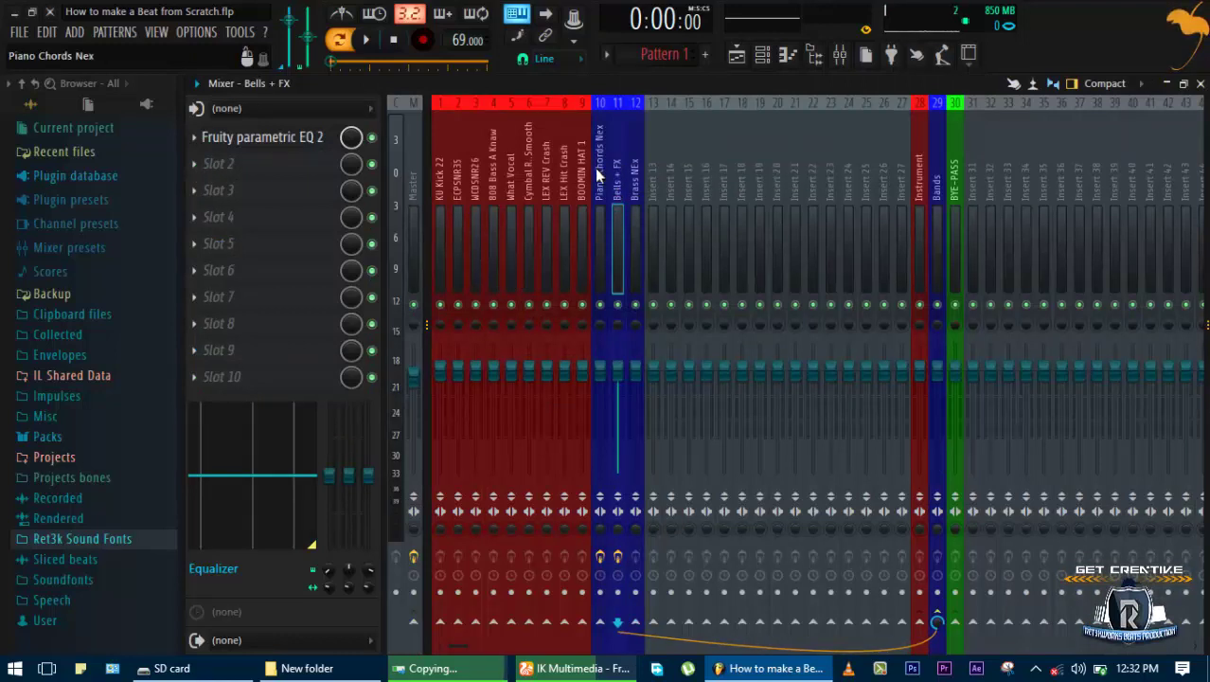
Rename mixer insert 10 as Piano + FX and save the project
{"action": "double_click", "coordinate": [595, 168]}
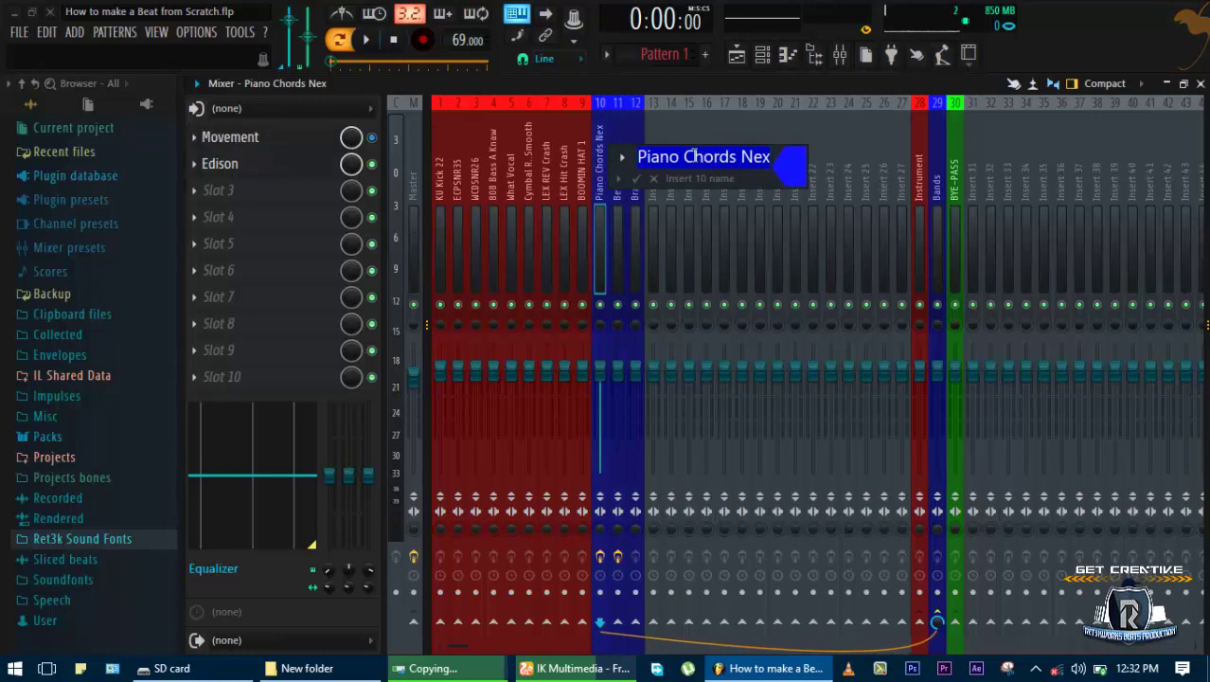
{"action": "left_click_drag", "start_coordinate": [683, 157], "coordinate": [827, 154]}
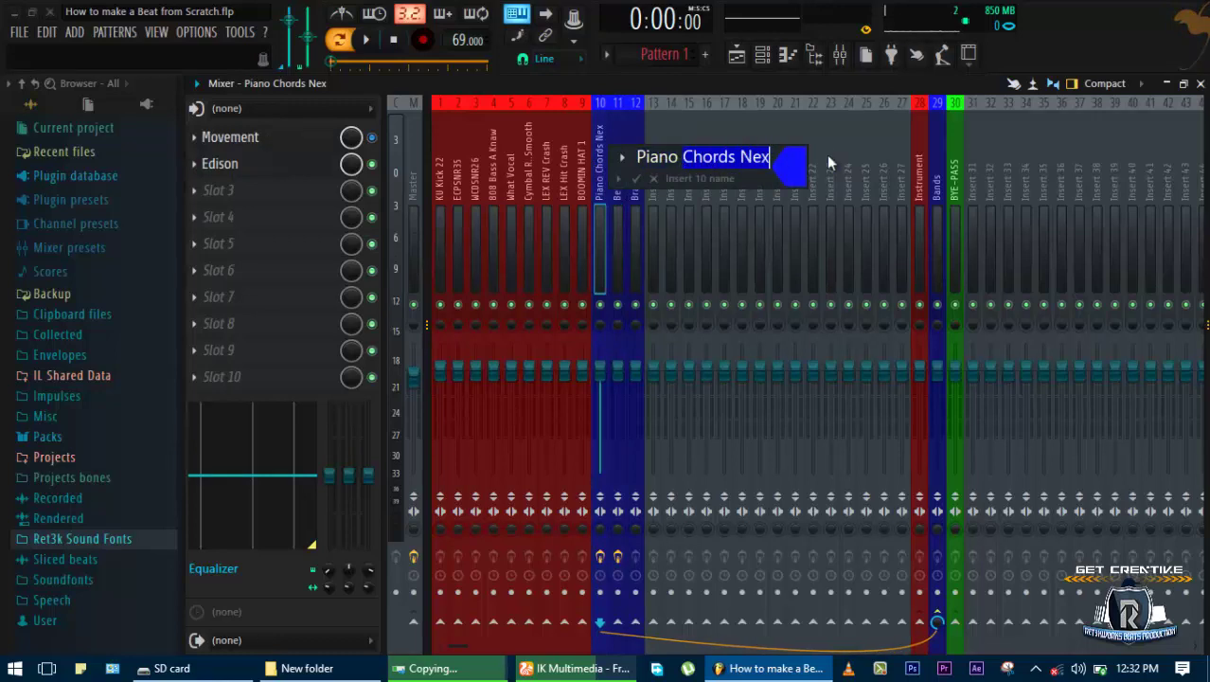
{"action": "type", "text": "+ FX"}
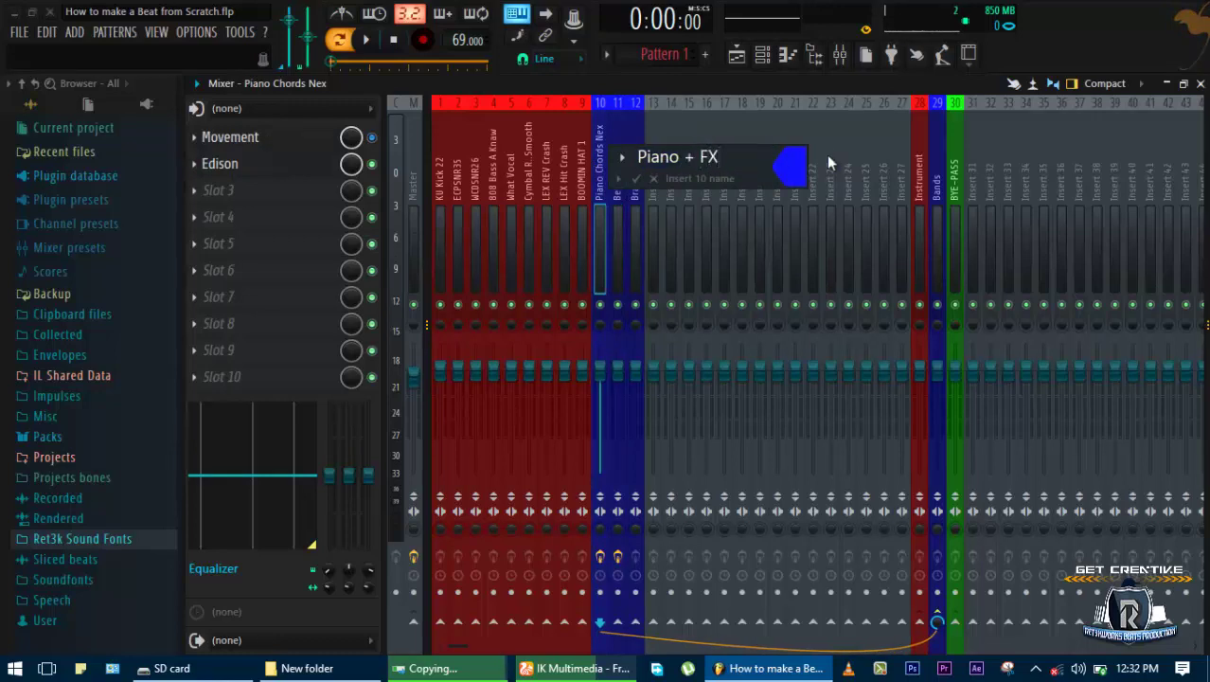
{"action": "key", "text": "Return"}
{"action": "key", "text": "ctrl+s"}
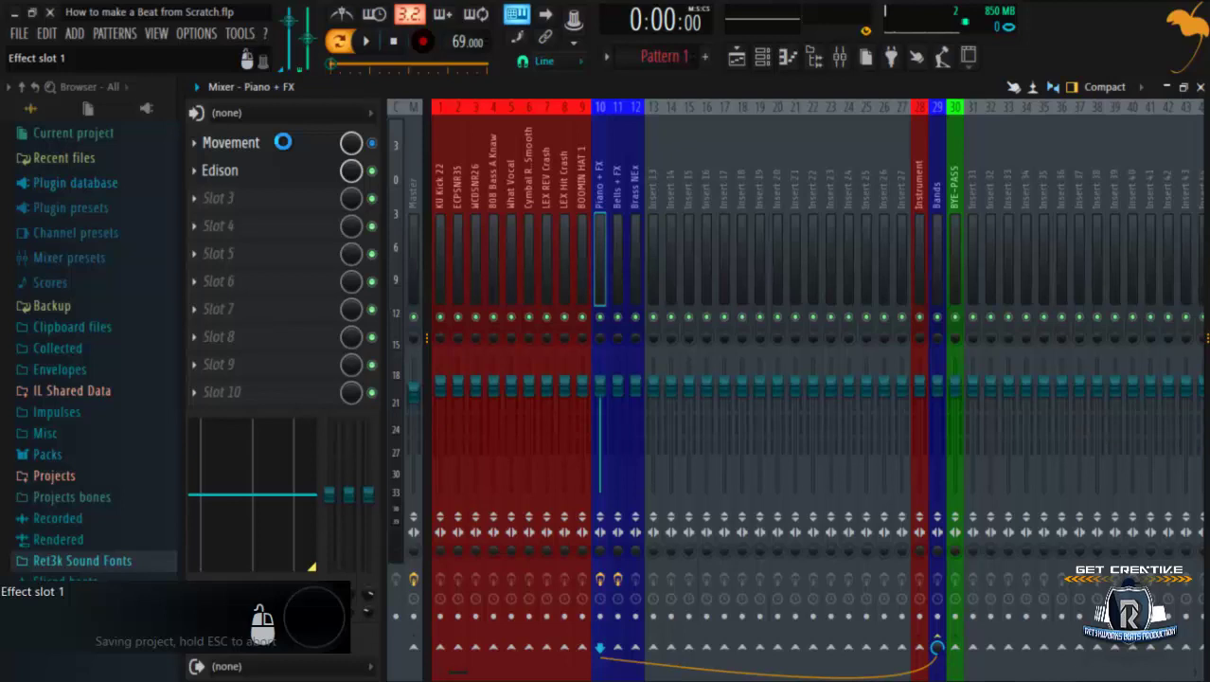
Open the Movement effect on the Piano + FX mixer track, reposition its window for viewing, and close it
{"action": "left_click", "coordinate": [282, 142]}
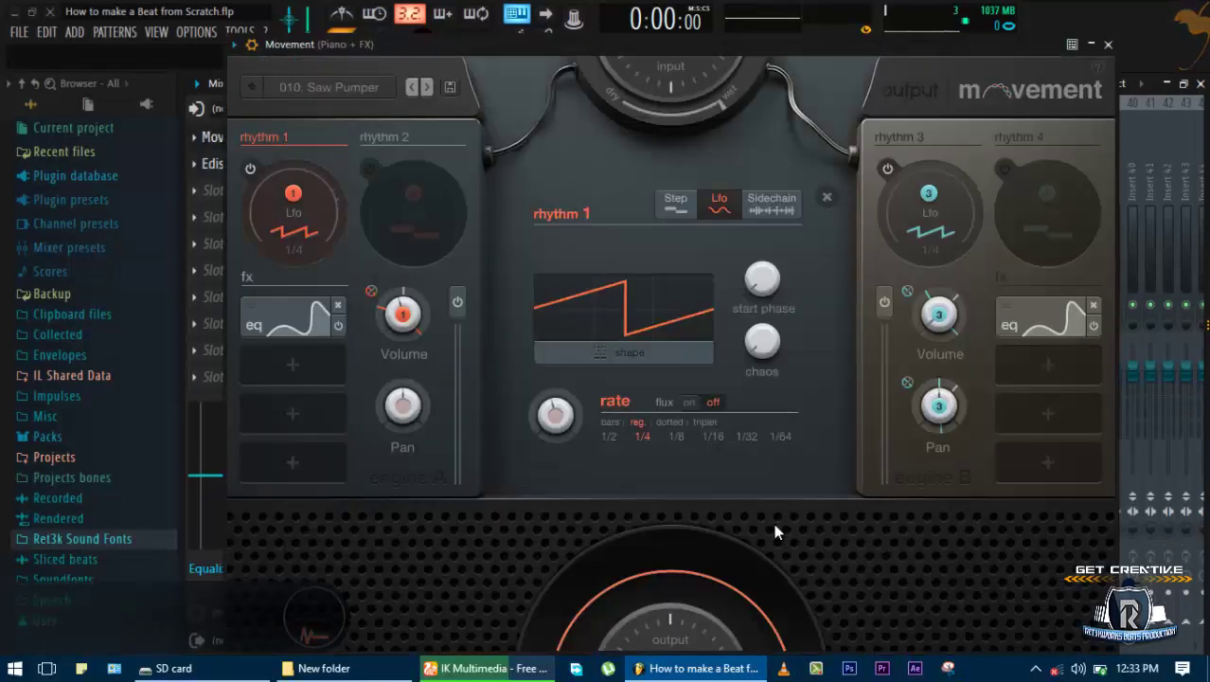
{"action": "left_click_drag", "start_coordinate": [477, 50], "coordinate": [434, 34]}
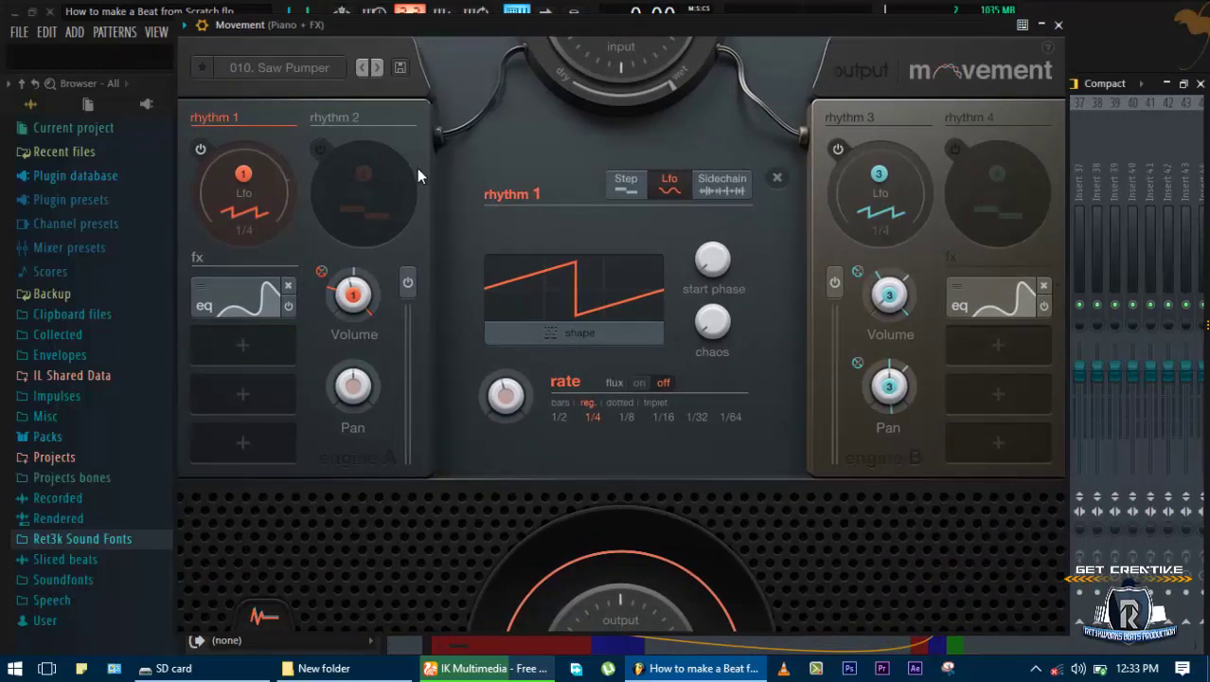
{"action": "mouse_move", "coordinate": [470, 27]}
{"action": "left_mouse_down"}
{"action": "mouse_move", "coordinate": [434, 23]}
{"action": "mouse_move", "coordinate": [473, 47]}
{"action": "mouse_move", "coordinate": [491, 36]}
{"action": "mouse_move", "coordinate": [484, 27]}
{"action": "left_mouse_up"}
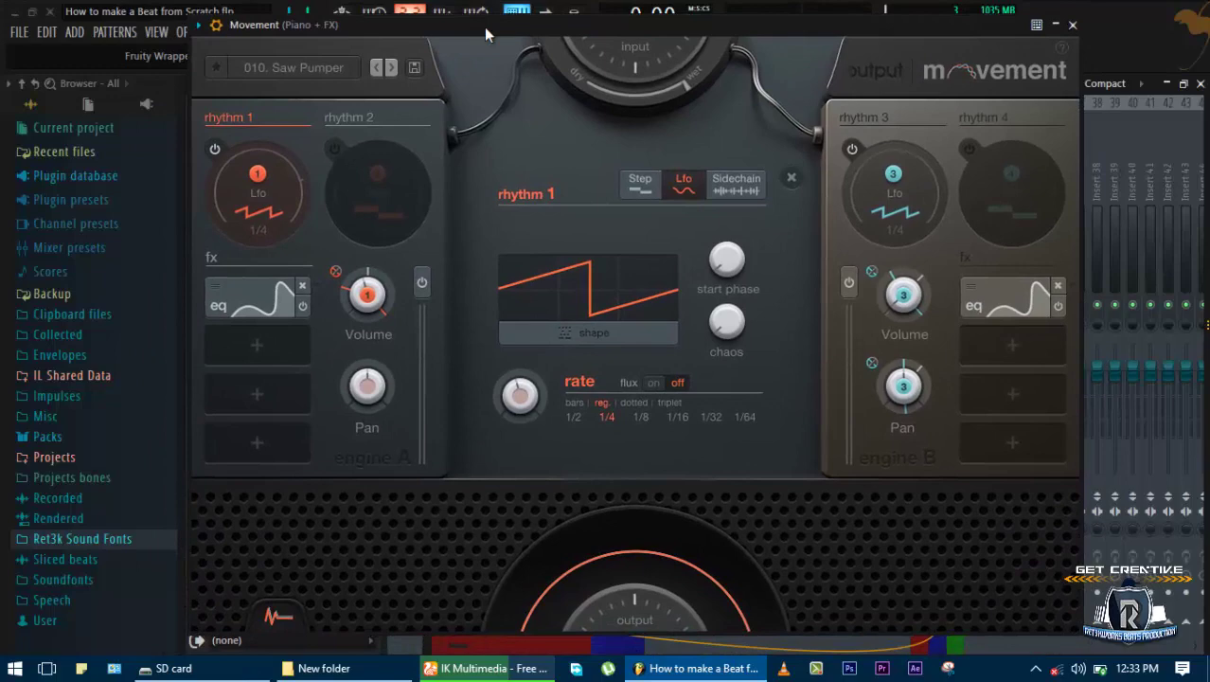
{"action": "left_click", "coordinate": [1072, 26]}
Bring the channel rack back in front of the mixer
{"action": "key", "text": "F6"}
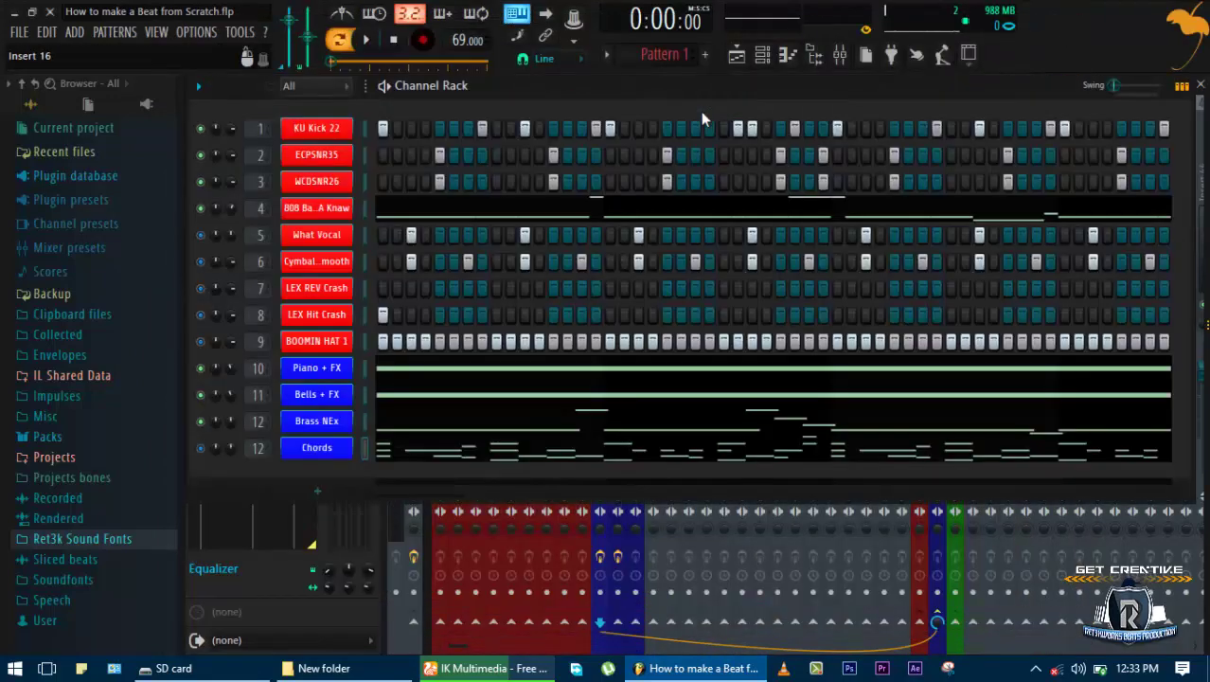
{"action": "key", "text": "F6"}
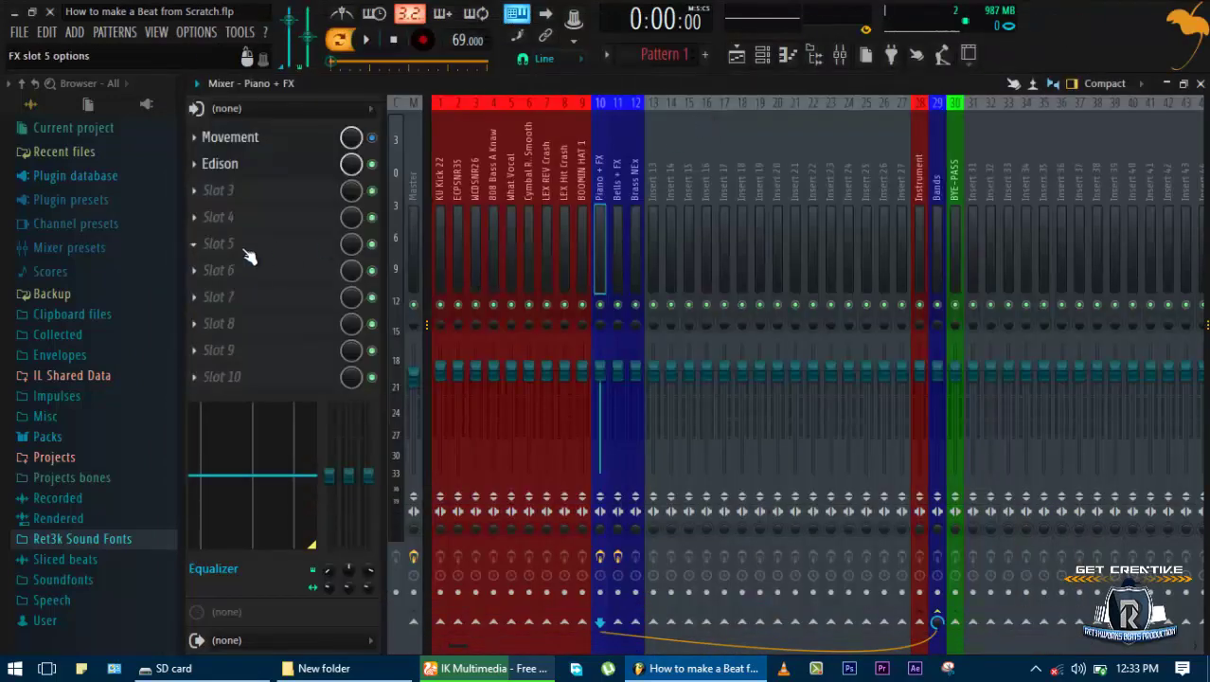
{"action": "key", "text": "F6"}
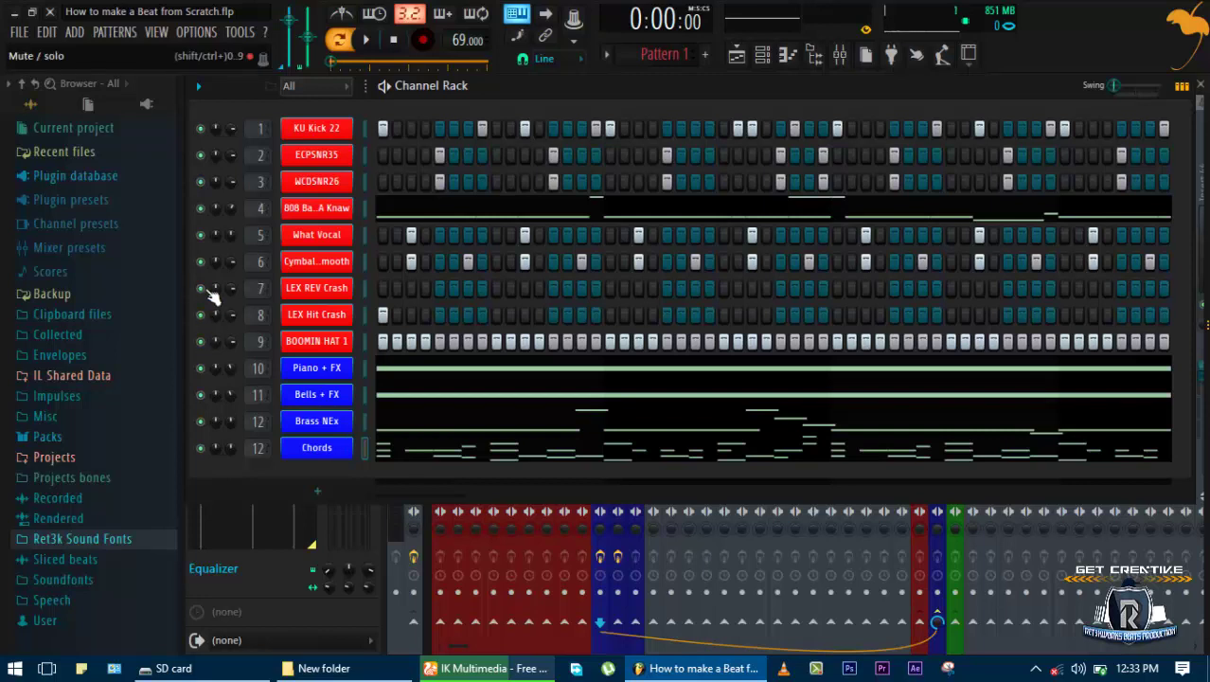
Play the pattern while unmuting the channels one by one down to the cymbal, and adjust the cymbal channel's volume
{"action": "key", "text": "space"}
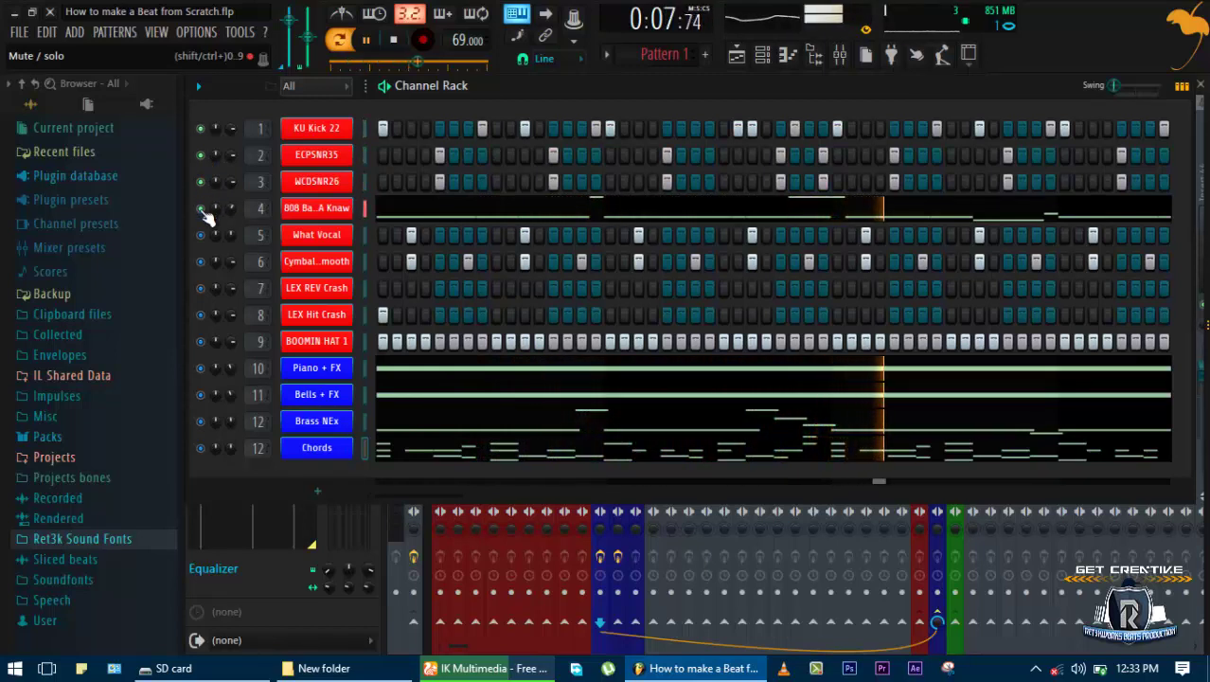
{"action": "key", "text": "space"}
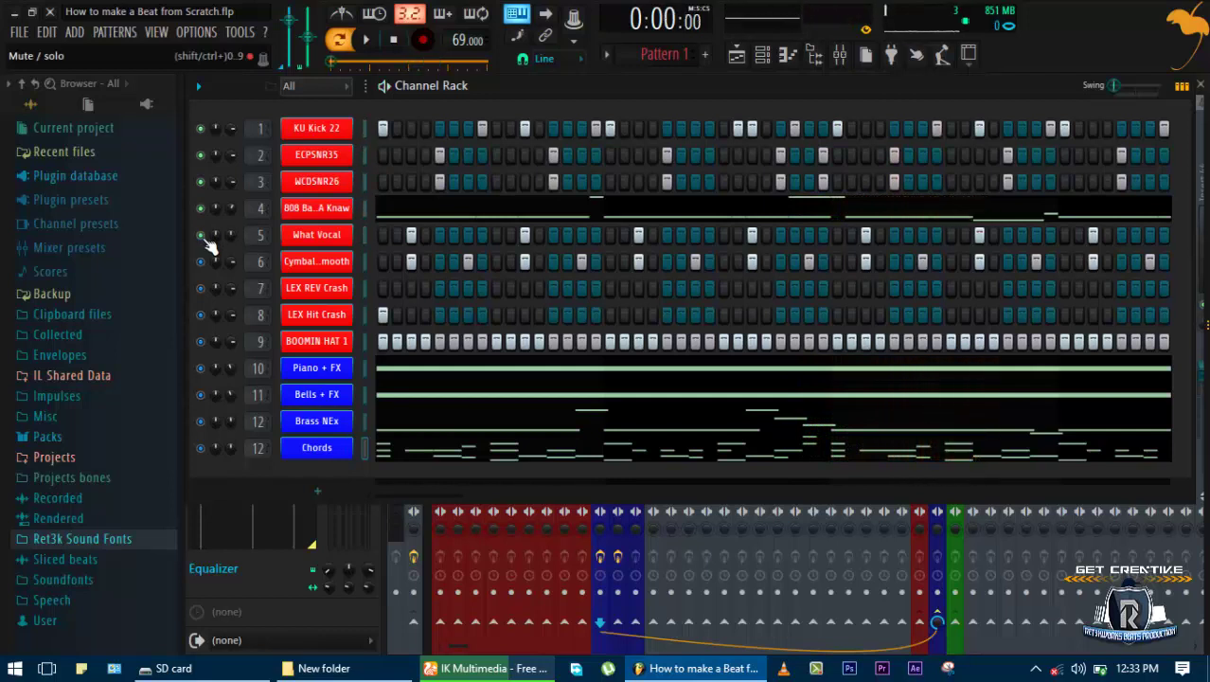
{"action": "key", "text": "space"}
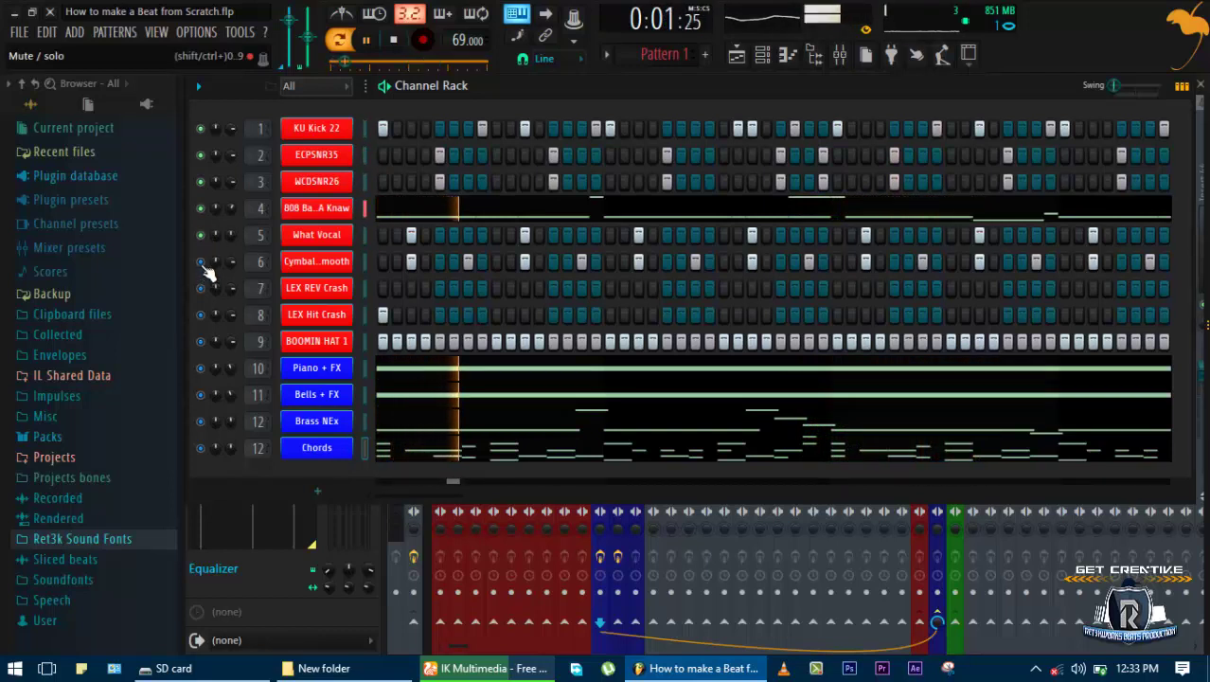
{"action": "key", "text": "space"}
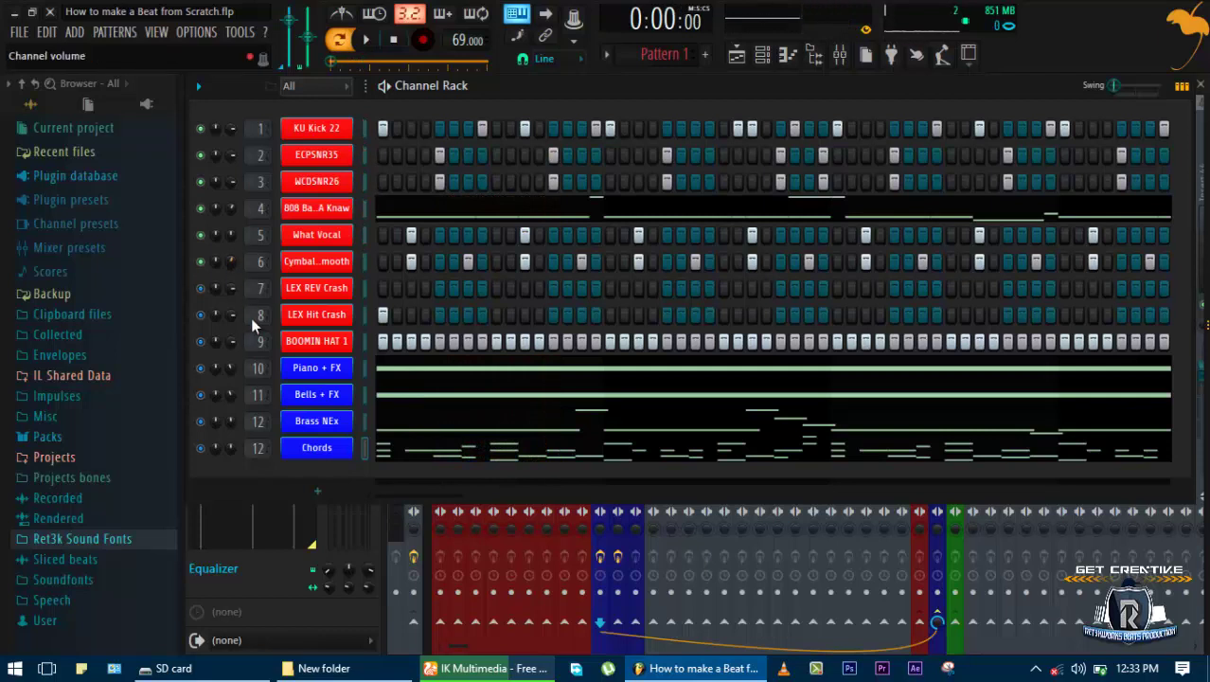
{"action": "key", "text": "space"}
{"action": "left_click_drag", "start_coordinate": [228, 262], "coordinate": [251, 327]}
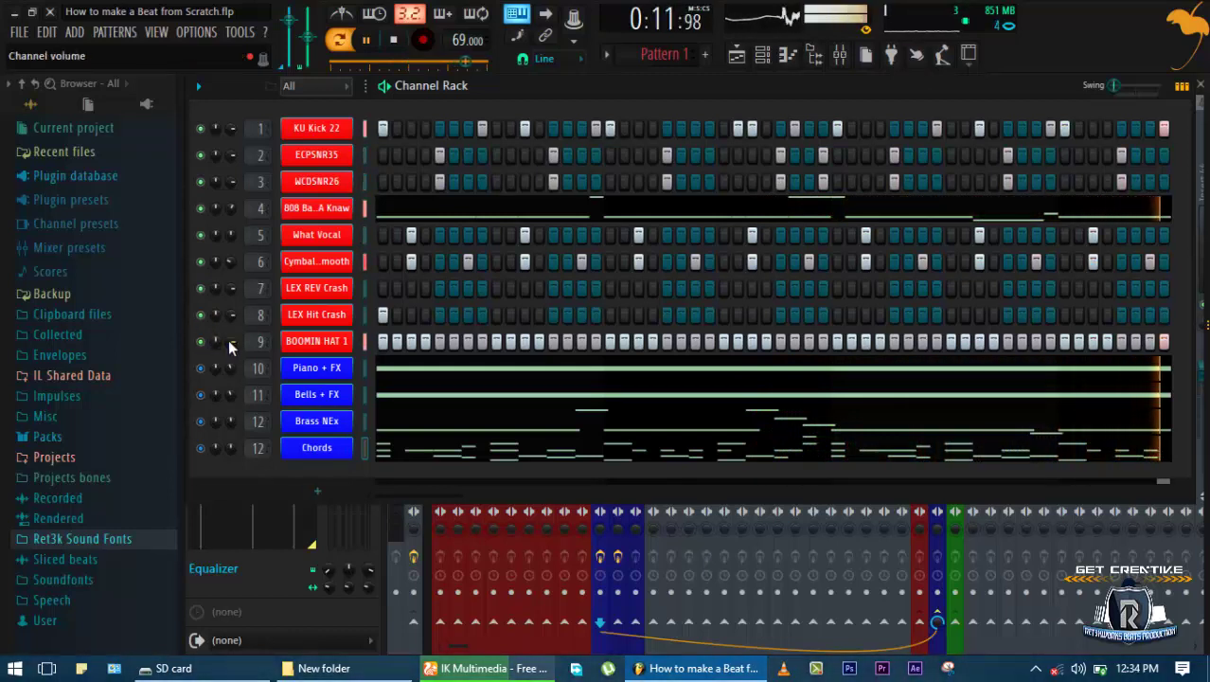
Adjust the fine time shift in the BOOMIN HAT 1 channel's miscellaneous settings and close its window
{"action": "left_click", "coordinate": [312, 343]}
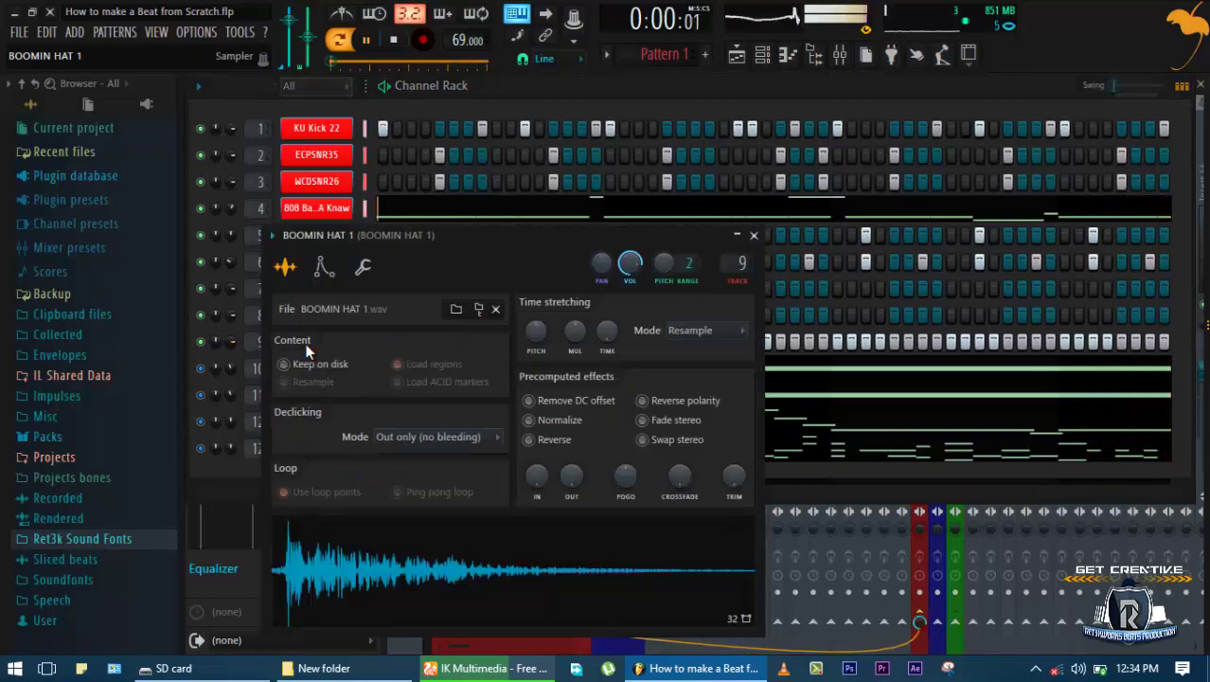
{"action": "left_click", "coordinate": [363, 267]}
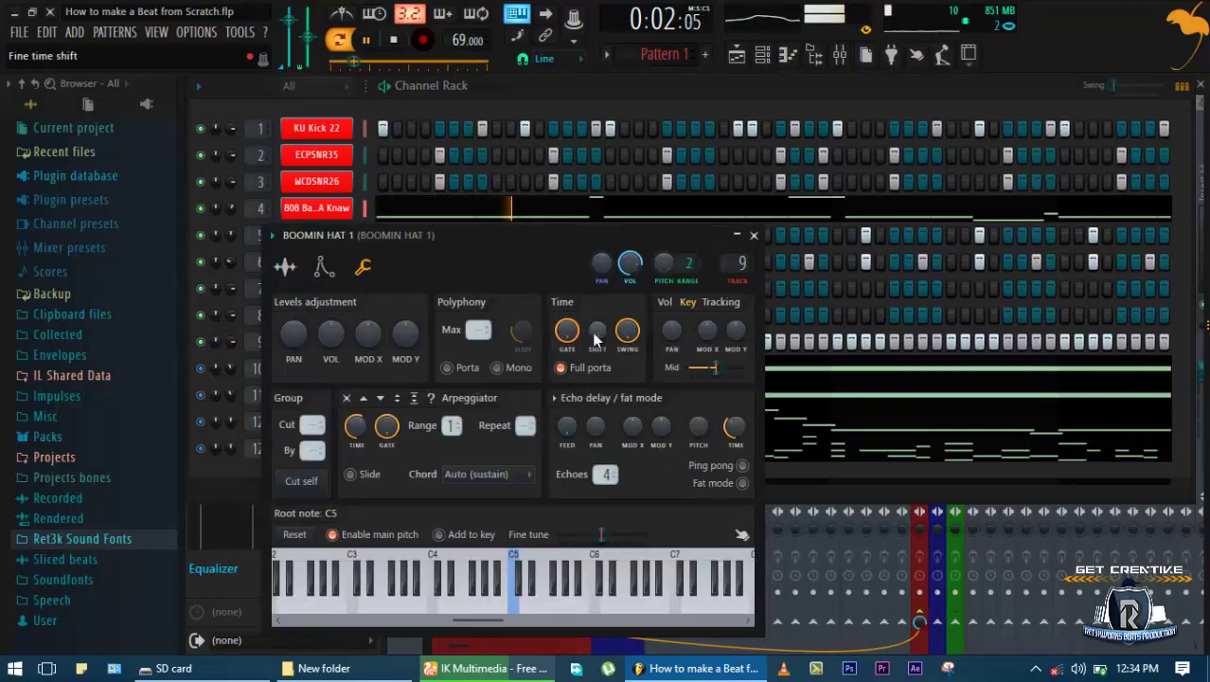
{"action": "left_click_drag", "start_coordinate": [595, 342], "coordinate": [596, 326]}
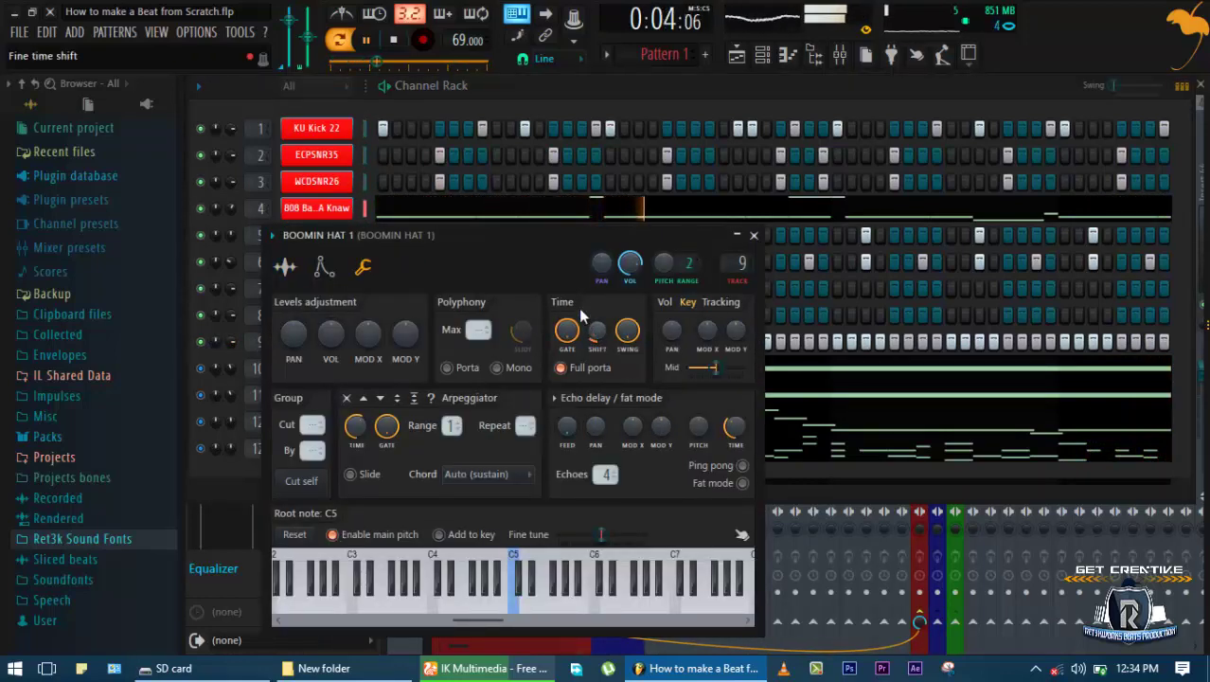
{"action": "left_click", "coordinate": [753, 235]}
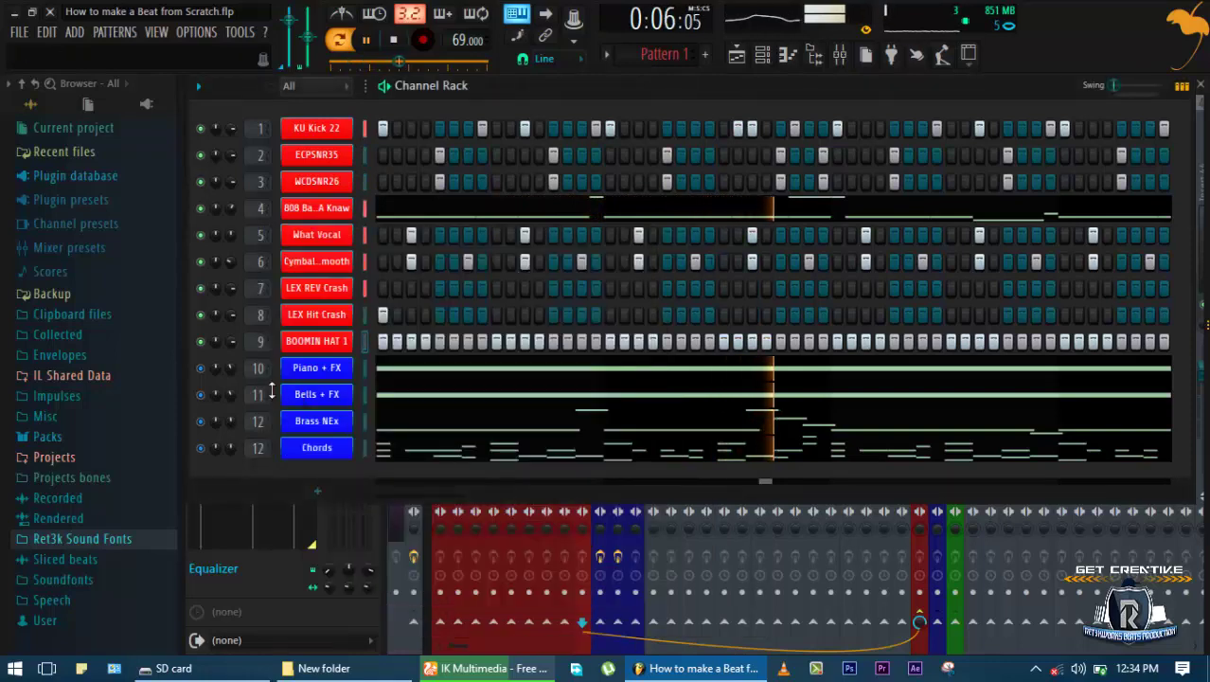
Play the drums with the Piano + FX channel and lower its channel volume to about 52%
{"action": "key", "text": "space"}
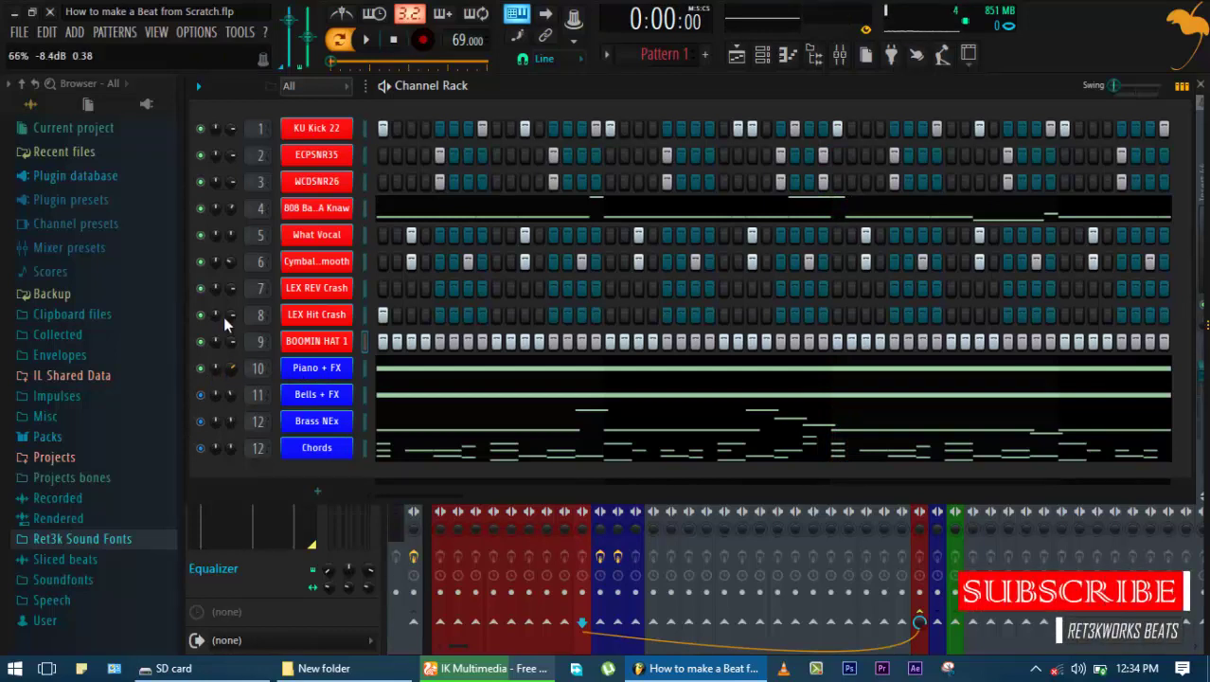
{"action": "key", "text": "space"}
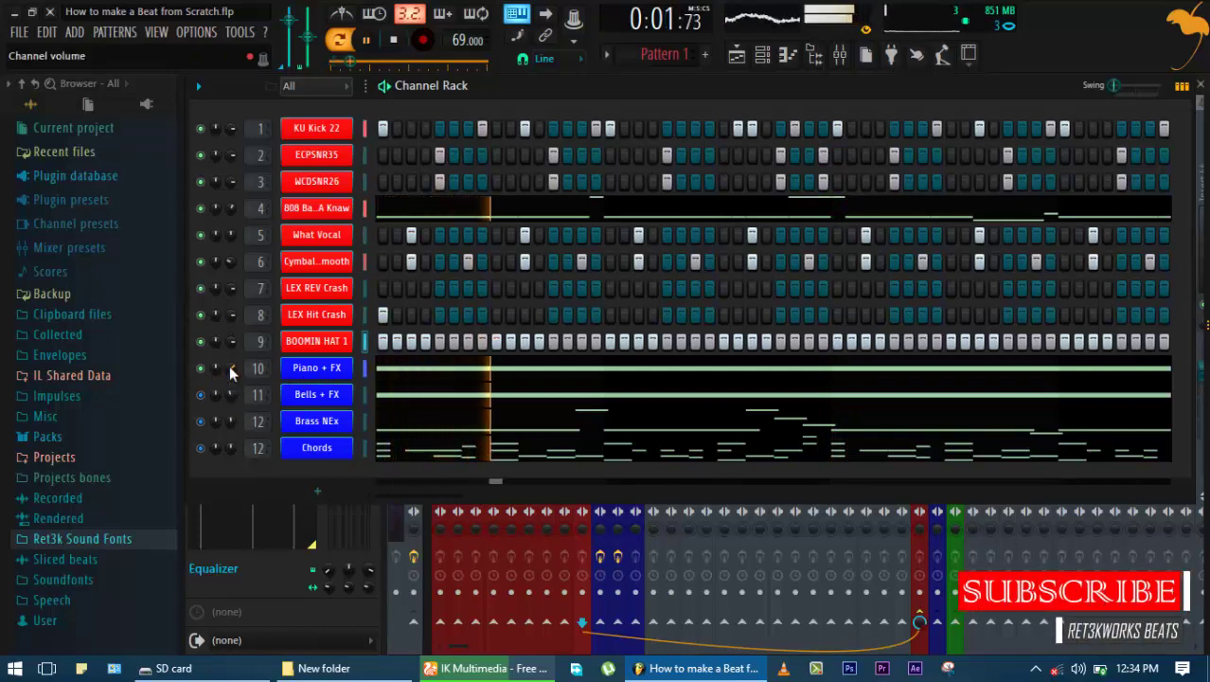
{"action": "left_click_drag", "start_coordinate": [229, 364], "coordinate": [229, 395]}
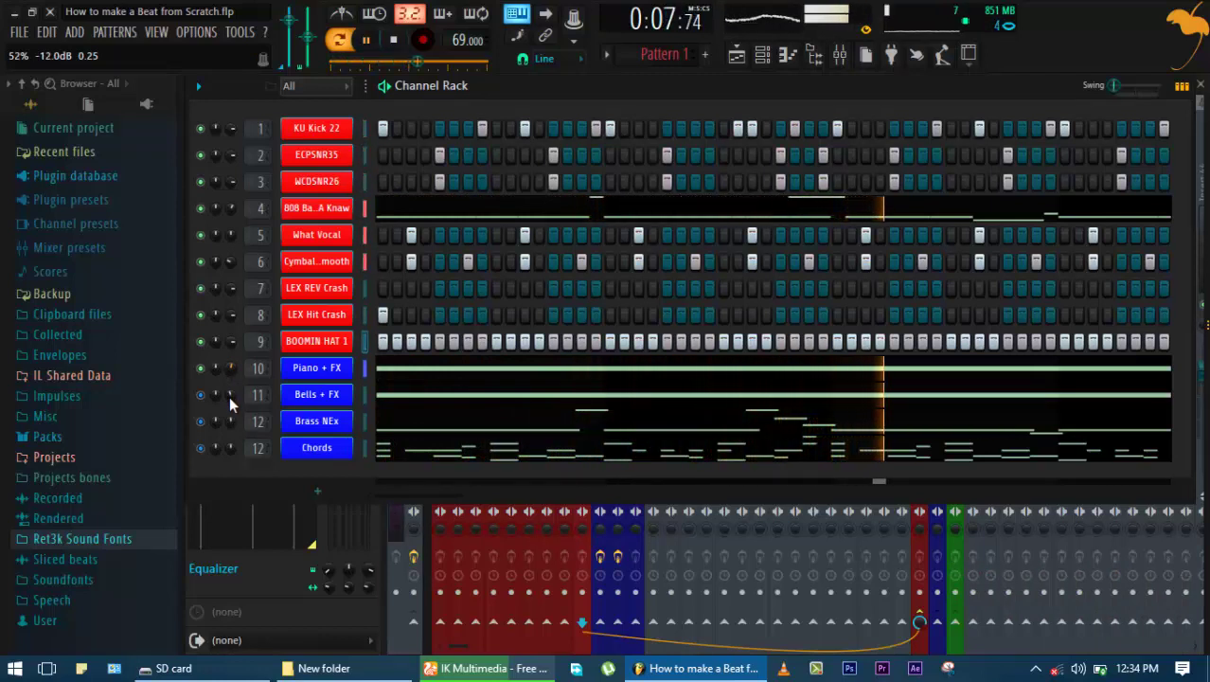
{"action": "key", "text": "space"}
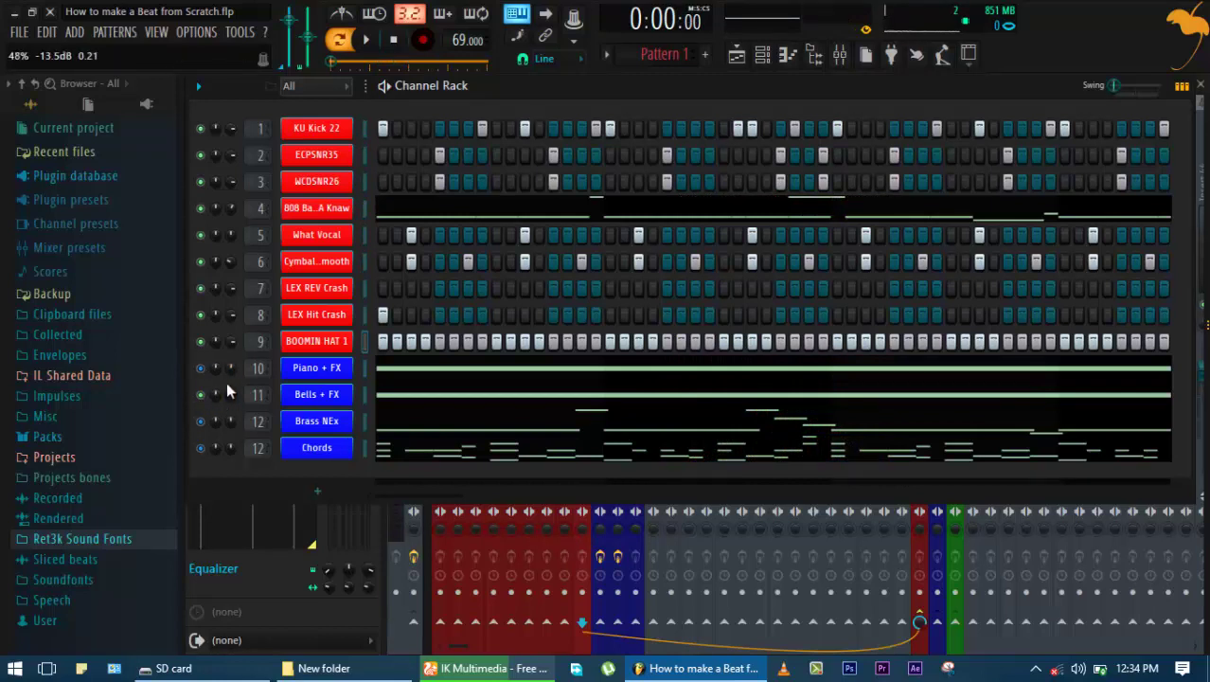
Play the drums with the Bells + FX channel and set its channel volume to about 50%
{"action": "key", "text": "space"}
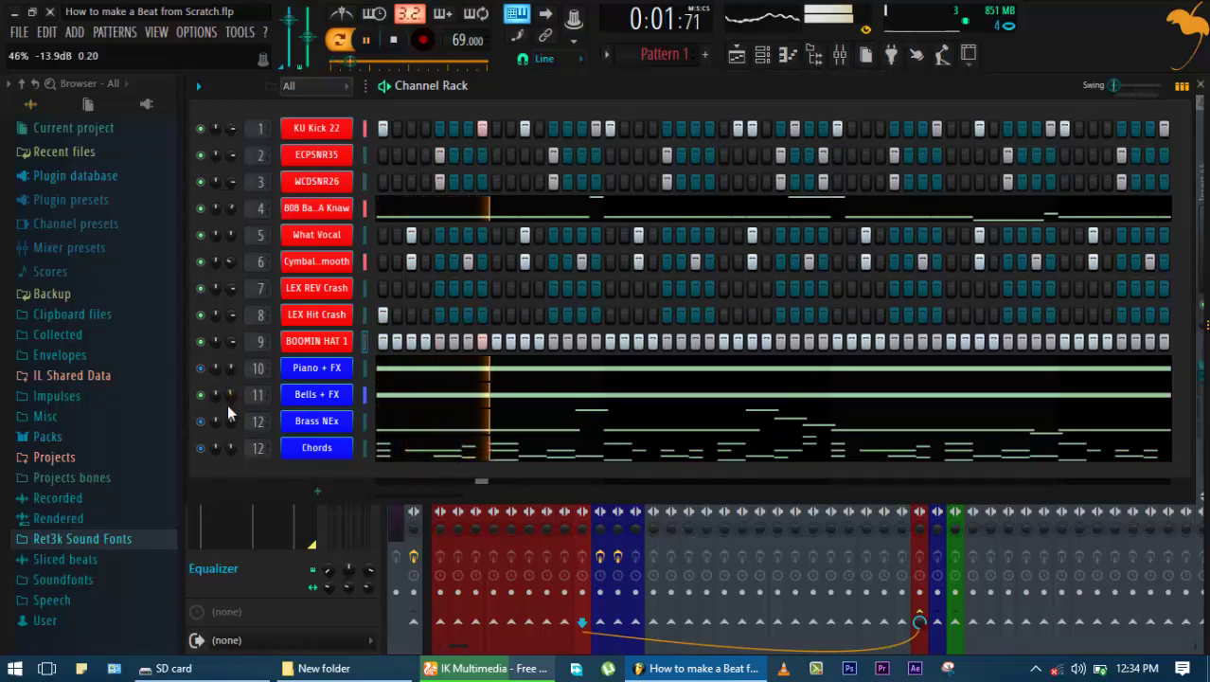
{"action": "left_click_drag", "start_coordinate": [226, 390], "coordinate": [225, 394]}
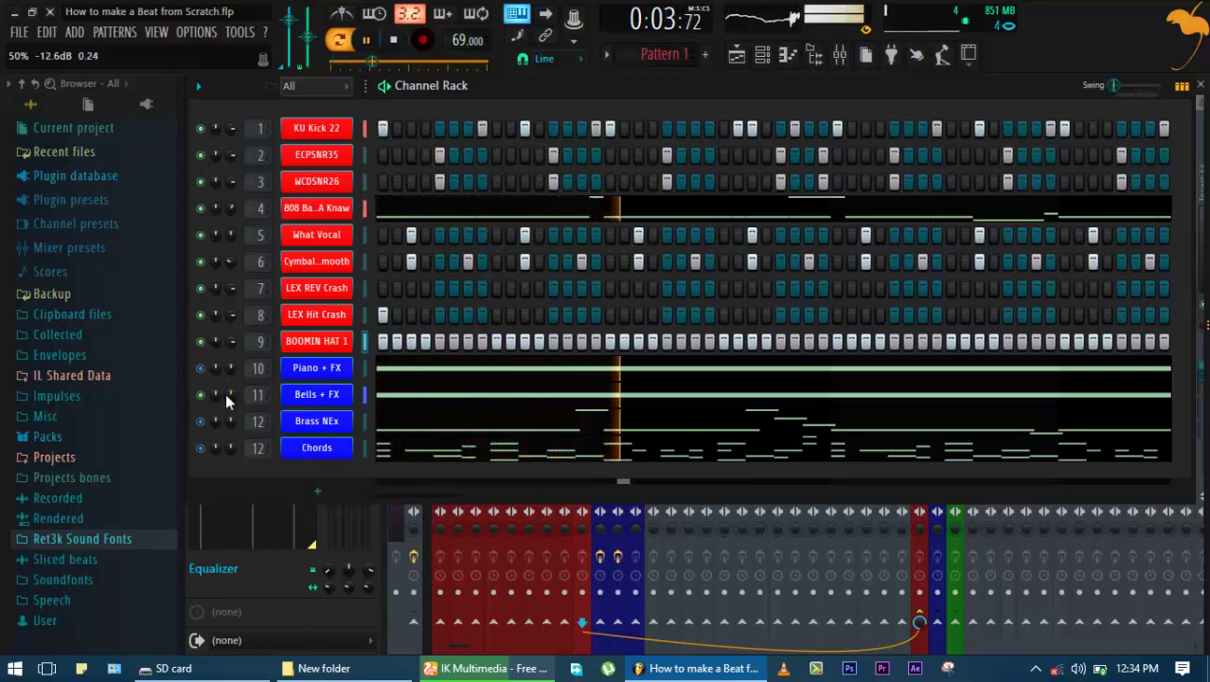
{"action": "key", "text": "space"}
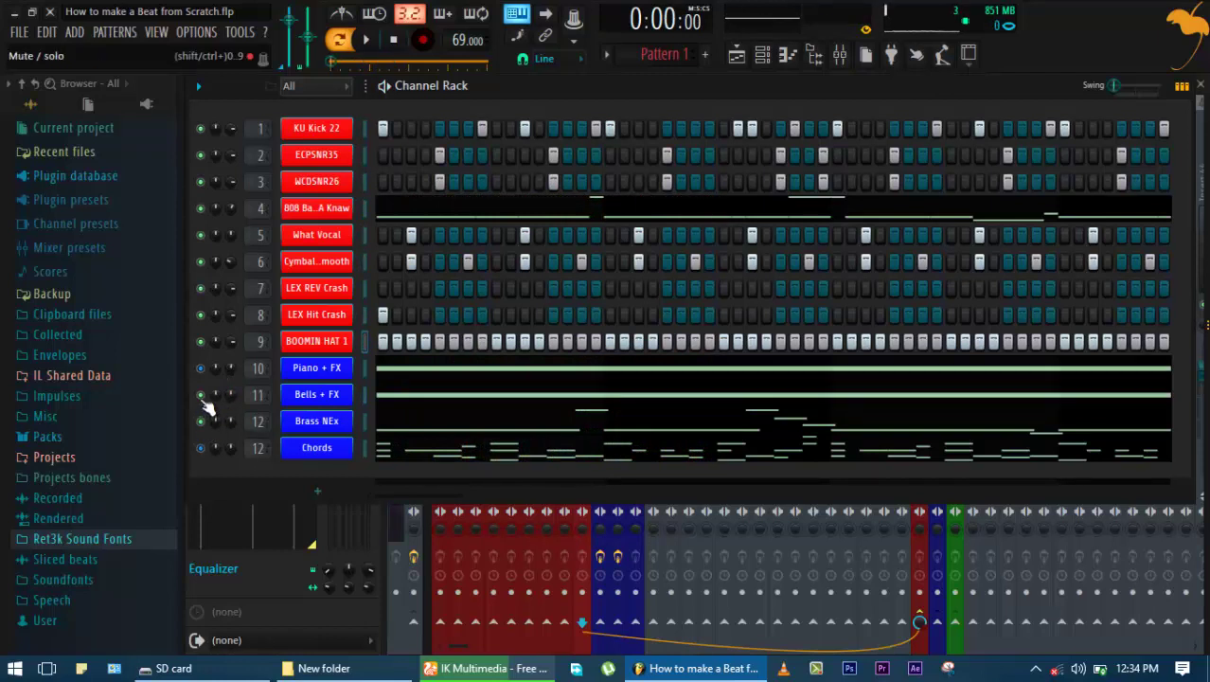
Play the pattern with Bells + FX and Brass NEx active and the 808 bass muted, and save the project
{"action": "key", "text": "space"}
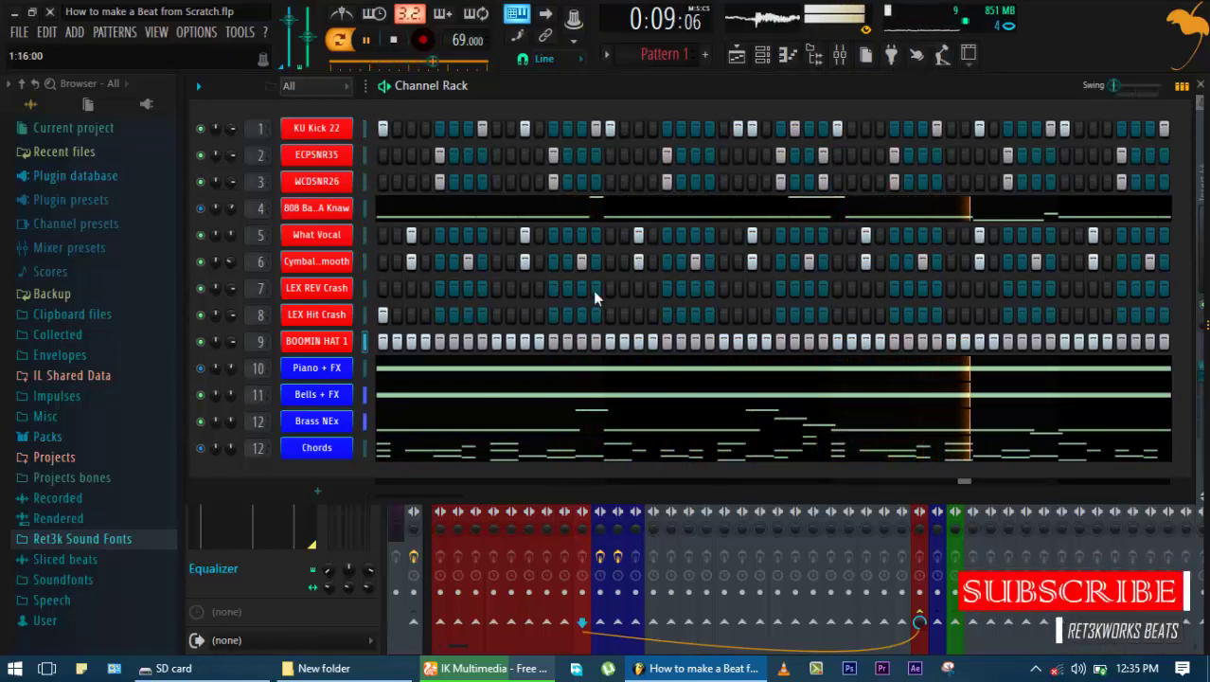
{"action": "key", "text": "space"}
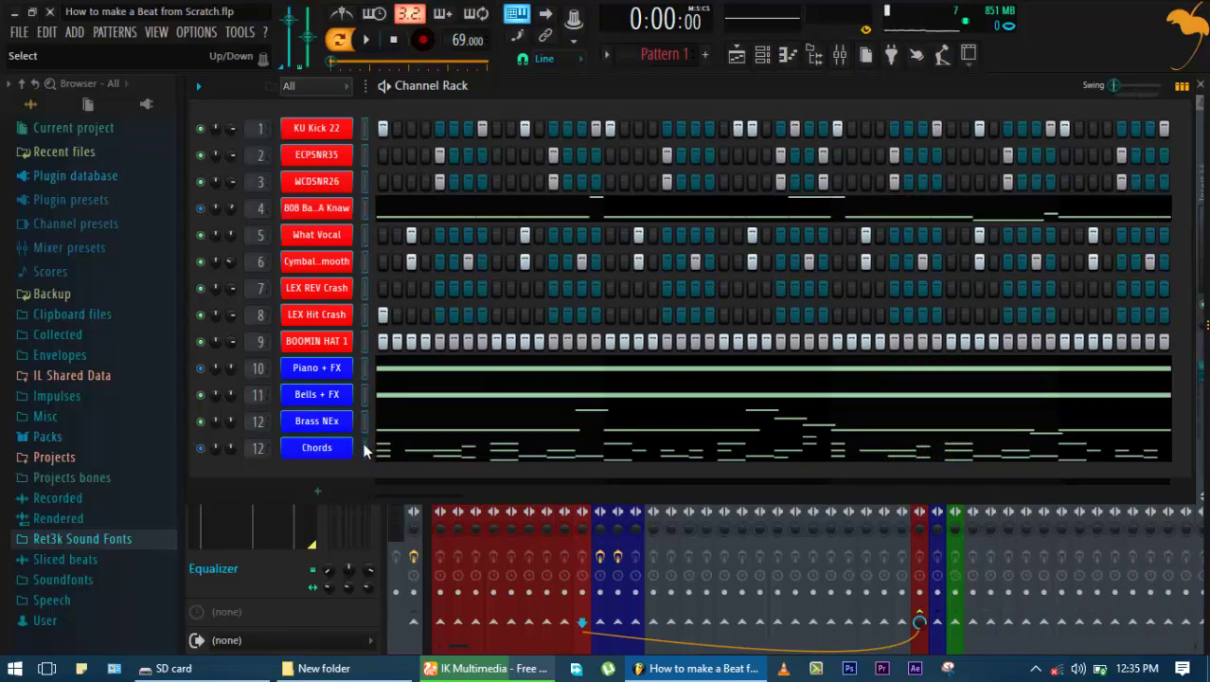
{"action": "key", "text": "ctrl+s"}
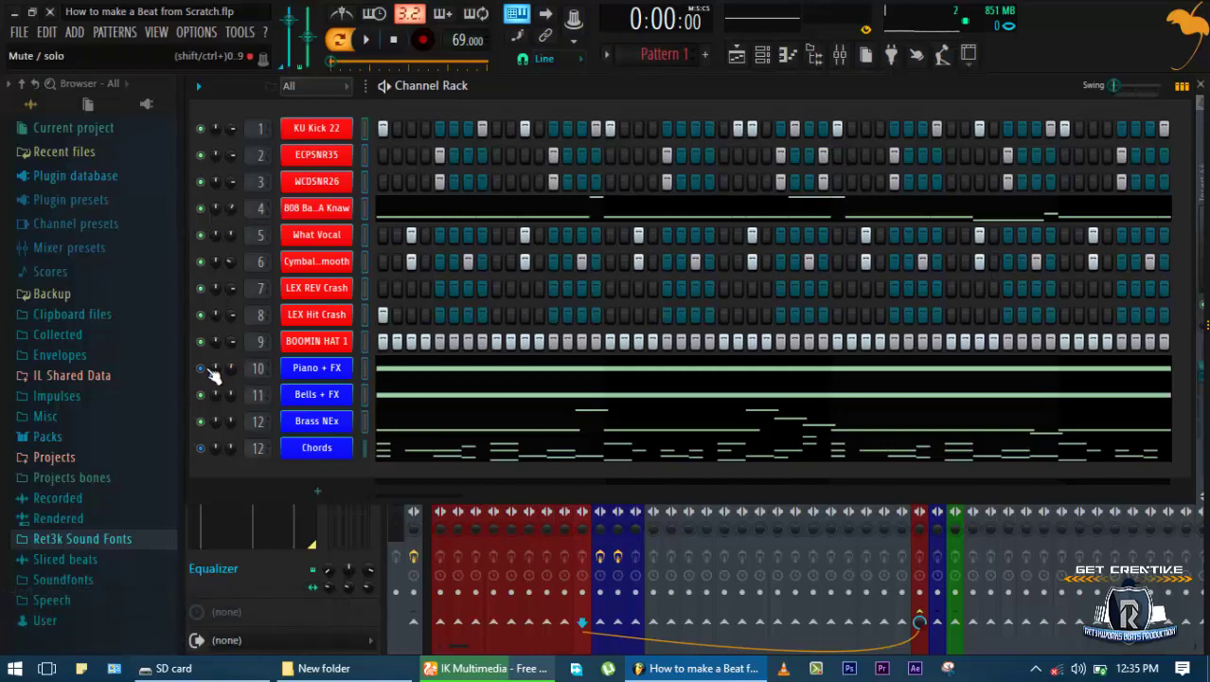
Split Pattern 1 by channel and open the playlist
{"action": "left_click", "coordinate": [654, 54]}
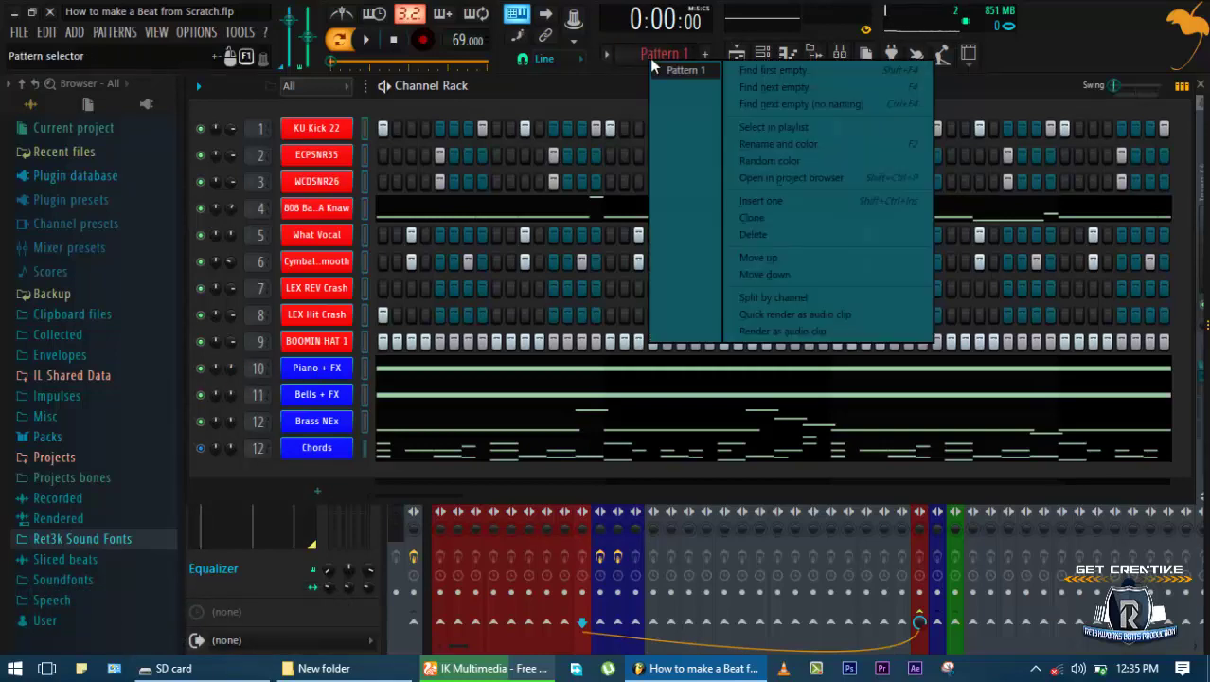
{"action": "left_click", "coordinate": [775, 298]}
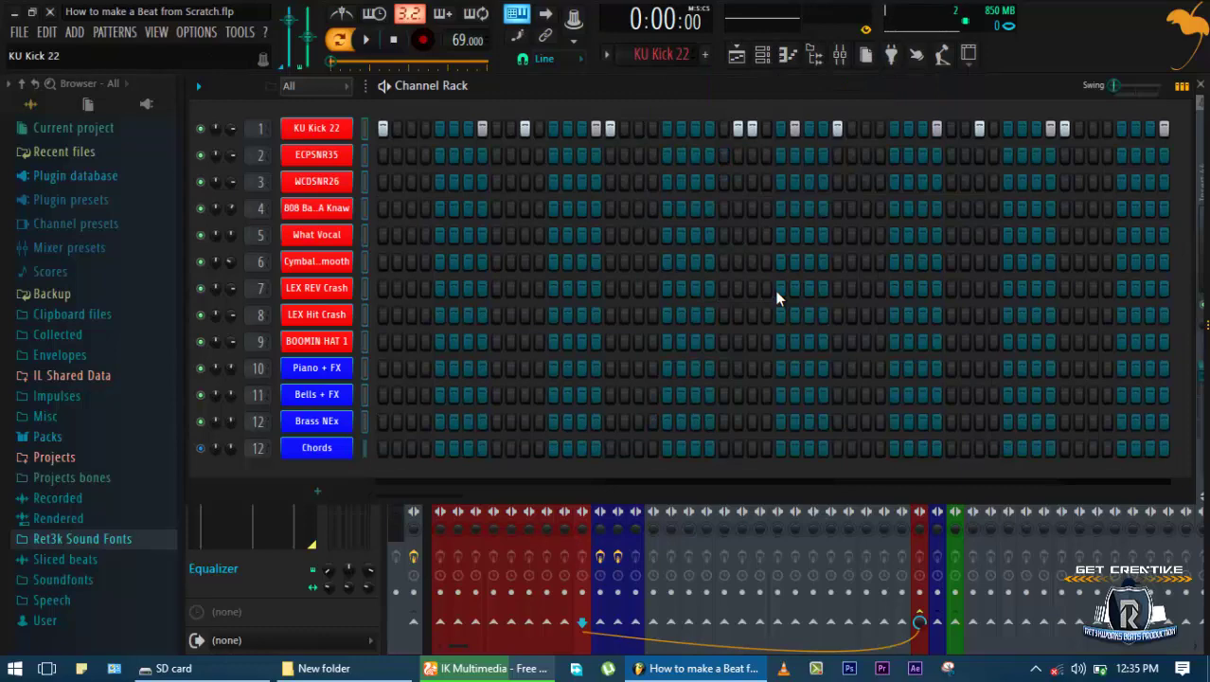
{"action": "key", "text": "F9"}
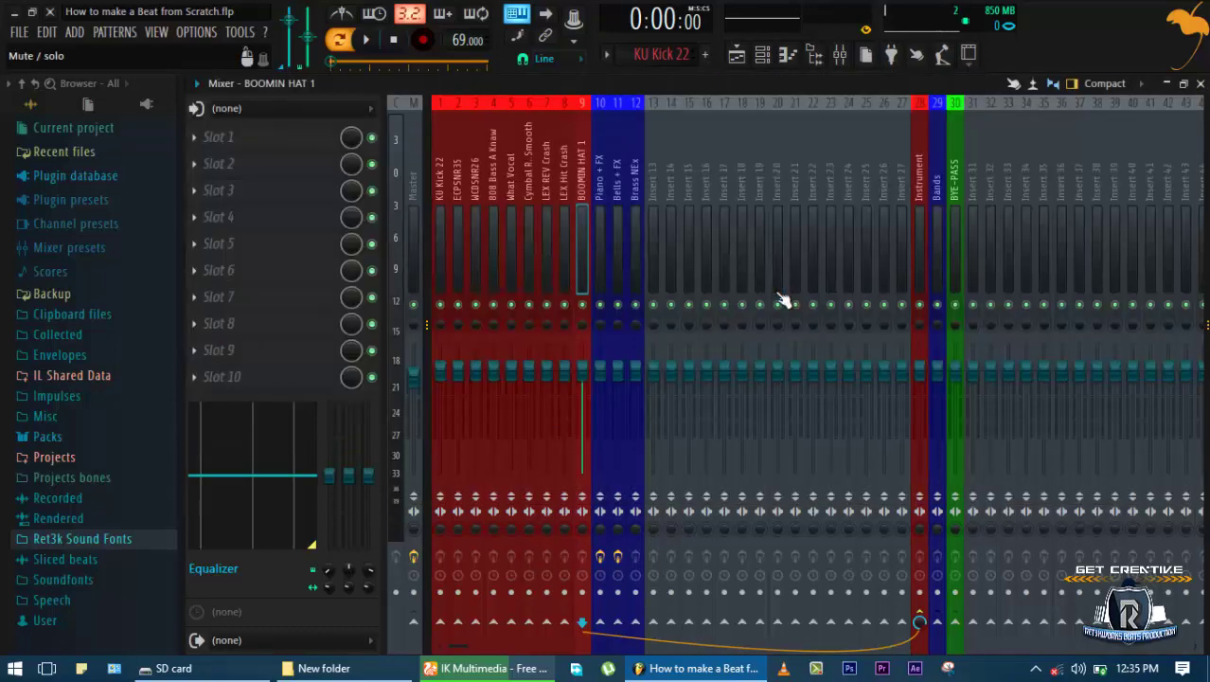
{"action": "key", "text": "F9"}
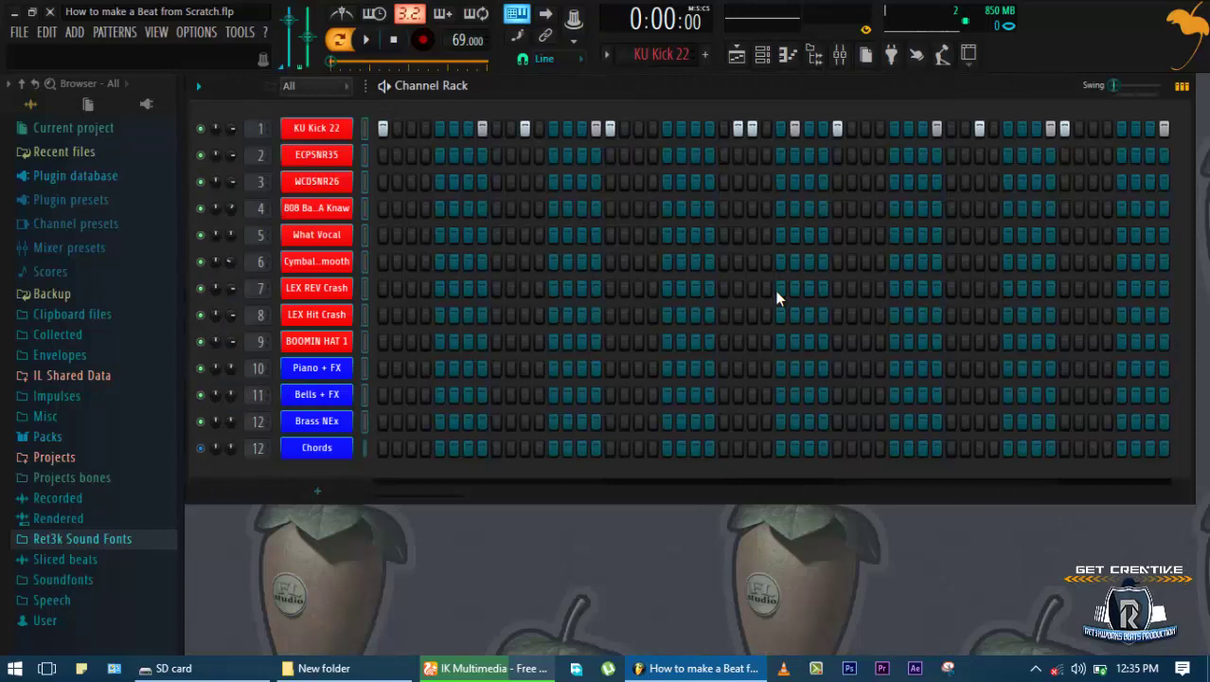
{"action": "key", "text": "F5"}
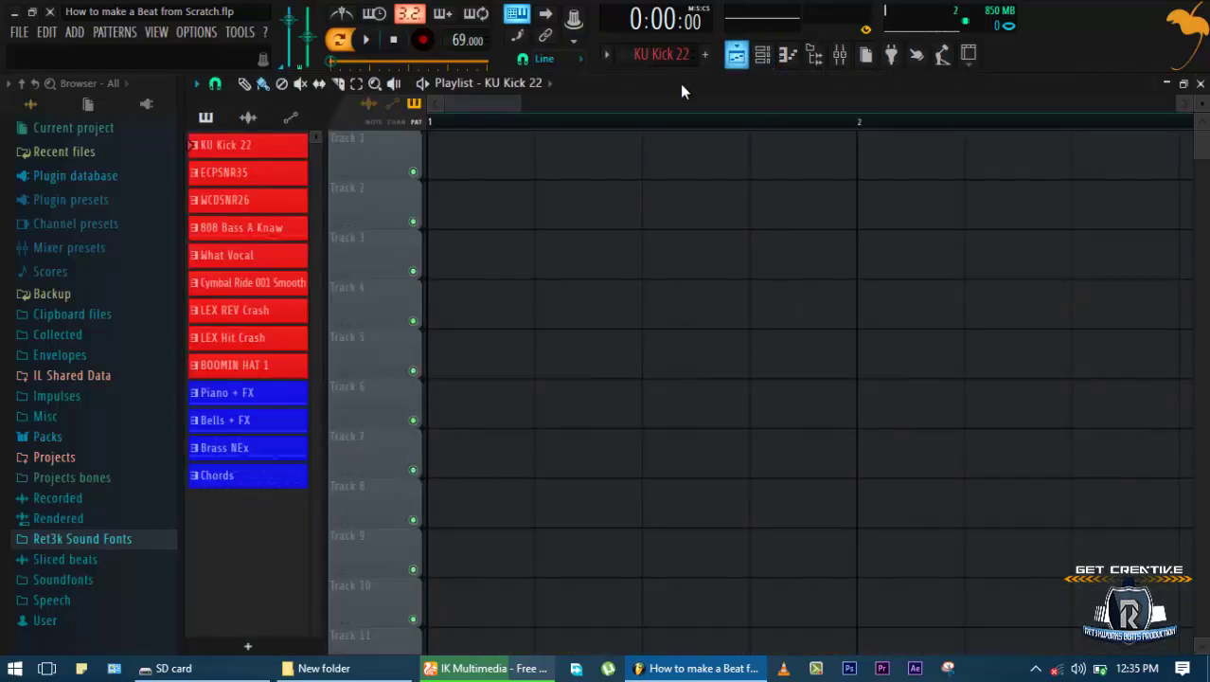
Select all patterns from KU Kick 22 to Chords and place them on separate playlist tracks from Track 1 at bar 1
{"action": "left_click", "coordinate": [281, 151]}
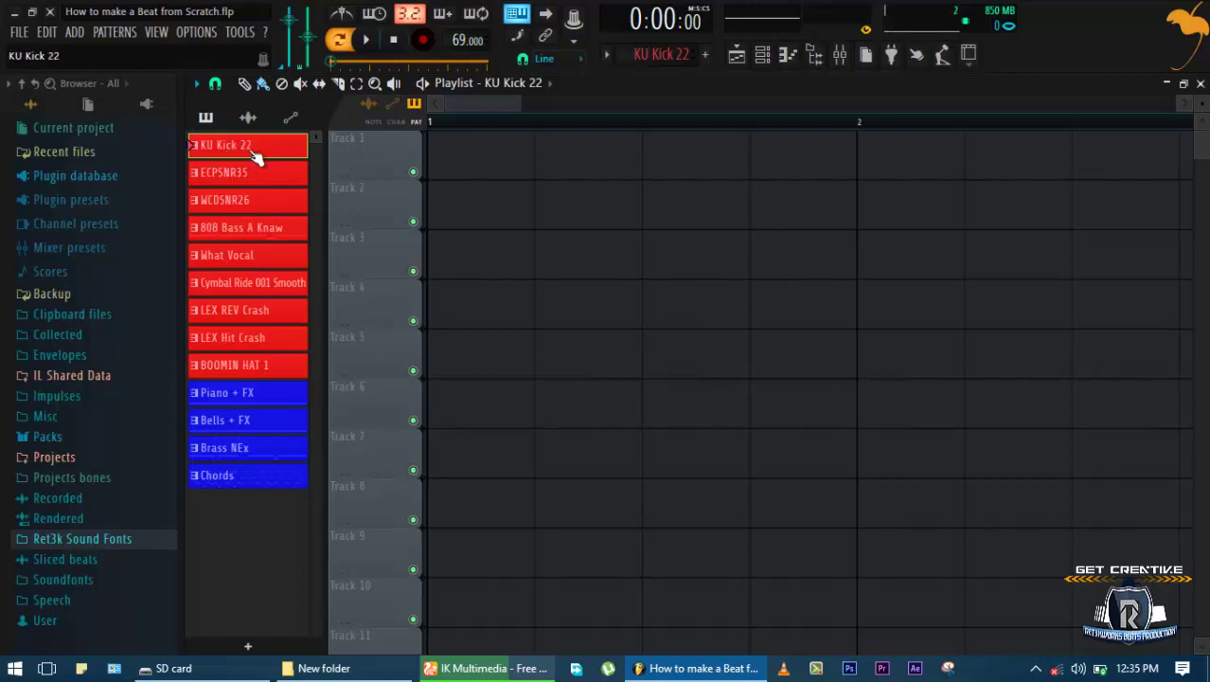
{"action": "left_click", "coordinate": [257, 482]}
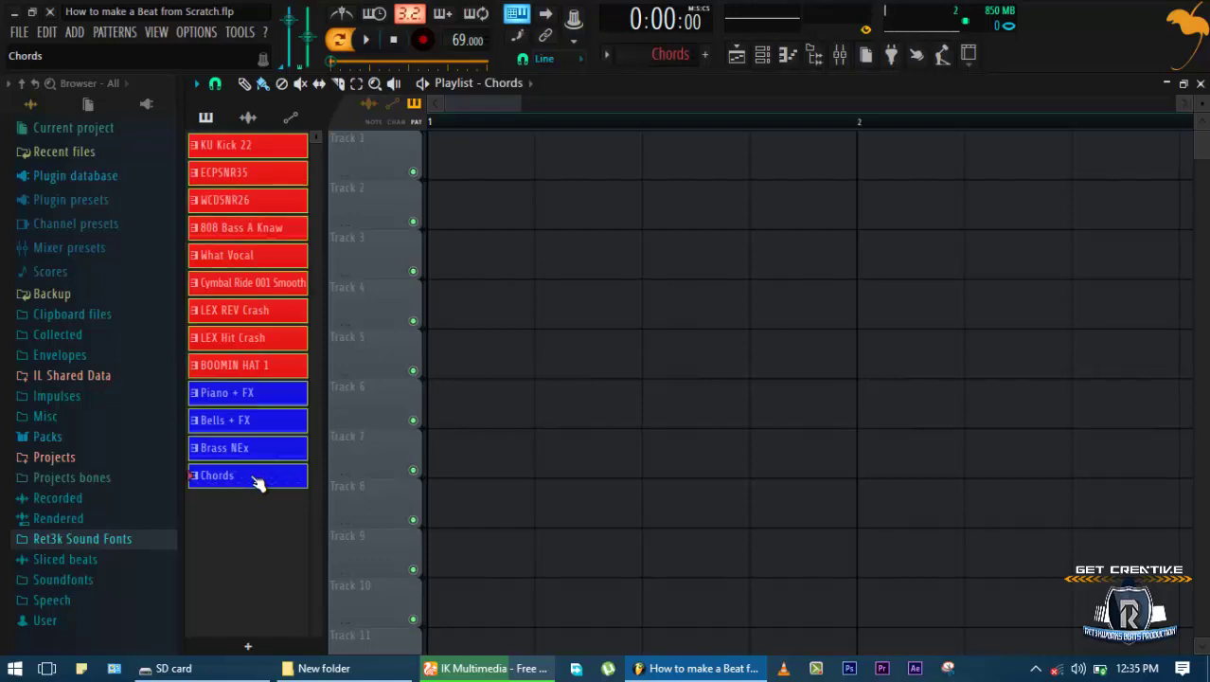
{"action": "left_click_drag", "start_coordinate": [266, 253], "coordinate": [347, 137]}
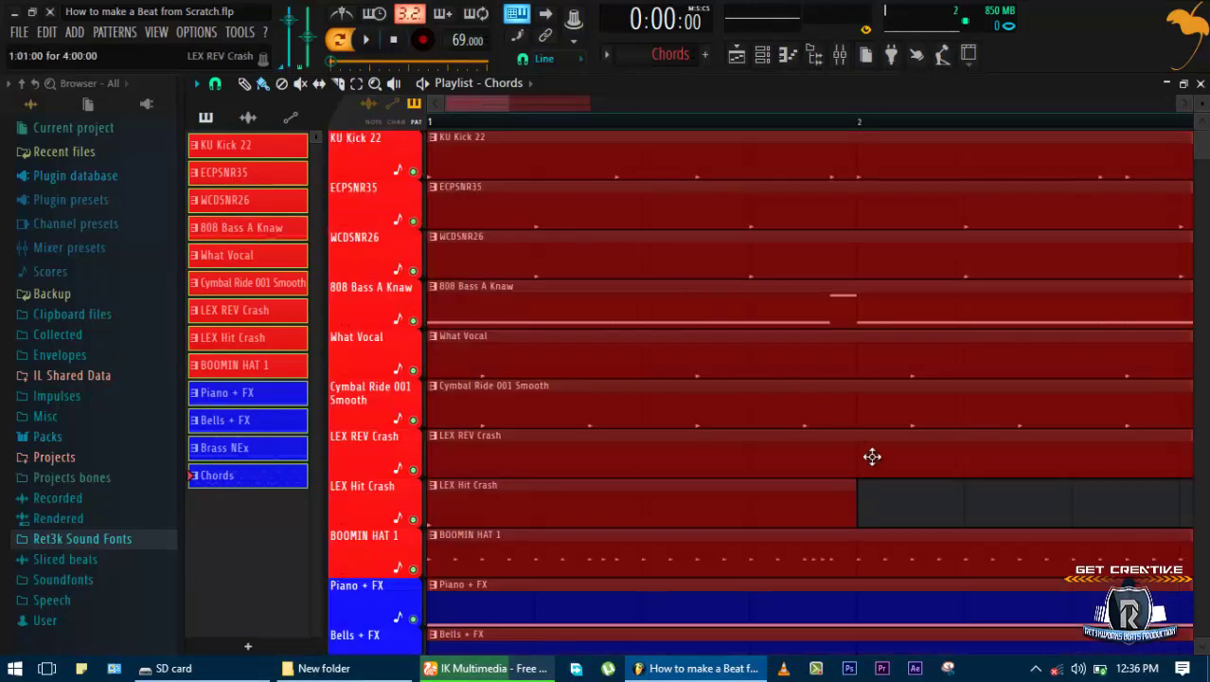
{"action": "scroll", "coordinate": [890, 463], "scroll_direction": "down", "scroll_amount": 5}
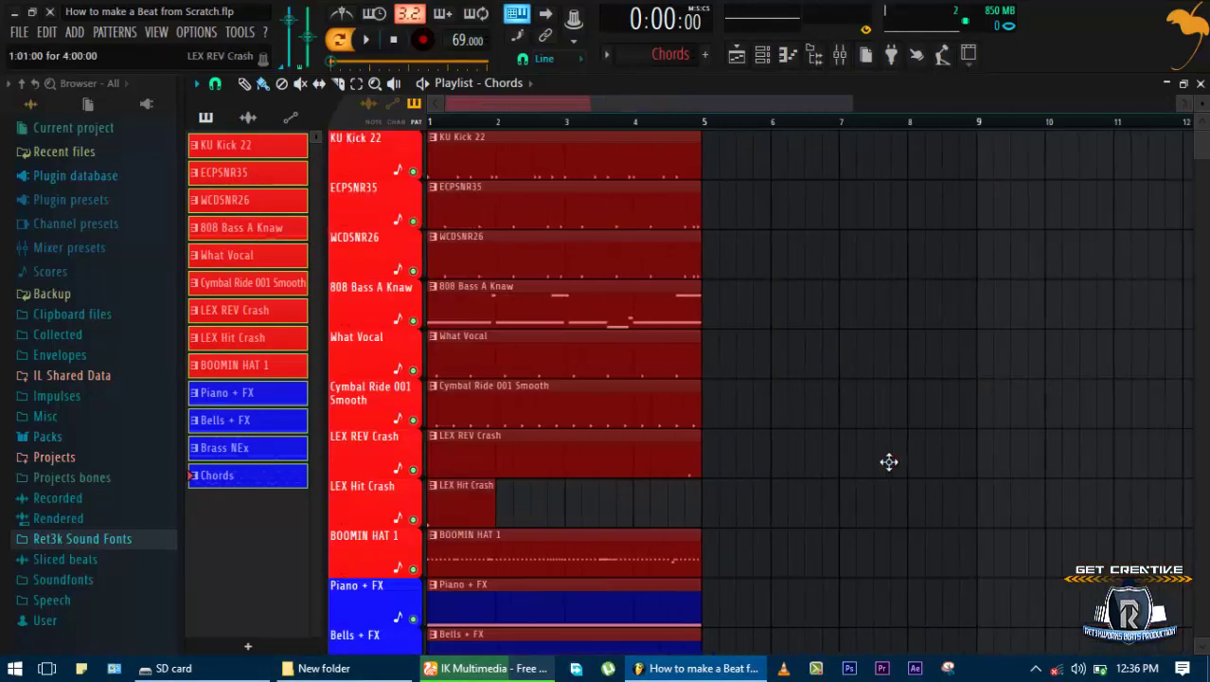
Check the split patterns in the channel rack and pattern list, and return to the playlist
{"action": "key", "text": "F6"}
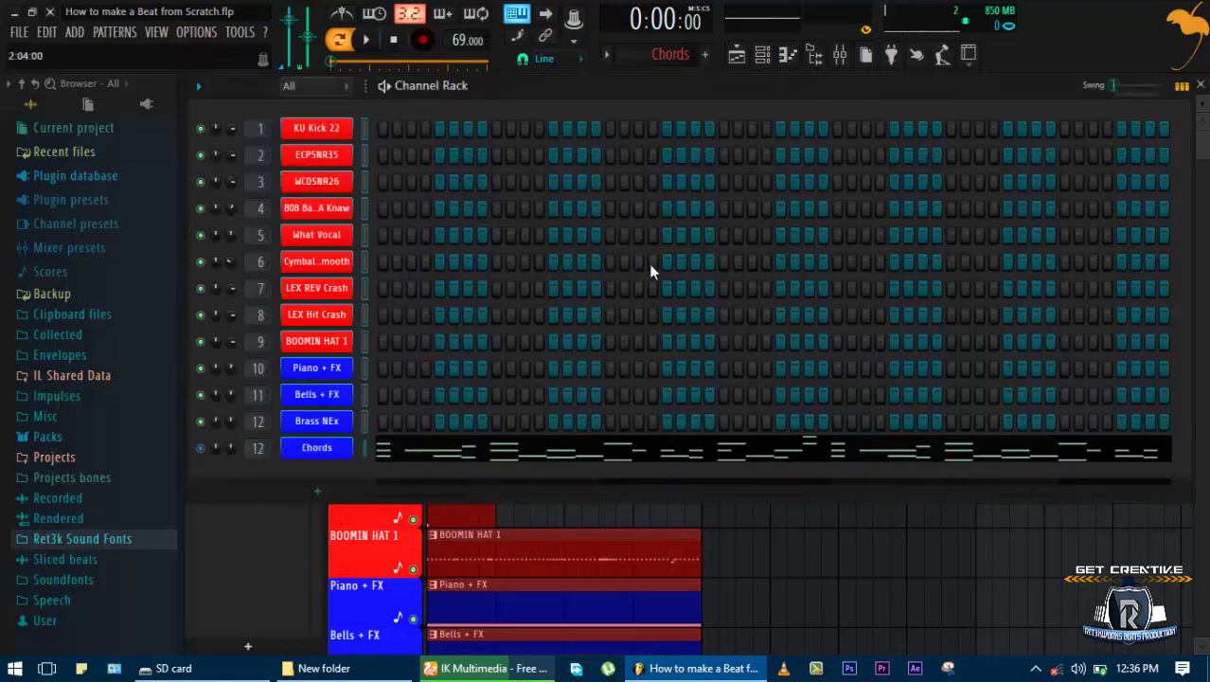
{"action": "scroll", "coordinate": [671, 74], "scroll_direction": "up", "scroll_amount": 1}
{"action": "left_click", "coordinate": [672, 71]}
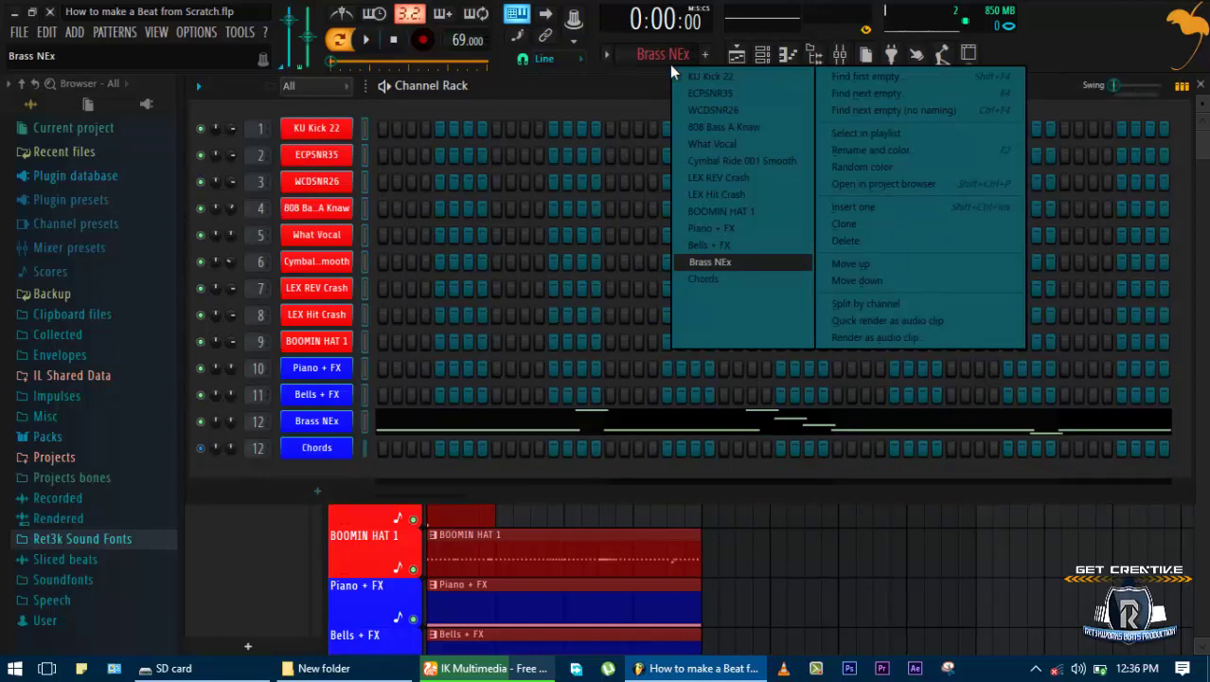
{"action": "left_click", "coordinate": [576, 494]}
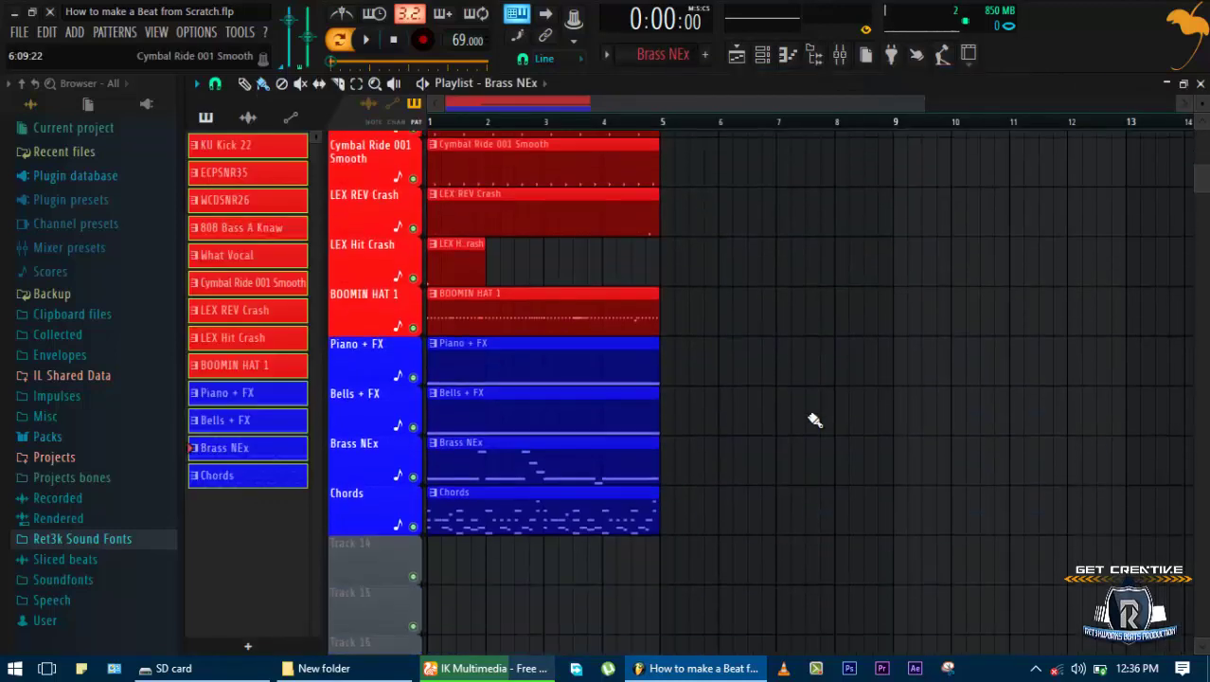
Mute the Chords playlist track, delete its clip, and save the project
{"action": "scroll", "coordinate": [815, 421], "scroll_direction": "down", "scroll_amount": 2}
{"action": "left_click", "coordinate": [416, 424]}
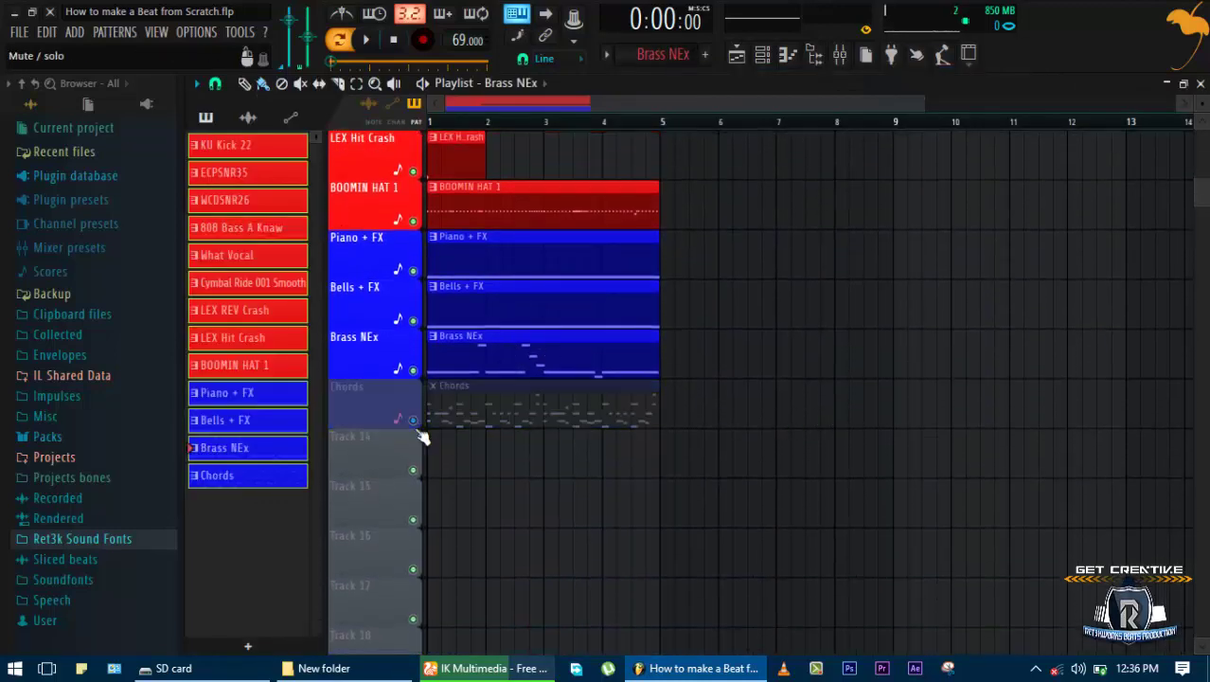
{"action": "right_click", "coordinate": [457, 421]}
{"action": "key", "text": "ctrl+s"}
Set the playlist snap to Bar and duplicate all clips so the copies start at bar 5
{"action": "scroll", "coordinate": [457, 419], "scroll_direction": "up", "scroll_amount": 1}
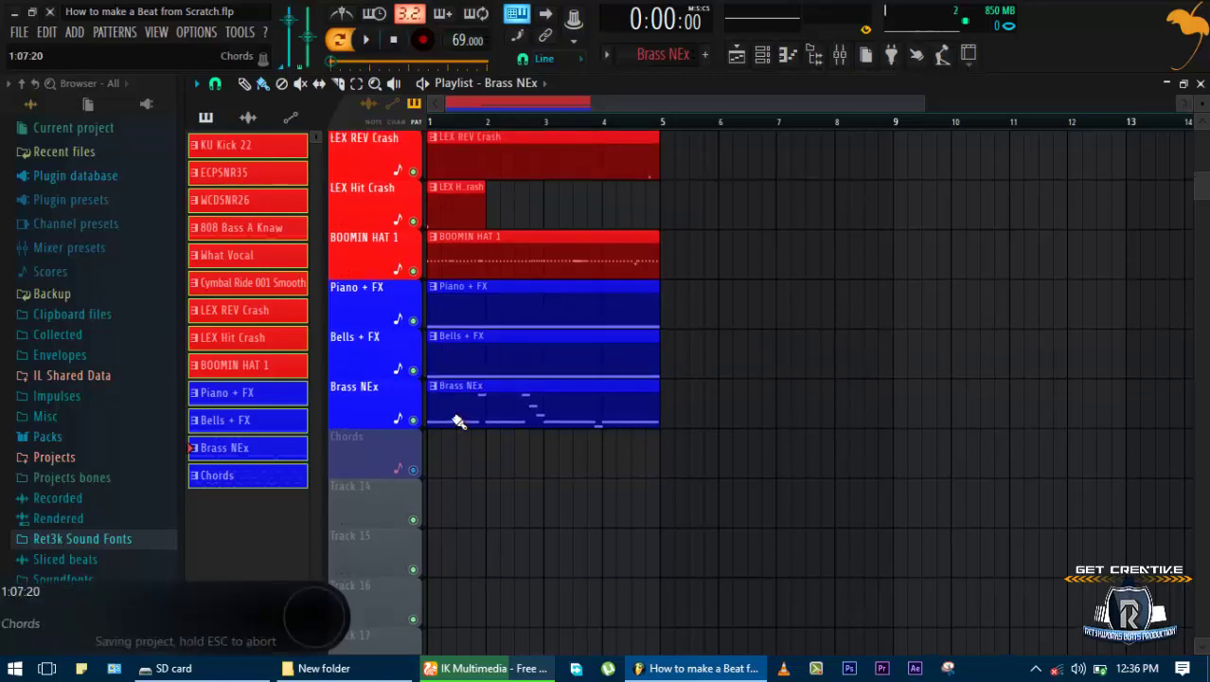
{"action": "scroll", "coordinate": [456, 421], "scroll_direction": "up", "scroll_amount": 6}
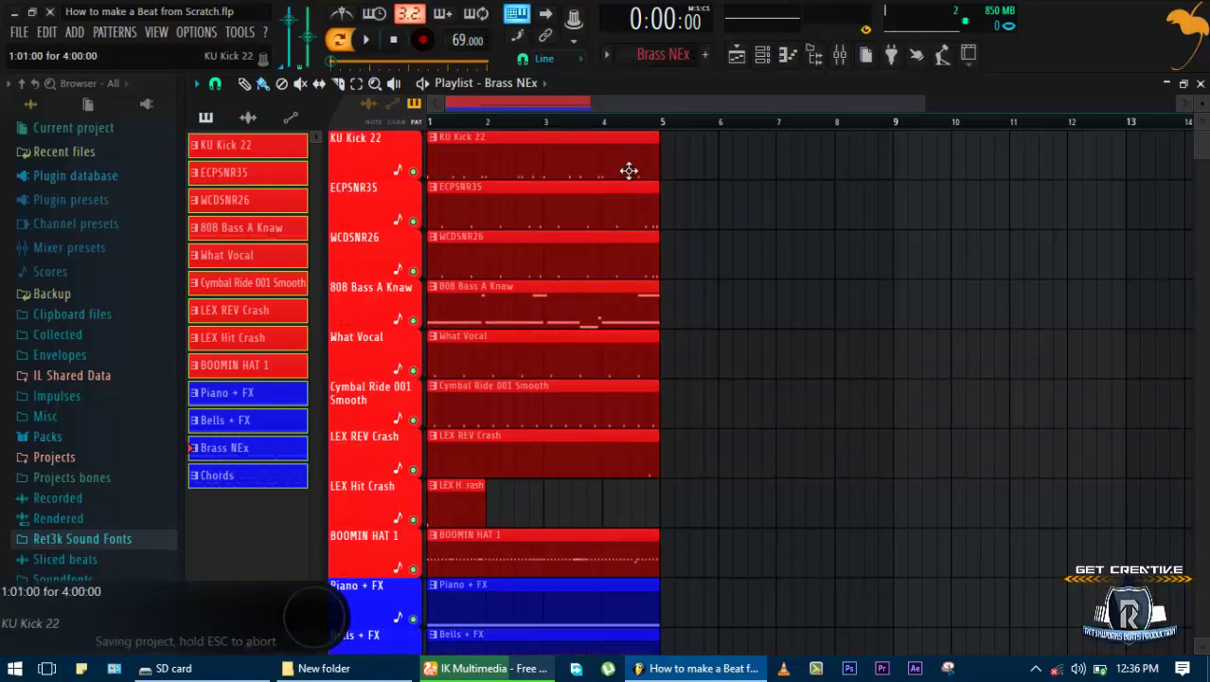
{"action": "key", "text": "ctrl+a"}
{"action": "left_click_drag", "start_coordinate": [529, 163], "coordinate": [773, 161]}
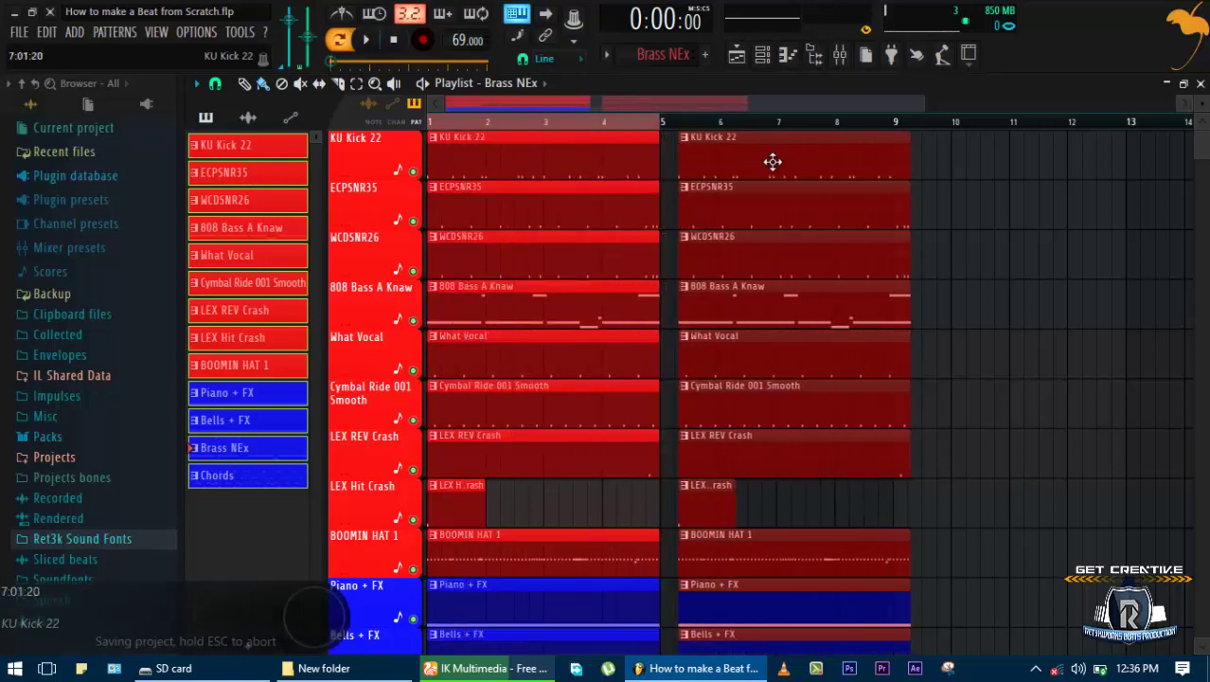
{"action": "key", "text": "ctrl+z"}
{"action": "left_click", "coordinate": [215, 84]}
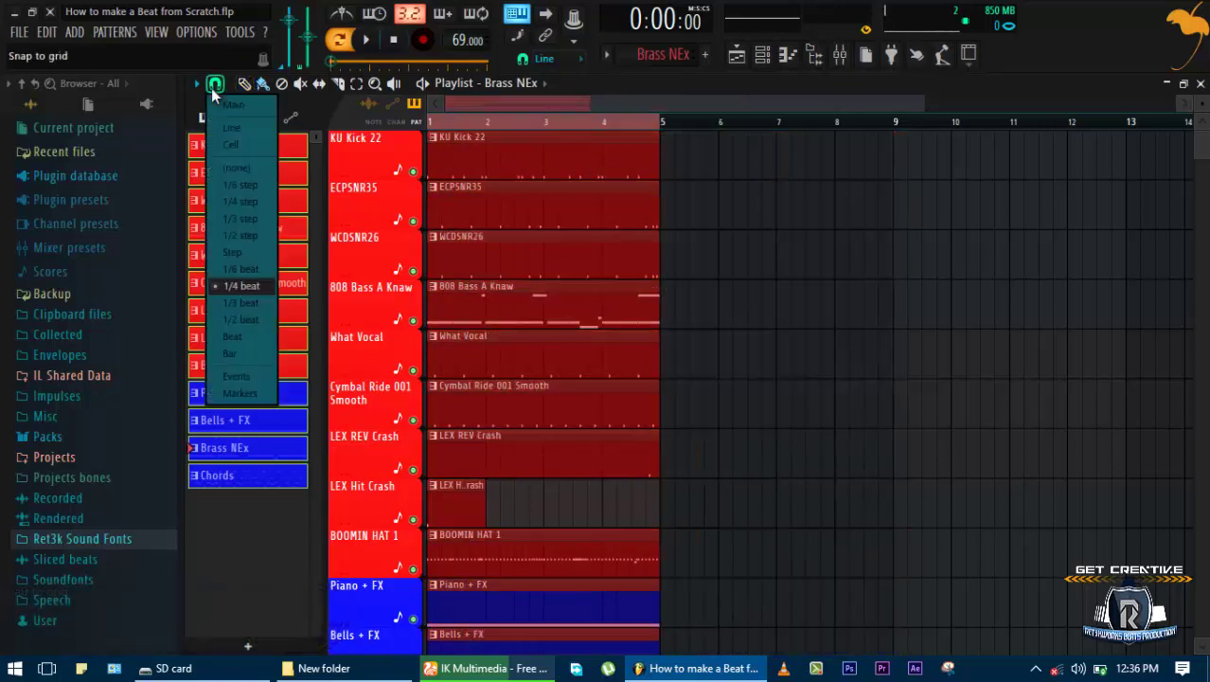
{"action": "left_click", "coordinate": [254, 356]}
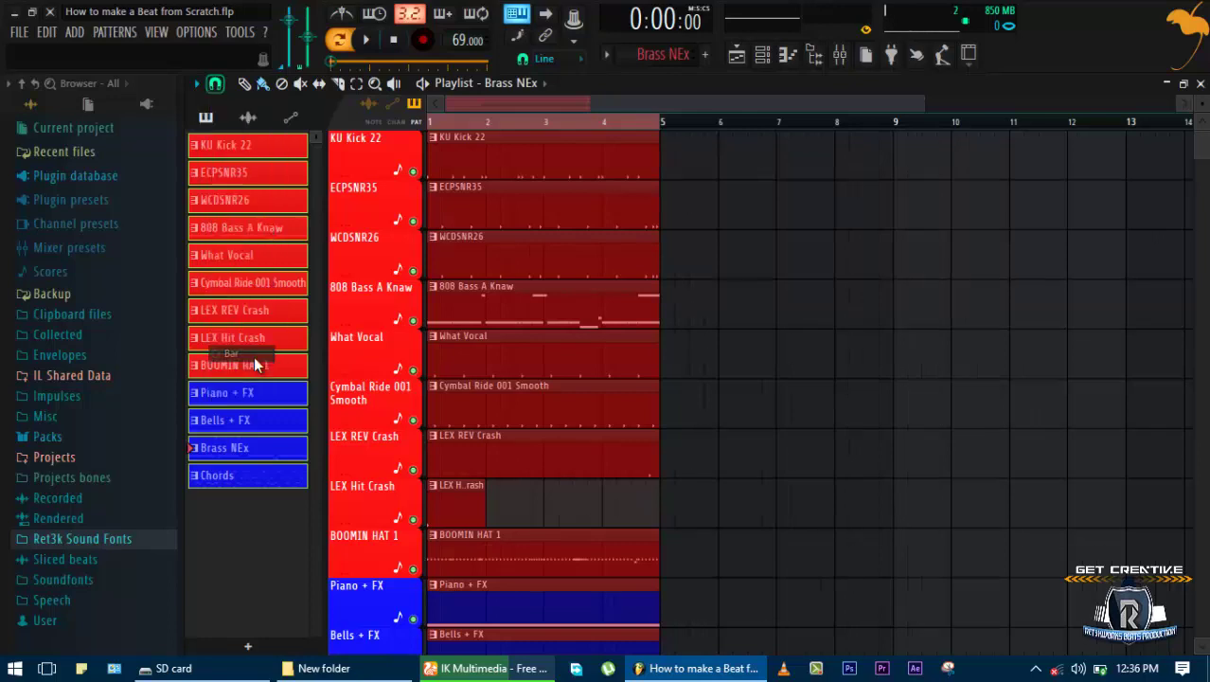
{"action": "mouse_move", "coordinate": [516, 154]}
{"action": "left_mouse_down"}
{"action": "mouse_move", "coordinate": [801, 133]}
{"action": "mouse_move", "coordinate": [740, 141]}
{"action": "left_mouse_up"}
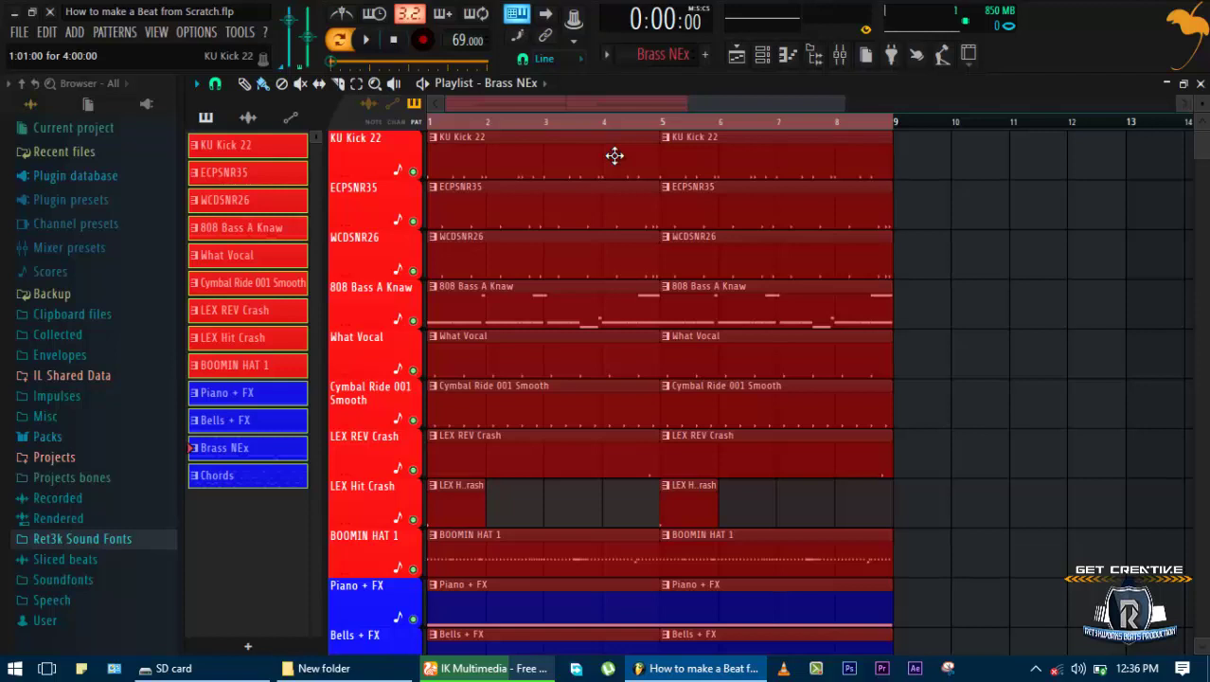
Duplicate the whole eight-bar block of clips to bar 9, and deselect the clips
{"action": "scroll", "coordinate": [614, 155], "scroll_direction": "down", "scroll_amount": 5}
{"action": "mouse_move", "coordinate": [489, 147]}
{"action": "left_mouse_down"}
{"action": "mouse_move", "coordinate": [761, 156]}
{"action": "mouse_move", "coordinate": [752, 160]}
{"action": "left_mouse_up"}
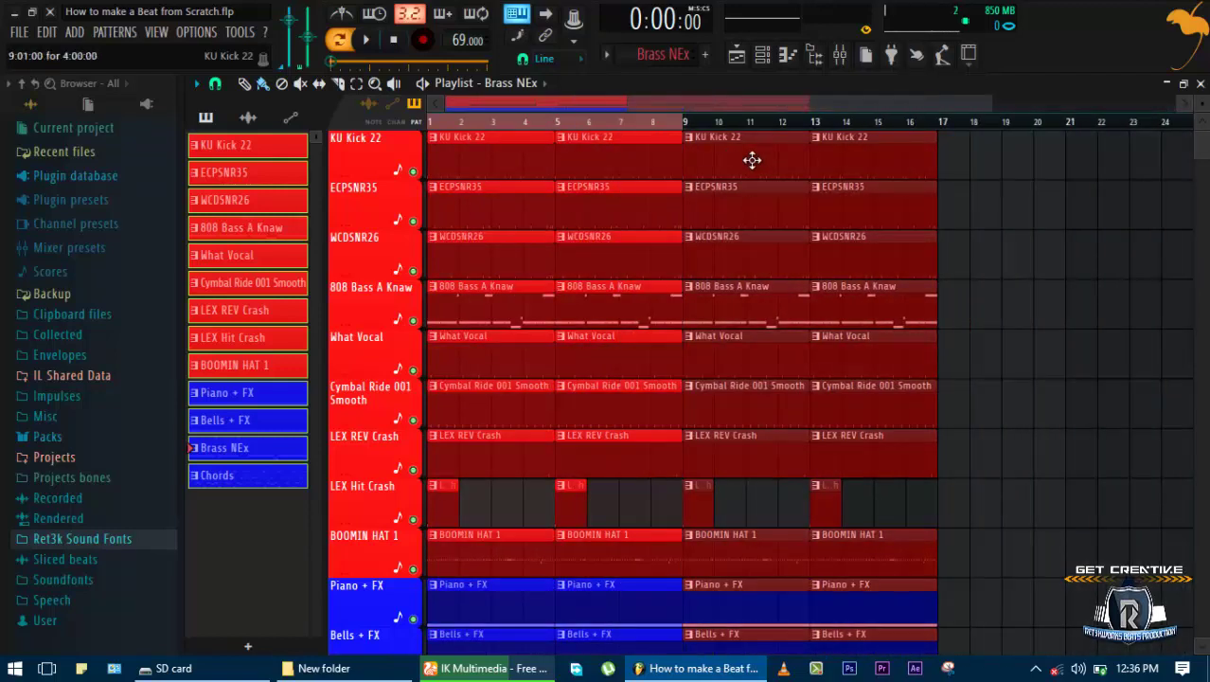
{"action": "left_click", "coordinate": [752, 160]}
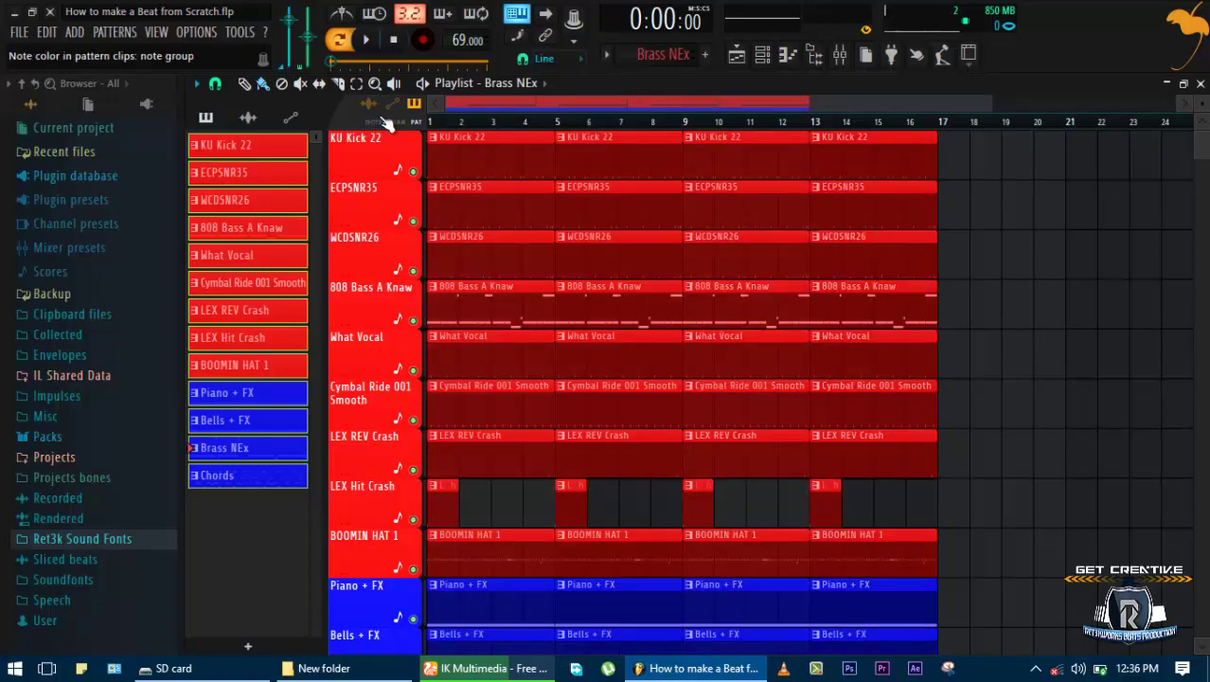
Solo and unsolo the KU Kick 22 track, and delete its clip at bar 1
{"action": "right_click", "coordinate": [413, 172]}
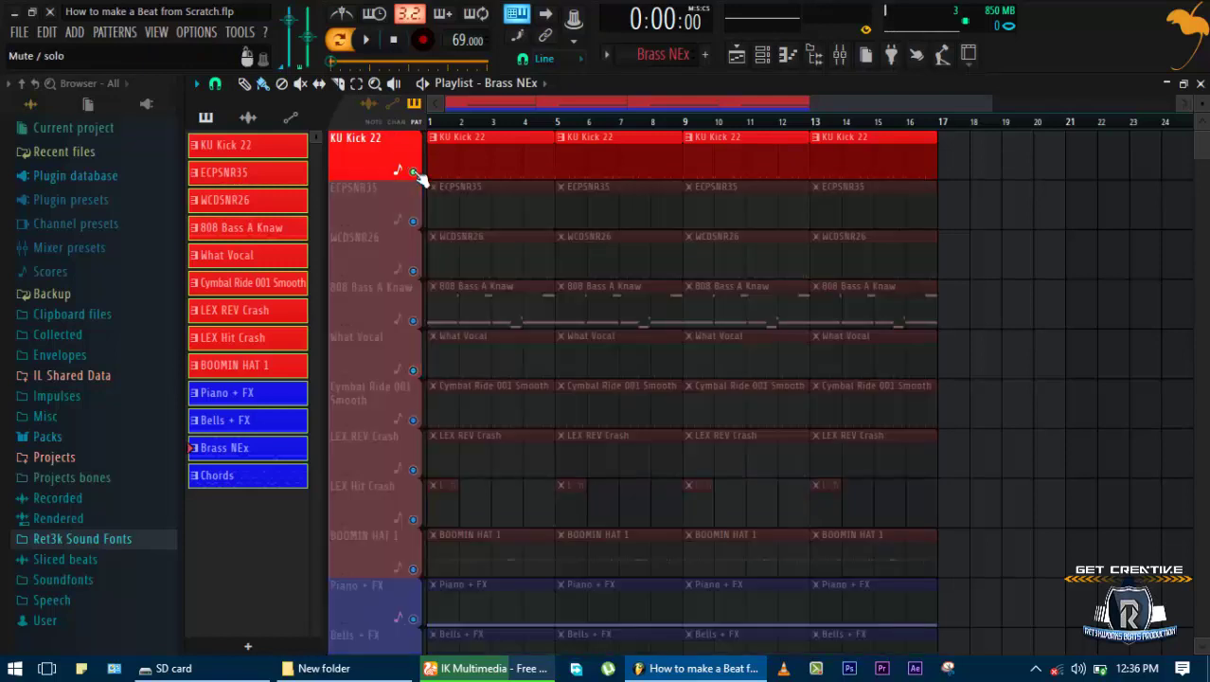
{"action": "right_click", "coordinate": [413, 174]}
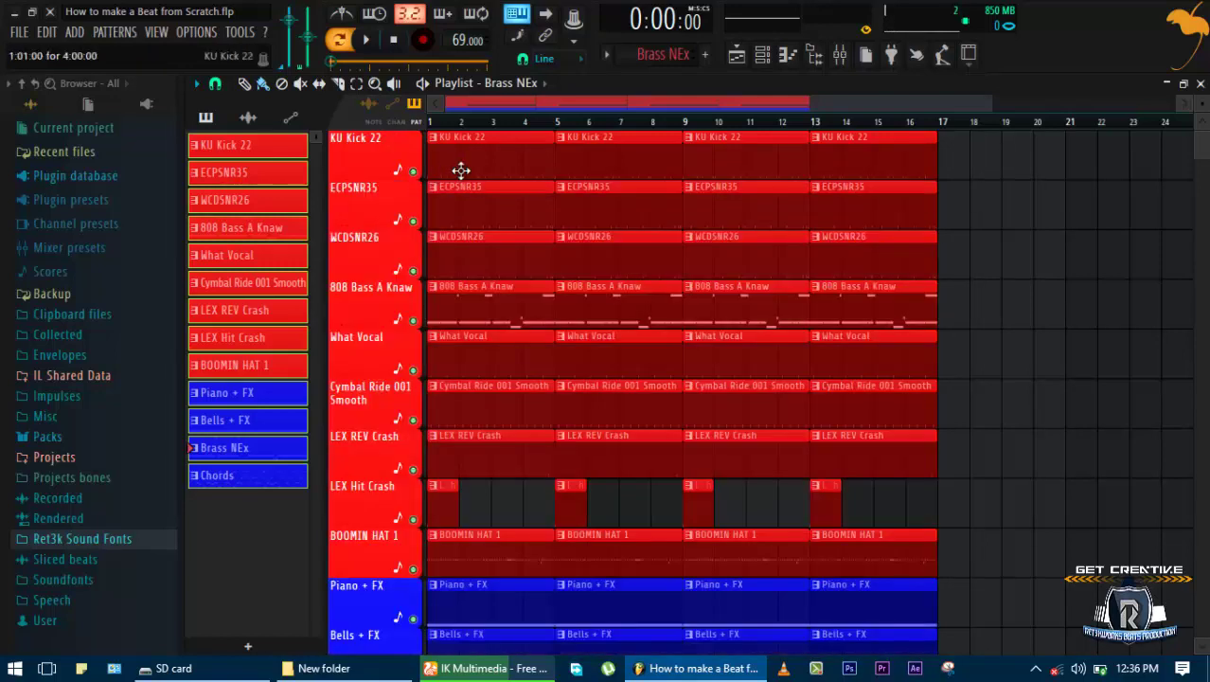
{"action": "right_click", "coordinate": [461, 171]}
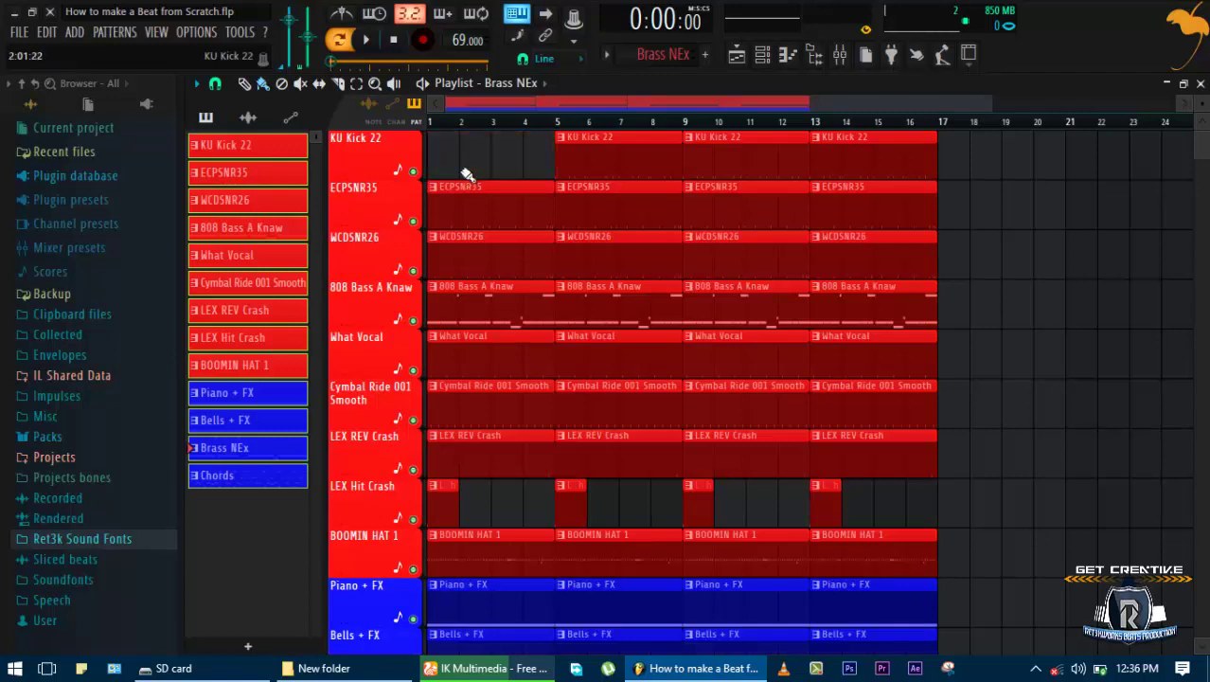
Add a time marker at bar 1 of the playlist and name it Intro
{"action": "key", "text": "ctrl+t"}
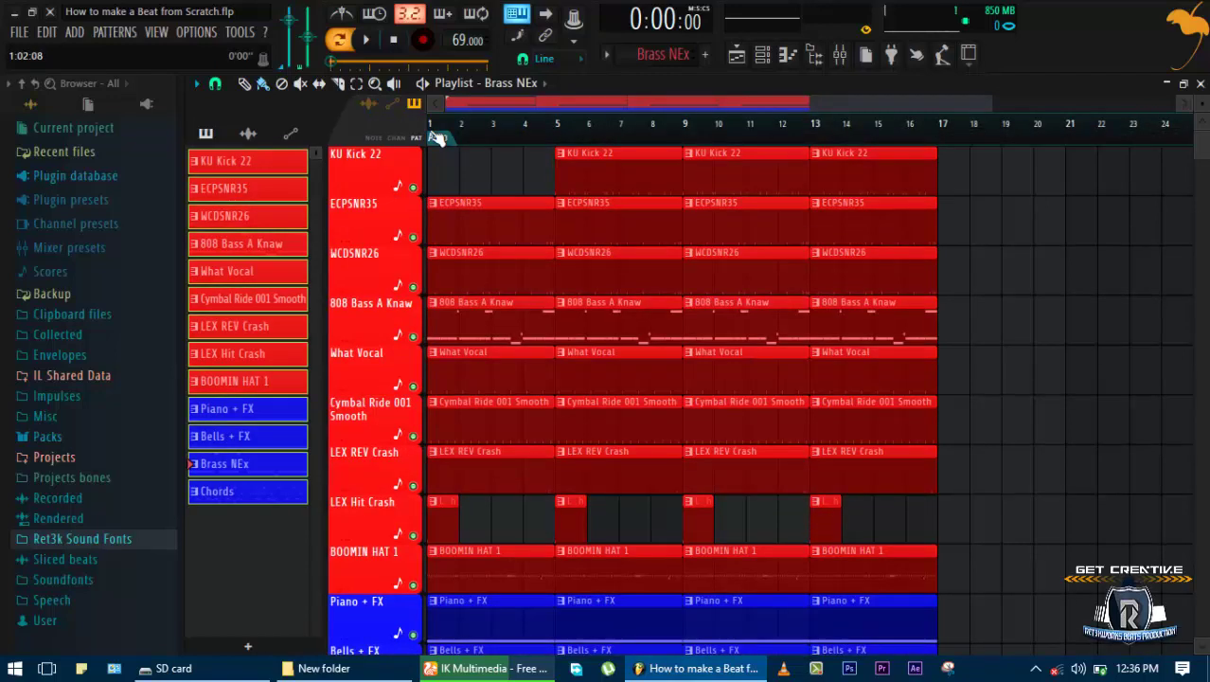
{"action": "left_click", "coordinate": [438, 140]}
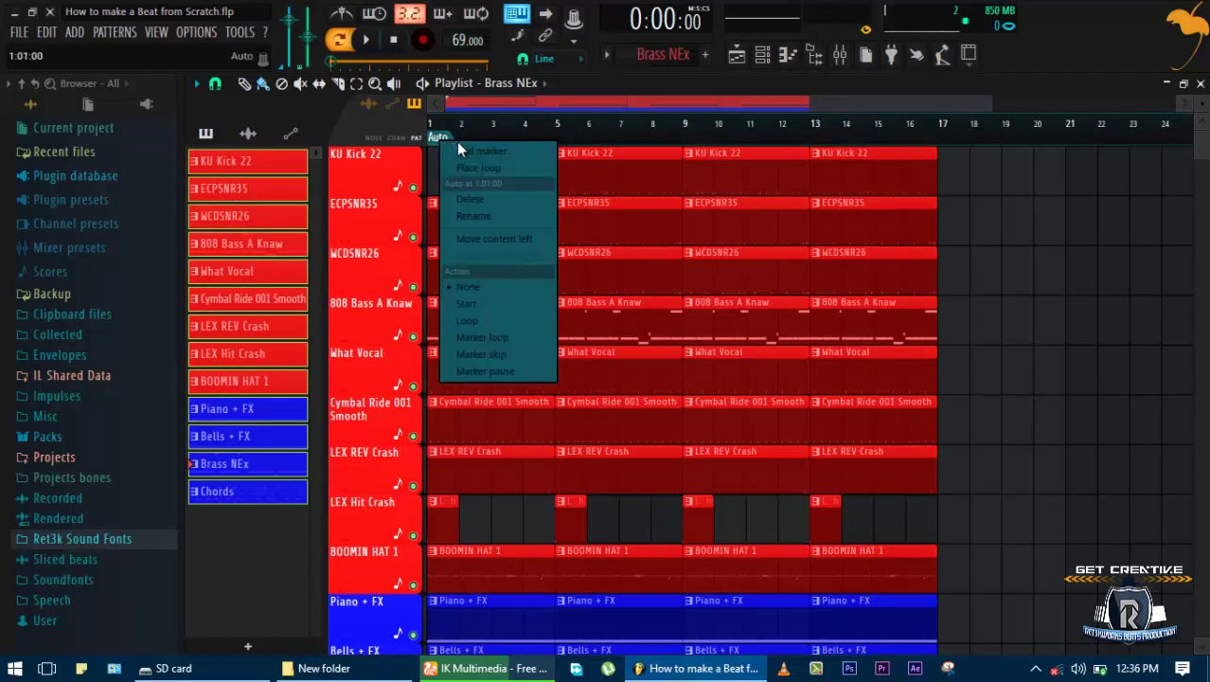
{"action": "left_click", "coordinate": [487, 216]}
{"action": "type", "text": "Intro"}
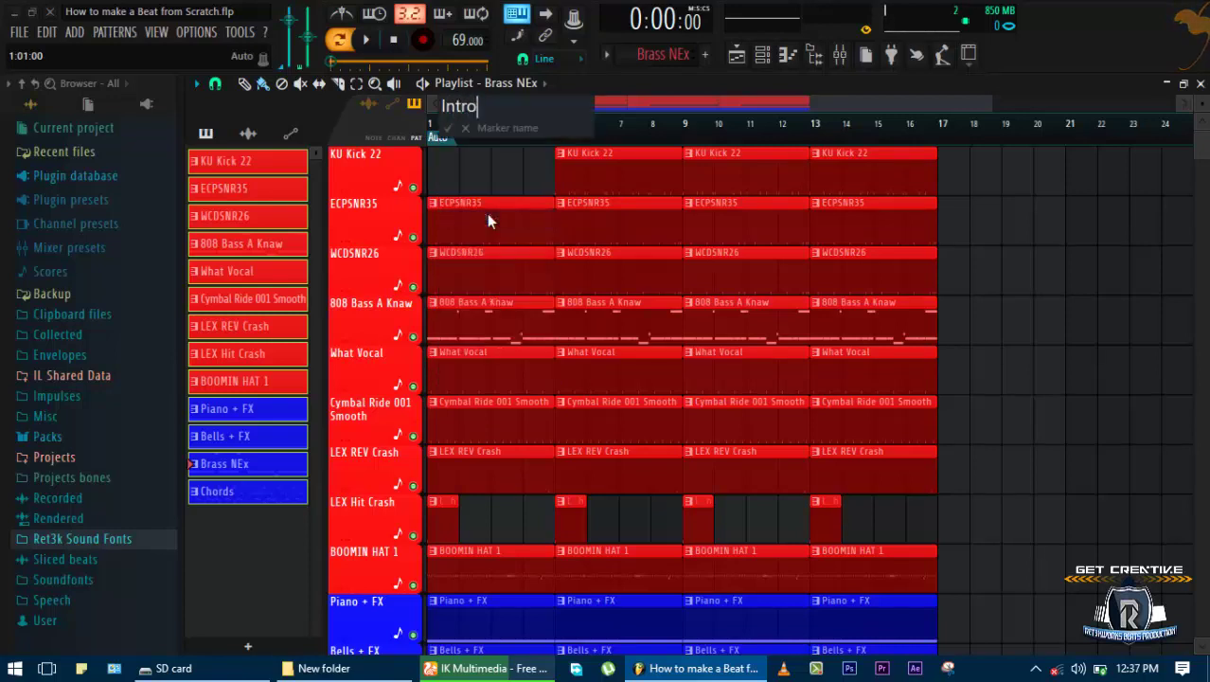
{"action": "key", "text": "Return"}
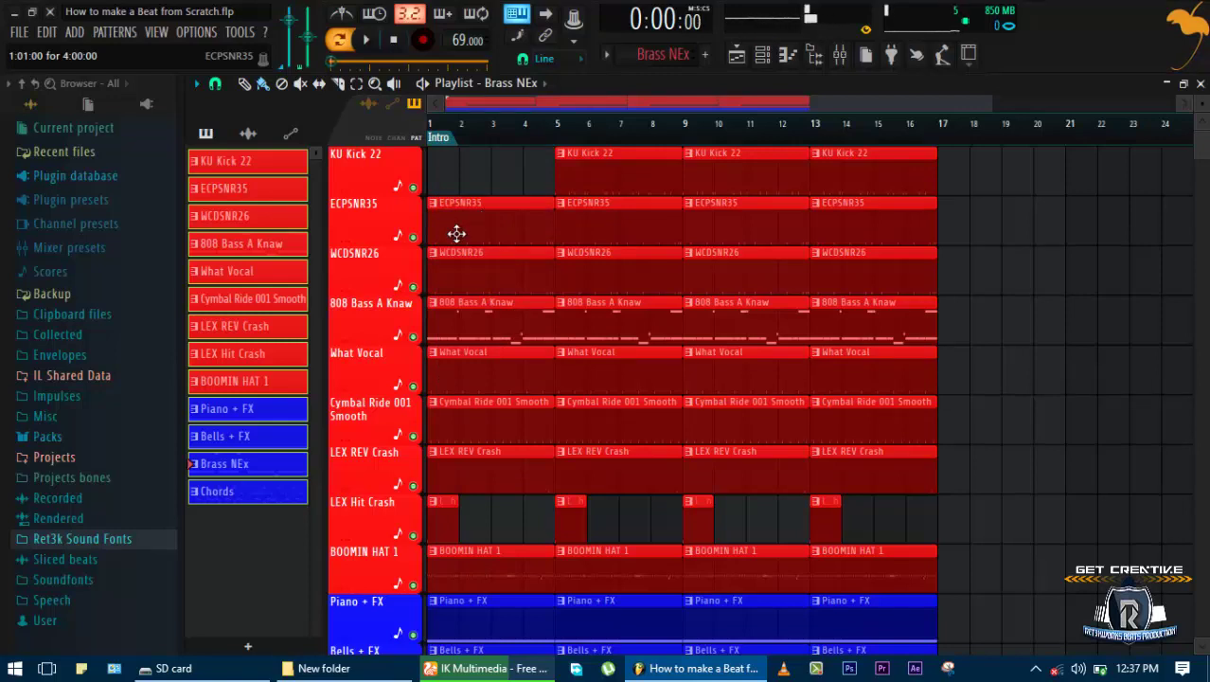
{"action": "left_click", "coordinate": [445, 140]}
Delete the bar 1 clips of 808 Bass A Knaw, ECPSNR35 and What Vocal from the intro
{"action": "scroll", "coordinate": [445, 146], "scroll_direction": "down", "scroll_amount": 2}
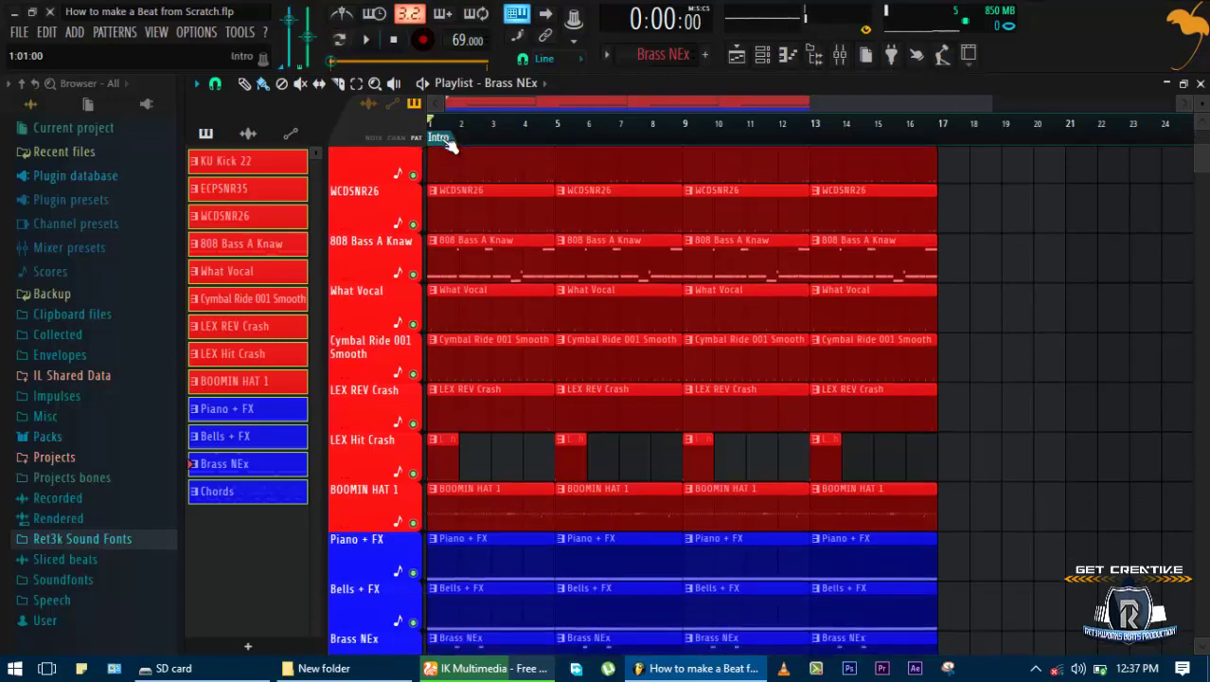
{"action": "scroll", "coordinate": [441, 149], "scroll_direction": "up", "scroll_amount": 2}
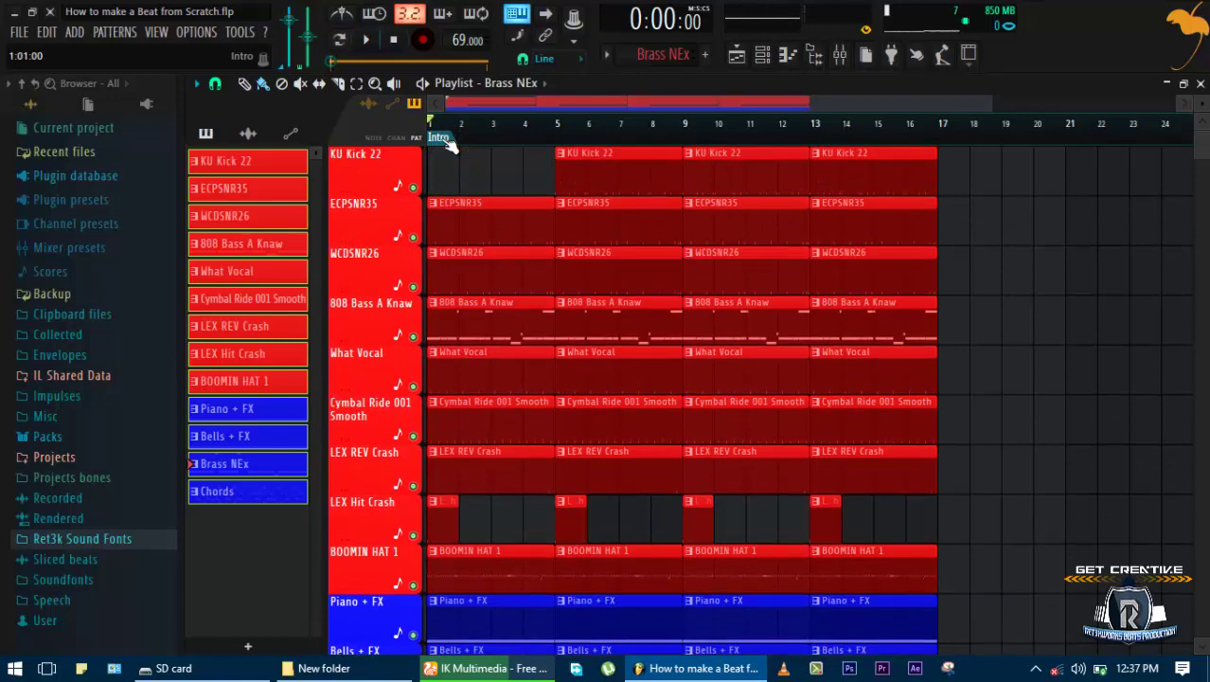
{"action": "left_click", "coordinate": [435, 305]}
{"action": "left_click", "coordinate": [464, 322]}
{"action": "right_click", "coordinate": [467, 319]}
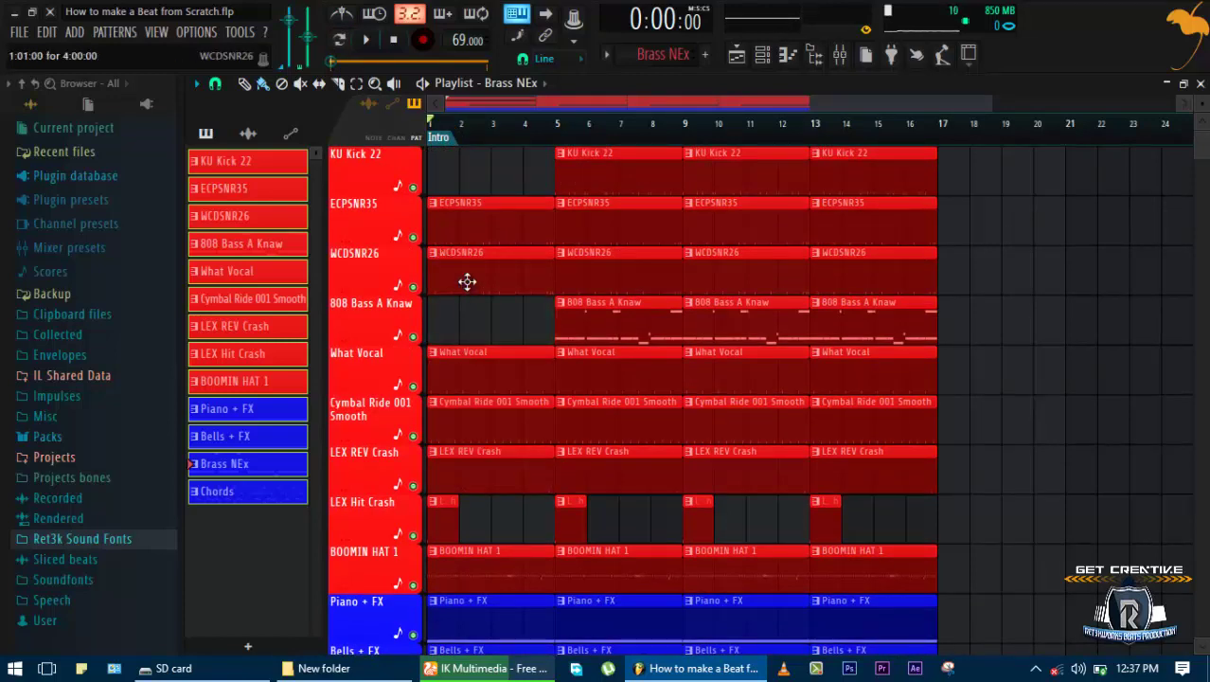
{"action": "right_click", "coordinate": [466, 224]}
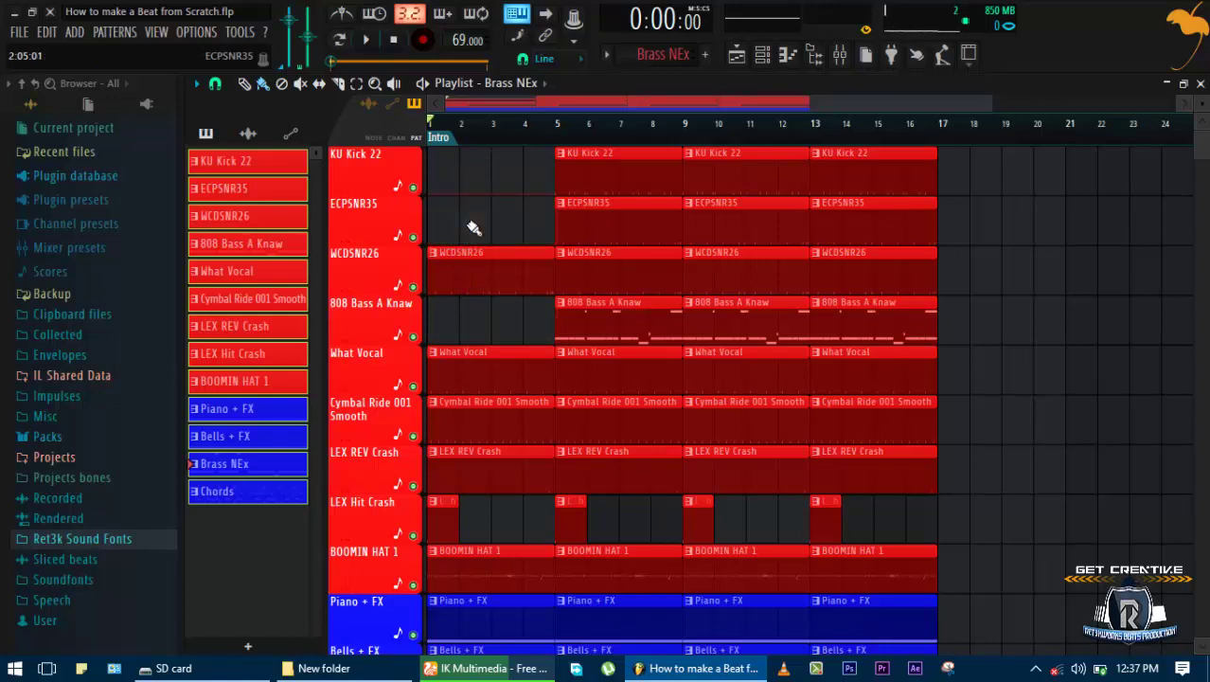
{"action": "right_click", "coordinate": [484, 382]}
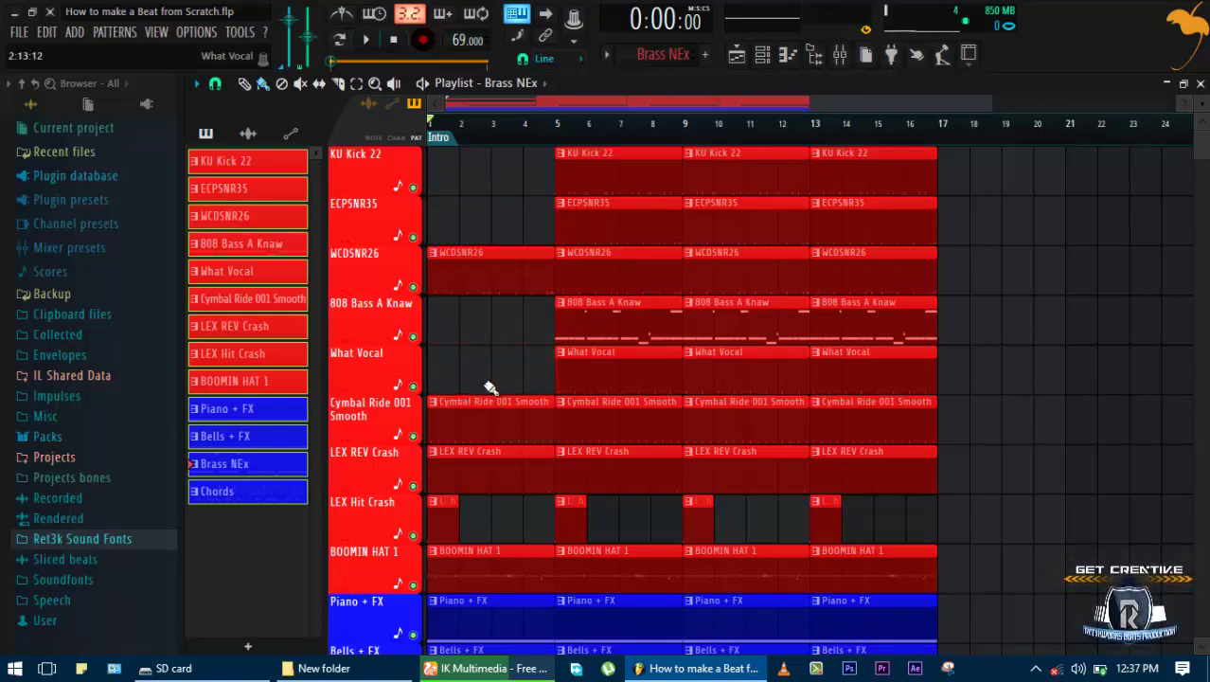
Delete the bar 1 clips of LEX Hit Crash, BOOMIN HAT 1, Piano + FX and Brass NEx from the intro
{"action": "scroll", "coordinate": [484, 427], "scroll_direction": "down", "scroll_amount": 3}
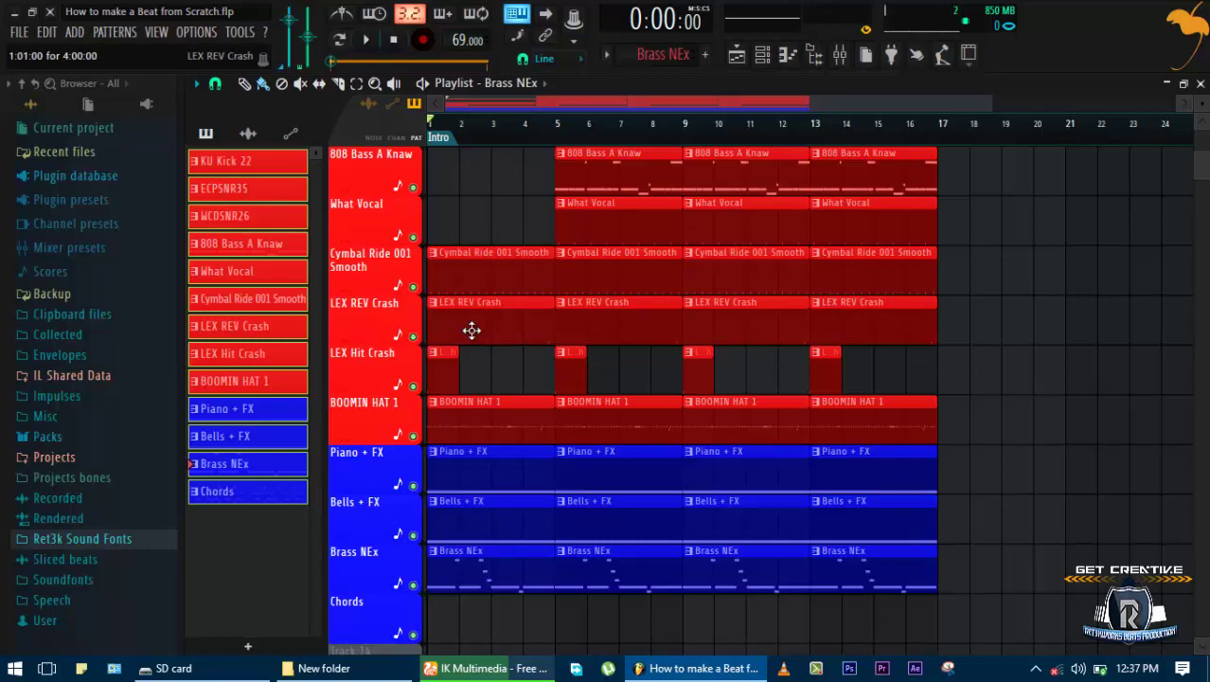
{"action": "right_click", "coordinate": [447, 364]}
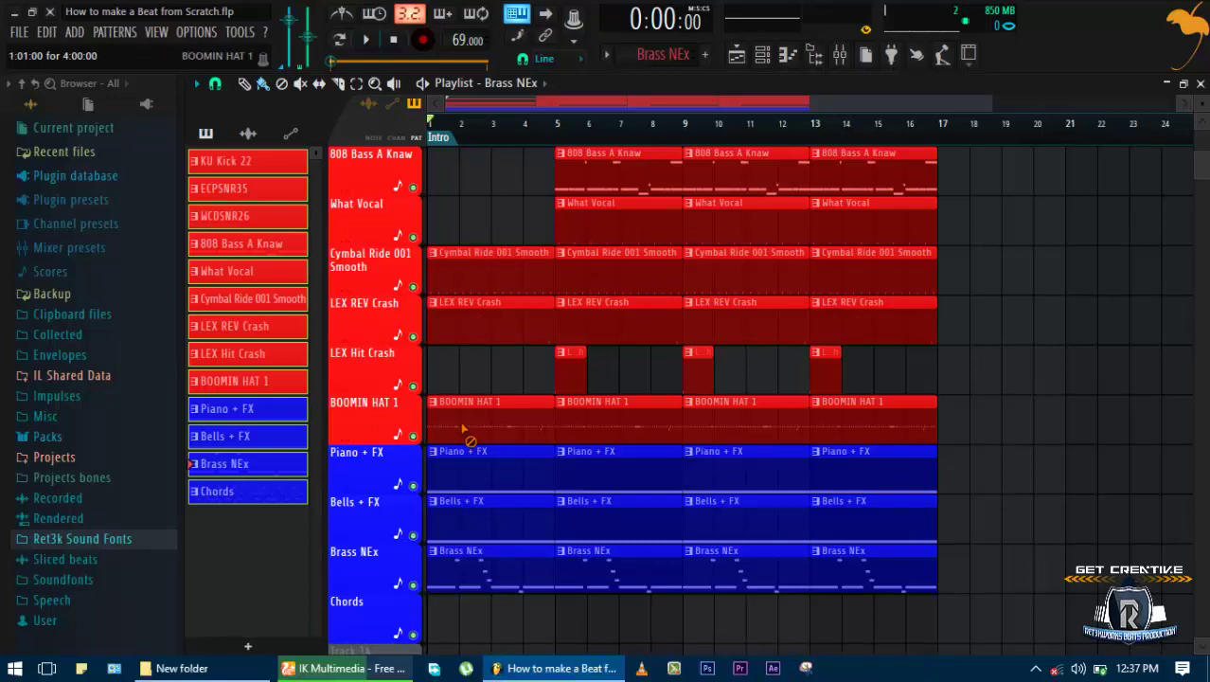
{"action": "right_click", "coordinate": [464, 431]}
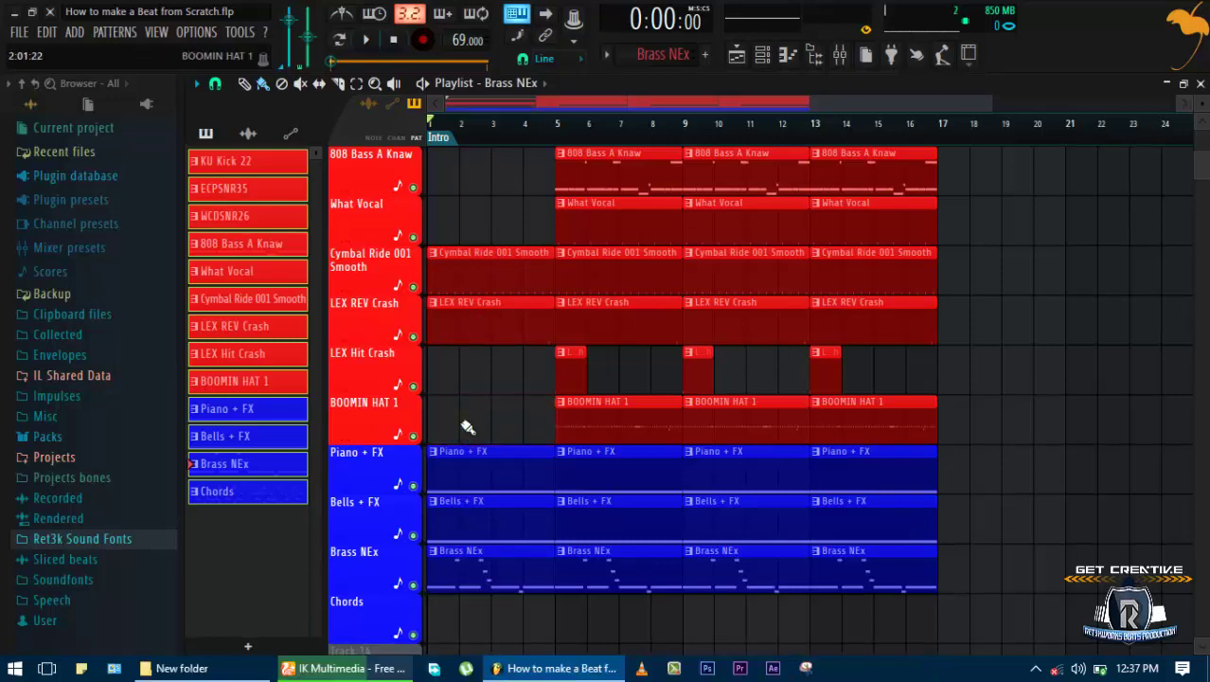
{"action": "right_click", "coordinate": [461, 476]}
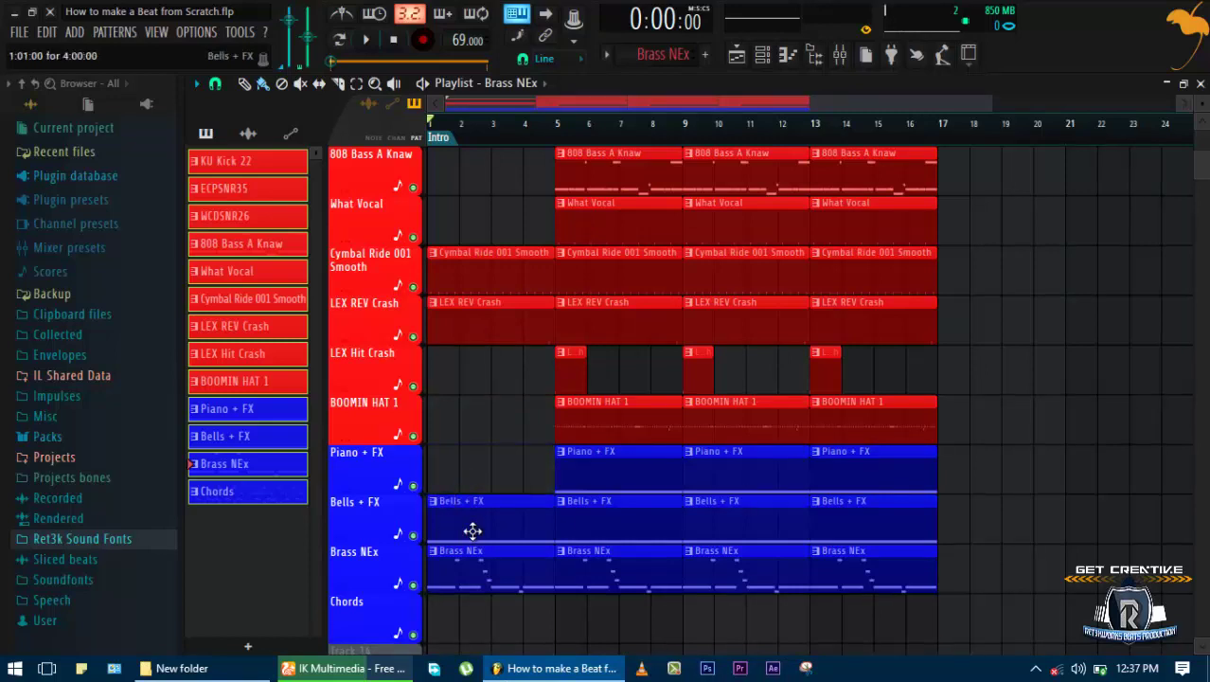
{"action": "right_click", "coordinate": [476, 585]}
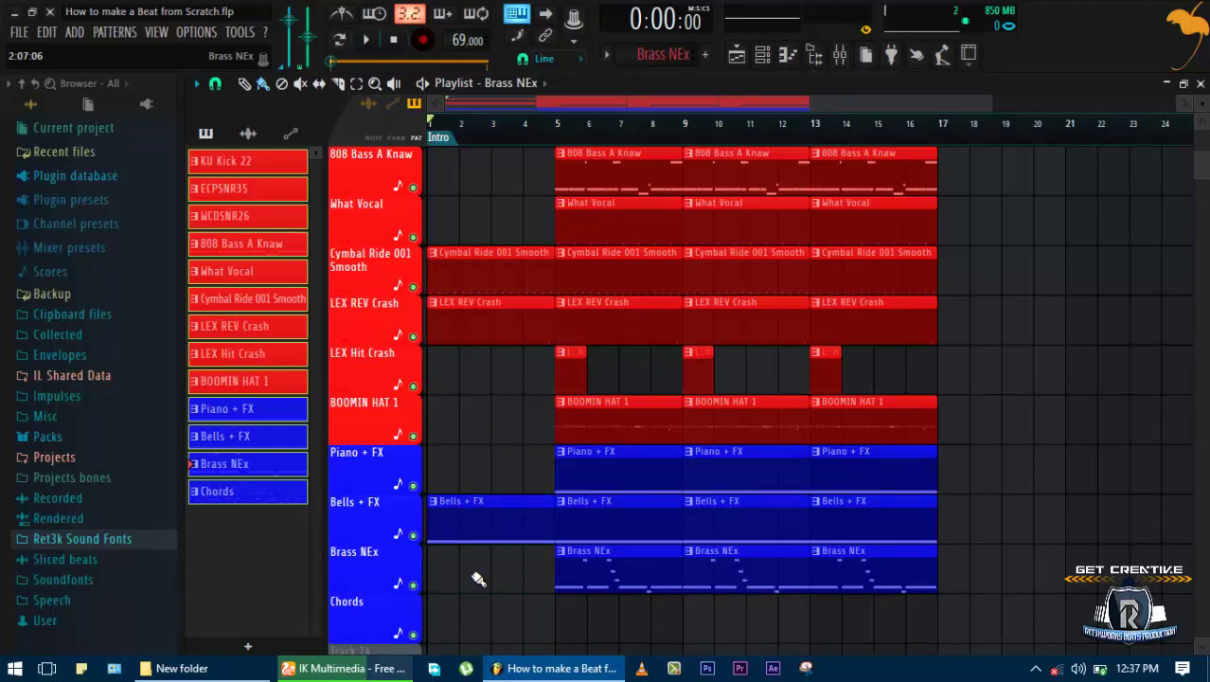
Play the arrangement from the Intro marker and save the project
{"action": "key", "text": "F6"}
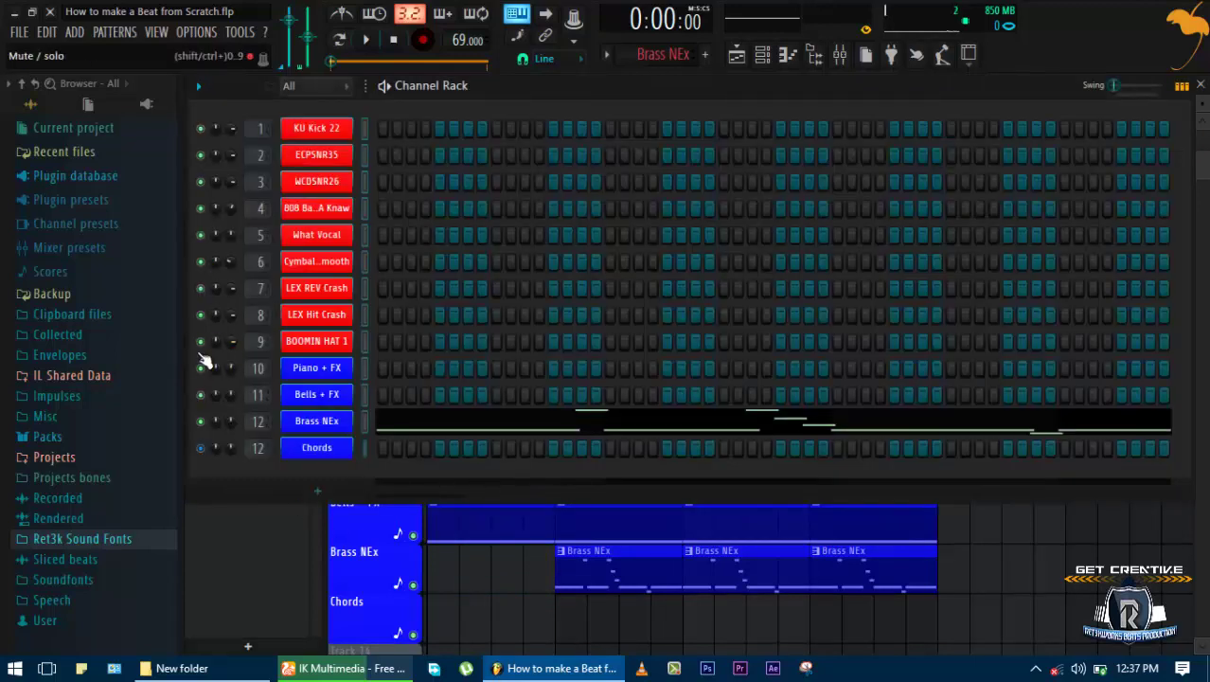
{"action": "key", "text": "F6"}
{"action": "key", "text": "space"}
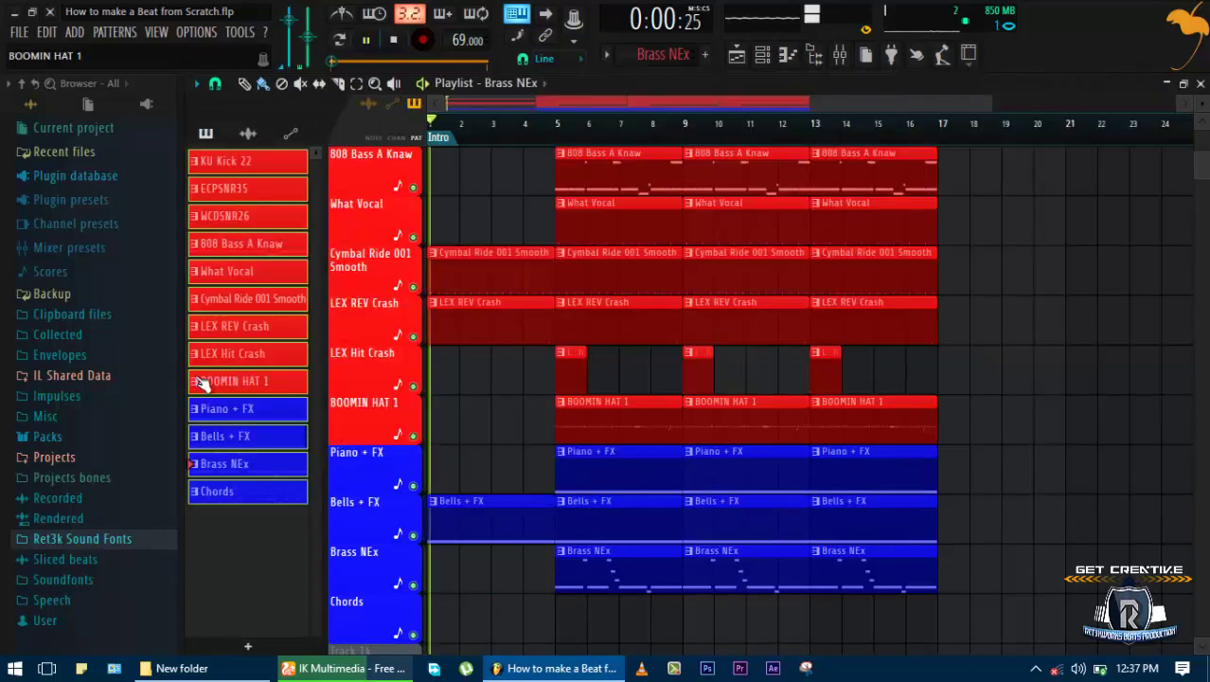
{"action": "key", "text": "ctrl+s"}
{"action": "scroll", "coordinate": [202, 383], "scroll_direction": "up", "scroll_amount": 3}
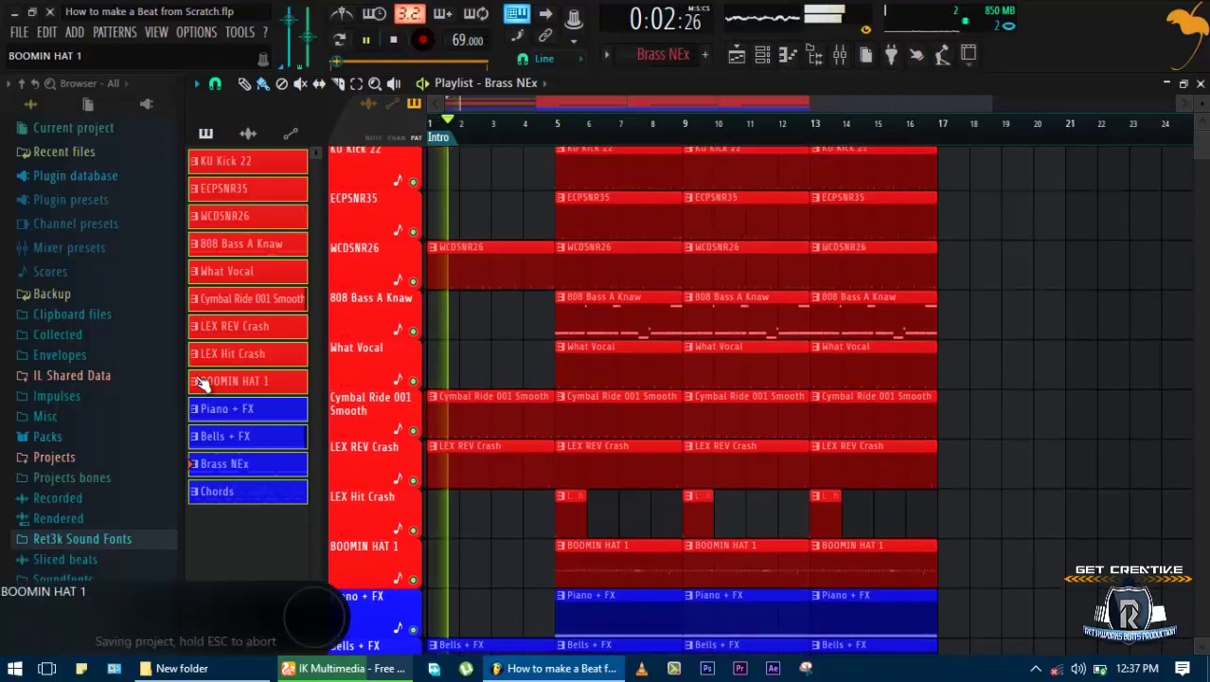
{"action": "scroll", "coordinate": [201, 384], "scroll_direction": "down", "scroll_amount": 2}
{"action": "scroll", "coordinate": [202, 383], "scroll_direction": "down", "scroll_amount": 1}
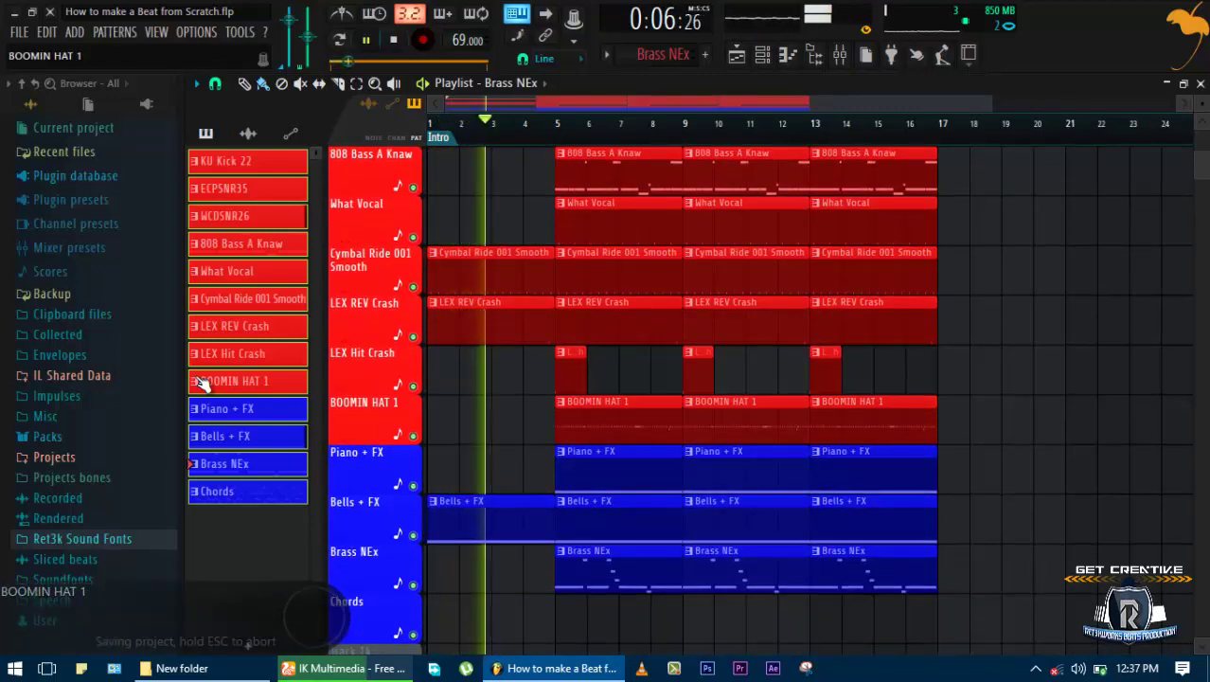
Delete the Brass NEx clip at bar 5 and stop playback
{"action": "right_click", "coordinate": [610, 581]}
{"action": "scroll", "coordinate": [615, 355], "scroll_direction": "up", "scroll_amount": 3}
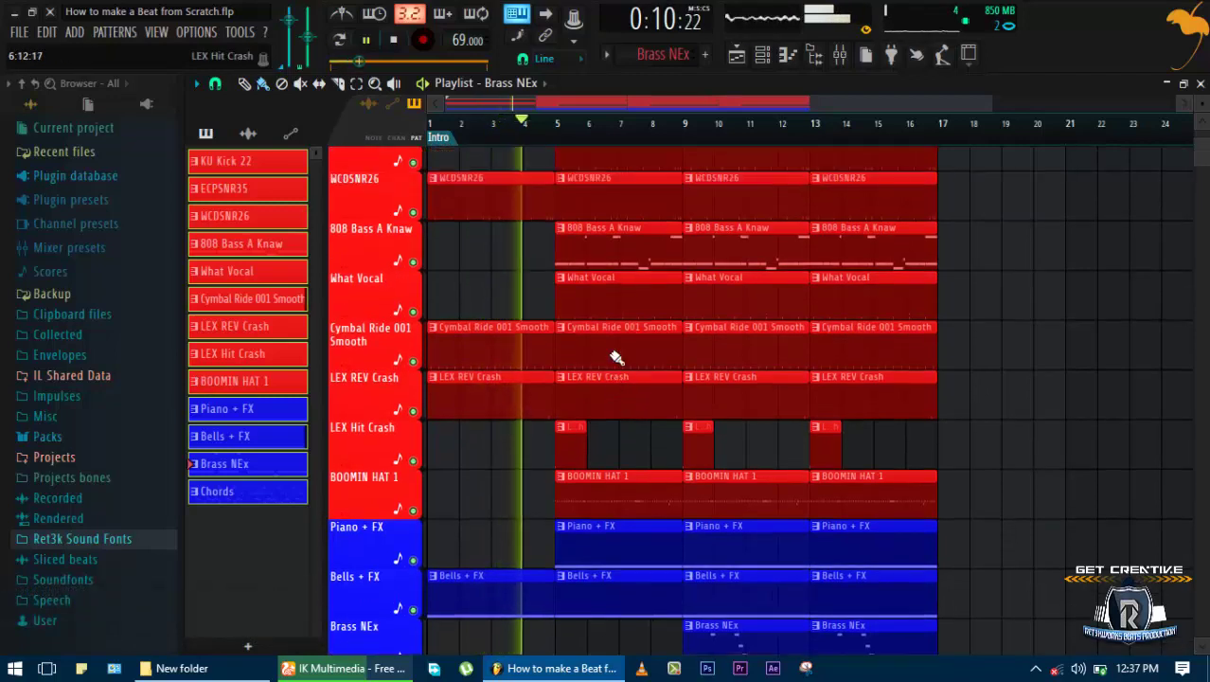
{"action": "scroll", "coordinate": [616, 355], "scroll_direction": "down", "scroll_amount": 4}
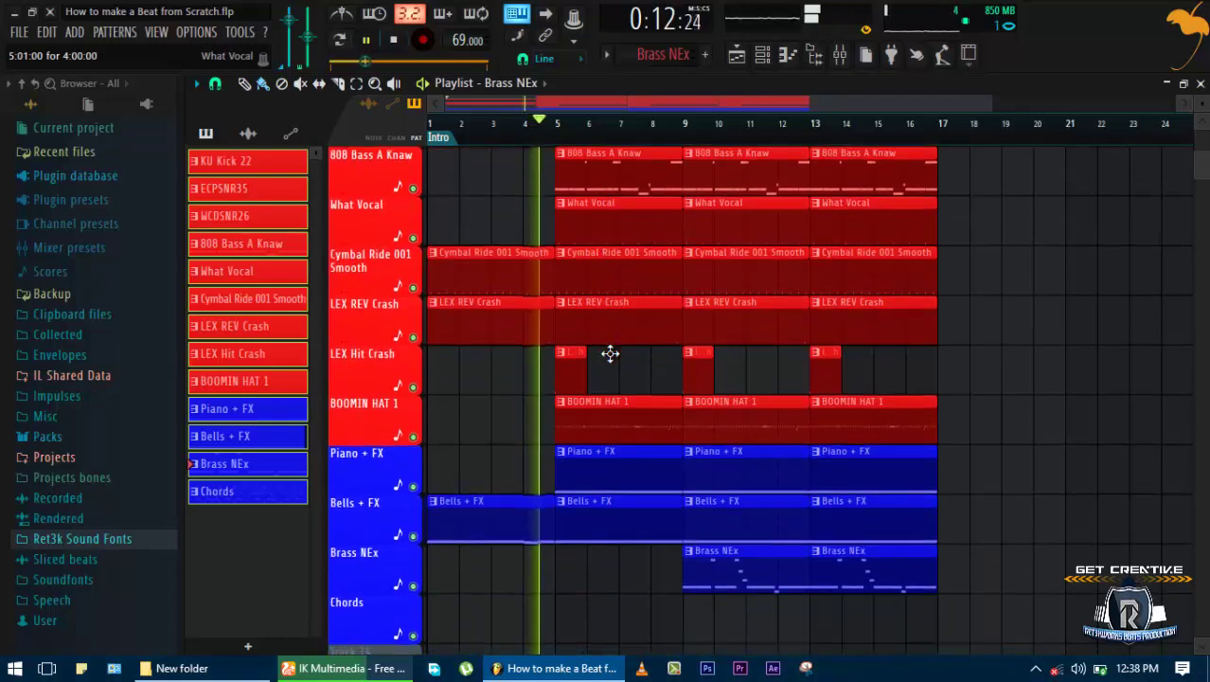
{"action": "key", "text": "space"}
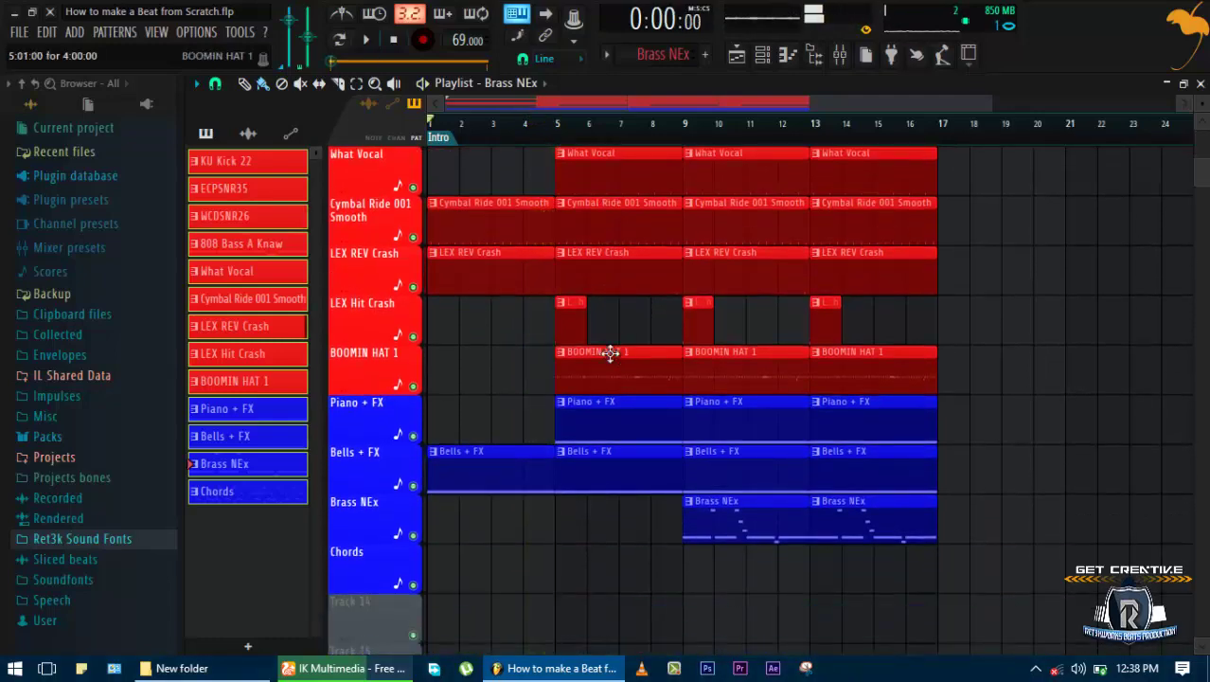
Save the project and delete the KU Kick 22 clip at bar 5
{"action": "scroll", "coordinate": [611, 353], "scroll_direction": "up", "scroll_amount": 4}
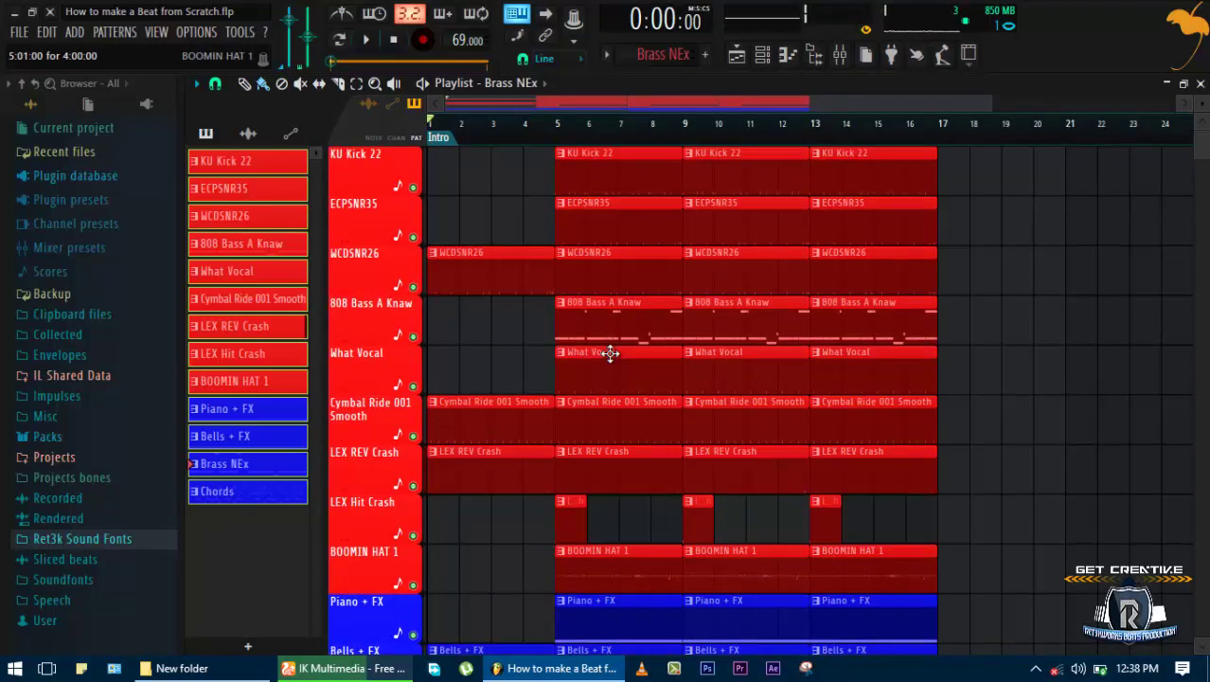
{"action": "key", "text": "ctrl+s"}
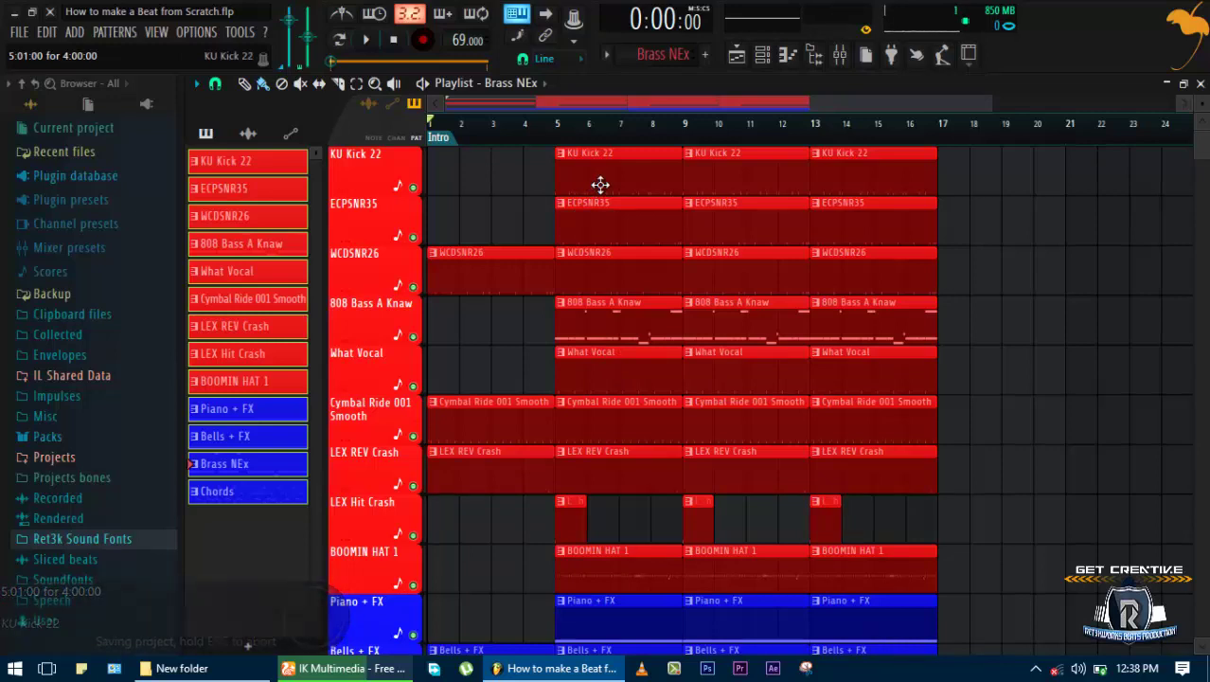
{"action": "right_click", "coordinate": [600, 184]}
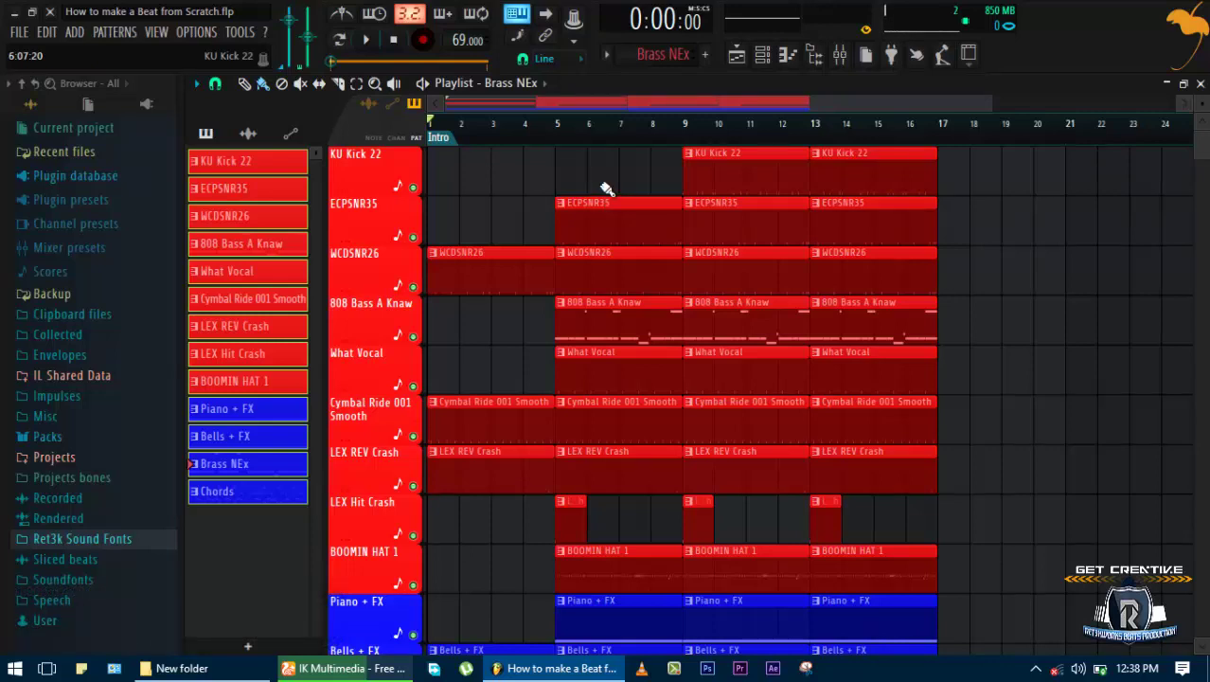
Delete the KU Kick 22, ECPSNR35 and 808 Bass A Knaw clips at bar 5 in the playlist
{"action": "key", "text": "ctrl+z"}
{"action": "right_click", "coordinate": [608, 188]}
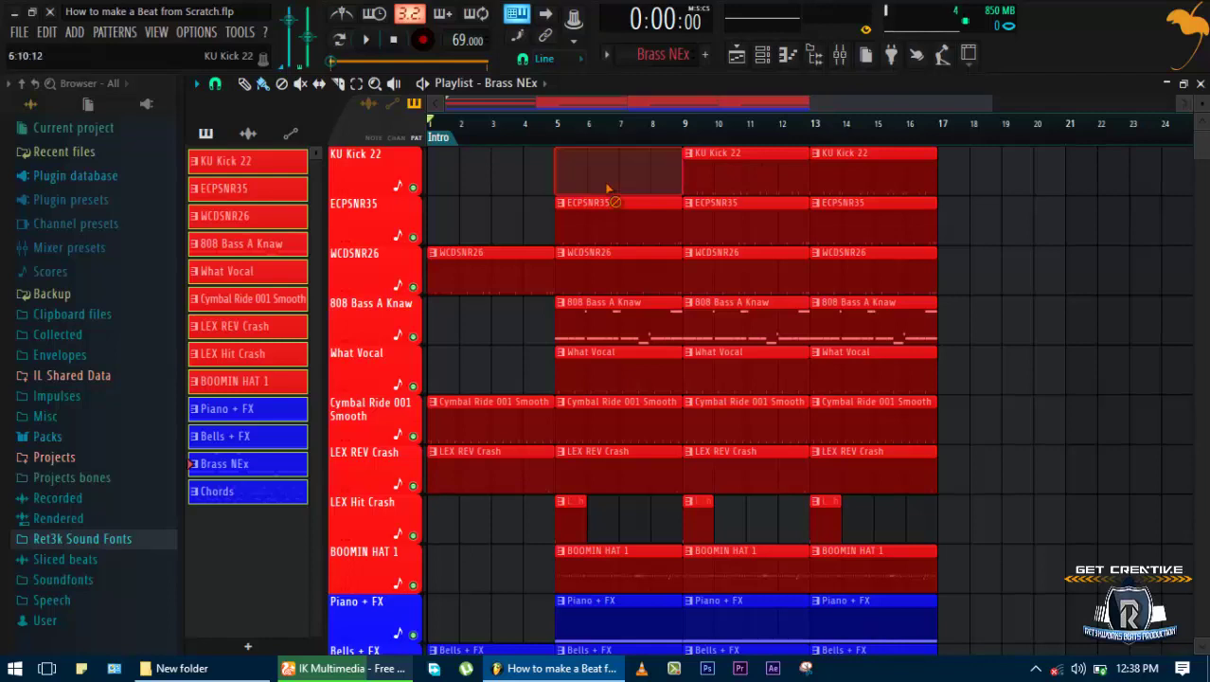
{"action": "left_click", "coordinate": [562, 132]}
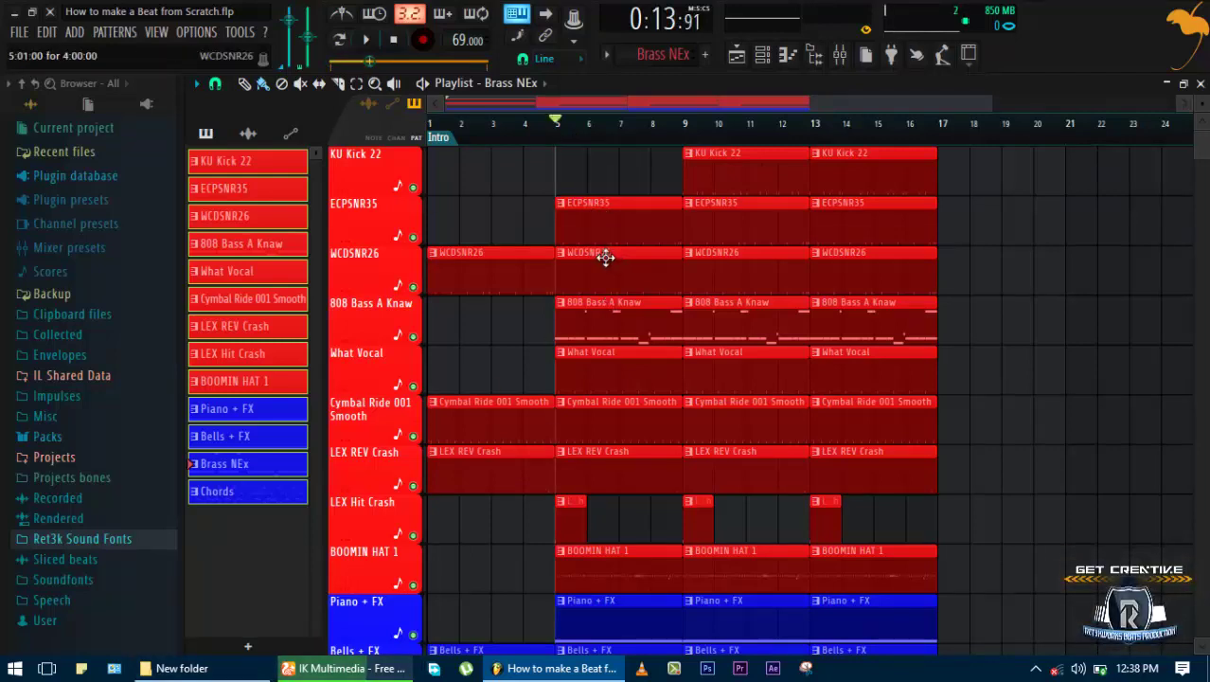
{"action": "right_click", "coordinate": [604, 216]}
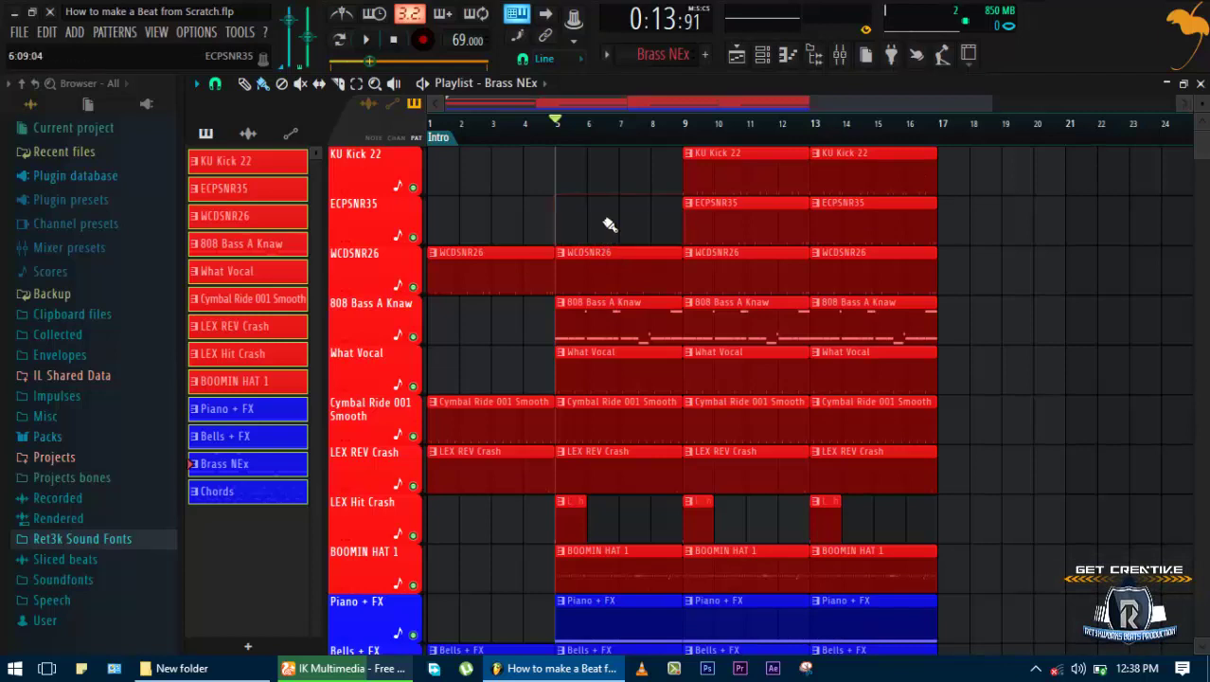
{"action": "right_click", "coordinate": [597, 332]}
{"action": "scroll", "coordinate": [608, 406], "scroll_direction": "down", "scroll_amount": 4}
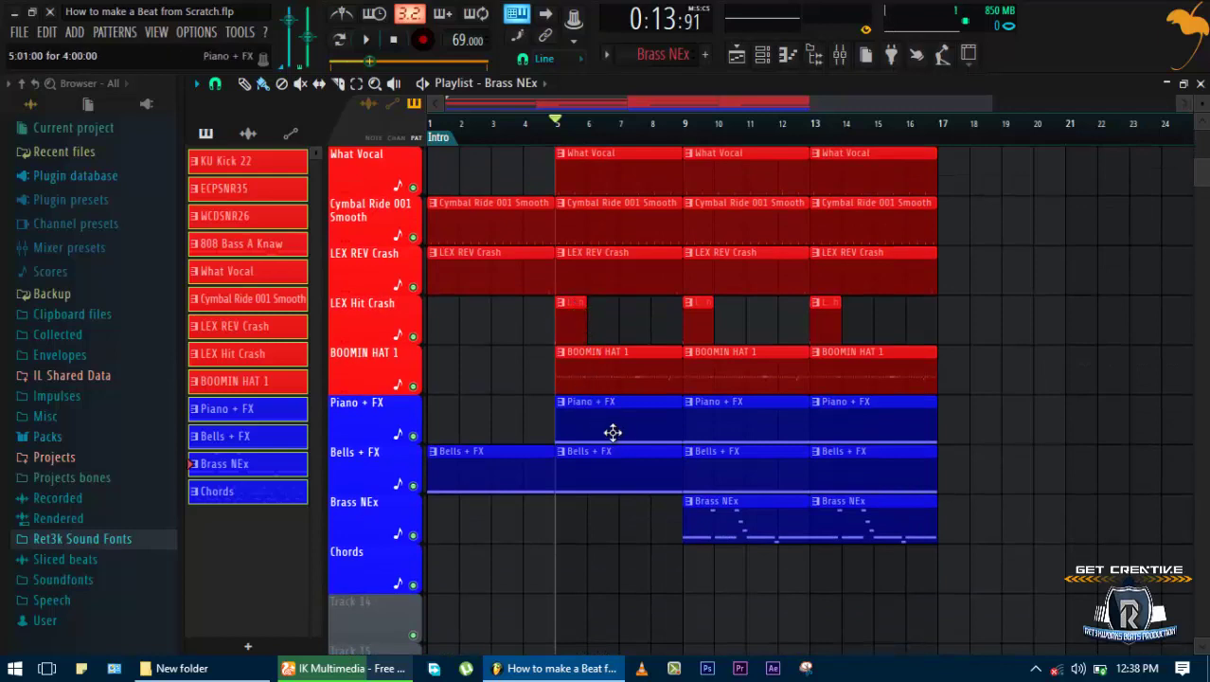
Play the arrangement from bar 4 and lower the Piano + FX channel's volume in the Channel Rack
{"action": "left_click", "coordinate": [521, 129]}
{"action": "key", "text": "space"}
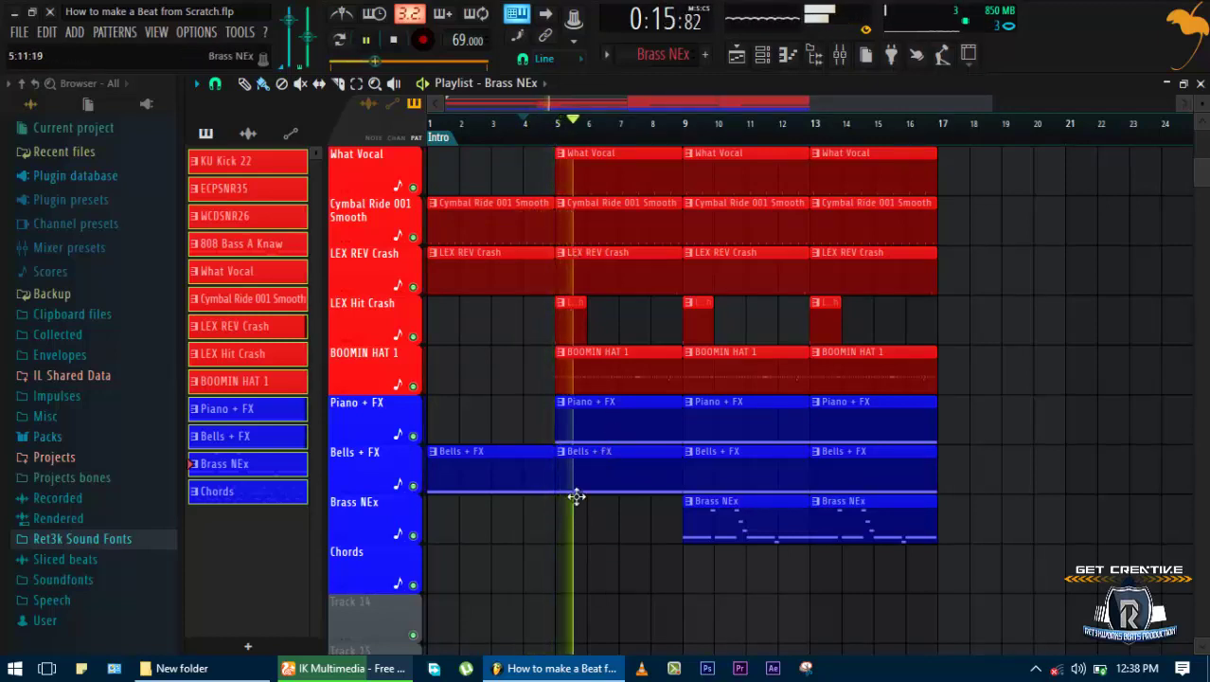
{"action": "double_click", "coordinate": [605, 409]}
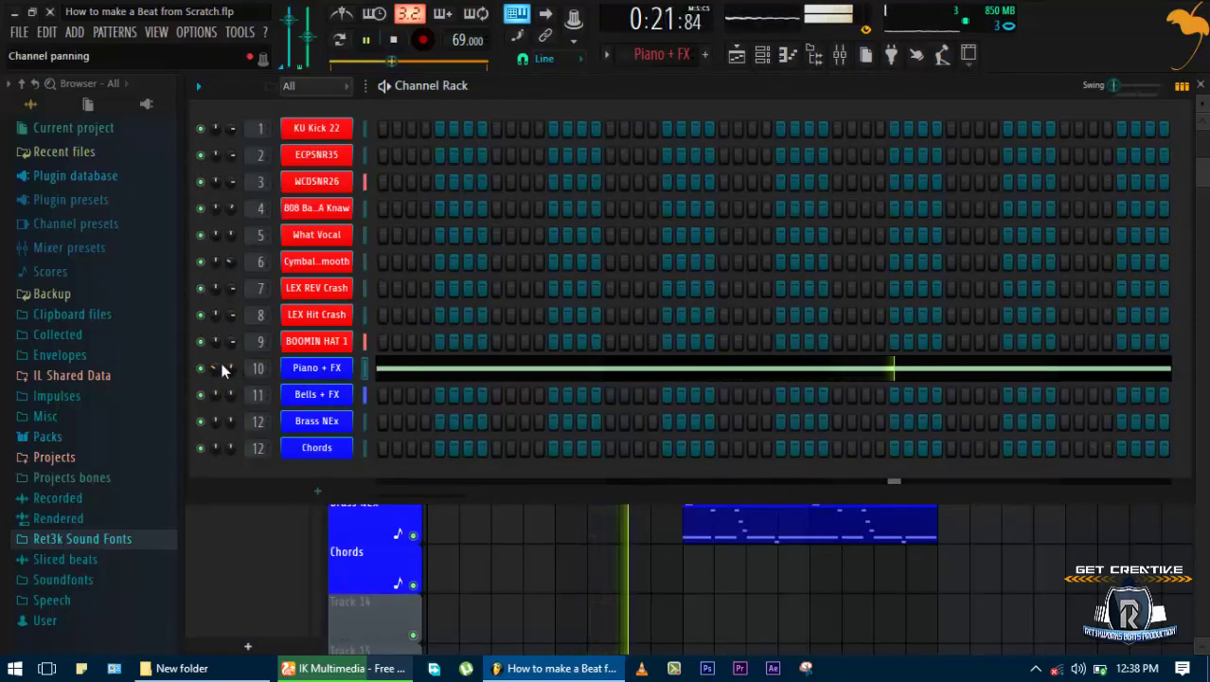
{"action": "left_click_drag", "start_coordinate": [231, 365], "coordinate": [242, 400]}
{"action": "key", "text": "F6"}
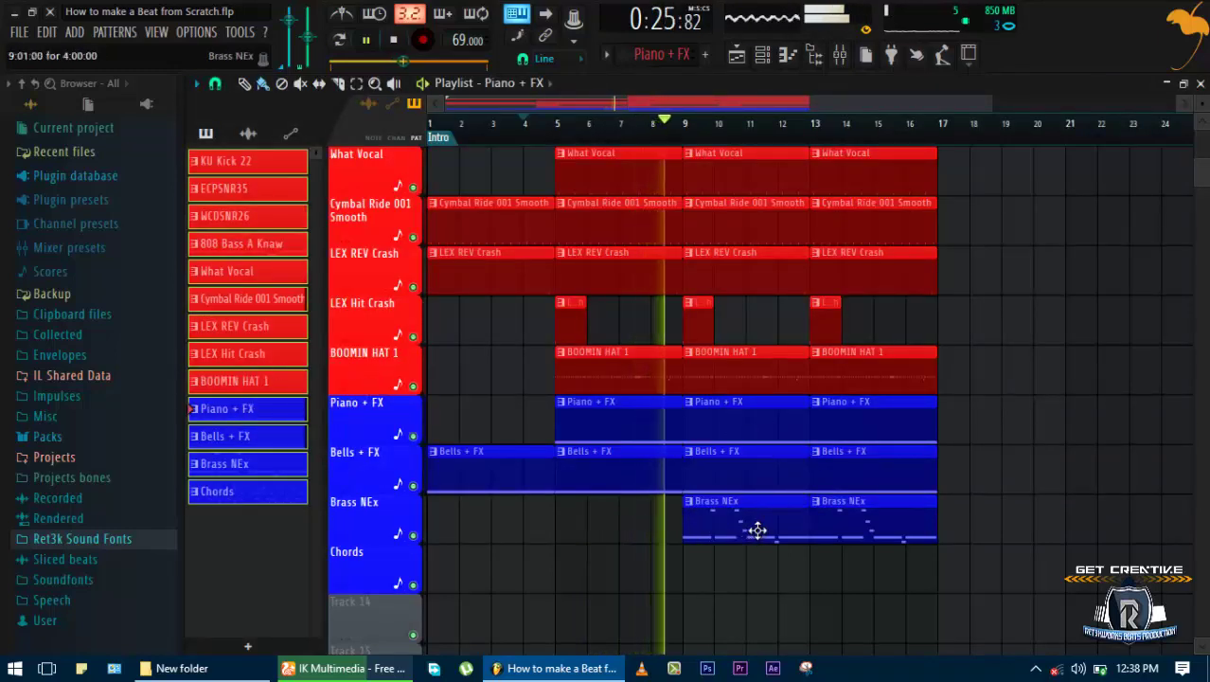
{"action": "key", "text": "space"}
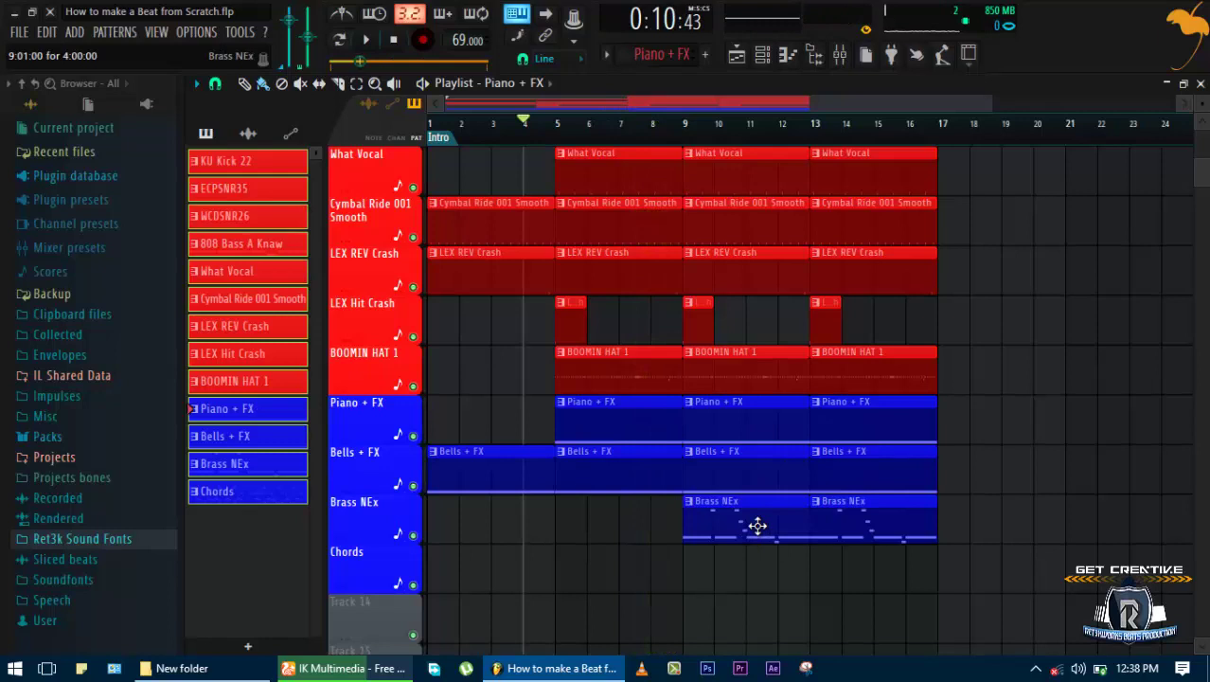
Add a time marker at bar 9 of the playlist and name it Verse One
{"action": "scroll", "coordinate": [758, 526], "scroll_direction": "up", "scroll_amount": 4}
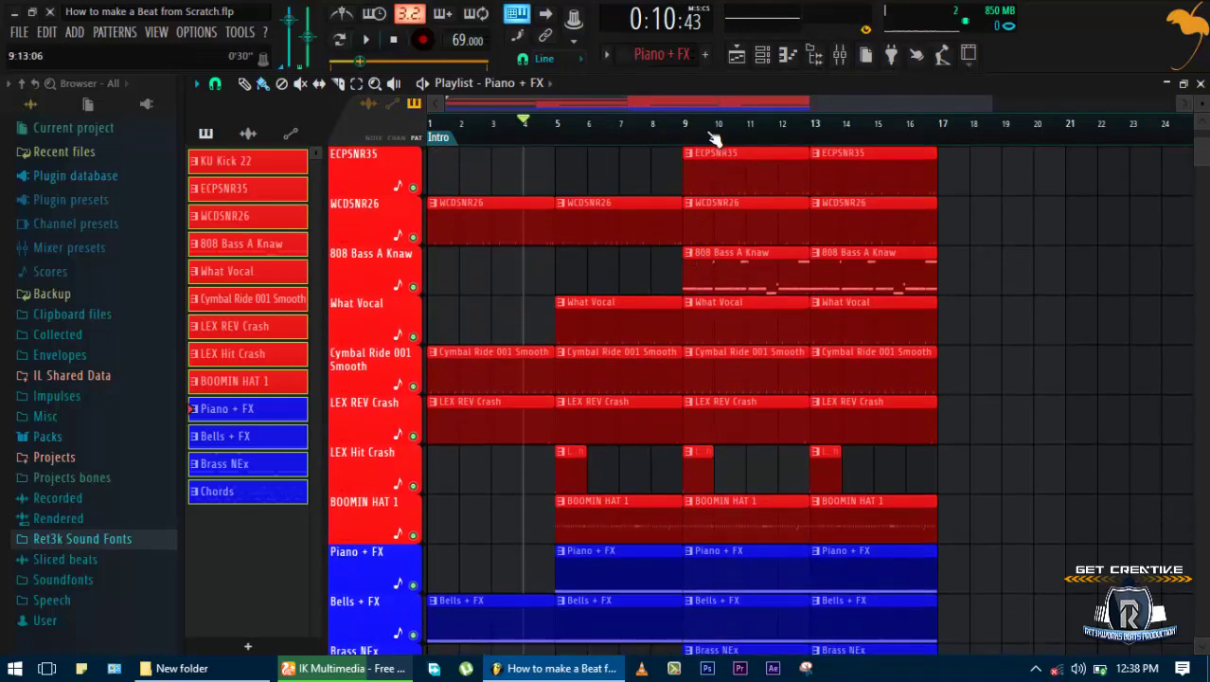
{"action": "left_click", "coordinate": [683, 142]}
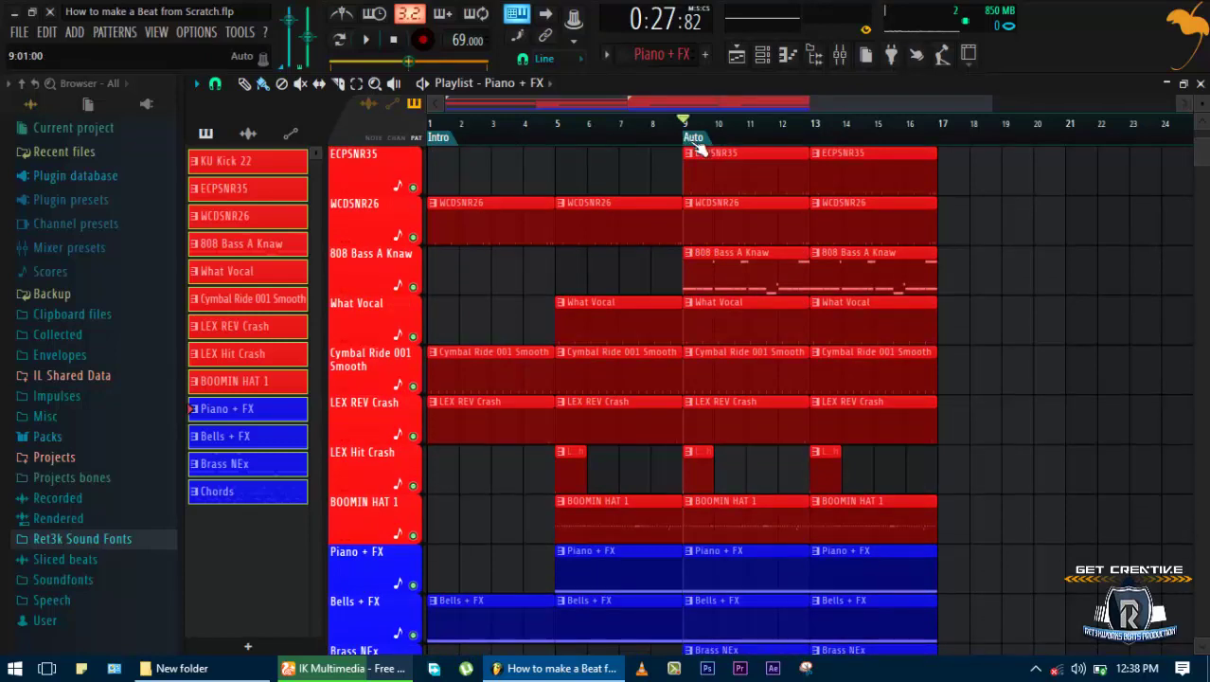
{"action": "right_click", "coordinate": [693, 142]}
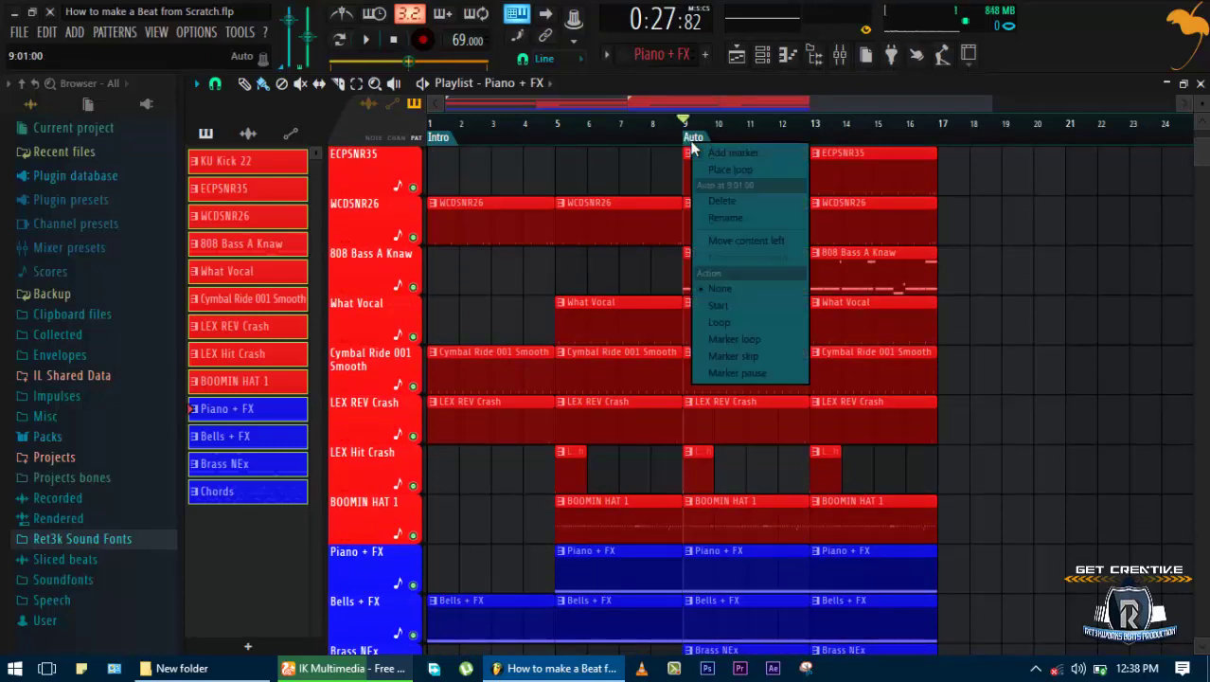
{"action": "left_click", "coordinate": [756, 223]}
{"action": "type", "text": "V"}
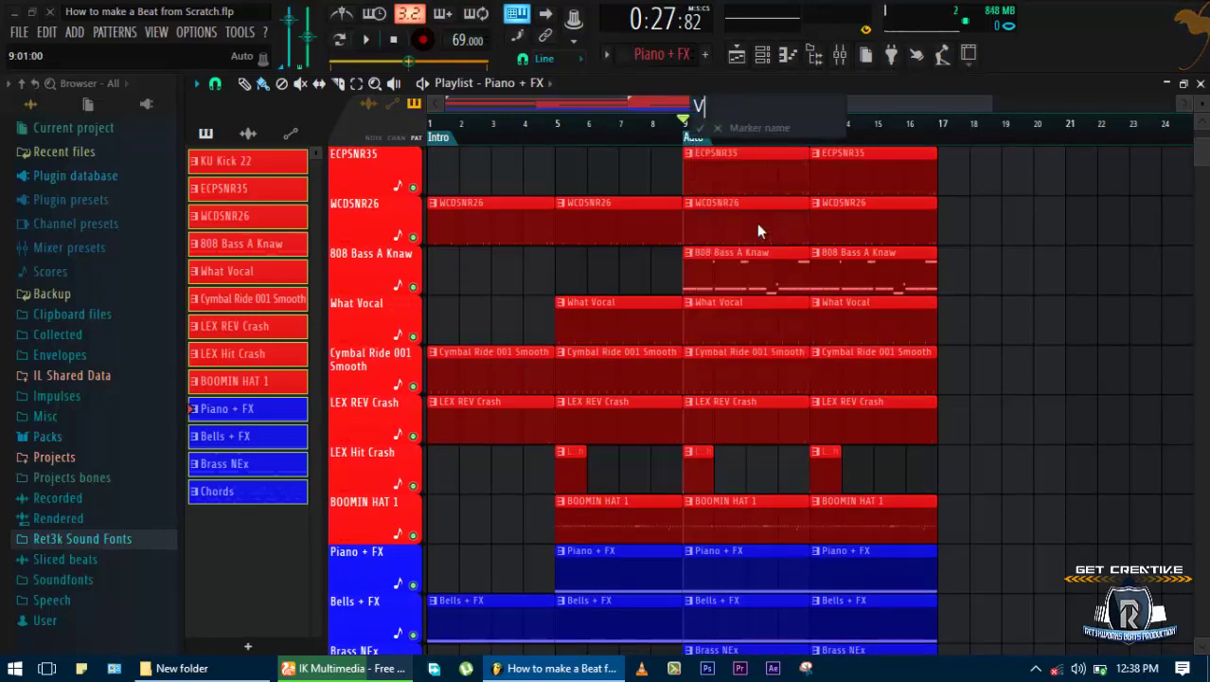
{"action": "type", "text": "erse One"}
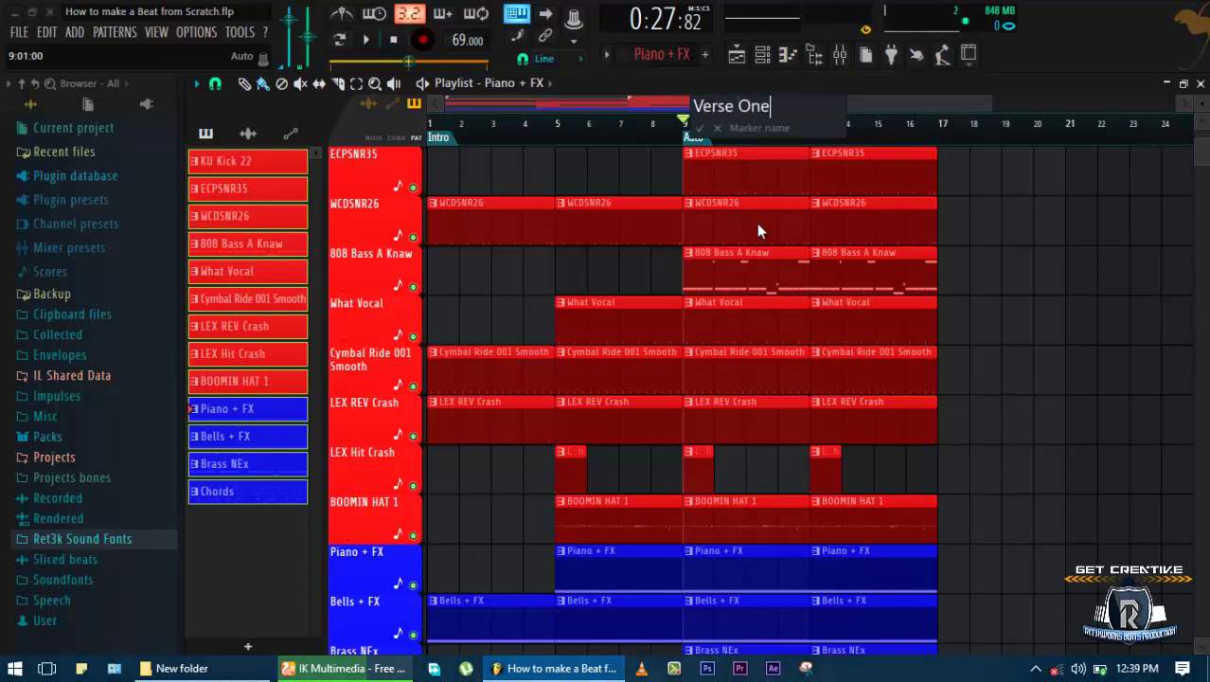
{"action": "key", "text": "Return"}
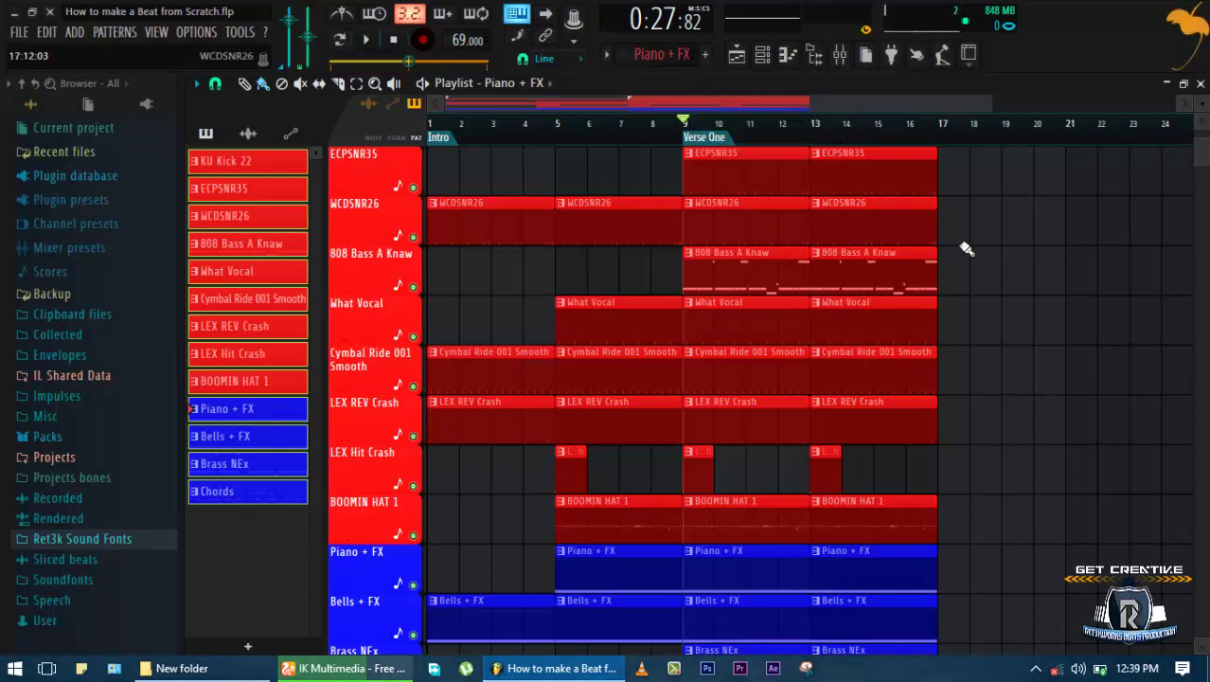
Delete the What Vocal and Brass NEx clips at bar 9 and play the arrangement from the start
{"action": "scroll", "coordinate": [589, 238], "scroll_direction": "up", "scroll_amount": 1}
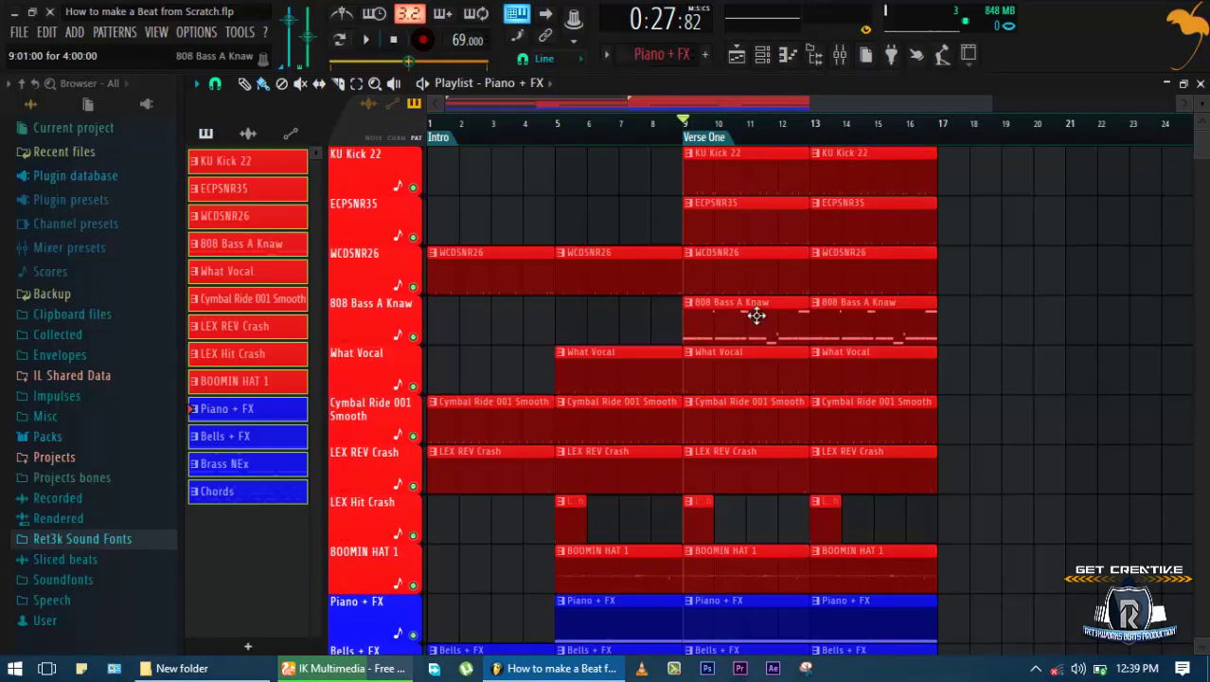
{"action": "right_click", "coordinate": [713, 375]}
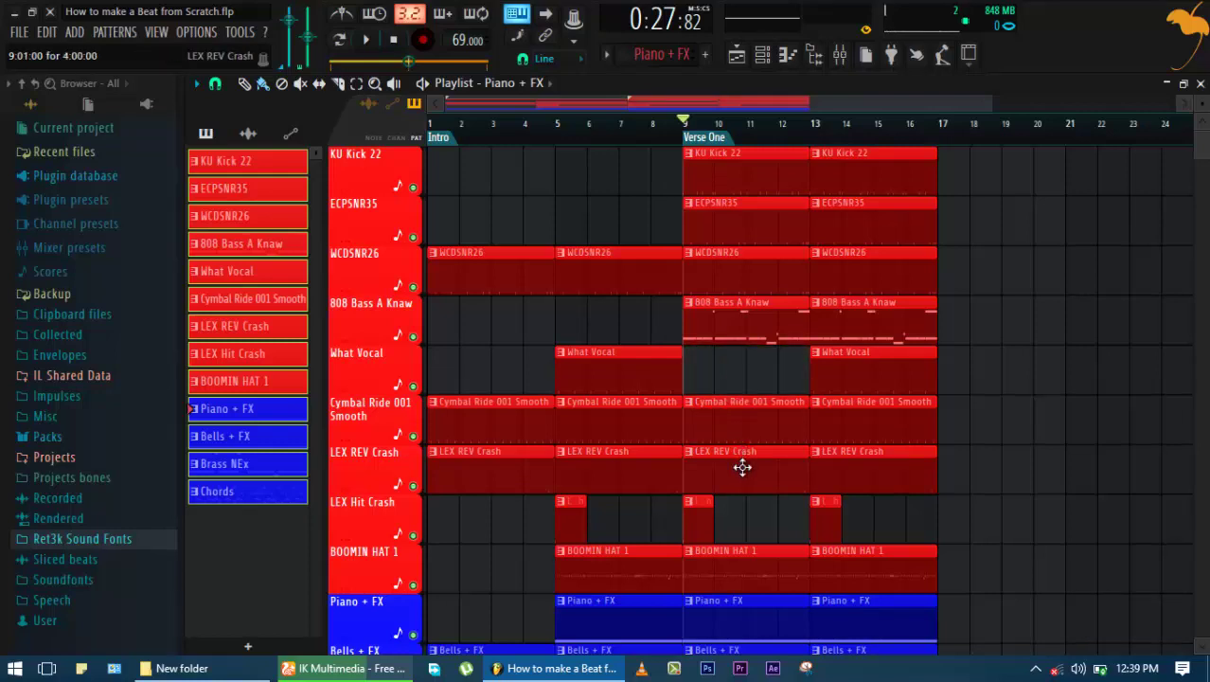
{"action": "scroll", "coordinate": [610, 426], "scroll_direction": "down", "scroll_amount": 3}
{"action": "key", "text": "space"}
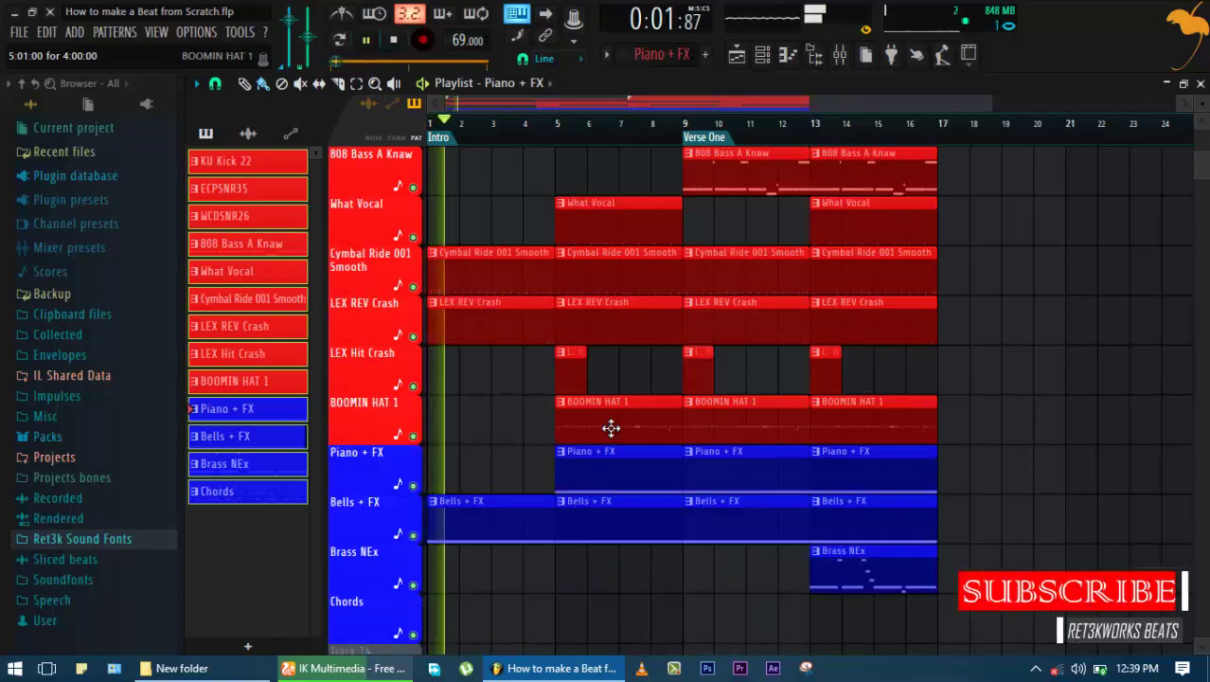
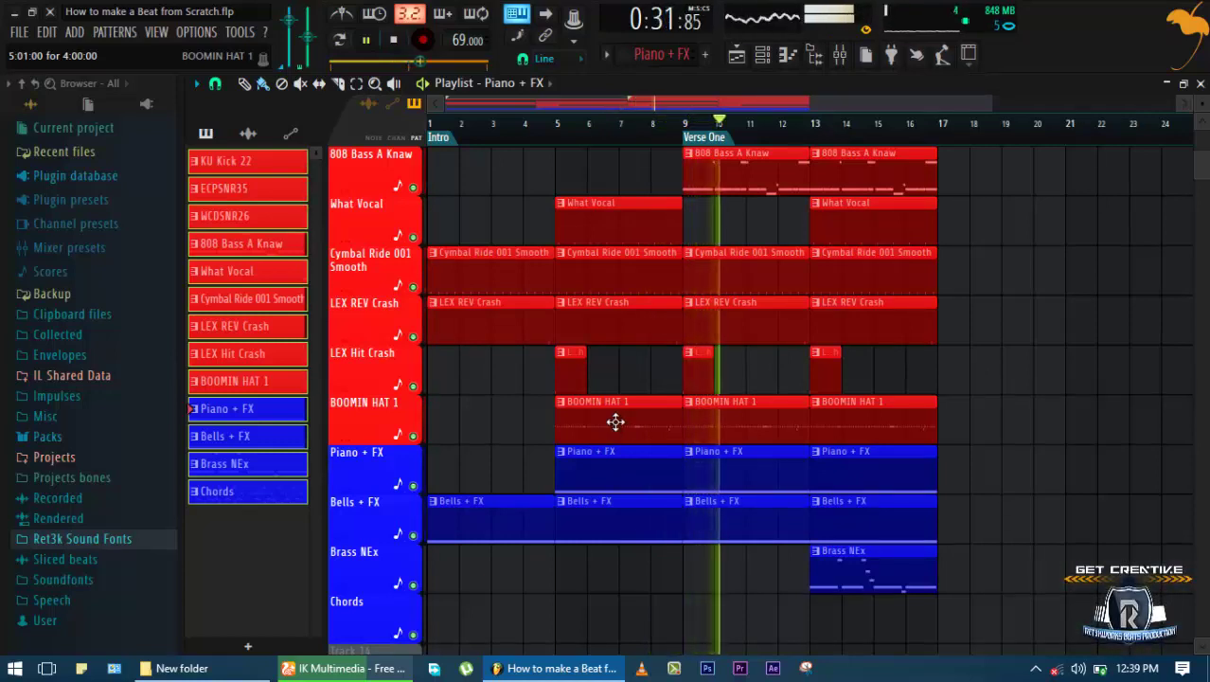
Delete the 808 Bass A Knaw and Piano + FX clips at bar 13 while the arrangement plays
{"action": "scroll", "coordinate": [615, 431], "scroll_direction": "up", "scroll_amount": 1}
{"action": "scroll", "coordinate": [615, 437], "scroll_direction": "up", "scroll_amount": 2}
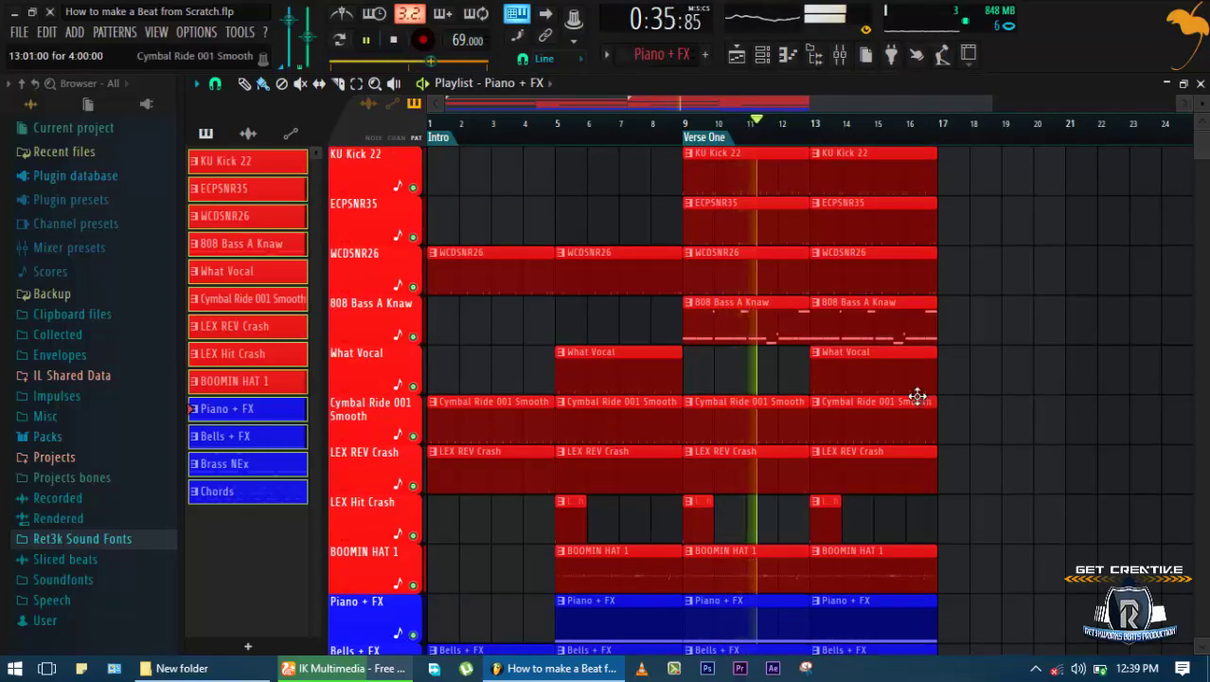
{"action": "scroll", "coordinate": [858, 351], "scroll_direction": "down", "scroll_amount": 2}
{"action": "scroll", "coordinate": [870, 362], "scroll_direction": "down", "scroll_amount": 1}
{"action": "scroll", "coordinate": [923, 584], "scroll_direction": "up", "scroll_amount": 1}
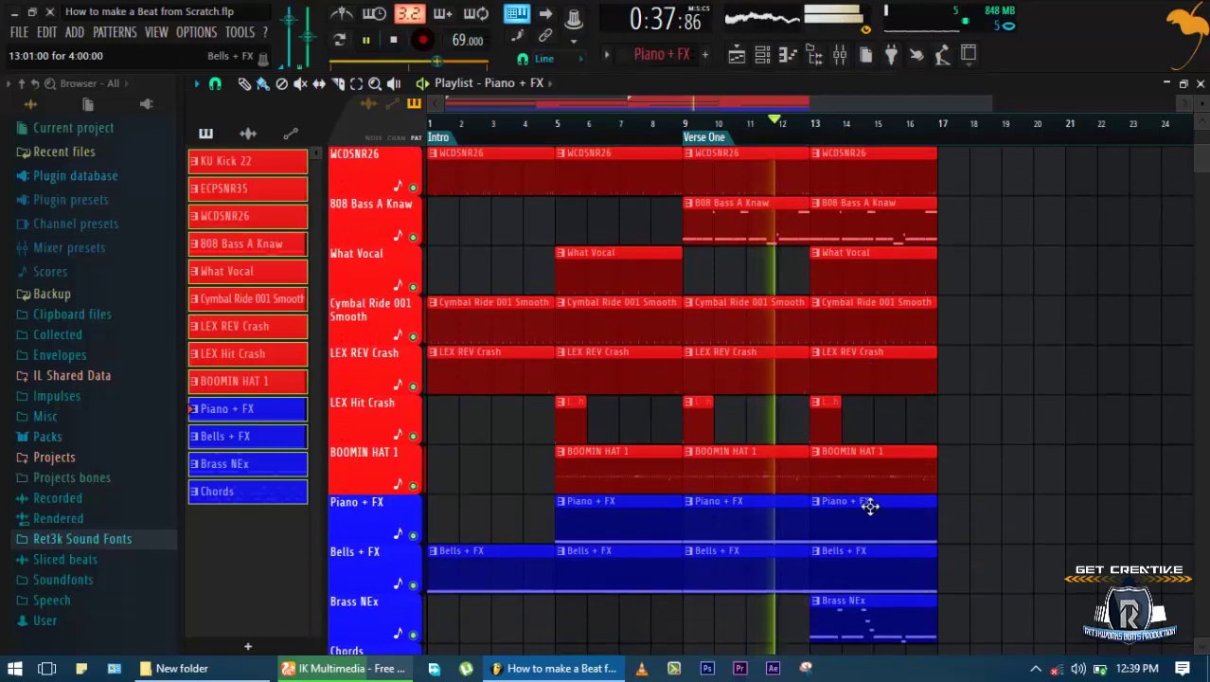
{"action": "right_click", "coordinate": [866, 235]}
{"action": "scroll", "coordinate": [869, 245], "scroll_direction": "down", "scroll_amount": 1}
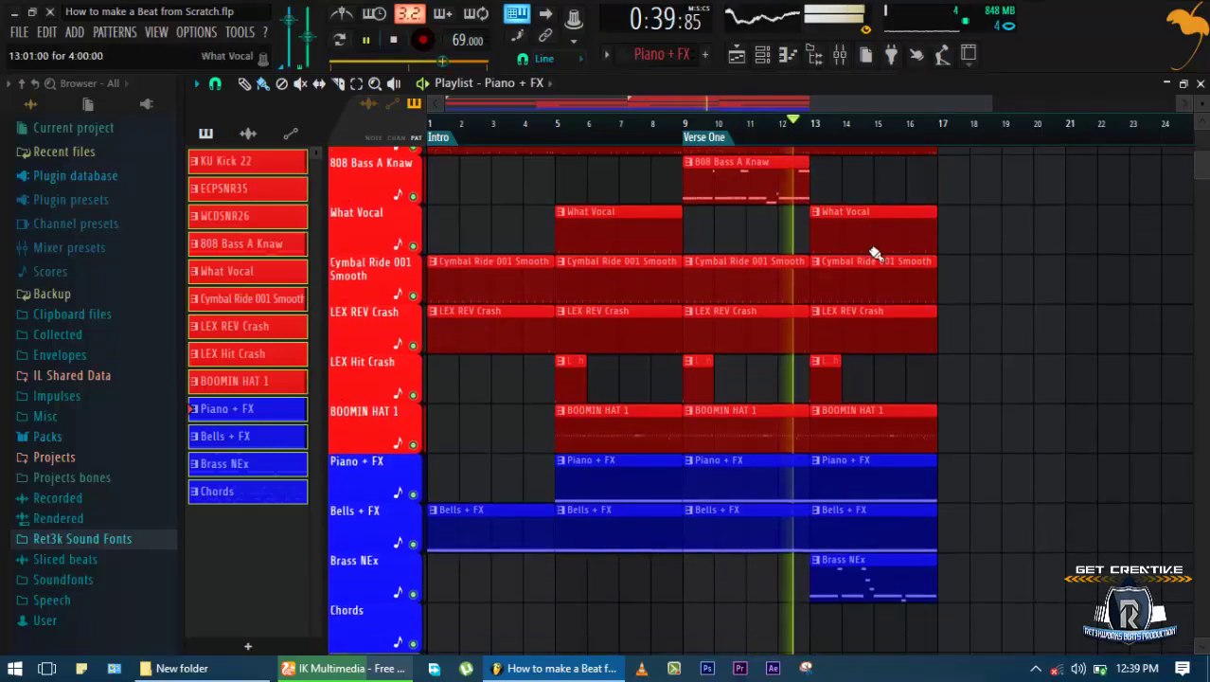
{"action": "scroll", "coordinate": [878, 313], "scroll_direction": "up", "scroll_amount": 2}
{"action": "right_click", "coordinate": [861, 575]}
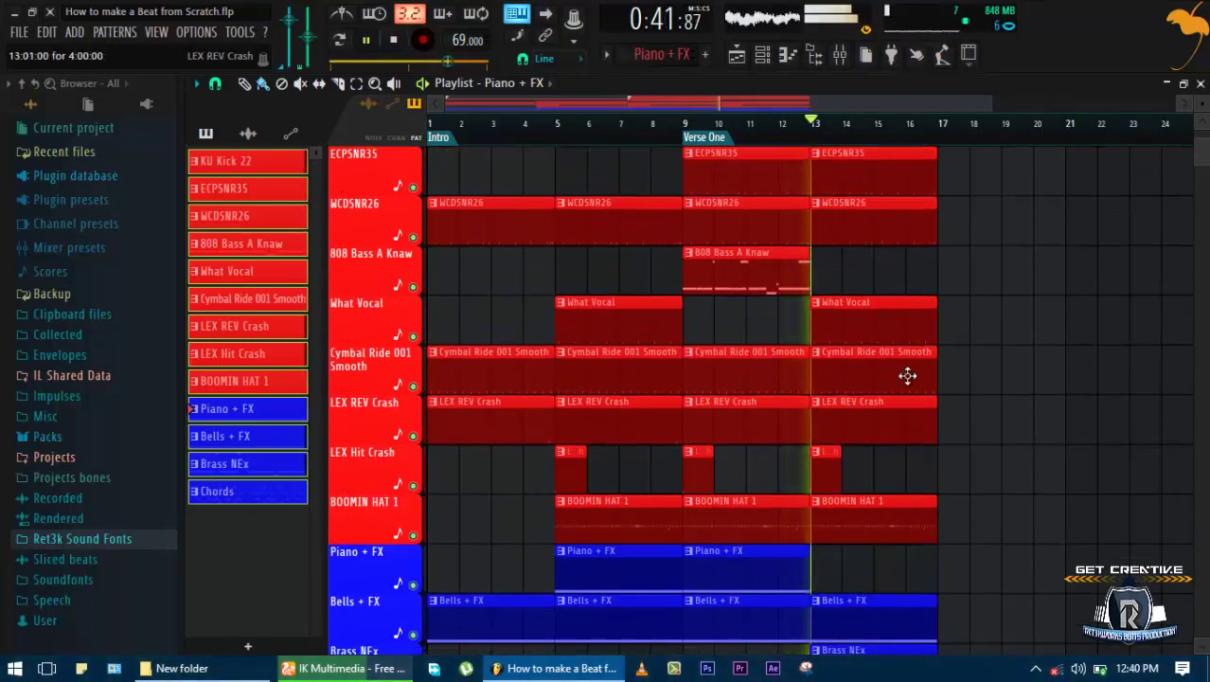
{"action": "scroll", "coordinate": [918, 352], "scroll_direction": "down", "scroll_amount": 1}
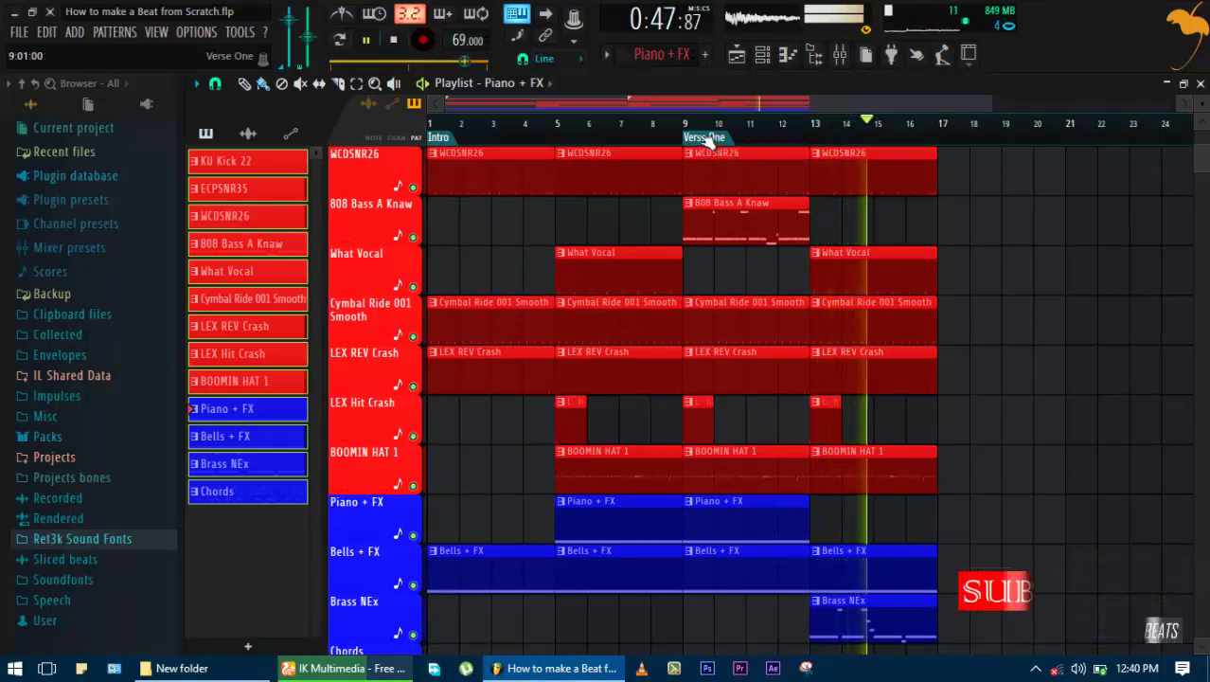
Duplicate the Verse One clips of bars 9–16 to bar 17 and save the project
{"action": "key", "text": "space"}
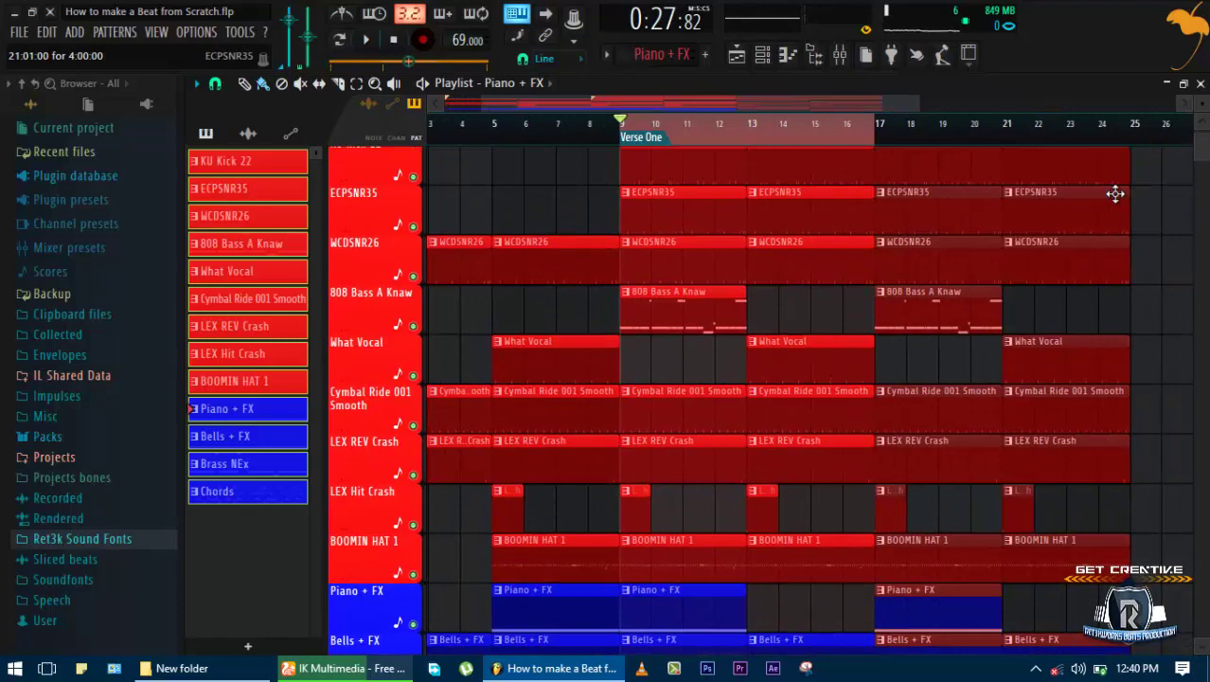
{"action": "key", "text": "ctrl+s"}
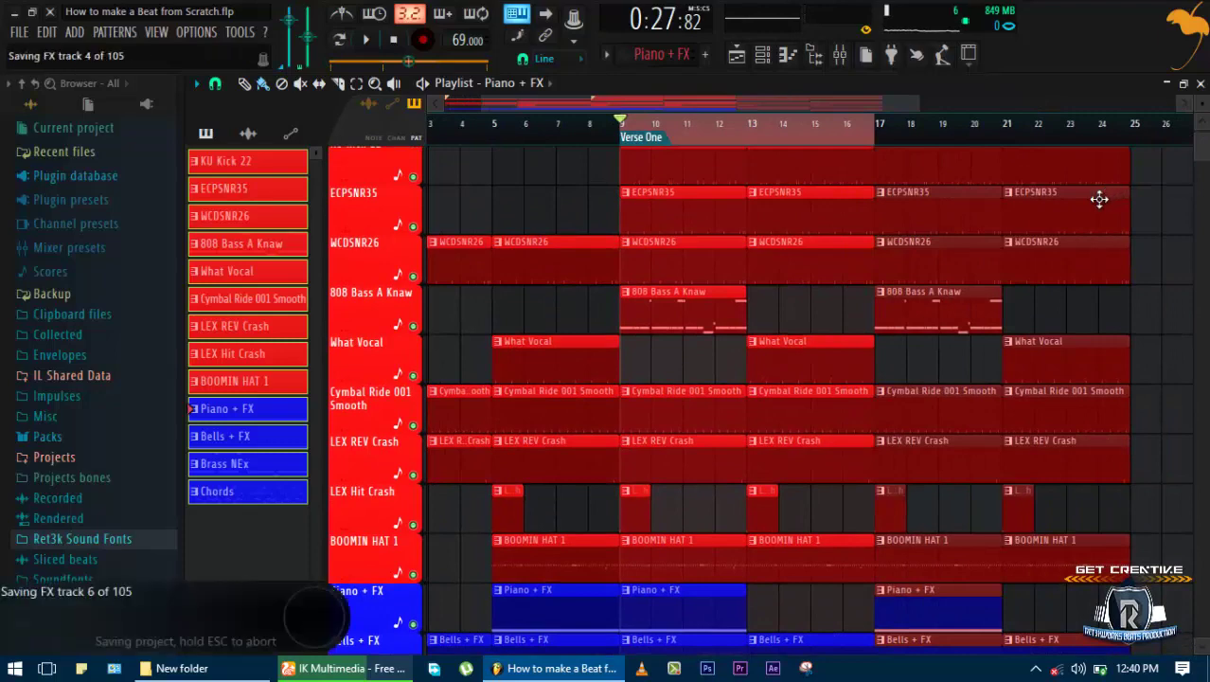
Select the Intro section's clips in bars 1–8, copy them to bar 25 and clear the selection
{"action": "scroll", "coordinate": [822, 225], "scroll_direction": "down", "scroll_amount": 3}
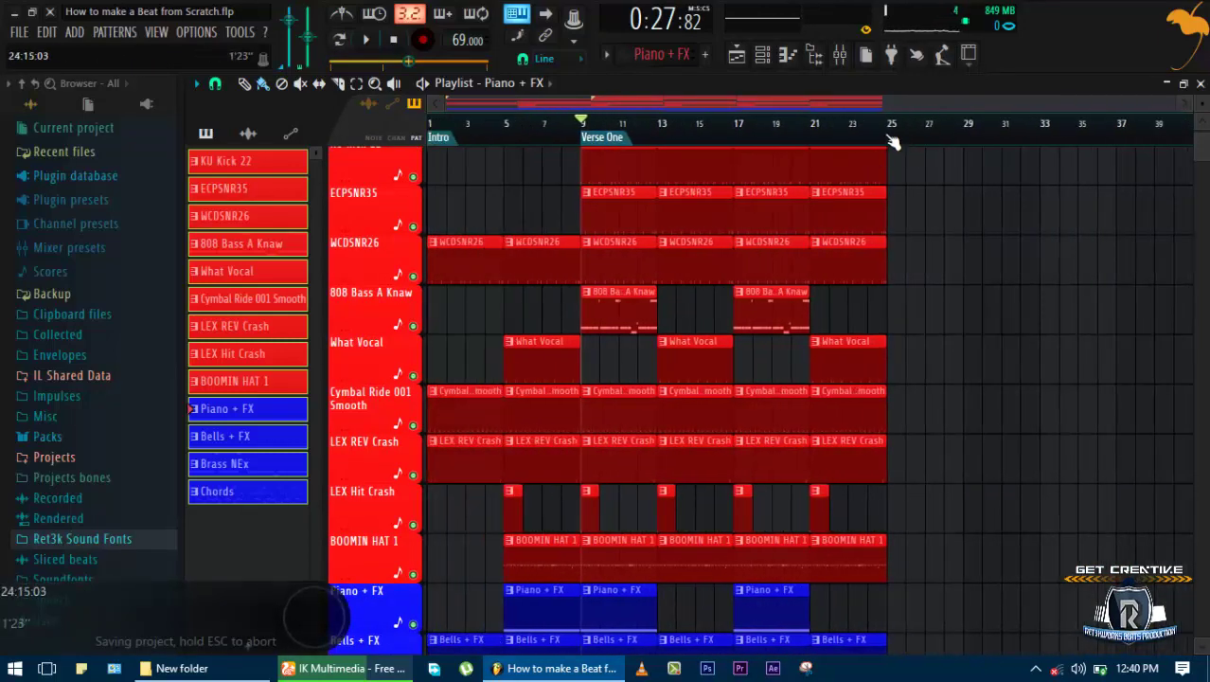
{"action": "left_click", "coordinate": [441, 139]}
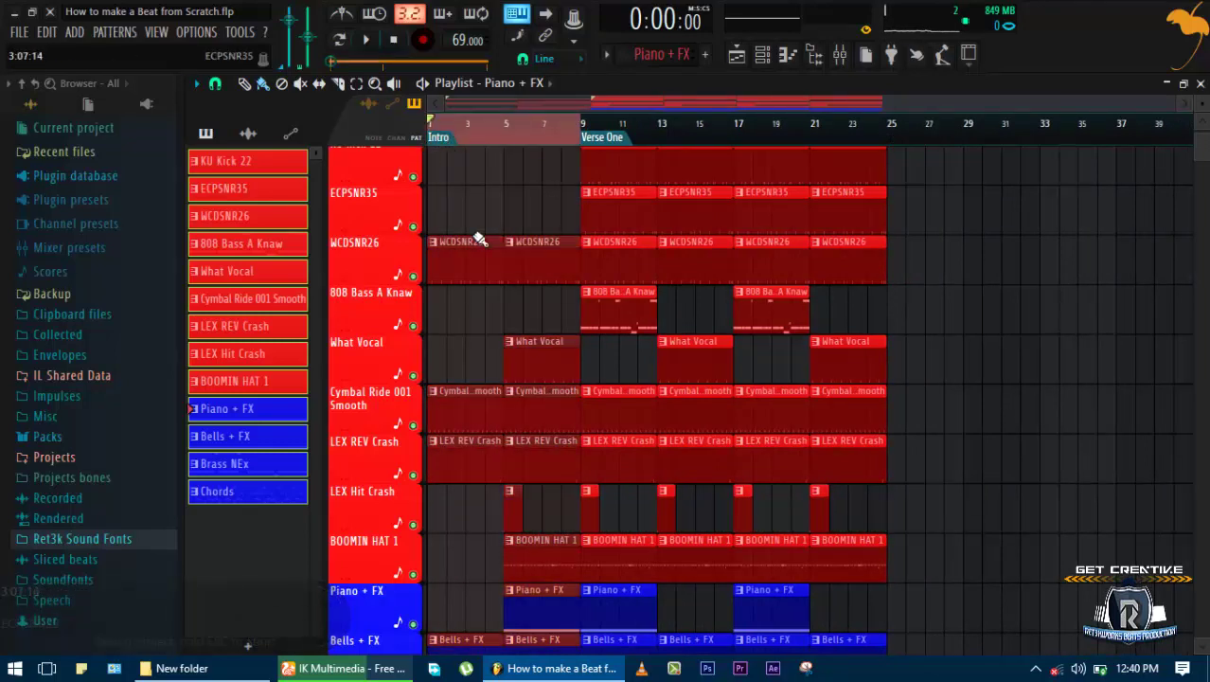
{"action": "left_click_drag", "start_coordinate": [464, 239], "coordinate": [928, 230]}
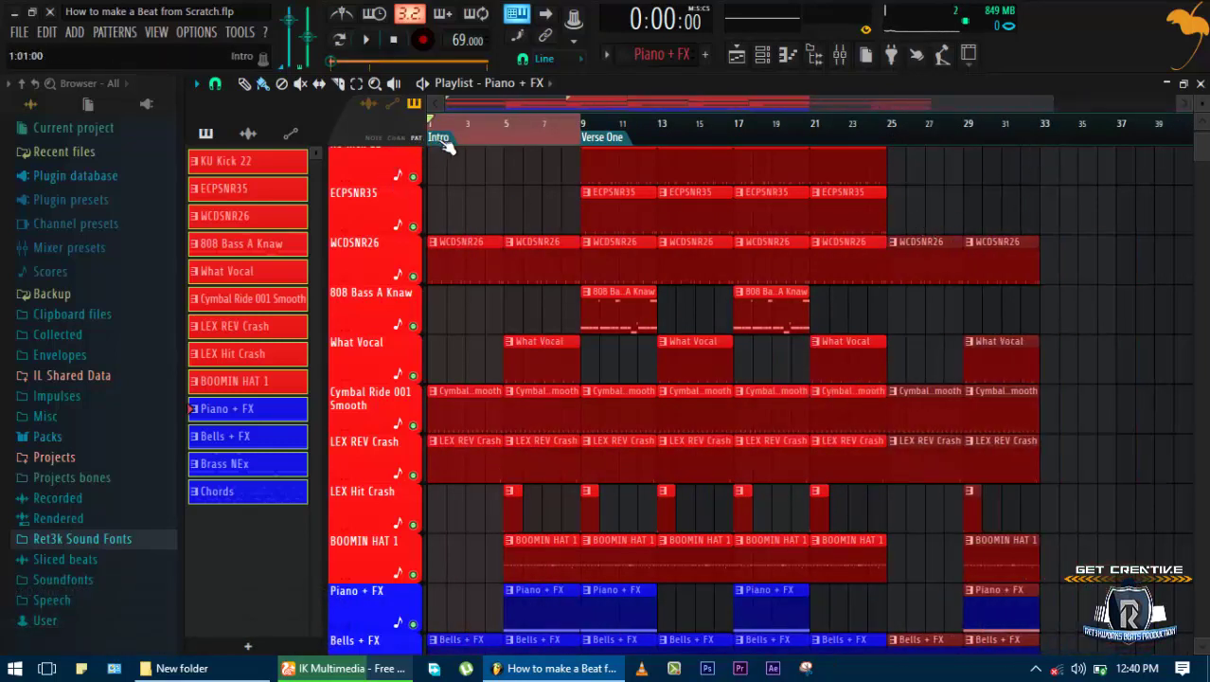
{"action": "left_click", "coordinate": [1042, 133], "text": "ctrl"}
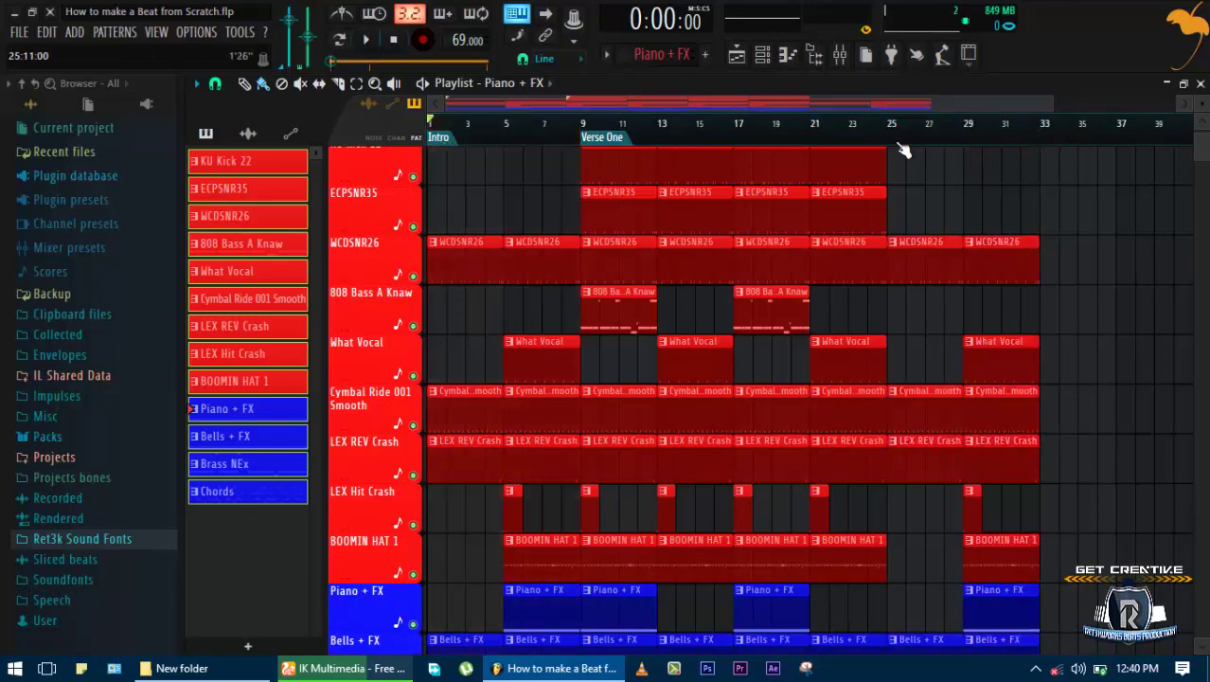
Add a time marker at bar 25 of the playlist and name it Hook
{"action": "left_click", "coordinate": [885, 138]}
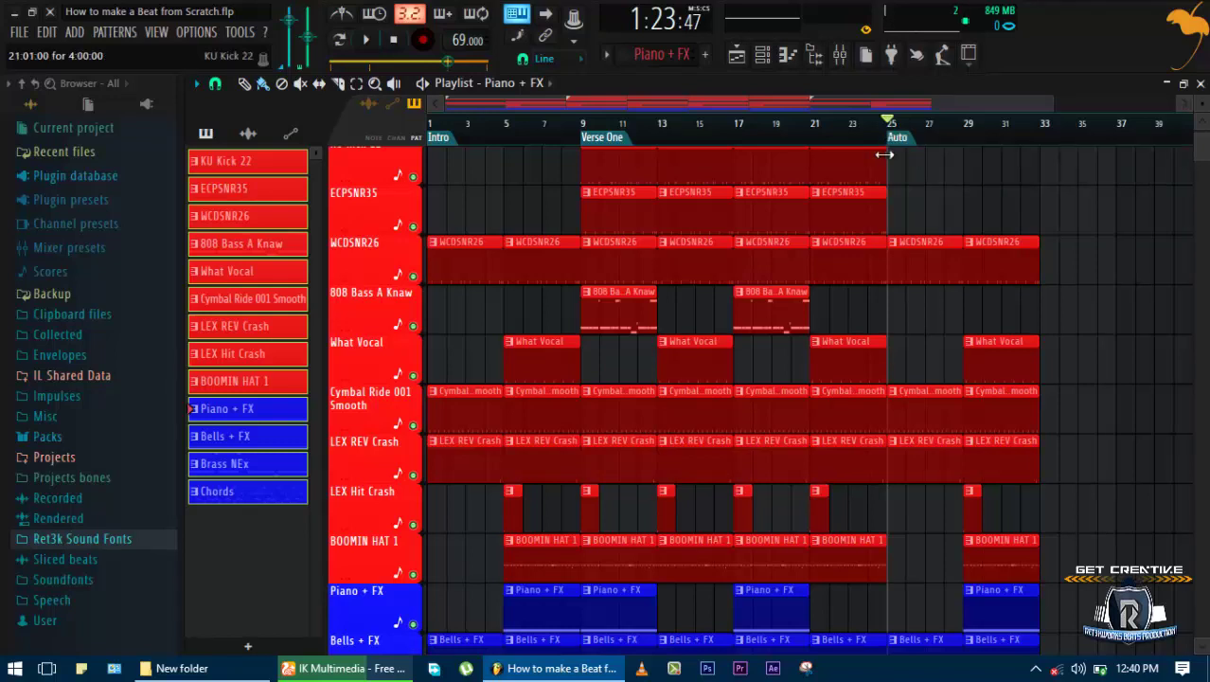
{"action": "right_click", "coordinate": [898, 142]}
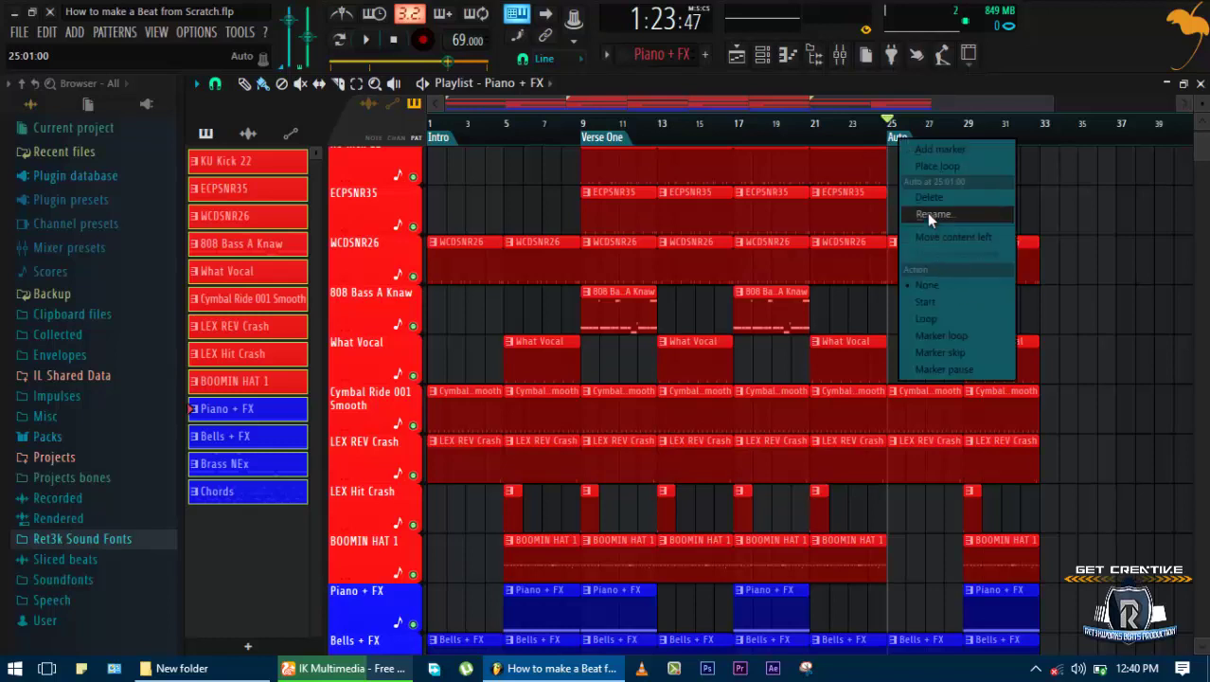
{"action": "left_click", "coordinate": [927, 214]}
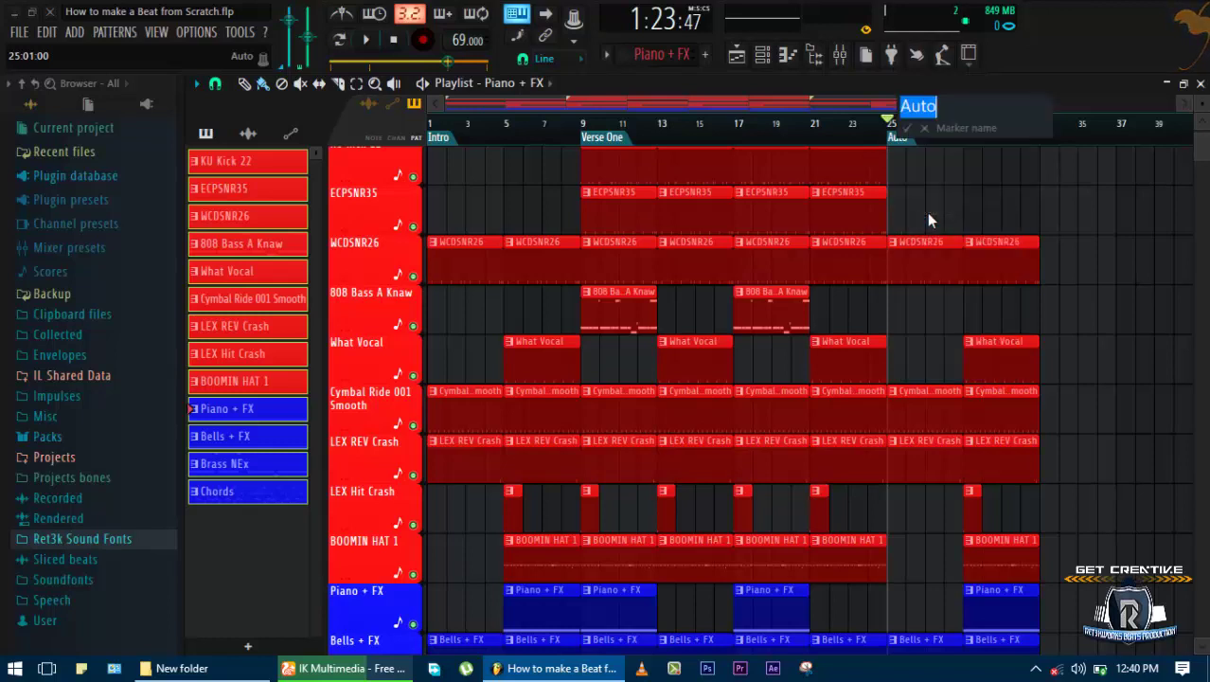
{"action": "type", "text": "Cho"}
{"action": "key", "text": "BackSpace"}
{"action": "key", "text": "BackSpace"}
{"action": "key", "text": "BackSpace"}
{"action": "type", "text": "H"}
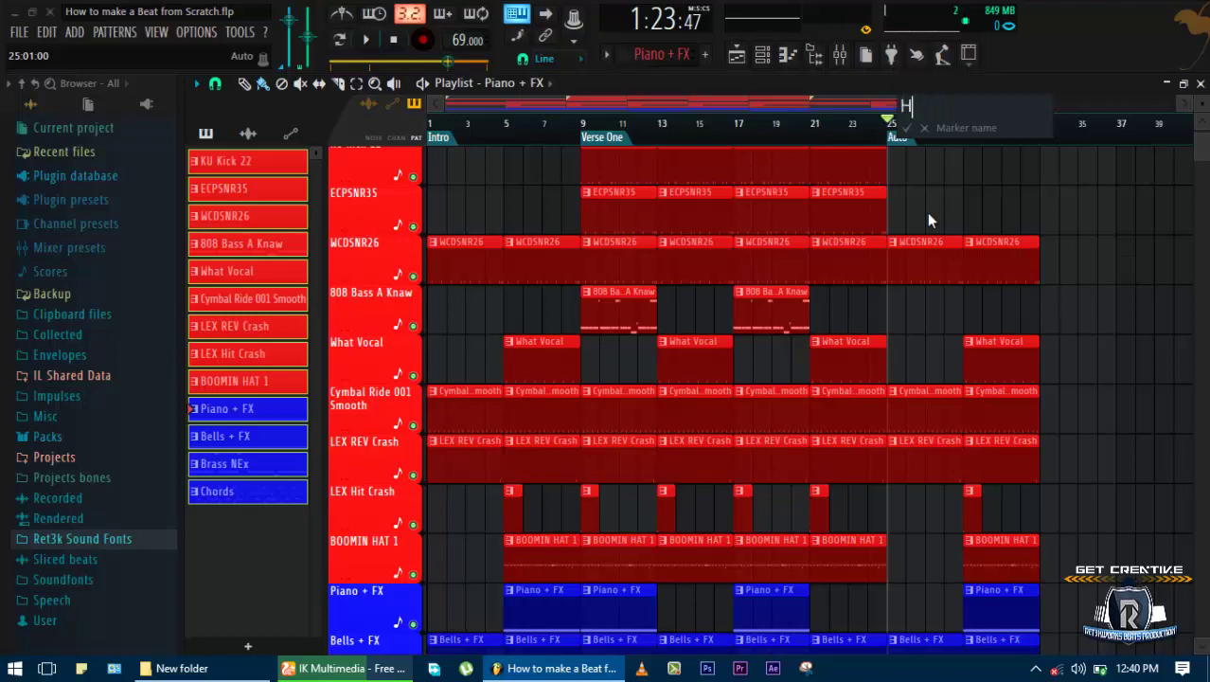
{"action": "type", "text": "ook"}
{"action": "key", "text": "Return"}
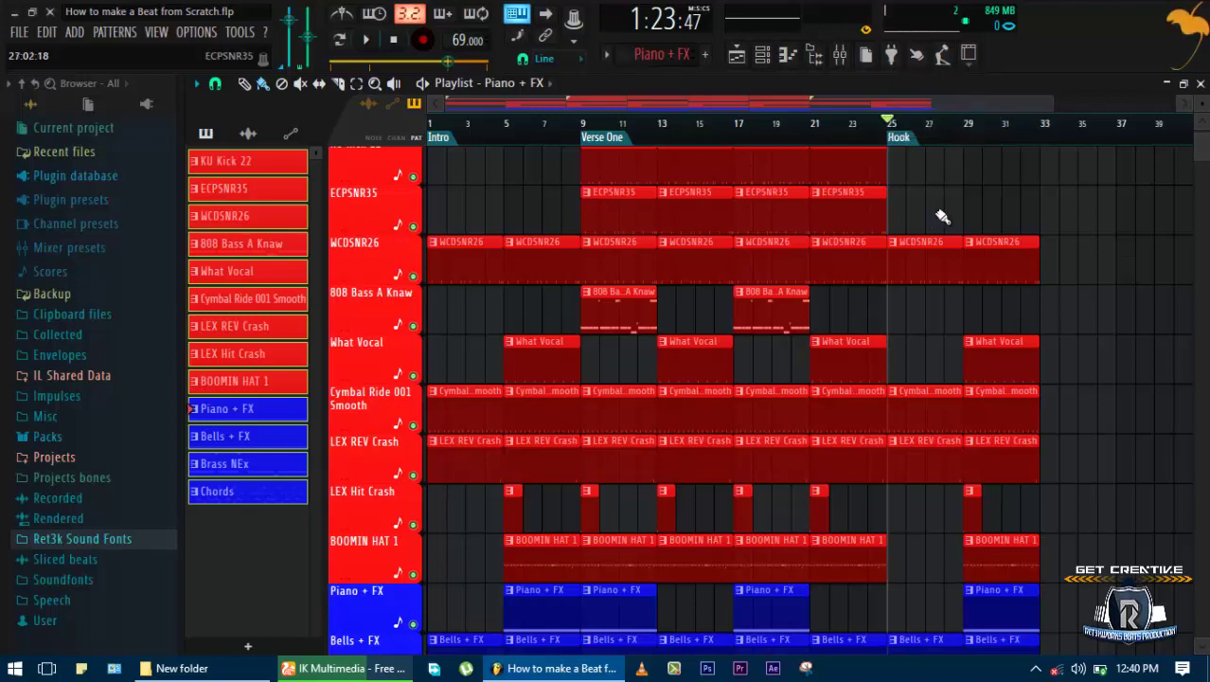
{"action": "scroll", "coordinate": [886, 226], "scroll_direction": "up", "scroll_amount": 1}
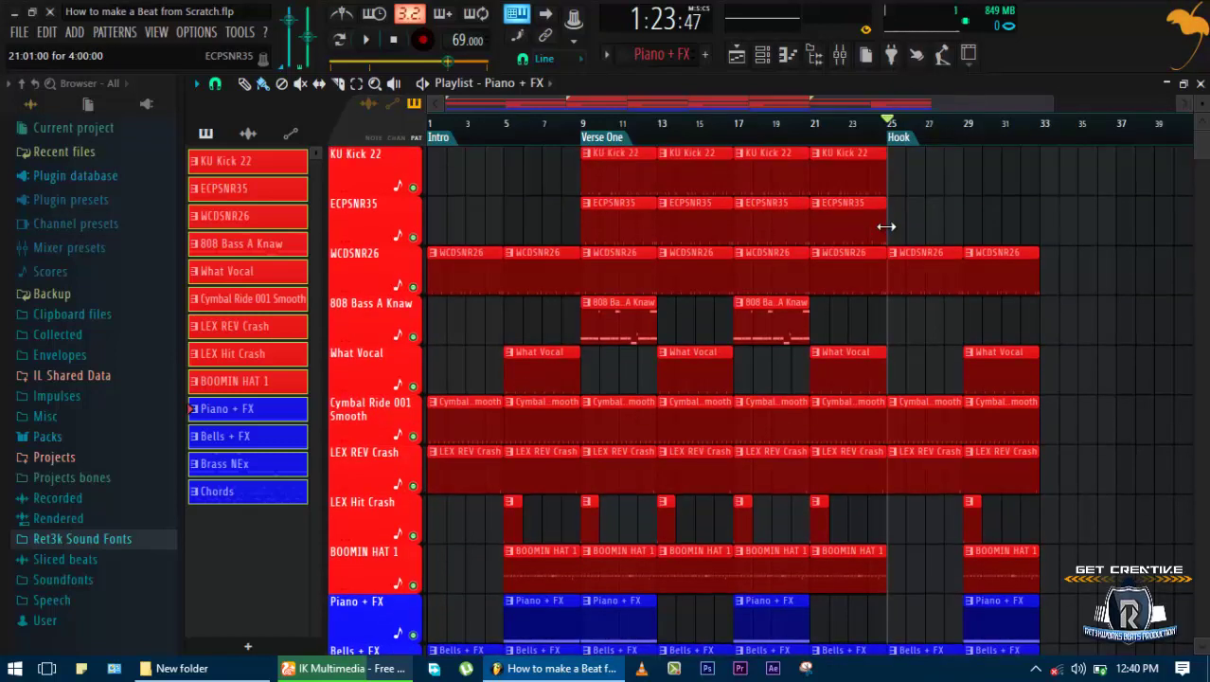
Copy the KU Kick 22 clip from bar 21 to bar 29 and play the start of the Hook
{"action": "left_click_drag", "start_coordinate": [842, 175], "coordinate": [1005, 190]}
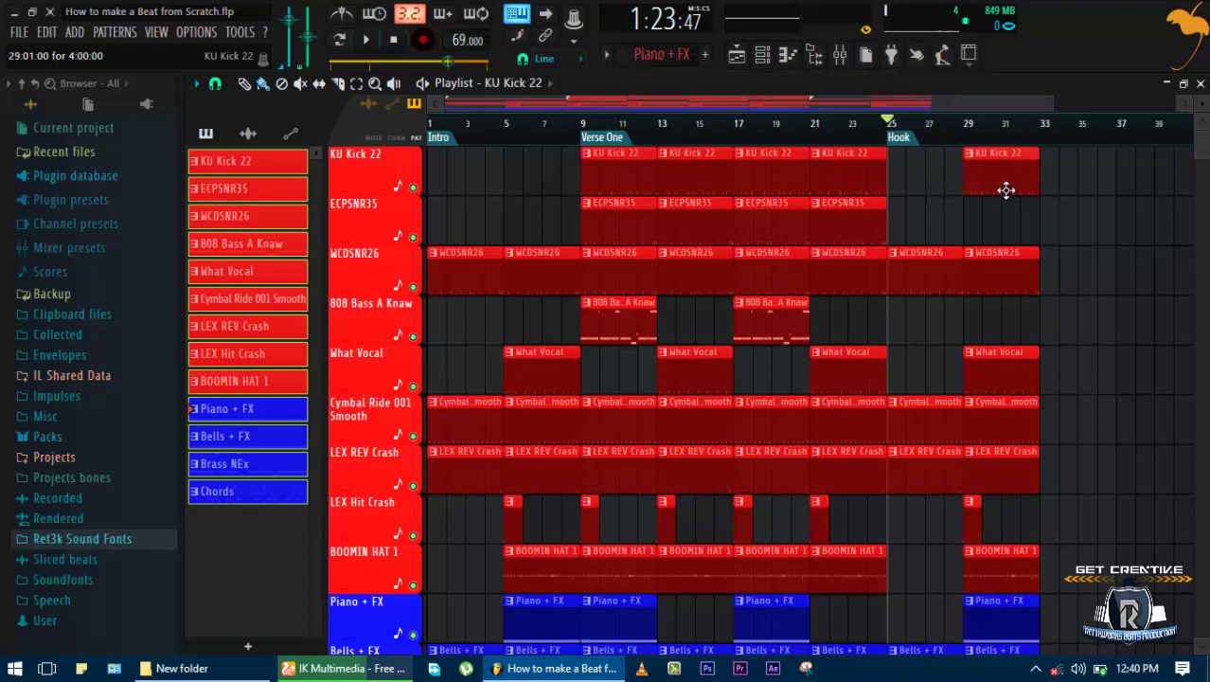
{"action": "key", "text": "space"}
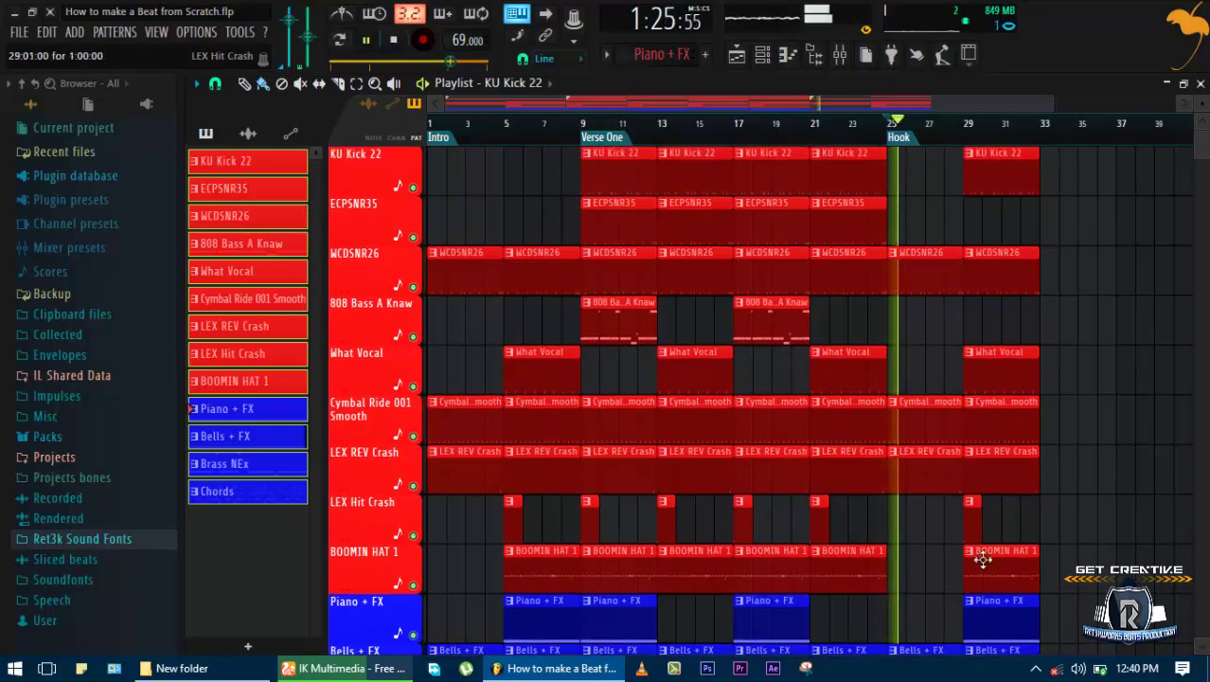
{"action": "key", "text": "space"}
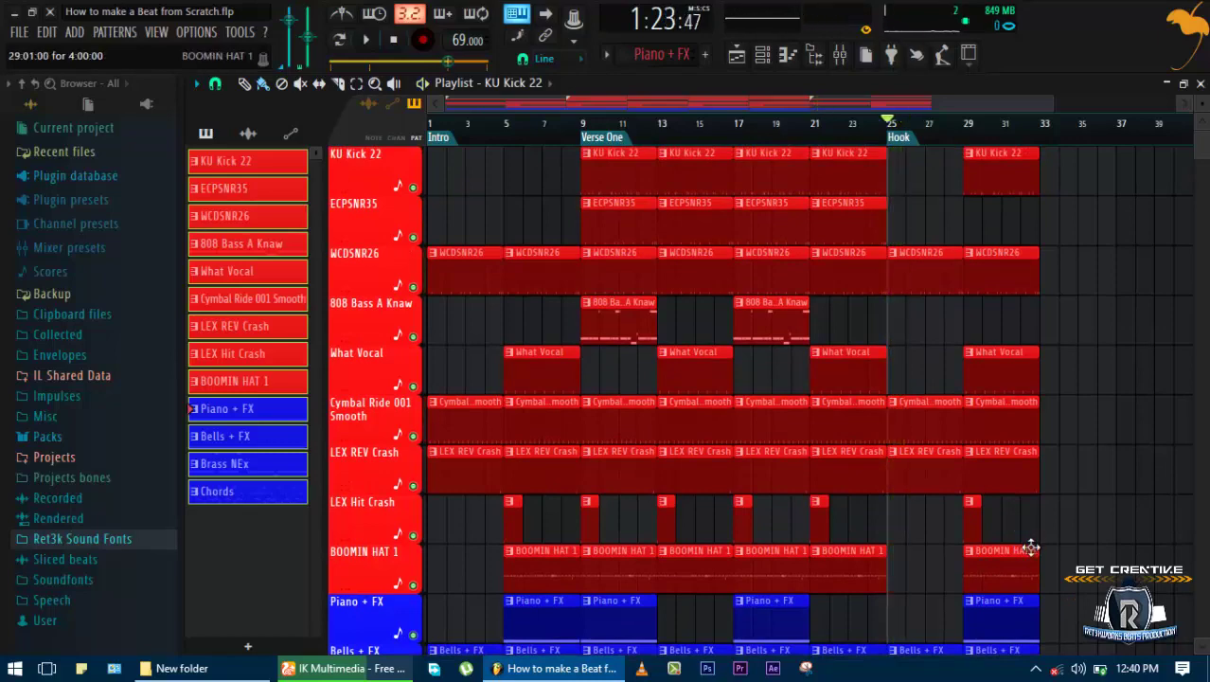
{"action": "scroll", "coordinate": [1027, 540], "scroll_direction": "down", "scroll_amount": 2}
{"action": "scroll", "coordinate": [1024, 532], "scroll_direction": "up", "scroll_amount": 2}
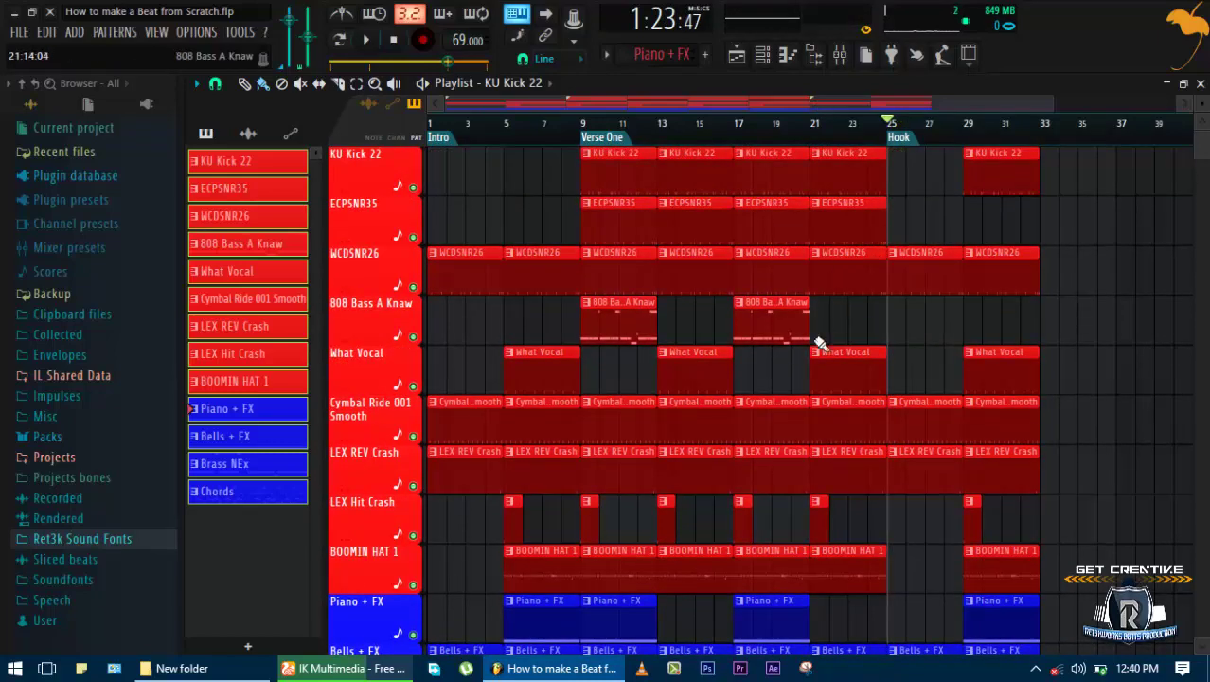
Place 808 Bass A Knaw and BOOMIN HAT 1 clips at bar 25 and delete the Cymbal Ride 001 Smooth clip there
{"action": "left_click_drag", "start_coordinate": [819, 343], "coordinate": [898, 329]}
{"action": "key", "text": "space"}
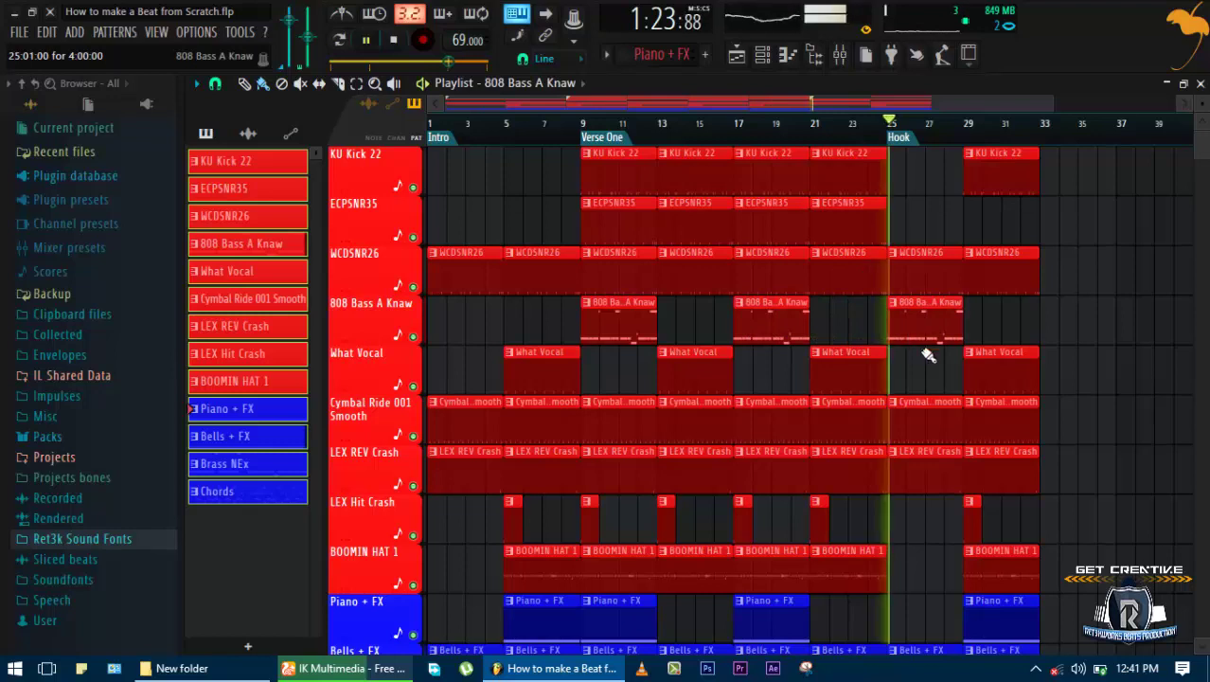
{"action": "scroll", "coordinate": [932, 388], "scroll_direction": "down", "scroll_amount": 1}
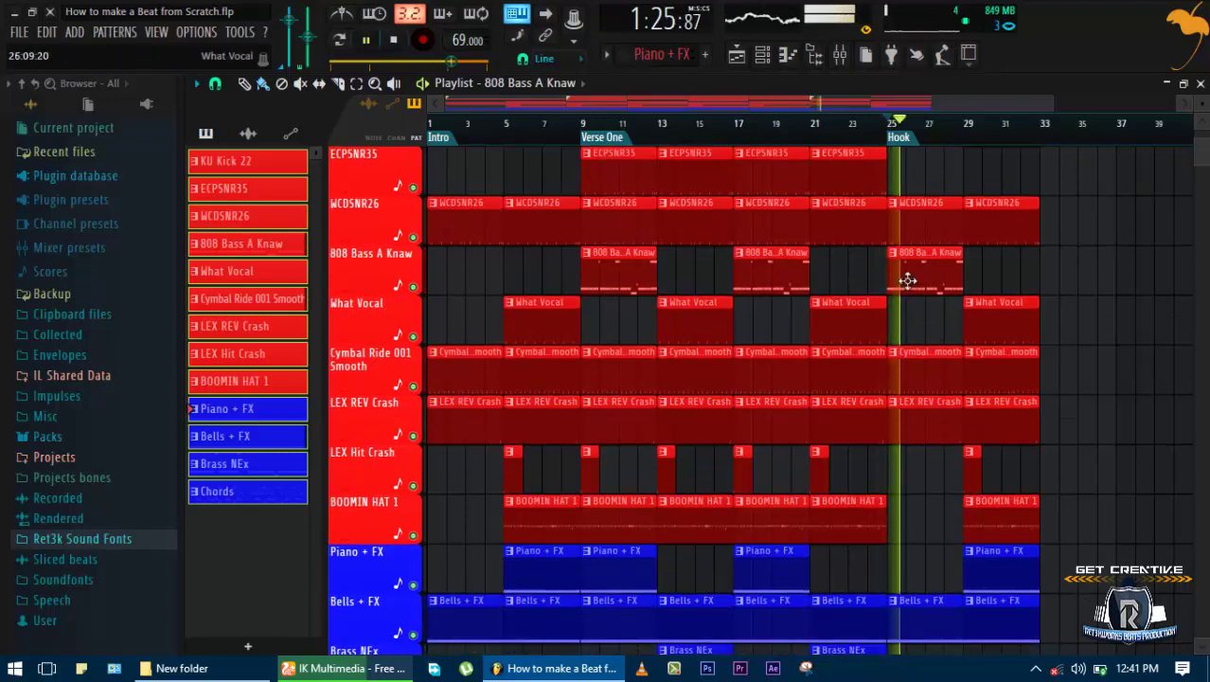
{"action": "right_click", "coordinate": [917, 208]}
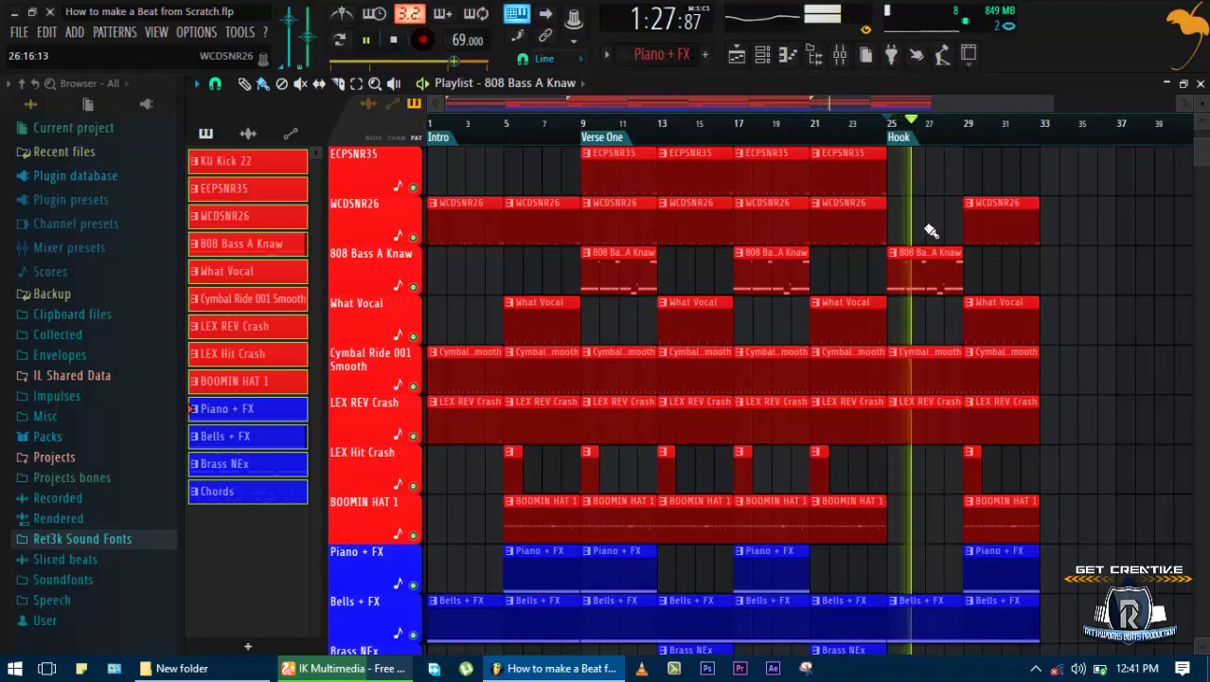
{"action": "key", "text": "space"}
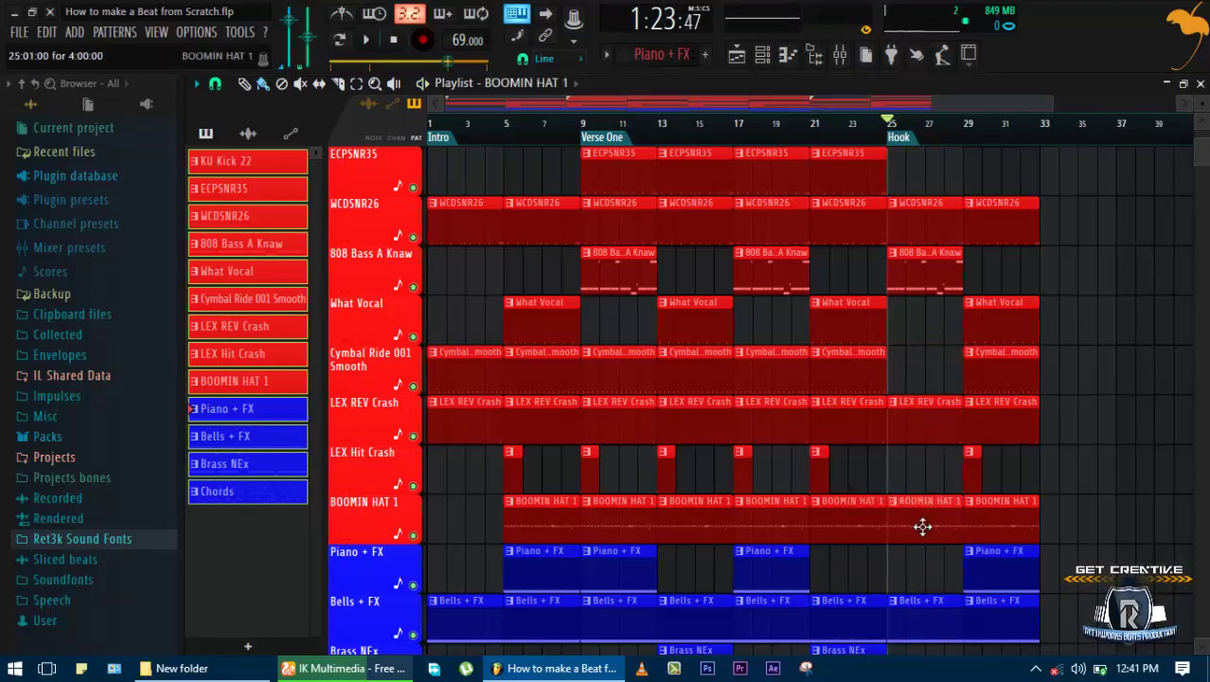
Delete the WCDSNR26 clip at bar 25, place the BOOMIN HAT 1 clip there again and play the Hook
{"action": "key", "text": "space"}
{"action": "right_click", "coordinate": [924, 526]}
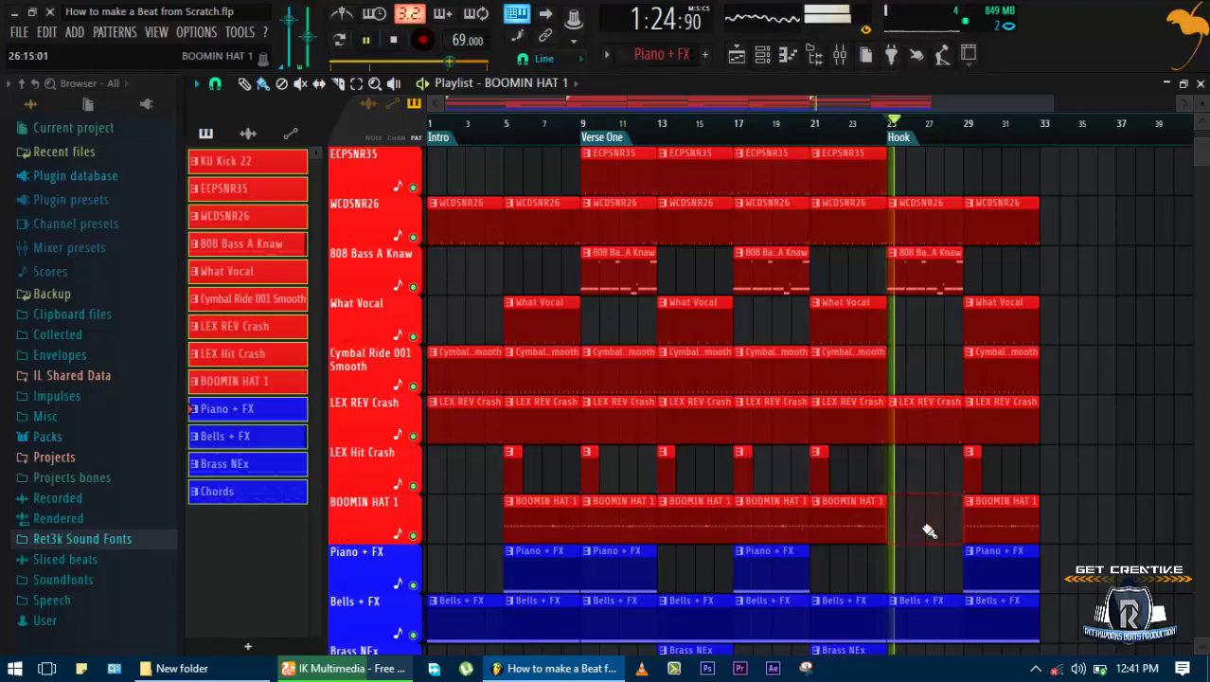
{"action": "key", "text": "space"}
{"action": "right_click", "coordinate": [926, 224]}
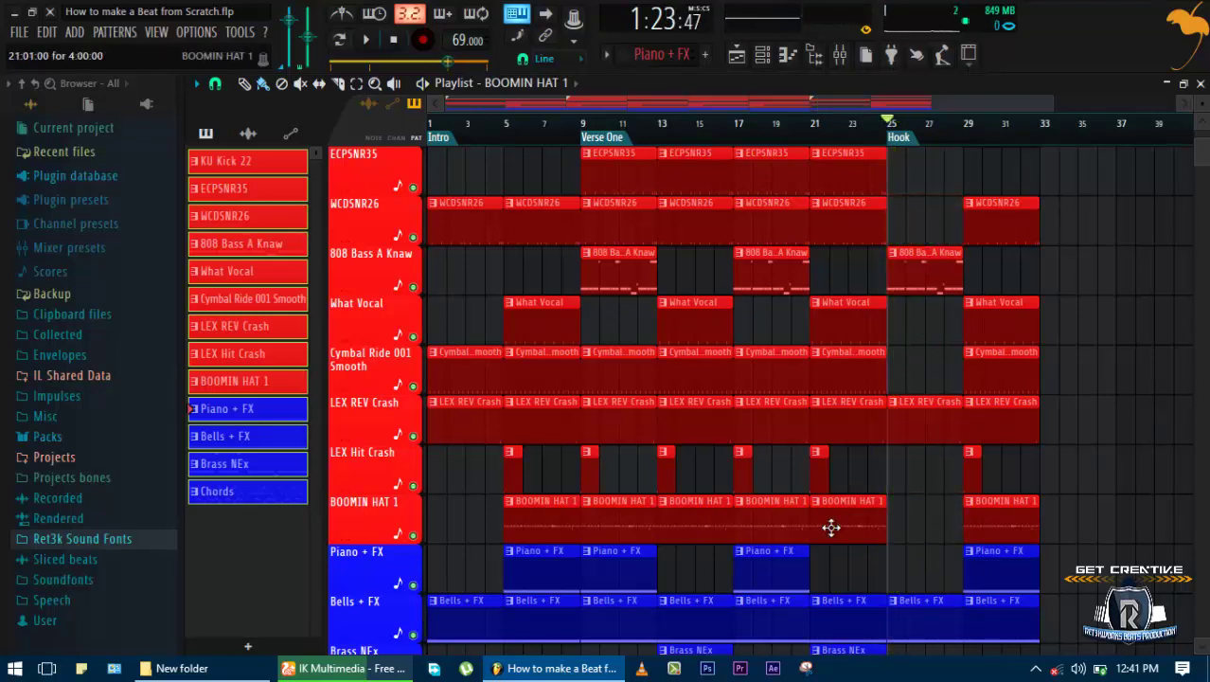
{"action": "key", "text": "space"}
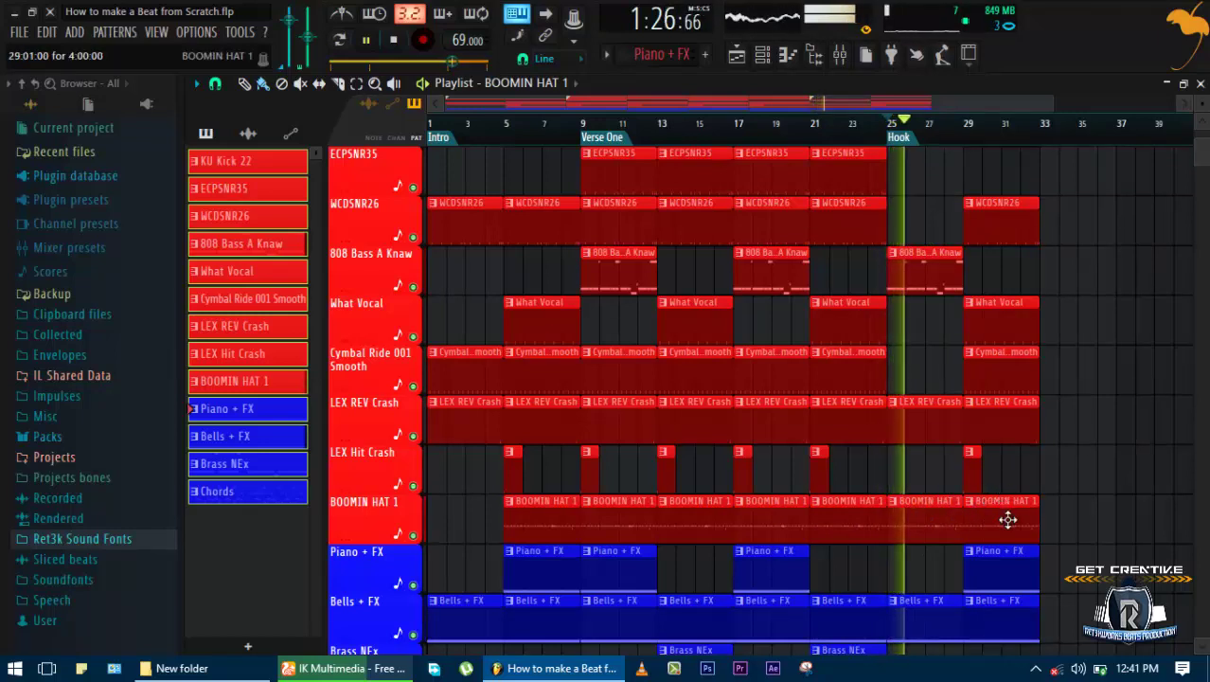
Delete the WCDSNR26 clip at bar 29 and copy the Brass NEx clip from bar 21 to bar 29
{"action": "right_click", "coordinate": [997, 224]}
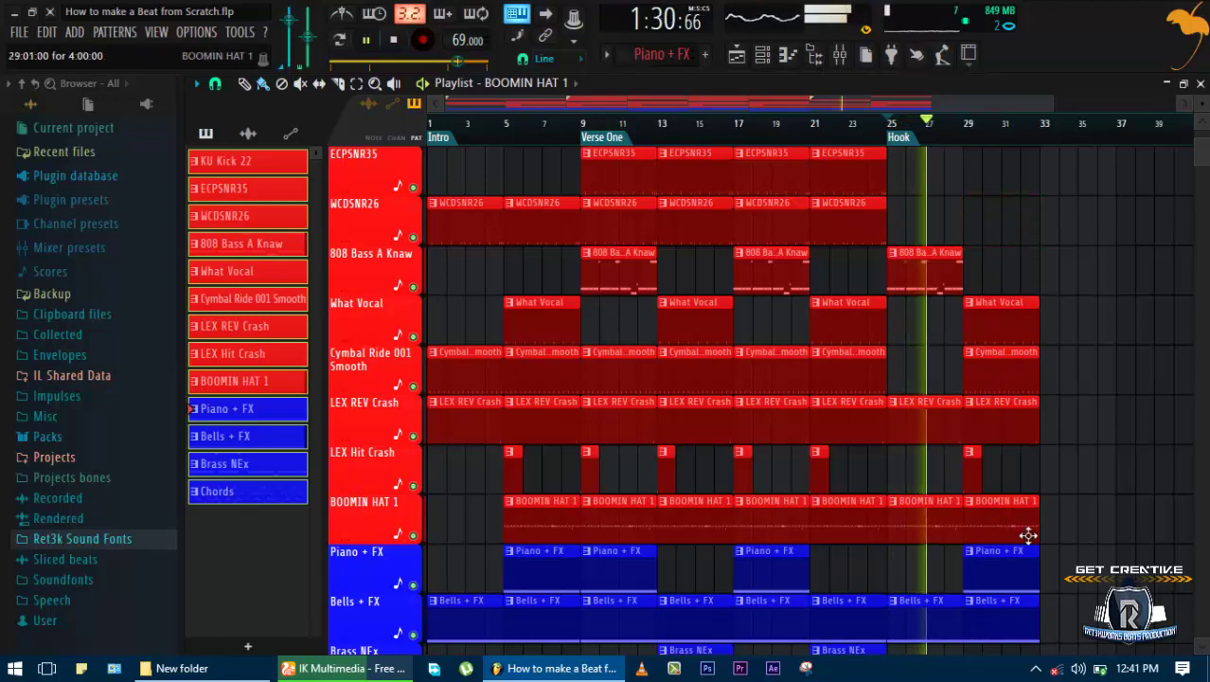
{"action": "scroll", "coordinate": [912, 606], "scroll_direction": "down", "scroll_amount": 1}
{"action": "scroll", "coordinate": [911, 606], "scroll_direction": "down", "scroll_amount": 2}
{"action": "left_click_drag", "start_coordinate": [859, 526], "coordinate": [1012, 519]}
Re-place the Bells + FX clip at bar 29, delete the Piano + FX clip there and save the project
{"action": "right_click", "coordinate": [999, 466]}
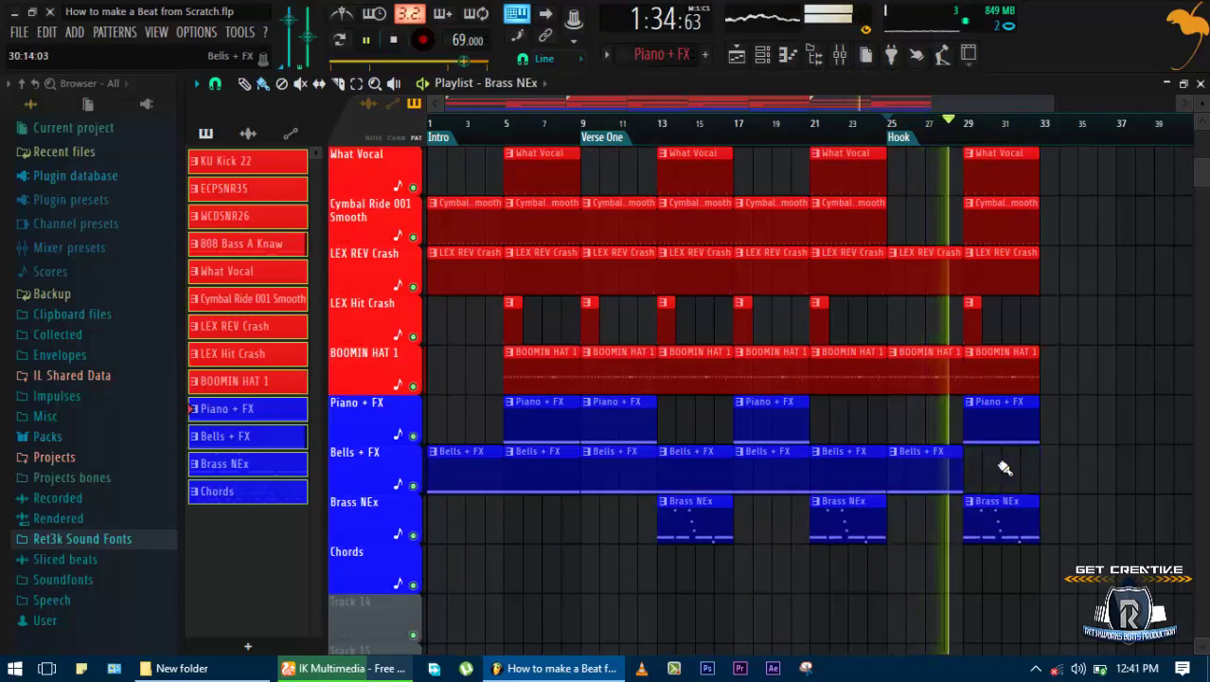
{"action": "left_click", "coordinate": [1005, 468]}
{"action": "right_click", "coordinate": [998, 429]}
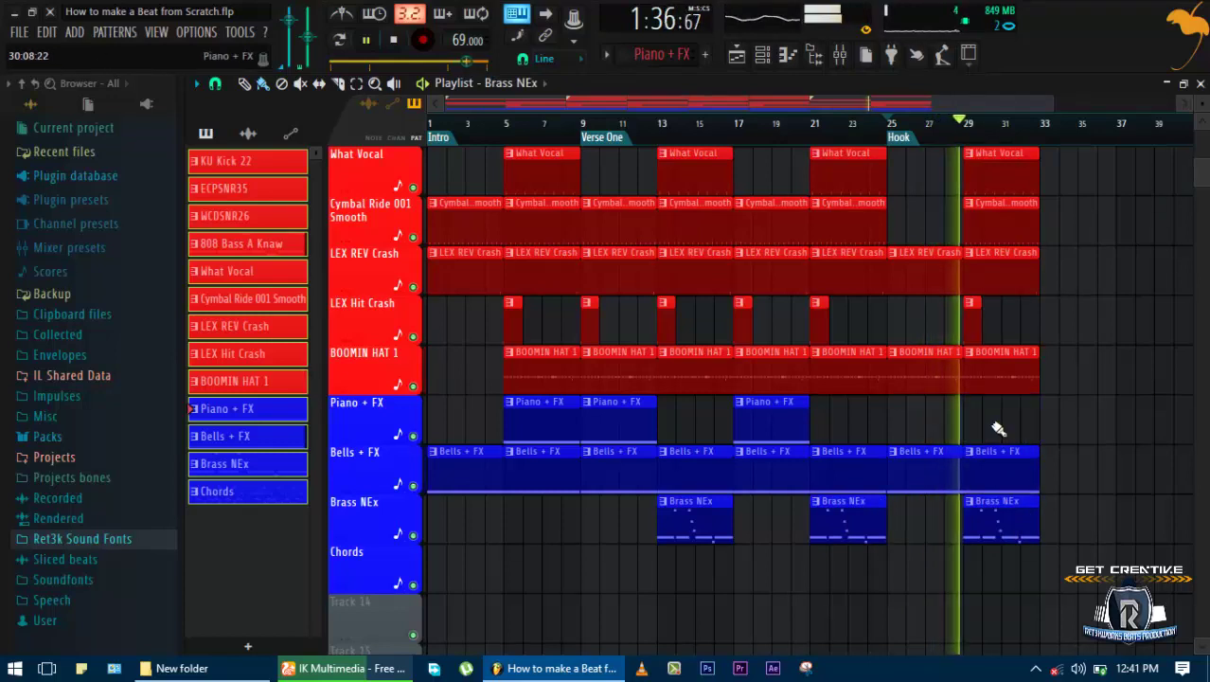
{"action": "key", "text": "ctrl+s"}
Replace the KU Kick 22 clip at bar 29 with a WCDSNR26 clip on its own track and play from bar 29
{"action": "scroll", "coordinate": [1013, 397], "scroll_direction": "up", "scroll_amount": 2}
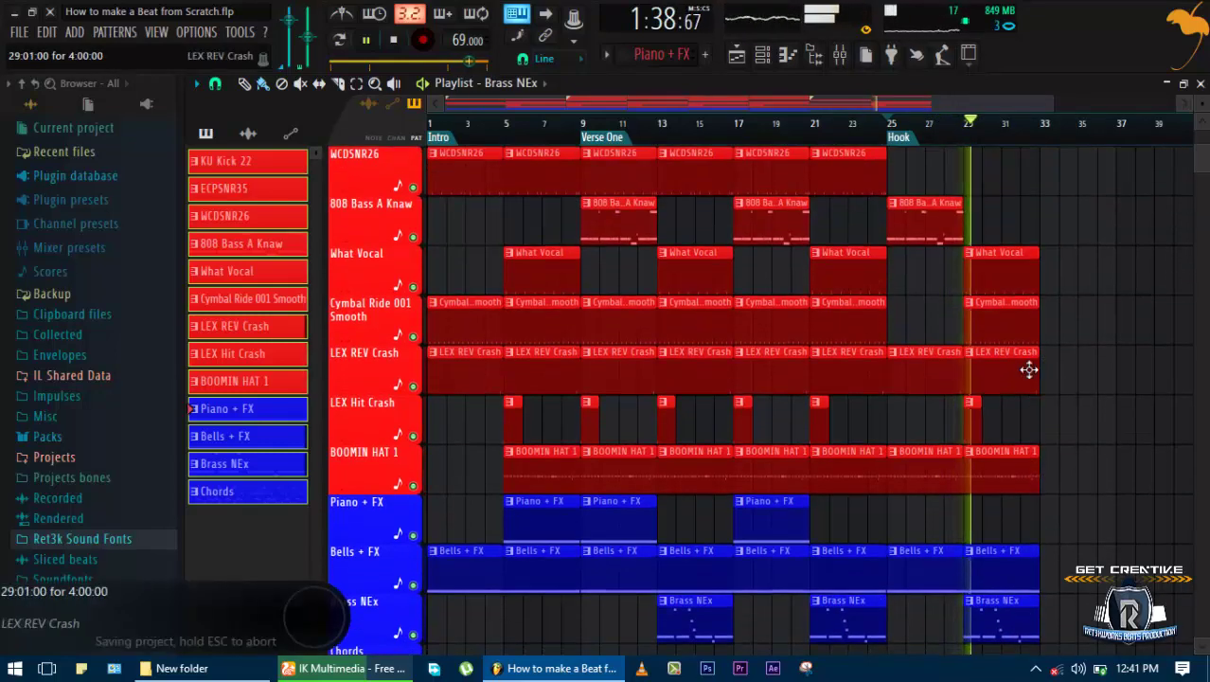
{"action": "scroll", "coordinate": [1015, 316], "scroll_direction": "up", "scroll_amount": 2}
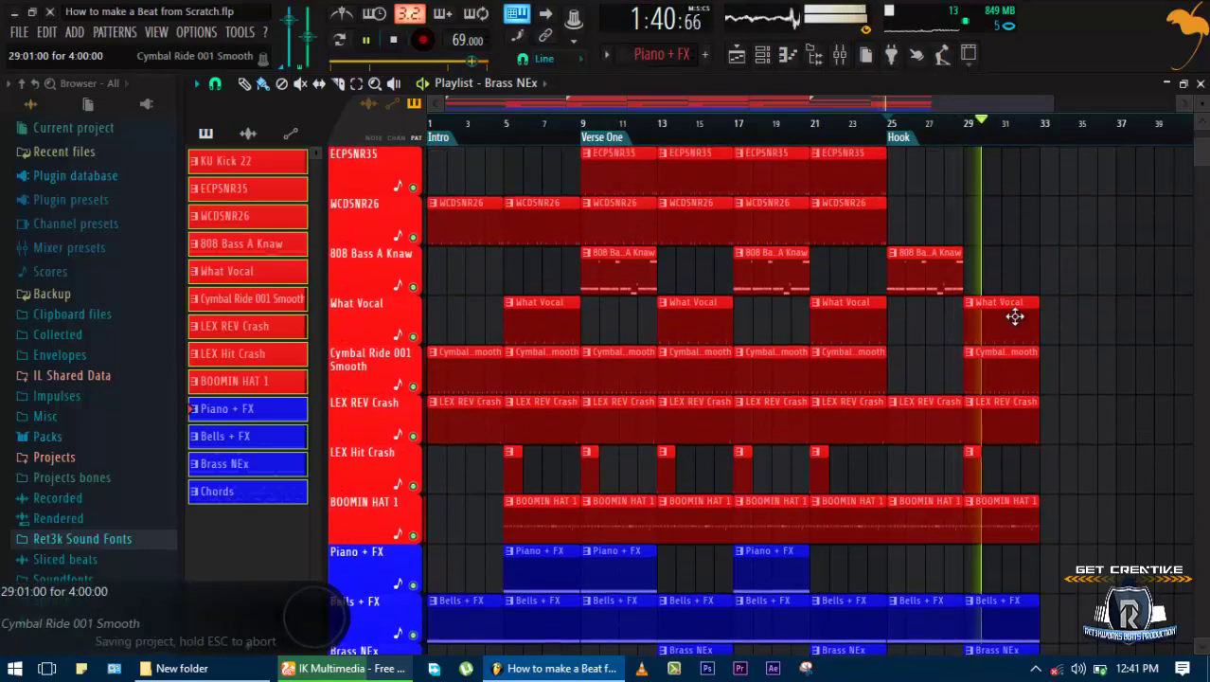
{"action": "scroll", "coordinate": [1015, 316], "scroll_direction": "up", "scroll_amount": 1}
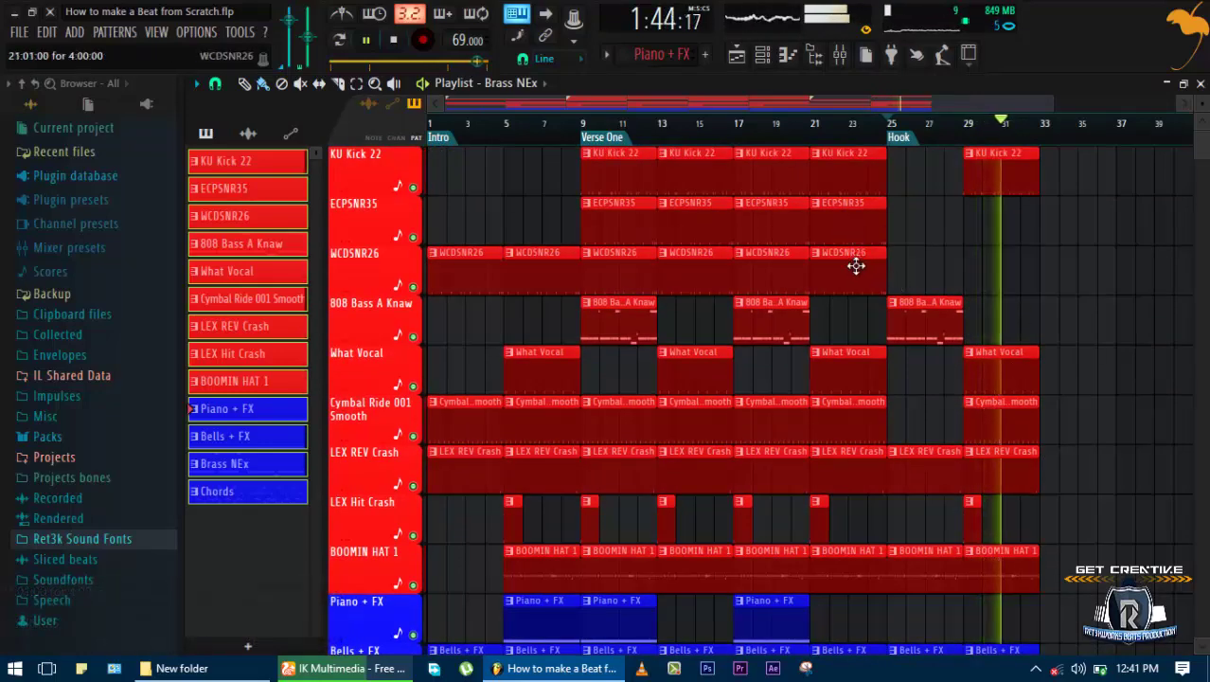
{"action": "key", "text": "space"}
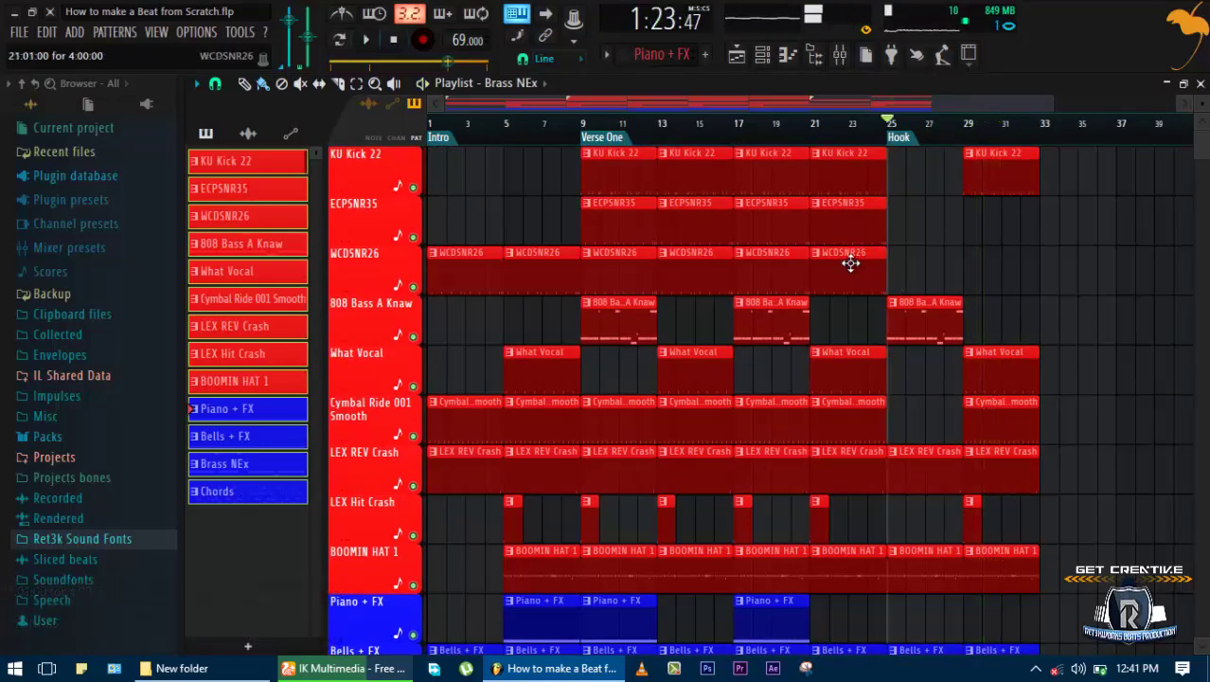
{"action": "right_click", "coordinate": [984, 186]}
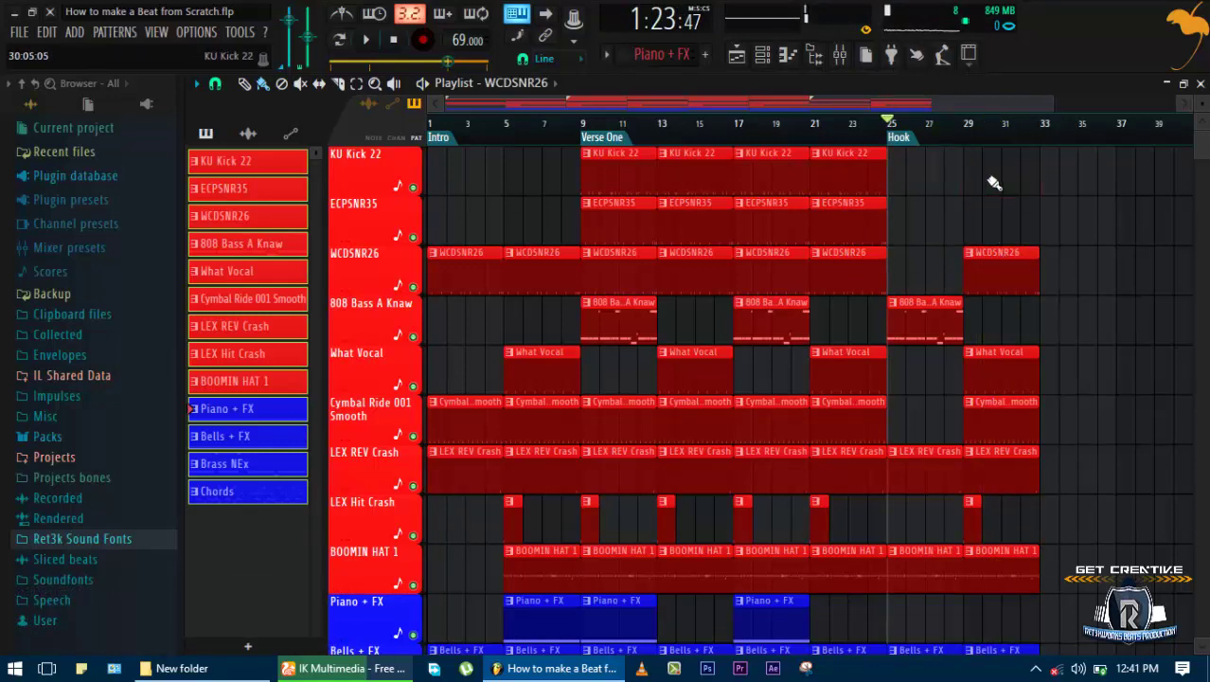
{"action": "left_click", "coordinate": [975, 140]}
{"action": "key", "text": "space"}
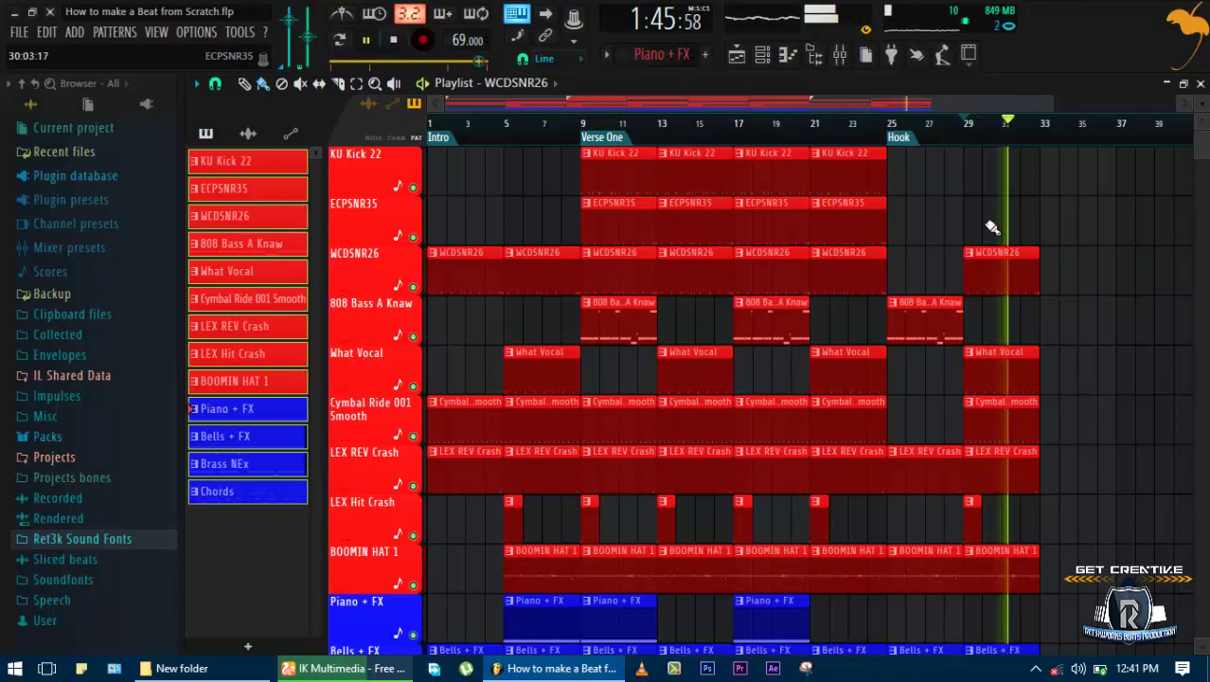
{"action": "scroll", "coordinate": [1039, 317], "scroll_direction": "down", "scroll_amount": 4}
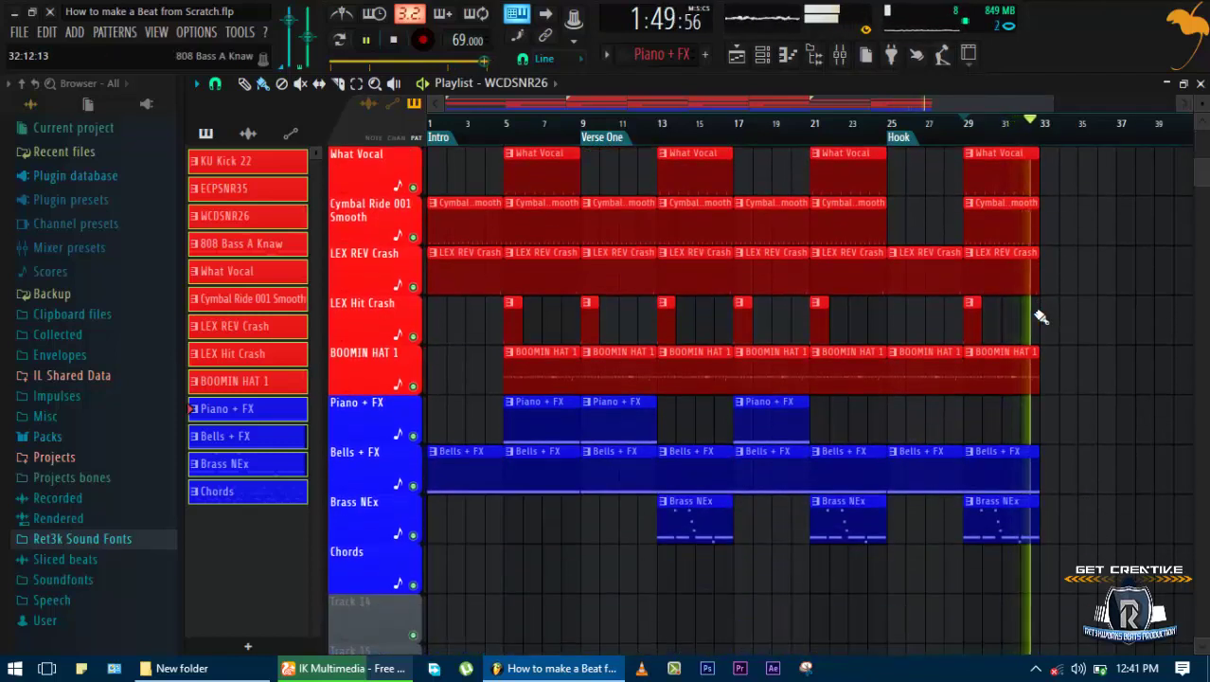
{"action": "key", "text": "space"}
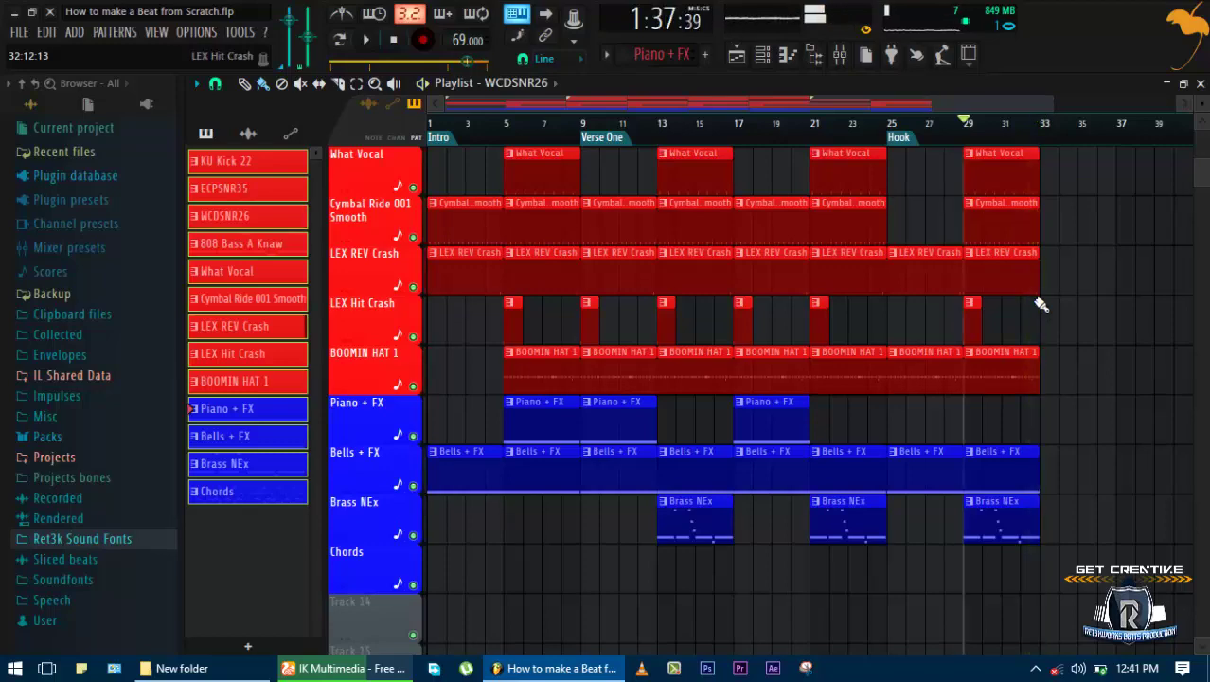
Select the Verse One clips in bars 9–24, copy them to bar 33 and move the play position to bar 33
{"action": "scroll", "coordinate": [1040, 305], "scroll_direction": "up", "scroll_amount": 4}
{"action": "left_click", "coordinate": [615, 142]}
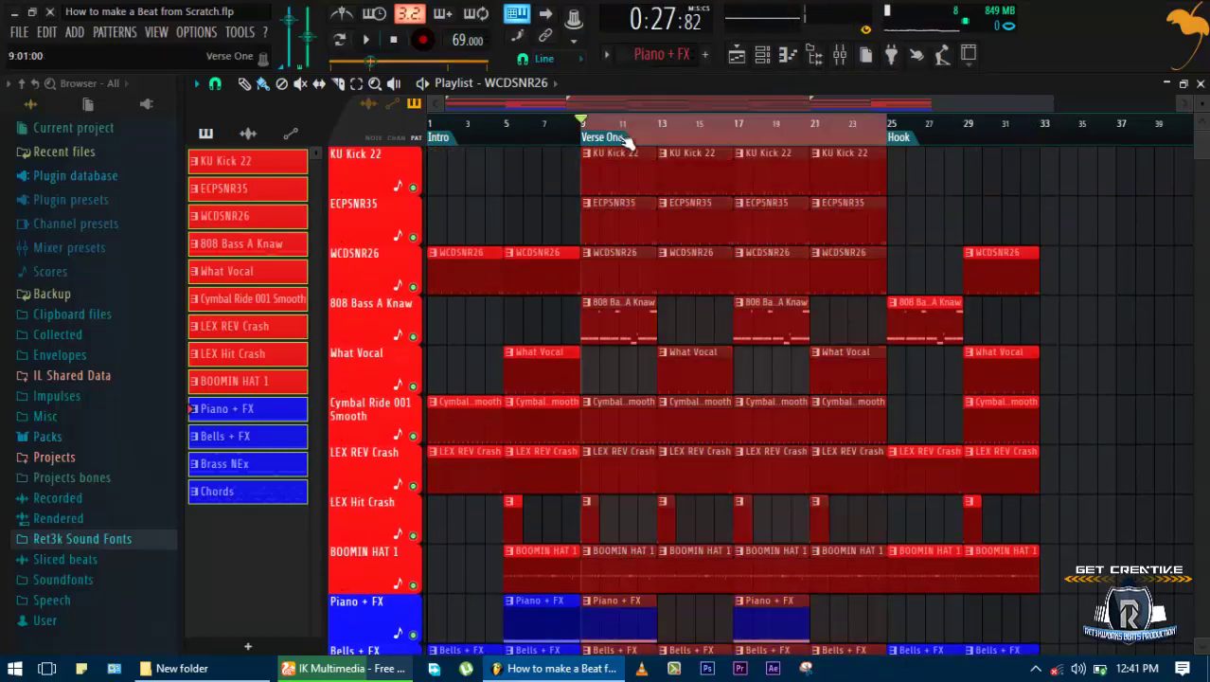
{"action": "left_click_drag", "start_coordinate": [609, 159], "coordinate": [1051, 172]}
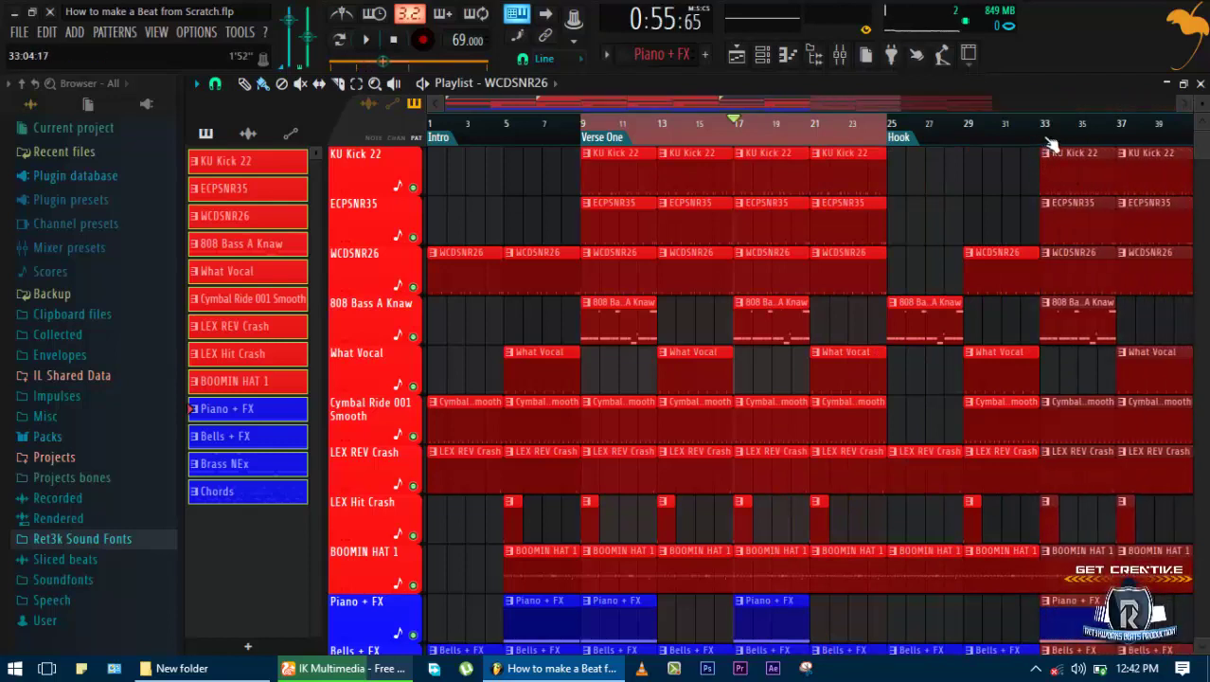
{"action": "left_click", "coordinate": [1047, 140]}
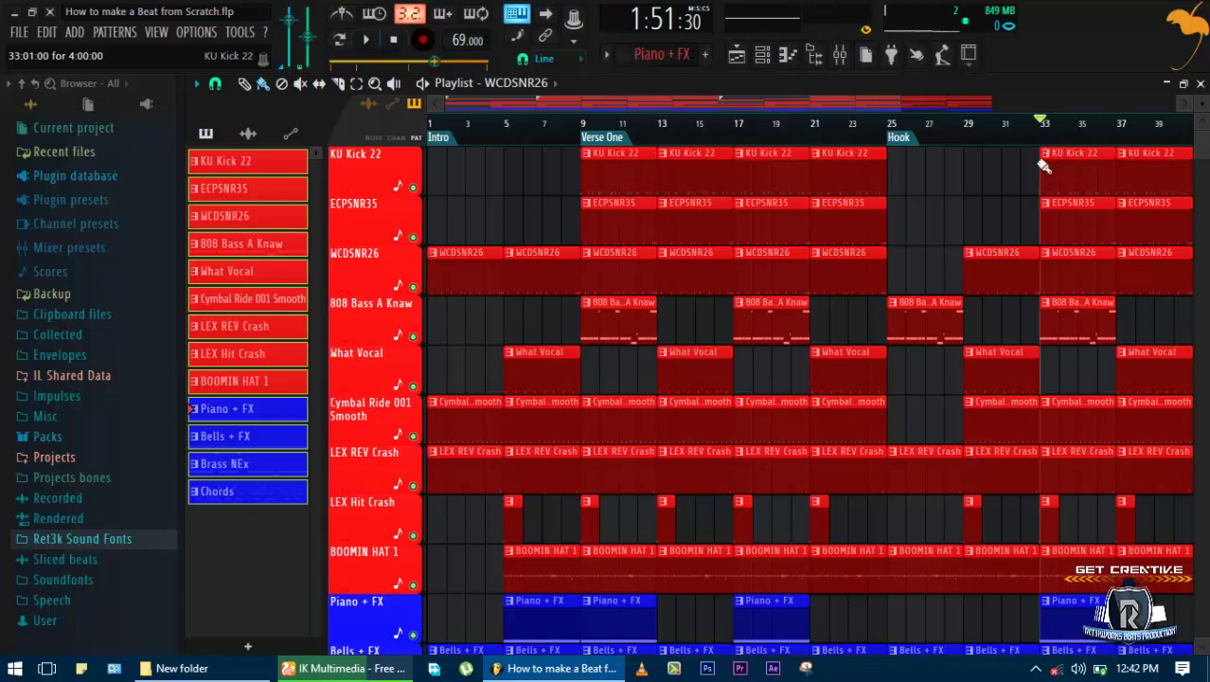
Add a time marker at bar 33 of the playlist and name it First Chorus
{"action": "scroll", "coordinate": [956, 268], "scroll_direction": "right", "scroll_amount": 8}
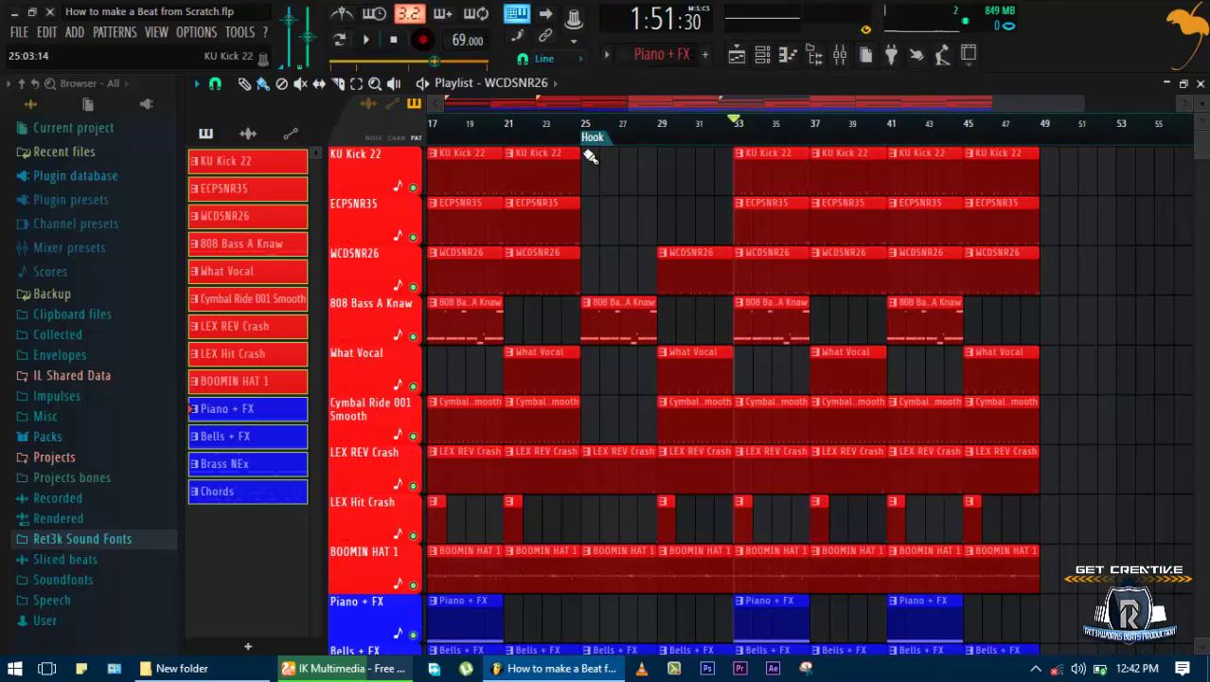
{"action": "right_click", "coordinate": [746, 139]}
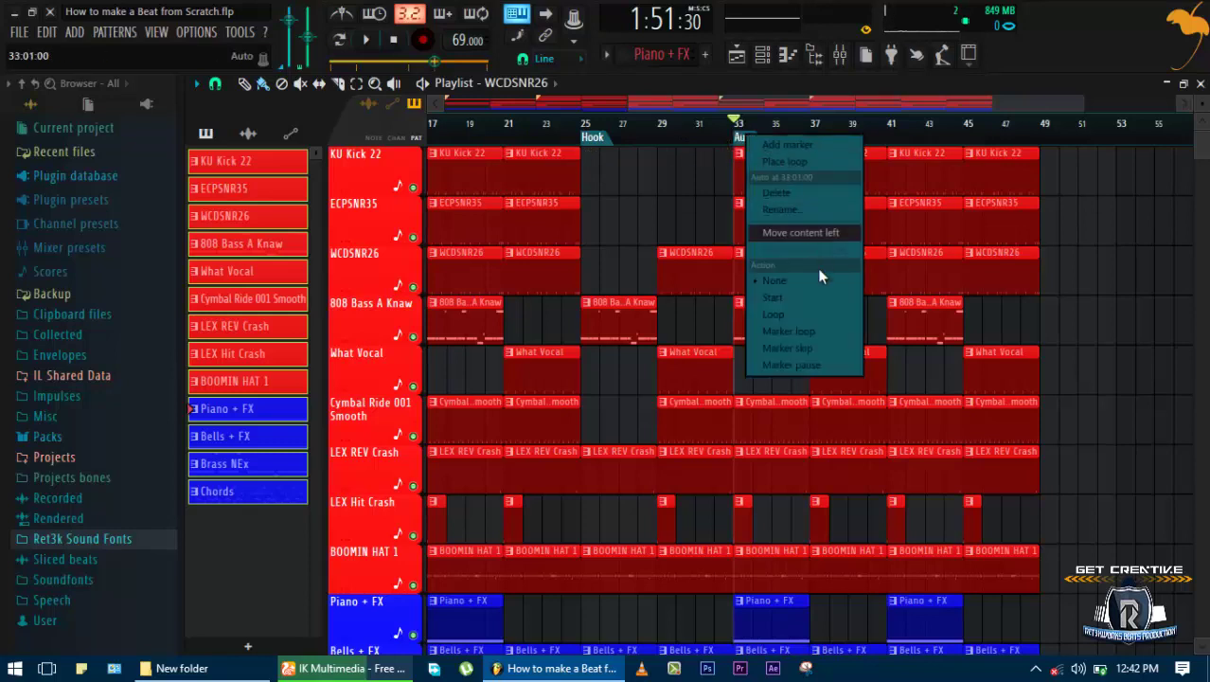
{"action": "left_click", "coordinate": [767, 211]}
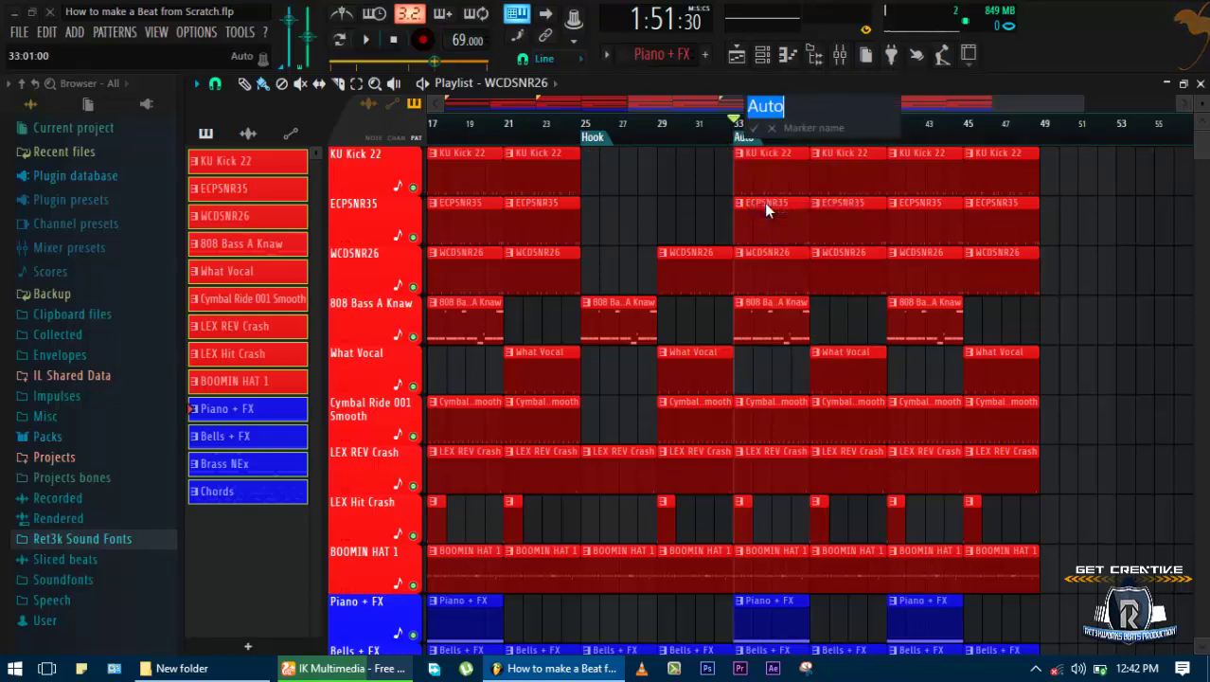
{"action": "key", "text": "BackSpace"}
{"action": "type", "text": "First Chorus"}
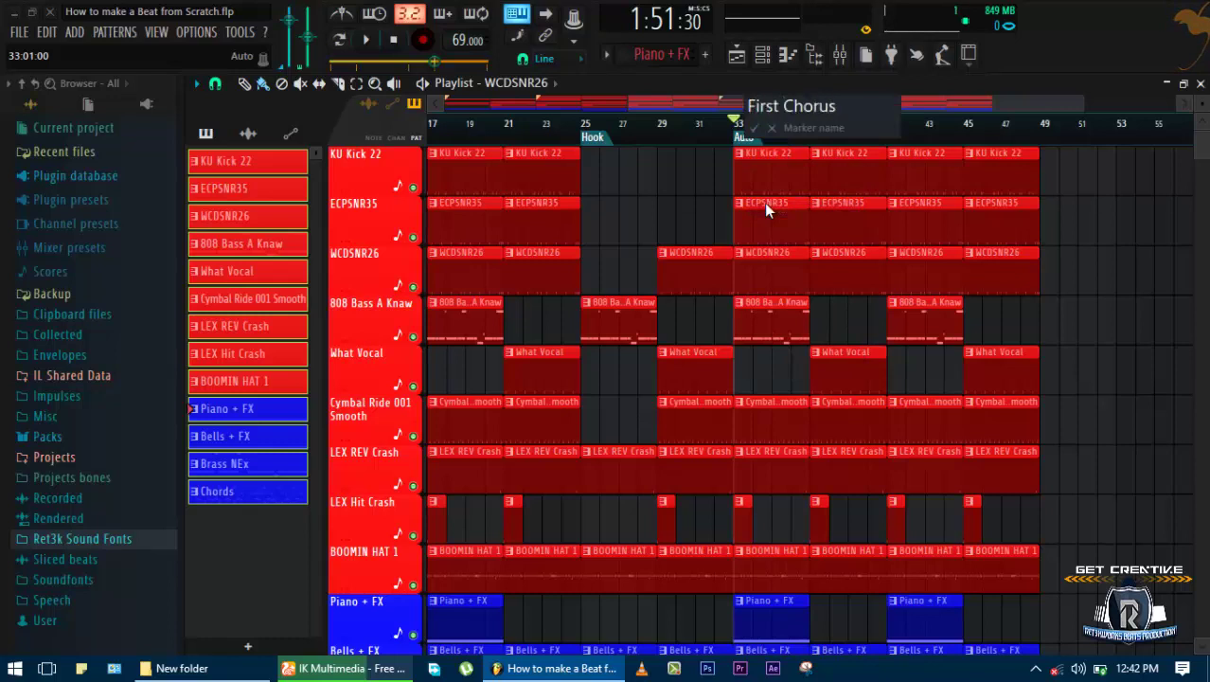
{"action": "key", "text": "Return"}
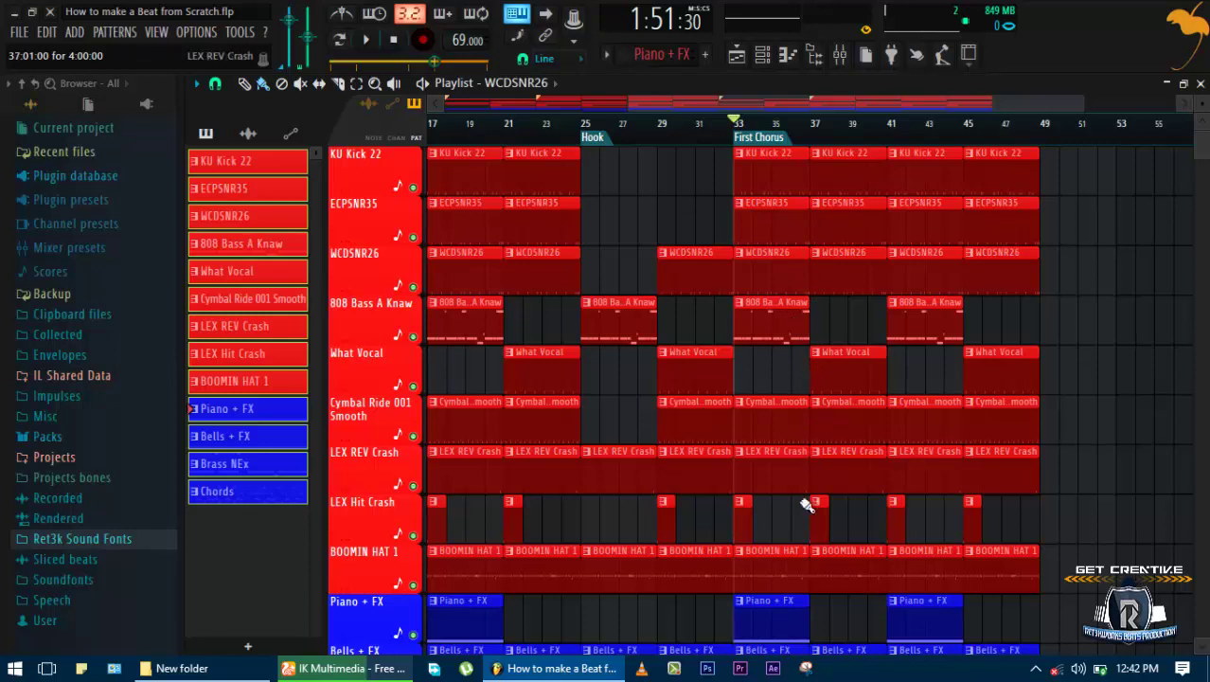
Add an 808 Bass A Knaw clip at bar 37 while the First Chorus plays
{"action": "key", "text": "space"}
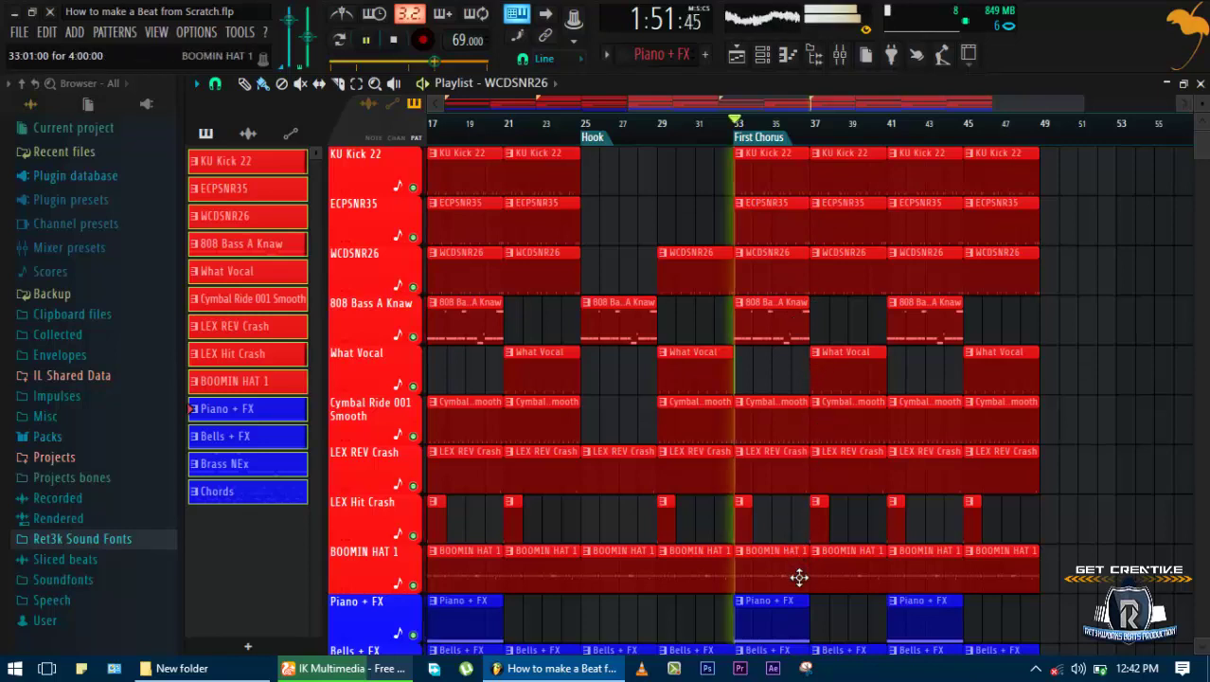
{"action": "left_click", "coordinate": [820, 325]}
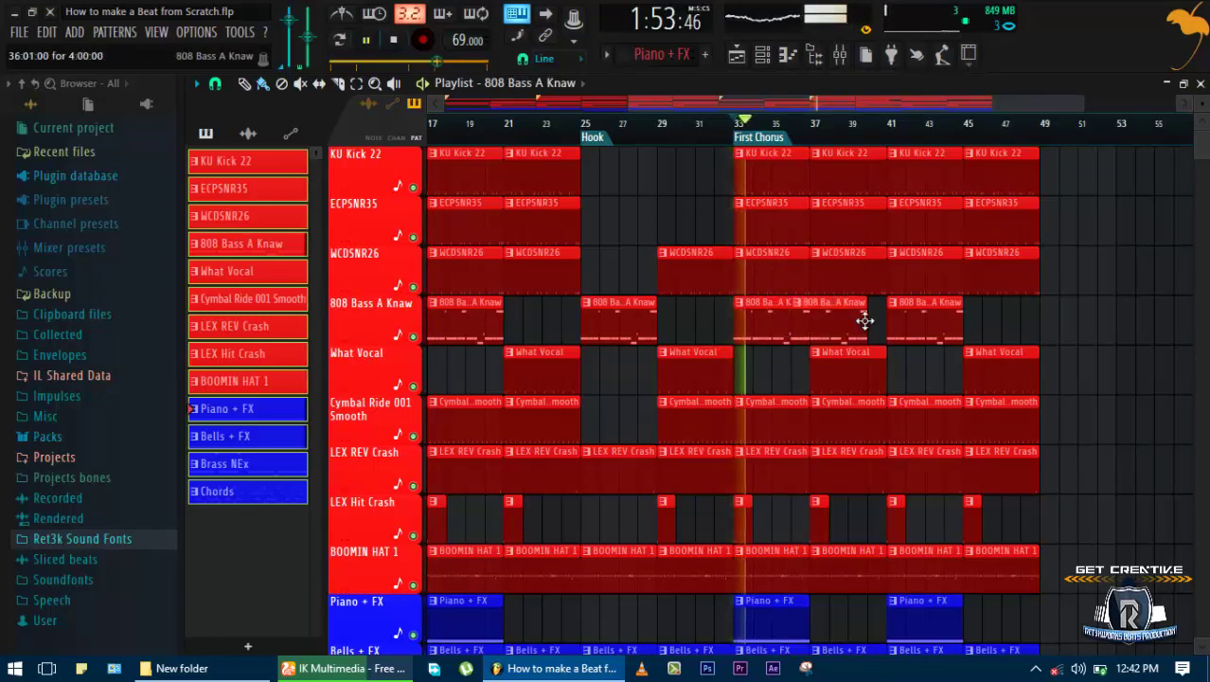
{"action": "left_click_drag", "start_coordinate": [854, 321], "coordinate": [864, 322]}
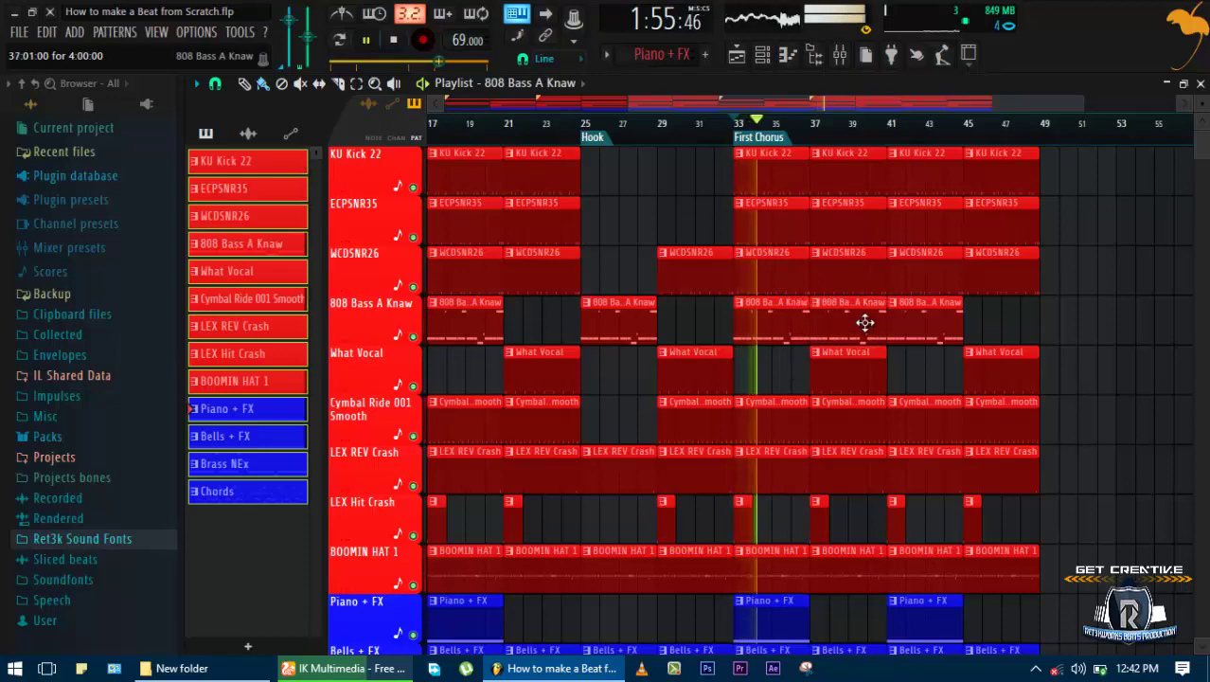
Delete the Brass NEx clip at bar 45 and copy the 808 Bass A Knaw clip from bar 41 to bar 45
{"action": "scroll", "coordinate": [859, 379], "scroll_direction": "down", "scroll_amount": 1}
{"action": "scroll", "coordinate": [863, 646], "scroll_direction": "up", "scroll_amount": 1}
{"action": "scroll", "coordinate": [857, 642], "scroll_direction": "down", "scroll_amount": 3}
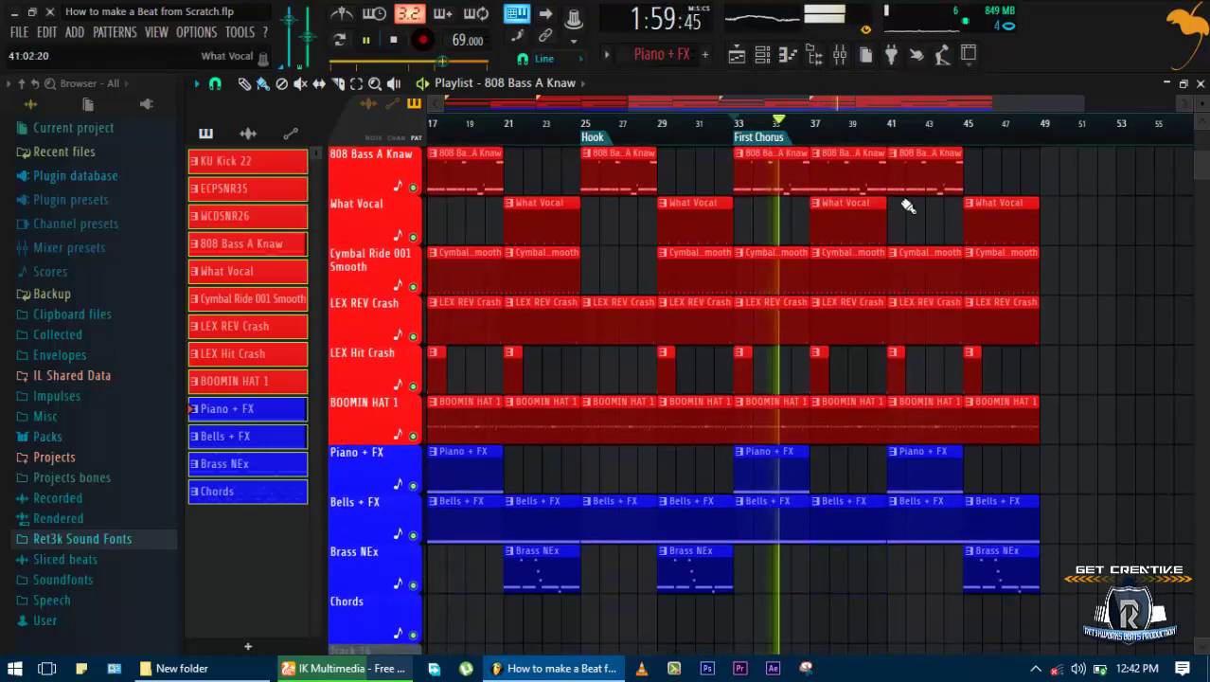
{"action": "right_click", "coordinate": [1007, 545]}
{"action": "left_click_drag", "start_coordinate": [923, 174], "coordinate": [1005, 173]}
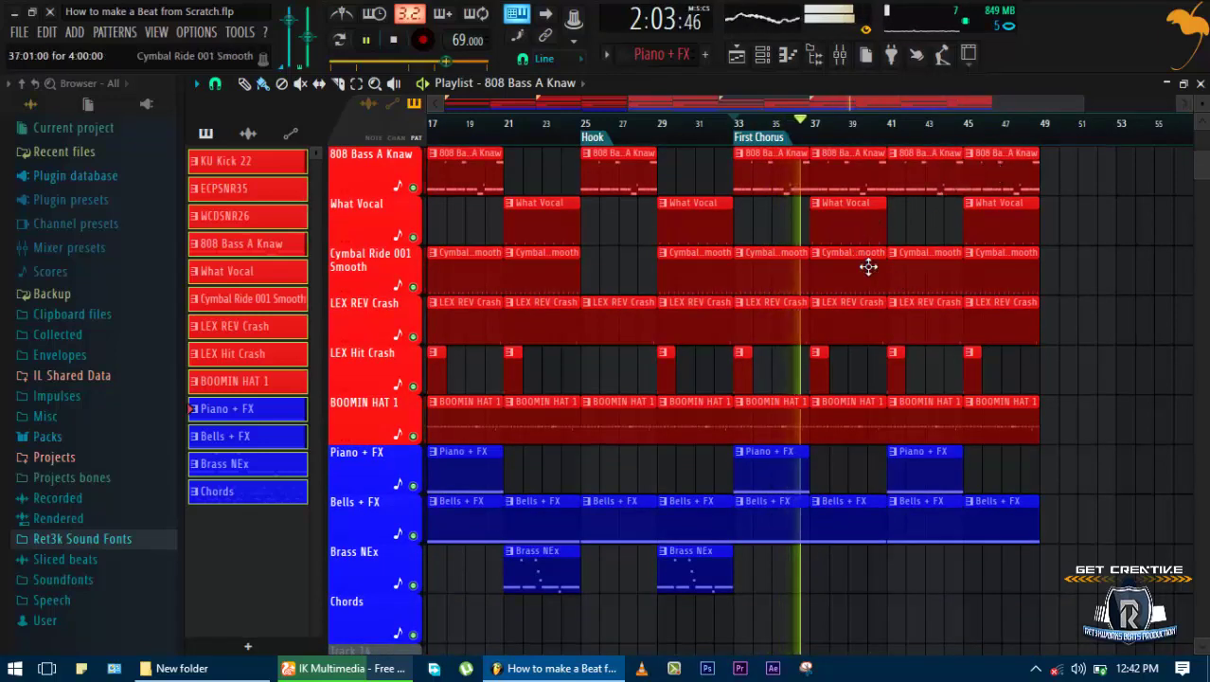
Delete the WCDSNR26 clips at bars 37 and 45, stop playback and save the project
{"action": "right_click", "coordinate": [852, 419]}
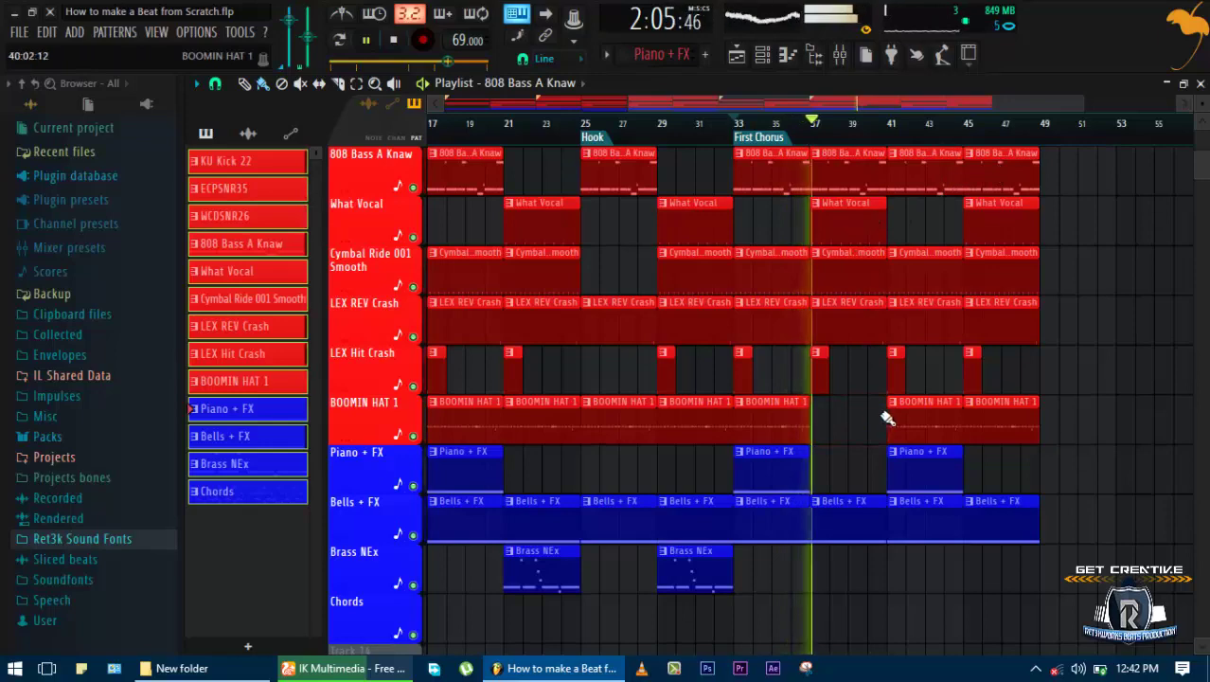
{"action": "left_click", "coordinate": [863, 432]}
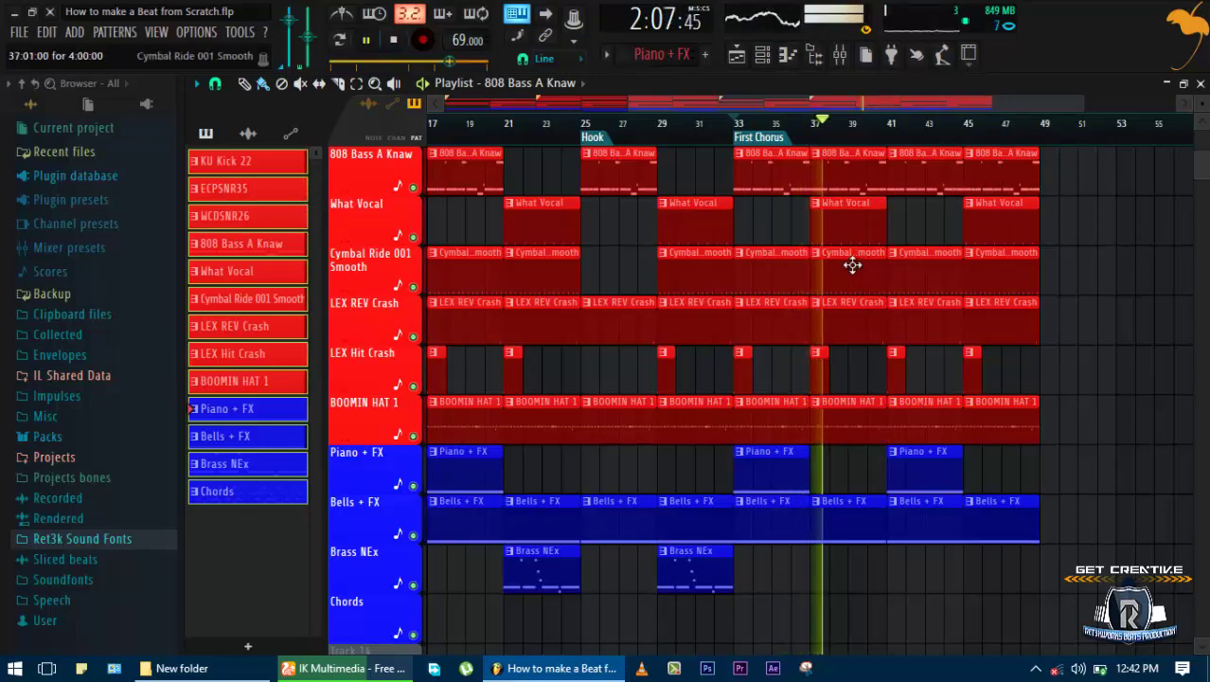
{"action": "scroll", "coordinate": [851, 263], "scroll_direction": "up", "scroll_amount": 2}
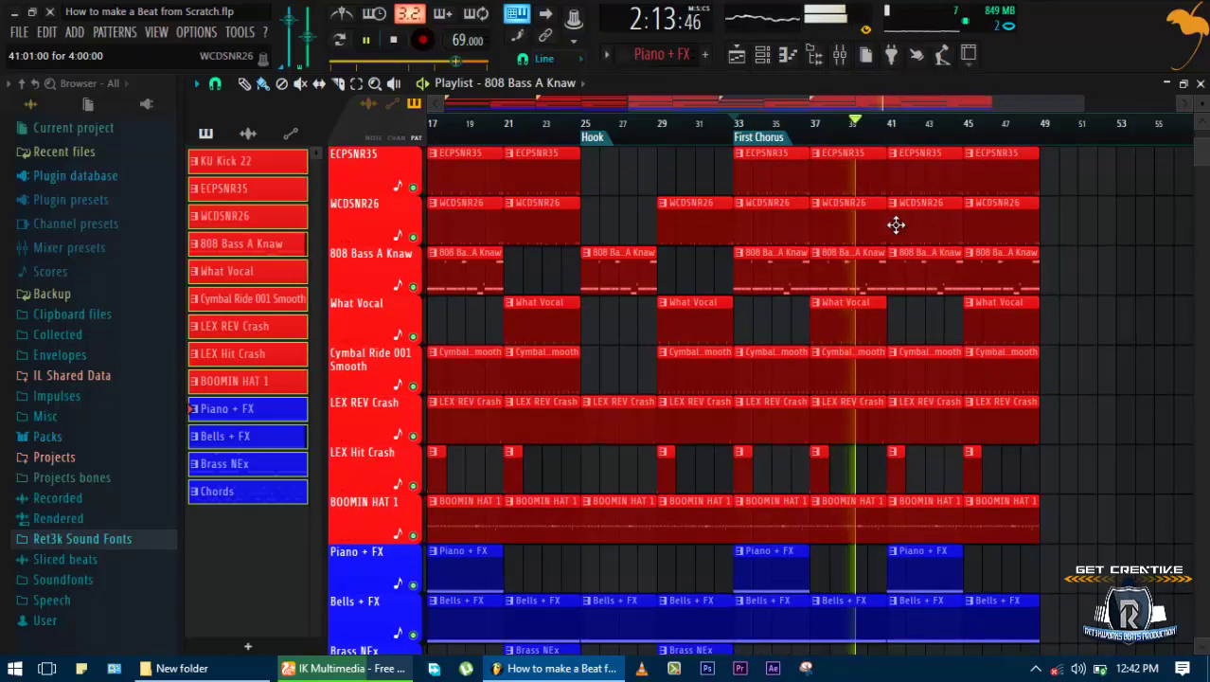
{"action": "right_click", "coordinate": [863, 230]}
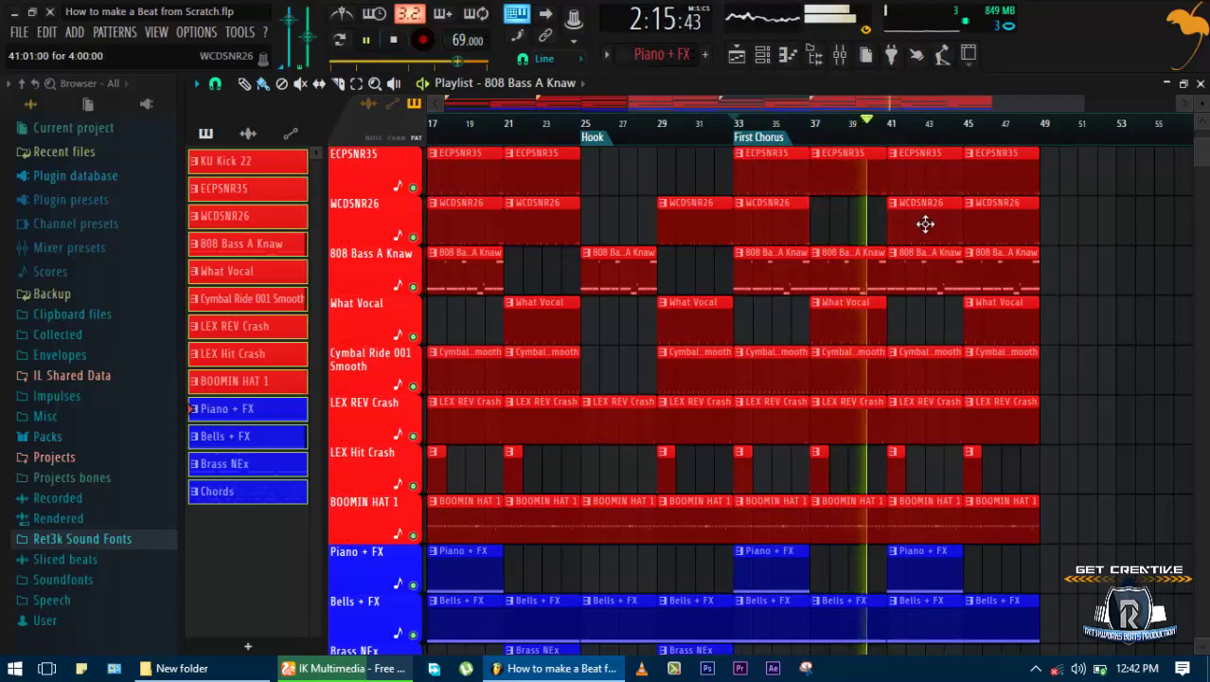
{"action": "key", "text": "ctrl+s"}
{"action": "right_click", "coordinate": [1009, 238]}
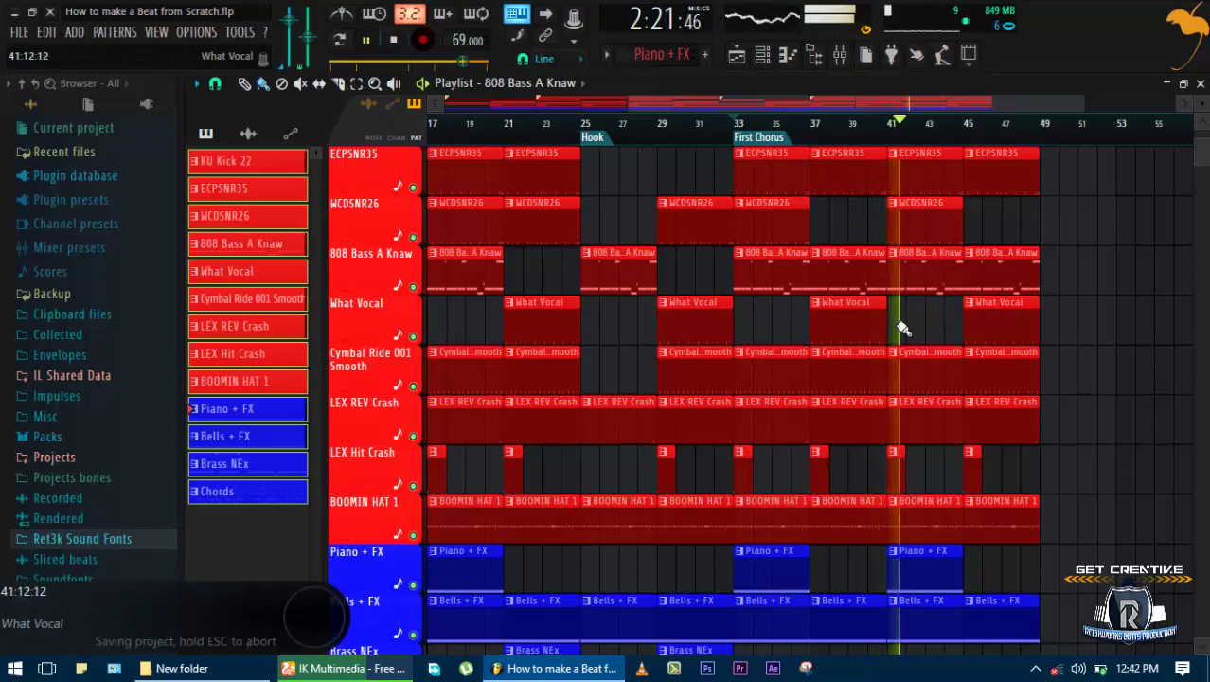
{"action": "scroll", "coordinate": [870, 336], "scroll_direction": "up", "scroll_amount": 1}
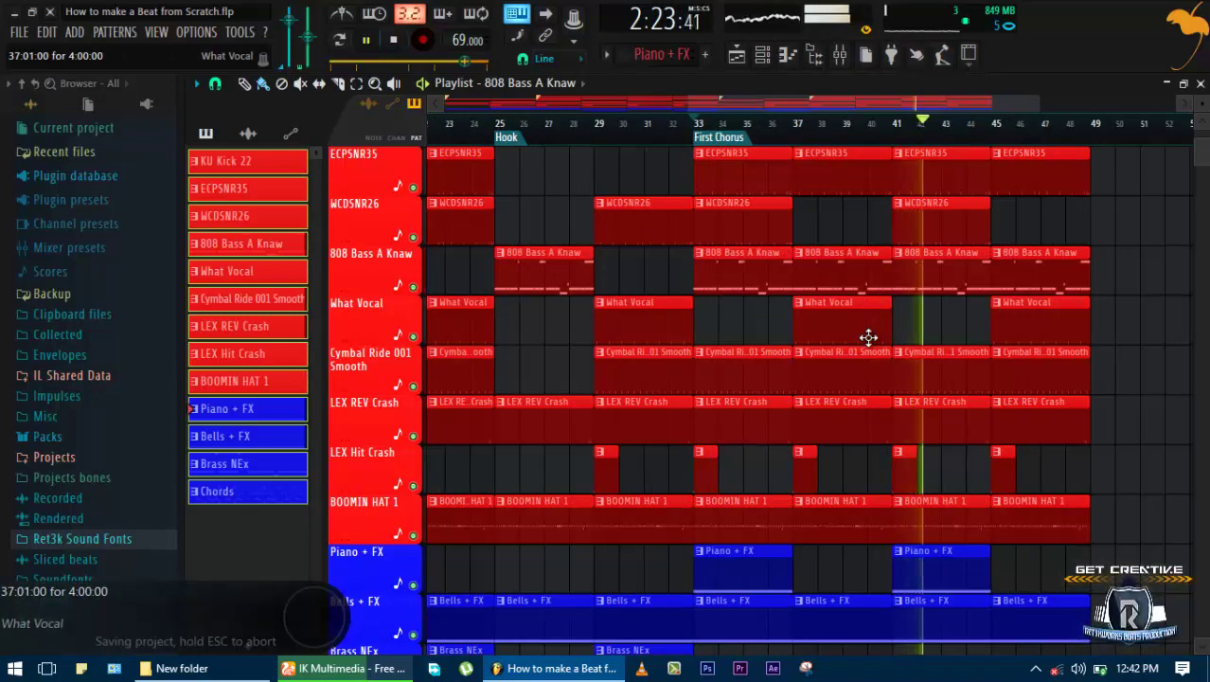
{"action": "key", "text": "space"}
{"action": "key", "text": "ctrl+s"}
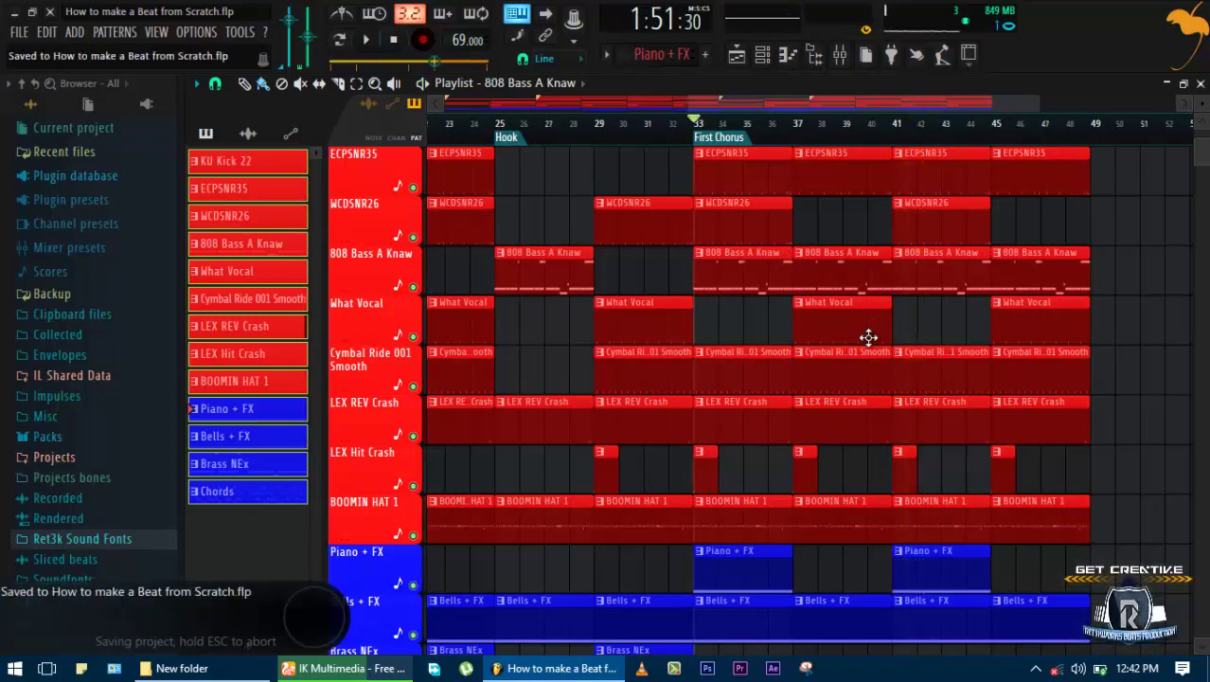
Select the Hook section's time range from bar 25 to bar 33 and bring up the BYE-PASS track in the mixer
{"action": "left_click", "coordinate": [516, 144]}
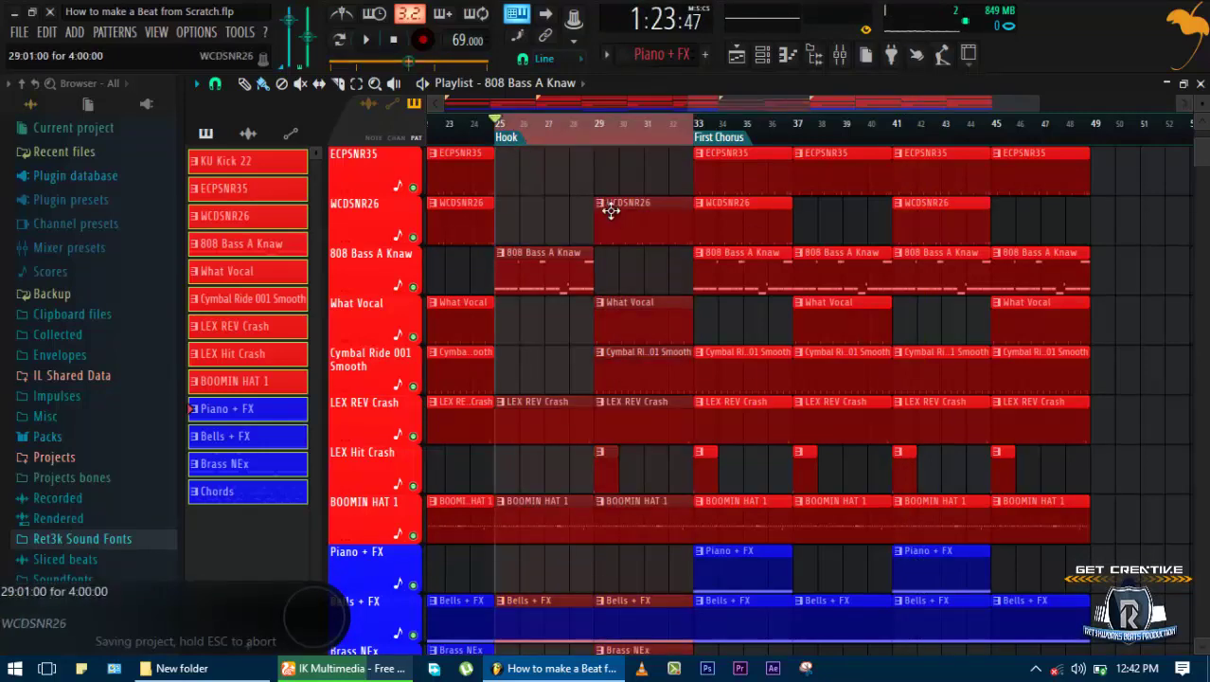
{"action": "key", "text": "F6"}
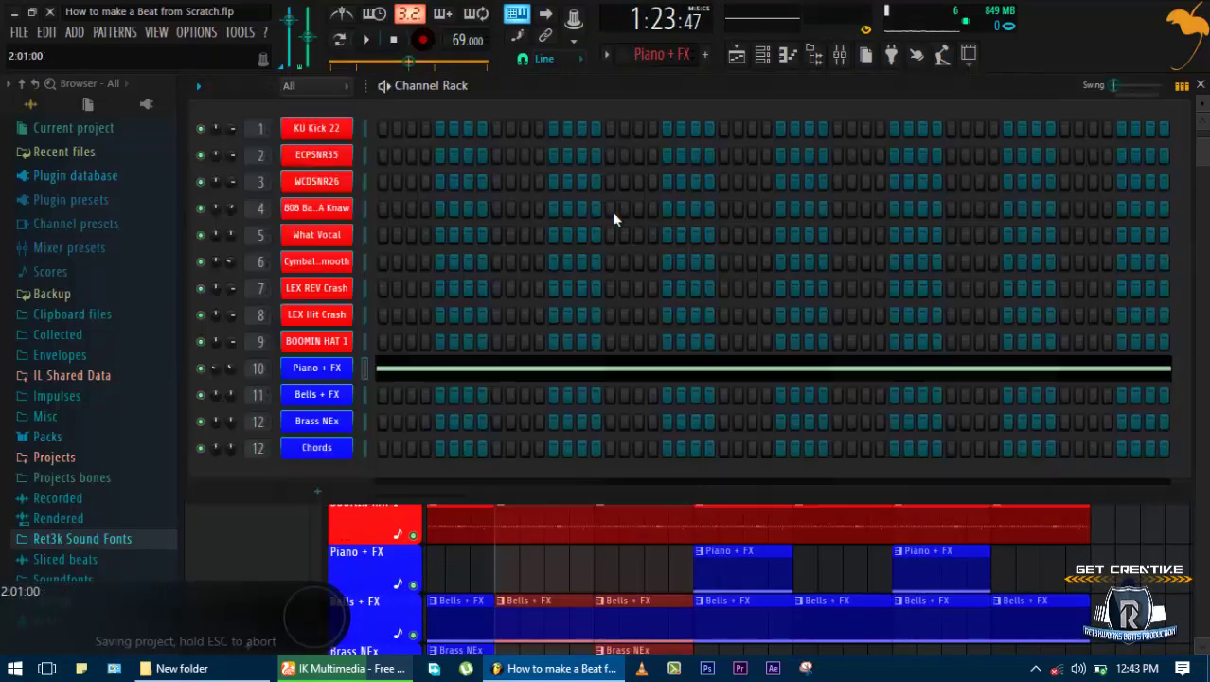
{"action": "double_click", "coordinate": [256, 366]}
{"action": "key", "text": "F5"}
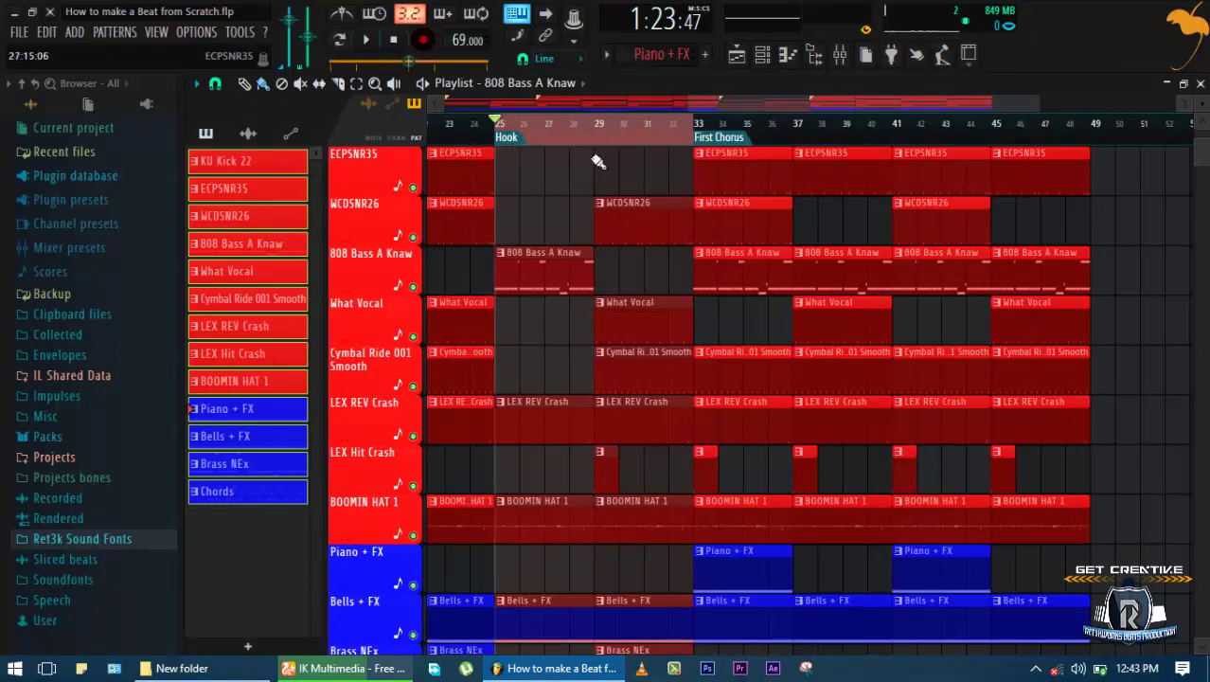
{"action": "key", "text": "F6"}
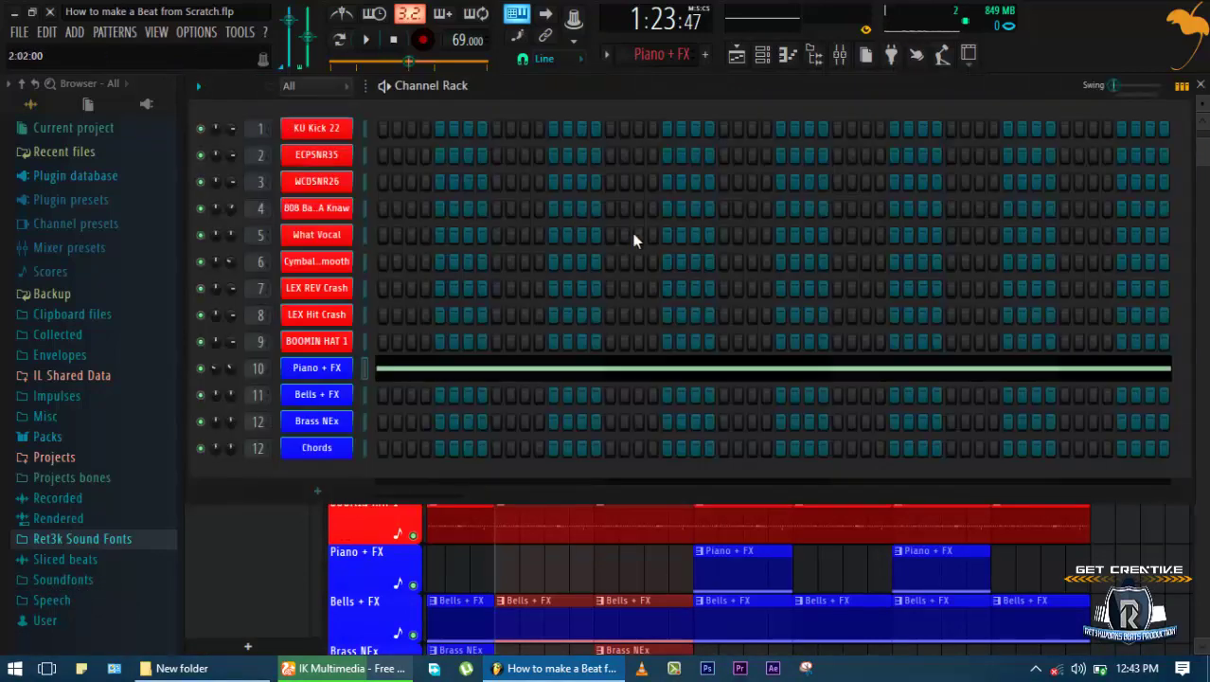
{"action": "double_click", "coordinate": [252, 372]}
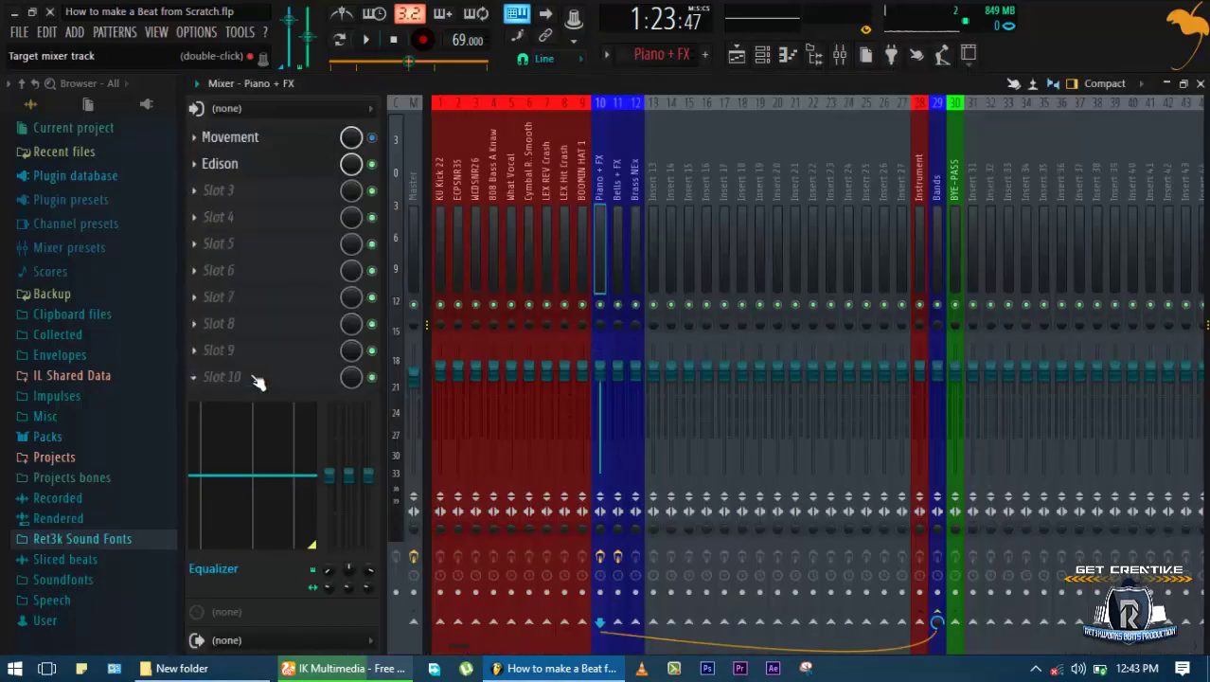
{"action": "left_click", "coordinate": [920, 248]}
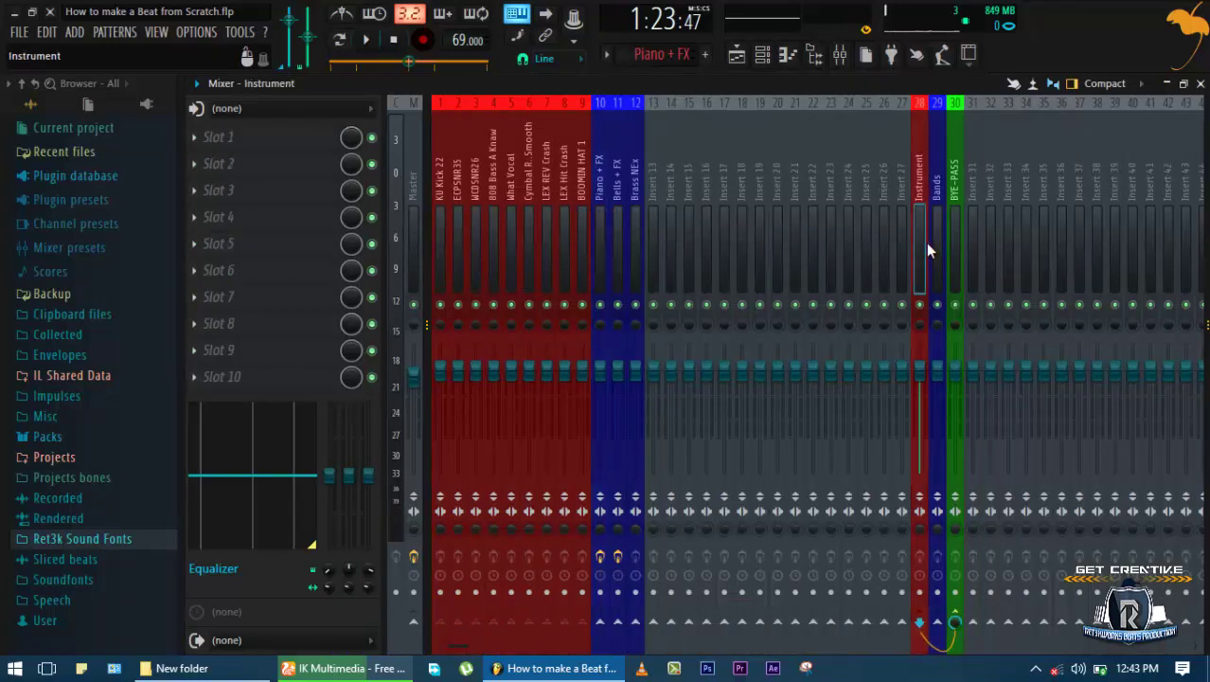
{"action": "left_click", "coordinate": [934, 251]}
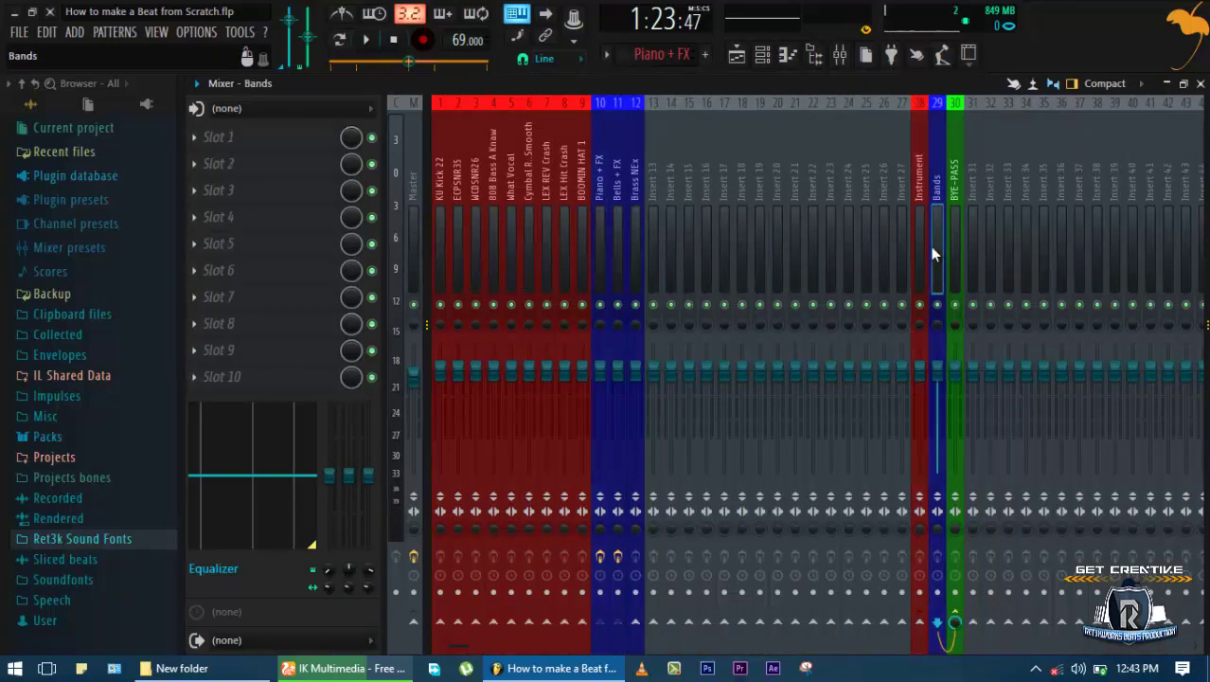
{"action": "left_click", "coordinate": [917, 244]}
{"action": "left_click", "coordinate": [951, 256]}
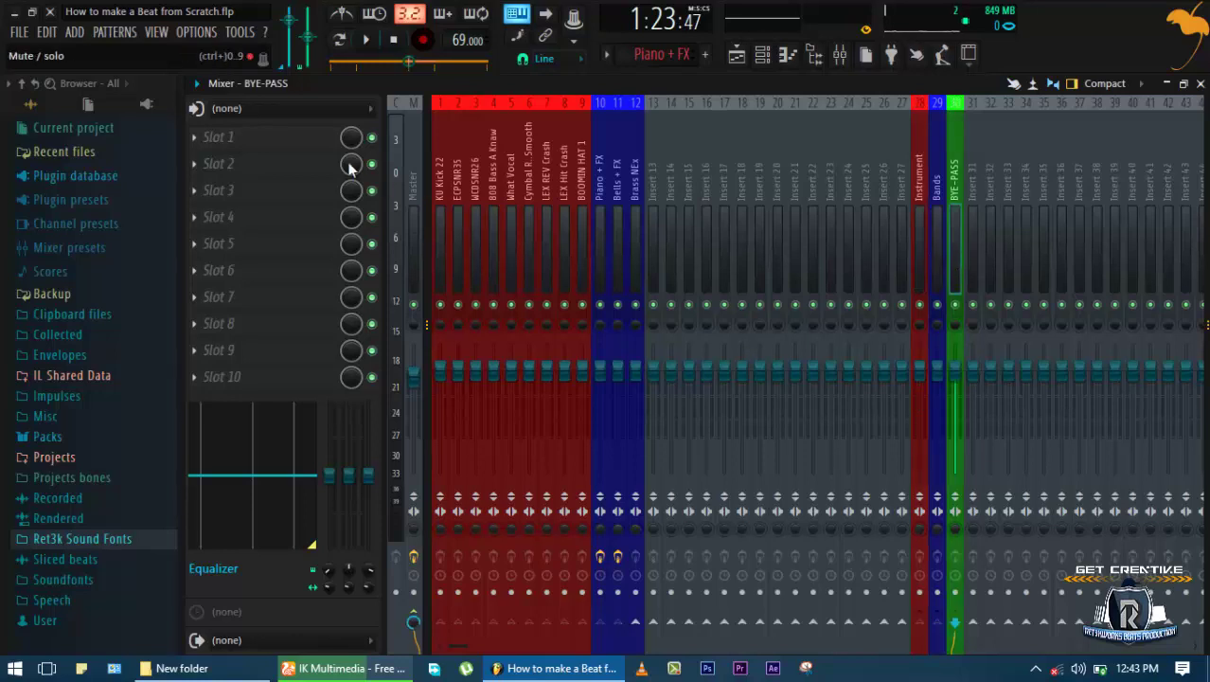
Add Fruity Parametric EQ 2 to the first effect slot of the BYE-PASS track and load its 30Hz + 18kHz cut preset
{"action": "left_click", "coordinate": [261, 137]}
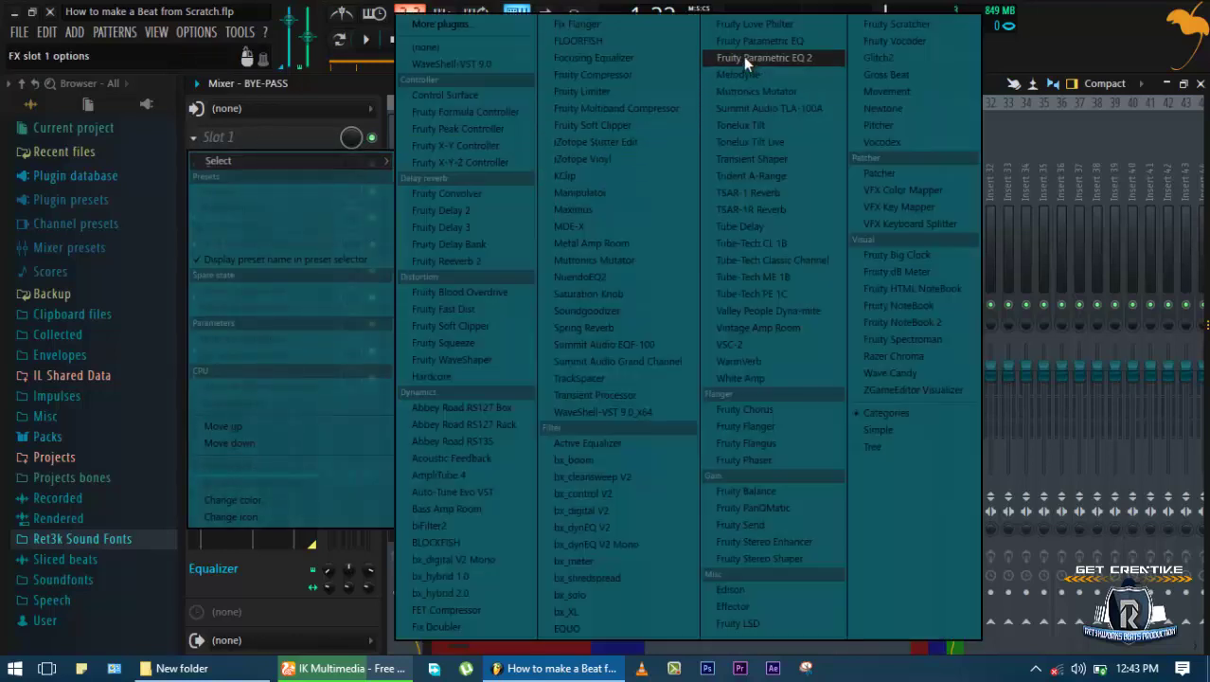
{"action": "left_click", "coordinate": [743, 58]}
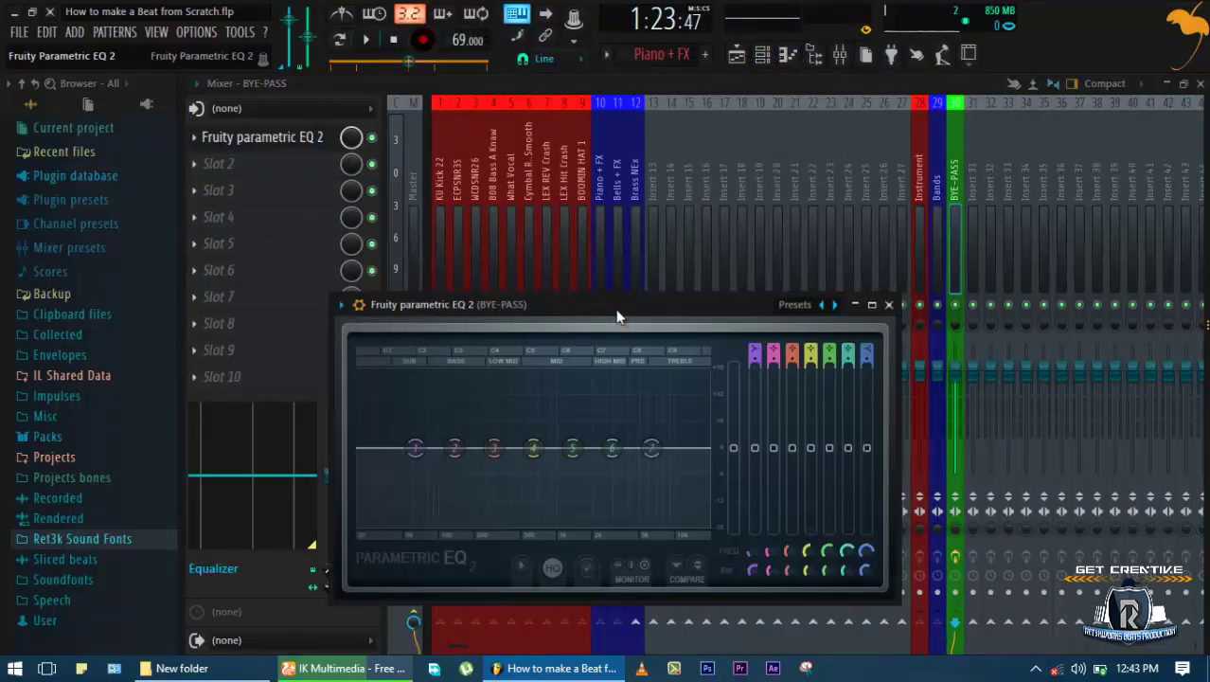
{"action": "left_click_drag", "start_coordinate": [620, 305], "coordinate": [668, 164]}
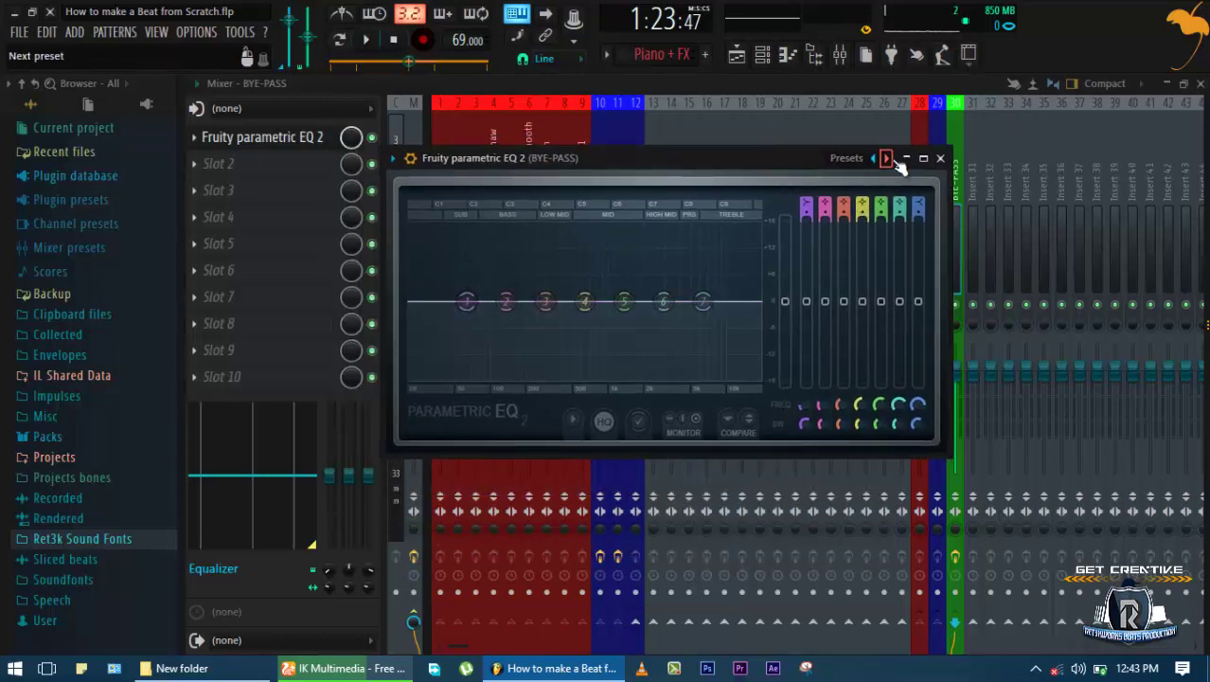
{"action": "left_click", "coordinate": [851, 162]}
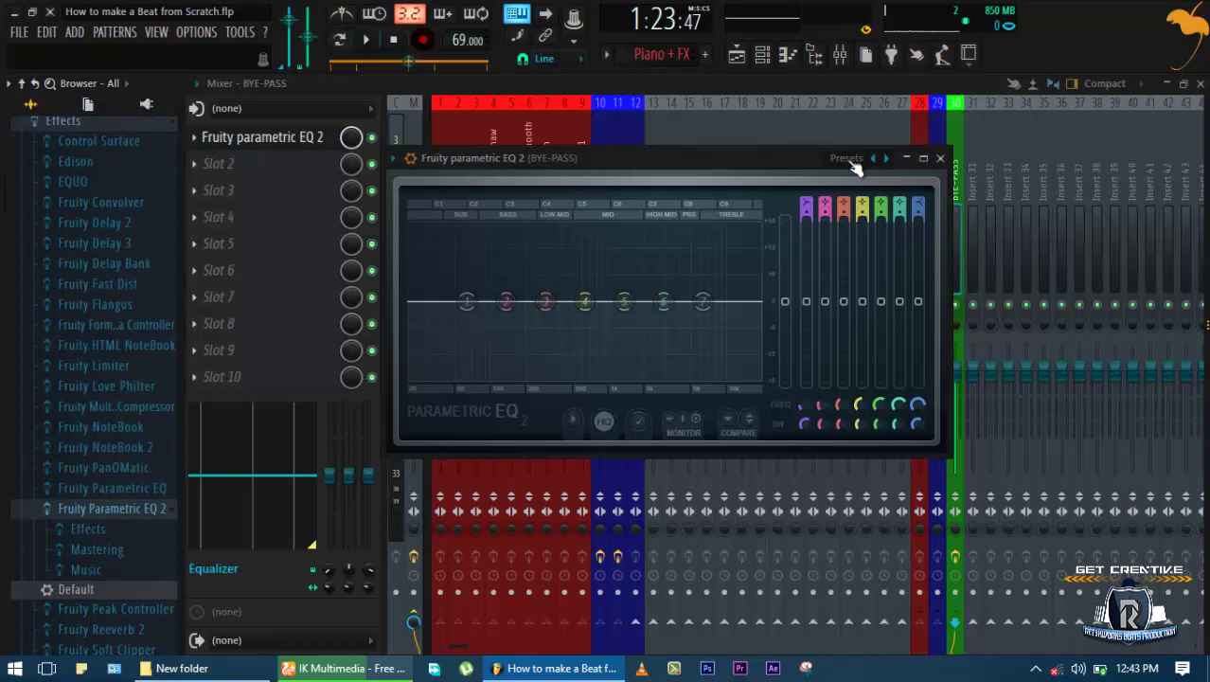
{"action": "left_click", "coordinate": [851, 162]}
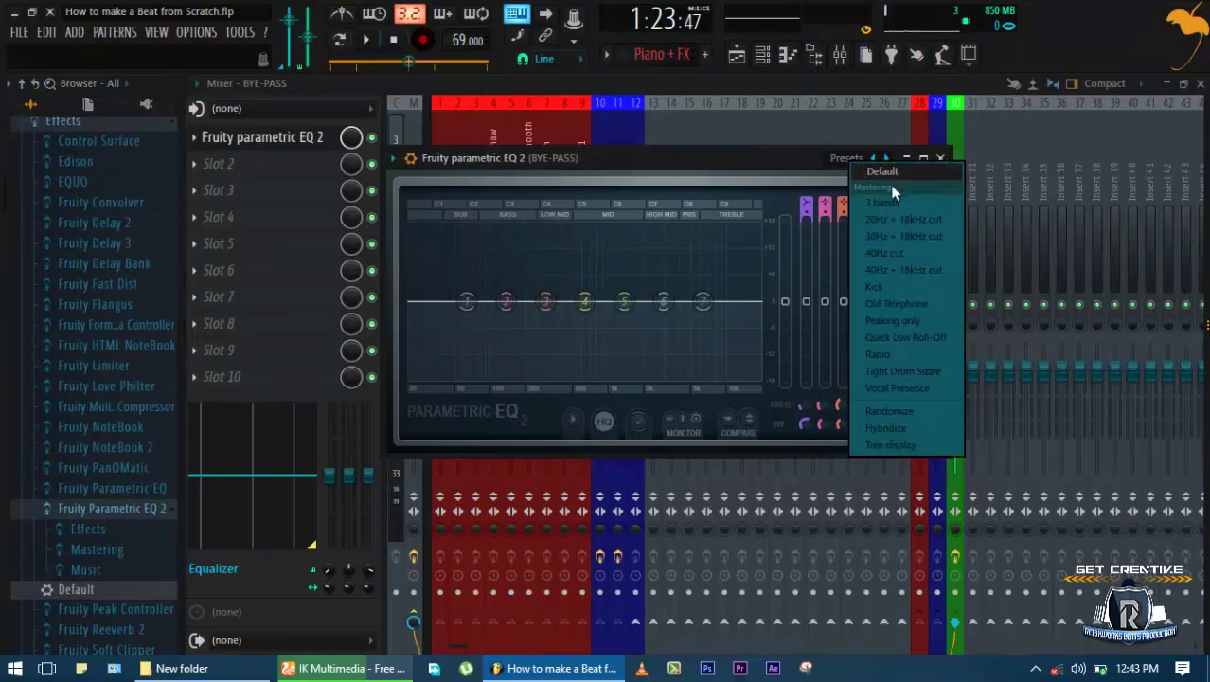
{"action": "left_click", "coordinate": [912, 238]}
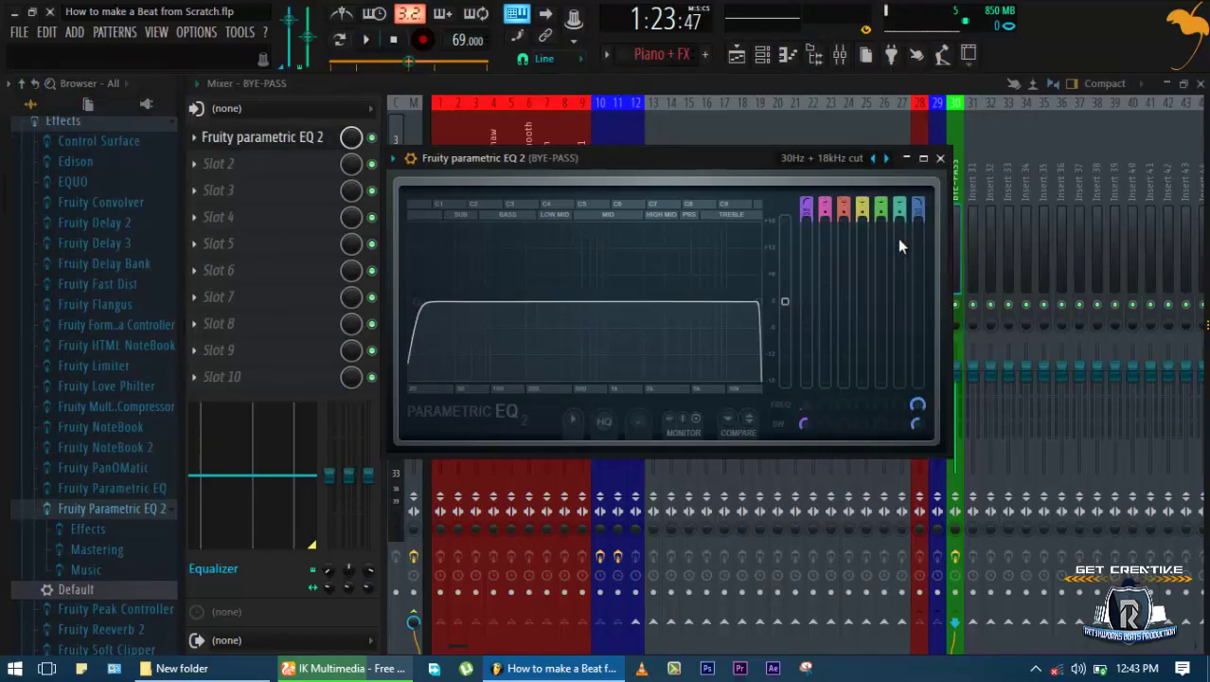
Create automation clips for the width and frequency of band 7 in Parametric EQ 2, then return to the playlist
{"action": "right_click", "coordinate": [916, 429]}
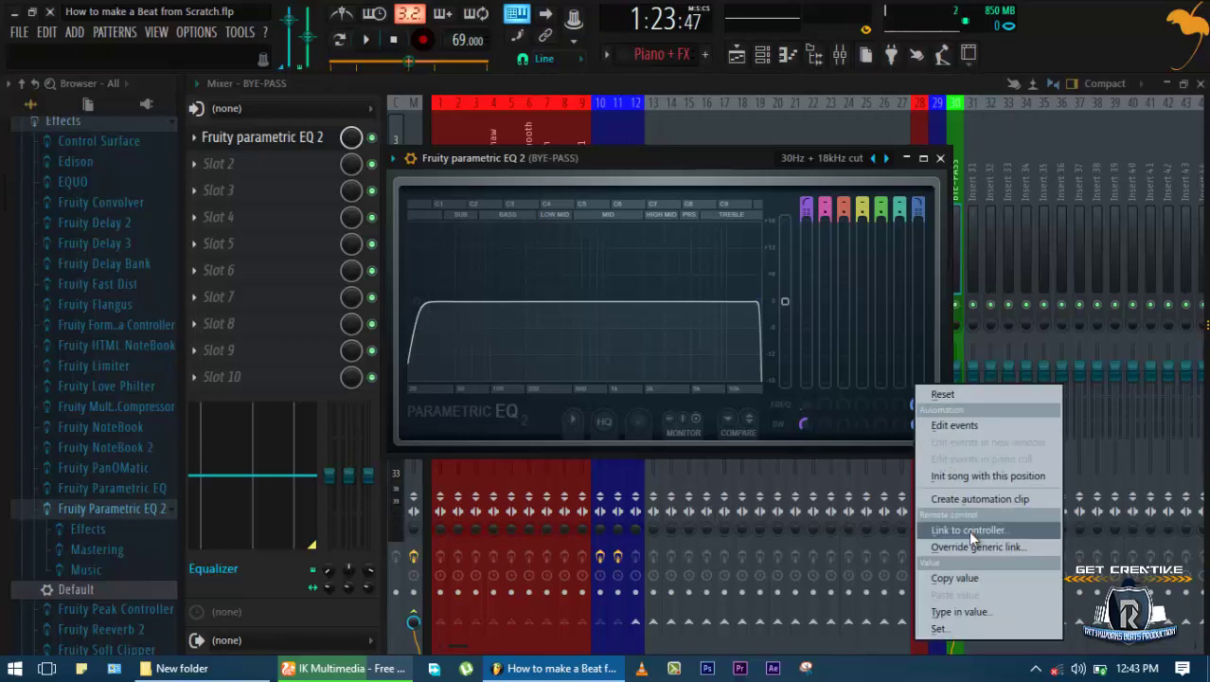
{"action": "left_click", "coordinate": [954, 497]}
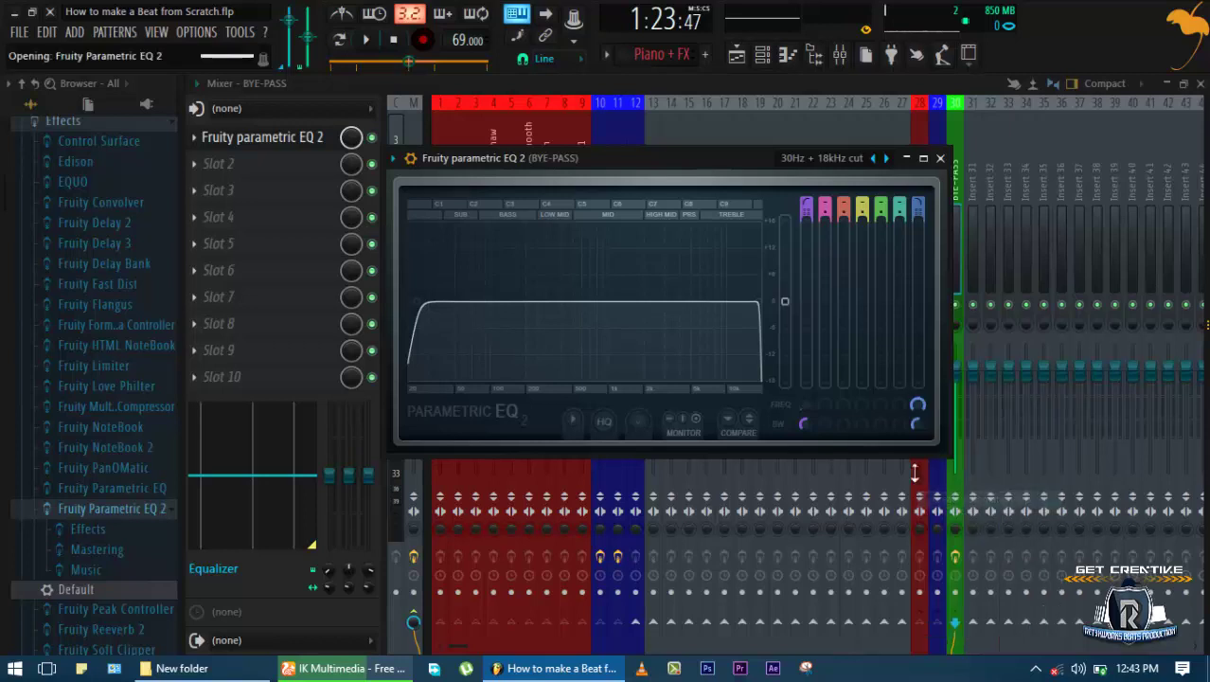
{"action": "right_click", "coordinate": [919, 407]}
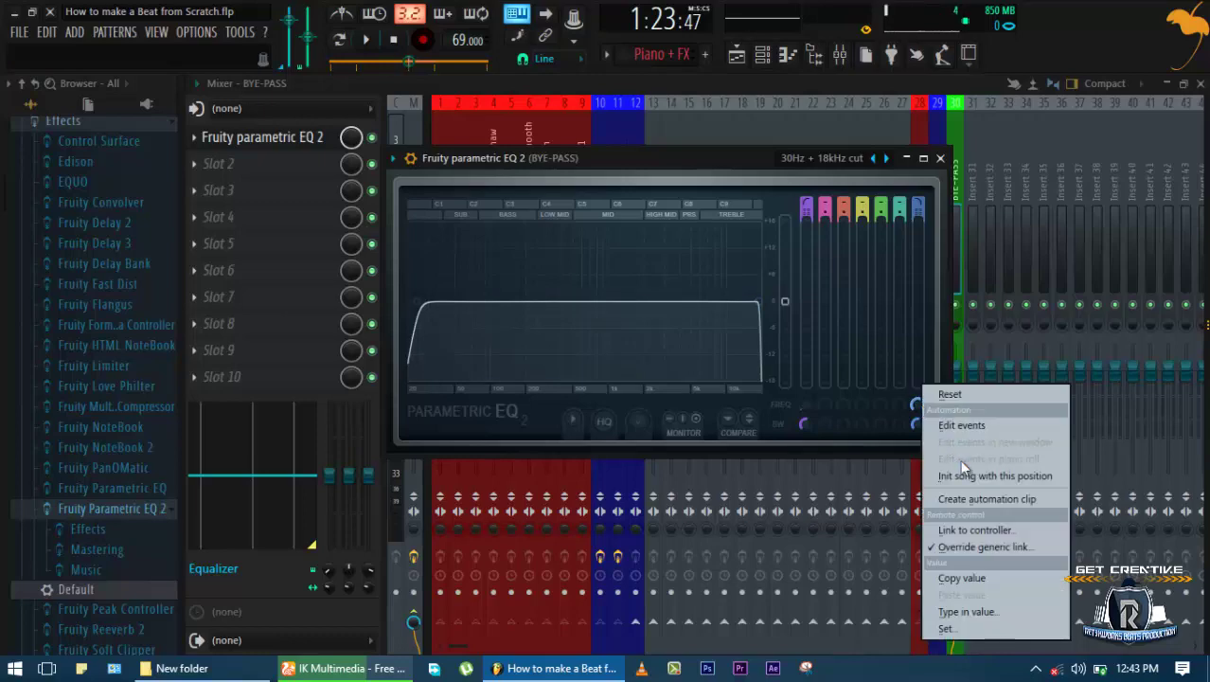
{"action": "left_click", "coordinate": [976, 499]}
{"action": "key", "text": "Escape"}
{"action": "key", "text": "Escape"}
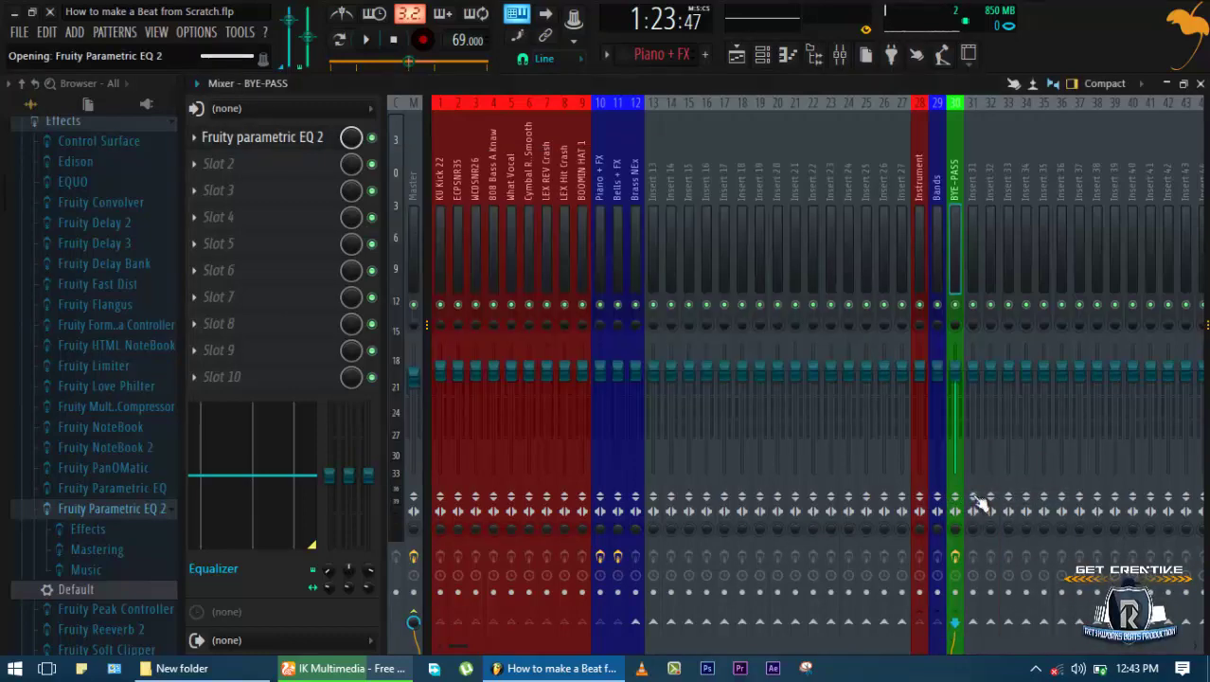
{"action": "key", "text": "Escape"}
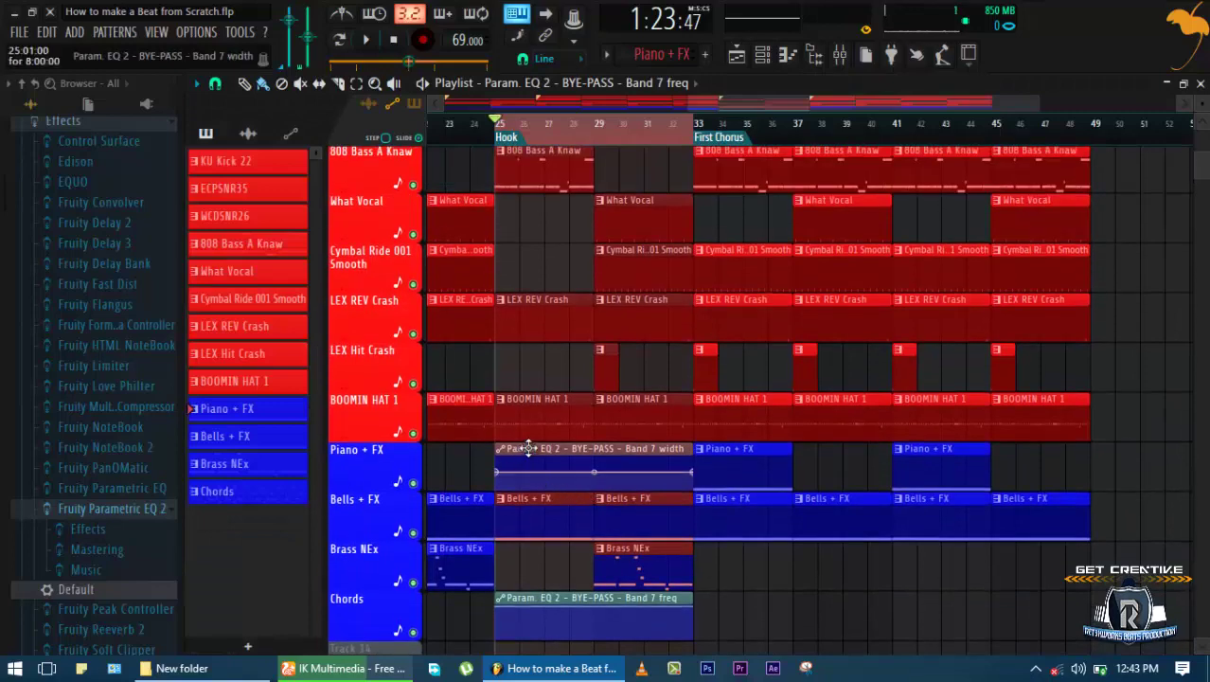
Move the Band 7 width clip to Track 14 and lower the Band 7 freq clip's middle point at bar 29 to 5%
{"action": "left_click_drag", "start_coordinate": [527, 448], "coordinate": [529, 535]}
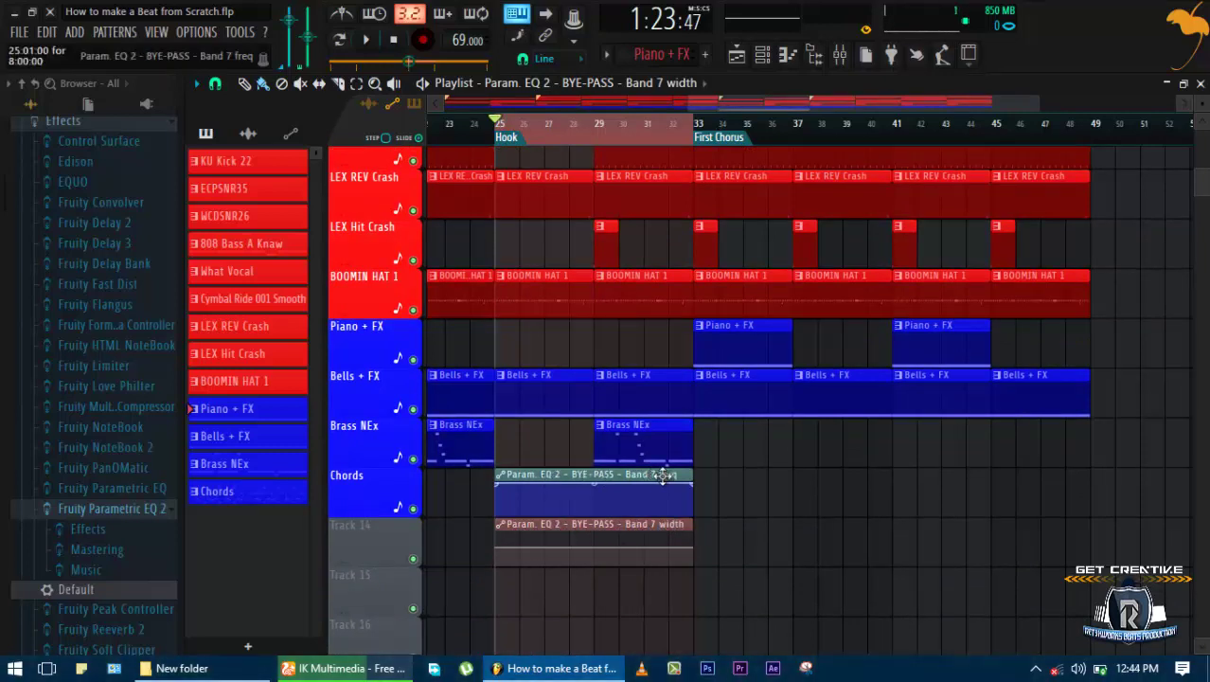
{"action": "left_click", "coordinate": [596, 514]}
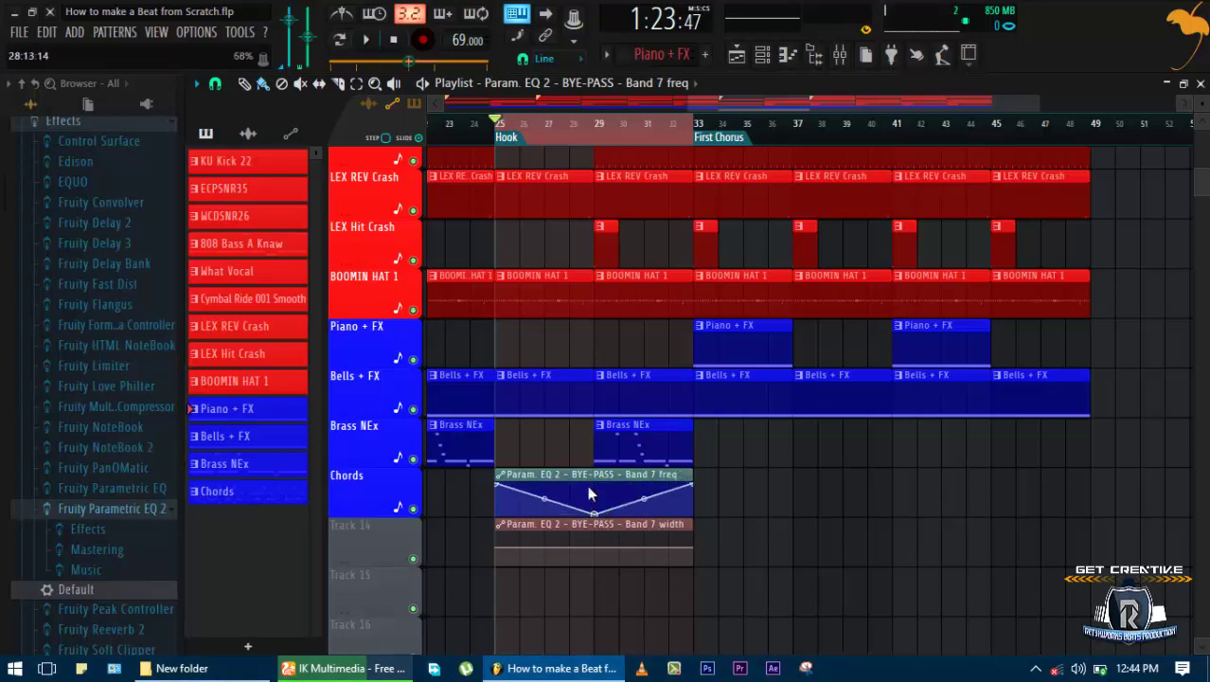
Open the BYE-PASS track's Parametric EQ 2 over the playlist and play the Hook to check the filter sweep
{"action": "key", "text": "F6"}
{"action": "key", "text": "F6"}
{"action": "key", "text": "F6"}
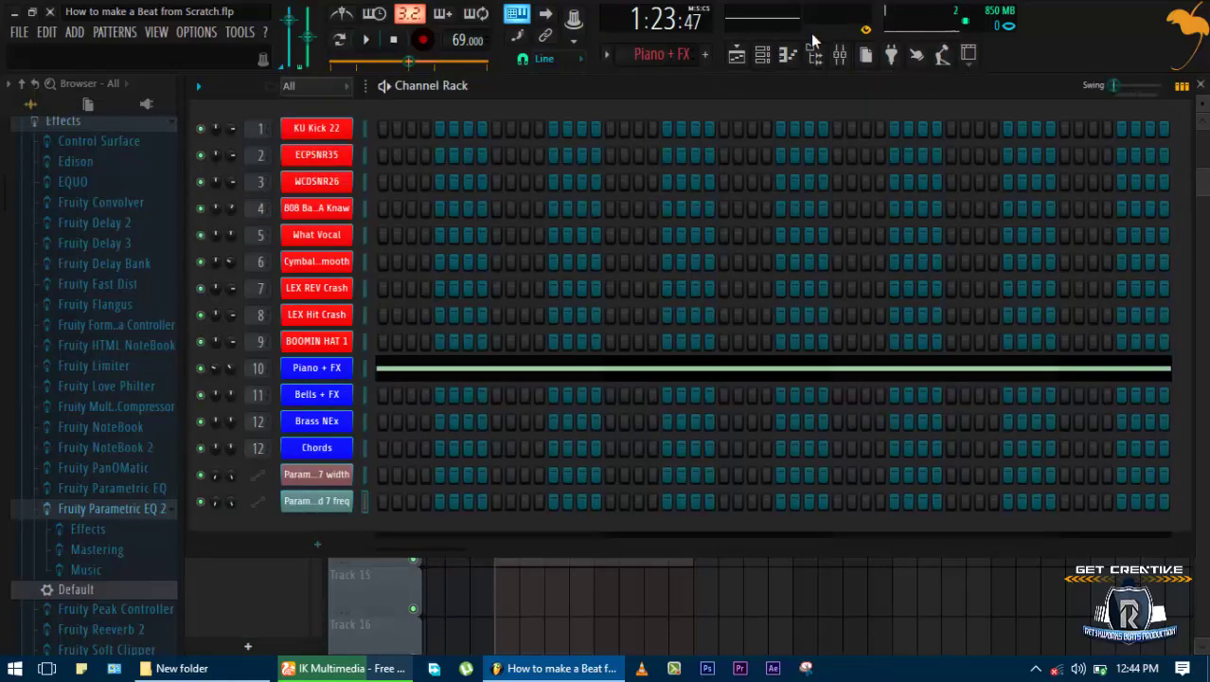
{"action": "left_click", "coordinate": [840, 55]}
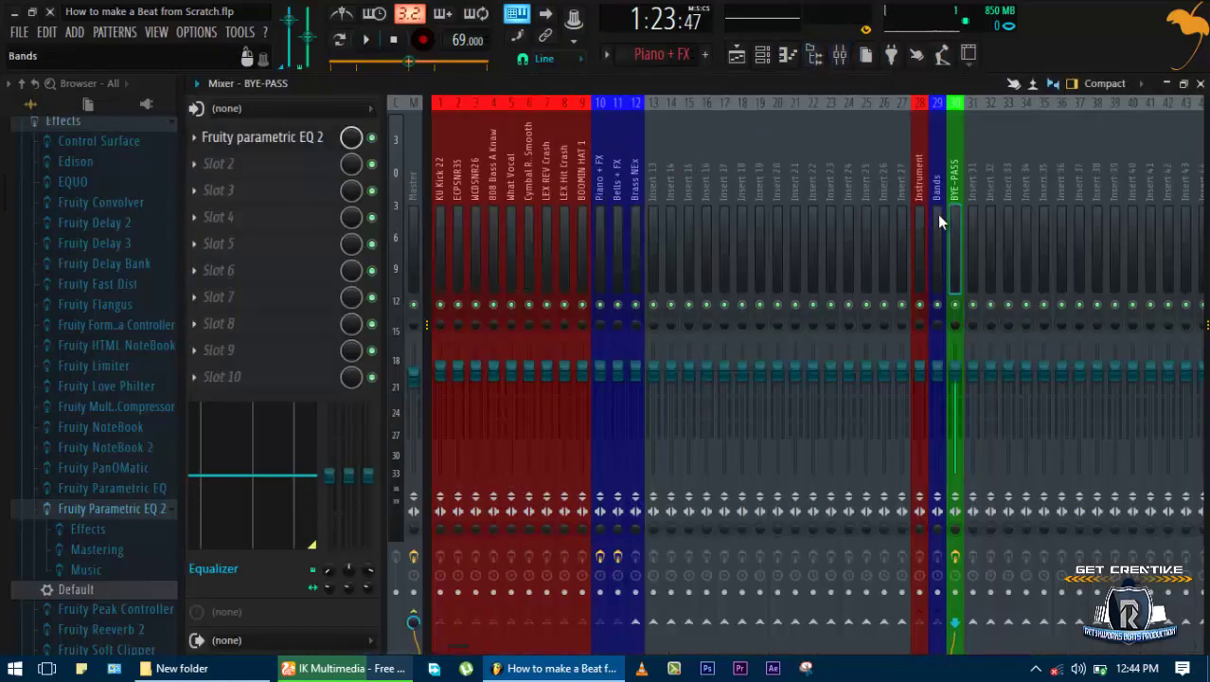
{"action": "left_click", "coordinate": [293, 139]}
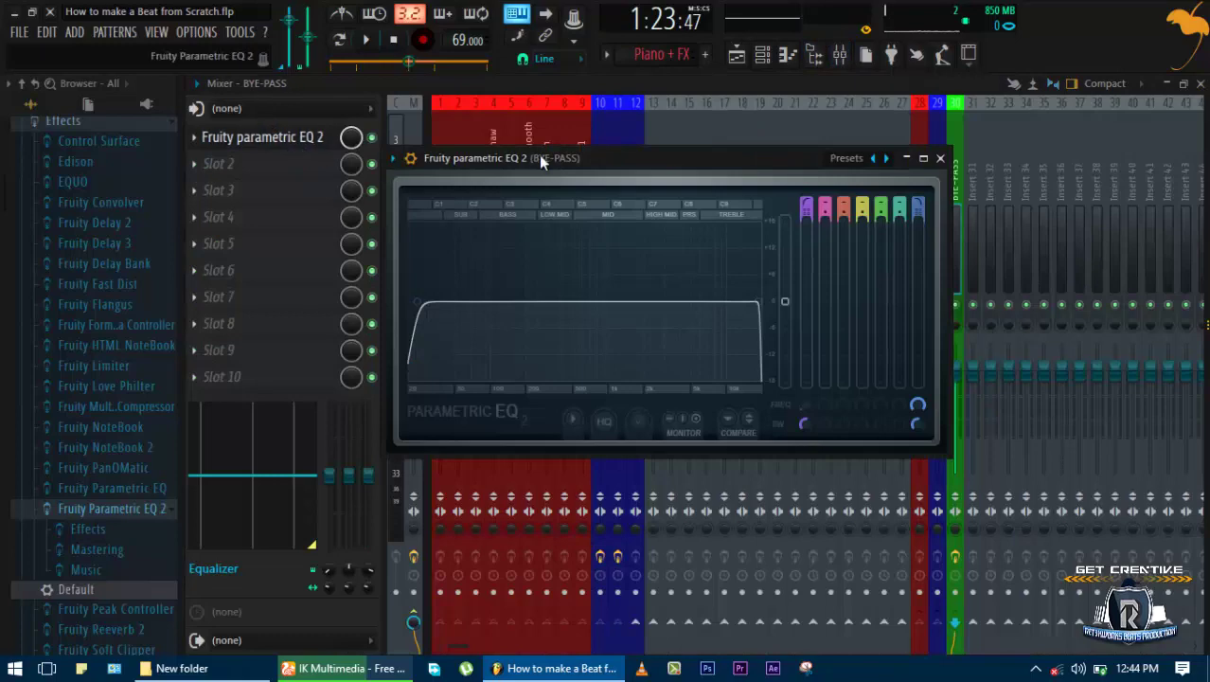
{"action": "key", "text": "F6"}
{"action": "key", "text": "F9"}
{"action": "key", "text": "F5"}
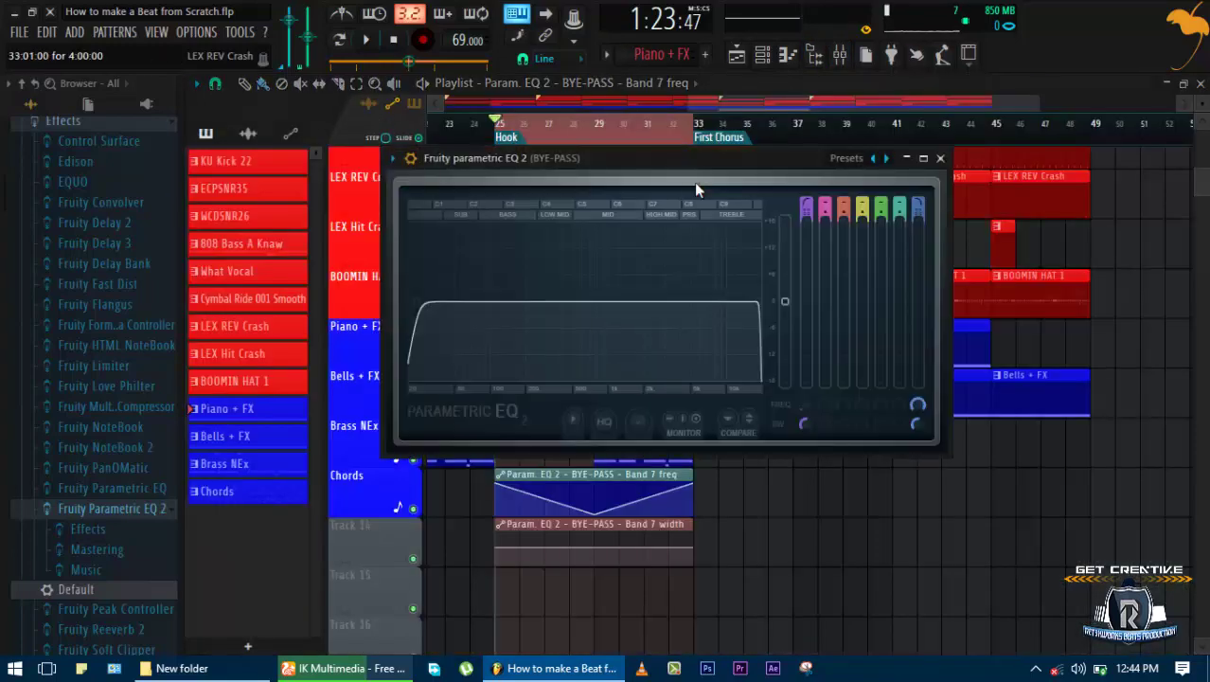
{"action": "left_click_drag", "start_coordinate": [661, 168], "coordinate": [719, 154]}
{"action": "key", "text": "space"}
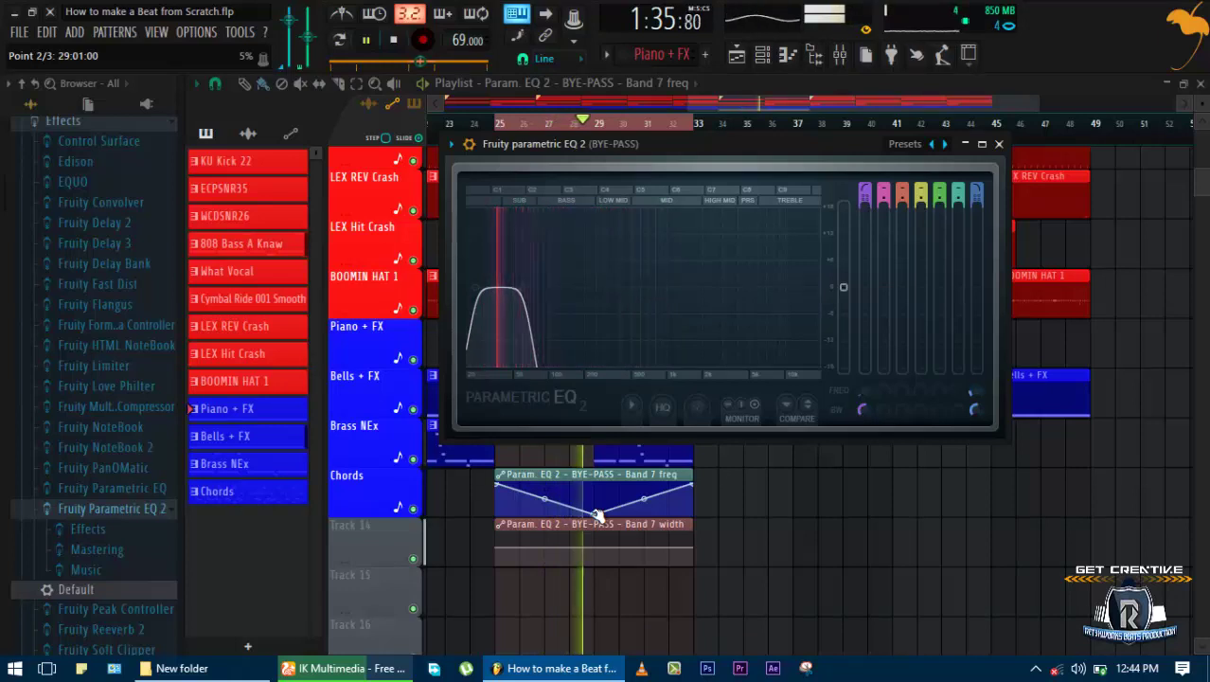
Stop playback and raise the Band 7 freq automation's middle point at bar 29 to 45%
{"action": "key", "text": "space"}
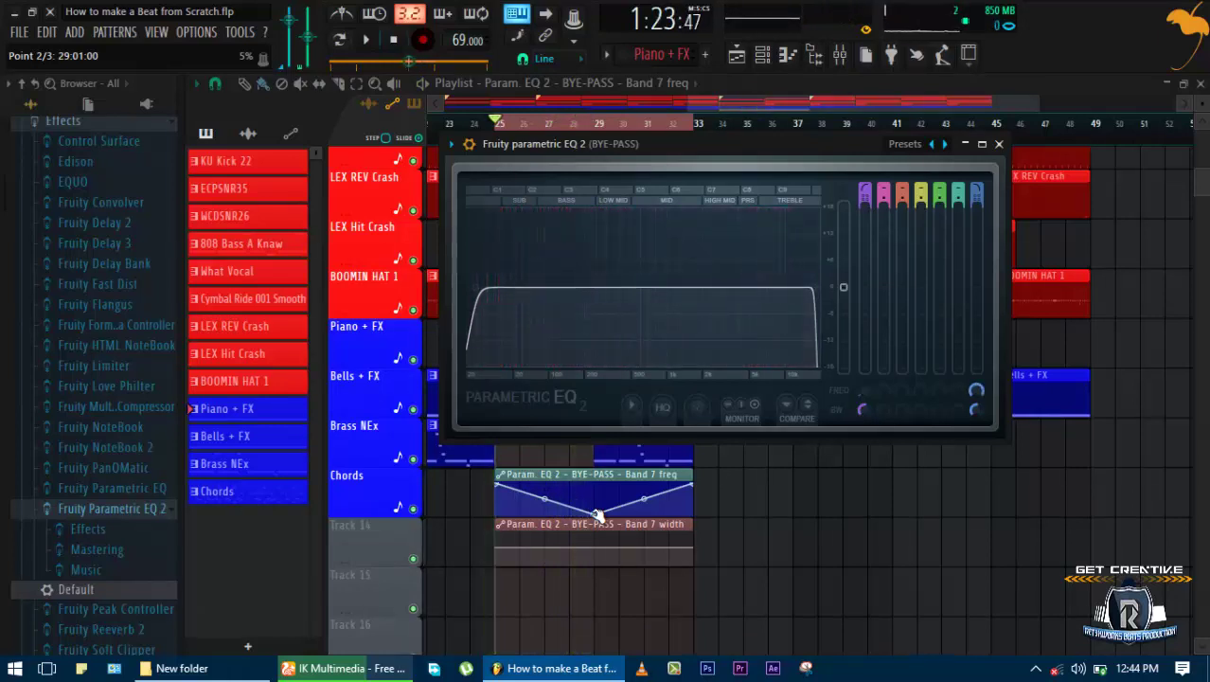
{"action": "left_click_drag", "start_coordinate": [598, 516], "coordinate": [601, 502]}
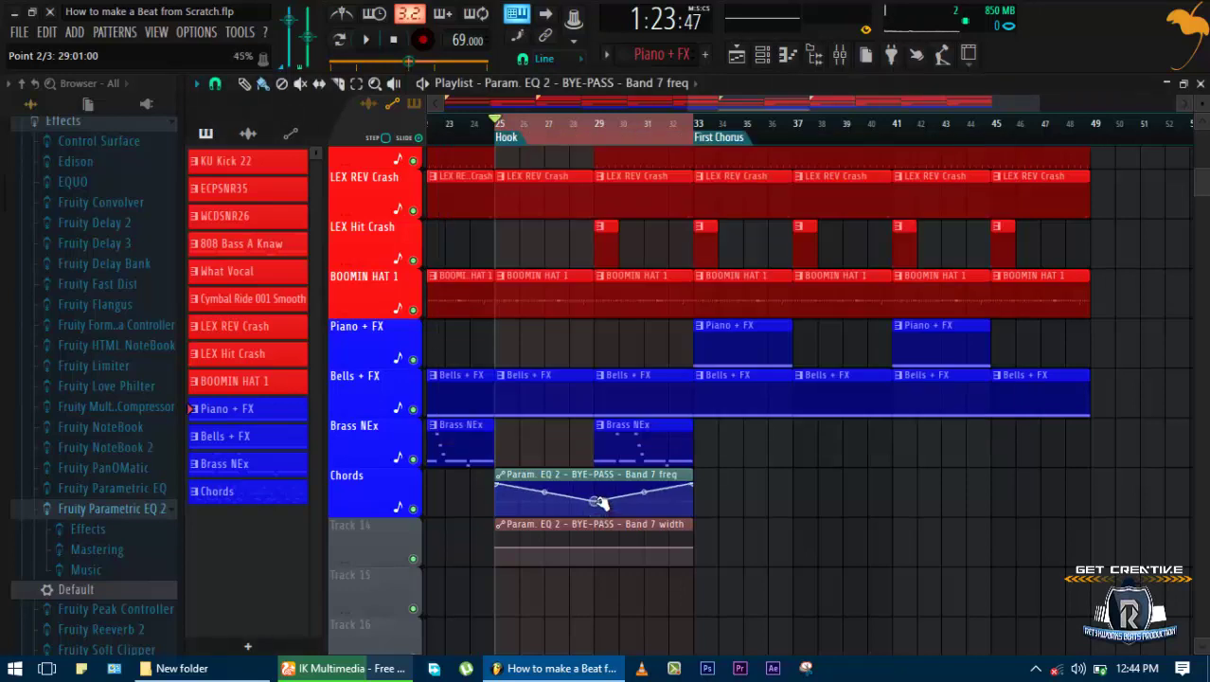
Play the Hook with the BYE-PASS Parametric EQ 2 in view to check the revised filter sweep
{"action": "key", "text": "space"}
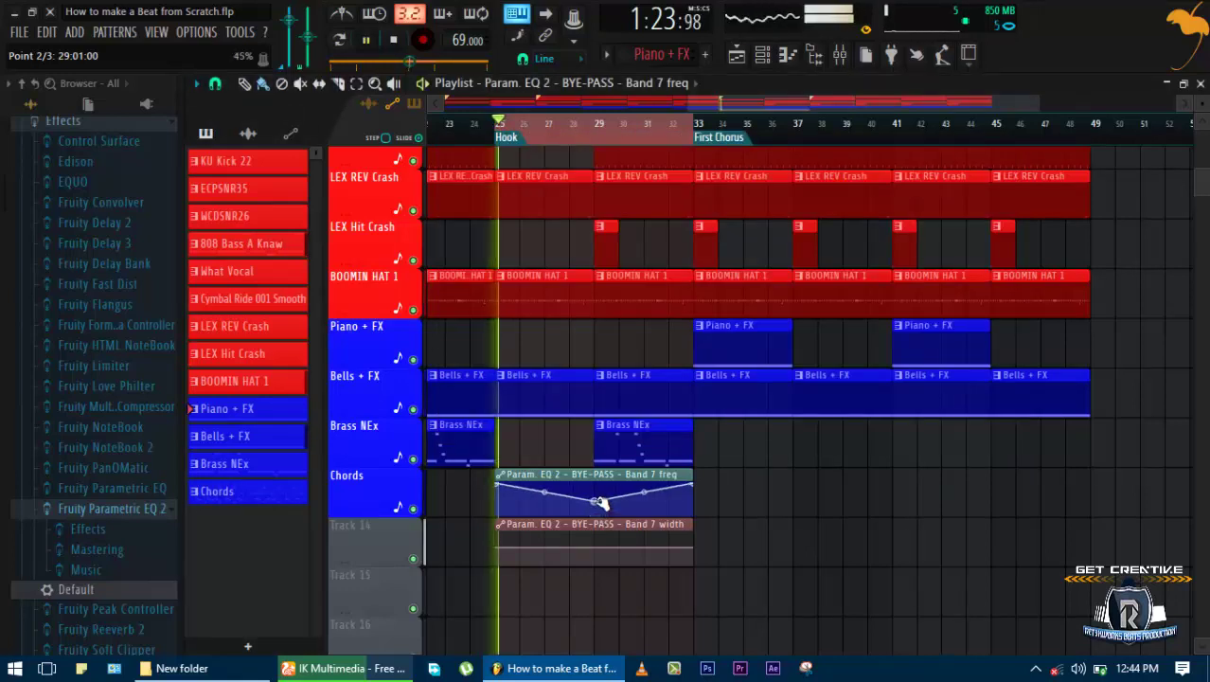
{"action": "key", "text": "Tab"}
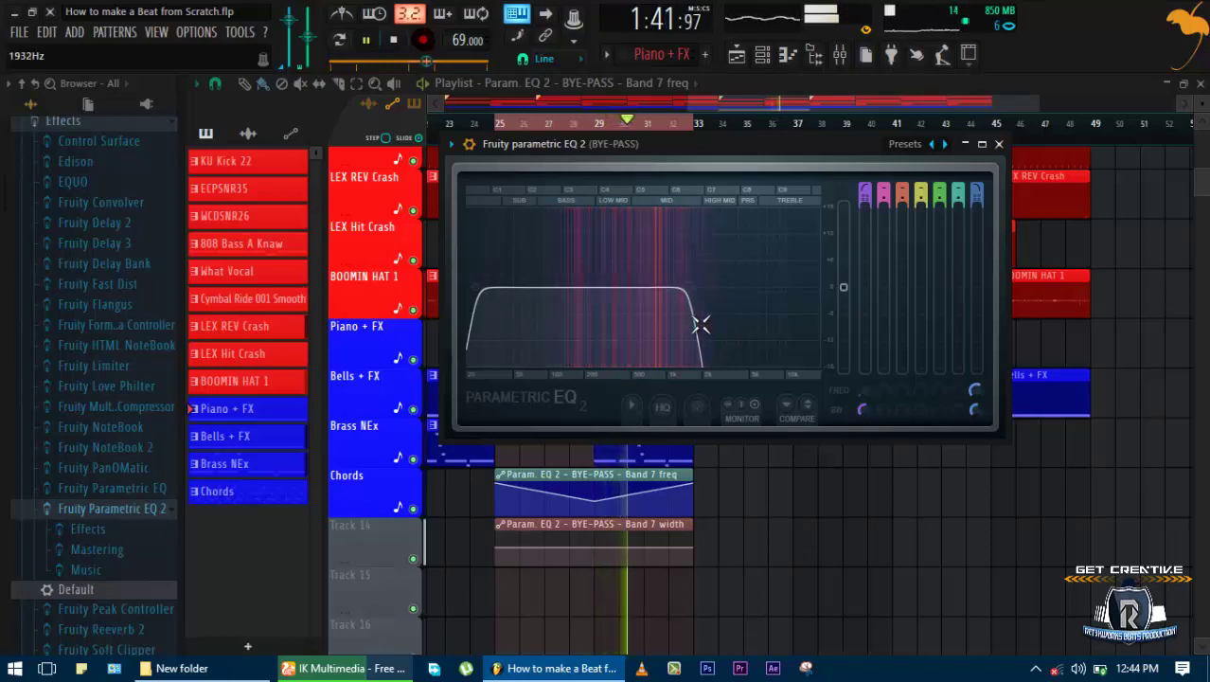
{"action": "key", "text": "space"}
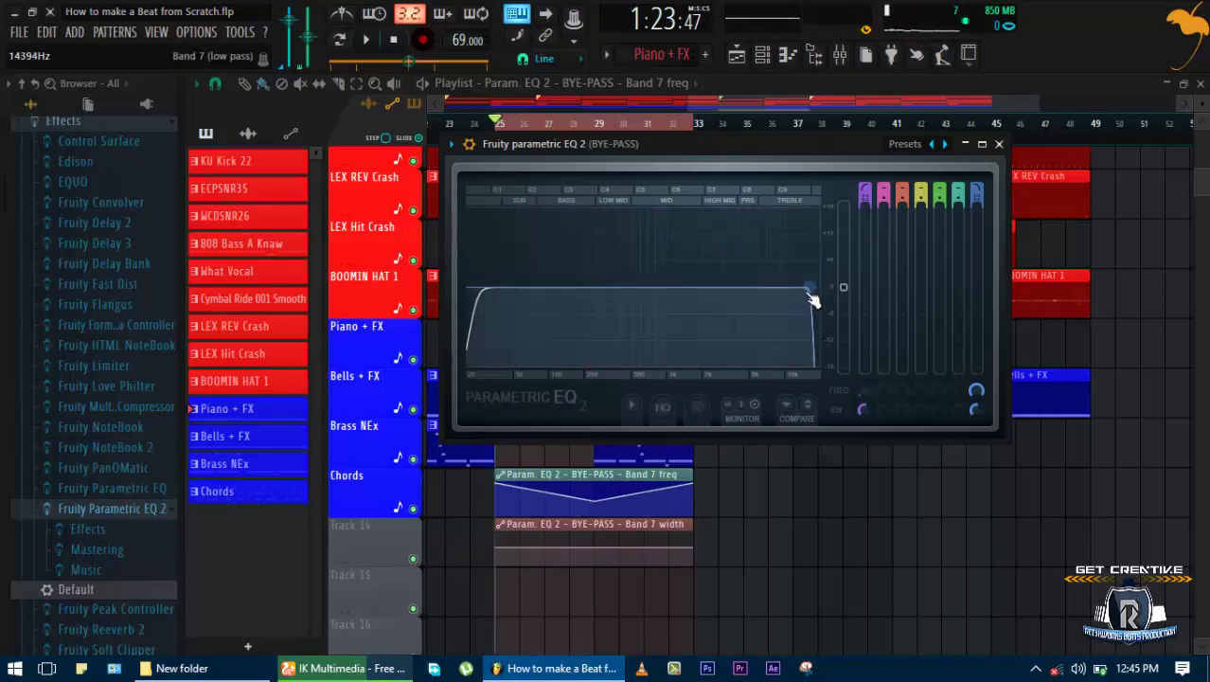
{"action": "left_click_drag", "start_coordinate": [806, 281], "coordinate": [808, 286]}
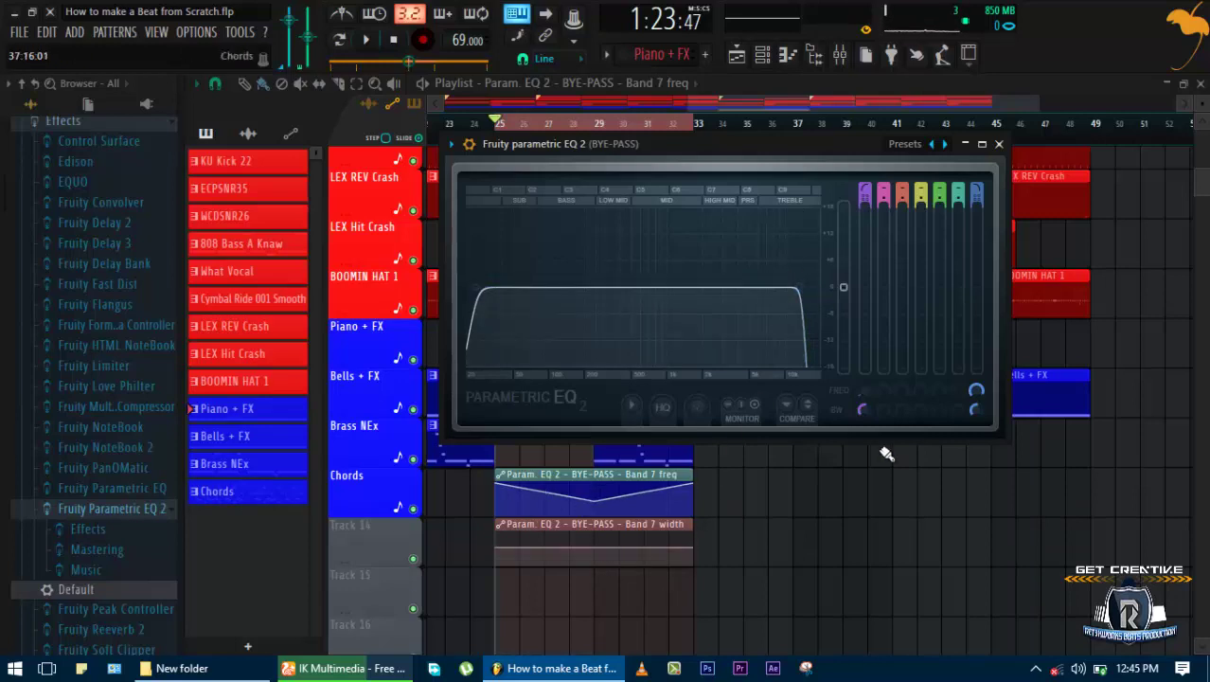
{"action": "left_click_drag", "start_coordinate": [978, 410], "coordinate": [978, 469]}
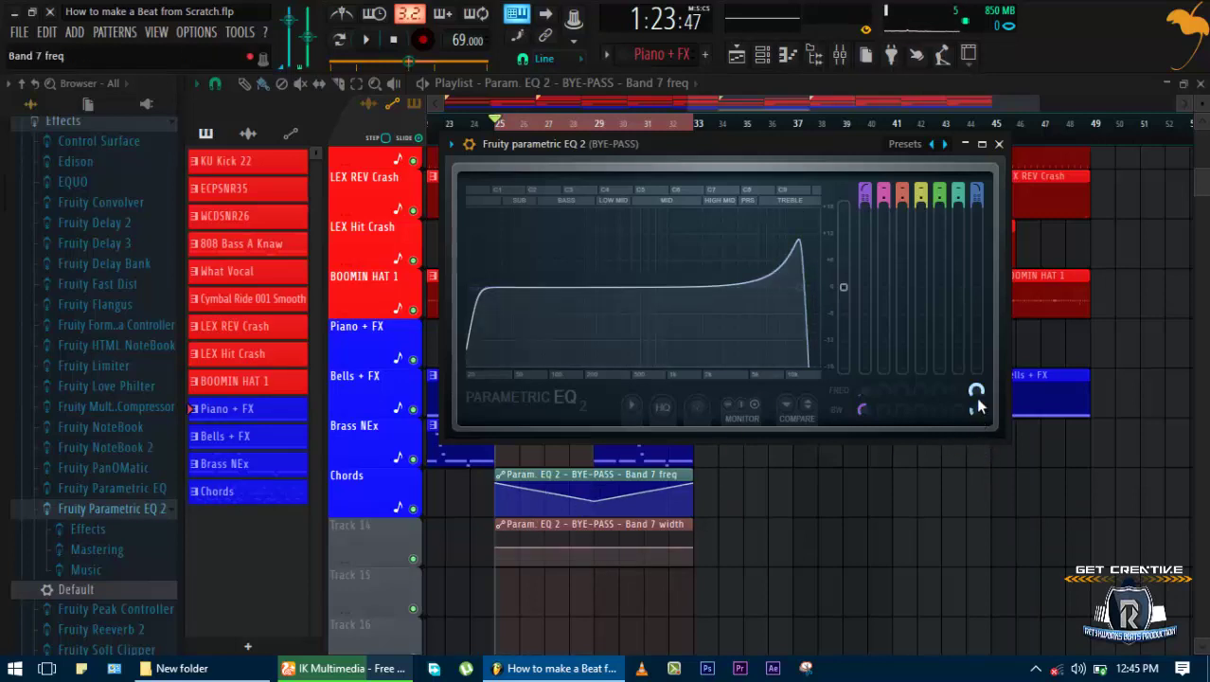
{"action": "key", "text": "ctrl+z"}
Lower the Band 7 width clip's middle point at bar 29 to 26%, play the Hook and add a point at bar 32
{"action": "mouse_move", "coordinate": [599, 541]}
{"action": "left_mouse_down"}
{"action": "mouse_move", "coordinate": [583, 557]}
{"action": "mouse_move", "coordinate": [597, 559]}
{"action": "left_mouse_up"}
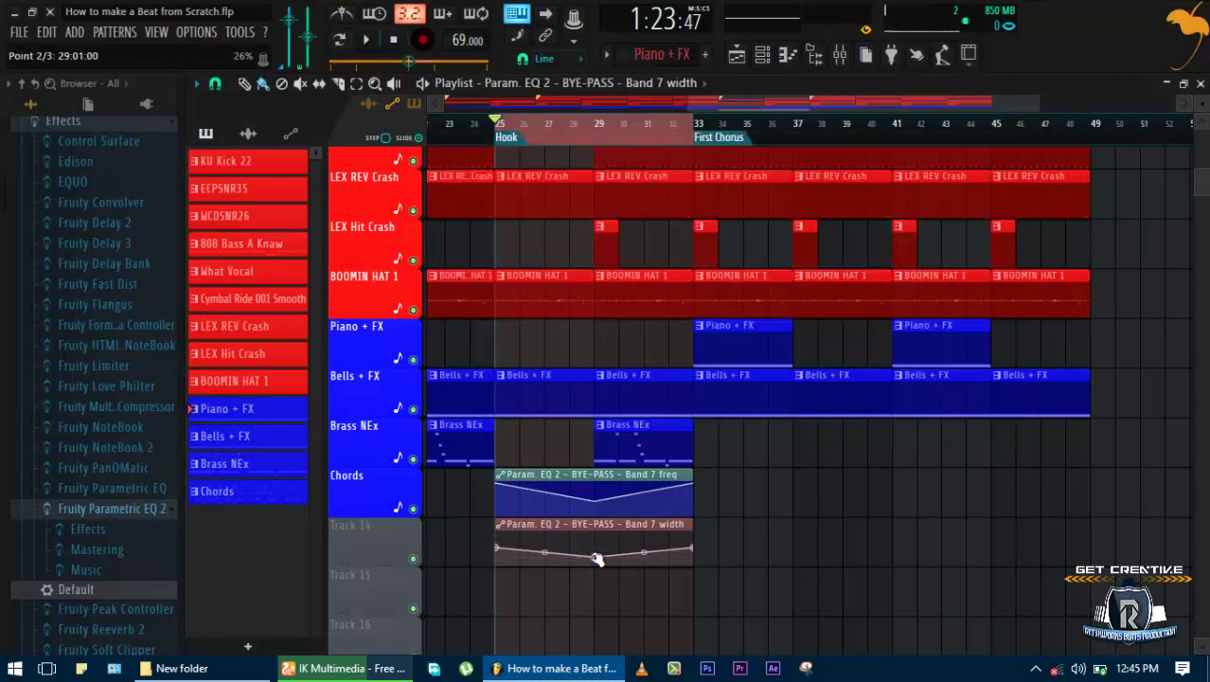
{"action": "key", "text": "space"}
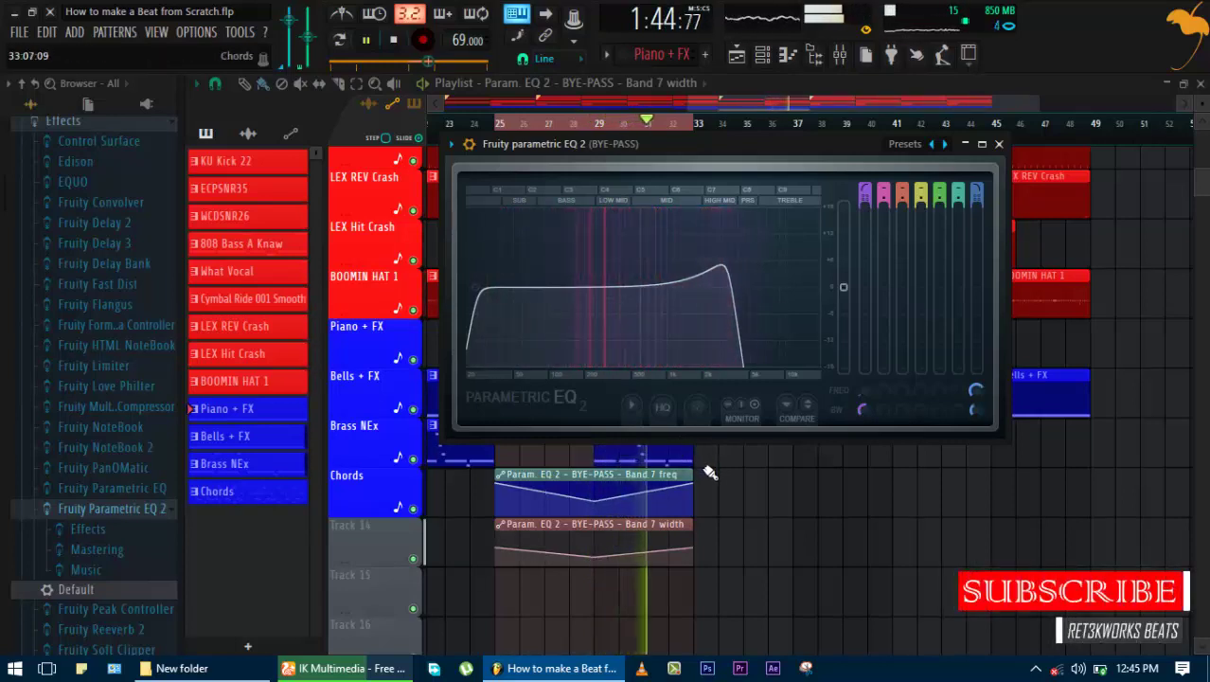
{"action": "right_click", "coordinate": [675, 552]}
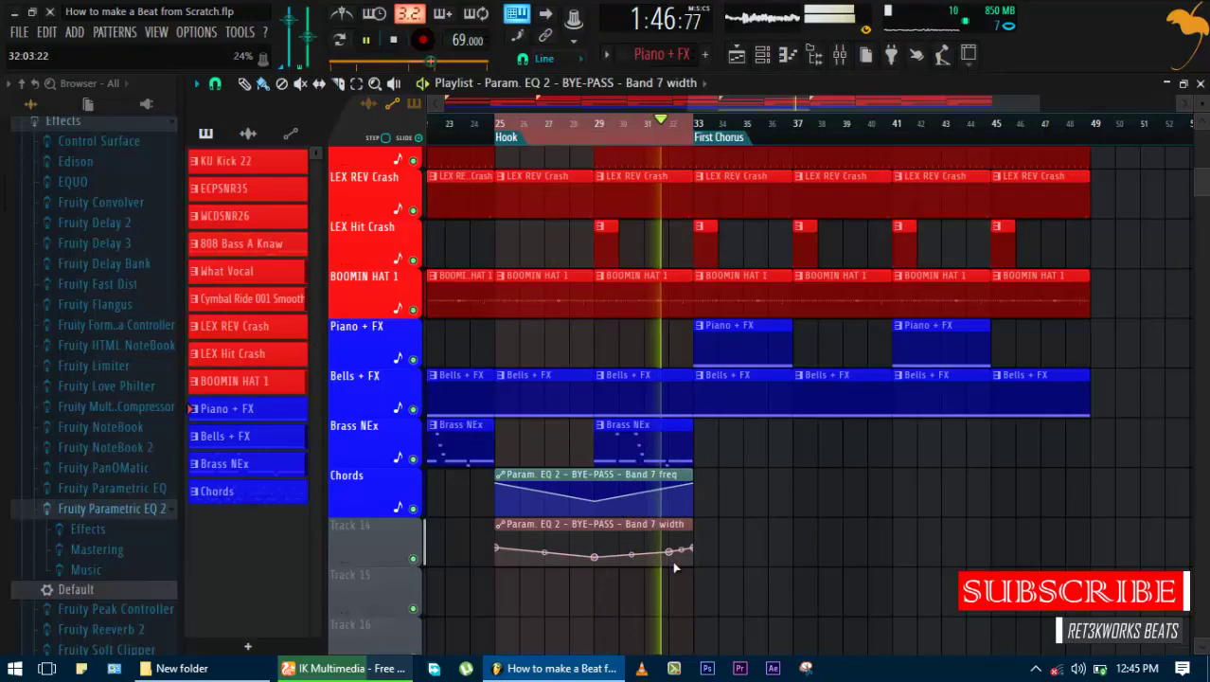
{"action": "key", "text": "Tab"}
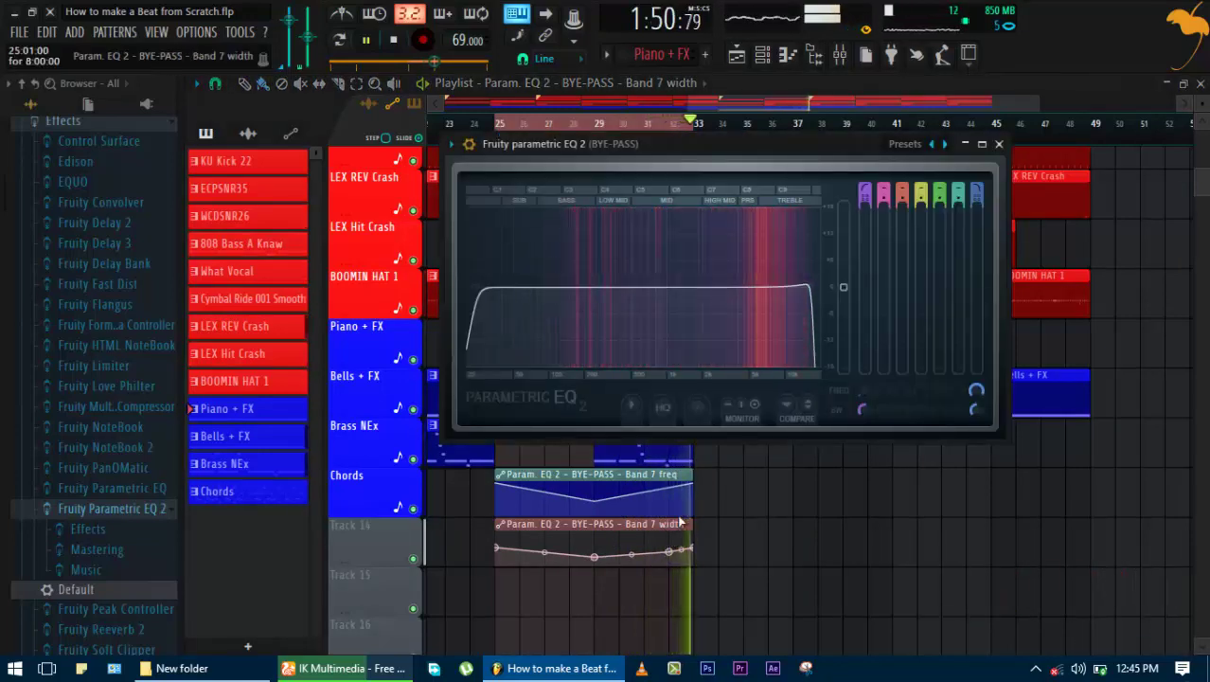
{"action": "key", "text": "space"}
Save the project, close the BYE-PASS equalizer and return to the playlist
{"action": "key", "text": "ctrl+s"}
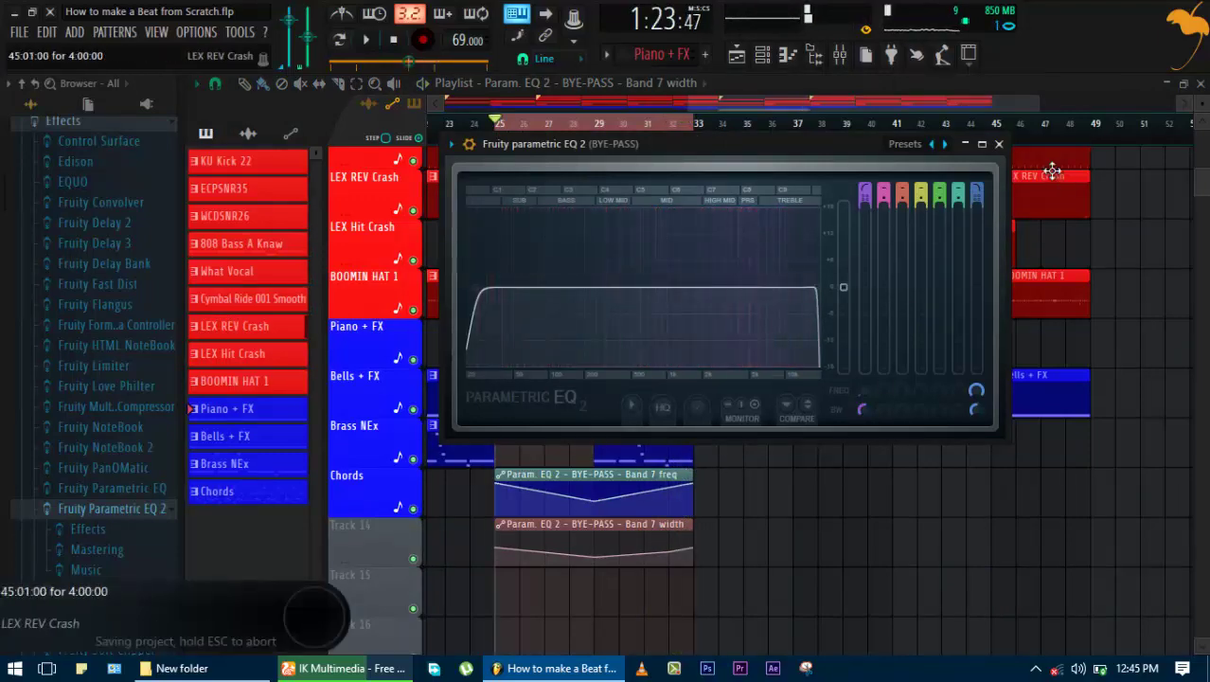
{"action": "left_click", "coordinate": [999, 144]}
{"action": "key", "text": "F9"}
{"action": "key", "text": "F6"}
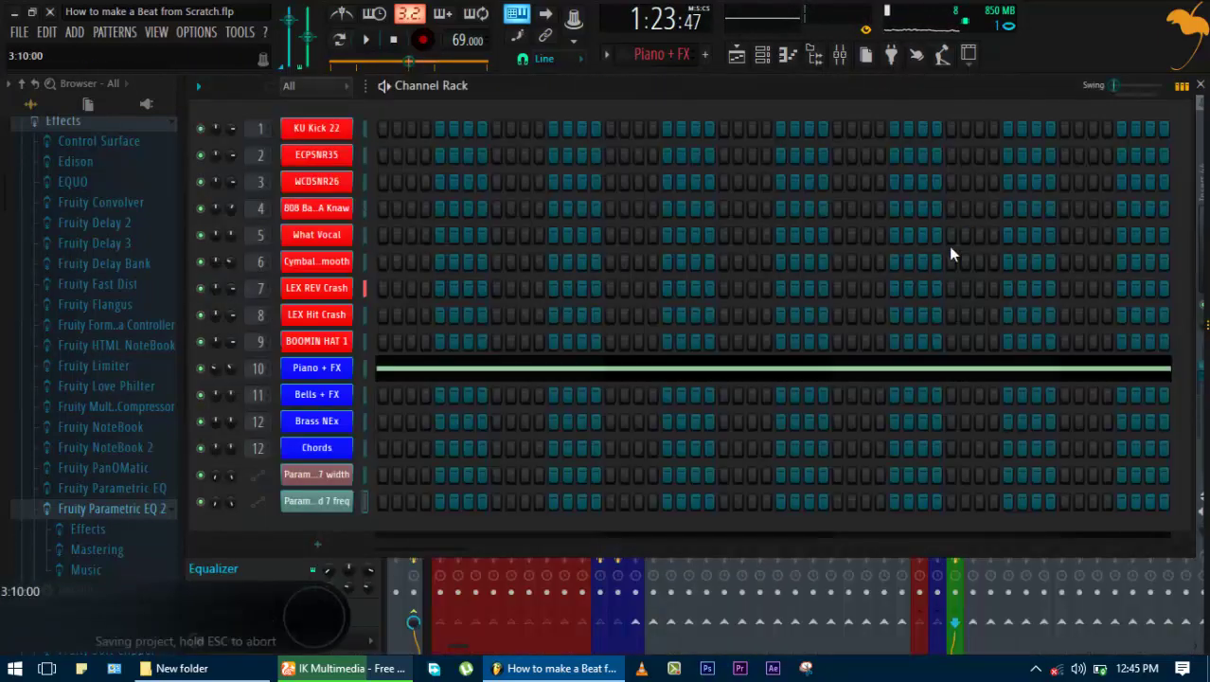
{"action": "key", "text": "F6"}
{"action": "key", "text": "F6"}
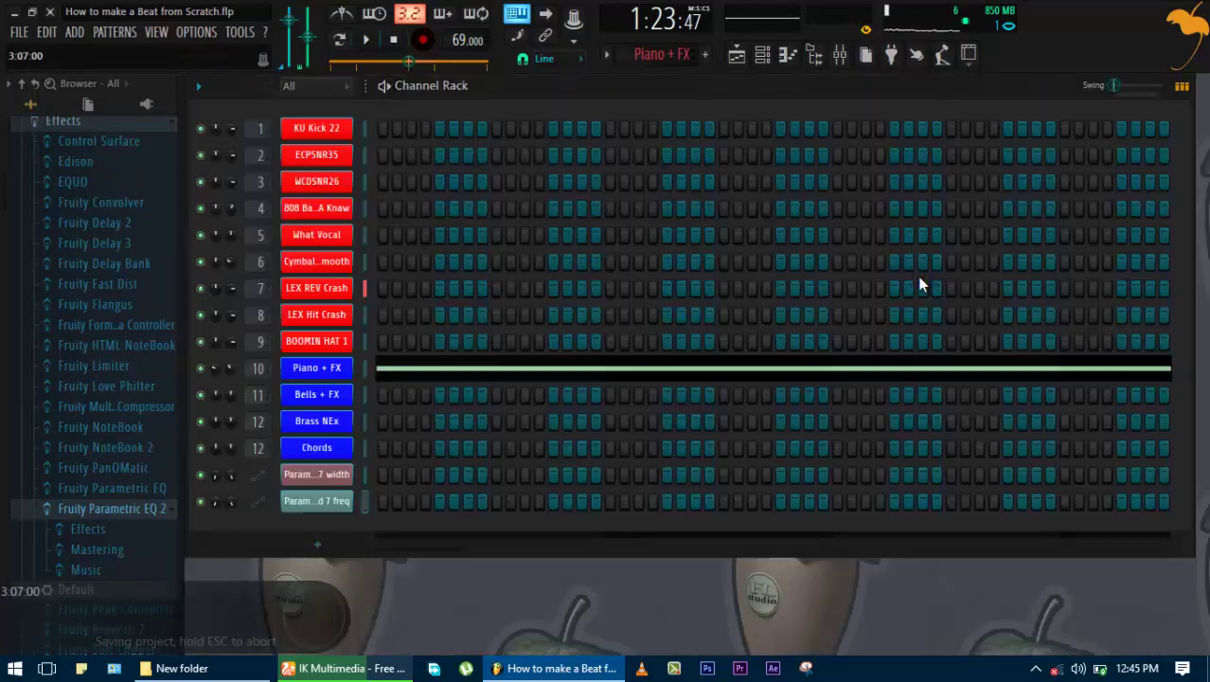
{"action": "key", "text": "F5"}
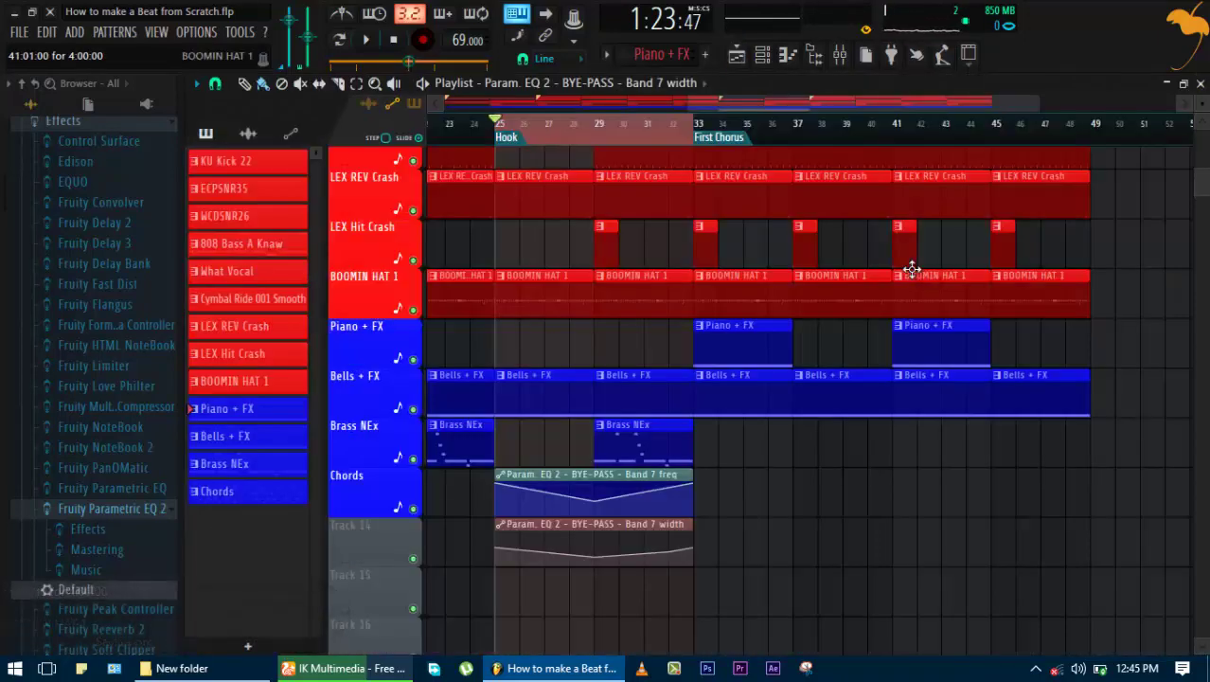
Clear the Hook time selection and play the whole arrangement from the Intro
{"action": "key", "text": "ctrl+d"}
{"action": "key", "text": "space"}
{"action": "key", "text": "space"}
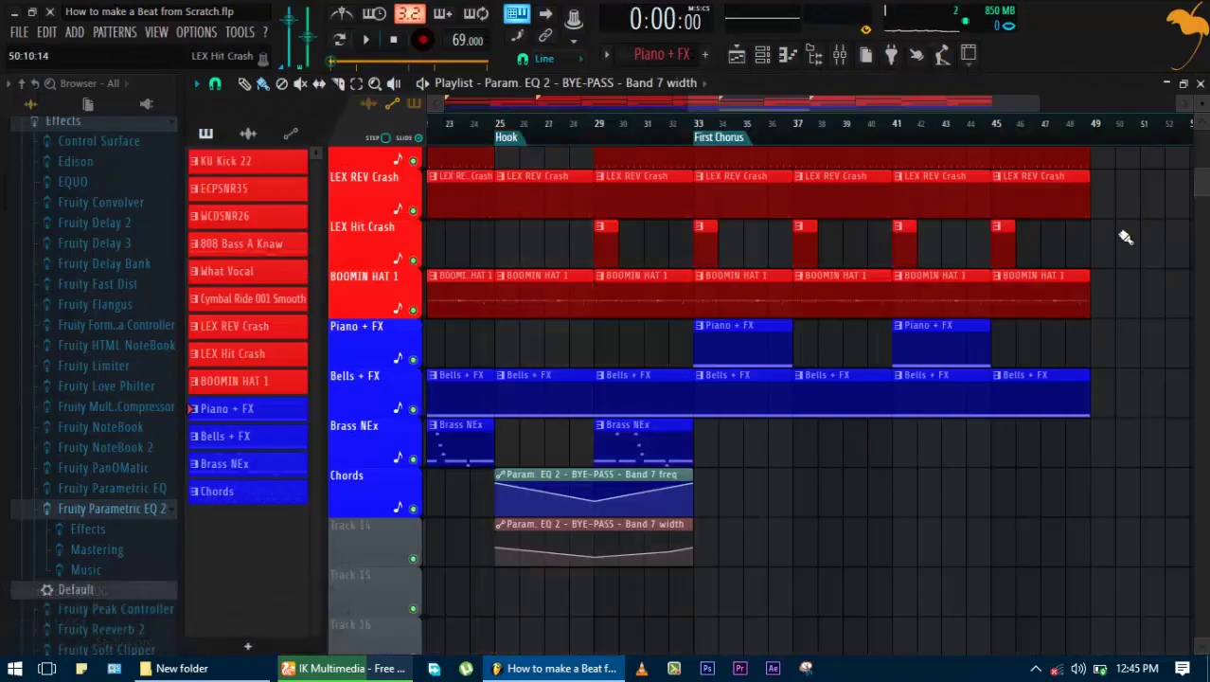
{"action": "scroll", "coordinate": [1124, 236], "scroll_direction": "down", "scroll_amount": 1}
{"action": "scroll", "coordinate": [1006, 256], "scroll_direction": "down", "scroll_amount": 4}
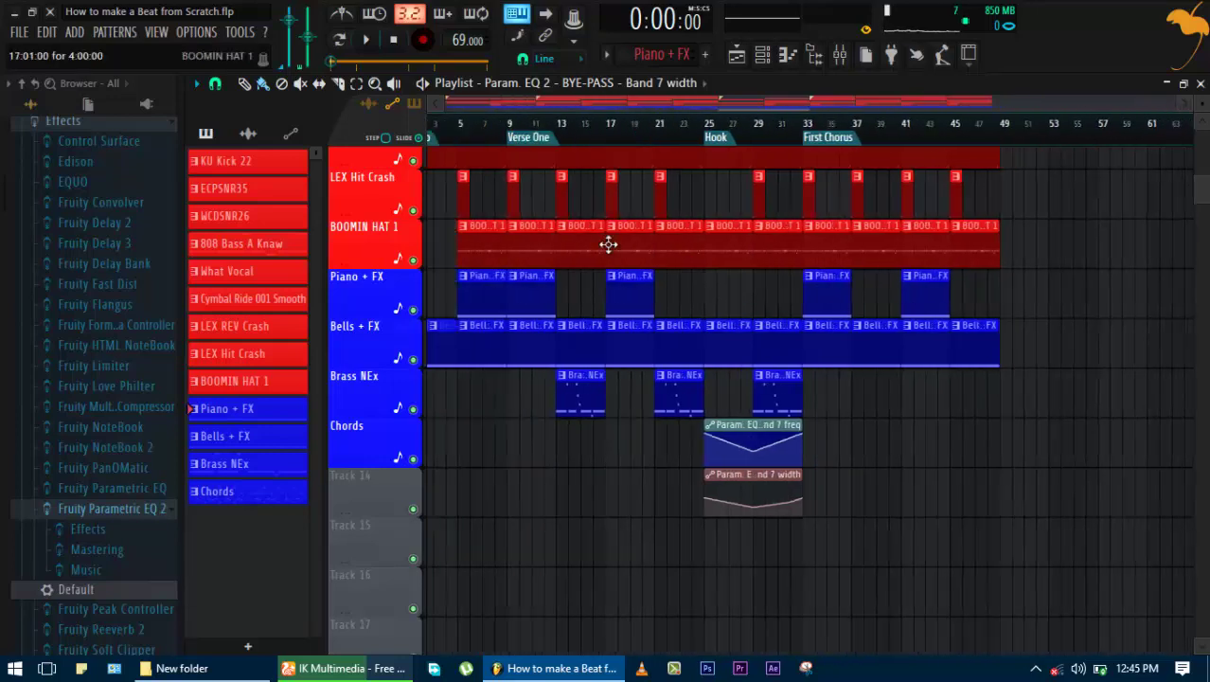
{"action": "scroll", "coordinate": [608, 244], "scroll_direction": "down", "scroll_amount": 1}
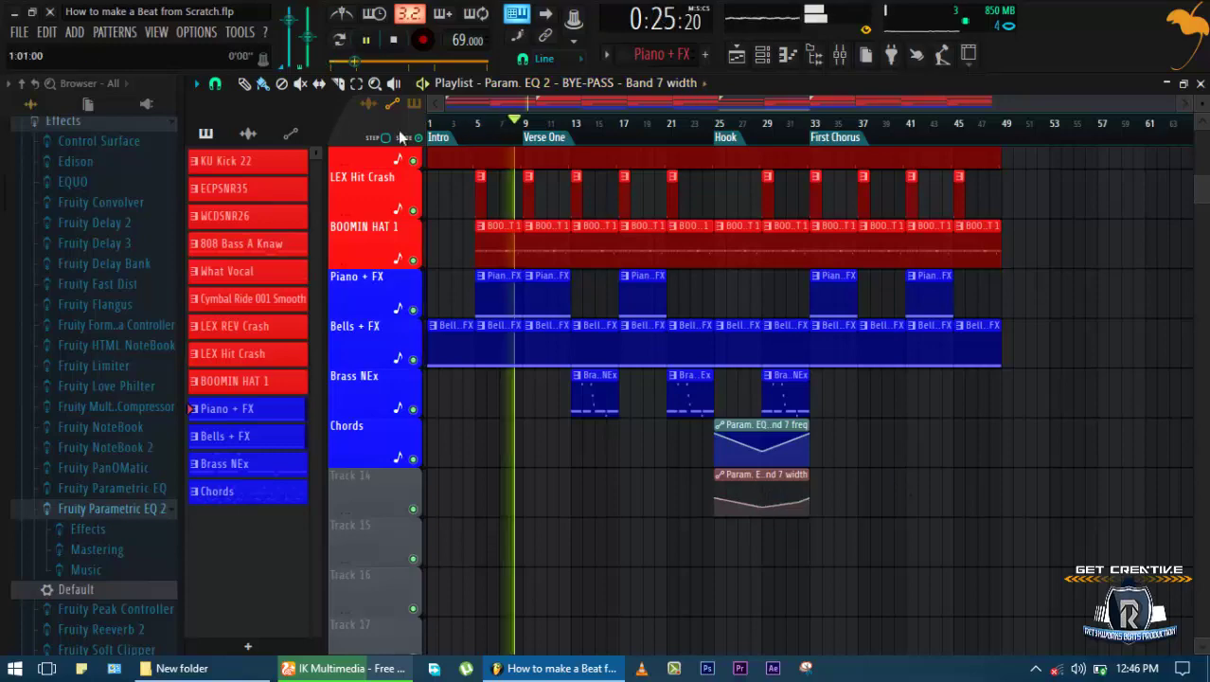
Open the mixer and lower the 808 Bass A Knaw track's volume to 76% (-5.8 dB)
{"action": "key", "text": "F6"}
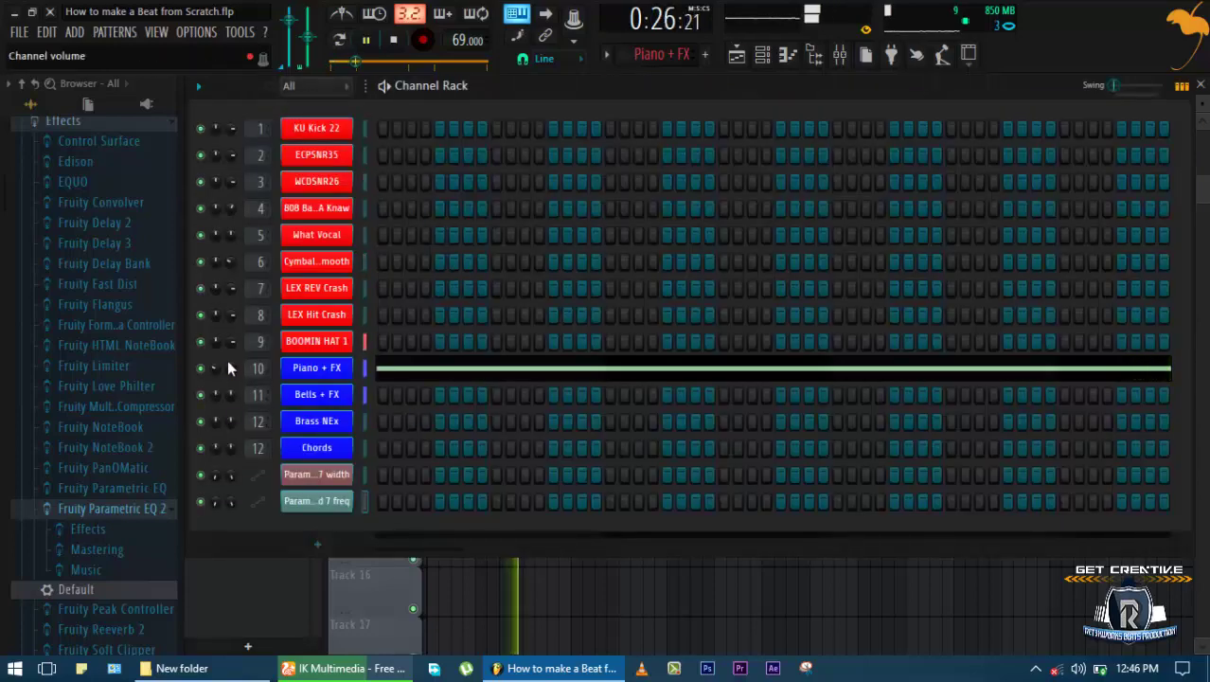
{"action": "double_click", "coordinate": [259, 368]}
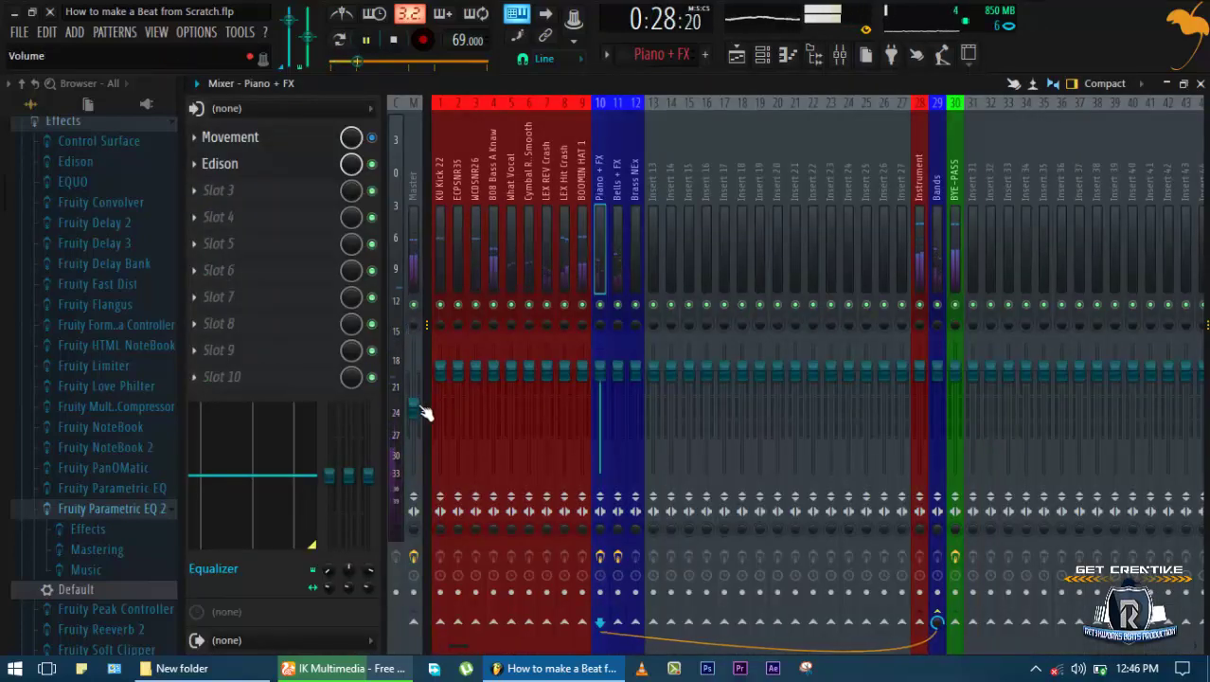
{"action": "left_click", "coordinate": [463, 374]}
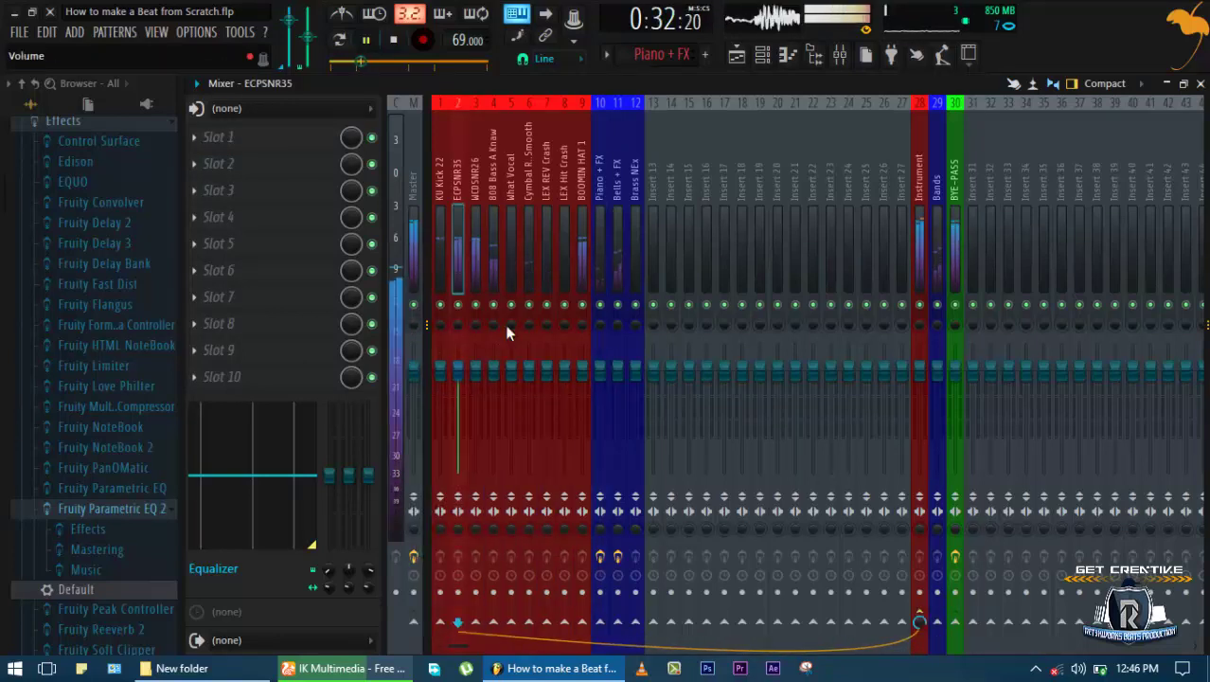
{"action": "left_click_drag", "start_coordinate": [498, 369], "coordinate": [503, 433]}
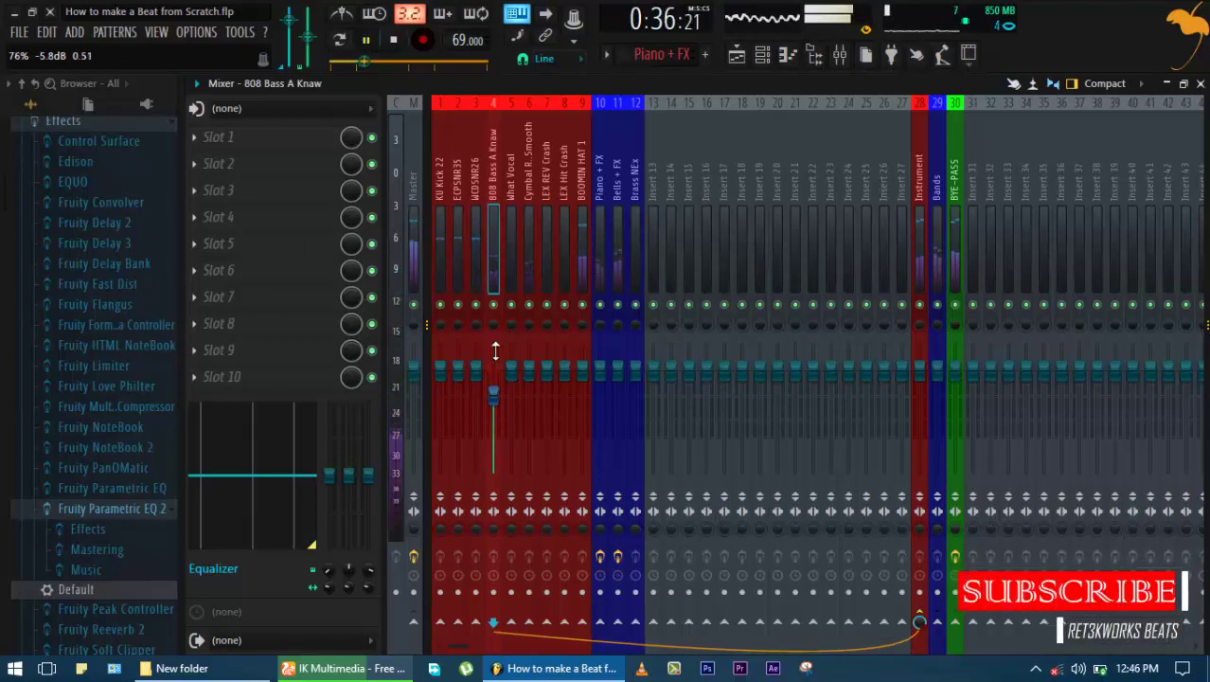
Load Fruity Parametric EQ 2 into the first effect slot of the 808 Bass A Knaw track and undo a trial band 1 cut
{"action": "left_click", "coordinate": [260, 138]}
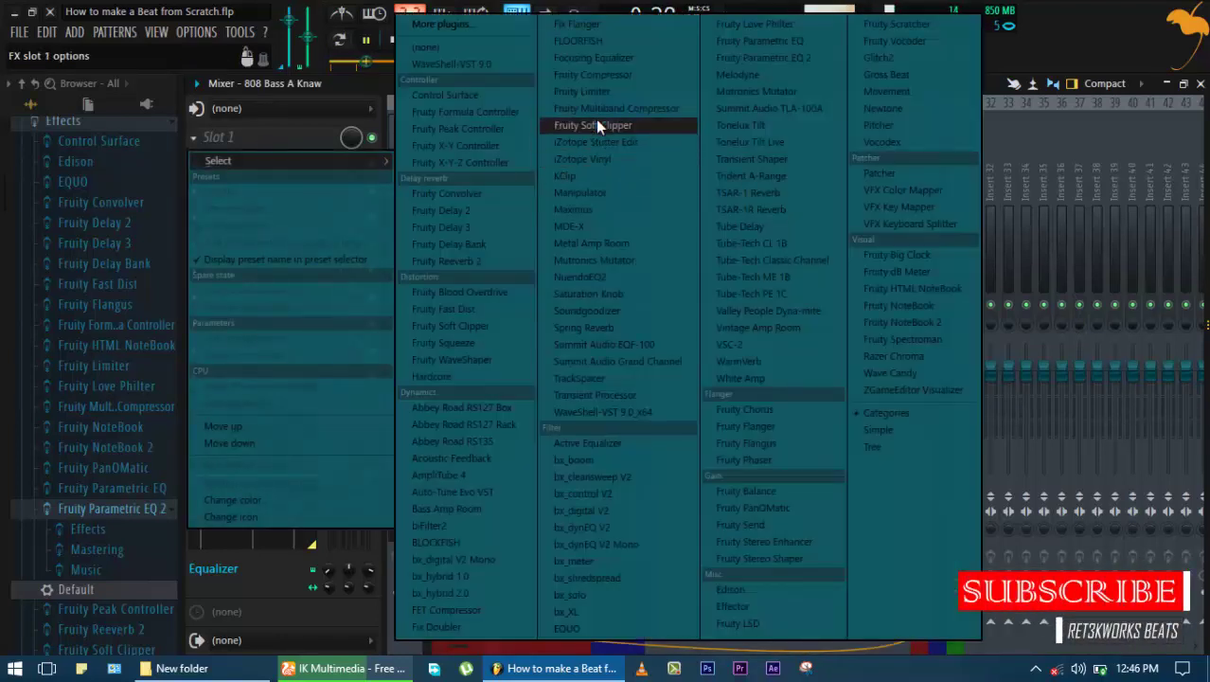
{"action": "left_click", "coordinate": [765, 57]}
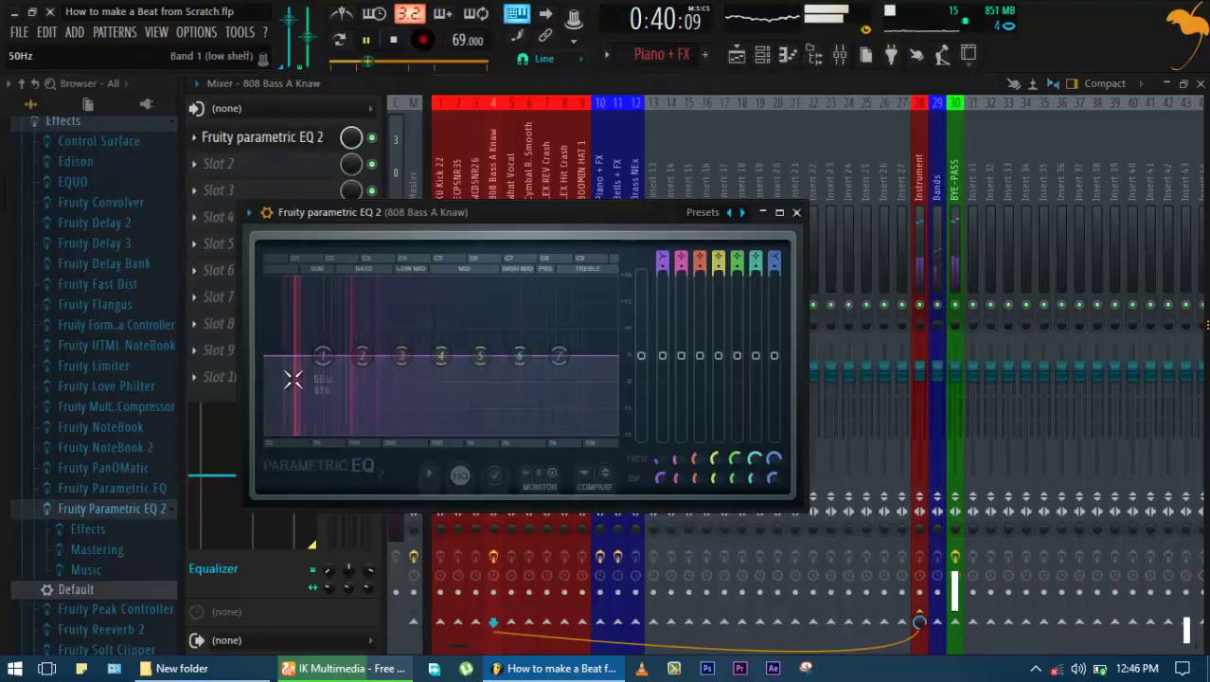
{"action": "left_click_drag", "start_coordinate": [323, 356], "coordinate": [322, 412]}
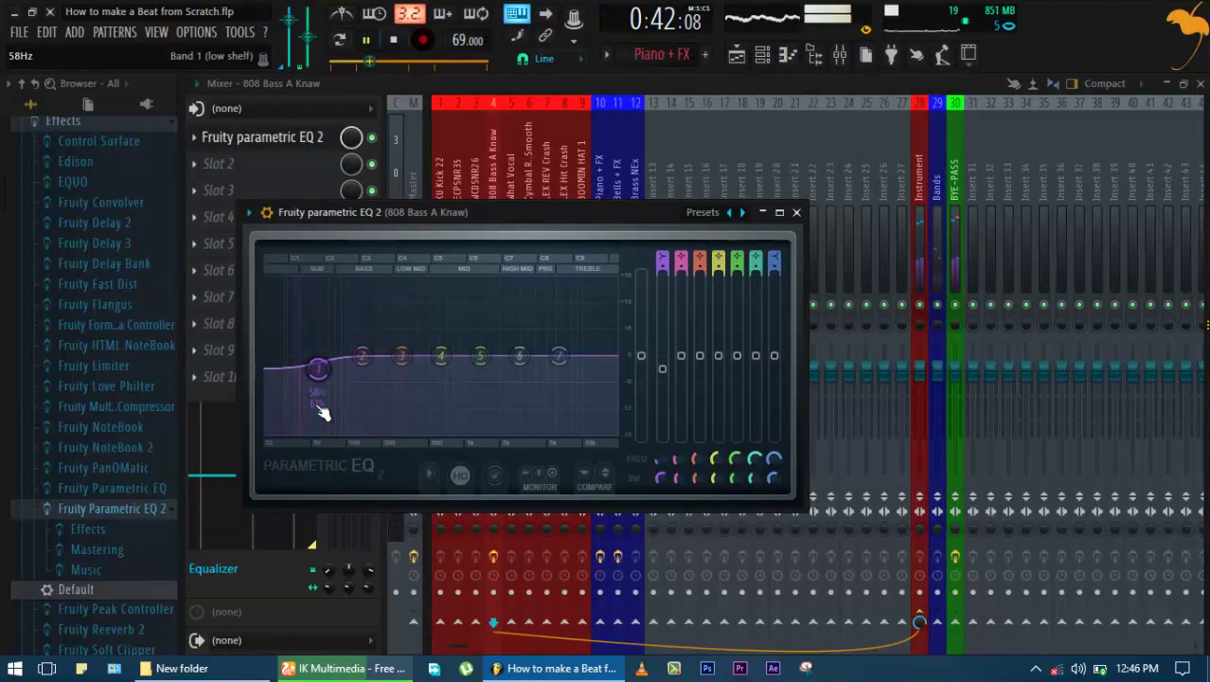
{"action": "key", "text": "ctrl+z"}
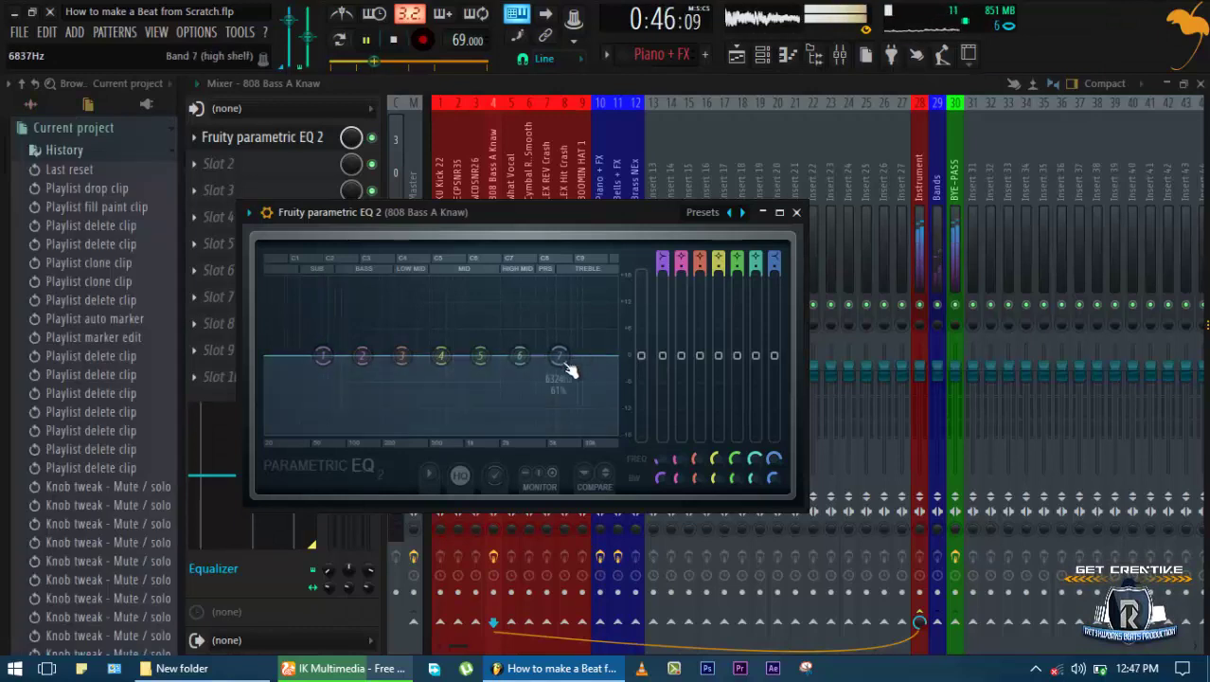
Set band 1 of the bass equalizer to High pass, boost band 2 at about 148 Hz and close the equalizer
{"action": "right_click", "coordinate": [566, 367]}
{"action": "right_click", "coordinate": [325, 356]}
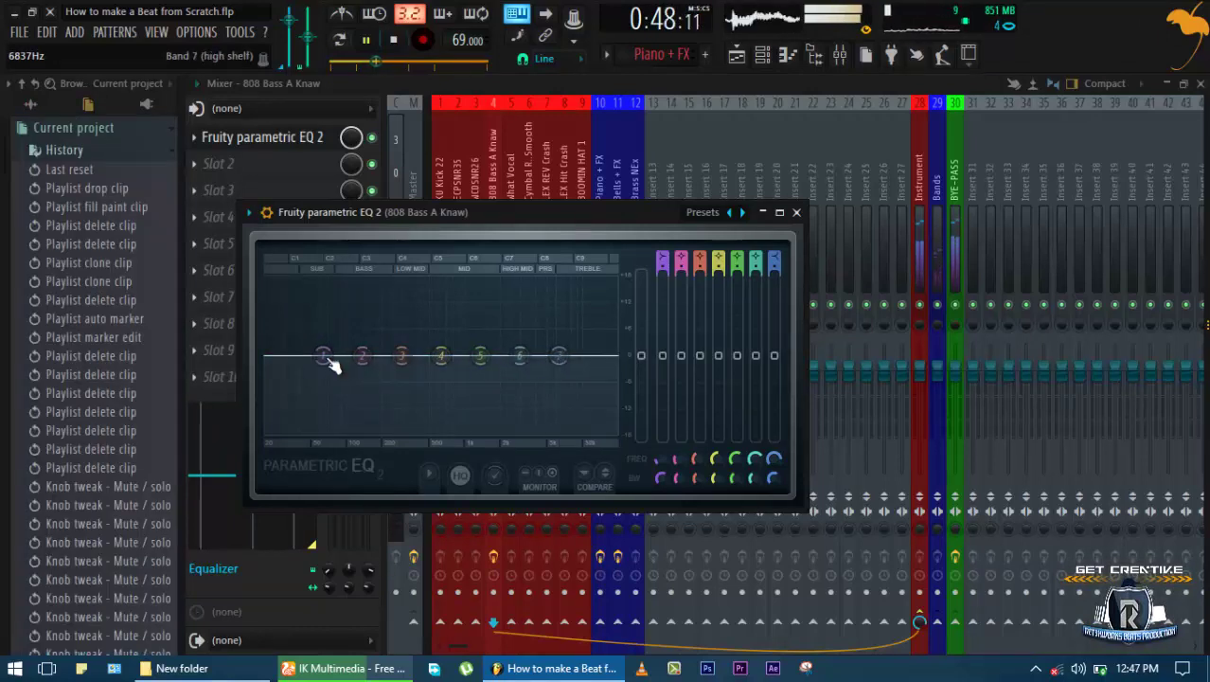
{"action": "right_click", "coordinate": [325, 356]}
{"action": "mouse_move", "coordinate": [351, 401]}
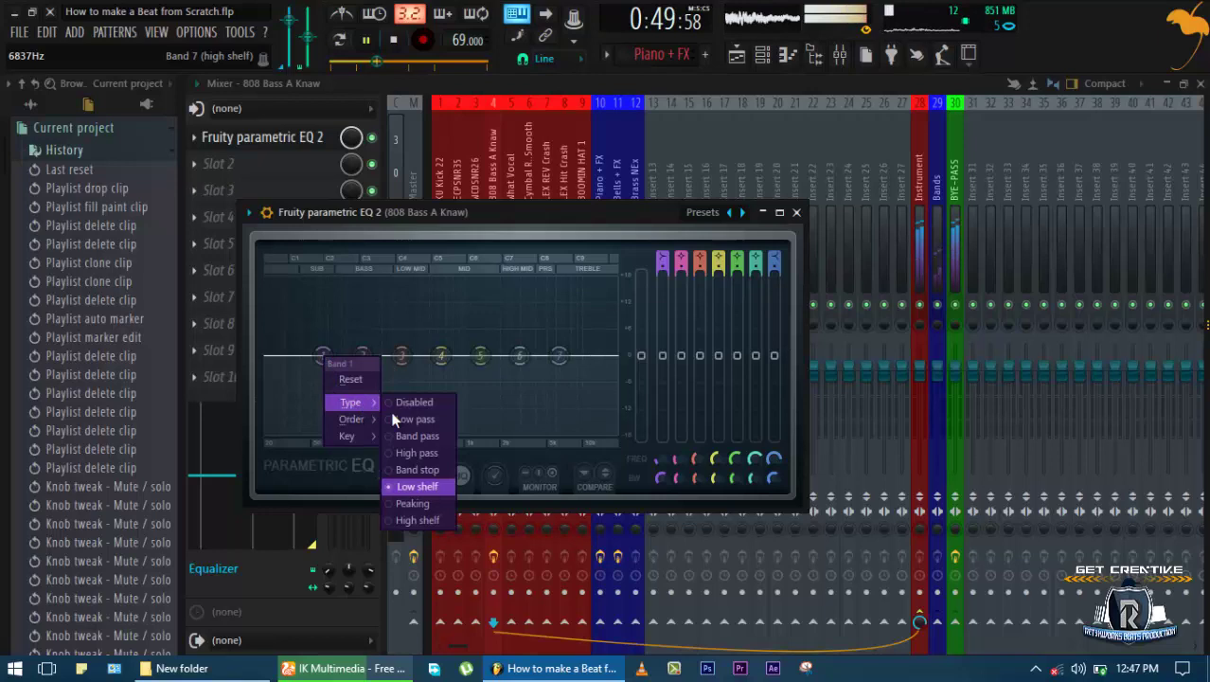
{"action": "left_click", "coordinate": [416, 452]}
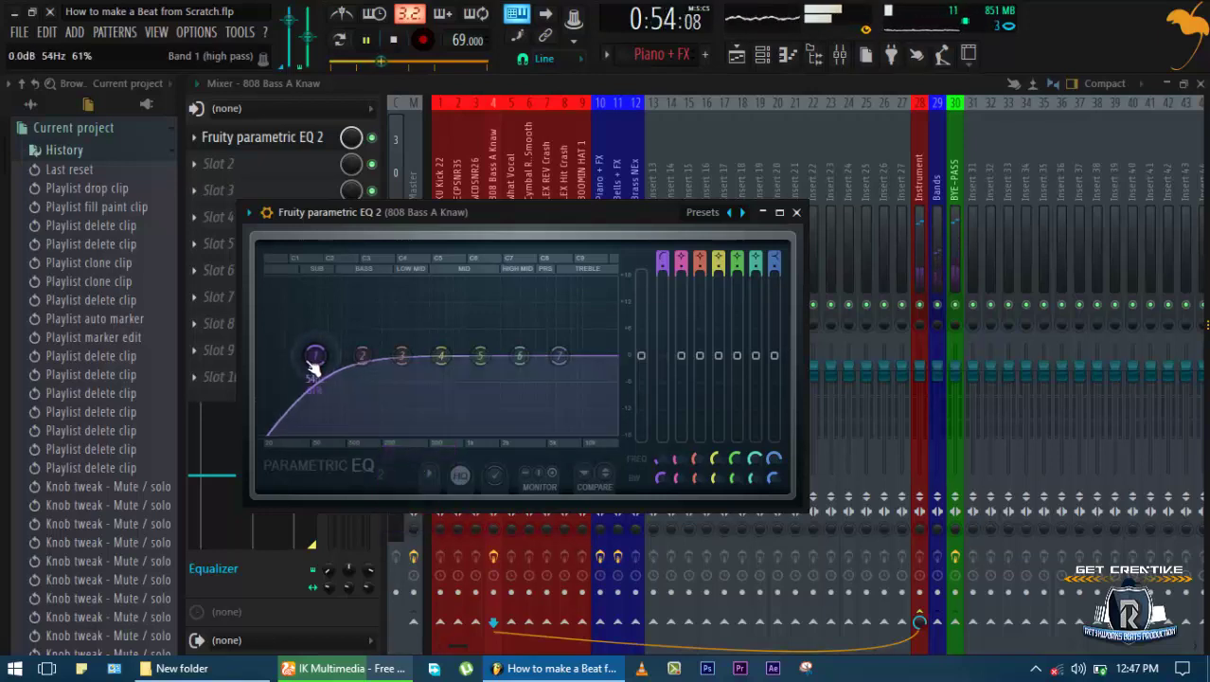
{"action": "left_click_drag", "start_coordinate": [329, 357], "coordinate": [368, 329]}
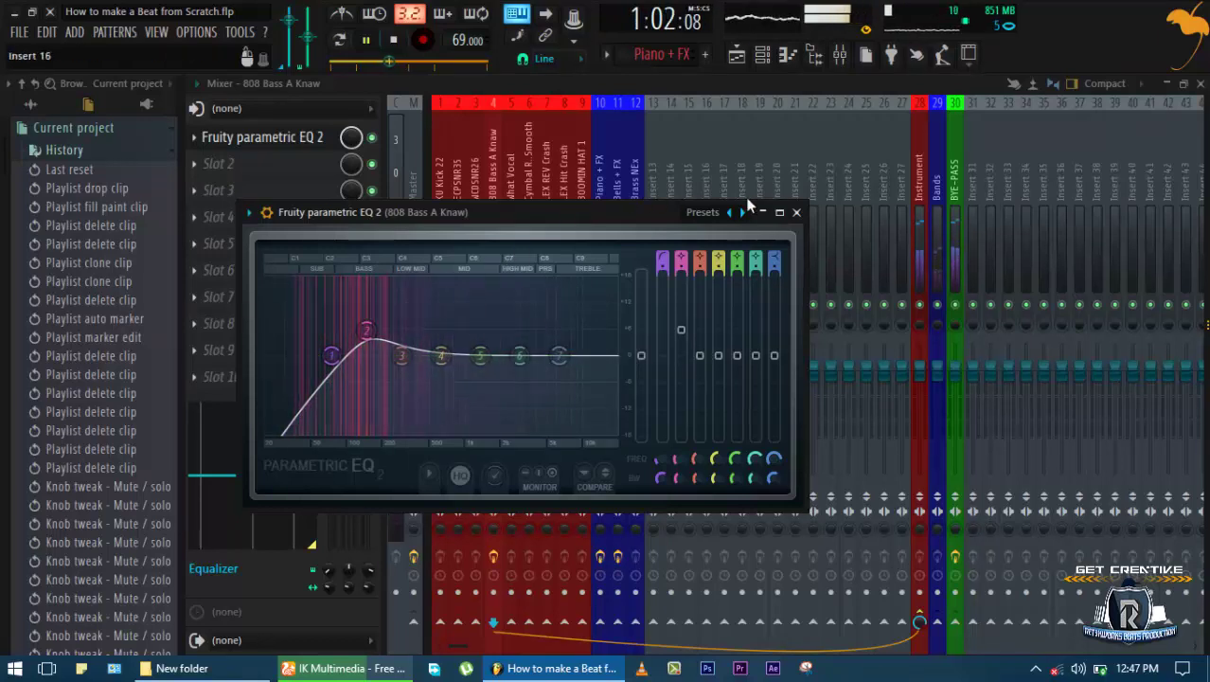
{"action": "left_click", "coordinate": [796, 212]}
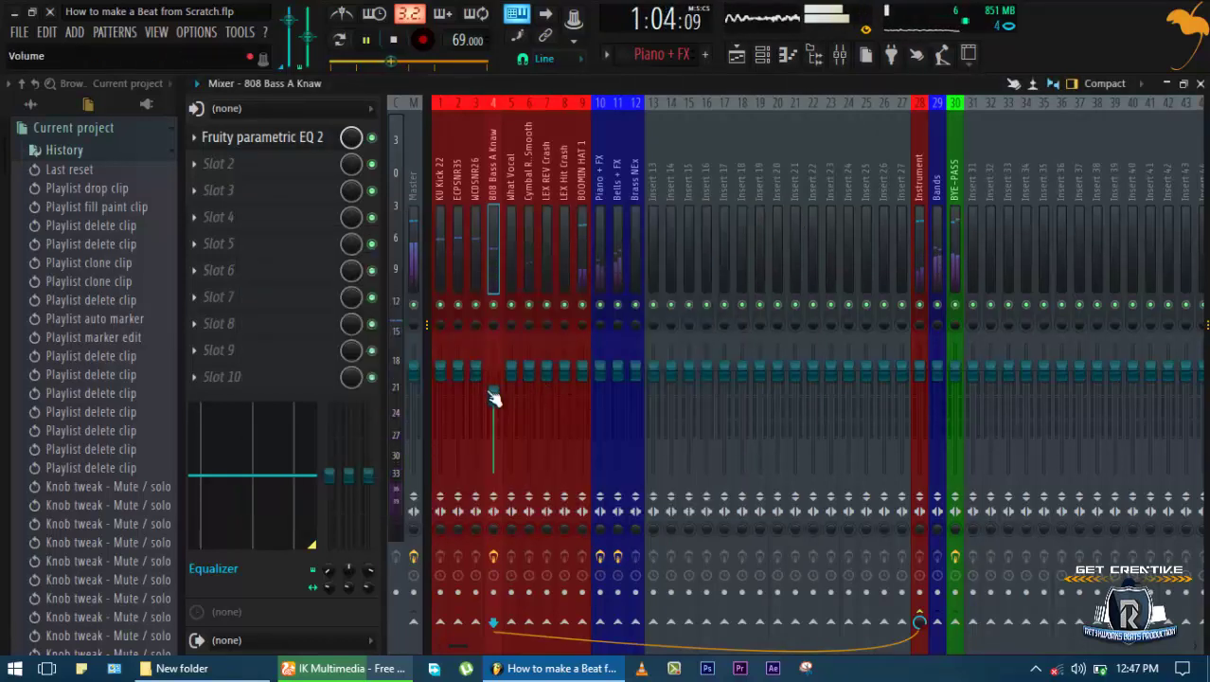
Reopen the 808 Bass A Knaw equalizer and move the band 1 high-pass cutoff to 54 Hz
{"action": "left_click", "coordinate": [302, 136]}
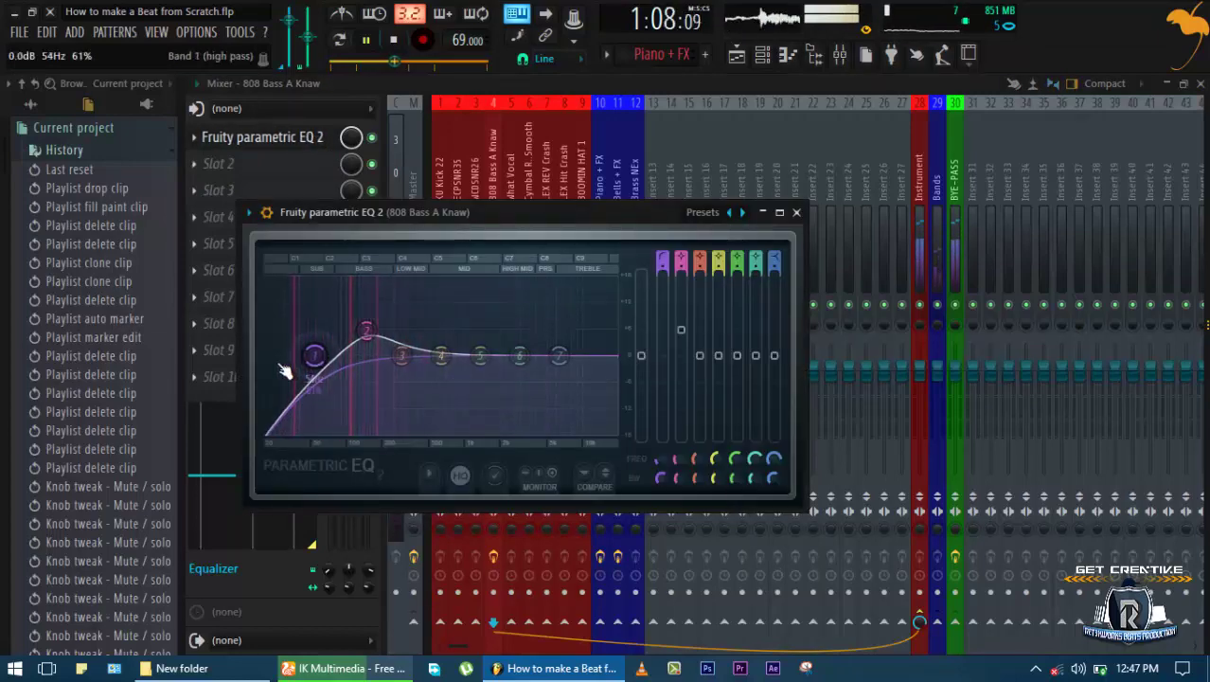
{"action": "key", "text": "F6"}
{"action": "key", "text": "F6"}
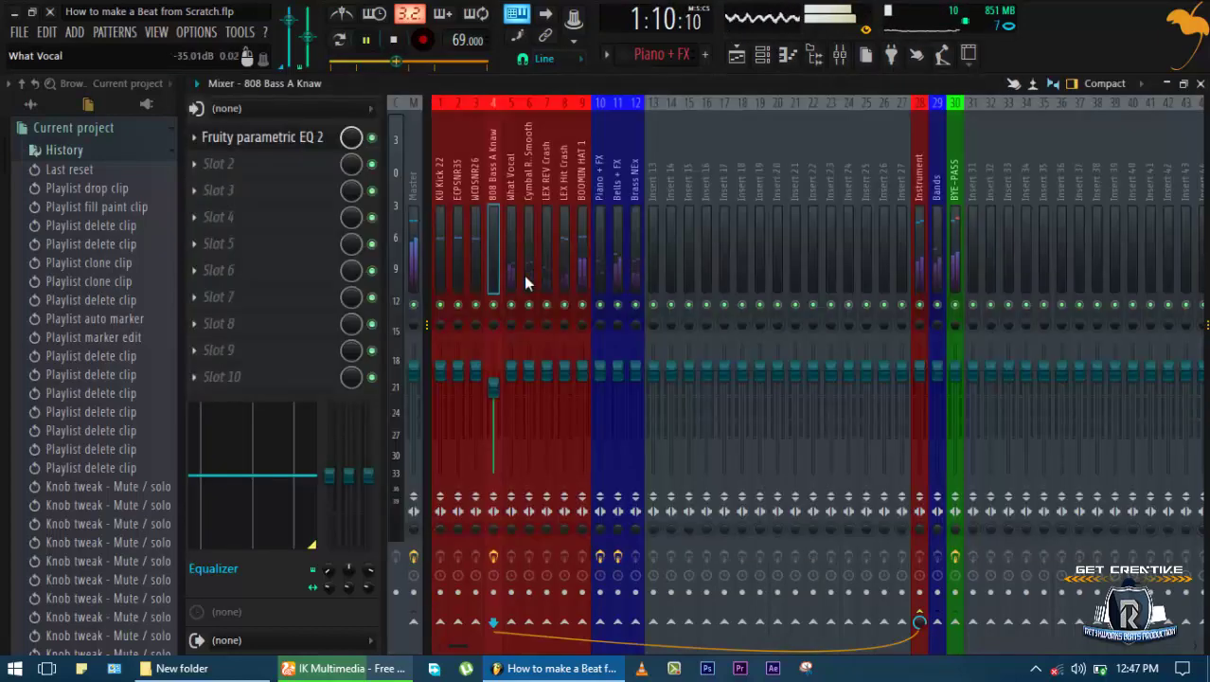
Play the Verse One section from the playlist and slightly raise bands 2 and 3 in the bass track's Parametric EQ 2
{"action": "key", "text": "F5"}
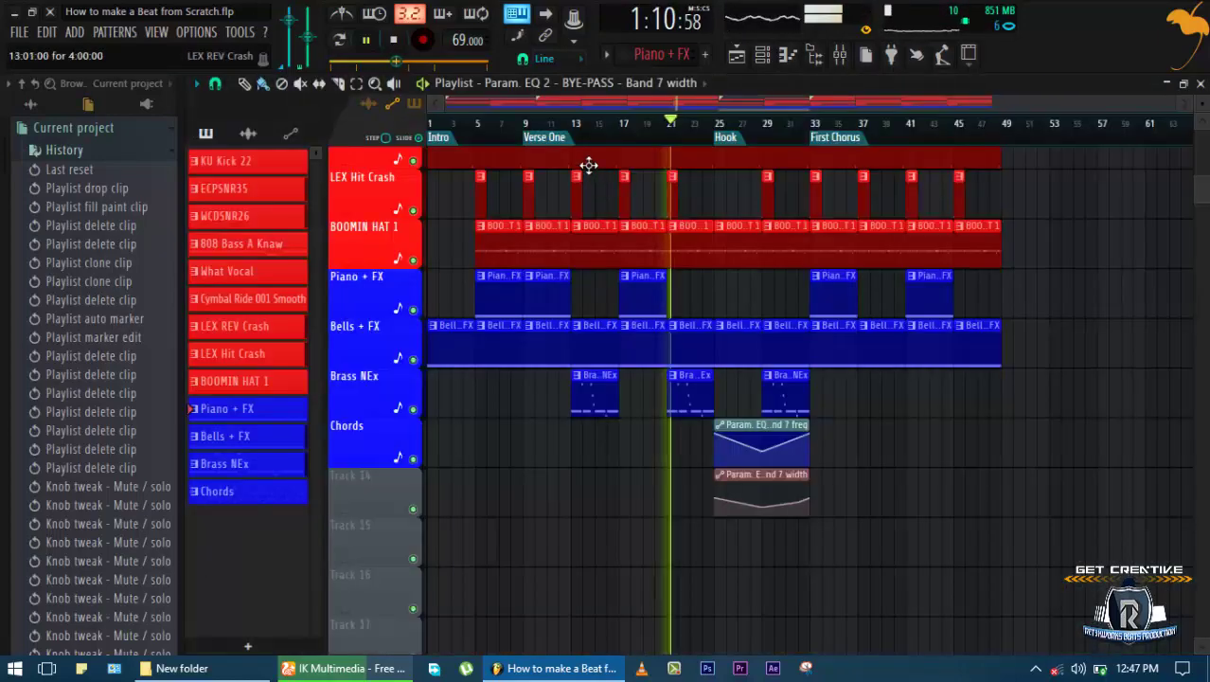
{"action": "left_click", "coordinate": [545, 139]}
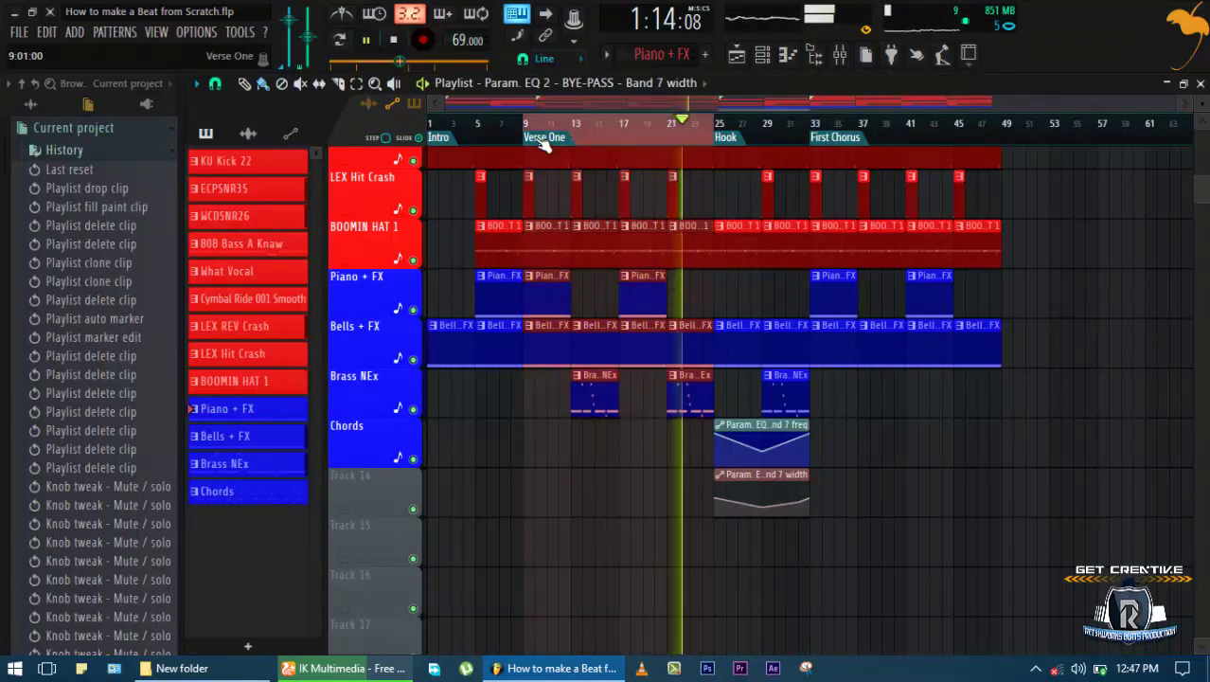
{"action": "key", "text": "space"}
{"action": "key", "text": "space"}
{"action": "key", "text": "Tab"}
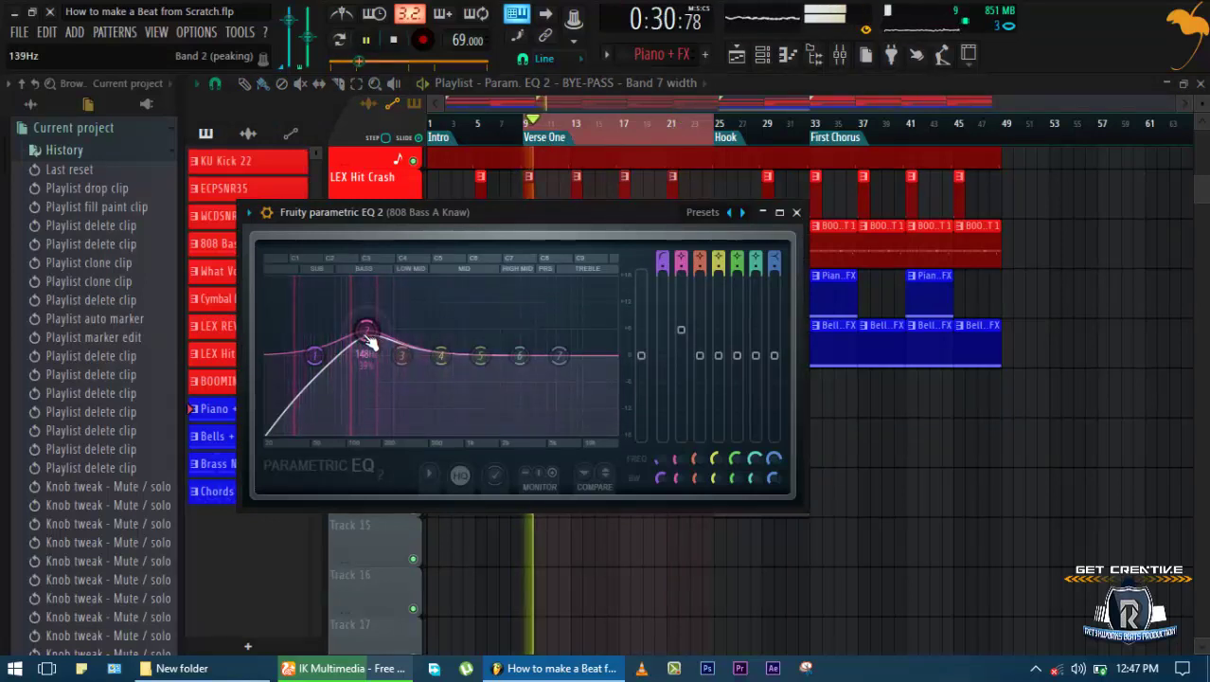
{"action": "left_click_drag", "start_coordinate": [366, 331], "coordinate": [413, 346]}
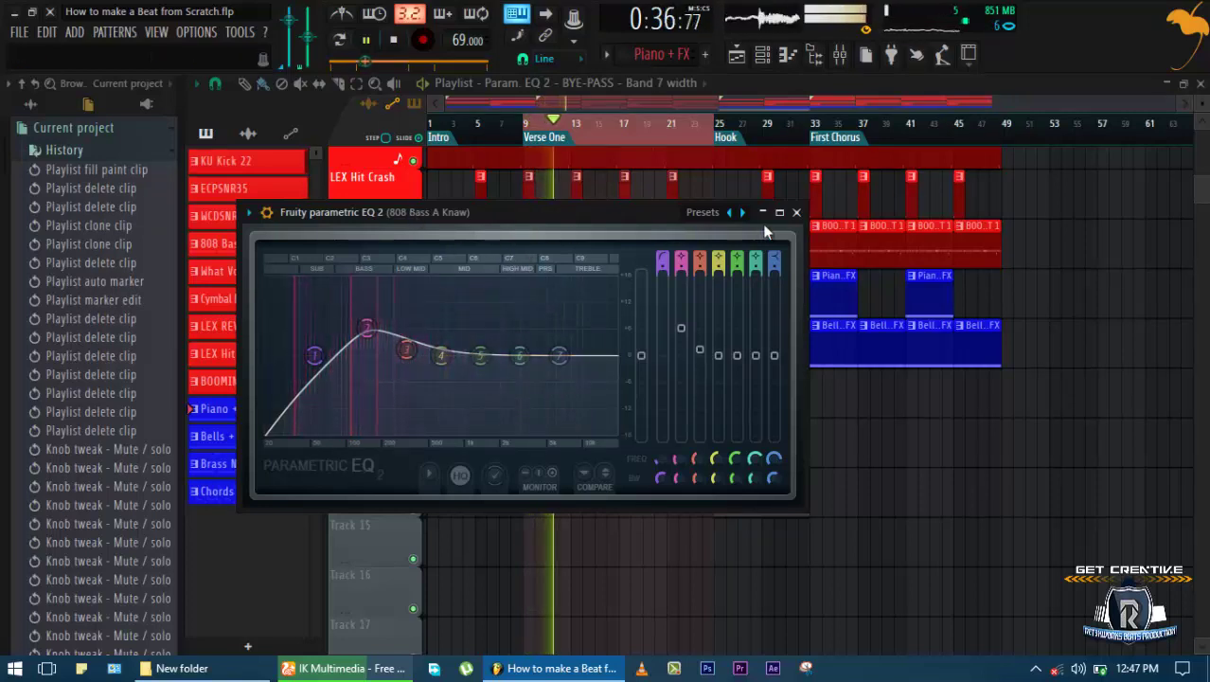
Cut bands 5 and 7 in the 808 bass track's Parametric EQ 2 and close the equalizer
{"action": "left_click_drag", "start_coordinate": [474, 372], "coordinate": [500, 587]}
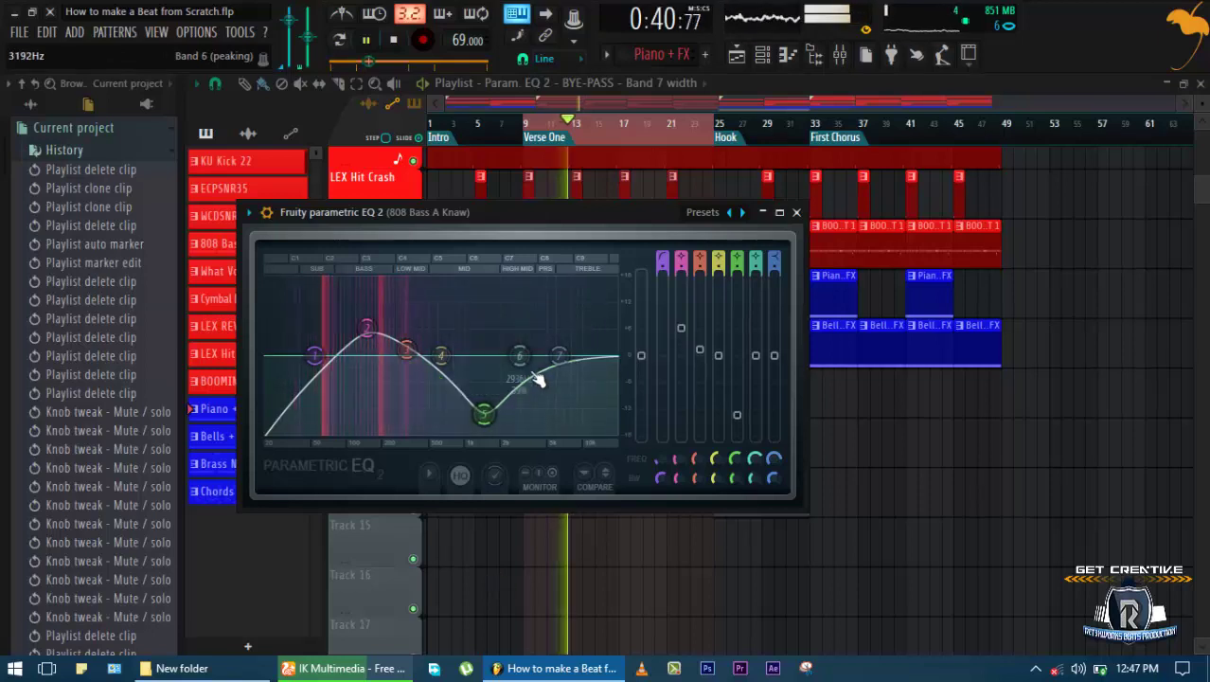
{"action": "left_click_drag", "start_coordinate": [559, 355], "coordinate": [584, 391]}
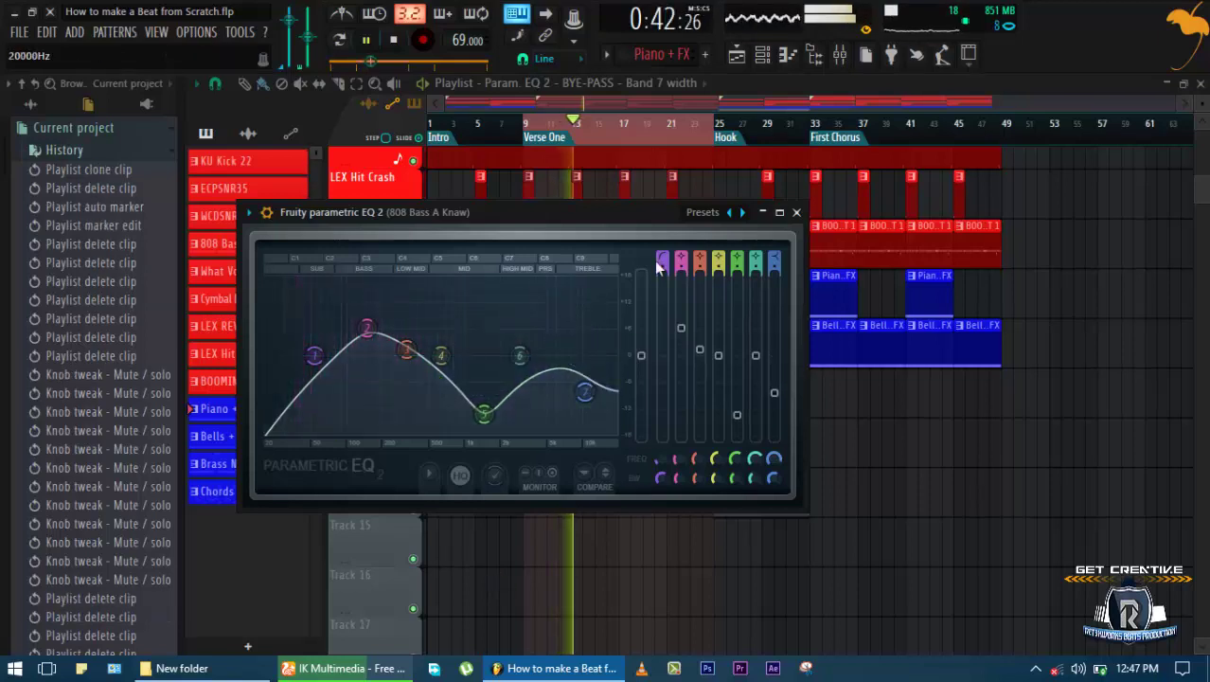
{"action": "left_click", "coordinate": [797, 213]}
From the channel rack, bring up the mixer track that the KU Kick 22 channel is routed to
{"action": "key", "text": "F6"}
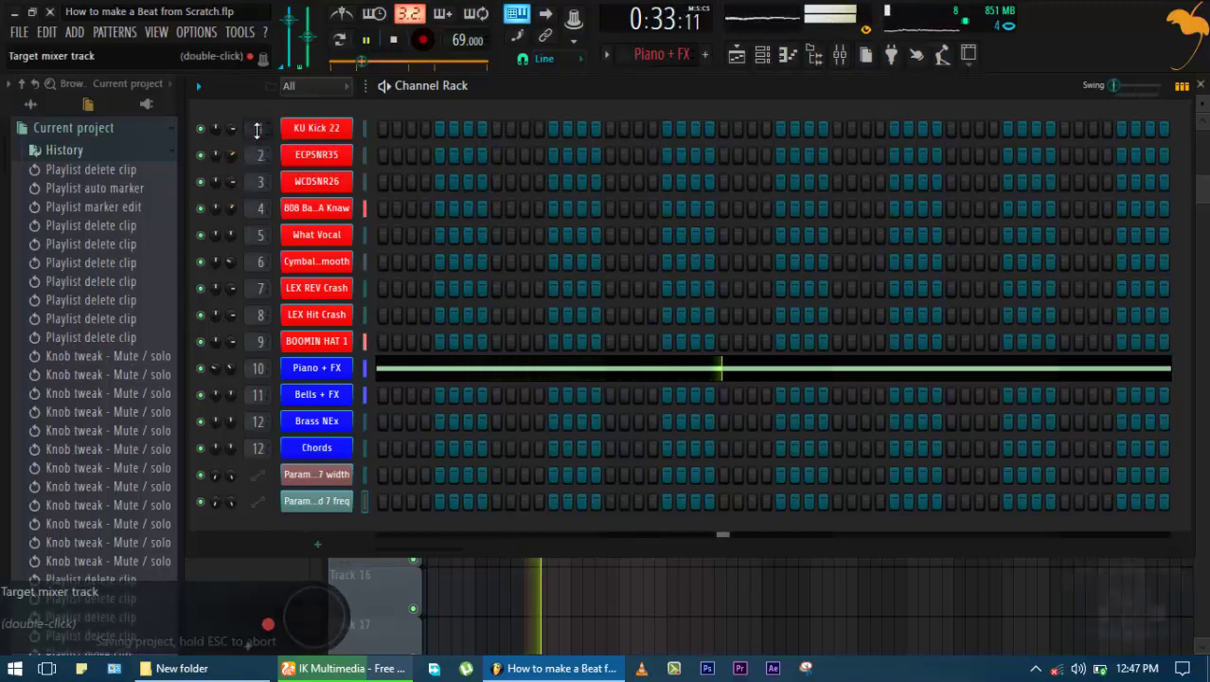
{"action": "double_click", "coordinate": [260, 128]}
{"action": "left_click", "coordinate": [309, 135]}
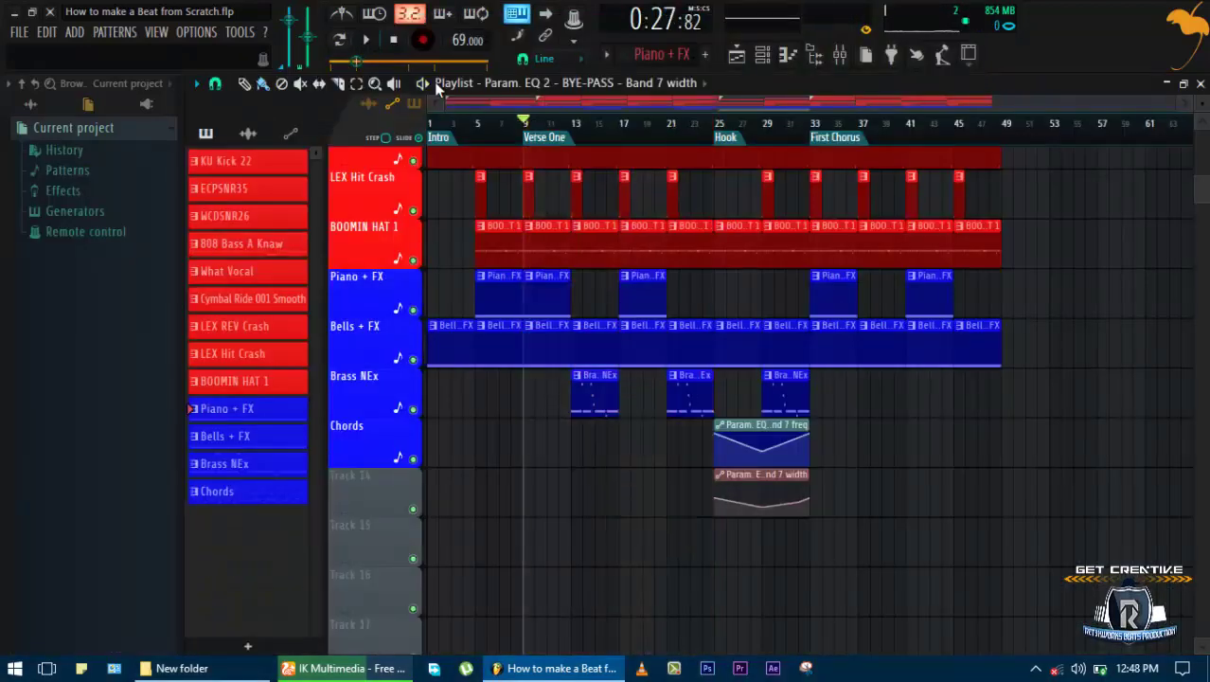
Play the song from the start of the Intro while checking the channel rack and the mixer levels
{"action": "key", "text": "space"}
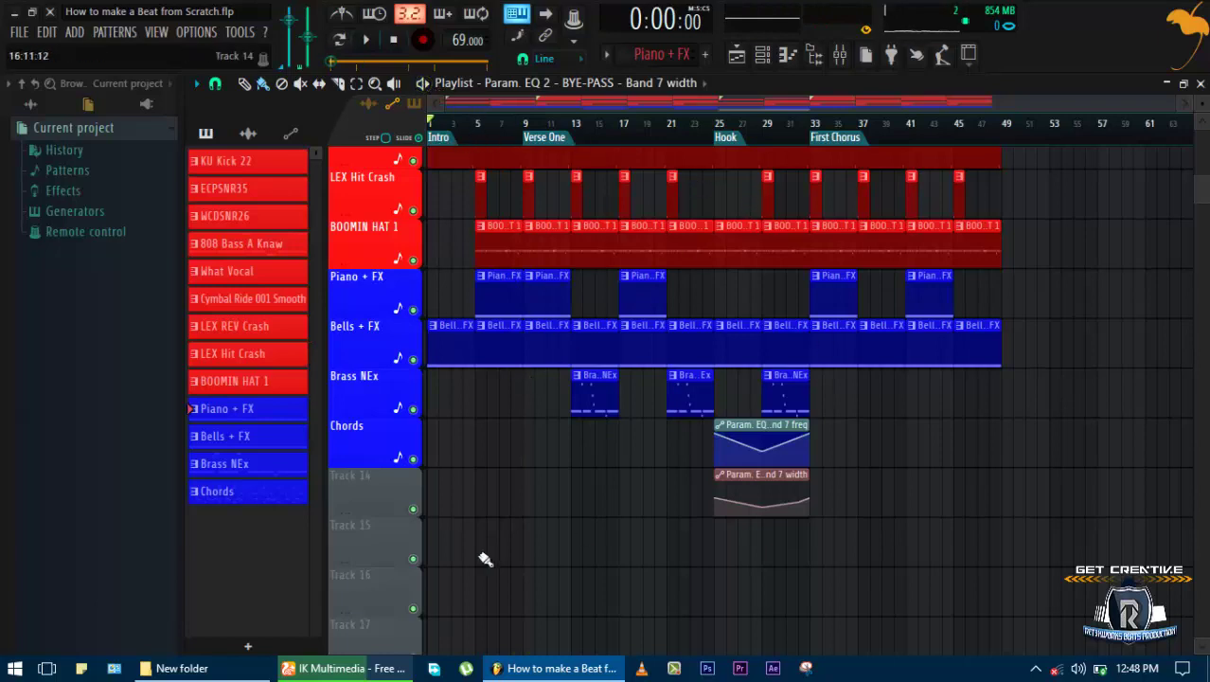
{"action": "left_click_drag", "start_coordinate": [690, 491], "coordinate": [699, 488]}
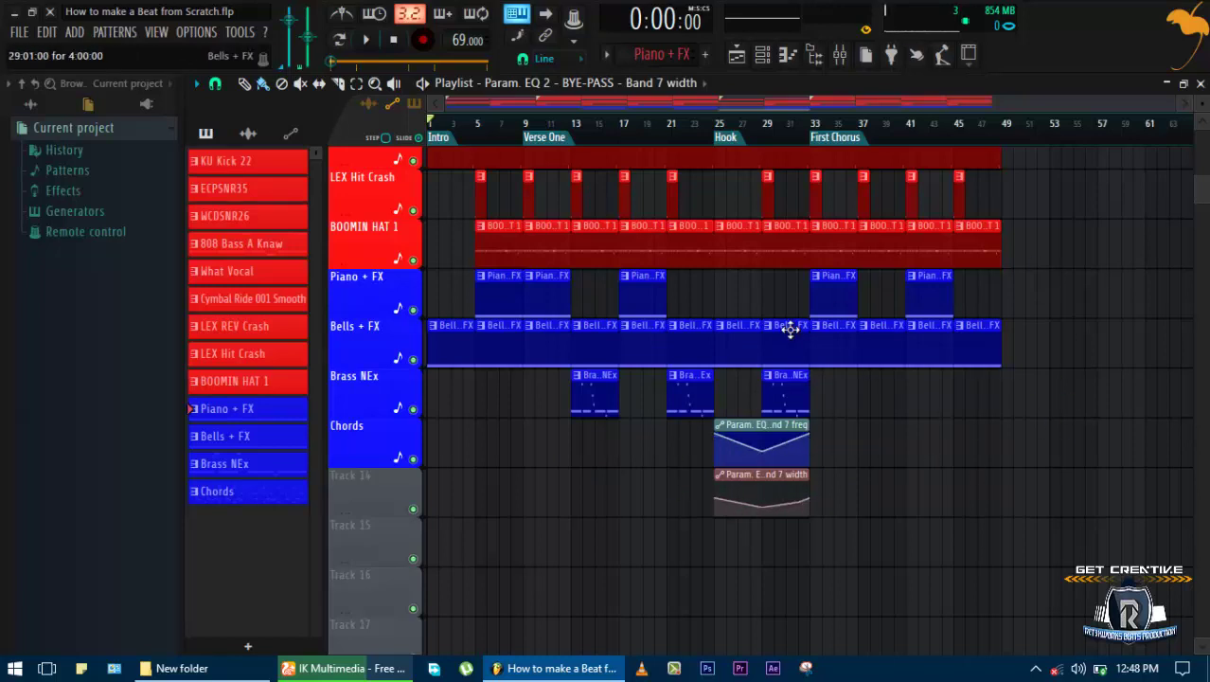
{"action": "key", "text": "F6"}
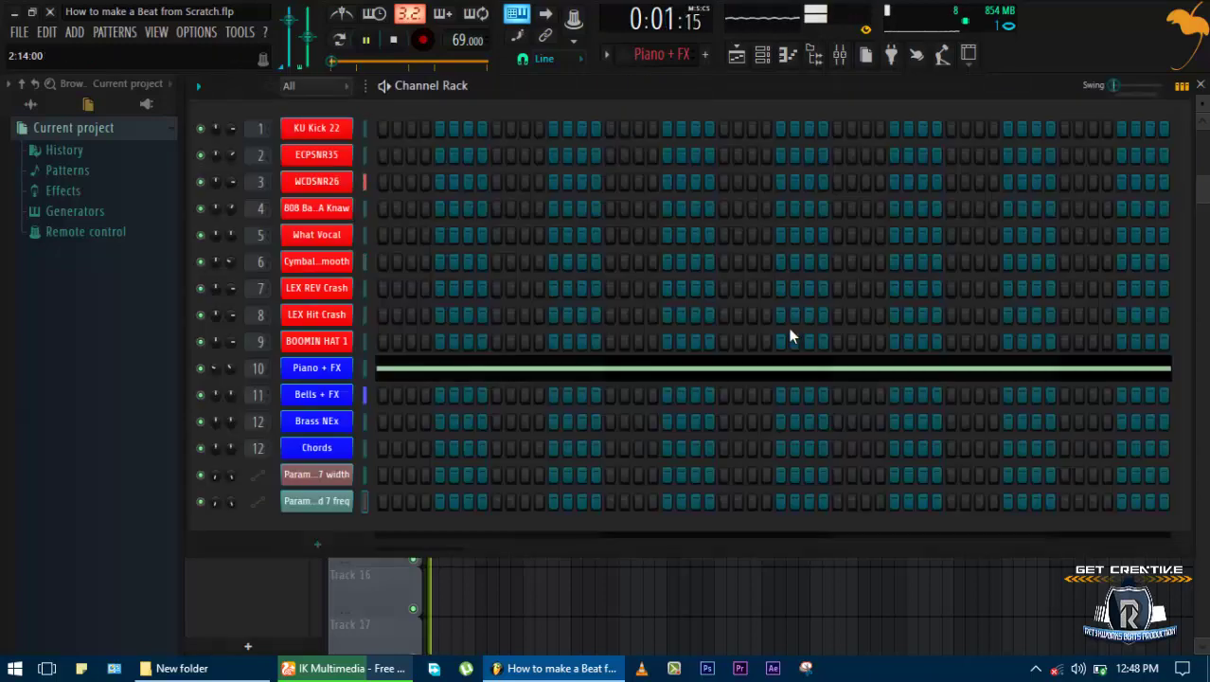
{"action": "key", "text": "F9"}
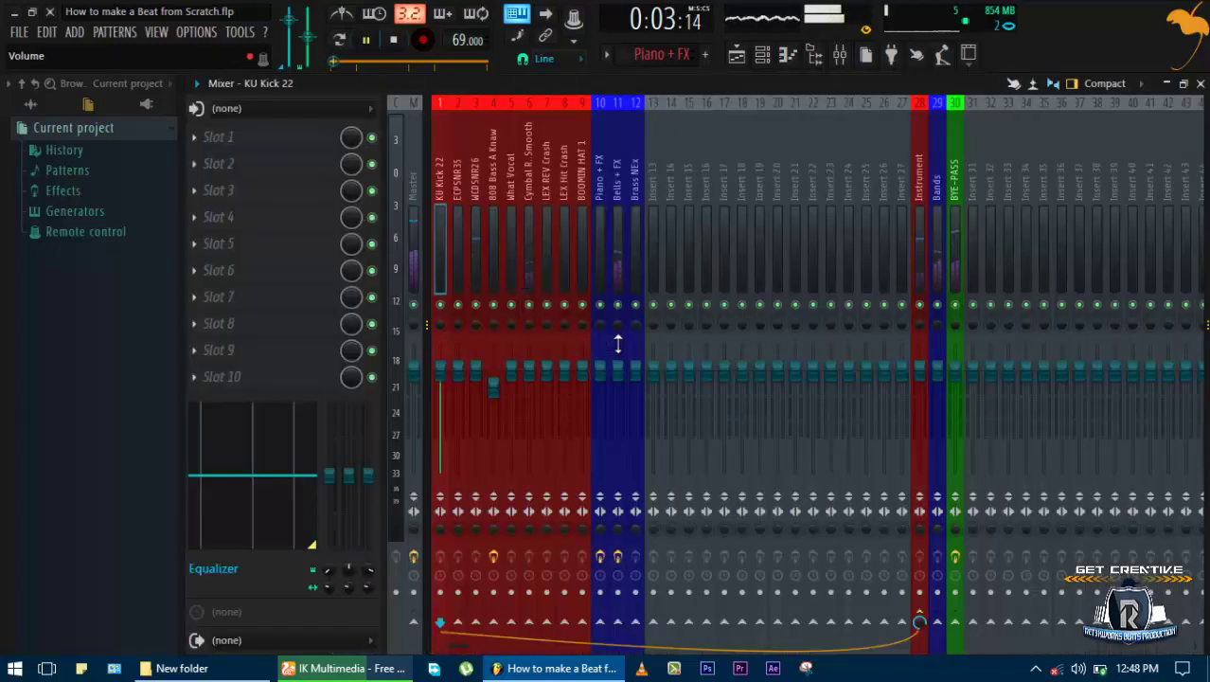
{"action": "key", "text": "F9"}
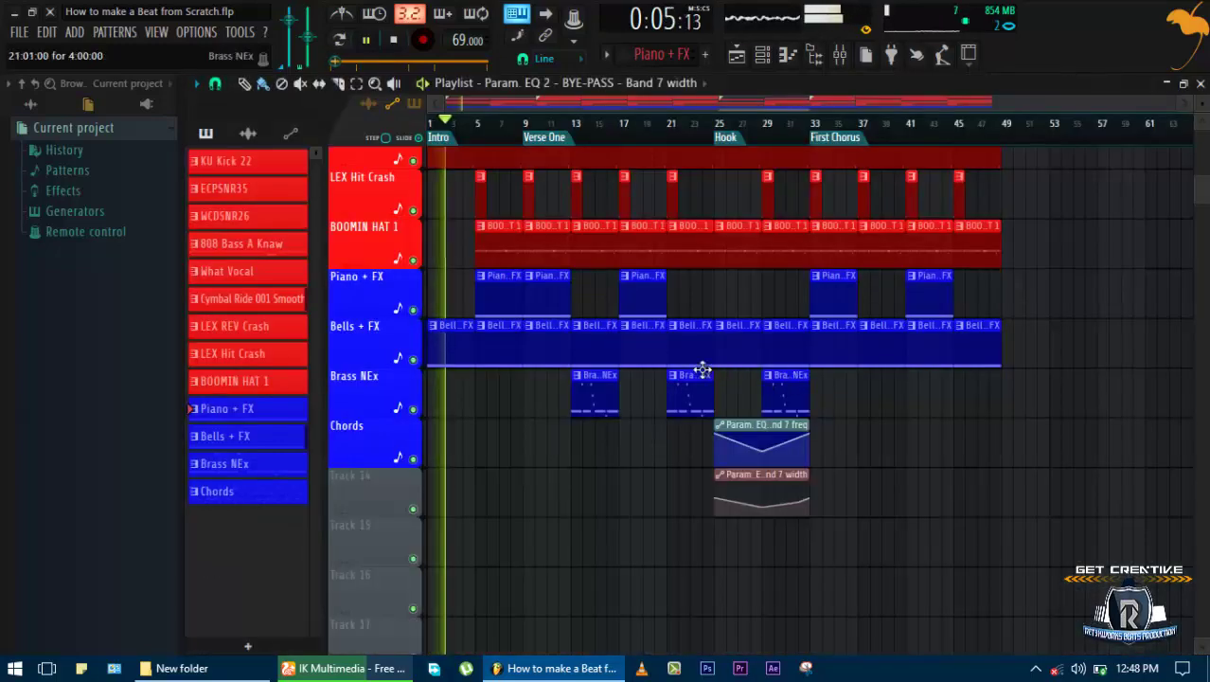
{"action": "key", "text": "F6"}
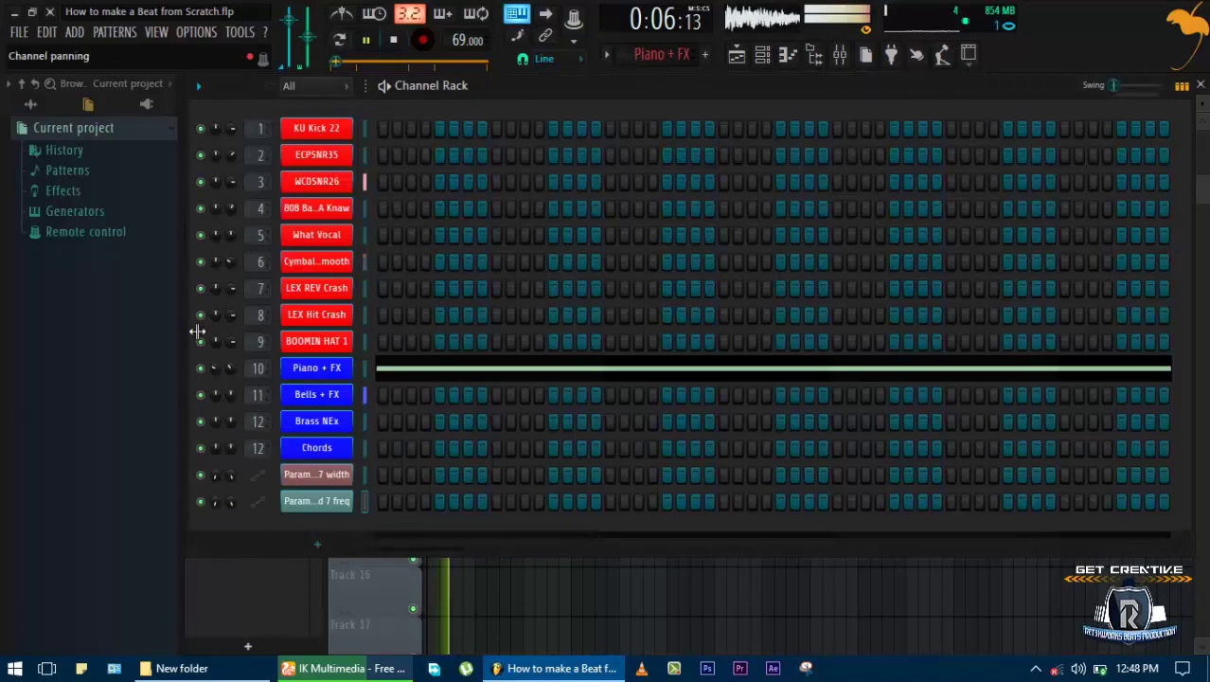
Switch the browser to show all folders and look into the Ret3k Sound Fonts and Packs folders
{"action": "left_click", "coordinate": [30, 104]}
{"action": "key", "text": "Left"}
{"action": "key", "text": "Left"}
{"action": "key", "text": "Left"}
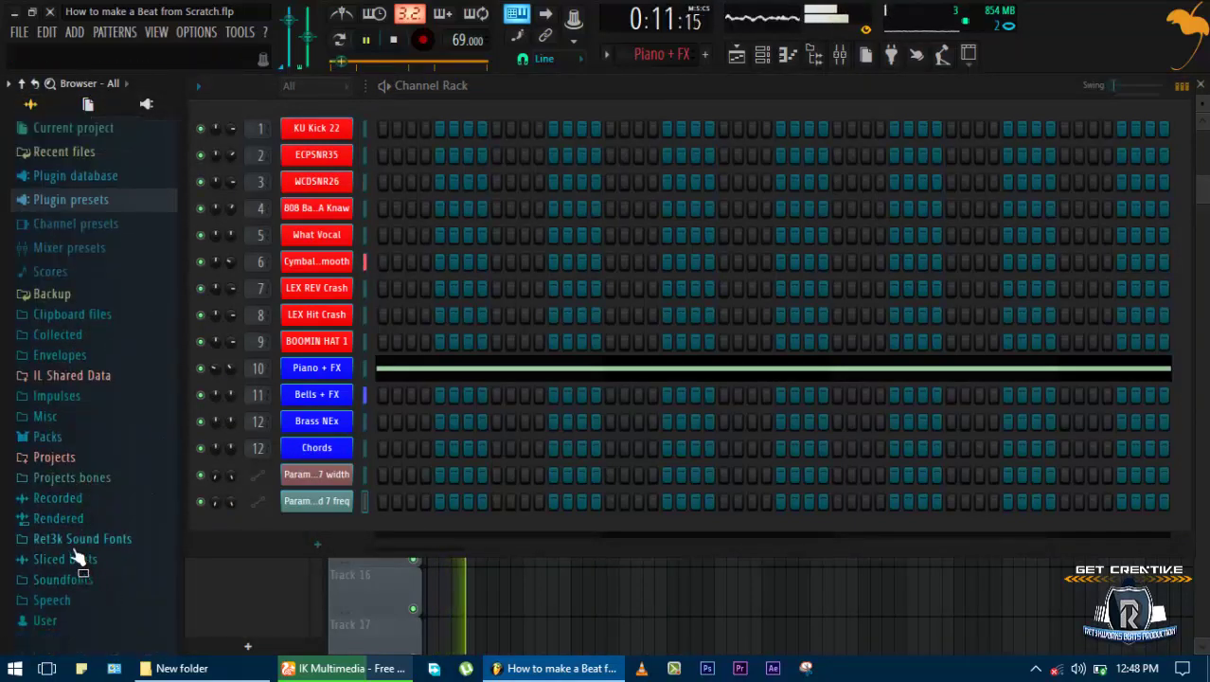
{"action": "left_click", "coordinate": [75, 544]}
{"action": "left_click", "coordinate": [76, 544]}
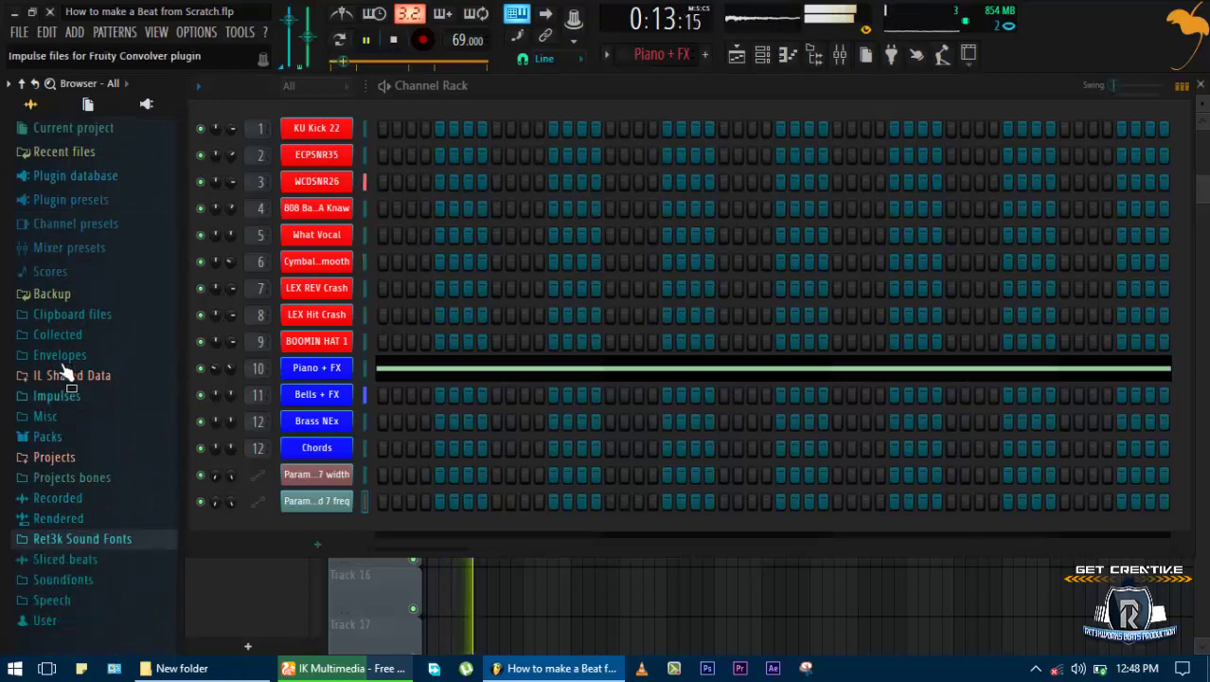
{"action": "left_click", "coordinate": [47, 436]}
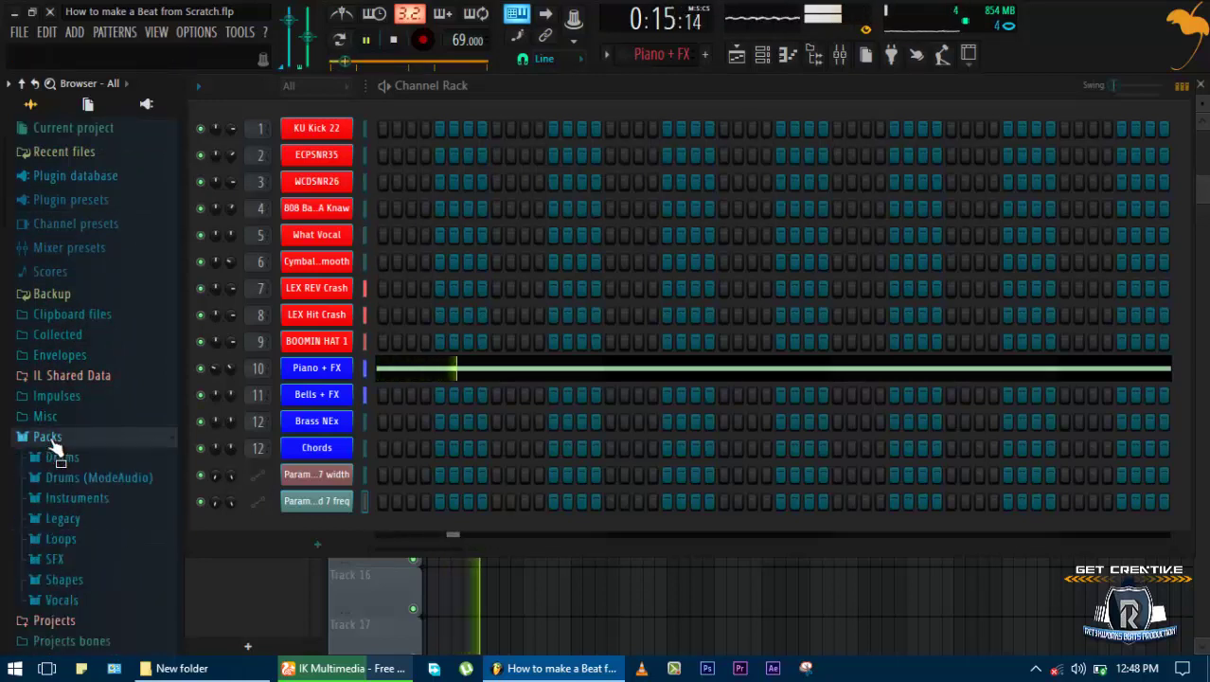
{"action": "left_click", "coordinate": [48, 434]}
Expand the Samples folder inside Ret3k Projects under Projects in the browser
{"action": "left_click", "coordinate": [53, 457]}
{"action": "scroll", "coordinate": [92, 487], "scroll_direction": "down", "scroll_amount": 2}
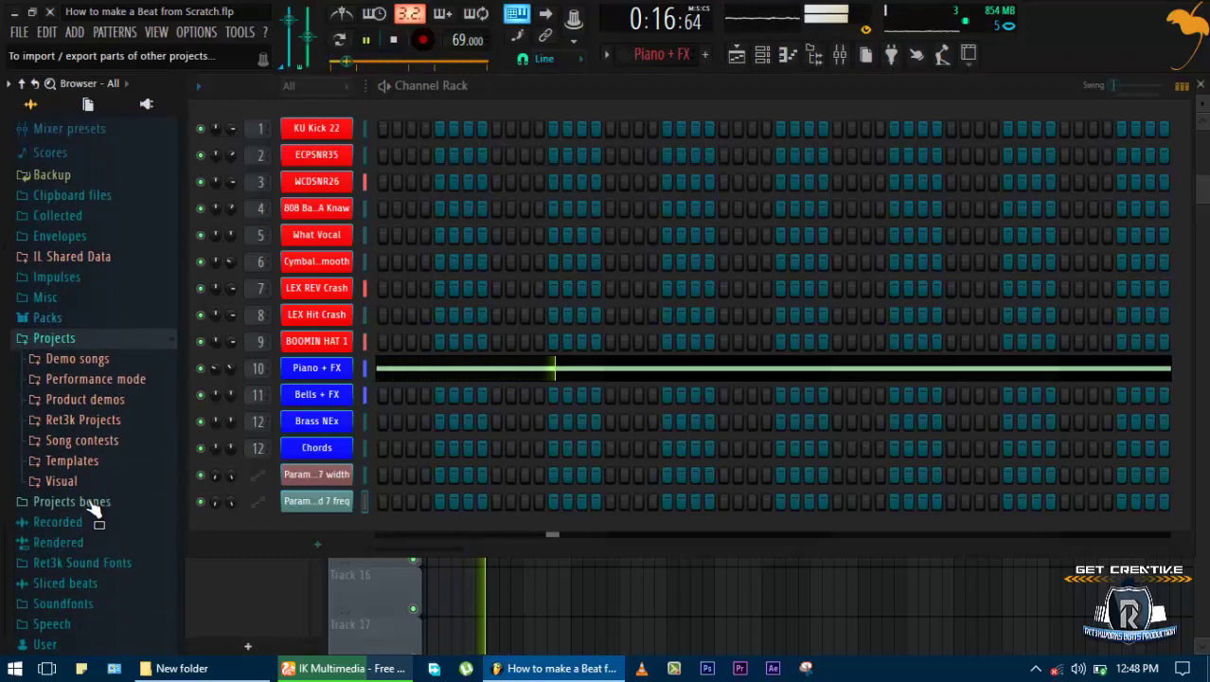
{"action": "left_click", "coordinate": [82, 422]}
{"action": "left_click", "coordinate": [81, 422]}
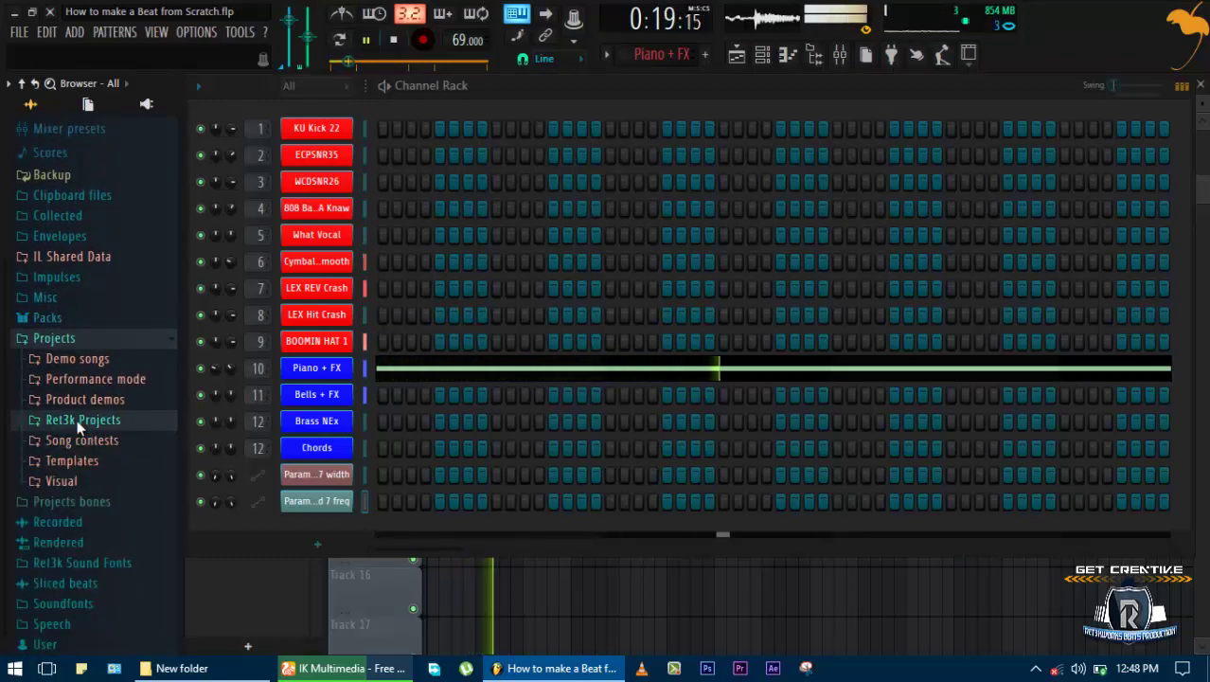
{"action": "left_click", "coordinate": [81, 422]}
{"action": "scroll", "coordinate": [106, 576], "scroll_direction": "down", "scroll_amount": 3}
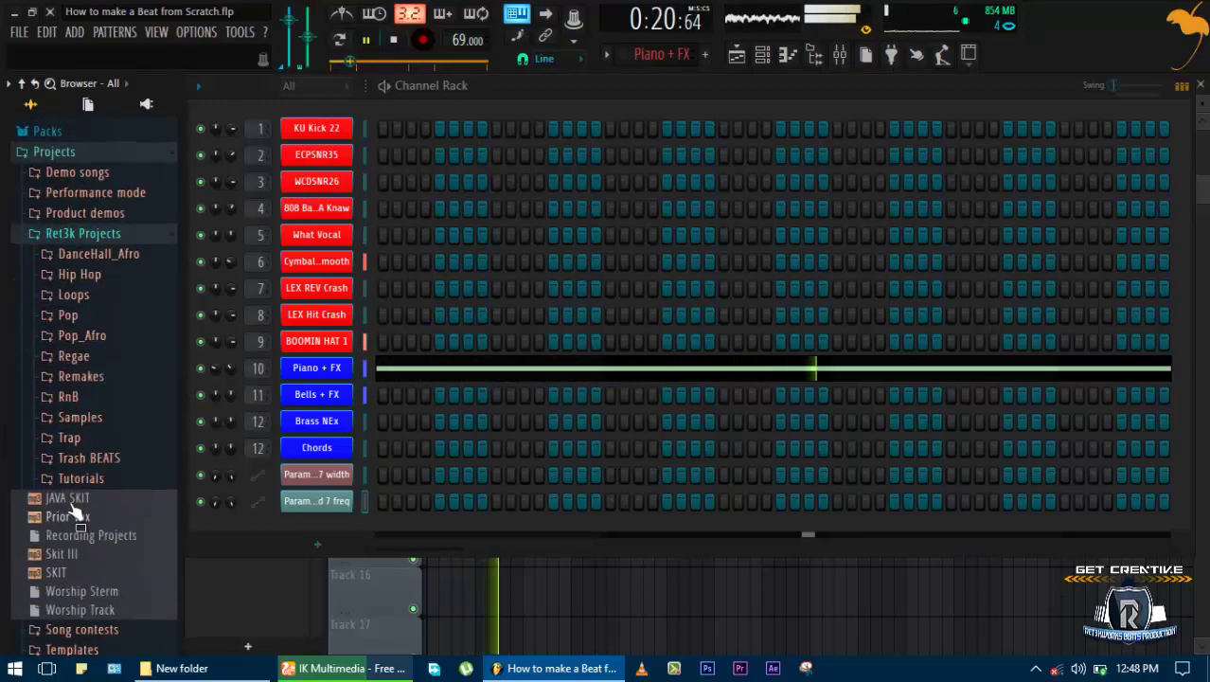
{"action": "left_click", "coordinate": [85, 418]}
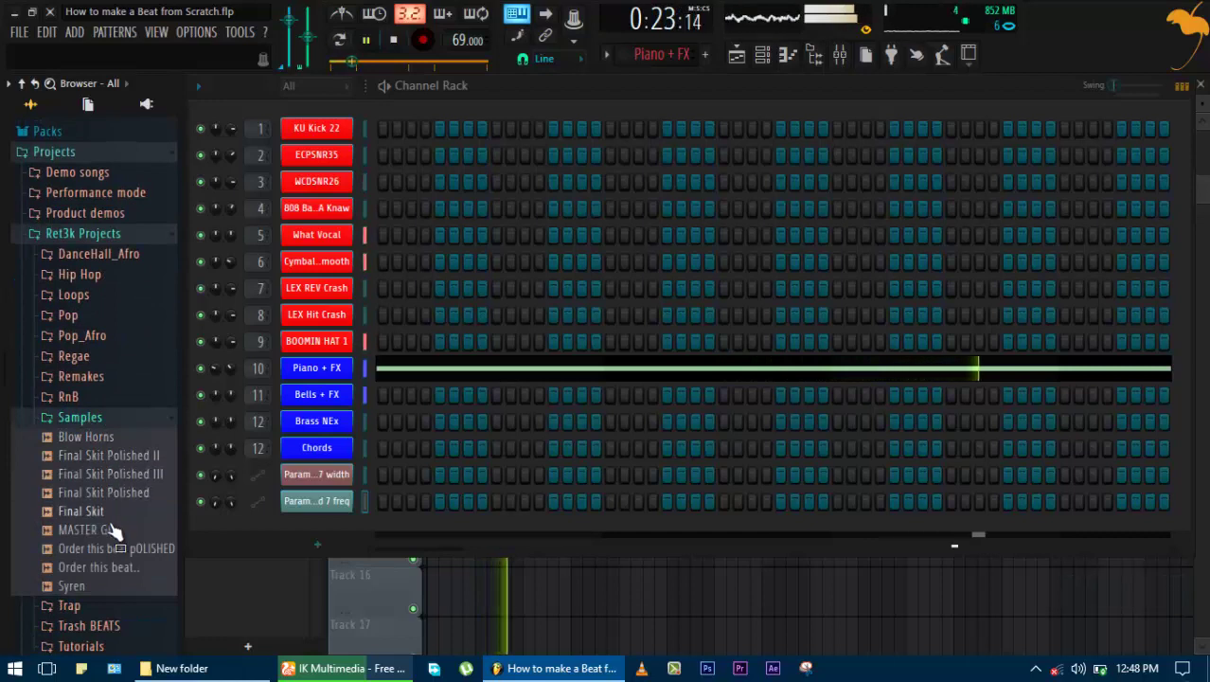
Preview the Final Skit Polished III and MASTER GO samples while the song plays, and return to the mixer
{"action": "left_click", "coordinate": [96, 475]}
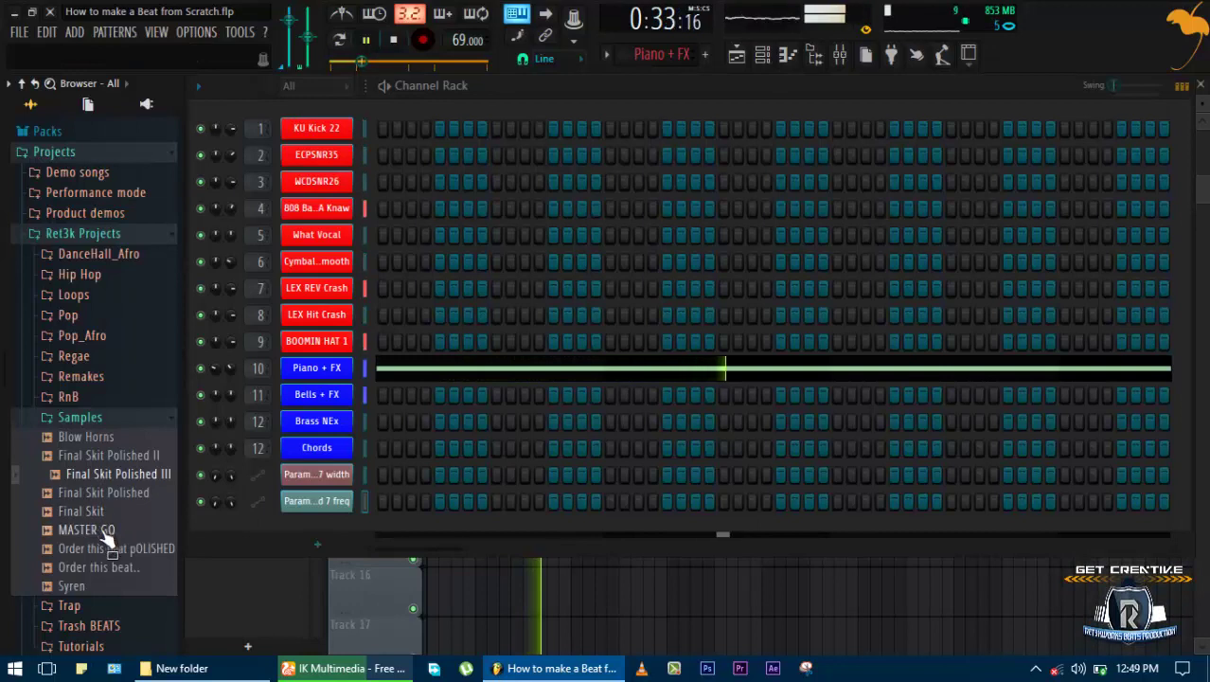
{"action": "left_click", "coordinate": [107, 530]}
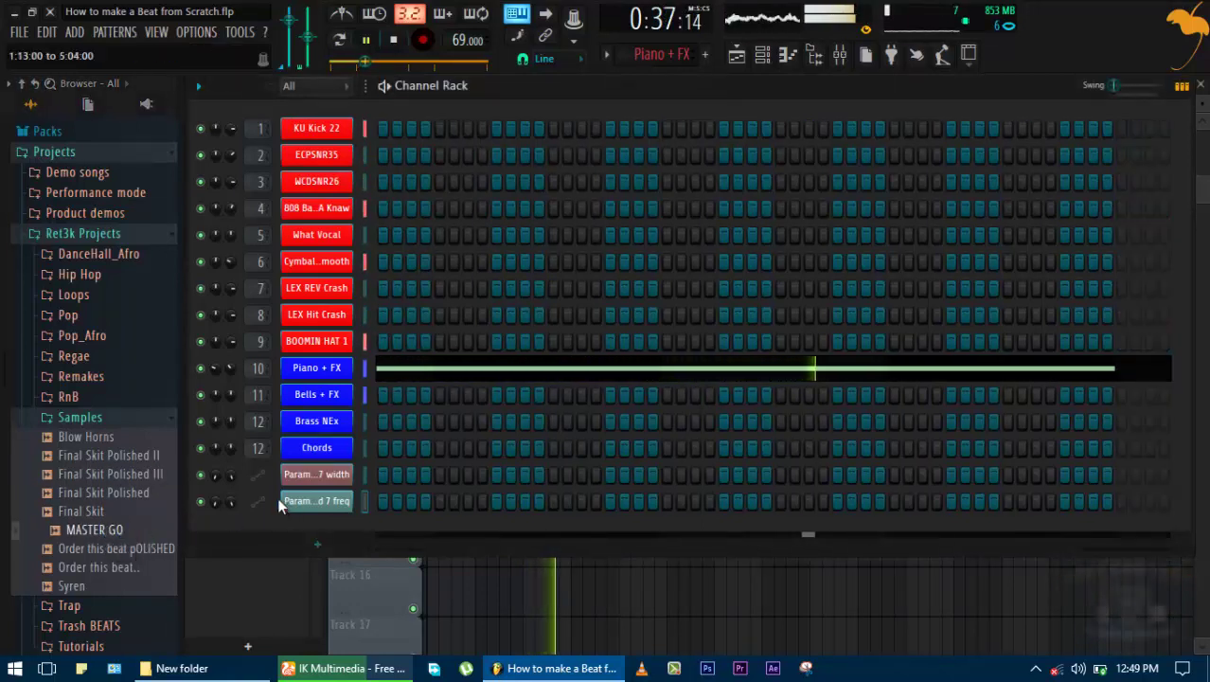
{"action": "key", "text": "Tab"}
{"action": "key", "text": "Tab"}
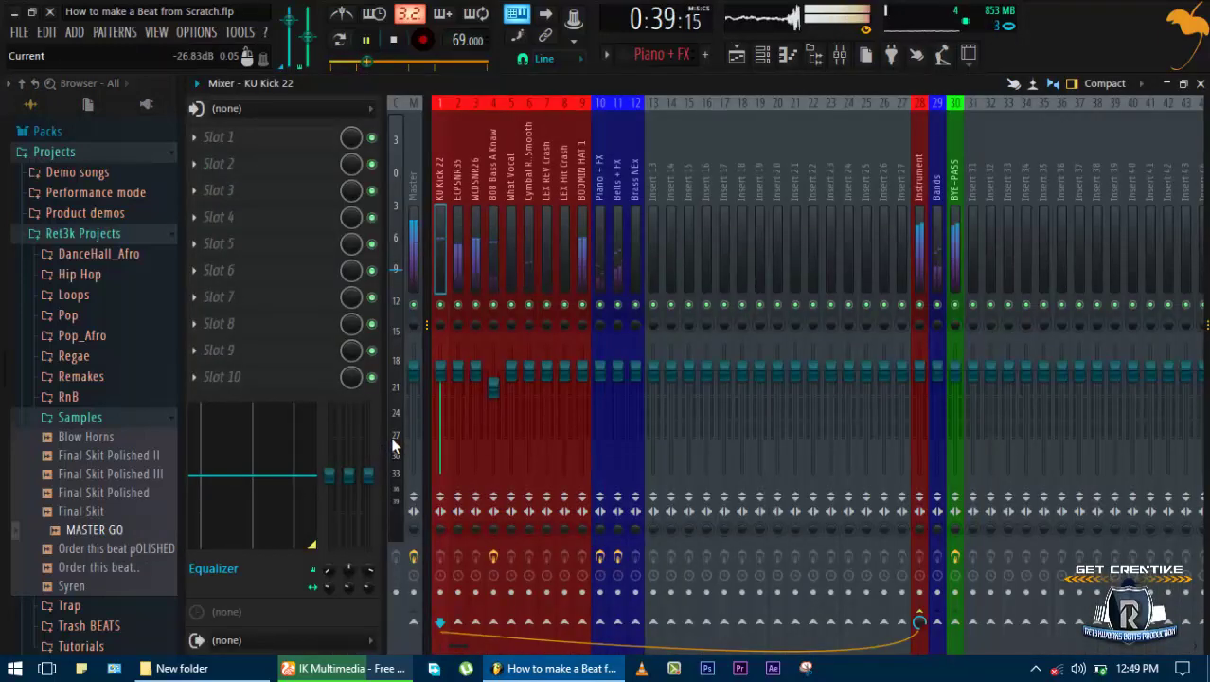